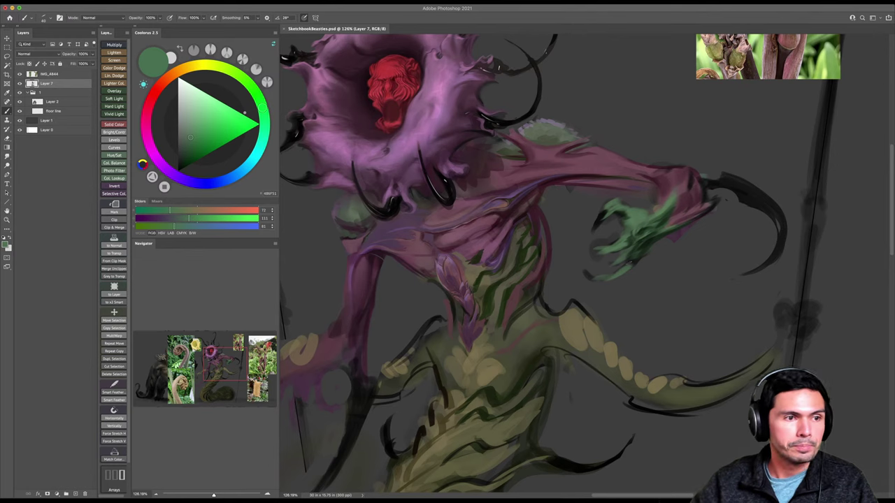
Erase stray paint around the green hand's fingertips and paint pointed black claws on its two lower fingers.
key("e")
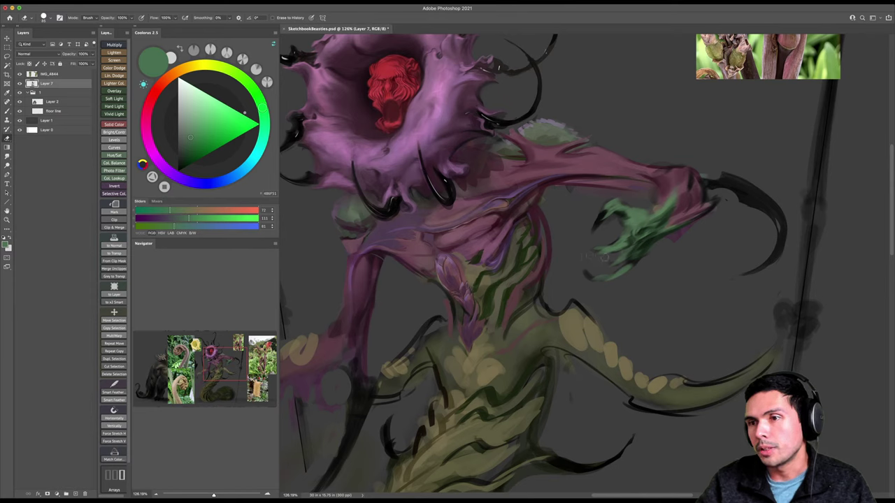
key("b")
key("d")
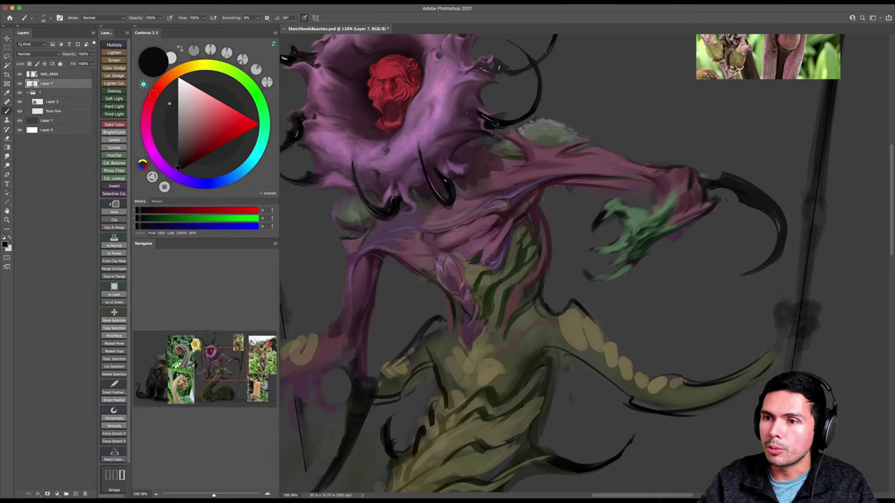
key("r")
left_click_drag(641, 239, 607, 216)
key("]")
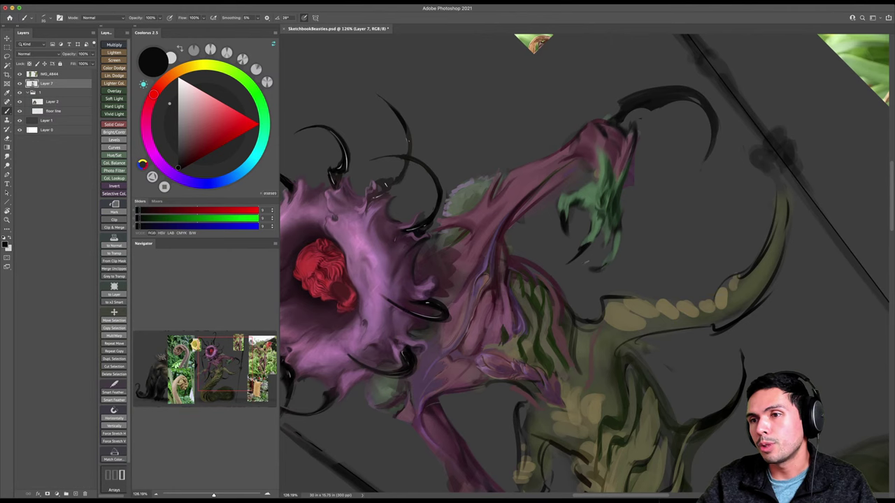
key("Escape")
key("e")
left_click_drag(600, 271, 597, 263)
Lasso the green hand's lowest finger, move and rotate it slightly away from the palm, and save the document.
key("l")
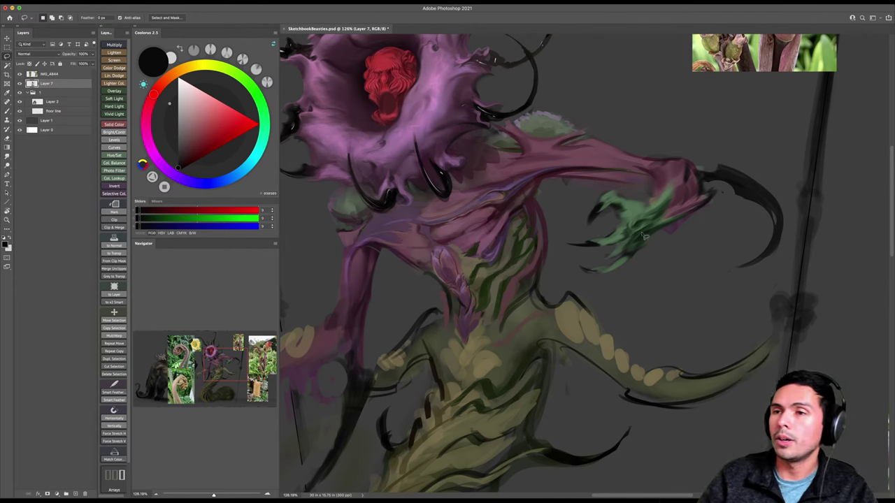
key("e")
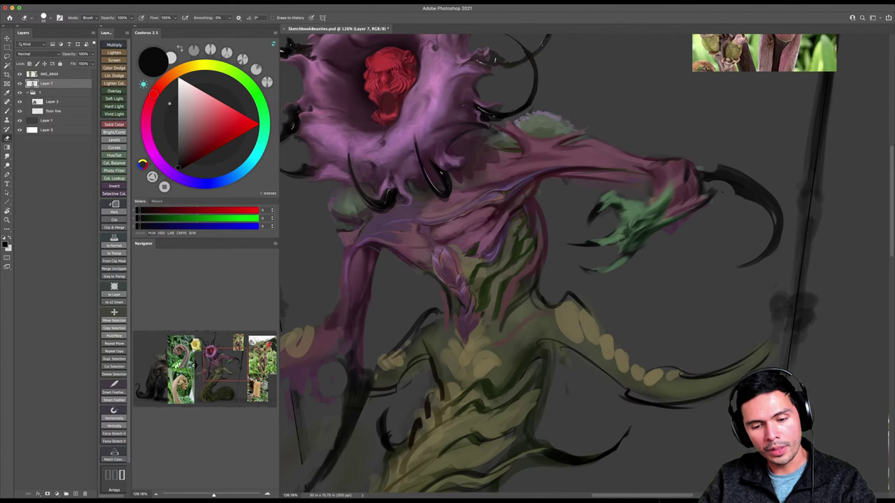
key("l")
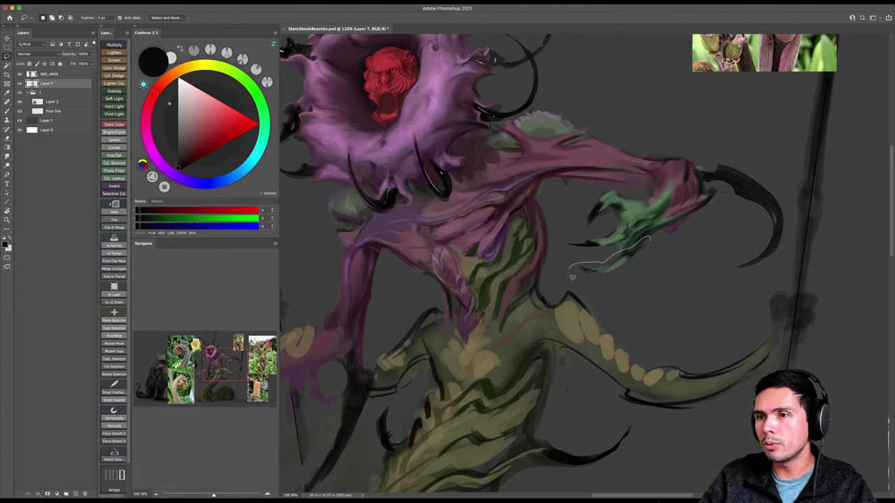
key("v")
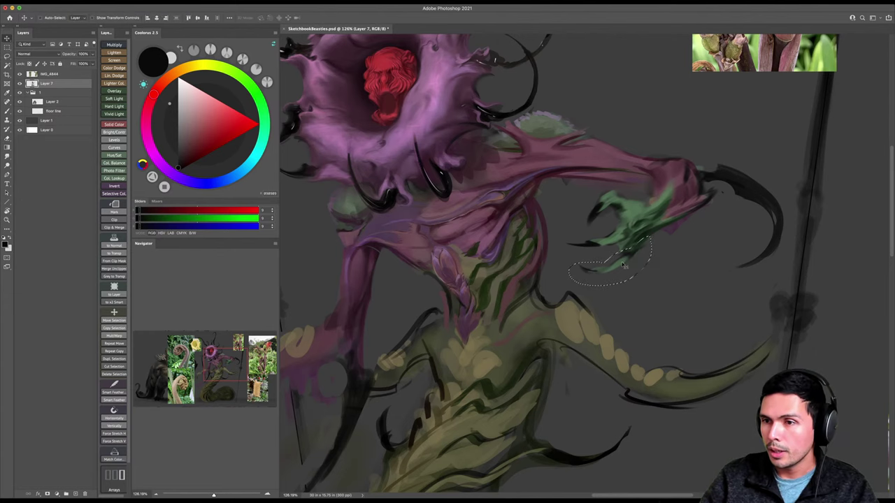
left_click_drag(631, 263, 683, 226)
key("super+t")
left_click_drag(643, 250, 644, 257)
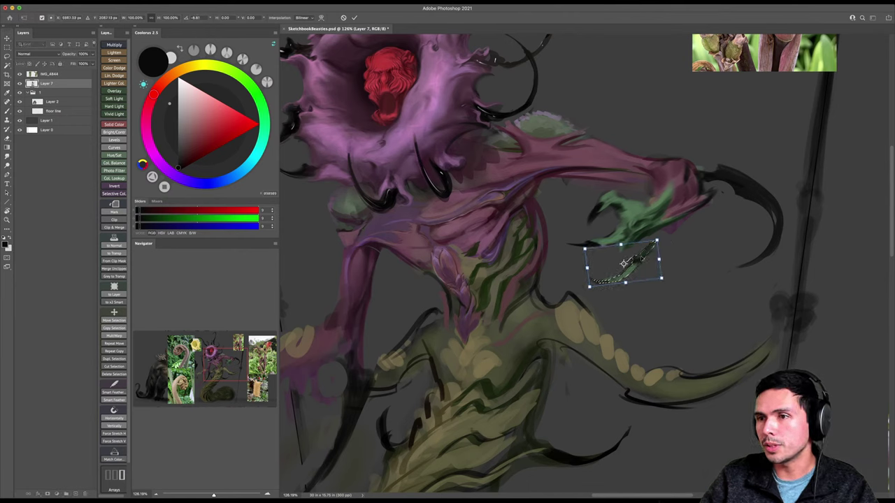
key("Return")
key("ctrl+d")
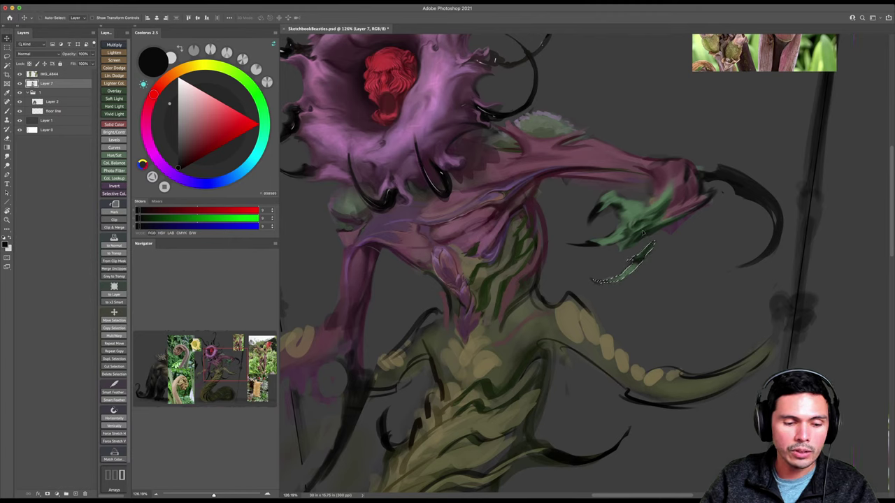
key("ctrl+s")
Sample the dark green of the palm and paint a shadow shape joining the moved finger to the hand.
key("b")
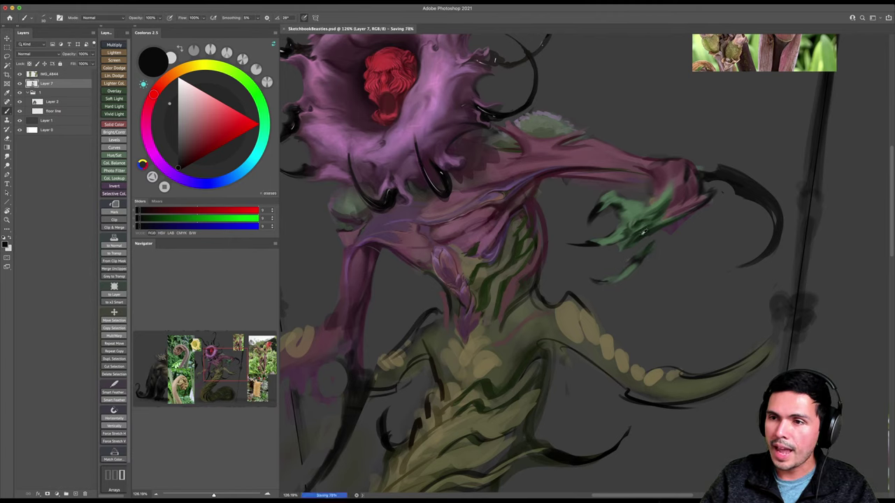
left_click(644, 232, "alt")
key("bracketright")
key("bracketright")
key("bracketright")
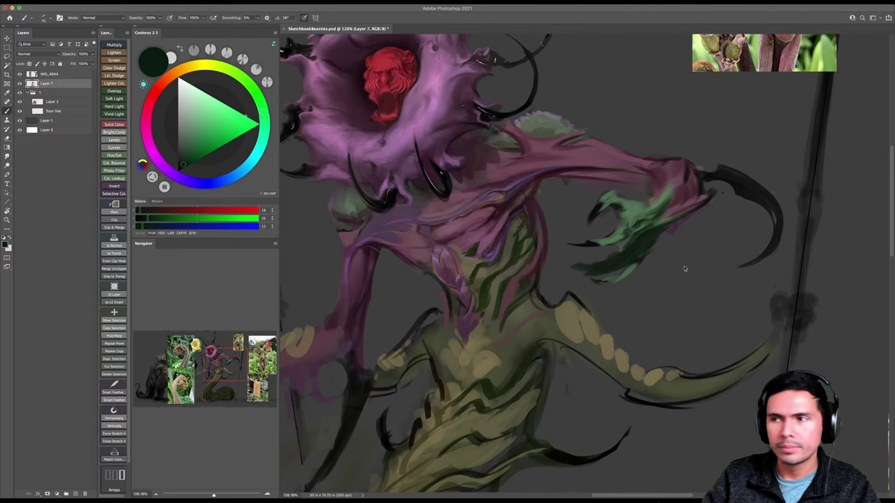
Choose a near-black maroon (RGB 21, 11, 14) and darken the armpit beneath the creature's raised arm.
key("z")
left_click_drag(682, 284, 650, 281)
key("b")
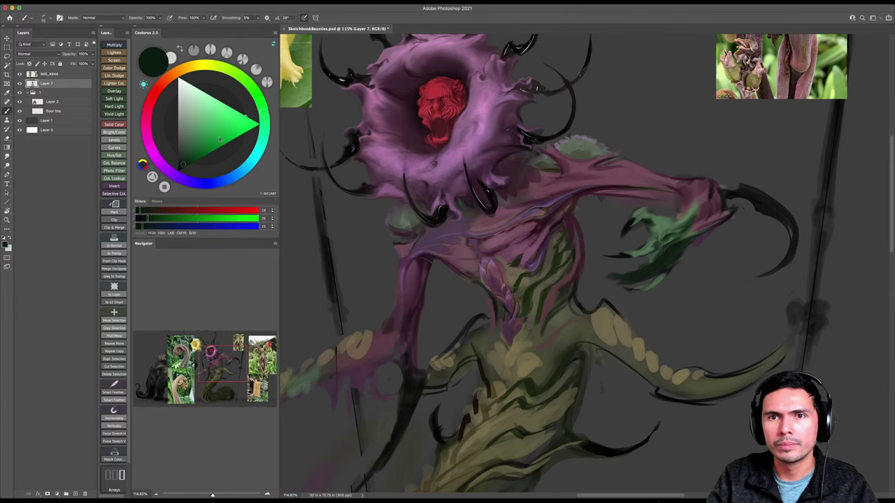
left_click(148, 110)
left_click(181, 164)
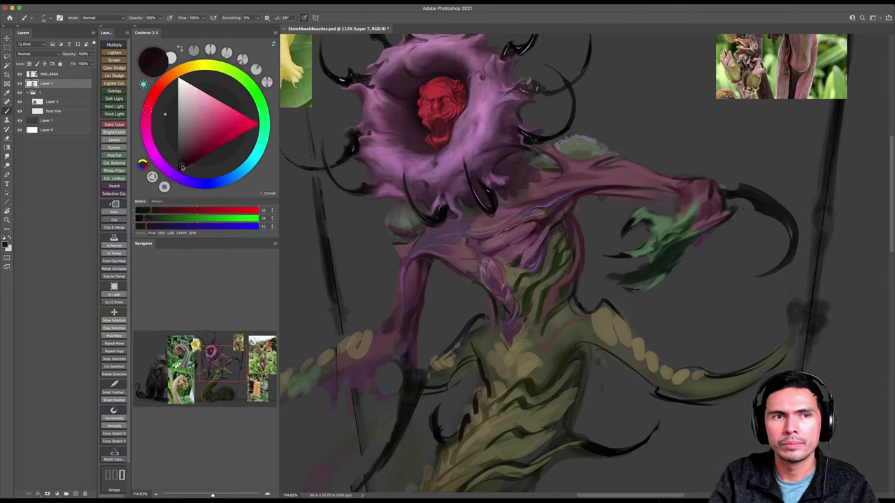
key("ctrl+s")
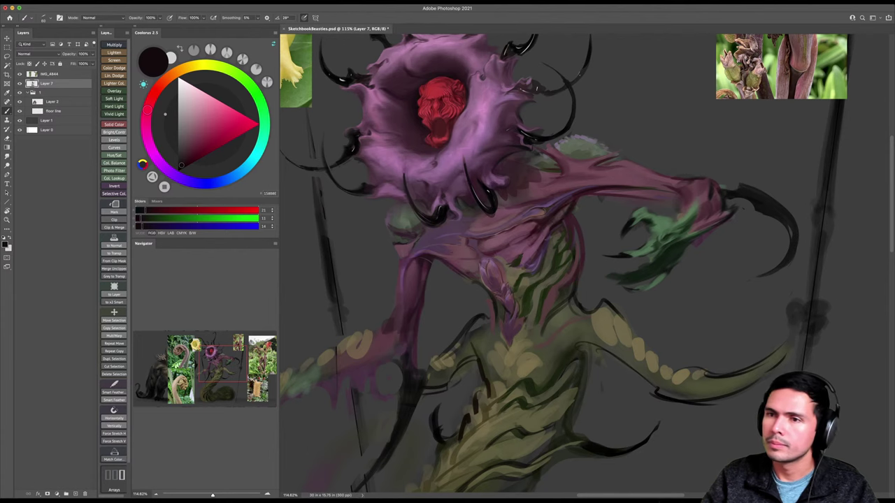
key("]")
mouse_move(556, 227)
left_mouse_down()
mouse_move(548, 247)
mouse_move(556, 229)
mouse_move(584, 218)
mouse_move(579, 202)
left_mouse_up()
Paint finer dark accents with a smaller brush along the torso edge below the raised arm's armpit.
key("[")
key("[")
key("[")
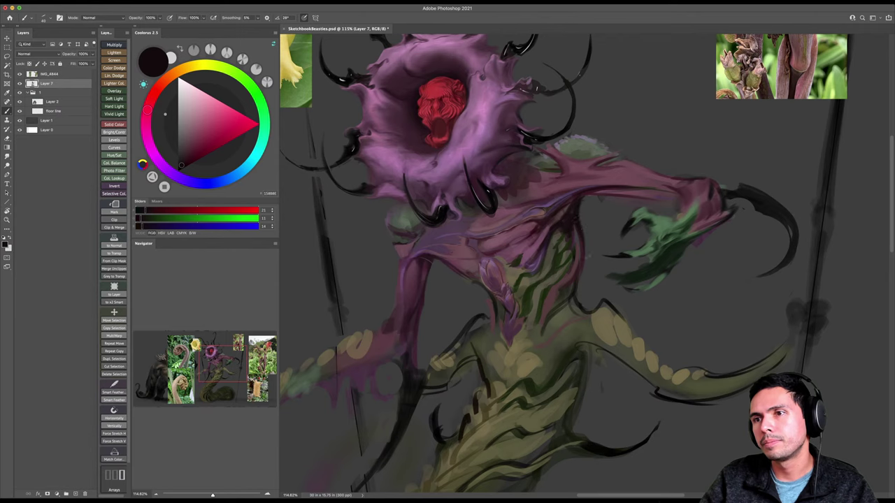
mouse_move(583, 268)
left_mouse_down()
mouse_move(577, 228)
mouse_move(574, 235)
left_mouse_up()
key("[")
key("[")
key("[")
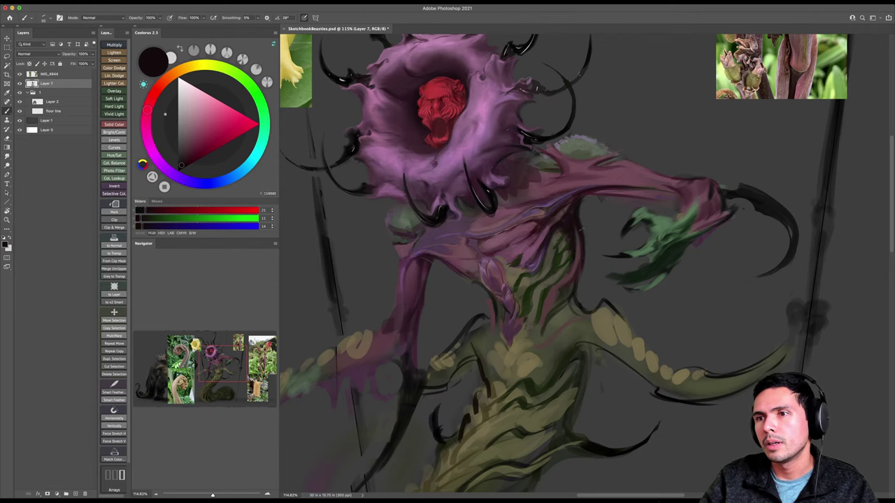
Shade the creature's lowered arm with near-black maroon strokes from the shoulder down to the elbow.
left_click_drag(568, 291, 598, 234)
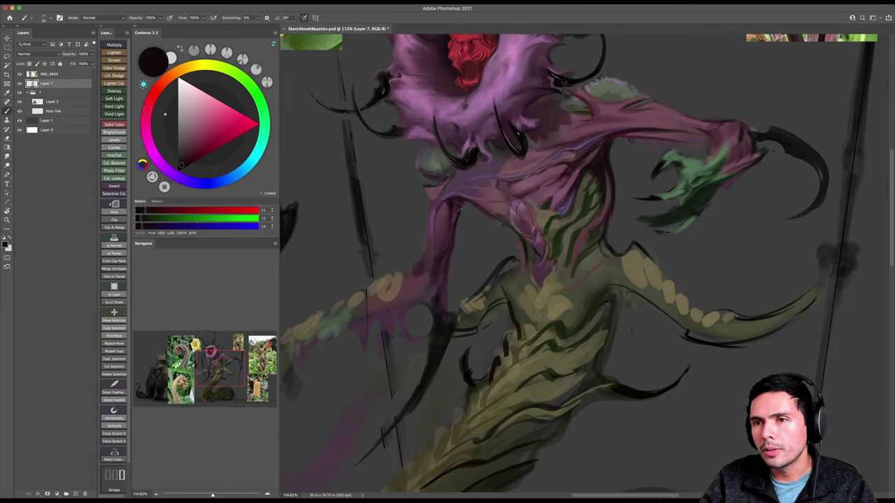
left_click_drag(445, 230, 442, 284)
mouse_move(447, 252)
left_mouse_down()
mouse_move(449, 286)
mouse_move(492, 270)
left_mouse_up()
left_click_drag(500, 270, 483, 273)
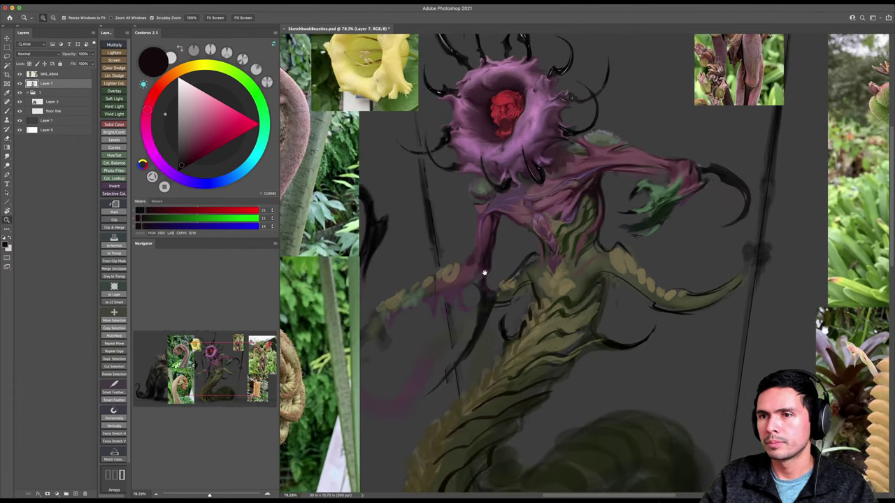
left_click_drag(490, 218, 488, 228)
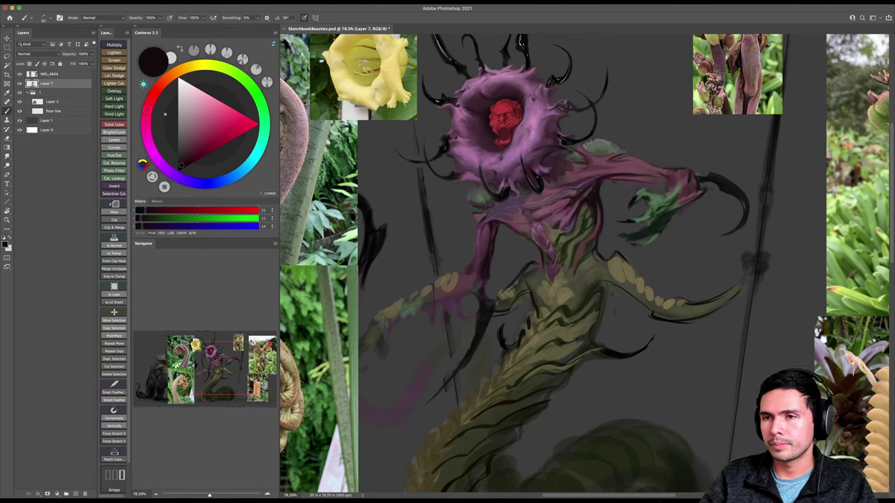
Repaint the pale-edged shoulder growths with their sampled muted green, and shade them with a darker green (RGB 55, 72, 50).
left_click(479, 196, "alt")
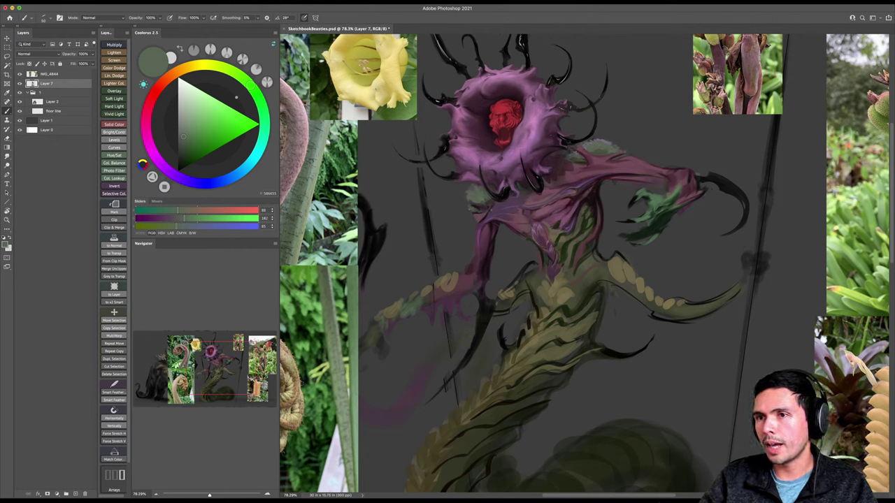
left_click(605, 147, "alt")
left_click(599, 152)
left_click(599, 142)
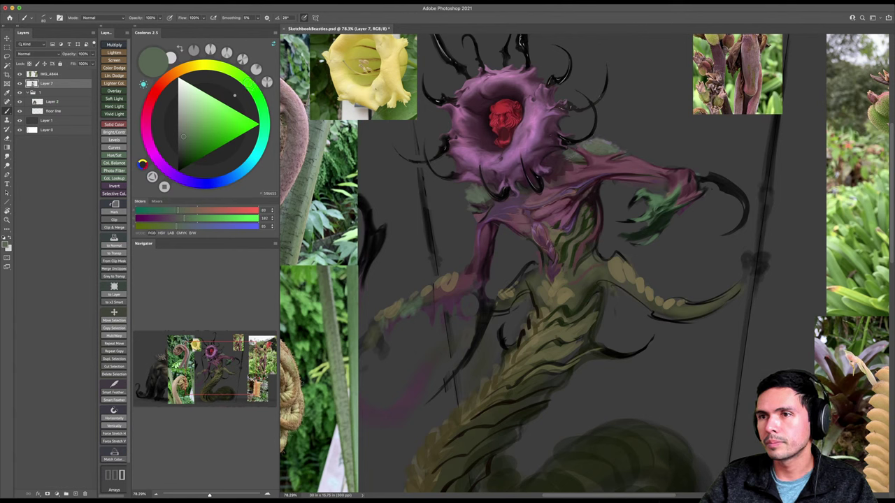
left_click(597, 138)
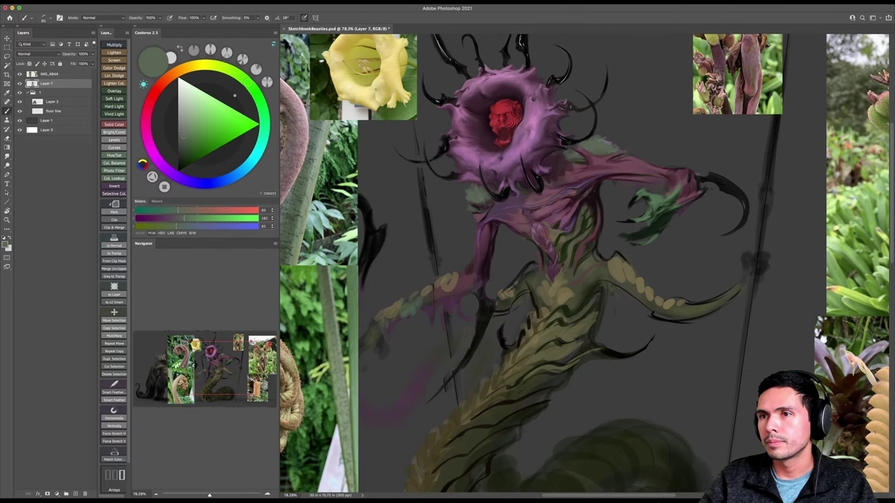
left_click(609, 142)
left_click(185, 148)
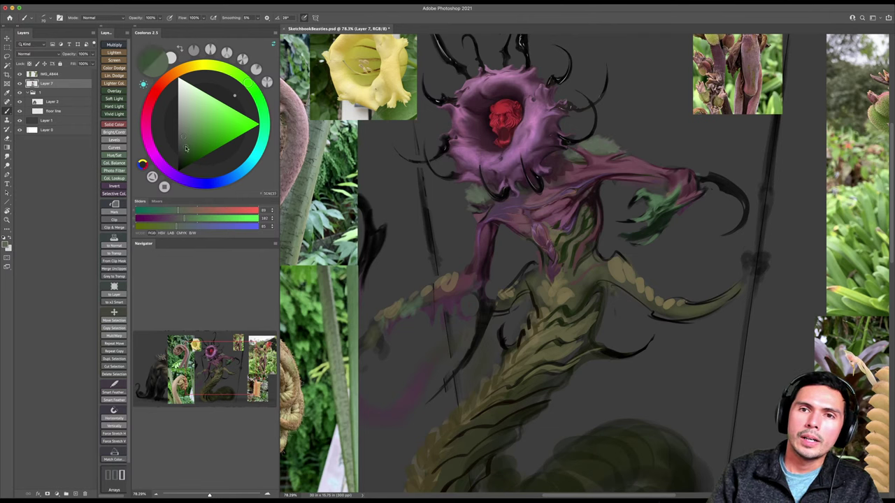
key("[")
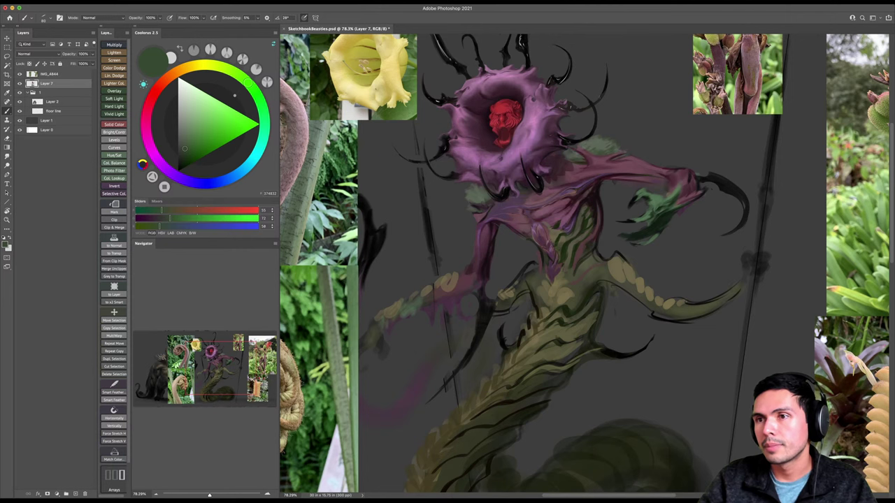
Hide the reference photo layer and compare the plant creature with the bulky creature beside it.
key("z")
left_click_drag(631, 150, 608, 153)
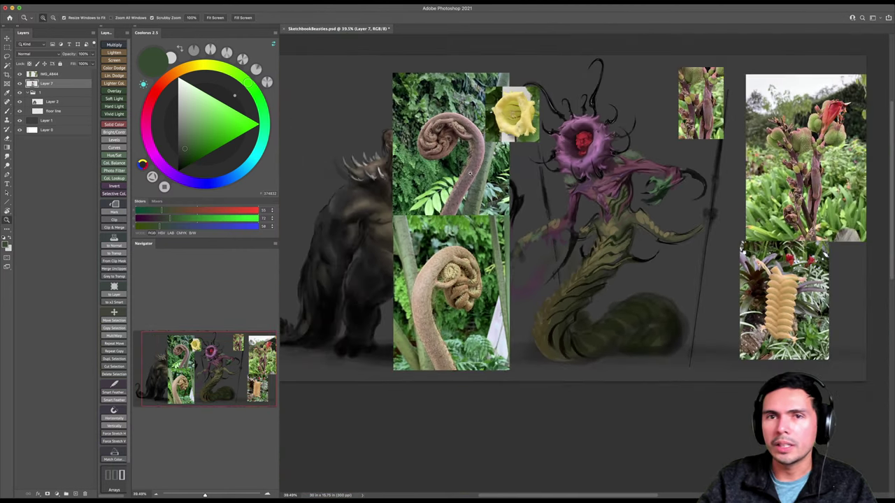
left_click(19, 74)
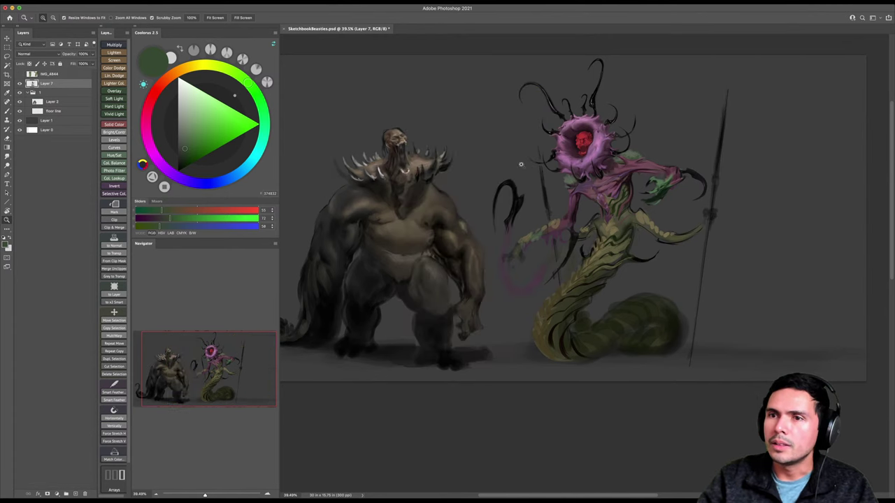
mouse_move(543, 176)
left_mouse_down()
mouse_move(518, 190)
mouse_move(524, 200)
mouse_move(569, 168)
mouse_move(472, 187)
left_mouse_up()
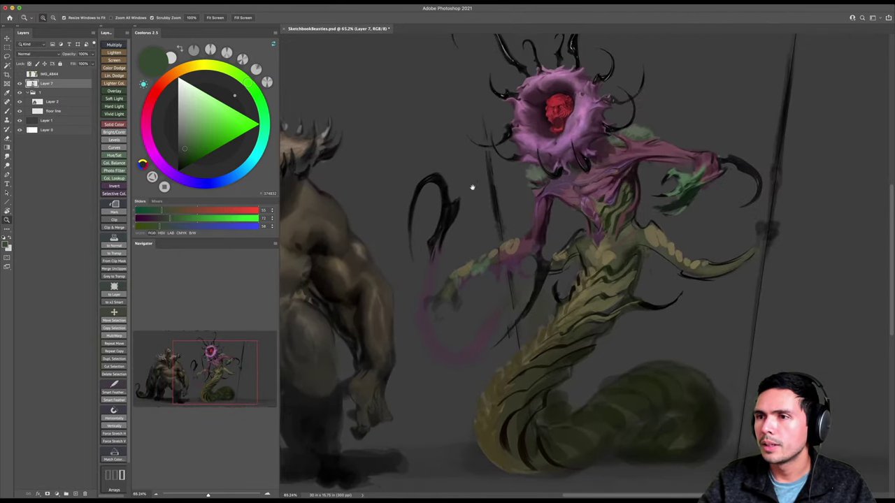
mouse_move(557, 179)
left_mouse_down()
mouse_move(527, 189)
mouse_move(549, 188)
mouse_move(521, 175)
mouse_move(586, 162)
mouse_move(574, 164)
left_mouse_up()
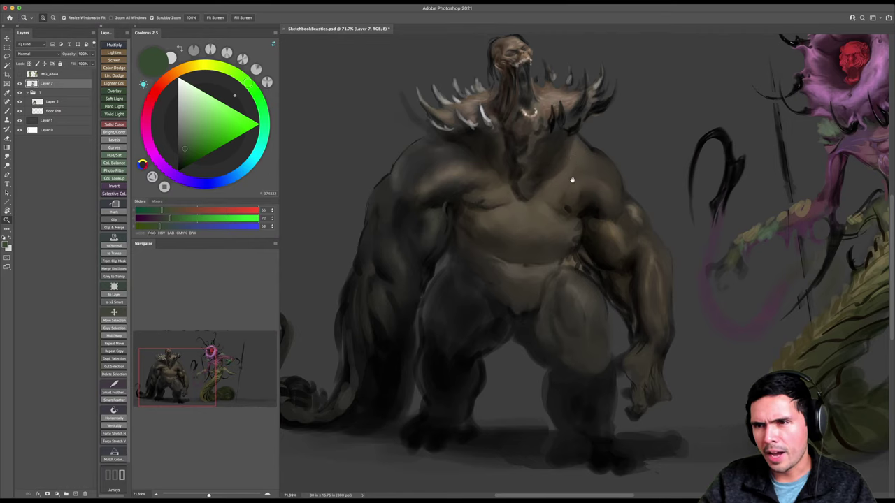
left_click_drag(573, 179, 479, 193)
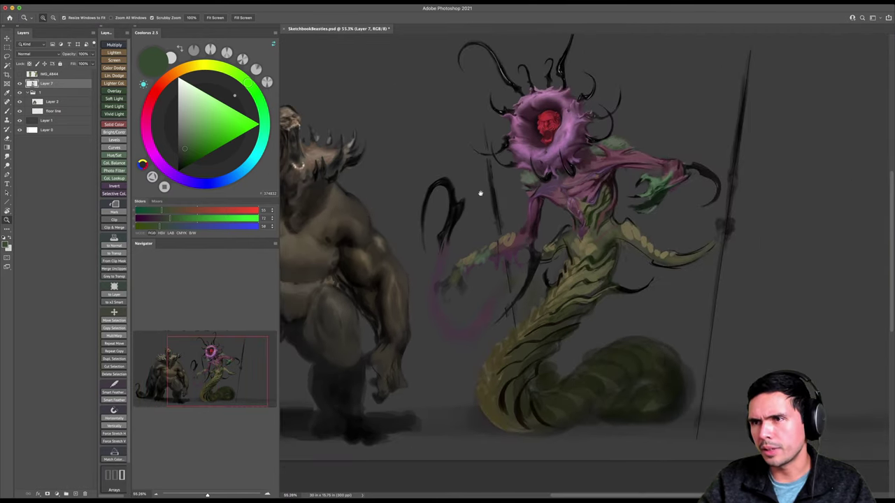
mouse_move(548, 183)
left_mouse_down()
mouse_move(575, 182)
mouse_move(537, 183)
left_mouse_up()
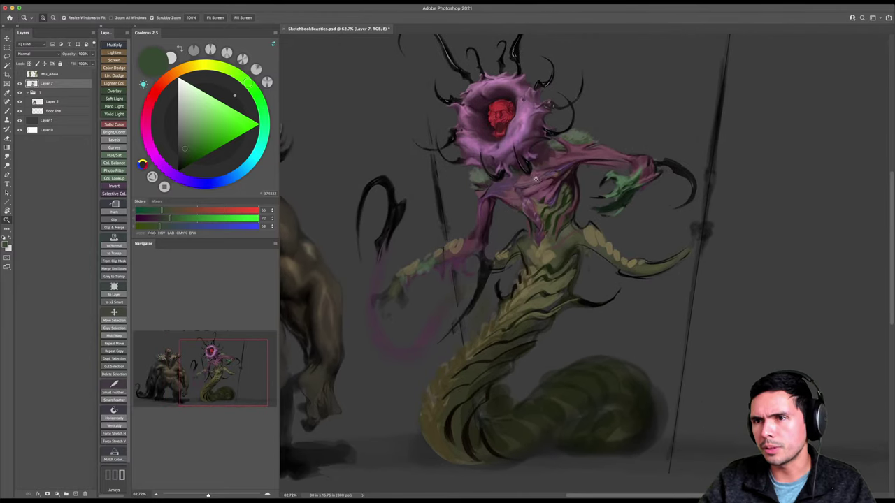
Flip the whole canvas horizontally.
key("b")
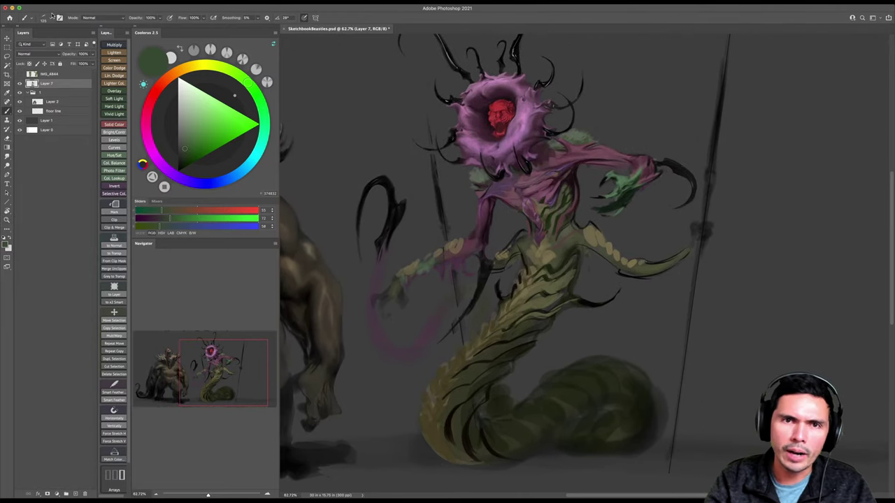
left_click(90, 2)
mouse_move(115, 65)
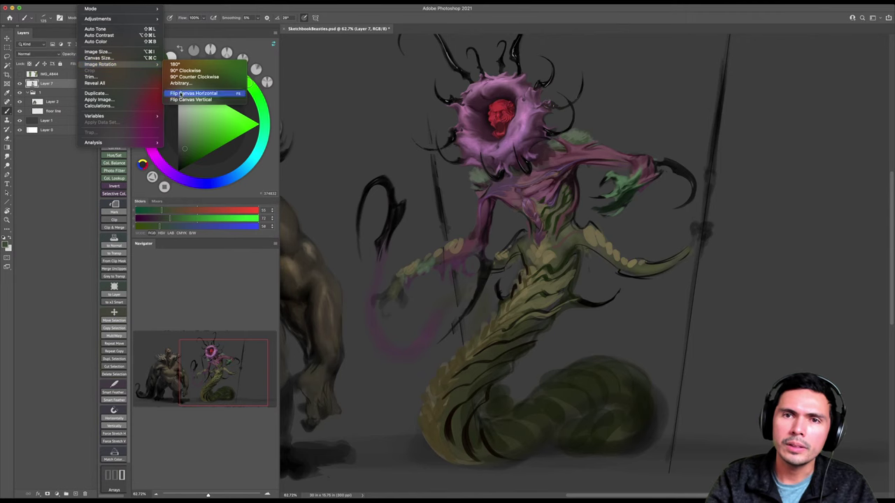
left_click(192, 93)
left_click_drag(448, 196, 548, 201)
Sample the dark green from the shadow of the mirrored clawed hand as the brush colour.
key("z")
mouse_move(409, 198)
left_mouse_down()
mouse_move(463, 208)
mouse_move(473, 220)
left_mouse_up()
key("b")
left_click(455, 210, "alt")
key("z")
key("b")
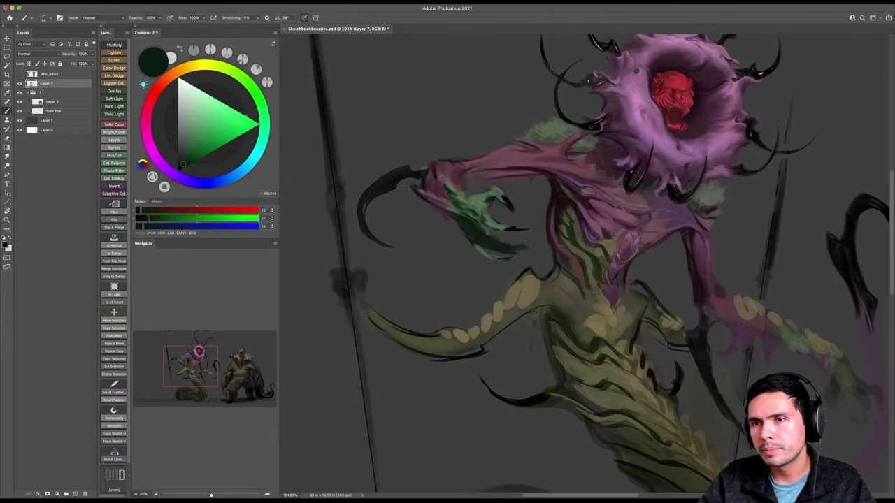
Show the reference photo layer again and view the whole plant creature alongside the photos.
left_click(20, 73)
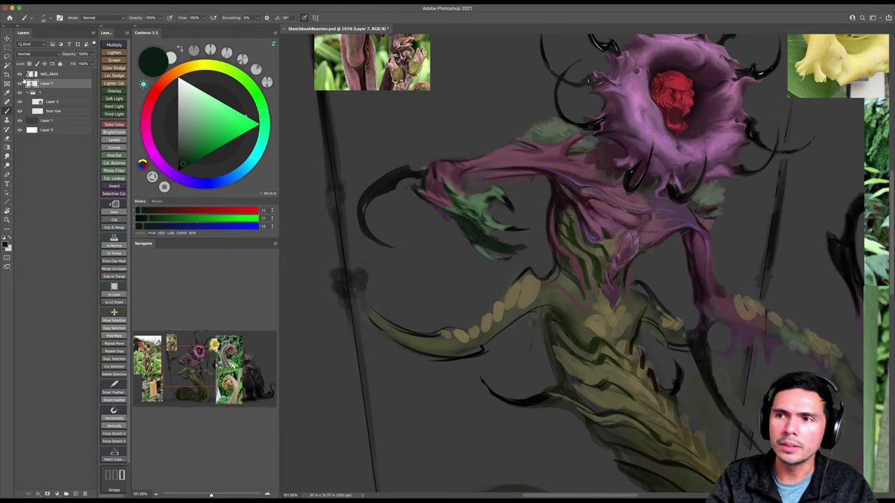
key("z")
left_click_drag(548, 174, 523, 191)
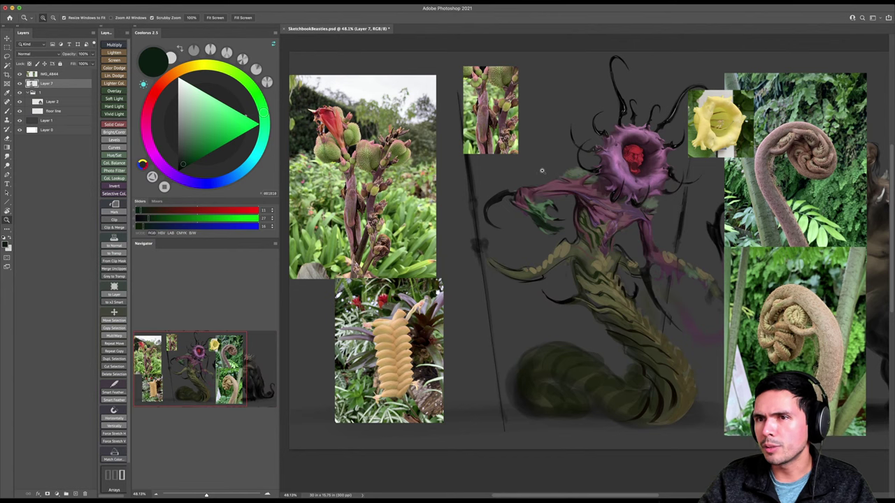
Shade the purple raised arm and chest with dark maroon and mauve tones sampled from the creature's torso and arms.
scroll(544, 169, "down", 2)
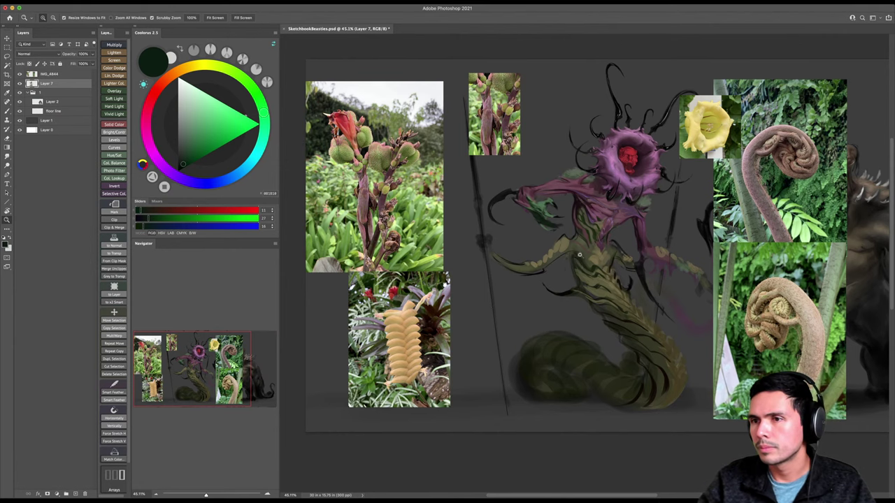
left_click_drag(594, 228, 636, 228)
left_click_drag(636, 228, 606, 238)
key("b")
left_click(566, 198, "alt")
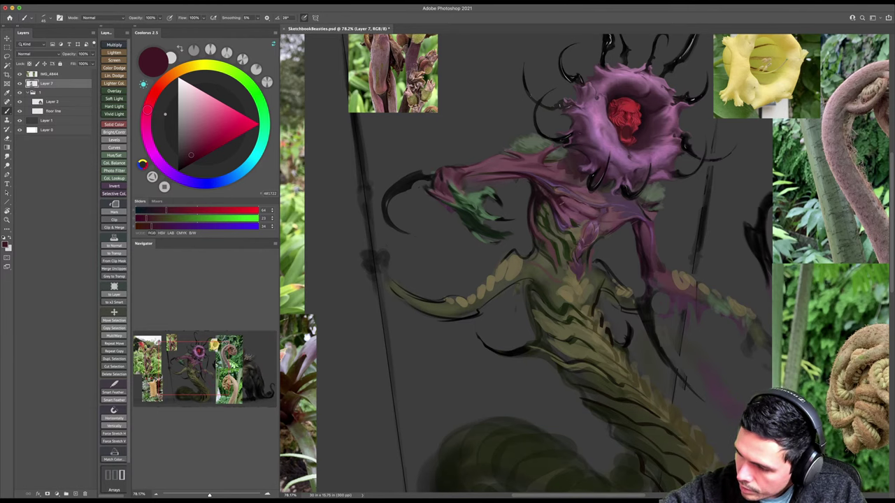
scroll(618, 253, "right", 2)
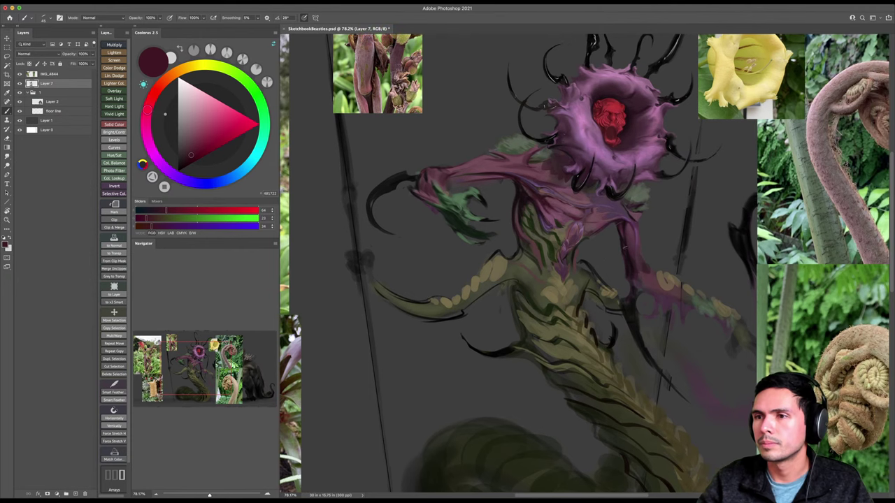
left_click(626, 248, "alt")
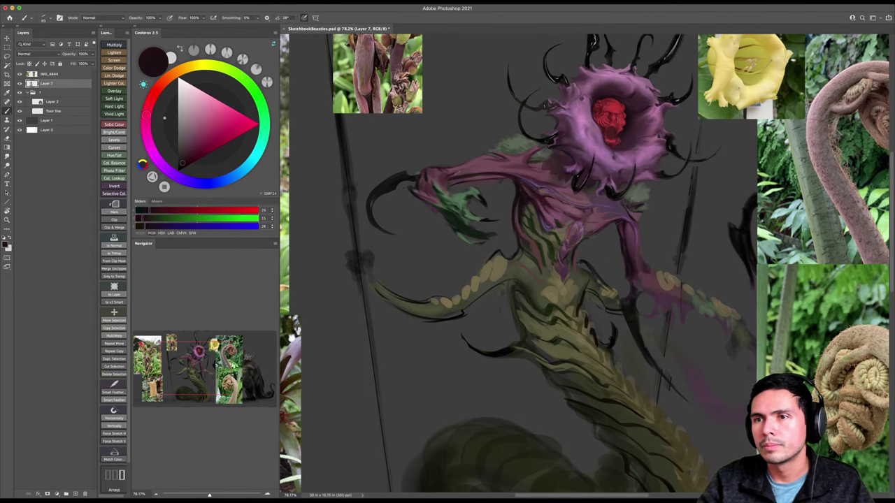
left_click_drag(470, 171, 497, 162)
left_click(495, 165, "alt")
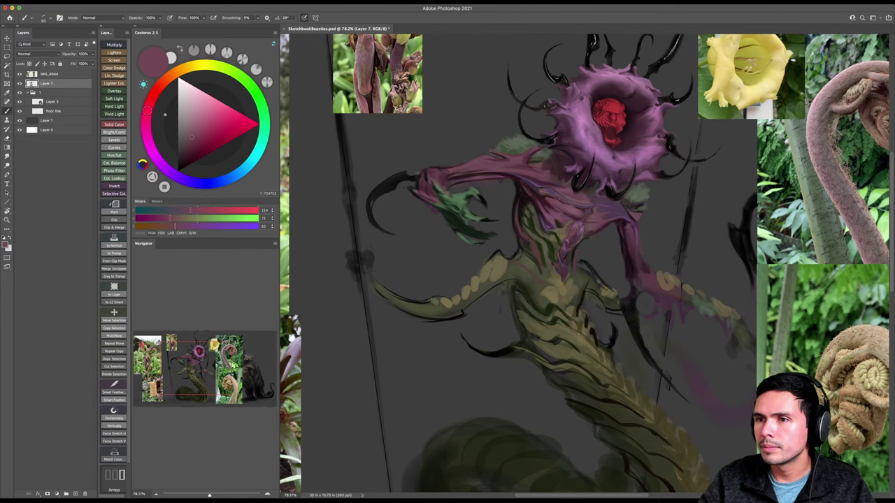
left_click(627, 222, "alt")
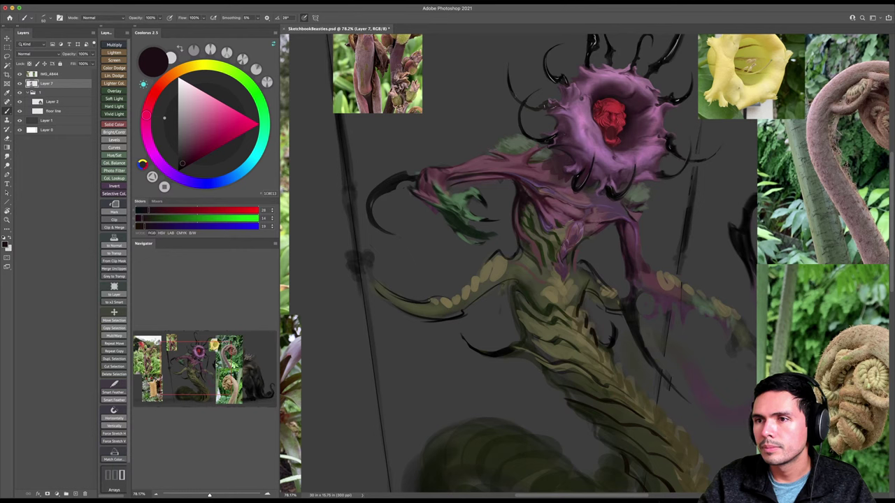
left_click(562, 213, "alt")
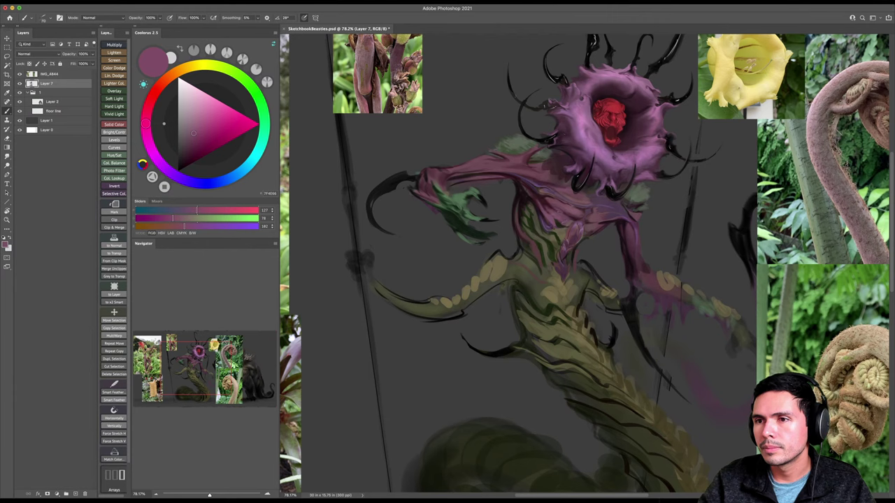
Re-angle the brush tip and refine the chest strands with sampled dark maroon and mauve, then sample light purple from the flower head.
right_click(575, 209)
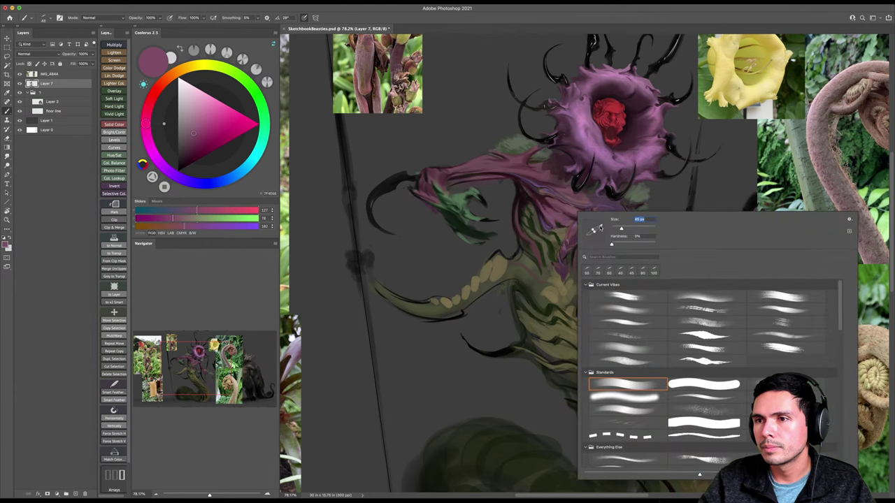
left_click_drag(601, 225, 599, 234)
key("Return")
left_click(547, 200, "alt")
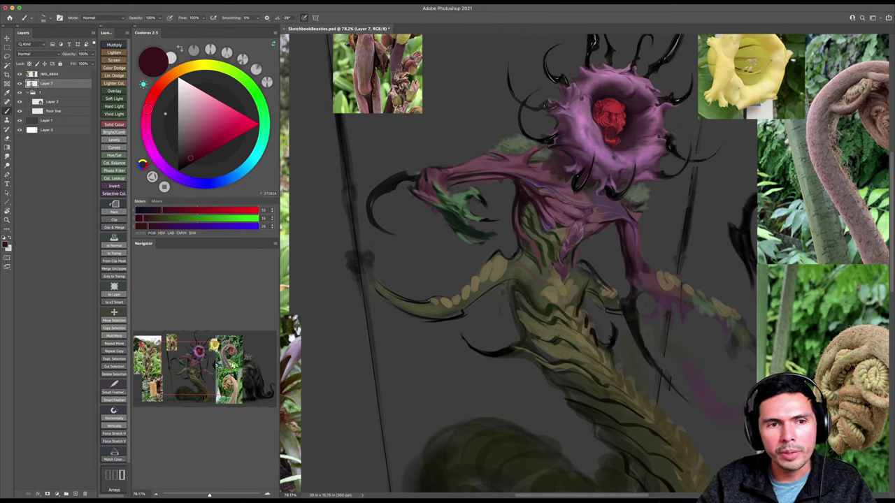
left_click(563, 203, "alt")
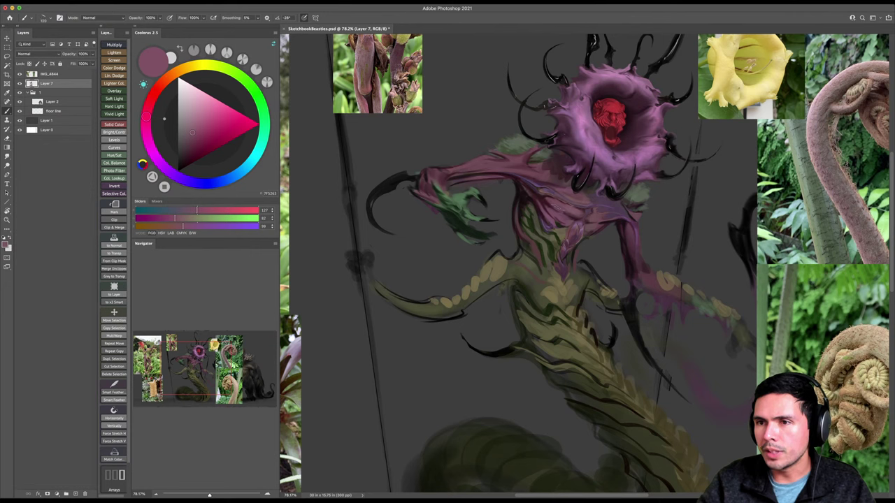
left_click(610, 219, "alt")
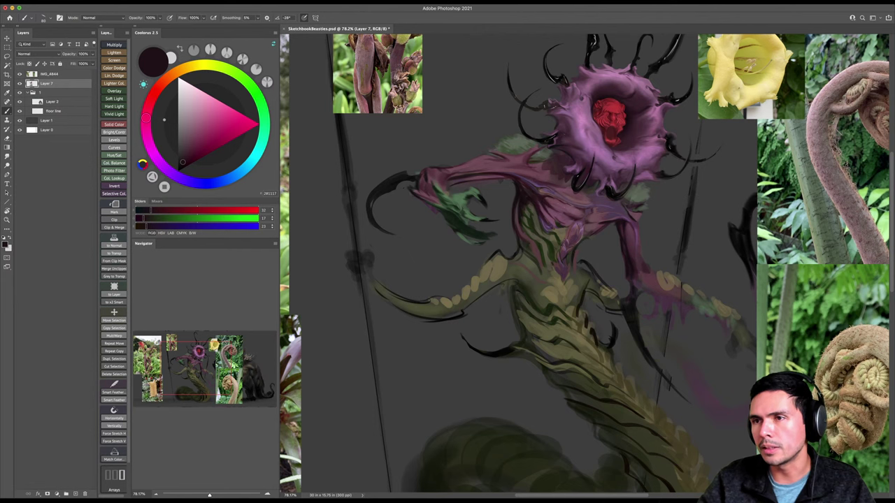
left_click_drag(573, 214, 543, 232)
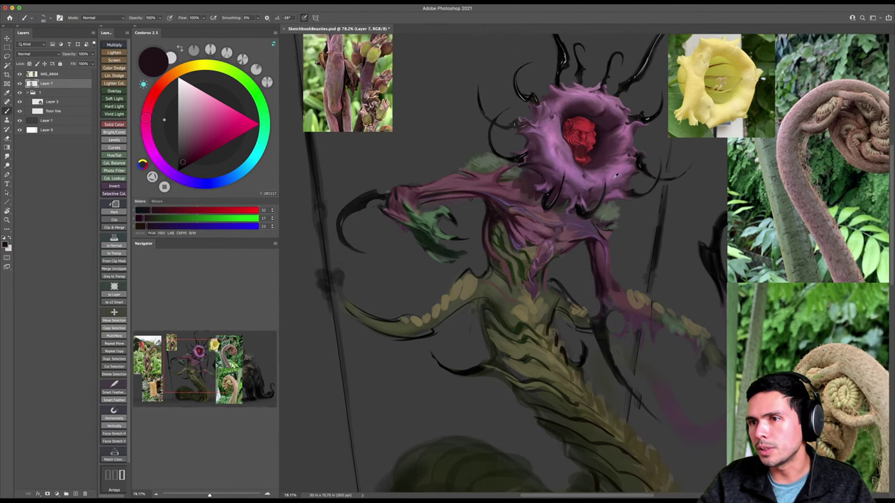
left_click(612, 178, "alt")
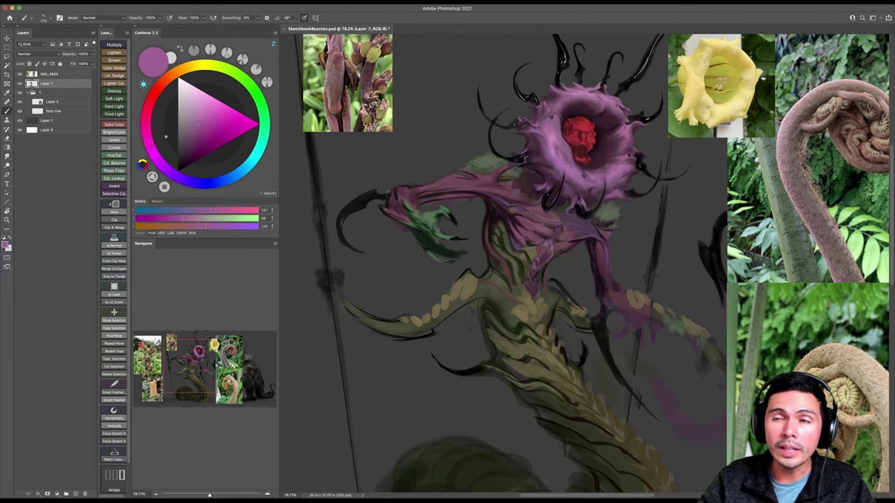
scroll(587, 220, "down", 3)
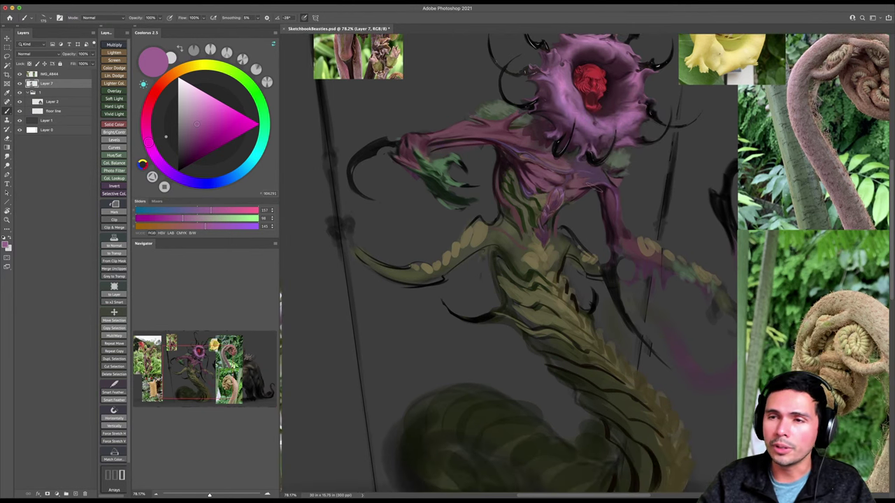
Blend the waist beneath the chest with dark green and olive sampled from the torso, using an enlarged brush.
left_click(505, 242, "alt")
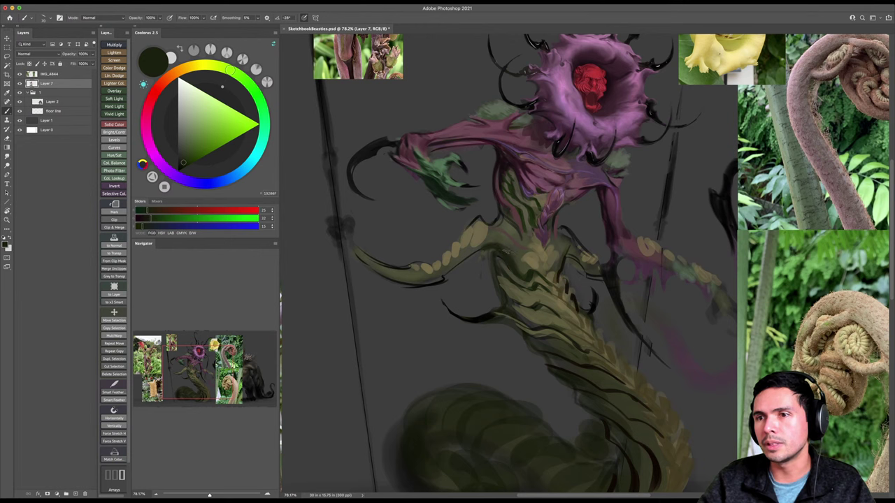
left_click(494, 238, "alt")
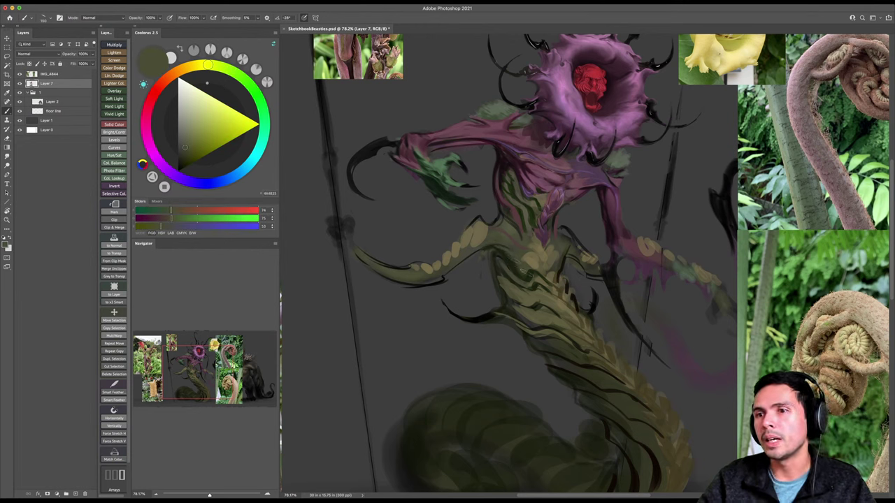
key("bracketright")
key("bracketright")
key("bracketright")
key("bracketright")
key("bracketright")
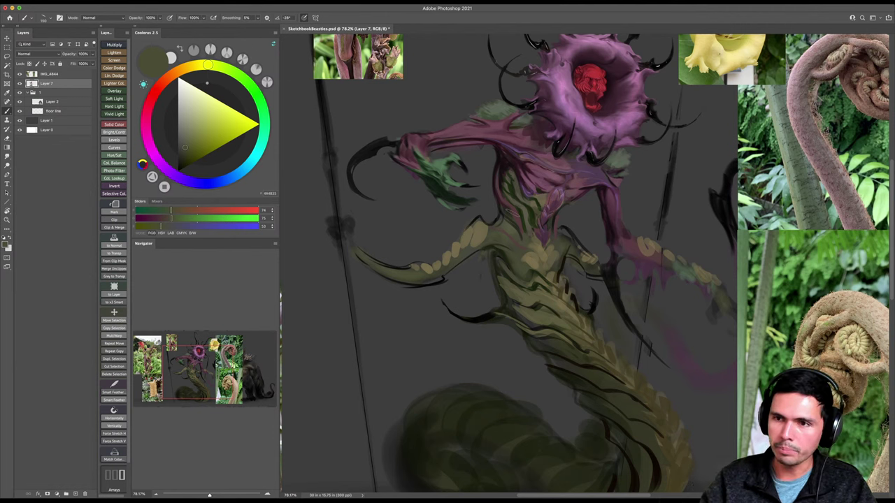
left_click_drag(493, 242, 511, 253)
Refine the green clawed hand with the dark and light greens sampled from it.
left_click(454, 195, "alt")
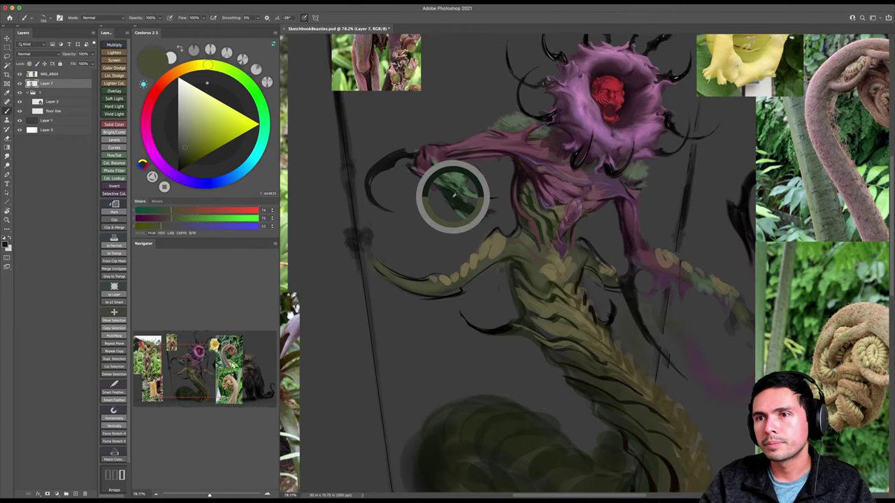
left_click_drag(452, 194, 452, 193)
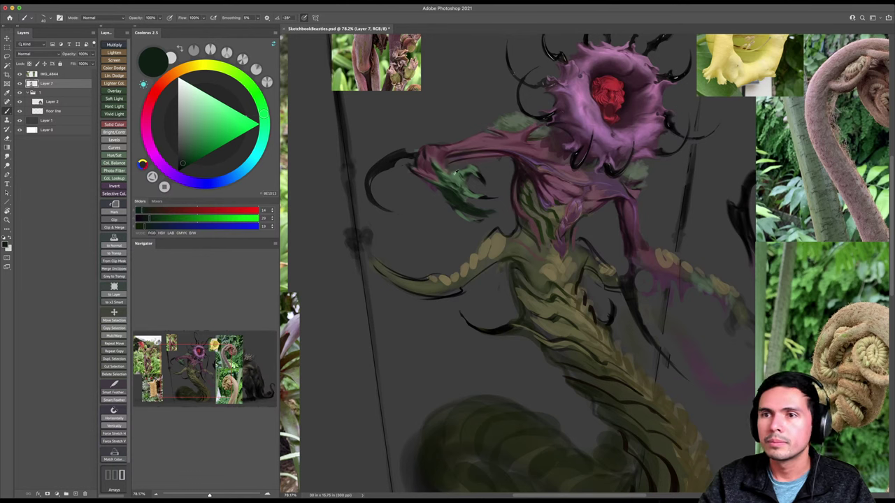
left_click(457, 171, "alt")
key("[")
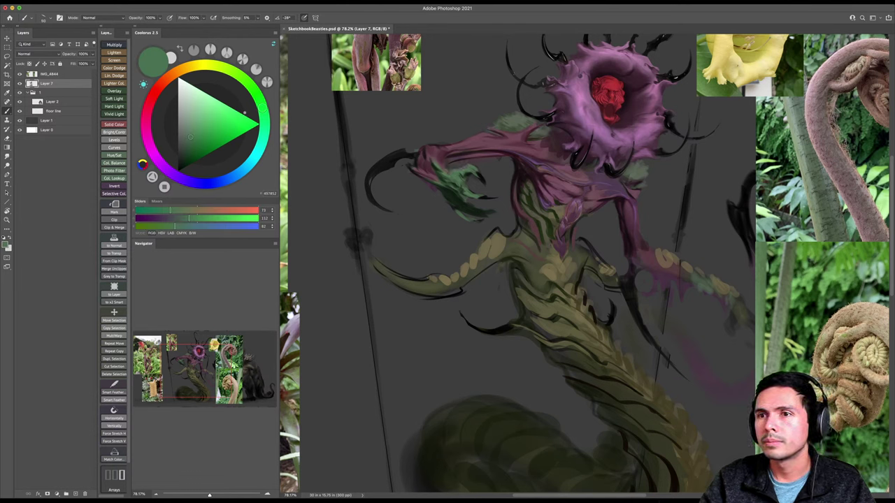
key("e")
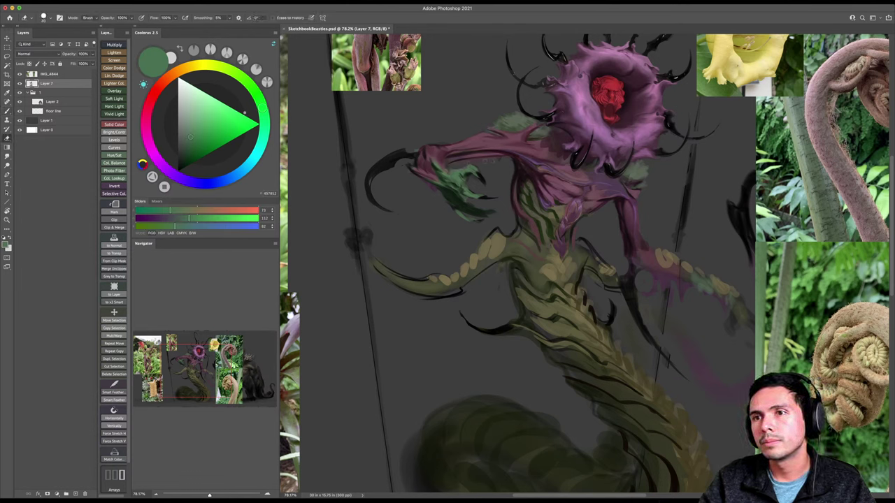
key("b")
left_click_drag(482, 158, 493, 172)
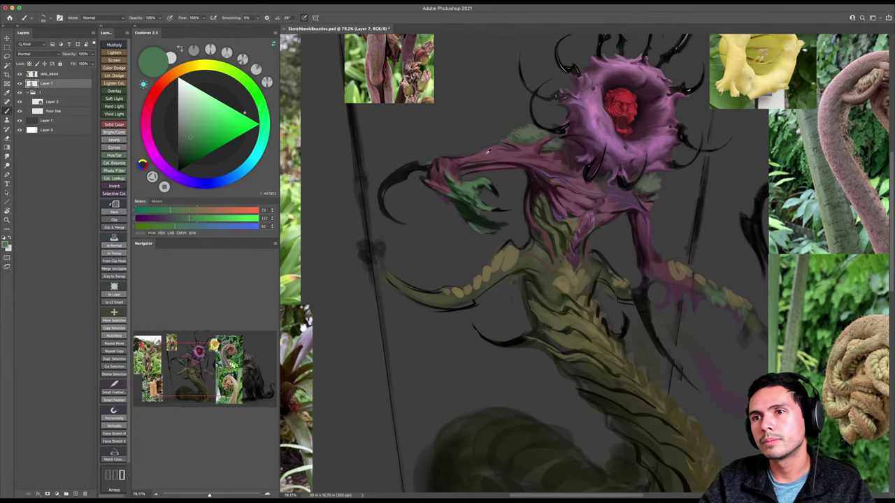
Highlight the raised purple arm with a lighter version of the mauve sampled from it.
left_click(488, 150, "alt")
scroll(488, 150, "up", 3)
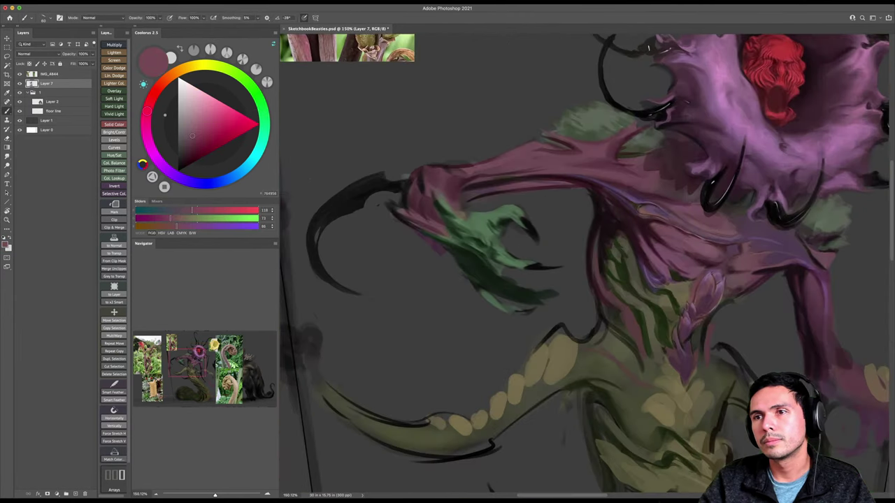
left_click(193, 124)
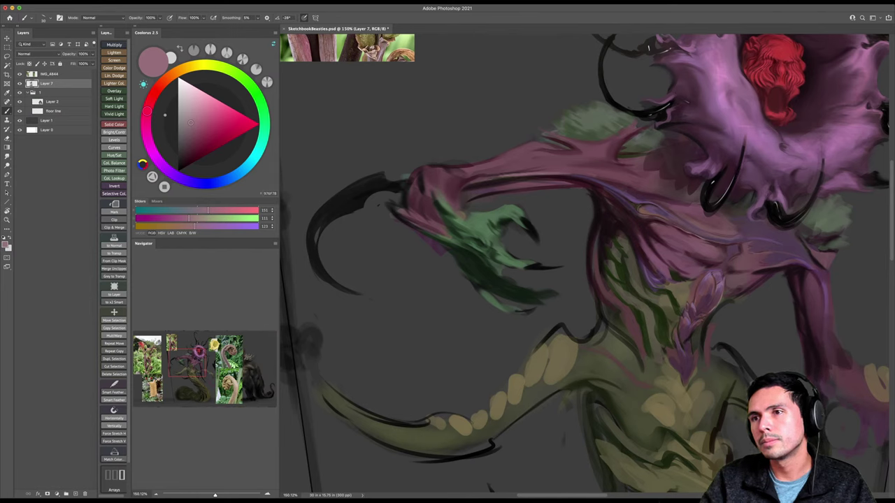
mouse_move(499, 176)
left_mouse_down()
mouse_move(569, 173)
mouse_move(570, 153)
mouse_move(487, 162)
left_mouse_up()
key("]")
Cover the upper pale scales on the lower curved limb with olive sampled from its base and clean up its upper edge.
key("z")
mouse_move(545, 155)
left_mouse_down()
mouse_move(495, 174)
mouse_move(475, 154)
left_mouse_up()
left_click_drag(475, 221, 489, 198)
mouse_move(446, 225)
left_mouse_down()
mouse_move(457, 221)
mouse_move(478, 242)
left_mouse_up()
key("b")
left_click(532, 215, "alt")
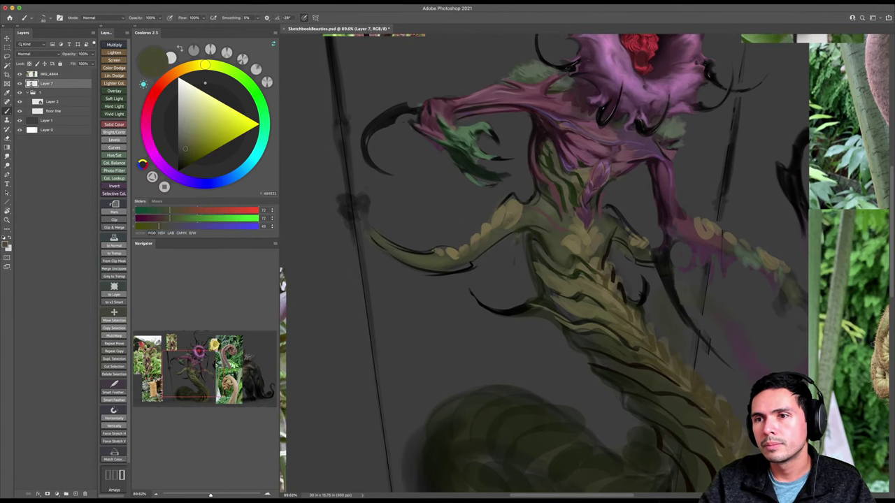
mouse_move(510, 215)
left_mouse_down()
mouse_move(475, 243)
mouse_move(485, 222)
left_mouse_up()
key("e")
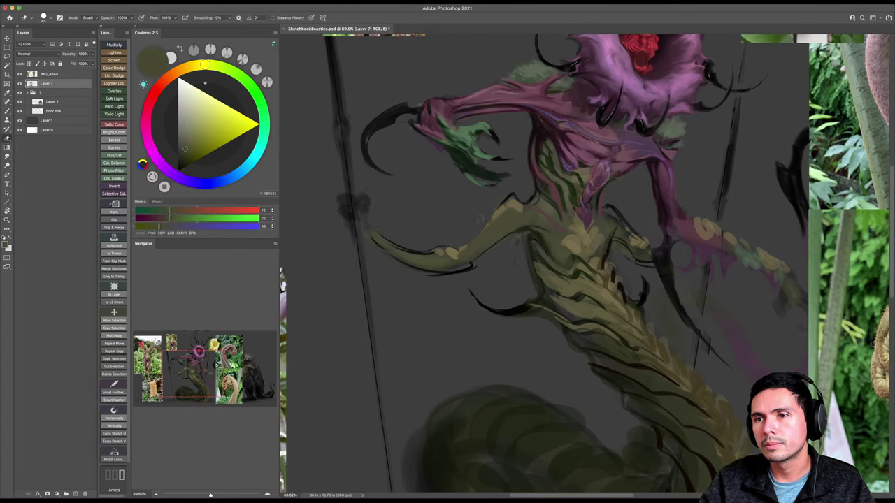
Paint out the dark outline around the lower curved limb's shoulder with sampled olives and erase its contour to a clean peak.
key("b")
left_click(520, 219, "alt")
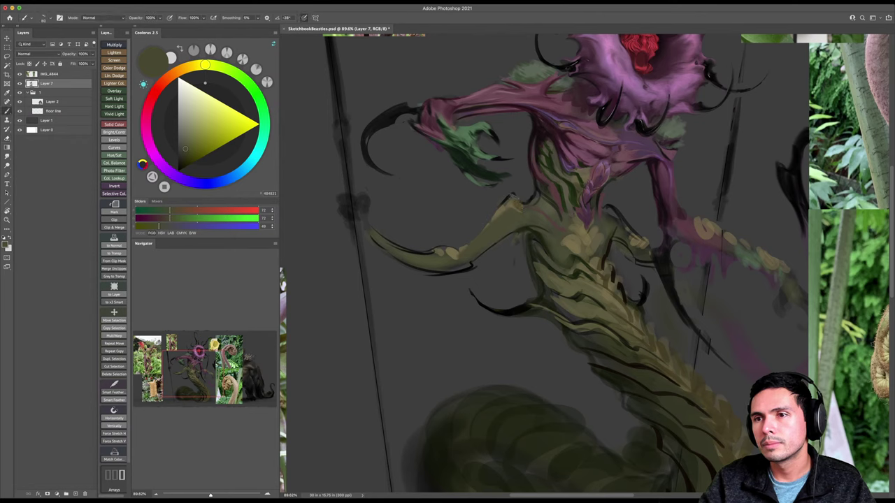
key("e")
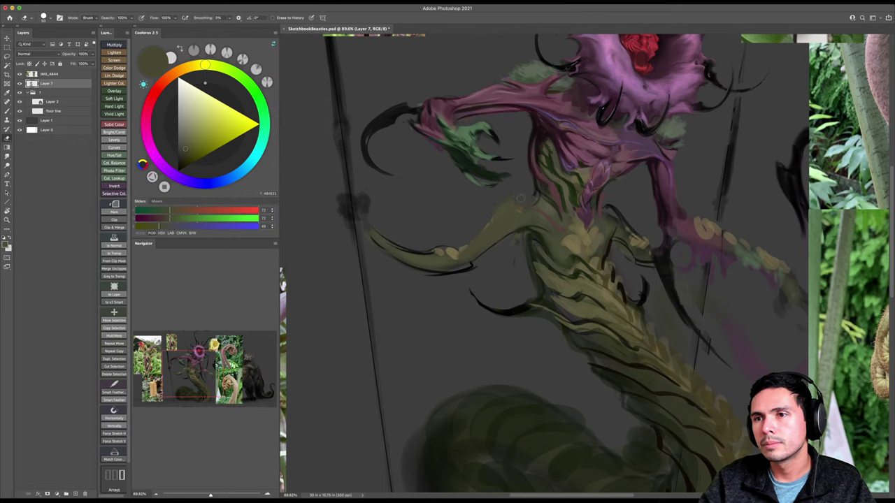
key("b")
left_click(548, 209, "alt")
key("e")
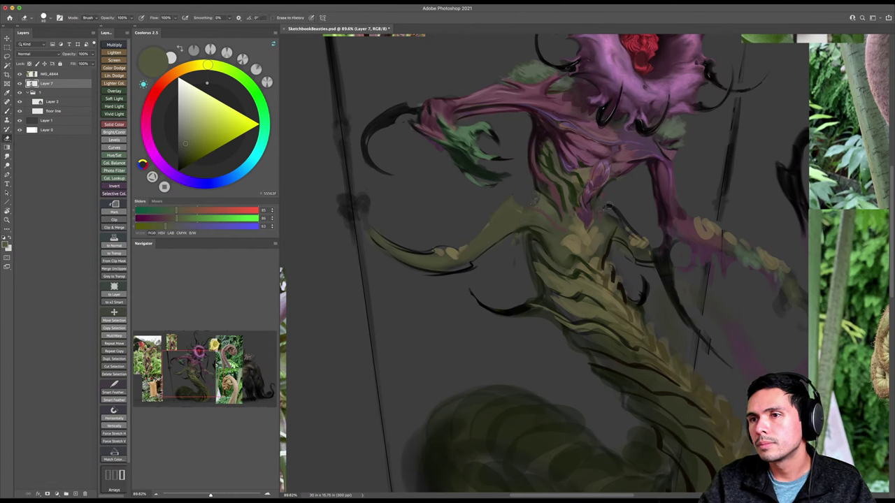
Darken the sampled deep green to near black and paint a shadowed hollow and shading on the lower curved limb's shoulder.
key("b")
left_click(539, 234, "alt")
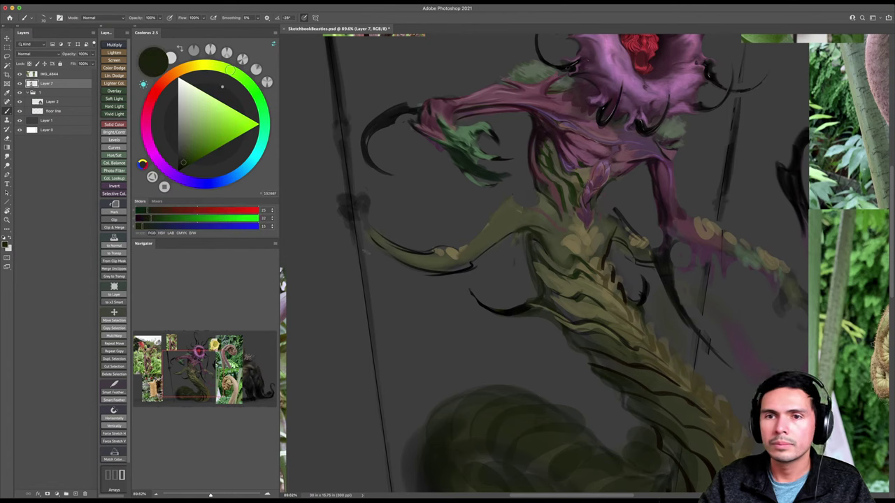
left_click(181, 167)
left_click_drag(182, 168, 181, 166)
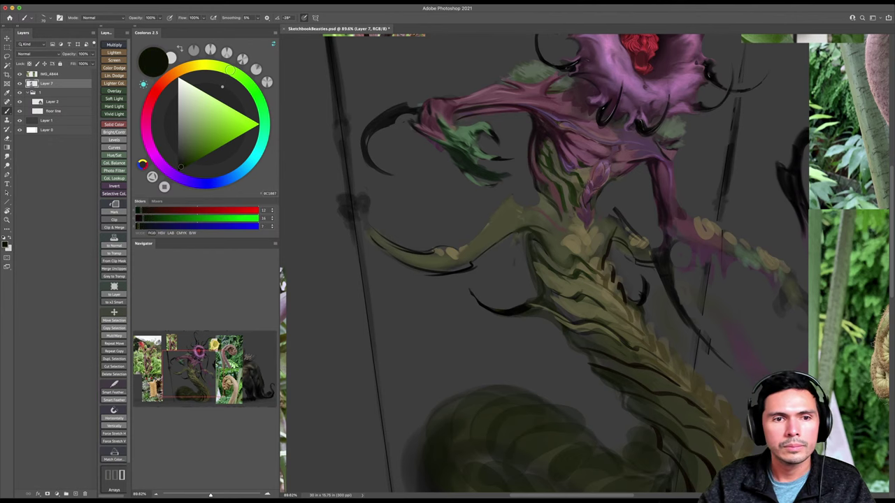
key("bracketleft")
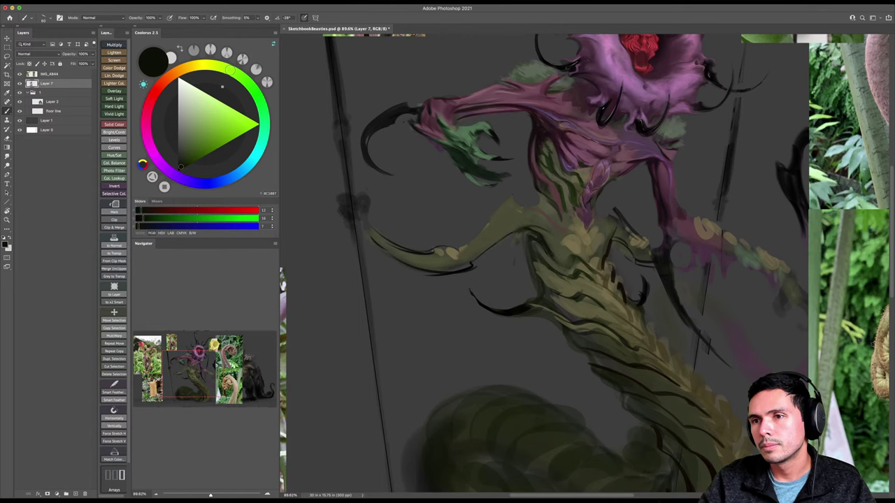
left_click_drag(503, 242, 515, 239)
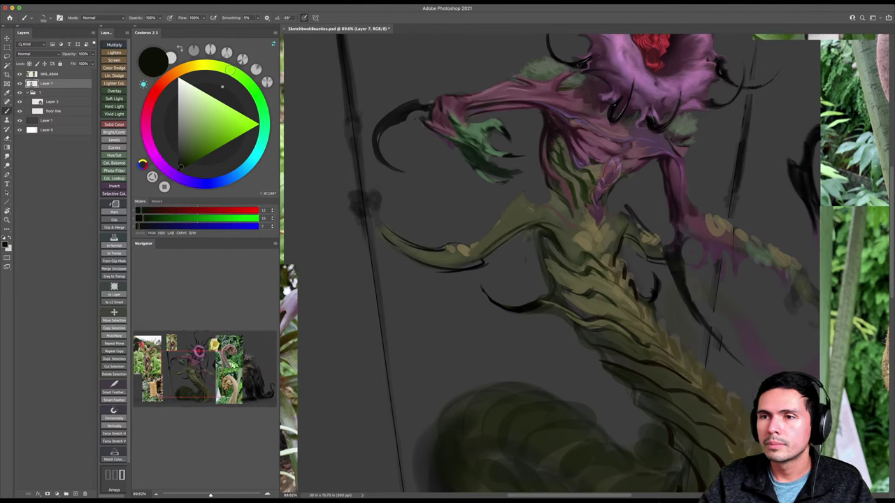
mouse_move(531, 206)
left_mouse_down()
mouse_move(516, 212)
mouse_move(534, 210)
left_mouse_up()
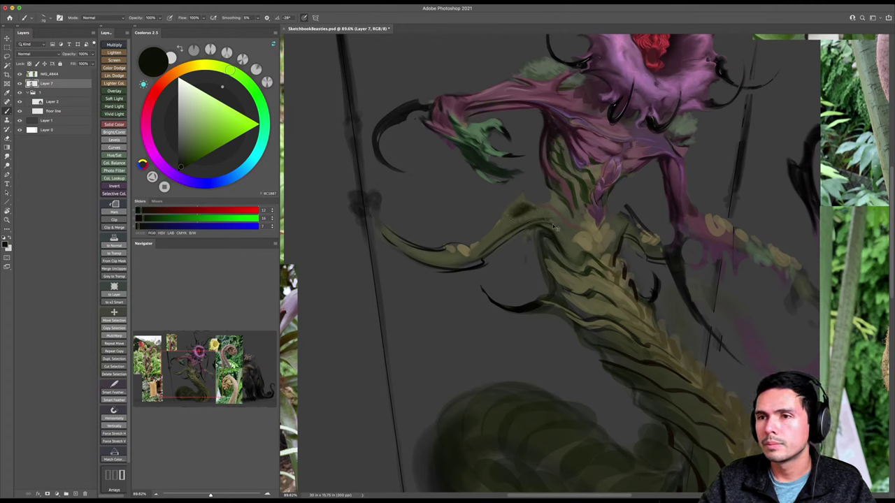
mouse_move(535, 219)
left_mouse_down()
mouse_move(552, 221)
mouse_move(515, 228)
mouse_move(524, 231)
left_mouse_up()
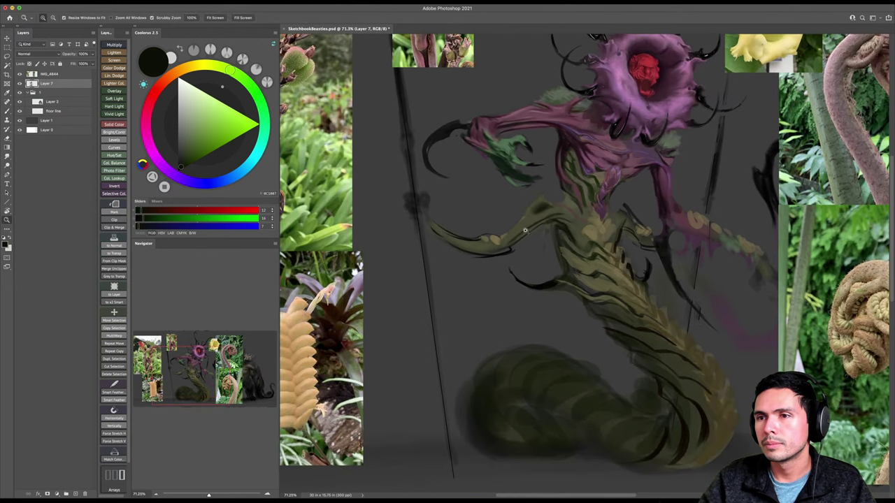
Tidy the forearm of the lower curved limb with olive sampled from it and save the document.
left_click(508, 237, "alt")
key("bracketright")
key("bracketright")
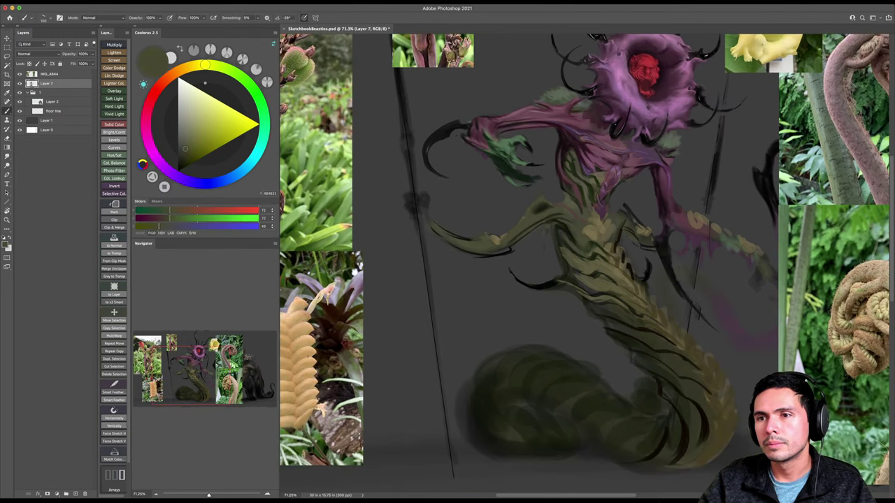
scroll(489, 230, "down", 2)
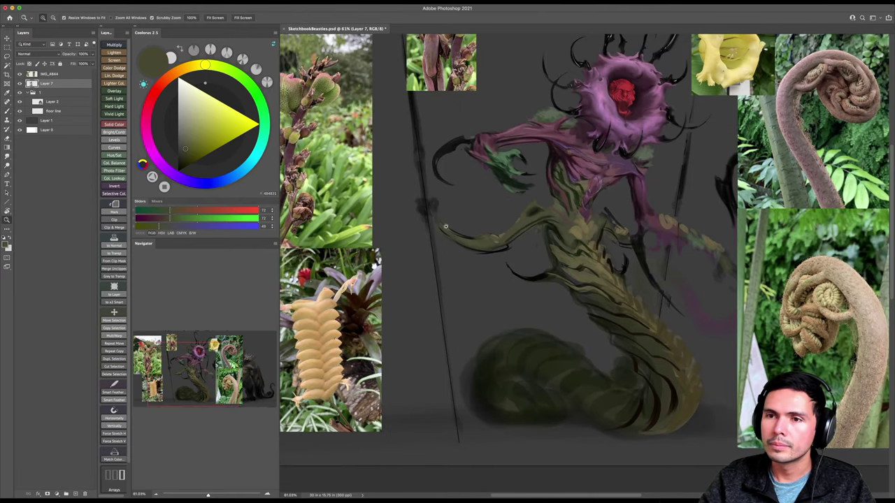
scroll(433, 217, "up", 3)
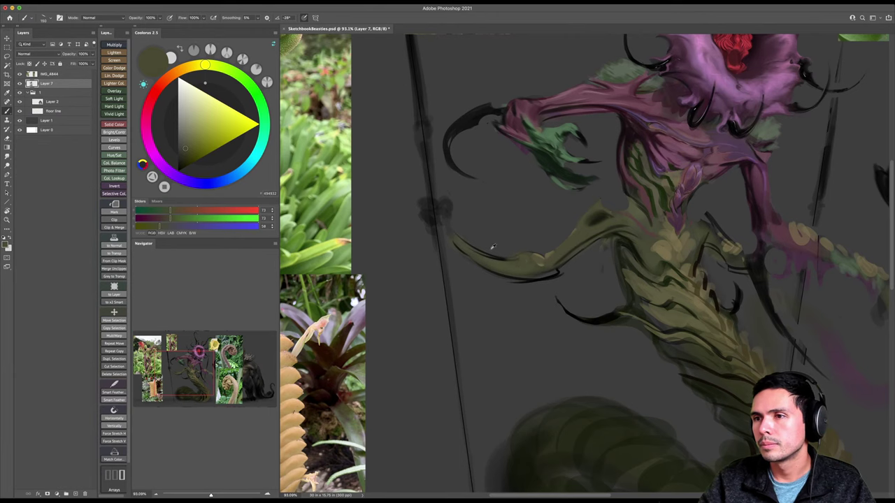
scroll(482, 246, "down", 2)
scroll(493, 245, "down", 3)
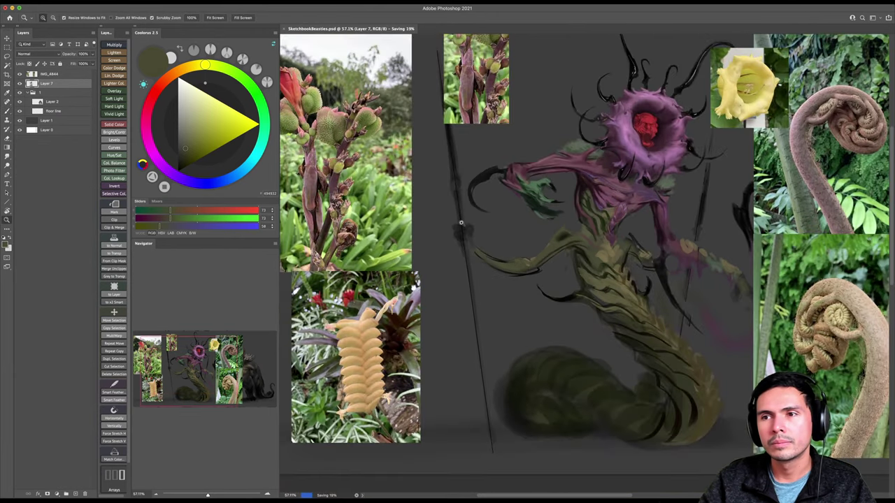
scroll(511, 226, "up", 3)
left_click_drag(511, 226, 524, 229)
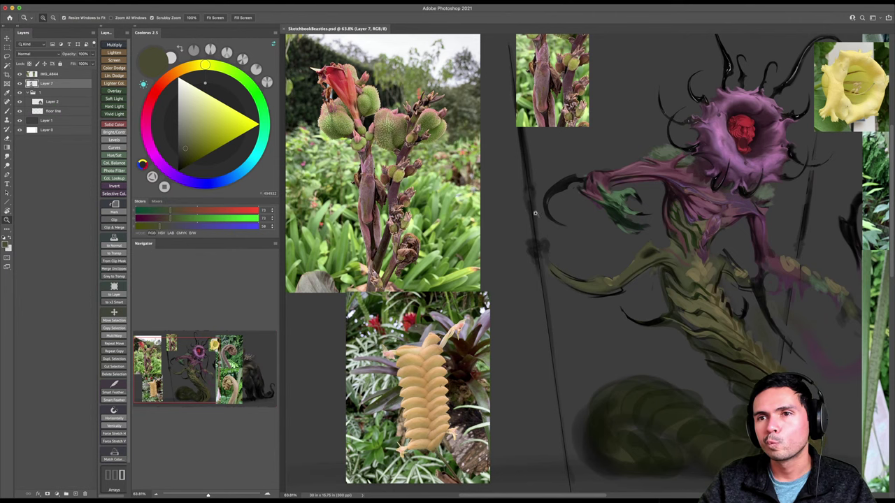
Paint the lower curved limb's outer forearm with mauve sampled from the raised arm, blending it into the olive toward the elbow.
scroll(563, 228, "up", 4)
key("b")
left_click(651, 128, "alt")
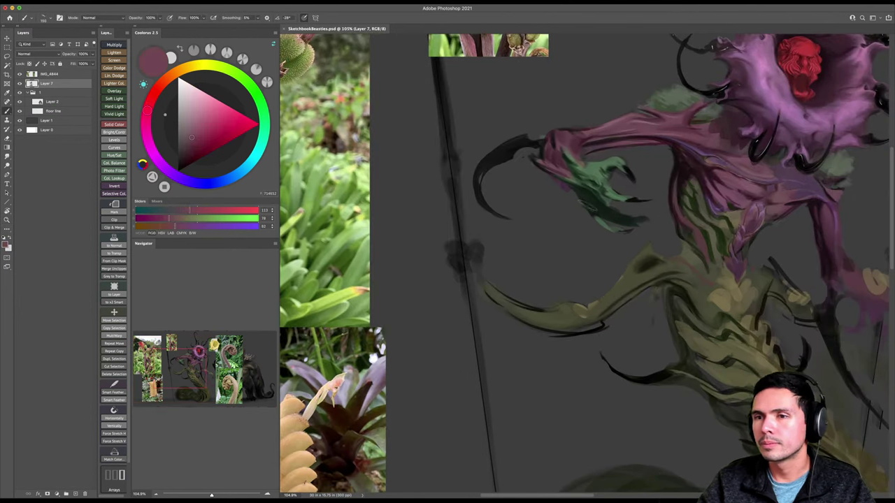
left_click_drag(477, 276, 503, 301)
key("]")
key("]")
key("]")
key("]")
key("]")
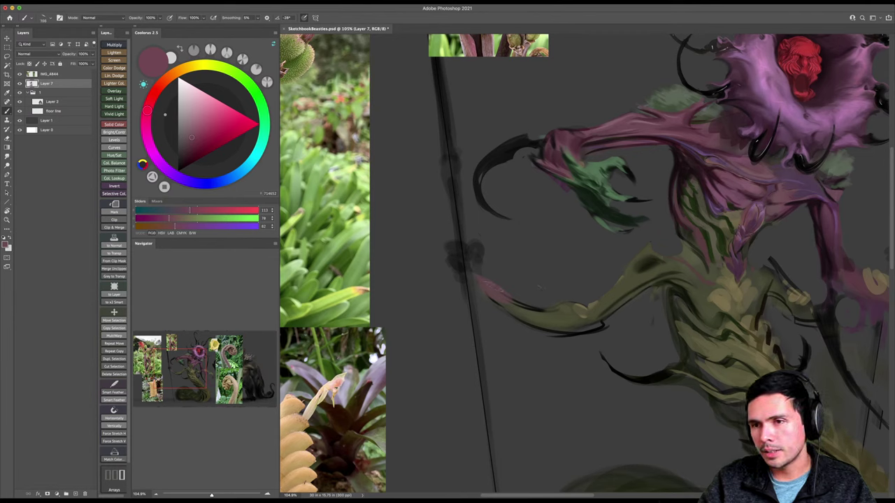
mouse_move(496, 286)
left_mouse_down()
mouse_move(544, 311)
mouse_move(495, 300)
left_mouse_up()
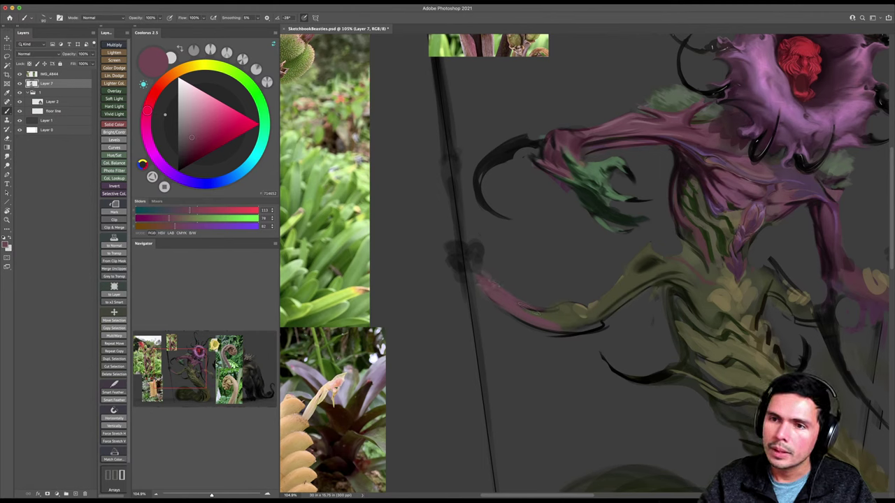
Paint a mauve clenched hand at the end of the lower curved limb, gripping the staff.
mouse_move(478, 248)
left_mouse_down()
mouse_move(450, 251)
mouse_move(470, 262)
mouse_move(458, 267)
mouse_move(462, 278)
mouse_move(456, 265)
left_mouse_up()
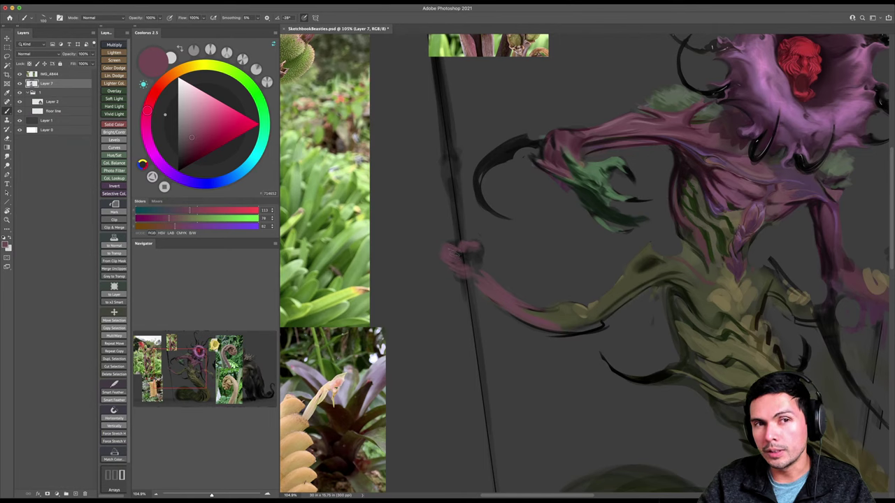
left_click_drag(454, 251, 462, 255)
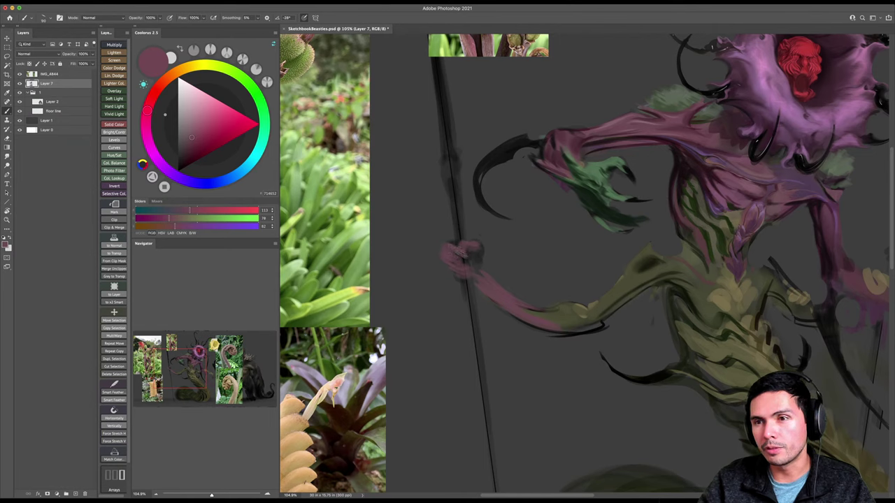
Smooth the lower curved limb's elbow with sampled olives and clean up its upper edge.
left_click_drag(572, 299, 562, 291)
left_click(566, 305, "alt")
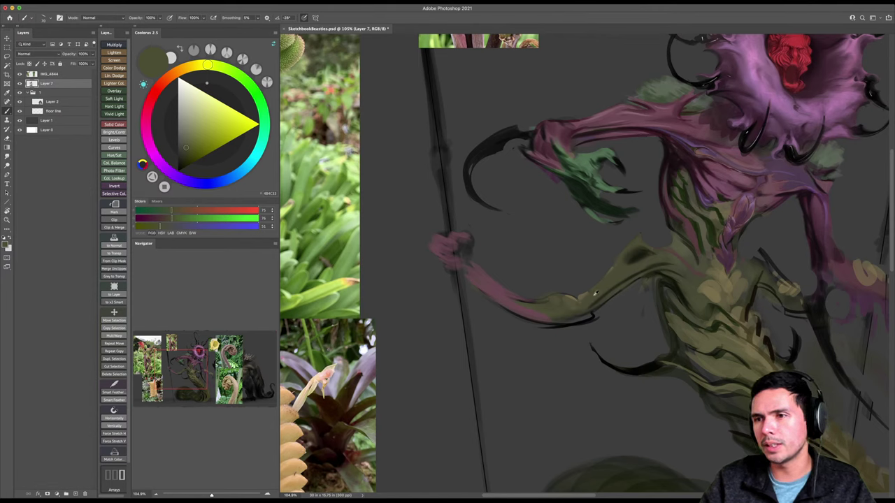
left_click(593, 296, "alt")
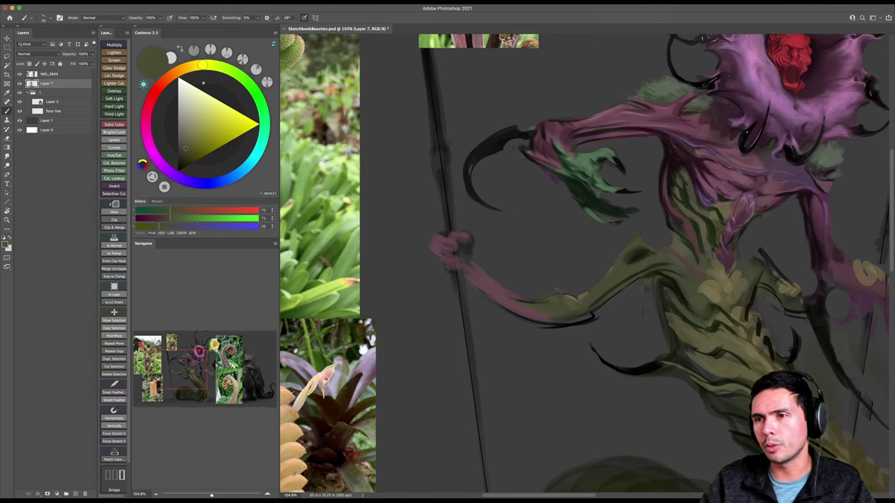
key("e")
key("b")
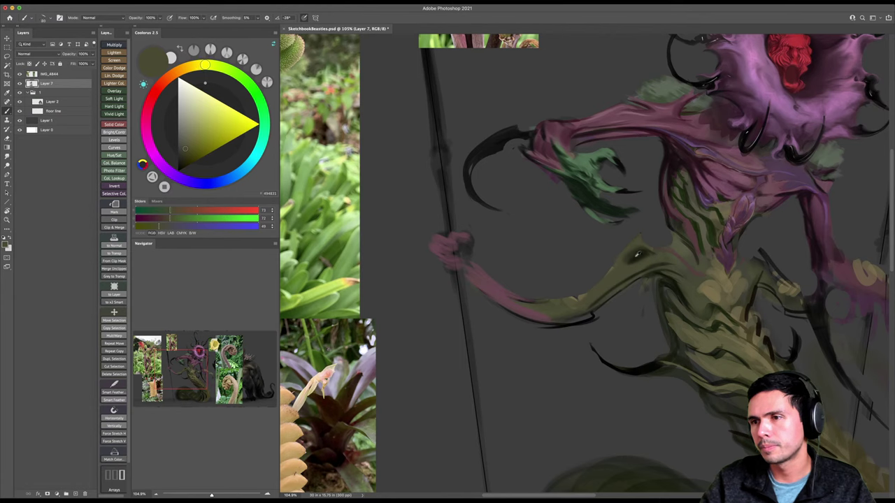
Rework the dark hollow on the lower curved limb's shoulder with sampled olives and near-black green, and refine the shoulder peak.
left_click(636, 253, "alt")
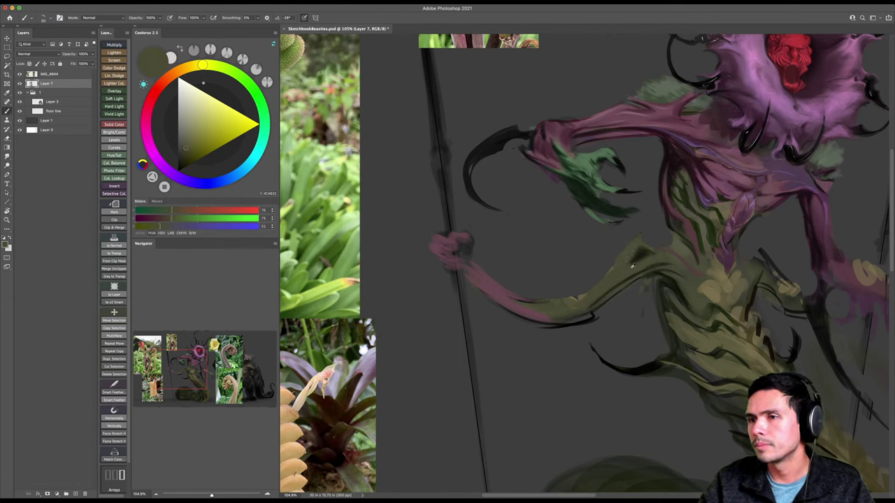
left_click(634, 261, "alt")
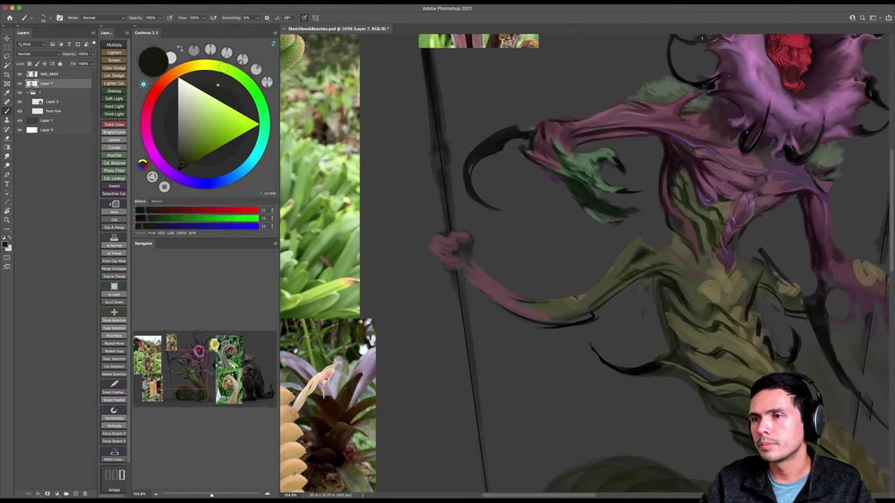
left_click(657, 257, "alt")
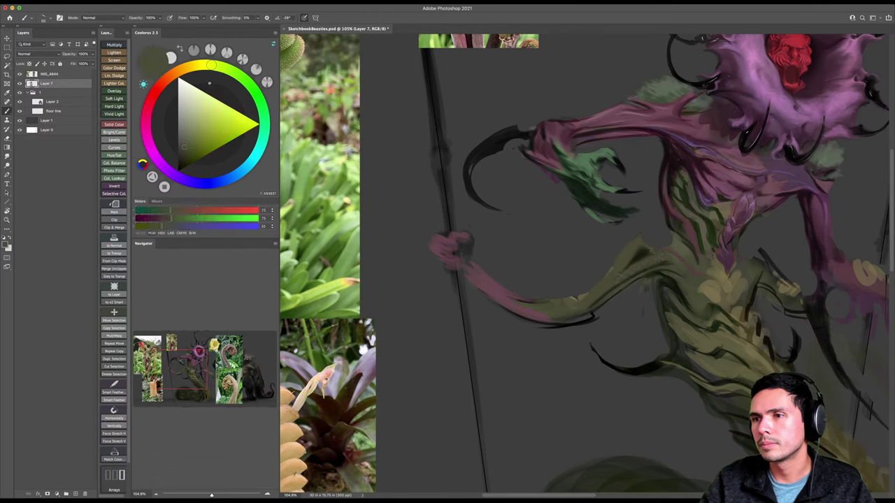
left_click(632, 246, "alt")
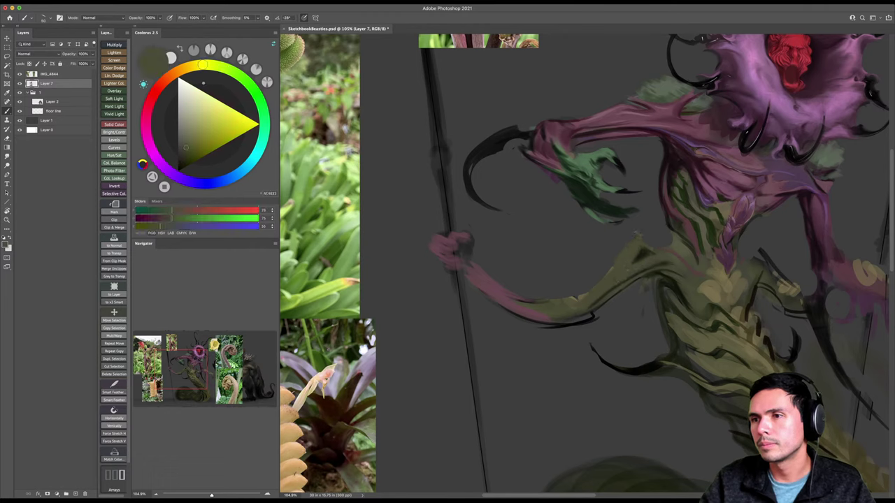
key("e")
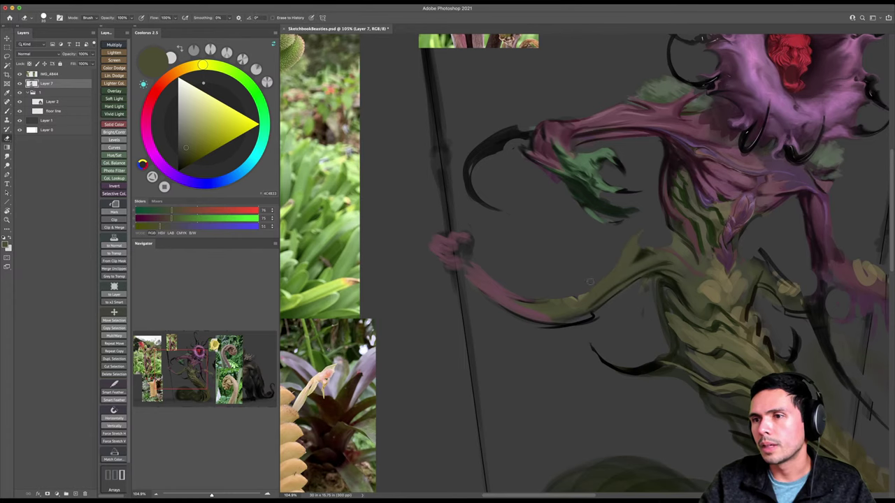
Shade the torso's upper flank below the lower limb's shoulder with sampled near-black green and erase stray marks beside it.
left_click_drag(607, 258, 569, 229)
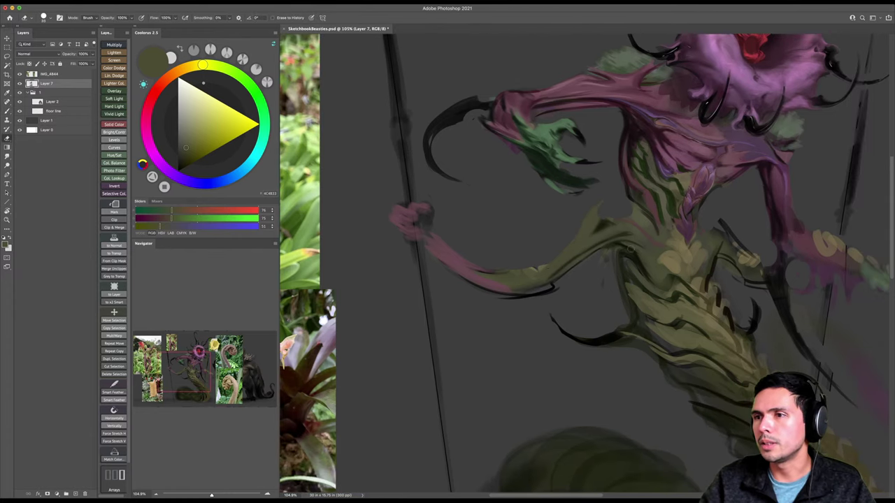
key("b")
left_click(633, 256, "alt")
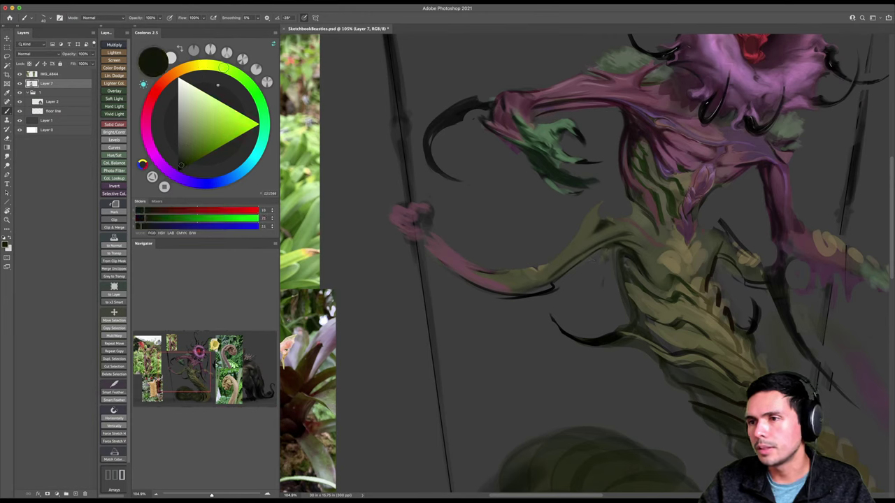
key("e")
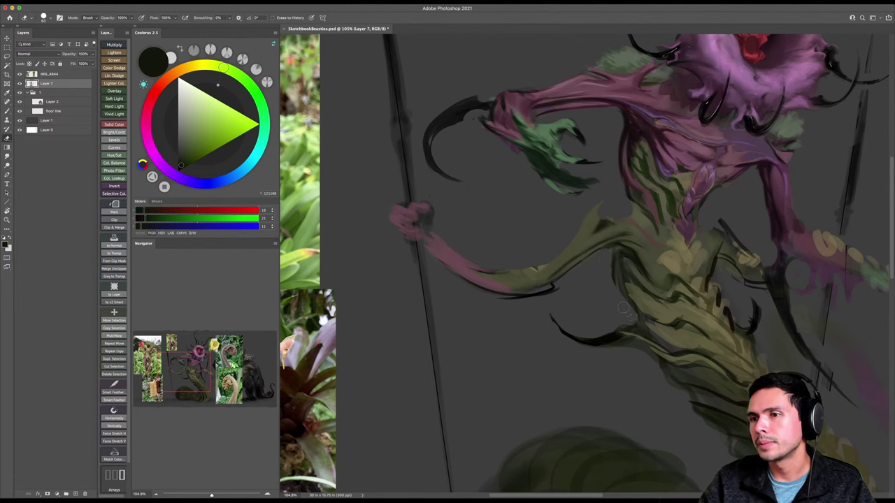
Deepen the shadow on the torso's upper flank using a larger brush with sampled near-black green and dark olive.
key("z")
left_click_drag(627, 317, 580, 316)
mouse_move(635, 295)
left_mouse_down()
mouse_move(598, 267)
mouse_move(626, 267)
left_mouse_up()
key("b")
left_click(589, 241, "alt")
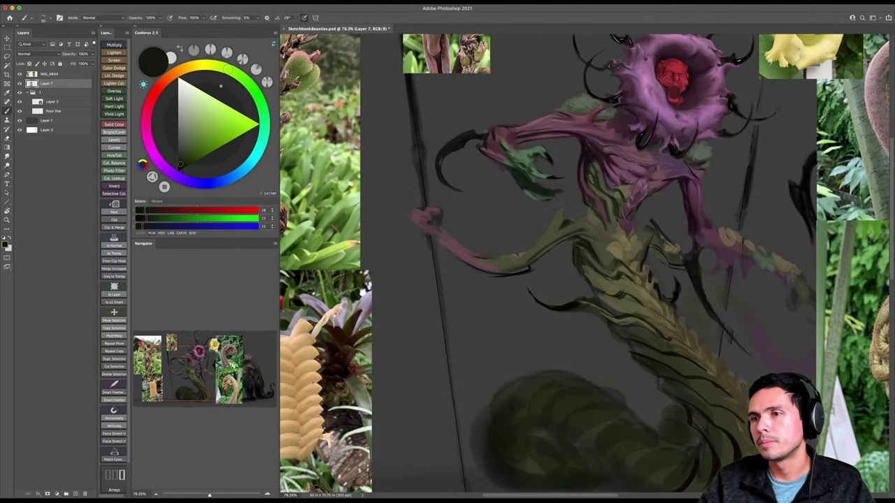
key("bracketright")
key("bracketright")
key("bracketright")
key("bracketright")
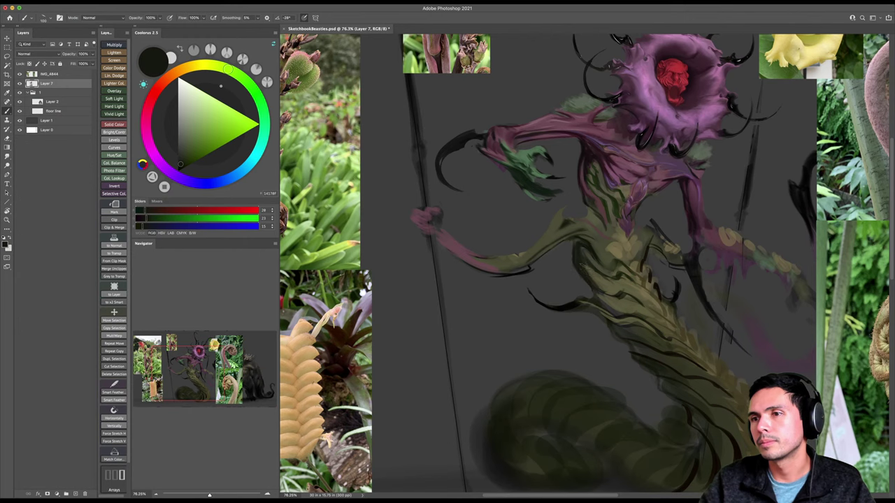
left_click(595, 237, "alt")
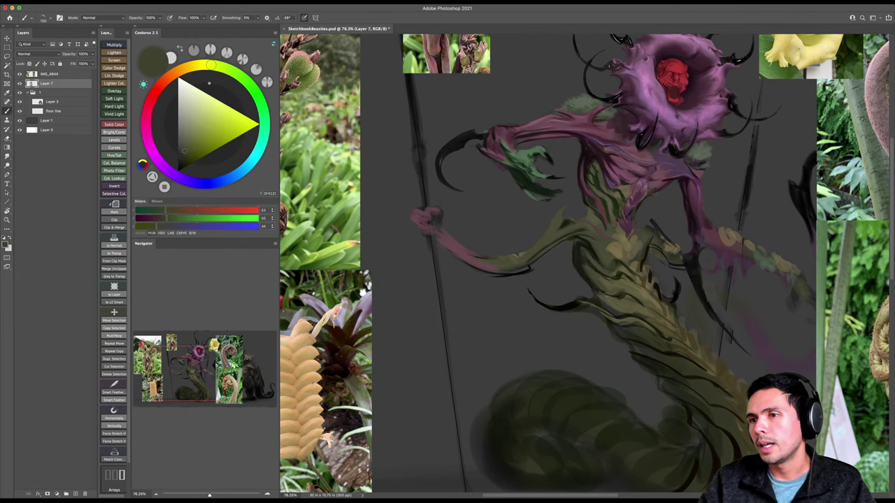
Sample yellowish olive from the torso and rotate the brush tip to follow the coiled tail's bands.
mouse_move(708, 260)
left_mouse_down()
mouse_move(622, 273)
mouse_move(651, 263)
left_mouse_up()
left_click_drag(601, 320, 597, 296)
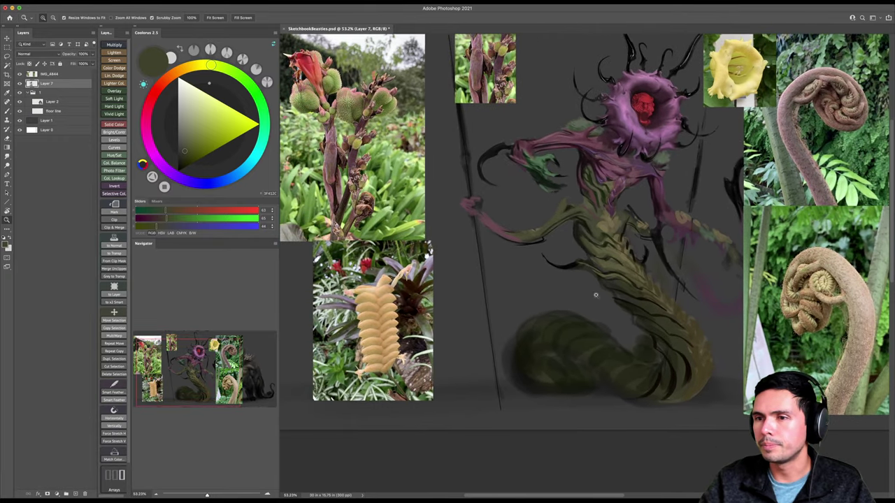
left_click_drag(563, 337, 577, 328)
left_click(633, 238, "alt")
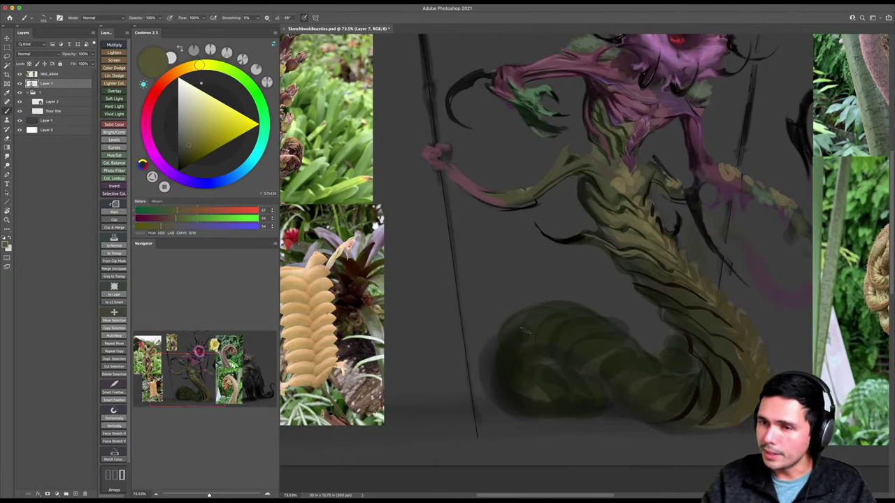
right_click(551, 313)
left_click_drag(571, 254, 570, 254)
key("Return")
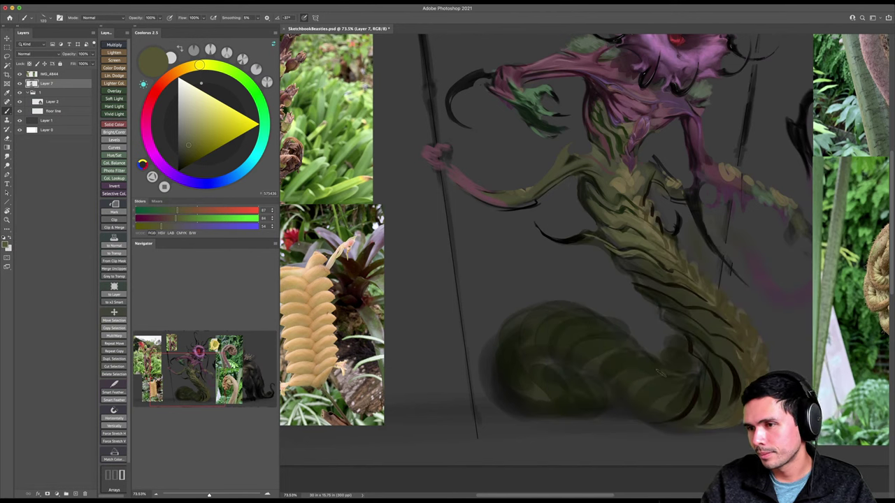
key("bracketright")
mouse_move(687, 378)
left_mouse_down()
mouse_move(656, 379)
mouse_move(662, 384)
left_mouse_up()
key("bracketleft")
key("super+z")
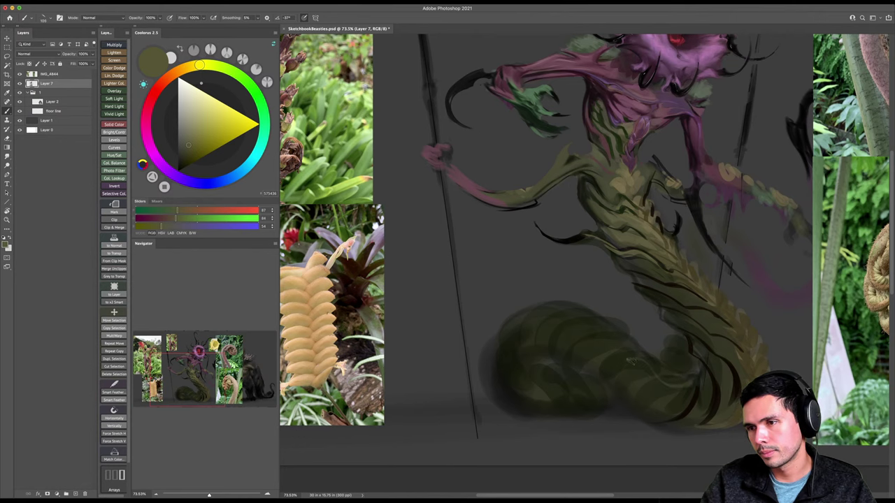
key("super+z")
key("super+z")
Paint lighter olive scale bands along the tail's upper side, from the body bend toward the coil, with an enlarged brush.
left_click_drag(642, 348, 610, 335)
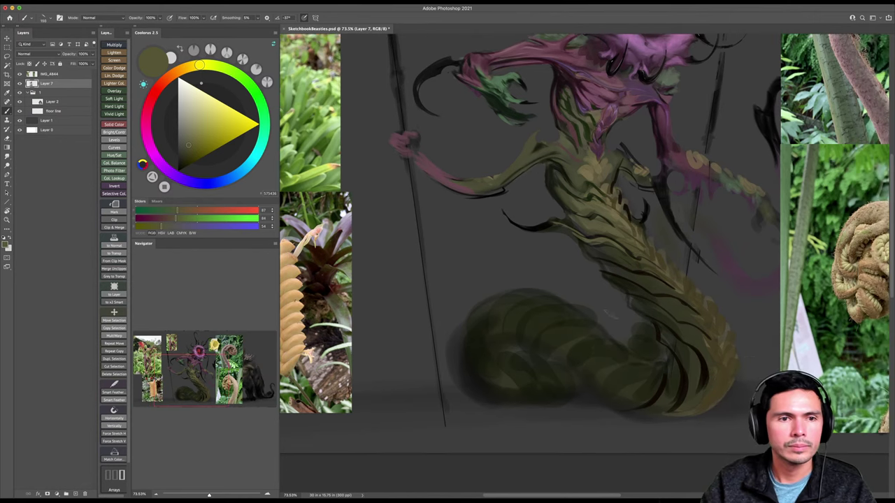
key("bracketright")
key("bracketright")
key("bracketright")
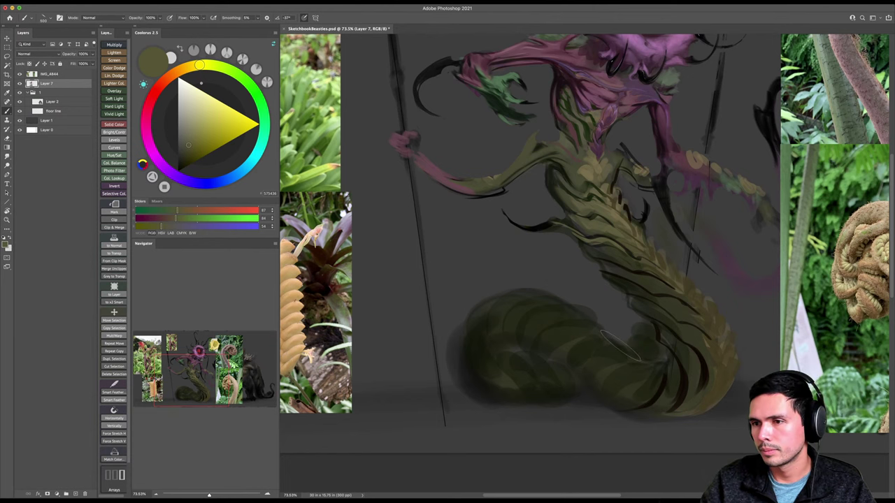
key("bracketright")
key("bracketright")
key("bracketright")
key("bracketright")
key("bracketright")
key("bracketright")
key("bracketright")
key("bracketright")
key("bracketright")
key("bracketleft")
key("bracketleft")
key("bracketleft")
key("bracketleft")
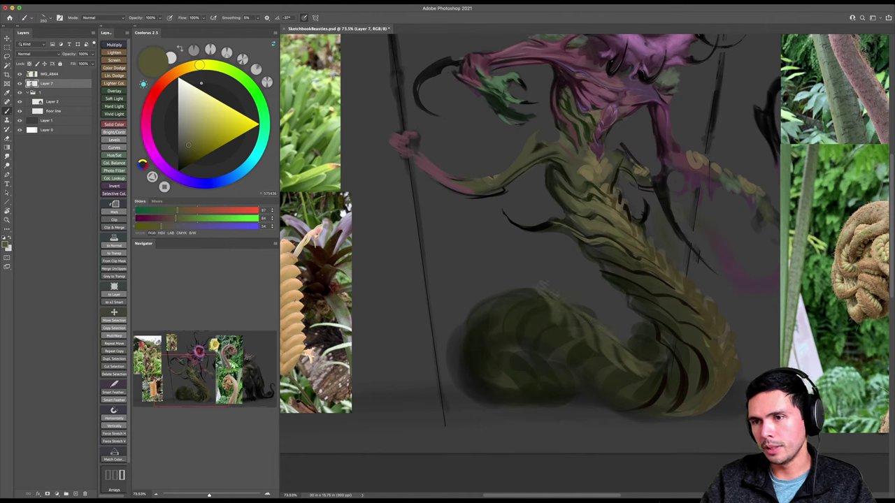
Extend the light olive bands over the top of the tail's coil and define its outer rim, varying the brush size.
left_click_drag(549, 312, 528, 291)
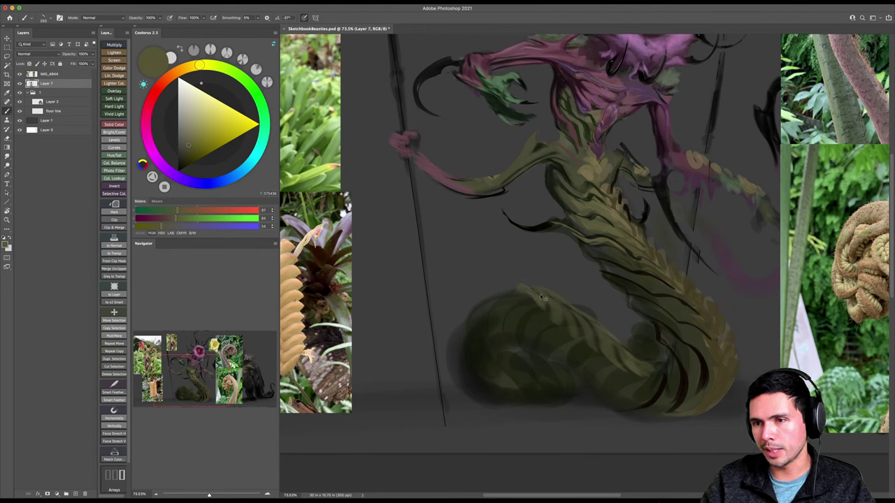
key("[")
key("[")
key("[")
mouse_move(512, 289)
left_mouse_down()
mouse_move(537, 312)
mouse_move(500, 292)
mouse_move(538, 319)
mouse_move(540, 309)
left_mouse_up()
key("]")
key("]")
key("]")
mouse_move(589, 351)
left_mouse_down()
mouse_move(563, 326)
mouse_move(606, 365)
mouse_move(640, 379)
left_mouse_up()
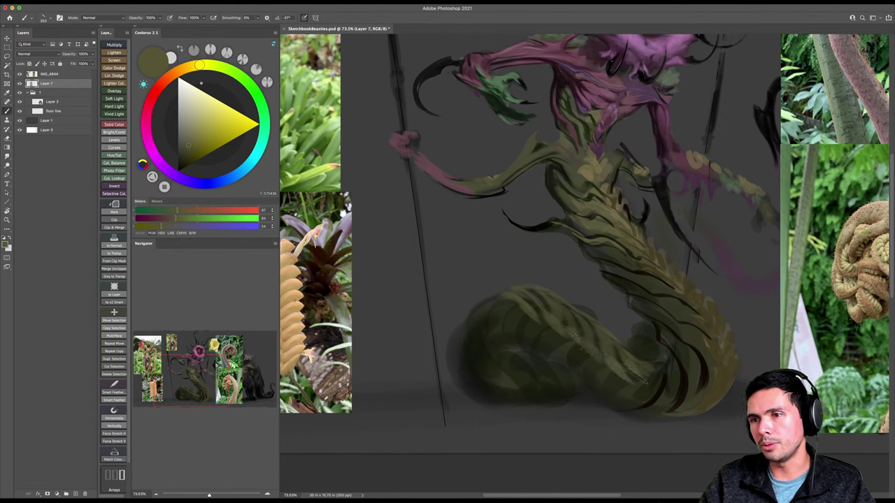
mouse_move(520, 320)
left_mouse_down()
mouse_move(491, 300)
mouse_move(477, 302)
mouse_move(483, 291)
left_mouse_up()
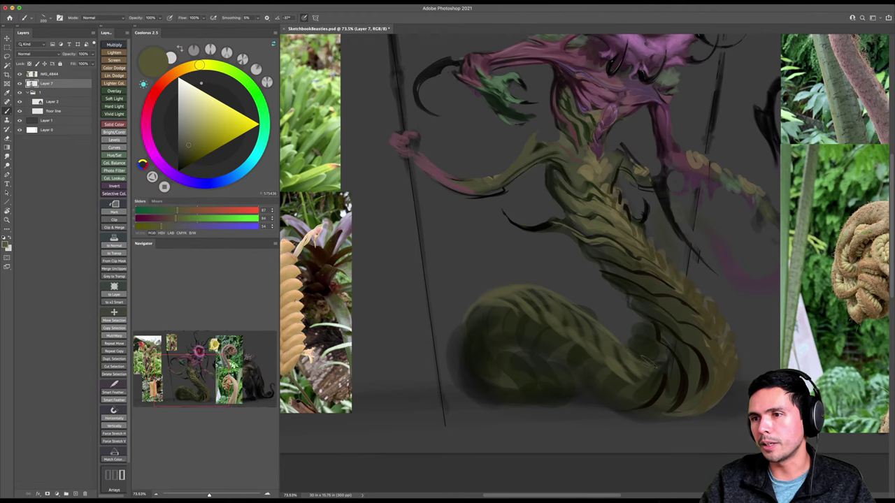
scroll(636, 360, "down", 2)
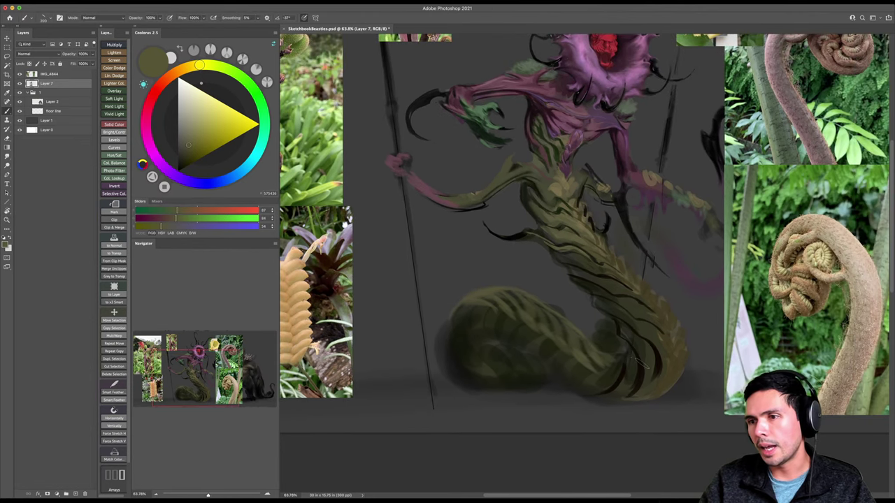
Shade the hollow of the tail coil with sampled near-black brown and clean up the coil's lower edge with the eraser.
left_click(639, 359, "alt")
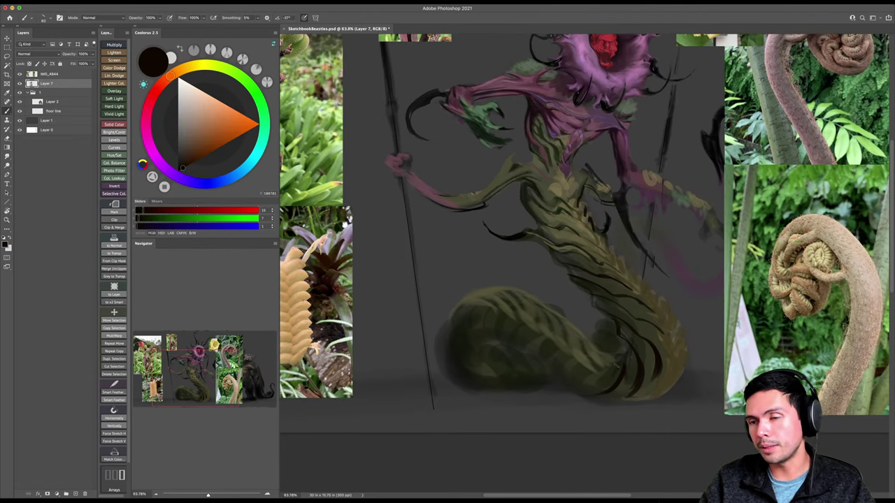
left_click_drag(616, 369, 580, 387)
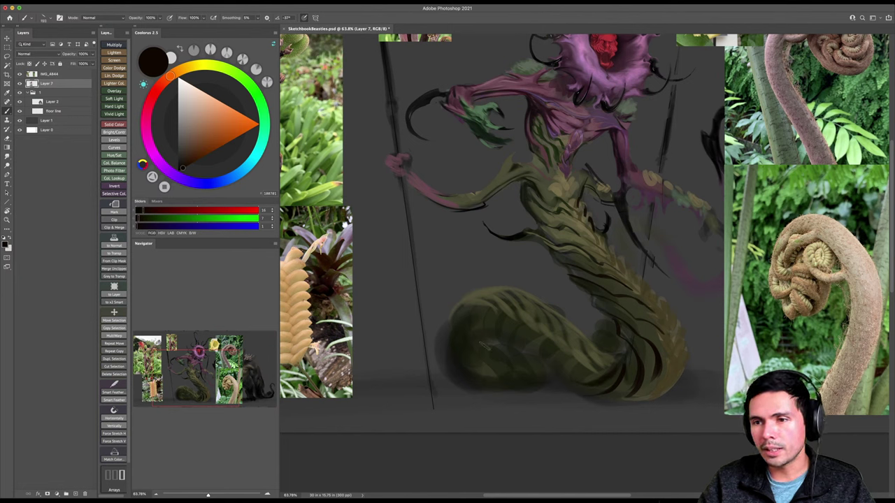
mouse_move(481, 339)
left_mouse_down()
mouse_move(450, 354)
mouse_move(513, 354)
mouse_move(494, 340)
mouse_move(459, 385)
mouse_move(469, 367)
mouse_move(461, 369)
mouse_move(501, 373)
mouse_move(456, 376)
mouse_move(478, 390)
left_mouse_up()
key("e")
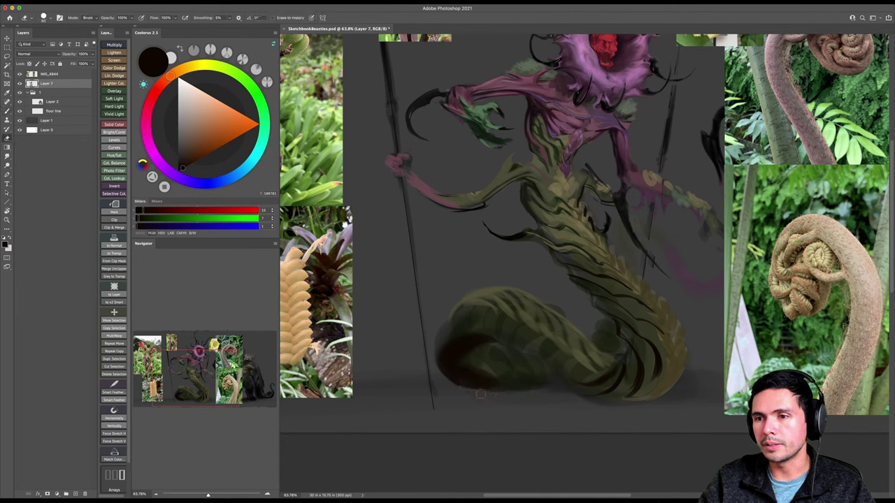
key("b")
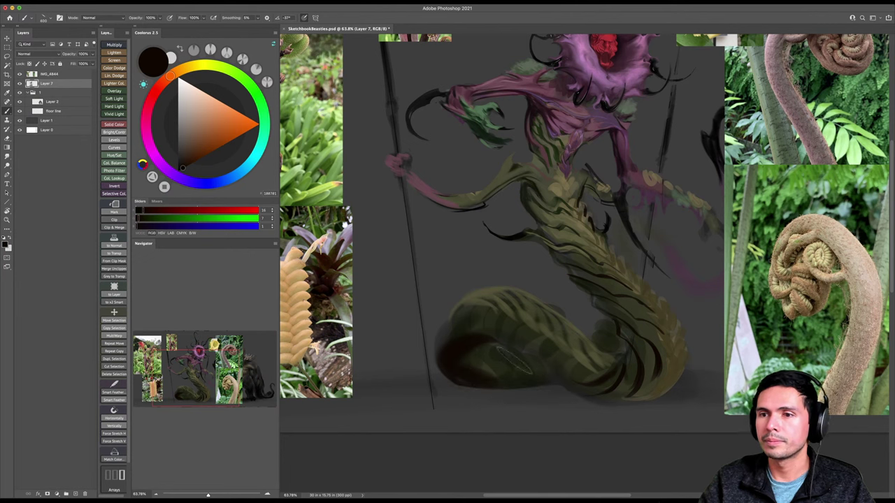
Paint a near-black contact shadow beneath the tail coil, using an enlarged soft round brush from the Standards presets.
left_click_drag(564, 332, 568, 339)
right_click(569, 339)
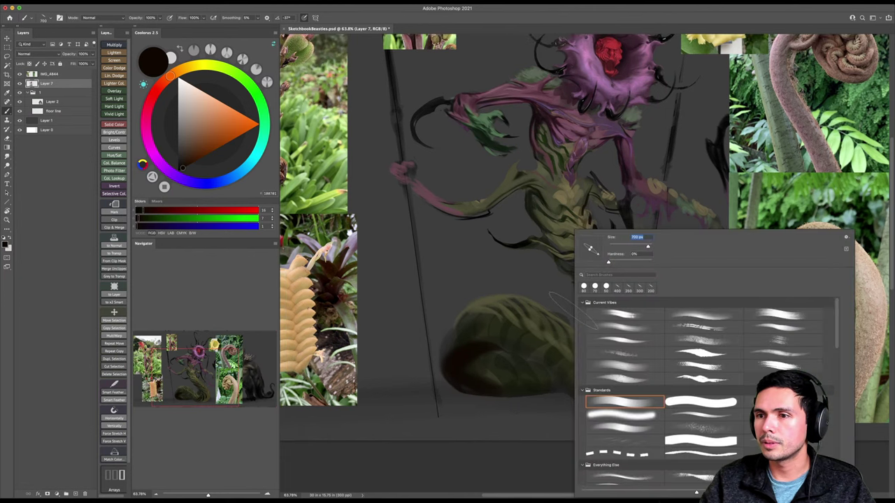
double_click(627, 401)
key("bracketright")
key("bracketright")
key("bracketright")
key("bracketright")
key("bracketright")
key("bracketright")
key("bracketright")
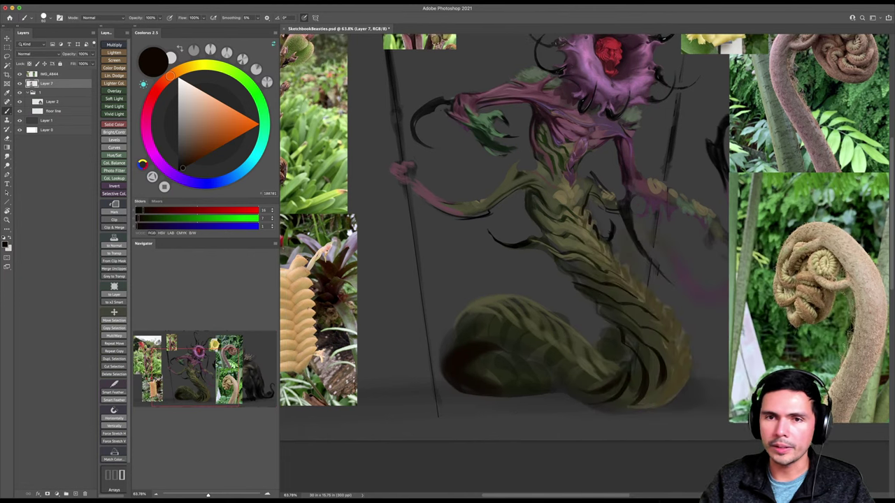
left_click(178, 166)
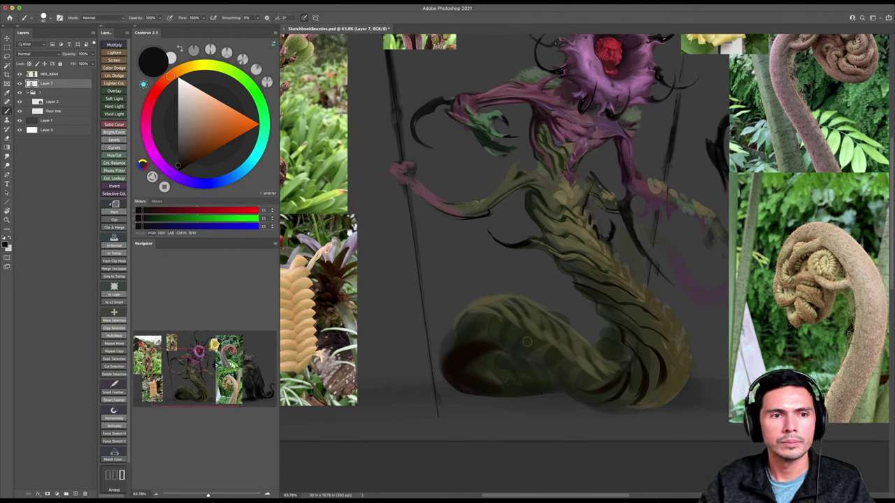
key("bracketright")
key("bracketright")
key("bracketright")
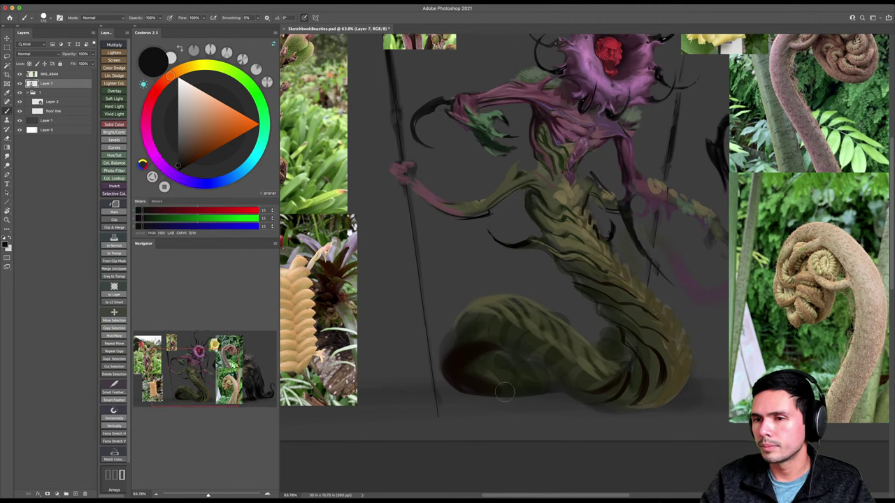
left_click_drag(487, 392, 579, 399)
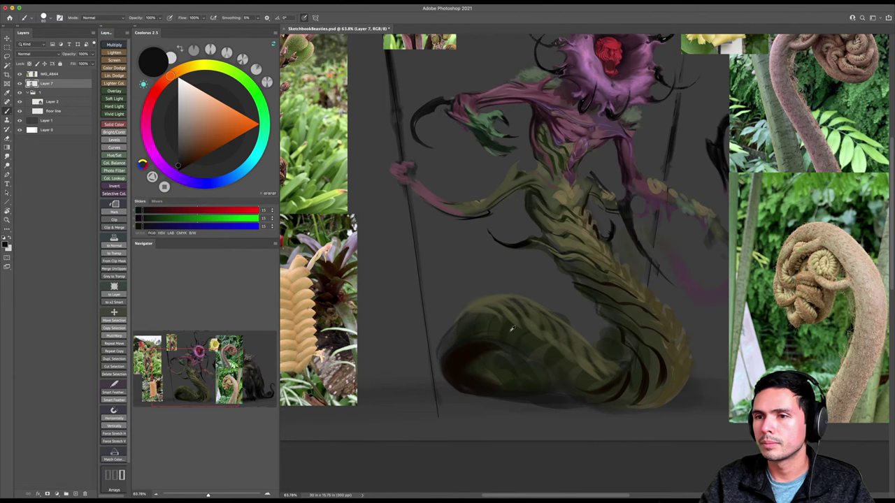
Build up the coil's outer rim and inner surface with sampled dark green and olive, varying the brush size.
left_click(504, 327, "alt")
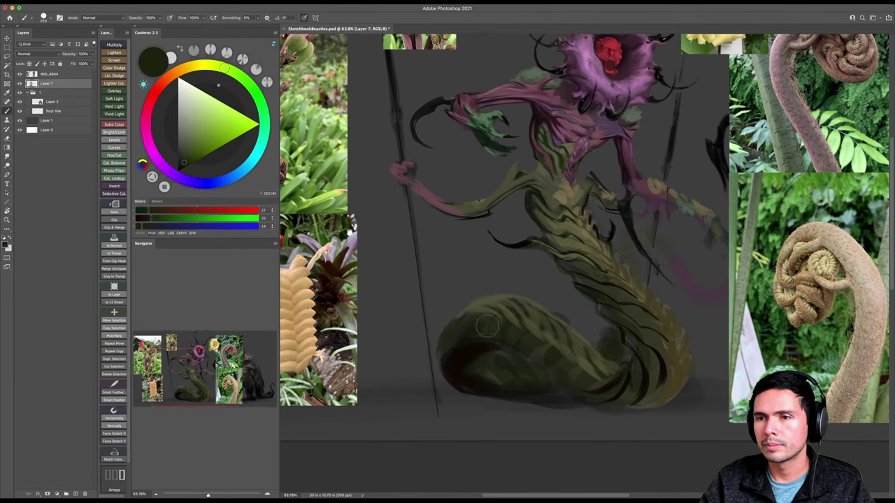
left_click(474, 302, "alt")
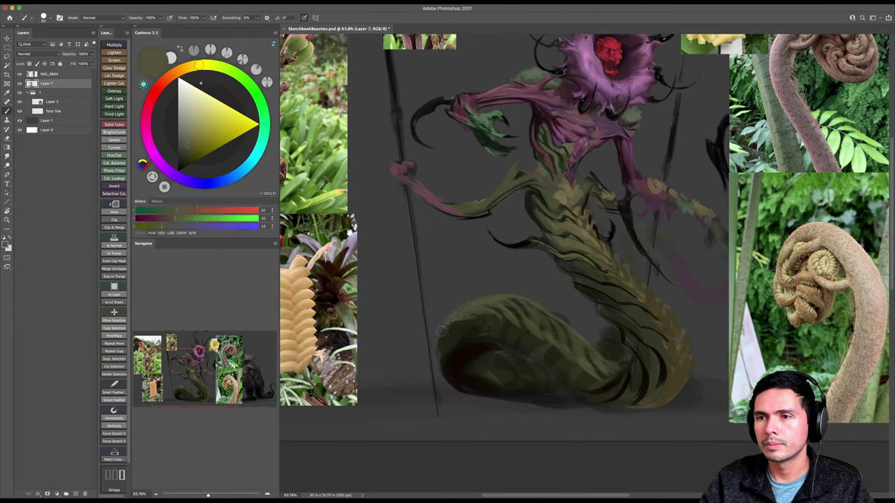
left_click_drag(452, 320, 439, 347)
key("bracketright")
key("bracketright")
key("bracketright")
mouse_move(510, 354)
left_mouse_down()
mouse_move(489, 365)
mouse_move(507, 363)
left_mouse_up()
left_click(508, 369, "alt")
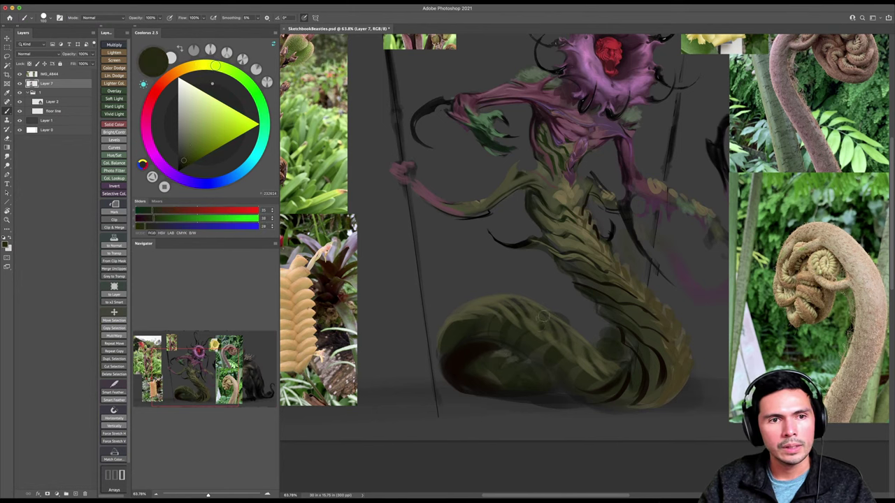
Deepen the dark cavity inside the tail coil with sampled dark olive and near-black brown, using an enlarged brush.
left_click(507, 360, "alt")
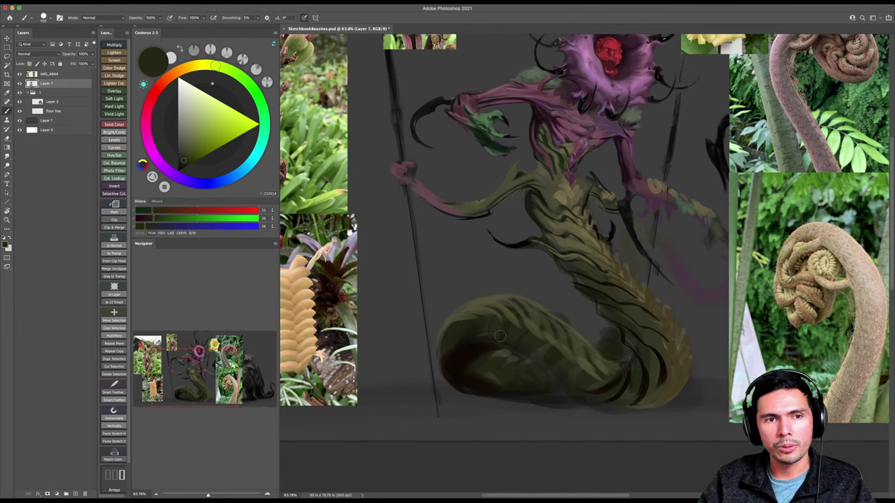
left_click(483, 349, "alt")
key("bracketright")
key("bracketright")
key("bracketright")
key("bracketright")
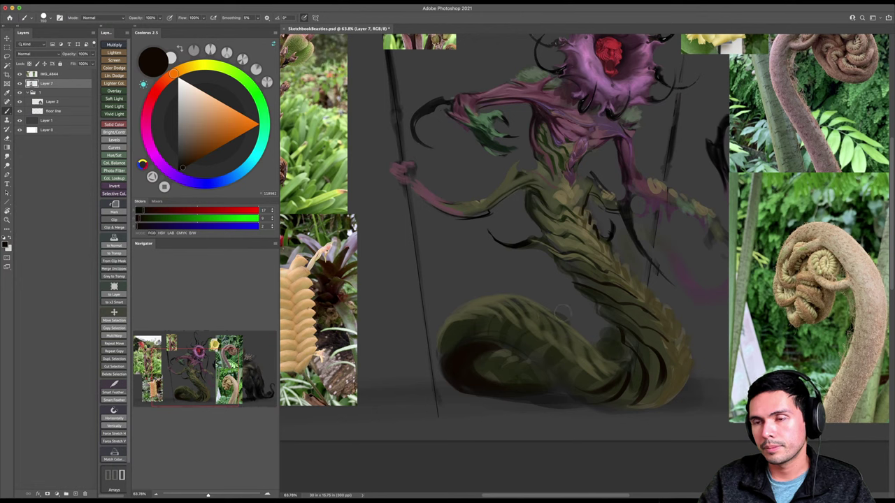
Shape the pointed thorn on the green staff-holding arm with sampled olive and dark green, then trim its edge with the eraser.
key("r")
left_click_drag(568, 292, 573, 348)
key("Escape")
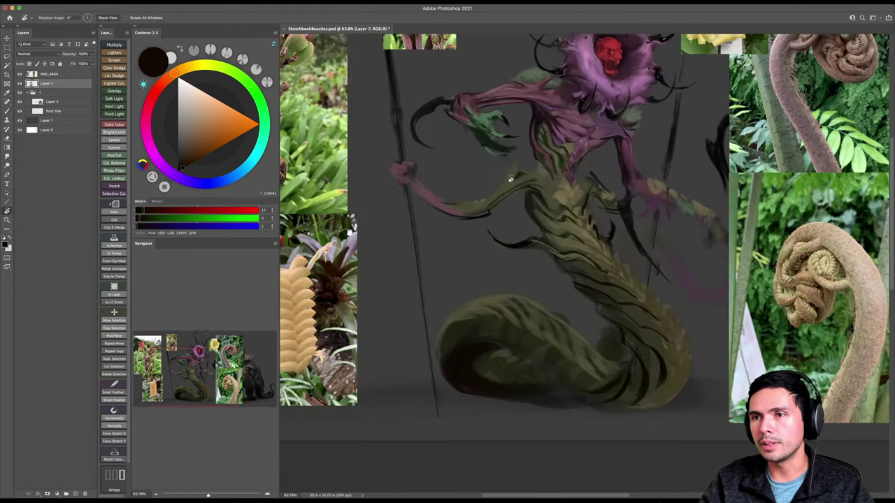
key("z")
left_click_drag(509, 175, 542, 217)
key("b")
left_click(498, 221, "alt")
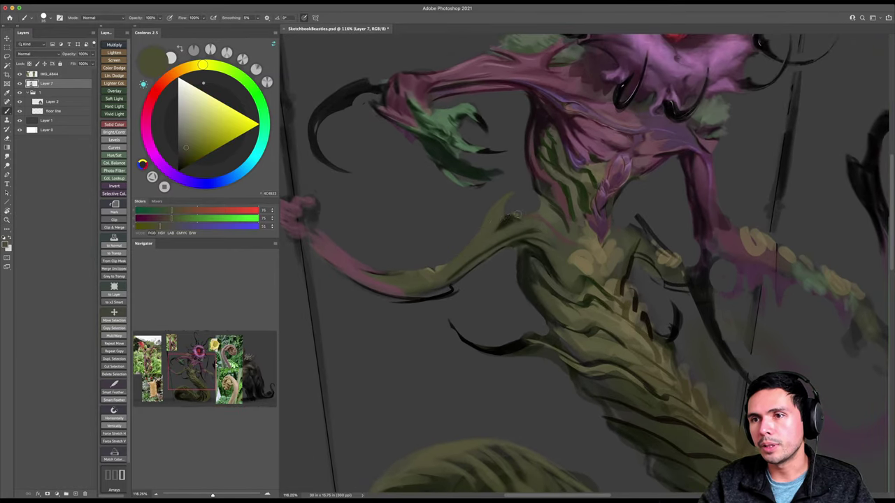
left_click(508, 217, "alt")
left_click_drag(506, 198, 483, 237)
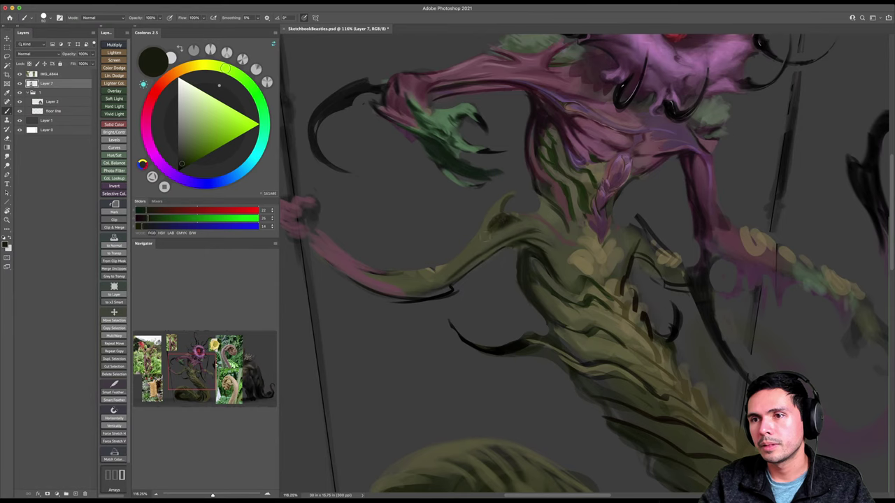
key("e")
left_click_drag(517, 211, 508, 220)
Refine the shoulder between the thorn and the torso with sampled olive, cleaning its outline with the eraser.
key("b")
left_click(529, 219, "alt")
left_click(521, 218, "alt")
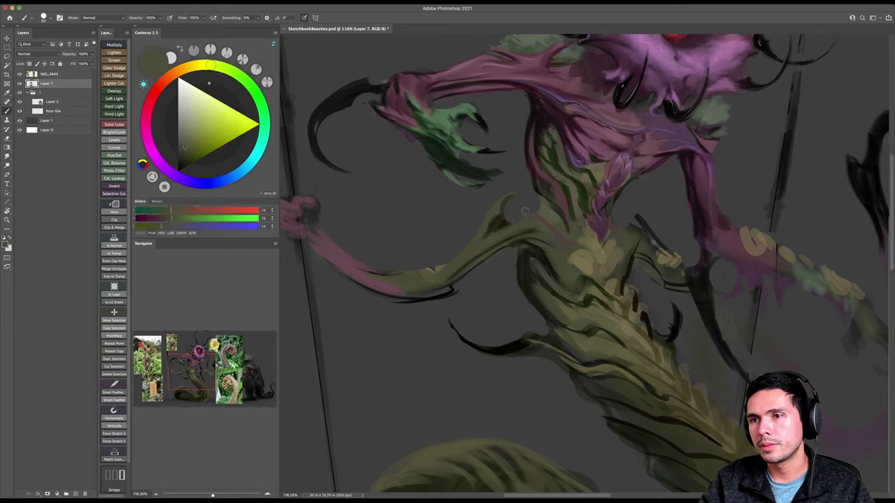
key("e")
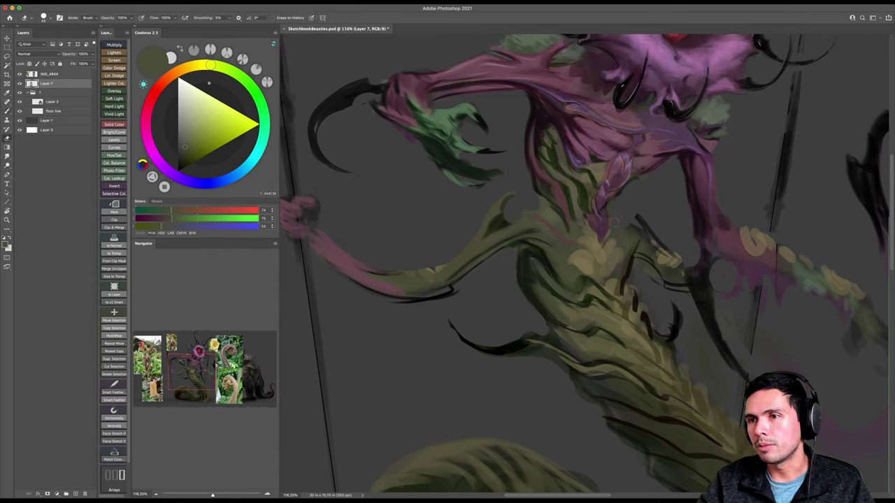
key("b")
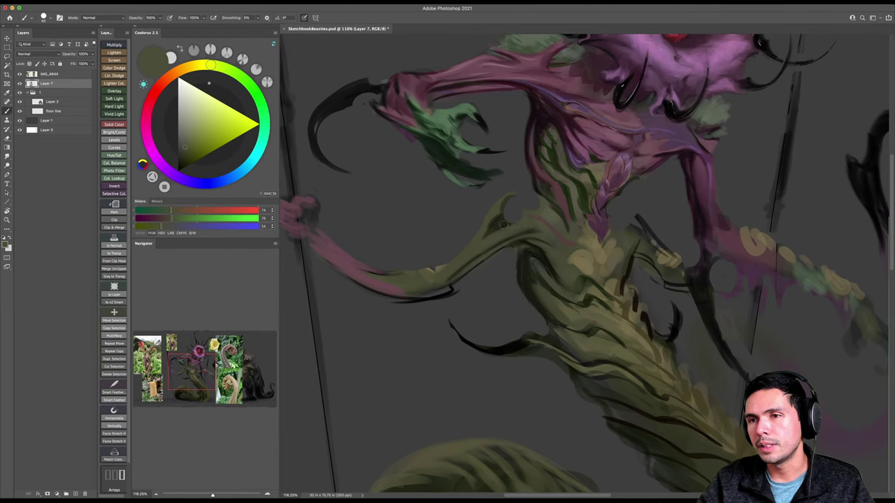
Paint a matching curved thorn on the opposite lower shoulder in sampled dark green and blend its base with greyish olive.
left_click(504, 222, "alt")
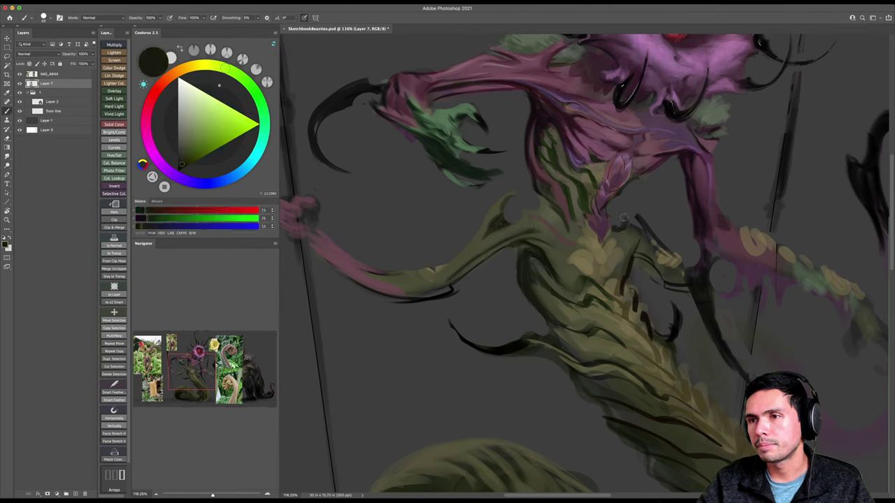
key("]")
left_click_drag(629, 210, 648, 228)
left_click(635, 232, "alt")
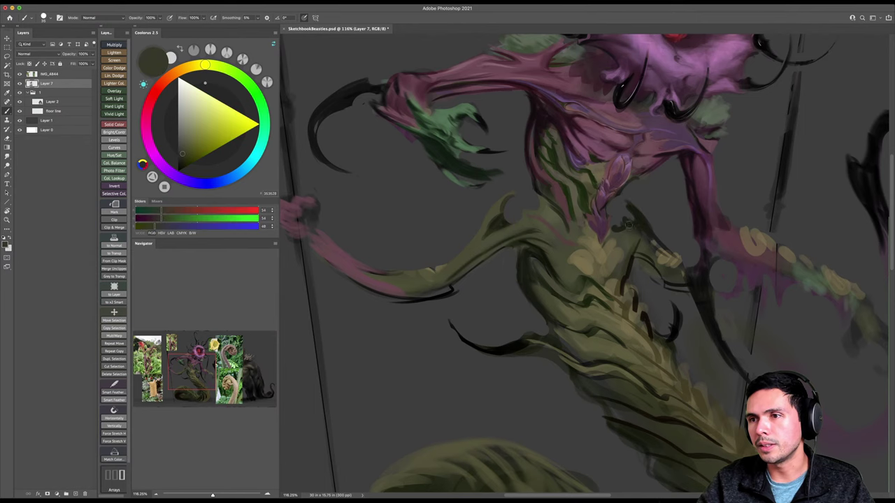
left_click_drag(650, 239, 666, 250)
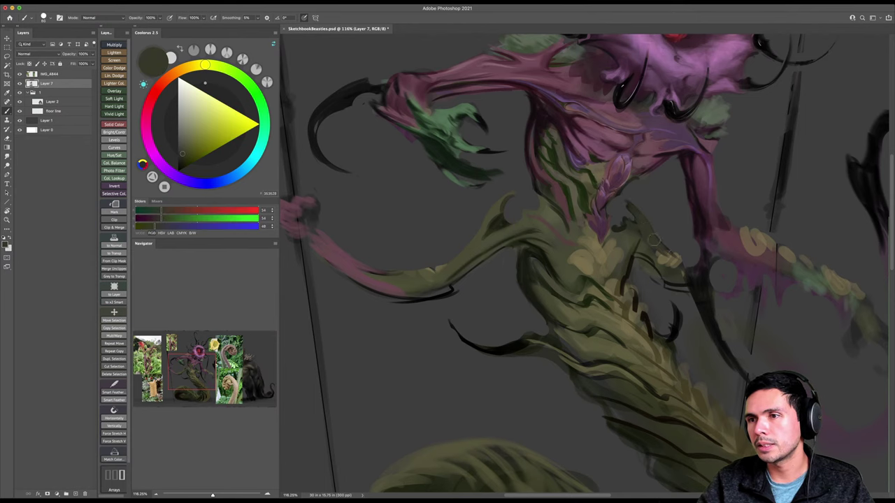
Paint dusty pink strokes along the staff-holding forearm and into its olive section, using colors sampled from the creature.
key("z")
left_click(668, 246, "alt")
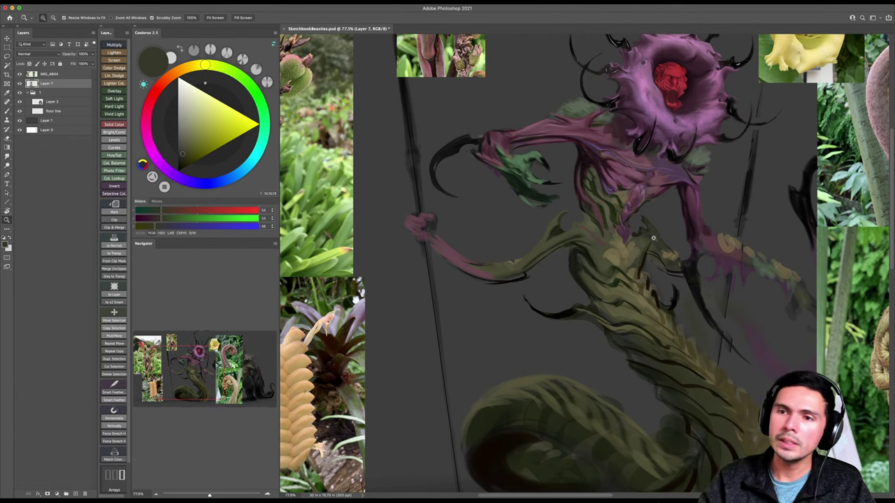
left_click_drag(515, 262, 561, 213)
key("b")
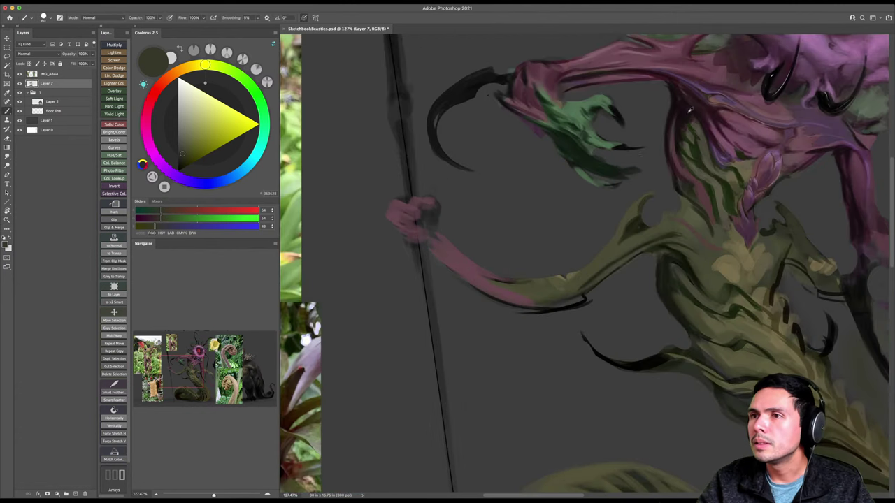
left_click(688, 112, "alt")
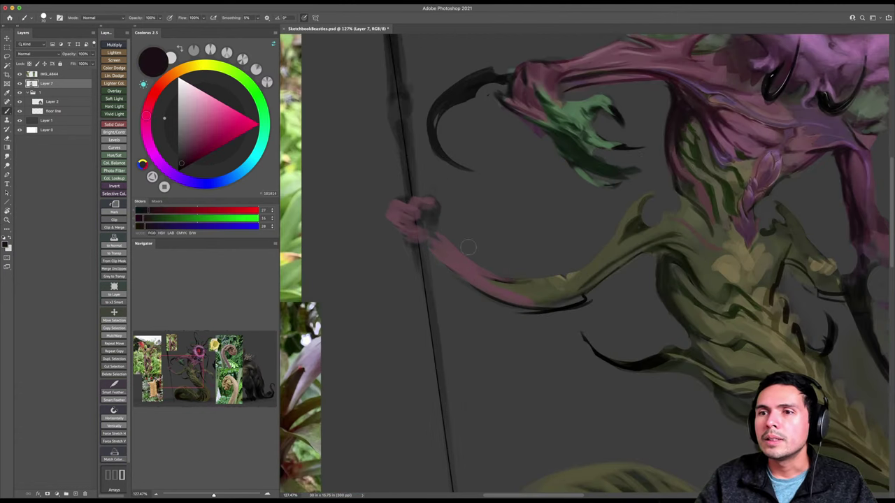
key("r")
left_click_drag(448, 248, 525, 319)
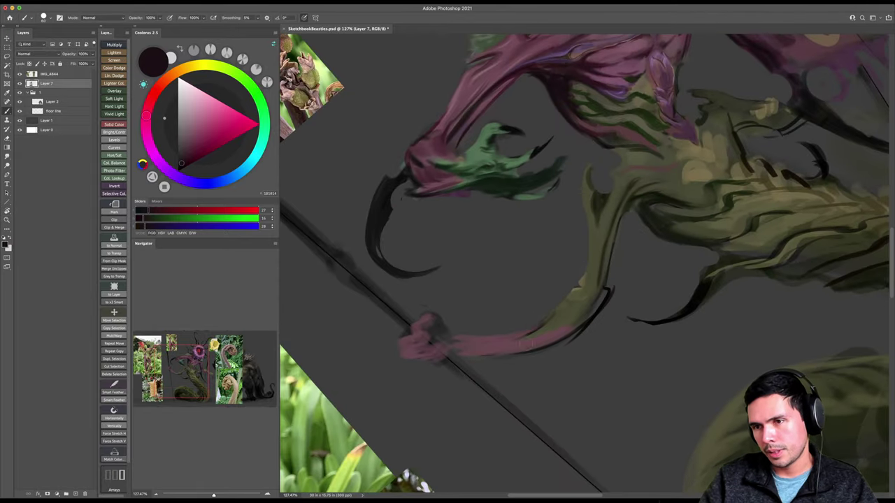
left_click(514, 345, "alt")
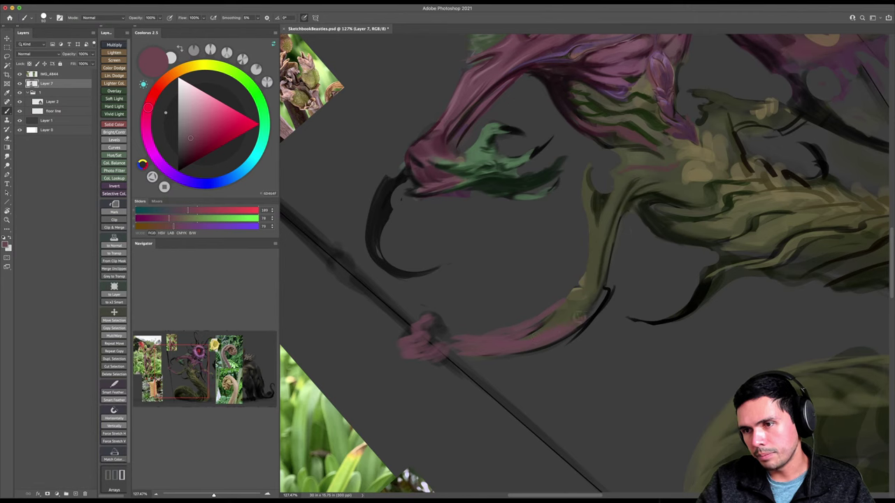
Add dark maroon shadow lines along the staff-holding forearm and wrist, rotating the canvas to follow the arm.
key("r")
mouse_move(559, 329)
left_mouse_down()
mouse_move(499, 256)
mouse_move(552, 183)
mouse_move(594, 180)
left_mouse_up()
left_click(182, 157)
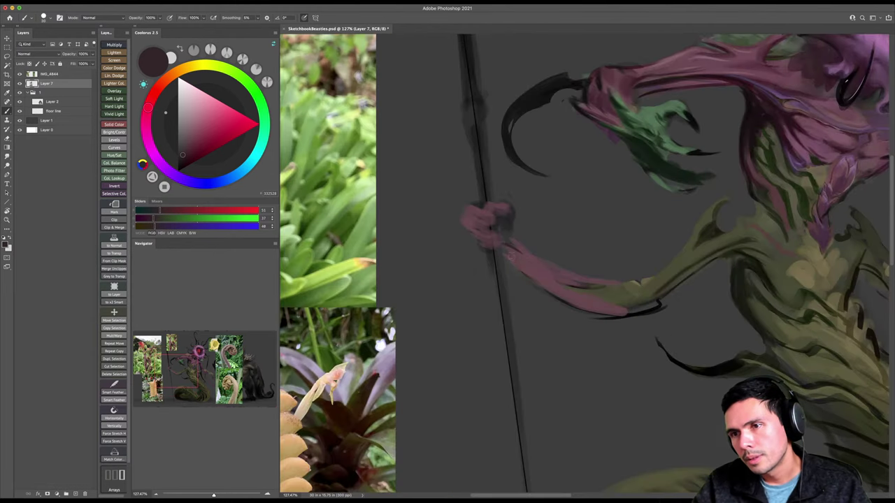
key("r")
left_click_drag(514, 256, 503, 315)
key("b")
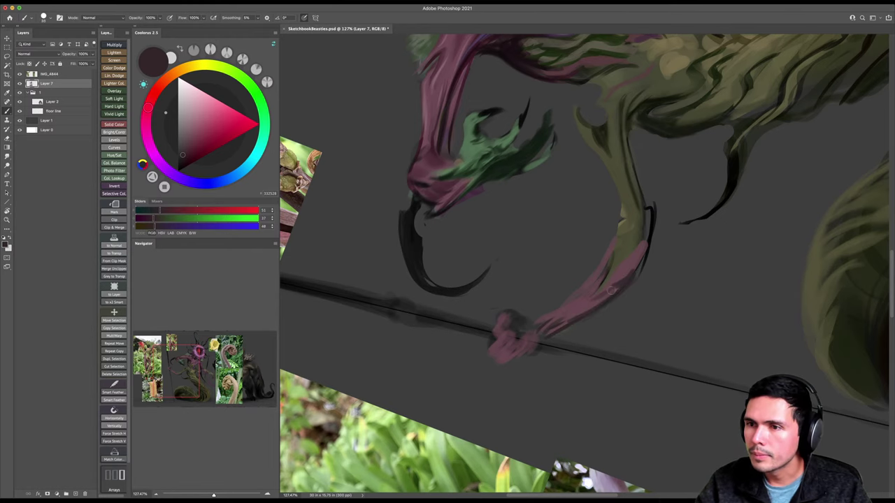
key("Escape")
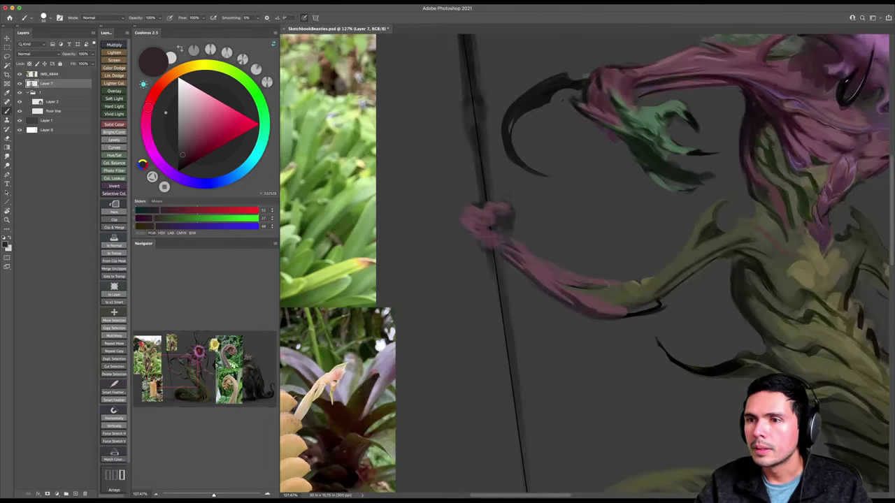
Smudge the forearm shading and blend its pink-to-green transition with sampled olive and dusty pink.
key("r")
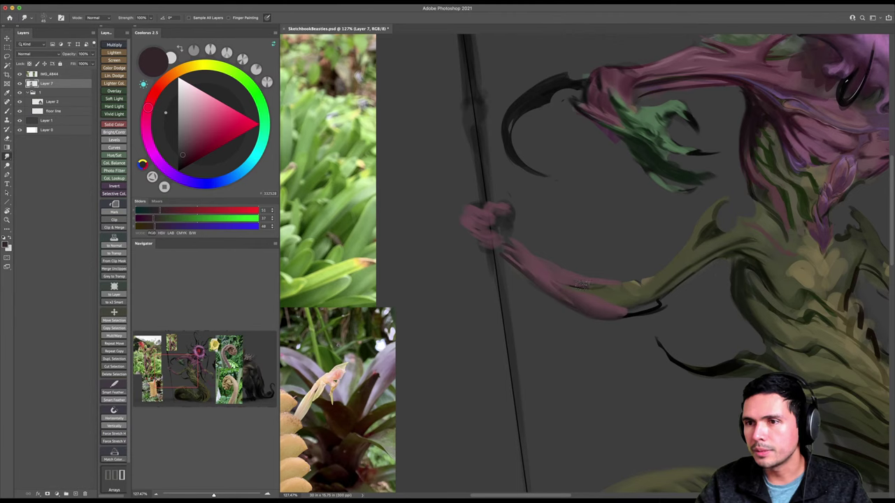
key("b")
left_click(627, 293, "alt")
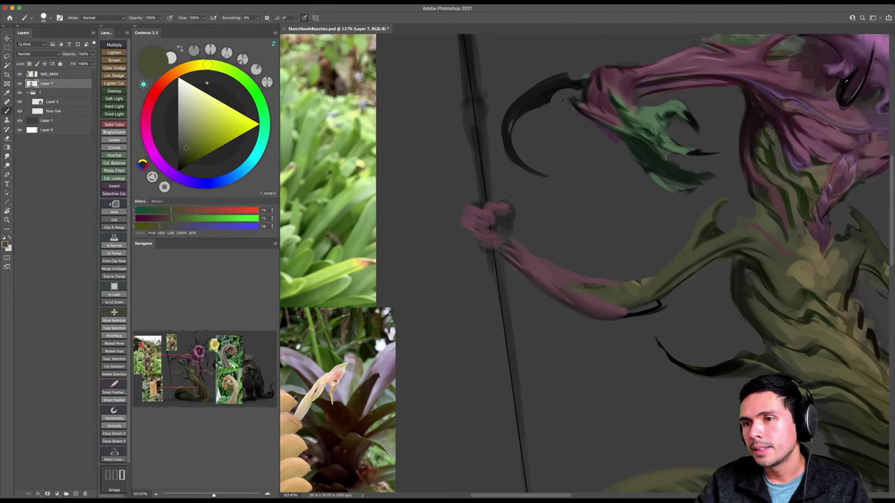
left_click(558, 278, "alt")
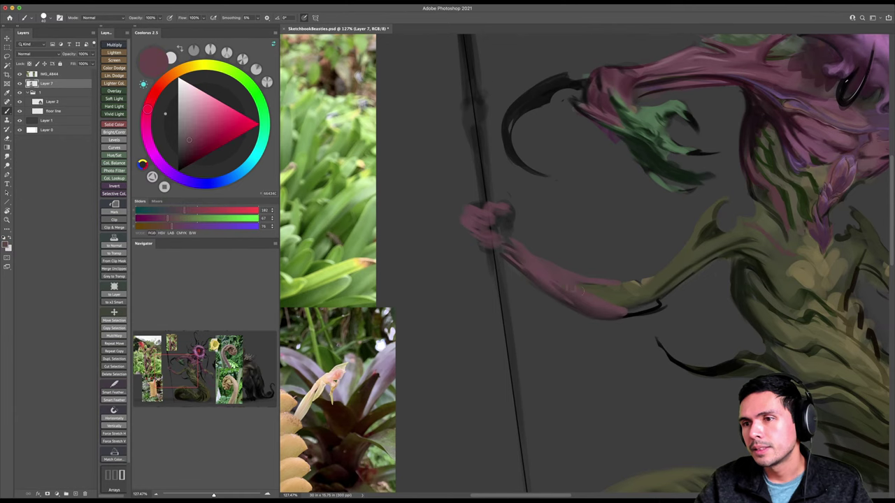
left_click_drag(605, 301, 559, 301)
mouse_move(650, 299)
left_mouse_down()
mouse_move(599, 297)
mouse_move(577, 313)
left_mouse_up()
key("b")
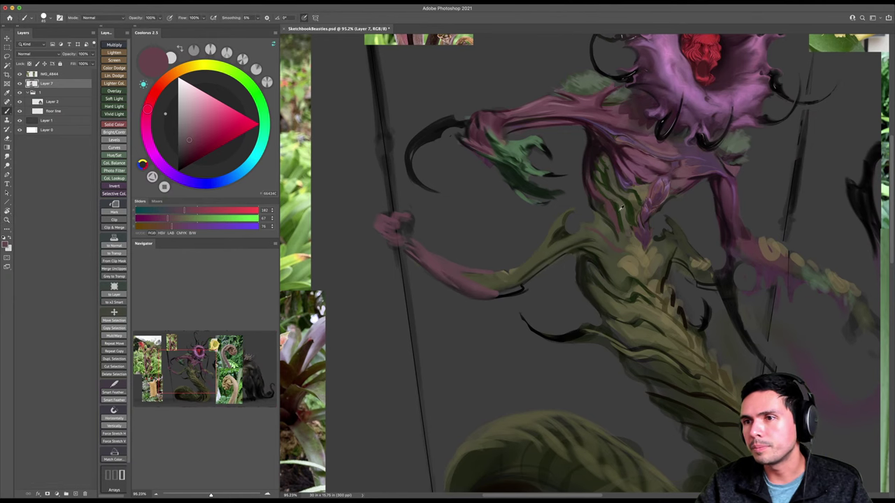
Shade the hanging arm opposite the staff around its upper arm and elbow with sampled maroon and a near-black maroon.
left_click(621, 214, "alt")
left_click_drag(635, 282, 569, 288)
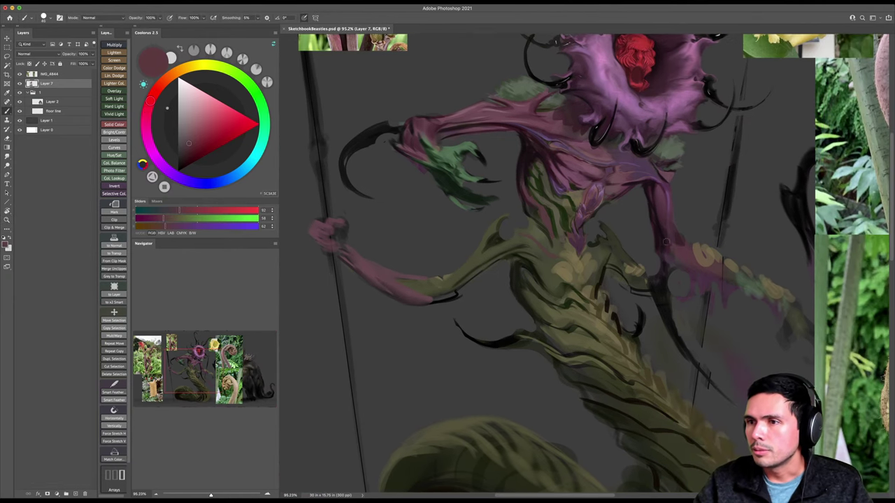
left_click(675, 227, "alt")
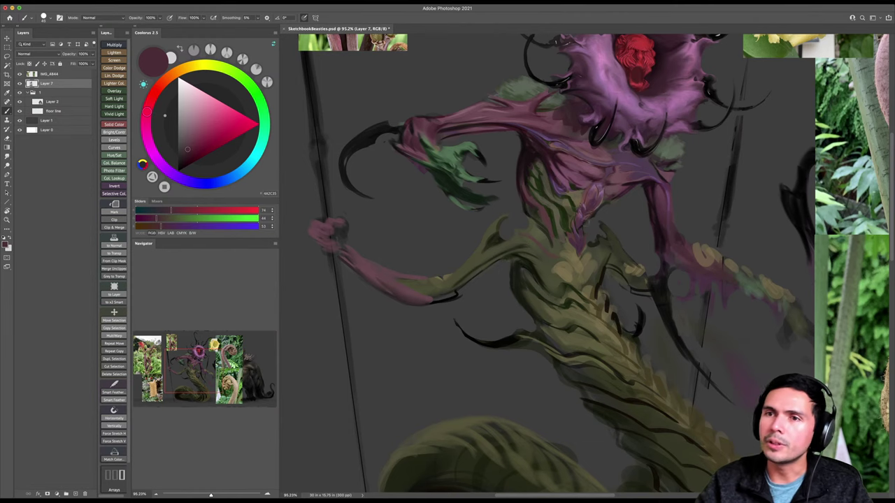
left_click(183, 163)
key("r")
left_click_drag(759, 270, 750, 231)
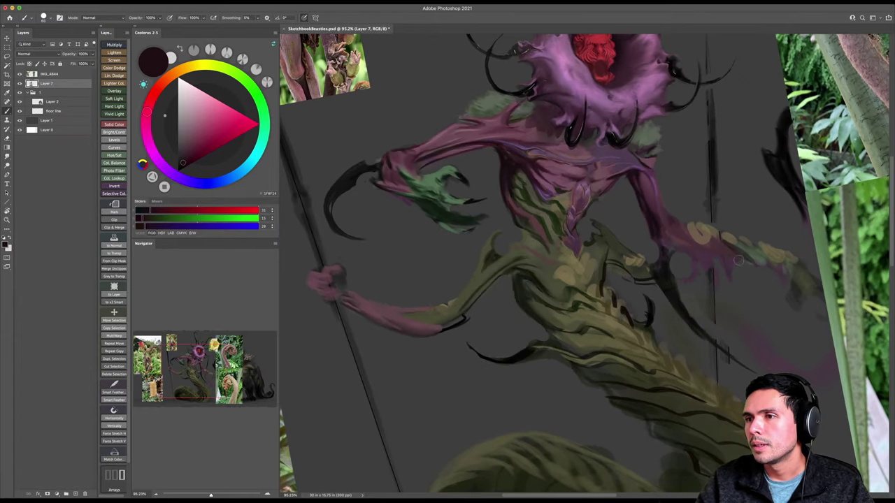
mouse_move(737, 260)
left_mouse_down()
mouse_move(750, 278)
mouse_move(731, 291)
mouse_move(728, 280)
mouse_move(692, 280)
left_mouse_up()
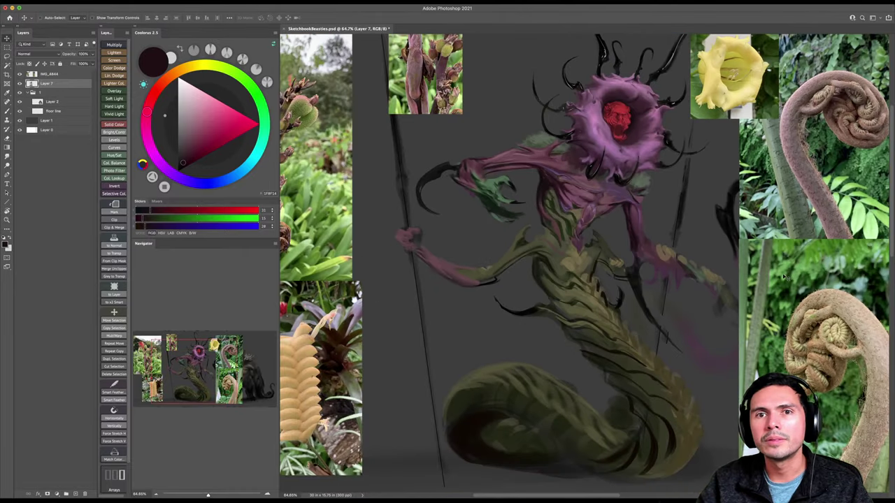
Shift the plant reference photos sideways to uncover the black curled tip beside the creature.
left_click(783, 277, "super")
key("z")
left_click_drag(760, 277, 749, 277)
mouse_move(760, 277)
left_mouse_down()
mouse_move(715, 279)
mouse_move(750, 279)
left_mouse_up()
key("v")
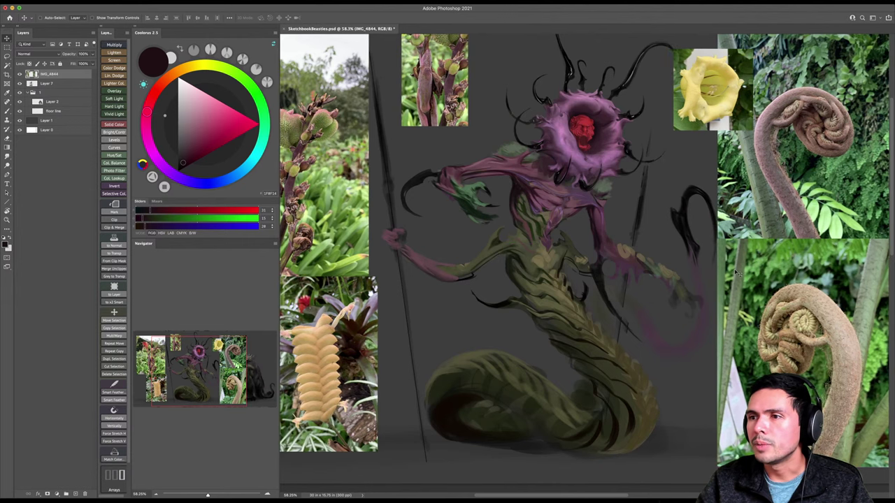
Refine the green clawed hand's fingers and claw tips on the IMG_4844 layer with sampled green and near-black.
key("z")
mouse_move(676, 279)
left_mouse_down()
mouse_move(664, 278)
mouse_move(690, 280)
left_mouse_up()
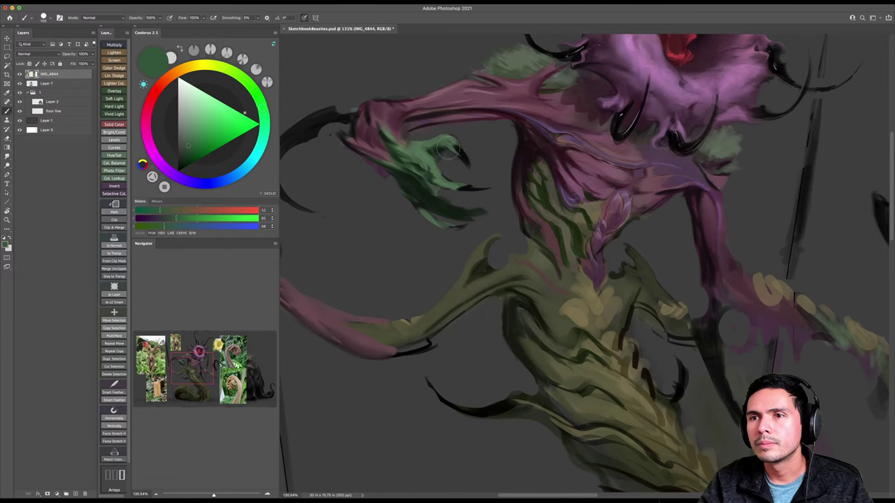
mouse_move(447, 147)
left_mouse_down()
mouse_move(464, 195)
mouse_move(439, 223)
left_mouse_up()
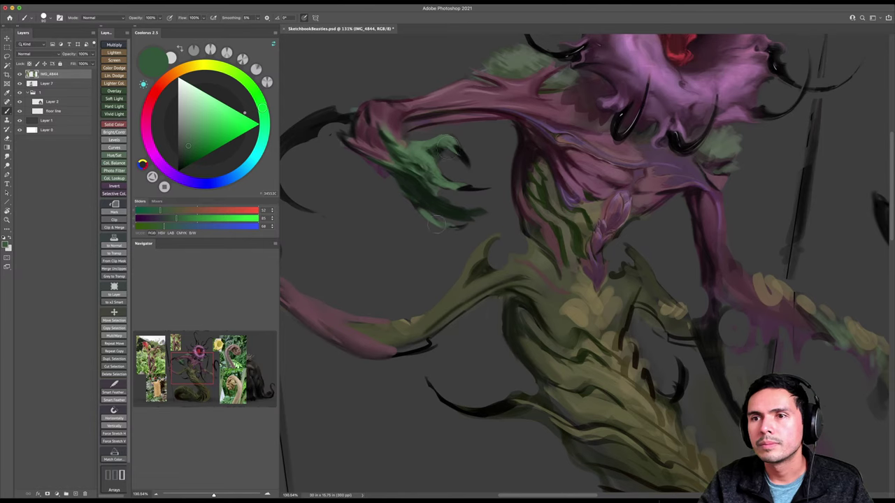
left_click(470, 187, "alt")
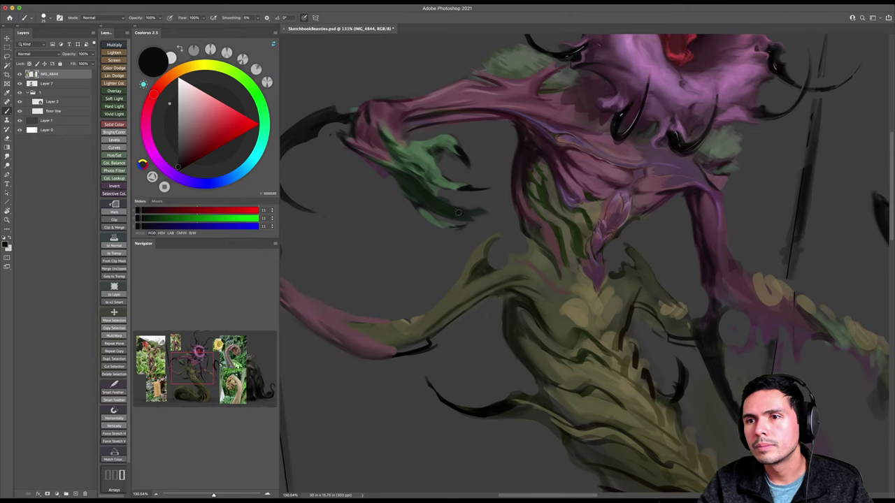
key("e")
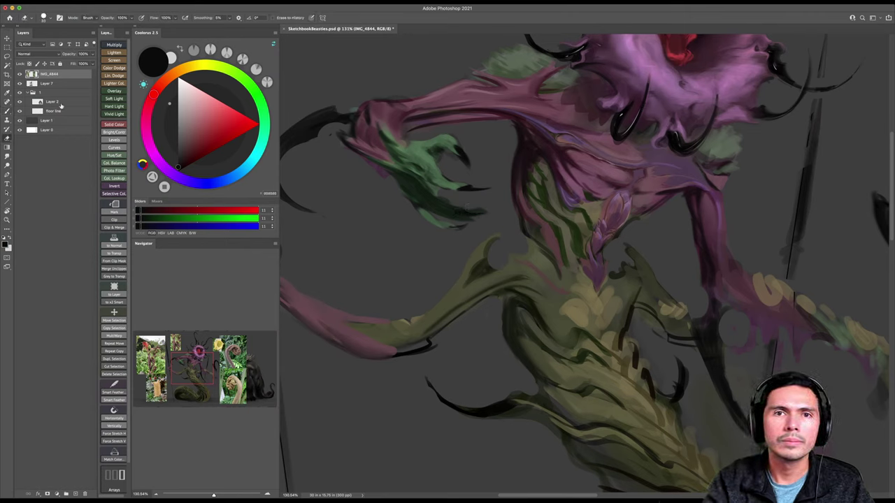
Isolate the reference photo layer and delete the stray hand strokes painted on it.
left_click(19, 74, "alt")
key("z")
left_click_drag(560, 200, 482, 199)
key("l")
mouse_move(540, 178)
left_mouse_down()
mouse_move(490, 201)
mouse_move(538, 195)
left_mouse_up()
key("Delete")
key("ctrl+d")
left_click(20, 73, "alt")
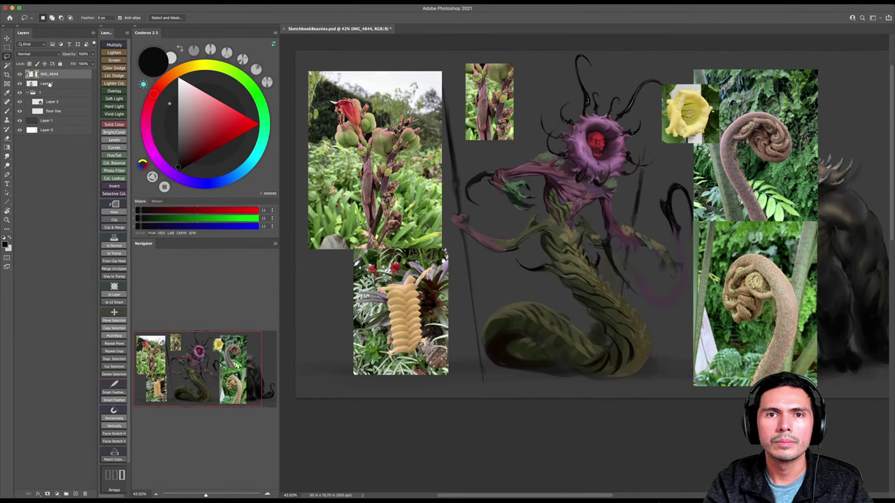
Lock the IMG_4844 reference layer and return to Layer 7 for painting.
left_click(47, 83)
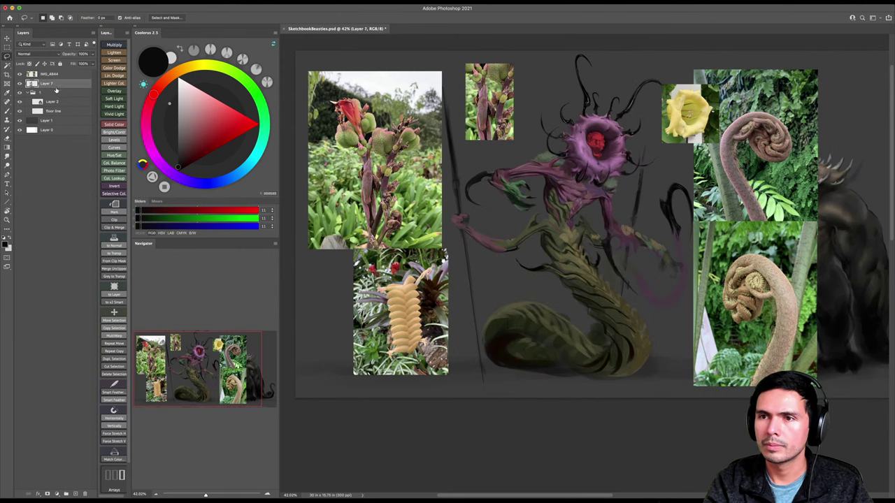
left_click(45, 74)
left_click(60, 63)
left_click(47, 84)
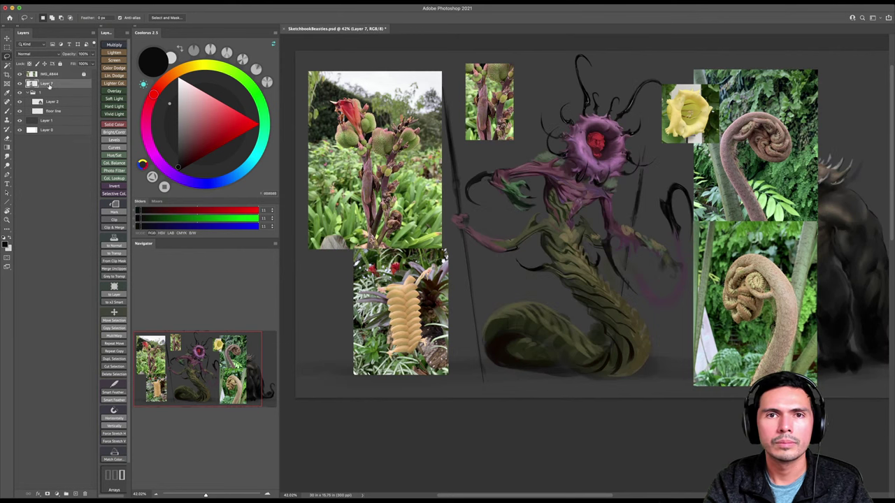
Paint very dark green shadow accents on the creature's torso, using a darkened sampled green.
key("z")
left_click_drag(508, 275, 511, 342)
mouse_move(568, 272)
left_mouse_down()
mouse_move(563, 286)
mouse_move(497, 274)
mouse_move(541, 288)
mouse_move(513, 279)
left_mouse_up()
key("b")
left_click(516, 207, "alt")
left_click(179, 165)
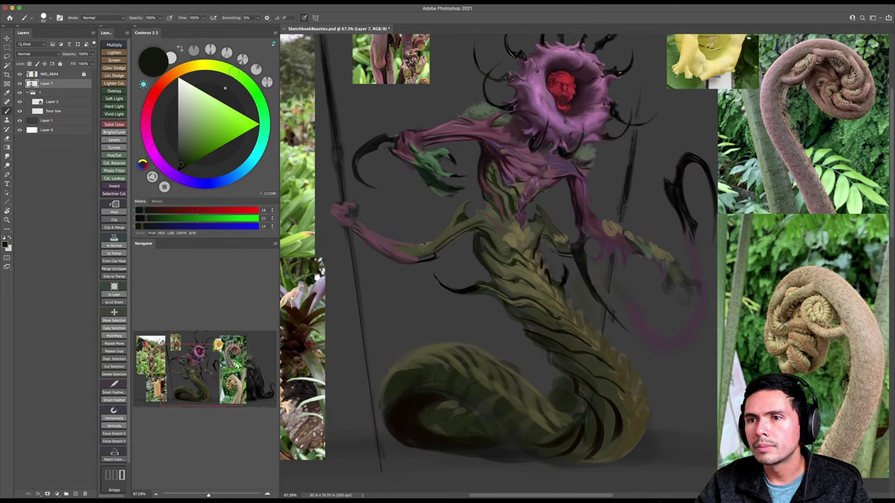
Shade the side of the waist with olive sampled from the abdomen and a near-black olive.
left_click(501, 248, "alt")
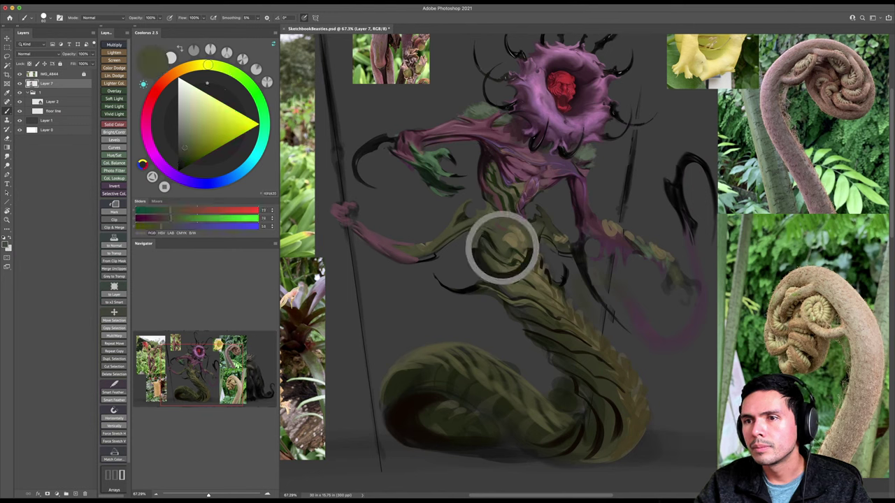
key("]")
key("]")
key("]")
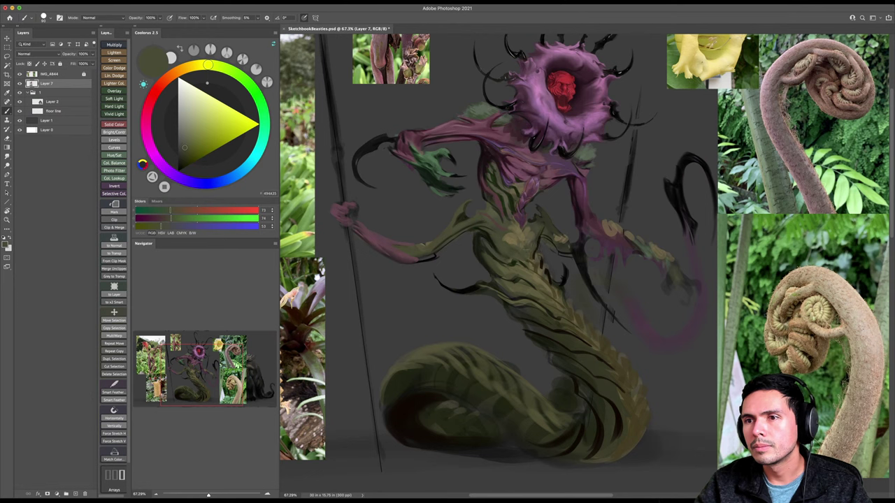
left_click(180, 166)
key("[")
key("[")
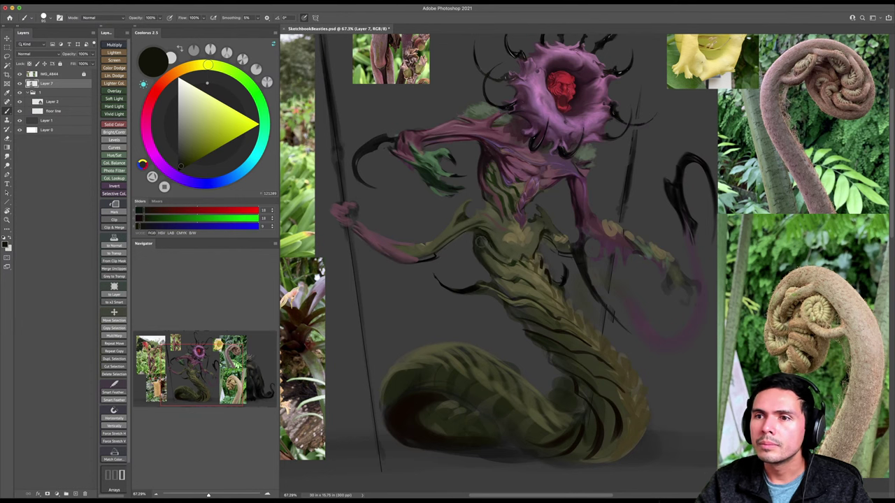
key("e")
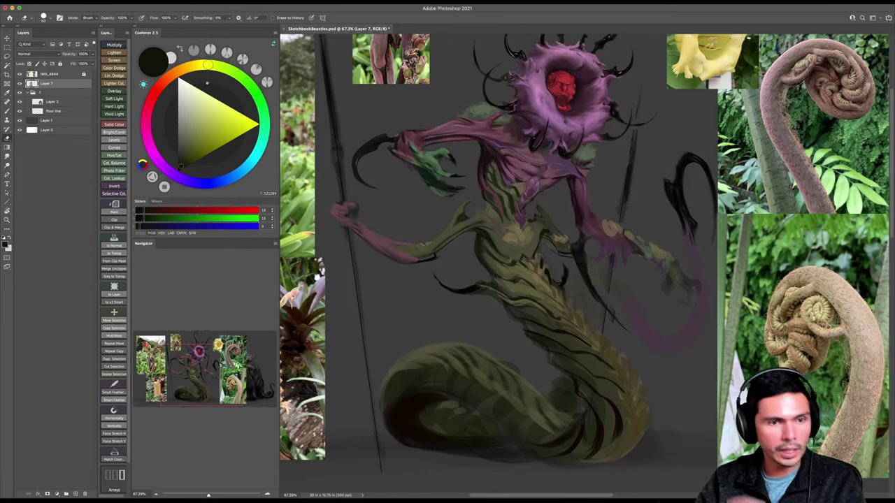
key("space")
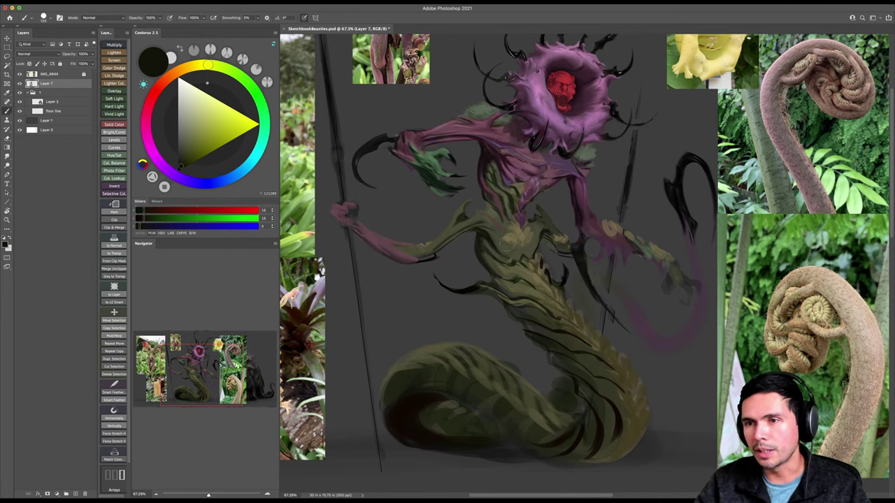
Add dark form shading across the abdomen and soften it with olive sampled from the lower shoulder.
left_click_drag(498, 236, 499, 246)
key("super+space")
scroll(520, 252, "down", 2)
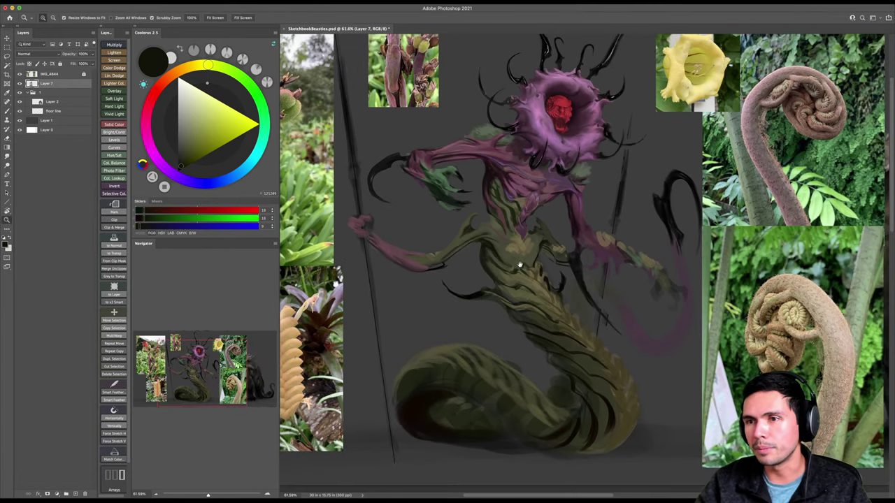
key("b")
left_click(465, 224, "alt")
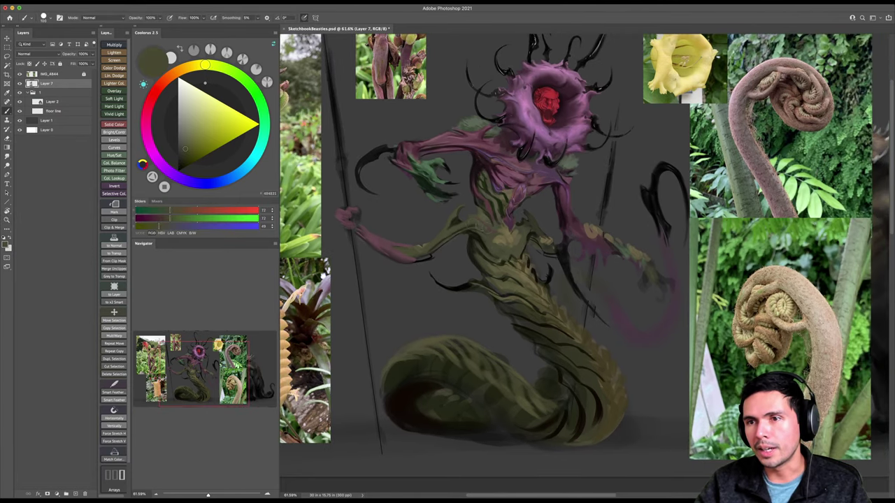
key("space")
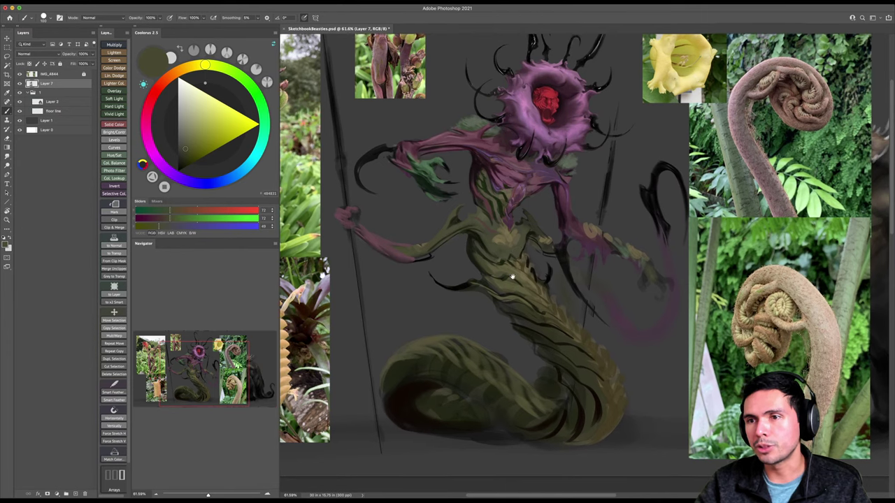
left_click_drag(512, 278, 503, 267)
Clean up the long curved waist thorn and extend its tip with sampled near-black.
key("e")
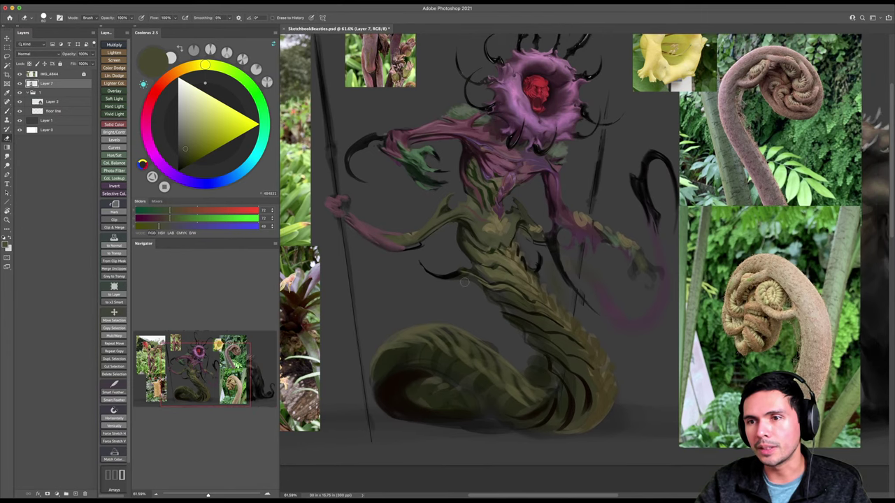
key("b")
left_click(536, 264, "alt")
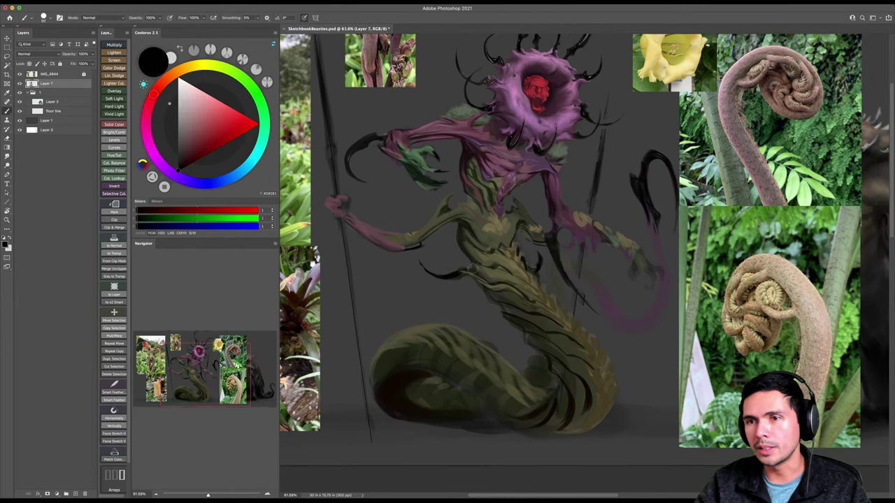
key("e")
key("b")
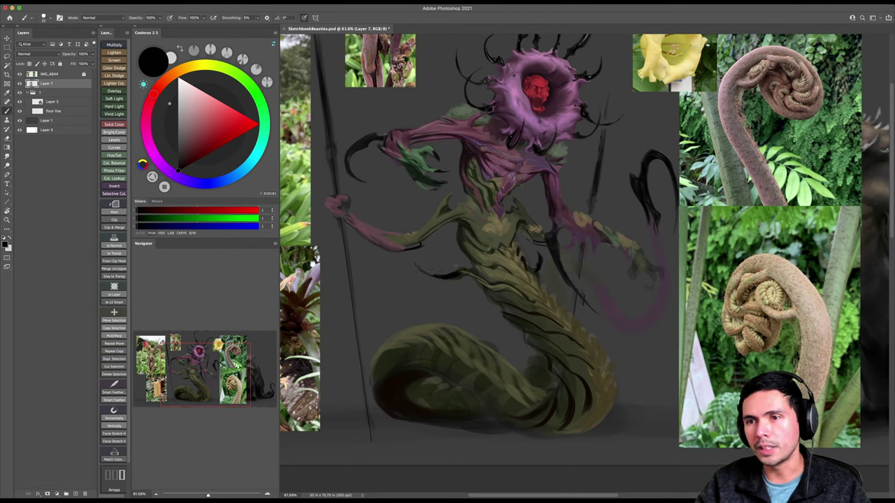
left_click_drag(415, 265, 448, 276)
Reshape the smaller thorn on the opposite side of the waist by erasing its tip and repainting it near-black.
key("e")
left_click_drag(541, 256, 537, 266)
key("b")
key("[")
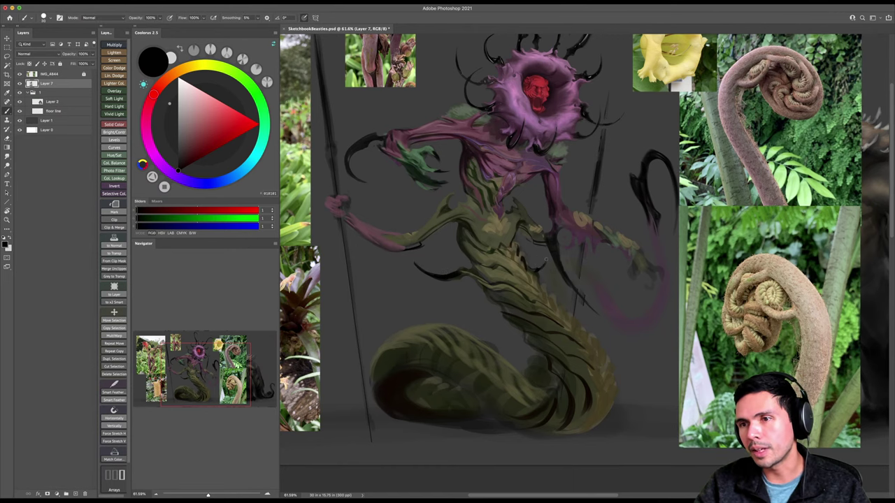
Block in faint near-black shapes behind the creature's back, around the hanging black claw.
left_click_drag(541, 259, 505, 270)
key("]")
key("]")
key("]")
key("]")
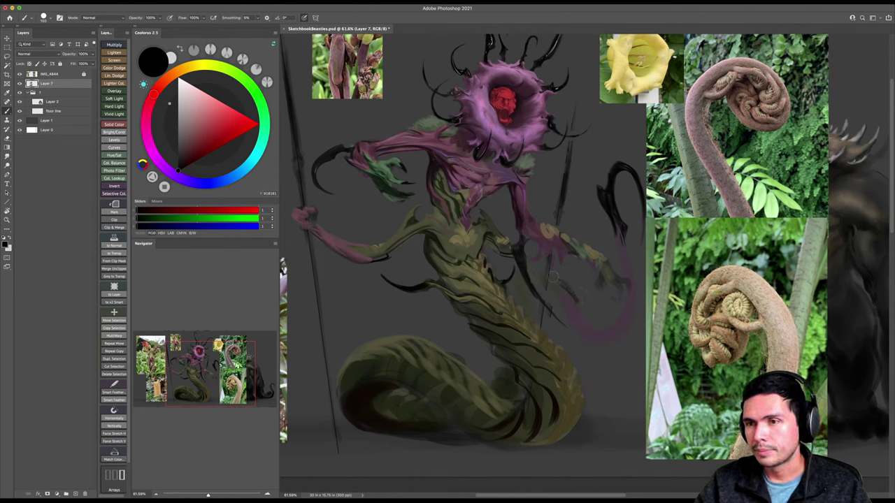
key("]")
key("[")
mouse_move(518, 285)
left_mouse_down()
mouse_move(528, 311)
mouse_move(552, 333)
left_mouse_up()
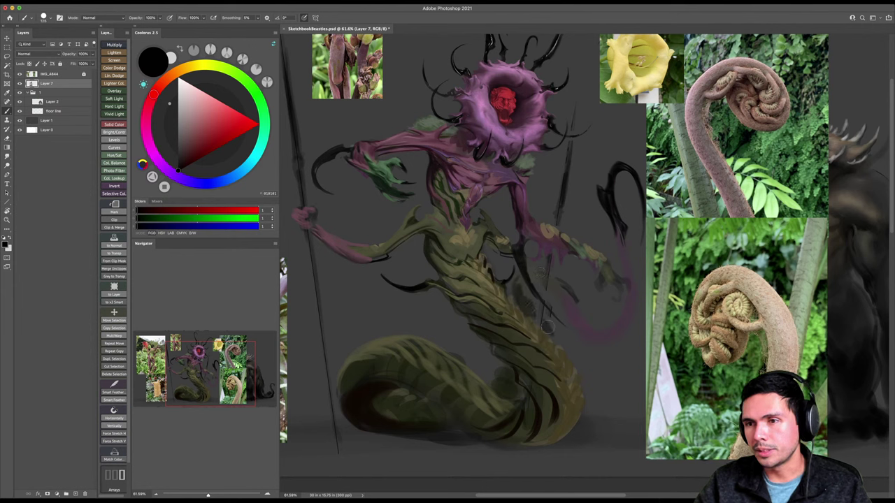
Paint a near-black tapered stroke along the lower end of the purple arc beside the body.
mouse_move(527, 304)
left_mouse_down()
mouse_move(536, 278)
mouse_move(577, 308)
mouse_move(559, 295)
mouse_move(588, 332)
left_mouse_up()
key("]")
key("]")
key("[")
key("[")
key("[")
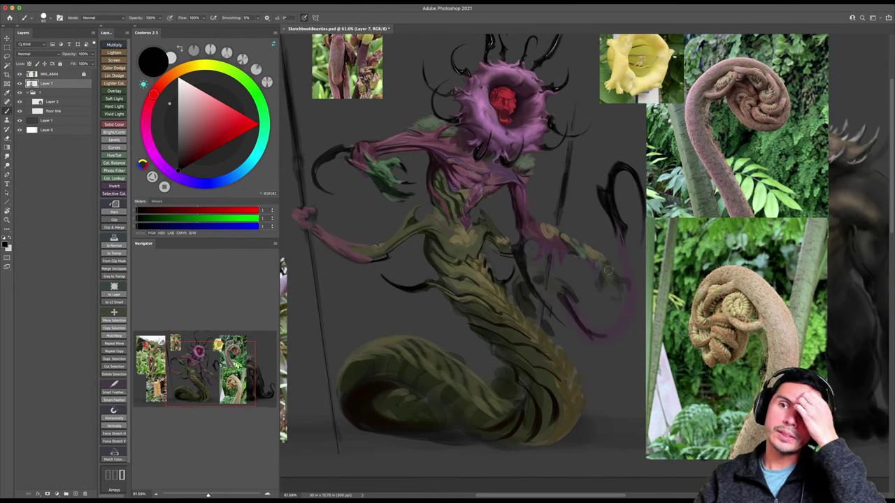
Shade the chest beneath the flower head with a large near-black brush at 50% opacity.
key("z")
left_click_drag(467, 143, 498, 172)
key("]")
key("]")
key("]")
key("]")
key("]")
key("]")
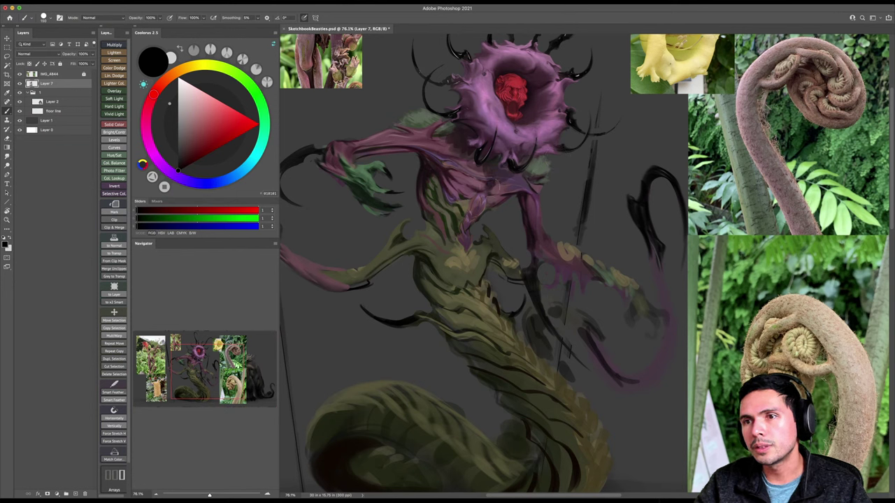
key("5")
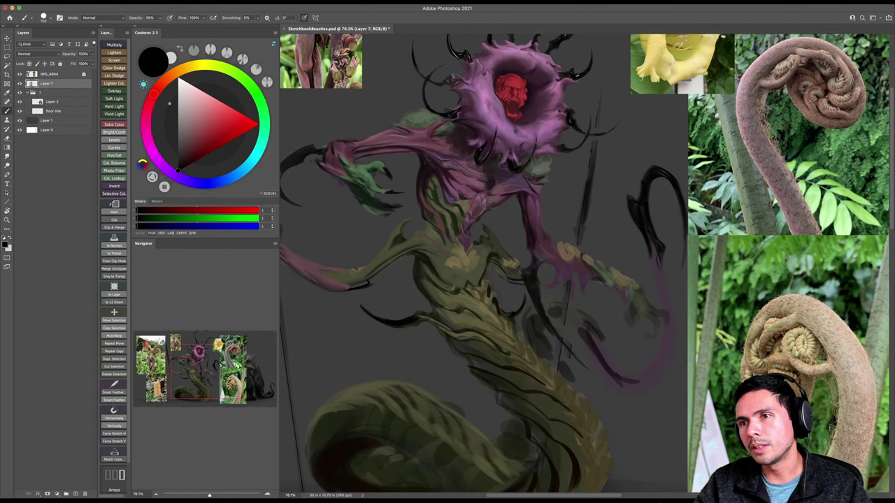
key("z")
mouse_move(463, 187)
left_mouse_down()
mouse_move(427, 180)
mouse_move(453, 178)
left_mouse_up()
key("b")
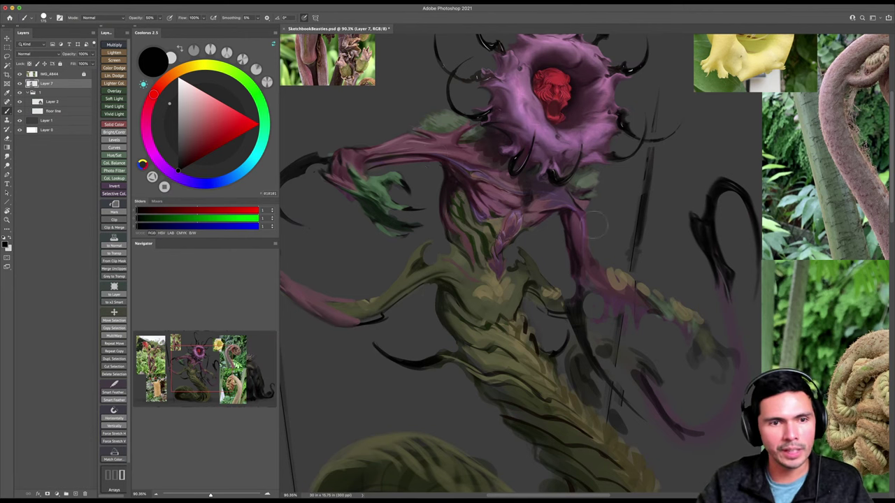
Block in the hanging arm's hand with muted green sampled from the opposite clawed hand.
key("z")
left_click_drag(593, 268, 553, 267)
key("b")
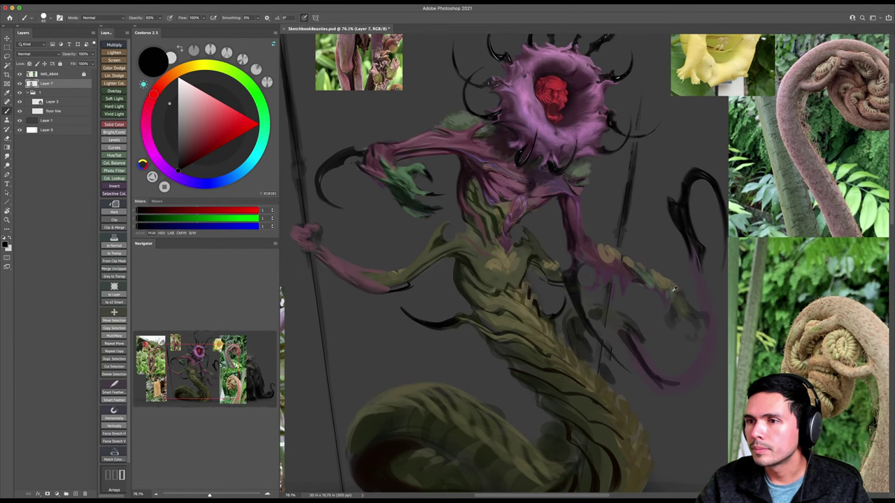
left_click(585, 167, "alt")
key("z")
mouse_move(654, 305)
left_mouse_down()
mouse_move(669, 307)
mouse_move(633, 298)
mouse_move(659, 292)
left_mouse_up()
key("b")
left_click(339, 143, "alt")
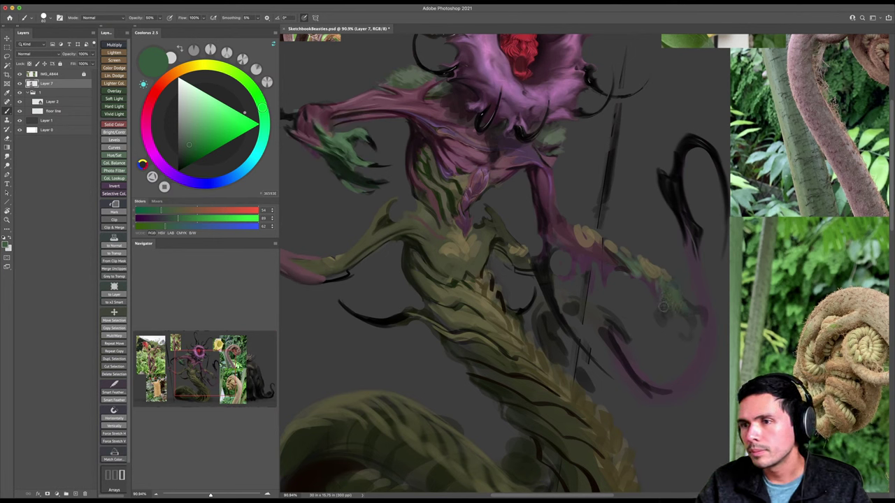
Refine the hanging hand's silhouette with the eraser and build up its palm and fingers in muted green.
key("e")
key("b")
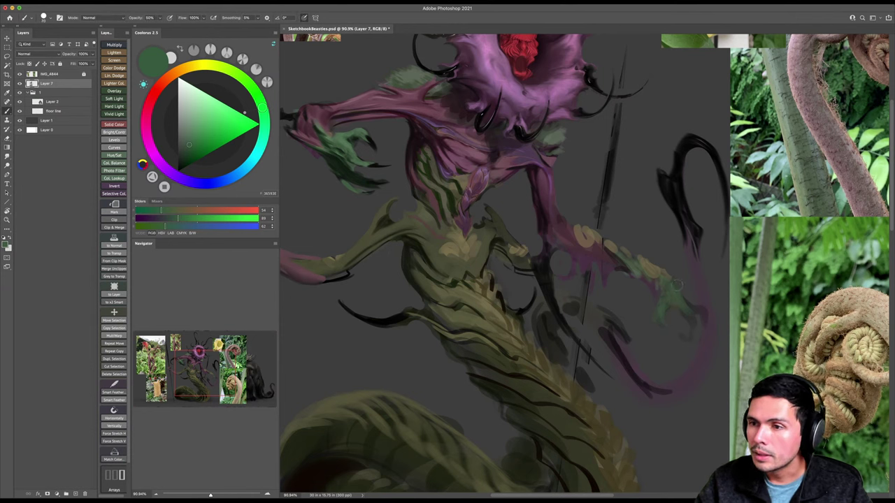
mouse_move(676, 306)
left_mouse_down()
mouse_move(707, 314)
mouse_move(701, 304)
mouse_move(674, 304)
left_mouse_up()
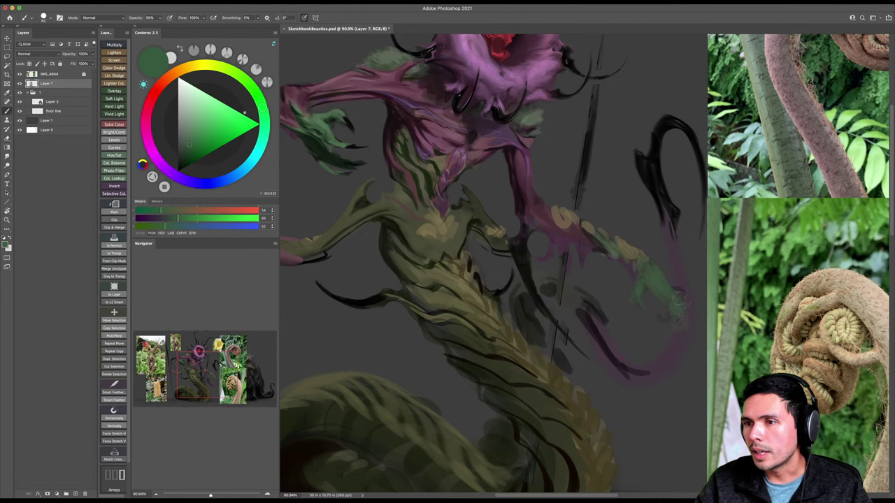
Extend the hanging hand's palm and fingers in muted green, cleaning the gaps with the eraser.
left_click_drag(679, 299, 670, 285)
key("e")
key("b")
left_click_drag(648, 282, 636, 299)
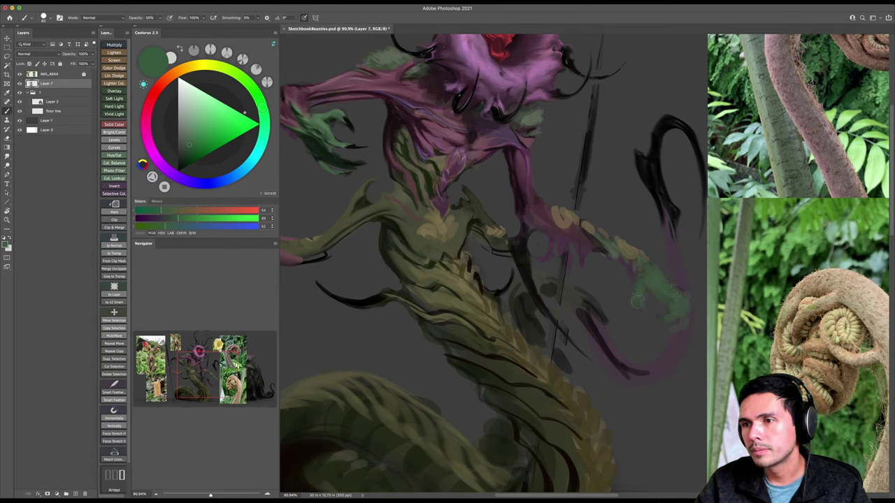
key("]")
key("]")
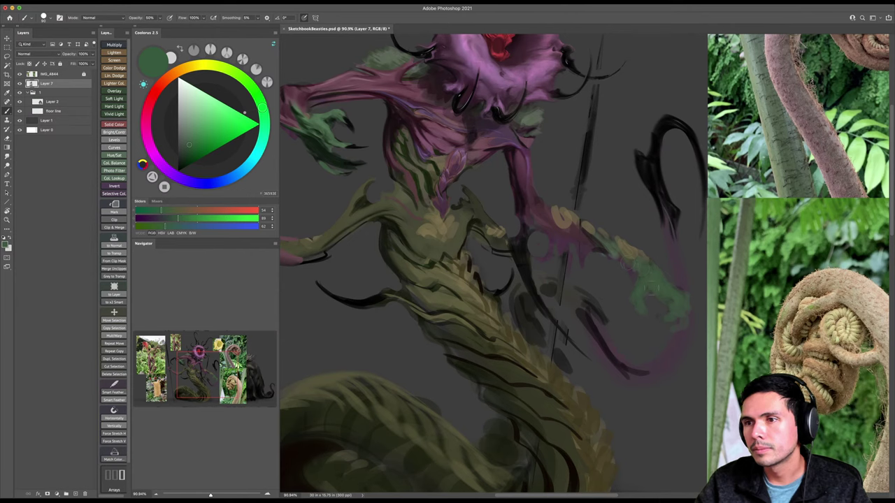
left_click_drag(645, 277, 659, 288)
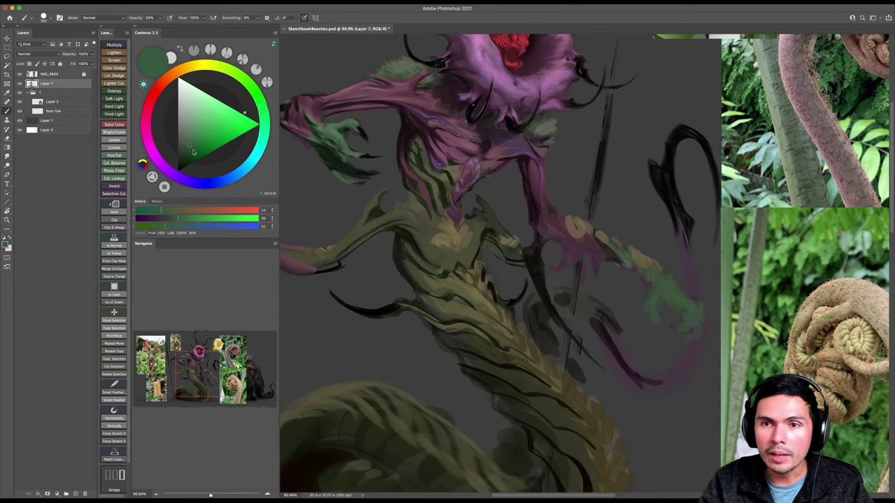
Sample very dark green from the opposite clawed hand and set up a small tilted brush tip at 100% opacity.
left_click(334, 149, "alt")
key("]")
key("]")
key("]")
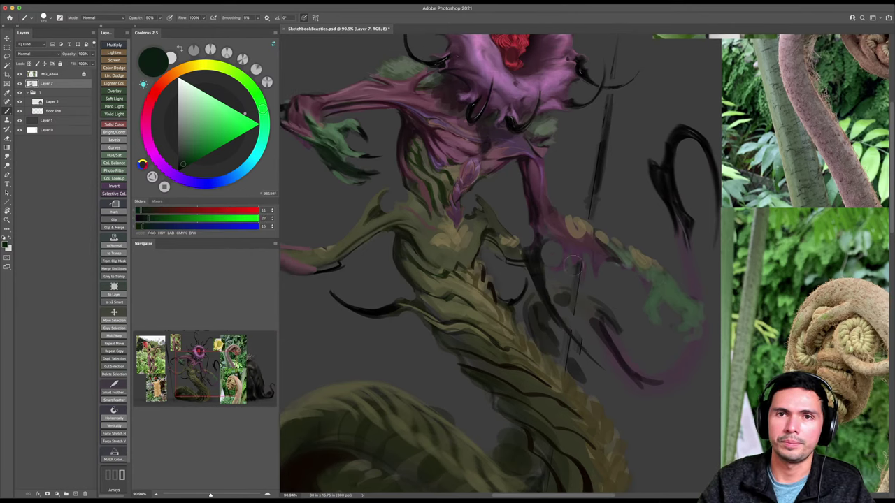
mouse_move(138, 18)
left_mouse_down()
mouse_move(183, 22)
mouse_move(164, 20)
left_mouse_up()
right_click(655, 305)
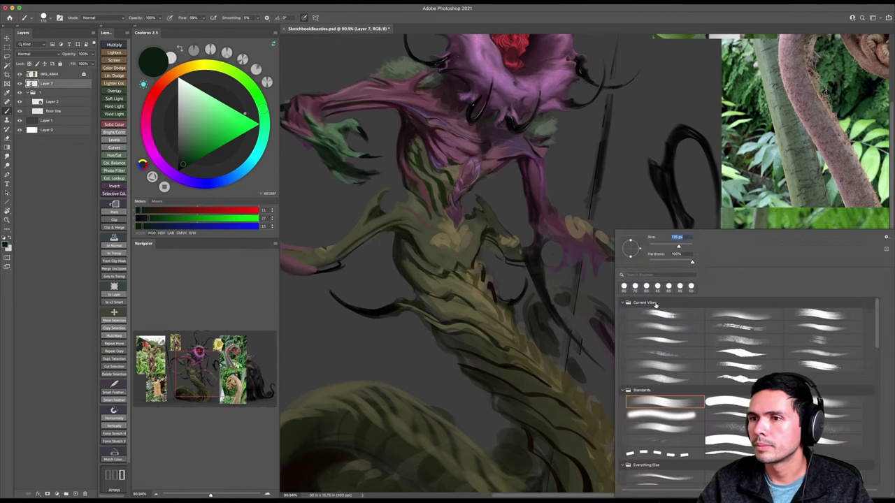
left_click_drag(630, 246, 638, 251)
key("Return")
mouse_move(660, 290)
left_mouse_down()
mouse_move(675, 300)
mouse_move(627, 282)
mouse_move(616, 299)
left_mouse_up()
key("[")
key("[")
key("[")
key("[")
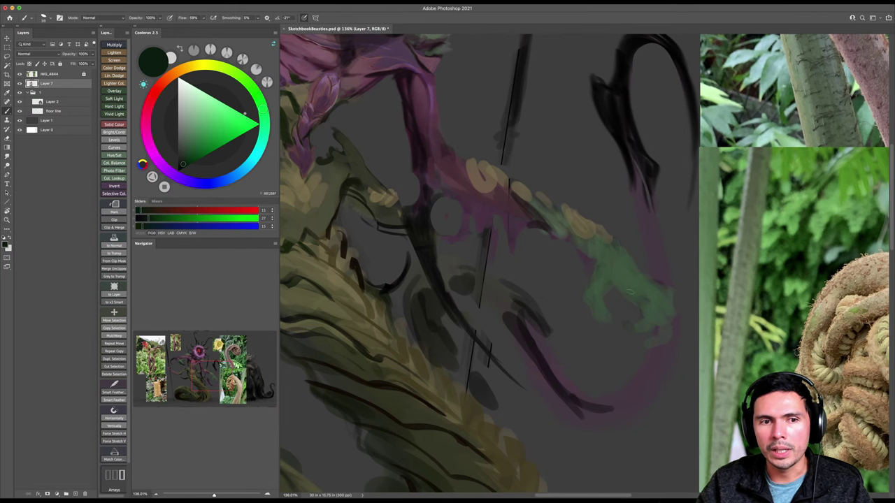
Examine the curled fern frond photos for their coiled shapes and stem curves.
key("z")
left_click_drag(633, 289, 587, 300)
left_click_drag(667, 301, 570, 286)
left_click_drag(629, 290, 643, 290)
left_click_drag(648, 325, 641, 286)
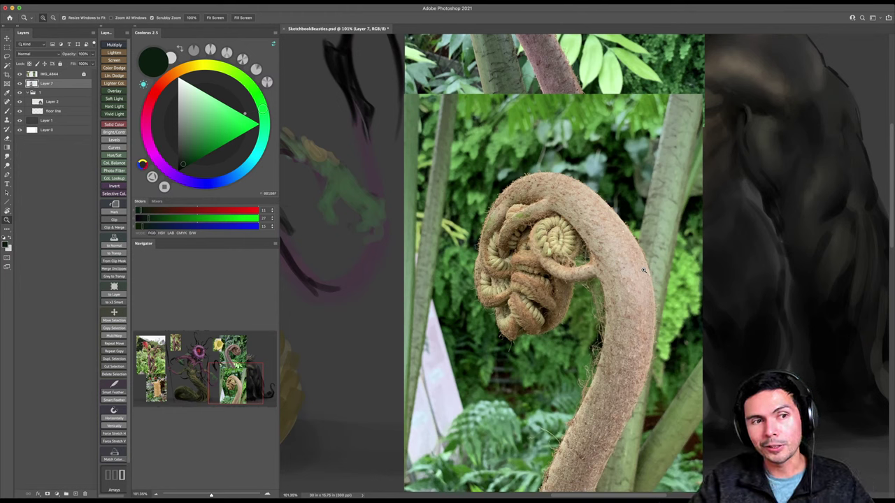
left_click_drag(579, 249, 570, 256)
mouse_move(531, 388)
left_mouse_down()
mouse_move(539, 385)
mouse_move(528, 397)
left_mouse_up()
left_click_drag(578, 239, 574, 250)
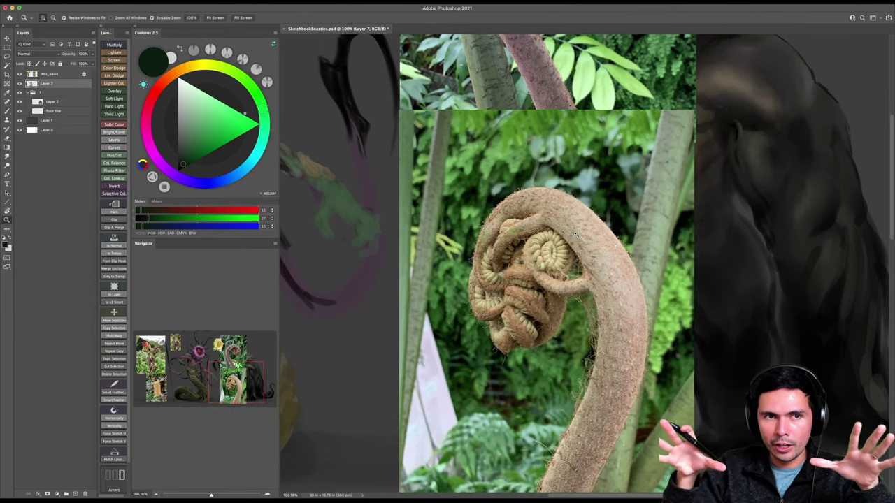
mouse_move(605, 302)
left_mouse_down()
mouse_move(661, 301)
mouse_move(594, 299)
left_mouse_up()
left_click_drag(592, 199, 587, 374)
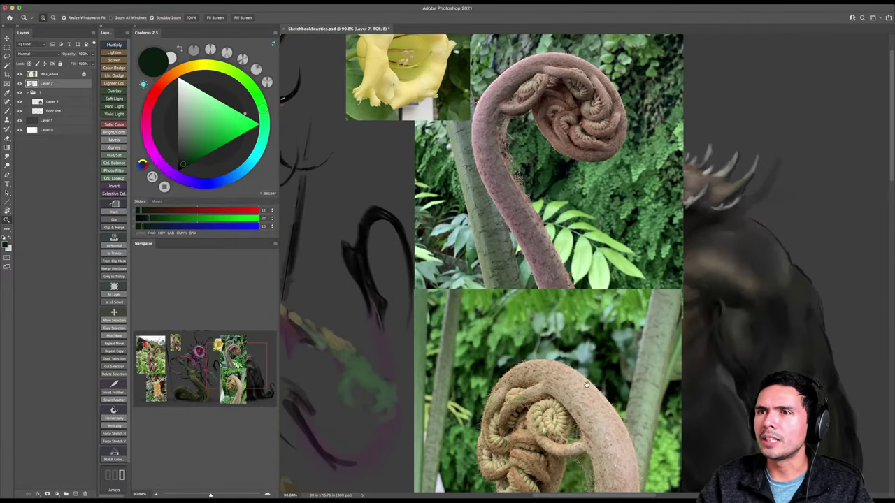
left_click_drag(603, 264, 555, 265)
left_click_drag(607, 208, 660, 207)
scroll(609, 211, "up", 3)
scroll(622, 232, "down", 1)
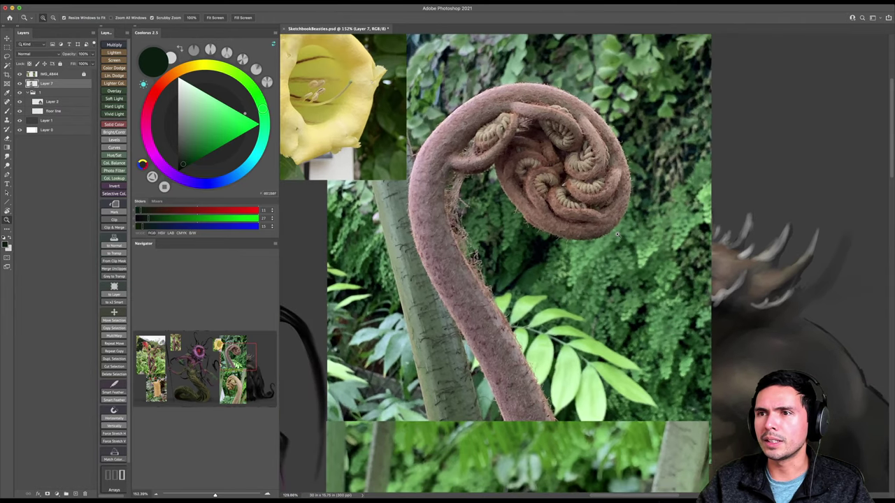
scroll(617, 235, "down", 1)
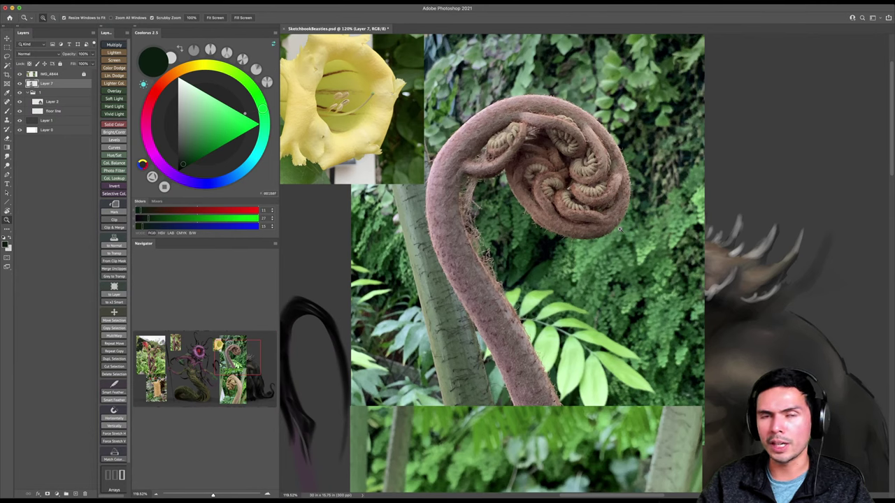
scroll(605, 264, "down", 2)
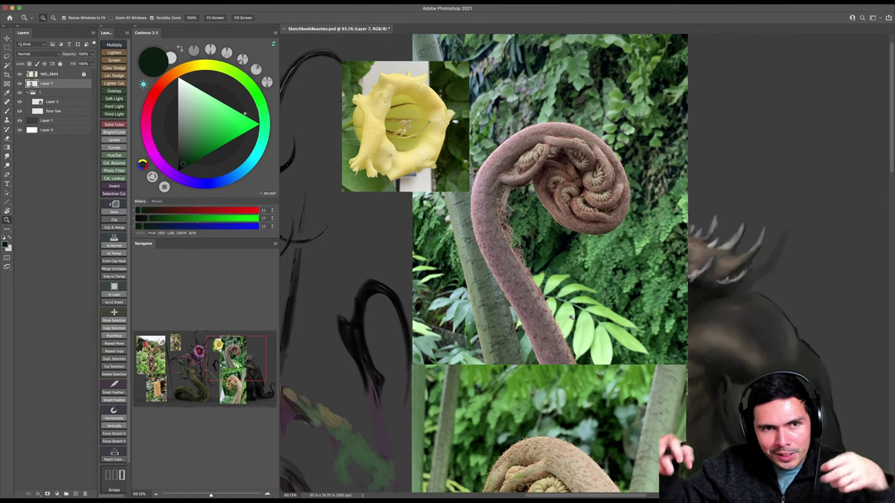
Compare the whole creature's arms and body with the surrounding plant reference photos.
scroll(575, 283, "down", 2)
scroll(575, 283, "down", 5)
scroll(524, 295, "up", 4)
scroll(535, 301, "down", 3)
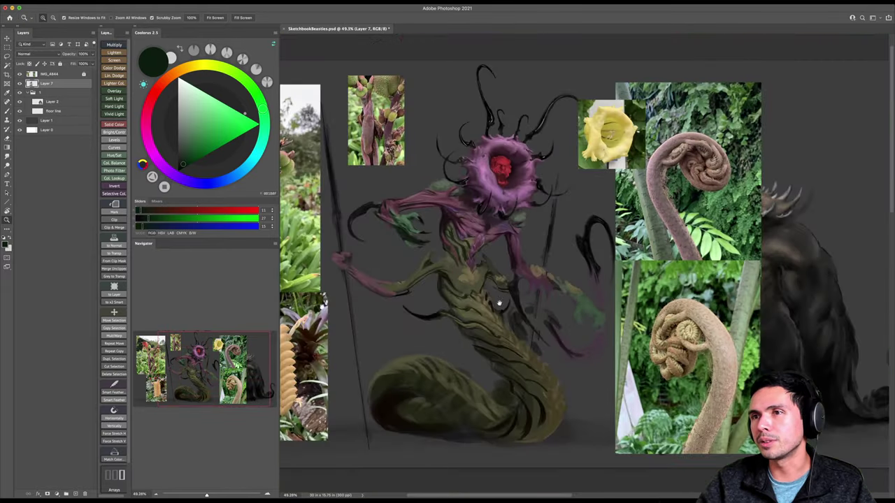
left_click_drag(503, 303, 555, 308)
left_click_drag(473, 312, 565, 290)
left_click_drag(458, 341, 463, 341)
scroll(462, 341, "up", 4)
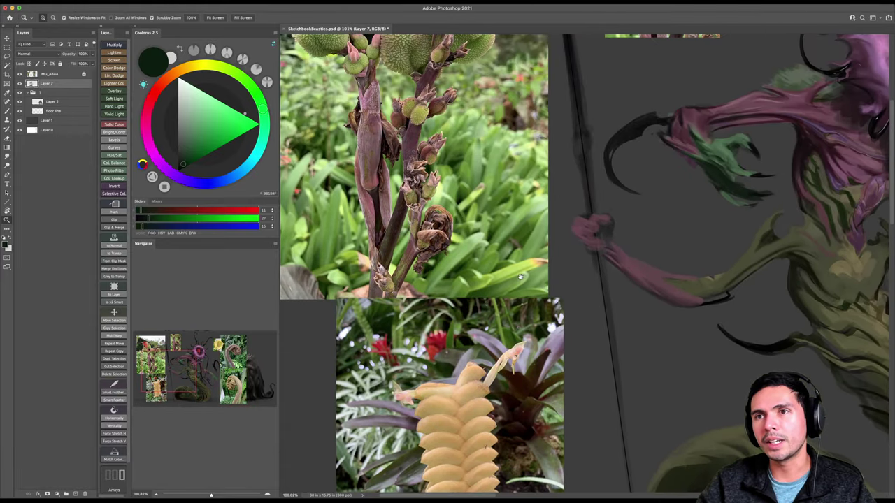
scroll(520, 278, "up", 5)
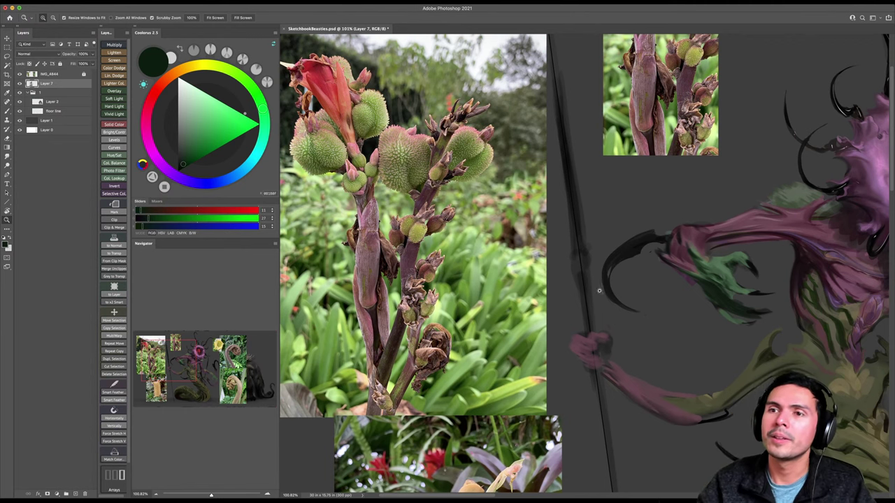
scroll(599, 293, "down", 4)
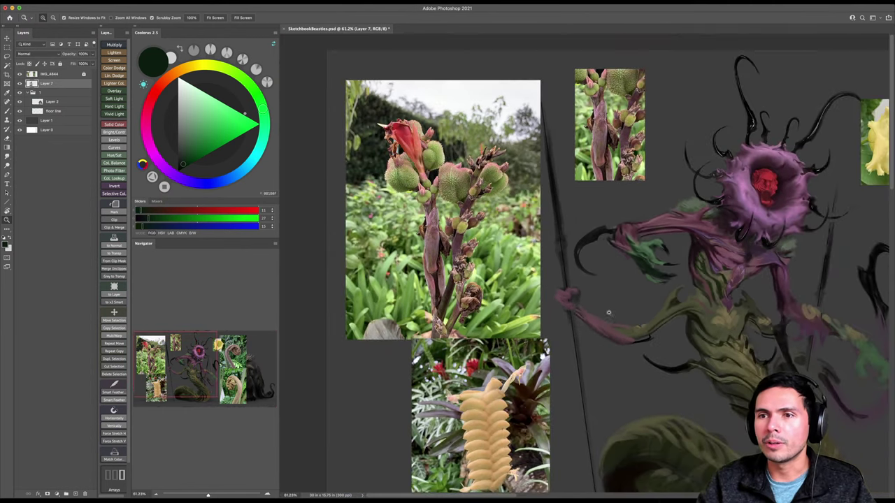
scroll(608, 312, "right", 6)
scroll(608, 312, "down", 2)
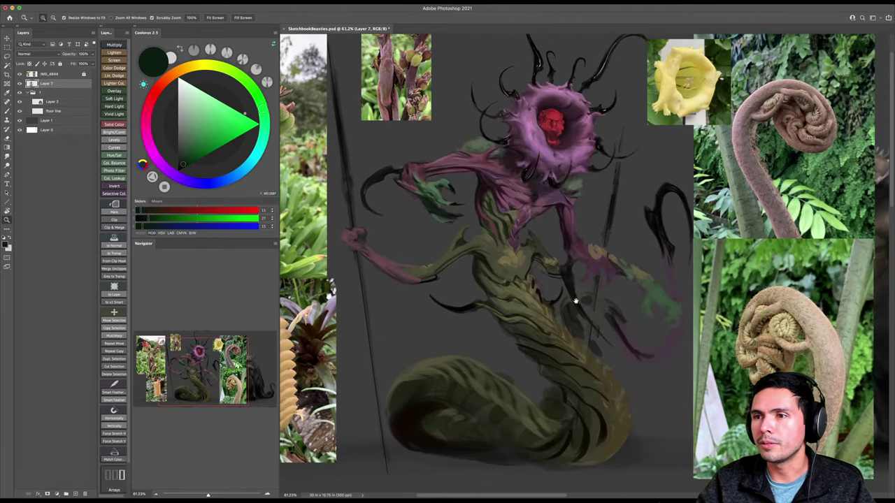
Paint a curved dark green claw at the tip of the hanging hand's near finger.
left_click_drag(656, 297, 687, 297)
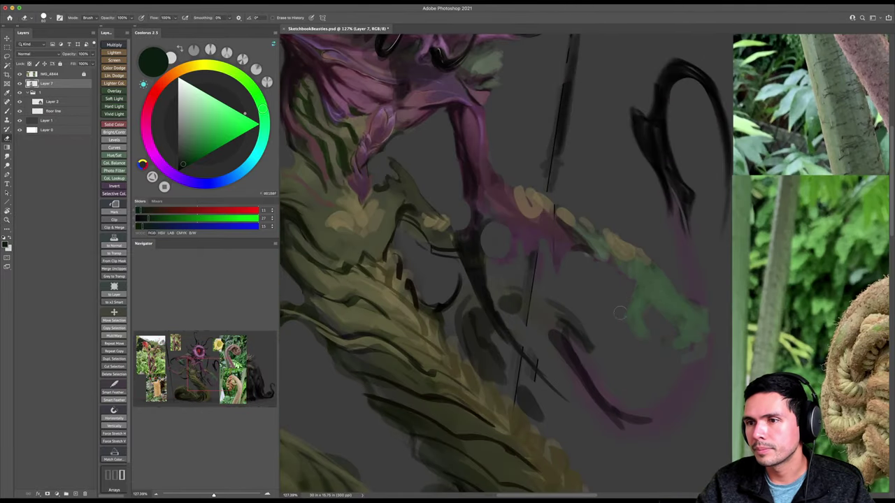
scroll(617, 321, "right", 2)
scroll(616, 321, "down", 1)
key("b")
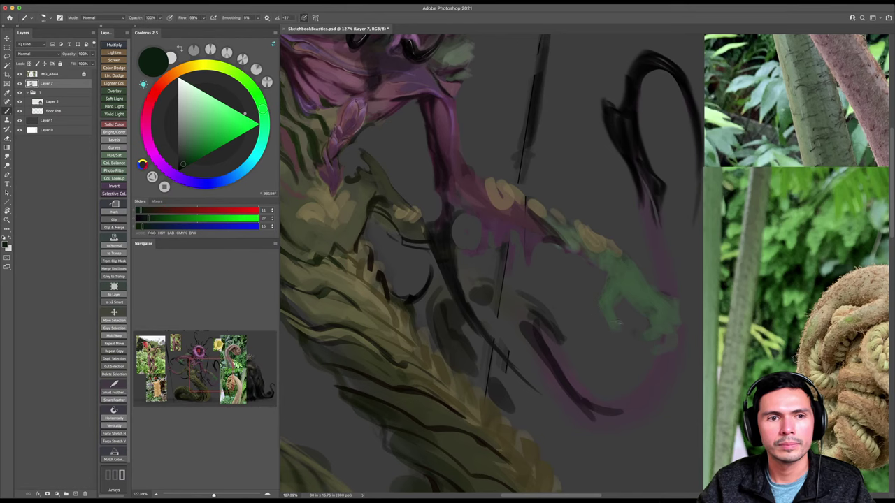
left_click_drag(611, 323, 635, 339)
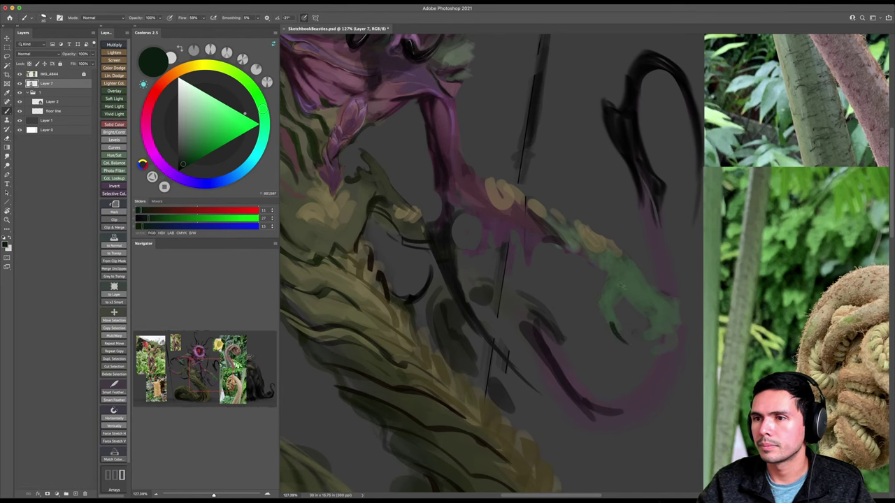
Draw thin dark green lines defining the hanging hand's knuckles and far curled fingers.
scroll(620, 284, "up", 3)
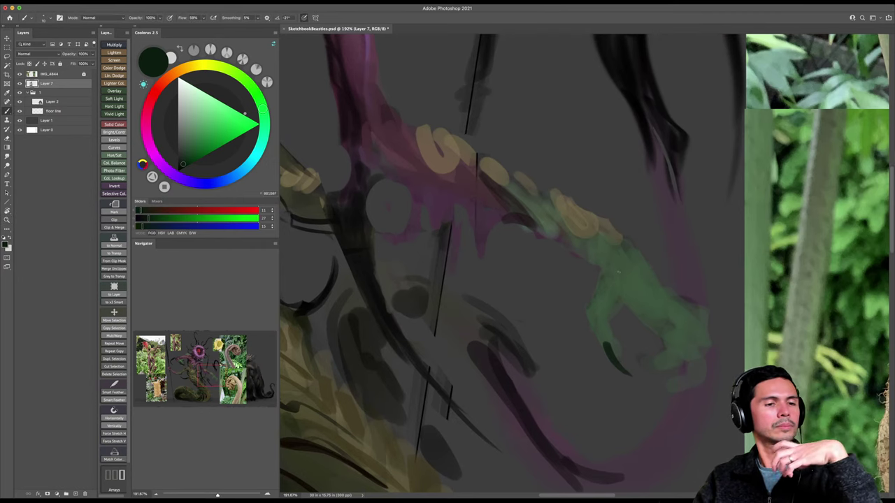
scroll(619, 287, "up", 2)
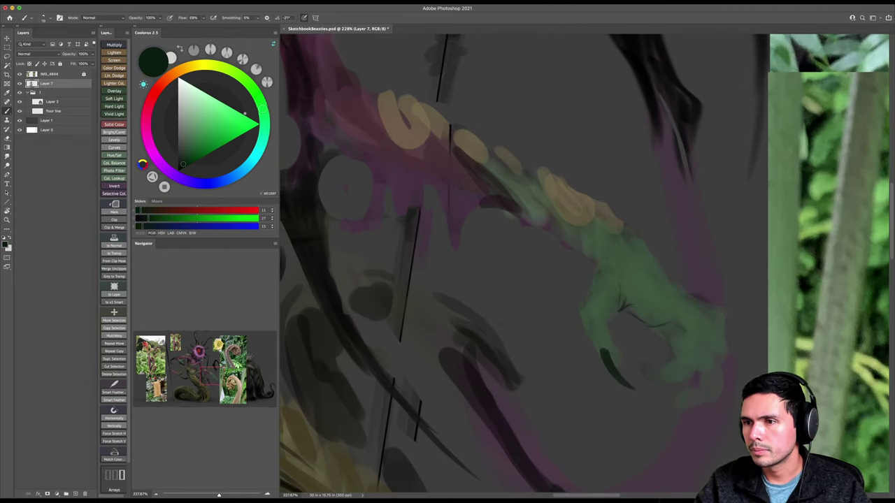
left_click_drag(656, 314, 675, 323)
mouse_move(622, 312)
left_mouse_down()
mouse_move(671, 334)
mouse_move(688, 330)
left_mouse_up()
left_click_drag(675, 301, 664, 298)
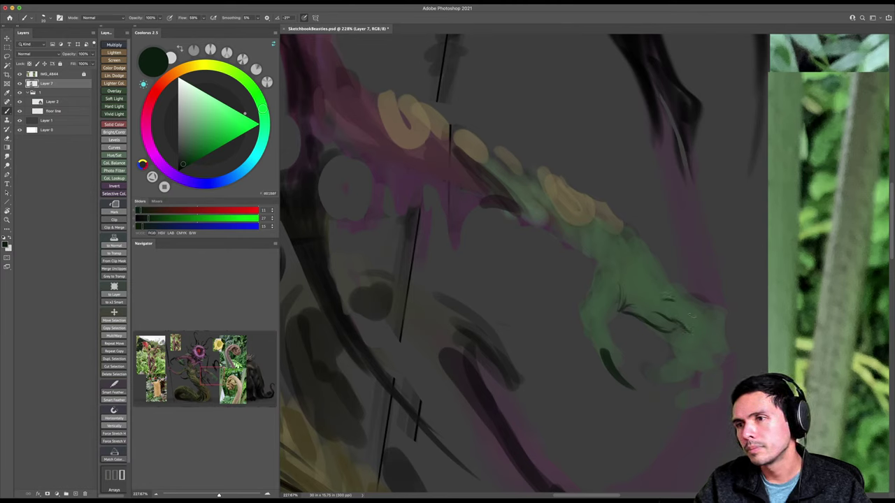
mouse_move(708, 319)
left_mouse_down()
mouse_move(684, 327)
mouse_move(693, 343)
mouse_move(714, 328)
mouse_move(712, 351)
mouse_move(694, 350)
mouse_move(709, 344)
mouse_move(686, 369)
left_mouse_up()
left_click_drag(720, 333, 713, 371)
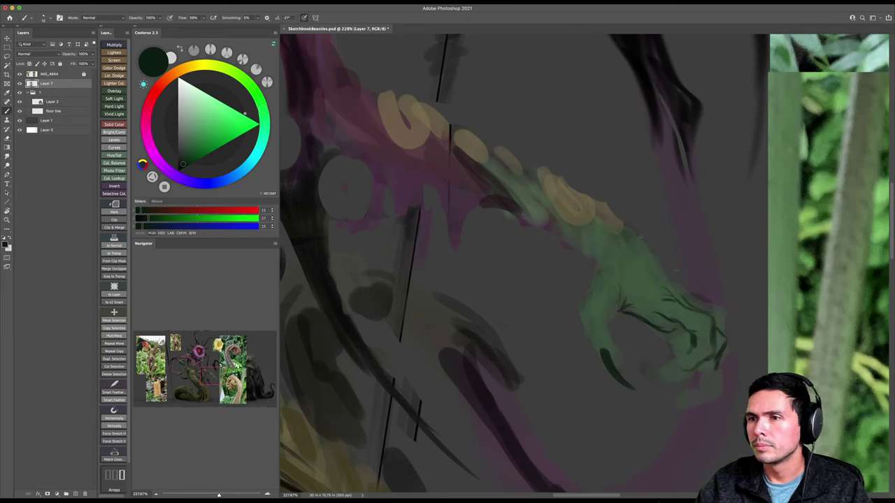
Outline the back of the hanging hand and the near finger's inner edge in dark green, using the eraser for cleanup.
mouse_move(627, 226)
left_mouse_down()
mouse_move(643, 233)
mouse_move(654, 259)
left_mouse_up()
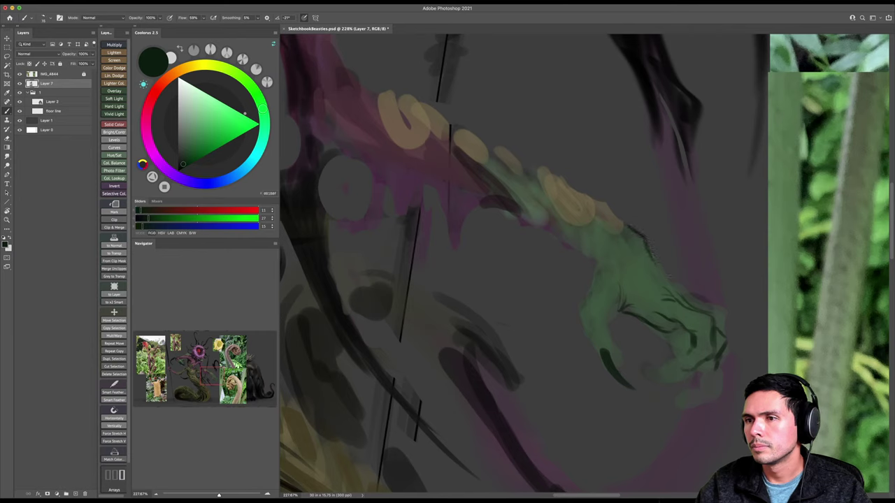
left_click_drag(684, 291, 715, 307)
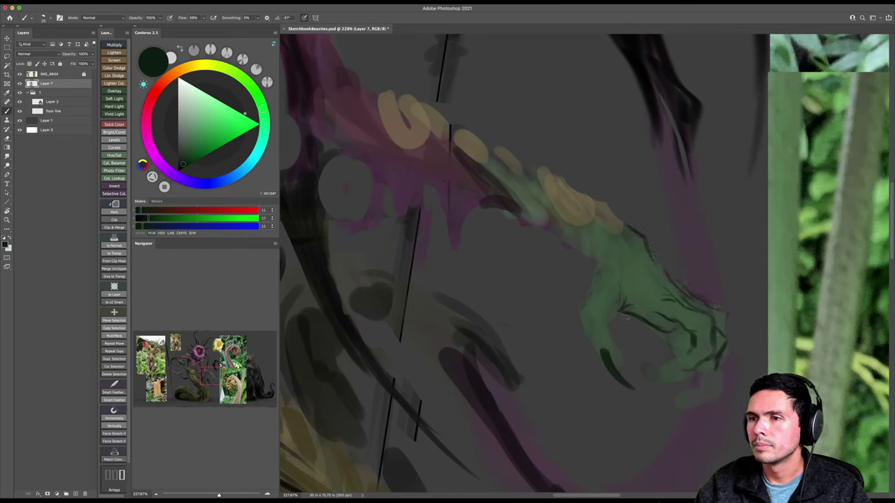
mouse_move(618, 305)
left_mouse_down()
mouse_move(605, 327)
mouse_move(619, 356)
left_mouse_up()
key("]")
key("]")
key("e")
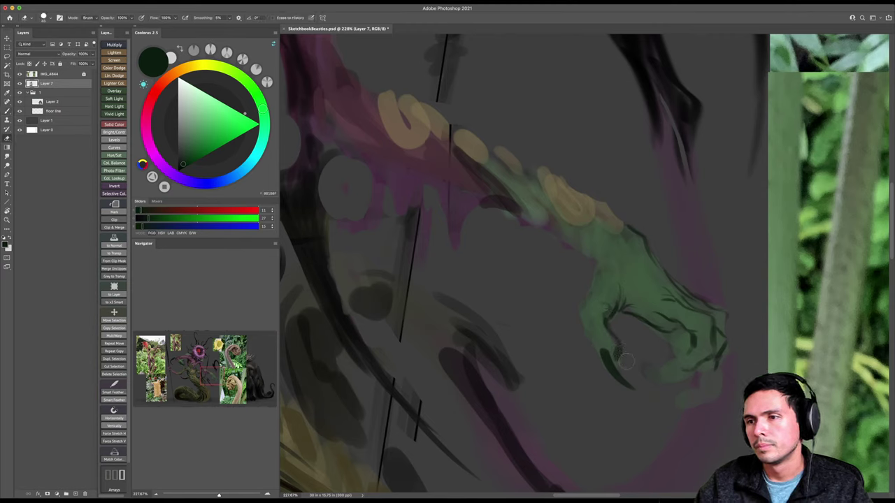
key("b")
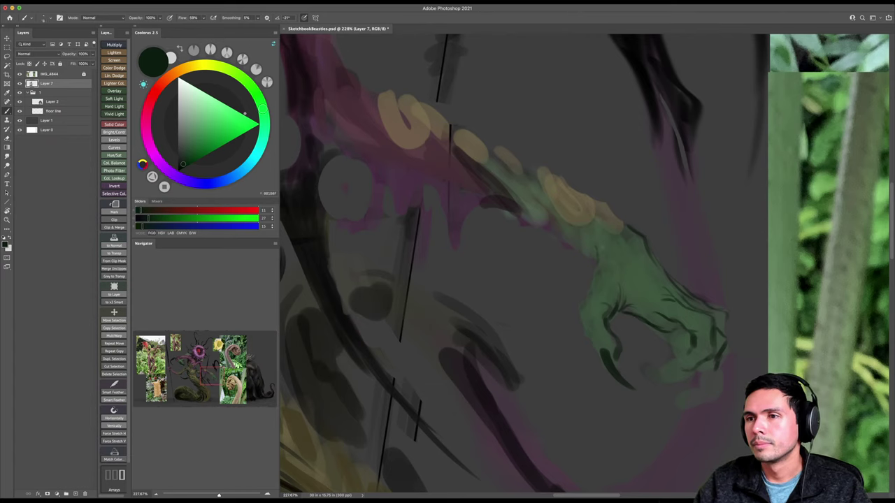
Draw dark wrist creases and contour the forearm's underside and the near finger's outer edge.
left_click_drag(599, 240, 603, 257)
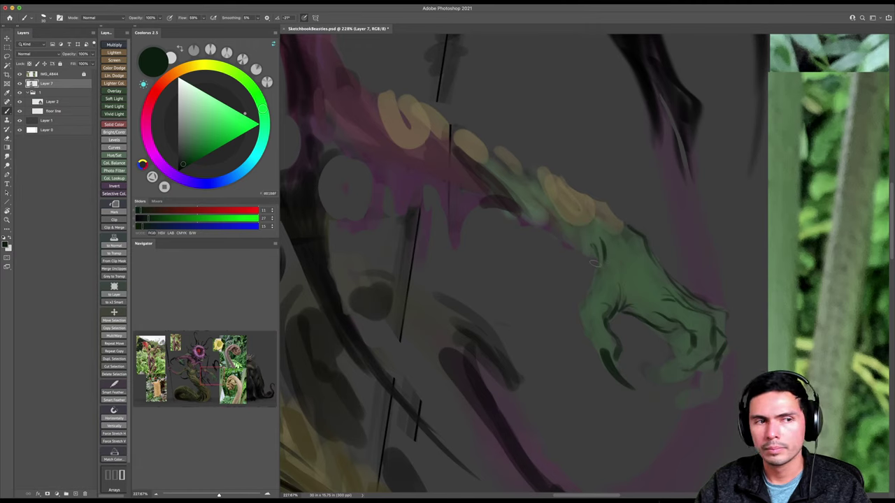
mouse_move(594, 259)
left_mouse_down()
mouse_move(564, 242)
mouse_move(581, 231)
left_mouse_up()
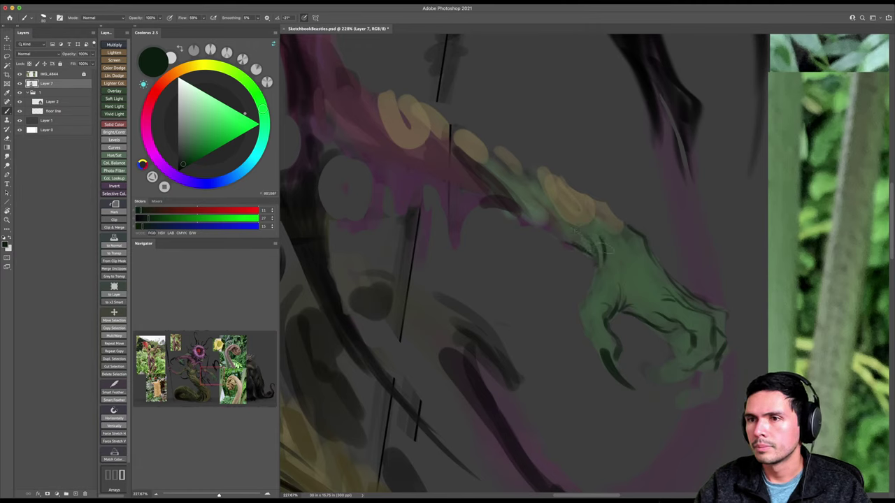
left_click_drag(591, 265, 578, 310)
mouse_move(634, 278)
left_mouse_down()
mouse_move(573, 279)
mouse_move(633, 282)
left_mouse_up()
Erase the hanging hand's near finger and claw, and repaint the finger as a jagged dark green shape.
key("r")
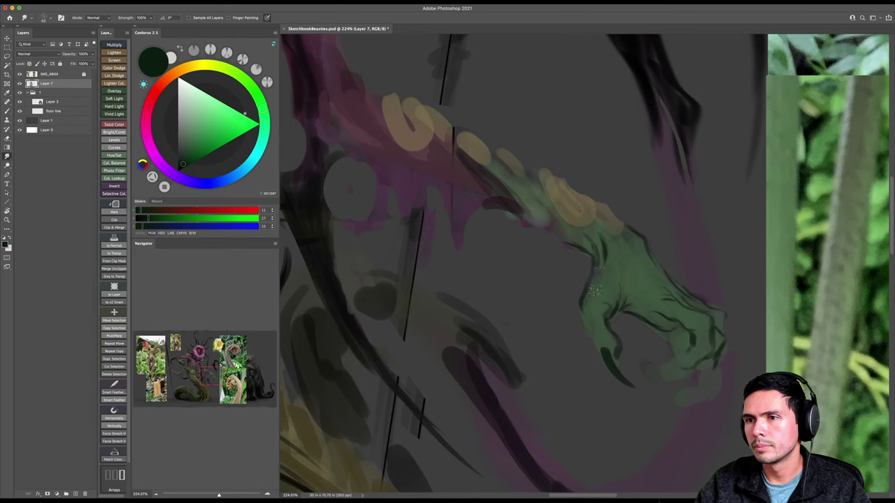
key("b")
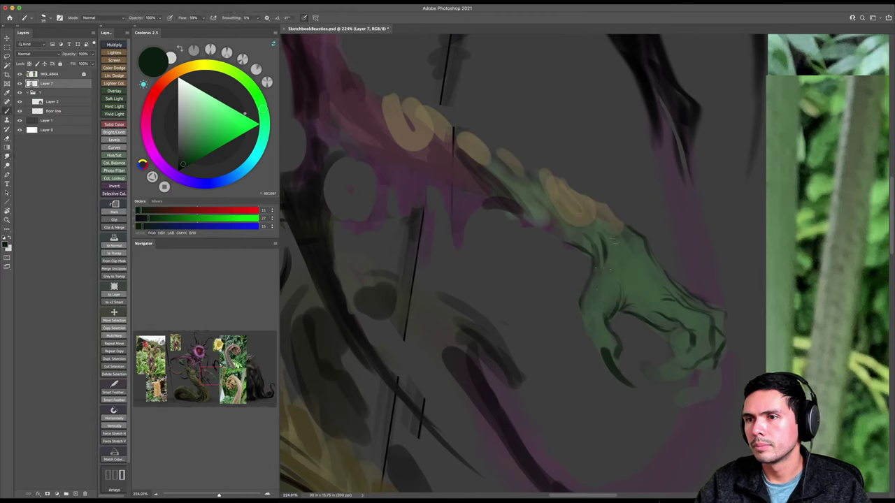
key("bracketright")
key("bracketright")
key("bracketright")
key("bracketright")
key("bracketright")
key("r")
key("e")
mouse_move(580, 273)
left_mouse_down()
mouse_move(598, 342)
mouse_move(619, 378)
left_mouse_up()
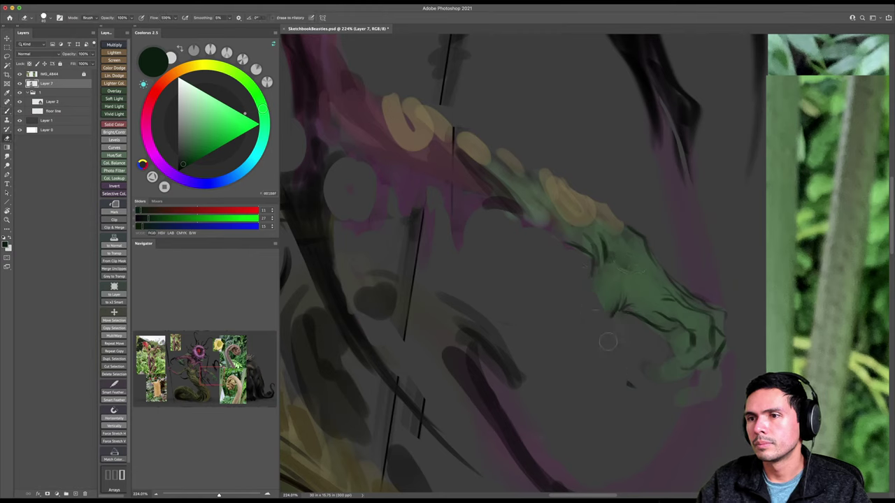
key("b")
mouse_move(591, 271)
left_mouse_down()
mouse_move(595, 306)
mouse_move(598, 279)
mouse_move(602, 327)
mouse_move(614, 343)
mouse_move(592, 328)
mouse_move(613, 351)
left_mouse_up()
Shade the hanging hand's far fingers with dark green strokes.
key("z")
left_click(612, 351, "alt")
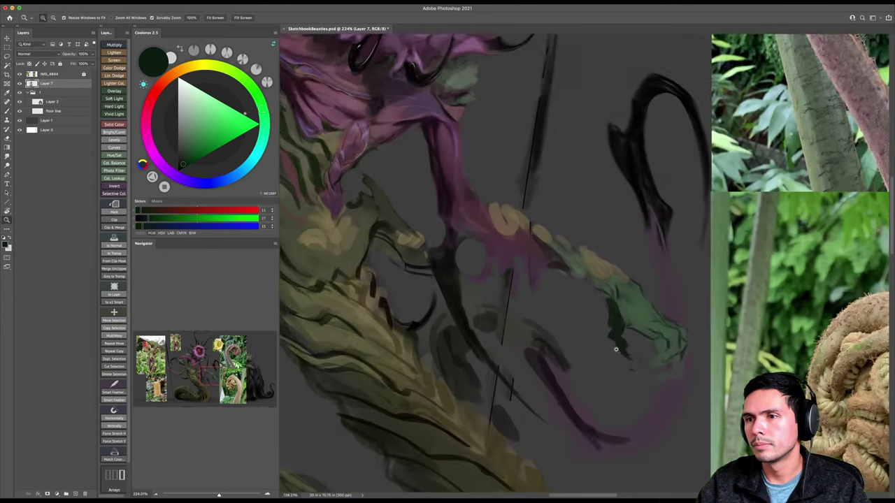
left_click_drag(613, 350, 636, 349)
key("b")
mouse_move(650, 309)
left_mouse_down()
mouse_move(618, 332)
mouse_move(642, 336)
left_mouse_up()
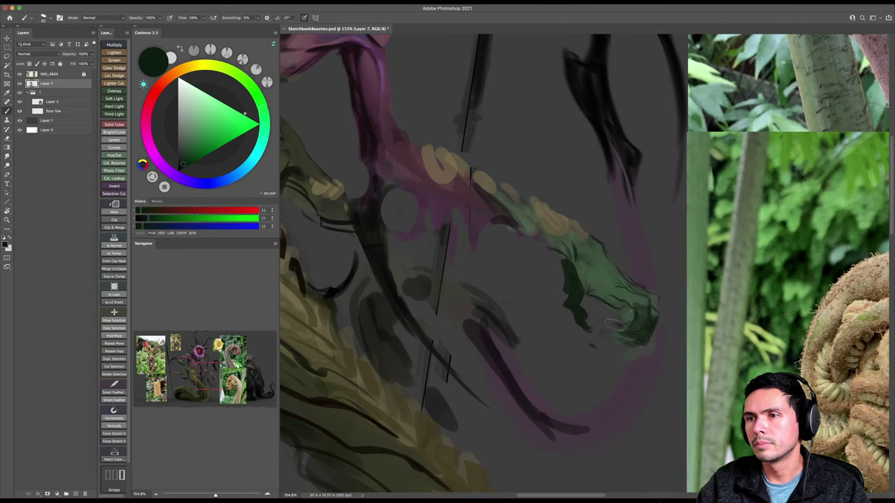
Refine the hanging hand's knuckles and fingers with dark green strokes, clean up the edge with the eraser, and save the document.
mouse_move(656, 303)
left_mouse_down()
mouse_move(665, 331)
mouse_move(630, 357)
mouse_move(656, 346)
mouse_move(670, 312)
mouse_move(643, 334)
mouse_move(626, 309)
left_mouse_up()
key("e")
key("z")
key("ctrl+s")
key("b")
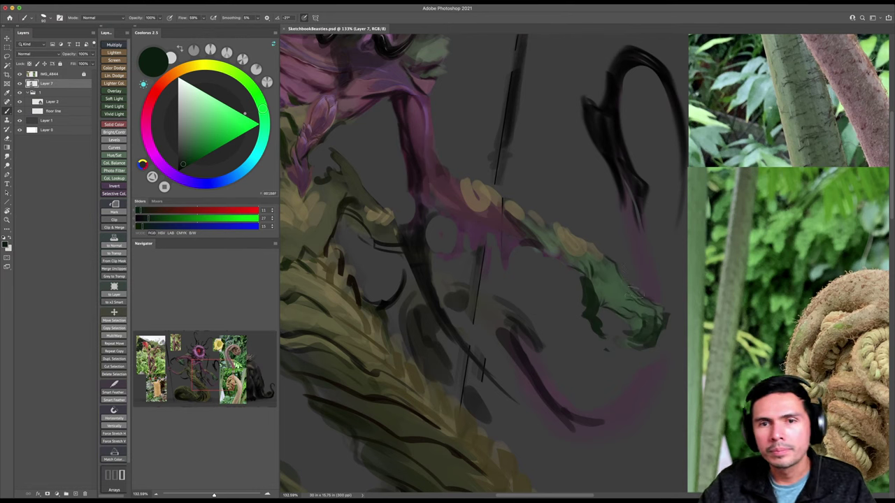
Smudge the hanging forearm above the wrist and shade its green section with larger dark green brush strokes.
key("r")
left_click_drag(598, 298, 593, 284)
key("b")
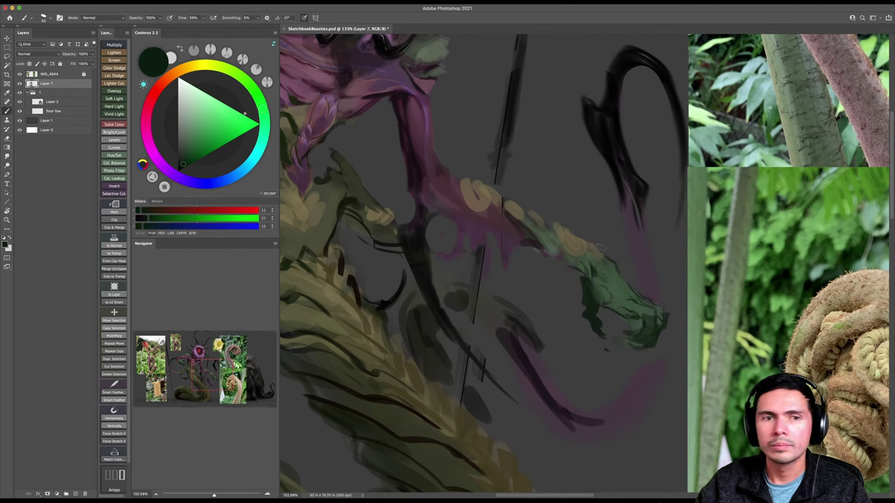
left_click_drag(592, 274, 595, 278)
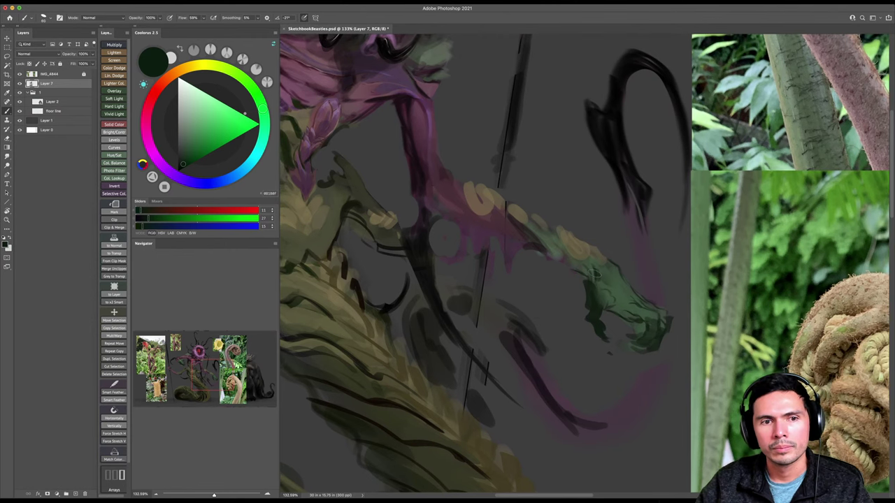
key("bracketright")
key("bracketright")
mouse_move(577, 270)
left_mouse_down()
mouse_move(569, 267)
mouse_move(586, 261)
mouse_move(616, 279)
left_mouse_up()
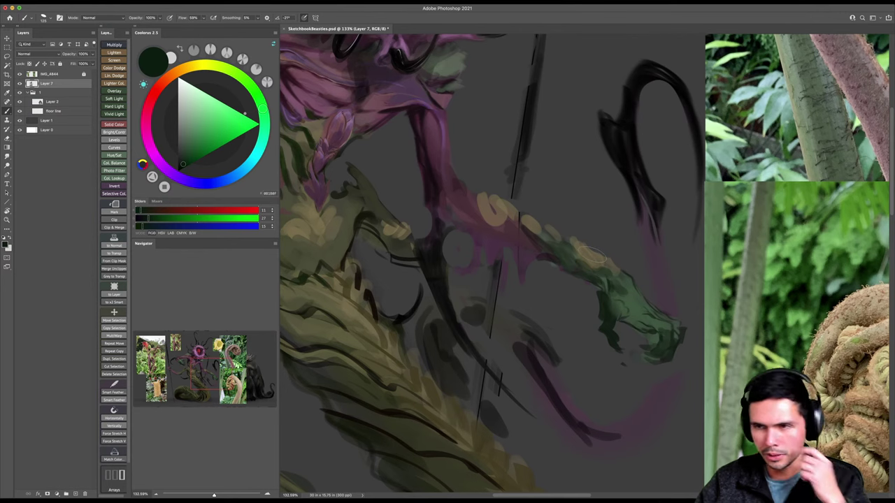
key("bracketright")
key("bracketright")
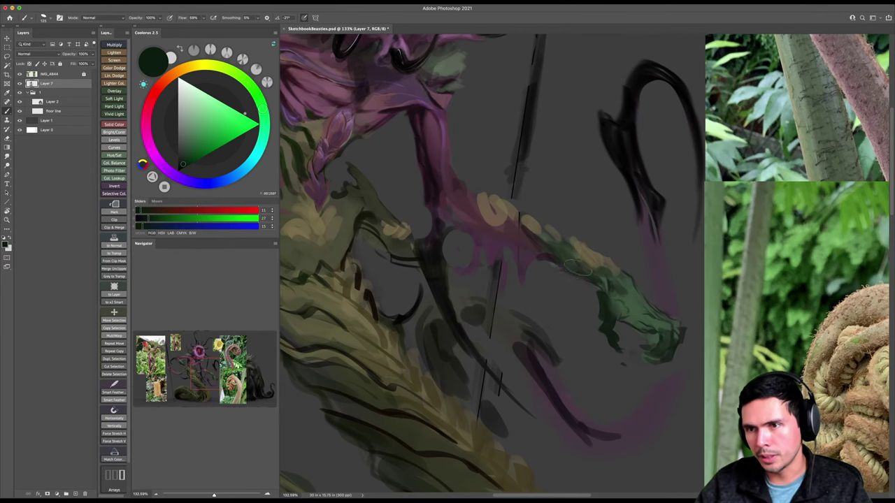
left_click_drag(569, 267, 599, 289)
Repaint the hanging forearm's upper section in sampled maroon over the tan bumps, and erase the purple drips beneath it.
left_click(557, 258, "alt")
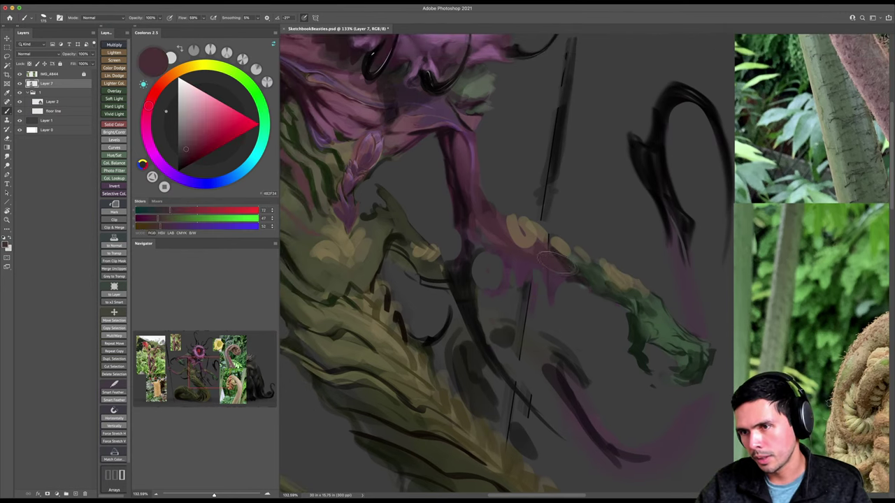
key("e")
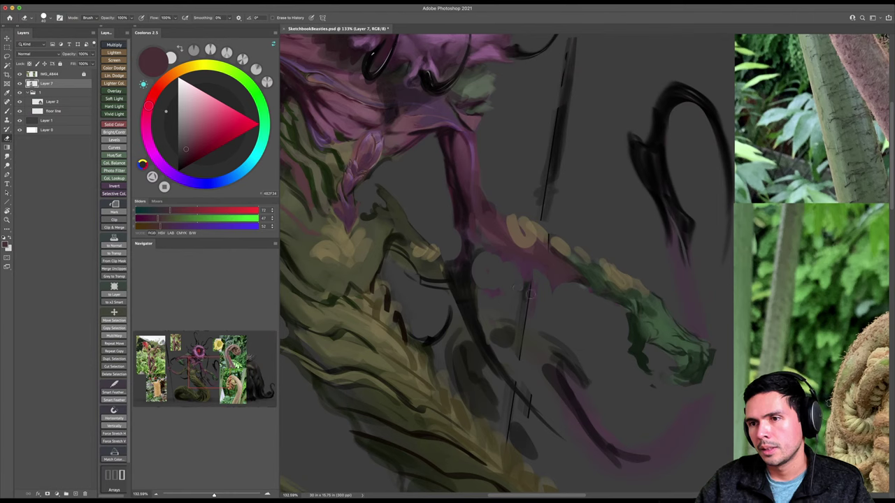
key("b")
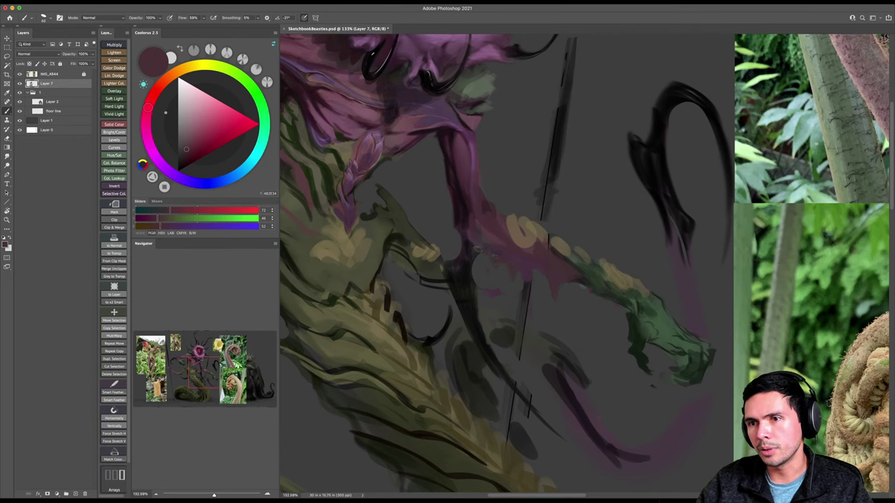
key("z")
mouse_move(544, 284)
left_mouse_down()
mouse_move(531, 261)
mouse_move(545, 260)
mouse_move(540, 278)
mouse_move(525, 277)
mouse_move(538, 286)
mouse_move(550, 278)
mouse_move(559, 294)
mouse_move(553, 275)
mouse_move(568, 292)
mouse_move(512, 258)
mouse_move(544, 284)
mouse_move(526, 253)
mouse_move(532, 279)
mouse_move(536, 271)
mouse_move(567, 282)
left_mouse_up()
key("b")
key("/")
key("]")
key("]")
Draw dark maroon contours from the elbow along the hanging forearm and its underside, and blend them with the Smudge tool.
left_click(461, 234, "alt")
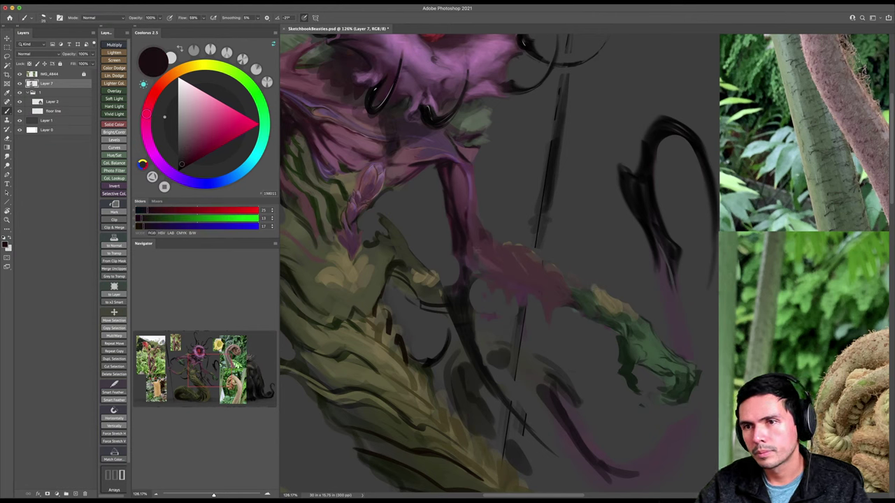
left_click_drag(471, 241, 536, 285)
left_click_drag(467, 236, 552, 299)
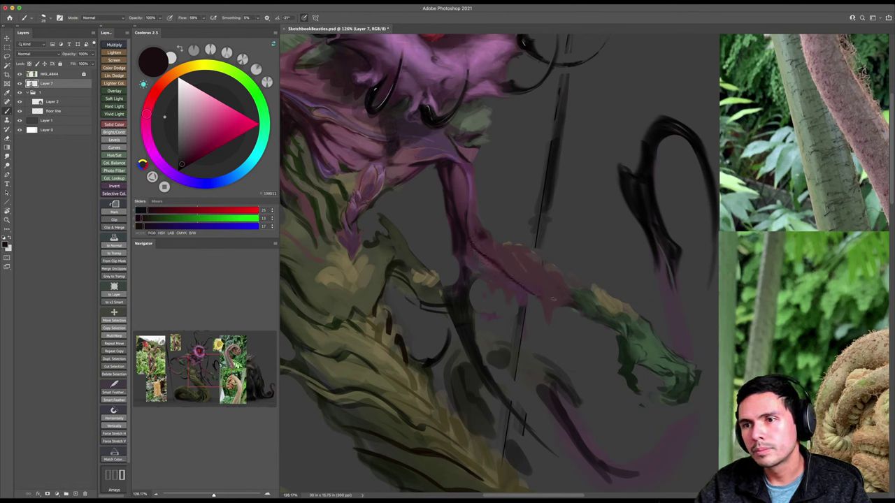
mouse_move(469, 264)
left_mouse_down()
mouse_move(521, 284)
mouse_move(480, 269)
mouse_move(557, 283)
mouse_move(532, 281)
mouse_move(578, 306)
mouse_move(496, 283)
mouse_move(519, 289)
mouse_move(489, 282)
left_mouse_up()
key("]")
key("[")
key("[")
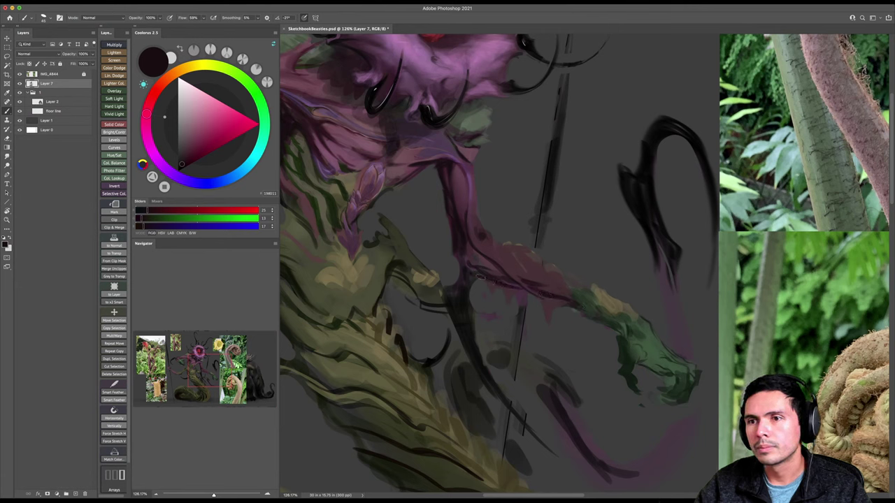
left_click_drag(488, 246, 533, 272)
key("r")
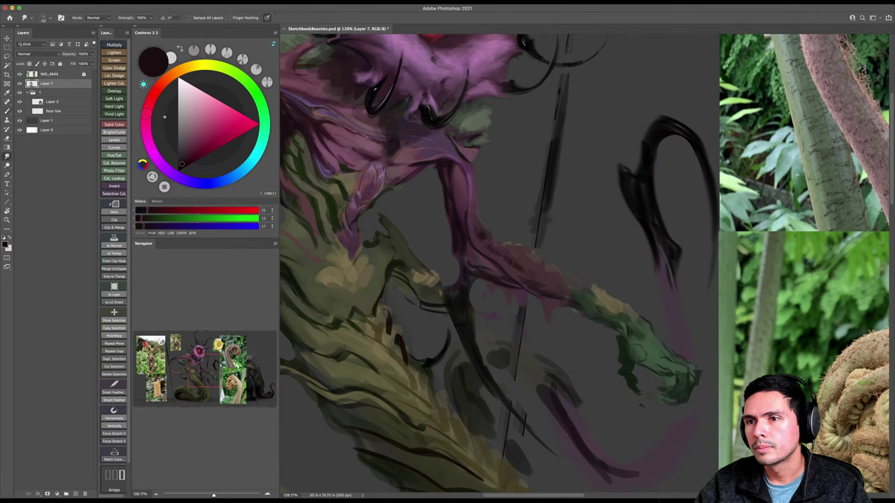
Save the document and flip the canvas horizontally.
key("z")
left_click_drag(568, 279, 519, 279)
key("super+s")
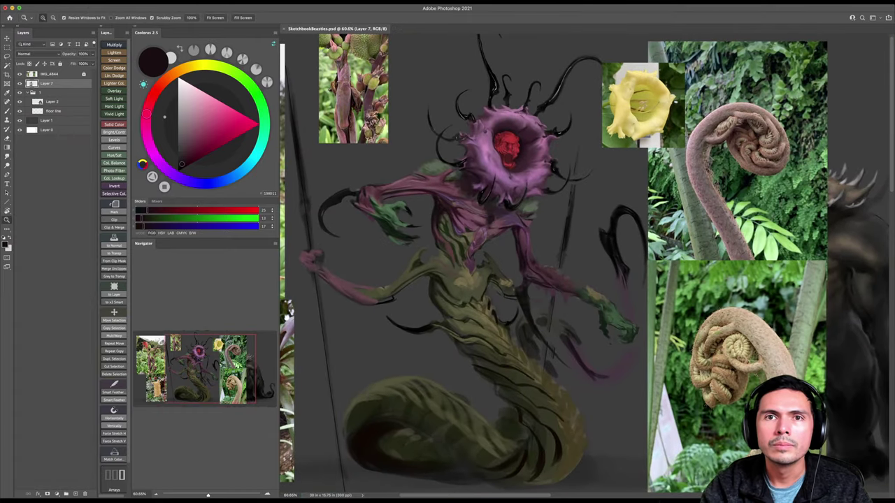
left_click(88, 3)
mouse_move(126, 64)
left_click(193, 93)
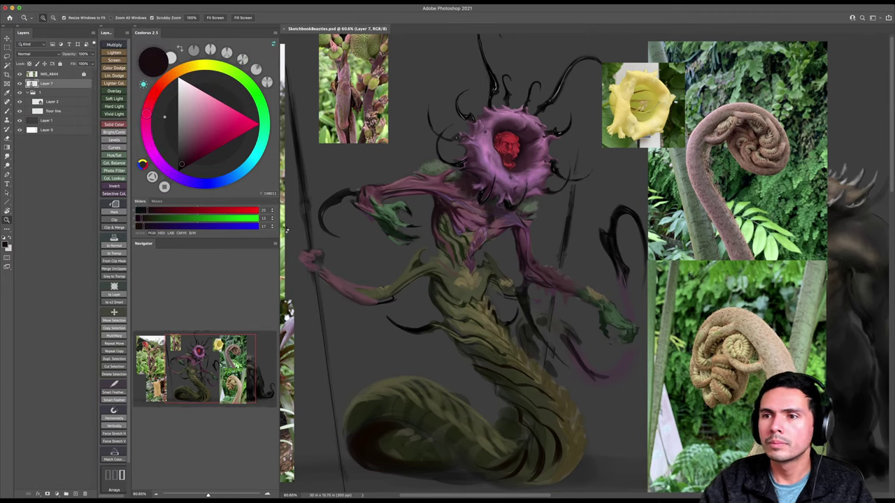
Lasso the hanging arm's green wrist and hand, reposition them against the maroon forearm with a free transform, and deselect.
mouse_move(588, 292)
left_mouse_down()
mouse_move(605, 292)
mouse_move(576, 285)
left_mouse_up()
left_click_drag(541, 315, 519, 300)
key("b")
key("l")
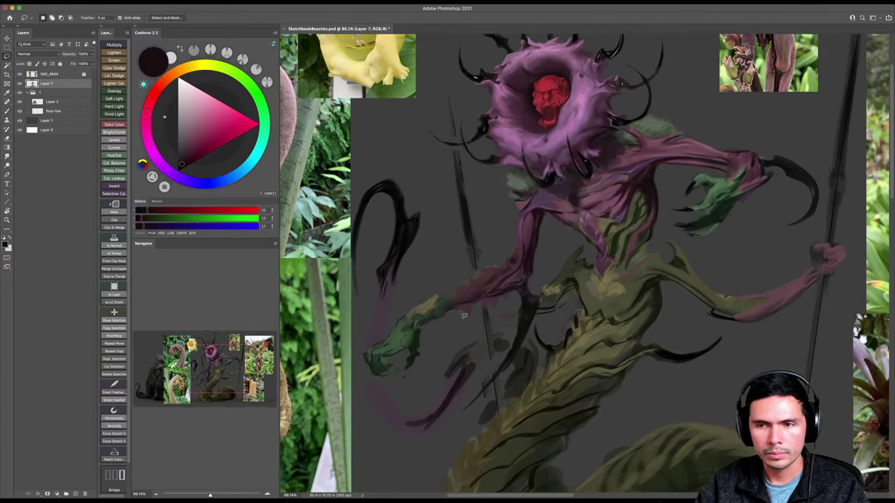
mouse_move(448, 299)
left_mouse_down()
mouse_move(427, 293)
mouse_move(402, 311)
mouse_move(363, 367)
mouse_move(385, 382)
mouse_move(438, 359)
mouse_move(446, 331)
mouse_move(442, 297)
left_mouse_up()
key("v")
key("super+t")
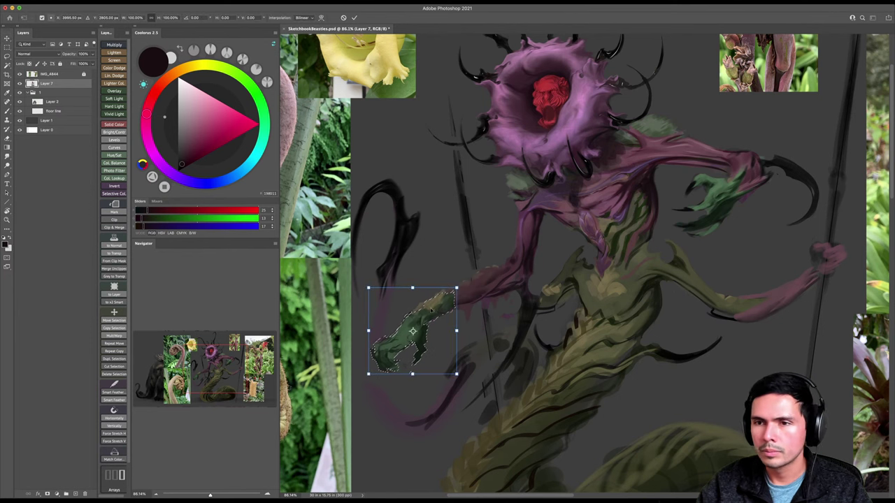
left_click_drag(413, 330, 453, 300)
left_click_drag(411, 279, 415, 273)
left_click_drag(453, 300, 464, 276)
key("Return")
key("super+d")
mouse_move(463, 312)
left_mouse_down()
mouse_move(471, 310)
mouse_move(461, 332)
left_mouse_up()
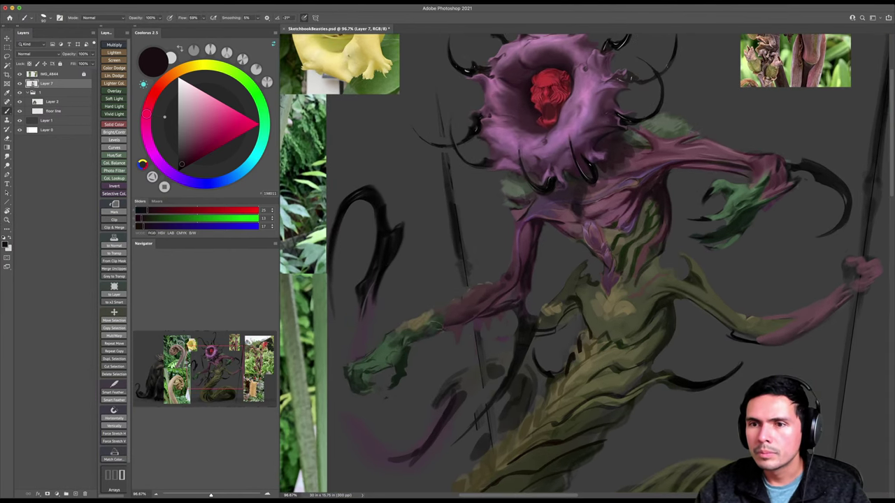
Paint over the tan bumps on the hanging forearm with sampled mid green, and blend the green into the maroon section.
left_click(393, 340, "alt")
key("e")
key("b")
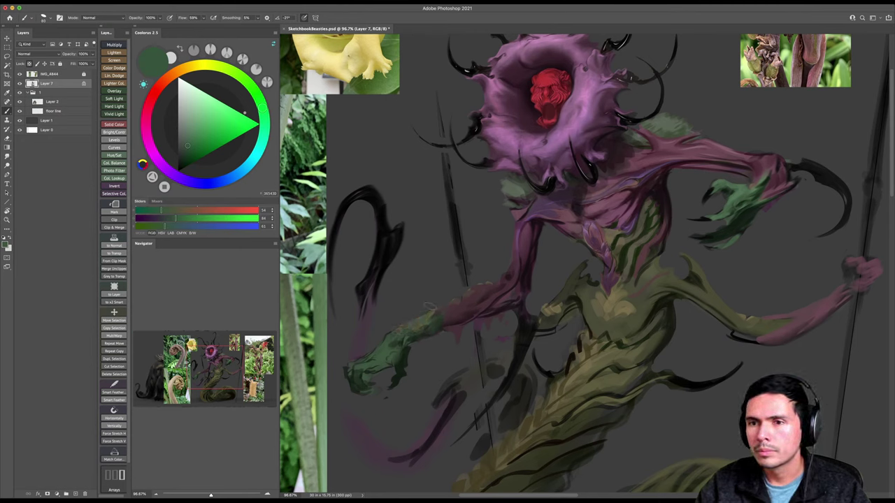
left_click(423, 323, "alt")
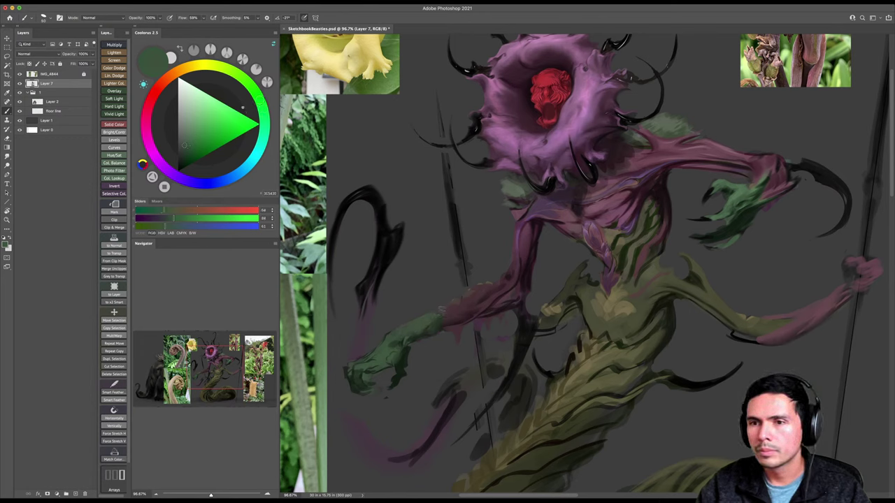
key("bracketright")
key("bracketright")
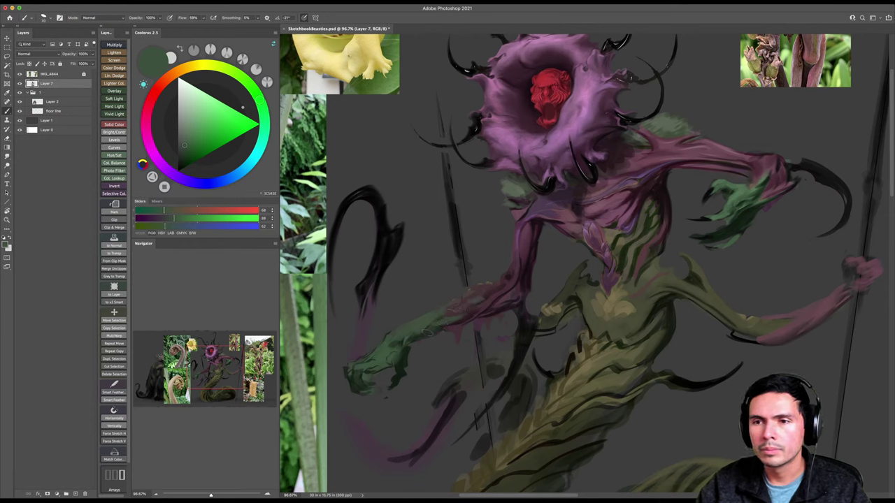
Add dark green shading and purple accents along the hanging forearm using colours sampled from the arm.
left_click(419, 337, "alt")
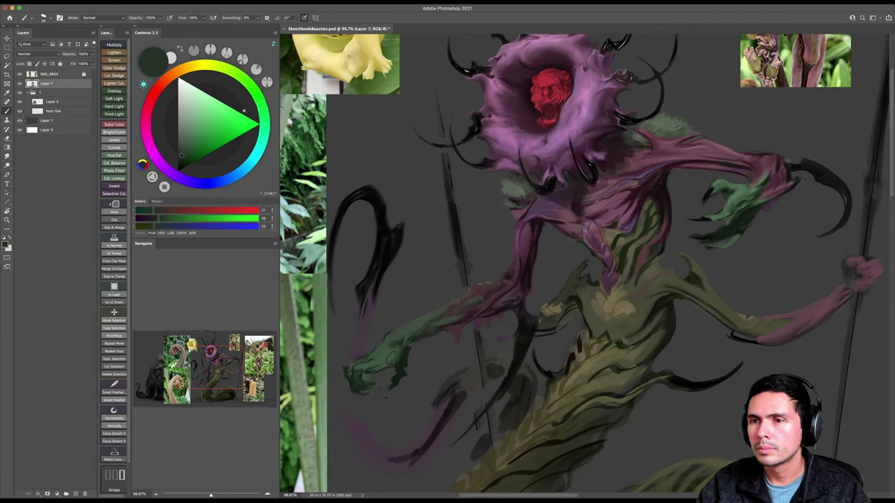
left_click(518, 233, "alt")
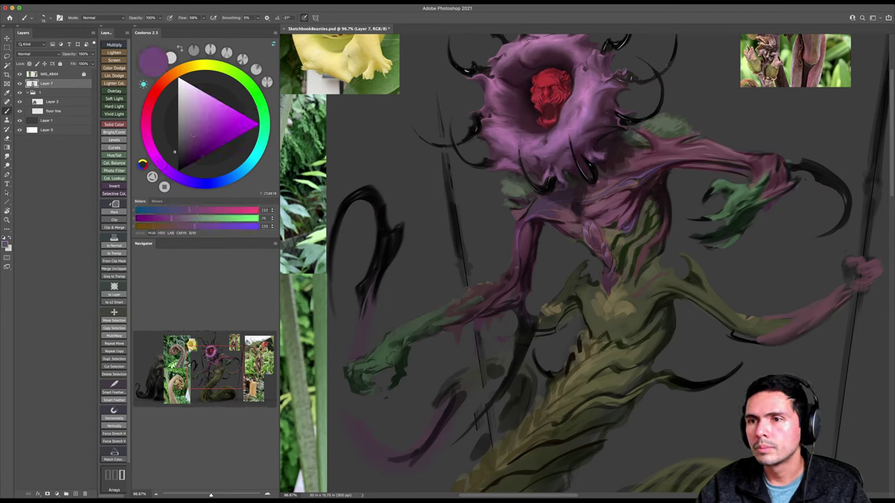
key("[")
left_click(407, 344, "alt")
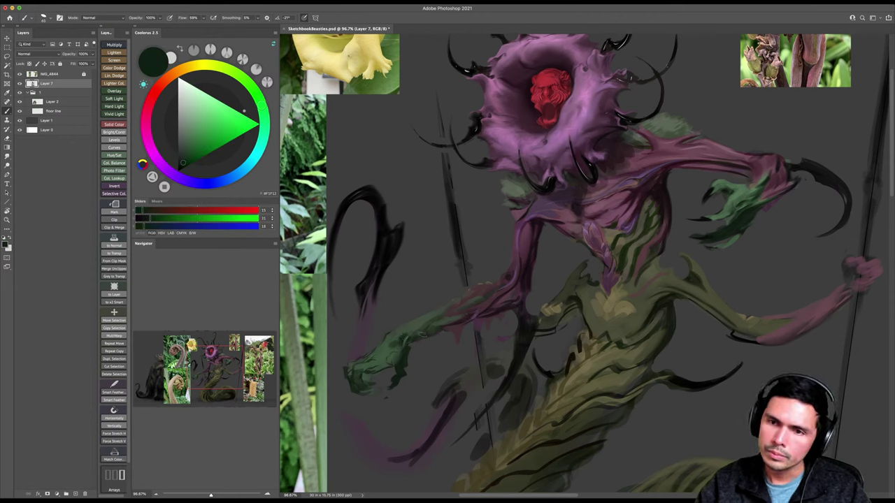
left_click_drag(380, 355, 363, 371, "alt")
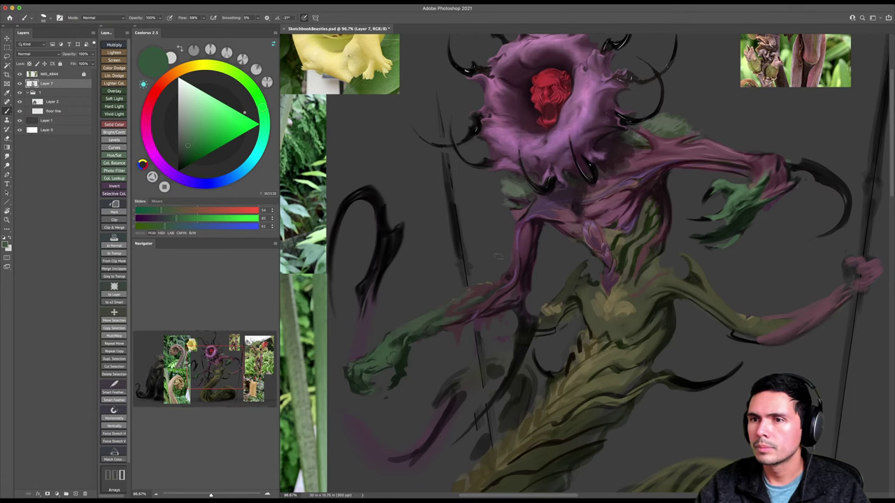
Erase the leftover drips and rough edges around the hanging forearm and contour its underside in dark maroon.
key("e")
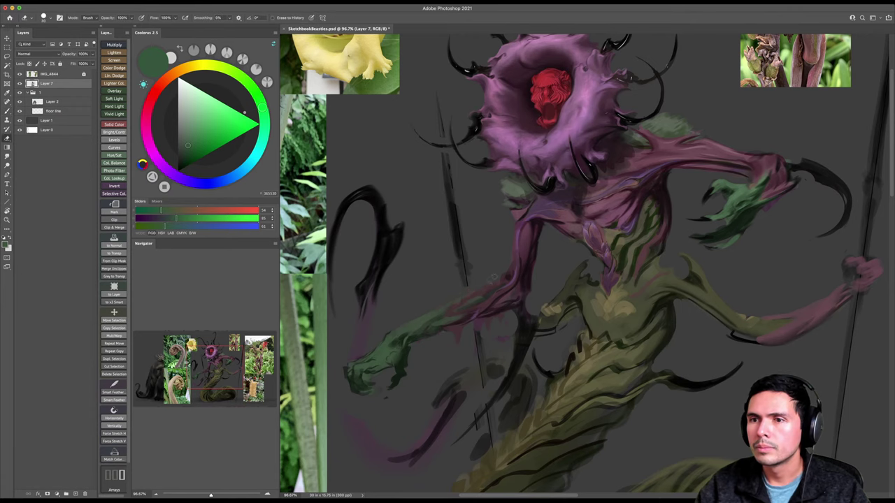
key("b")
mouse_move(458, 296)
left_mouse_down("super")
mouse_move(430, 296)
mouse_move(447, 296)
left_mouse_up("super")
key("x")
key("e")
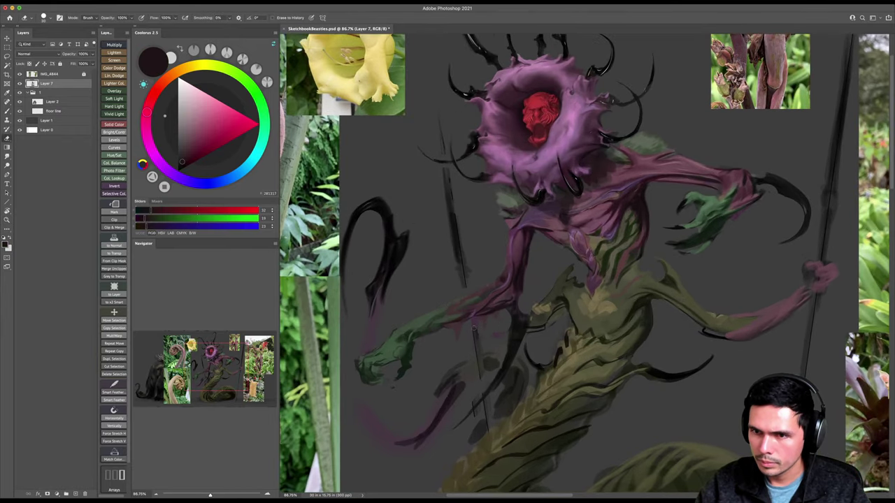
key("b")
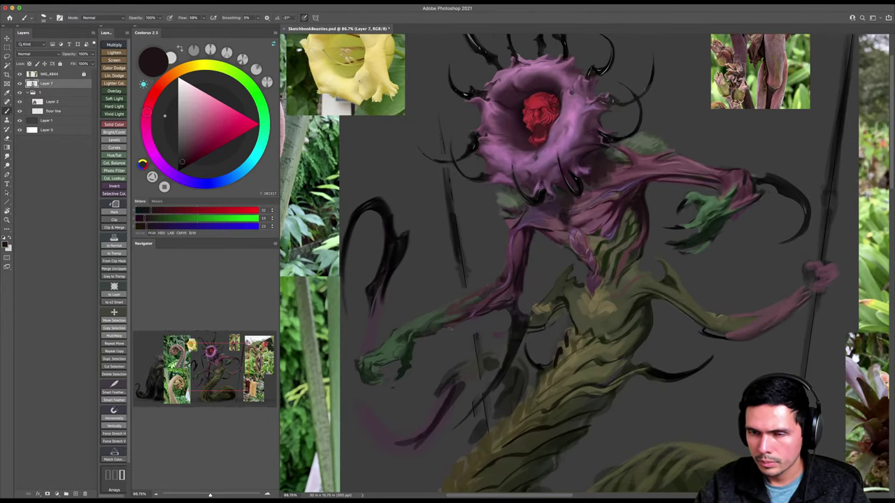
key("e")
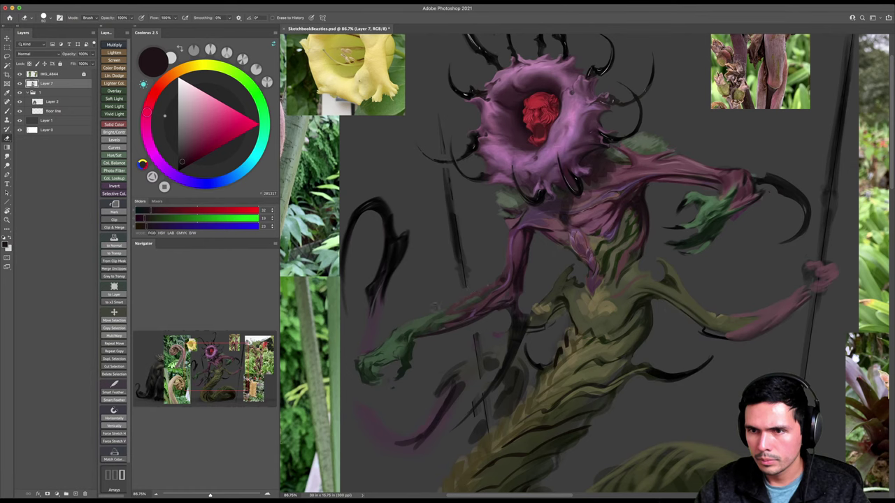
key("b")
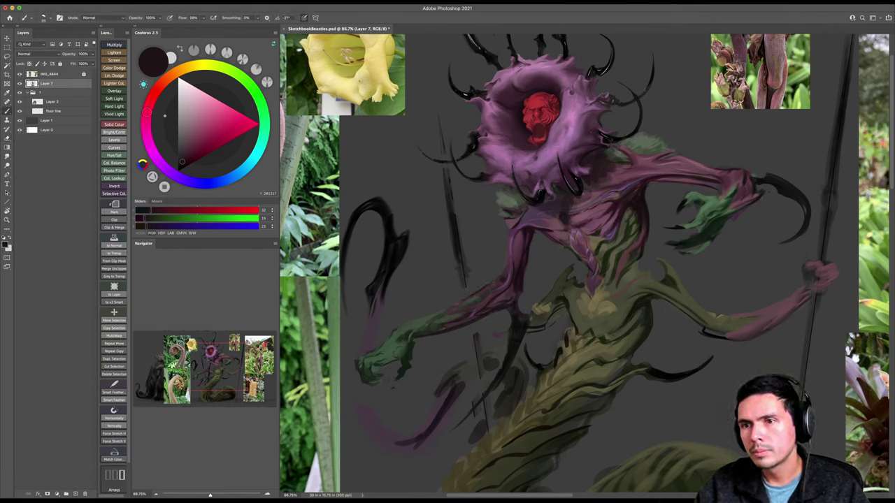
Touch up the hanging forearm near the elbow with sampled maroon, and save the document.
left_click(491, 287, "alt")
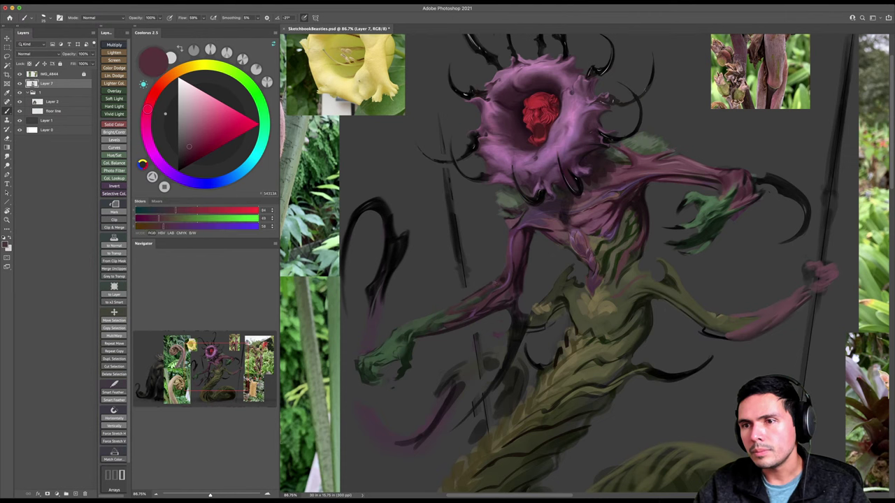
key("z")
mouse_move(521, 281)
left_mouse_down()
mouse_move(494, 281)
mouse_move(542, 280)
mouse_move(474, 293)
left_mouse_up()
key("super+s")
Clean up the underside of the raised forearm near the green hand and darken it with sampled dark maroon.
left_click_drag(648, 187, 682, 188)
key("b")
key("e")
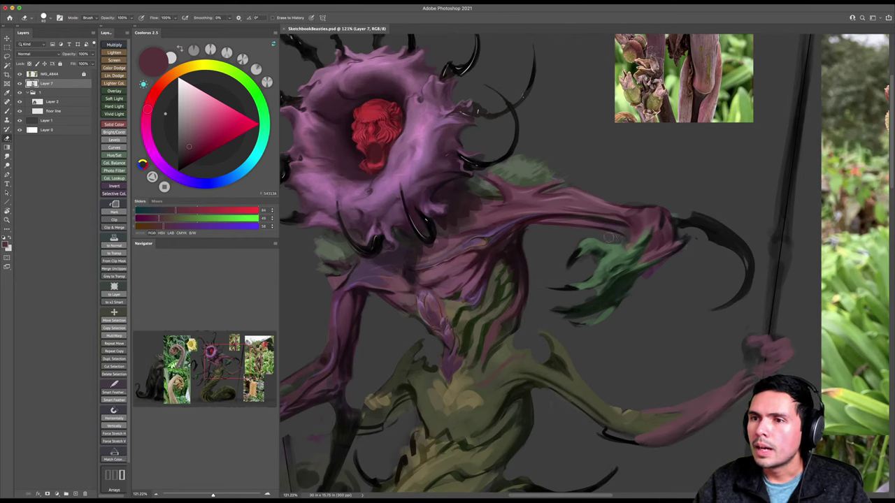
key("b")
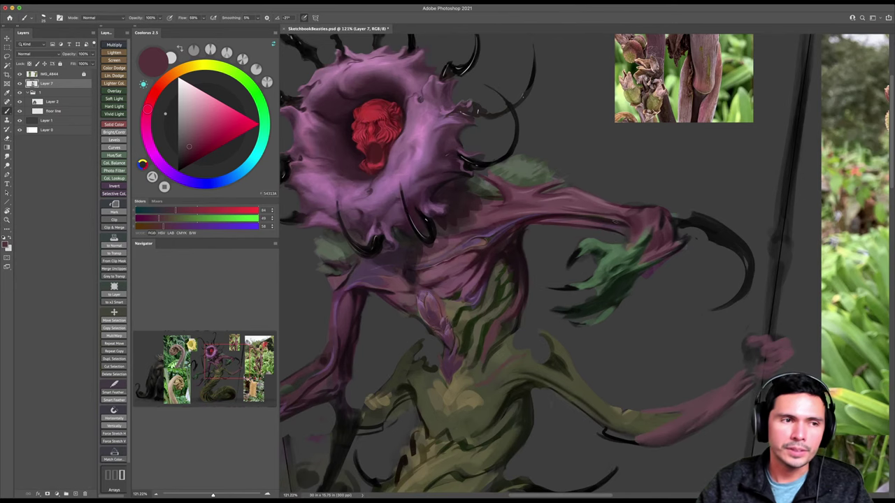
left_click(622, 224, "alt")
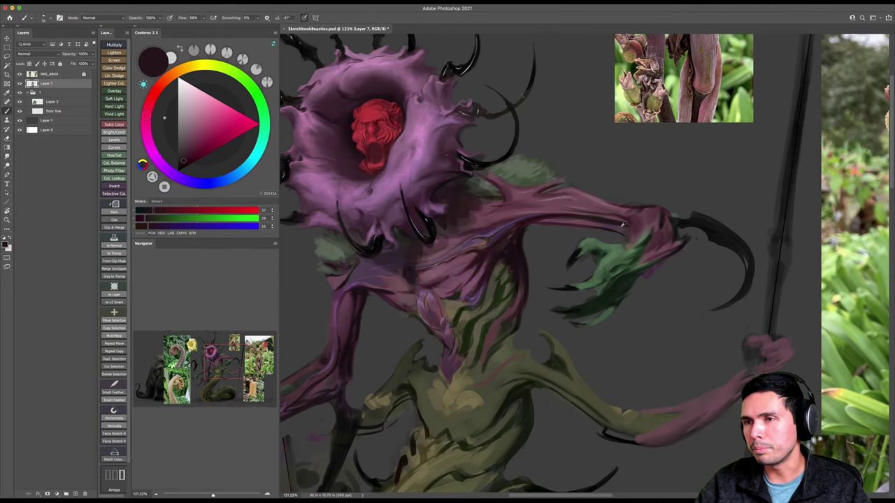
left_click(656, 212, "alt")
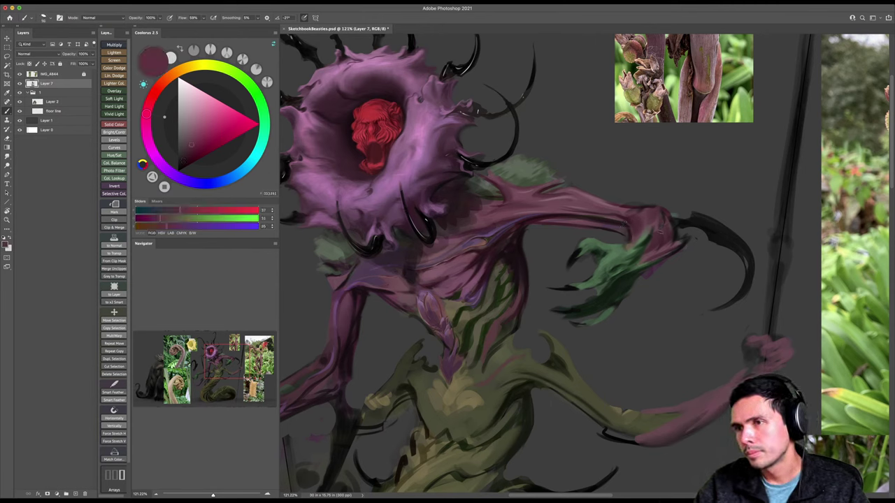
Shade the raised arm's wrist around the base of the black claw with sampled near-black and darker maroon.
left_click(675, 225, "alt")
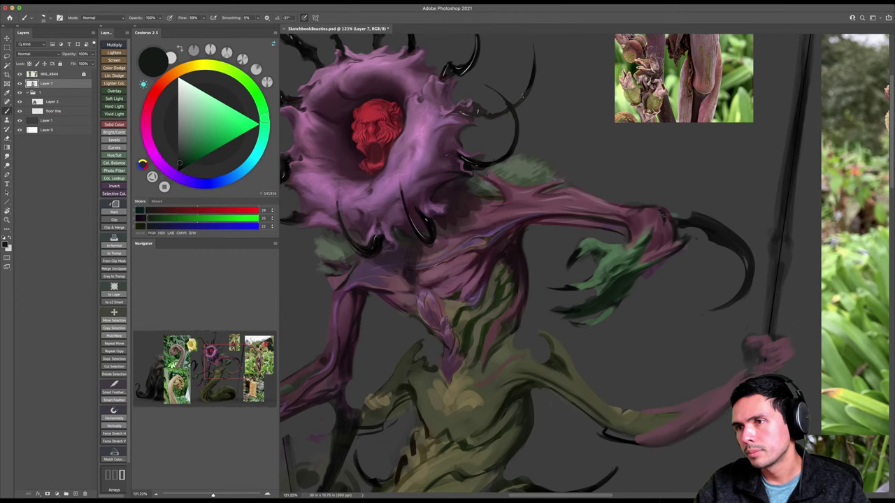
key("]")
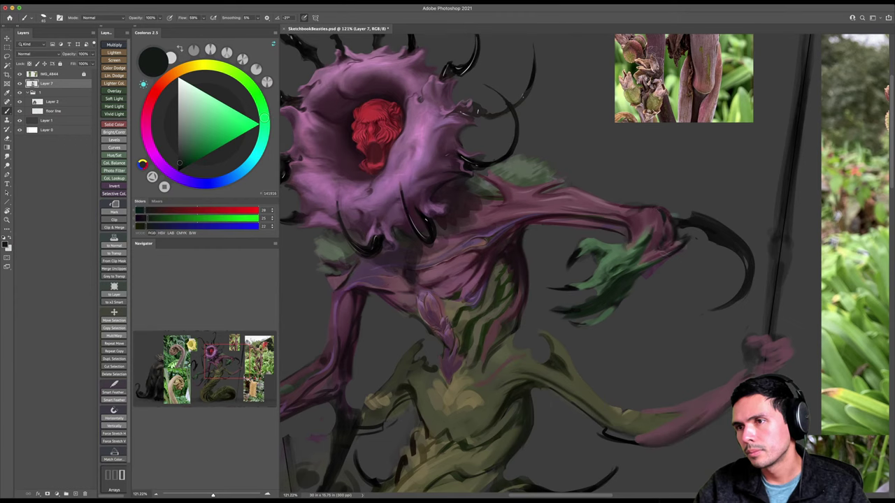
left_click(656, 229, "alt")
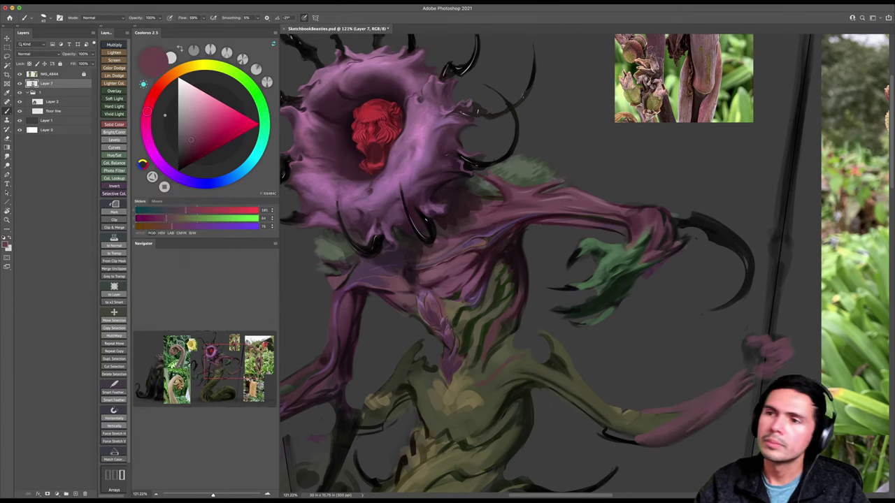
left_click(189, 154)
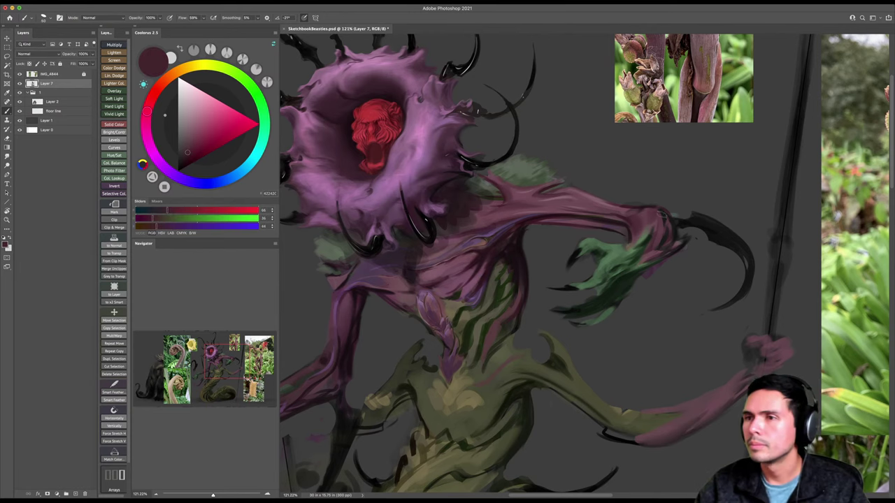
mouse_move(662, 210)
left_mouse_down()
mouse_move(669, 229)
mouse_move(661, 231)
mouse_move(708, 247)
left_mouse_up()
key("z")
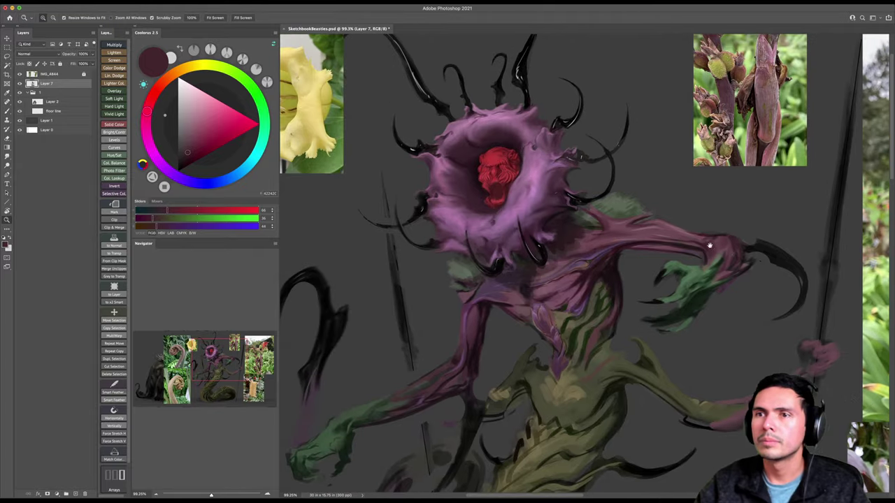
Save the document and touch up the red face inside the flower with red sampled from its forehead.
mouse_move(482, 164)
left_mouse_down()
mouse_move(505, 160)
mouse_move(524, 185)
left_mouse_up()
key("b")
key("ctrl+s")
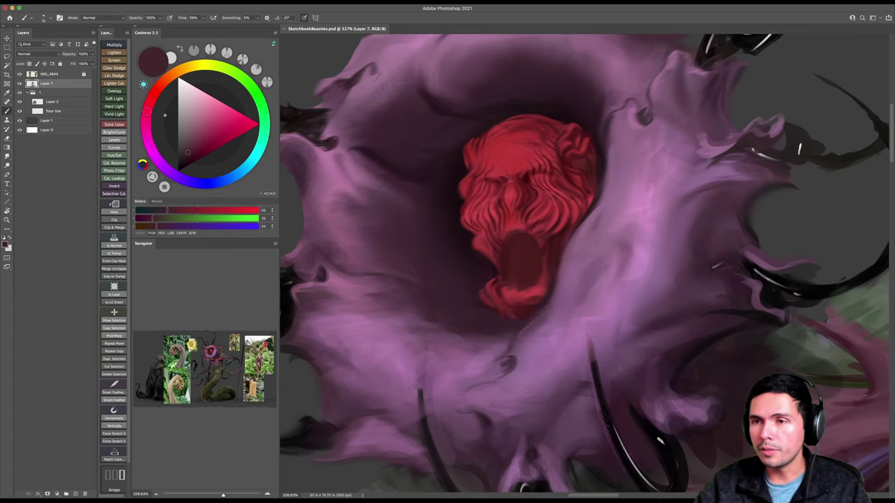
left_click(511, 158, "alt")
left_click(516, 159, "alt")
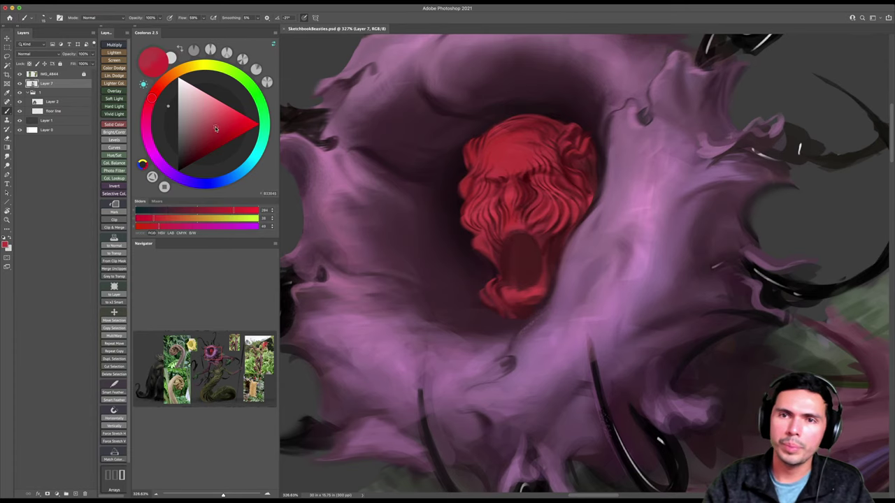
scroll(506, 170, "up", 2)
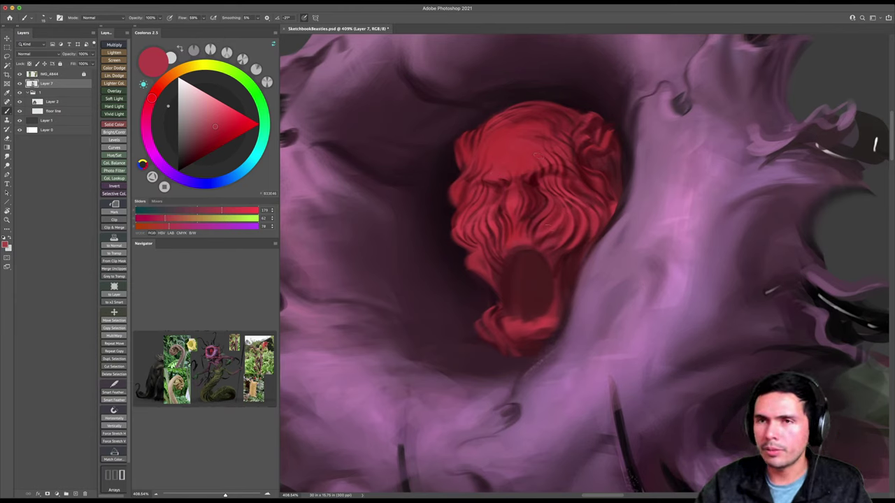
Create a new 3840 x 2160 px document at 300 ppi, reset the colours to default black, and add an empty layer.
key("super+n")
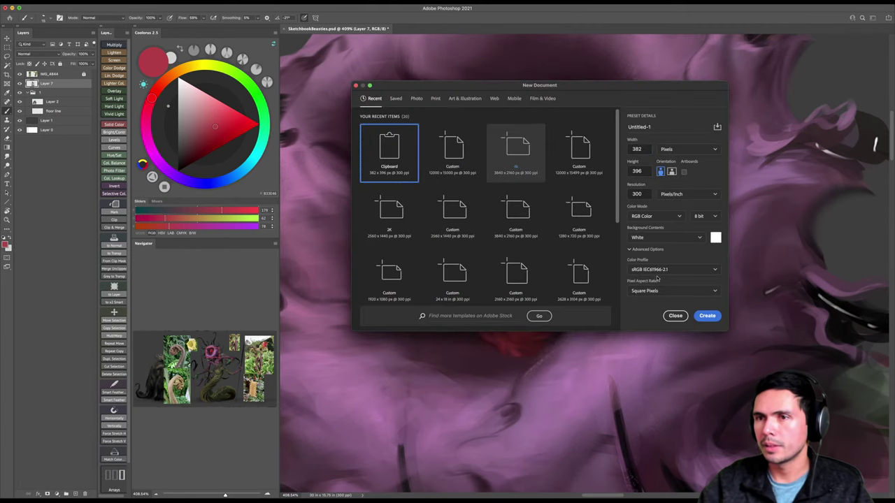
left_click(707, 319)
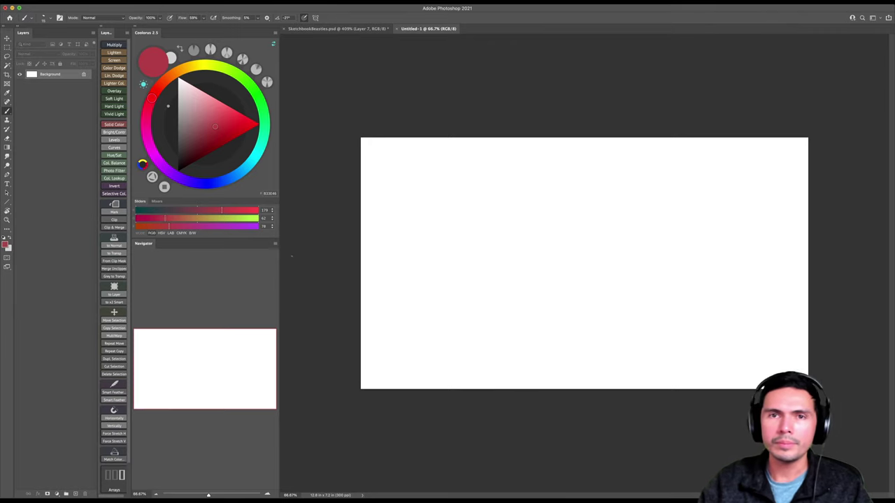
key("d")
key("super+shift+alt+n")
Sketch a horizontal forearm in black with its upper contour, elbow, muscle folds and curved underside.
key("z")
left_click_drag(549, 269, 564, 259)
key("b")
mouse_move(424, 190)
left_mouse_down()
mouse_move(451, 188)
mouse_move(435, 187)
mouse_move(558, 200)
left_mouse_up()
left_click_drag(404, 204, 453, 223)
mouse_move(390, 212)
left_mouse_down()
mouse_move(453, 250)
mouse_move(527, 247)
left_mouse_up()
key("[")
key("[")
key("[")
key("[")
key("[")
left_click_drag(415, 239, 562, 236)
Extend the forearm sketch with a finer brush, adding the rising wrist line and the lower wrist edge.
key("[")
key("[")
key("[")
left_click_drag(546, 207, 580, 174)
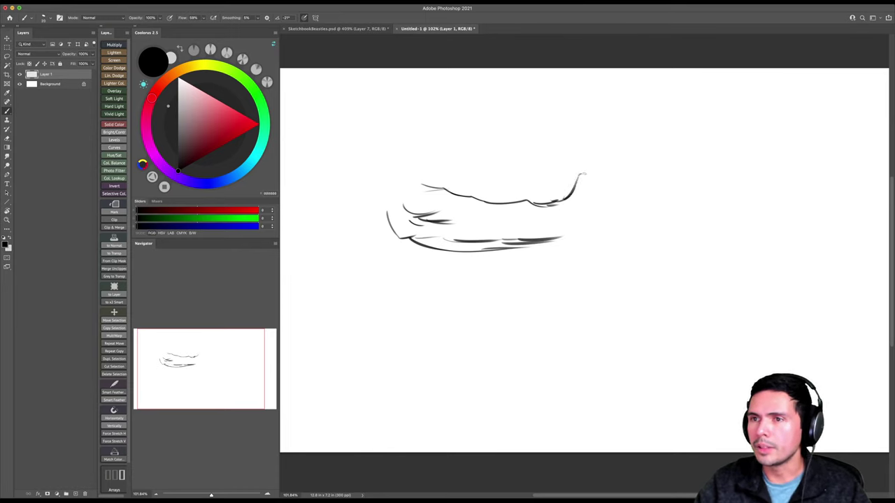
left_click_drag(547, 237, 595, 239)
Sketch the inner and outer contours of the upper arm, joining them to the elbow.
key("super+space")
left_click_drag(453, 227, 479, 227)
key("bracketleft")
key("bracketleft")
left_click_drag(440, 145, 439, 92)
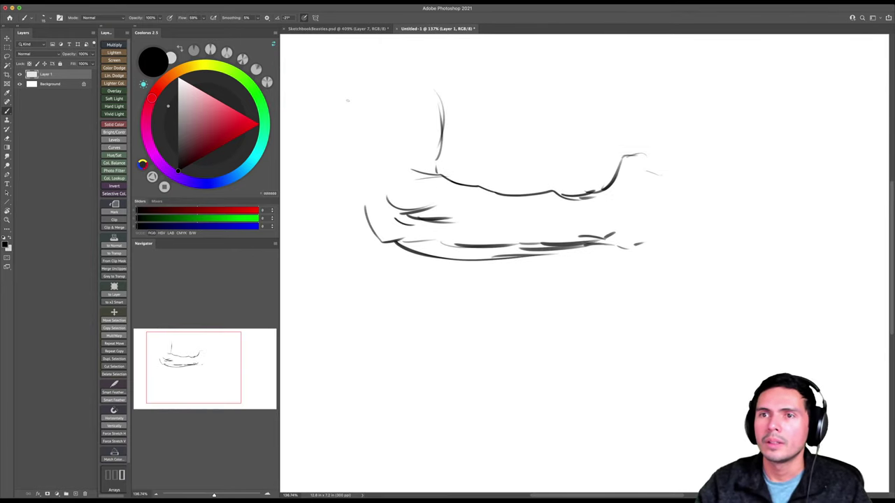
mouse_move(351, 101)
left_mouse_down()
mouse_move(365, 223)
mouse_move(402, 214)
left_mouse_up()
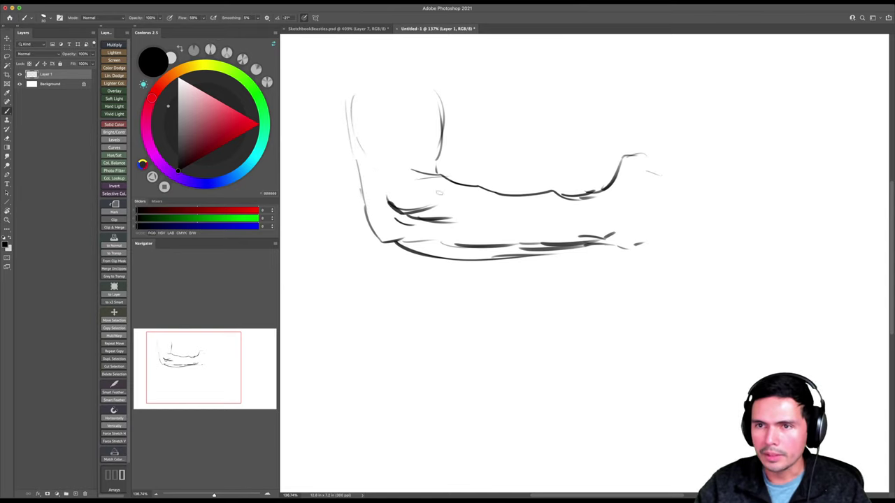
Switch to the standard hard round brush and reshape its tip into a tilted ellipse.
right_click(437, 196)
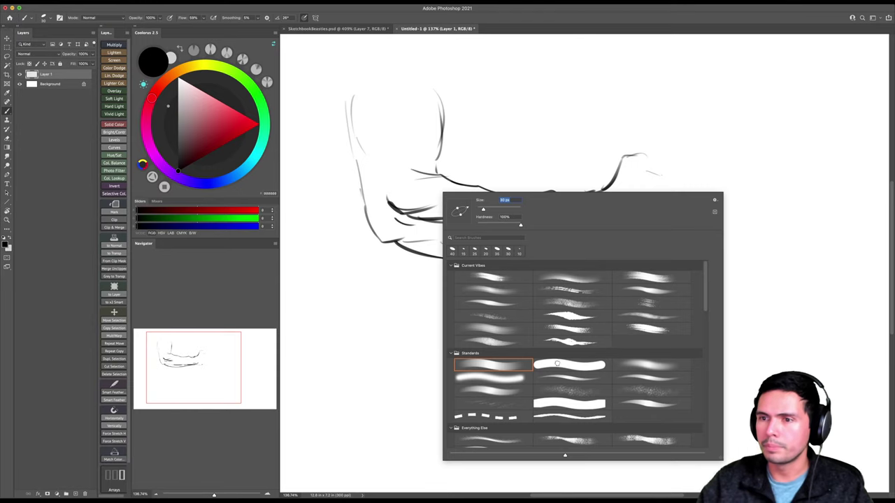
double_click(569, 365)
right_click(499, 233)
left_click_drag(519, 241, 528, 245)
left_click(408, 204)
Undo the trial stroke at the elbow fold and block in solid black shadows along the forearm's underside.
mouse_move(397, 202)
left_mouse_down()
mouse_move(428, 211)
mouse_move(395, 205)
mouse_move(406, 213)
mouse_move(436, 204)
mouse_move(413, 214)
mouse_move(447, 212)
mouse_move(419, 218)
mouse_move(461, 217)
mouse_move(441, 210)
mouse_move(516, 222)
left_mouse_up()
key("super+z")
key("bracketleft")
key("bracketleft")
key("bracketleft")
key("bracketleft")
key("bracketleft")
key("bracketleft")
mouse_move(453, 232)
left_mouse_down()
mouse_move(518, 229)
mouse_move(407, 243)
mouse_move(500, 244)
mouse_move(405, 253)
mouse_move(524, 255)
left_mouse_up()
left_click_drag(450, 256, 573, 246)
Paint tapered black muscle lines running through the middle of the forearm towards the wrist.
key("bracketleft")
key("bracketleft")
mouse_move(503, 249)
left_mouse_down()
mouse_move(576, 243)
mouse_move(605, 228)
left_mouse_up()
mouse_move(459, 230)
left_mouse_down()
mouse_move(558, 219)
mouse_move(551, 229)
mouse_move(581, 227)
left_mouse_up()
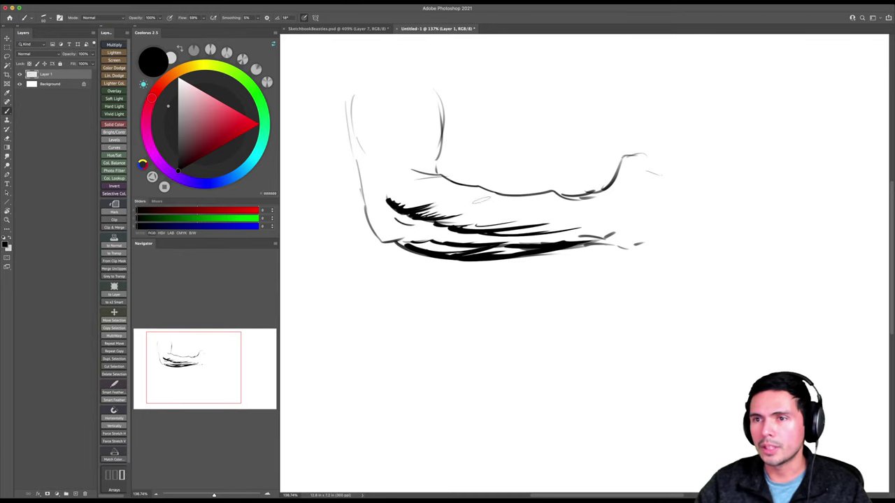
Ink the forearm's upper contour and elbow crease, and strengthen the inner and outer lines of the upper arm.
left_click_drag(512, 196, 480, 202)
mouse_move(425, 174)
left_mouse_down()
mouse_move(395, 168)
mouse_move(438, 221)
left_mouse_up()
mouse_move(400, 195)
left_mouse_down()
mouse_move(439, 202)
mouse_move(445, 187)
mouse_move(429, 186)
left_mouse_up()
mouse_move(445, 123)
left_mouse_down()
mouse_move(441, 192)
mouse_move(427, 188)
mouse_move(430, 130)
left_mouse_up()
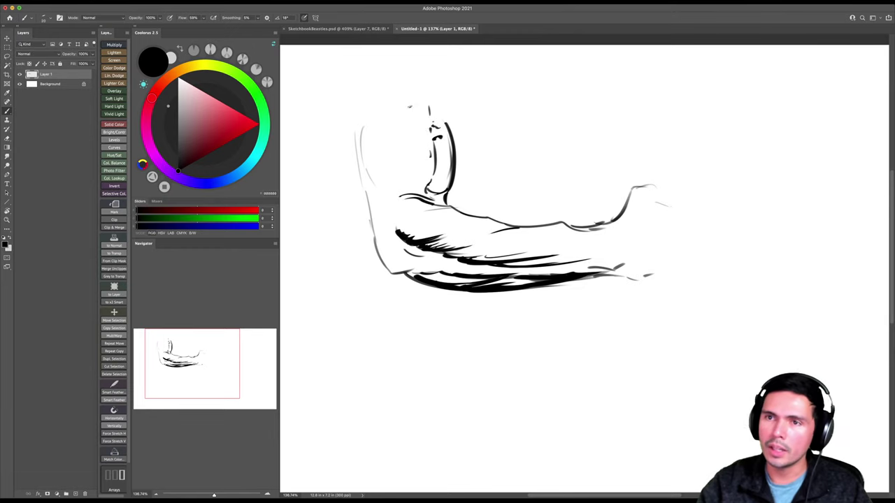
mouse_move(437, 126)
left_mouse_down()
mouse_move(448, 97)
mouse_move(454, 116)
left_mouse_up()
mouse_move(357, 119)
left_mouse_down()
mouse_move(352, 167)
mouse_move(396, 274)
left_mouse_up()
Add black hatch marks along the forearm, on the back of the upper arm and around the elbow.
key("bracketright")
key("bracketright")
mouse_move(565, 265)
left_mouse_down()
mouse_move(622, 265)
mouse_move(608, 235)
left_mouse_up()
key("bracketright")
key("bracketright")
left_click_drag(519, 249, 569, 238)
mouse_move(361, 164)
left_mouse_down()
mouse_move(377, 176)
mouse_move(381, 230)
mouse_move(426, 259)
mouse_move(392, 267)
left_mouse_up()
key("bracketright")
mouse_move(385, 262)
left_mouse_down()
mouse_move(436, 269)
mouse_move(422, 283)
left_mouse_up()
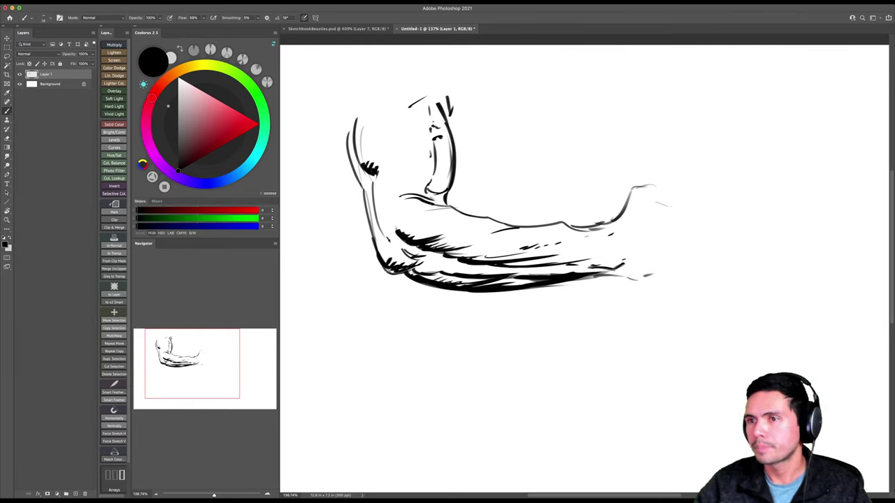
Hatch the forearm near the wrist and outline the back of the hand and the knuckles.
mouse_move(584, 247)
left_mouse_down()
mouse_move(623, 231)
mouse_move(605, 236)
left_mouse_up()
left_click_drag(636, 186, 657, 186)
left_click_drag(668, 185, 694, 209)
mouse_move(707, 213)
left_mouse_down()
mouse_move(704, 252)
mouse_move(713, 214)
mouse_move(672, 269)
left_mouse_up()
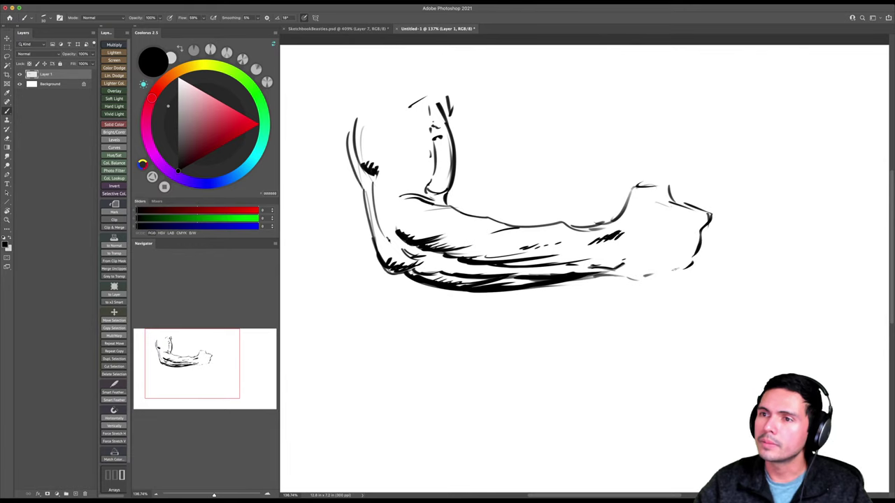
Erase thin gaps in the dark muscle lines of the forearm with a smaller eraser.
key("z")
left_click_drag(488, 265, 498, 281)
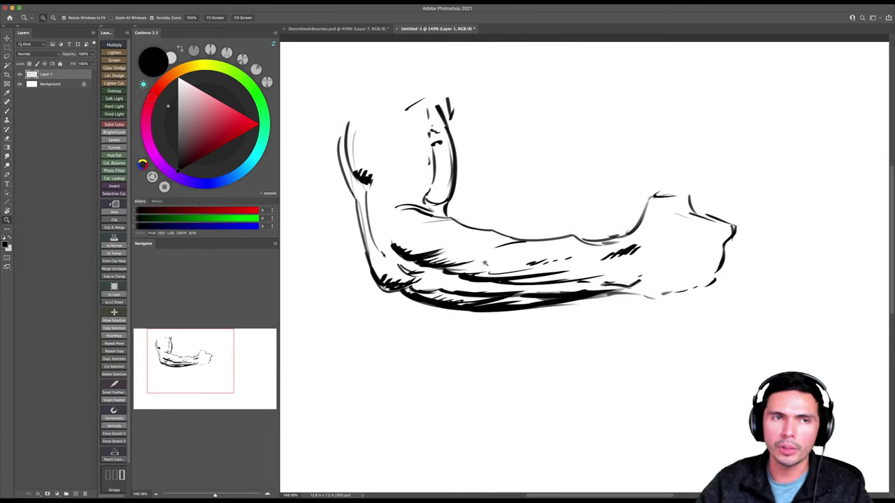
key("b")
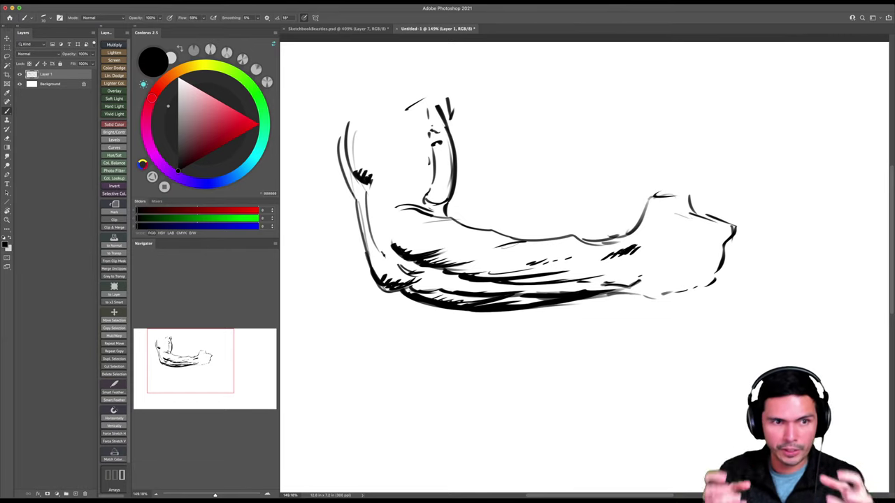
key("e")
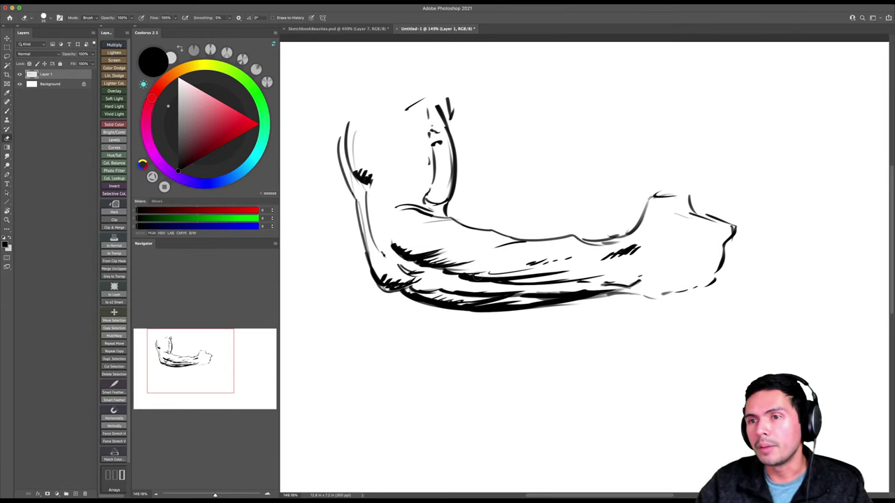
key("bracketleft")
key("bracketleft")
key("bracketleft")
key("bracketleft")
key("bracketleft")
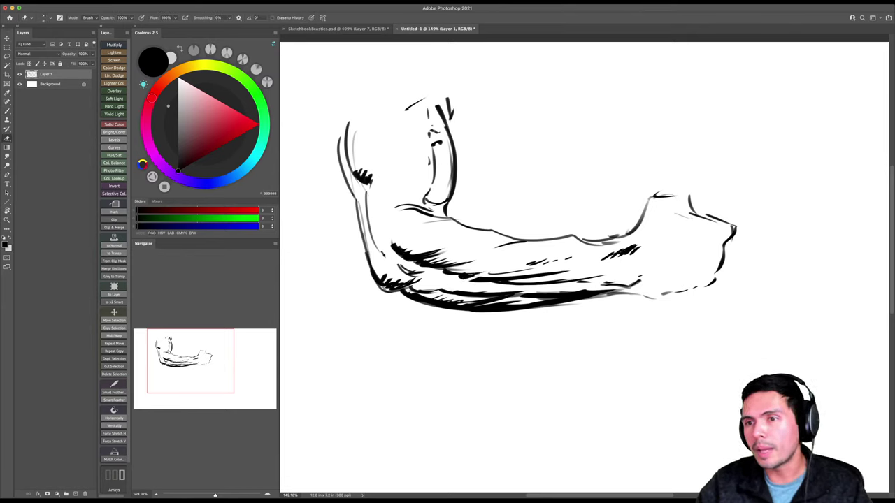
Add short dash marks to the middle of the forearm and ink the lower edge of the wrist and hand.
key("b")
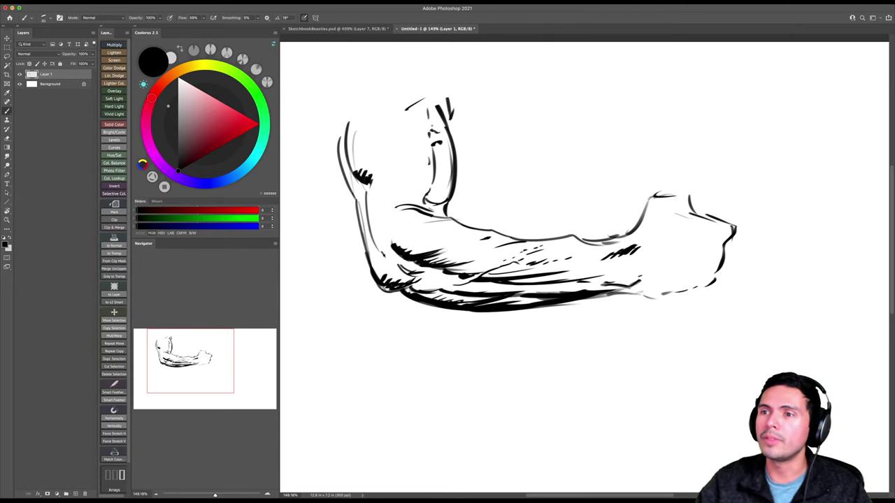
mouse_move(605, 293)
left_mouse_down()
mouse_move(665, 301)
mouse_move(701, 288)
left_mouse_up()
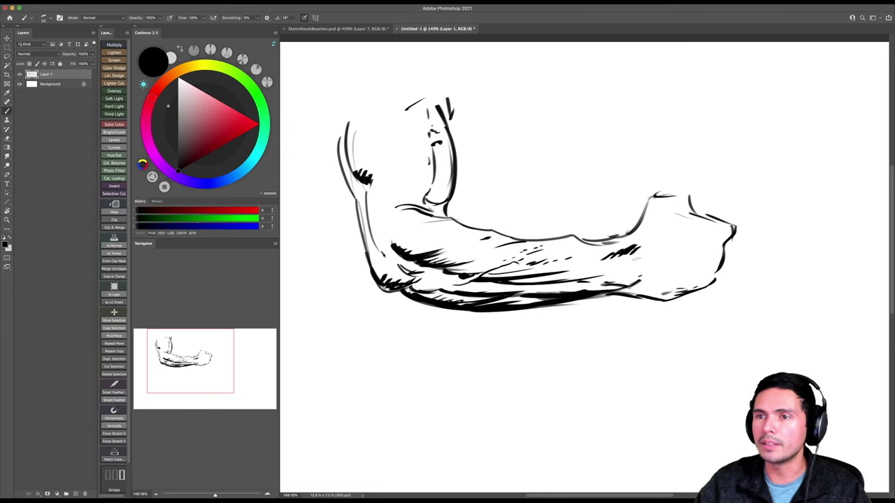
key("z")
left_click_drag(489, 272, 540, 271)
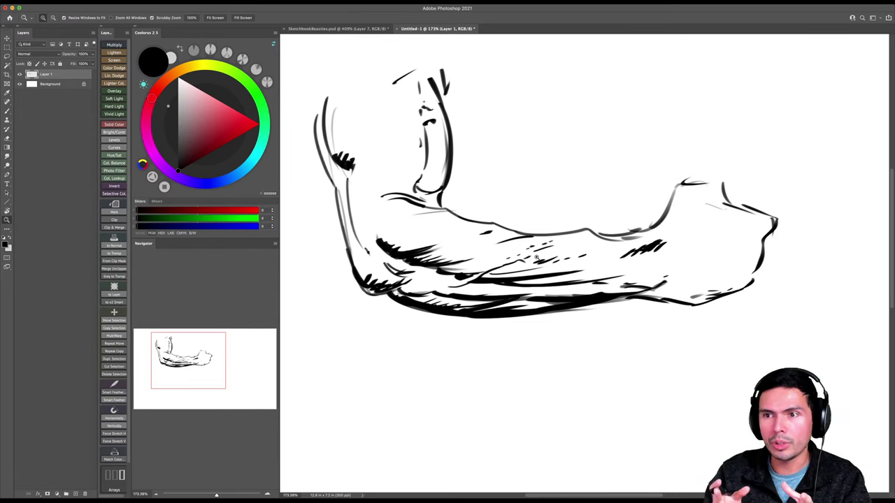
Draw a dark grey arrow pointing down at the top of the forearm.
key("b")
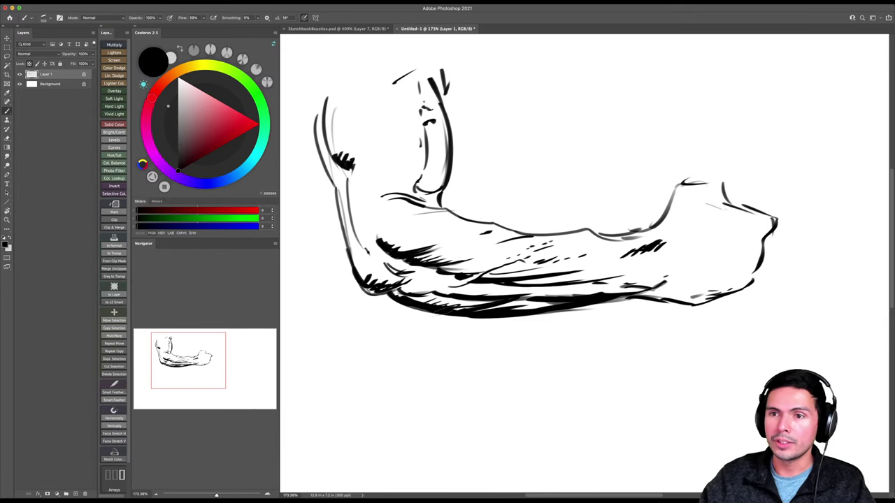
left_click(179, 155)
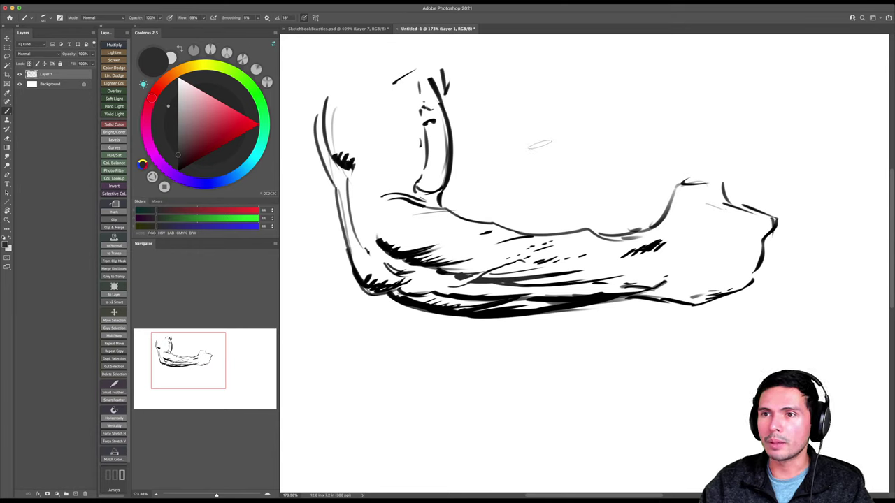
left_click_drag(546, 119, 529, 187)
mouse_move(529, 187)
left_mouse_down()
mouse_move(522, 161)
mouse_move(557, 161)
left_mouse_up()
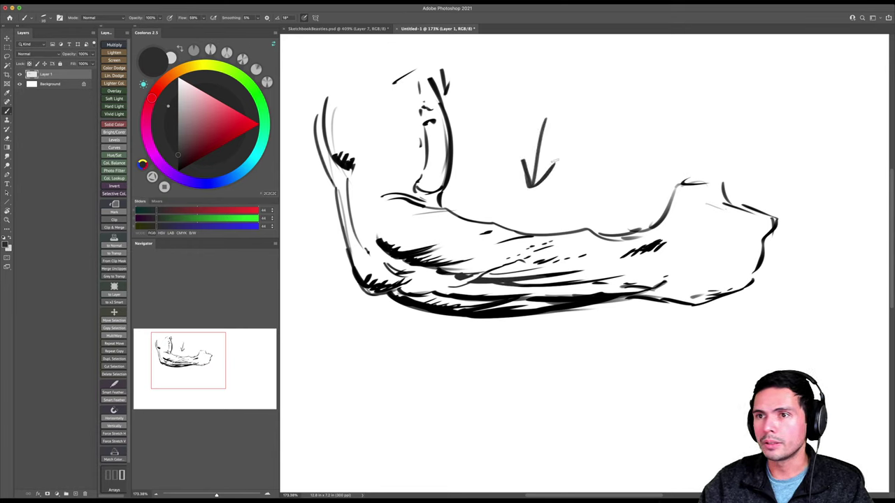
key("bracketright")
key("bracketright")
key("bracketright")
key("bracketright")
key("bracketright")
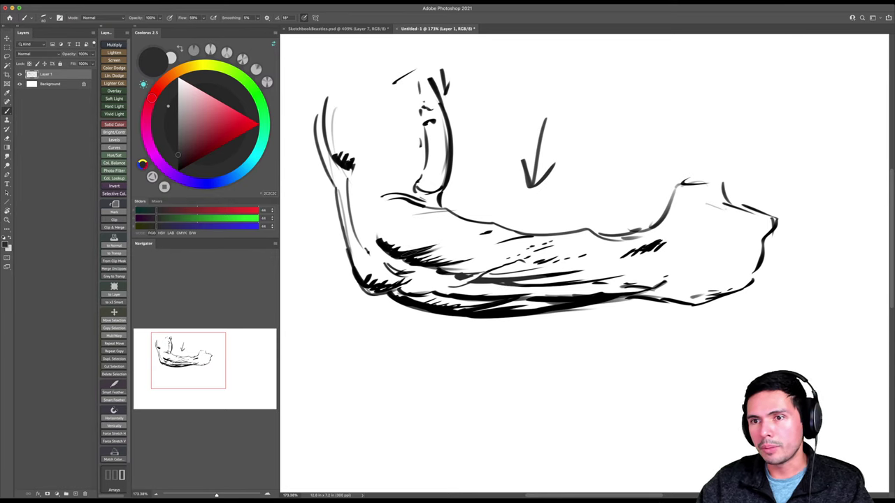
left_click_drag(377, 240, 432, 269)
key("super+z")
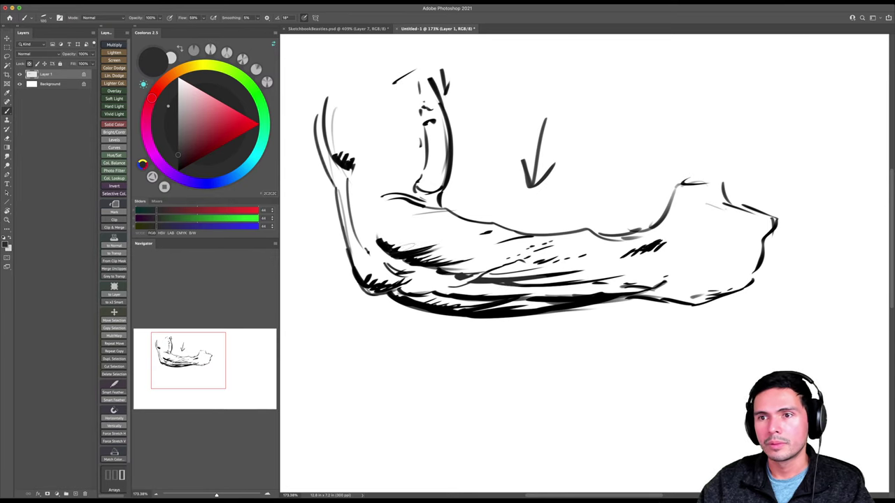
Recolor the inner muscle lines of the forearm dark grey (RGB 75, 75, 75) with the line layer's transparency locked.
left_click(170, 149)
key("bracketright")
mouse_move(403, 253)
left_mouse_down()
mouse_move(453, 259)
mouse_move(460, 270)
mouse_move(553, 264)
mouse_move(599, 283)
mouse_move(629, 276)
left_mouse_up()
key("bracketleft")
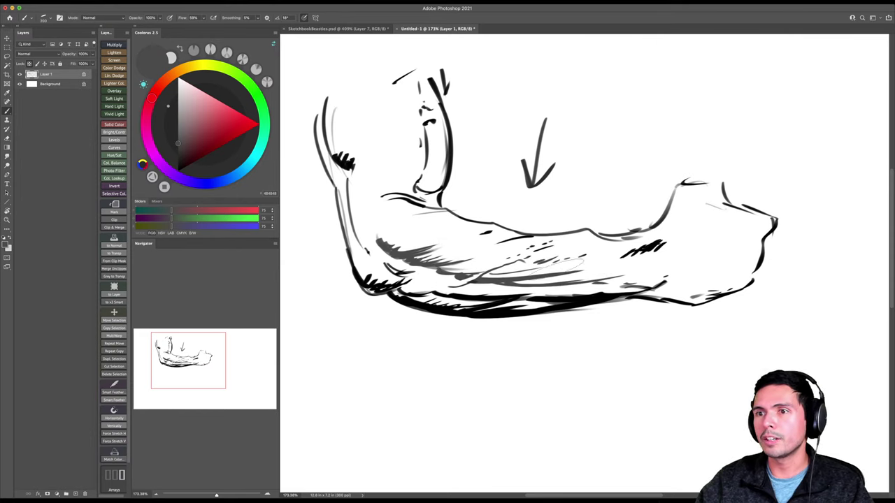
Recolor the forearm's upper contour, the wrist curve and the nearby hatching light grey (RGB 162, 162, 162).
scroll(511, 235, "up", 3)
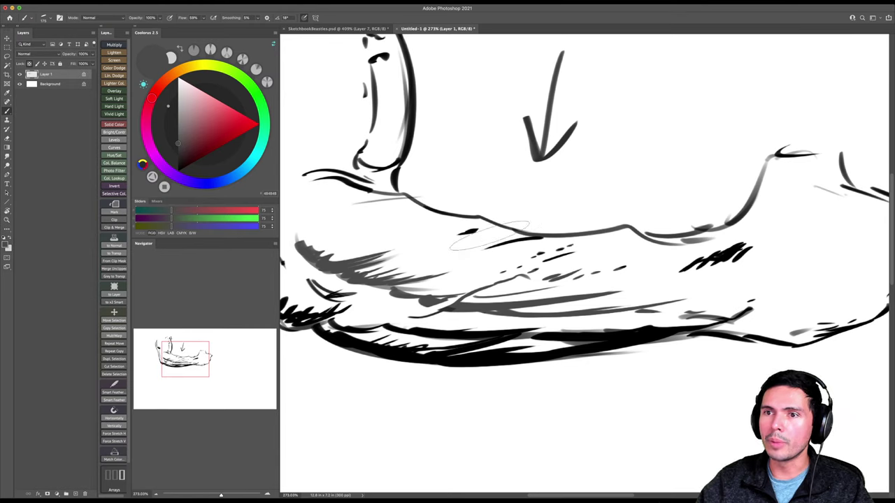
left_click(172, 112)
key("bracketleft")
key("bracketleft")
key("bracketleft")
mouse_move(351, 201)
left_mouse_down()
mouse_move(414, 206)
mouse_move(519, 238)
mouse_move(568, 241)
mouse_move(532, 232)
mouse_move(598, 228)
mouse_move(613, 217)
mouse_move(710, 234)
mouse_move(718, 260)
mouse_move(736, 259)
mouse_move(736, 194)
mouse_move(774, 153)
left_mouse_up()
key("z")
mouse_move(731, 228)
left_mouse_down()
mouse_move(655, 250)
mouse_move(718, 230)
mouse_move(693, 226)
left_mouse_up()
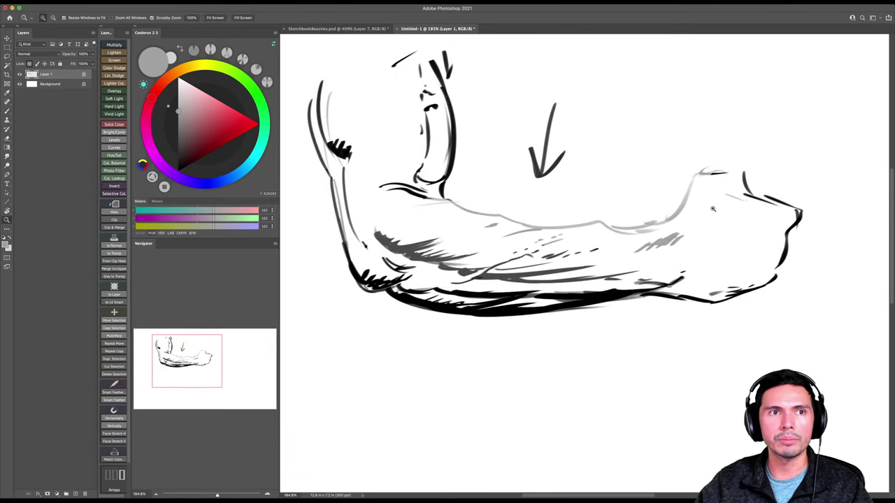
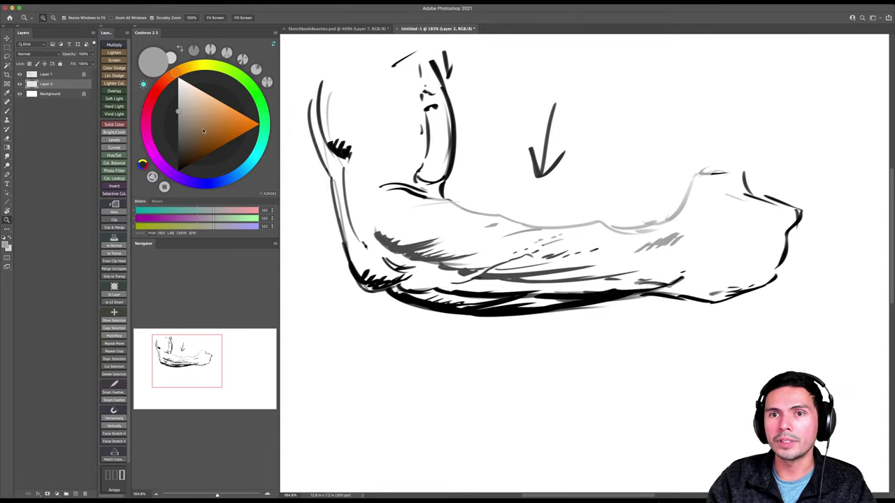
Block in the elbow and upper arm with medium brown (RGB 133, 113, 93) on the layer beneath the lines.
left_click(190, 130)
key("b")
key("bracketright")
key("bracketright")
mouse_move(400, 251)
left_mouse_down()
mouse_move(373, 231)
mouse_move(374, 187)
left_mouse_up()
key("bracketleft")
mouse_move(353, 142)
left_mouse_down()
mouse_move(358, 259)
mouse_move(406, 274)
left_mouse_up()
mouse_move(400, 164)
left_mouse_down()
mouse_move(417, 203)
mouse_move(420, 172)
mouse_move(395, 141)
mouse_move(441, 170)
left_mouse_up()
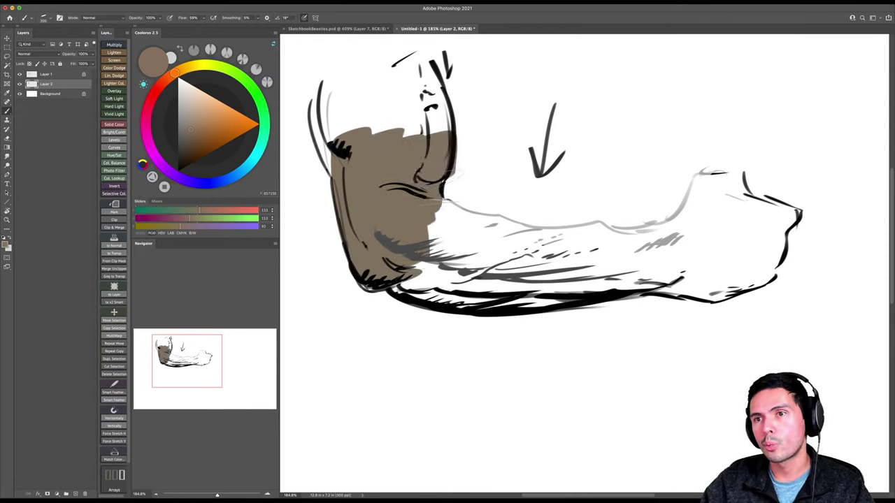
Paint the upper arm, elbow and start of the forearm with lighter tan (RGB 184, 159, 135), cleaning up the upper edge.
left_click(194, 111)
mouse_move(350, 140)
left_mouse_down()
mouse_move(416, 185)
mouse_move(423, 237)
mouse_move(343, 210)
mouse_move(454, 234)
mouse_move(438, 165)
mouse_move(384, 122)
mouse_move(314, 160)
left_mouse_up()
key("bracketright")
key("bracketleft")
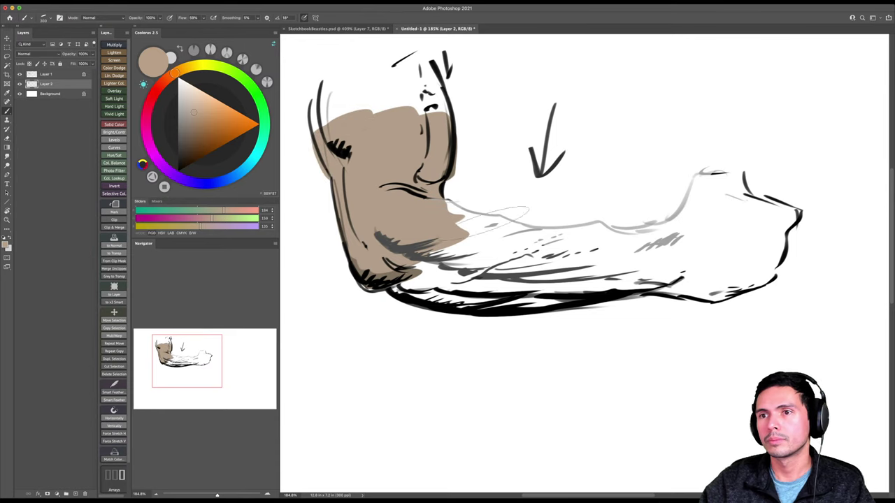
left_click_drag(454, 206, 504, 230)
key("e")
mouse_move(455, 203)
left_mouse_down()
mouse_move(510, 220)
mouse_move(483, 222)
mouse_move(542, 234)
mouse_move(497, 245)
mouse_move(622, 234)
left_mouse_up()
key("b")
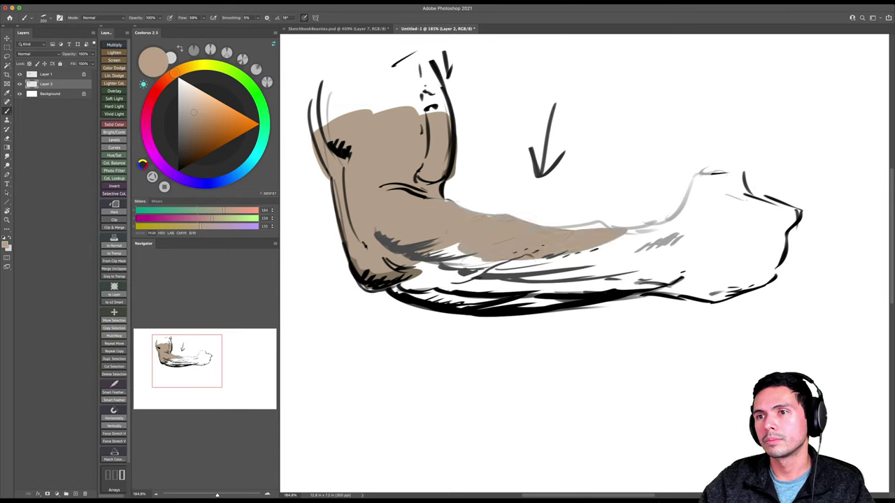
Extend the tan fill along the top of the forearm to the wrist and hand, and around the elbow muscle.
left_click_drag(563, 229, 625, 222)
left_click_drag(587, 245, 685, 231)
left_click_drag(632, 238, 713, 220)
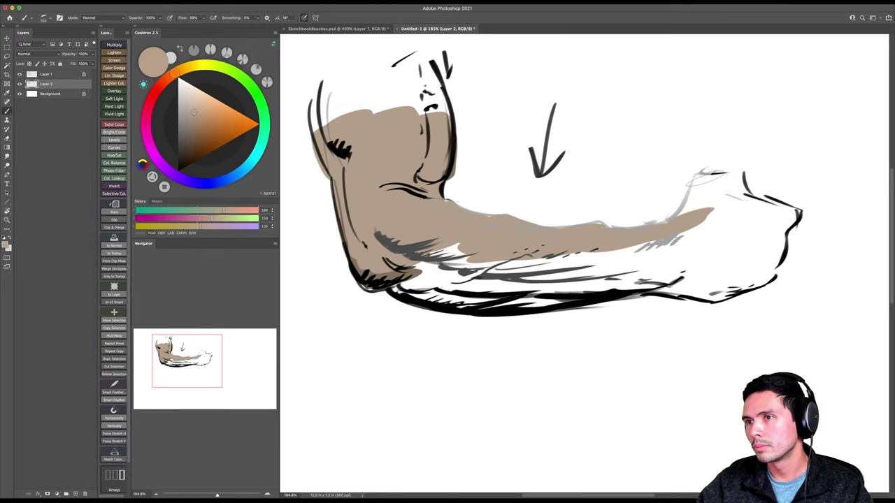
mouse_move(709, 209)
left_mouse_down()
mouse_move(715, 183)
mouse_move(699, 185)
mouse_move(722, 180)
mouse_move(704, 237)
mouse_move(749, 234)
mouse_move(728, 217)
mouse_move(786, 210)
left_mouse_up()
left_click_drag(388, 252, 520, 276)
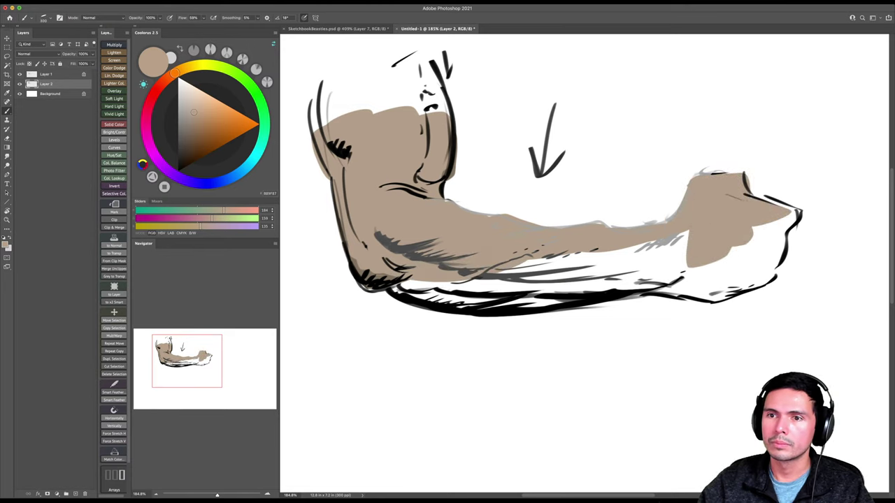
Fill the lower half of the forearm and the base of the hand with tan, adjusting the brush size.
key("]")
key("]")
mouse_move(409, 285)
left_mouse_down()
mouse_move(517, 289)
mouse_move(631, 263)
left_mouse_up()
key("[")
key("[")
mouse_move(493, 297)
left_mouse_down()
mouse_move(668, 278)
mouse_move(531, 262)
mouse_move(676, 243)
mouse_move(731, 259)
mouse_move(663, 286)
mouse_move(730, 276)
left_mouse_up()
key("]")
key("]")
mouse_move(674, 294)
left_mouse_down()
mouse_move(727, 280)
mouse_move(758, 237)
left_mouse_up()
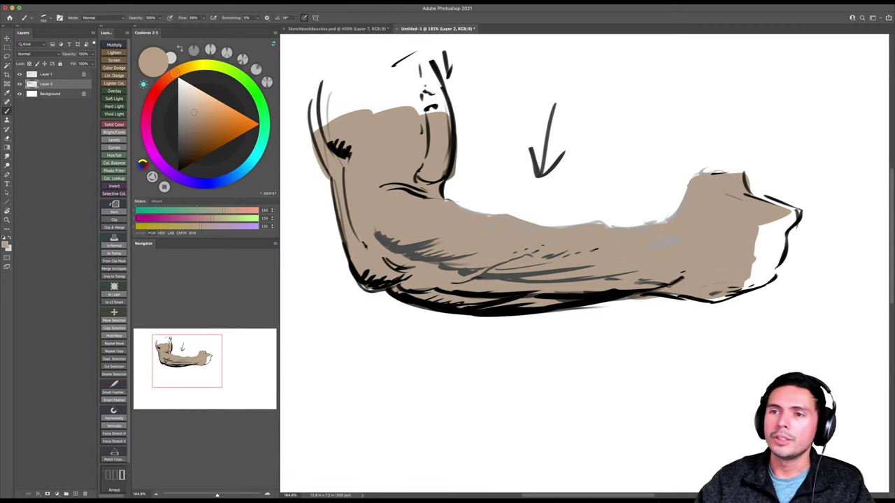
Recolor the arm's line work on Layer 1 with a darker brown from the same orange hue.
left_click(66, 76)
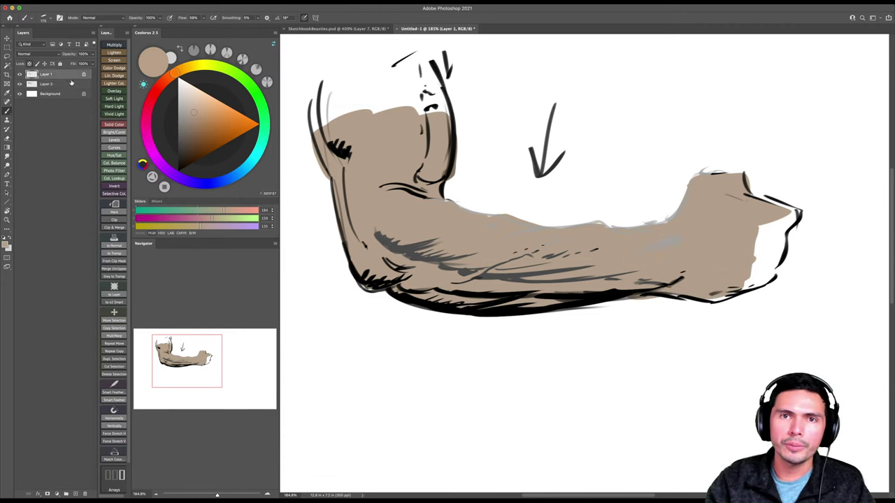
left_click_drag(194, 133, 190, 138)
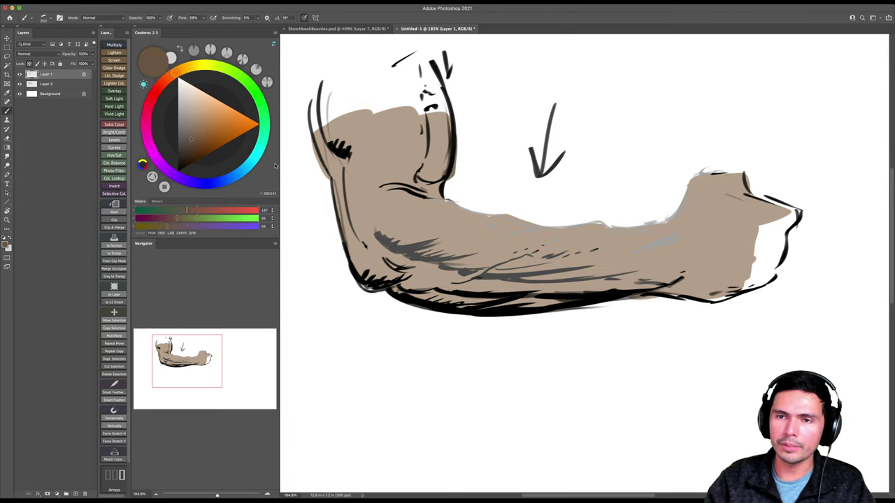
left_click_drag(325, 221, 483, 308)
mouse_move(441, 262)
left_mouse_down()
mouse_move(500, 287)
mouse_move(708, 310)
left_mouse_up()
key("bracketright")
key("bracketright")
mouse_move(688, 216)
left_mouse_down()
mouse_move(584, 294)
mouse_move(428, 247)
mouse_move(384, 182)
mouse_move(391, 91)
left_mouse_up()
left_click_drag(559, 251, 769, 245)
Recolor the elbow hatching, the main muscle shadow and the forearm's lower edge with very dark brown using a smaller brush.
left_click(191, 148)
key("bracketleft")
key("bracketleft")
key("bracketleft")
key("bracketleft")
key("bracketleft")
key("bracketleft")
mouse_move(353, 276)
left_mouse_down()
mouse_move(369, 290)
mouse_move(391, 283)
left_mouse_up()
left_click_drag(377, 238, 468, 268)
mouse_move(381, 297)
left_mouse_down()
mouse_move(559, 314)
mouse_move(664, 294)
left_mouse_up()
mouse_move(587, 308)
left_mouse_down()
mouse_move(675, 287)
mouse_move(706, 297)
left_mouse_up()
Recolor the inner forearm muscle lines and the wrist hatching with medium brown (RGB 123, 98, 75).
left_click(193, 135)
key("bracketright")
left_click_drag(409, 246, 591, 279)
left_click_drag(650, 247, 673, 238)
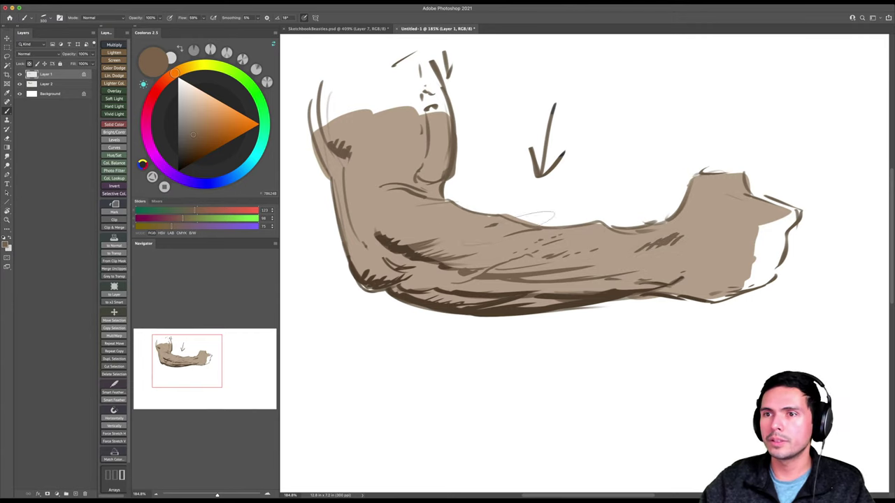
Recolor the upper forearm's contour and small dashes with a brown slightly darker than the tan fill (RGB 162, 136, 112).
scroll(556, 218, "up", 5)
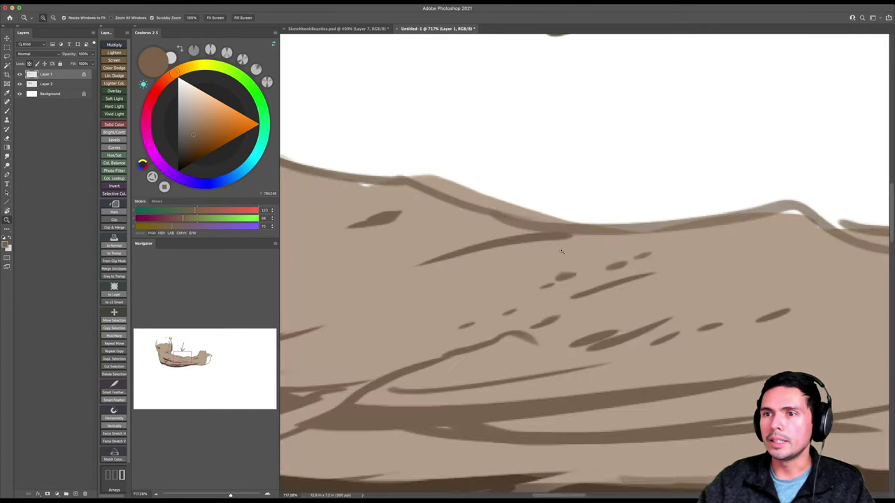
left_click(497, 263, "alt")
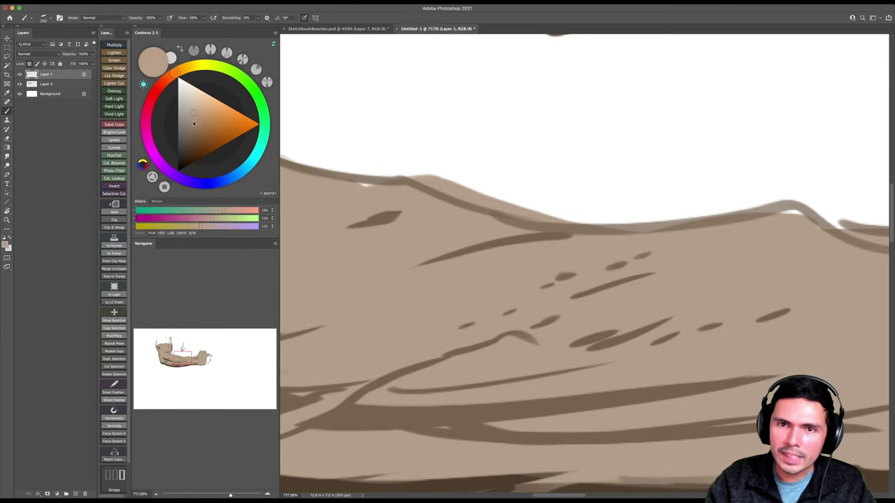
left_click(193, 122)
scroll(461, 203, "down", 4)
mouse_move(505, 244)
left_mouse_down()
mouse_move(575, 214)
mouse_move(643, 227)
mouse_move(728, 255)
left_mouse_up()
key("]")
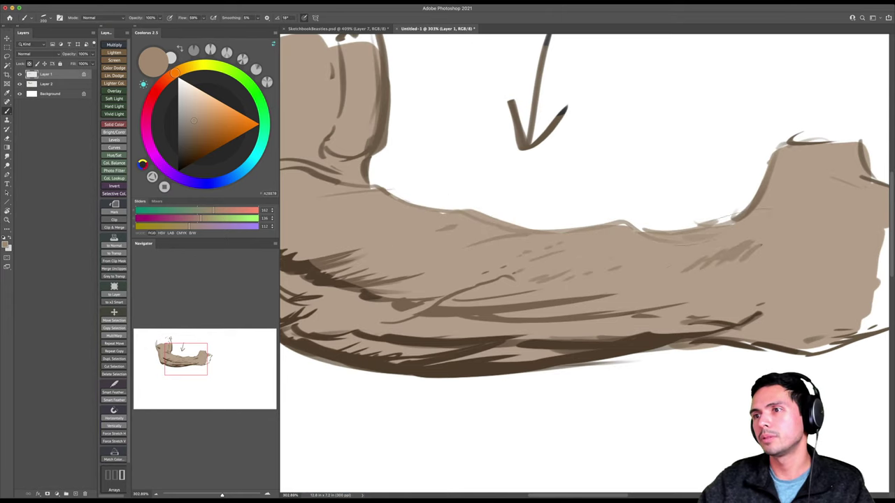
key("z")
left_click_drag(642, 253, 328, 267)
key("r")
left_click_drag(557, 174, 558, 212)
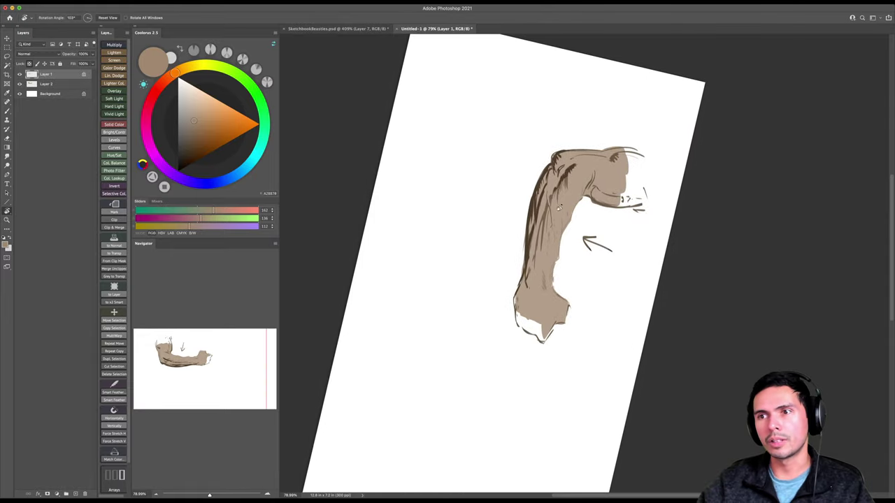
key("Escape")
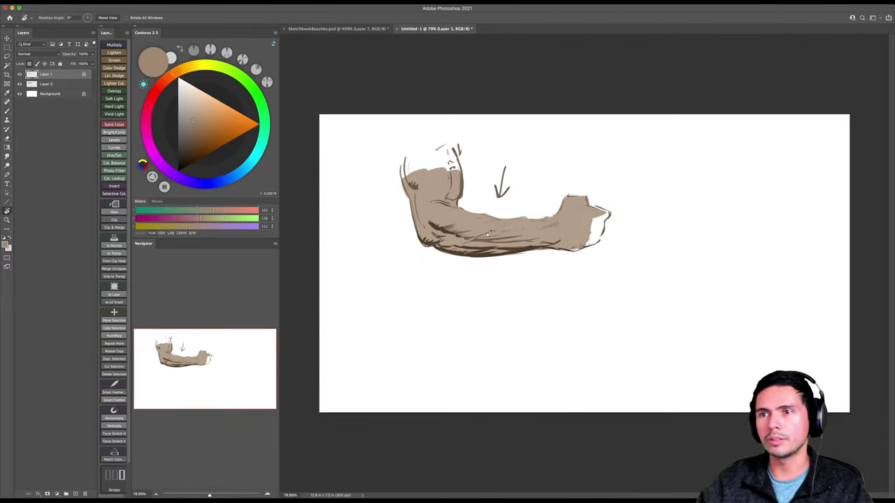
Merge the line and color layers into one and rotate the canvas view so the forearm stands upright.
left_click(60, 85)
key("ctrl+e")
left_click_drag(579, 158, 677, 241)
left_click_drag(671, 220, 621, 291)
key("z")
left_click_drag(615, 219, 637, 217)
key("r")
left_click_drag(651, 185, 661, 197)
Apply the Dust & Scratches filter to the merged arm with an increased radius and a threshold of 3 levels.
key("b")
left_click(162, 3)
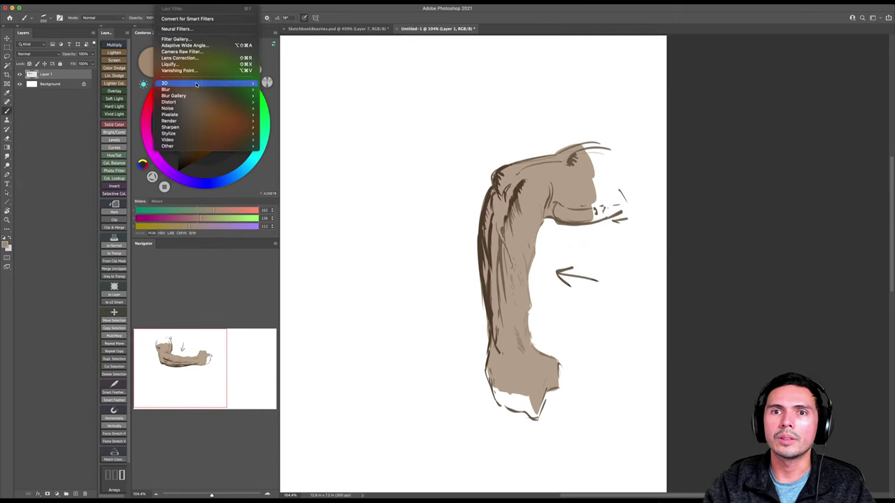
mouse_move(210, 109)
left_click(294, 123)
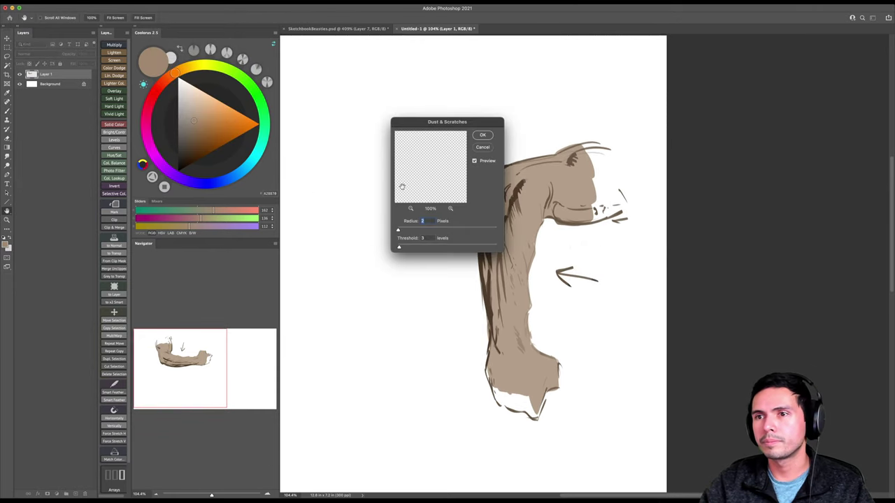
left_click_drag(432, 121, 361, 101)
left_click_drag(340, 209, 328, 212)
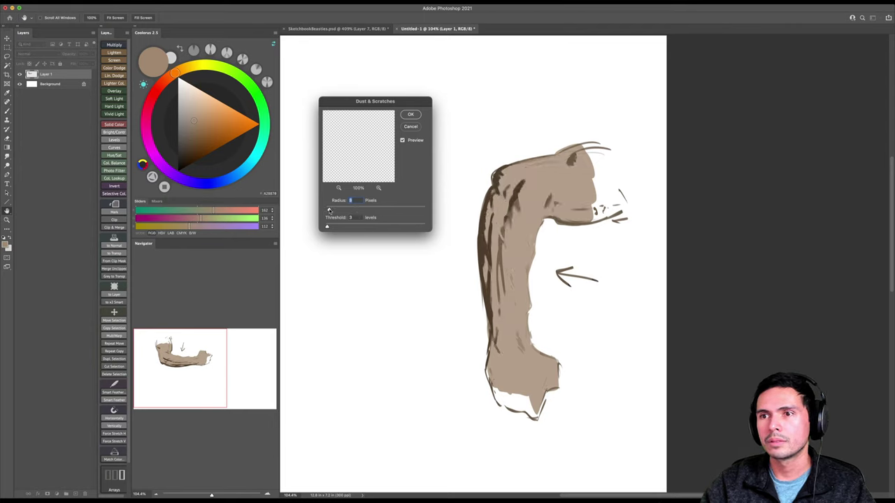
left_click(415, 113)
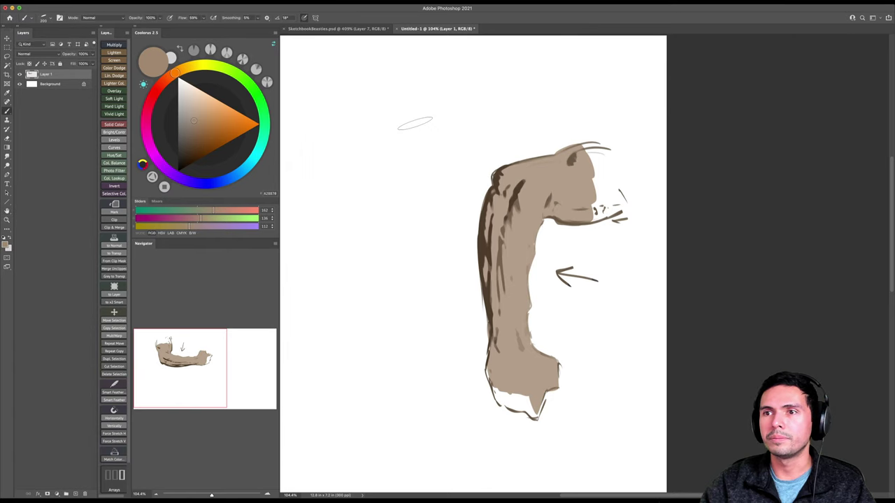
Shade the forearm muscles with sampled medium brown using a round brush at 50% opacity.
mouse_move(525, 253)
left_mouse_down()
mouse_move(428, 242)
mouse_move(487, 258)
left_mouse_up()
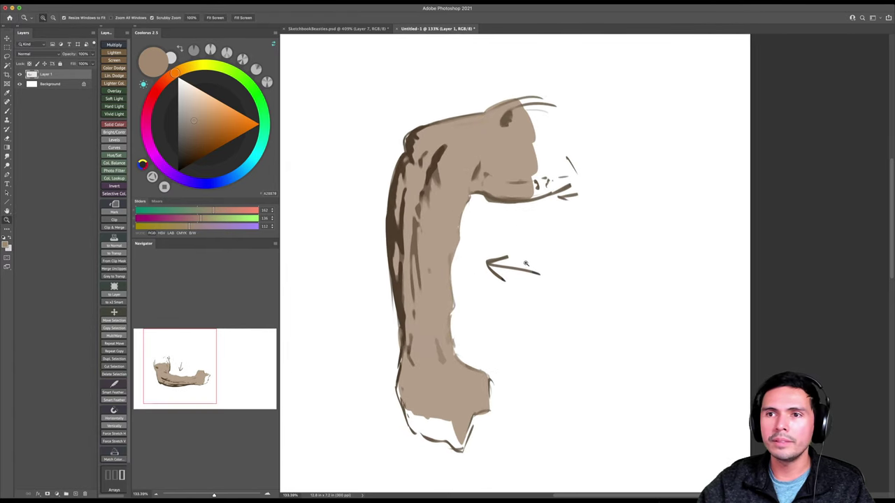
key("b")
right_click(509, 231)
double_click(568, 403)
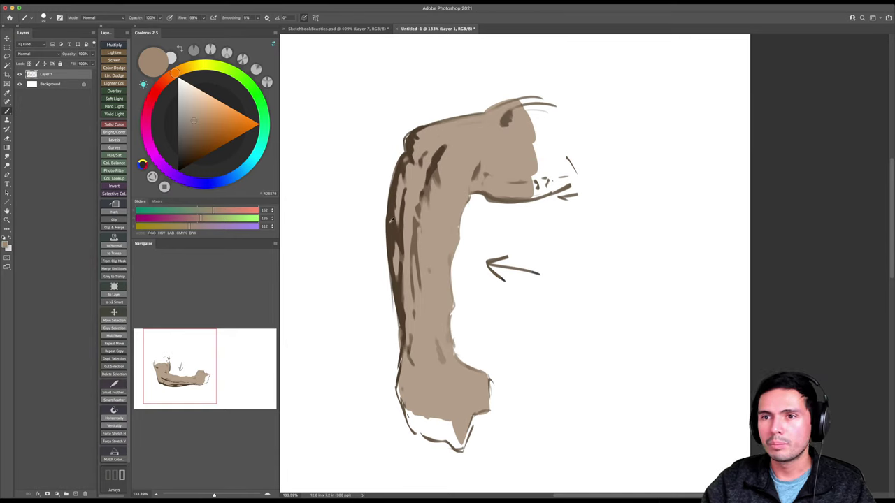
left_click(428, 233, "alt")
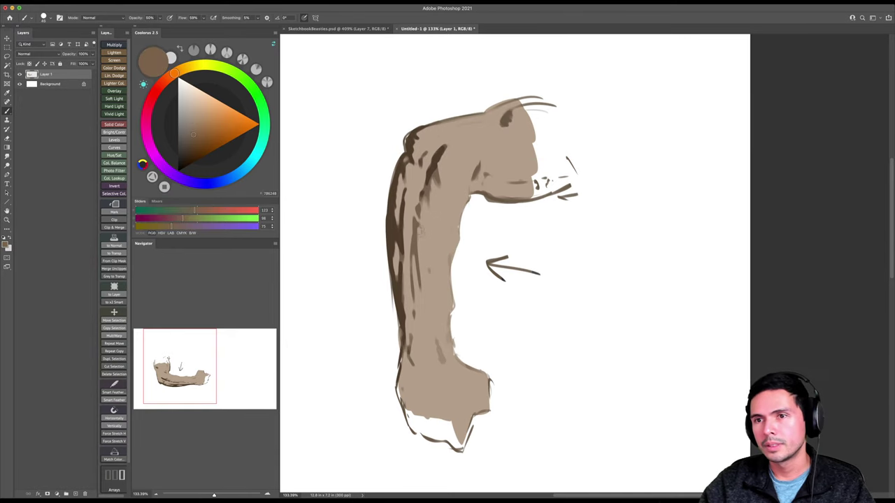
key("bracketright")
key("bracketright")
left_click_drag(419, 230, 420, 276)
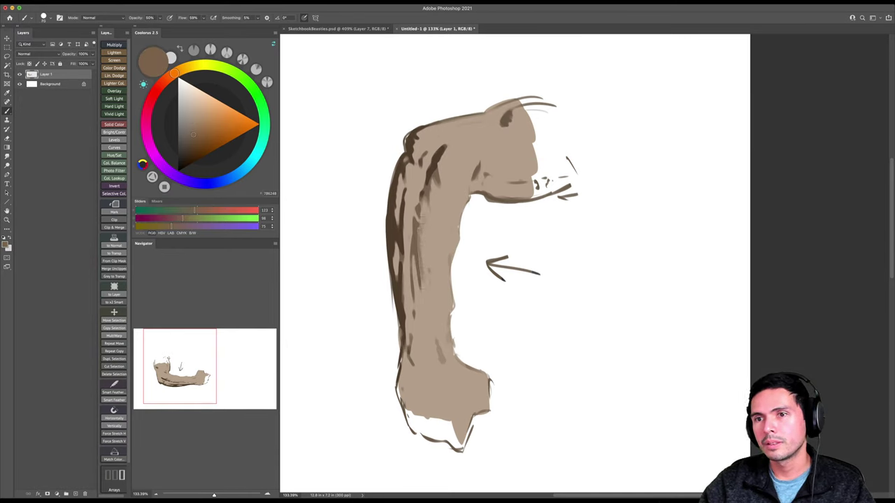
left_click_drag(445, 152, 439, 174)
Blend sampled dark brown at 30% opacity into the outer edge of the forearm and the contour around the elbow.
key("3")
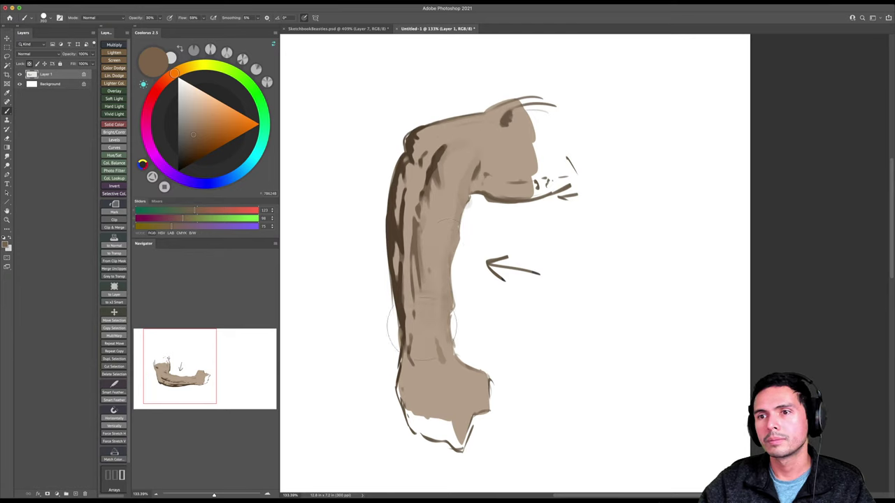
left_click(402, 233, "alt")
key("[")
key("[")
key("[")
key("[")
mouse_move(410, 185)
left_mouse_down()
mouse_move(405, 254)
mouse_move(406, 231)
mouse_move(405, 239)
left_mouse_up()
key("[")
key("[")
key("[")
key("[")
key("[")
mouse_move(399, 177)
left_mouse_down()
mouse_move(397, 212)
mouse_move(402, 186)
left_mouse_up()
mouse_move(409, 166)
left_mouse_down()
mouse_move(405, 184)
mouse_move(424, 130)
mouse_move(451, 116)
left_mouse_up()
Deepen the muscle shadow below the elbow and the long forearm creases with dark brown and a larger brush.
key("]")
key("]")
key("]")
mouse_move(420, 145)
left_mouse_down()
mouse_move(415, 162)
mouse_move(426, 160)
mouse_move(424, 167)
mouse_move(444, 157)
mouse_move(434, 193)
left_mouse_up()
key("]")
key("]")
left_click_drag(433, 179, 426, 197)
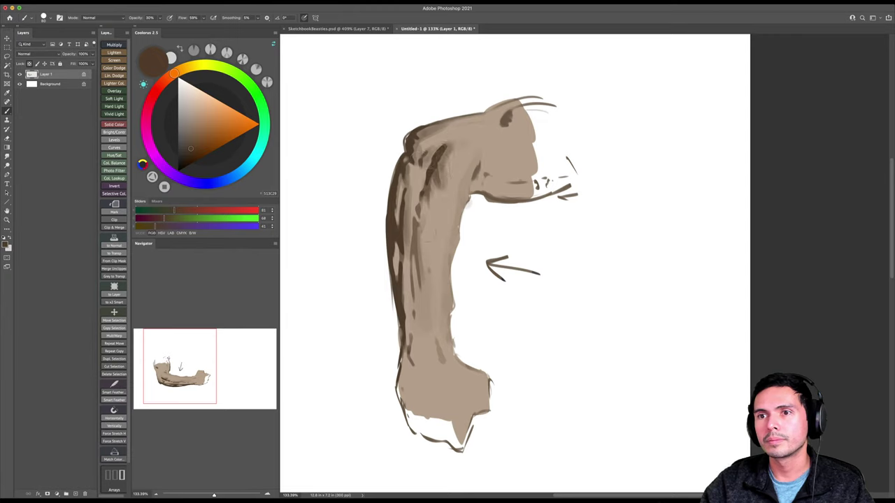
mouse_move(420, 234)
left_mouse_down()
mouse_move(424, 288)
mouse_move(404, 323)
mouse_move(408, 342)
left_mouse_up()
Glaze sampled brown across the middle of the forearm with a large brush at 10% opacity.
left_click(433, 329, "alt")
key("]")
key("]")
key("]")
key("]")
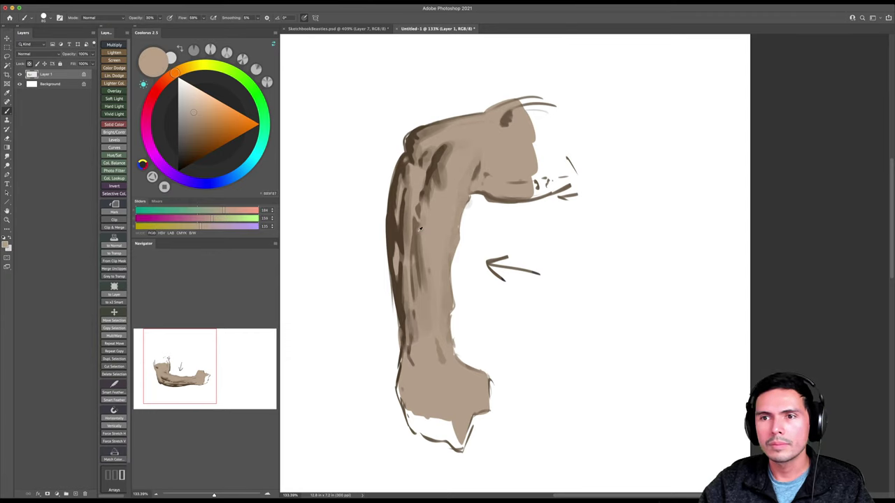
left_click(434, 237, "alt")
key("1")
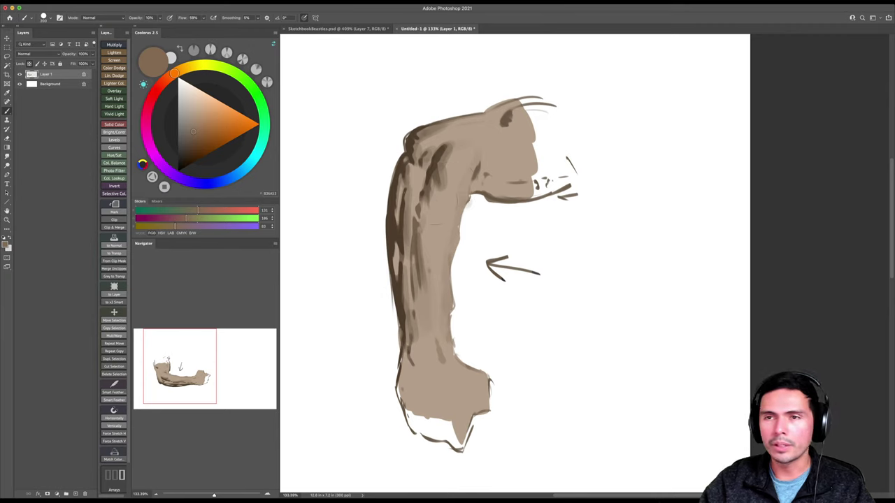
Smudge the muscle shadow below the elbow and the dark outer edge of the forearm into softer transitions.
left_click(403, 218, "alt")
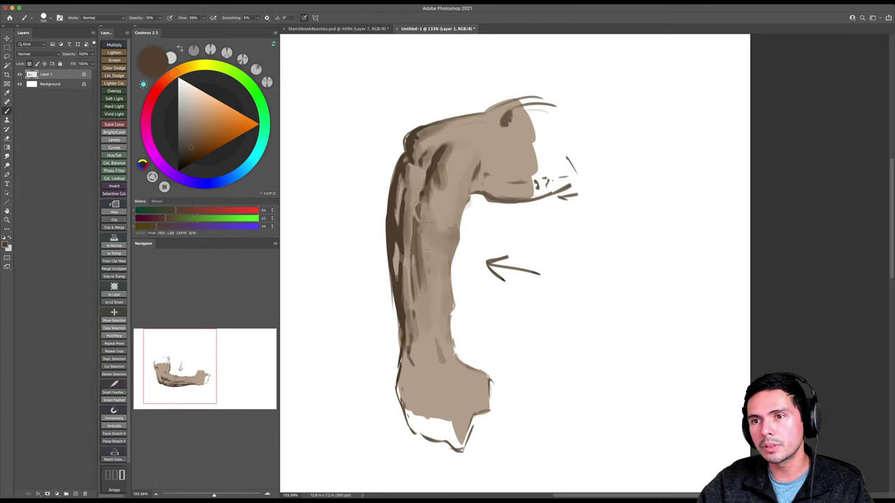
key("r")
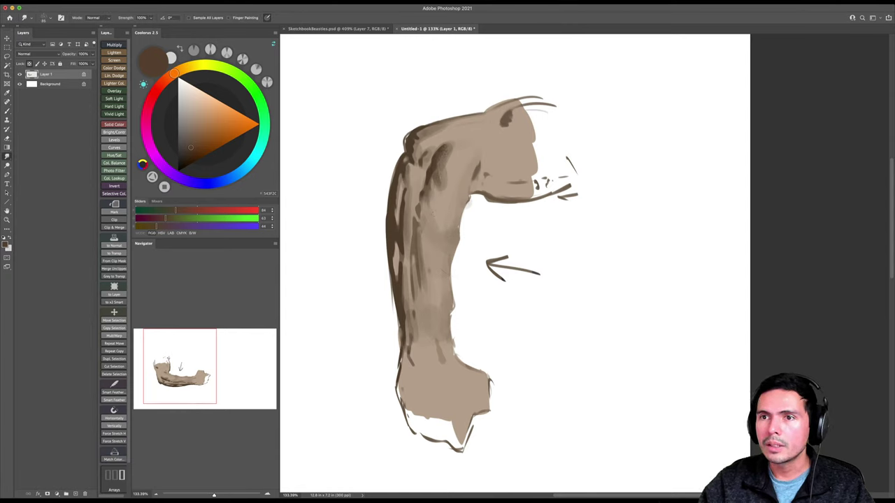
key("b")
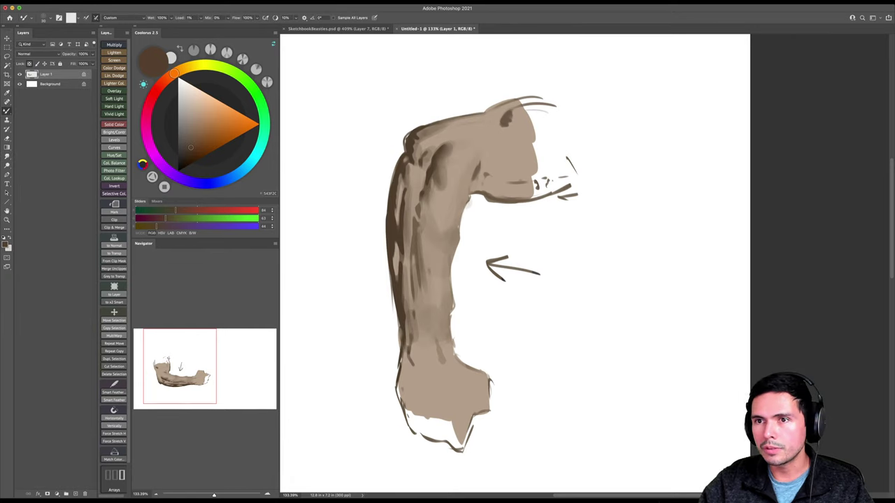
key("r")
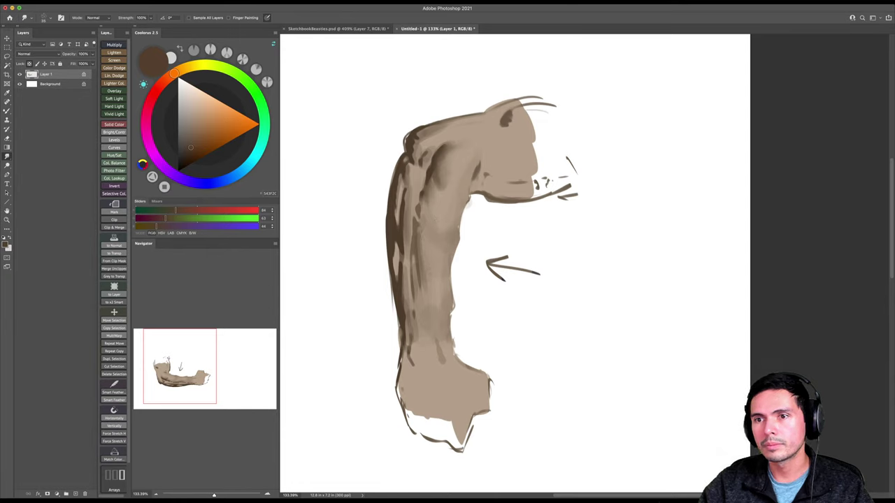
left_click_drag(402, 198, 406, 252)
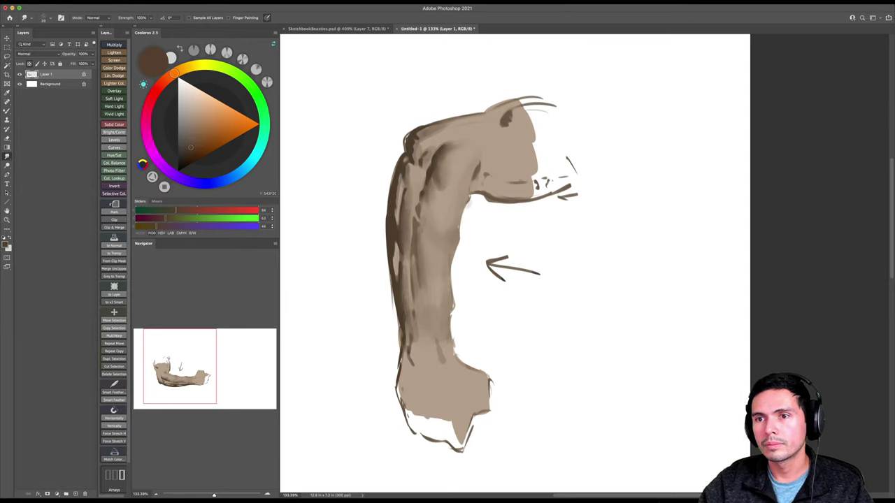
left_click_drag(394, 258, 395, 277)
left_click_drag(396, 199, 395, 223)
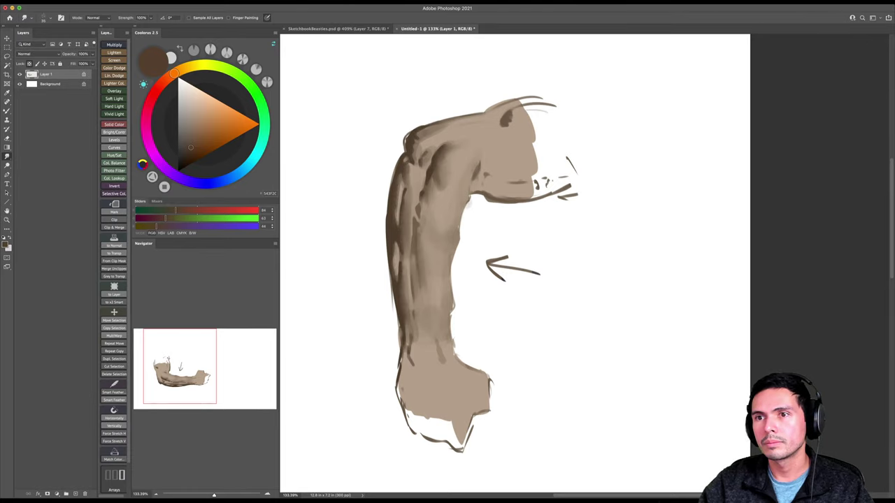
left_click_drag(448, 201, 466, 184)
key("Escape")
Soften the lower forearm crease with sampled light brown, using a smaller soft round brush at 80% opacity.
left_click_drag(489, 233, 426, 145)
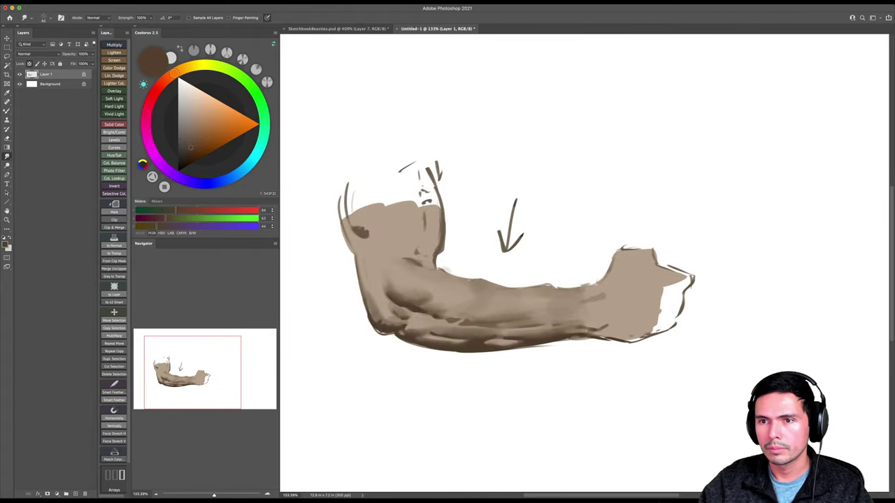
left_click_drag(448, 270, 445, 257)
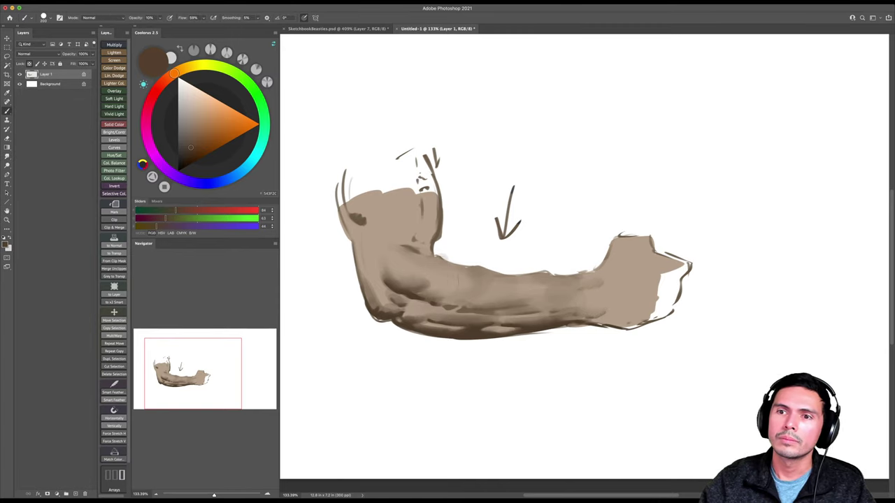
key("b")
left_click(458, 273, "alt")
right_click(459, 270)
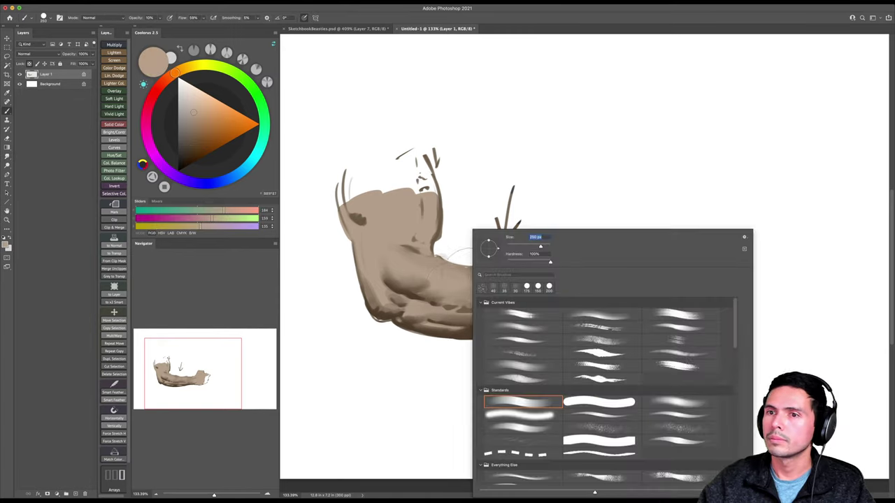
left_click(679, 398)
left_click(680, 399)
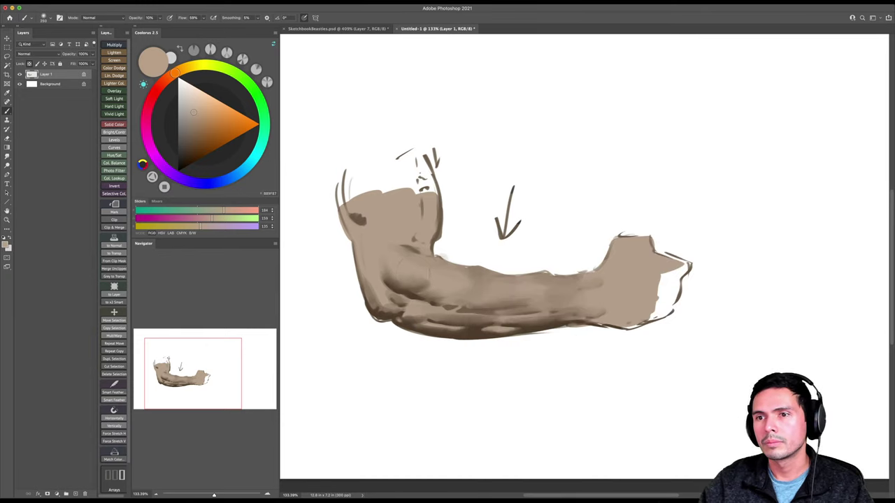
key("8")
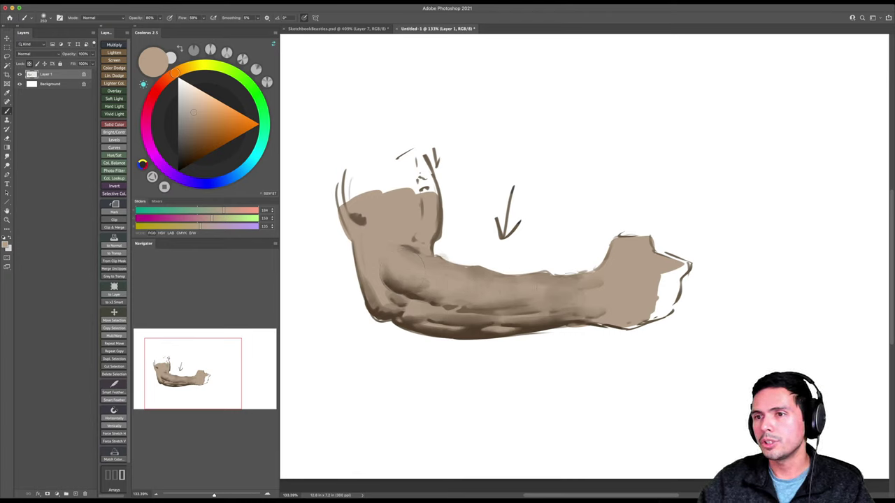
key("bracketleft")
key("bracketleft")
key("bracketleft")
left_click_drag(458, 310, 527, 315)
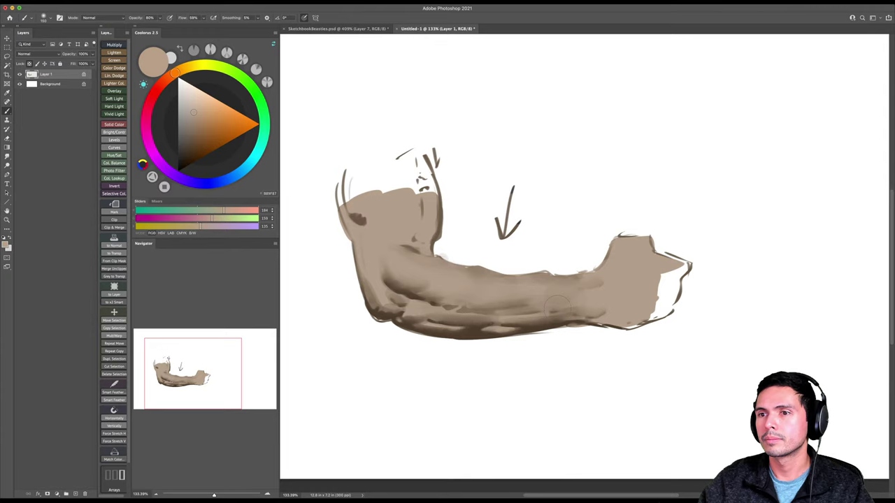
Add a Color Dodge layer above the arm, sample its dark brown and flatten the brush tip at a 17° angle.
left_click(118, 69)
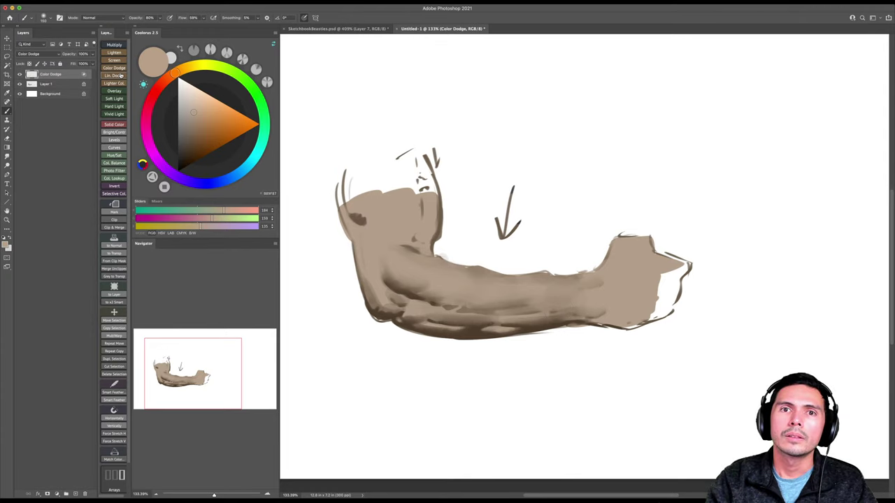
left_click(419, 323, "alt")
key("bracketleft")
right_click(421, 280)
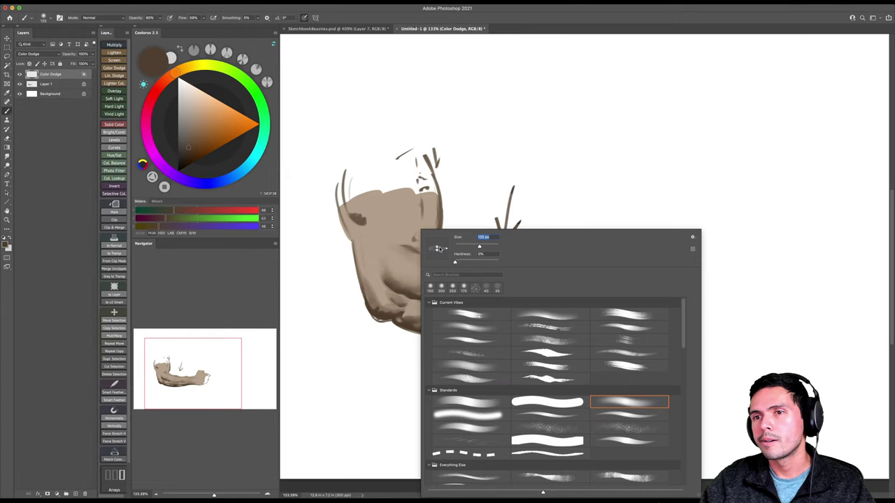
key("Return")
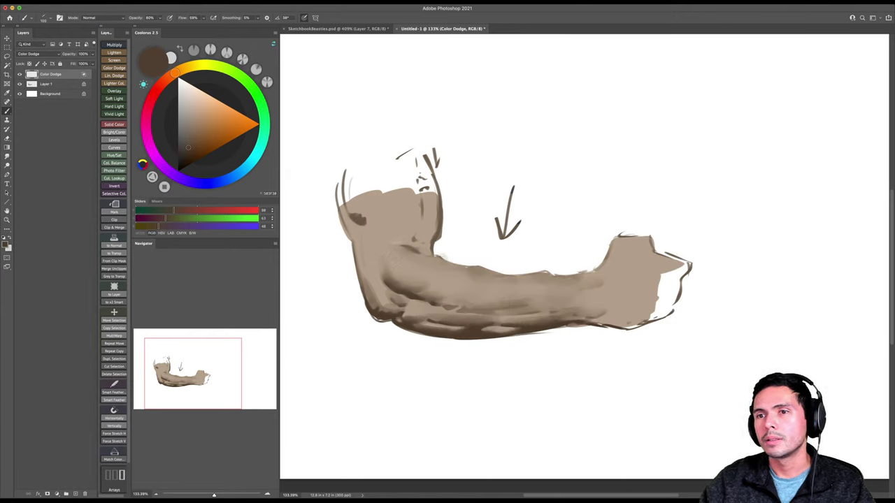
right_click(438, 265)
left_click(462, 247)
key("Return")
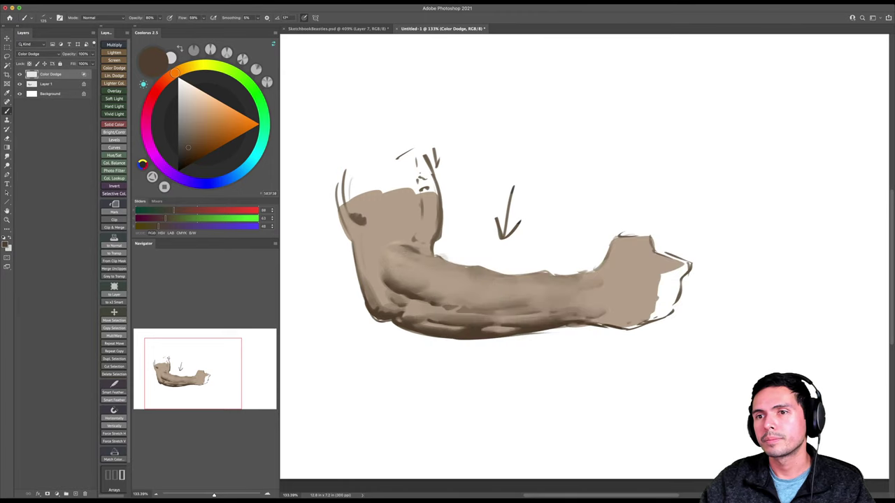
Paint thin Color Dodge highlights along the upper forearm muscles and creases, redoing the first stroke and varying the brush size.
mouse_move(466, 301)
left_mouse_down()
mouse_move(534, 299)
mouse_move(571, 285)
mouse_move(533, 293)
left_mouse_up()
key("super+z")
key("bracketleft")
key("bracketleft")
key("bracketright")
key("bracketright")
key("bracketright")
key("bracketright")
key("bracketright")
key("r")
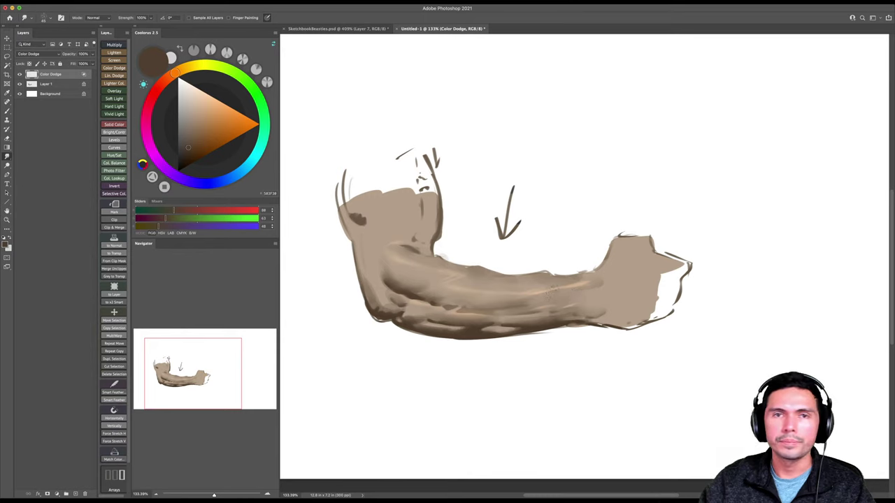
Add a Soft Light layer and merge the Color Dodge highlights into Layer 1.
key("z")
left_click_drag(596, 289, 578, 290)
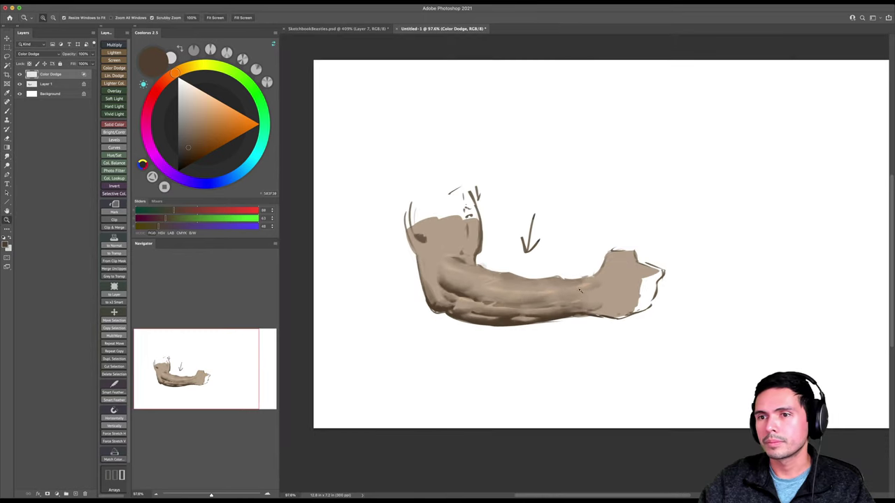
left_click(114, 98)
key("b")
left_click(58, 87)
key("Delete")
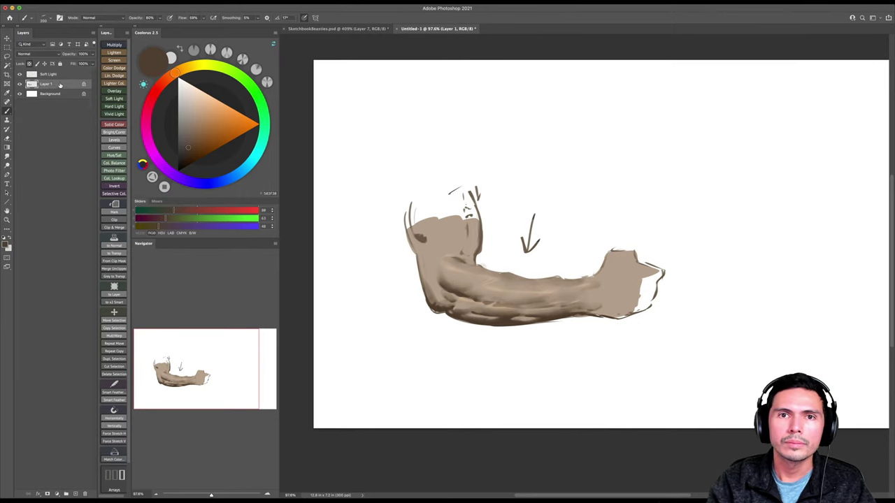
Clip the Soft Light layer to Layer 1 and choose a medium brown with a much larger soft brush.
left_click(61, 76)
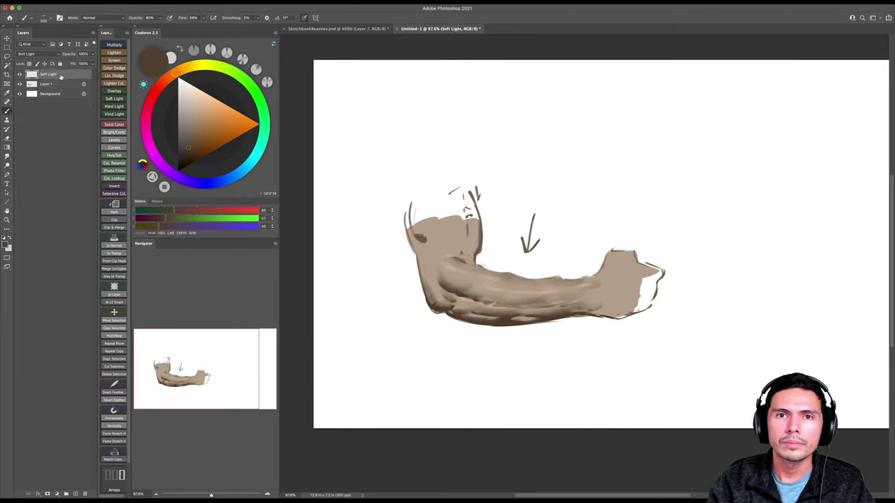
left_click(193, 136)
right_click(514, 267)
double_click(707, 401)
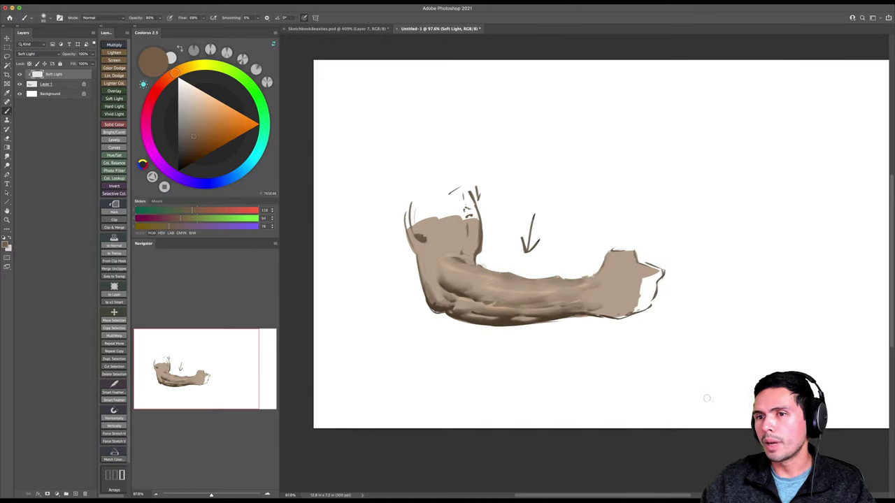
key("]")
key("]")
key("]")
key("]")
key("]")
key("]")
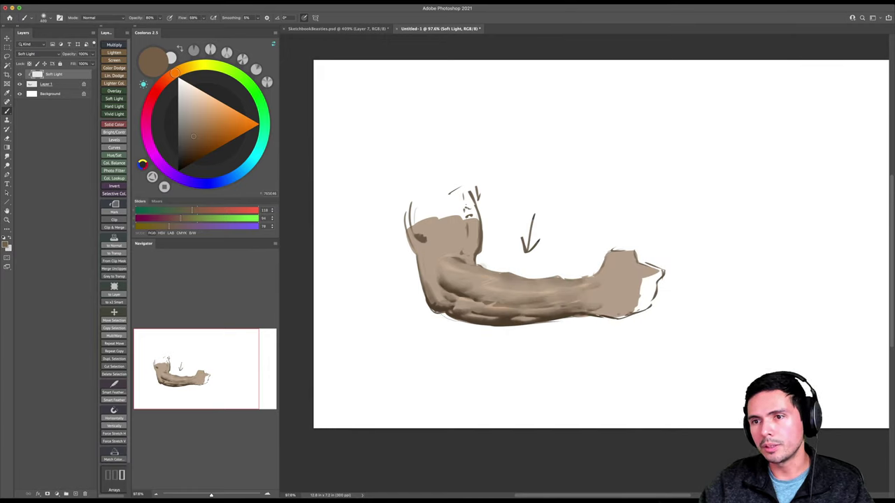
Shift the color to a reddish brown and glaze it over the arm on the Soft Light layer with a larger brush.
left_click_drag(174, 75, 165, 80)
left_click(193, 139)
key("]")
key("]")
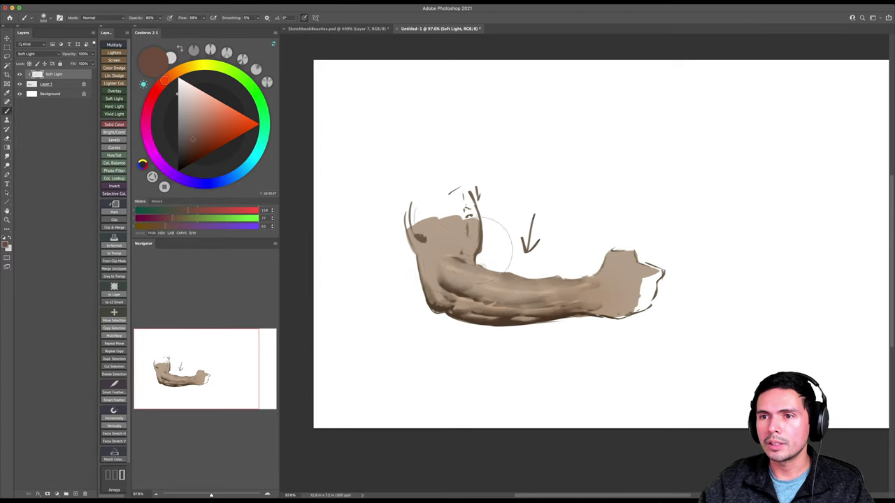
key("z")
left_click_drag(597, 312, 635, 313)
left_click_drag(586, 295, 624, 302)
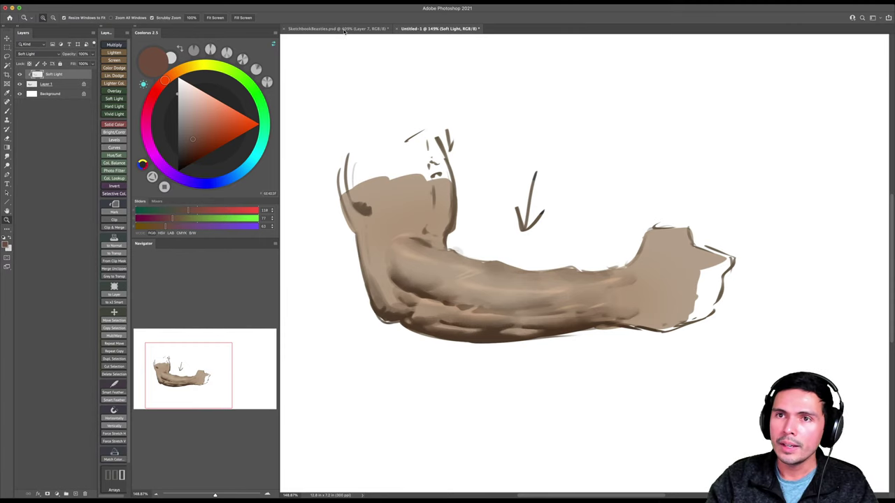
Switch to SketchbookBeasties.psd and touch up the red face's forehead with sampled bright red and a small brush.
left_click(343, 29)
key("b")
right_click(564, 230)
double_click(612, 398)
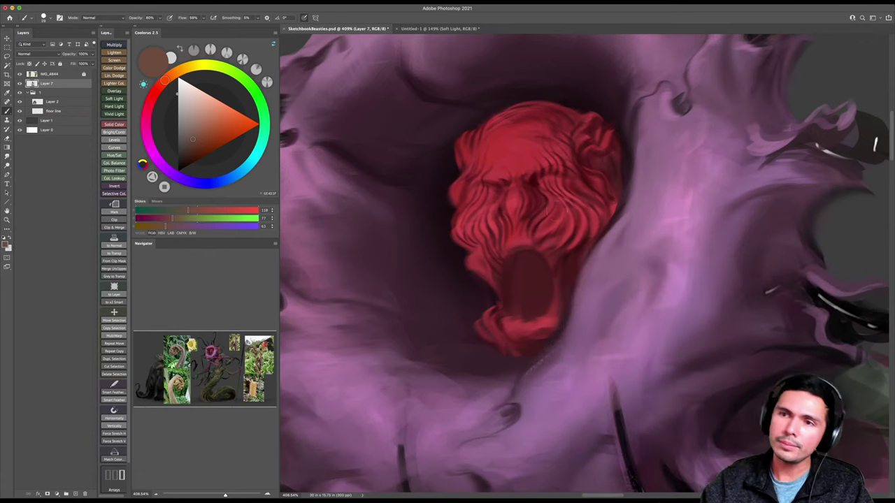
left_click(523, 163, "alt")
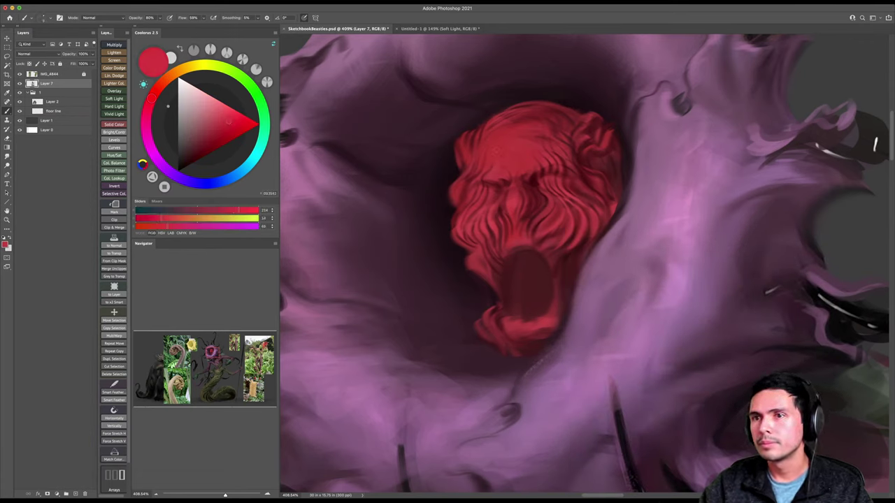
left_click_drag(525, 173, 514, 180)
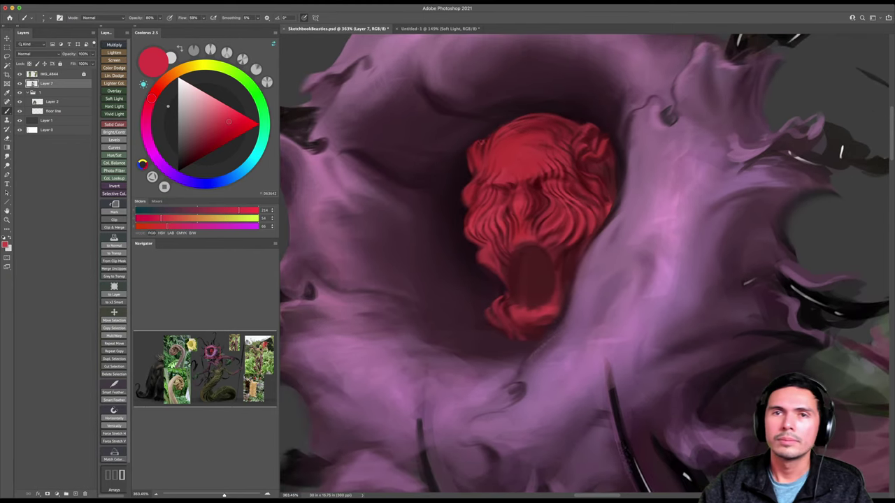
Shade the red face's eye sockets and beard folds with a sampled dark red at 40% brush opacity.
left_click_drag(185, 20, 170, 22)
key("bracketright")
key("bracketright")
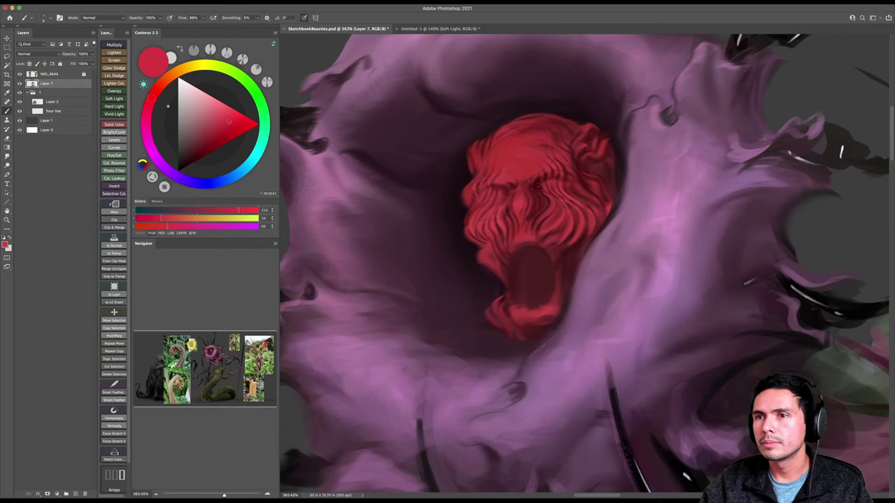
left_click(536, 181, "alt")
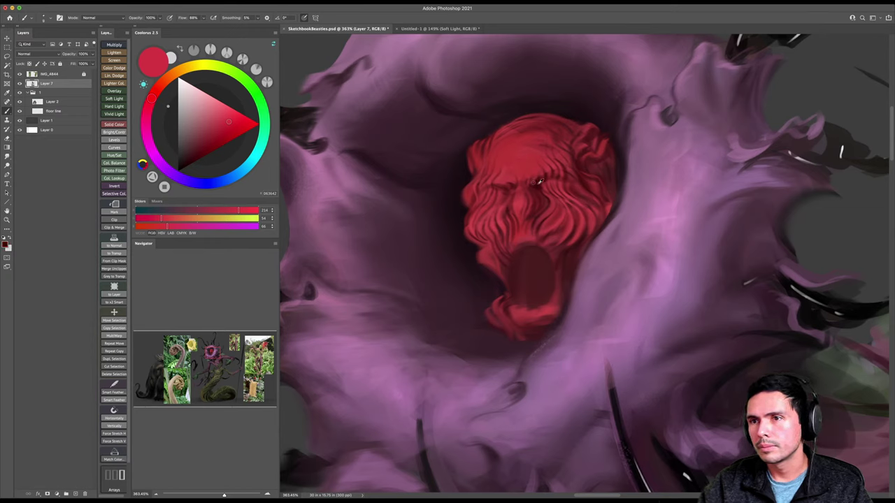
key("4")
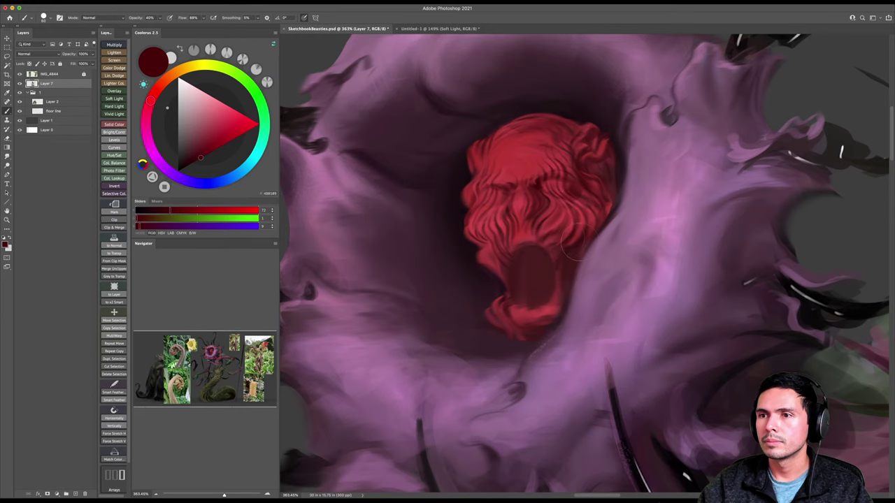
left_click_drag(558, 248, 548, 241)
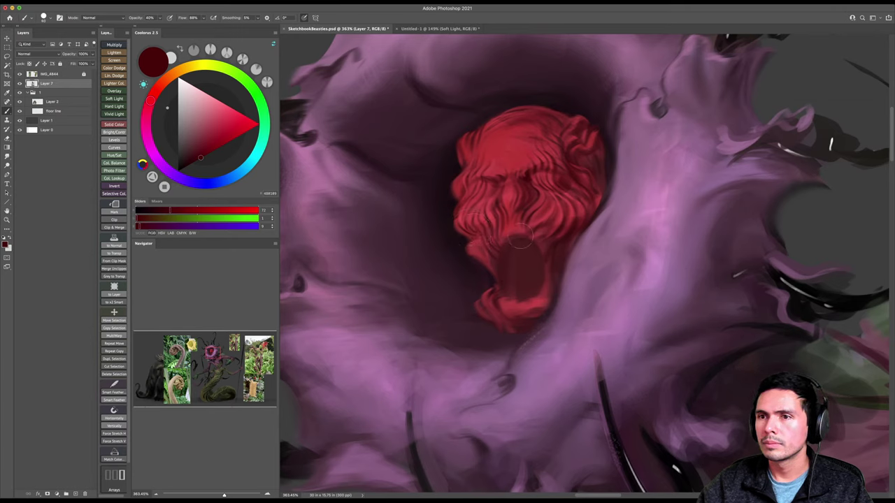
Paint slightly lighter red over the upper lip and beard folds, and dark red shading beside the ear.
left_click(510, 160, "alt")
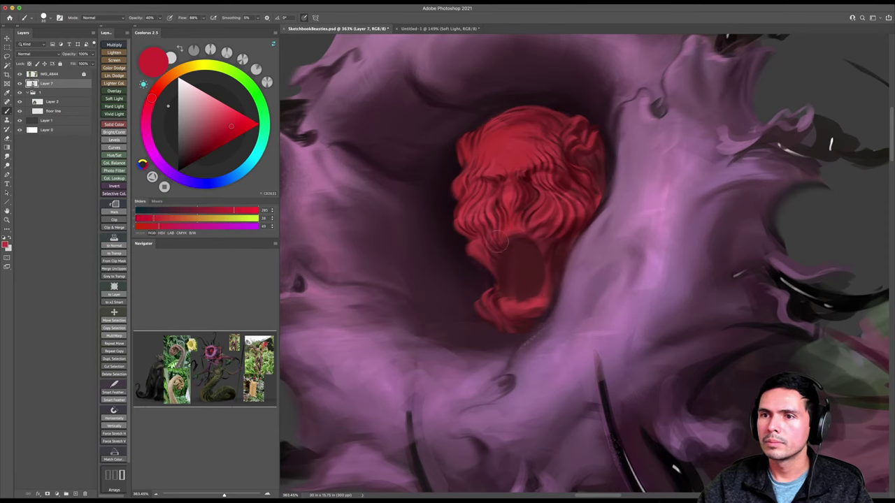
left_click(225, 121)
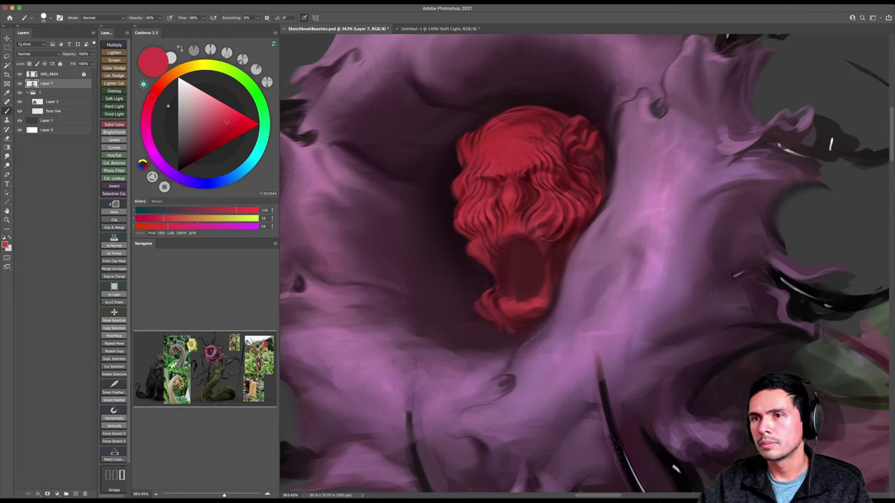
left_click(565, 179, "alt")
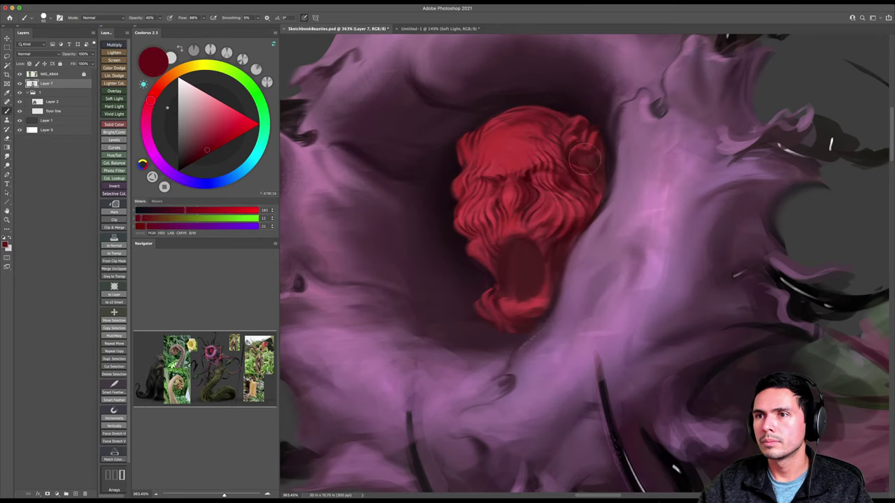
Define the head's outer edge, crown and ear folds with sampled near-black maroon and mid reds.
left_click(548, 191, "alt")
key("z")
left_click_drag(549, 191, 554, 191)
key("b")
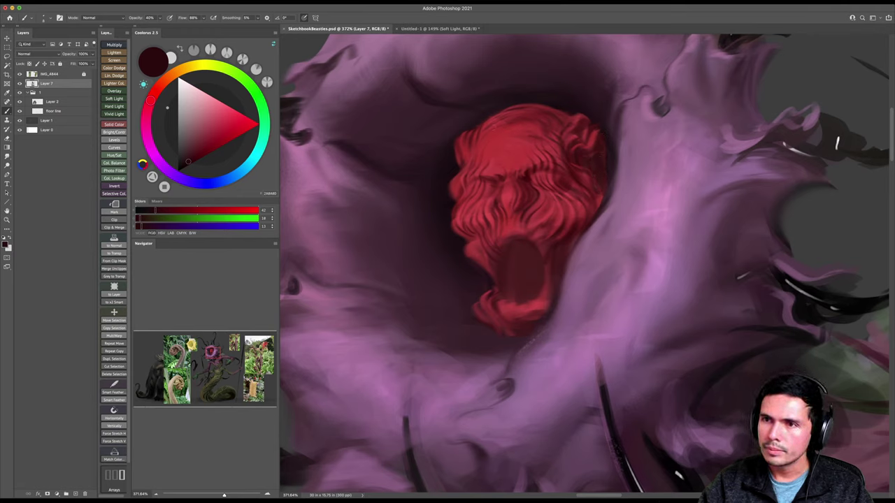
left_click(505, 137, "alt")
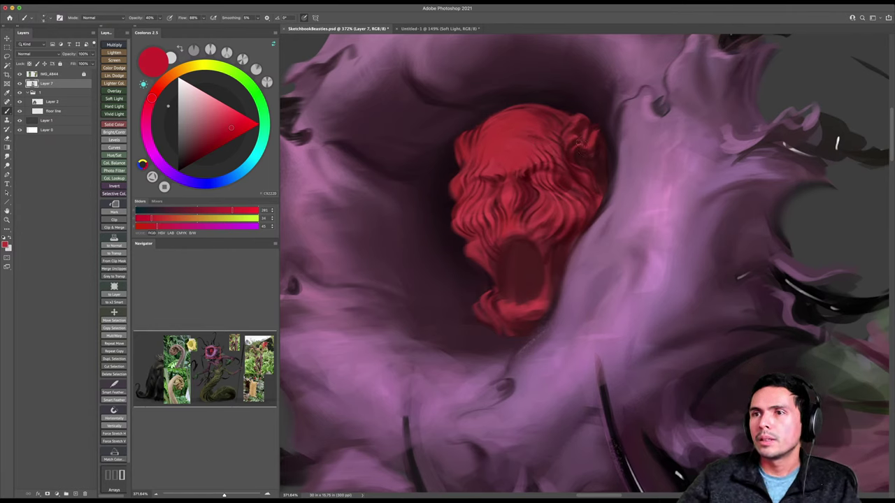
left_click(579, 127, "alt")
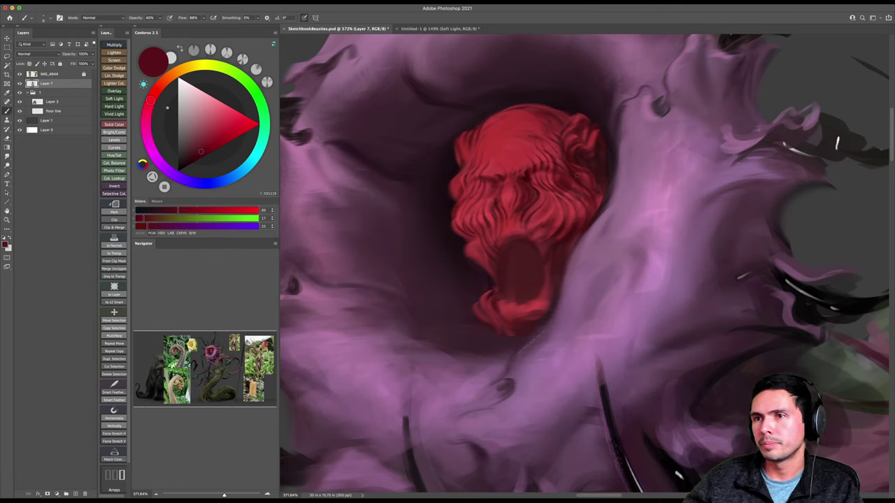
Darken the open mouth's interior with a near-black red at 82% opacity and 100% flow using a larger brush.
left_click(187, 167)
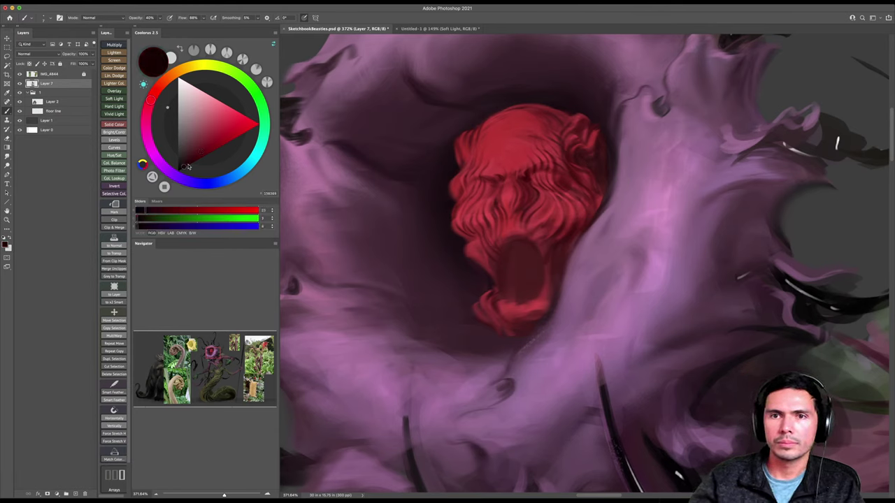
left_click_drag(142, 19, 153, 18)
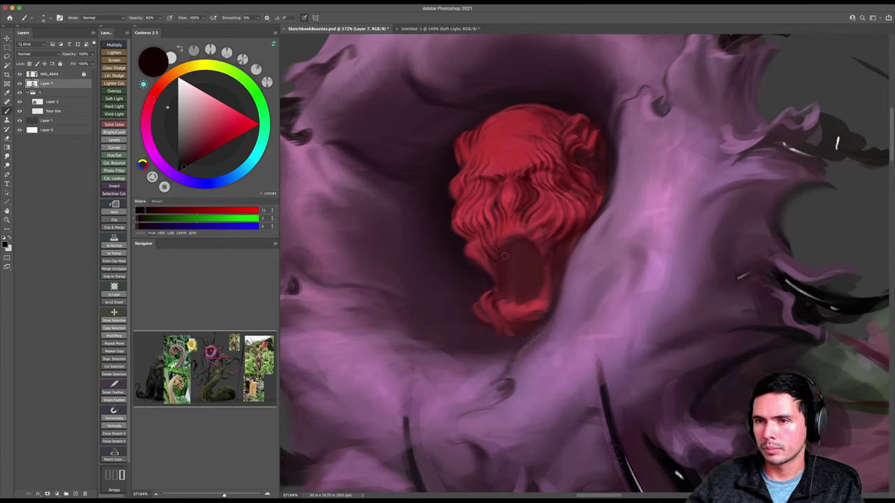
key("bracketright")
key("bracketright")
key("bracketright")
key("bracketright")
key("bracketright")
mouse_move(520, 255)
left_mouse_down()
mouse_move(526, 279)
mouse_move(532, 261)
mouse_move(518, 286)
mouse_move(513, 277)
mouse_move(522, 267)
mouse_move(526, 282)
mouse_move(533, 270)
mouse_move(519, 246)
mouse_move(531, 275)
mouse_move(500, 289)
mouse_move(509, 291)
mouse_move(501, 274)
mouse_move(520, 289)
mouse_move(516, 249)
mouse_move(527, 262)
mouse_move(474, 262)
left_mouse_up()
Paint dark wrinkles along the edge of the open mouth with a much smaller brush.
key("]")
key("r")
key("b")
key("bracketleft")
key("bracketleft")
key("bracketleft")
key("bracketleft")
key("bracketleft")
key("bracketleft")
key("bracketleft")
key("bracketleft")
key("bracketleft")
key("bracketleft")
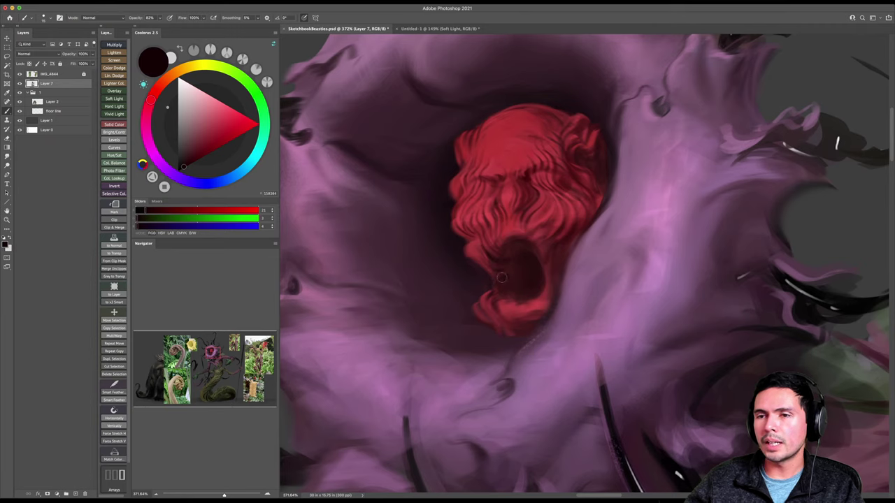
Build ridged folds around the mouth rim and lower lip with sampled red and dark maroon, and save the document.
left_click(478, 248, "alt")
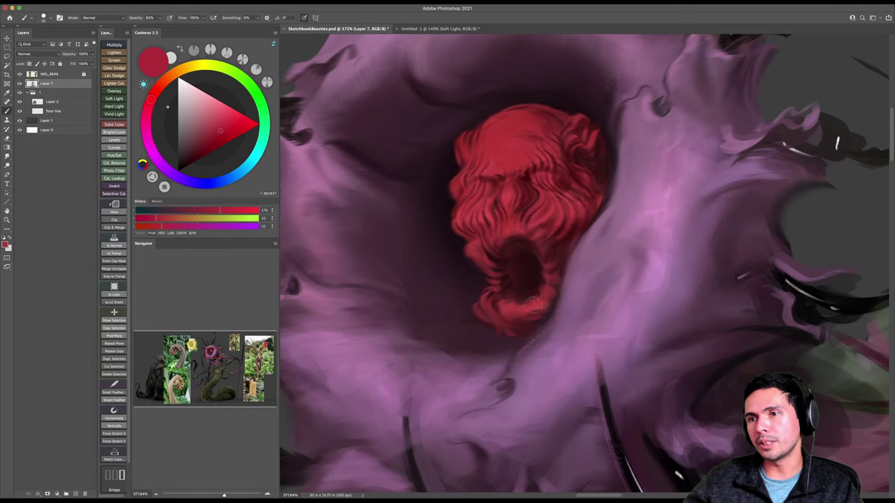
left_click(538, 283, "alt")
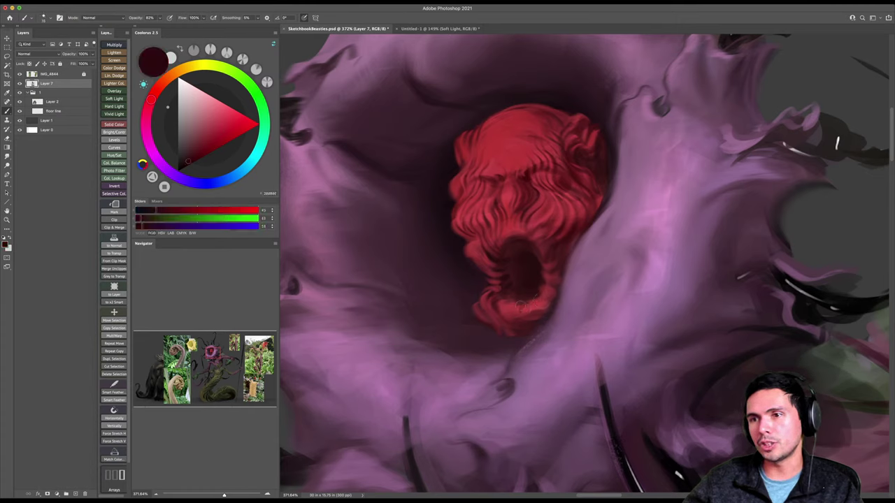
key("]")
mouse_move(509, 298)
left_mouse_down()
mouse_move(506, 308)
mouse_move(540, 296)
mouse_move(554, 270)
mouse_move(537, 285)
mouse_move(539, 264)
left_mouse_up()
key("]")
key("]")
key("]")
key("z")
key("super+s")
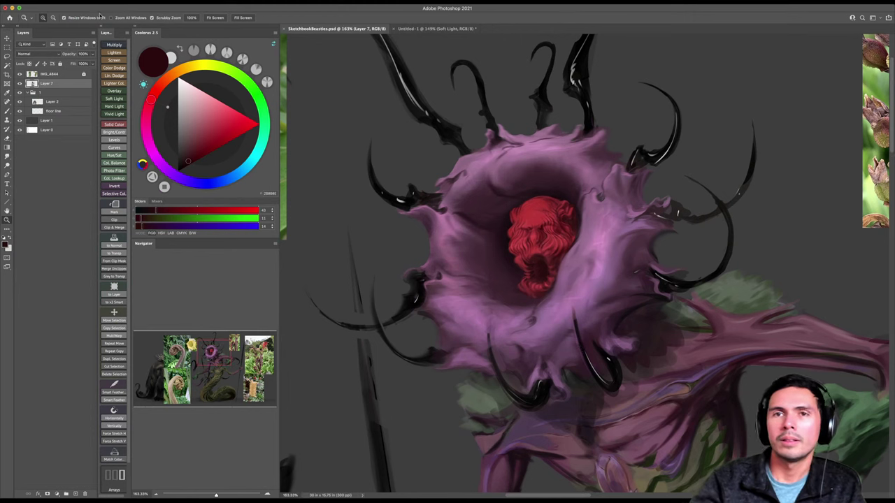
Flip the canvas horizontally and check the mirrored flower creature.
left_click(91, 1)
mouse_move(105, 64)
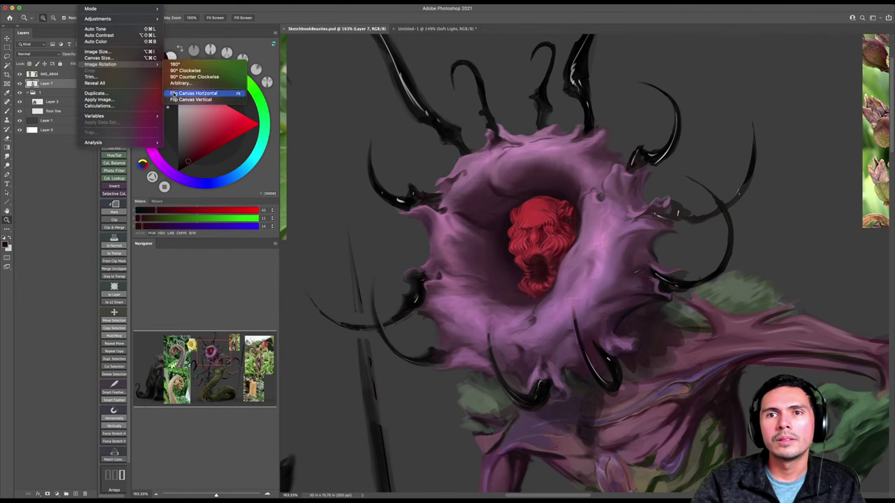
left_click(192, 94)
left_click_drag(585, 256, 574, 258)
left_click_drag(574, 259, 647, 264)
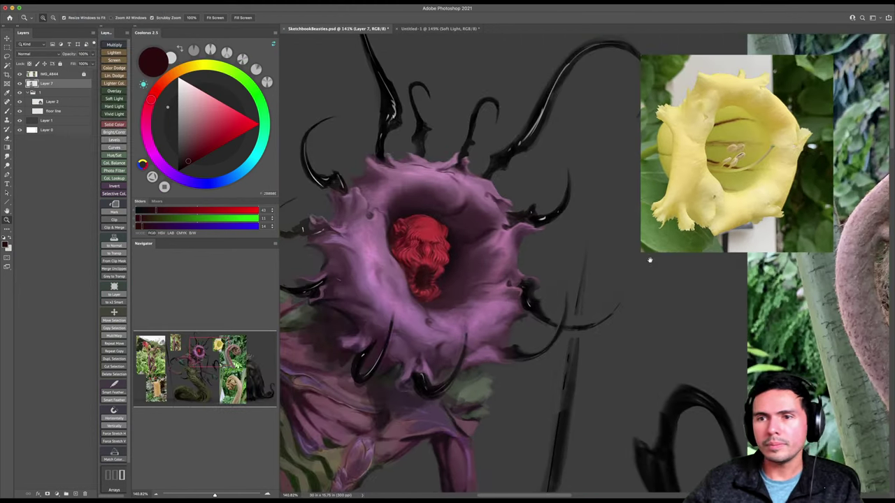
Set the brush size to 8 px with a 17° tip angle and paint fine dark wrinkles across the scalp.
left_click_drag(405, 232, 453, 227)
key("b")
scroll(475, 213, "down", 2)
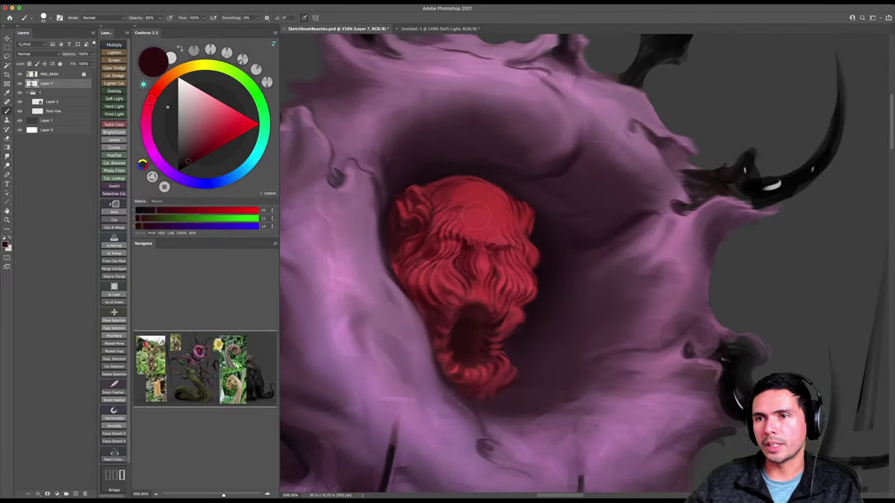
right_click(475, 216)
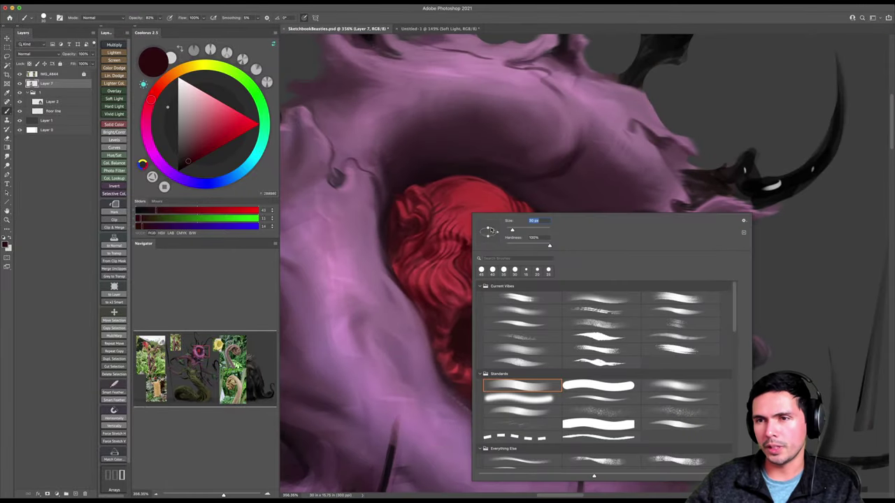
type("8")
key("Return")
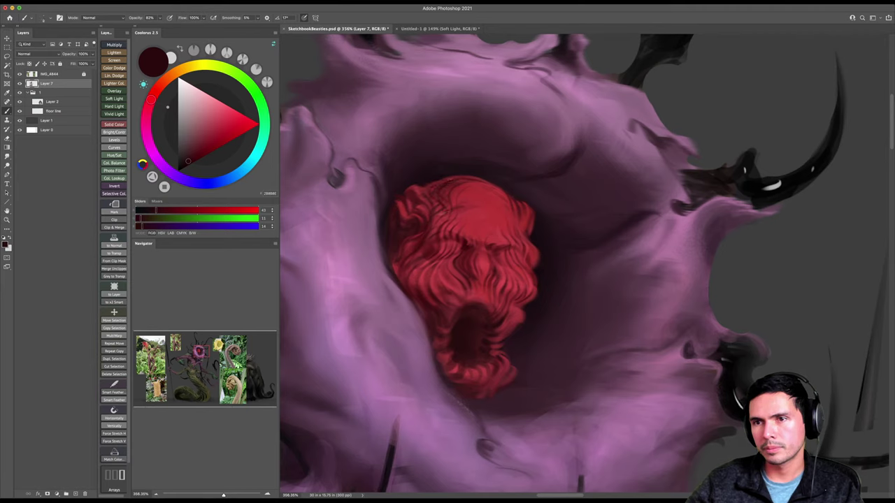
Paint red ridges between the scalp and temple wrinkles with a sampled red and a larger brush.
left_click(474, 190, "alt")
key("]")
key("]")
key("]")
left_click_drag(450, 181, 432, 200)
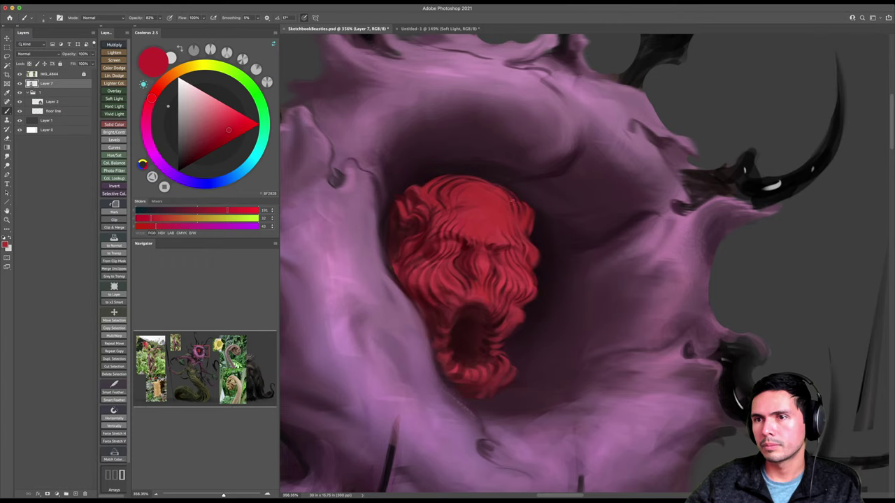
mouse_move(511, 193)
left_mouse_down()
mouse_move(527, 208)
mouse_move(522, 190)
left_mouse_up()
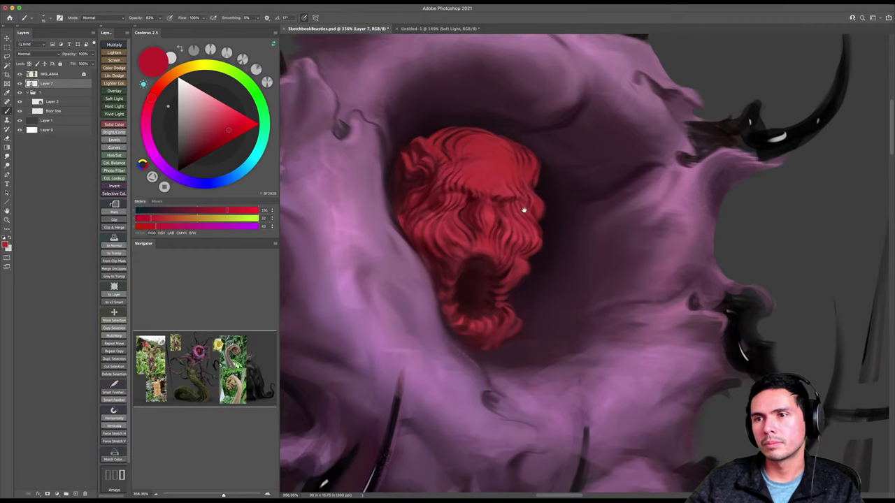
Deepen the creases around the temples, eyes and cheeks of the red face with dark maroon sampled from the mouth.
left_click(471, 282, "alt")
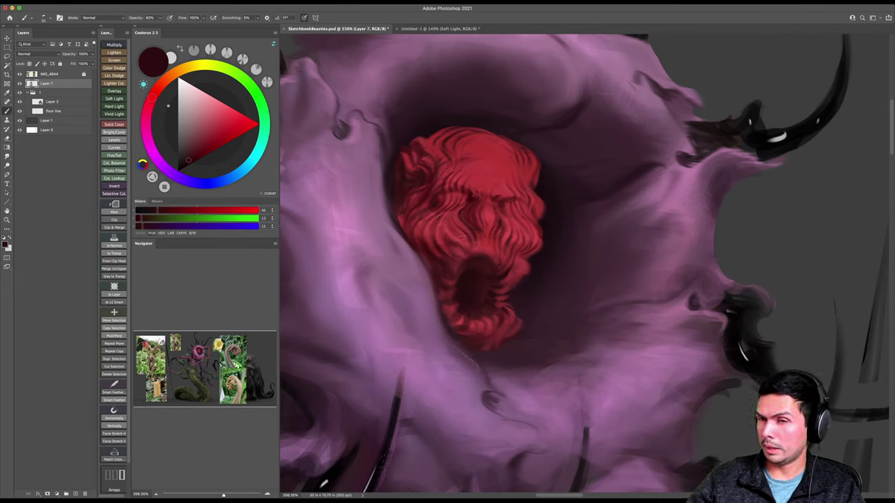
key("z")
left_click_drag(478, 238, 475, 241)
mouse_move(475, 241)
left_mouse_down()
mouse_move(479, 214)
mouse_move(483, 231)
left_mouse_up()
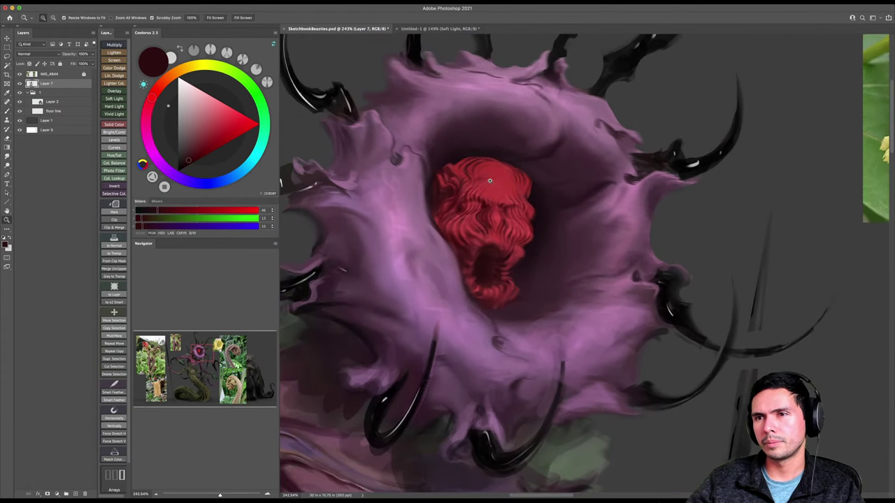
Smooth the forehead with sampled reds and add lighter pinkish-red highlights above the brow.
left_click_drag(488, 182, 499, 177)
key("b")
left_click(482, 177, "alt")
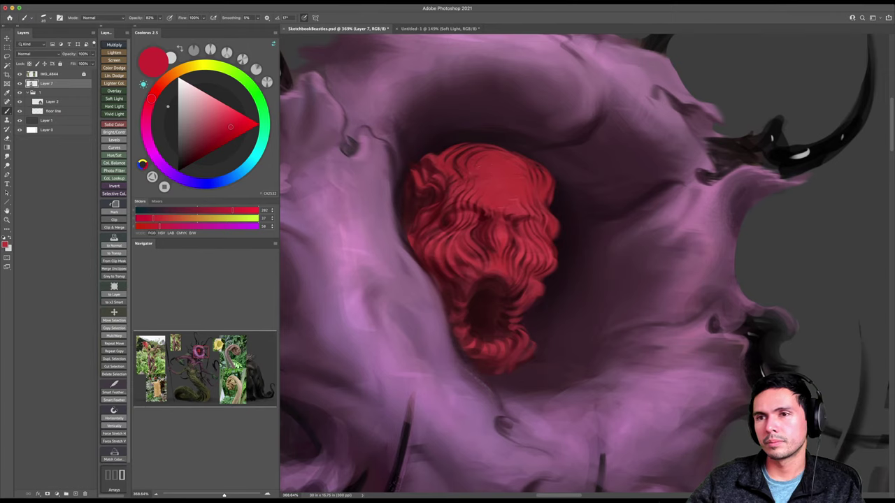
left_click(501, 181, "alt")
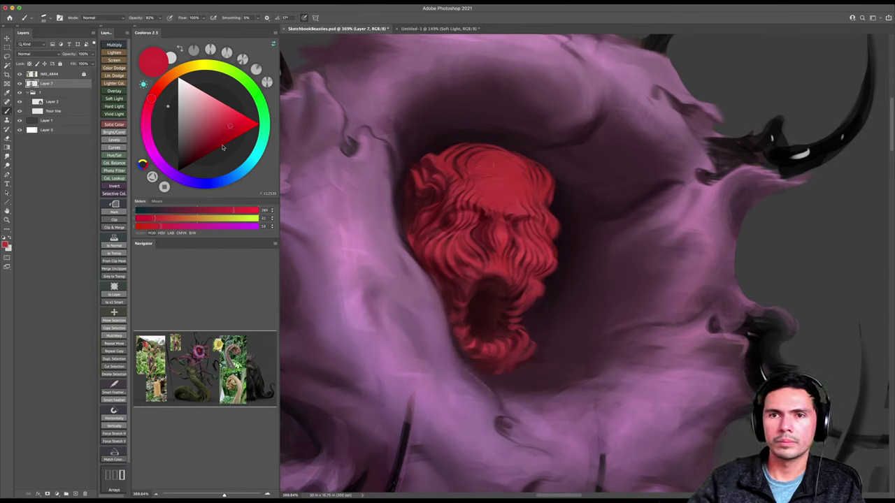
left_click(228, 119)
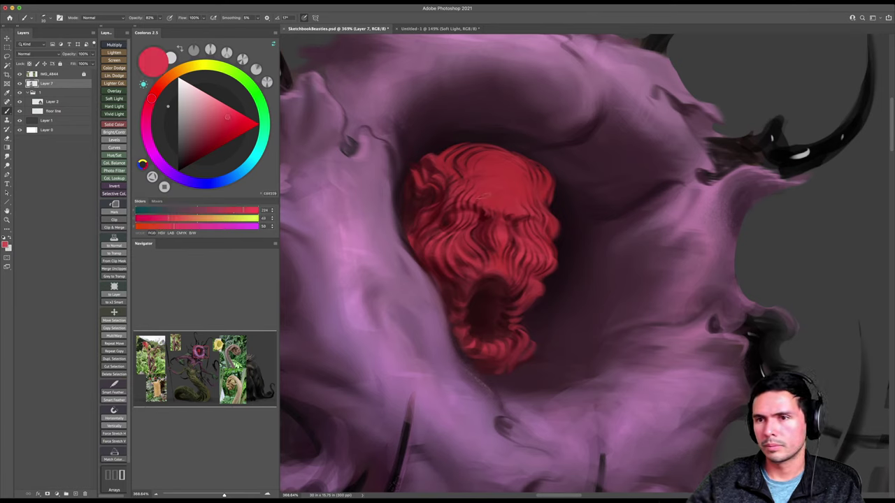
left_click(231, 116)
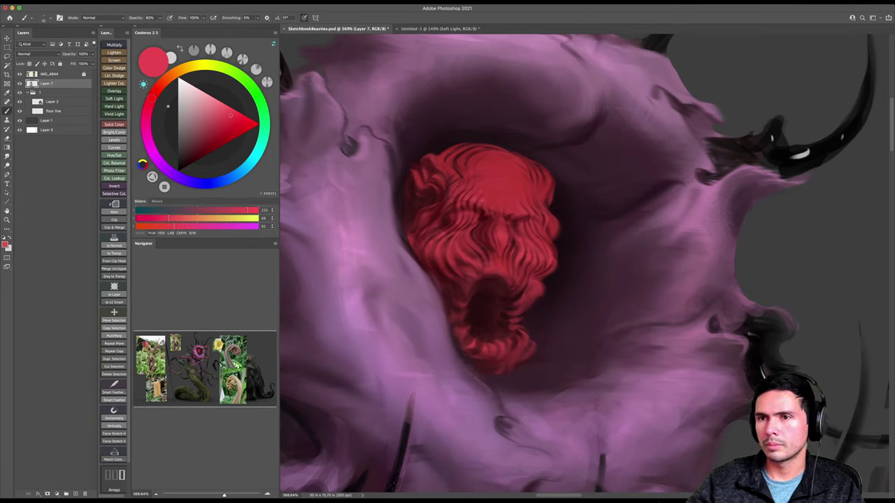
left_click_drag(479, 177, 492, 174)
Adjust the brush tip's angle and hardness, and paint brighter pinkish-red highlights on the forehead and crown.
right_click(512, 175)
left_click_drag(560, 206, 551, 204)
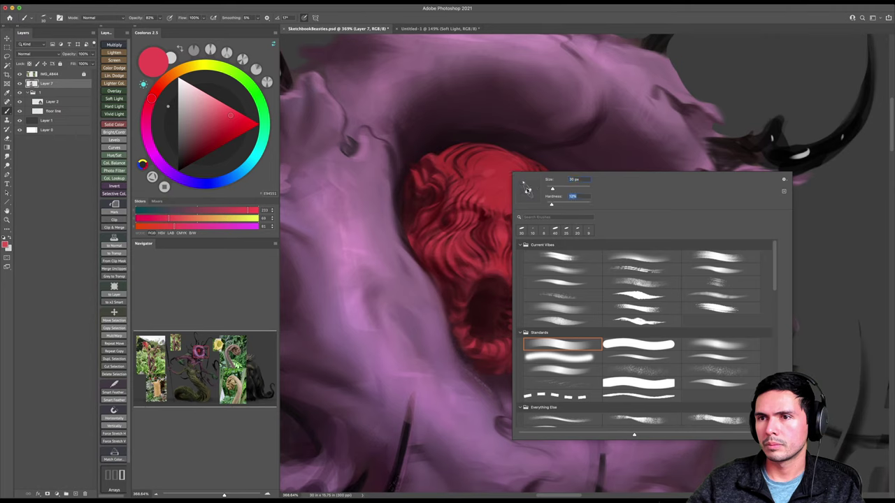
key("Return")
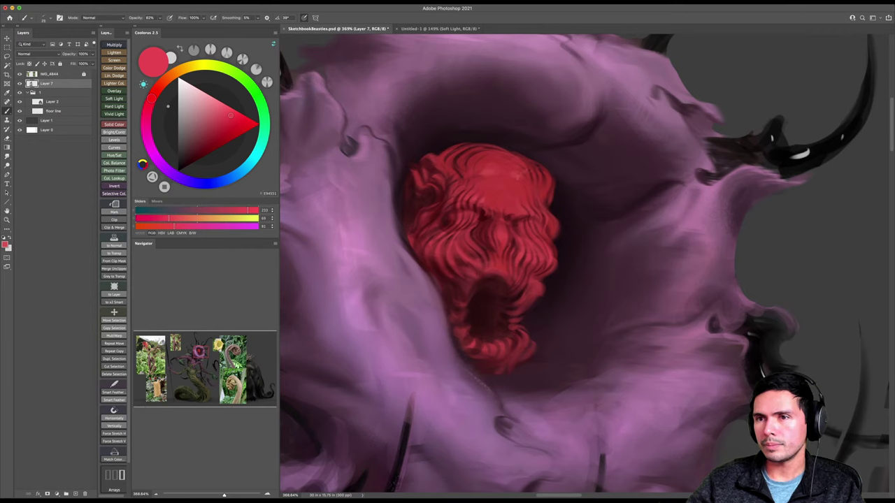
left_click(233, 116)
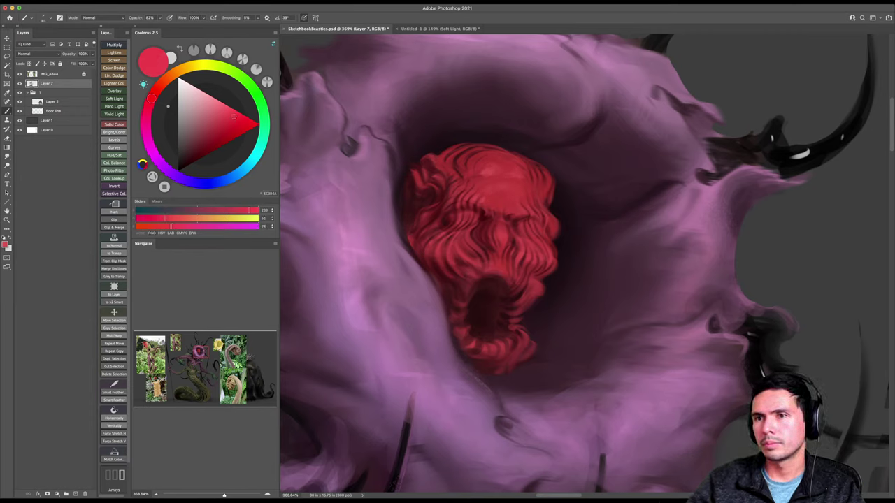
Refine the crown and forehead transitions with darker and mid reds sampled from the head.
left_click(487, 156, "alt")
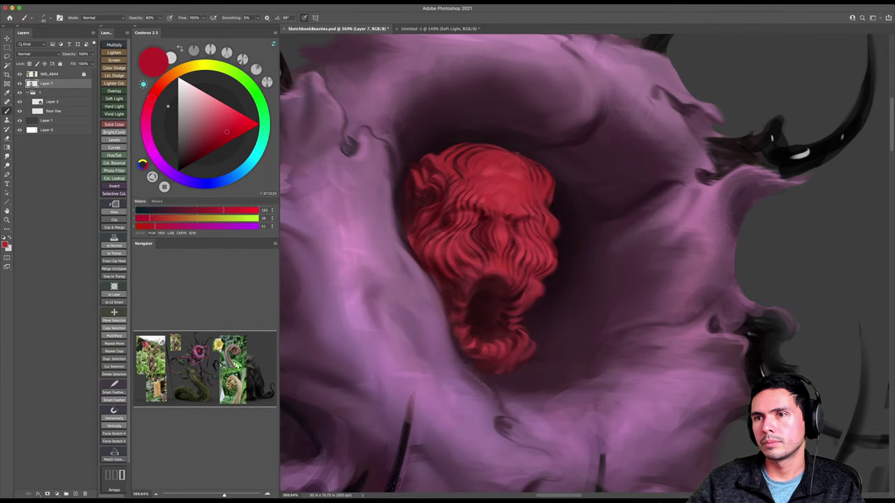
key("z")
left_click_drag(511, 170, 529, 156)
key("b")
left_click(511, 172, "alt")
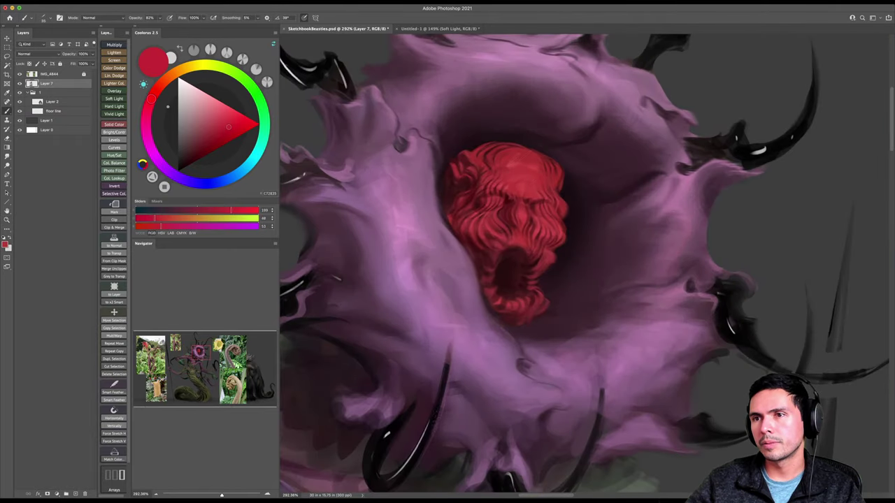
Smooth the cheek folds beside the mouth with the Mixer Brush and deepen the creases with dark maroon sampled from the face.
key("z")
mouse_move(534, 159)
left_mouse_down()
mouse_move(499, 186)
mouse_move(523, 177)
mouse_move(518, 187)
mouse_move(538, 153)
mouse_move(566, 170)
left_mouse_up()
key("b")
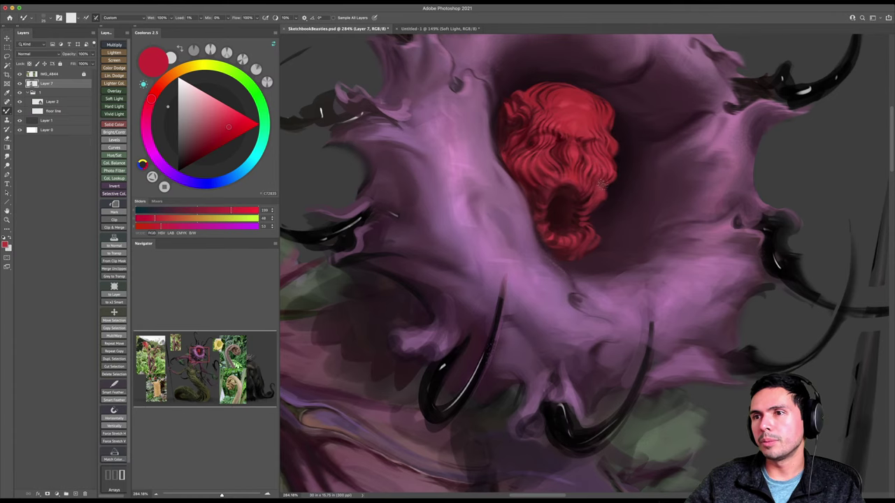
left_click_drag(595, 195, 577, 196)
key("shift+b")
left_click(541, 203, "alt")
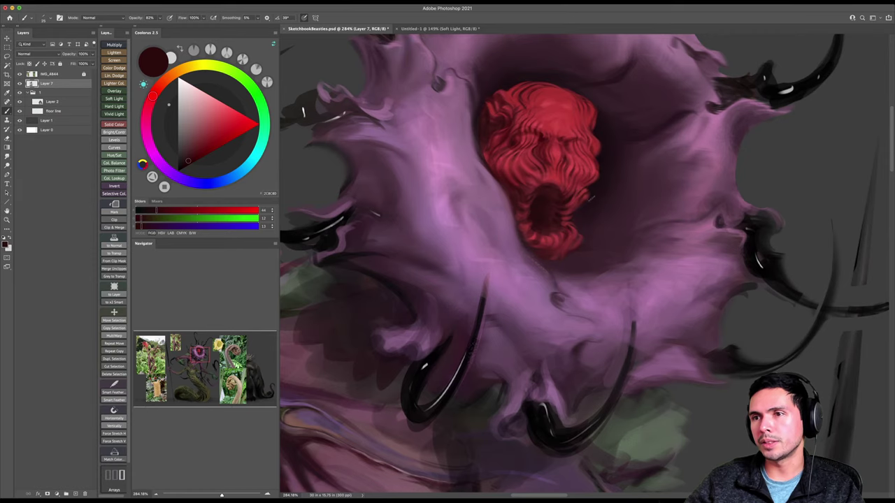
key("z")
mouse_move(609, 180)
left_mouse_down()
mouse_move(597, 176)
mouse_move(596, 188)
mouse_move(622, 187)
left_mouse_up()
key("b")
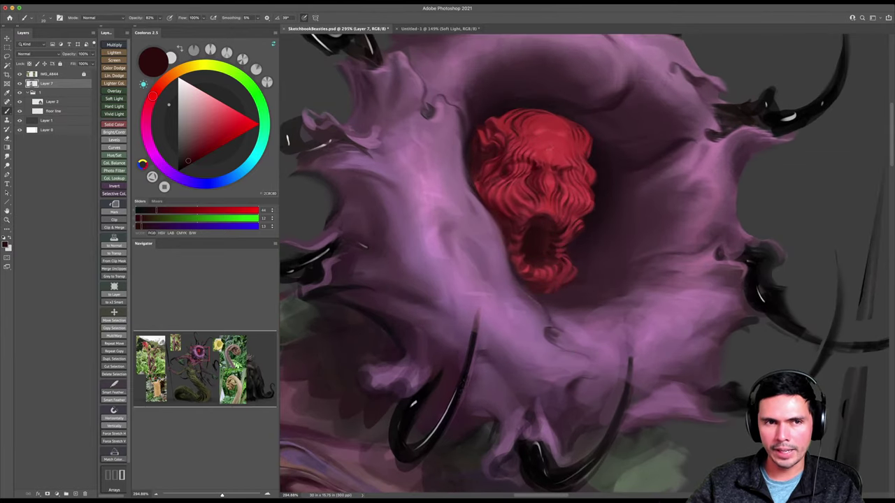
Refine the forehead and brow with sampled red, and choose a dark maroon for the surrounding creases.
left_click(555, 142, "alt")
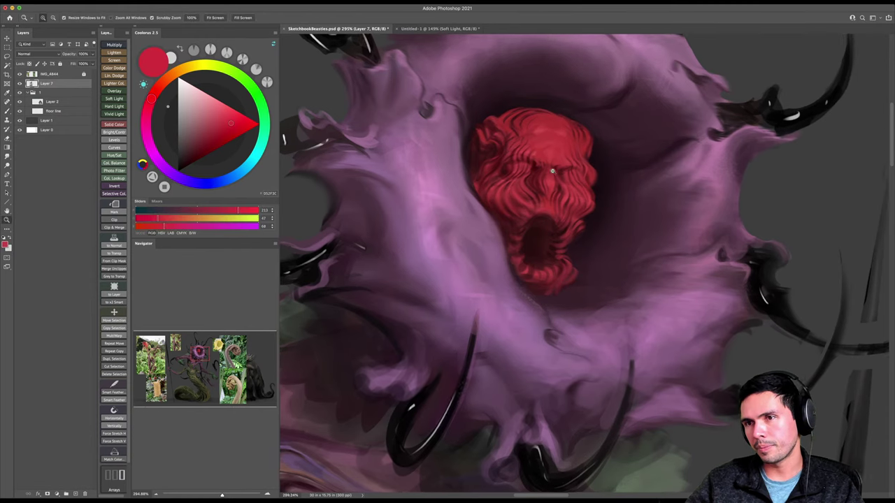
left_click_drag(555, 147, 580, 147)
left_click(201, 155)
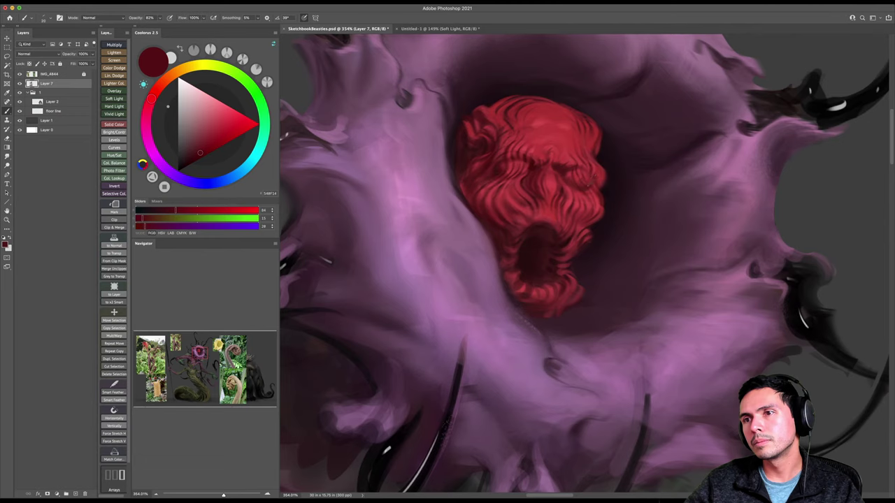
Extend the wrinkled folds at the outer cheek and mouth corner, alternating mid reds and dark maroon sampled from the face.
left_click(598, 203, "alt")
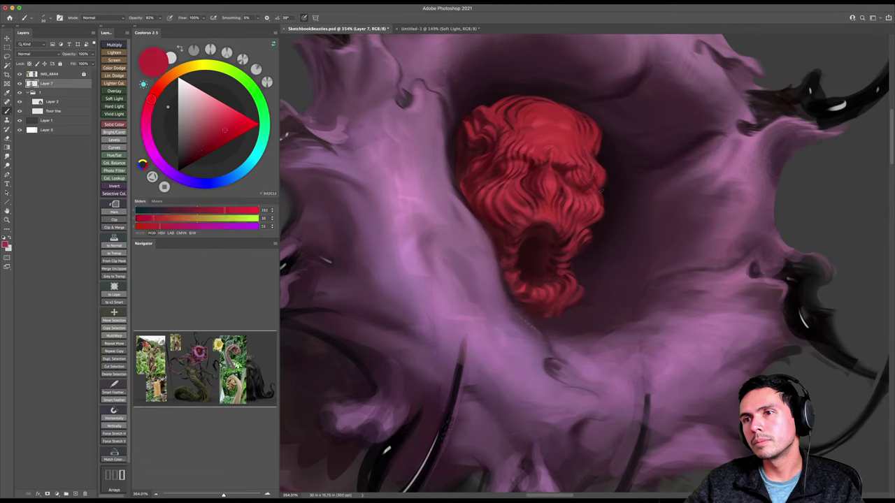
left_click(495, 168, "alt")
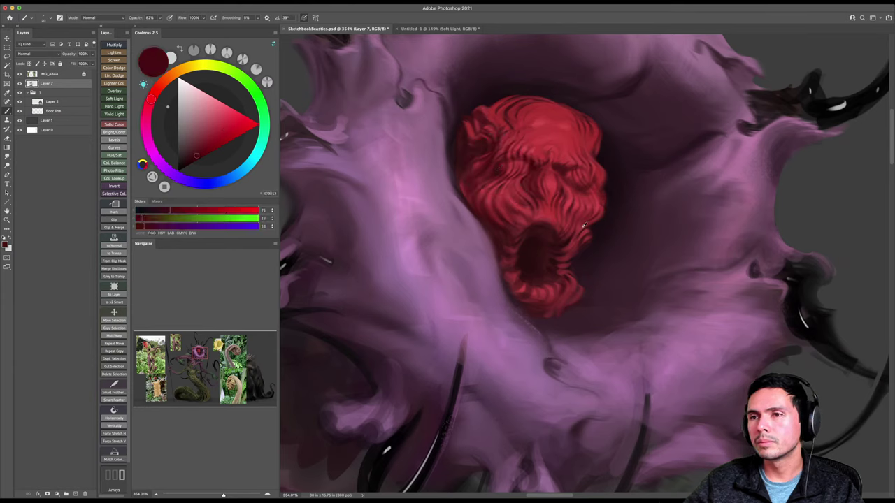
left_click(578, 228, "alt")
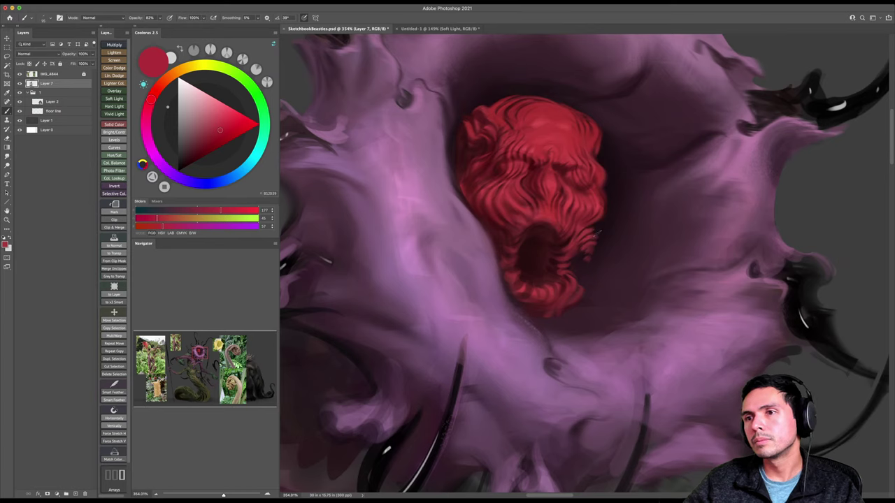
left_click(504, 238, "alt")
Save the illustration and check how the red face reads on the whole creature.
key("ctrl+s")
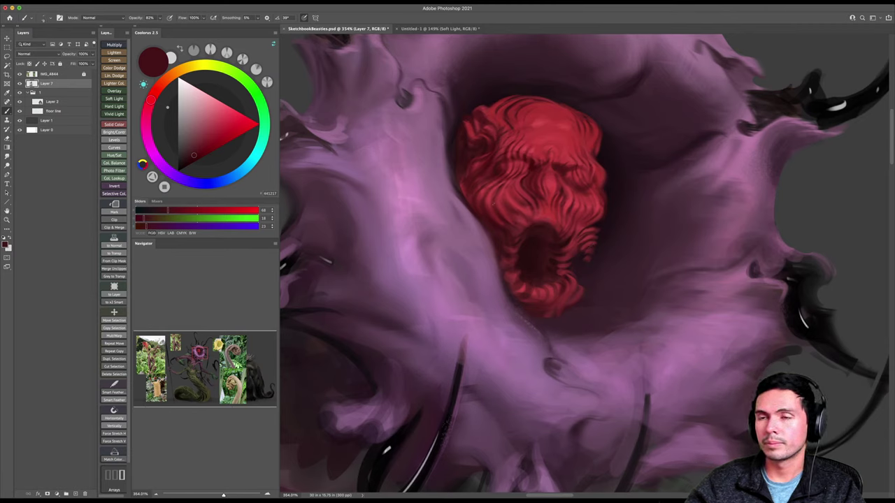
key("z")
left_click_drag(551, 204, 540, 210)
key("z")
key("super+s")
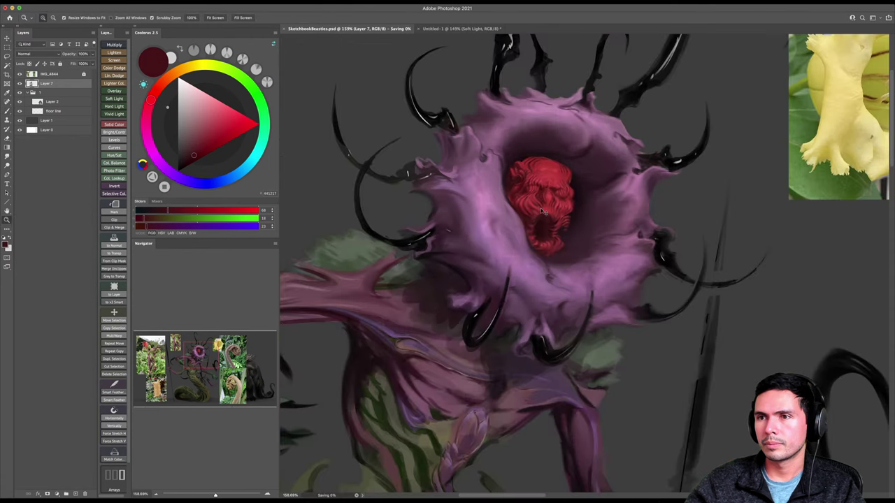
scroll(543, 209, "down", 3)
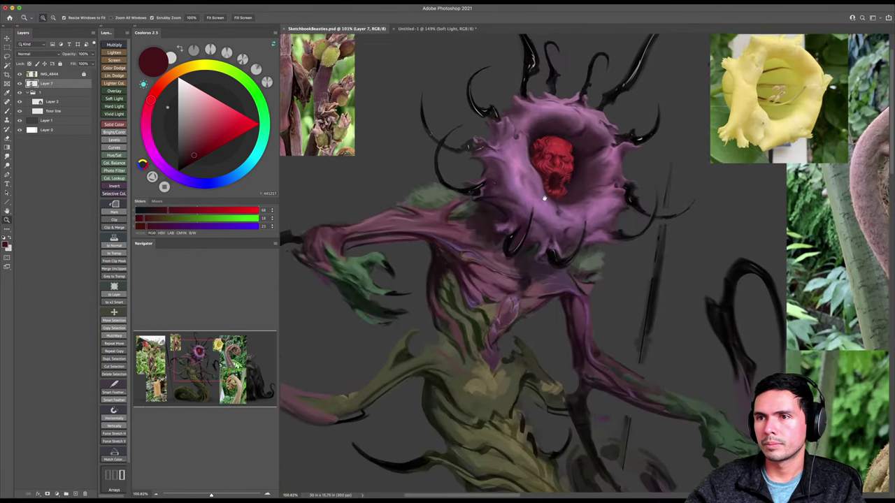
Sample a light red from the face, set the brush tip angle to 121°, and touch up the wrinkle highlights around the mouth.
scroll(557, 160, "up", 4)
key("b")
left_click(570, 160, "alt")
left_click_drag(549, 197, 549, 190)
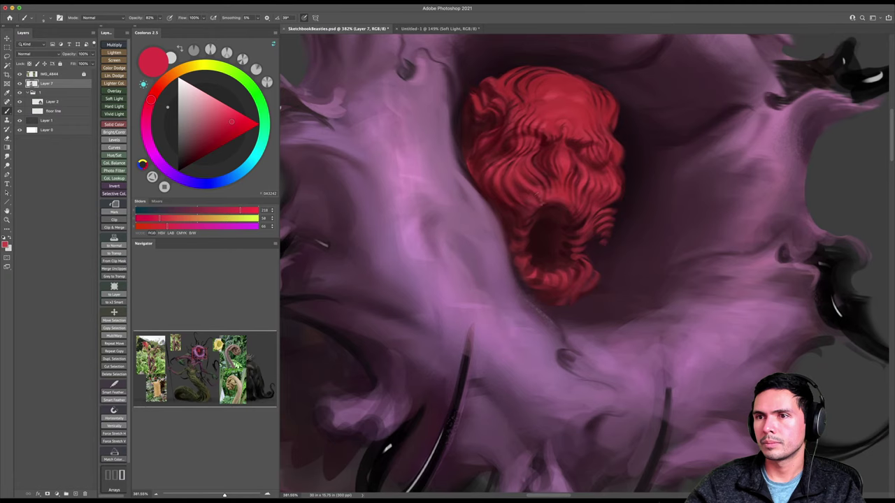
right_click(537, 174)
left_click_drag(560, 189, 549, 182)
key("Return")
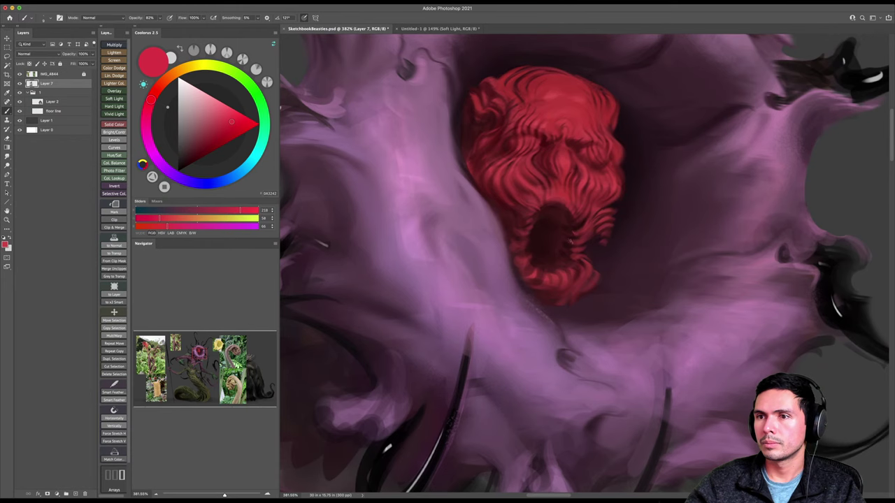
Save the illustration with the refined face wrinkles.
key("z")
left_click_drag(570, 248, 525, 235)
key("super+s")
Study the close-up reference photo of the purple stems, dried husks and spiky green seed pods.
left_click_drag(526, 235, 546, 230)
left_click_drag(435, 201, 510, 255)
left_click_drag(497, 183, 503, 186)
scroll(502, 185, "up", 5)
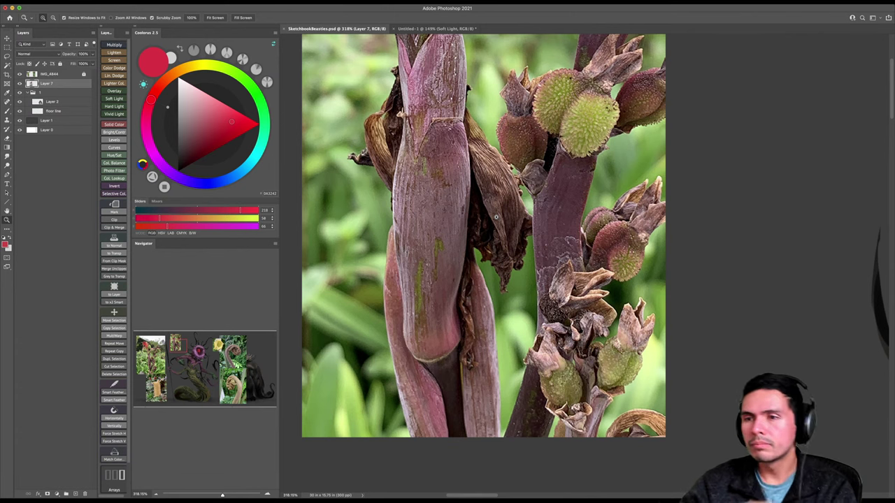
left_click_drag(499, 250, 499, 305)
scroll(498, 292, "up", 3)
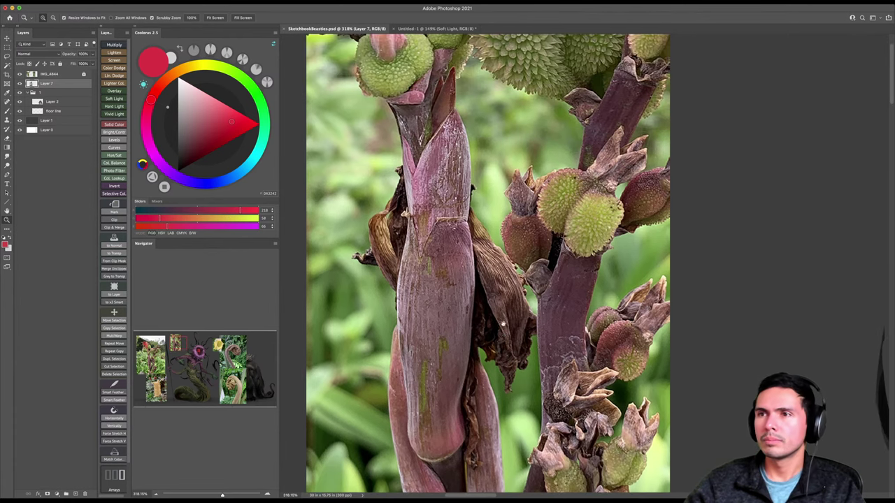
left_click_drag(503, 311, 500, 311)
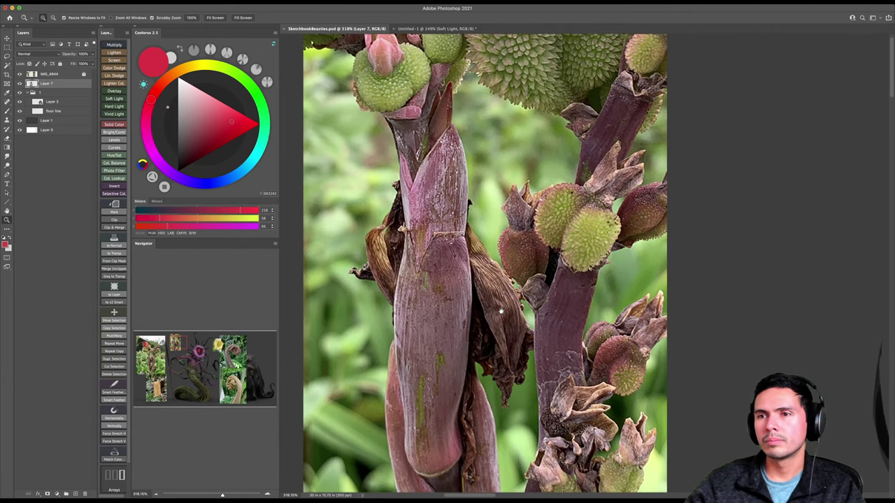
scroll(500, 311, "down", 4)
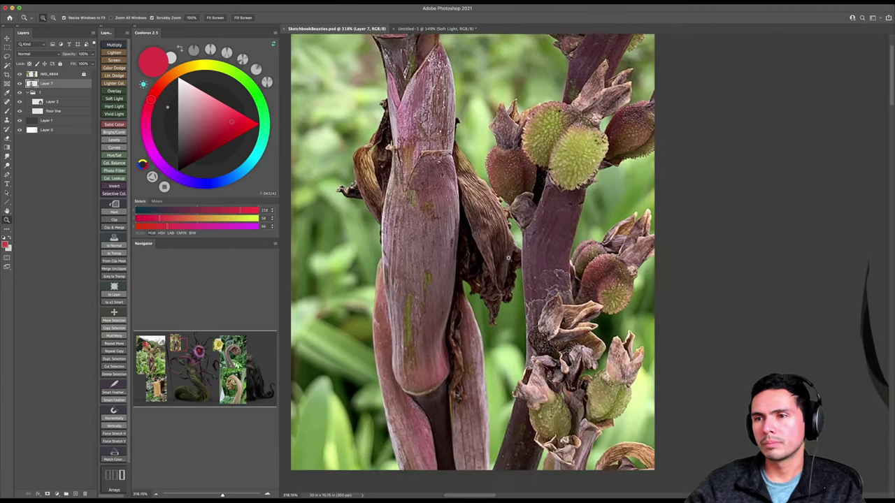
scroll(508, 257, "down", 4)
left_click_drag(477, 345, 509, 302)
scroll(508, 302, "up", 3)
scroll(503, 362, "up", 2)
scroll(502, 362, "left", 2)
scroll(503, 358, "down", 6)
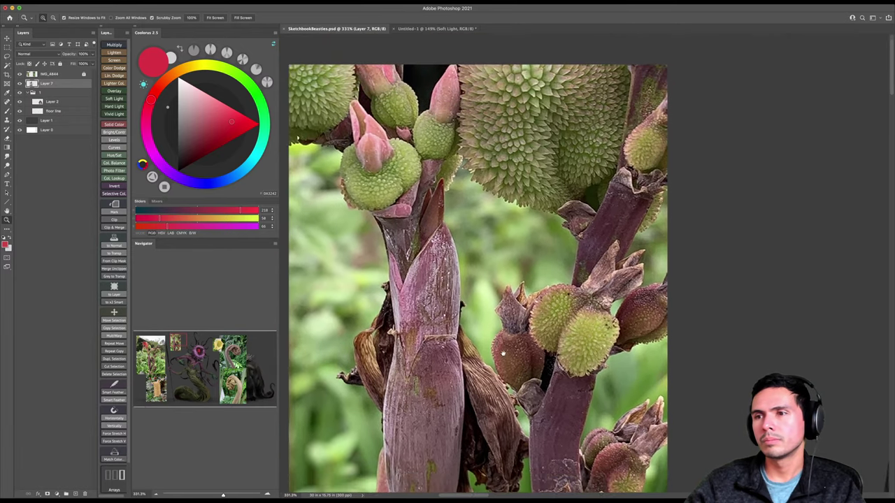
scroll(501, 315, "down", 1)
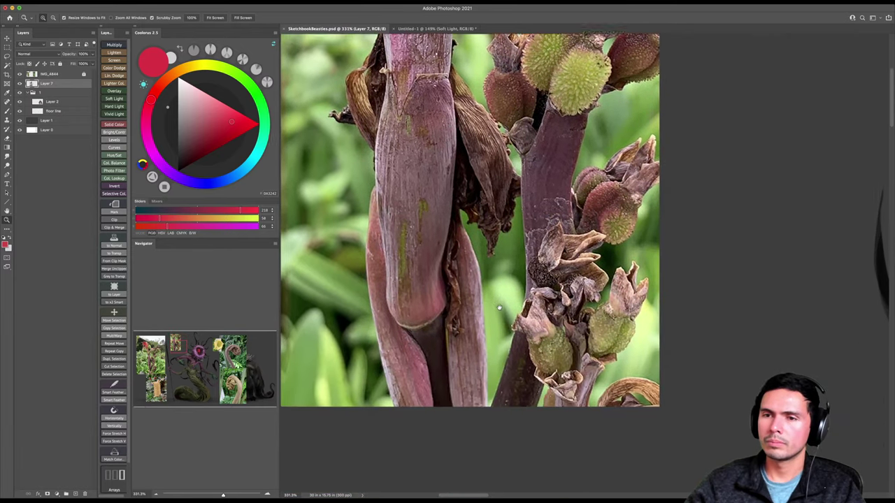
scroll(502, 314, "down", 5)
scroll(501, 236, "down", 4)
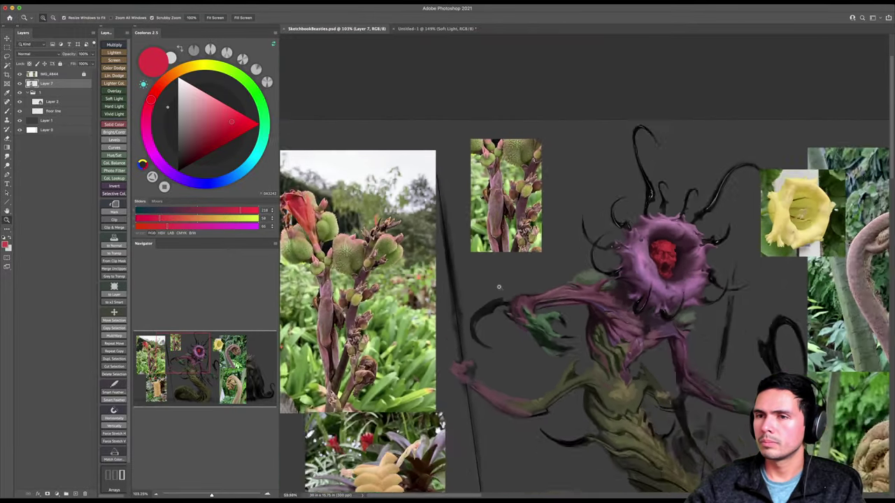
scroll(491, 312, "right", 3)
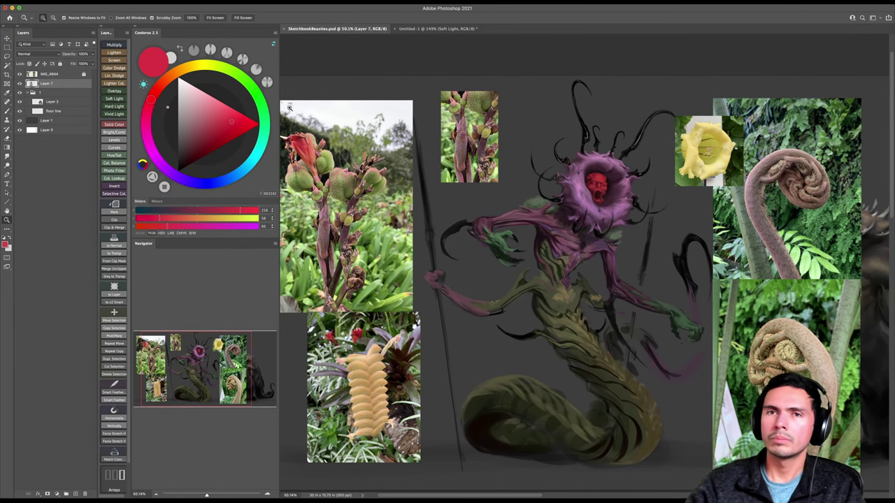
Flip the whole canvas horizontally.
left_click(87, 2)
mouse_move(112, 66)
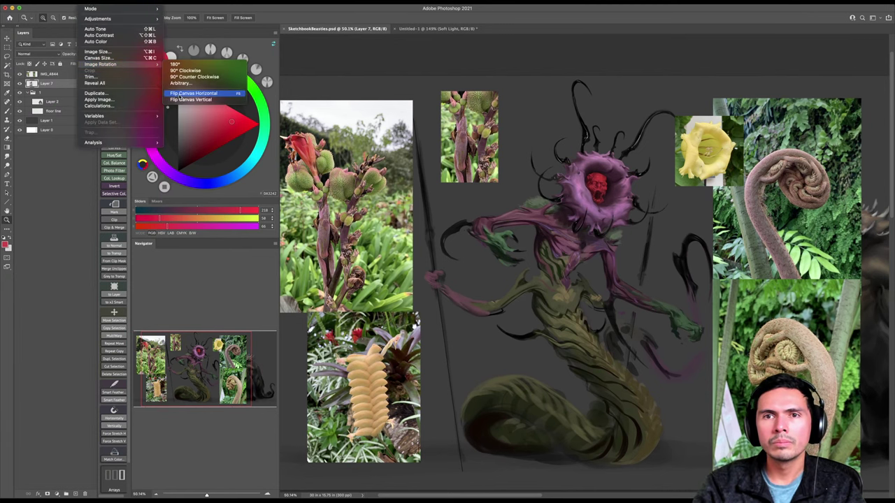
left_click(193, 93)
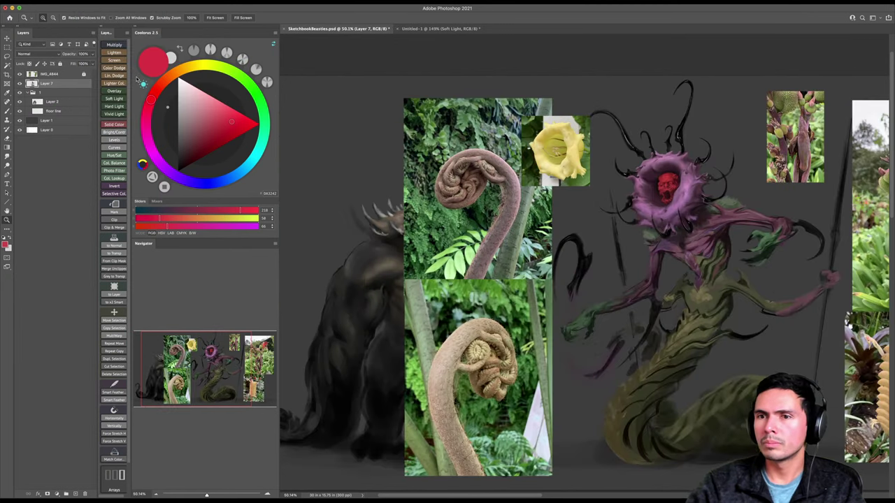
Examine the mirrored creature and the large seed pod plant photo for stem, husk and petal details.
scroll(611, 333, "right", 4)
left_click_drag(611, 333, 599, 341)
left_click_drag(626, 247, 653, 272)
scroll(645, 289, "down", 3)
scroll(643, 273, "left", 6)
scroll(662, 265, "right", 10)
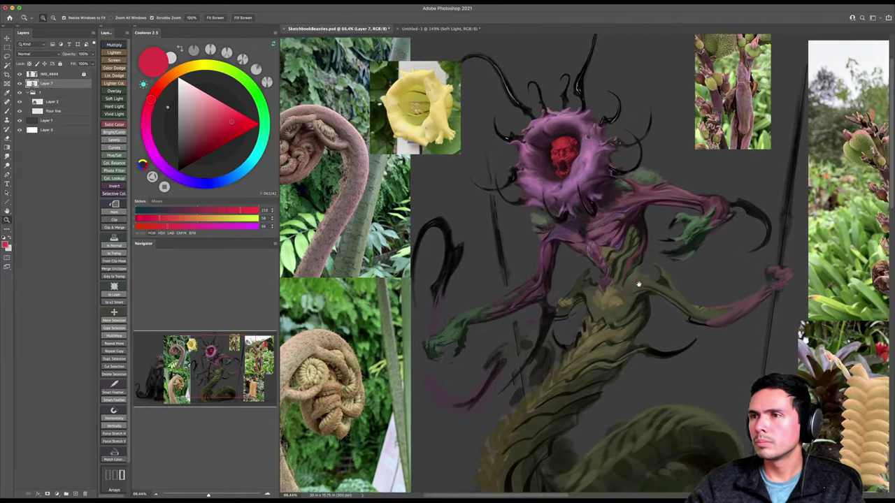
scroll(635, 265, "up", 8)
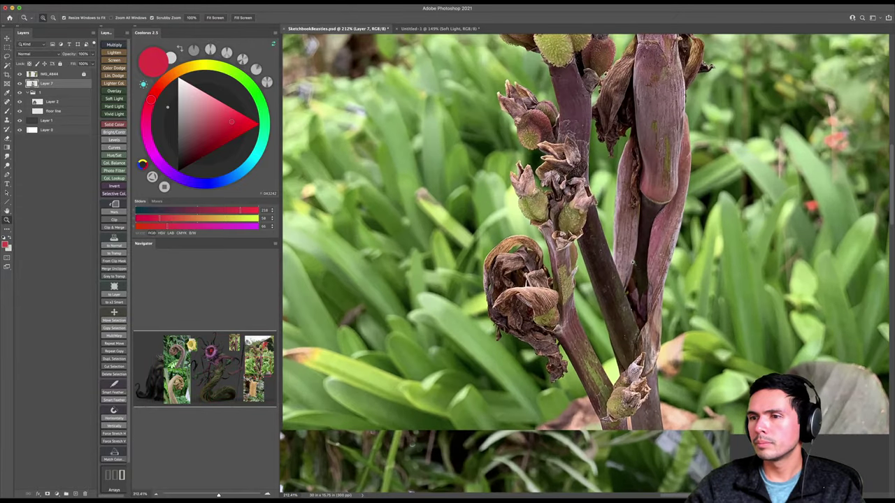
scroll(634, 265, "up", 10)
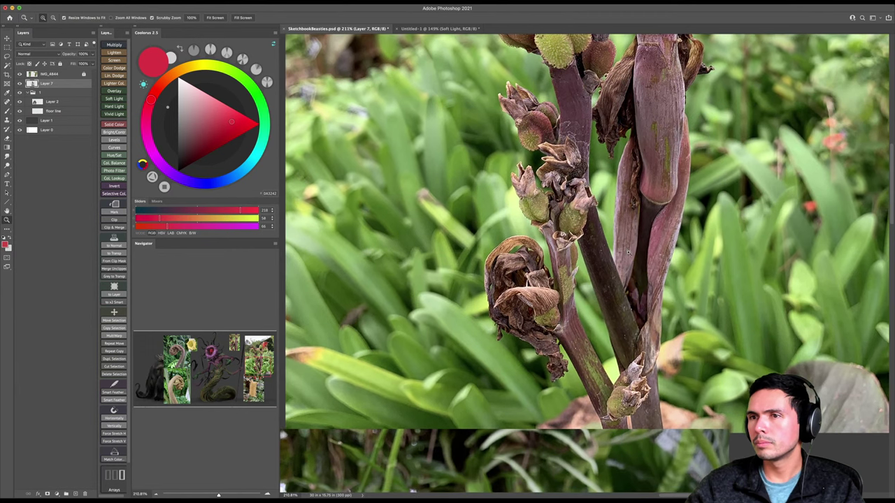
scroll(587, 264, "up", 10)
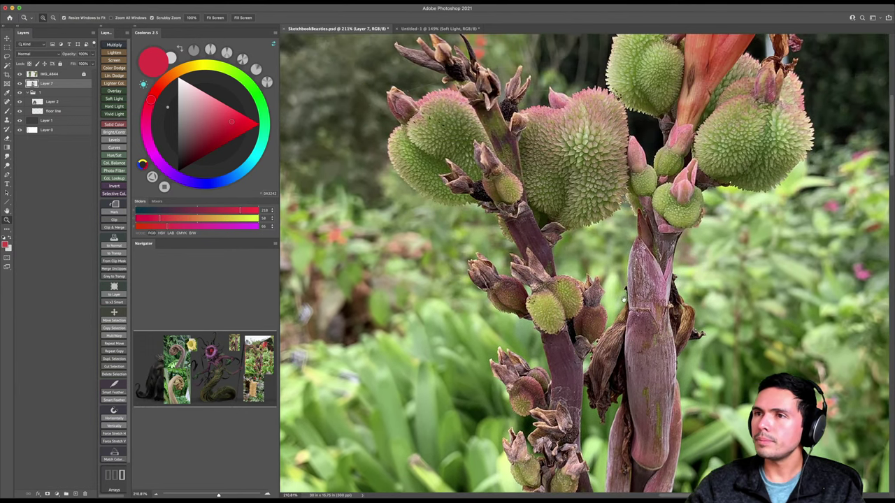
scroll(629, 315, "down", 5)
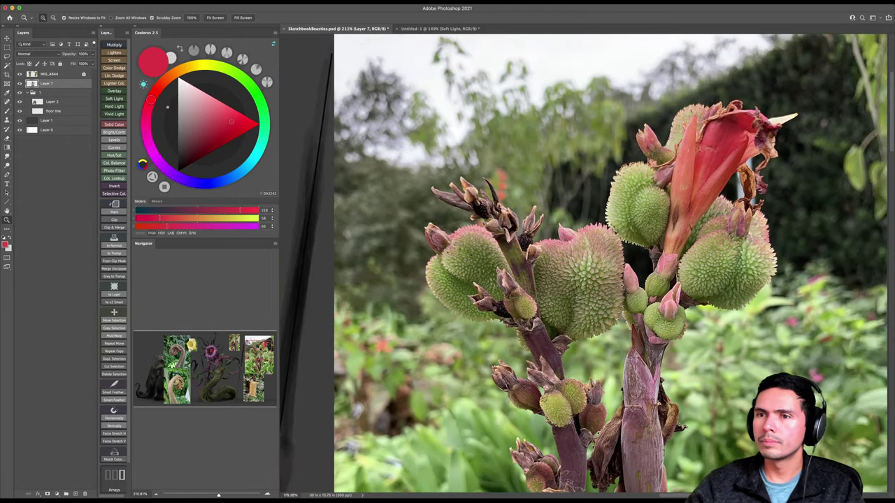
scroll(629, 315, "left", 15)
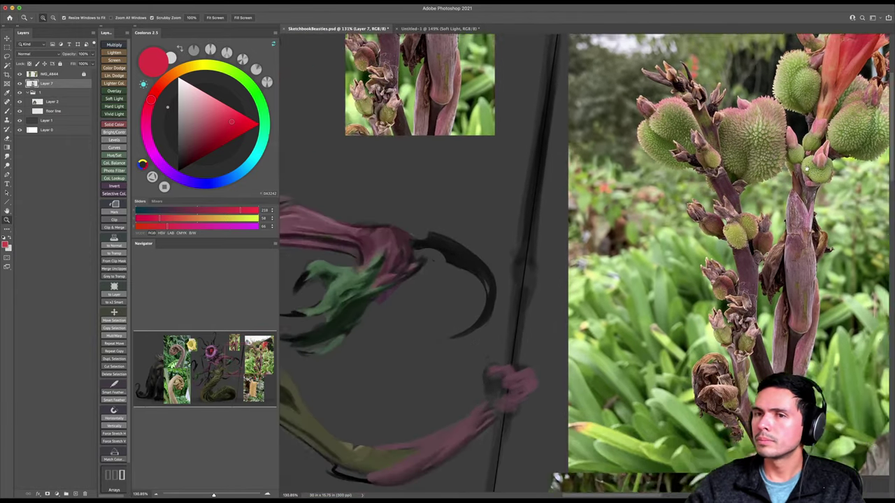
scroll(540, 295, "up", 2)
Hide the IMG_4844 reference photo layer in preparation for painting the creature's chest and shoulder.
key("b")
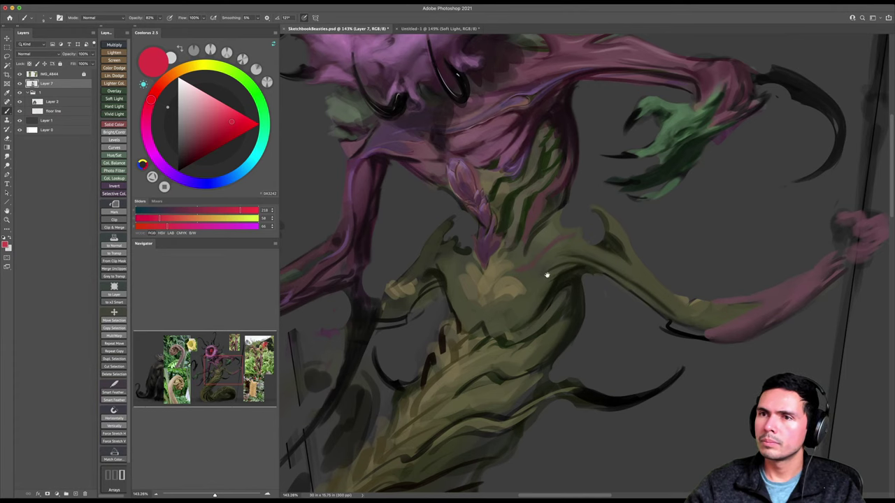
left_click_drag(547, 275, 541, 339)
key("z")
mouse_move(563, 231)
left_mouse_down()
mouse_move(577, 228)
mouse_move(567, 272)
mouse_move(576, 237)
left_mouse_up()
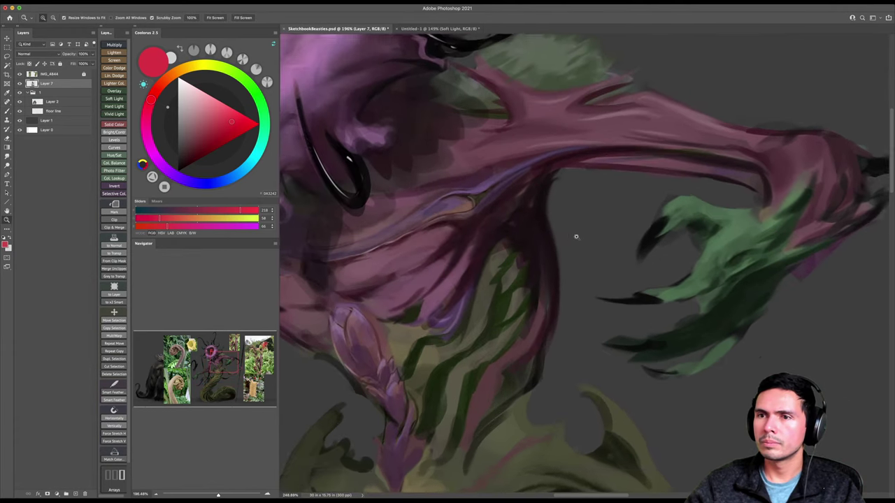
scroll(576, 235, "up", 4)
key("b")
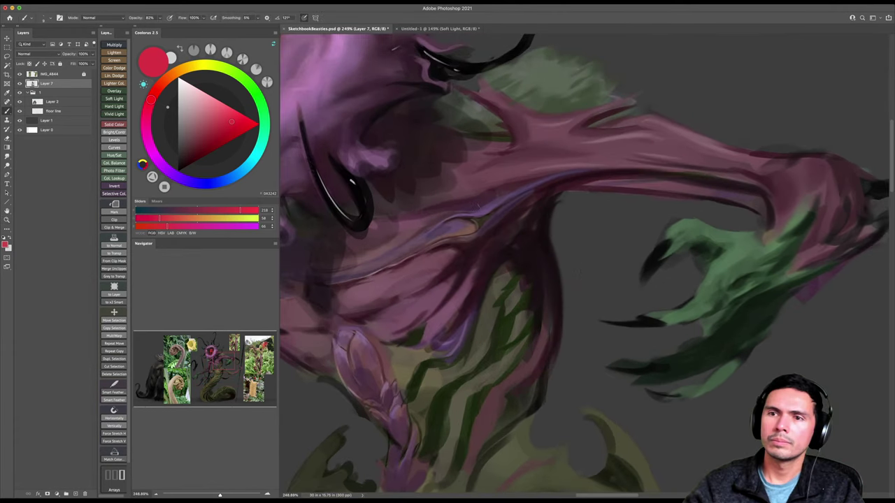
left_click(19, 74)
Paint the shadowed shoulder muscle beneath the flower head with mauve and dark maroon sampled from the creature.
left_click(483, 197, "alt")
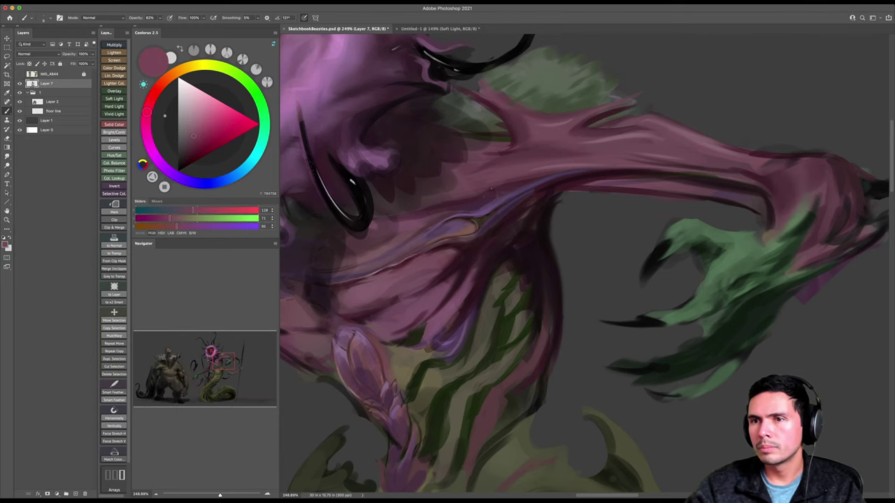
left_click_drag(442, 194, 517, 231)
left_click(467, 226, "alt")
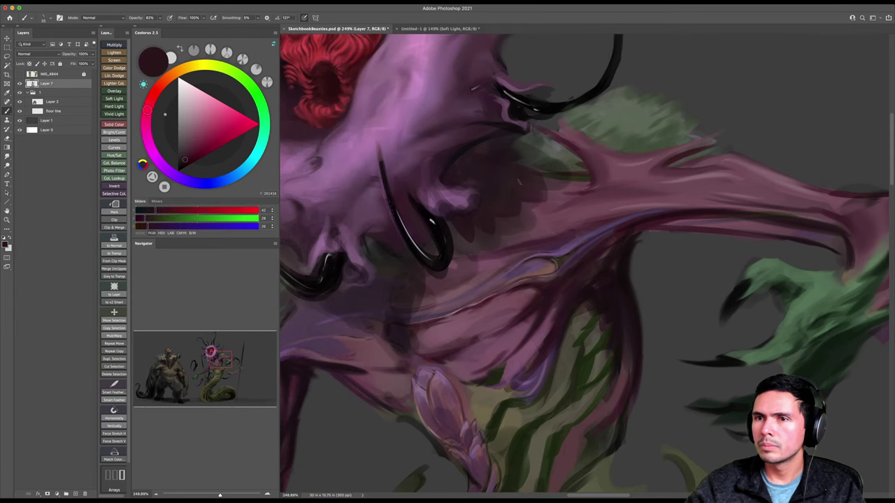
mouse_move(520, 183)
left_mouse_down()
mouse_move(543, 215)
mouse_move(563, 213)
left_mouse_up()
Erase a small rounded gap between the flower's lower petal and the shoulder, where the dark shadow meets the green tuft.
key("e")
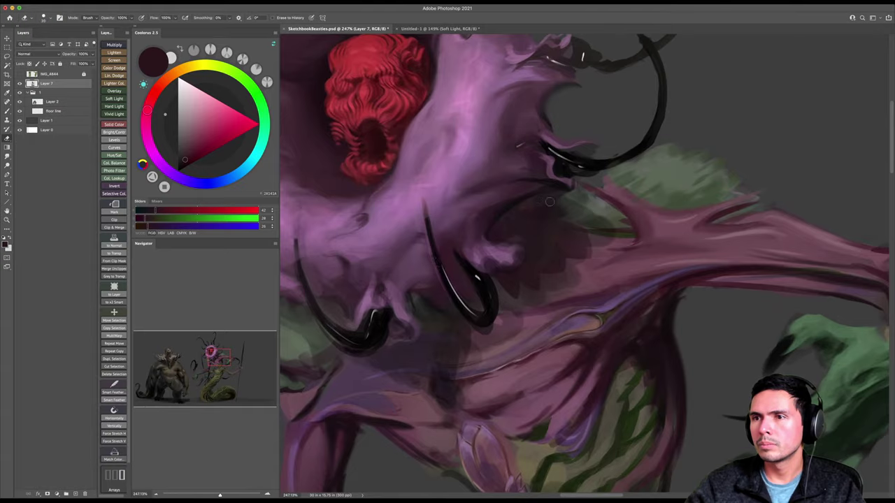
scroll(544, 202, "down", 3)
scroll(542, 199, "up", 3)
key("b")
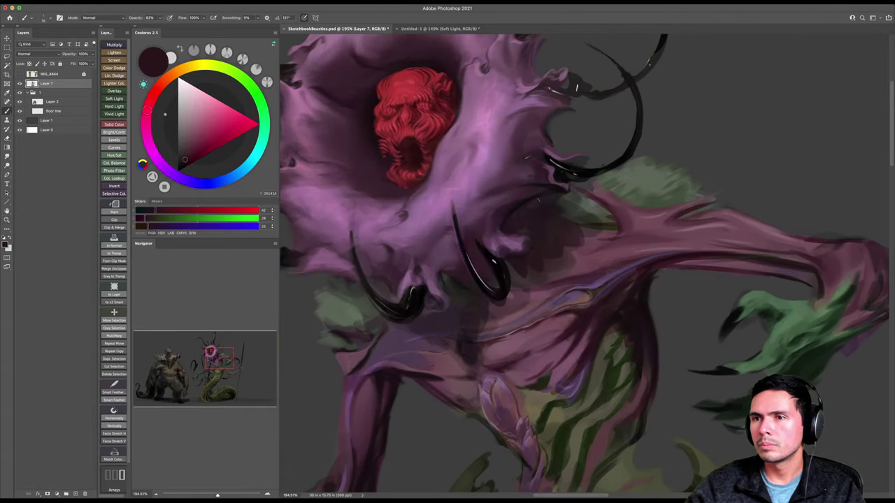
key("e")
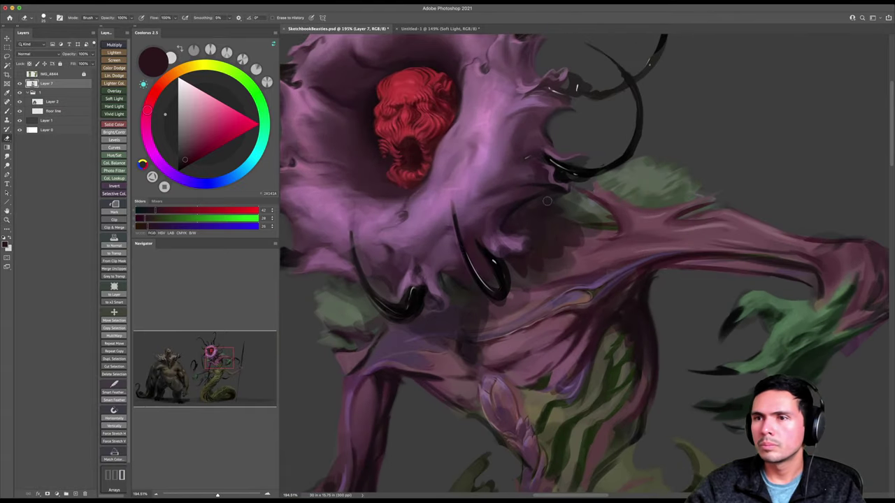
key("bracketright")
key("bracketright")
mouse_move(545, 206)
left_mouse_down()
mouse_move(578, 199)
mouse_move(544, 207)
left_mouse_up()
key("z")
scroll(544, 206, "up", 5)
key("e")
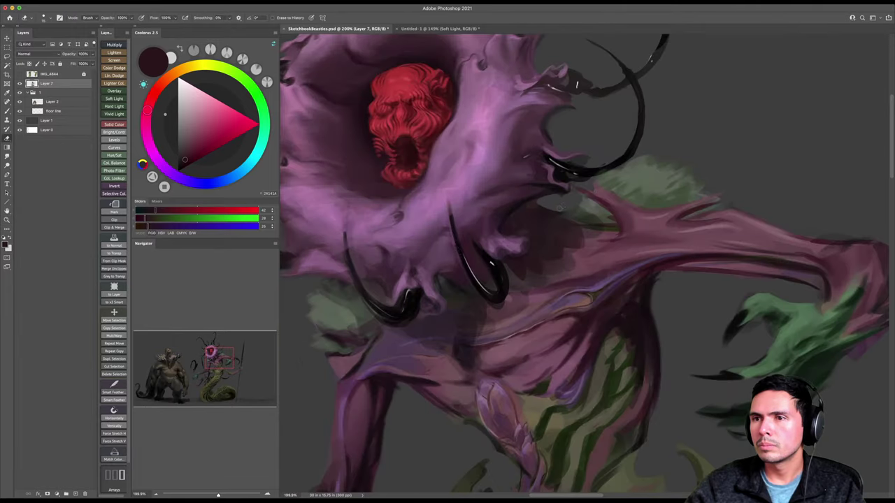
Extend the shoulder's muscle strands into the shadow beneath the flower head with a sampled purple-mauve and a larger brush.
key("b")
left_click(588, 258, "alt")
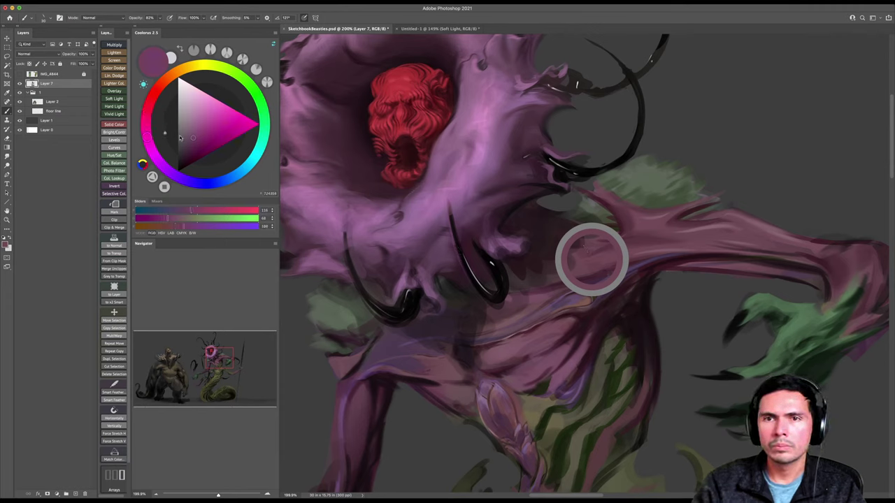
left_click(591, 259, "alt")
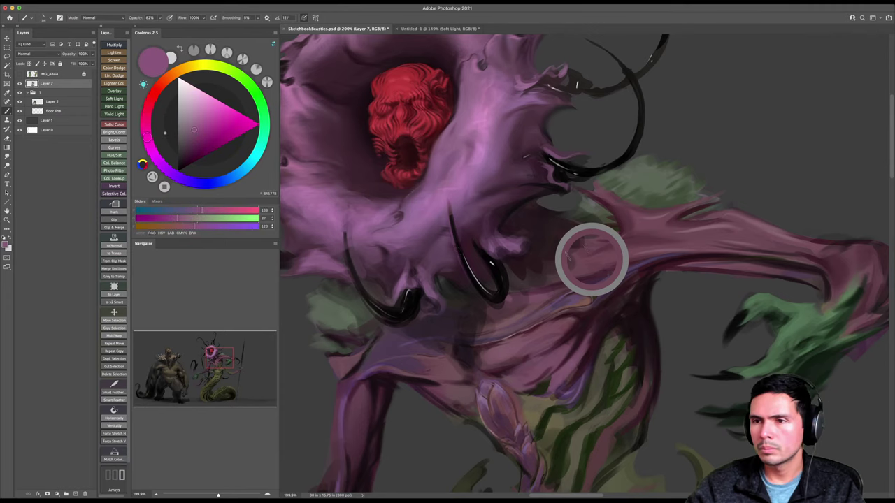
key("]")
key("]")
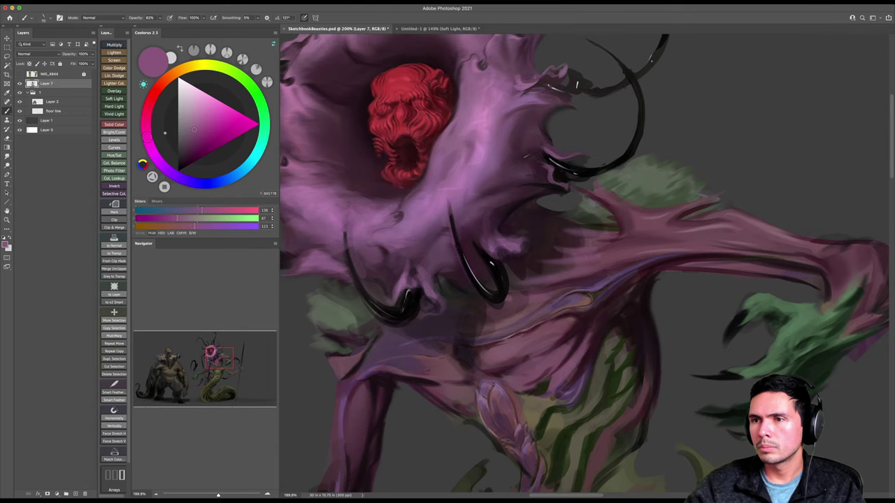
Flip the whole canvas horizontally and return to the creature's shoulder.
key("z")
left_click_drag(603, 248, 559, 248)
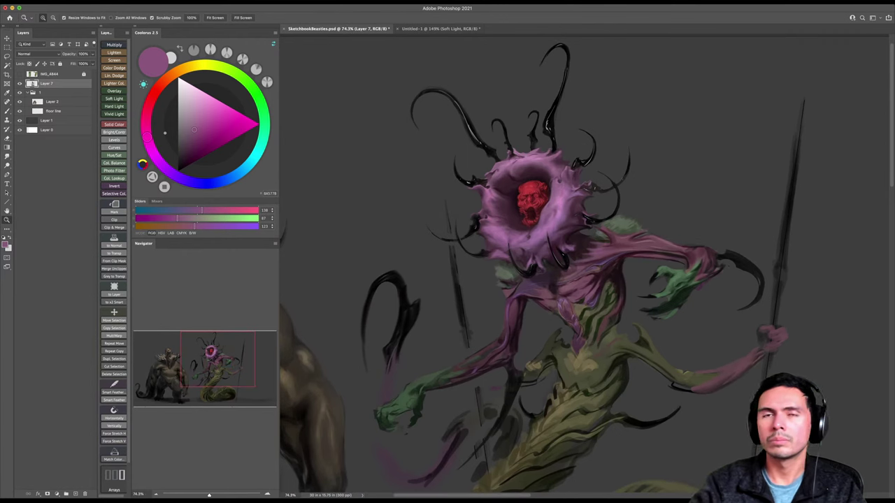
left_click(90, 5)
mouse_move(105, 63)
left_click(193, 93)
key("b")
key("z")
mouse_move(350, 255)
left_mouse_down()
mouse_move(380, 247)
mouse_move(510, 289)
mouse_move(520, 272)
left_mouse_up()
key("b")
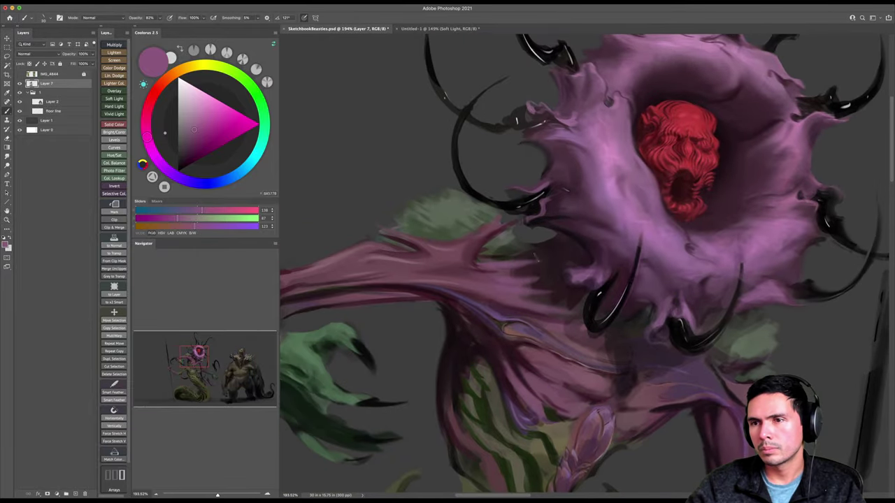
Set the brush tip angle to -4° and enlarge the brush for the shoulder strands.
right_click(523, 247)
left_click_drag(548, 258, 554, 249)
left_click(527, 257)
key("bracketright")
left_click_drag(539, 282, 530, 263)
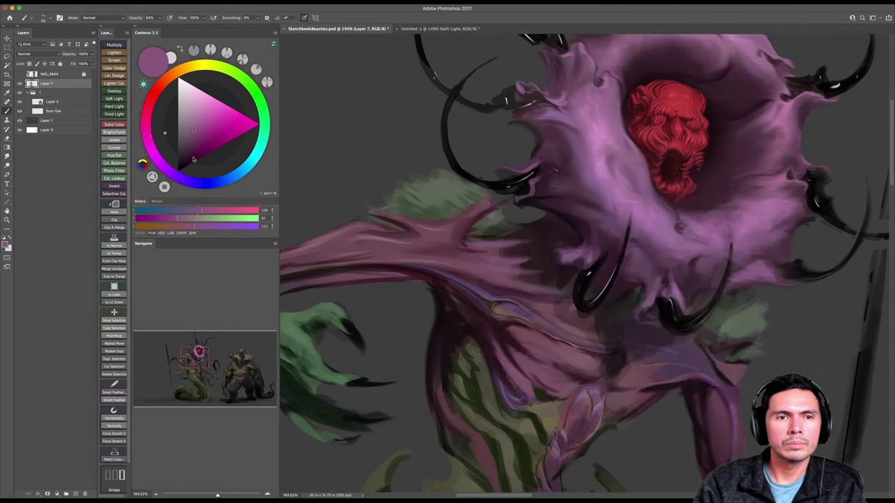
Paint dark plum and maroon shadows between the shoulder strands beside the green tuft.
left_click(184, 152)
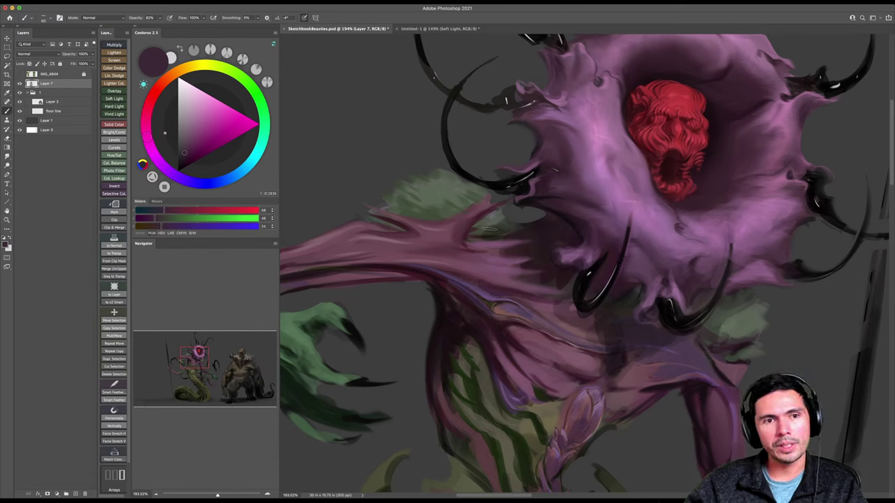
key("z")
mouse_move(487, 250)
left_mouse_down()
mouse_move(495, 248)
mouse_move(485, 259)
left_mouse_up()
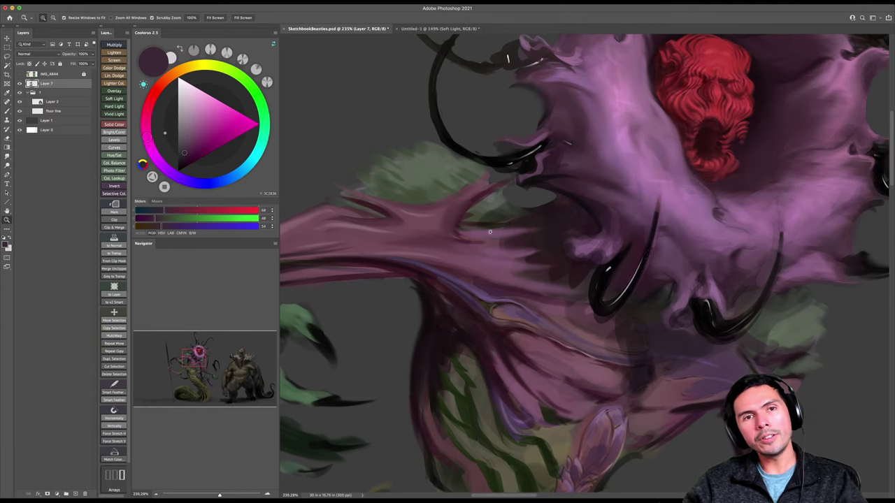
key("b")
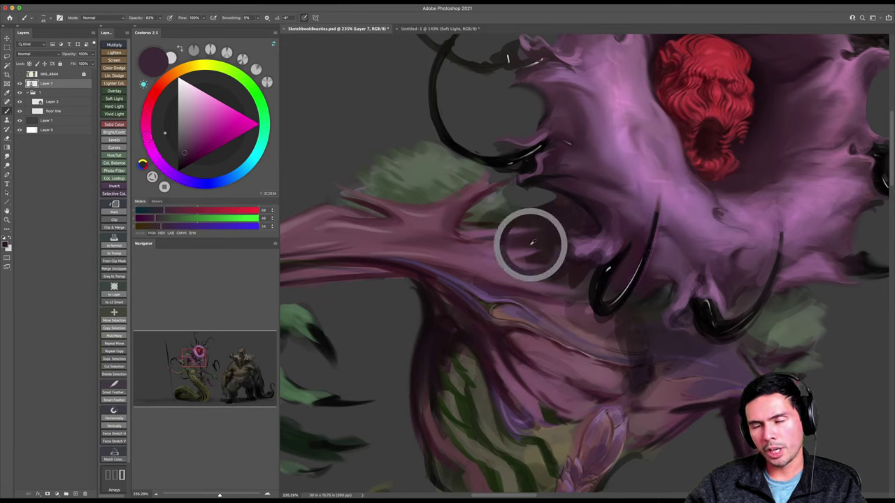
left_click(533, 241, "alt")
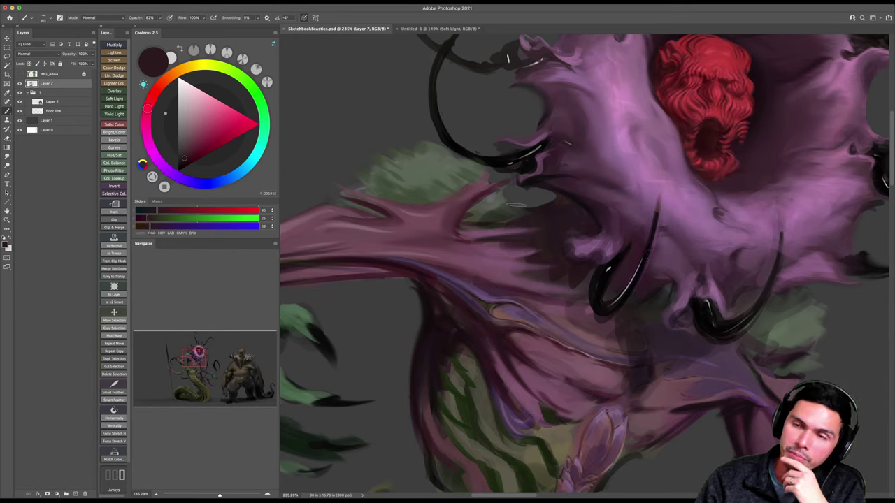
key("e")
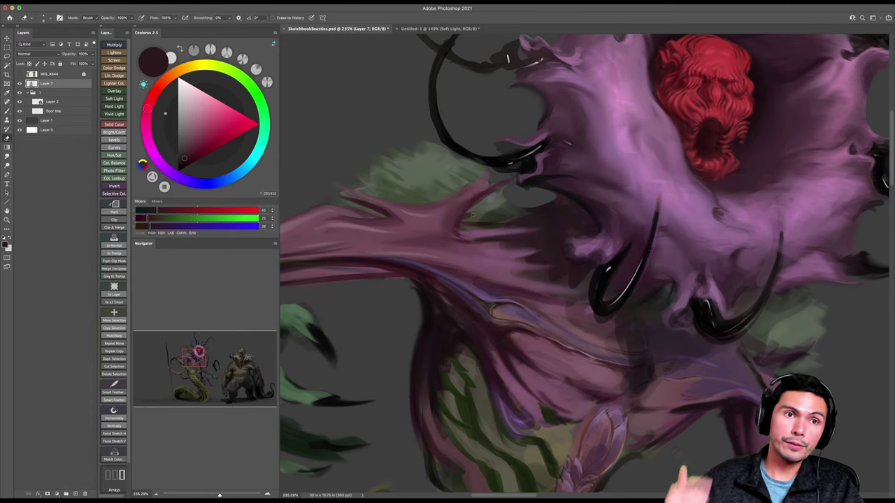
Rotate the view and refine the dark maroon edge around the gap below the flower's petal.
key("z")
left_click_drag(647, 249, 605, 268)
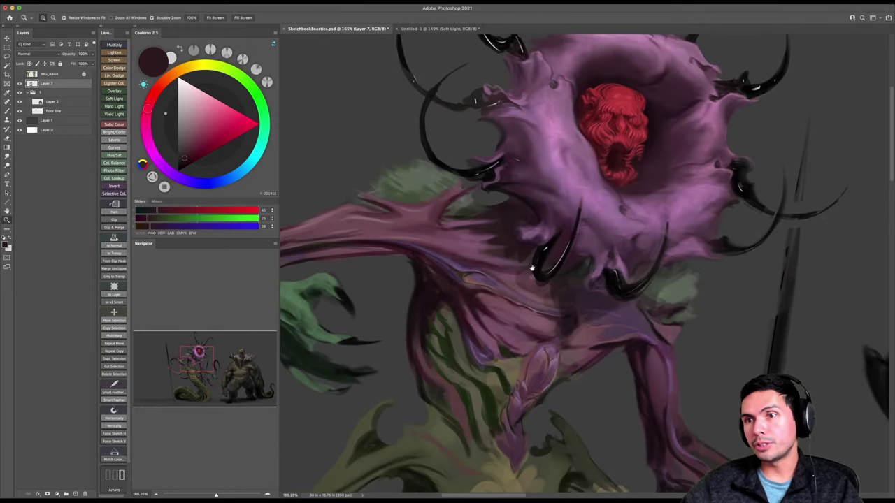
key("r")
mouse_move(565, 211)
left_mouse_down()
mouse_move(546, 206)
mouse_move(509, 230)
mouse_move(511, 259)
left_mouse_up()
key("z")
key("e")
key("b")
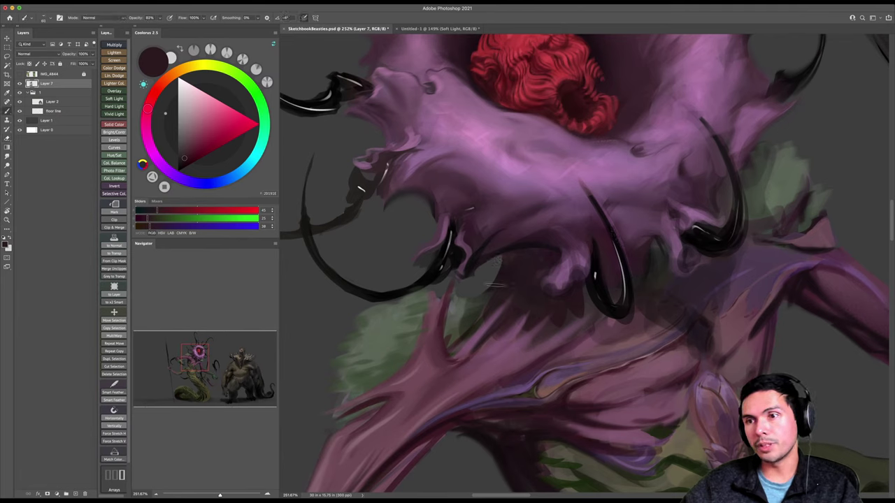
Paint near-black creases between the shoulder strands beneath the flower head, using a color sampled from the dark areas.
left_click(595, 271, "alt")
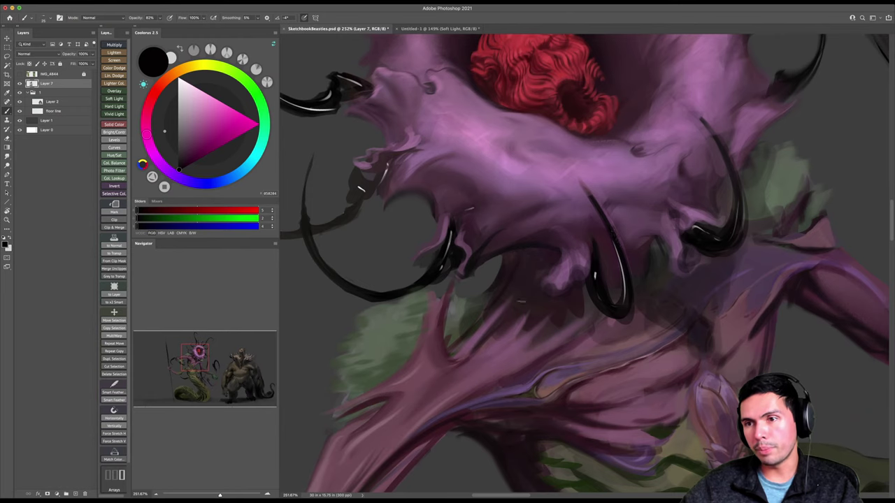
mouse_move(529, 297)
left_mouse_down()
mouse_move(500, 323)
mouse_move(550, 289)
left_mouse_up()
key("bracketright")
key("bracketright")
key("Escape")
key("bracketleft")
key("bracketleft")
key("bracketleft")
key("bracketleft")
key("bracketleft")
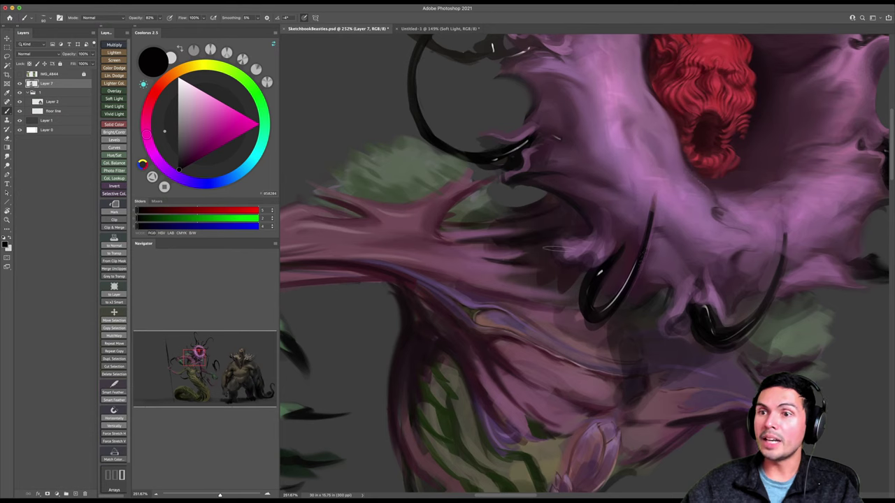
Deepen and taper the shoulder creases under the flower with a very dark maroon sampled from the shadow.
key("z")
left_click_drag(542, 265, 564, 271)
key("r")
left_click_drag(573, 225, 549, 235)
key("z")
mouse_move(563, 246)
left_mouse_down()
mouse_move(545, 257)
mouse_move(548, 270)
left_mouse_up()
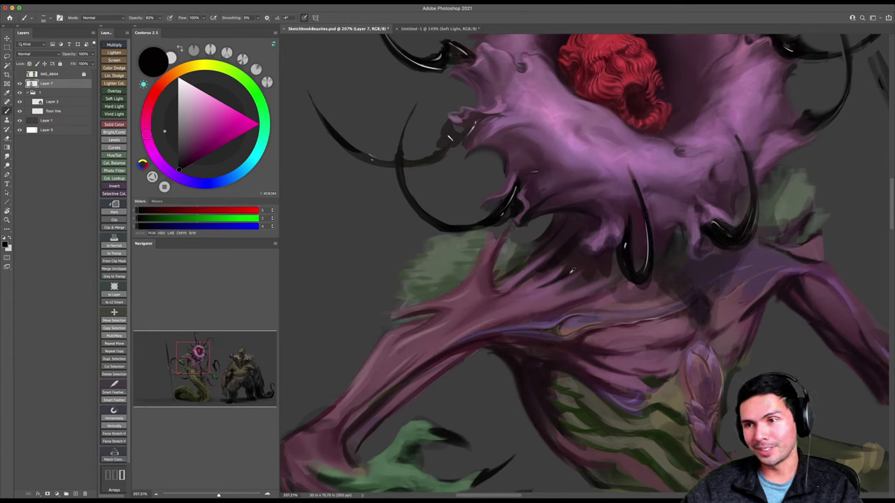
left_click(569, 273, "alt")
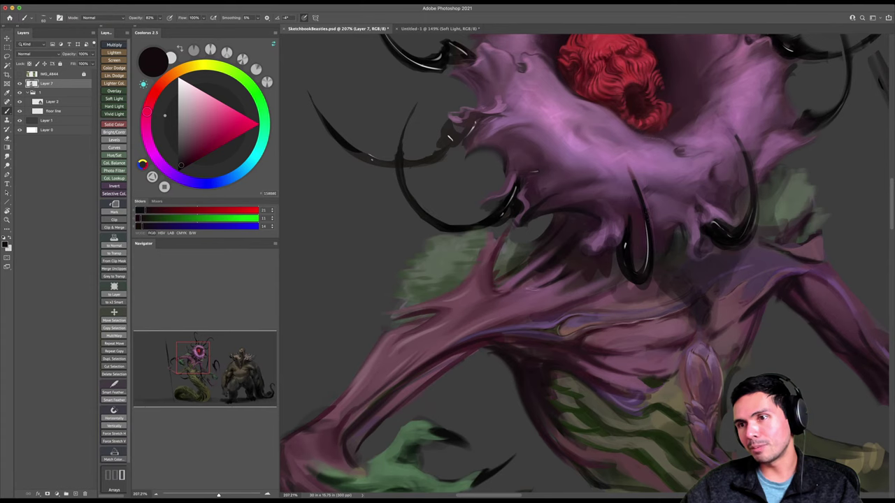
key("Escape")
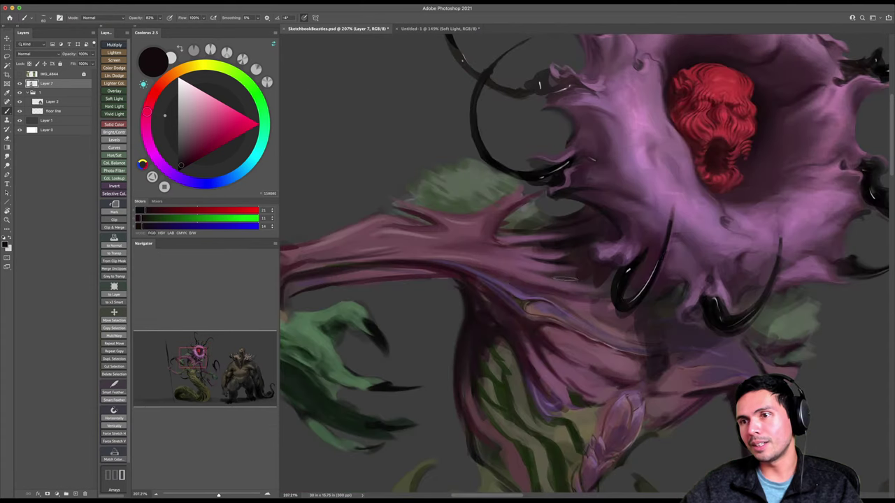
key("z")
left_click_drag(597, 284, 583, 287)
key("space")
mouse_move(599, 304)
left_mouse_down()
mouse_move(597, 291)
mouse_move(537, 328)
left_mouse_up()
key("b")
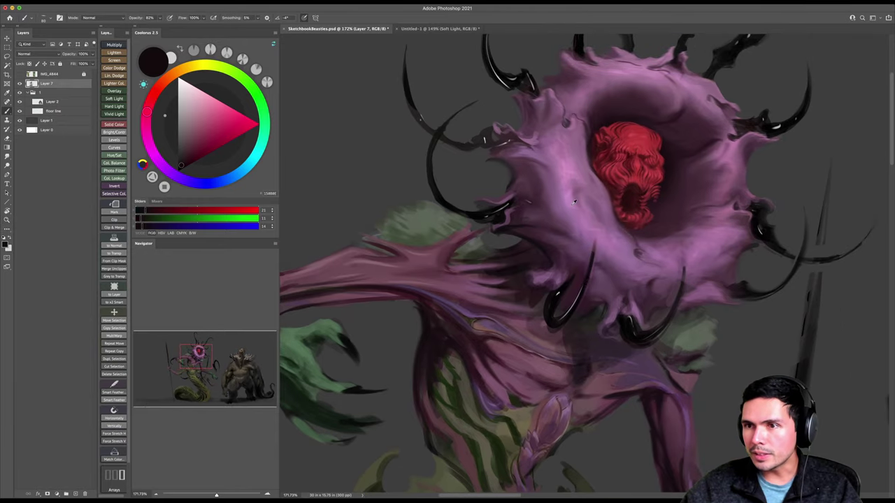
Sample the light purple of the flower's petal and reduce the brush size for work on the chest.
left_click(575, 201, "alt")
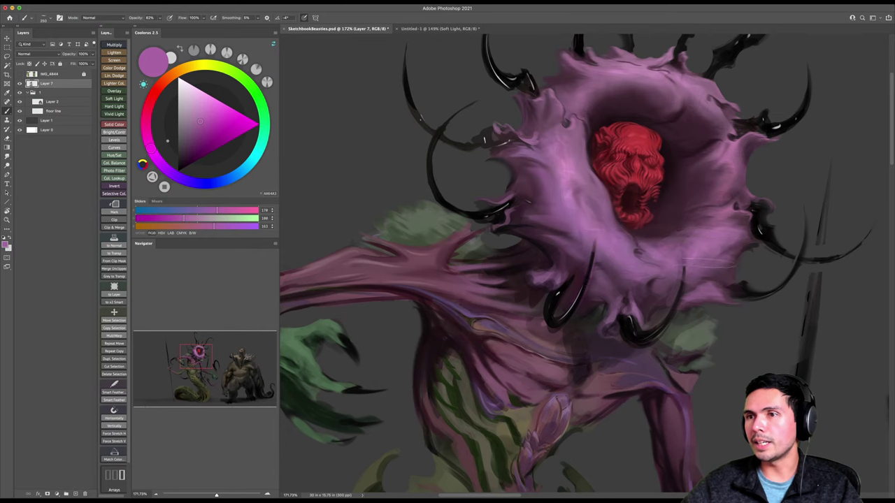
mouse_move(557, 360)
left_mouse_down()
mouse_move(567, 258)
mouse_move(580, 257)
left_mouse_up()
key("bracketleft")
key("bracketleft")
key("bracketleft")
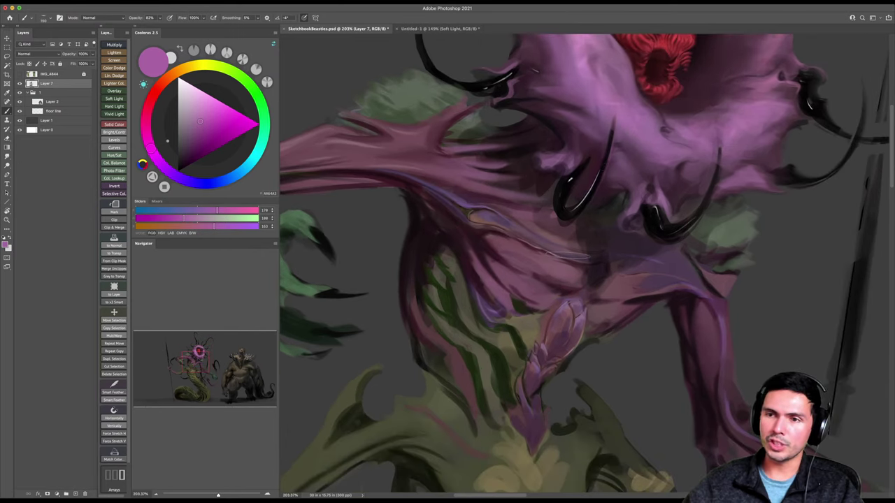
key("r")
left_click_drag(552, 244, 528, 240)
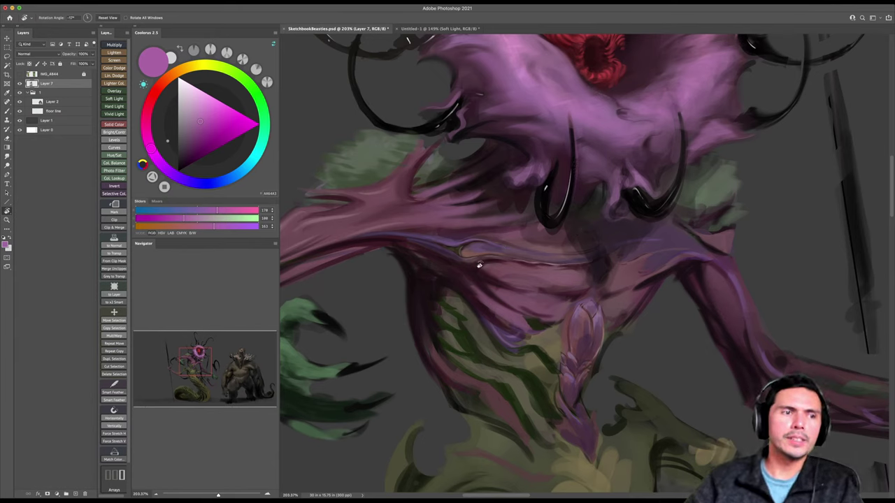
key("b")
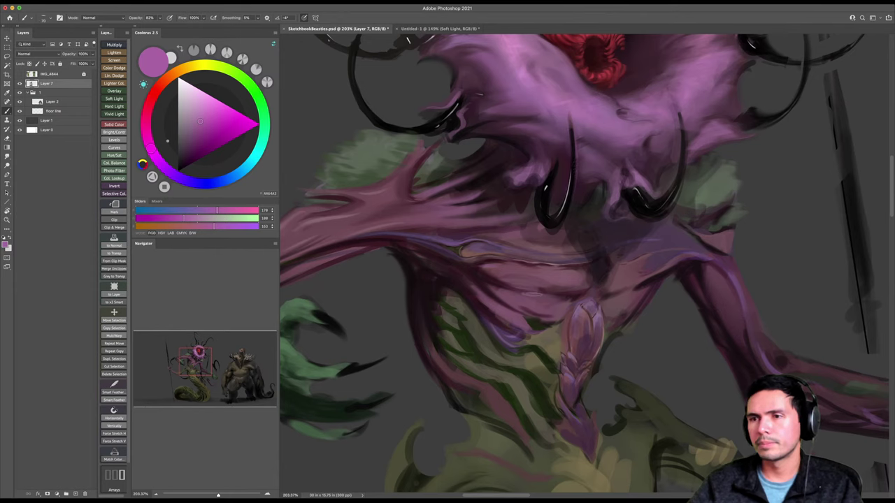
Paint mauve muscle strokes across the chest on the far side of the central bud, using colors sampled from the chest.
left_click(492, 278, "alt")
key("bracketleft")
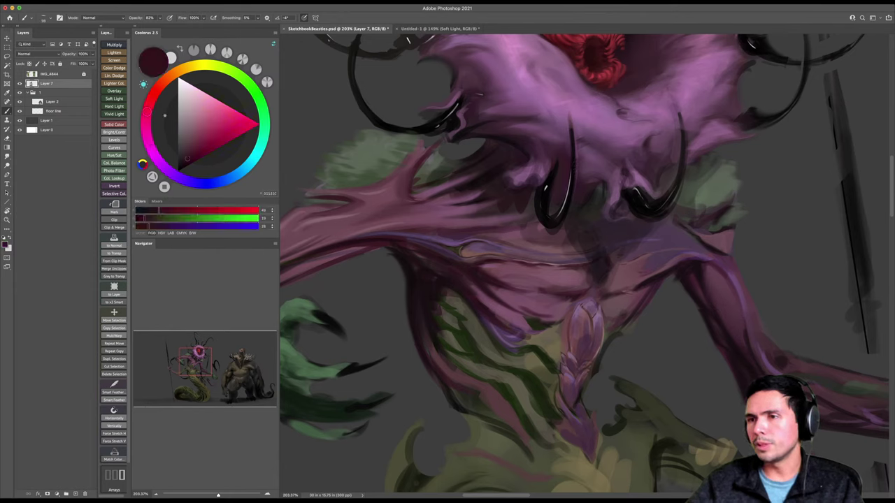
left_click(569, 281, "alt")
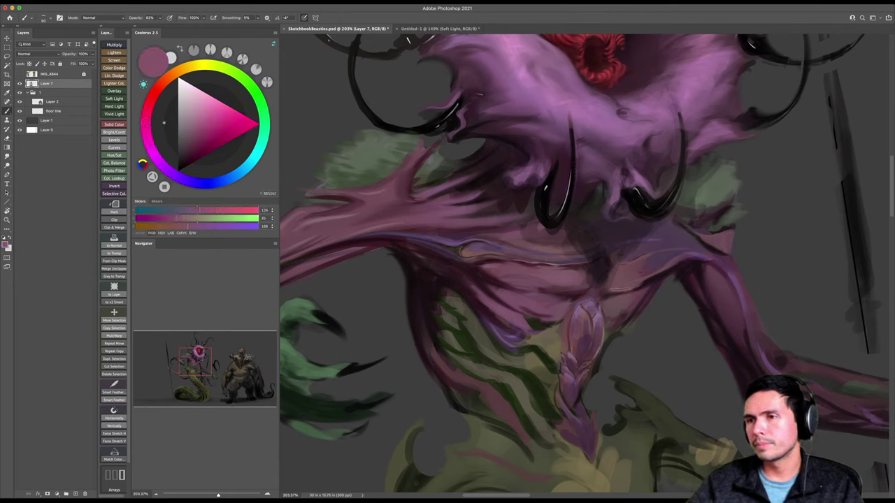
key("bracketright")
key("bracketright")
key("bracketright")
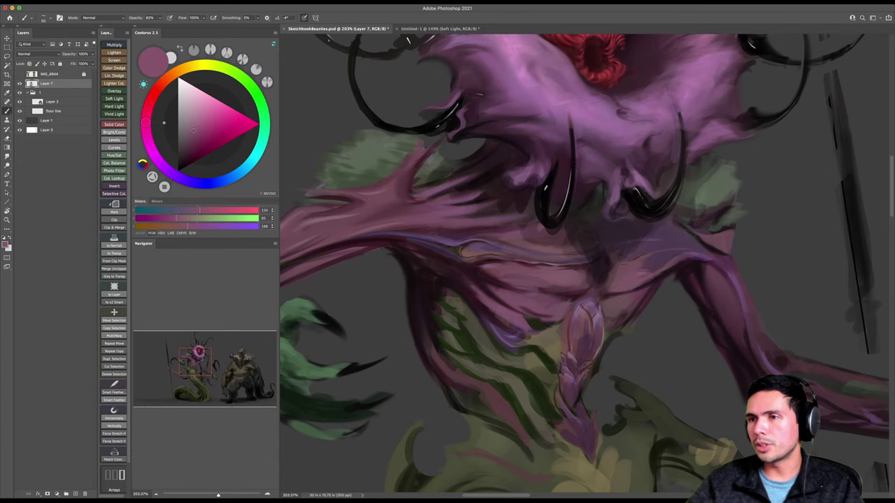
key("r")
left_click_drag(669, 263, 663, 291)
key("bracketright")
key("bracketright")
left_click_drag(598, 315, 629, 309)
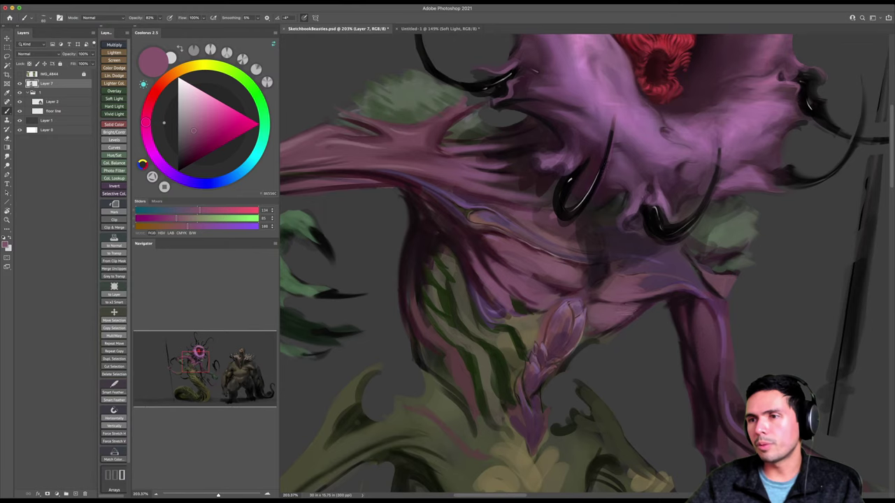
Shade the upper part of the far purple arm with near-black maroon and colors sampled from the arm.
key("x")
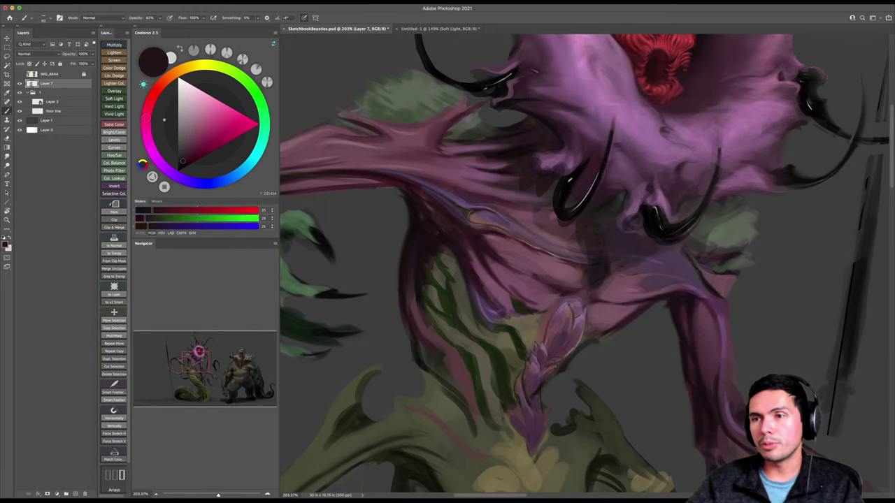
key("z")
left_click(624, 299, "alt")
left_click_drag(624, 299, 647, 286)
key("b")
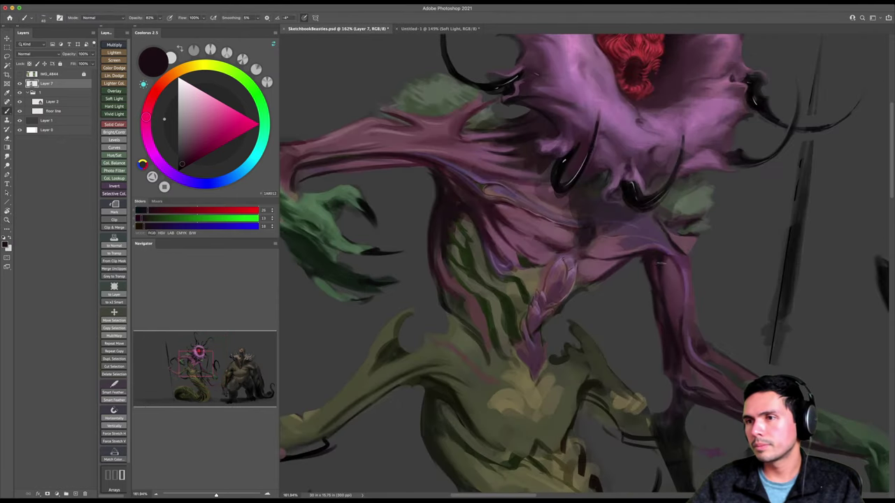
left_click_drag(666, 261, 666, 285)
left_click(665, 272, "alt")
left_click(660, 260, "alt")
left_click_drag(659, 295, 645, 280)
Paint olive and dark green strands down the torso beneath the chest with a smaller brush, using colors sampled from the torso.
left_click(552, 267, "alt")
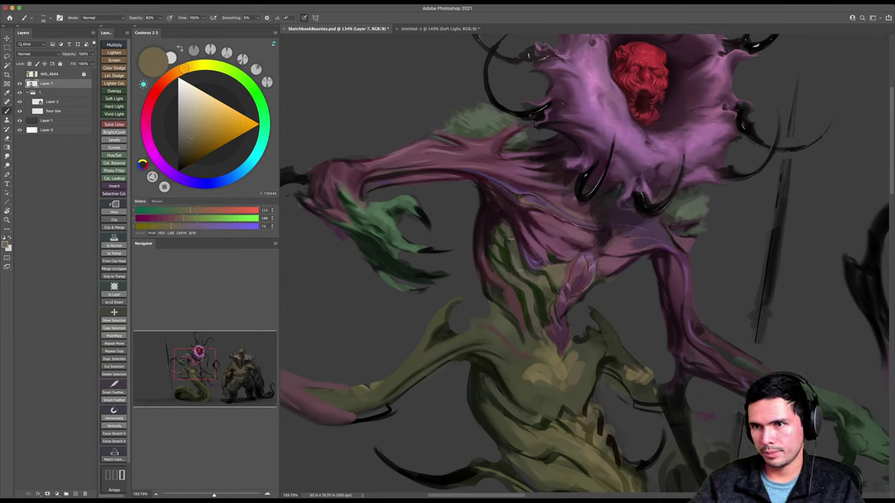
key("[")
key("[")
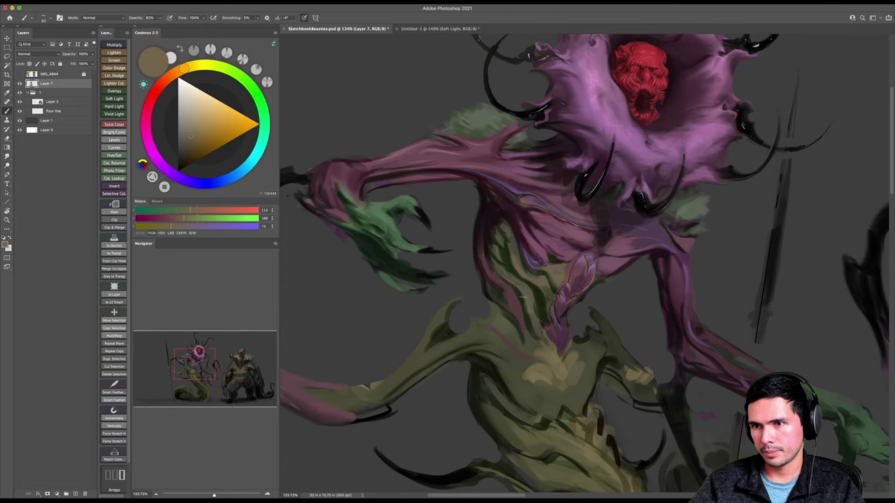
left_click(516, 286, "alt")
mouse_move(514, 251)
left_mouse_down()
mouse_move(547, 293)
mouse_move(555, 277)
left_mouse_up()
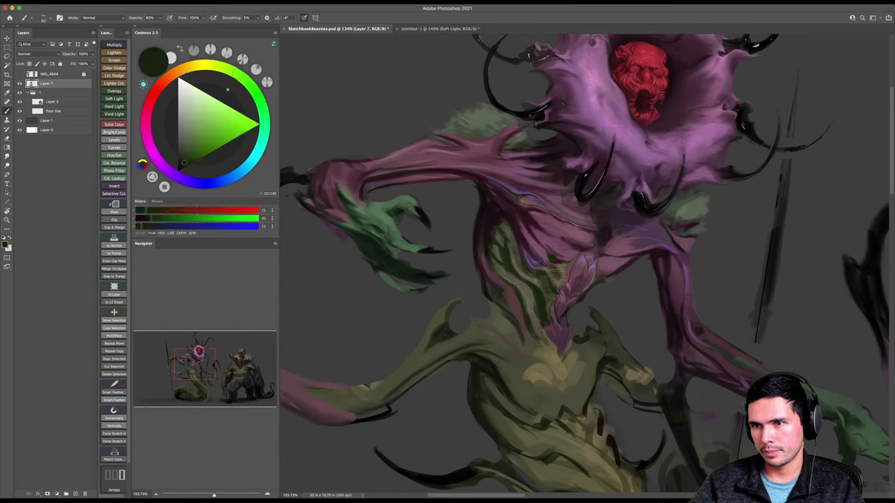
left_click_drag(513, 237, 533, 315)
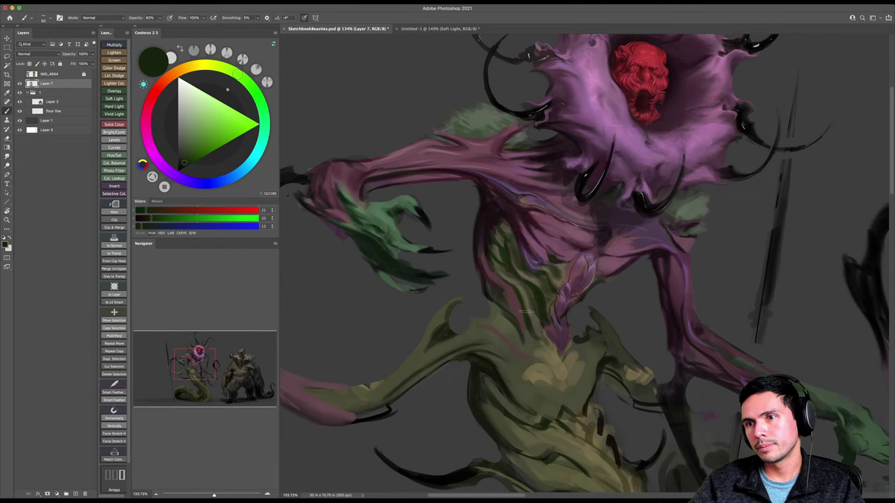
mouse_move(495, 289)
left_mouse_down()
mouse_move(543, 314)
mouse_move(520, 309)
left_mouse_up()
Darken the gaps between the torso's green strands with a near-black green.
key("z")
left_click(520, 309)
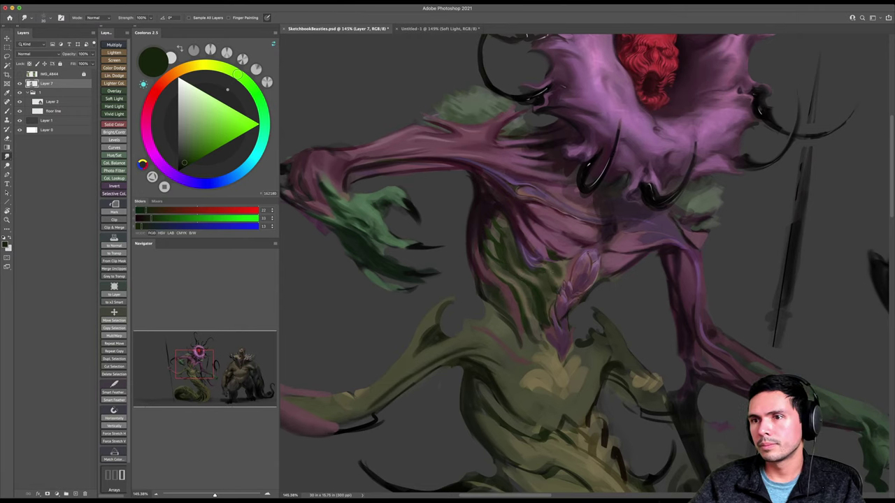
key("b")
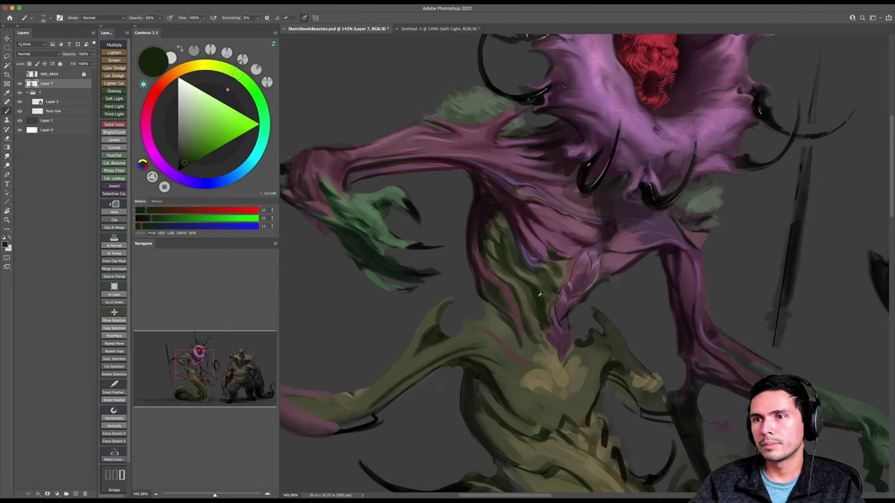
left_click(180, 164)
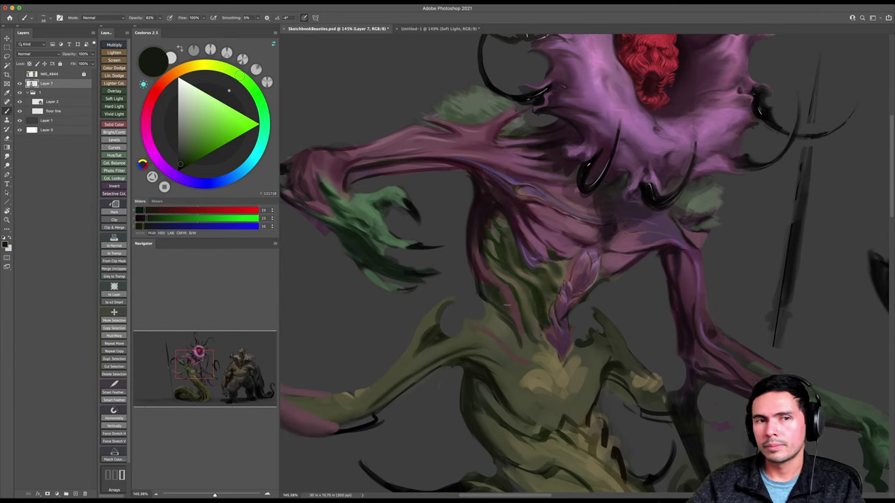
Save the document and flip the canvas horizontally to check the painting mirrored.
key("z")
left_click_drag(524, 279, 513, 297)
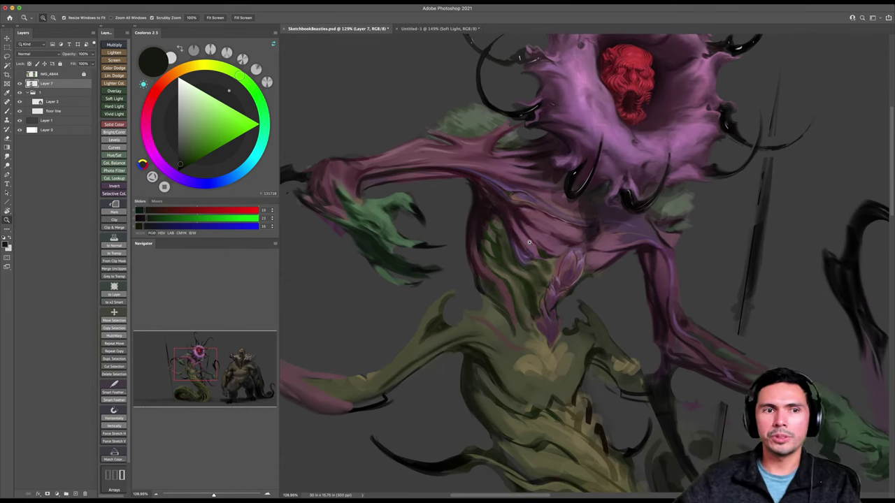
left_click_drag(591, 229, 566, 231)
mouse_move(598, 278)
left_mouse_down()
mouse_move(566, 243)
mouse_move(591, 269)
mouse_move(592, 228)
mouse_move(627, 256)
mouse_move(614, 242)
left_mouse_up()
key("super+s")
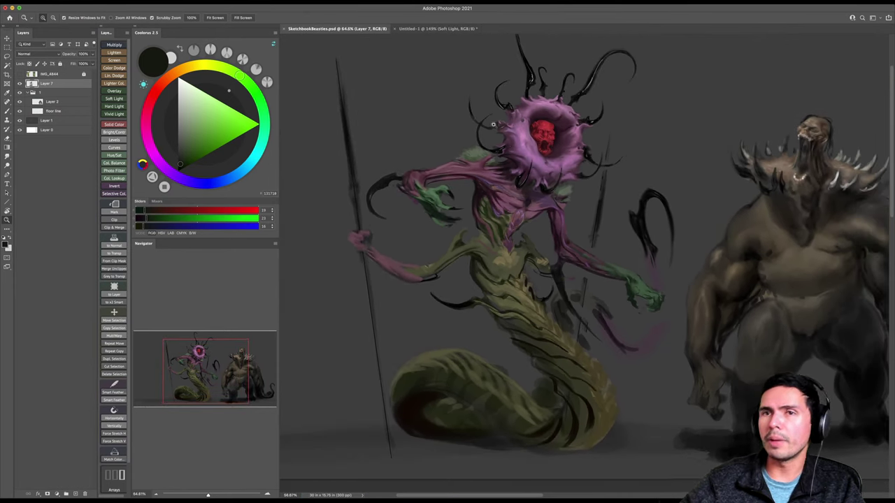
left_click(85, 3)
mouse_move(120, 64)
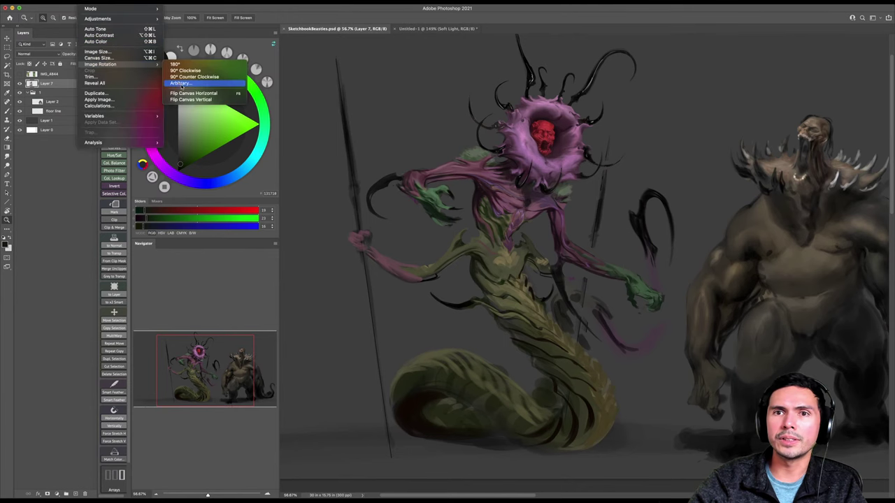
left_click(185, 95)
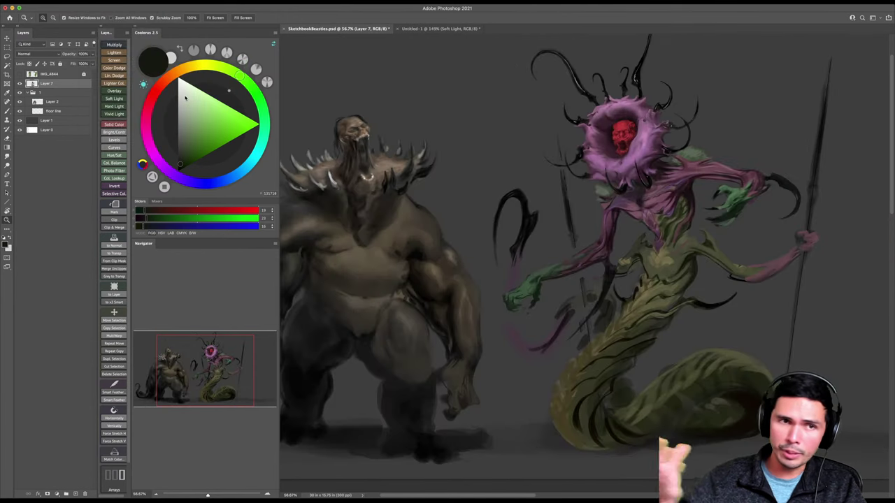
Paint dark green creases and olive tones on the flower creature's flank below the lower arm, using colors sampled from the body.
mouse_move(465, 186)
left_mouse_down()
mouse_move(436, 189)
mouse_move(515, 188)
mouse_move(479, 191)
left_mouse_up()
left_click_drag(432, 210, 439, 206)
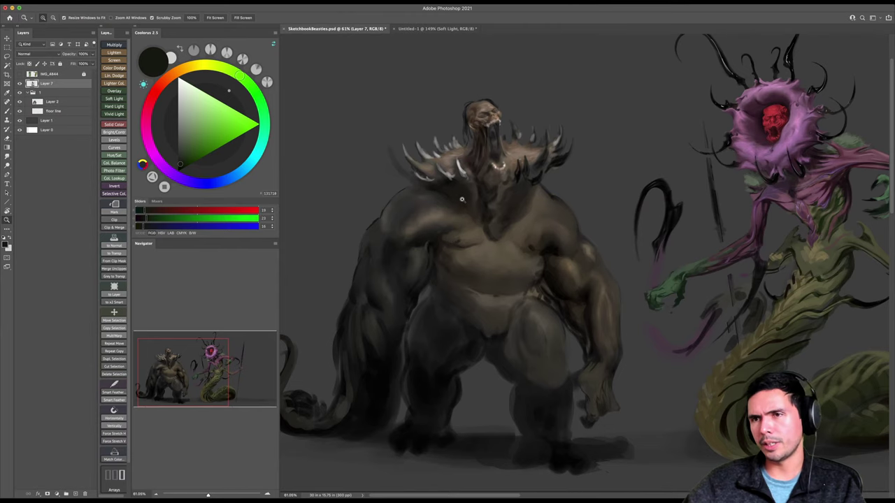
mouse_move(414, 224)
left_mouse_down()
mouse_move(427, 225)
mouse_move(442, 202)
mouse_move(435, 208)
mouse_move(464, 198)
mouse_move(480, 214)
mouse_move(495, 204)
mouse_move(411, 211)
left_mouse_up()
left_click_drag(559, 219, 483, 175)
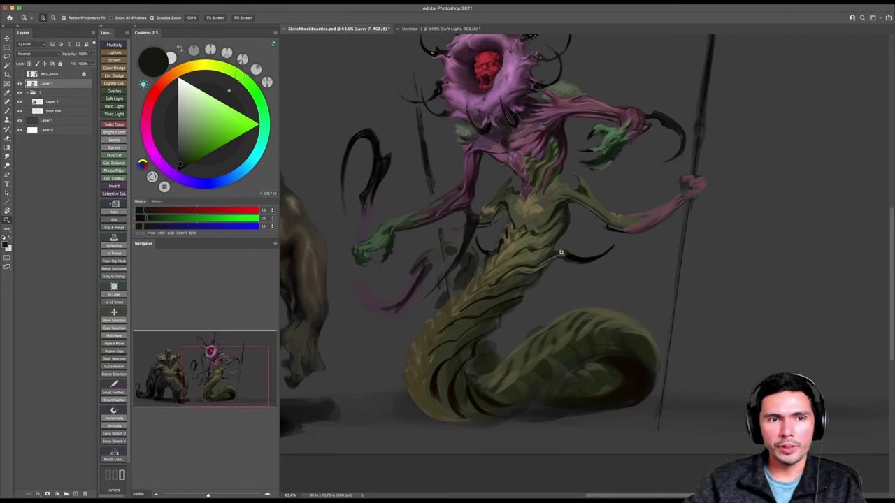
key("b")
left_click_drag(539, 220, 565, 209)
left_click(568, 202, "alt")
key("[")
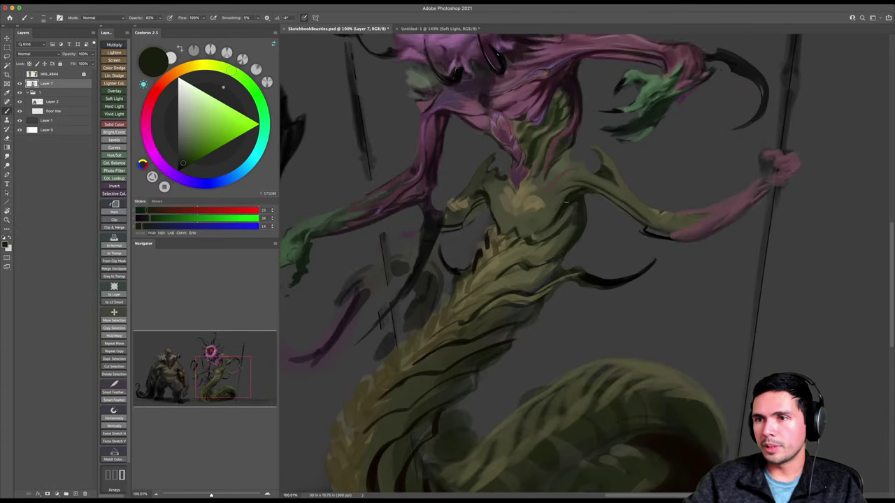
left_click(562, 201, "alt")
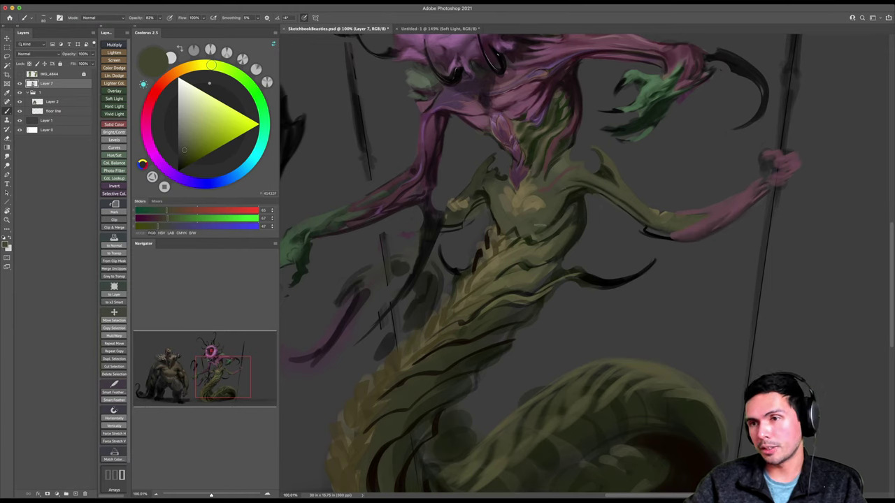
left_click(575, 193, "alt")
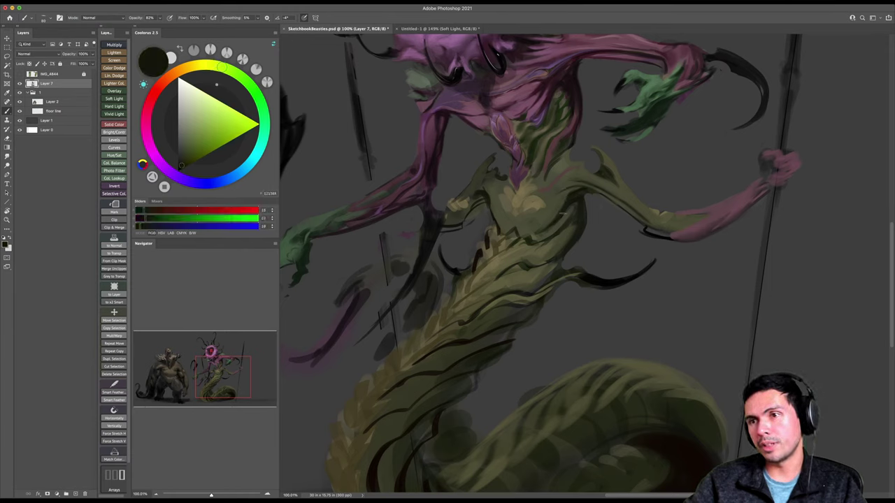
Paint the lower arm that holds the spear with olive sampled where it joins the torso, using a larger brush.
key("z")
mouse_move(589, 226)
left_mouse_down()
mouse_move(577, 215)
mouse_move(544, 222)
mouse_move(556, 234)
mouse_move(565, 218)
left_mouse_up()
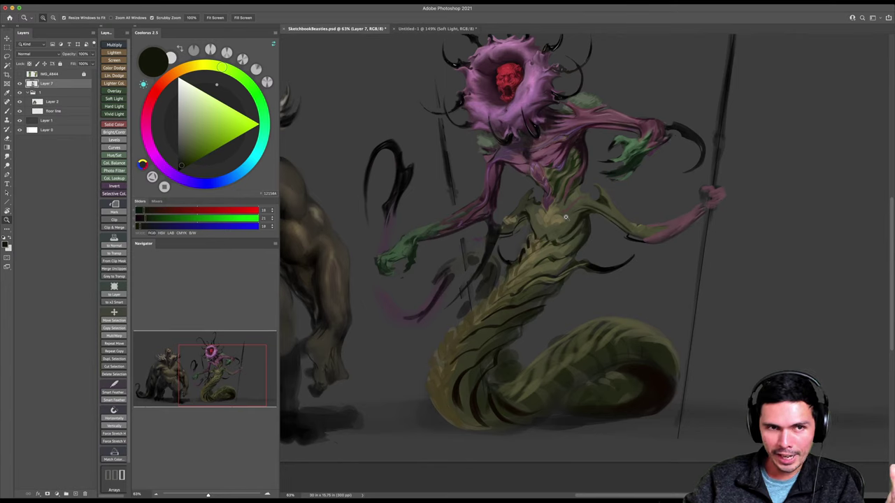
key("b")
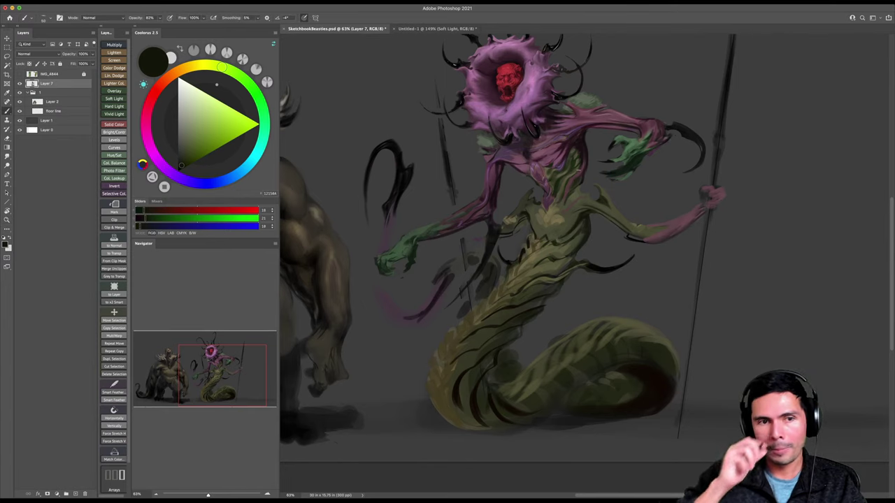
key("z")
left_click_drag(591, 215, 605, 213)
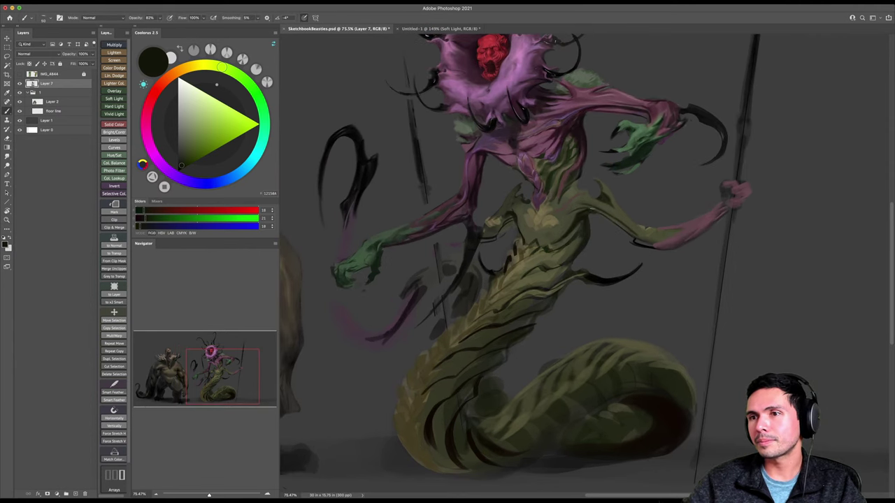
left_click(592, 200, "alt")
key("r")
mouse_move(608, 179)
left_mouse_down()
mouse_move(582, 176)
mouse_move(543, 239)
left_mouse_up()
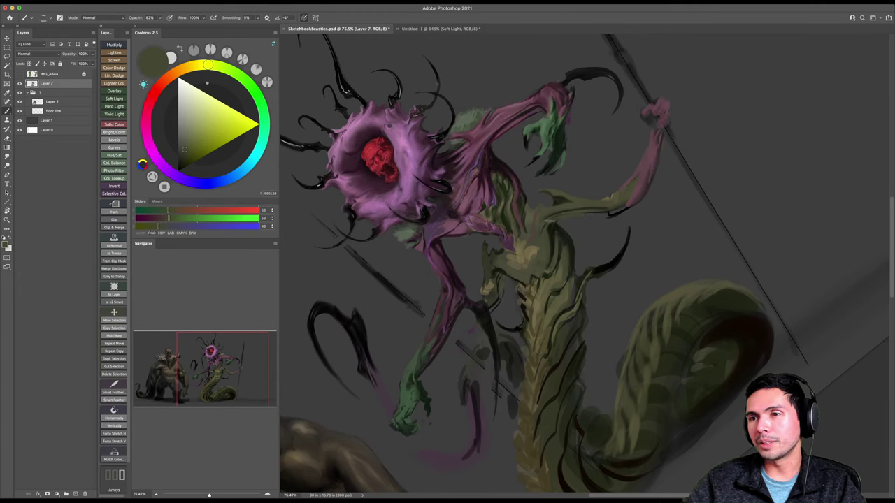
key("]")
key("Escape")
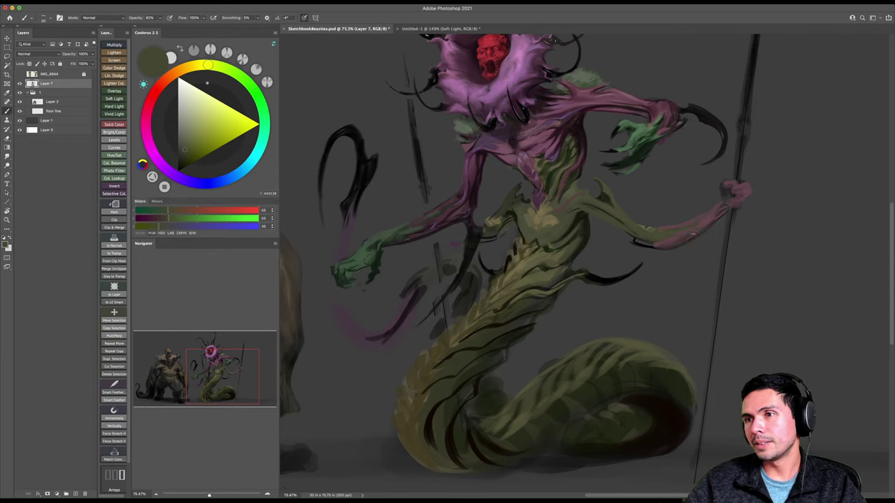
Blend mauve, dark maroon and muted green into the forearm holding the spear, using colors sampled from the creature's arms.
left_click(671, 241, "alt")
left_click(707, 228, "alt")
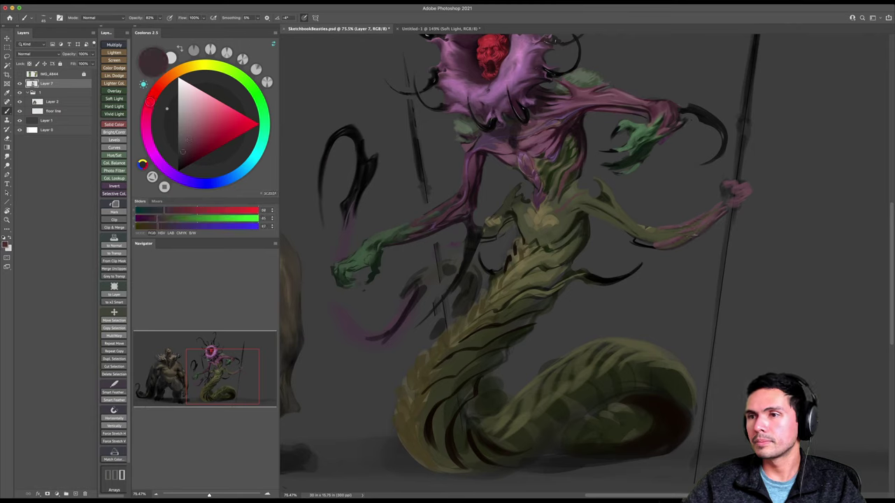
left_click(390, 231, "alt")
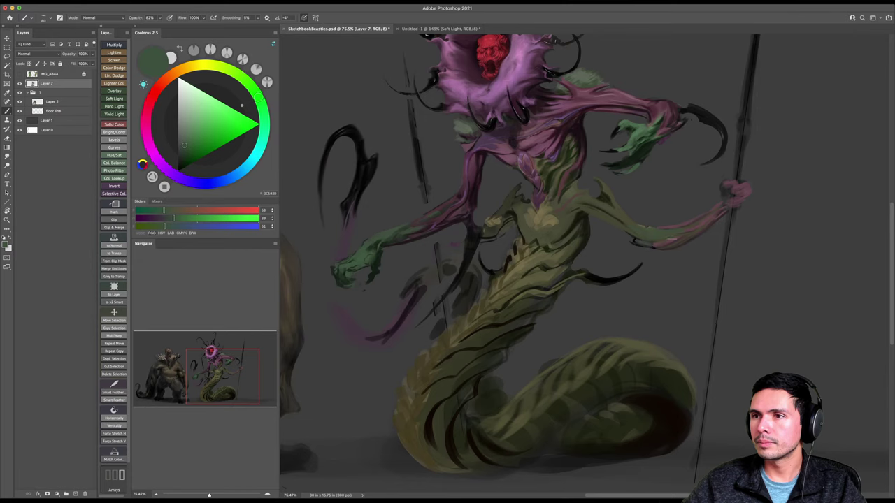
Paint dark creases and olive scale bands along the snake body, alternating colors sampled from its shadows and lit scales.
left_click_drag(591, 276, 602, 274)
key("[")
left_click(493, 338, "alt")
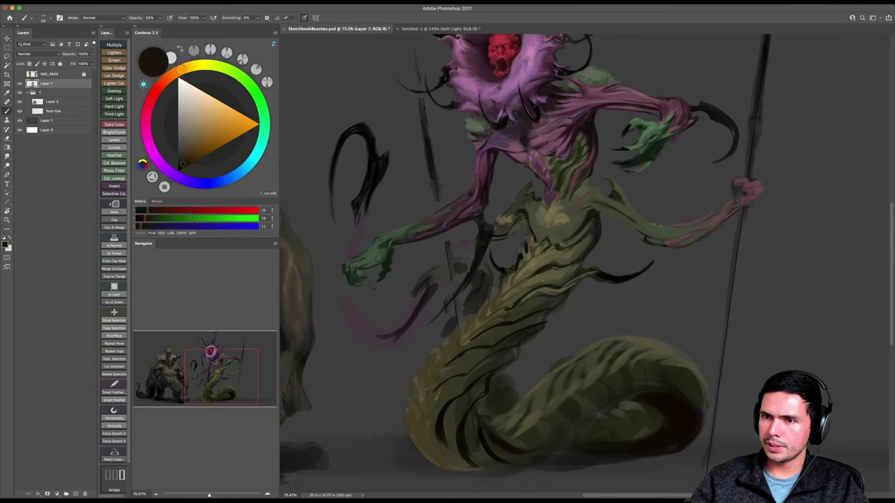
left_click(575, 253, "alt")
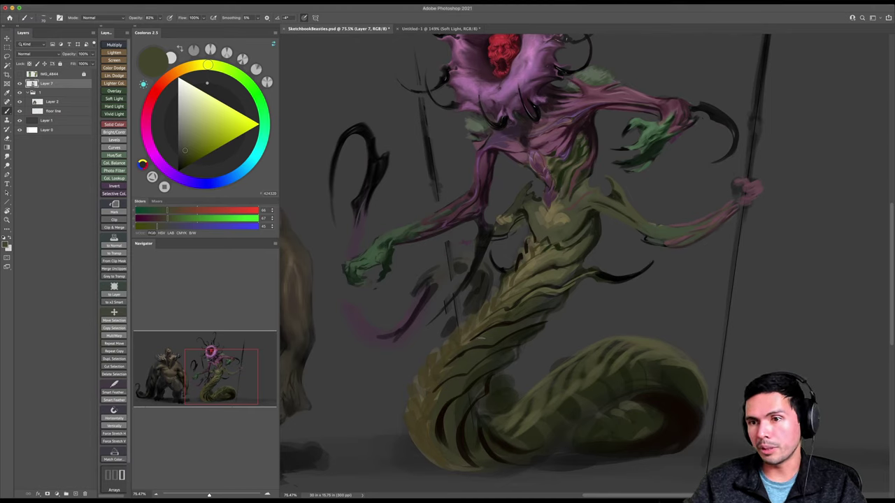
left_click(509, 323, "alt")
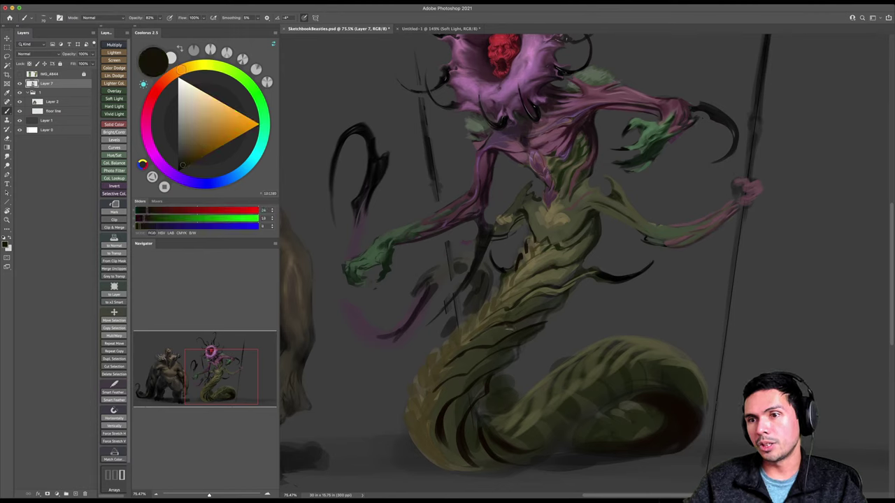
left_click(528, 310, "alt")
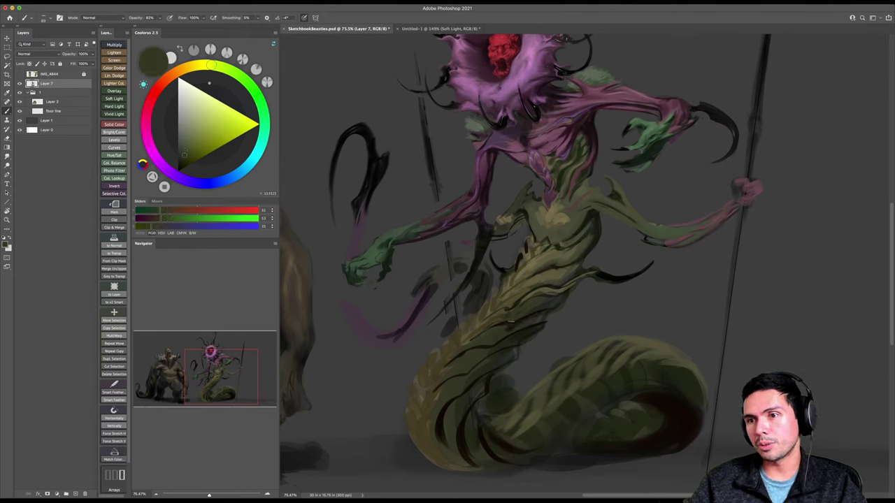
left_click(501, 322, "alt")
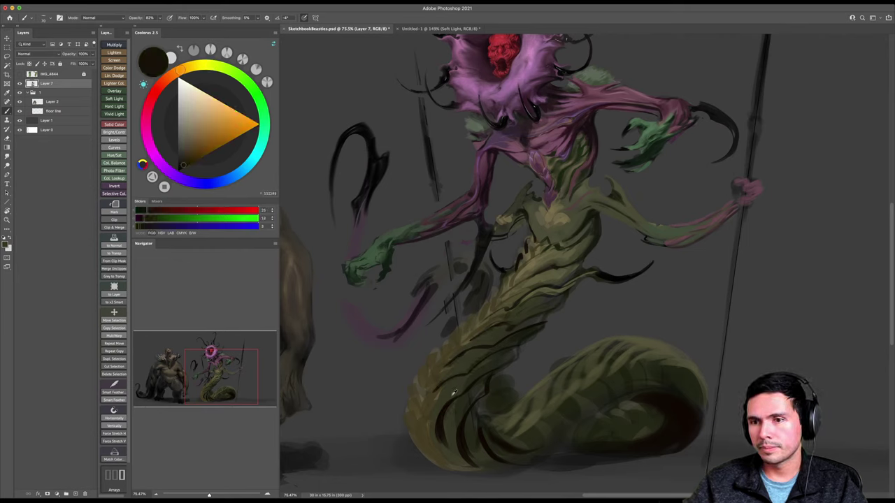
left_click(453, 395, "alt")
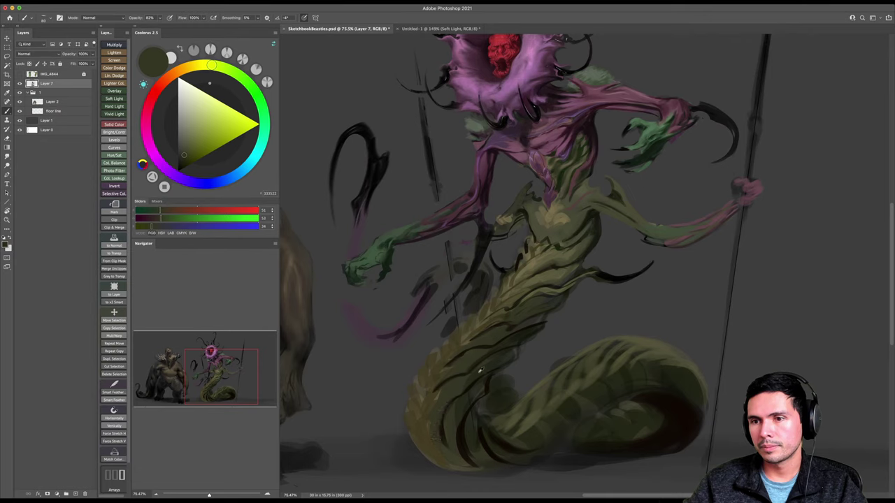
left_click(478, 370, "alt")
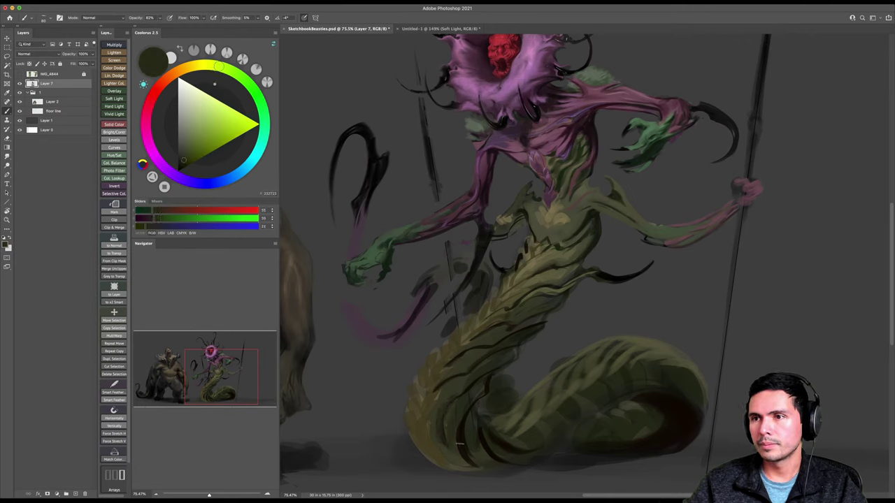
Switch to a round brush, enlarge it and shade both sides of the upper torso with dark green sampled from its edge.
right_click(522, 341)
left_click(568, 398)
key("Return")
mouse_move(573, 209)
left_mouse_down()
mouse_move(592, 220)
mouse_move(550, 237)
mouse_move(596, 211)
left_mouse_up()
left_click(589, 220, "alt")
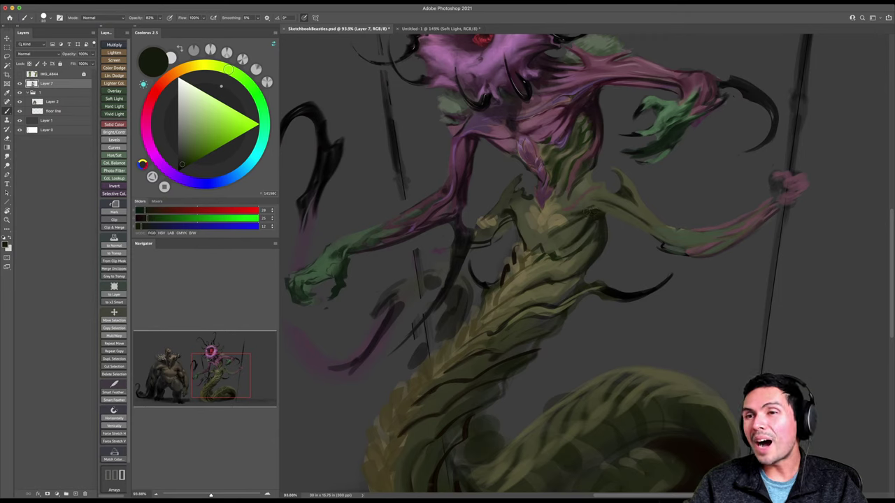
key("]")
mouse_move(543, 215)
left_mouse_down()
mouse_move(541, 242)
mouse_move(517, 208)
left_mouse_up()
key("]")
key("]")
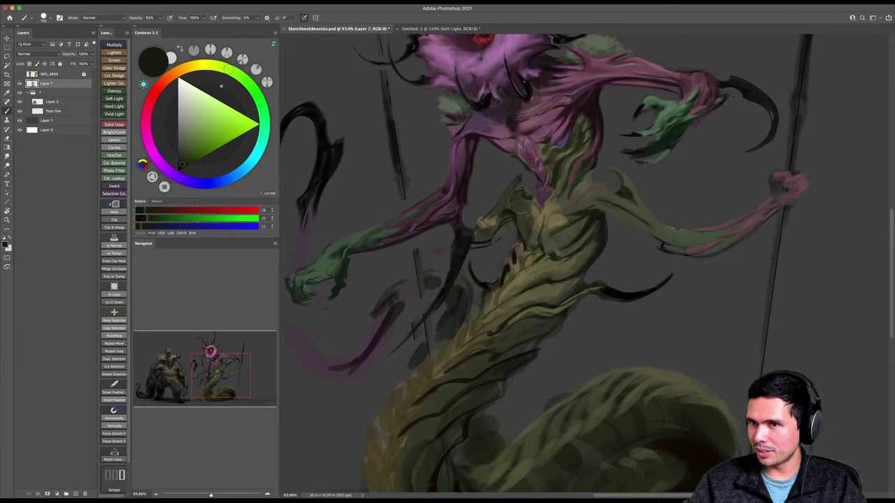
key("]")
left_click_drag(594, 221, 561, 245)
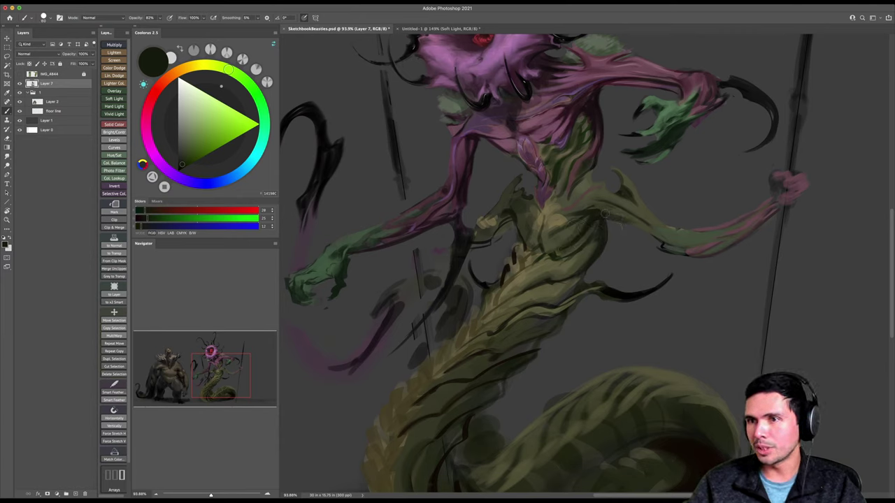
Stroke dark green shadows and strand lines along the upper part of the spear arm, shrinking the brush for the finer lines.
left_click_drag(612, 218, 640, 230)
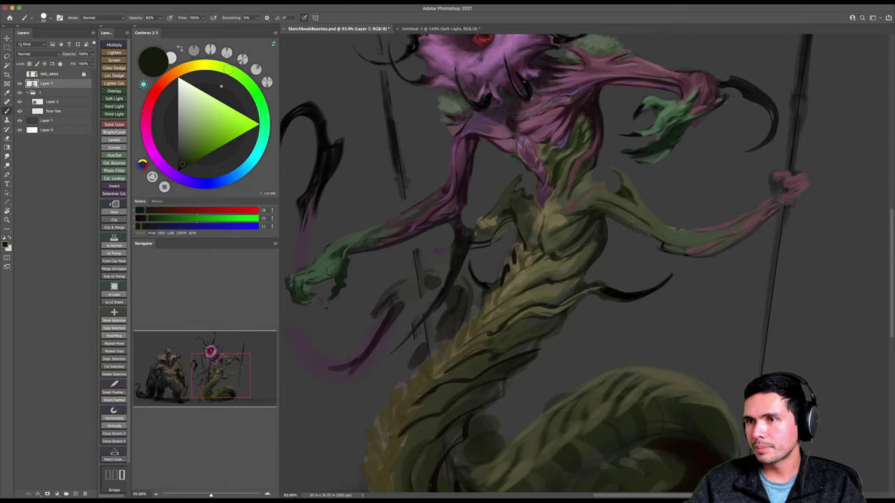
mouse_move(625, 198)
left_mouse_down()
mouse_move(657, 223)
mouse_move(653, 216)
left_mouse_up()
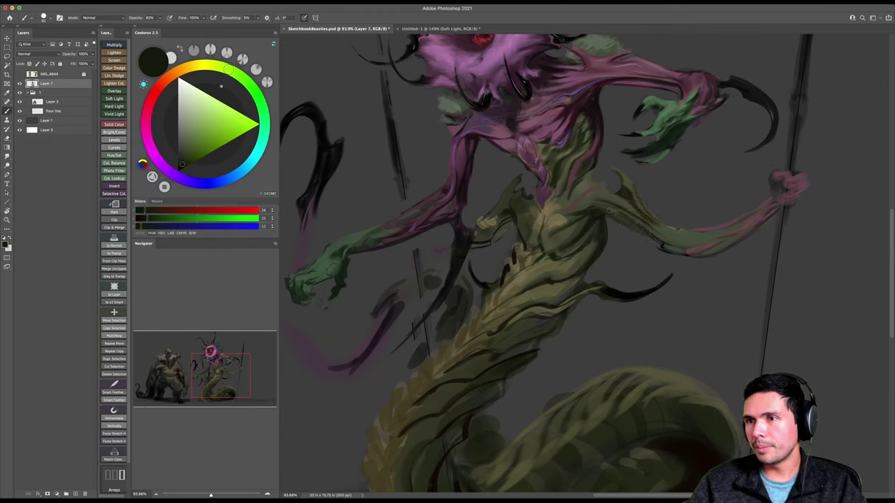
mouse_move(614, 214)
left_mouse_down()
mouse_move(667, 218)
mouse_move(691, 235)
mouse_move(666, 233)
mouse_move(695, 239)
left_mouse_up()
key("]")
key("bracketleft")
key("bracketleft")
mouse_move(684, 240)
left_mouse_down()
mouse_move(728, 234)
mouse_move(647, 238)
left_mouse_up()
Pick pure black and line the underside and muscle strands of the spear arm from elbow to wrist with a small brush.
key("z")
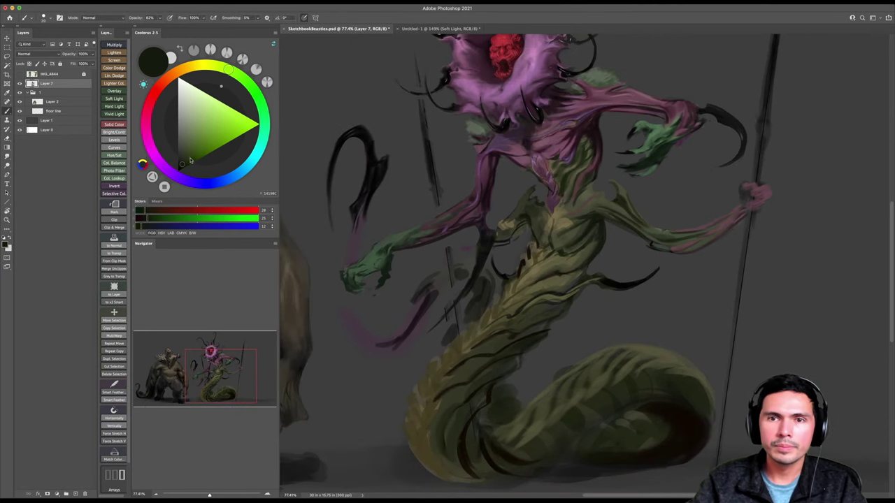
left_click(179, 171)
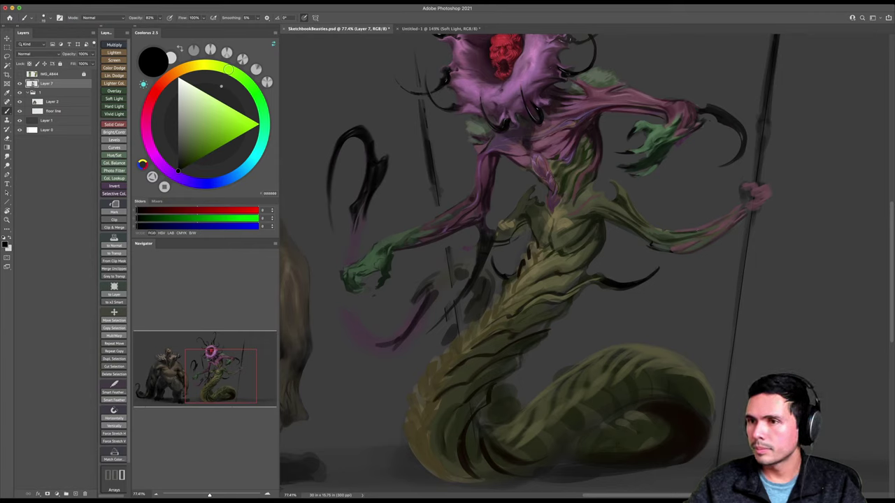
mouse_move(651, 243)
left_mouse_down()
mouse_move(700, 249)
mouse_move(740, 220)
mouse_move(735, 215)
left_mouse_up()
key("bracketleft")
key("bracketleft")
key("bracketleft")
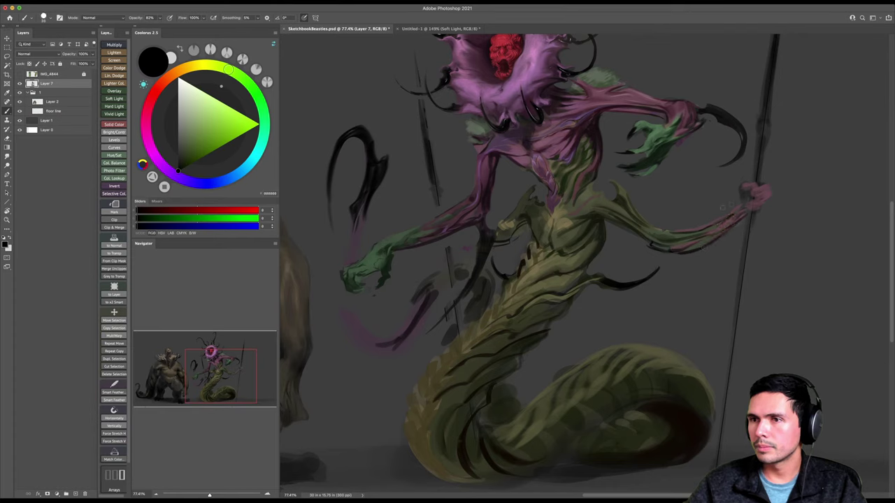
key("bracketright")
mouse_move(645, 225)
left_mouse_down()
mouse_move(657, 230)
mouse_move(648, 231)
left_mouse_up()
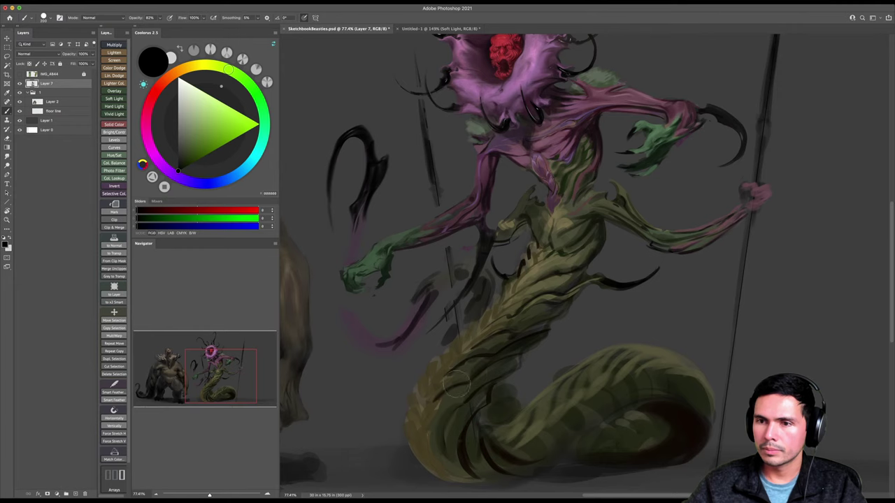
Paint dark scale creases across the upper side of the snake's coil with dark brown sampled from its shadow and a reduced brush.
key("z")
left_click_drag(516, 358, 515, 316)
key("b")
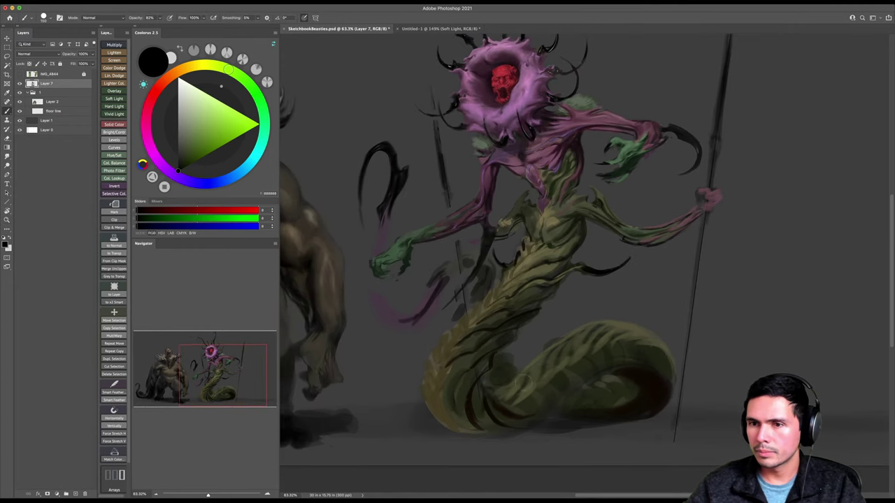
left_click(470, 344, "alt")
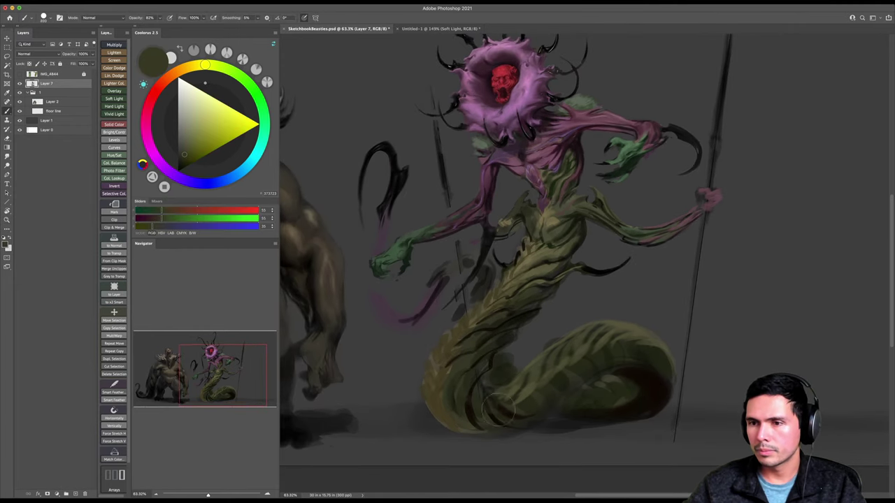
left_click(657, 375, "alt")
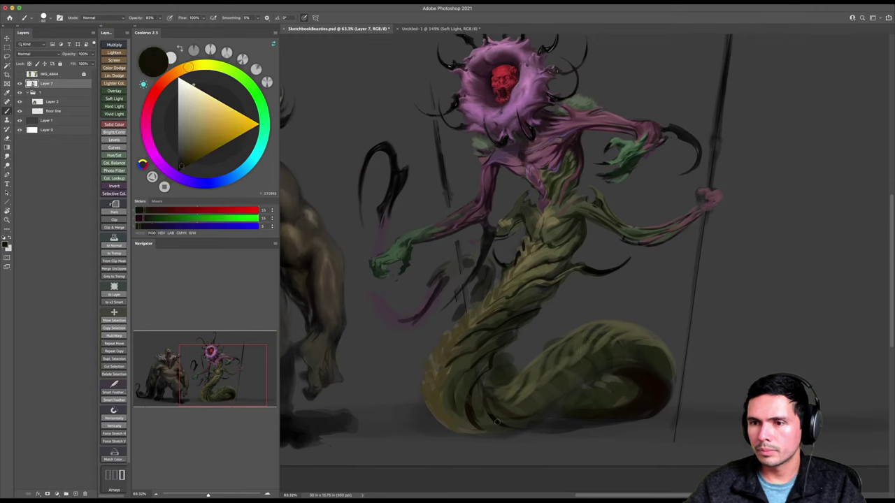
mouse_move(507, 412)
left_mouse_down()
mouse_move(549, 404)
mouse_move(552, 378)
mouse_move(589, 350)
mouse_move(583, 337)
left_mouse_up()
key("bracketleft")
key("bracketleft")
key("bracketleft")
key("bracketleft")
mouse_move(602, 340)
left_mouse_down()
mouse_move(659, 333)
mouse_move(674, 389)
left_mouse_up()
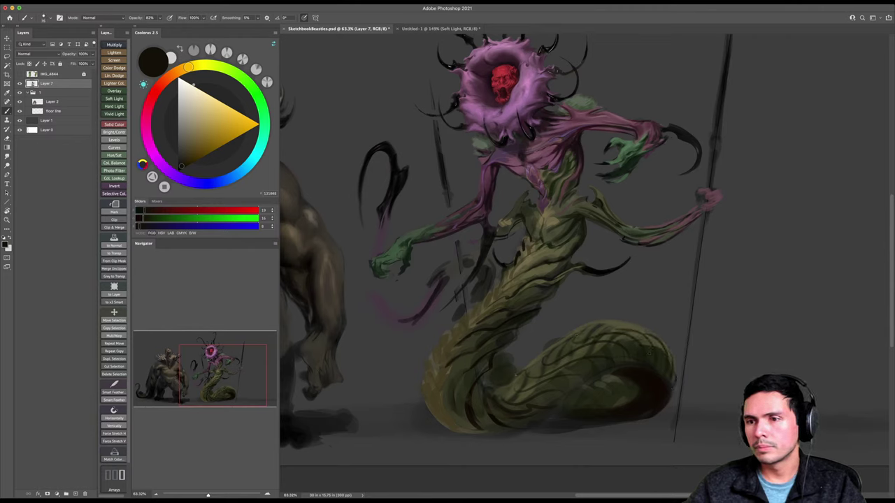
Outline scales along the coil's upper edge and the body's lower bend in the same dark brown, and save the file.
mouse_move(528, 362)
left_mouse_down()
mouse_move(578, 327)
mouse_move(637, 330)
mouse_move(607, 320)
mouse_move(653, 332)
left_mouse_up()
key("]")
mouse_move(446, 426)
left_mouse_down()
mouse_move(535, 429)
mouse_move(511, 437)
left_mouse_up()
key("[")
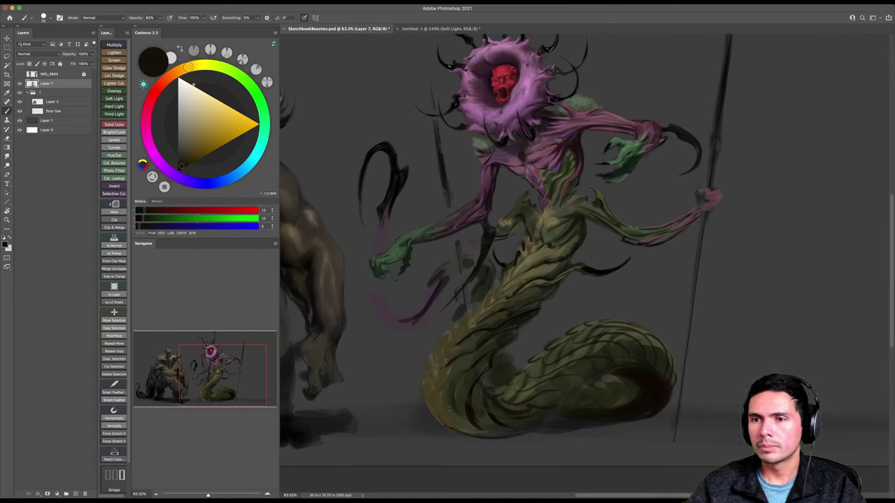
mouse_move(445, 363)
left_mouse_down()
mouse_move(430, 388)
mouse_move(438, 418)
left_mouse_up()
mouse_move(442, 353)
left_mouse_down()
mouse_move(432, 364)
mouse_move(455, 343)
mouse_move(447, 342)
left_mouse_up()
key("z")
key("super+s")
Paint dark brown over the curved tendril between the lowered arm and the snake body, and switch to the Eraser.
mouse_move(633, 307)
left_mouse_down()
mouse_move(604, 306)
mouse_move(632, 306)
left_mouse_up()
key("b")
key("b")
left_click_drag(498, 278, 457, 293)
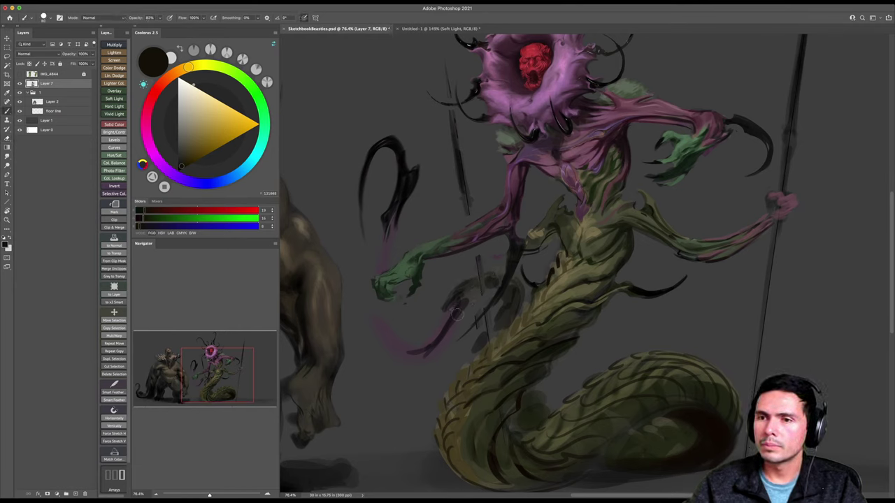
key("e")
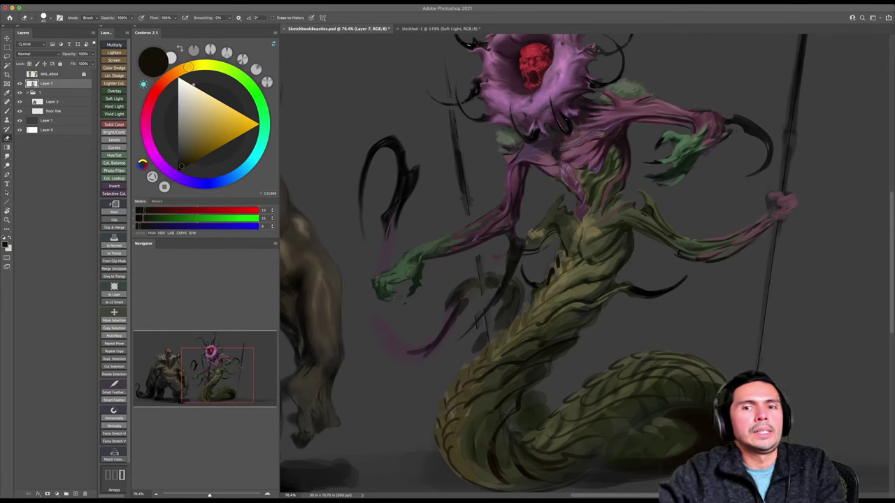
Extend the dark tendril with a larger brush, from the black claw above the lowered green hand through the loop beneath it.
key("z")
left_click(575, 283, "alt")
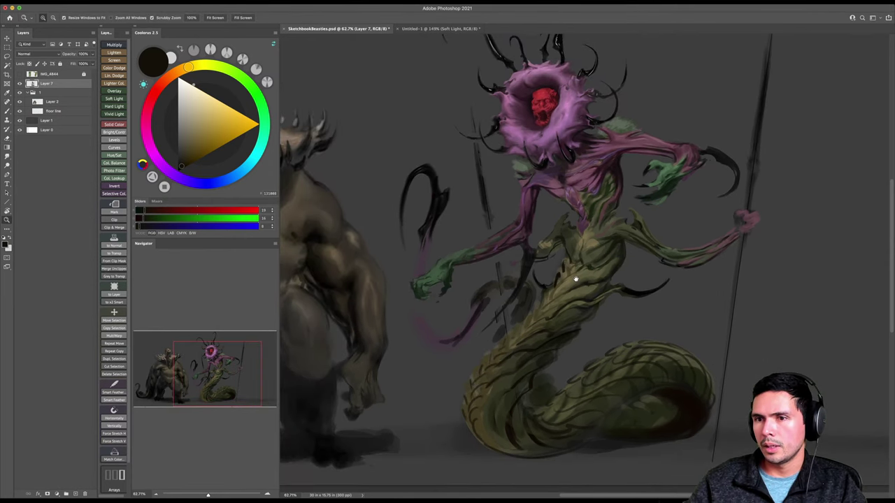
key("b")
key("bracketright")
key("bracketright")
key("bracketright")
key("bracketright")
left_click_drag(424, 245, 419, 270)
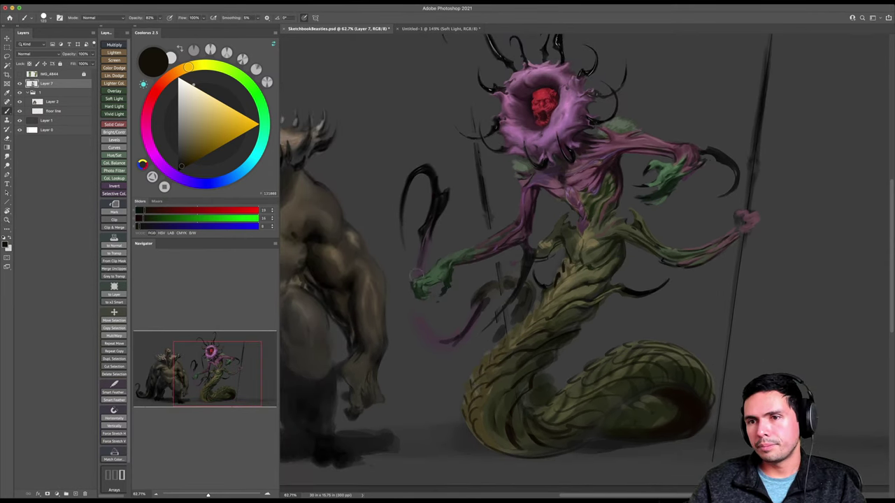
mouse_move(414, 300)
left_mouse_down()
mouse_move(419, 328)
mouse_move(443, 335)
mouse_move(425, 329)
mouse_move(465, 326)
mouse_move(508, 279)
left_mouse_up()
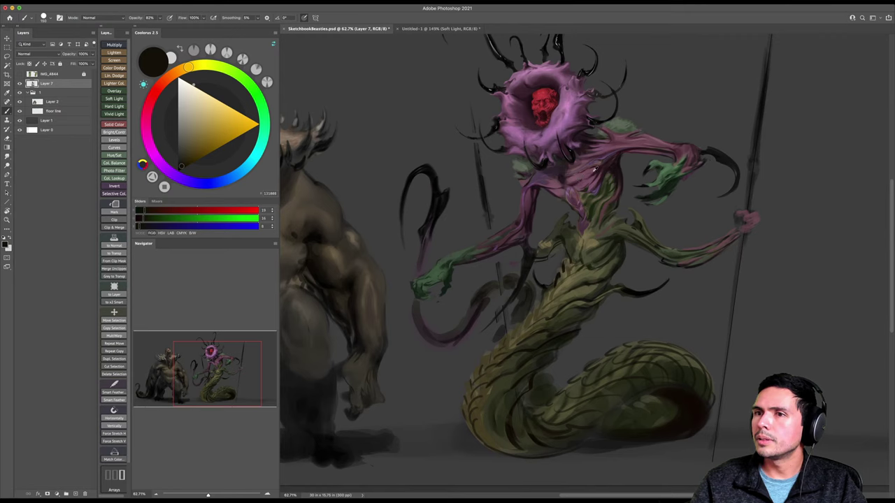
Refine the chest and raised arm muscles with mauve and maroon tones sampled from them.
left_click(591, 171, "alt")
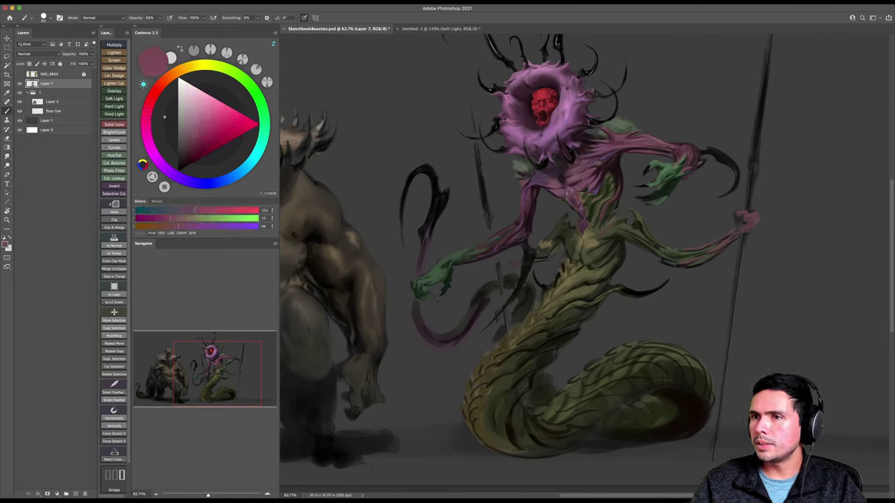
left_click(677, 151, "alt")
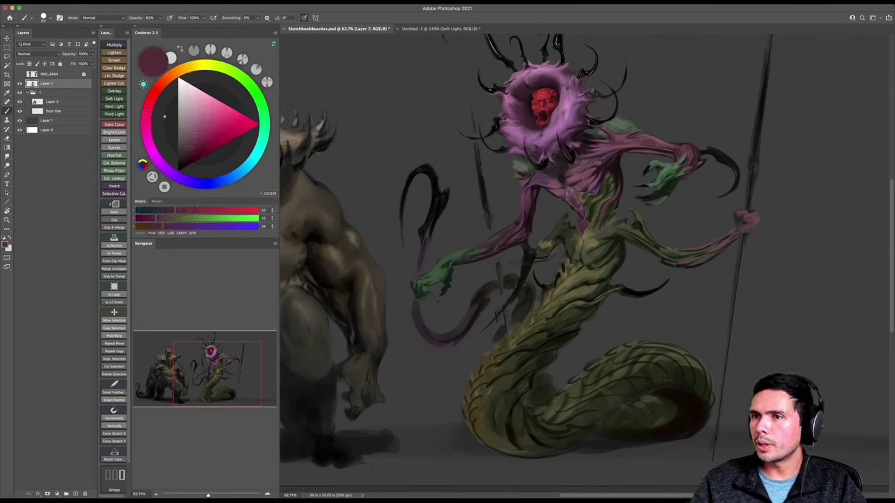
left_click(643, 143, "alt")
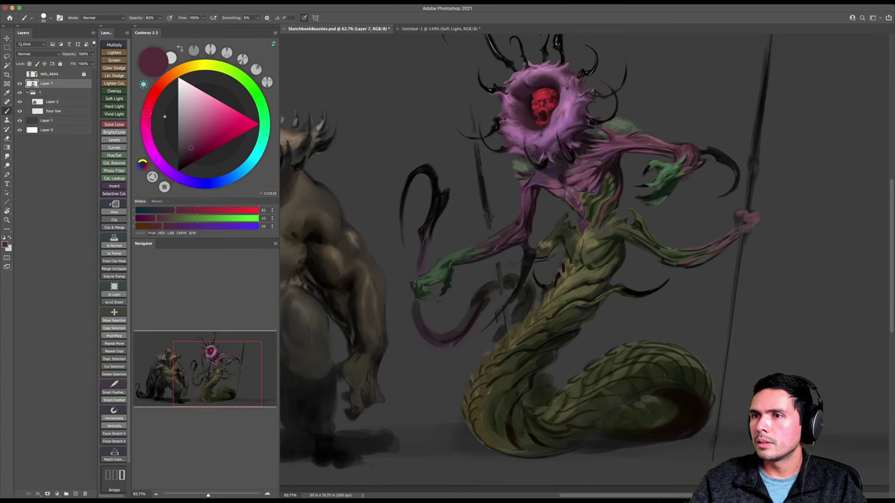
left_click(622, 139, "alt")
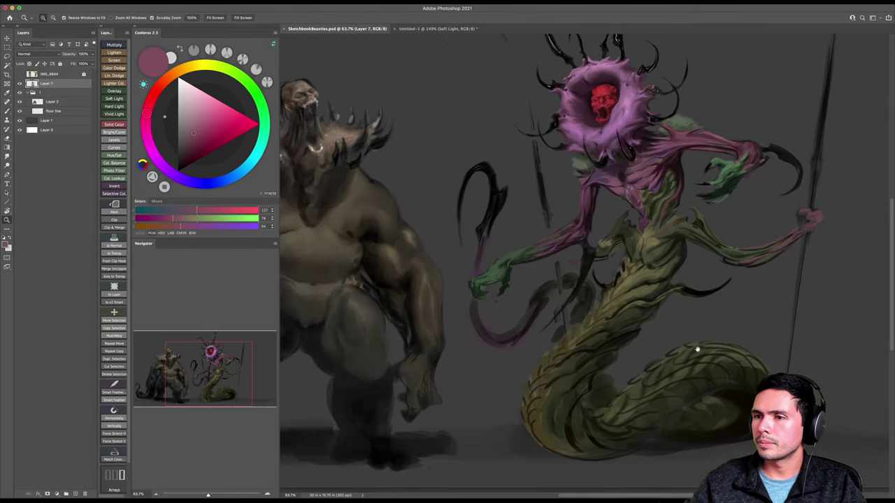
Paint lighter scale bands on the snake's coil with muted olive sampled from the body.
left_click_drag(695, 347, 603, 284)
left_click(474, 340, "alt")
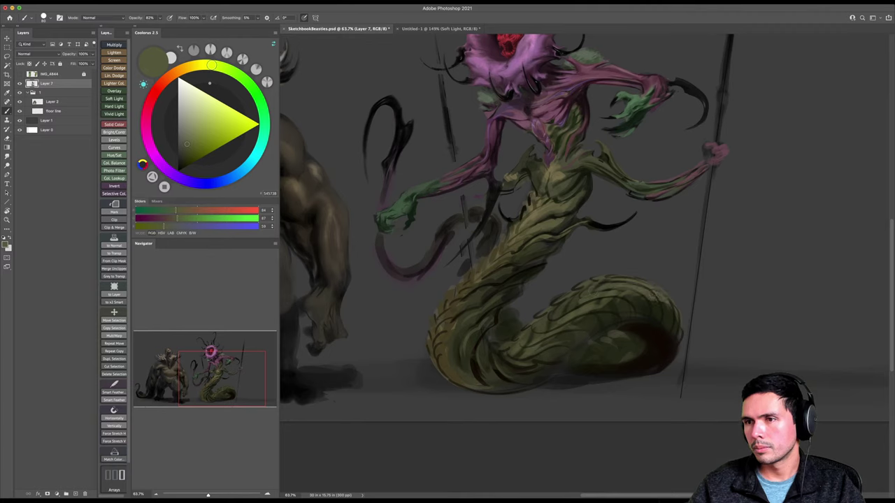
key("z")
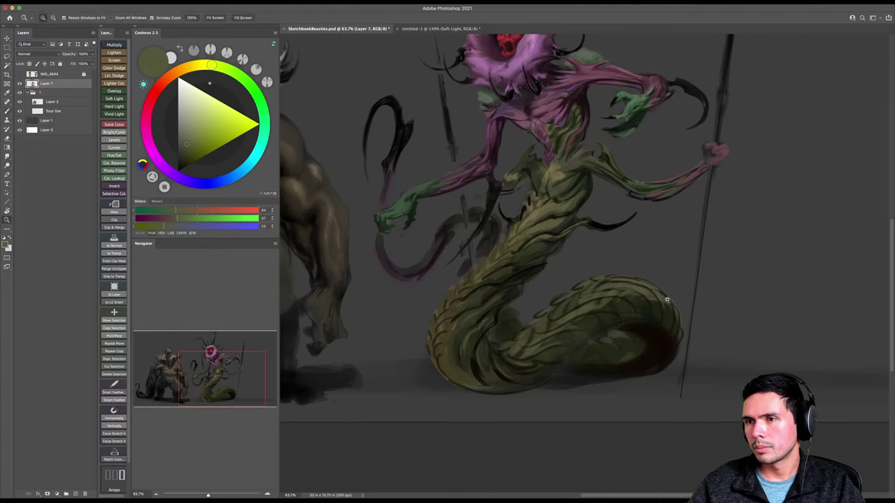
mouse_move(666, 299)
left_mouse_down()
mouse_move(673, 326)
mouse_move(634, 325)
left_mouse_up()
key("b")
key("z")
key("b")
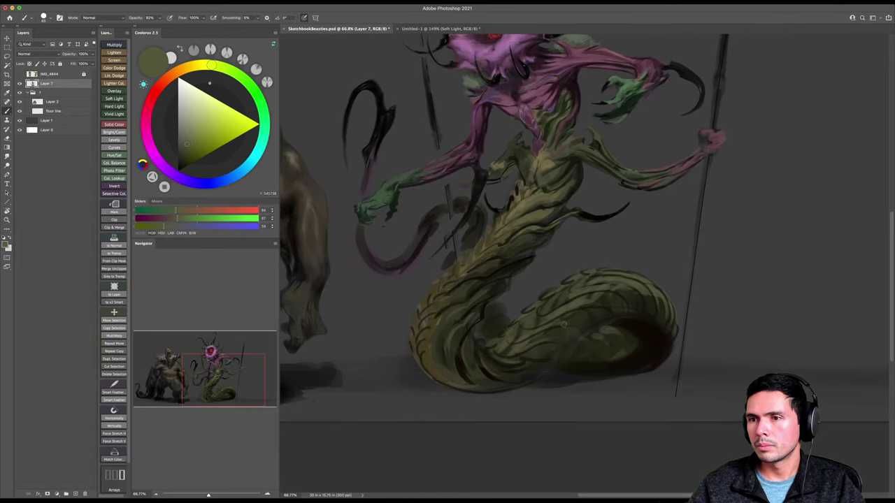
Set the brush opacity to 100% and paint dark green shadows and dark brown scale creases on the inner side of the coil.
left_click(636, 313, "alt")
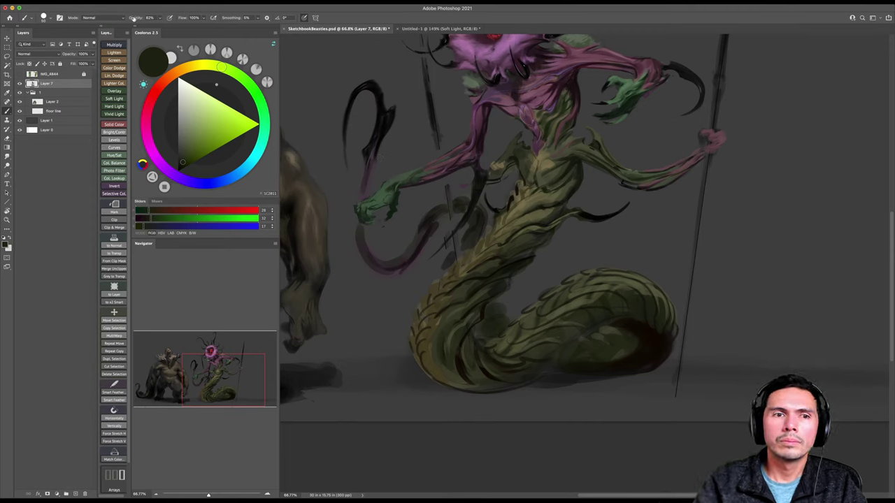
left_click_drag(134, 19, 155, 19)
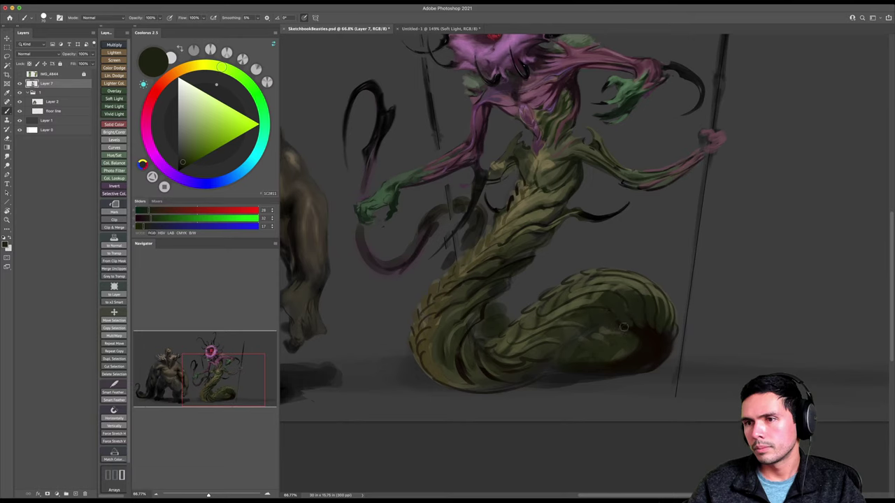
left_click_drag(675, 314, 663, 352)
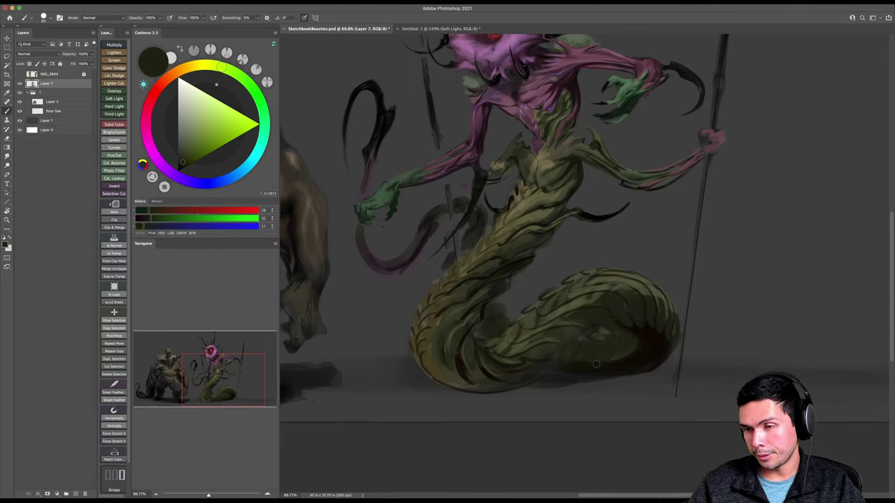
left_click(626, 362, "alt")
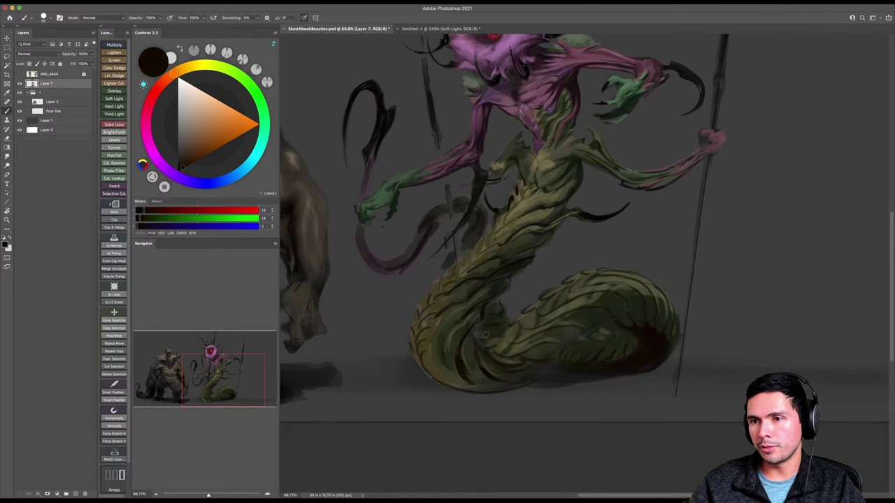
Paint near-black strokes between the tendril and the snake's lower bend, select a larger Eraser for the edges, and save the file.
mouse_move(455, 235)
left_mouse_down()
mouse_move(455, 256)
mouse_move(495, 280)
mouse_move(492, 305)
left_mouse_up()
key("e")
key("]")
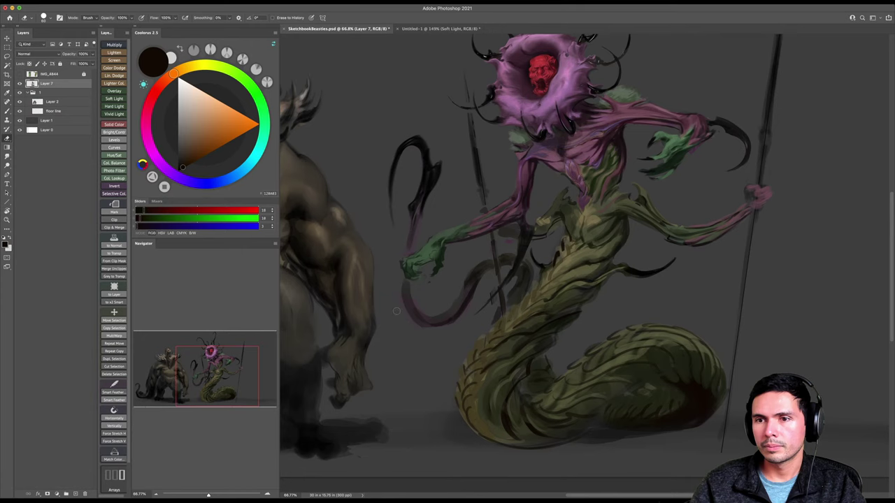
key("super+s")
Angle the brush tip to 42°, shrink it and paint the raised hand's fingers with green sampled from that hand.
key("z")
left_click_drag(523, 253, 499, 284)
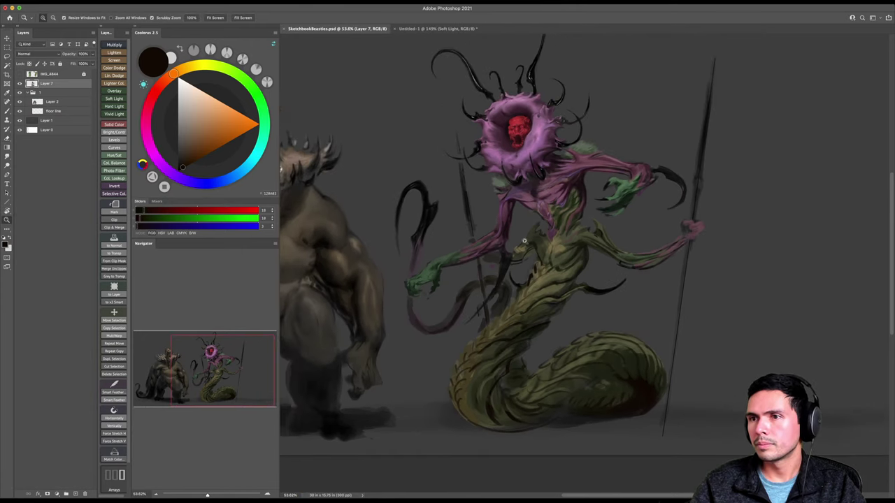
scroll(655, 192, "up", 5)
key("b")
left_click(640, 212, "alt")
right_click(640, 213)
mouse_move(656, 192)
left_mouse_down()
mouse_move(640, 213)
mouse_move(580, 240)
left_mouse_up()
key("Return")
key("bracketleft")
key("bracketleft")
key("bracketleft")
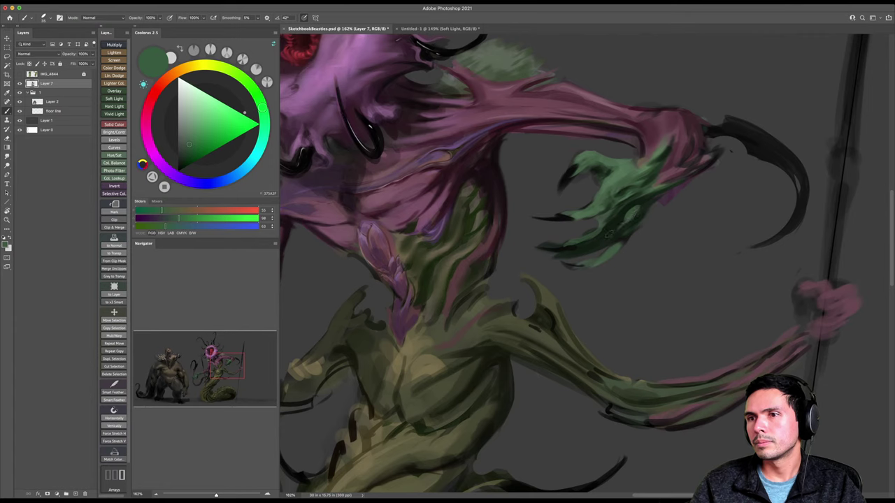
Trim the raised hand's lower fingers with the Eraser, repaint them with sampled green using a smaller brush, and save the file.
key("e")
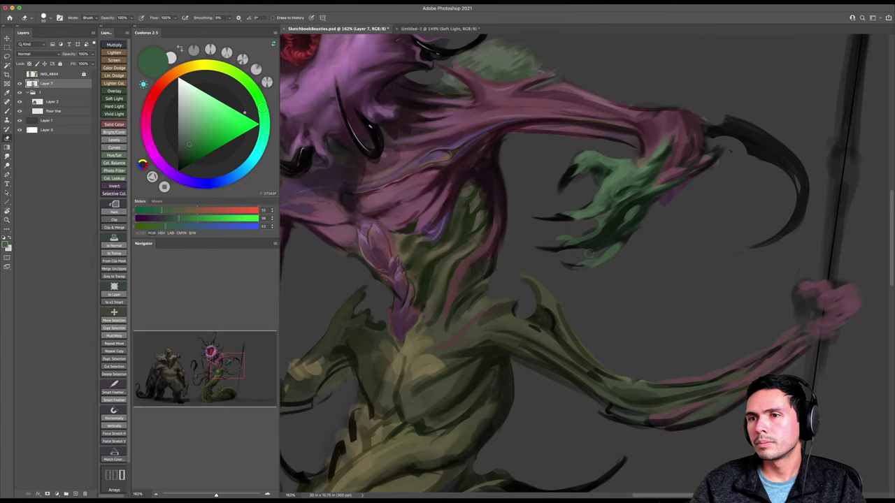
key("b")
left_click(587, 245, "alt")
mouse_move(586, 249)
left_mouse_down()
mouse_move(608, 243)
mouse_move(571, 251)
mouse_move(541, 237)
left_mouse_up()
key("[")
key("z")
left_click_drag(625, 241, 575, 241)
key("super+s")
Paint the back and knuckles of the lowered hand with green sampled from it, using an enlarged brush.
mouse_move(325, 349)
left_mouse_down()
mouse_move(402, 326)
mouse_move(448, 328)
mouse_move(456, 319)
mouse_move(474, 331)
left_mouse_up()
key("b")
left_click(409, 323, "alt")
key("z")
key("b")
key("]")
key("]")
key("]")
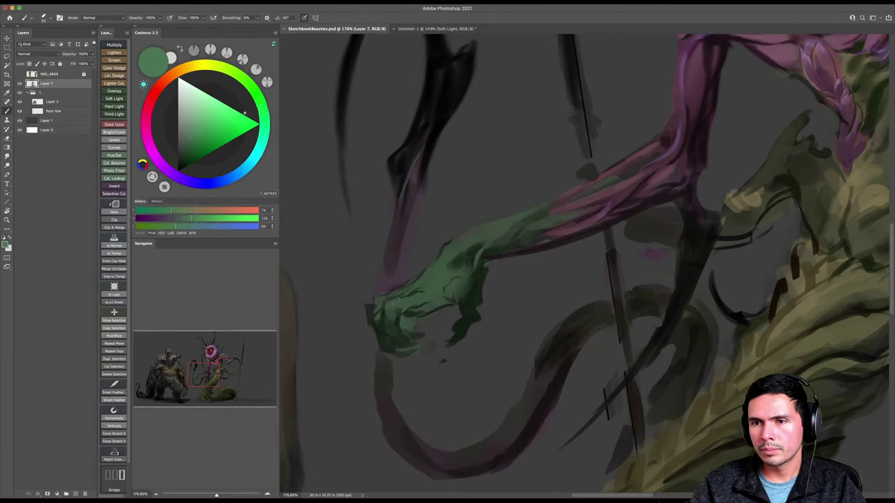
left_click_drag(386, 303, 413, 300)
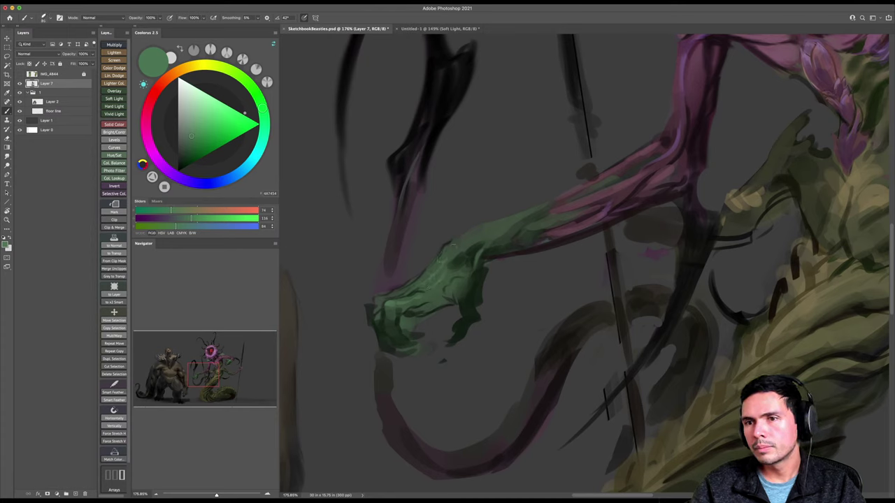
Shade the lowered hand's wrist and forearm with dark green sampled from its shadow, blending the strokes with the Smudge tool.
key("]")
key("]")
key("]")
mouse_move(454, 262)
left_mouse_down()
mouse_move(501, 221)
mouse_move(473, 254)
mouse_move(473, 229)
mouse_move(557, 194)
mouse_move(505, 245)
left_mouse_up()
left_click(477, 256, "alt")
key("[")
key("r")
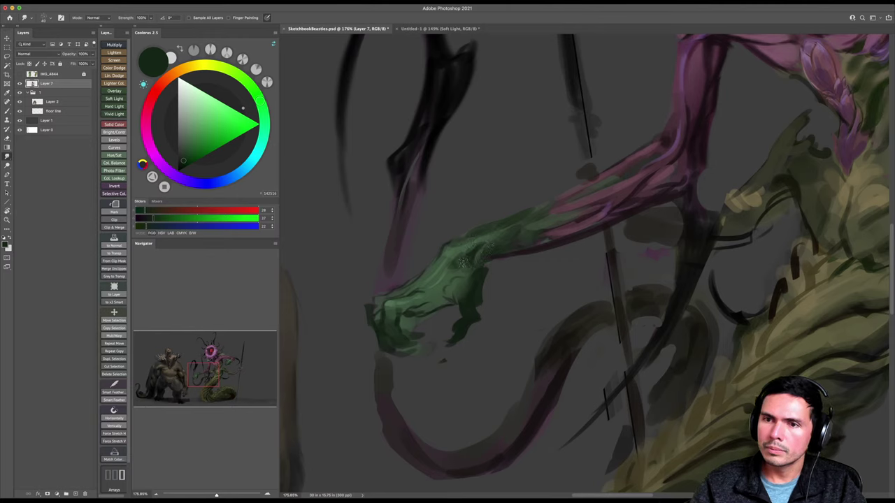
key("b")
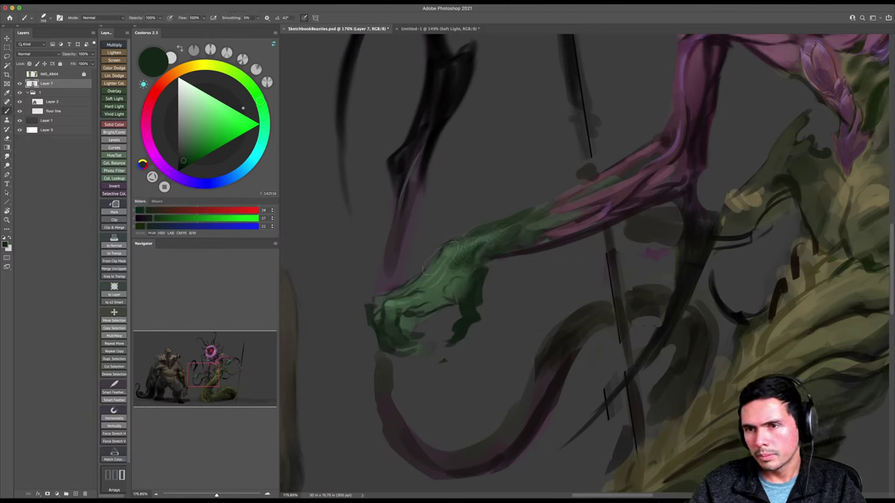
Set the brush opacity to 50% and paint the lowered hand's curled fingers with green sampled from its knuckles, using a smaller brush.
key("5")
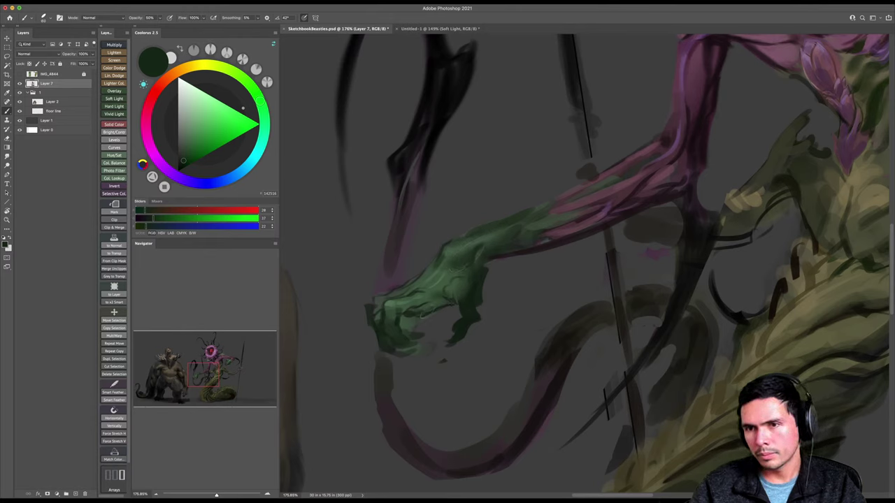
key("bracketleft")
key("bracketleft")
key("bracketleft")
left_click(405, 303, "alt")
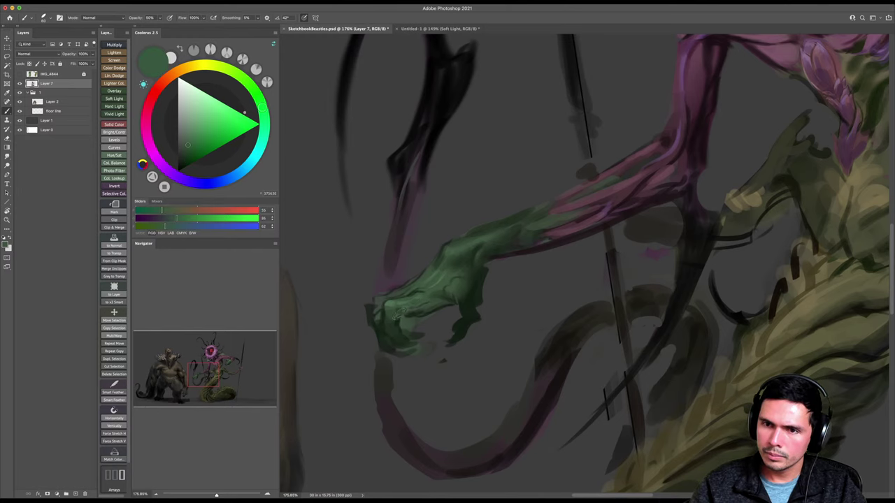
mouse_move(393, 318)
left_mouse_down()
mouse_move(384, 327)
mouse_move(404, 347)
left_mouse_up()
key("bracketleft")
key("bracketleft")
left_click_drag(378, 319, 373, 313)
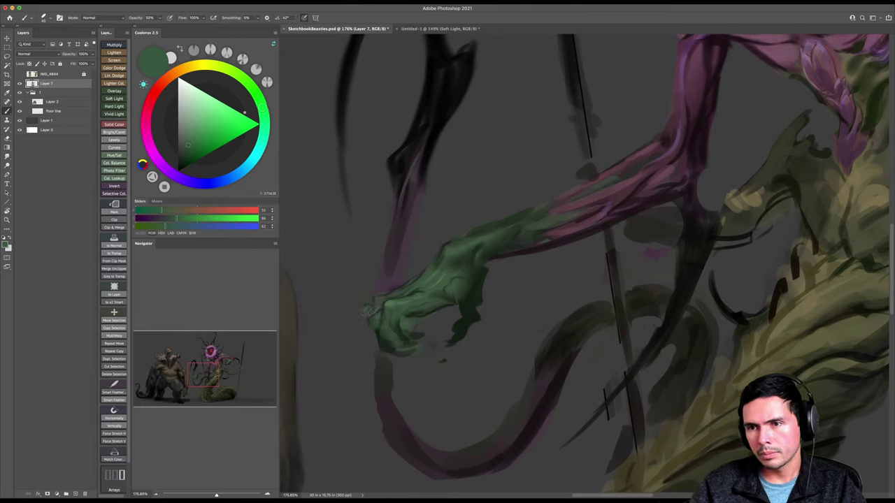
Define the lowered hand's outermost knuckle with dark green sampled from the thumb's shadow, shrinking the brush further.
left_click(475, 294, "alt")
key("bracketleft")
key("bracketleft")
mouse_move(372, 301)
left_mouse_down()
mouse_move(381, 296)
mouse_move(362, 303)
left_mouse_up()
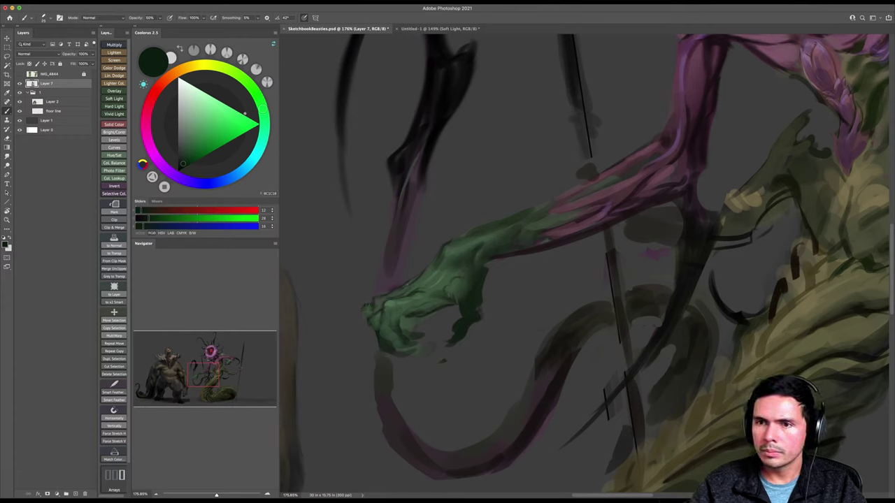
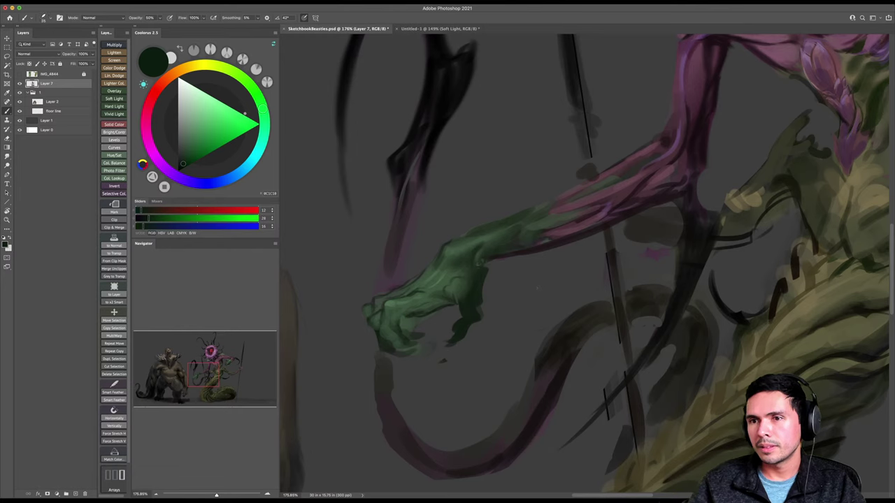
Darken the lowered hand's wrist crease with near-black green and model the thumb base with greens sampled from the hand.
left_click(181, 166)
key("[")
key("[")
key("[")
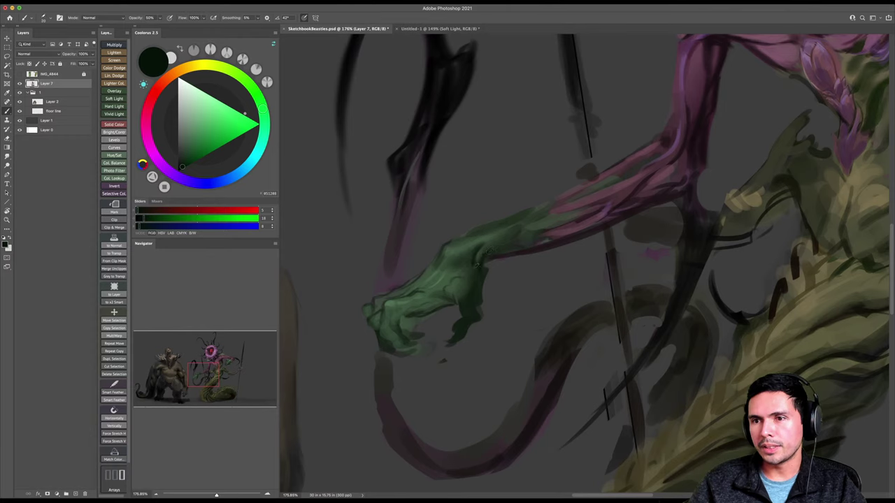
left_click(454, 273, "alt")
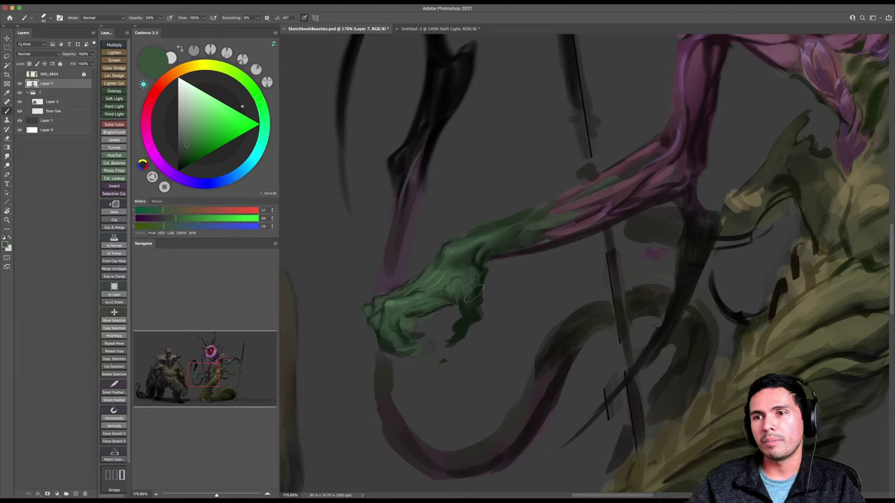
left_click(474, 288, "alt")
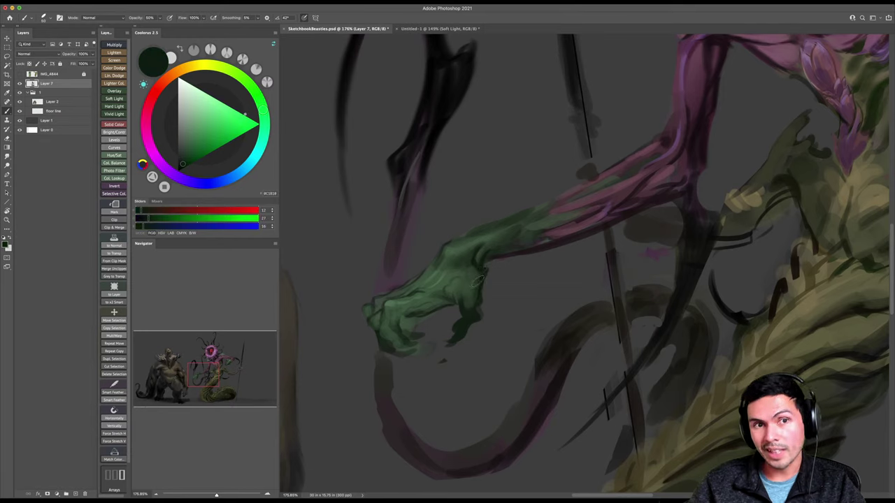
Trim the lowered hand's thumb with the Eraser and repaint its tapering tip with sampled dark green.
key("e")
mouse_move(457, 321)
left_mouse_down()
mouse_move(451, 351)
mouse_move(471, 321)
left_mouse_up()
key("b")
key("[")
key("[")
key("[")
left_click(467, 313, "alt")
key("]")
key("]")
key("]")
key("]")
key("]")
key("]")
key("]")
key("]")
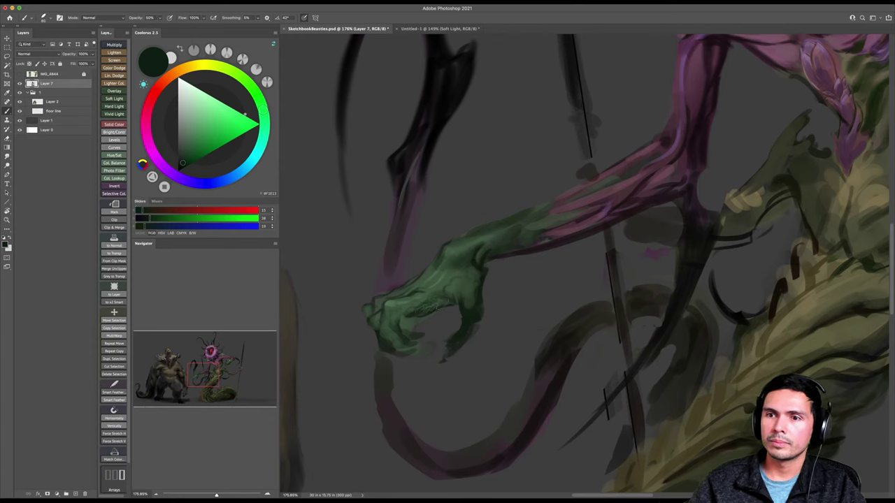
Shade the palm edge and curled fingers with sampled greens, and blend the back of the hand with the Smudge tool.
left_click(441, 284, "alt")
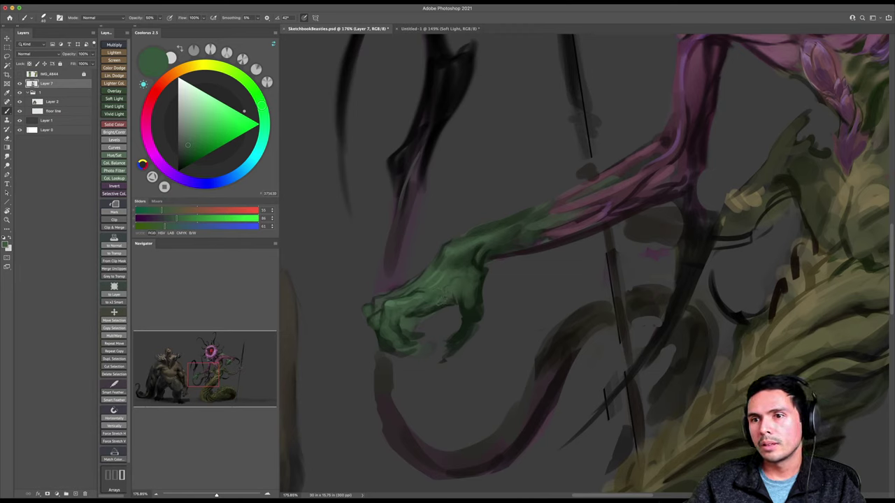
left_click(464, 308, "alt")
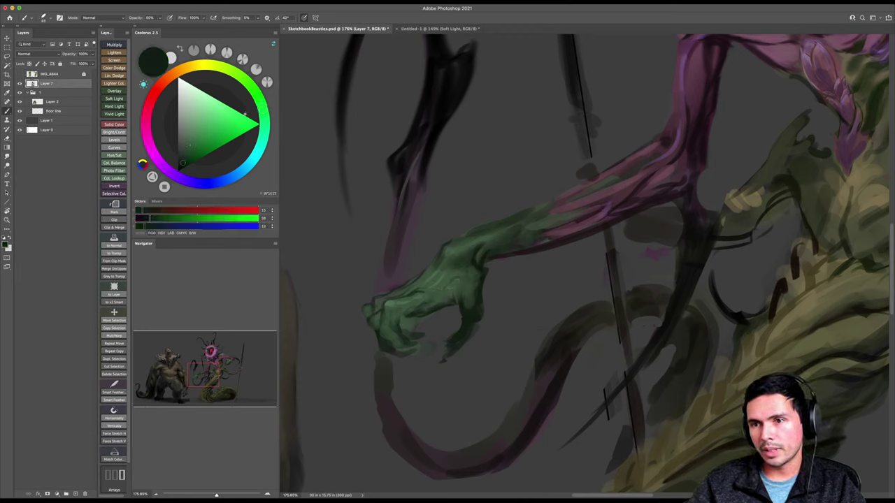
key("[")
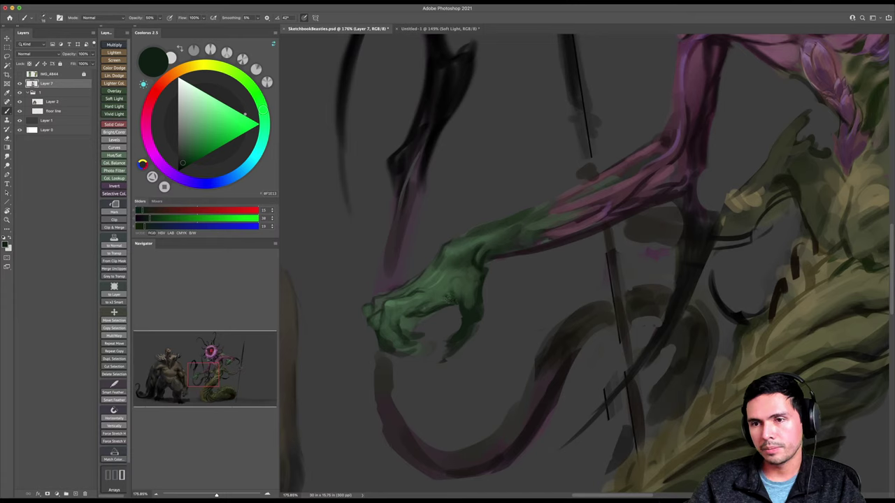
key("]")
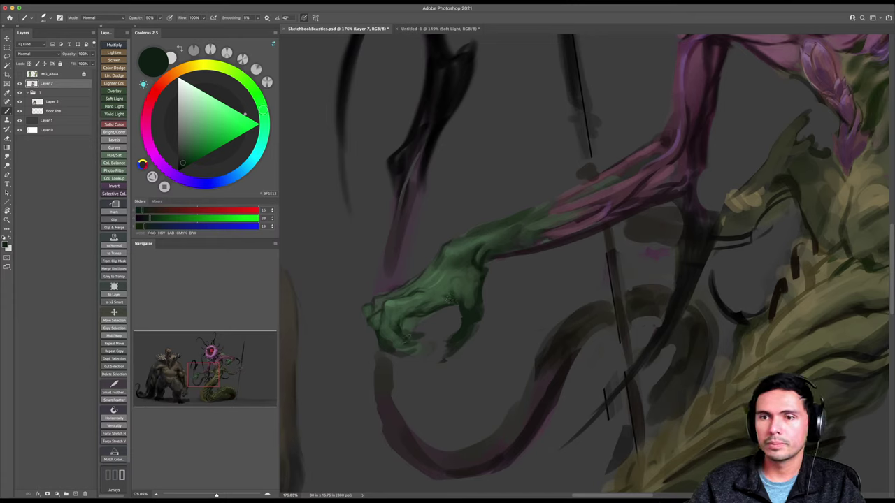
mouse_move(383, 329)
left_mouse_down()
mouse_move(422, 307)
mouse_move(393, 342)
left_mouse_up()
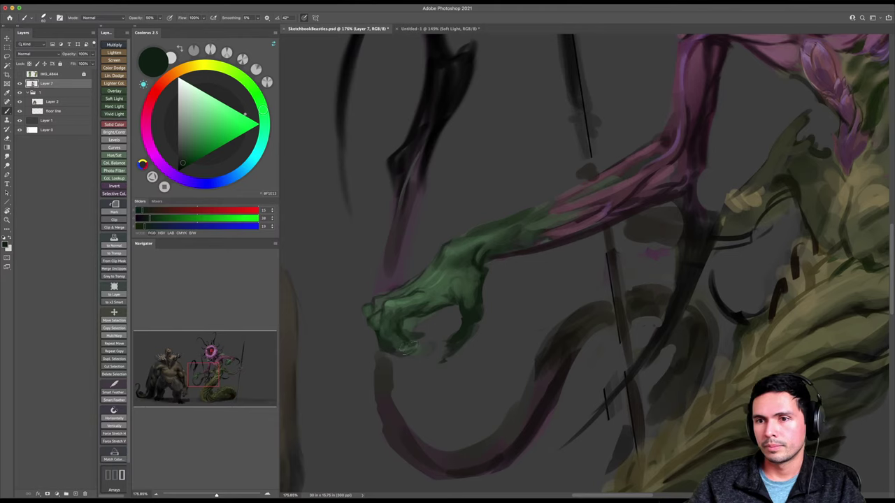
key("r")
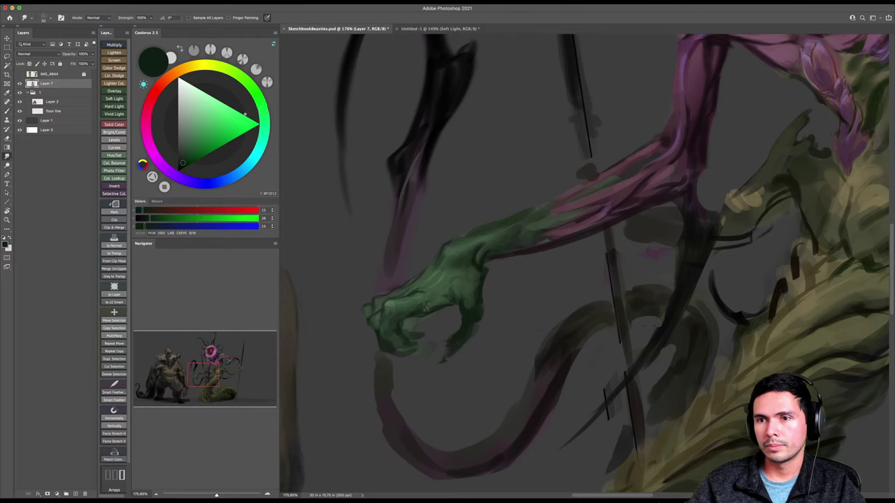
left_click_drag(463, 272, 424, 300)
Paint the green forearm into the purple muscles with greens sampled along the arm, deepening its shadow lines with near-black green.
key("b")
left_click(404, 298, "alt")
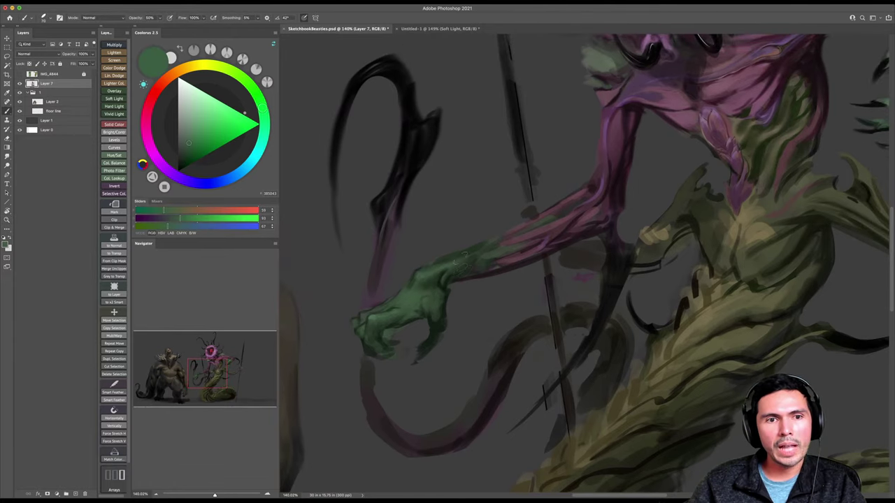
left_click(429, 280, "alt")
key("]")
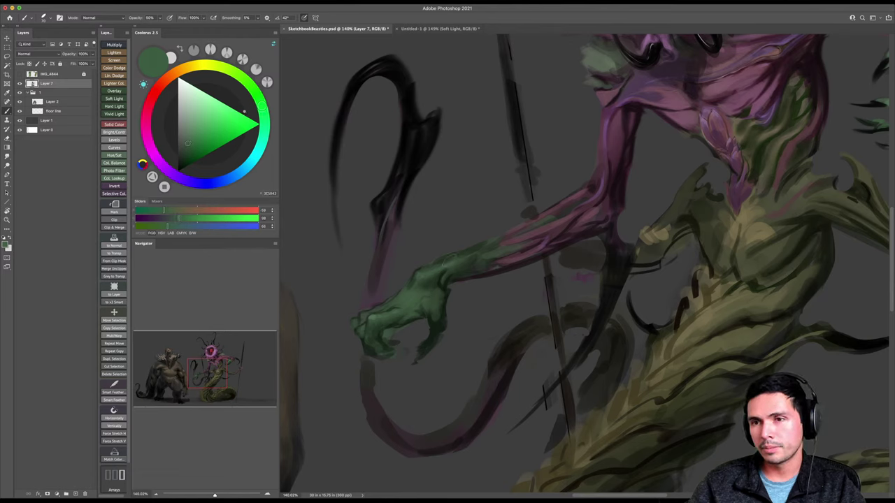
left_click(479, 260, "alt")
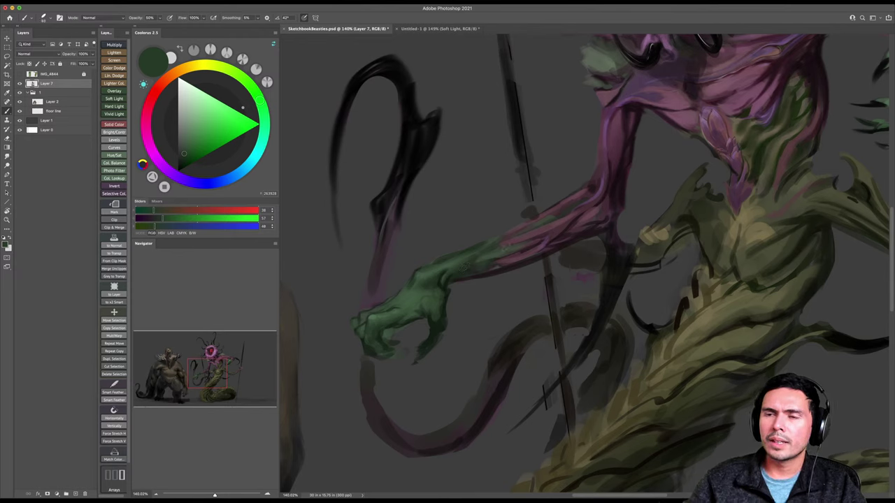
left_click(463, 263, "alt")
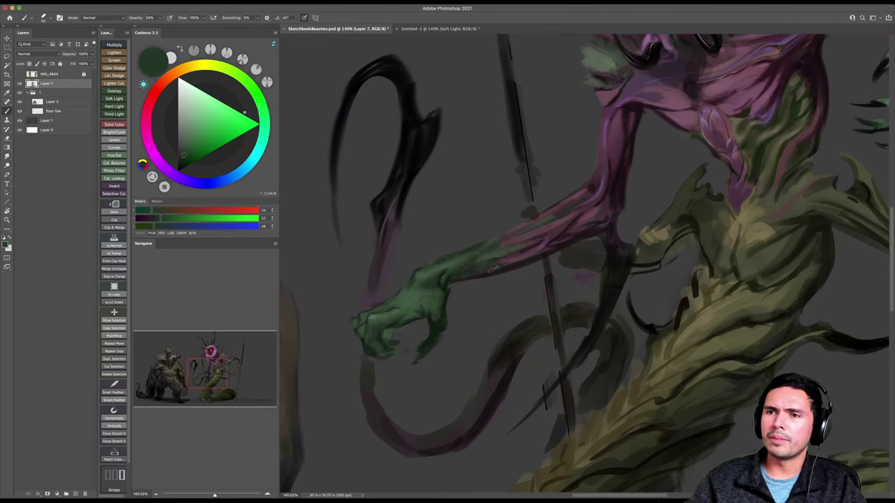
left_click(490, 267, "alt")
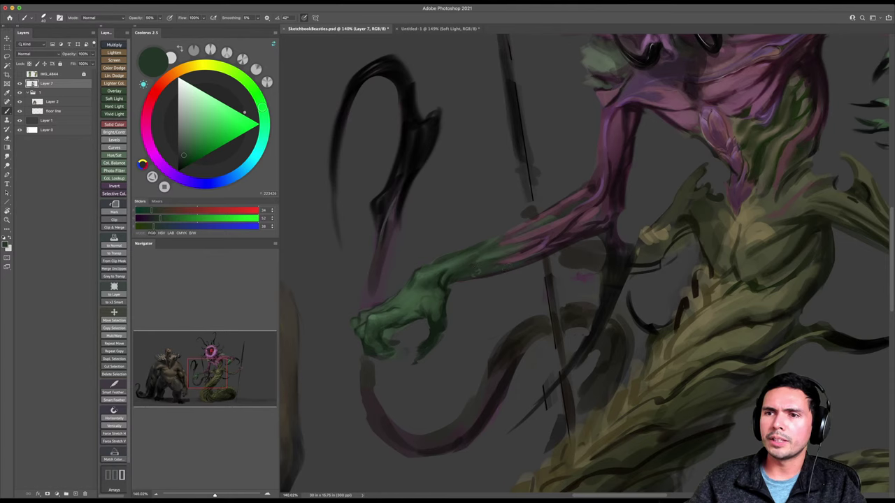
left_click_drag(496, 278, 483, 284)
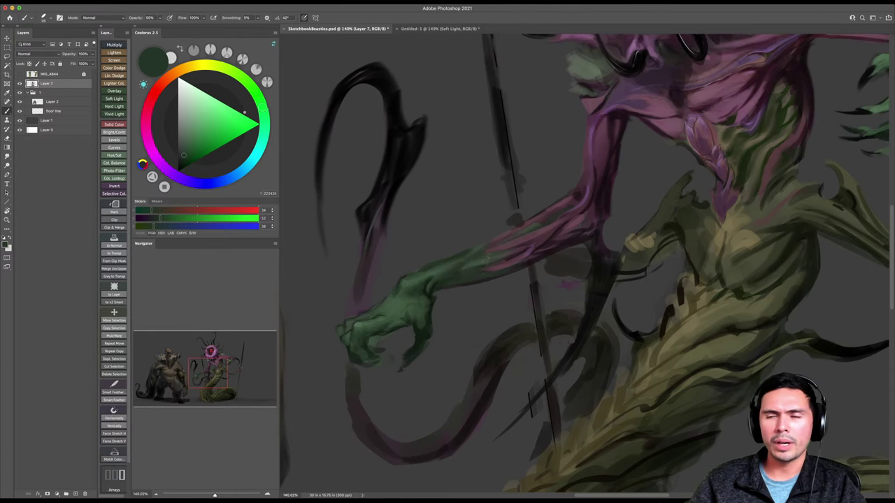
left_click(181, 166)
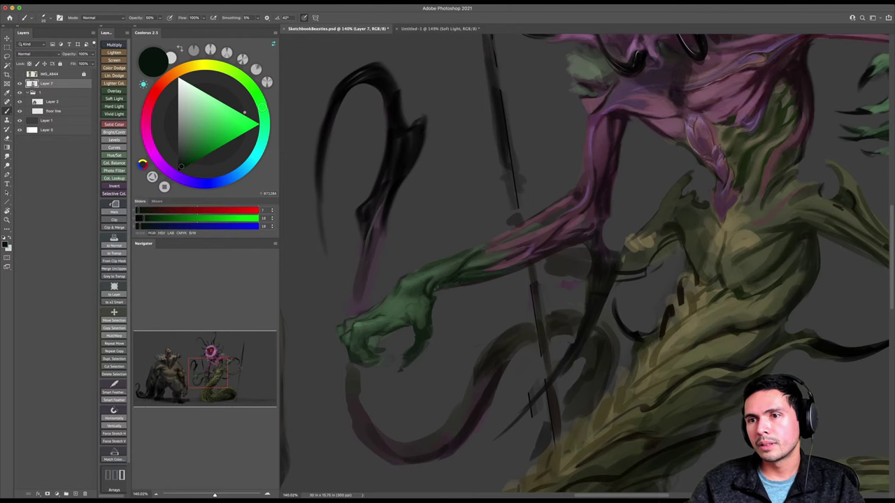
Paint a pointed claw on the lowered hand's thumb with black sampled from the upper tendril, cleaning it with the Eraser.
key("z")
mouse_move(474, 283)
left_mouse_down()
mouse_move(433, 282)
mouse_move(490, 272)
mouse_move(432, 296)
mouse_move(467, 295)
left_mouse_up()
key("b")
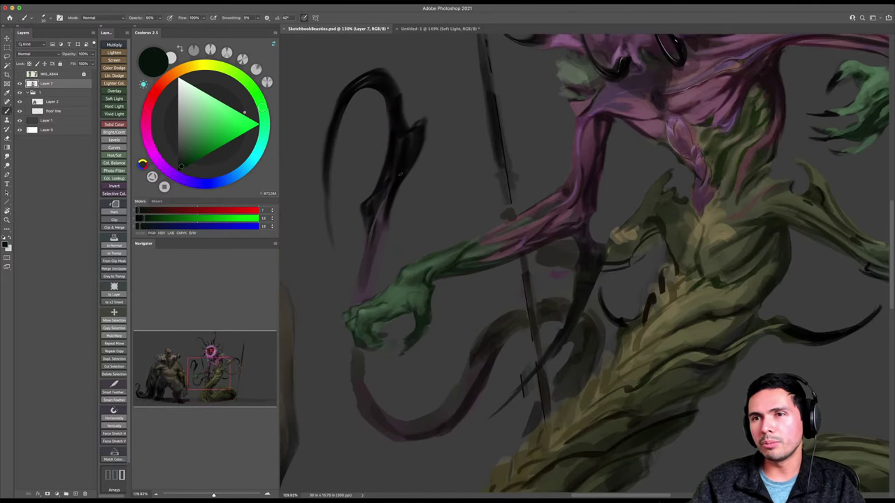
left_click(405, 159, "alt")
key("z")
key("b")
mouse_move(393, 360)
left_mouse_down()
mouse_move(417, 341)
mouse_move(406, 350)
left_mouse_up()
key("bracketright")
key("bracketright")
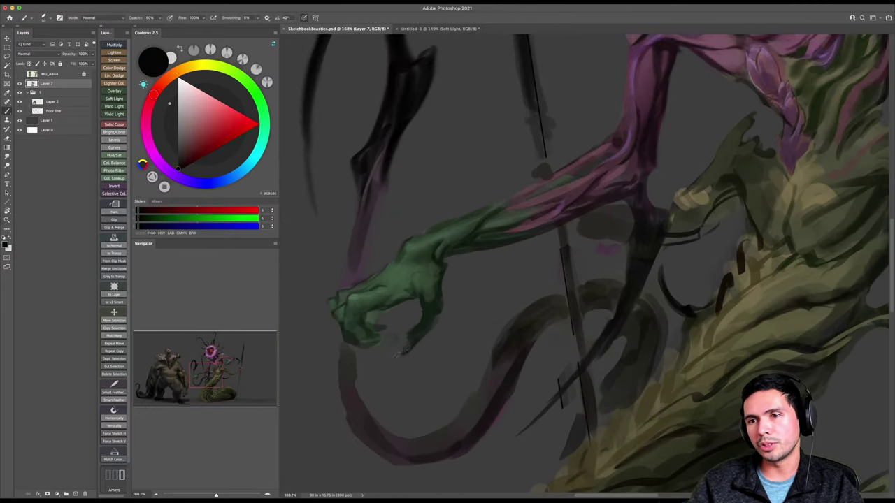
key("e")
key("b")
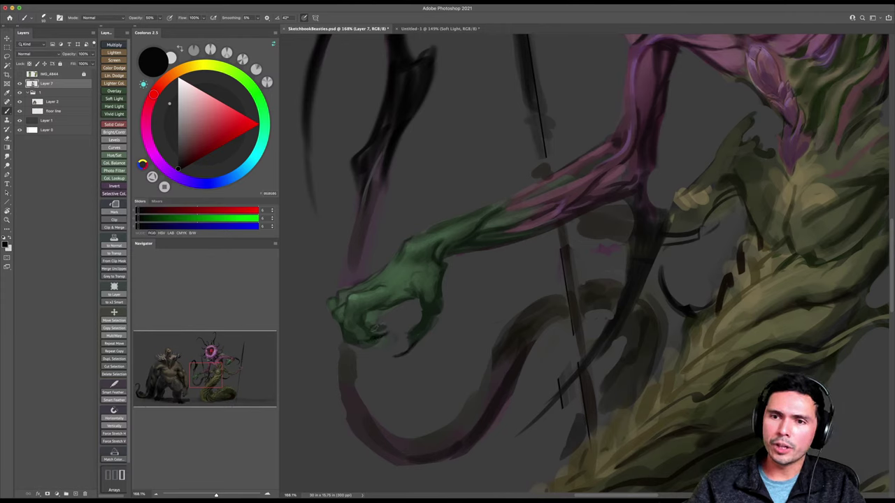
Add black claws to the curled fingers and dark accent strokes on the back of the lowered hand.
left_click_drag(378, 328, 360, 344)
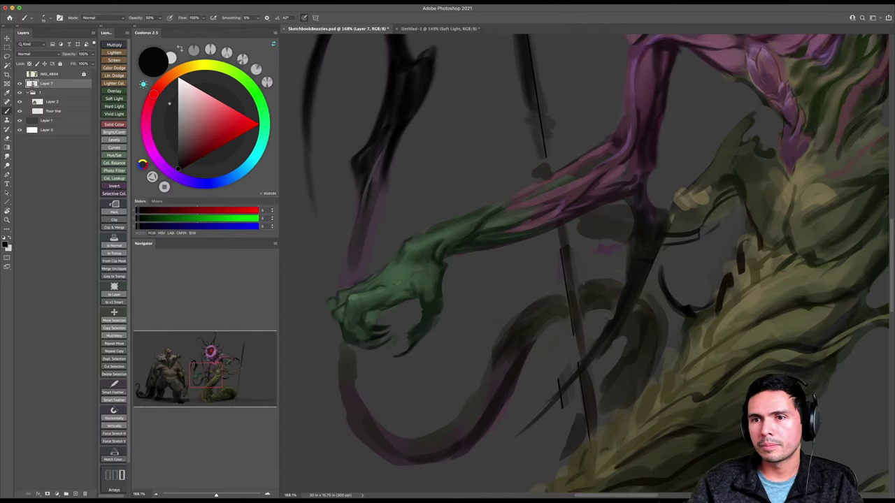
left_click_drag(397, 283, 402, 278)
key("[")
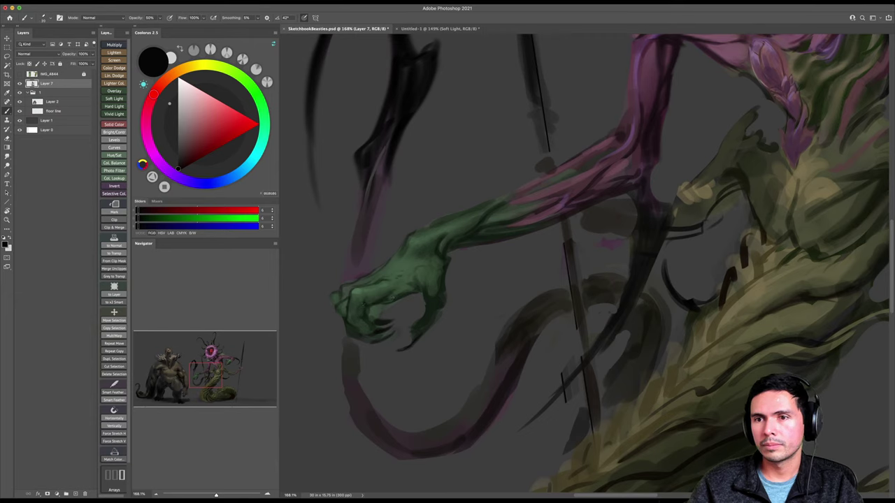
Refine the lowered hand's palm edge with sampled mid and dark greens, trimming the inner contour with the Eraser.
left_click(388, 294, "alt")
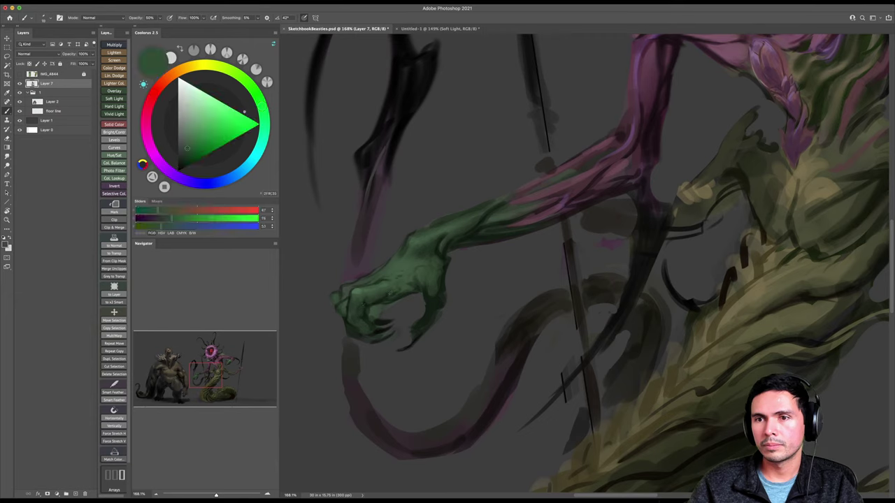
left_click(380, 300, "alt")
key("e")
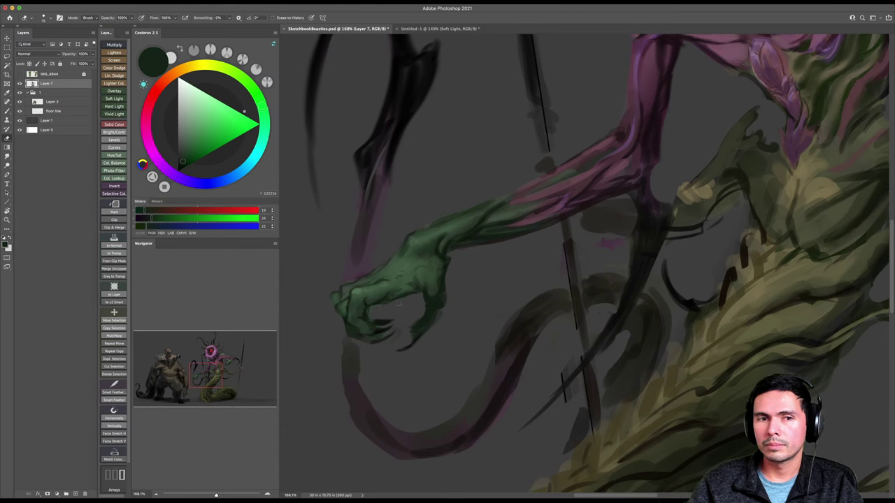
scroll(420, 284, "down", 2)
key("b")
left_click(419, 294, "alt")
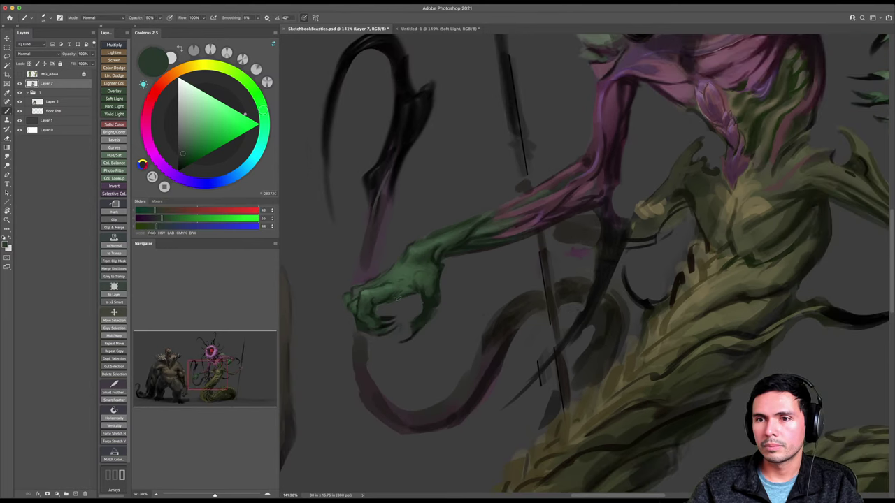
left_click(397, 298, "alt")
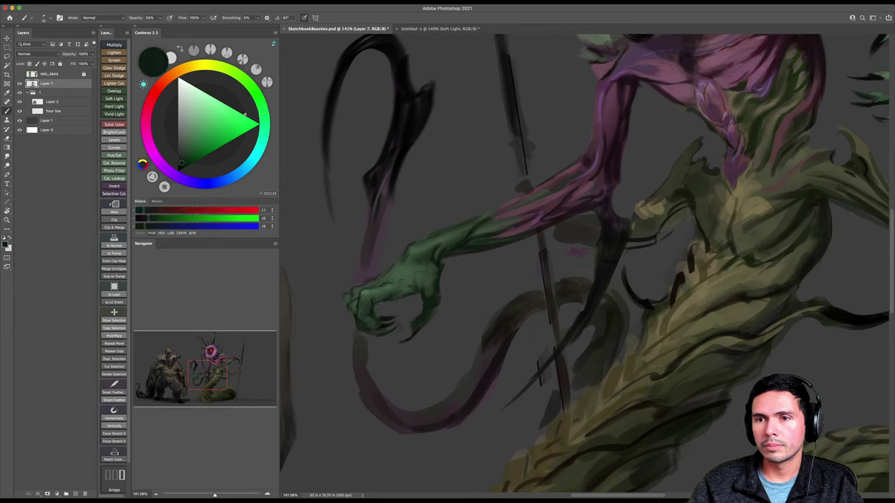
Reshape the curved tendril just below the lowered hand with the Eraser and with dark purple sampled from the tendril.
scroll(385, 308, "down", 2)
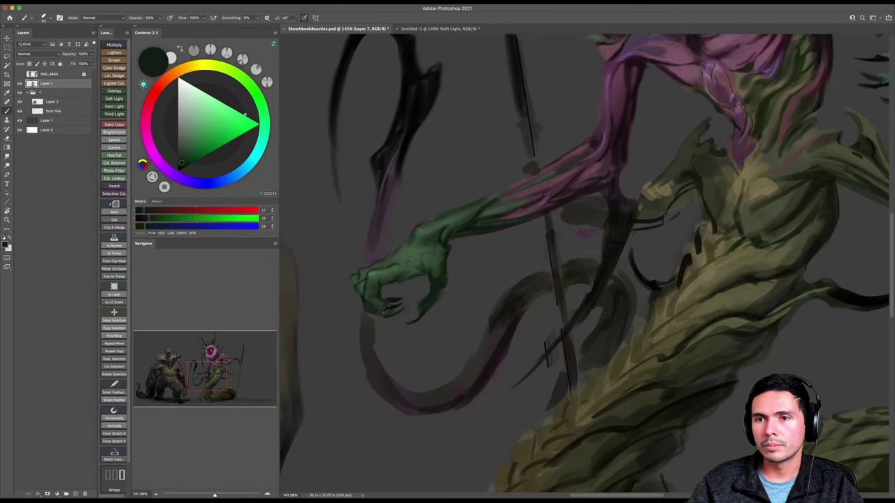
key("e")
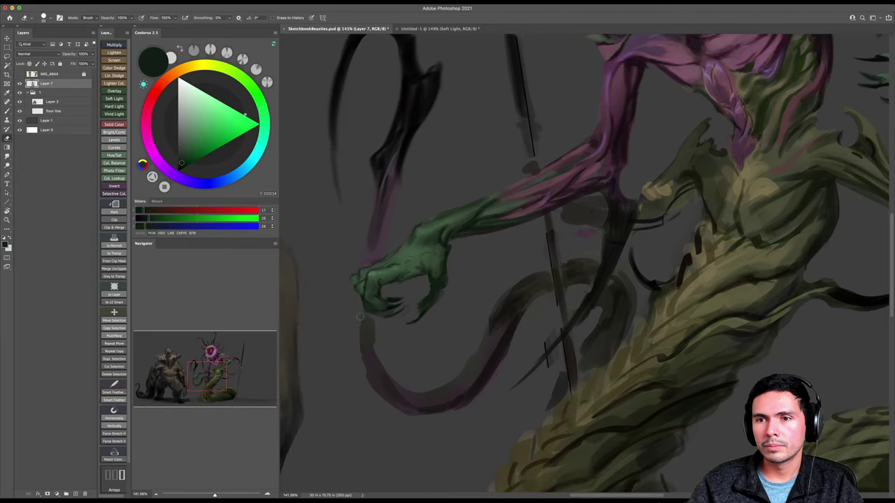
scroll(360, 316, "down", 1)
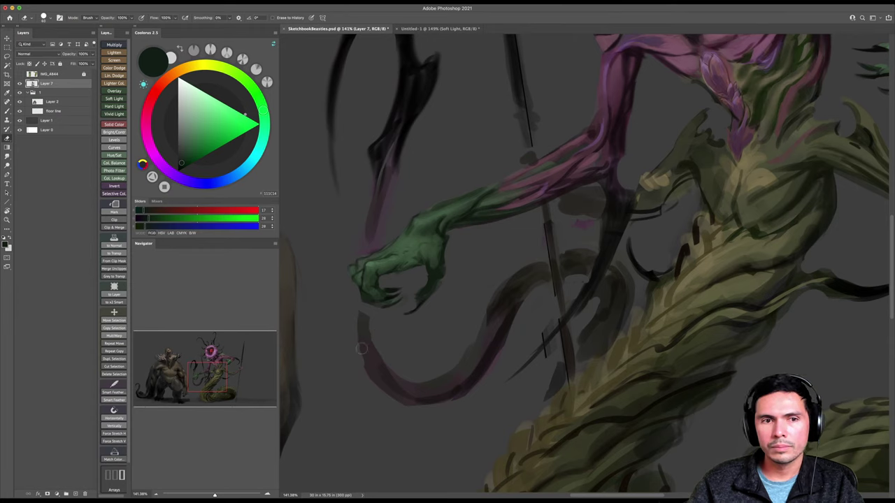
key("b")
left_click(361, 347, "alt")
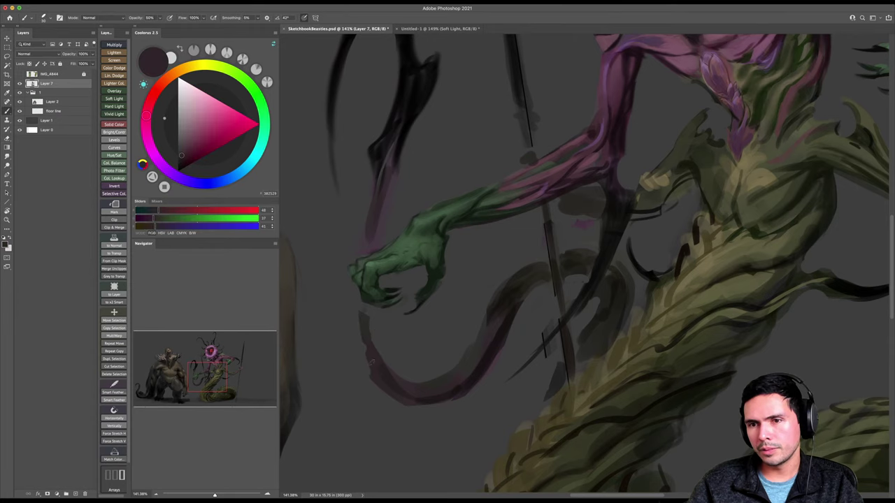
key("z")
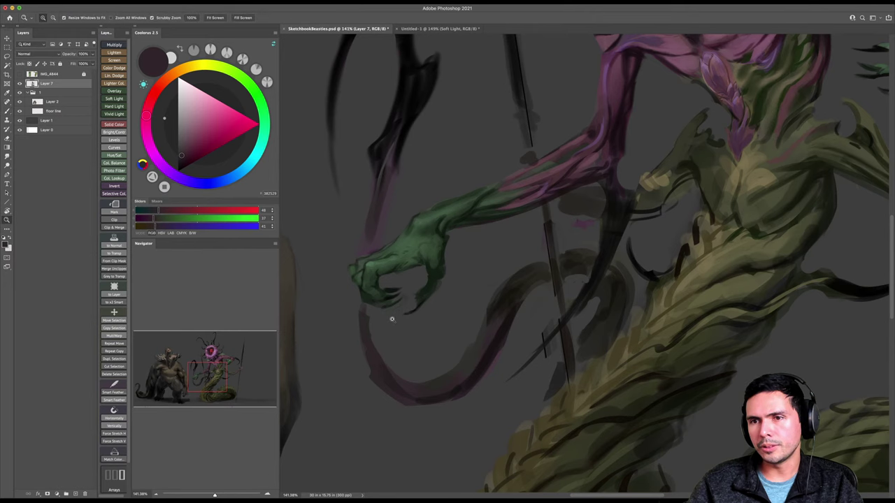
mouse_move(392, 319)
left_mouse_down()
mouse_move(361, 319)
mouse_move(370, 307)
mouse_move(403, 306)
left_mouse_up()
key("b")
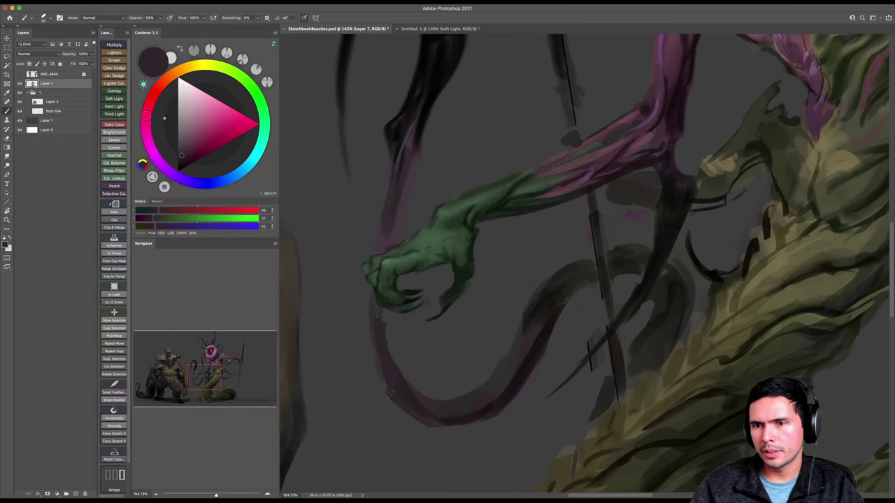
Deepen the shadows between the chest and shoulder muscles with dark magenta sampled from the chest, adjusting the brush size.
key("z")
scroll(419, 357, "down", 3)
left_click_drag(402, 353, 396, 368)
key("b")
left_click(636, 137, "alt")
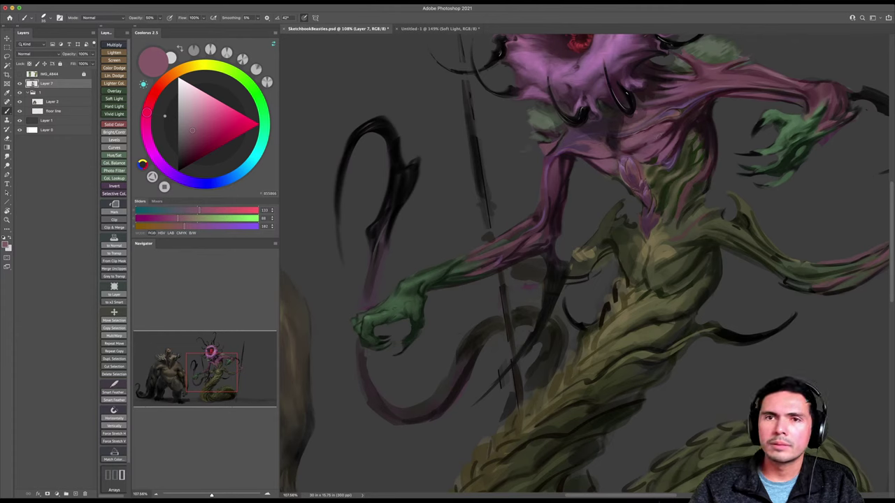
left_click(190, 143)
key("]")
key("]")
key("]")
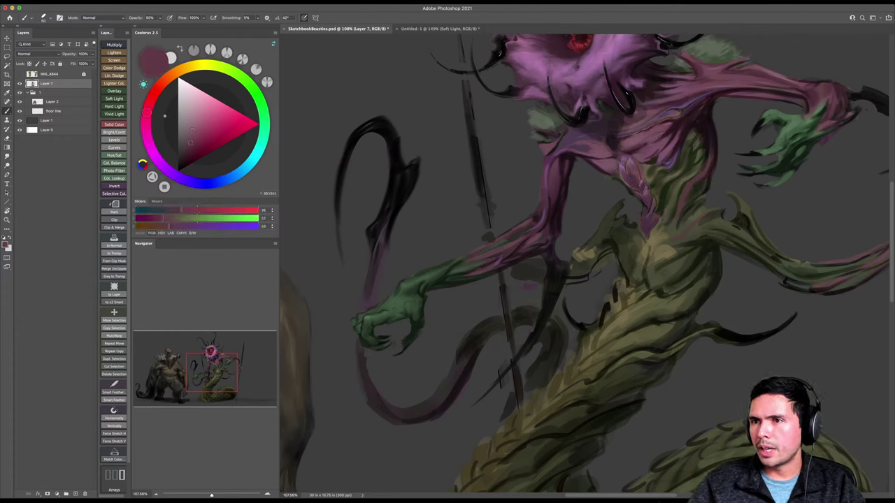
key("]")
key("]")
key("]")
left_click(669, 129, "alt")
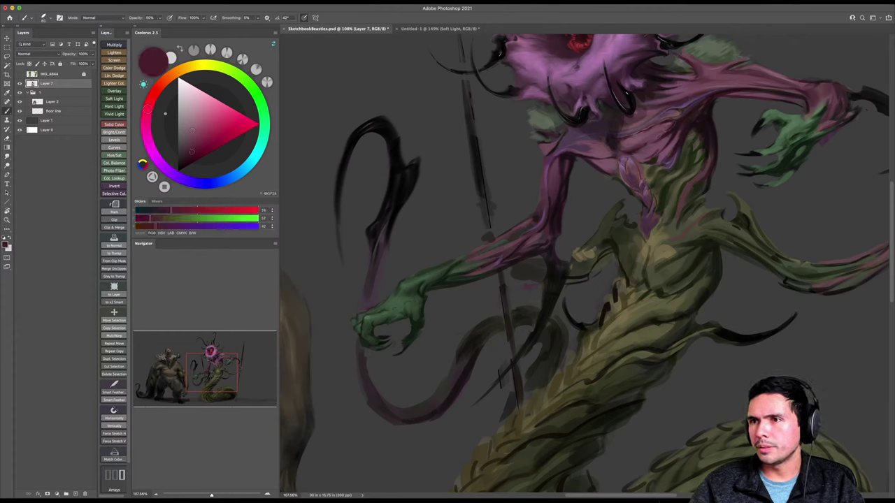
mouse_move(668, 134)
left_mouse_down()
mouse_move(642, 159)
mouse_move(661, 158)
mouse_move(675, 143)
mouse_move(671, 149)
left_mouse_up()
key("]")
key("[")
mouse_move(612, 162)
left_mouse_down()
mouse_move(599, 170)
mouse_move(586, 154)
mouse_move(598, 151)
mouse_move(595, 142)
left_mouse_up()
key("[")
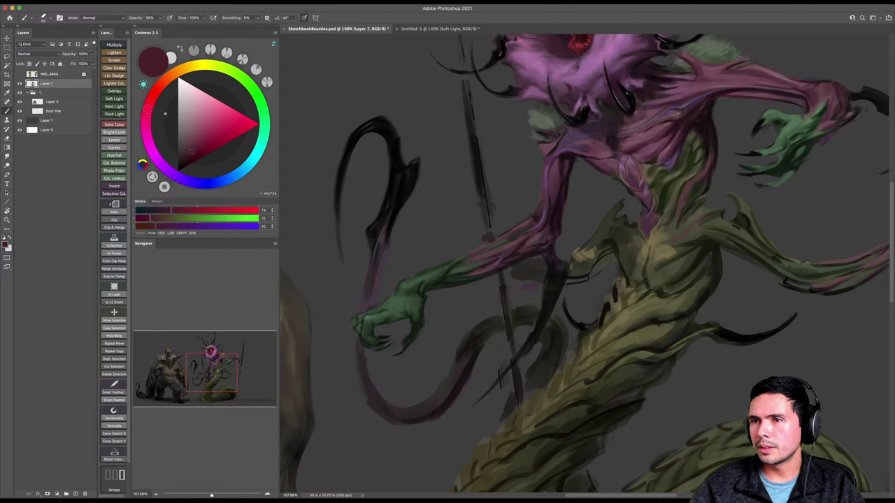
Save the document and flip the whole canvas horizontally.
key("z")
left_click_drag(635, 136, 559, 140)
key("super+s")
left_click_drag(706, 152, 649, 144)
left_click(94, 4)
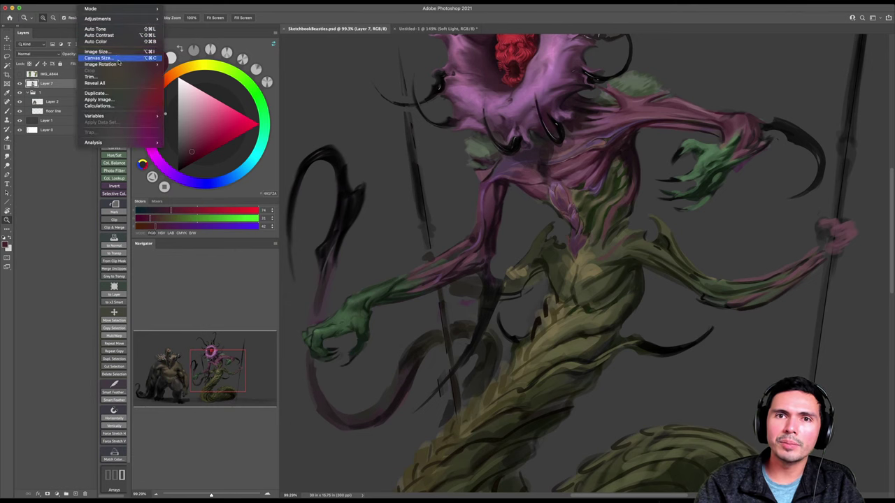
mouse_move(126, 65)
left_click(181, 94)
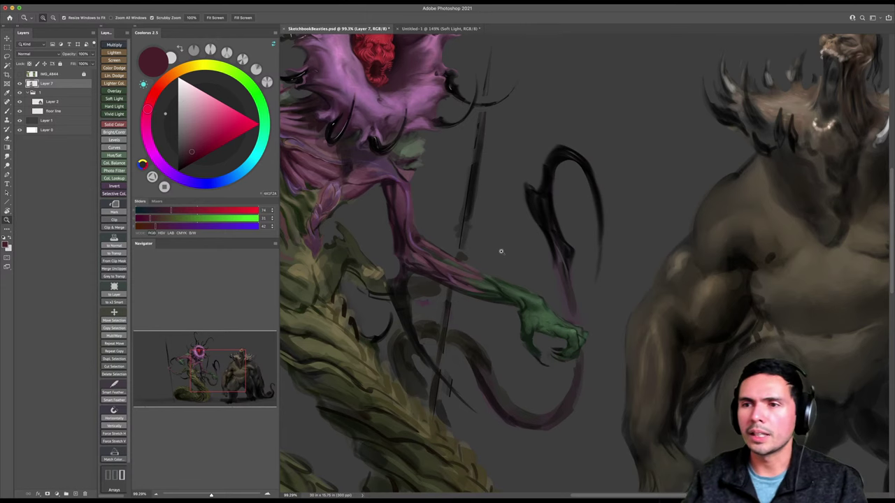
Paint the rear lower arm behind the hanging claw with dark olive sampled from the body, trimming its edges with the Eraser.
scroll(494, 245, "down", 4)
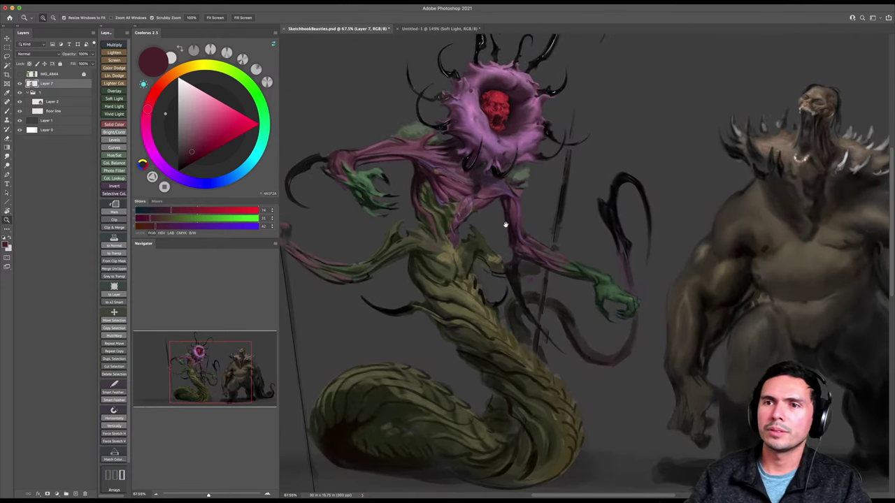
scroll(466, 211, "up", 2)
left_click_drag(467, 212, 479, 196)
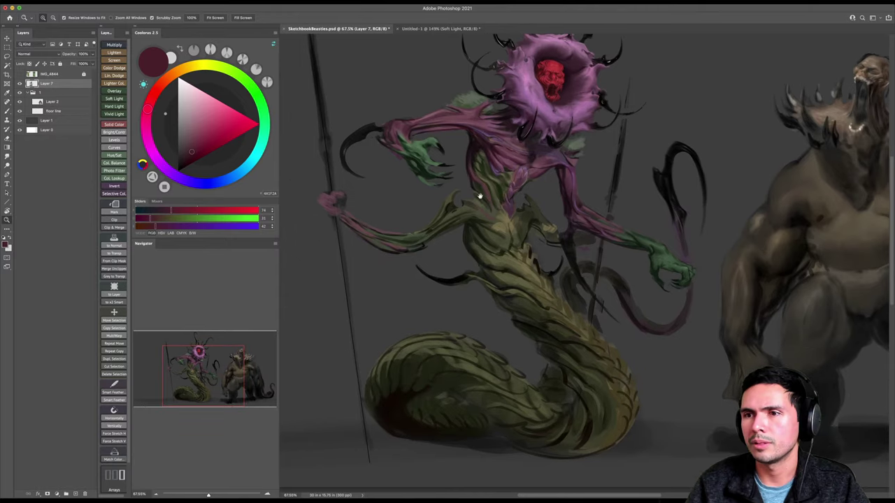
key("b")
left_click(481, 229, "alt")
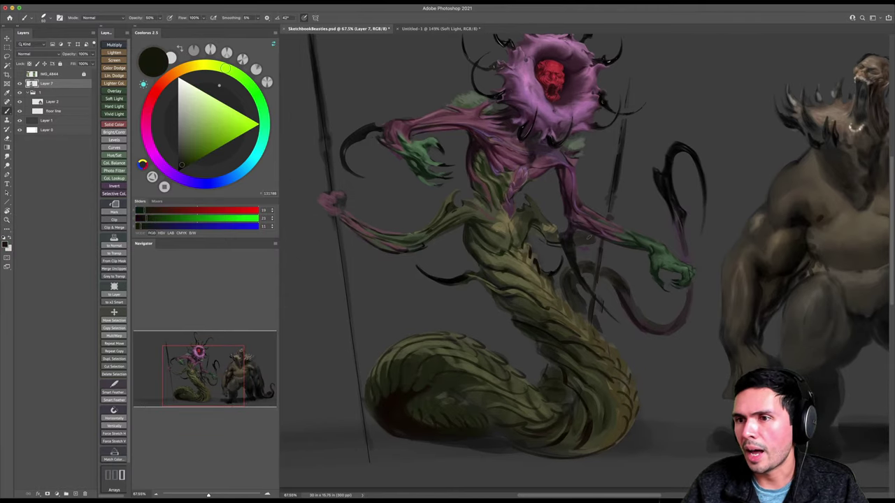
key("e")
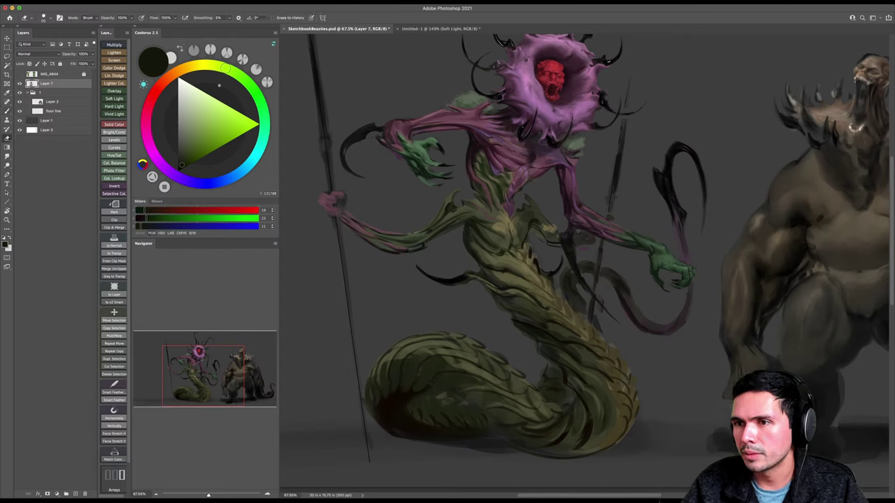
key("b")
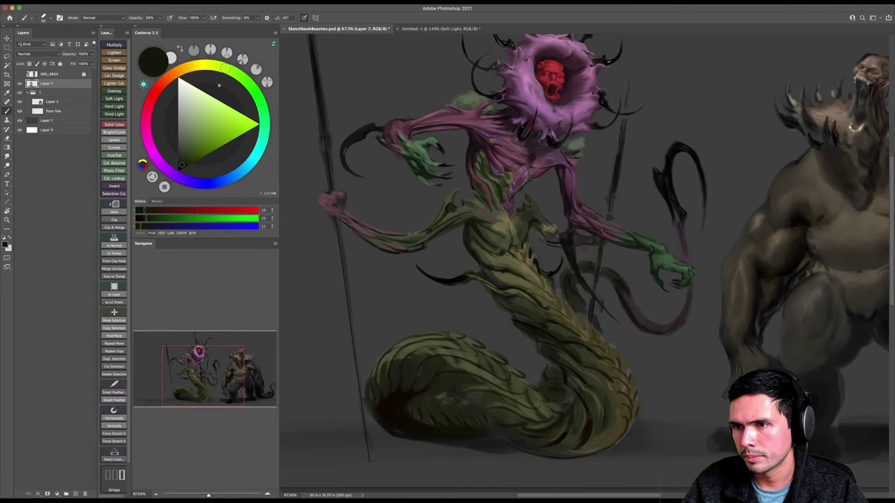
key("e")
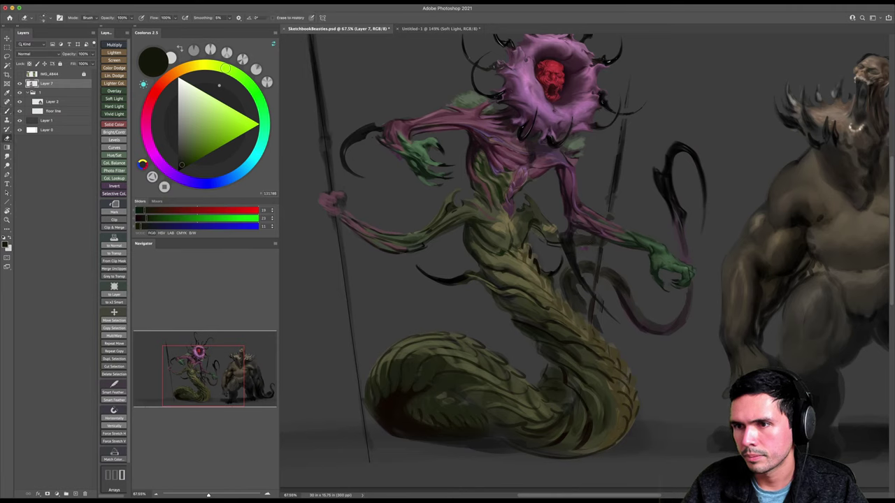
key("b")
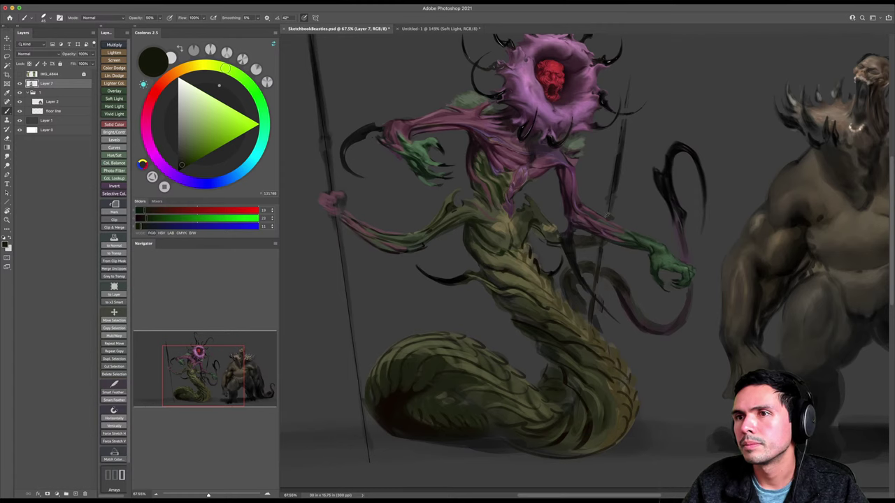
left_click_drag(608, 216, 614, 227)
key("bracketleft")
key("bracketleft")
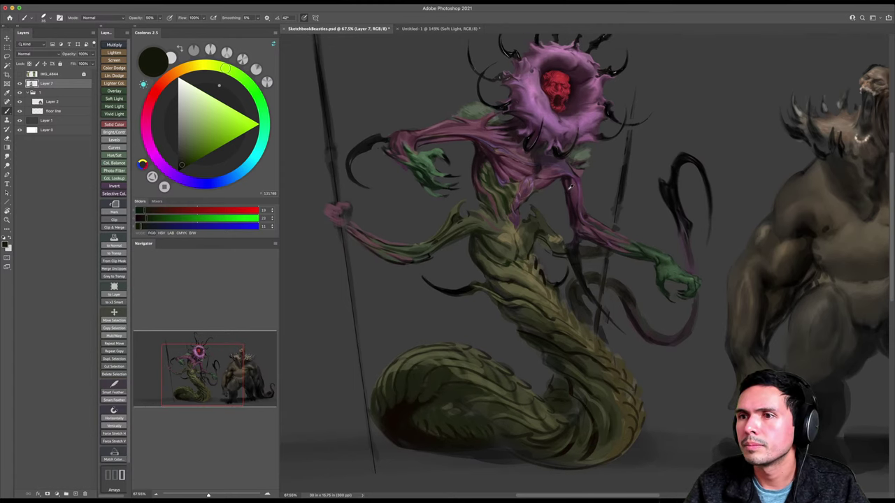
Darken the shadow on the purple upper arm above the lowered hand with sampled near-black purple.
left_click(570, 187, "alt")
key("bracketleft")
mouse_move(487, 261)
left_mouse_down()
mouse_move(458, 260)
mouse_move(457, 247)
left_mouse_up()
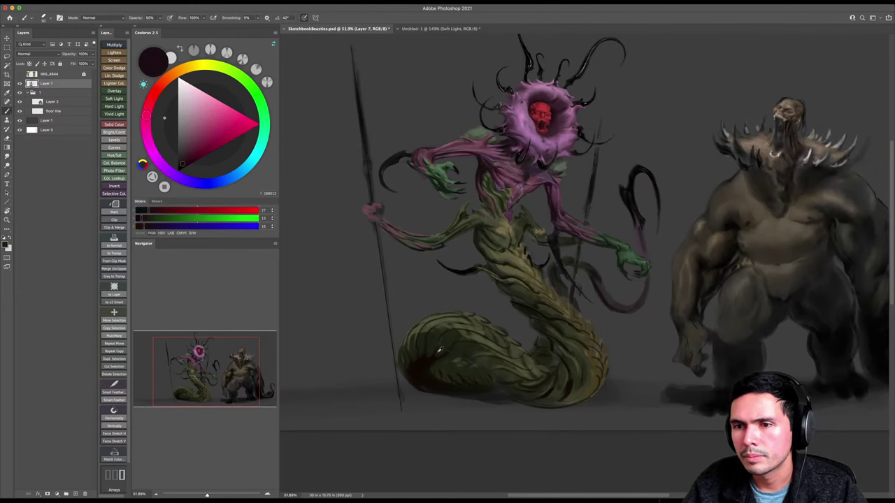
Paint a pointed tail tip behind the coil's outer end at 100% brush opacity, using dark olive sampled from the coil.
left_click(438, 359, "alt")
key("bracketleft")
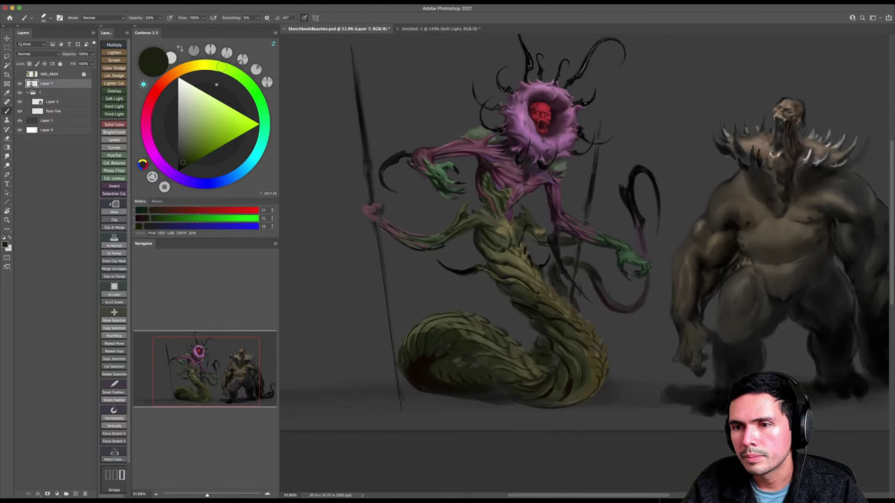
key("0")
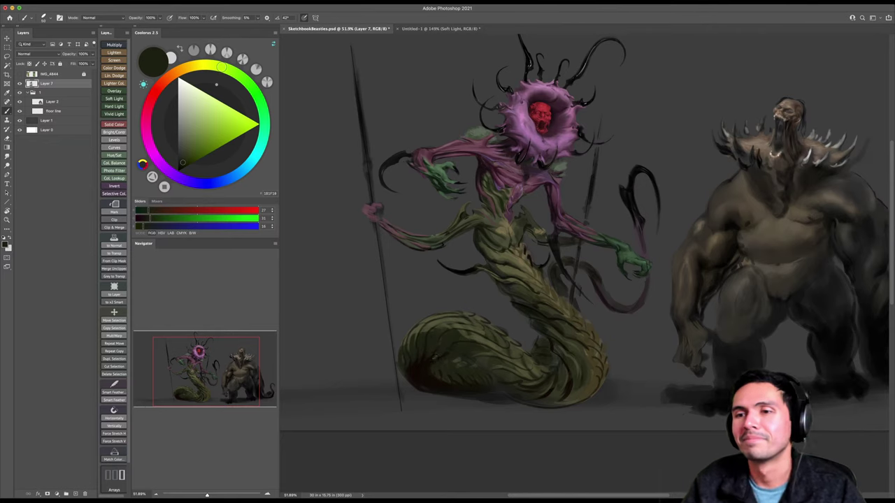
scroll(428, 363, "up", 2)
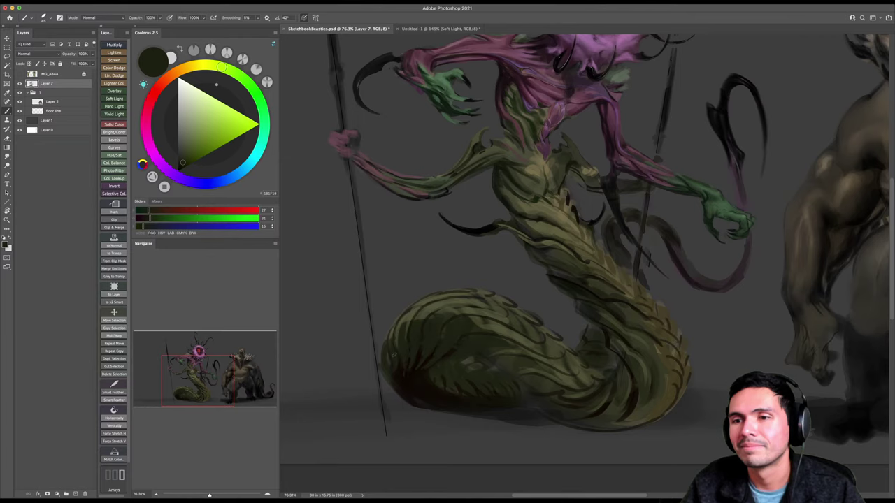
mouse_move(381, 360)
left_mouse_down()
mouse_move(383, 378)
mouse_move(366, 392)
mouse_move(380, 374)
mouse_move(382, 387)
left_mouse_up()
mouse_move(388, 372)
left_mouse_down()
mouse_move(382, 383)
mouse_move(392, 397)
left_mouse_up()
key("bracketright")
key("bracketright")
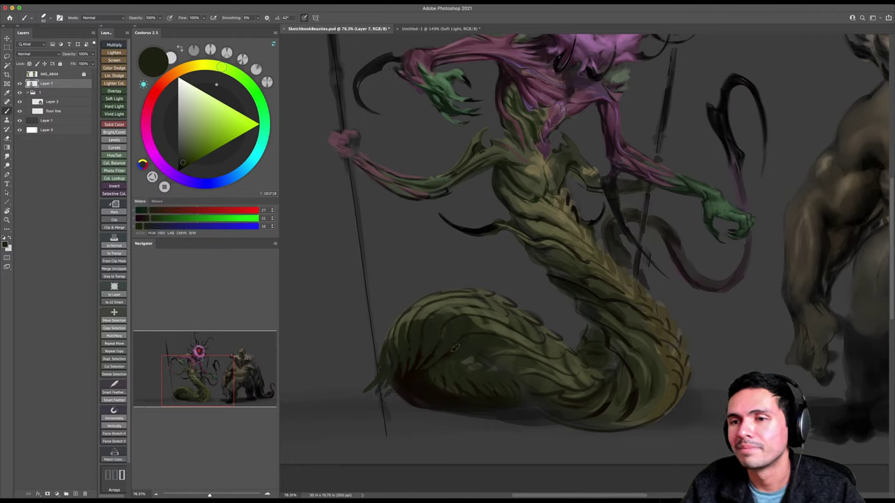
Paint dark scale stripes radiating across the coil's shaded end with sampled near-black brown, and save the document.
left_click(429, 367, "alt")
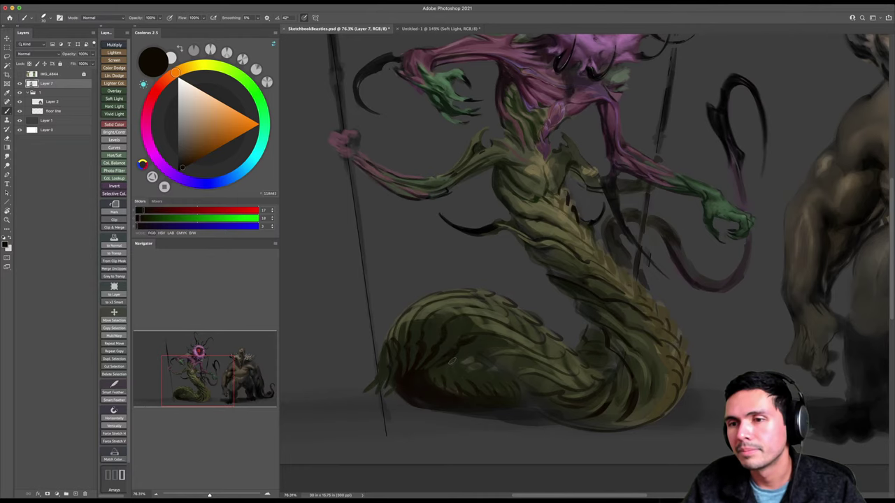
key("super+s")
key("z")
left_click_drag(476, 339, 461, 338)
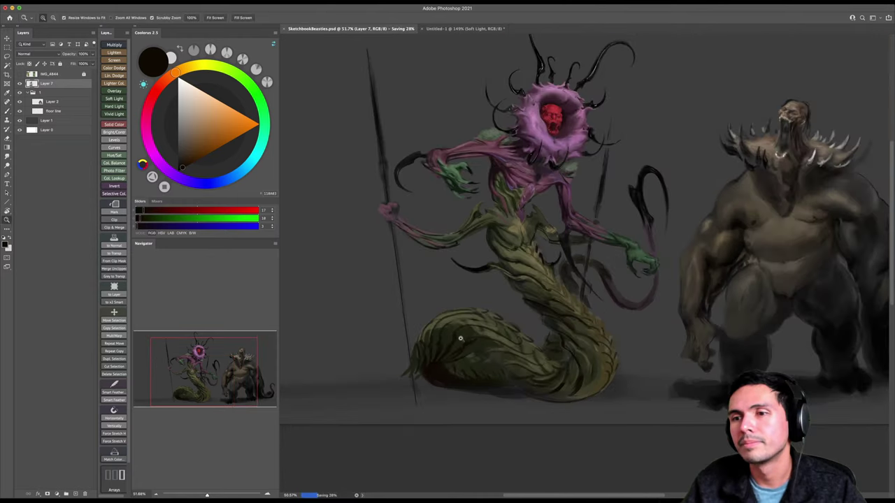
scroll(468, 336, "up", 3)
key("b")
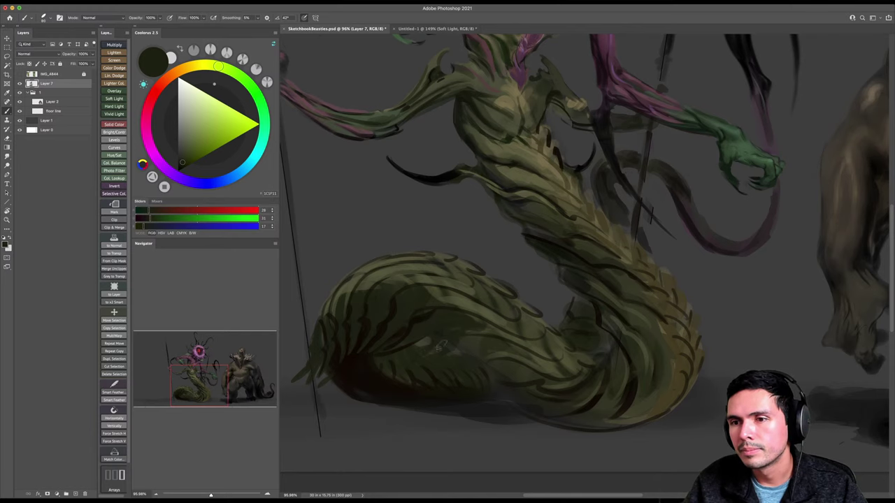
Fill the smooth middle area of the coil with overlapping scales, using near-black brown and dark olive sampled from the coil.
key("z")
left_click_drag(500, 346, 482, 346)
key("b")
left_click(434, 321, "alt")
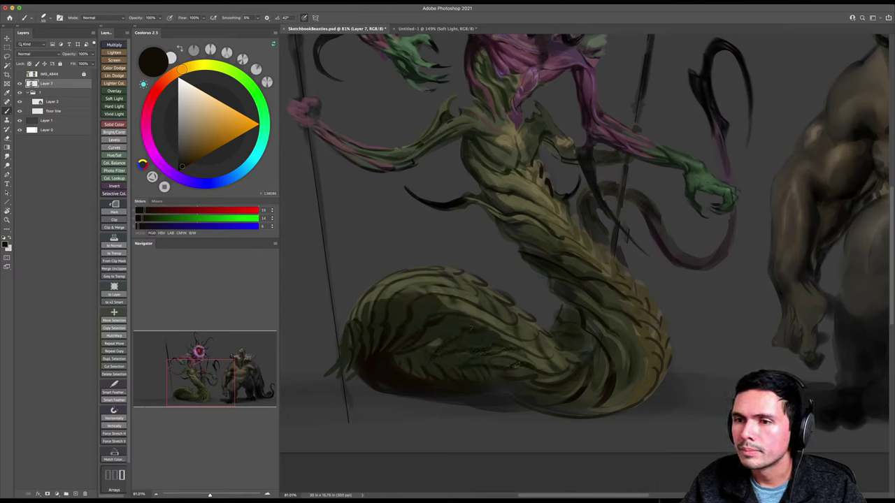
left_click(474, 341, "alt")
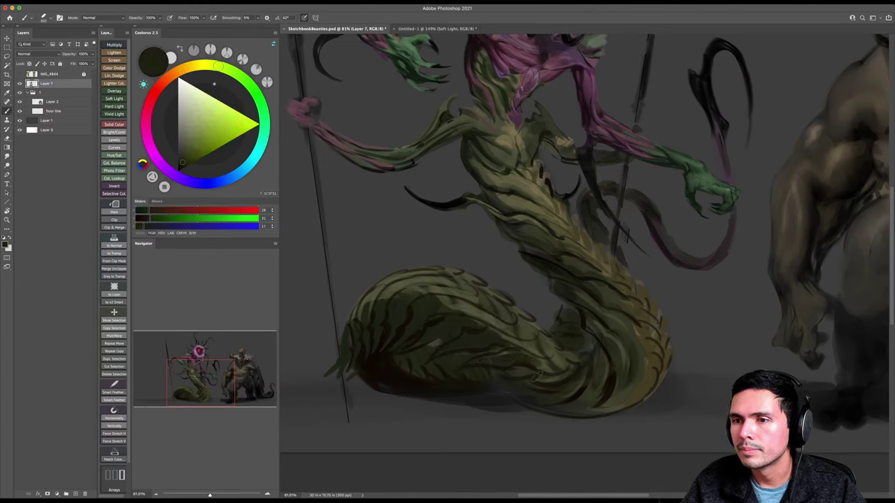
Add dark spiky scales along the coil's lower edge beside the front bend, using dark olives sampled from the coil.
left_click(461, 380, "alt")
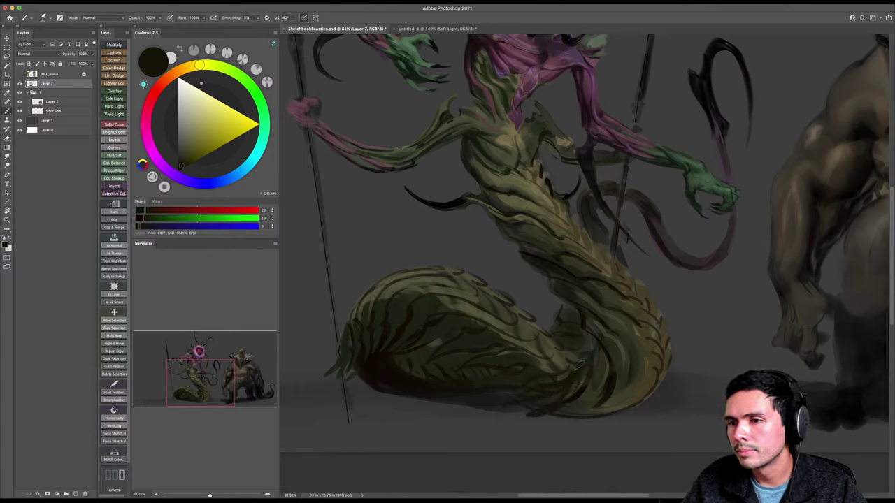
left_click(529, 372, "alt")
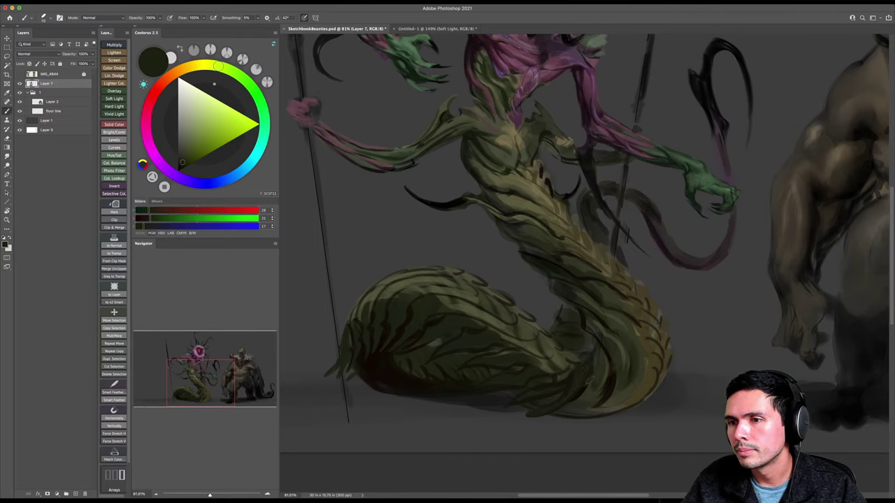
key("z")
left_click_drag(591, 380, 581, 382)
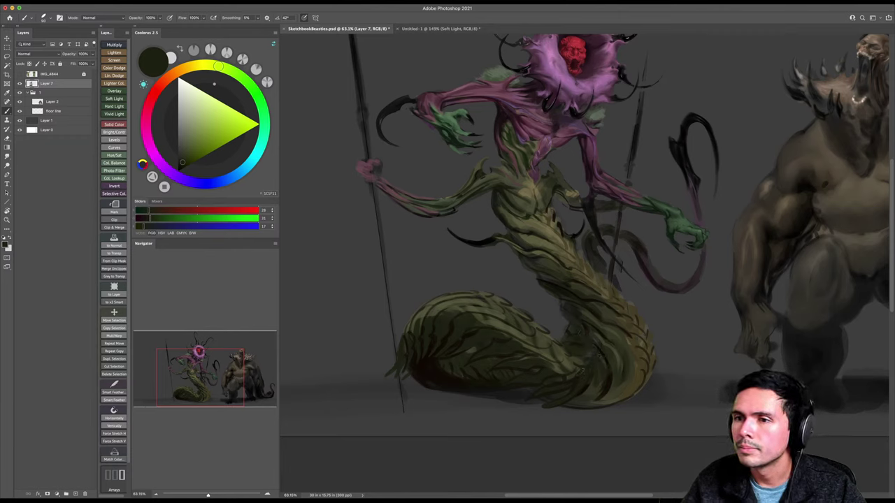
Touch up the coil's scales with a lighter olive sampled from its surface, and save the document.
left_click(518, 331, "alt")
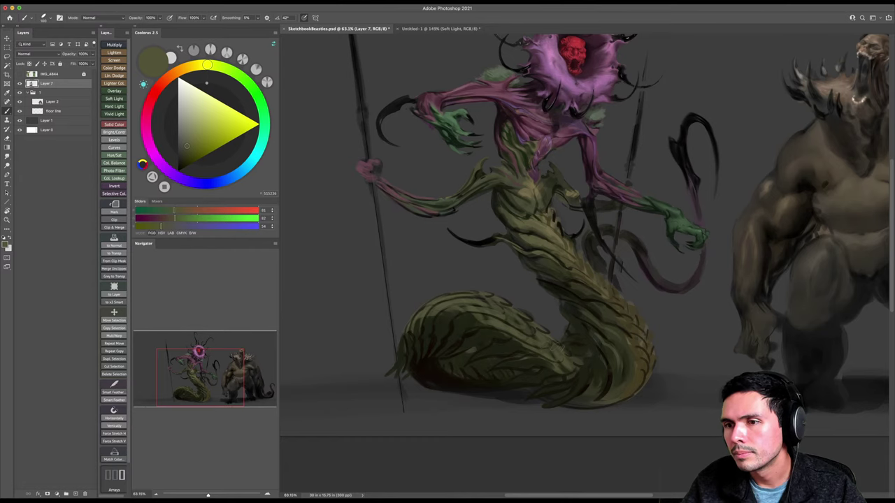
key("z")
left_click_drag(551, 353, 480, 339)
key("super+s")
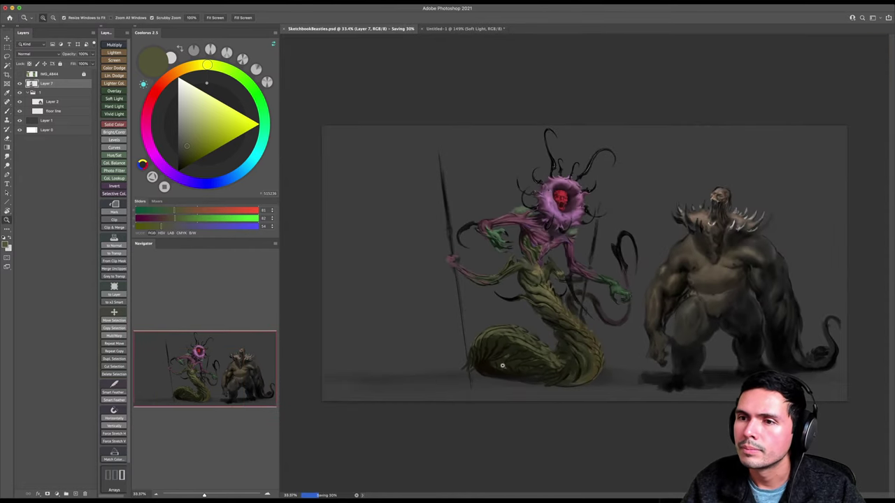
Flip the whole canvas horizontally to check the two creatures in mirror view.
left_click_drag(504, 366, 516, 372)
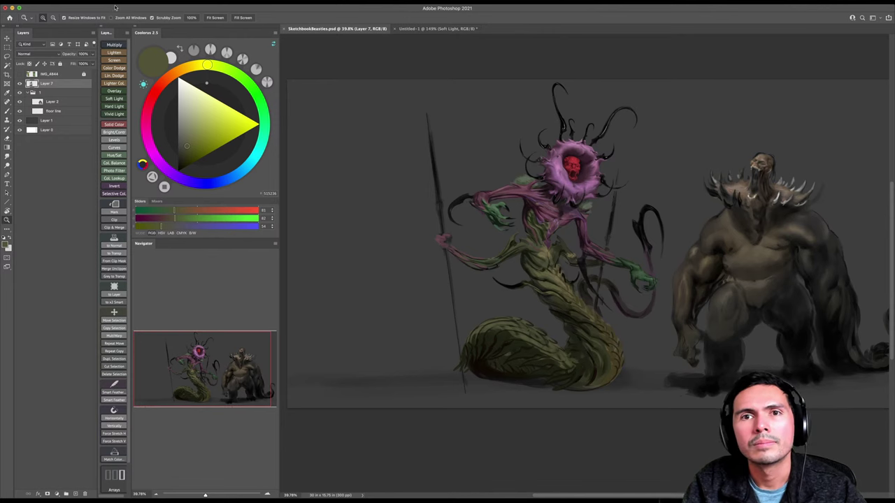
left_click(89, 1)
mouse_move(126, 64)
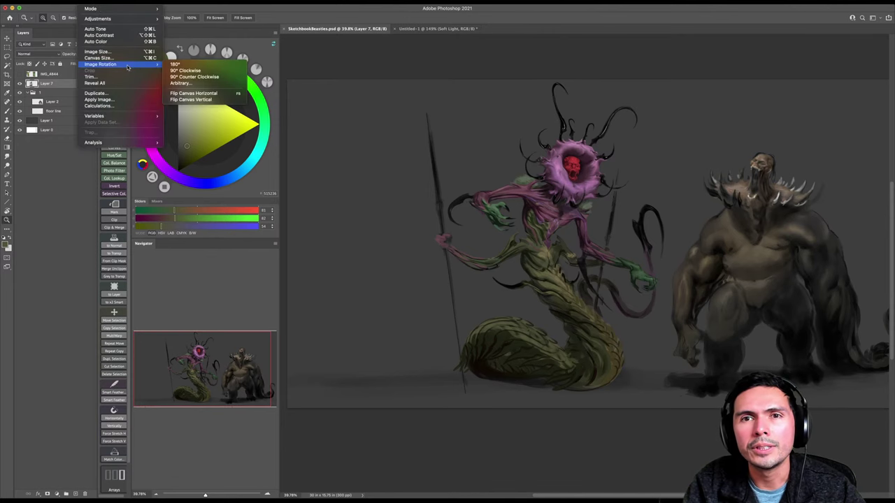
left_click(203, 93)
Paint dark plum shadows on the fist gripping the spear and its forearm, using a darkened colour sampled from the upper arm.
mouse_move(729, 314)
left_mouse_down()
mouse_move(750, 309)
mouse_move(703, 300)
left_mouse_up()
key("b")
key("z")
left_click_drag(729, 154, 748, 153)
key("b")
left_click(666, 98, "alt")
key("bracketleft")
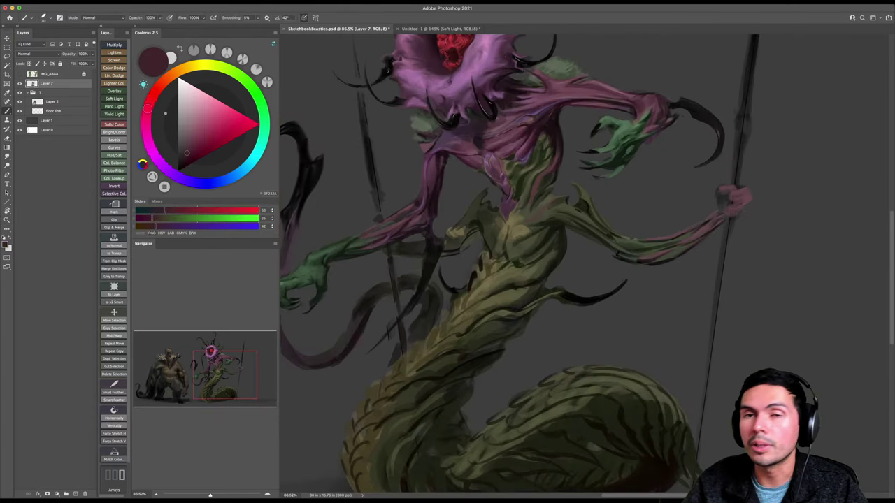
left_click(187, 157)
key("bracketleft")
key("bracketleft")
key("bracketleft")
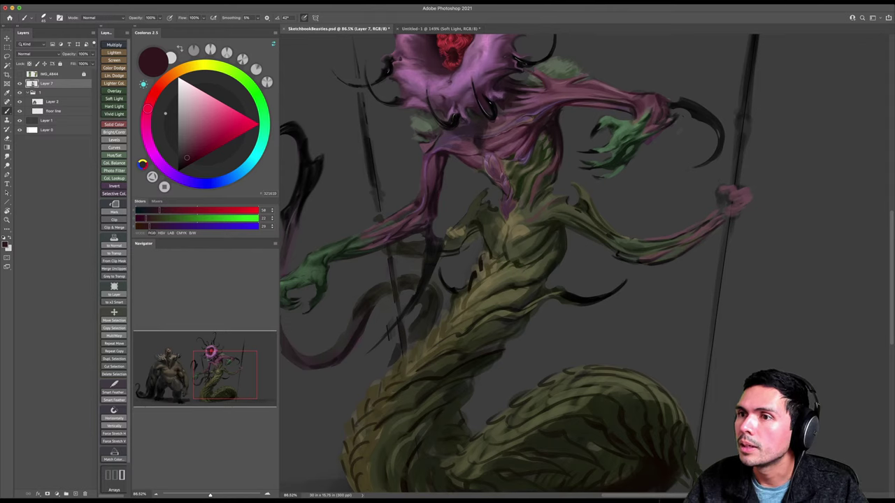
mouse_move(734, 185)
left_mouse_down()
mouse_move(744, 202)
mouse_move(733, 198)
mouse_move(655, 231)
left_mouse_up()
Refine the spear-holding fist's fingers and wrist with muted and dark plum tones sampled from the arm and hand.
key("bracketleft")
key("bracketleft")
left_click(701, 222, "alt")
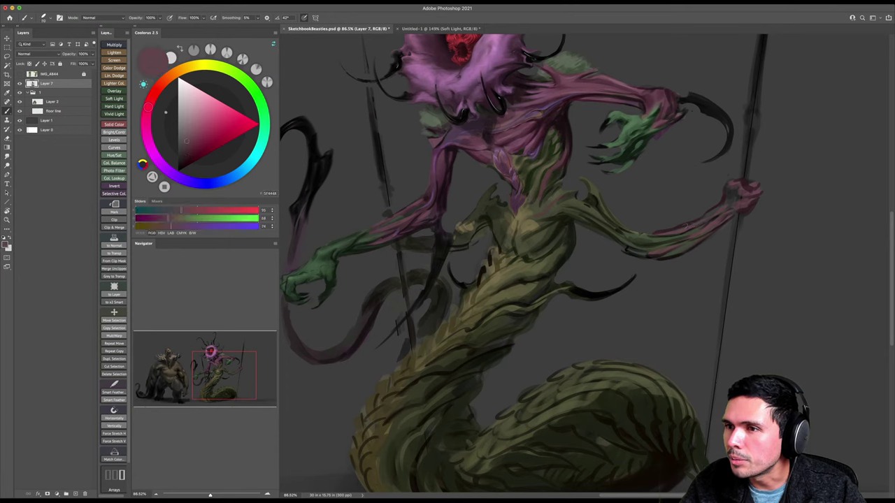
left_click_drag(701, 222, 730, 190)
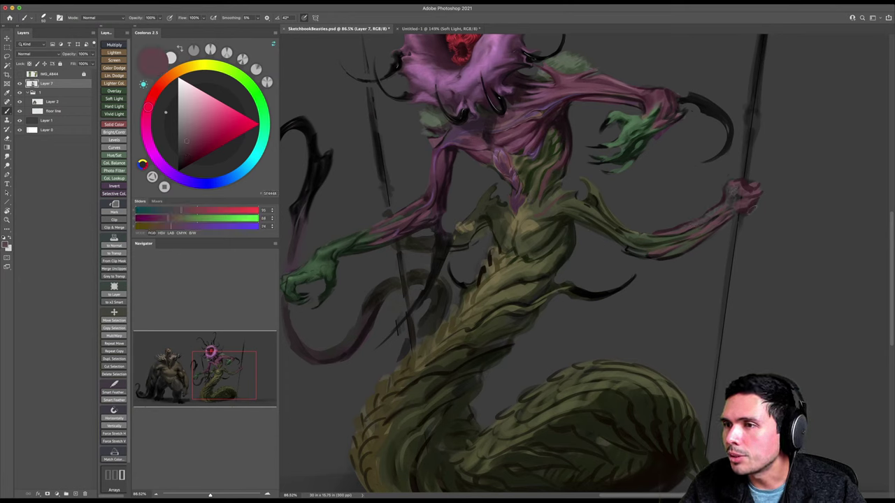
left_click(745, 181, "alt")
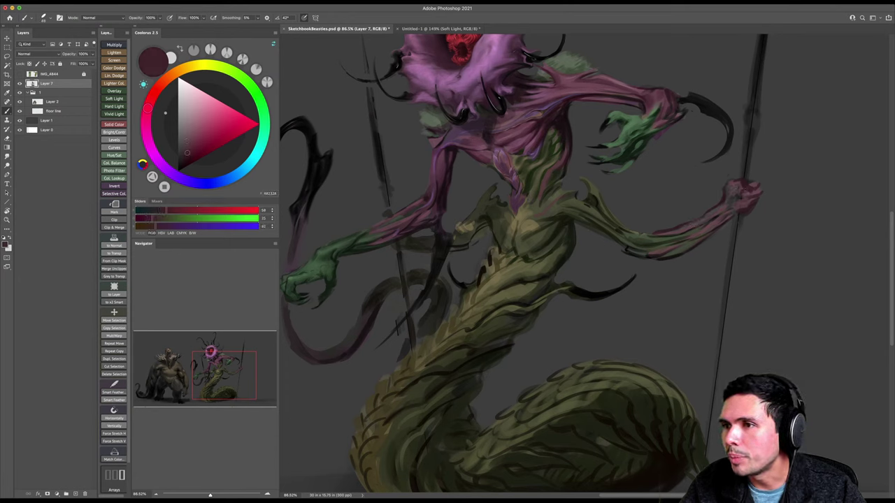
left_click_drag(745, 187, 732, 218)
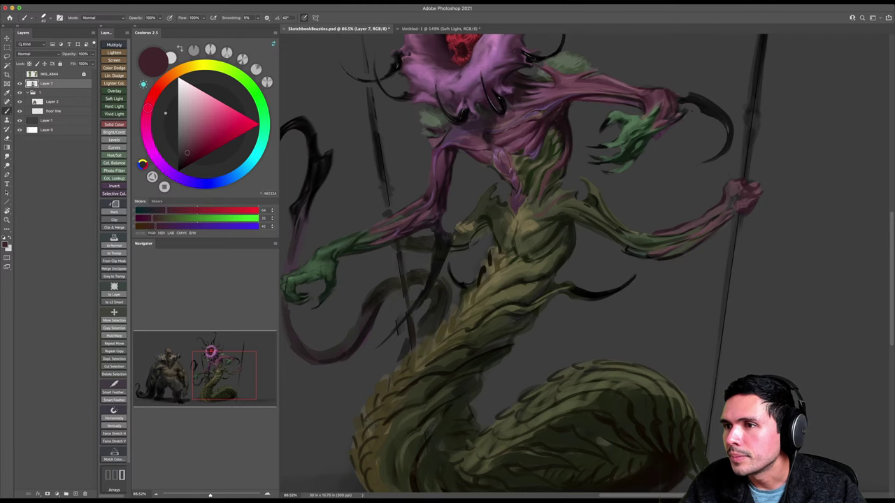
Darken the scale lines on the snake body's lower bend with dark olive sampled from it, using a smaller brush.
key("z")
mouse_move(523, 311)
left_mouse_down()
mouse_move(522, 340)
mouse_move(459, 291)
left_mouse_up()
key("b")
left_click(469, 336, "alt")
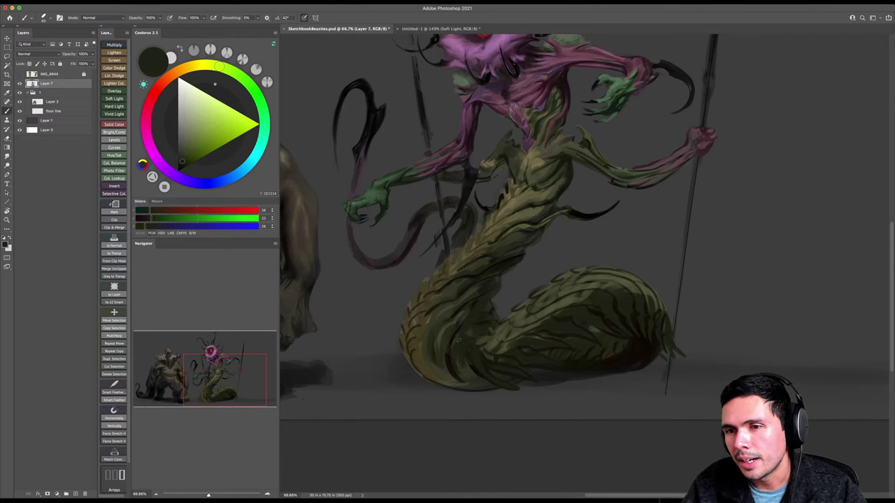
key("bracketleft")
key("bracketleft")
left_click_drag(438, 343, 437, 374)
Add dark spikes along the outer edge of the snake body's lower bend, using dark olive and near-black brown sampled from the body.
key("bracketright")
key("bracketright")
key("bracketright")
key("bracketright")
key("bracketright")
key("bracketright")
key("bracketright")
mouse_move(447, 314)
left_mouse_down()
mouse_move(427, 332)
mouse_move(447, 304)
mouse_move(430, 336)
mouse_move(398, 307)
mouse_move(407, 303)
mouse_move(390, 317)
mouse_move(407, 306)
mouse_move(399, 360)
left_mouse_up()
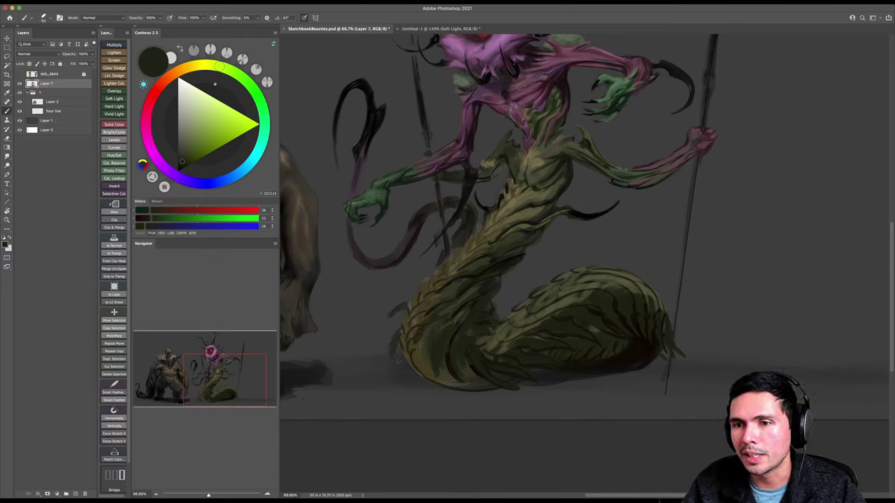
left_click(638, 351, "alt")
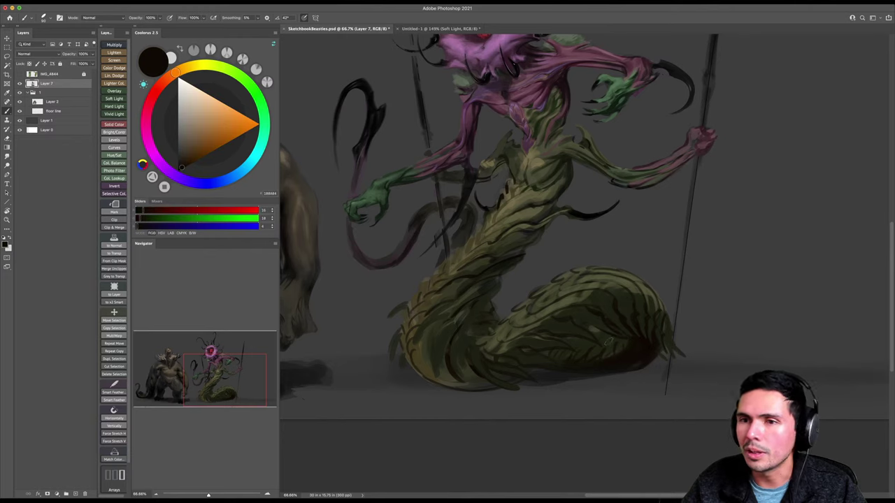
mouse_move(400, 315)
left_mouse_down()
mouse_move(381, 325)
mouse_move(407, 370)
mouse_move(379, 366)
left_mouse_up()
key("z")
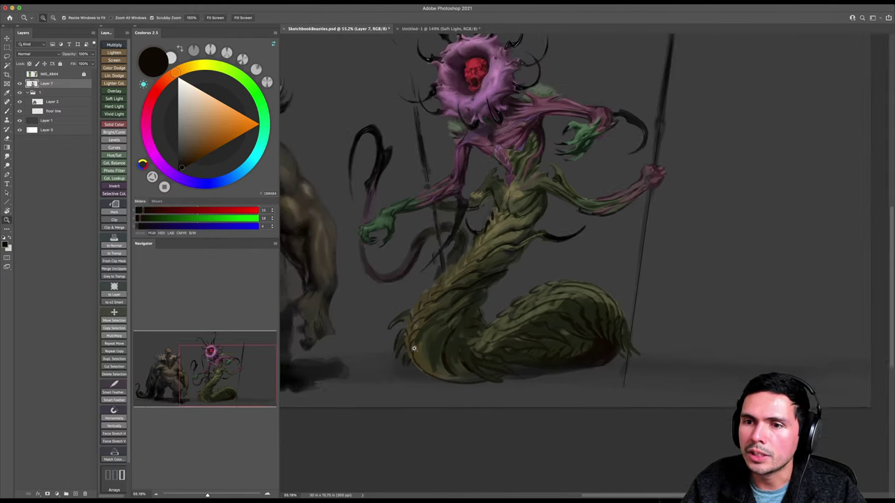
Mark the spikes above the flower head and the body's flow with bright red strokes, and undo the marks.
left_click(152, 98)
left_click(258, 125)
left_click_drag(583, 221, 563, 221)
key("b")
scroll(492, 90, "up", 2)
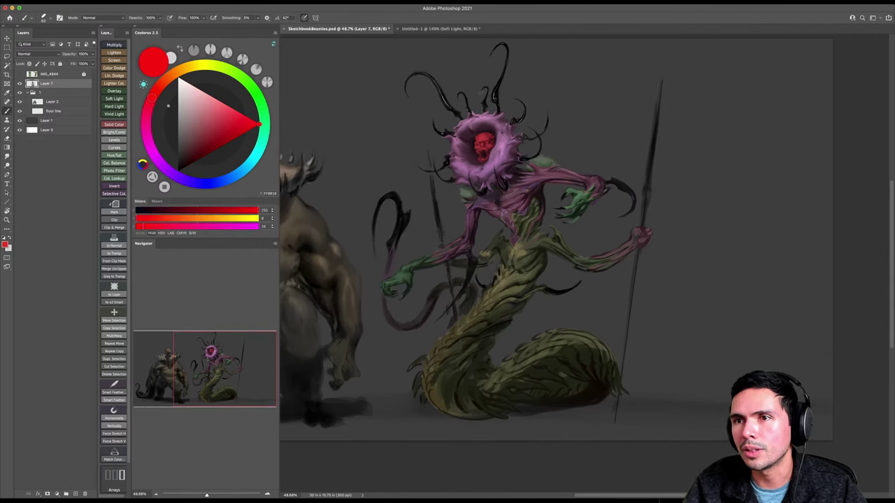
left_click_drag(479, 79, 491, 80)
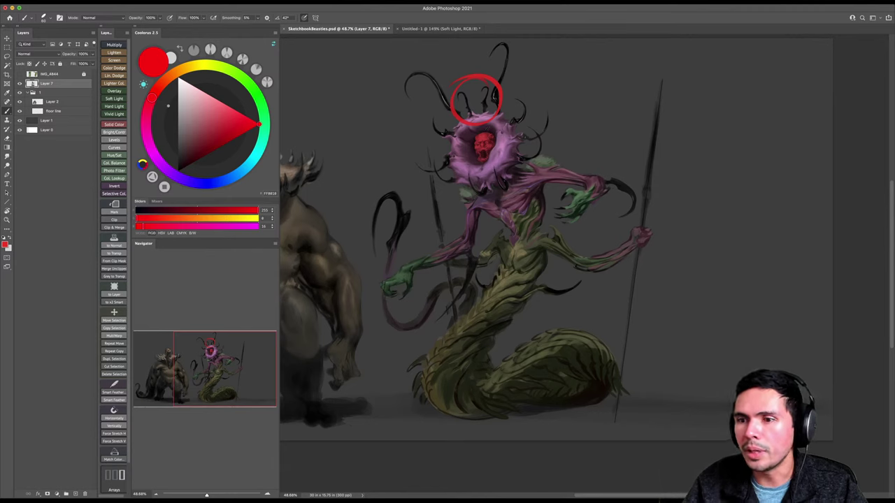
left_click_drag(539, 384, 547, 383)
mouse_move(520, 143)
left_mouse_down()
mouse_move(493, 203)
mouse_move(514, 344)
left_mouse_up()
key("super+z")
key("super+z")
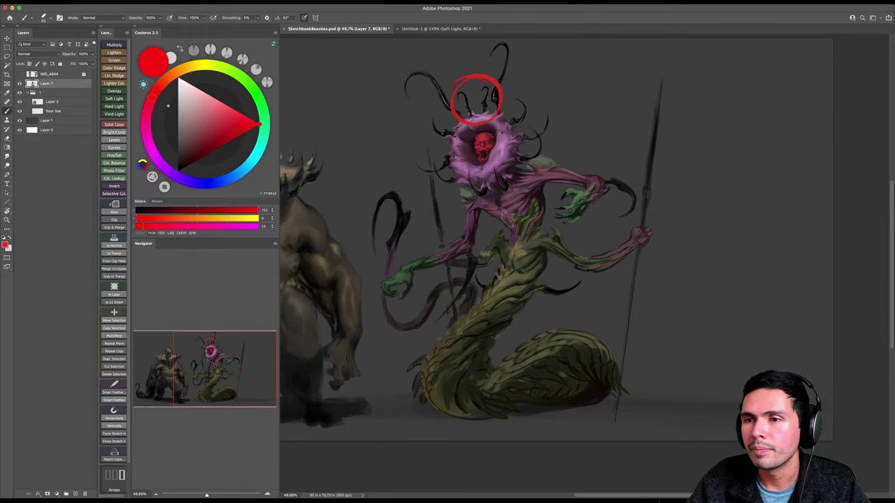
left_click_drag(483, 330, 502, 297)
key("super+z")
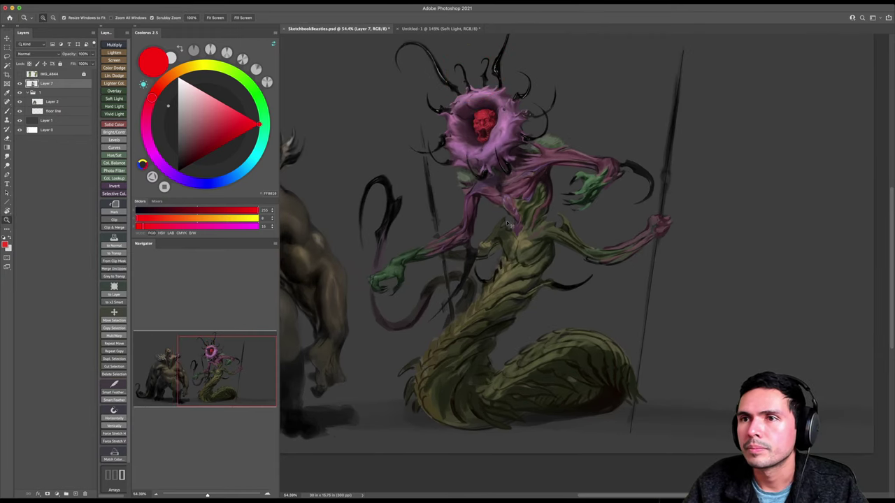
Add near-black green accents to the torso and upper snake body with a small brush, darkening a green sampled from the waist.
key("bracketleft")
key("bracketleft")
key("bracketleft")
left_click(550, 241, "alt")
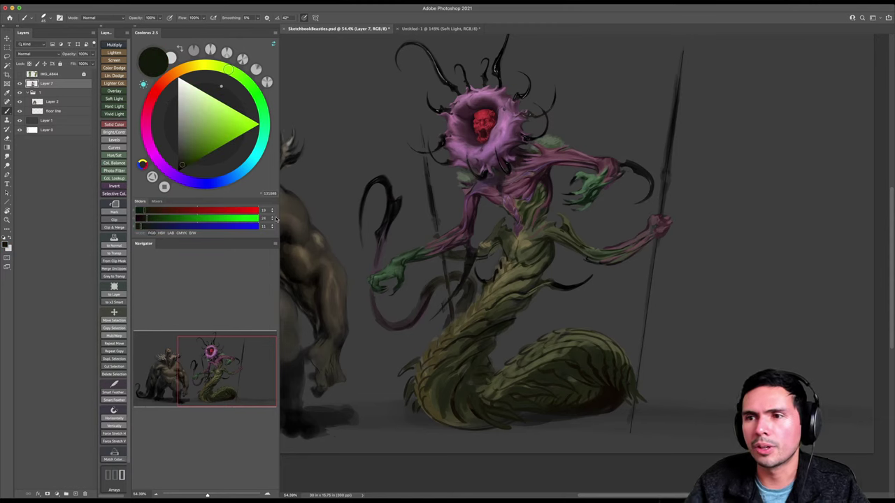
left_click(181, 169)
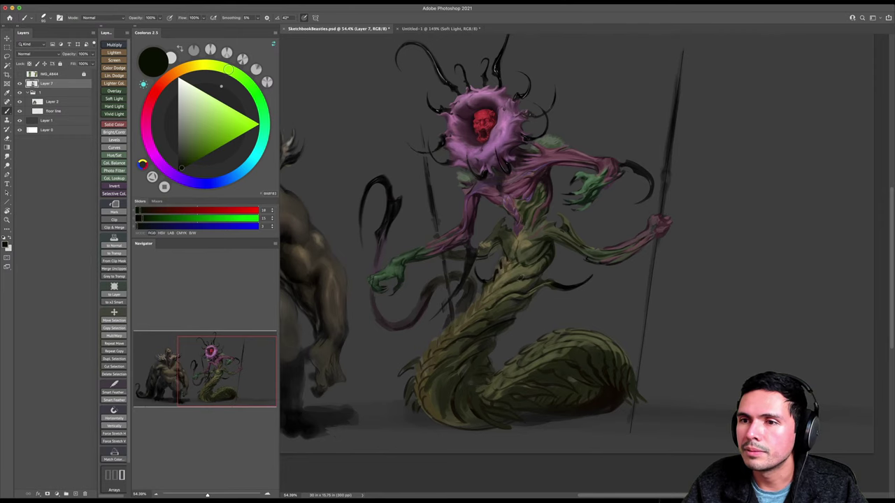
left_click_drag(500, 291, 506, 282)
key("bracketleft")
key("bracketleft")
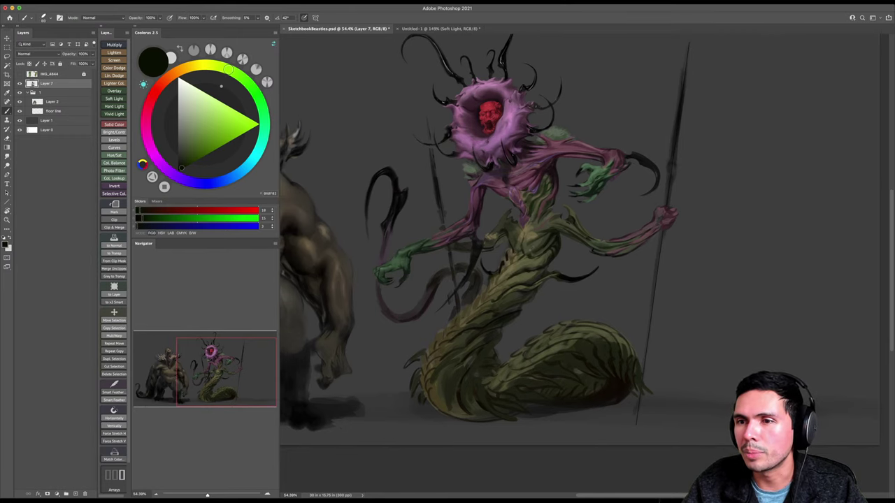
scroll(522, 262, "up", 2)
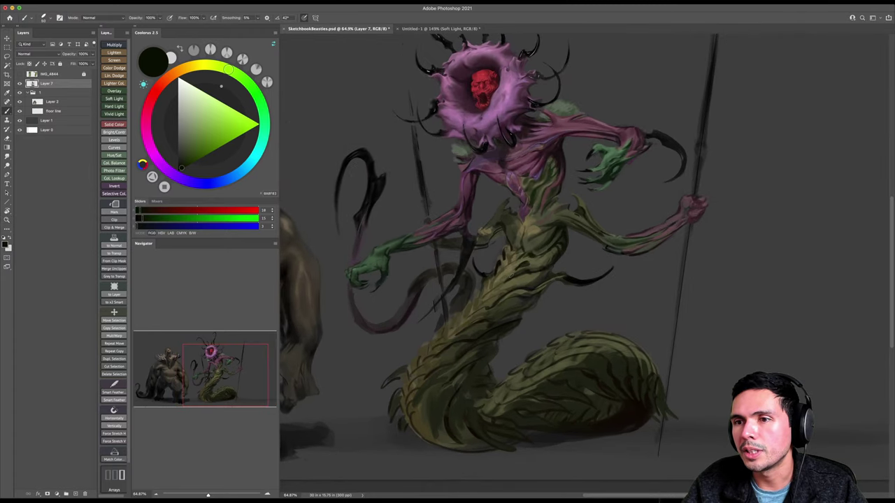
key("ctrl+minus")
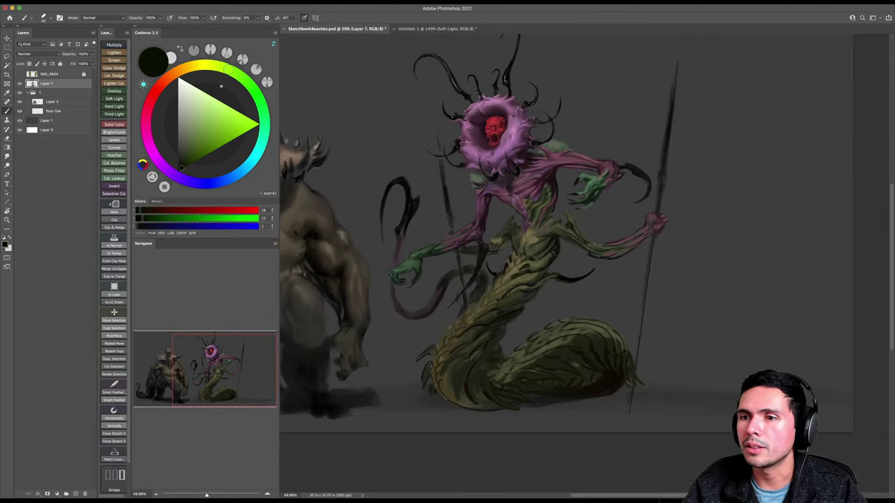
Repaint the curling tendril beside the lowered green hand in a muted purple lightened from the arm's sampled colour.
left_click(532, 185, "alt")
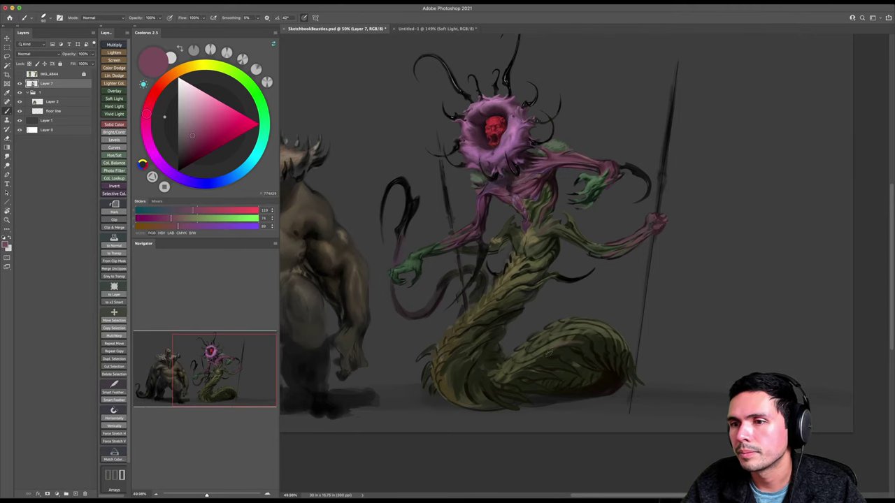
left_click(550, 176, "alt")
key("z")
left_click_drag(589, 322, 569, 322)
key("b")
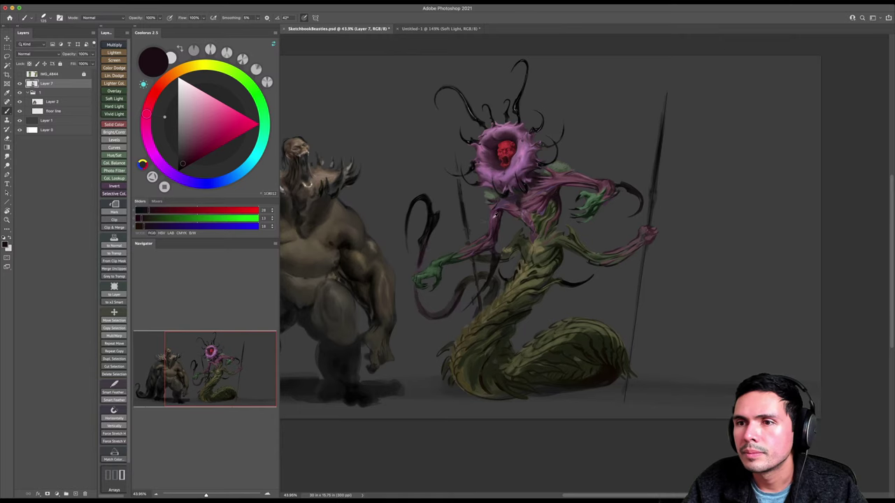
left_click(493, 218, "alt")
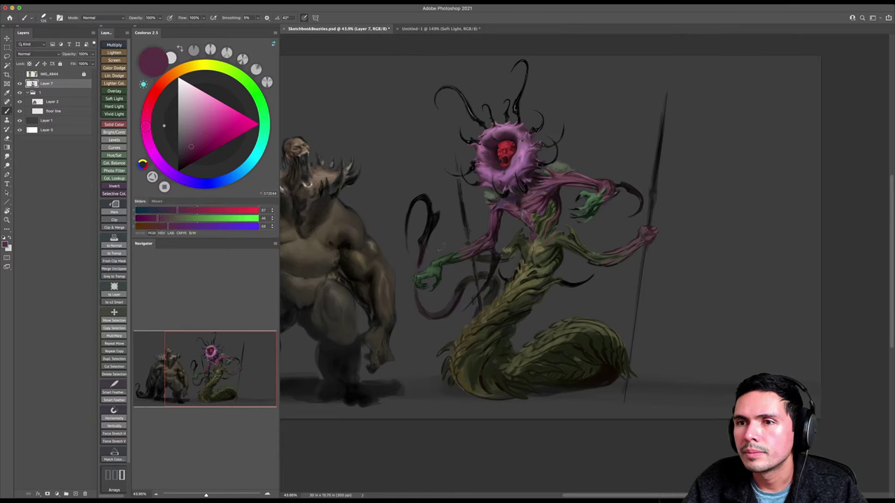
left_click(192, 140)
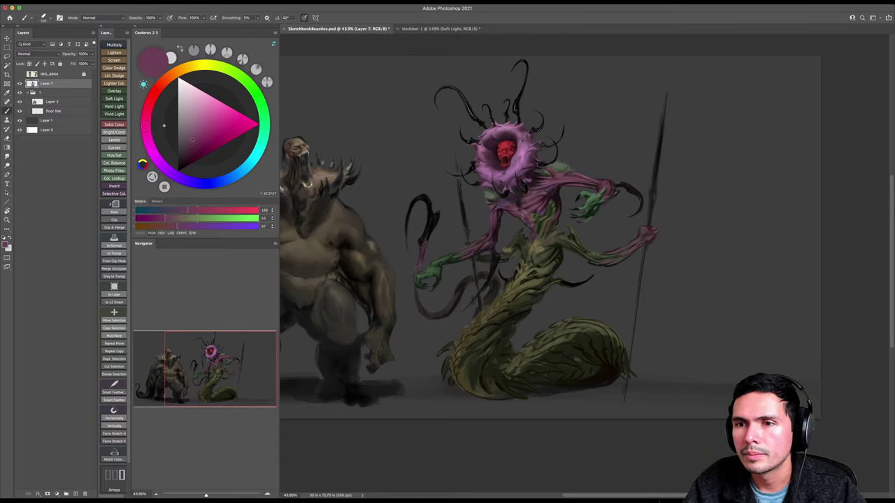
left_click_drag(415, 288, 432, 319)
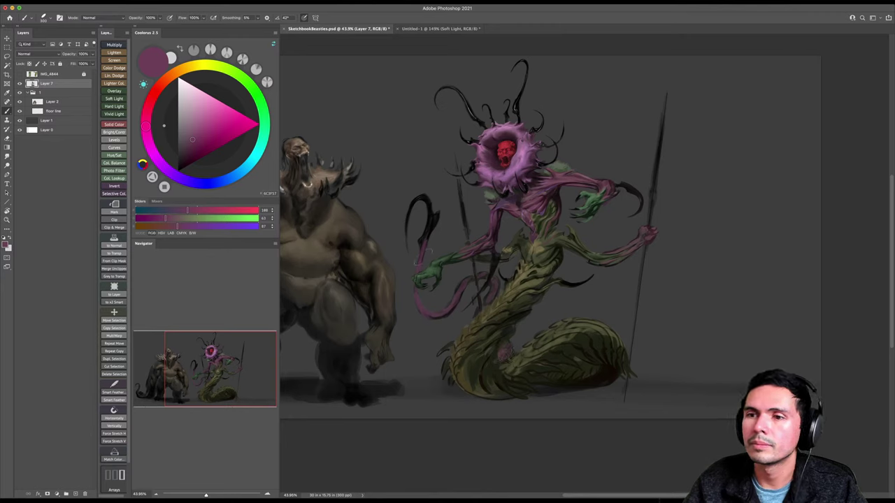
Shade the purple area inside the snake body's bend with dark plum, and save the document.
left_click(190, 153)
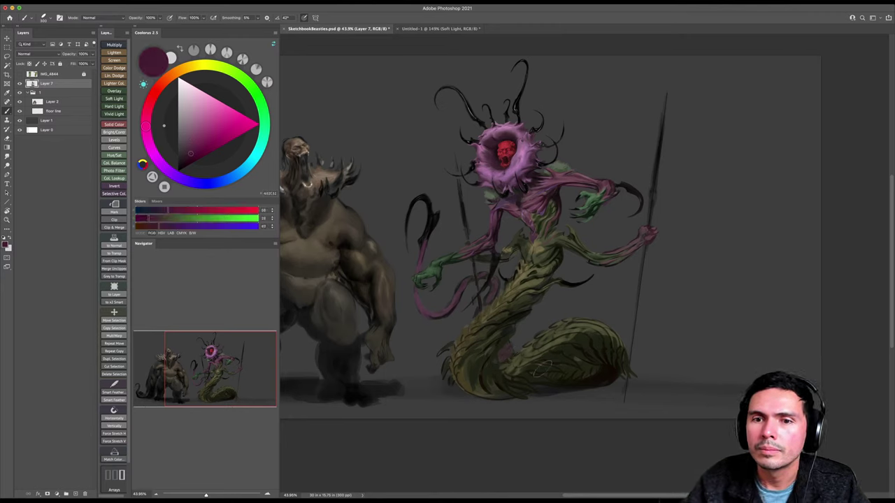
mouse_move(512, 350)
left_mouse_down()
mouse_move(501, 356)
mouse_move(513, 349)
left_mouse_up()
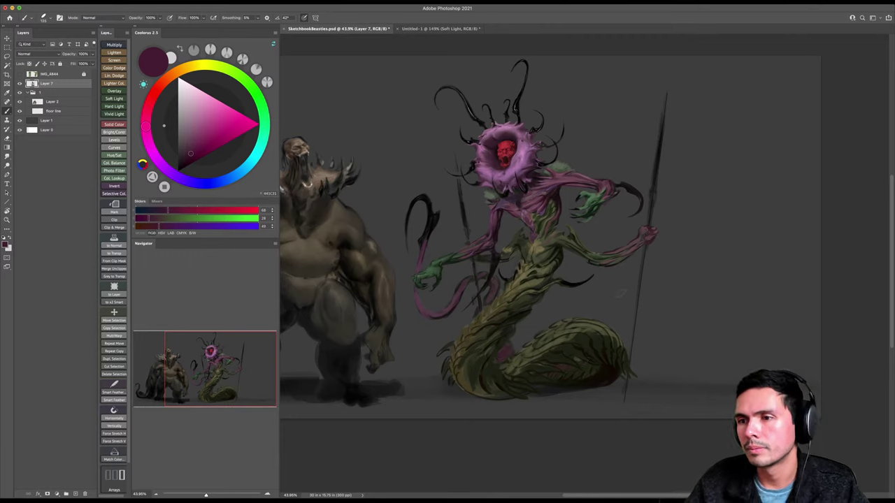
key("z")
left_click_drag(603, 339, 581, 338)
key("super+0")
key("super+s")
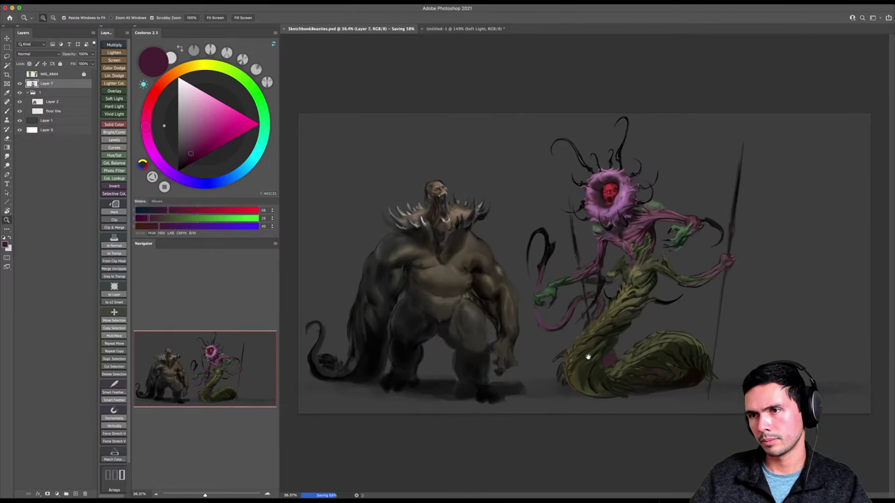
left_click_drag(609, 280, 587, 287)
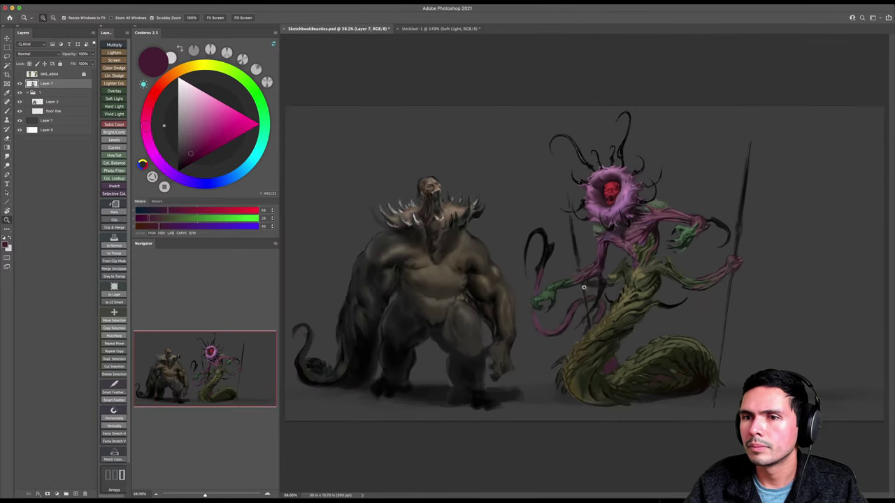
Select the brute's layer, Layer 2, and try to resize the brute with Free Transform.
key("b")
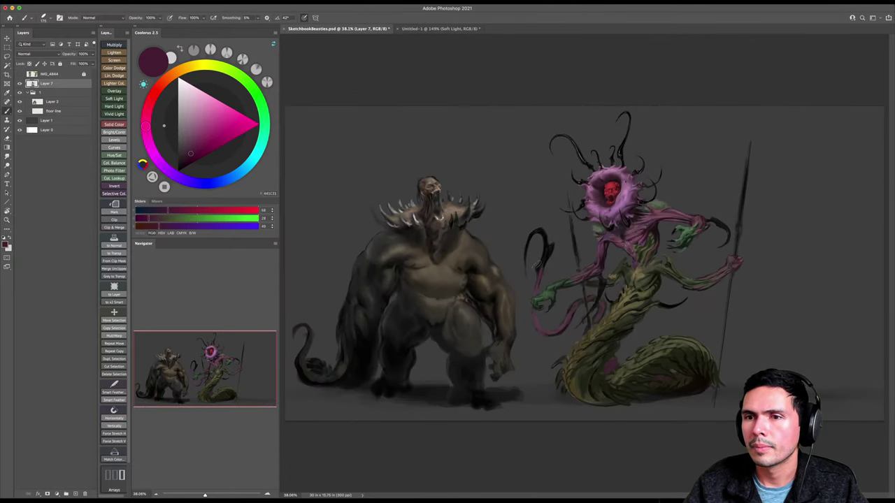
scroll(474, 266, "up", 1)
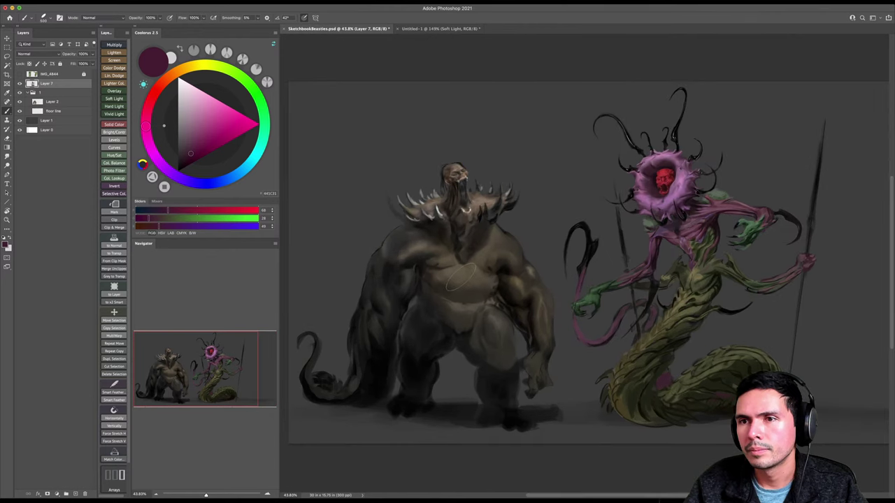
key("v")
left_click(467, 293, "super")
mouse_move(468, 294)
left_mouse_down()
mouse_move(456, 267)
mouse_move(465, 297)
left_mouse_up()
key("ctrl+t")
mouse_move(556, 418)
left_mouse_down()
mouse_move(482, 316)
mouse_move(498, 274)
left_mouse_up()
key("ctrl+z")
key("Return")
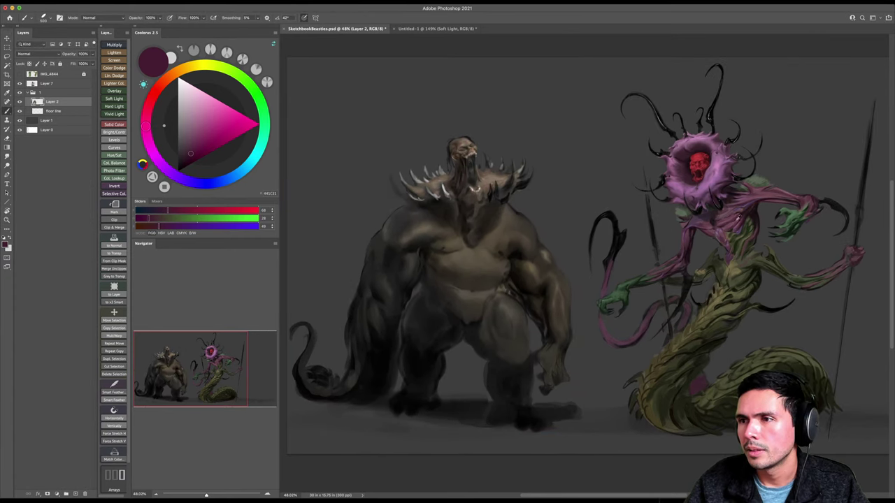
Try to block muted purple over the brute's chest, shoulders and upper arms on Layer 2.
left_click(479, 264, "alt")
mouse_move(405, 248)
left_mouse_down()
mouse_move(398, 217)
mouse_move(428, 225)
mouse_move(452, 288)
mouse_move(492, 276)
mouse_move(508, 243)
mouse_move(515, 252)
mouse_move(466, 287)
mouse_move(403, 250)
mouse_move(385, 276)
left_mouse_up()
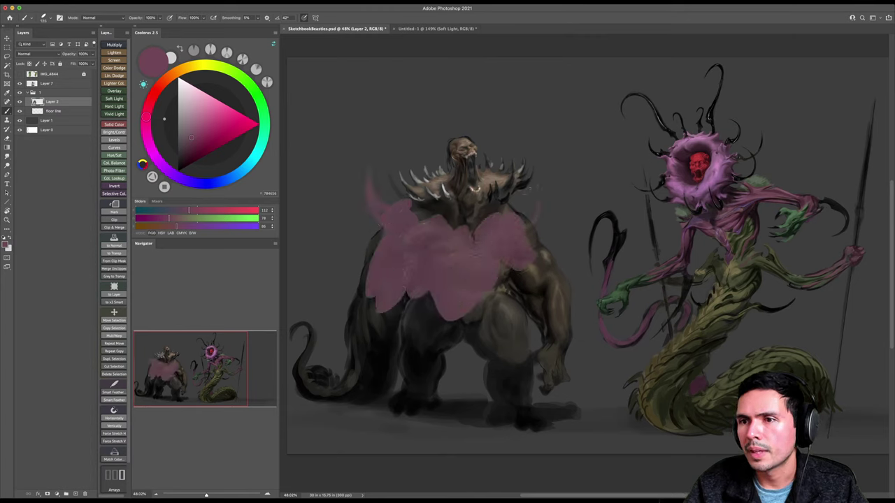
mouse_move(529, 225)
left_mouse_down()
mouse_move(533, 245)
mouse_move(545, 225)
left_mouse_up()
key("super+z")
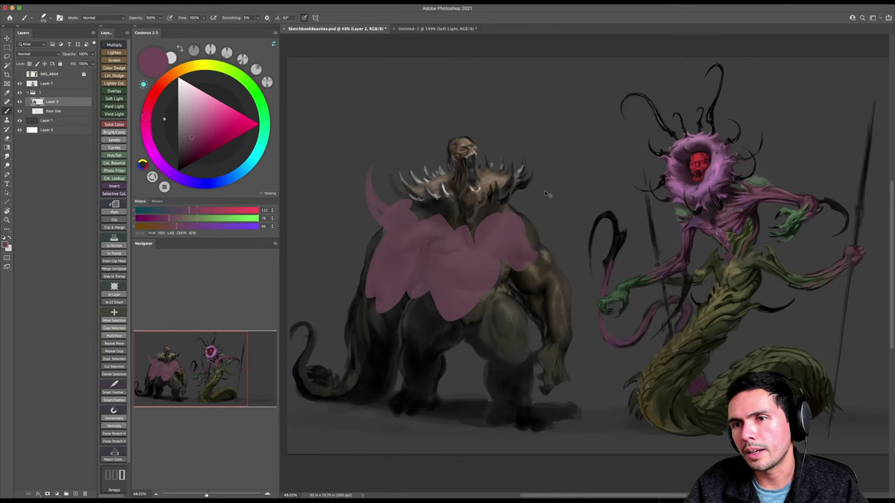
key("super+z")
Move the brute on Layer 2 slightly down and closer to the flower creature.
key("z")
left_click_drag(551, 202, 542, 190)
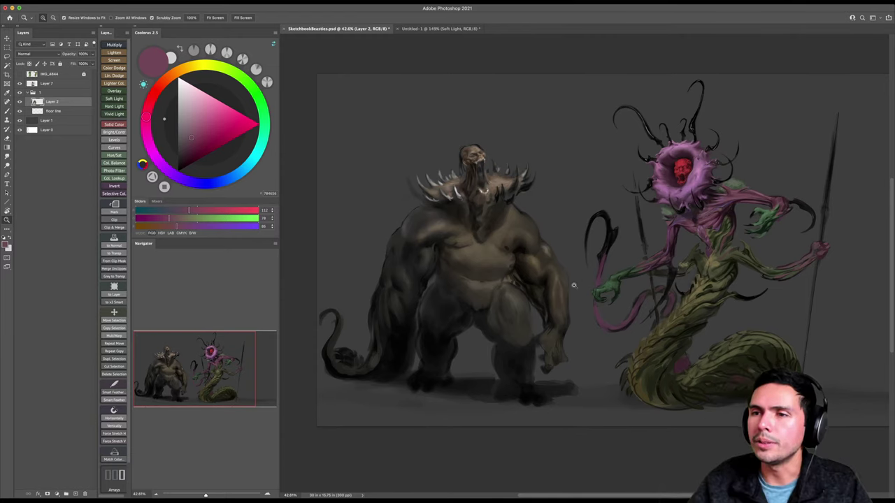
left_click_drag(575, 283, 567, 296)
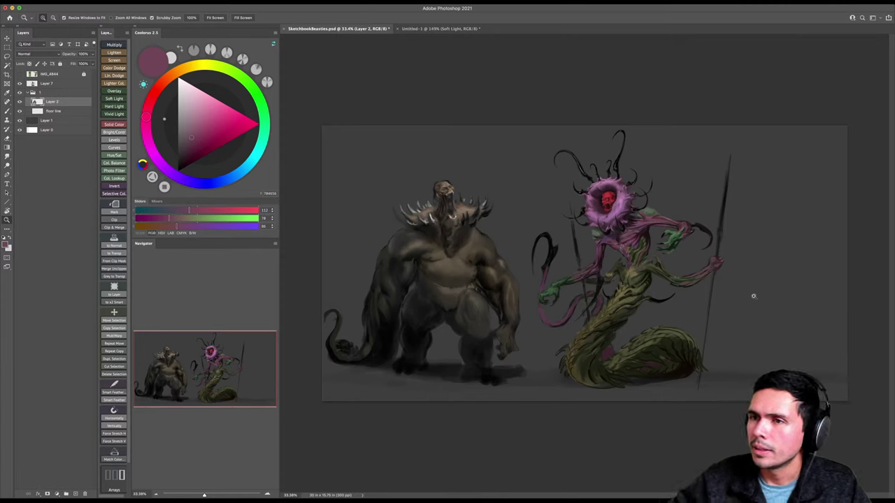
key("v")
left_click_drag(475, 326, 481, 333)
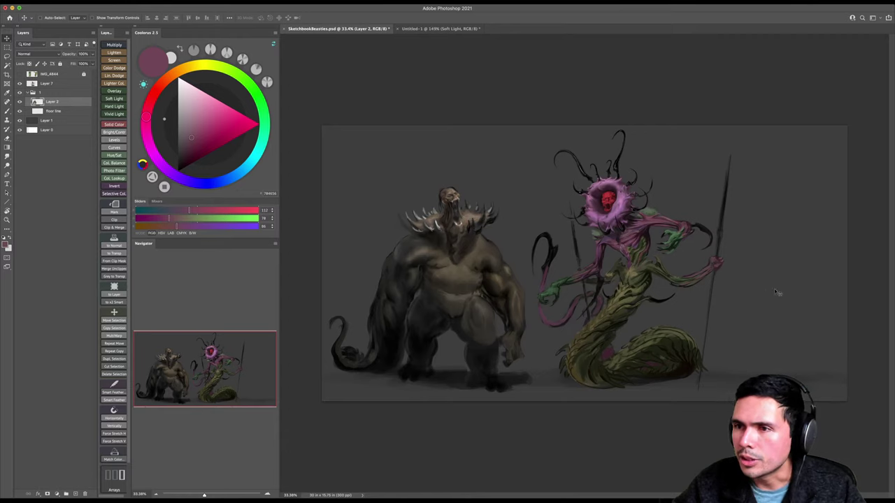
Clear the Crop tool's fixed size and extend the canvas to about 33.7 x 15.9 in, adding space mostly beyond the spear.
key("c")
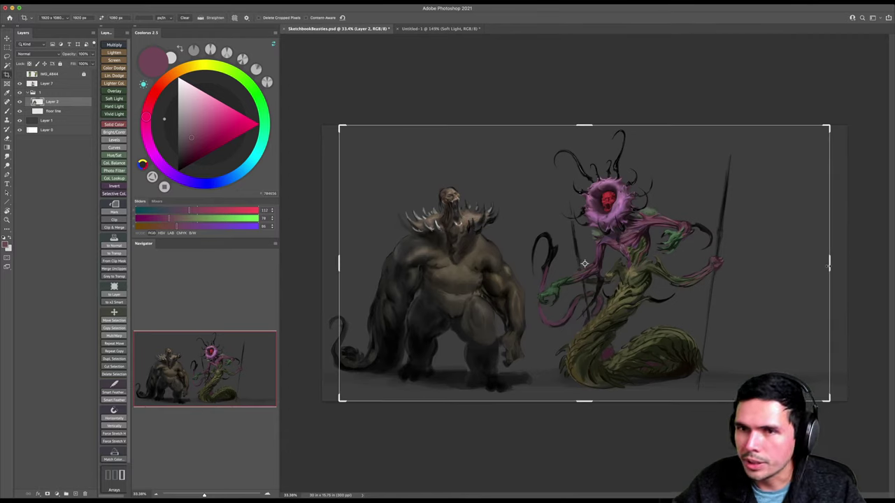
left_click(184, 18)
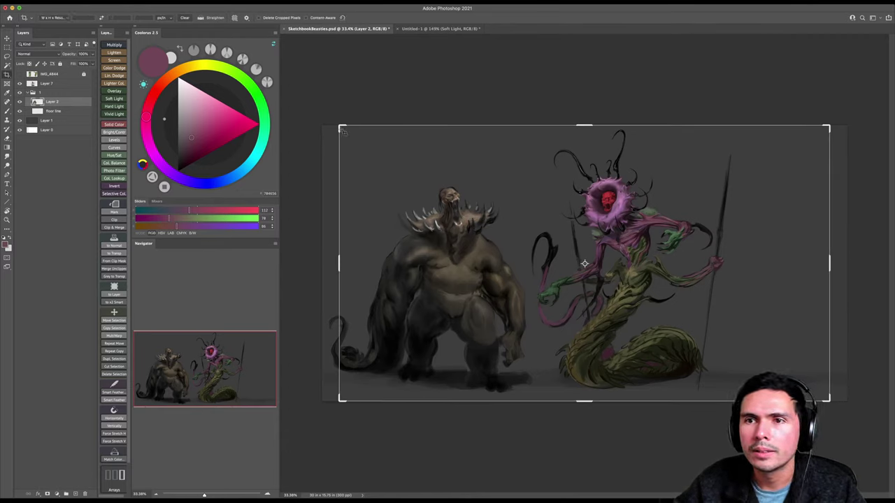
left_click_drag(339, 126, 330, 123)
left_click_drag(837, 263, 880, 265)
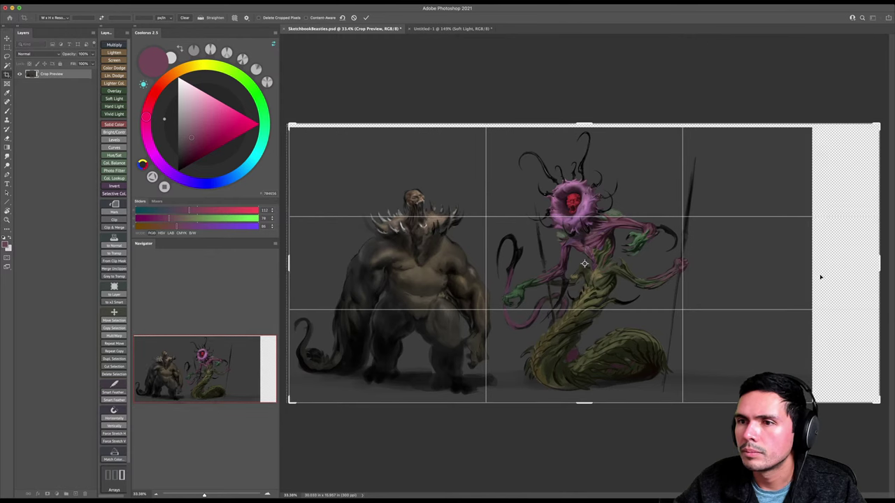
key("Return")
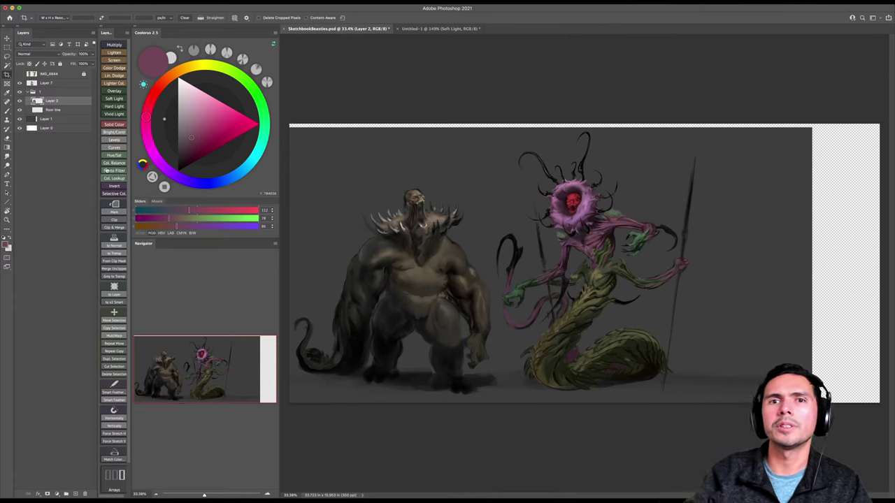
Cover the added canvas on Layer 1 with the sampled background grey using the Gradient tool.
left_click(76, 121)
key("g")
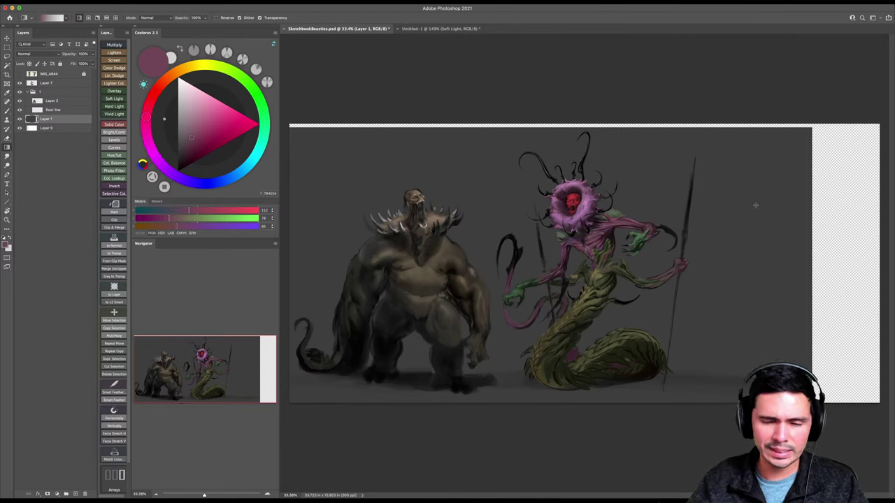
left_click(759, 206, "alt")
left_click_drag(705, 112, 705, 118)
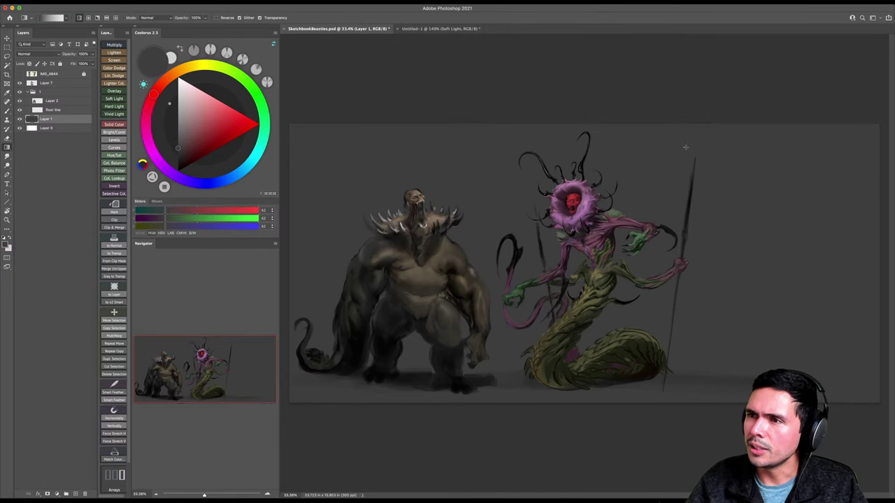
Examine what Layer 7, Layer 2 and the locked IMG_4844 reference layer contain by hiding and showing the upper ones.
left_click(40, 103)
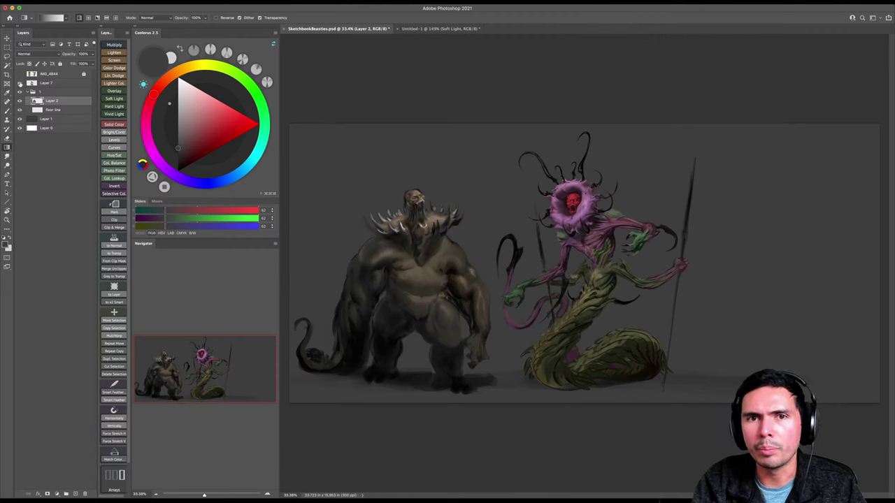
left_click(19, 83)
left_click(19, 83)
left_click(19, 75)
left_click(19, 74)
left_click(20, 82)
left_click(20, 83)
left_click(49, 83)
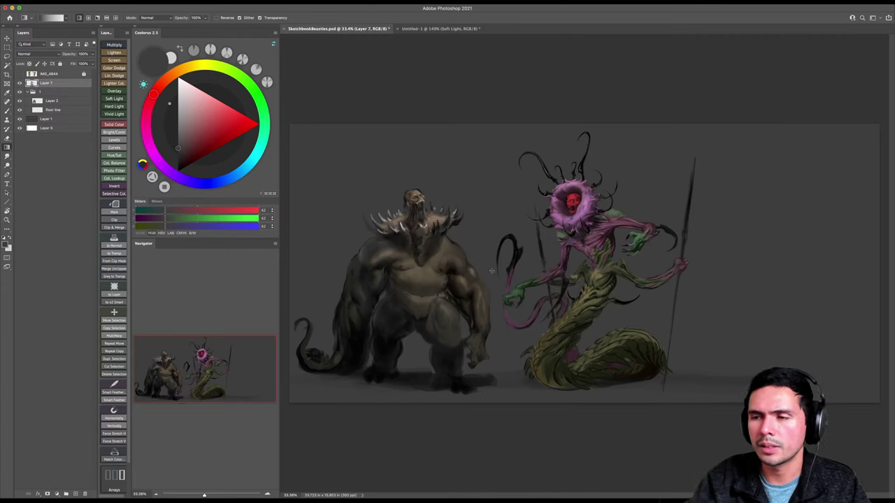
left_click(37, 102)
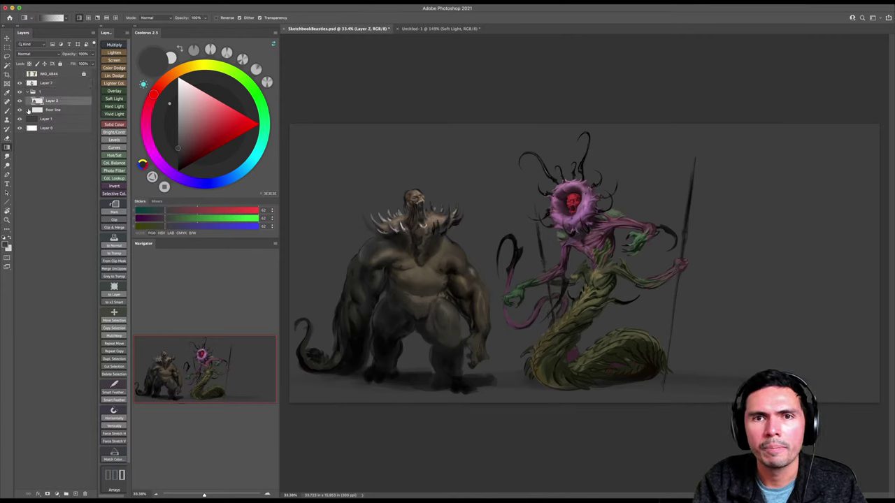
Brush dark grey ground on the floor line layer across the added canvas area.
left_click(36, 110)
key("v")
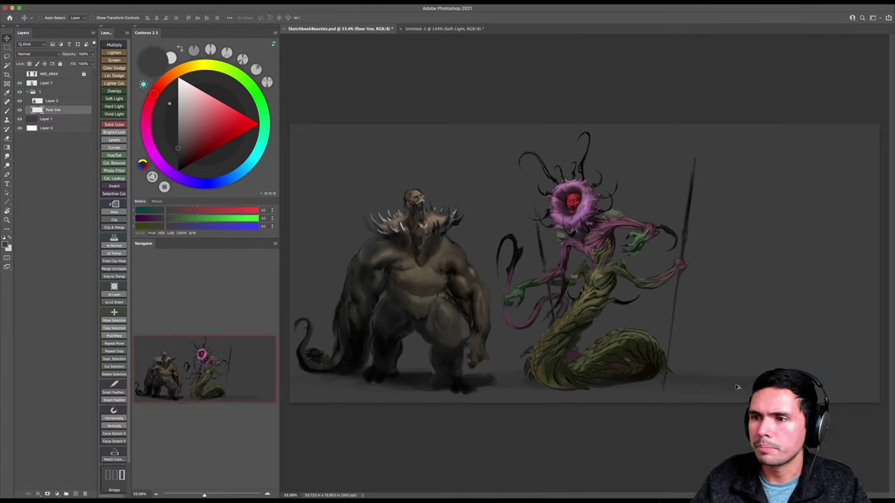
key("b")
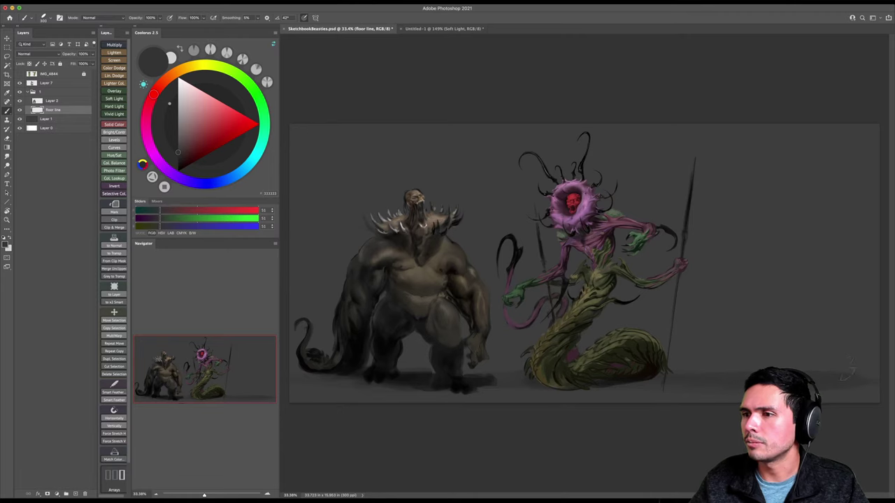
Check Layer 7's content and add a new empty layer directly above it.
key("z")
mouse_move(713, 321)
left_mouse_down()
mouse_move(734, 333)
mouse_move(627, 316)
mouse_move(675, 319)
mouse_move(656, 328)
mouse_move(639, 306)
left_mouse_up()
left_click(45, 75)
left_click(20, 84)
left_click(20, 84)
left_click(58, 84)
key("super+shift+alt+n")
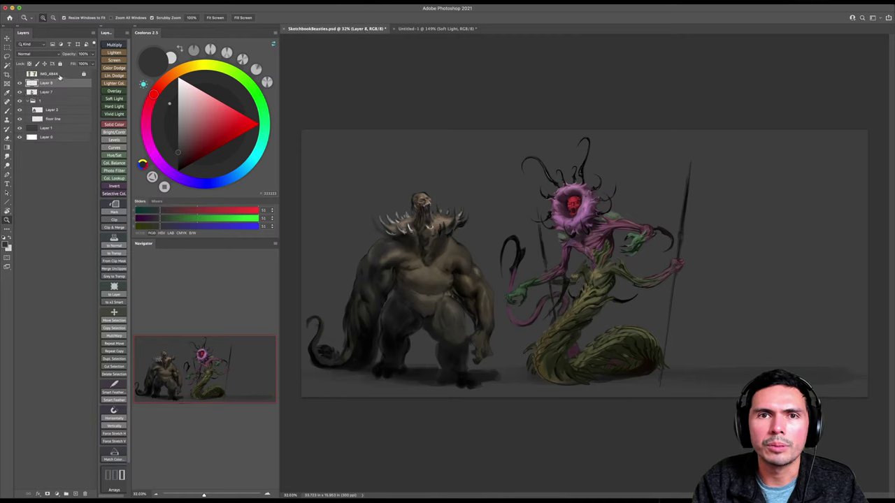
Put Layer 7 into a new layer group named 2.
left_click(50, 95)
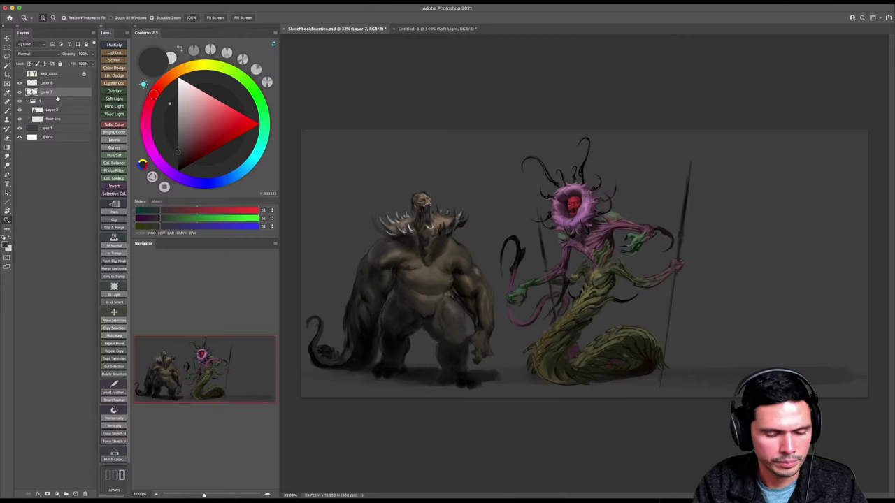
key("super+g")
type("2")
key("Return")
Rename the locked IMG_4844 layer to "random refs".
double_click(47, 74)
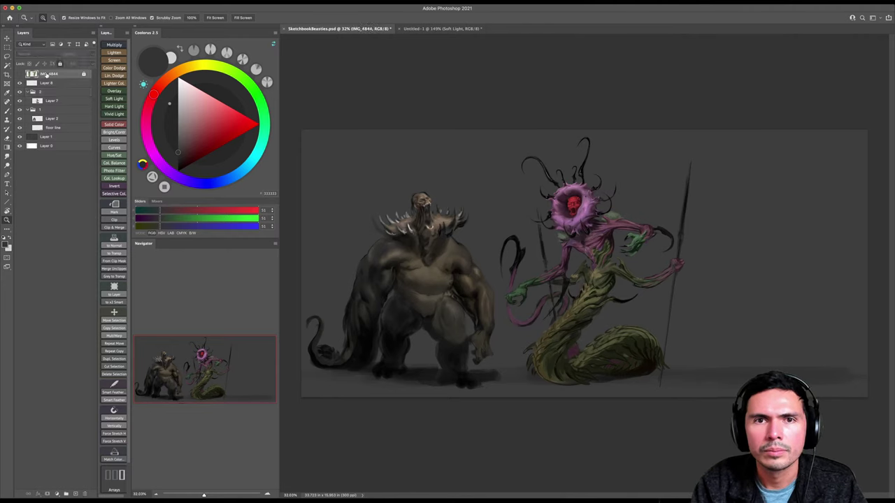
type("random refs")
key("Return")
Delete the empty Layer 8, bring it back, and place it above group 2, outside the group.
left_click(31, 83)
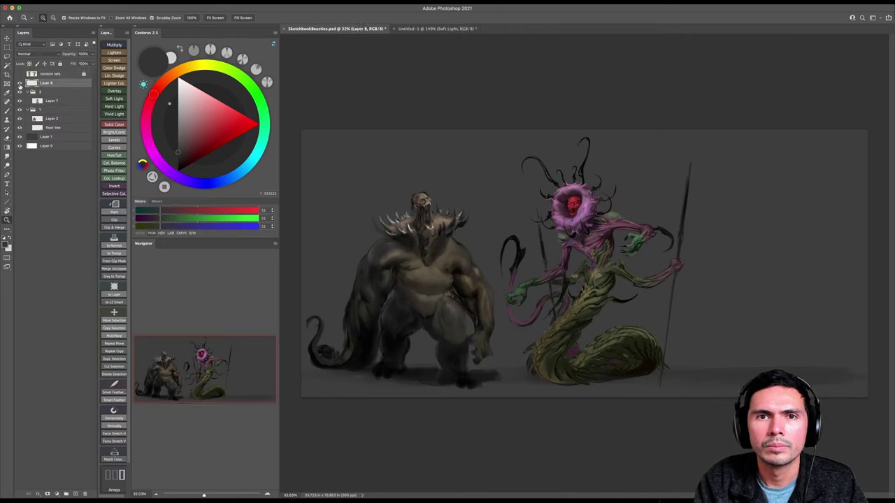
key("Delete")
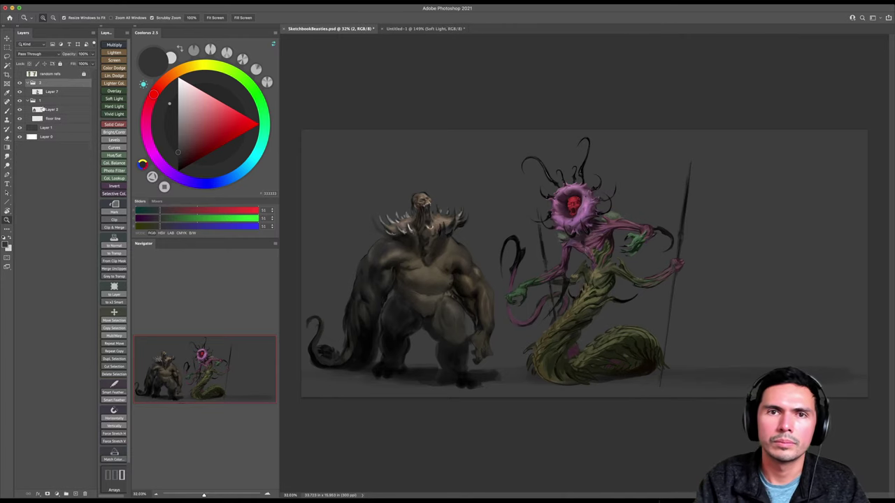
key("super+z")
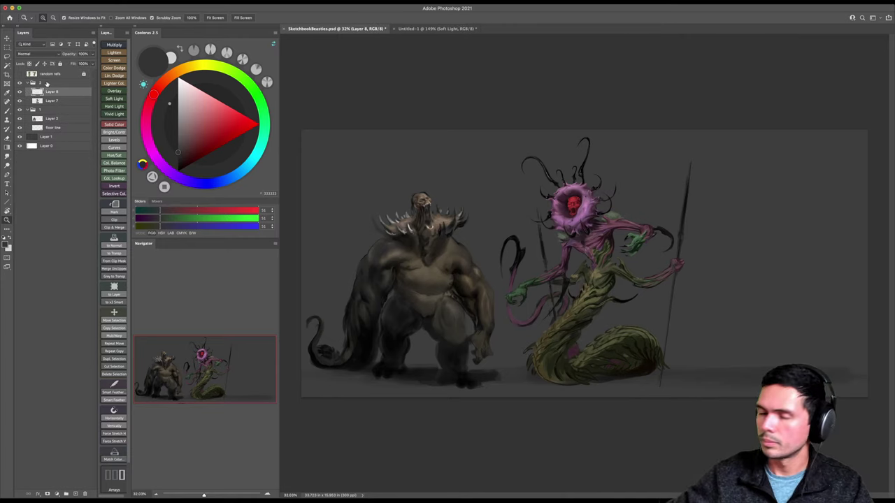
left_click_drag(47, 83, 46, 79)
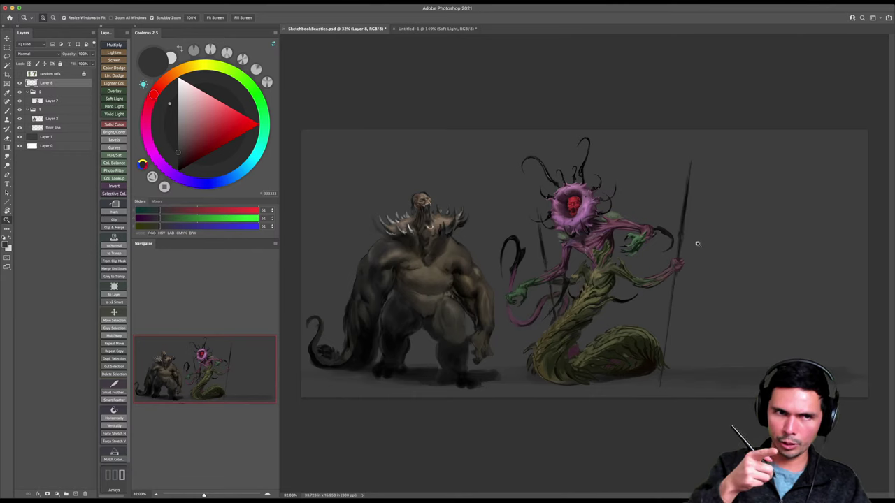
Touch up the flower creature's raised purple arm on Layer 7 with a re-angled brush tip, using mauve and dark plum sampled from the arm.
mouse_move(675, 253)
left_mouse_down()
mouse_move(689, 249)
mouse_move(669, 260)
left_mouse_up()
left_click_drag(592, 192, 606, 189)
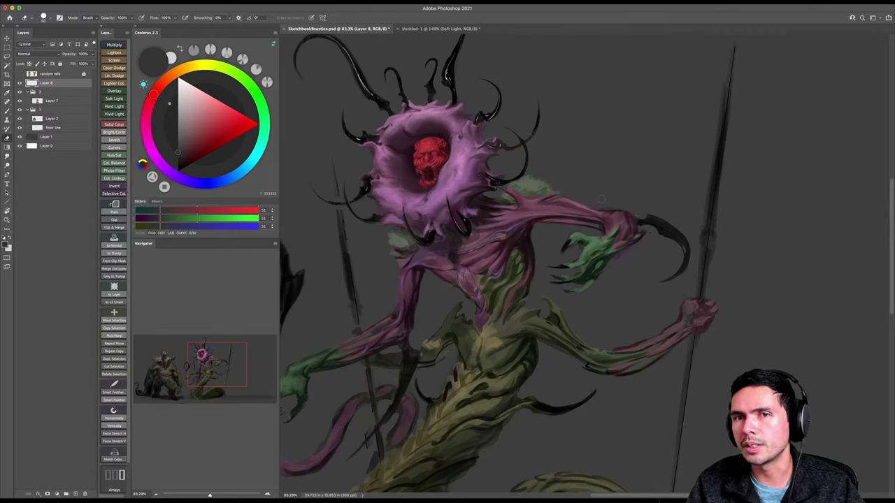
left_click(597, 213, "ctrl")
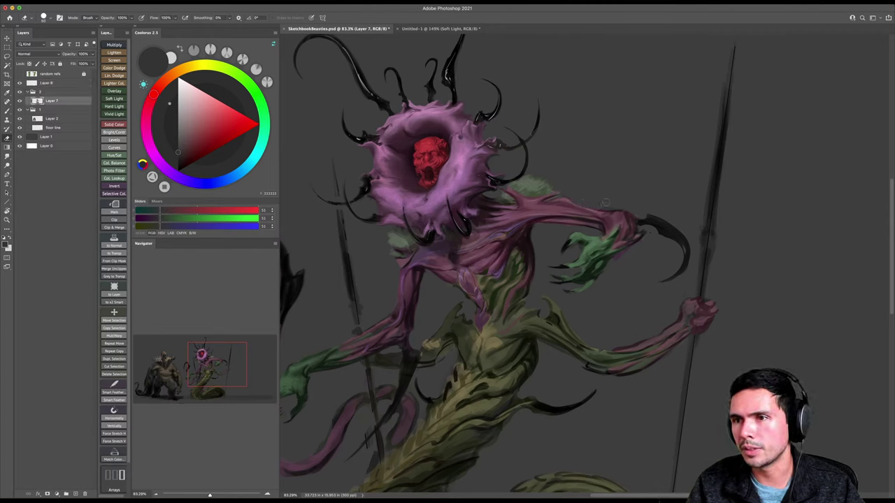
key("b")
left_click(569, 199, "alt")
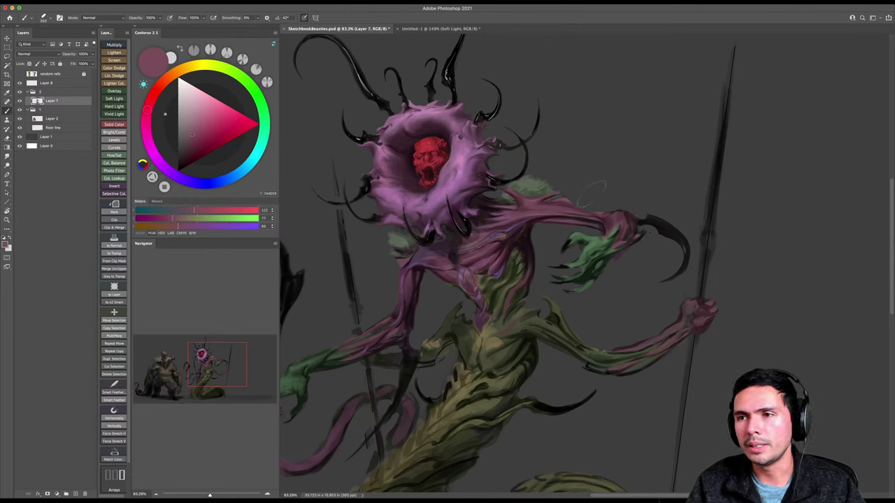
right_click(595, 202)
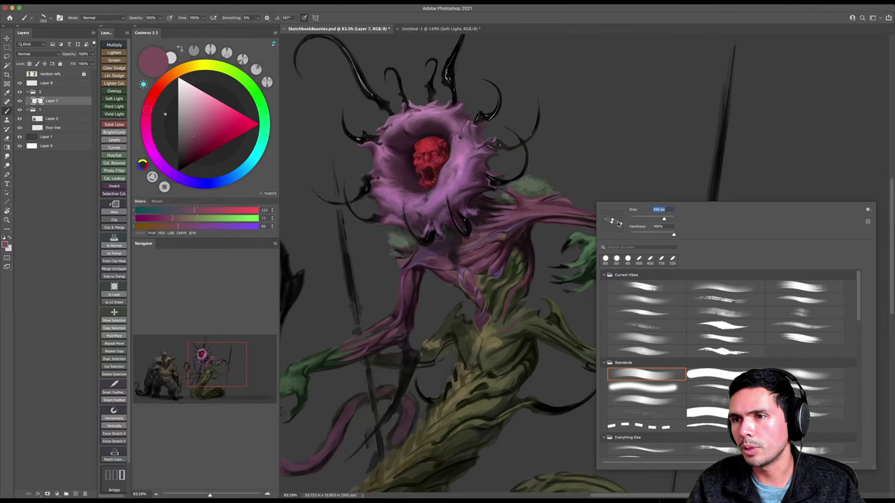
left_click(618, 224)
type("30")
key("Return")
left_click(558, 209, "alt")
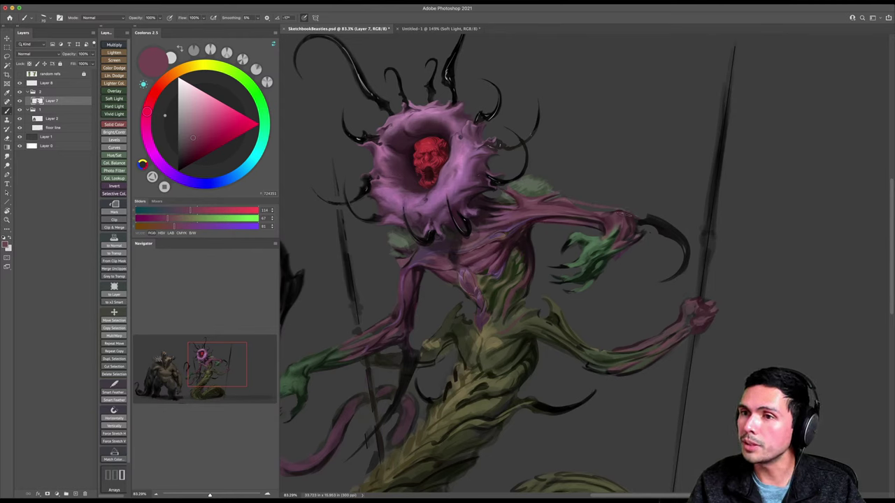
left_click(628, 215, "alt")
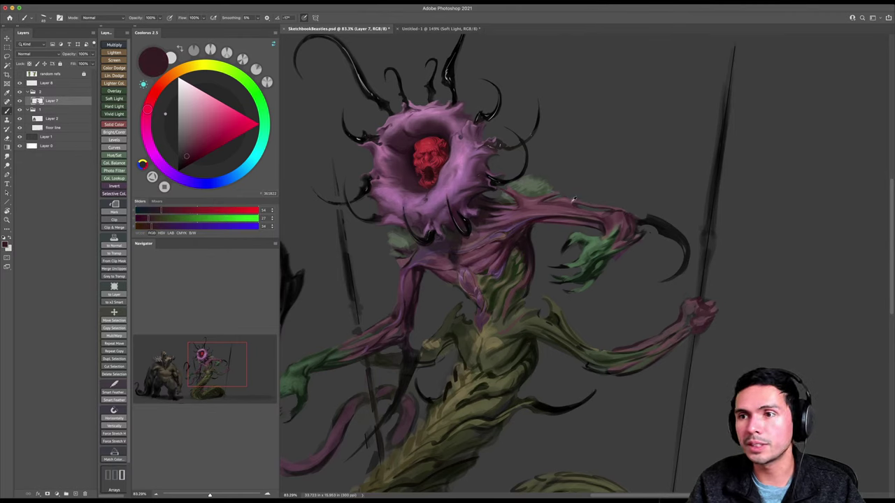
left_click(572, 200, "alt")
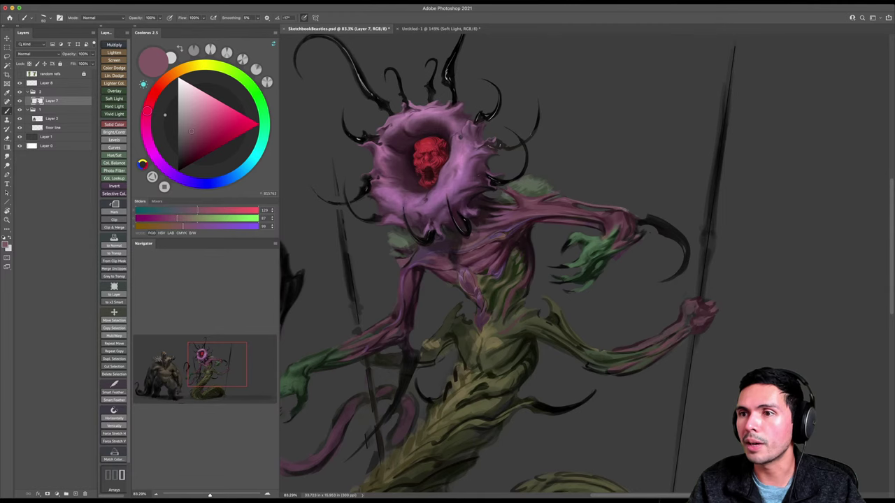
Select Layer 8 and darken the brush colour to a deep plum, RGB 46, 21, 28.
left_click_drag(639, 236, 559, 231)
left_click_drag(590, 201, 584, 209)
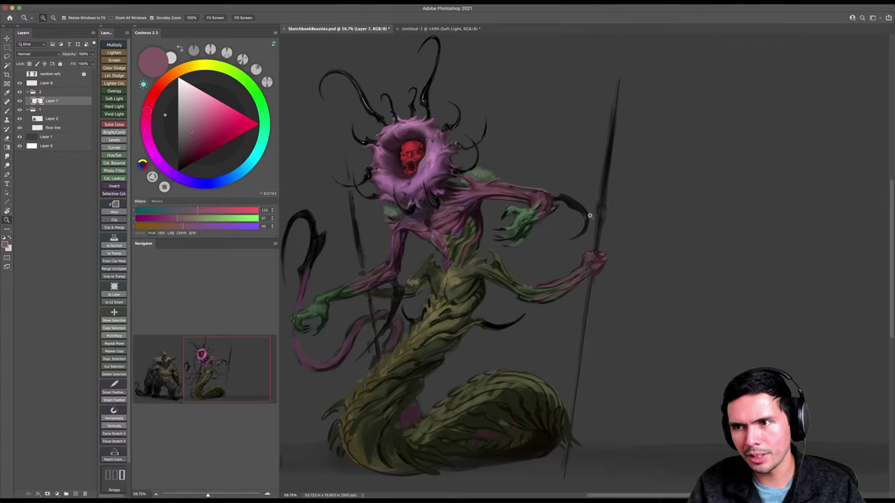
mouse_move(583, 226)
left_mouse_down()
mouse_move(594, 254)
mouse_move(589, 226)
left_mouse_up()
key("b")
left_click(56, 83)
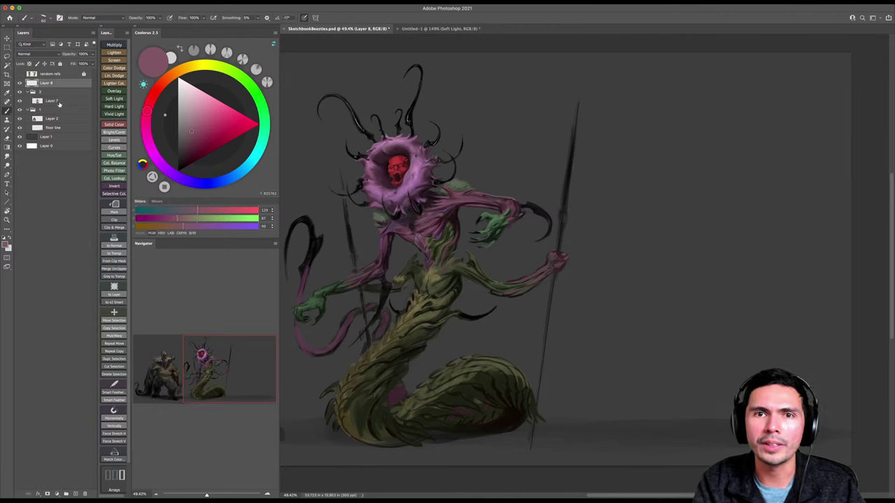
left_click(186, 160)
Frame the empty canvas beyond the spear and choose a round brush for painting there on Layer 8.
key("z")
left_click_drag(715, 329, 732, 346)
mouse_move(733, 346)
left_mouse_down()
mouse_move(677, 308)
mouse_move(632, 311)
left_mouse_up()
key("b")
key("e")
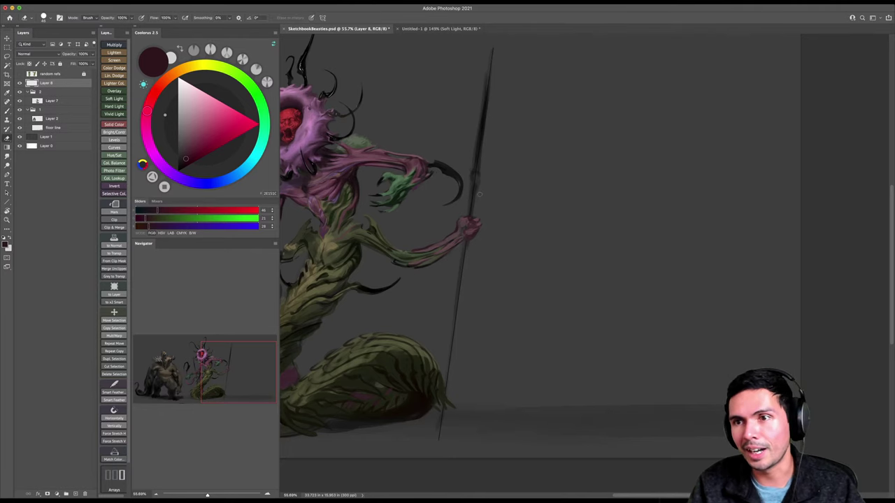
key("b")
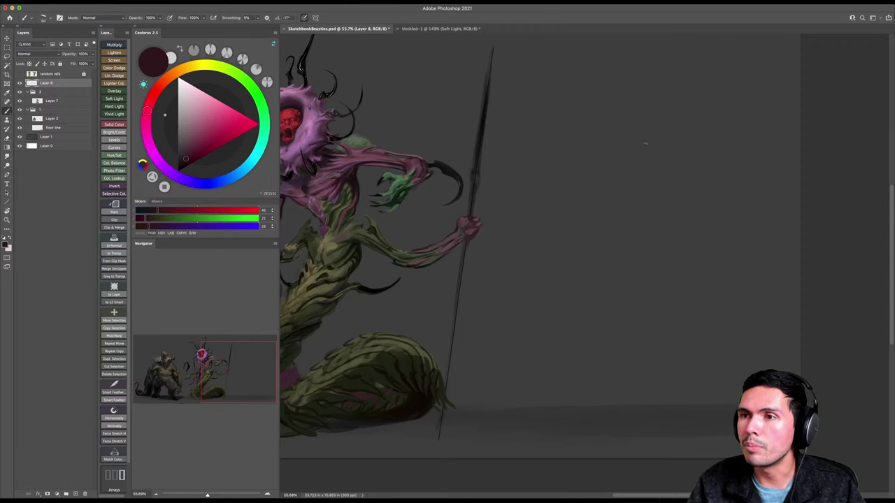
right_click(589, 183)
double_click(636, 351)
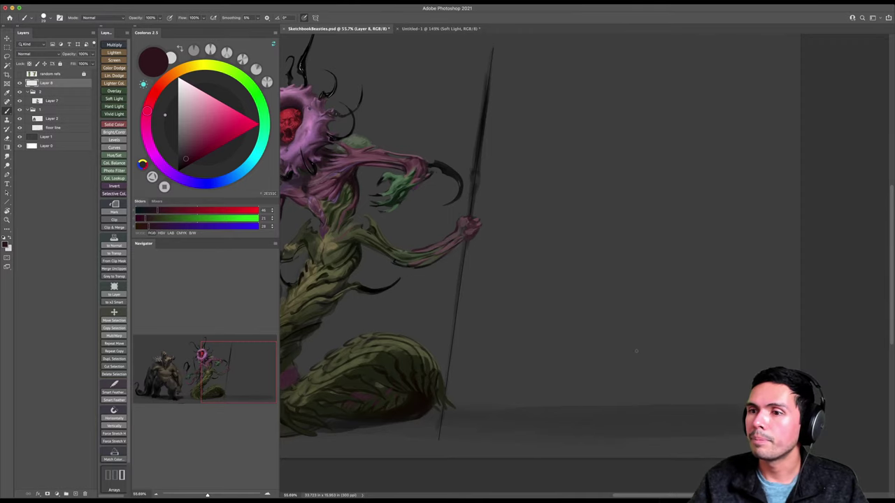
Block in the new creature's head and upper chest on Layer 8 with a muted dark teal and an enlarged round brush.
left_click_drag(248, 165, 256, 155)
left_click(189, 158)
left_click_drag(189, 158, 187, 147)
key("bracketright")
key("bracketright")
key("bracketright")
mouse_move(631, 123)
left_mouse_down()
mouse_move(639, 92)
mouse_move(618, 106)
mouse_move(657, 119)
mouse_move(634, 142)
mouse_move(620, 117)
mouse_move(611, 174)
left_mouse_up()
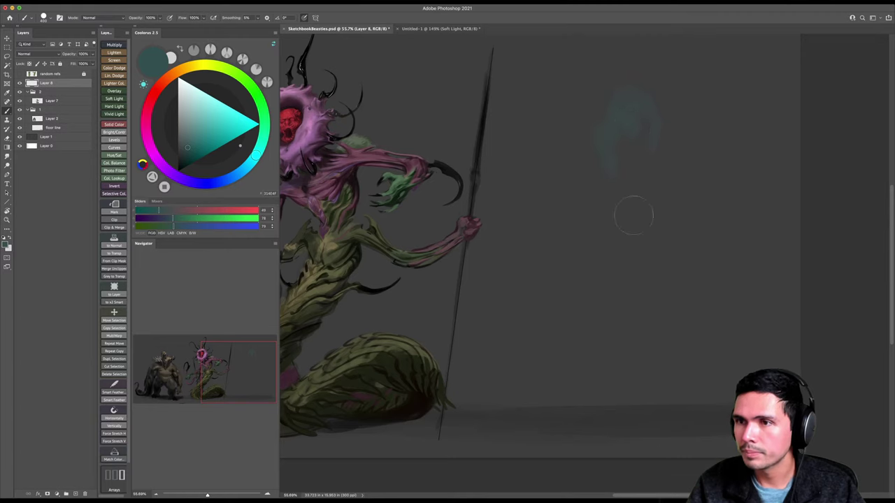
Sketch the creature's arched ribcage, shoulders and two long hanging arms in a darker grey-teal.
left_click(179, 155)
mouse_move(638, 135)
left_mouse_down()
mouse_move(606, 164)
mouse_move(629, 143)
left_mouse_up()
mouse_move(667, 206)
left_mouse_down()
mouse_move(635, 107)
mouse_move(608, 129)
mouse_move(625, 86)
mouse_move(618, 77)
mouse_move(597, 115)
mouse_move(669, 97)
mouse_move(585, 118)
mouse_move(592, 145)
mouse_move(580, 181)
mouse_move(576, 172)
mouse_move(568, 243)
mouse_move(587, 216)
mouse_move(572, 196)
mouse_move(572, 309)
left_mouse_up()
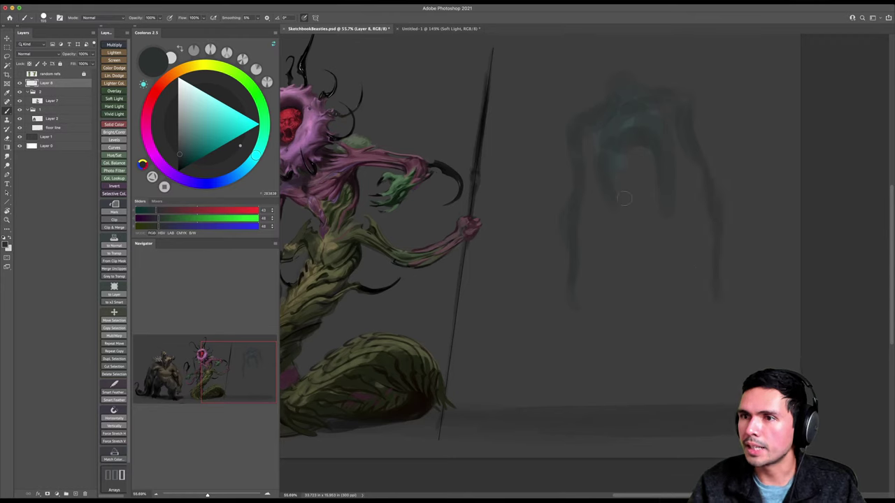
Close the oval hollow of the belly, rough in the hips and start the first thigh with a resized brush.
key("]")
key("]")
mouse_move(613, 212)
left_mouse_down()
mouse_move(624, 236)
mouse_move(643, 238)
mouse_move(663, 212)
left_mouse_up()
key("[")
key("[")
key("[")
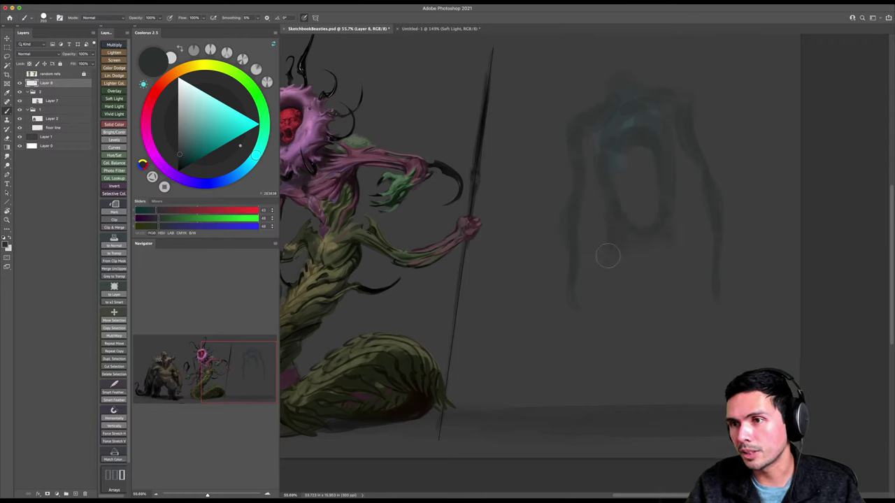
mouse_move(631, 291)
left_mouse_down()
mouse_move(629, 257)
mouse_move(607, 288)
left_mouse_up()
key("b")
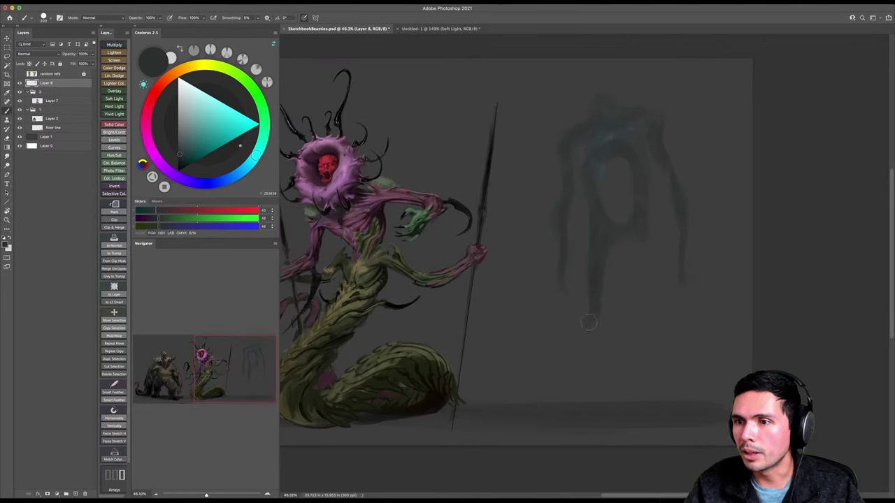
Move the sketch up on the canvas and paint two long thin legs down to the ground line.
key("v")
mouse_move(599, 314)
left_mouse_down()
mouse_move(597, 285)
mouse_move(589, 352)
left_mouse_up()
key("b")
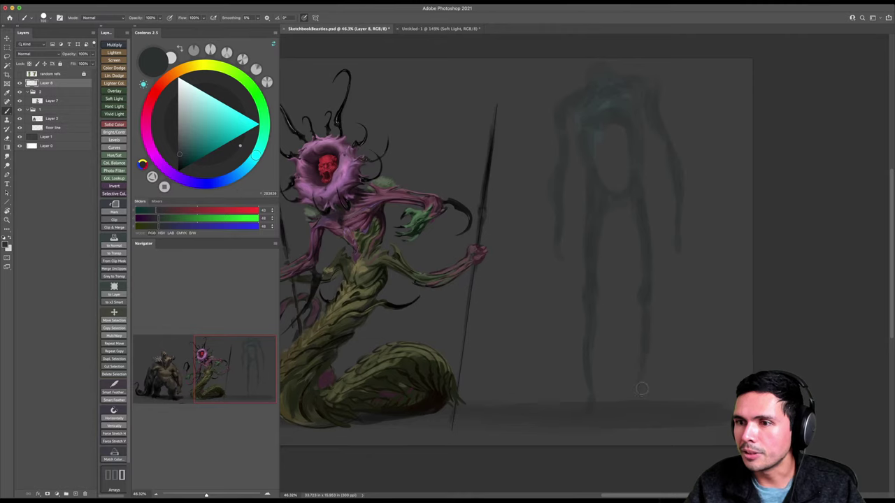
Scale the sketched figure down slightly with Free Transform and shift it sideways.
key("ctrl+t")
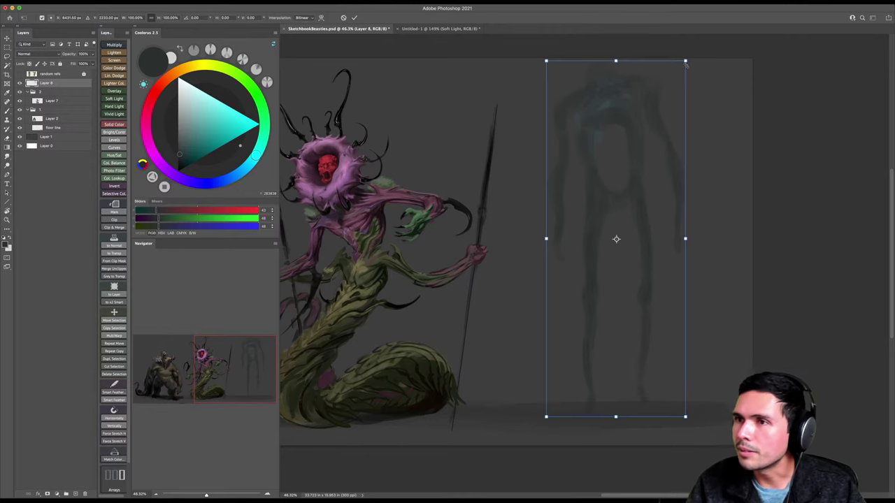
left_click_drag(687, 59, 671, 87)
left_click_drag(653, 126, 677, 124)
key("Return")
Fill in the figure's upper chest and the gap toward the far shoulder with soft dark strokes.
key("z")
left_click_drag(719, 148, 709, 150)
mouse_move(769, 272)
left_mouse_down()
mouse_move(757, 273)
mouse_move(797, 292)
left_mouse_up()
mouse_move(838, 271)
left_mouse_down()
mouse_move(719, 267)
mouse_move(720, 260)
left_mouse_up()
scroll(601, 108, "up", 3)
key("b")
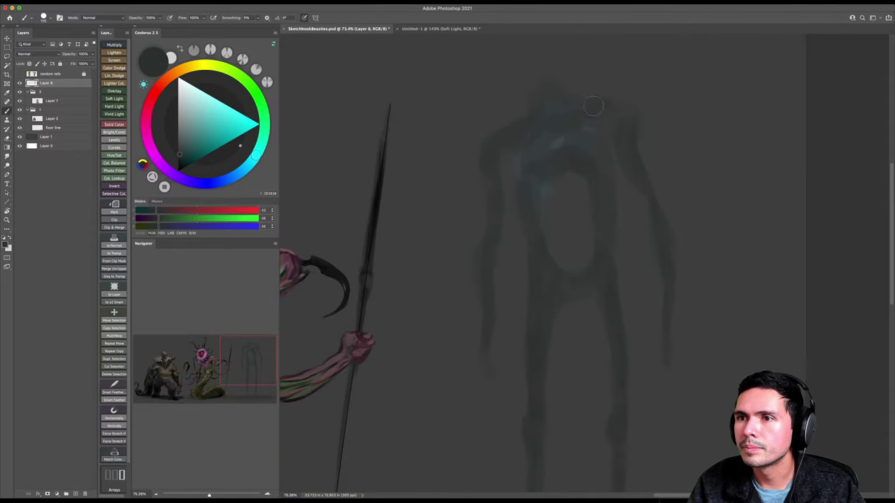
mouse_move(568, 140)
left_mouse_down()
mouse_move(606, 127)
mouse_move(585, 123)
mouse_move(577, 144)
left_mouse_up()
key("bracketleft")
key("bracketleft")
key("bracketleft")
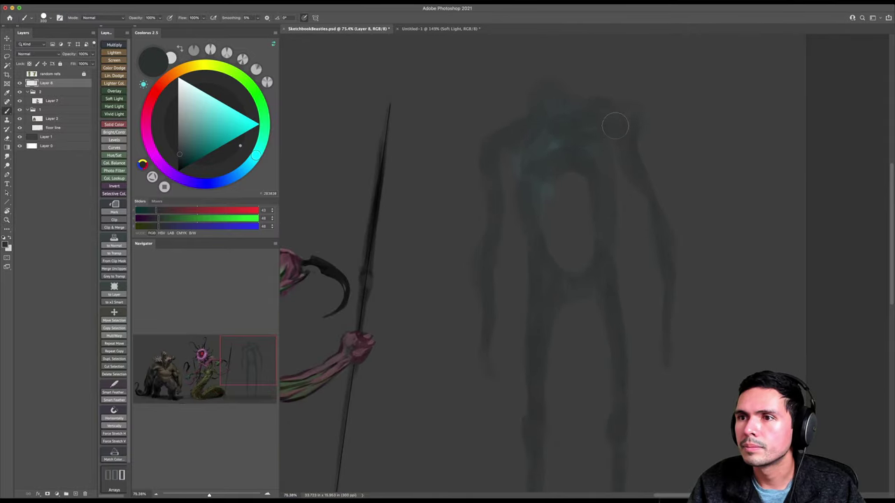
Build up the far shoulder with a ragged, pointed silhouette and darken the chest below the head.
mouse_move(643, 134)
left_mouse_down()
mouse_move(626, 108)
mouse_move(652, 133)
mouse_move(632, 116)
mouse_move(649, 106)
mouse_move(581, 102)
left_mouse_up()
key("bracketright")
key("bracketright")
left_click_drag(564, 150, 525, 160)
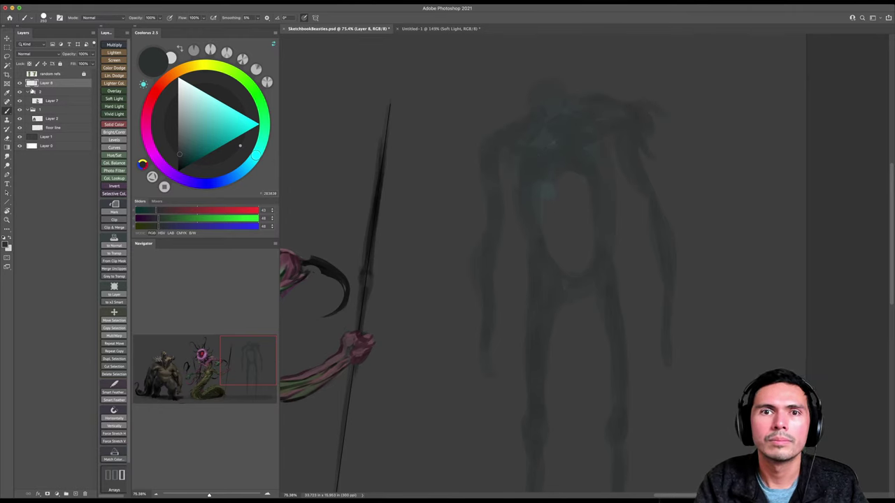
Show the random refs layer, select it and try to move its locked reference photos.
left_click(20, 74)
key("z")
left_click_drag(619, 190, 660, 202)
left_click_drag(522, 198, 617, 186)
key("v")
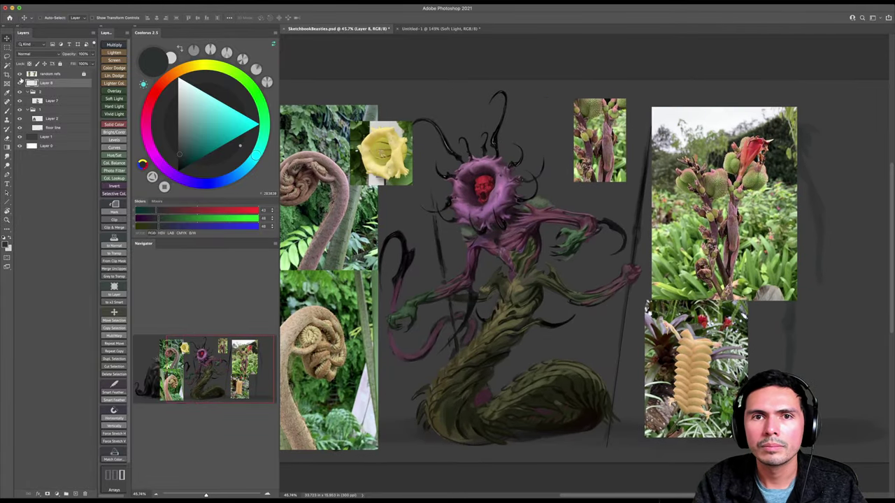
left_click(42, 74)
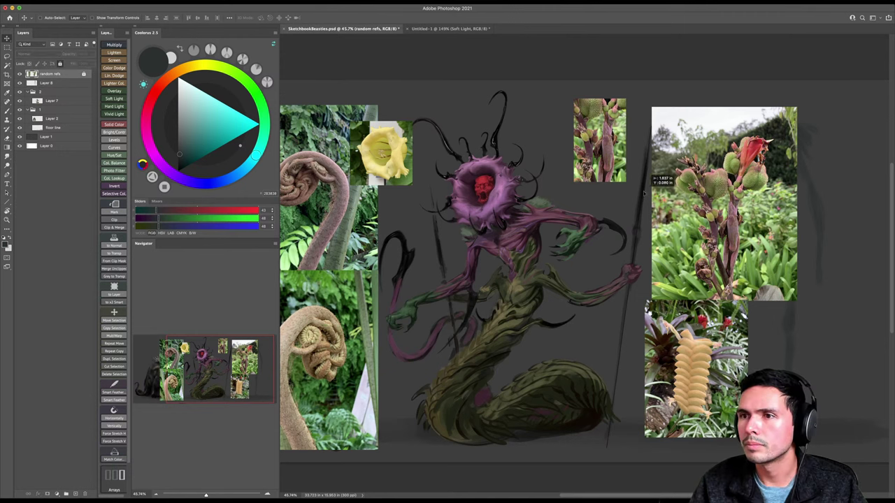
left_click(641, 195)
left_click(447, 169)
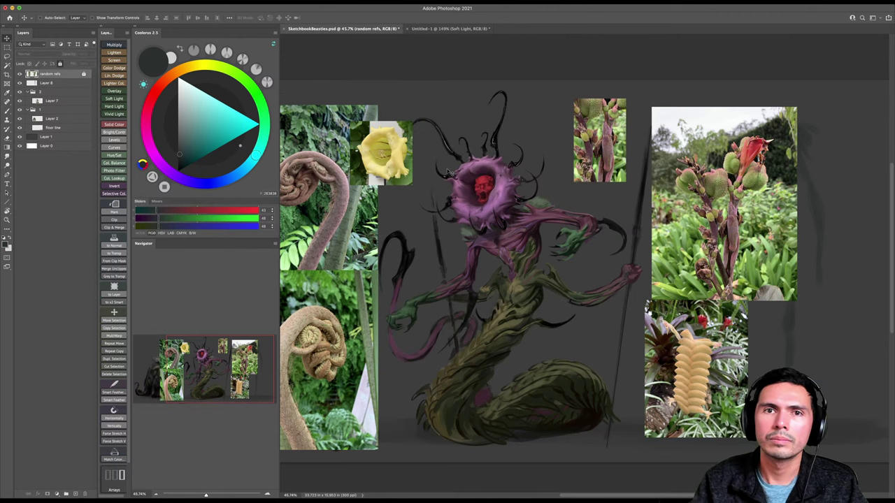
Limit the random refs layer's lock to its pixels and move the photos toward the brute, clear of the new figure.
left_click(38, 64)
left_click_drag(682, 249, 570, 245)
key("z")
mouse_move(643, 255)
left_mouse_down()
mouse_move(613, 255)
mouse_move(633, 255)
left_mouse_up()
left_click_drag(678, 234, 695, 233)
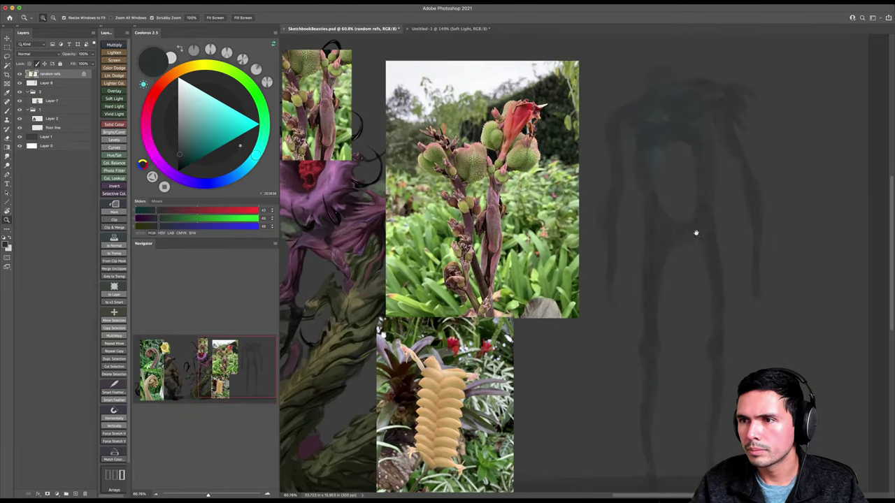
Return to Layer 8, hide the reference photos and paint a pointed shoulder and arm shading nearest the spear with a smaller brush.
key("v")
key("alt+bracketleft")
key("b")
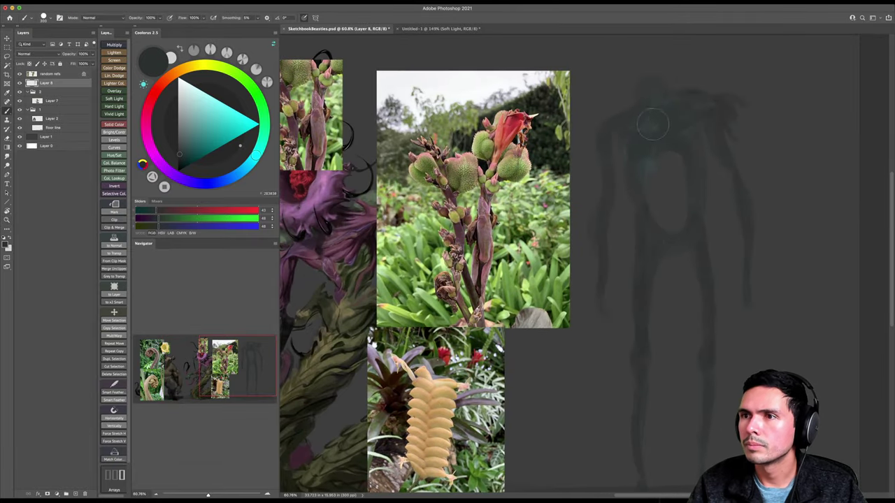
left_click(19, 74)
key("bracketleft")
key("bracketleft")
key("bracketleft")
key("bracketleft")
key("bracketleft")
mouse_move(629, 117)
left_mouse_down()
mouse_move(618, 109)
mouse_move(606, 116)
left_mouse_up()
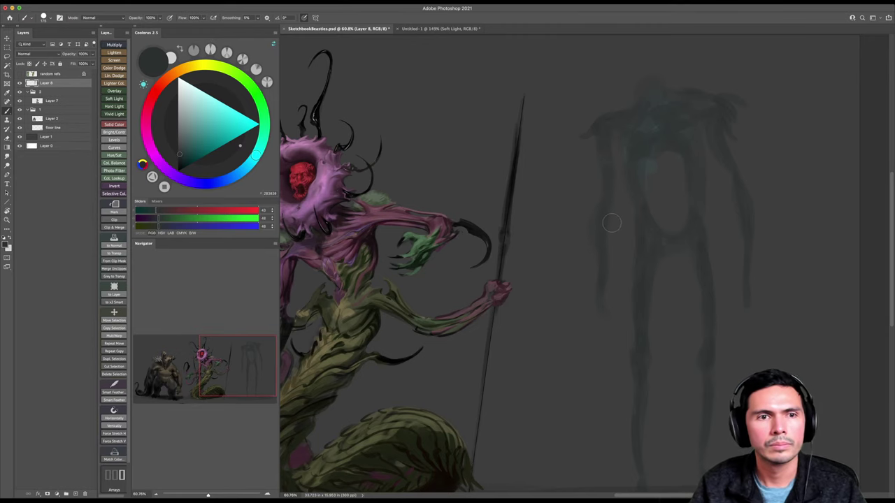
left_click_drag(617, 236, 590, 215)
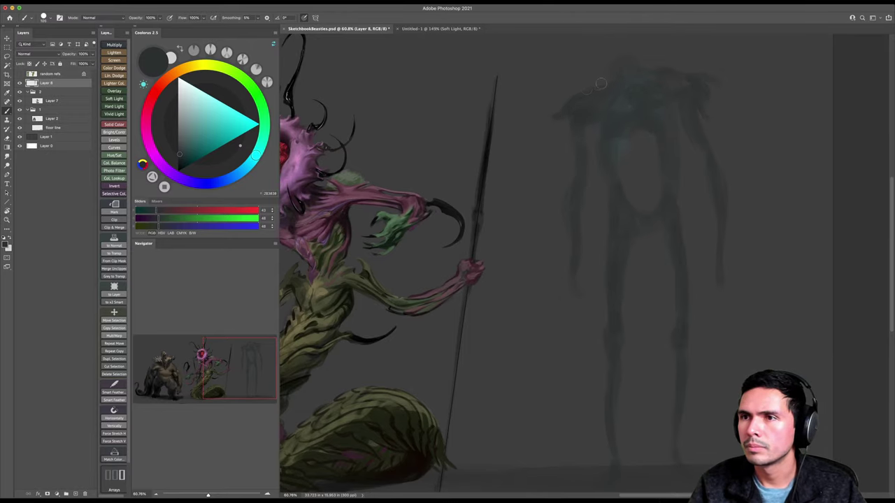
Draw thin near-black contour lines on the head, near shoulder and arched ribcage with a small angled brush.
right_click(612, 116)
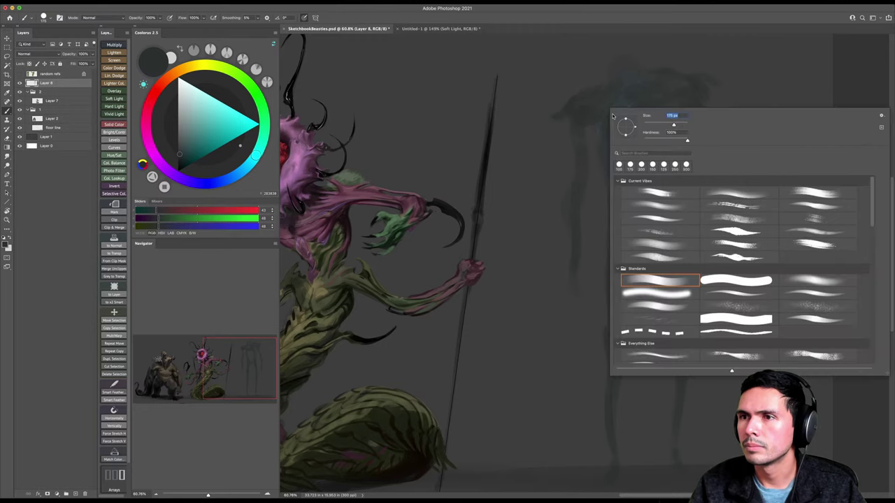
left_click(593, 113)
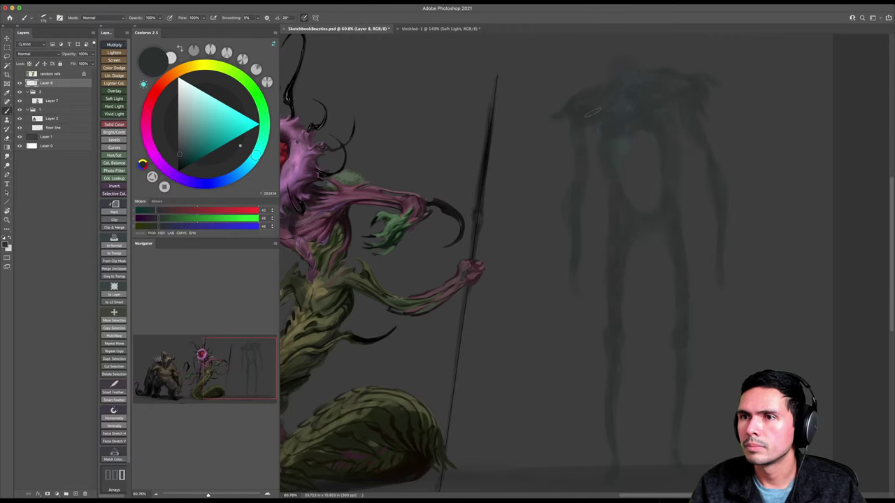
left_click_drag(180, 158, 179, 163)
key("bracketleft")
key("bracketleft")
key("bracketleft")
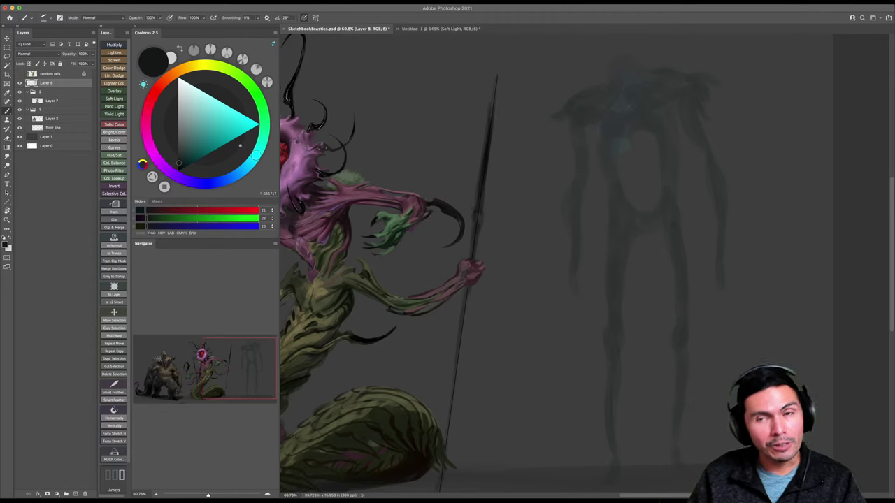
left_click(180, 169)
mouse_move(656, 137)
left_mouse_down()
mouse_move(629, 141)
mouse_move(658, 127)
mouse_move(625, 116)
mouse_move(638, 137)
mouse_move(618, 160)
left_mouse_up()
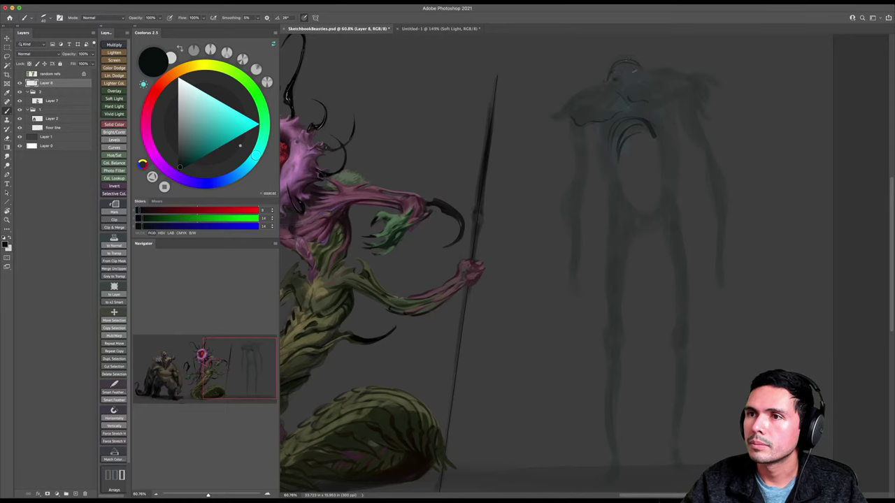
Choose the round brush from the Standards group and dab a cluster of small dark spots over the creature's head.
right_click(633, 71)
double_click(668, 243)
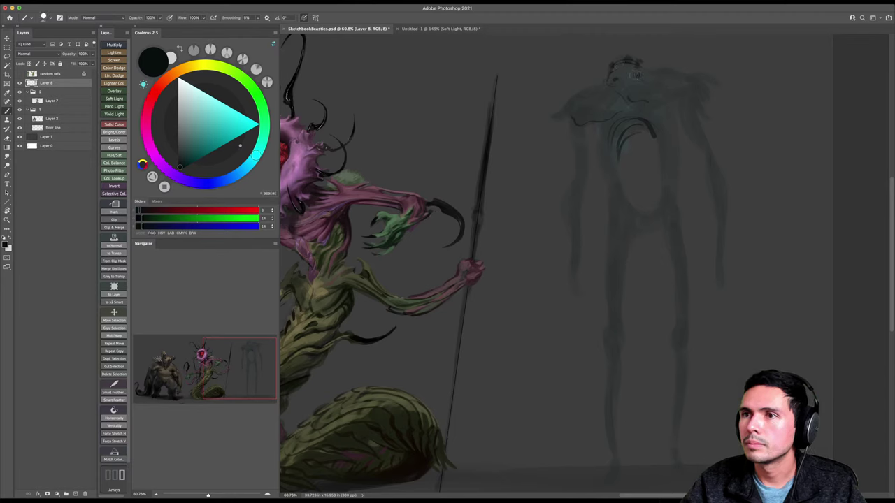
left_click(619, 60)
key("[")
left_click(616, 77)
left_click(611, 77)
left_click(606, 70)
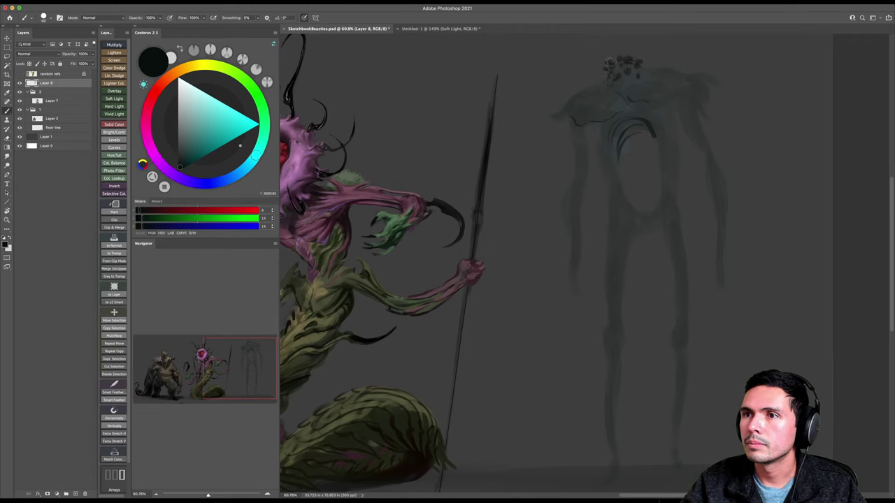
Add another dab on the head and edge its crown with green sampled from the flower creature's clawed hand.
key("bracketright")
key("bracketright")
left_click(636, 61)
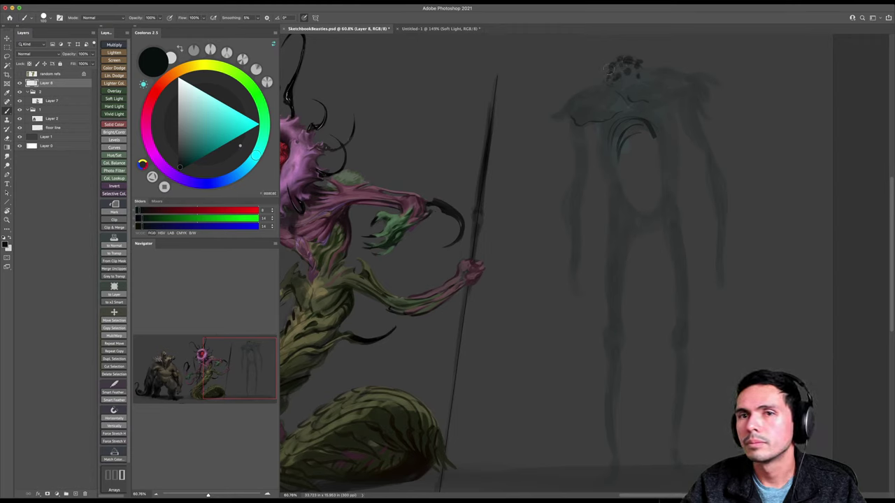
left_click(395, 210, "alt")
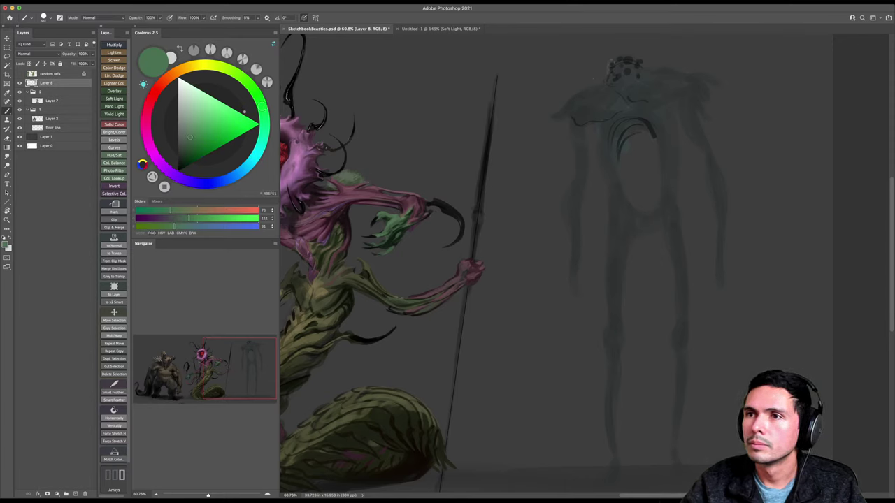
left_click_drag(609, 61, 625, 57)
Compare the new figure with the plant reference photos, toggling Layer 8's visibility, and hide the references again.
left_click(19, 74)
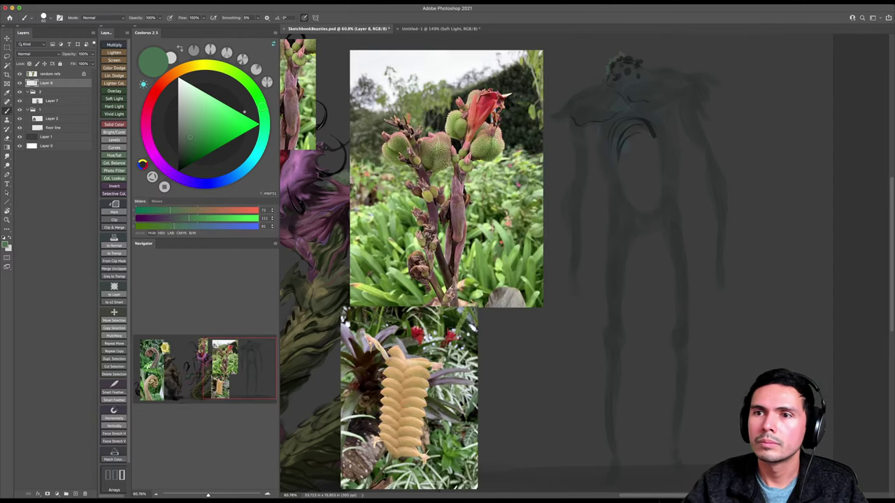
key("z")
mouse_move(449, 139)
left_mouse_down()
mouse_move(495, 139)
mouse_move(445, 139)
left_mouse_up()
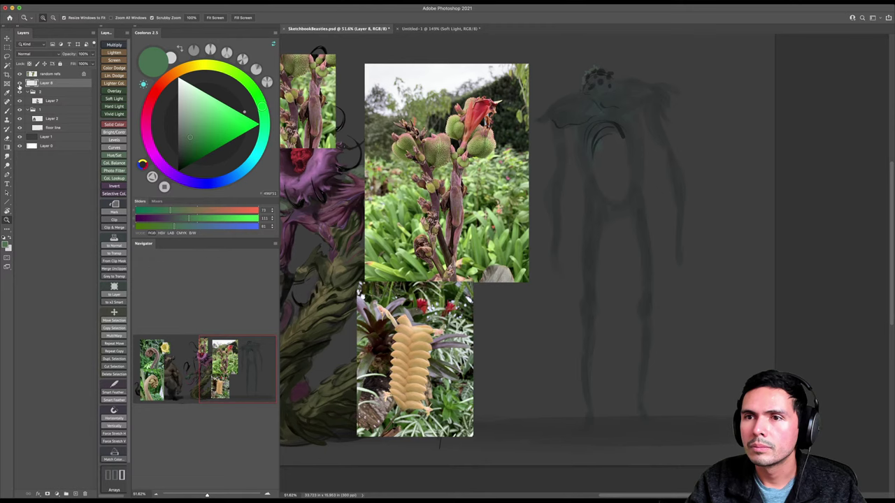
left_click(19, 83)
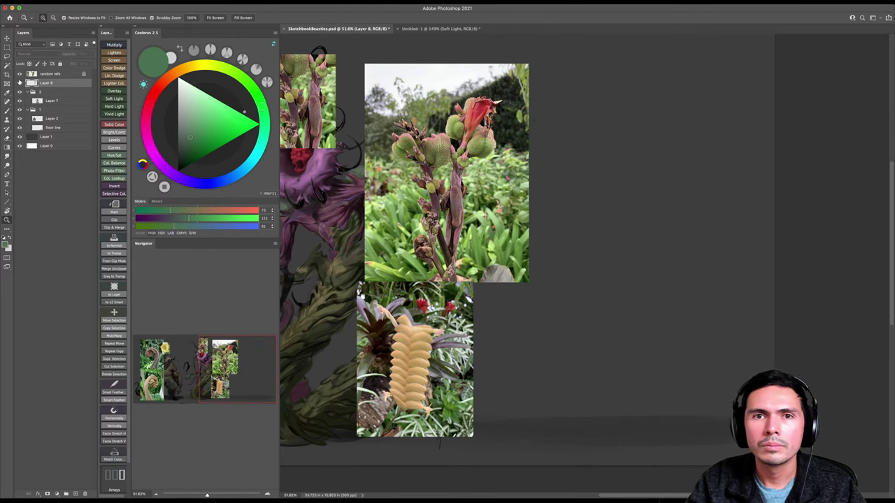
left_click(19, 83)
left_click(20, 74)
Open the brush presets to pick another brush for painting the new figure on Layer 8.
key("b")
right_click(536, 126)
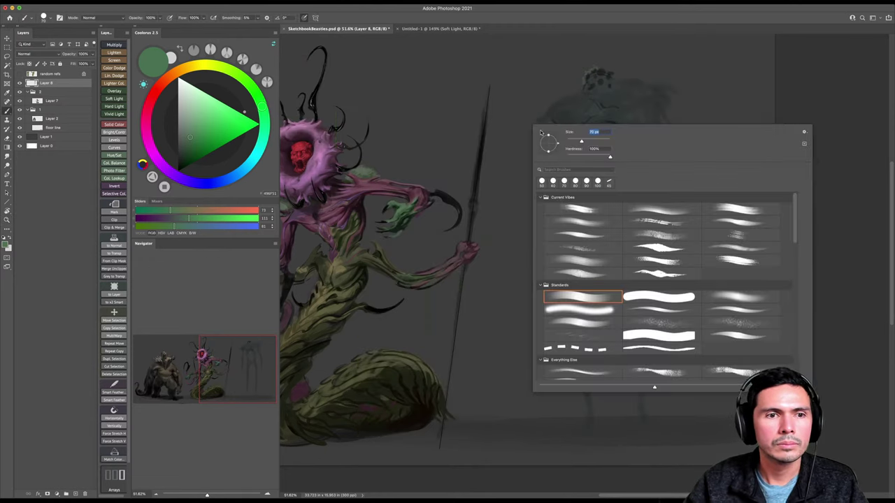
Paint a soft green glow over the standing figure's head with a soft brush, deepening the colour to dark green.
double_click(739, 297)
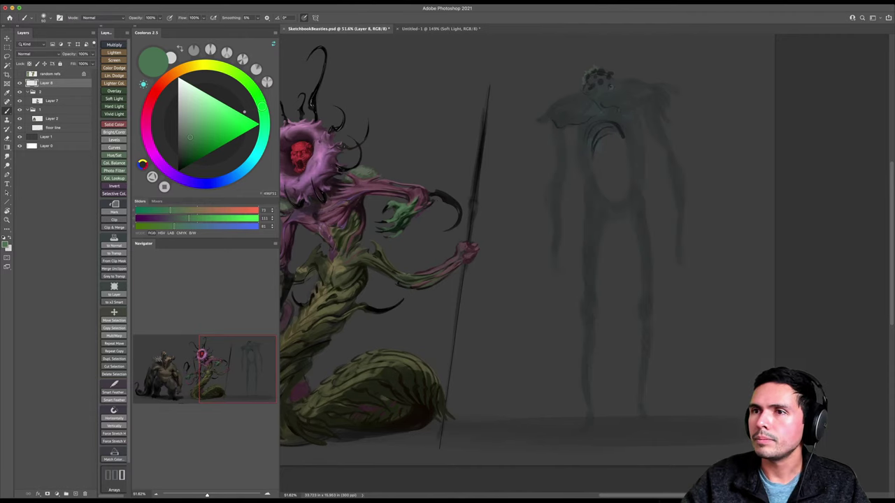
scroll(594, 63, "up", 3)
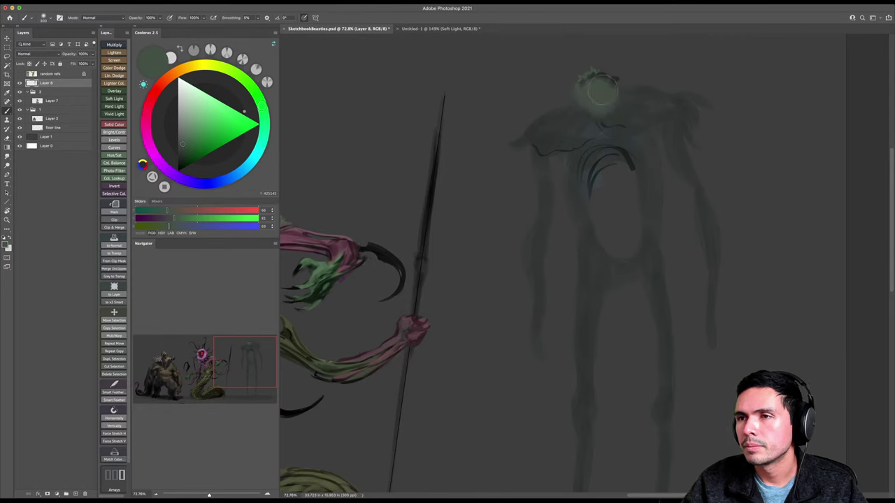
left_click(191, 153)
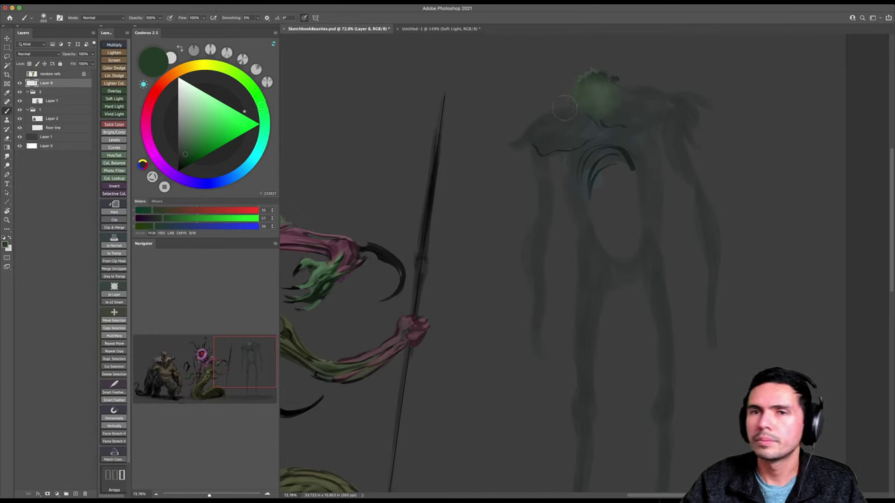
Paint a muted purple ring around the green centre of the head with the first Standards brush.
left_click(146, 137)
left_click(187, 146)
left_click(187, 145)
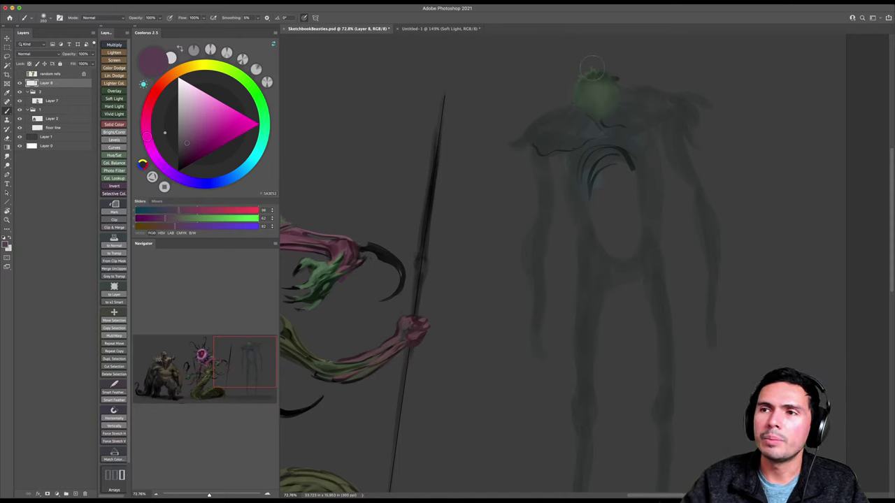
key("e")
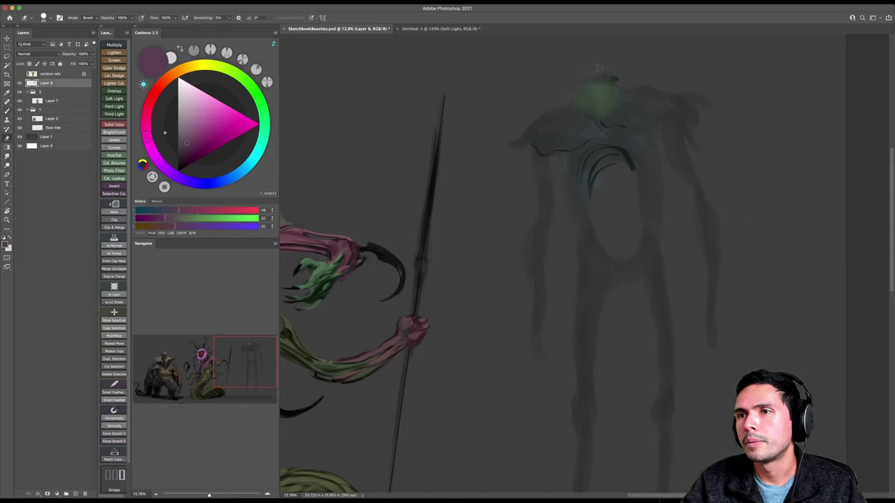
key("b")
right_click(580, 74)
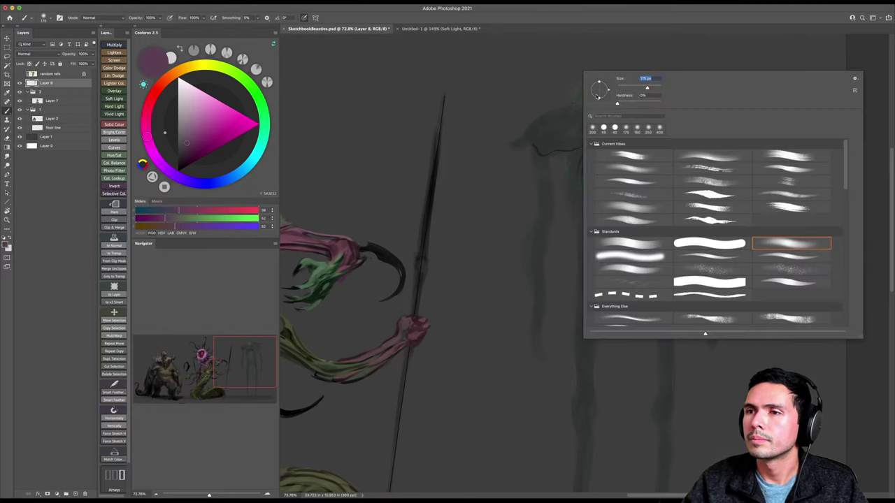
double_click(634, 242)
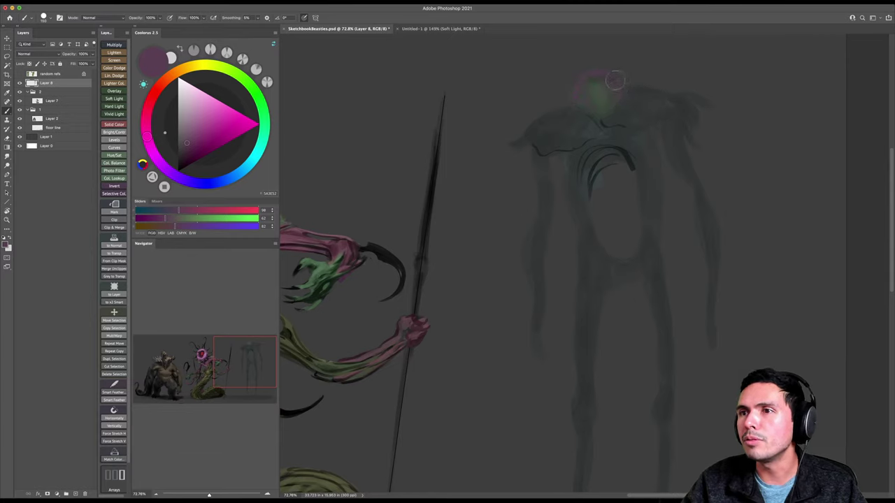
Stipple small darker purple dots throughout the purple ring with a much smaller brush.
left_click(183, 154)
key("[")
key("[")
key("[")
key("[")
key("[")
key("[")
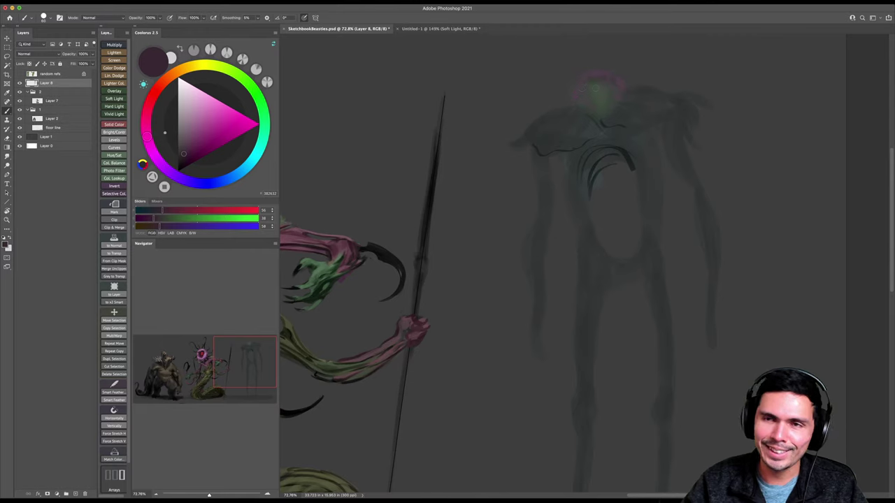
key("[")
key("[")
key("[")
key("[")
key("[")
key("[")
key("[")
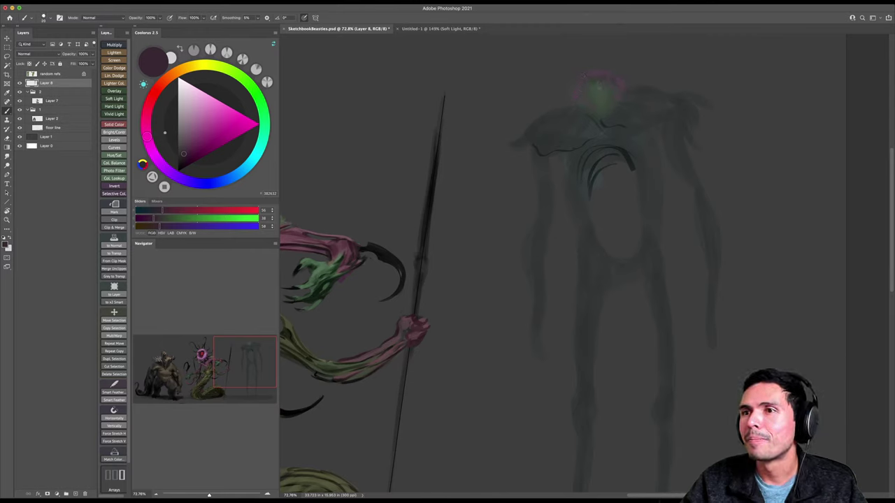
key("bracketright")
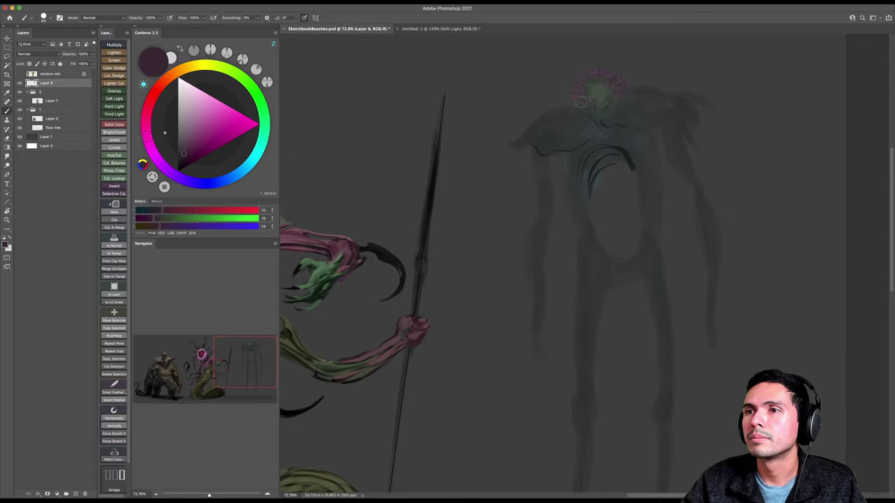
Save the document.
key("z")
left_click_drag(631, 112, 609, 123)
key("super+s")
mouse_move(641, 99)
left_mouse_down()
mouse_move(625, 114)
mouse_move(619, 105)
left_mouse_up()
key("b")
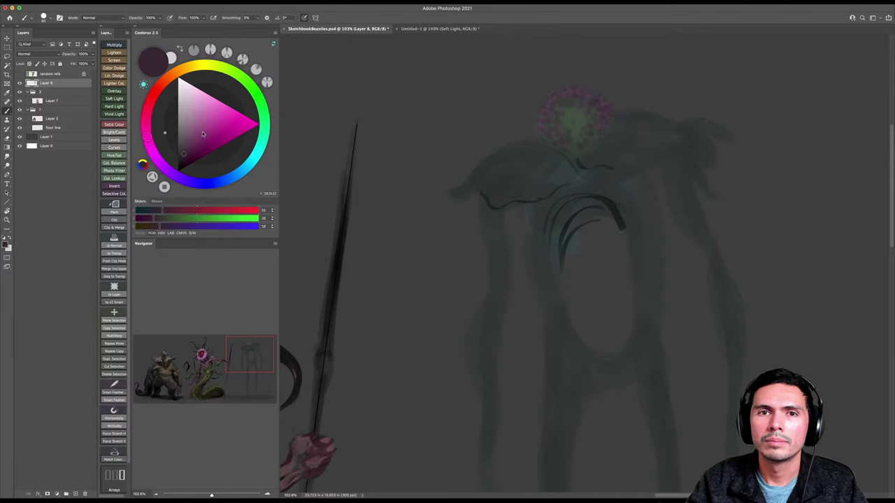
Reveal the random refs layer, examine the spiky seed pods in the plant photo, and hide the layer again.
left_click(20, 74)
key("z")
mouse_move(339, 240)
left_mouse_down()
mouse_move(375, 223)
mouse_move(339, 235)
left_mouse_up()
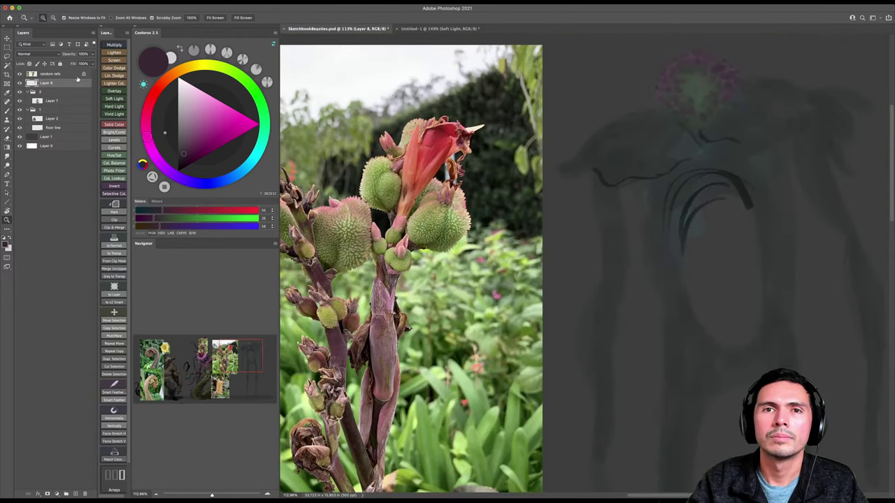
left_click(19, 82)
left_click(19, 82)
left_click(19, 74)
Dab light green dots over the centre of the flower head using greens sampled from it.
left_click_drag(684, 179, 577, 244)
left_click_drag(599, 148, 603, 150)
left_click_drag(604, 150, 567, 150)
key("b")
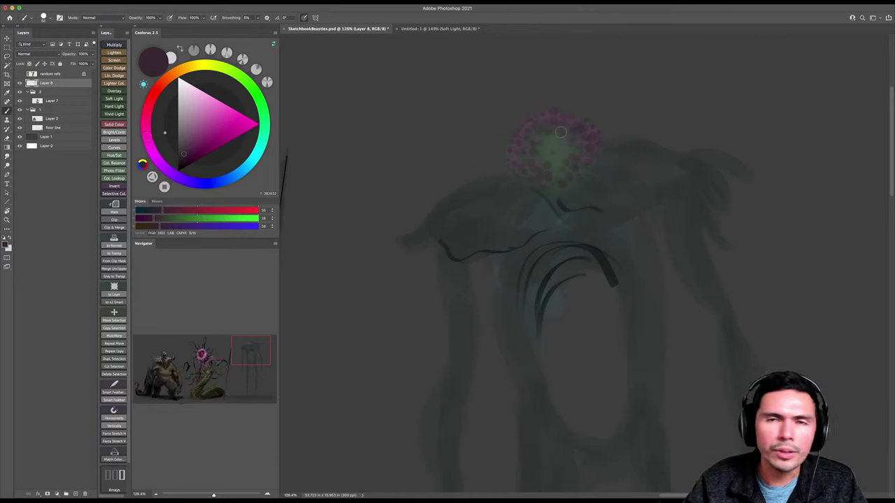
left_click(554, 145, "alt")
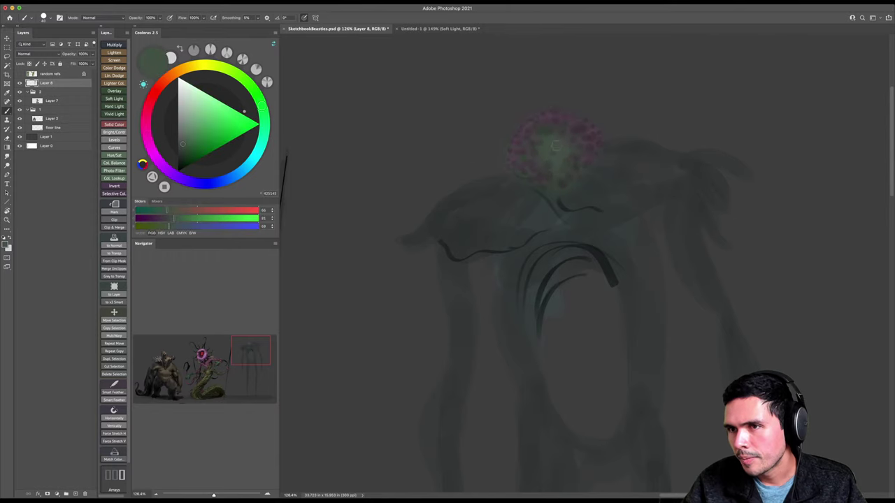
left_click(548, 129, "alt")
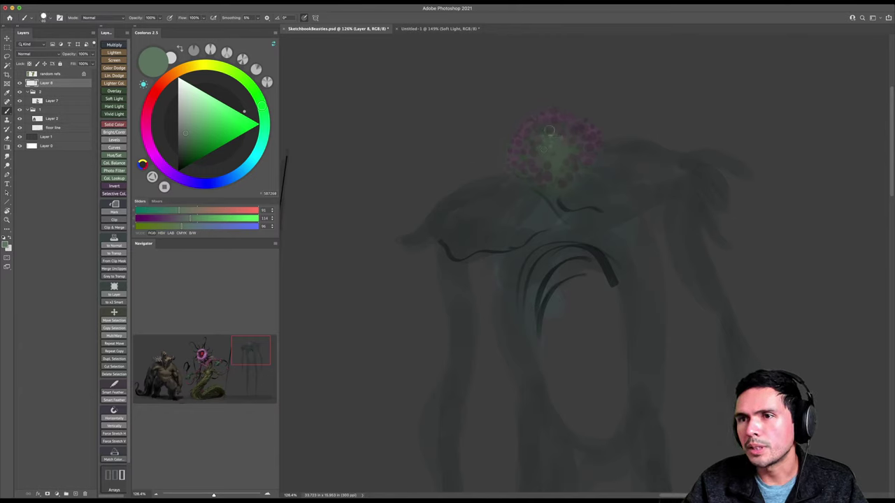
left_click(557, 132)
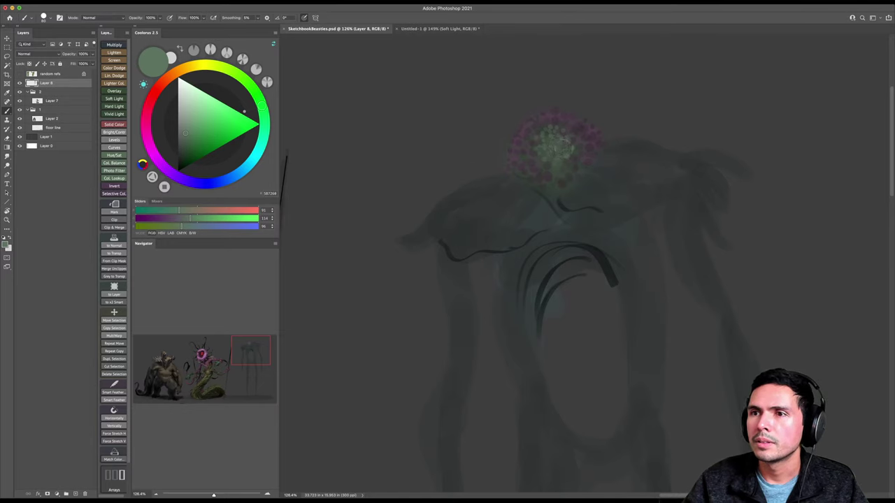
Add dark green accents among the light dots in the flower head's centre.
left_click(182, 156)
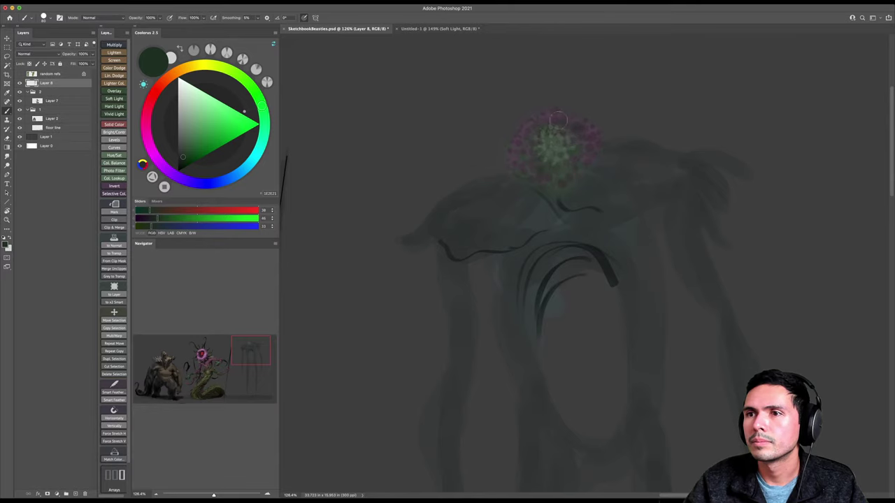
key("z")
mouse_move(551, 175)
left_mouse_down()
mouse_move(515, 144)
mouse_move(570, 146)
left_mouse_up()
key("b")
key("z")
key("b")
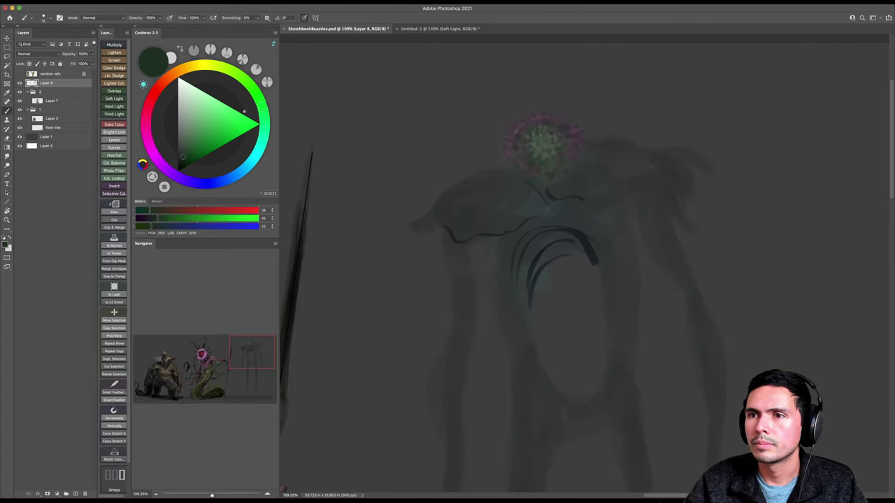
Add very dark purple spots along the flower head's outer rim, starting from a purple sampled there.
key("z")
left_click_drag(569, 131, 549, 130)
key("b")
left_click(578, 132, "alt")
left_click(181, 163)
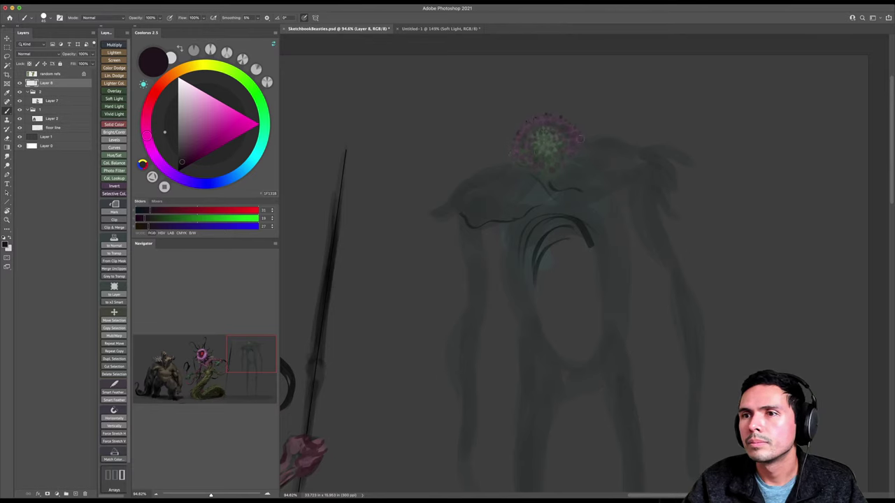
Flatten the brush tip and rotate it to an 11° angle.
right_click(502, 222)
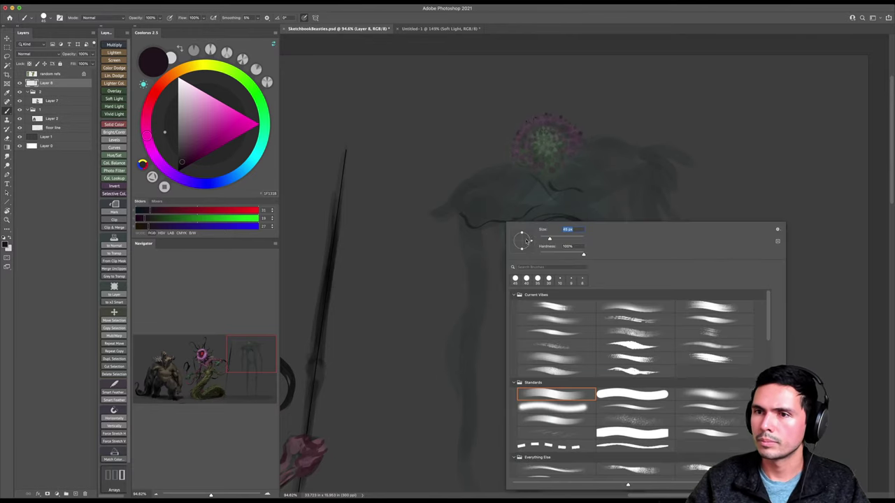
left_click_drag(521, 232, 530, 238)
key("Return")
Paint pale to mid teal petal strokes over the figure's shoulder nearest the spear, lowering the brush opacity to 60%.
scroll(511, 202, "down", 2)
left_click(237, 176)
left_click(505, 193, "alt")
left_click(188, 120)
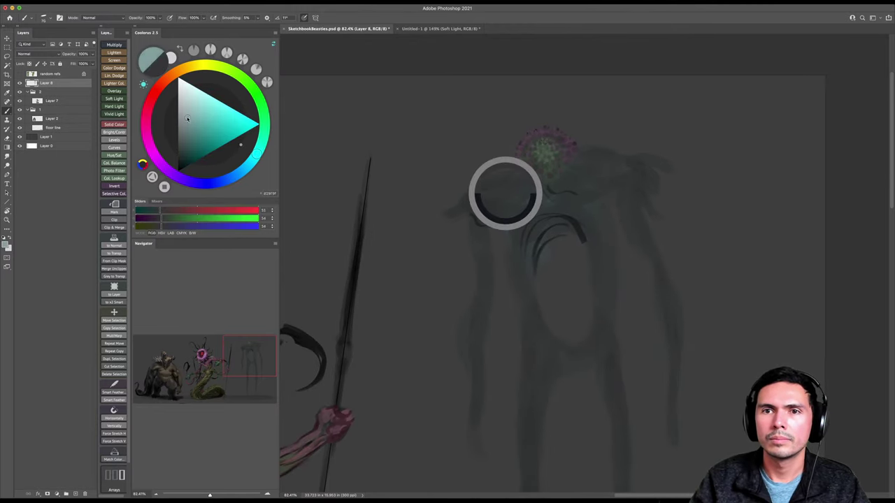
scroll(508, 177, "down", 2)
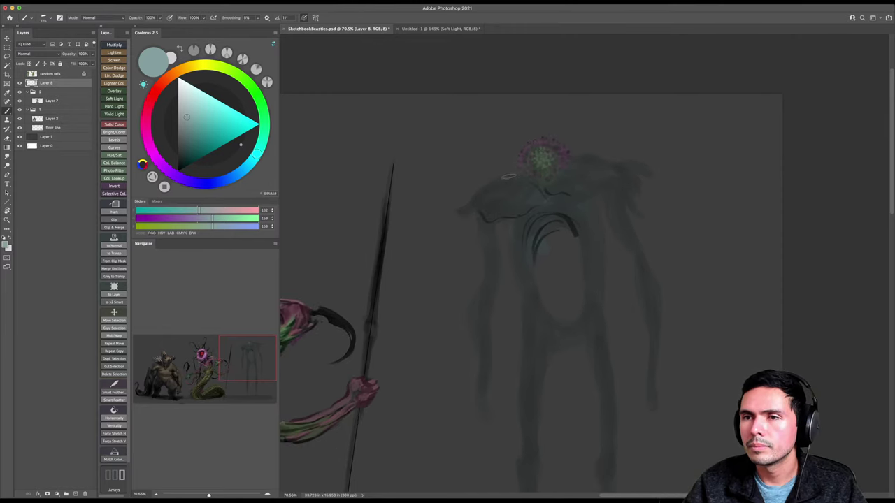
left_click(188, 133)
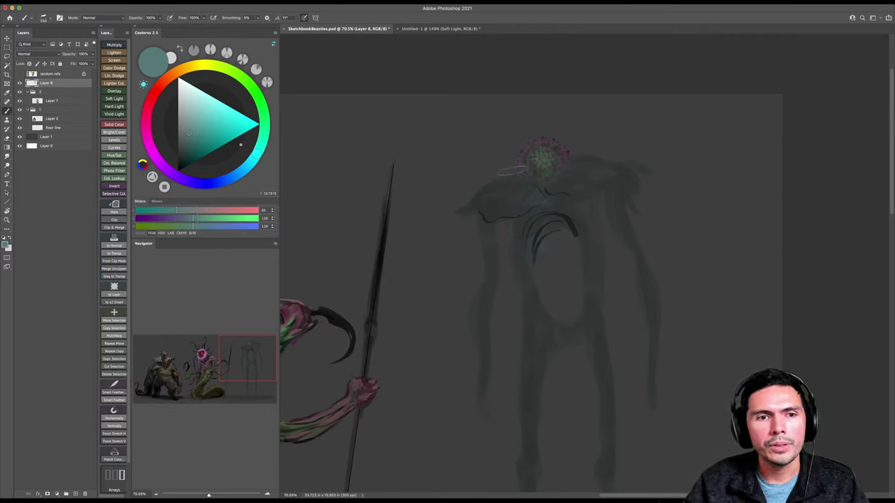
key("bracketright")
key("bracketright")
left_click_drag(515, 181, 495, 187)
key("6")
mouse_move(503, 199)
left_mouse_down()
mouse_move(480, 189)
mouse_move(499, 180)
mouse_move(517, 188)
mouse_move(511, 201)
mouse_move(484, 197)
mouse_move(489, 216)
mouse_move(480, 204)
mouse_move(456, 206)
mouse_move(470, 190)
mouse_move(490, 217)
mouse_move(528, 195)
mouse_move(503, 173)
mouse_move(539, 183)
left_mouse_up()
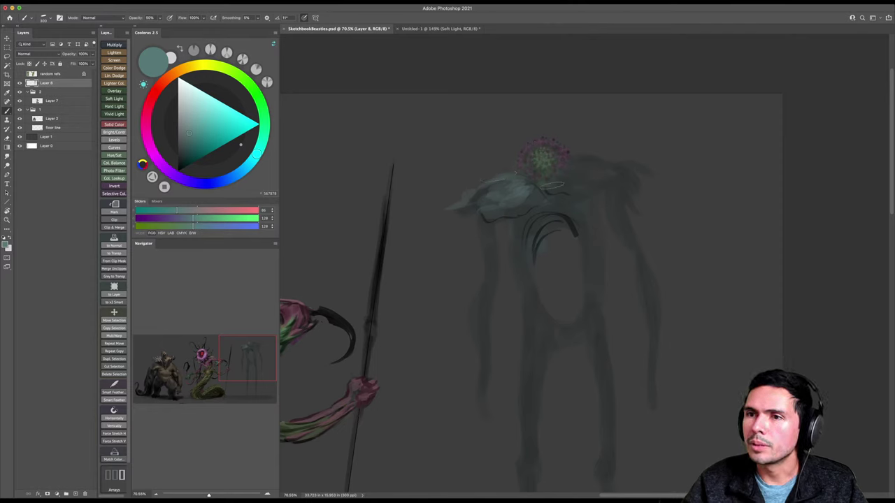
Paint and smudge matching teal strokes across the opposite shoulder, refining the shading at 20% brush opacity.
left_click(594, 154)
key("r")
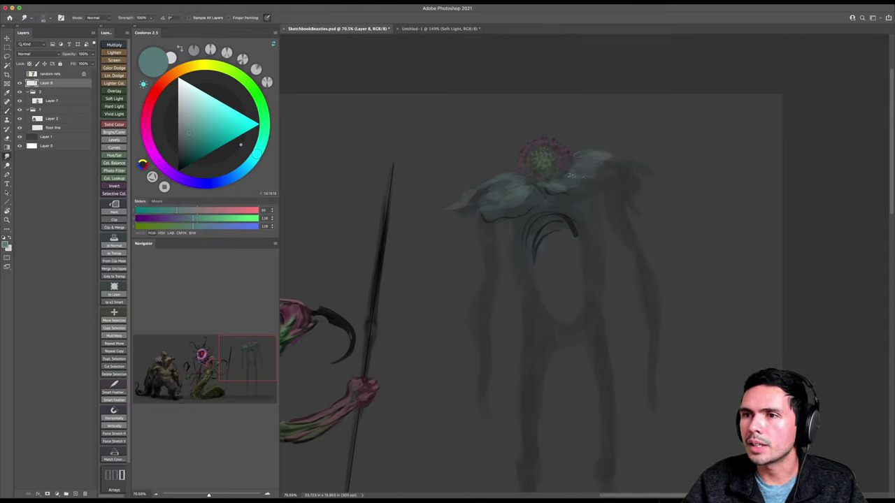
key("b")
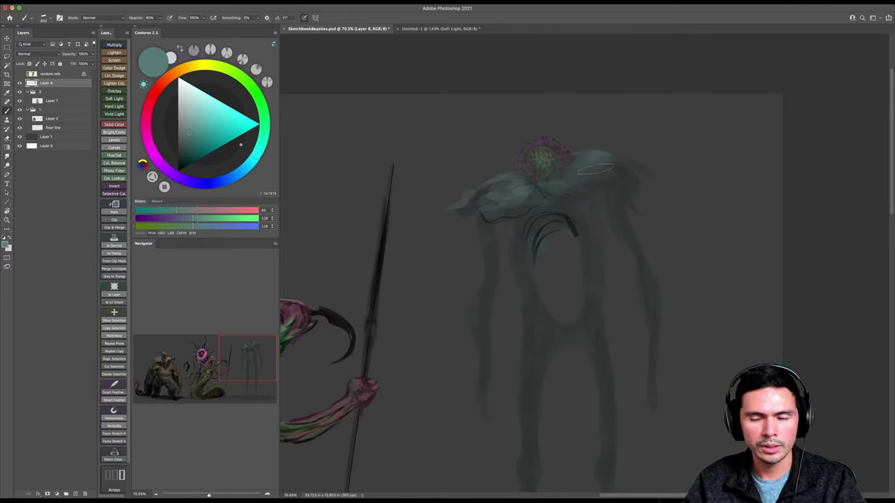
key("Tab")
key("Tab")
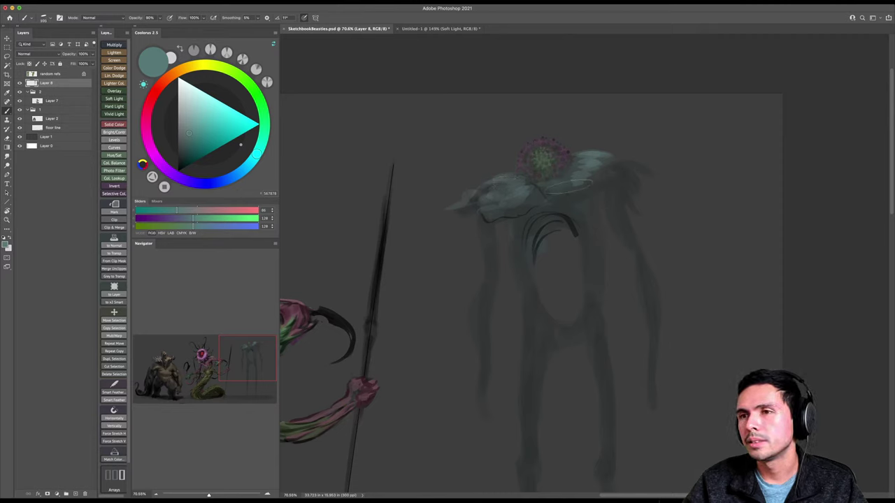
key("2")
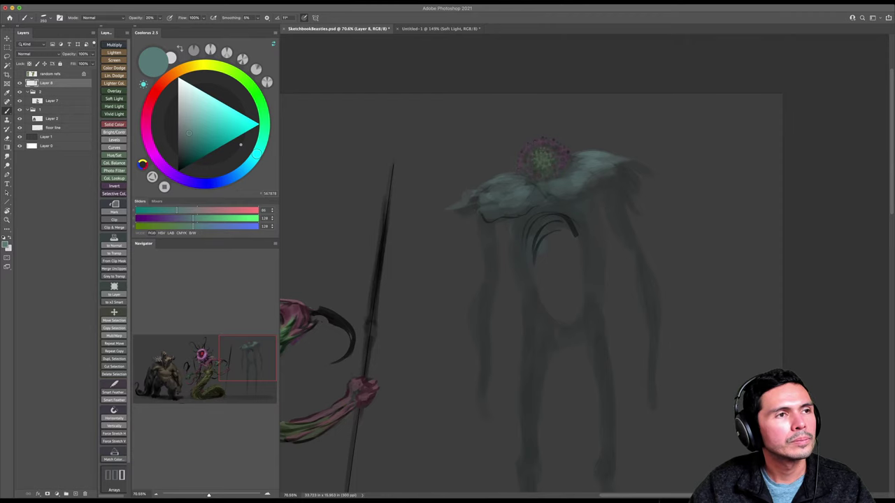
Bring The Nurturer artwork into the canvas, examine its flower clusters up close, and delete the reference.
left_click_drag(695, 496, 448, 232)
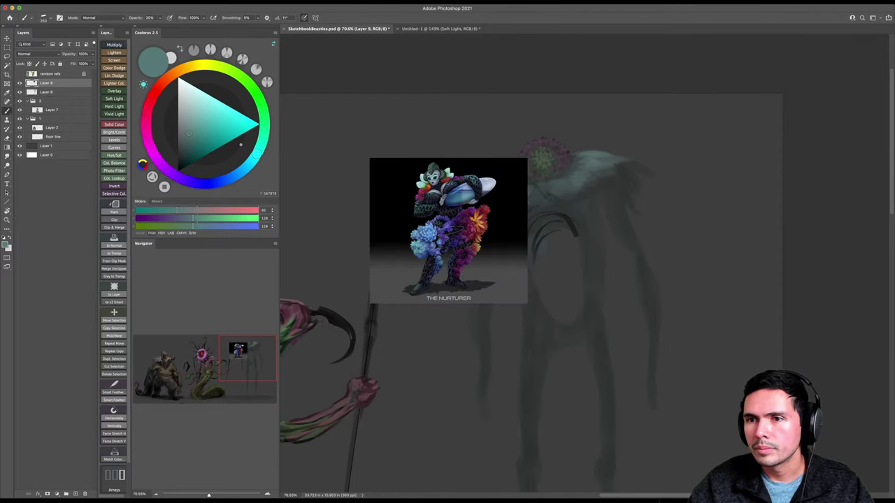
key("z")
left_click_drag(412, 195, 484, 199)
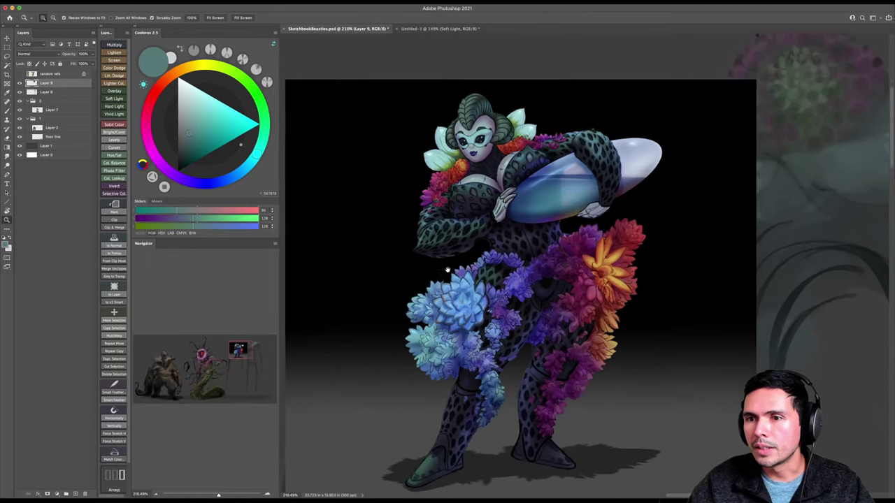
left_click_drag(423, 274, 441, 271)
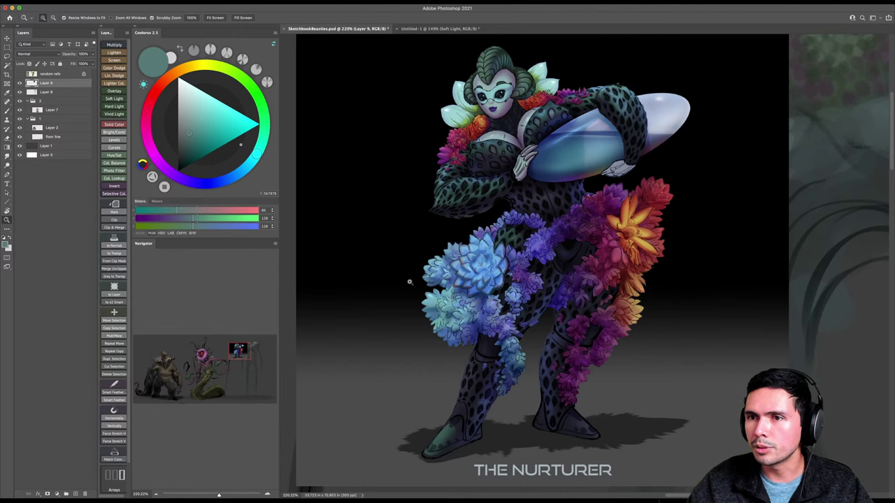
left_click_drag(454, 259, 438, 260)
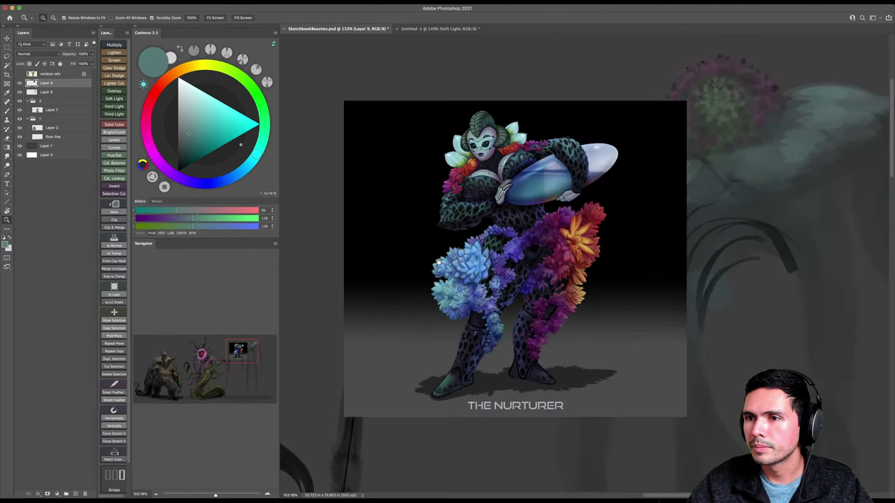
key("v")
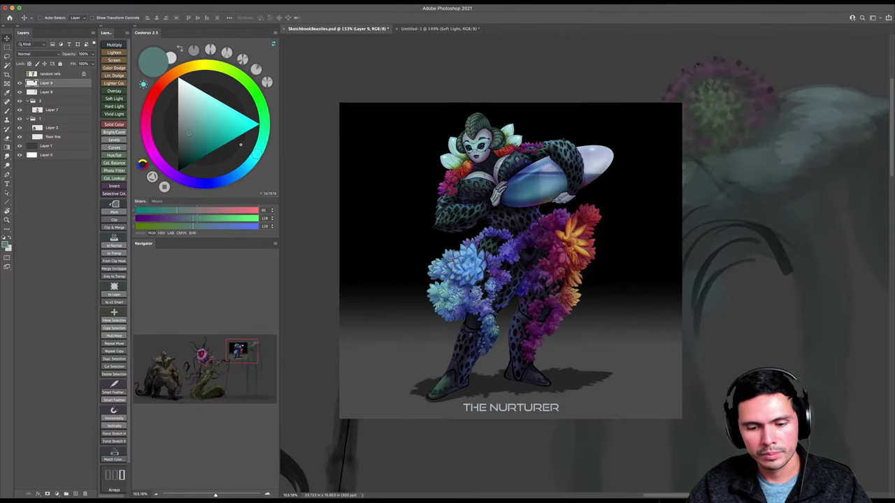
key("BackSpace")
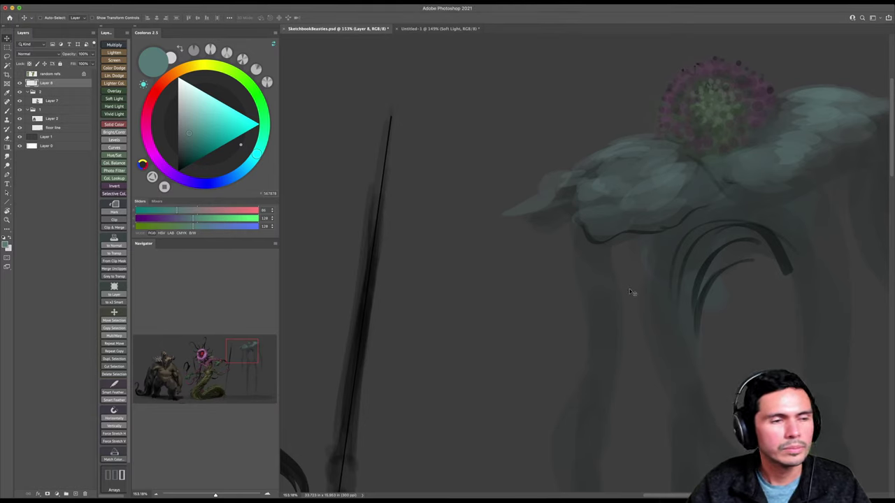
Outline the gap between the two shoulder petals and the far petal's lower edge with black strokes at 100% brush opacity.
key("b")
key("z")
mouse_move(653, 259)
left_mouse_down()
mouse_move(575, 250)
mouse_move(594, 248)
left_mouse_up()
key("b")
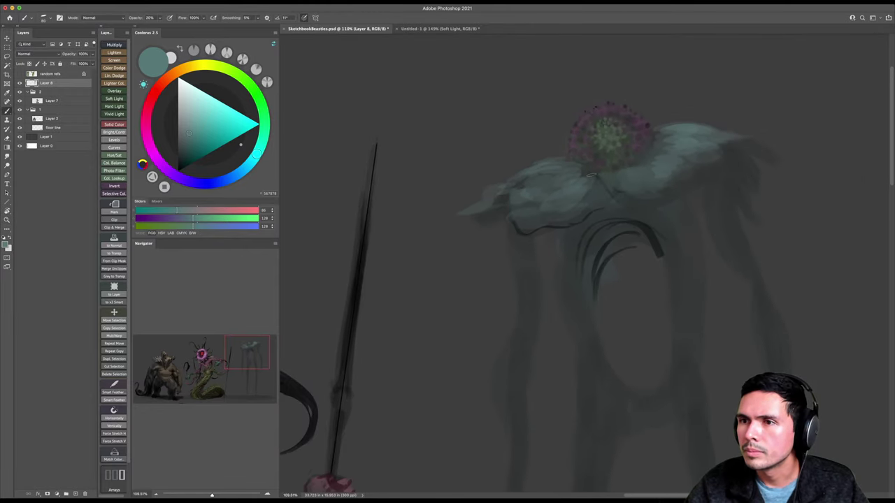
key("d")
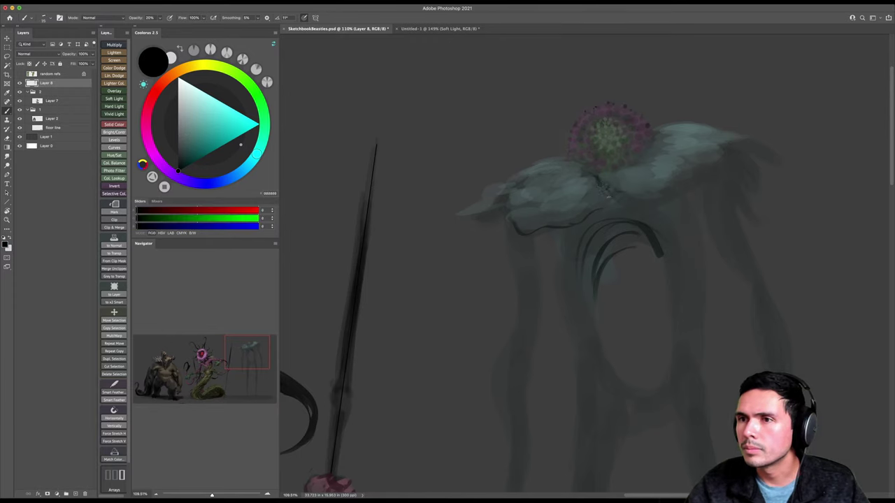
key("0")
left_click_drag(608, 195, 616, 215)
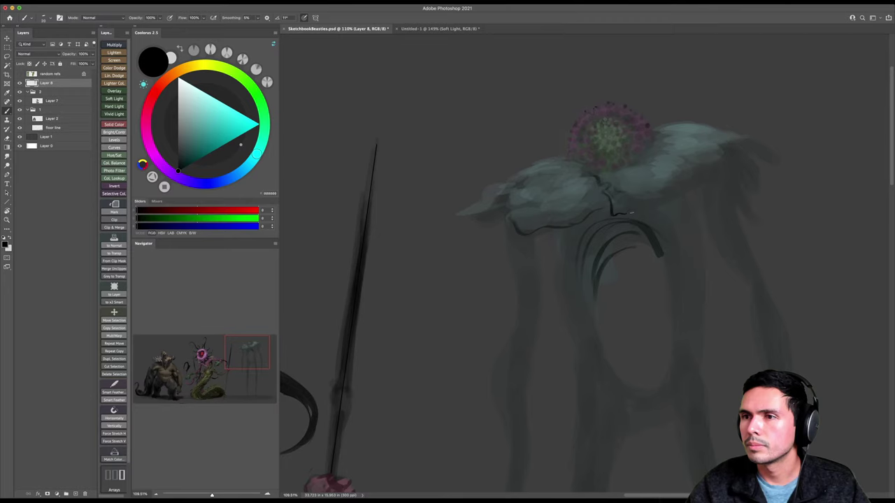
mouse_move(631, 211)
left_mouse_down()
mouse_move(701, 188)
mouse_move(718, 172)
left_mouse_up()
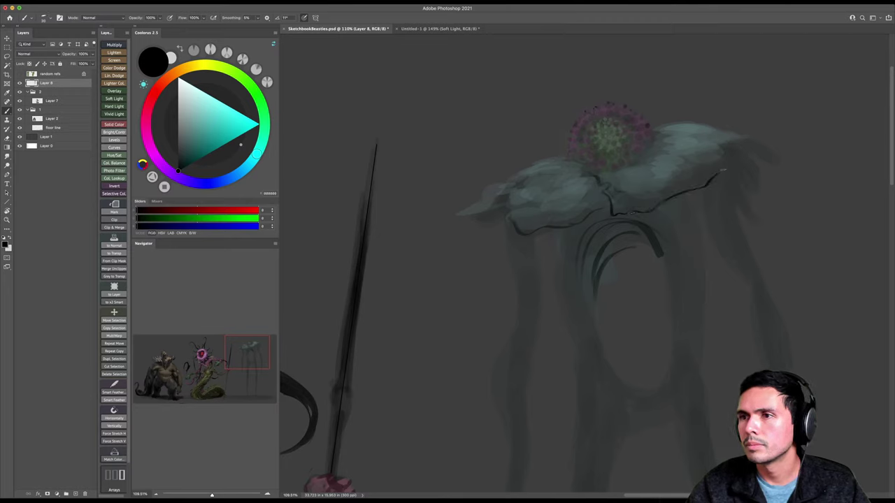
left_click_drag(594, 174, 609, 172)
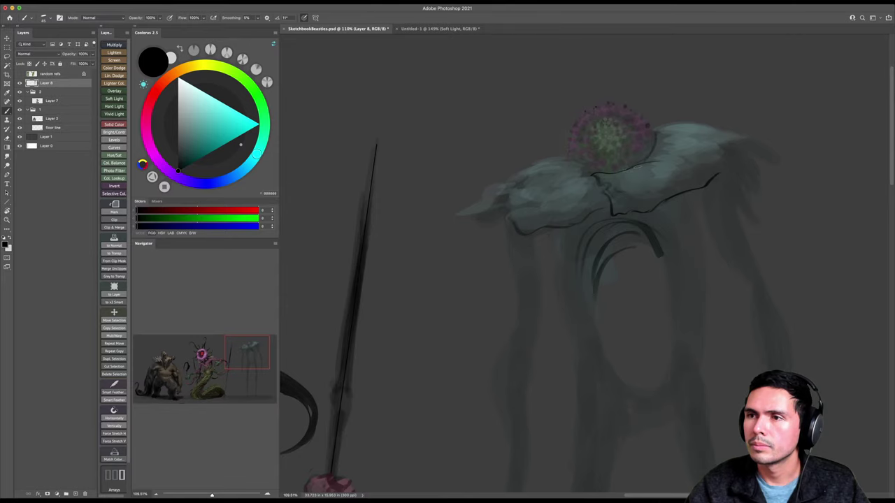
Draw thin black contours along the far shoulder petal's upper edge and around its folded outer tip, undoing the stray stroke.
mouse_move(654, 137)
left_mouse_down()
mouse_move(631, 163)
mouse_move(633, 175)
mouse_move(605, 189)
left_mouse_up()
key("r")
key("b")
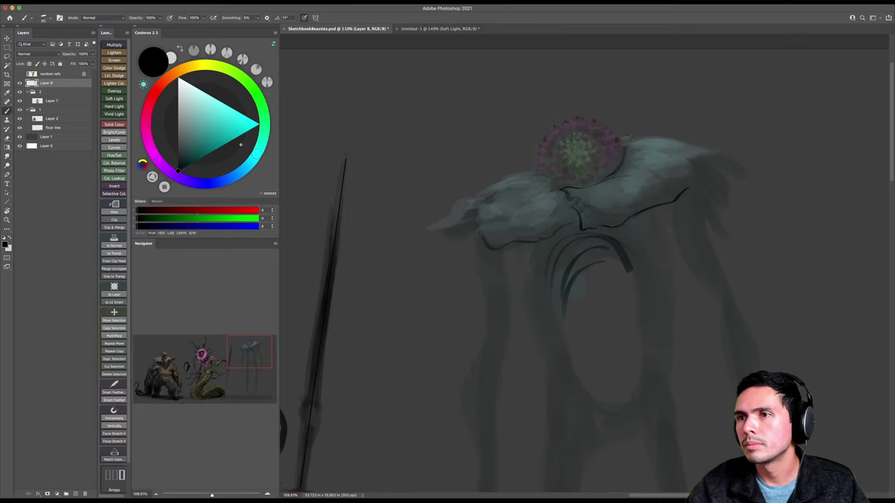
left_click_drag(624, 139, 695, 140)
mouse_move(691, 186)
left_mouse_down()
mouse_move(682, 179)
mouse_move(705, 158)
left_mouse_up()
key("super+z")
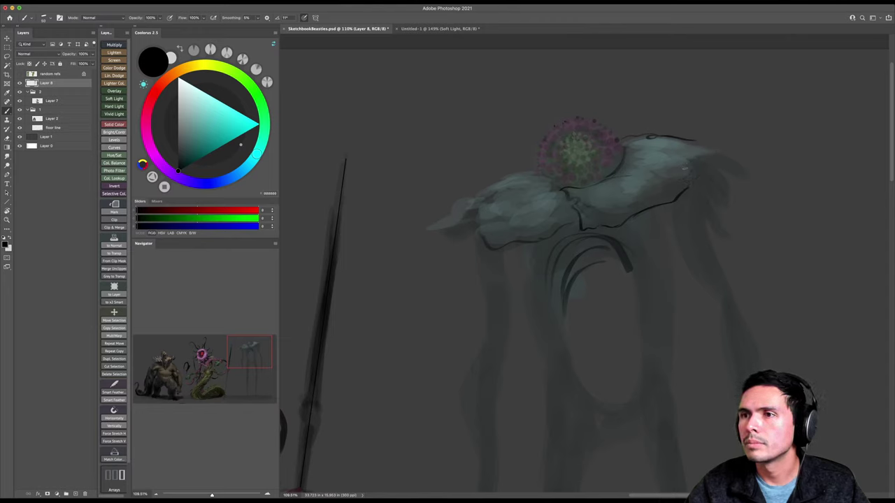
mouse_move(672, 159)
left_mouse_down()
mouse_move(706, 170)
mouse_move(695, 179)
mouse_move(695, 165)
mouse_move(713, 148)
mouse_move(691, 141)
mouse_move(718, 151)
left_mouse_up()
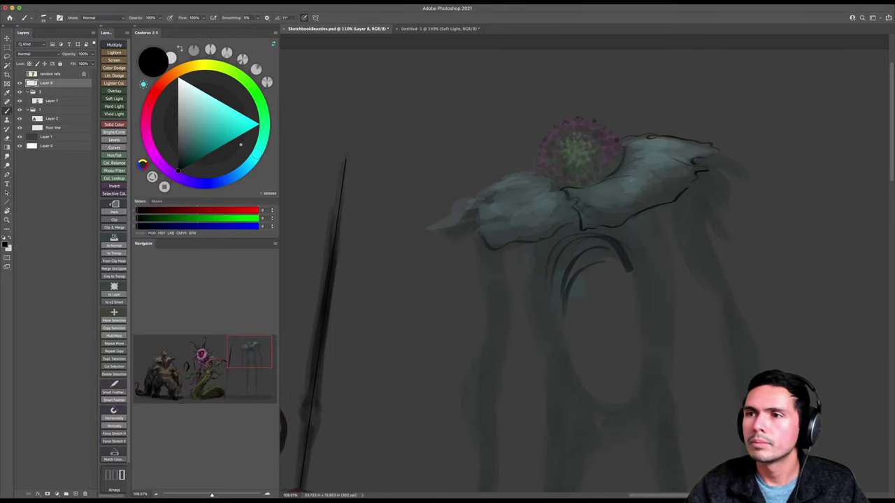
Sketch black outlines for a smaller petal hanging beneath the far shoulder, enlarging the brush and undoing the unwanted strokes.
left_click_drag(586, 191, 580, 158)
mouse_move(593, 194)
left_mouse_down()
mouse_move(636, 222)
mouse_move(650, 207)
mouse_move(674, 204)
mouse_move(643, 213)
mouse_move(666, 232)
mouse_move(663, 253)
left_mouse_up()
key("bracketright")
key("bracketright")
key("bracketright")
key("bracketright")
key("bracketright")
key("bracketright")
key("super+z")
key("super+z")
key("super+z")
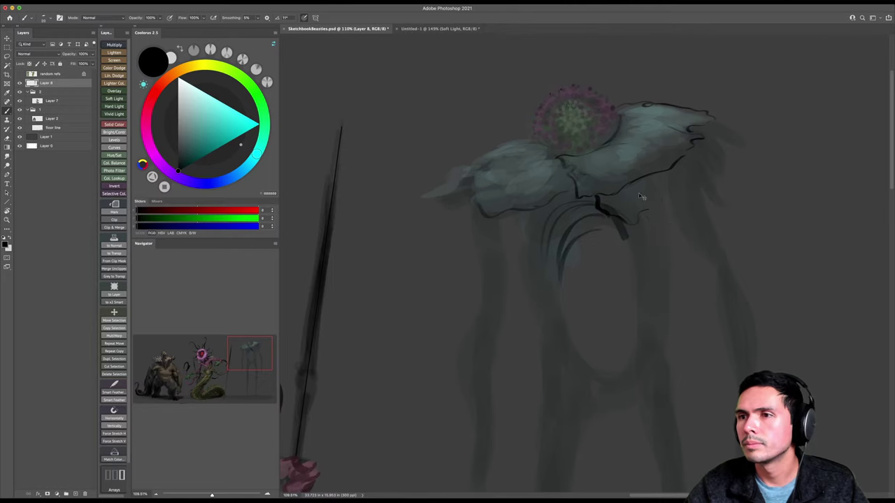
Paint thick black shadows under the far shoulder petal and around the smaller hanging petal with a larger brush.
key("z")
key("bracketright")
mouse_move(659, 180)
left_mouse_down()
mouse_move(640, 194)
mouse_move(634, 168)
mouse_move(644, 165)
left_mouse_up()
key("bracketright")
key("bracketright")
key("bracketright")
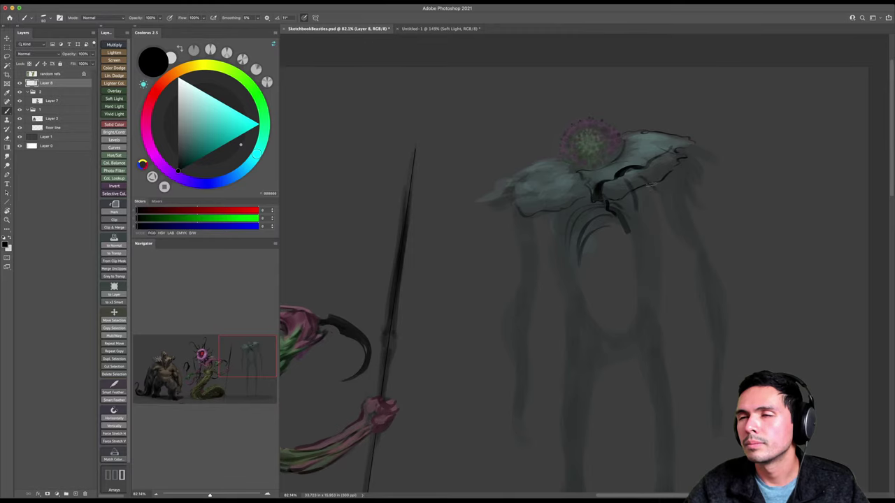
Sample the shoulder's greyish teal and fill the smaller hanging petals beneath the far shoulder with it.
left_click(657, 200, "alt")
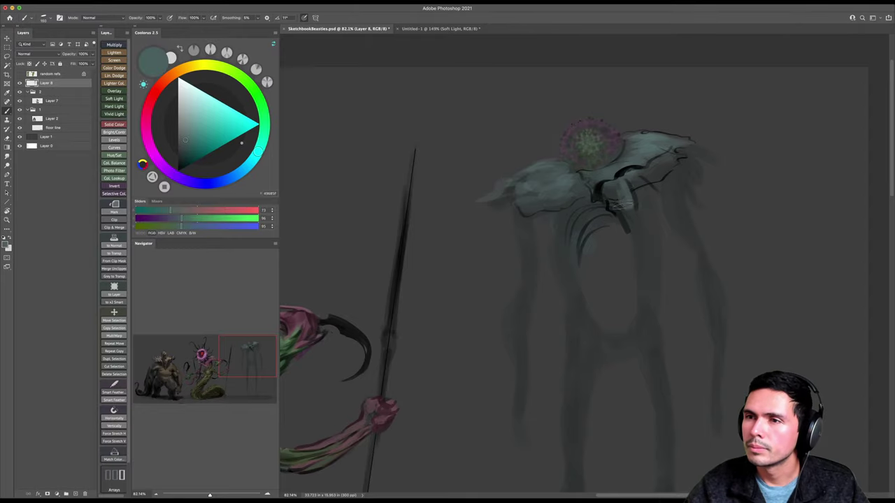
left_click_drag(638, 178, 640, 206)
left_click(619, 170, "alt")
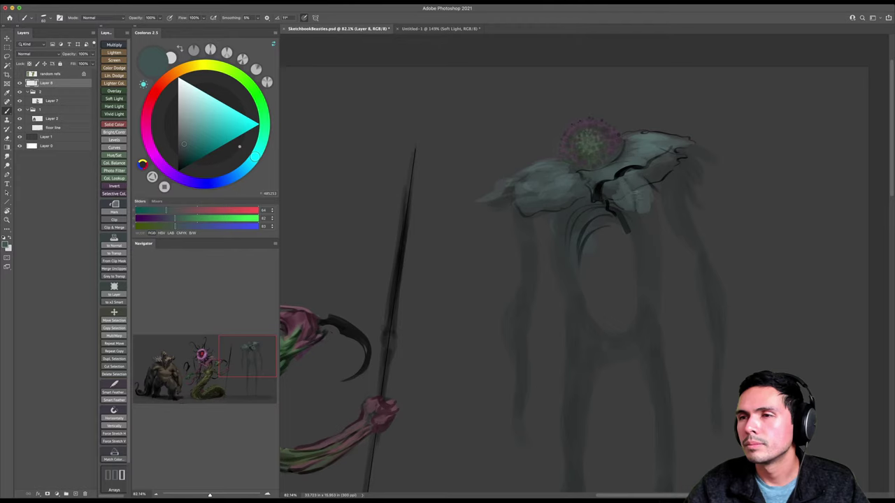
Change the brush tip angle and paint near-black shadow accents between the hanging petals and under the far shoulder's tip.
left_click(621, 170, "alt")
right_click(632, 183)
mouse_move(637, 188)
left_mouse_down()
mouse_move(643, 215)
mouse_move(655, 194)
left_mouse_up()
key("Return")
key("bracketleft")
key("bracketleft")
key("bracketright")
key("bracketright")
left_click_drag(680, 175, 670, 183)
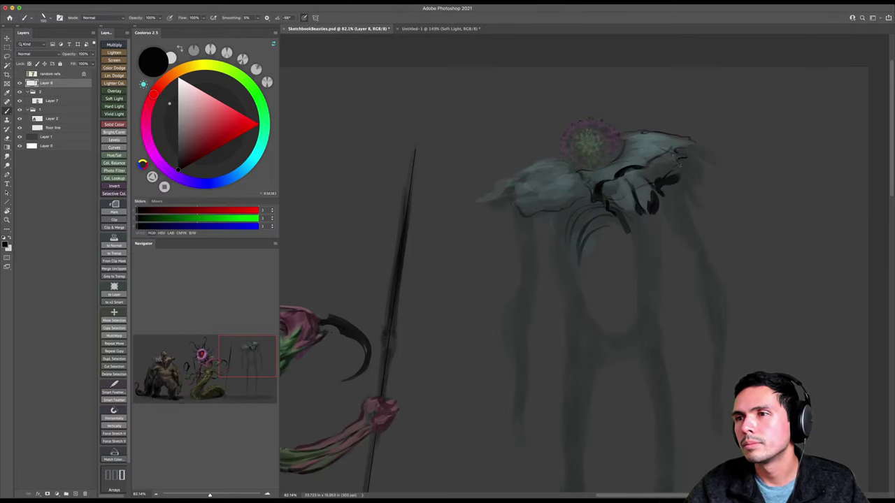
Blend sampled teal over the far petal's outer fold and sharpen its crease with sampled black.
left_click(640, 155, "alt")
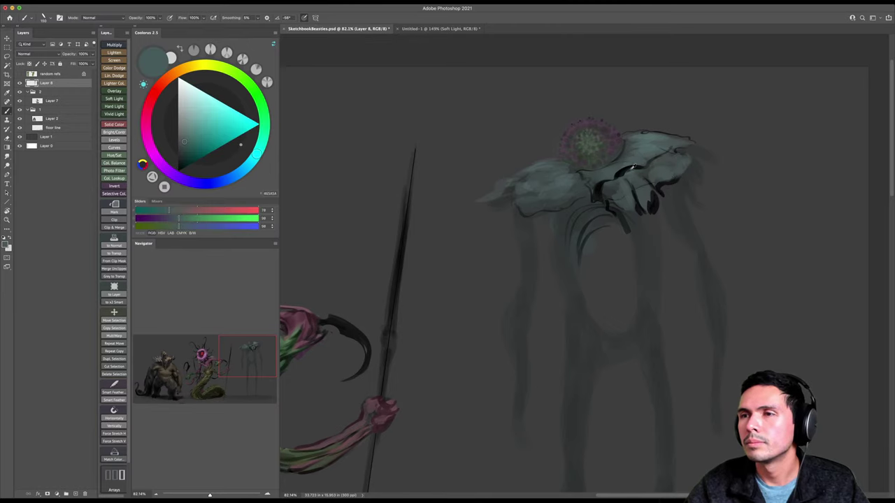
left_click(627, 167, "alt")
left_click_drag(688, 165, 676, 150)
Check the creature against the full lineup and deepen the black shadow where the two shoulder petals meet.
key("z")
mouse_move(695, 167)
left_mouse_down()
mouse_move(675, 185)
mouse_move(694, 182)
mouse_move(677, 128)
mouse_move(675, 166)
left_mouse_up()
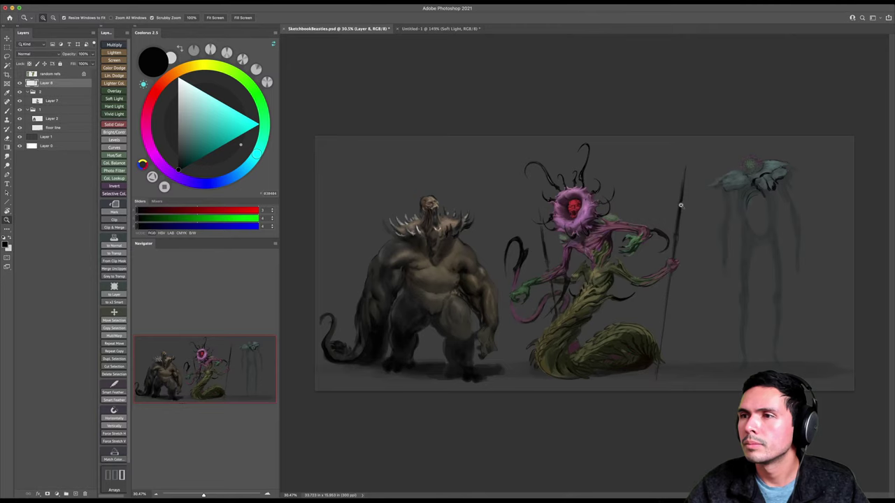
mouse_move(744, 201)
left_mouse_down()
mouse_move(755, 196)
mouse_move(687, 188)
mouse_move(625, 206)
mouse_move(682, 171)
left_mouse_up()
key("b")
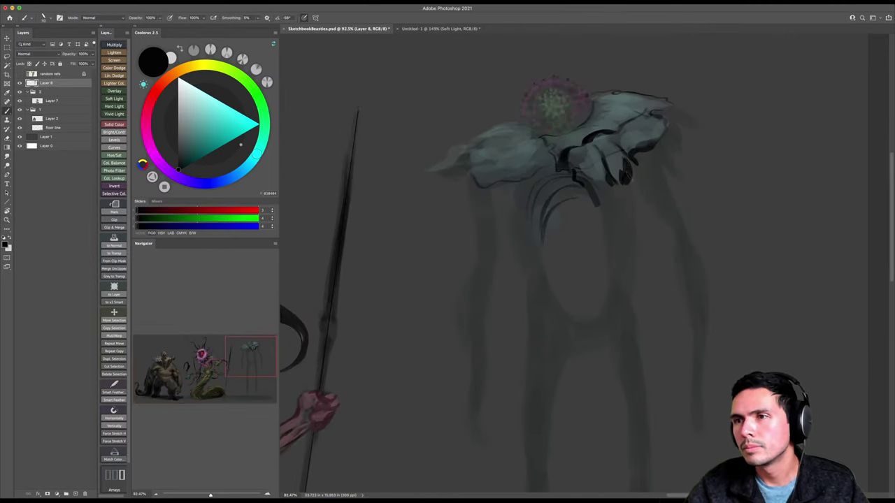
mouse_move(552, 165)
left_mouse_down()
mouse_move(526, 174)
mouse_move(542, 200)
mouse_move(548, 171)
left_mouse_up()
key("z")
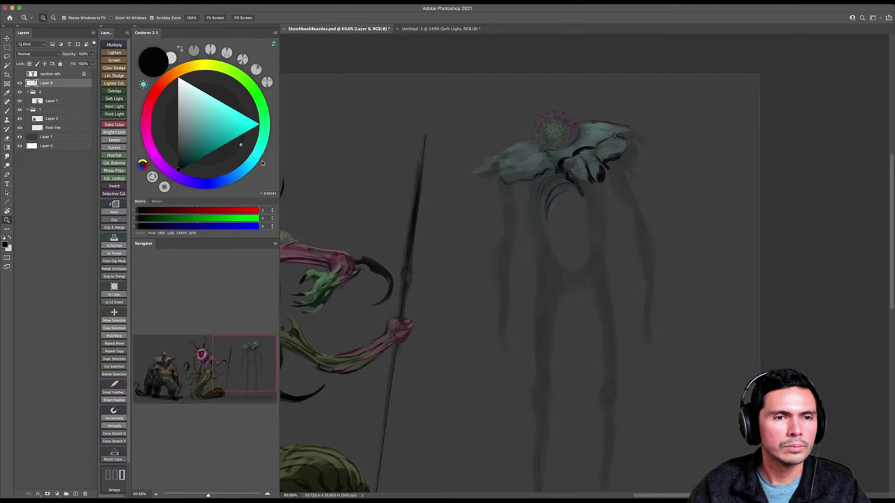
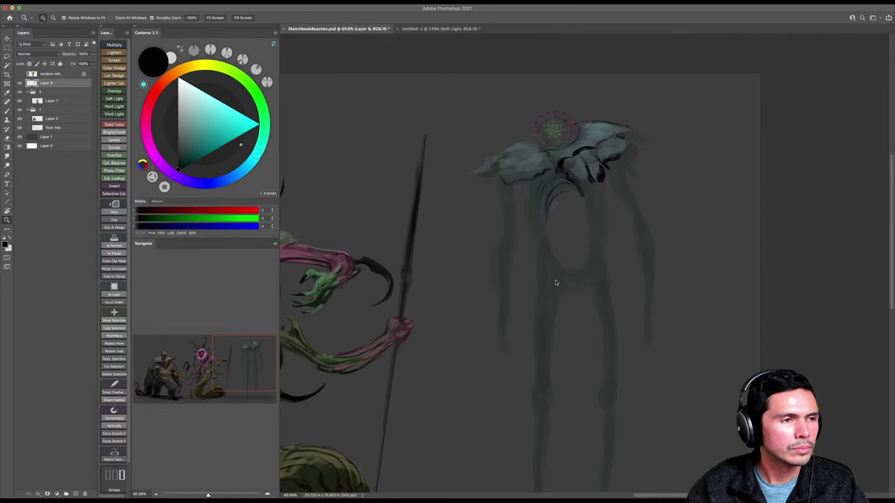
Choose a muted pink-red and paint a thin rim along the far petal's front edge, checking it in the proof view.
key("b")
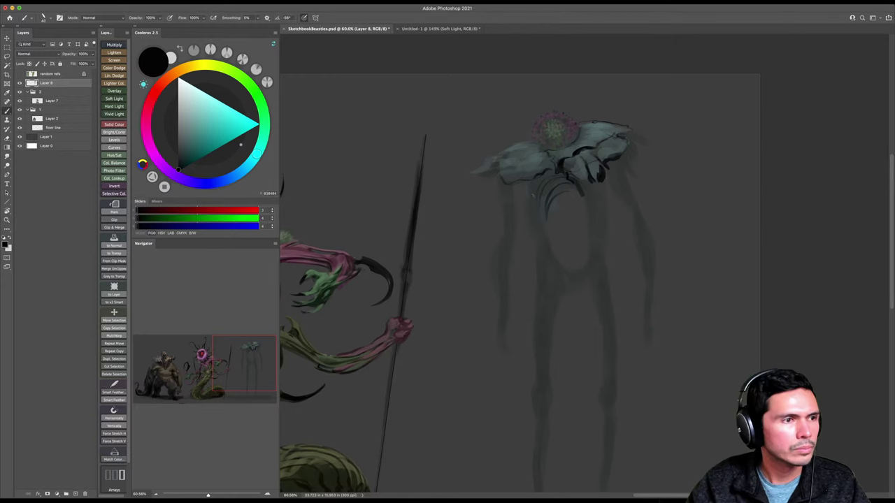
left_click(149, 106)
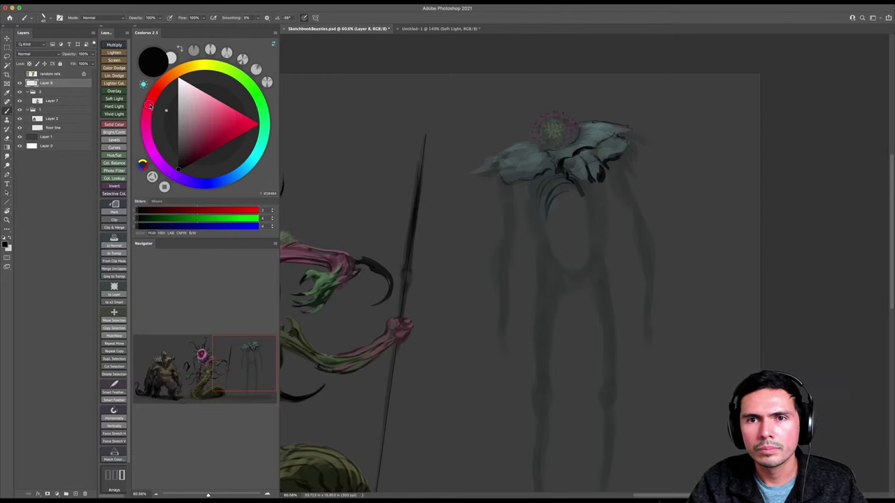
left_click(193, 128)
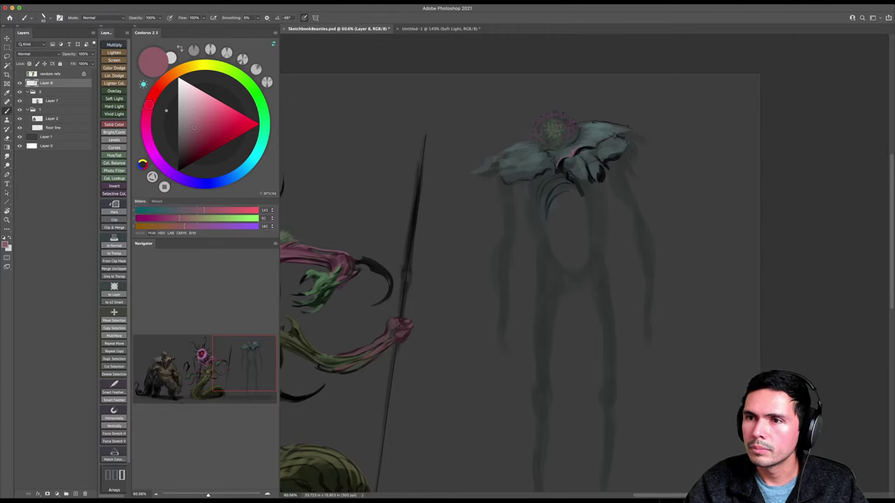
key("super+y")
key("super+y")
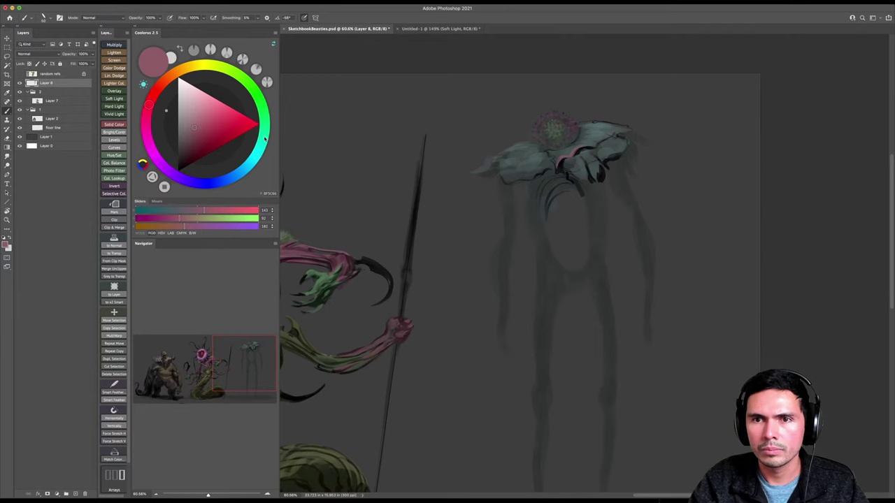
Shift the color to a muted green-teal and paint it over the far shoulder petal, checking it in the proof view.
left_click(196, 129)
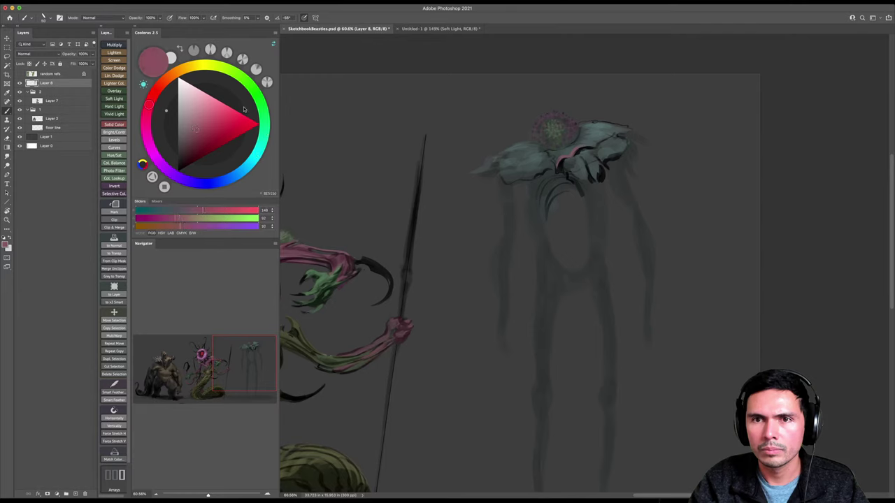
mouse_move(150, 107)
left_mouse_down()
mouse_move(210, 64)
mouse_move(262, 123)
mouse_move(262, 141)
left_mouse_up()
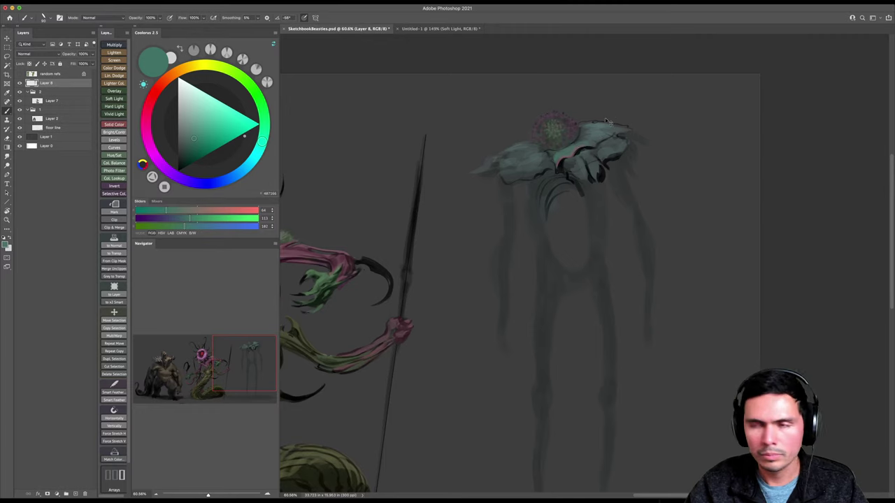
key("super+y")
key("super+y")
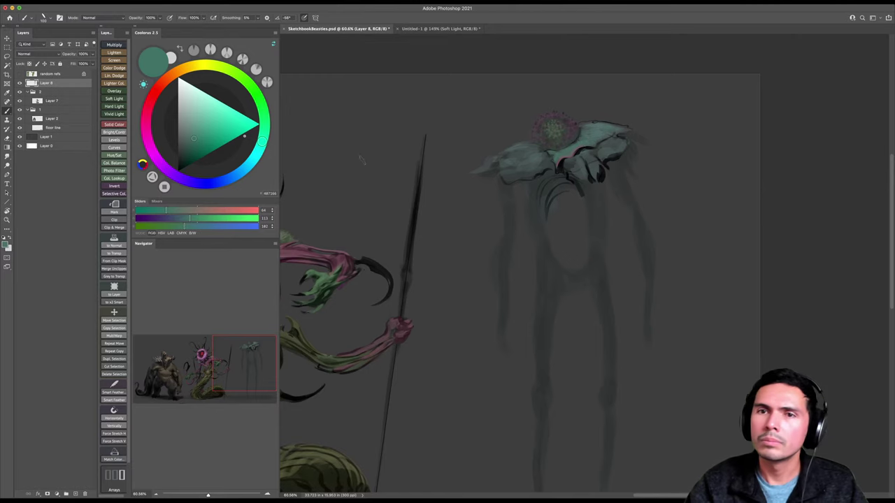
Paint muted pink rims along the edges and pointed tips of the shoulder petals and the hanging petals.
left_click(149, 105)
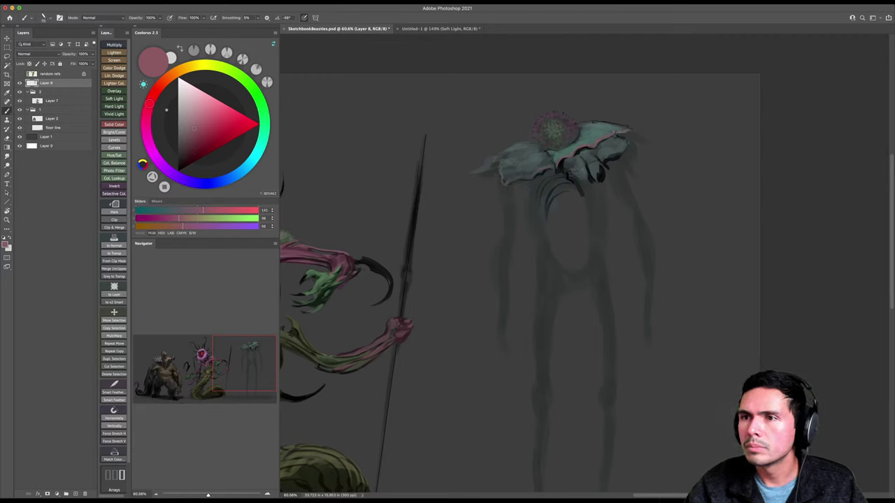
mouse_move(568, 170)
left_mouse_down()
mouse_move(582, 192)
mouse_move(568, 171)
mouse_move(599, 170)
left_mouse_up()
mouse_move(628, 133)
left_mouse_down()
mouse_move(646, 141)
mouse_move(621, 158)
mouse_move(633, 155)
left_mouse_up()
key("z")
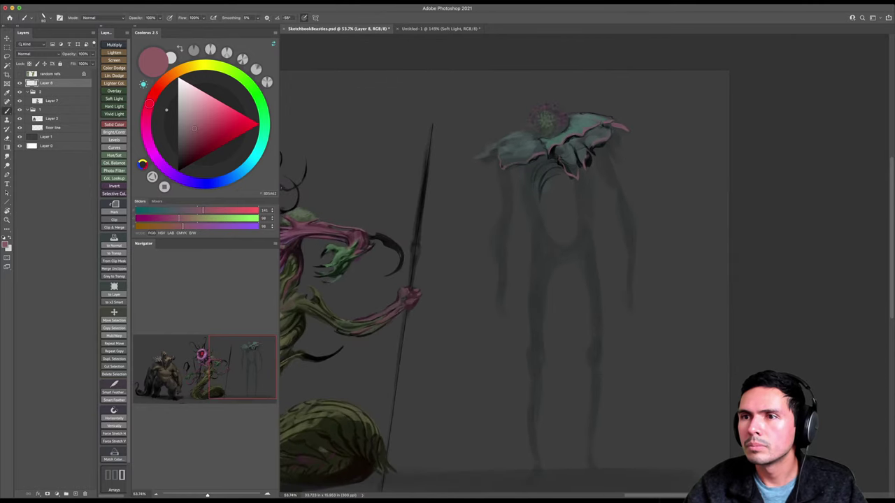
mouse_move(500, 164)
left_mouse_down()
mouse_move(481, 157)
mouse_move(463, 171)
left_mouse_up()
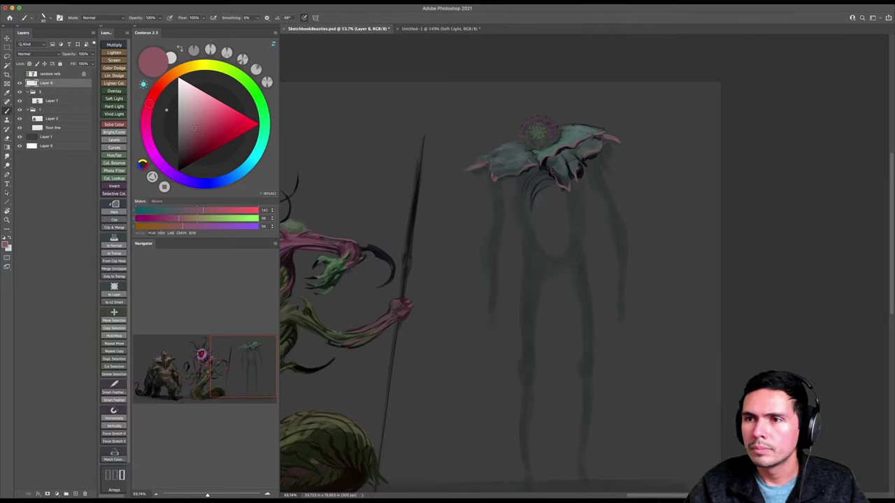
Add black creases and contours to the petal nearest the spear, softening them with sampled greyish teal.
left_click(553, 162, "alt")
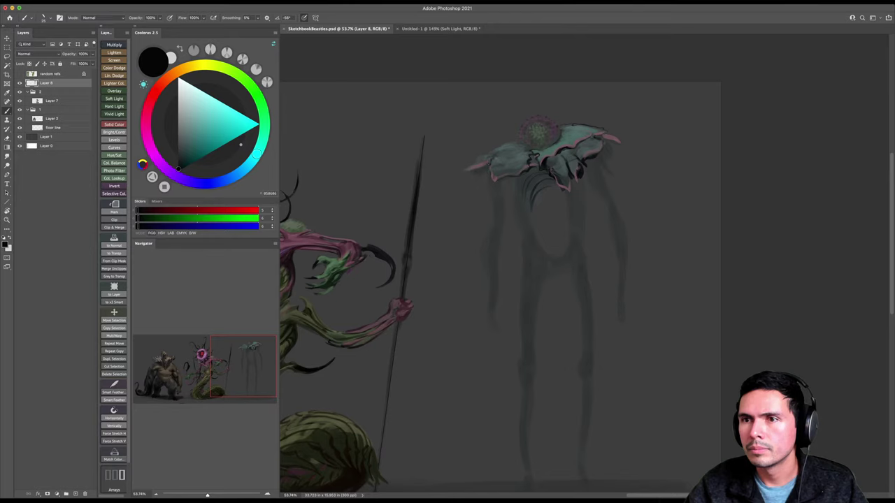
right_click(501, 156)
key("Escape")
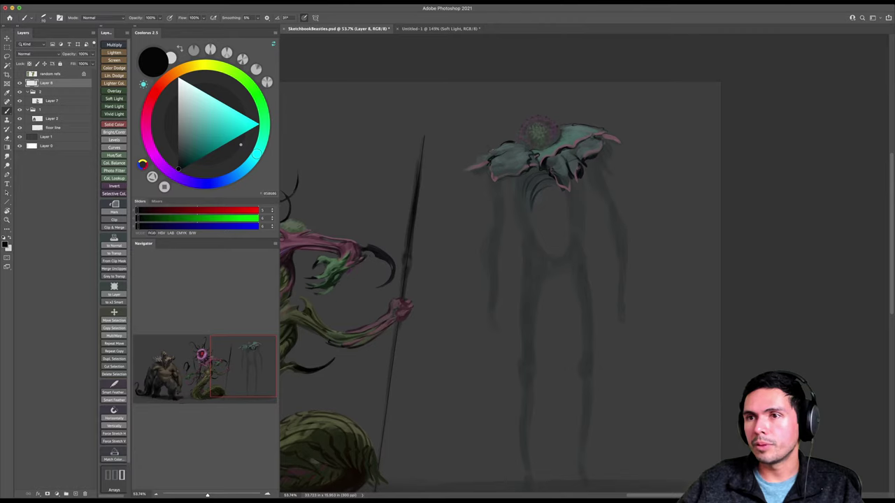
left_click(506, 142, "alt")
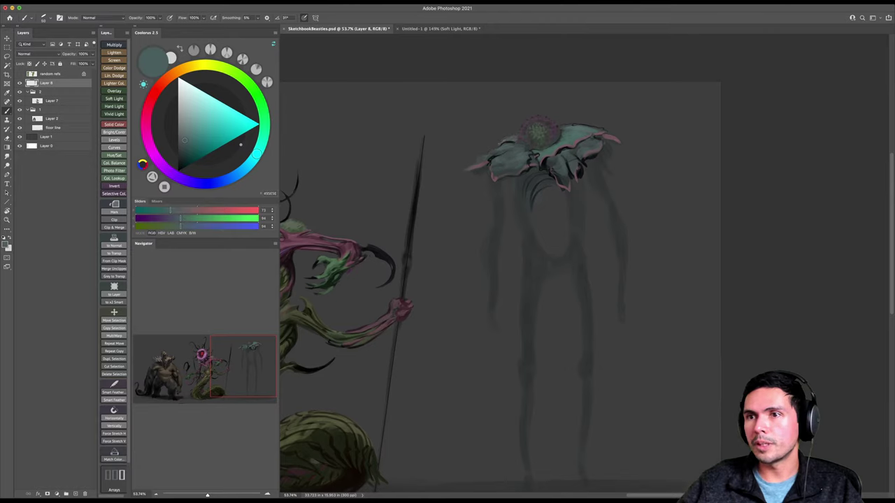
left_click(566, 149, "alt")
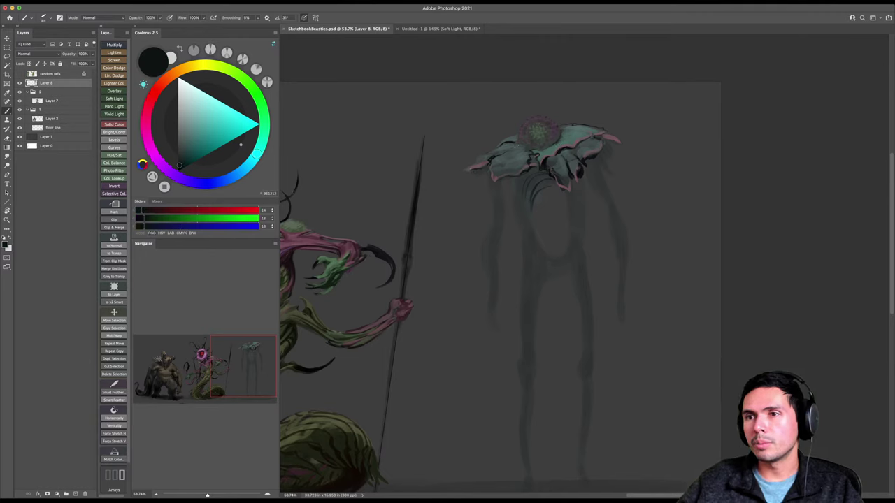
Sample mid and dark teal-greens for shading around the flower head's base and rotate the brush tip to 75°.
left_click(544, 148, "alt")
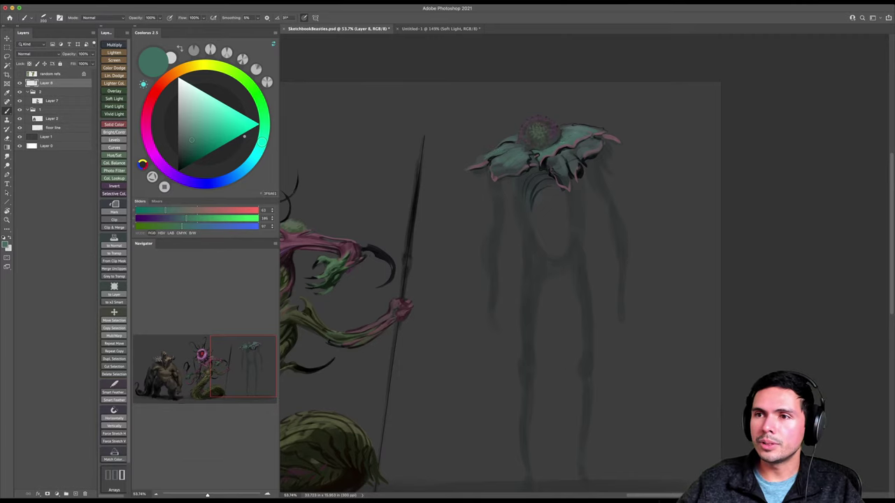
left_click(559, 143, "alt")
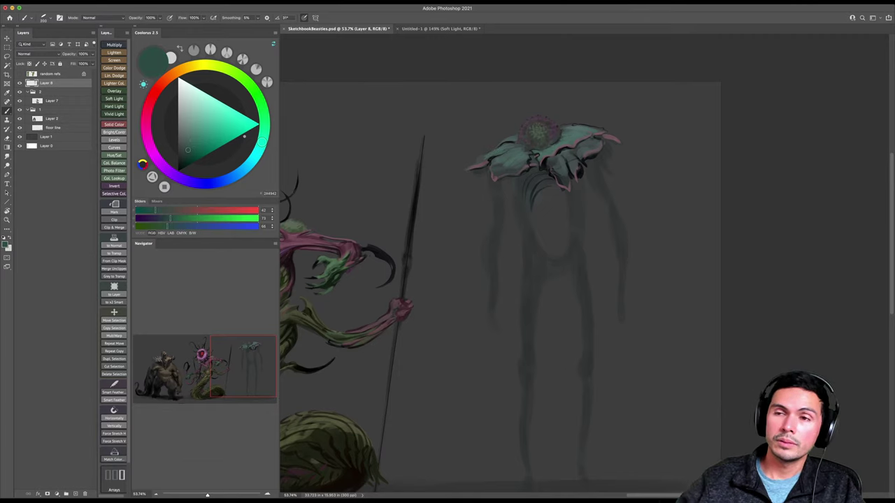
right_click(559, 143)
left_click_drag(586, 156, 579, 153)
key("Return")
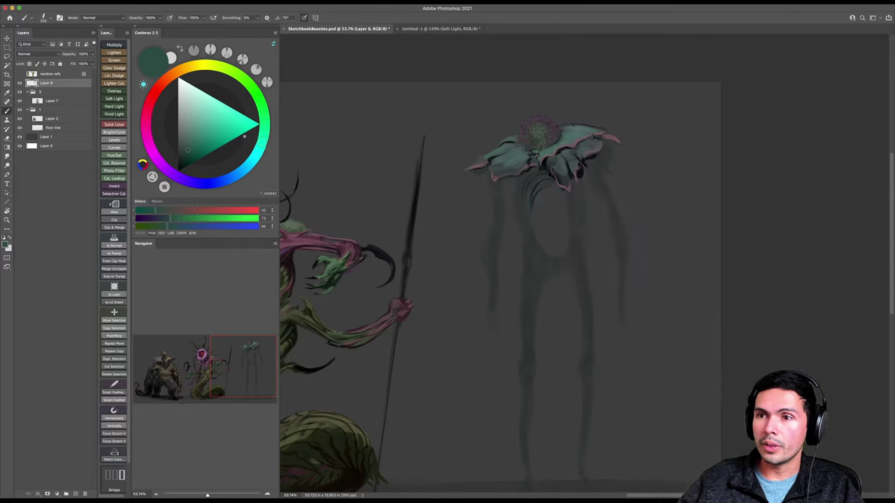
Paint dark teal into the creased front petal and add a pointed petal hanging beneath the flower head.
key("bracketleft")
key("bracketleft")
key("bracketleft")
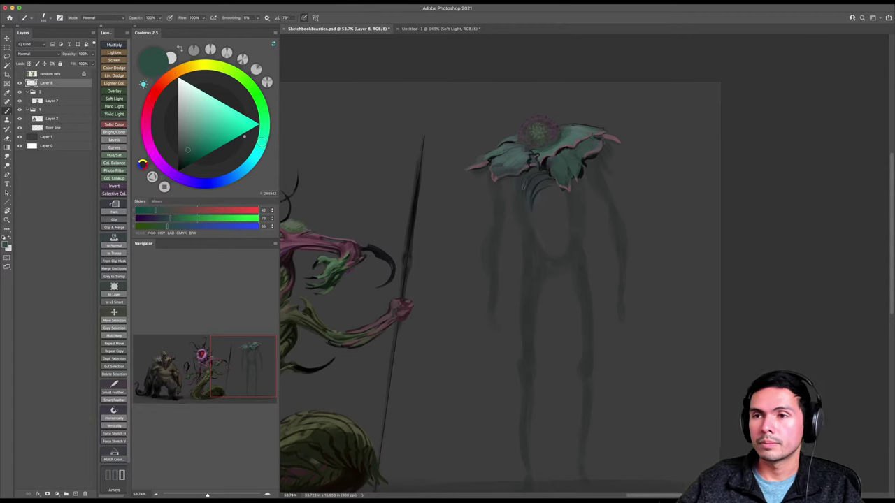
key("]")
left_click_drag(528, 175, 519, 207)
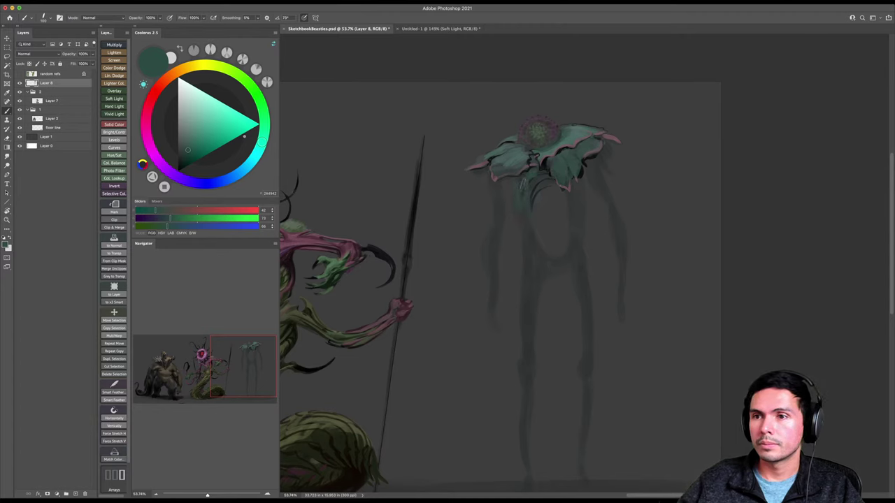
Darken the teal slightly and paint long hanging petals over the shoulder nearest the spear.
left_click(187, 158)
mouse_move(515, 176)
left_mouse_down()
mouse_move(506, 200)
mouse_move(503, 183)
mouse_move(497, 201)
mouse_move(483, 176)
mouse_move(498, 203)
mouse_move(485, 208)
mouse_move(483, 188)
mouse_move(486, 210)
mouse_move(488, 174)
mouse_move(489, 210)
left_mouse_up()
key("[")
key("]")
key("]")
key("]")
key("]")
Darken the color to a near-black green and shade the hanging petals and their undersides on the shoulder nearest the spear.
left_click(184, 162)
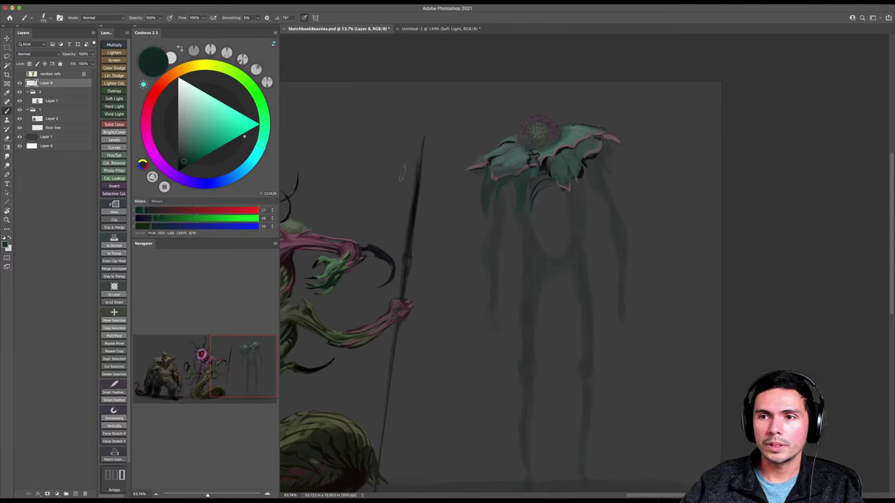
key("[")
key("[")
key("[")
key("[")
key("[")
key("[")
key("[")
left_click_drag(495, 184, 485, 216)
key("]")
key("]")
mouse_move(501, 180)
left_mouse_down()
mouse_move(496, 196)
mouse_move(518, 188)
left_mouse_up()
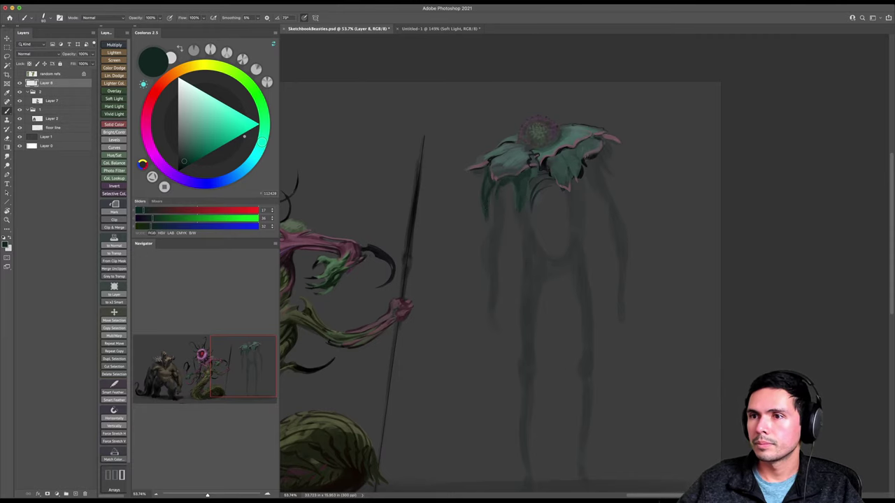
Shade beneath the front petals with a larger near-black green brush.
key("]")
key("]")
key("]")
left_click_drag(576, 149, 551, 176)
Sample teals from the petals and paint an extra drooping petal over the far shoulder.
left_click(570, 133, "alt")
mouse_move(566, 168)
left_mouse_down()
mouse_move(589, 140)
mouse_move(607, 154)
mouse_move(590, 145)
mouse_move(587, 163)
mouse_move(584, 151)
mouse_move(600, 155)
mouse_move(594, 144)
mouse_move(608, 148)
mouse_move(609, 165)
mouse_move(587, 164)
mouse_move(599, 168)
mouse_move(606, 198)
left_mouse_up()
key("]")
key("]")
key("]")
left_click(584, 150, "alt")
key("[")
key("[")
key("[")
key("[")
key("[")
left_click(602, 159, "alt")
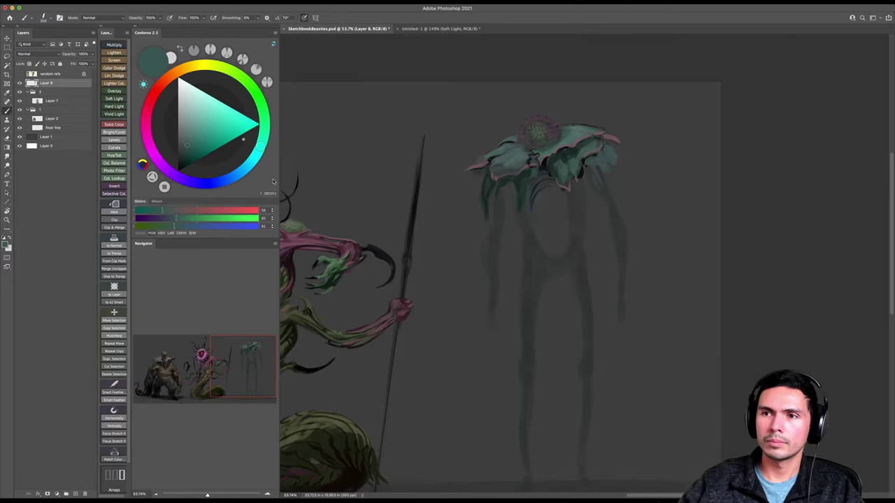
Reset the color to black and paint the deep shadow under the front petals at the top of the body opening.
key("d")
mouse_move(592, 157)
left_mouse_down()
mouse_move(571, 183)
mouse_move(580, 193)
mouse_move(569, 225)
mouse_move(552, 183)
mouse_move(529, 183)
mouse_move(532, 162)
mouse_move(552, 180)
mouse_move(541, 183)
mouse_move(532, 218)
mouse_move(566, 228)
mouse_move(562, 238)
mouse_move(563, 193)
left_mouse_up()
key("bracketleft")
key("bracketleft")
key("bracketright")
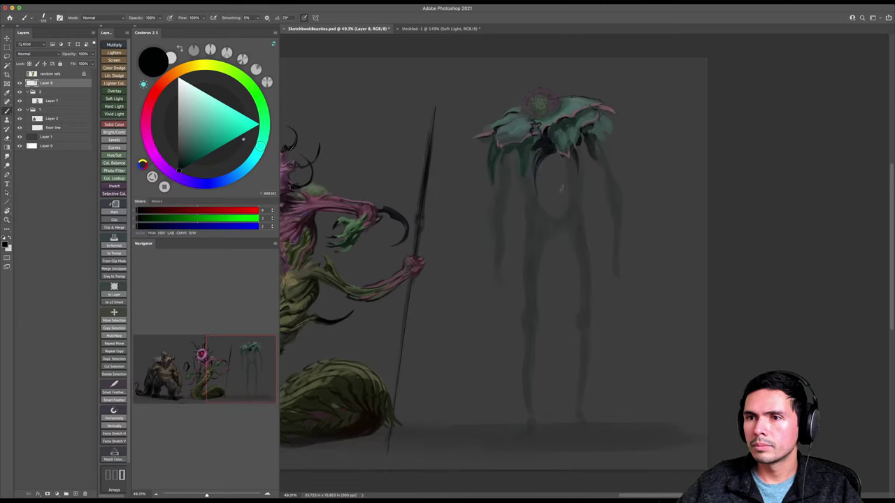
Outline the hanging petals and the arm nearest the spear in thin black contours down to the hand.
key("bracketleft")
mouse_move(542, 144)
left_mouse_down()
mouse_move(524, 169)
mouse_move(534, 164)
mouse_move(534, 178)
mouse_move(526, 183)
left_mouse_up()
left_click_drag(513, 151, 506, 190)
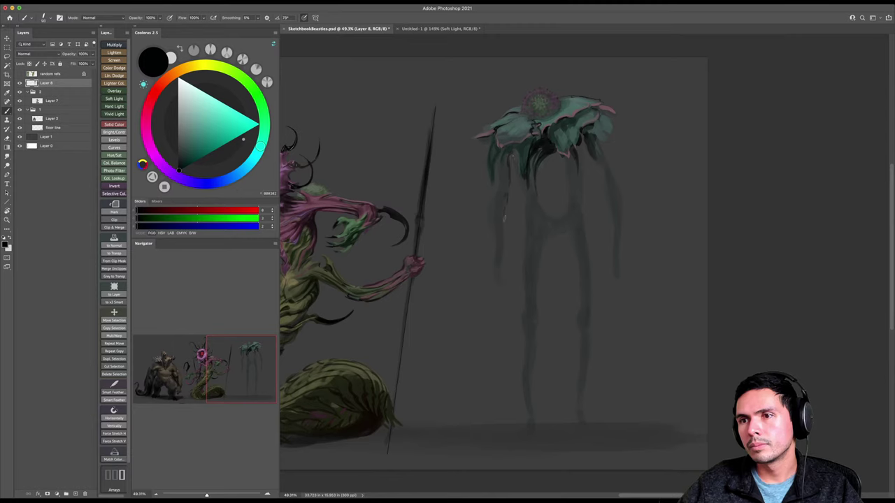
left_click_drag(505, 218, 500, 250)
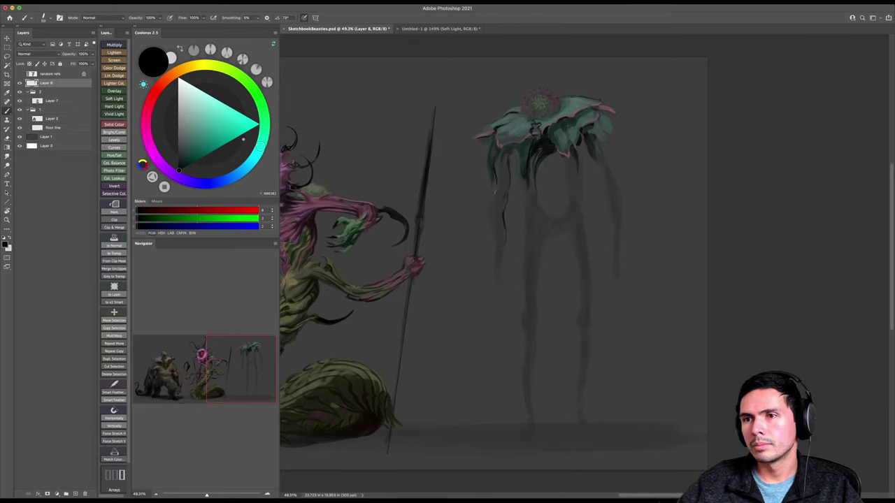
mouse_move(493, 197)
left_mouse_down()
mouse_move(492, 267)
mouse_move(511, 257)
mouse_move(504, 248)
mouse_move(508, 304)
mouse_move(500, 274)
mouse_move(498, 309)
mouse_move(501, 291)
mouse_move(504, 300)
mouse_move(499, 326)
mouse_move(499, 306)
mouse_move(489, 330)
mouse_move(490, 315)
mouse_move(493, 329)
mouse_move(496, 316)
mouse_move(507, 335)
mouse_move(497, 323)
mouse_move(494, 335)
mouse_move(503, 328)
mouse_move(489, 345)
mouse_move(502, 337)
mouse_move(503, 388)
left_mouse_up()
Paint long, dark clawed fingers on the hand nearest the spear, undoing and redrawing the fingertip stroke.
key("]")
key("]")
left_click_drag(498, 341, 500, 397)
key("super+z")
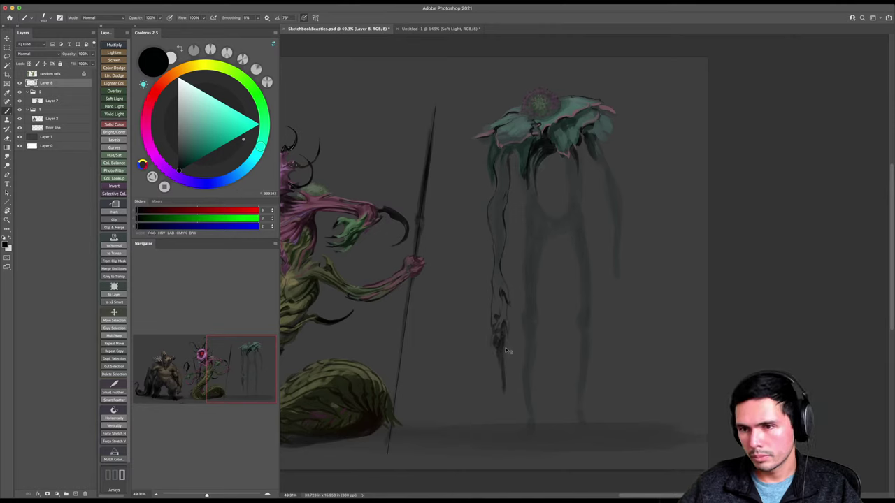
key("[")
key("[")
key("[")
mouse_move(495, 339)
left_mouse_down()
mouse_move(498, 372)
mouse_move(504, 363)
mouse_move(500, 354)
mouse_move(500, 394)
left_mouse_up()
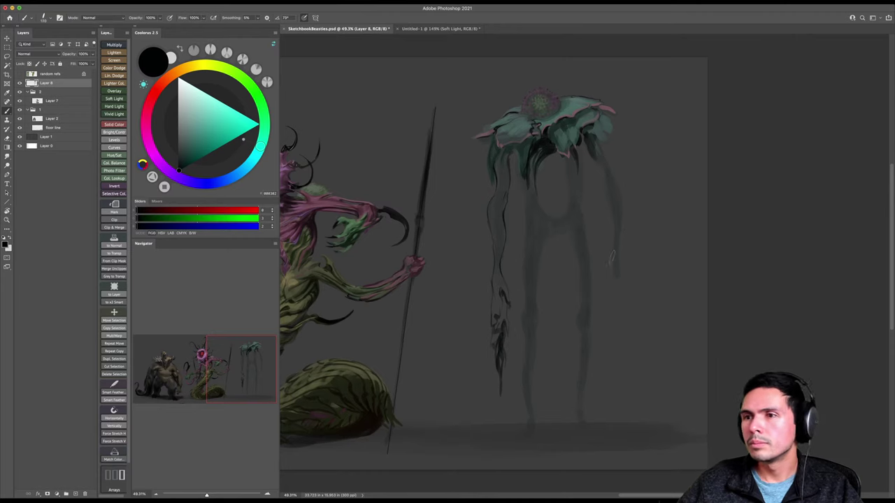
Draw black contours for the far arm's elbow, wrist and hand.
left_click_drag(612, 244, 615, 285)
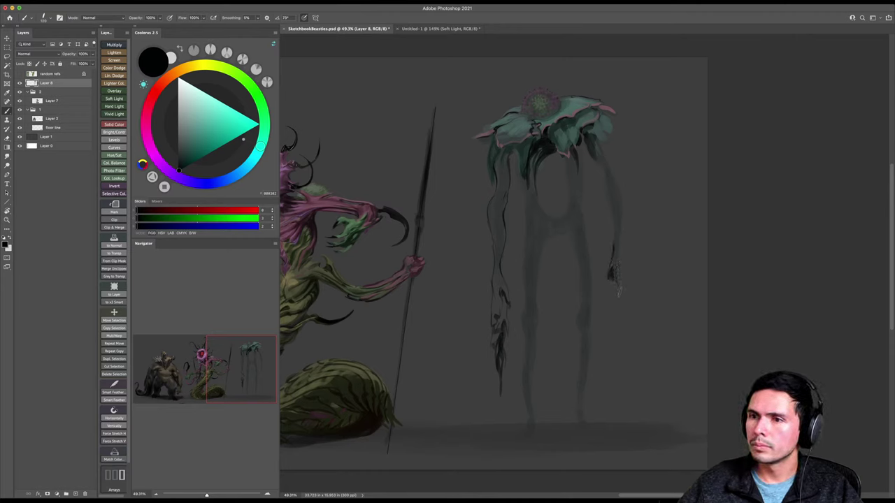
mouse_move(615, 174)
left_mouse_down()
mouse_move(625, 222)
mouse_move(620, 197)
left_mouse_up()
left_click_drag(622, 264, 624, 295)
mouse_move(617, 302)
left_mouse_down()
mouse_move(615, 323)
mouse_move(617, 281)
left_mouse_up()
Paint long, pointed black fingers hanging from the far hand.
key("]")
key("]")
key("]")
key("]")
key("[")
key("[")
key("[")
key("[")
mouse_move(615, 313)
left_mouse_down()
mouse_move(613, 278)
mouse_move(621, 290)
left_mouse_up()
mouse_move(619, 322)
left_mouse_down()
mouse_move(612, 318)
mouse_move(615, 353)
left_mouse_up()
Enlarge the eraser and carve back the dark strokes on the far hand's fingers.
key("e")
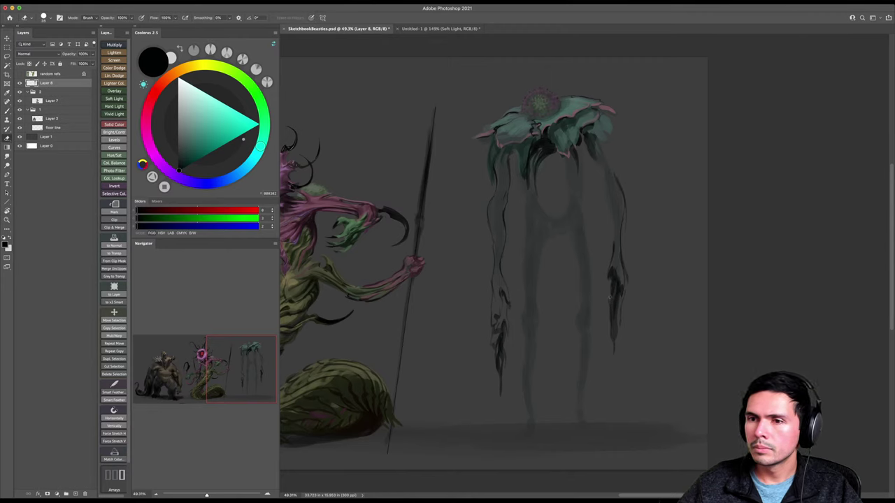
right_click(612, 296)
left_click_drag(627, 241, 629, 240)
left_click(597, 290)
key("bracketright")
key("bracketright")
key("bracketright")
key("bracketright")
key("bracketright")
key("bracketright")
key("bracketright")
key("bracketright")
key("bracketright")
key("bracketright")
key("bracketright")
mouse_move(615, 283)
left_mouse_down()
mouse_move(615, 287)
mouse_move(607, 314)
mouse_move(612, 278)
mouse_move(627, 309)
mouse_move(611, 346)
left_mouse_up()
key("bracketright")
Repaint the far hand's fingers in black with longer, thinner claw tips.
key("b")
key("e")
key("b")
mouse_move(612, 313)
left_mouse_down()
mouse_move(616, 359)
mouse_move(622, 337)
mouse_move(617, 394)
left_mouse_up()
key("bracketleft")
key("bracketleft")
key("bracketleft")
key("bracketleft")
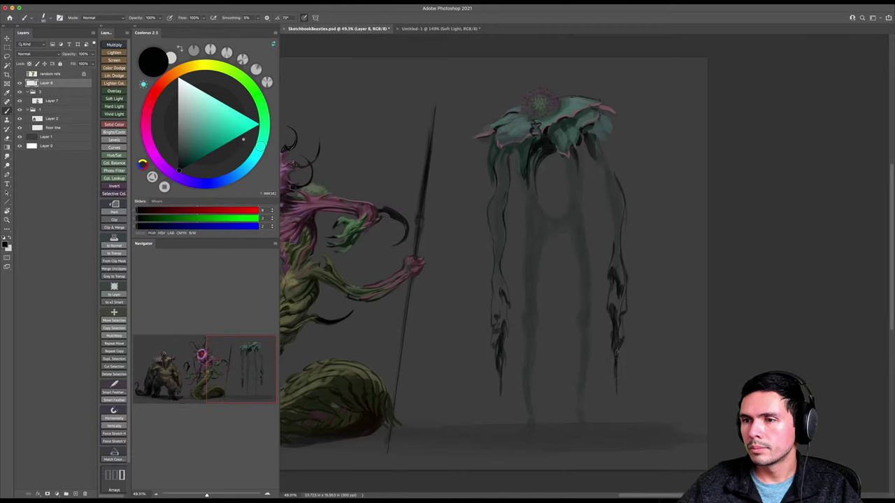
left_click_drag(620, 341, 616, 404)
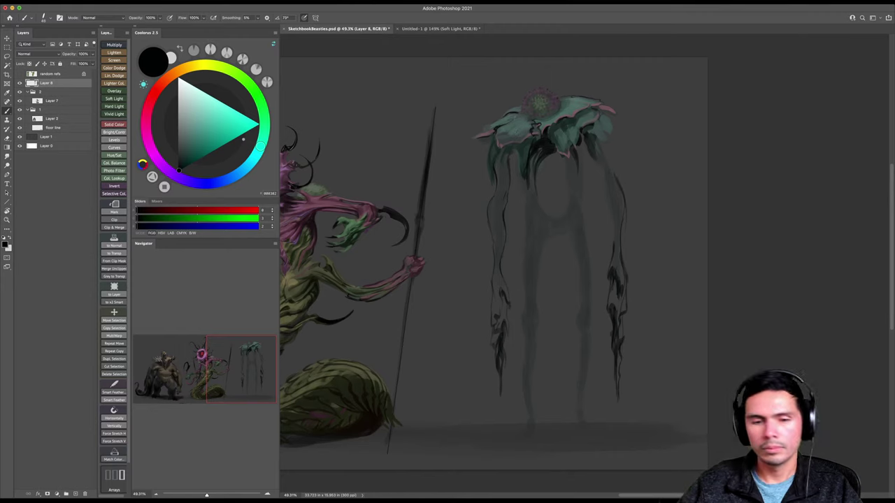
Sample the petal teal and the pink petal rim, settling on a muted rose brush color.
key("shift+b")
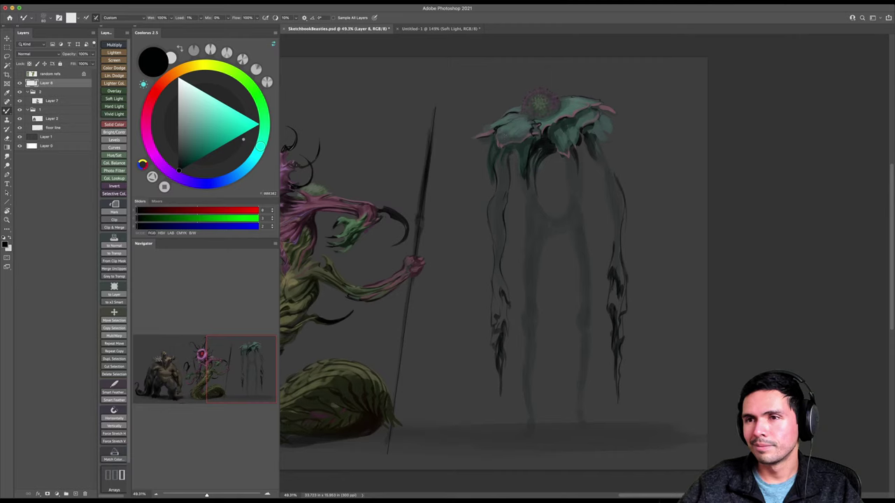
key("shift+b")
left_click(508, 130, "alt")
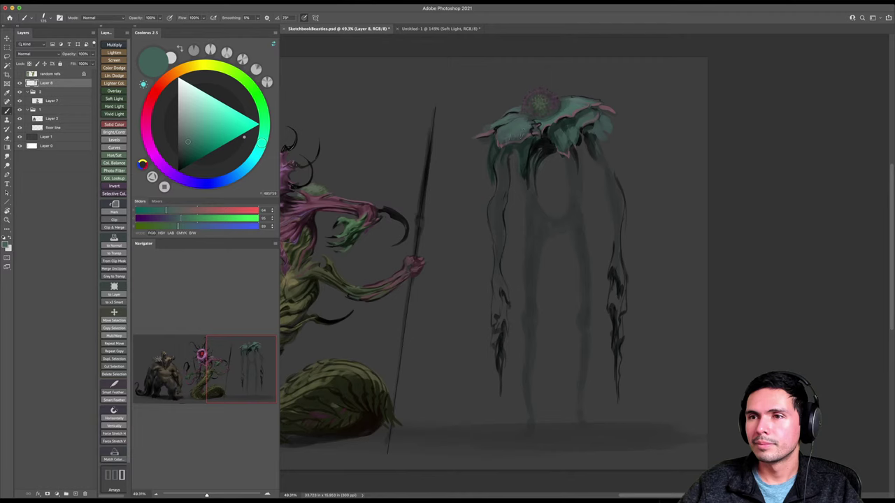
left_click(578, 113, "alt")
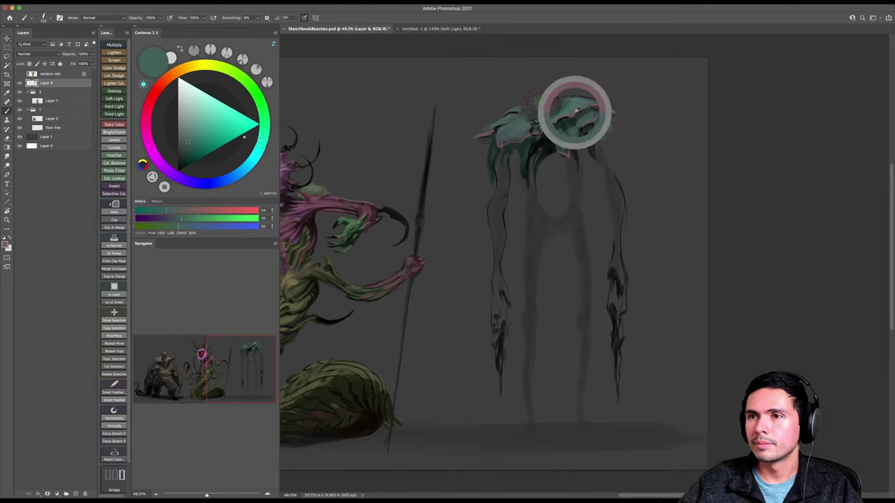
left_click(194, 133)
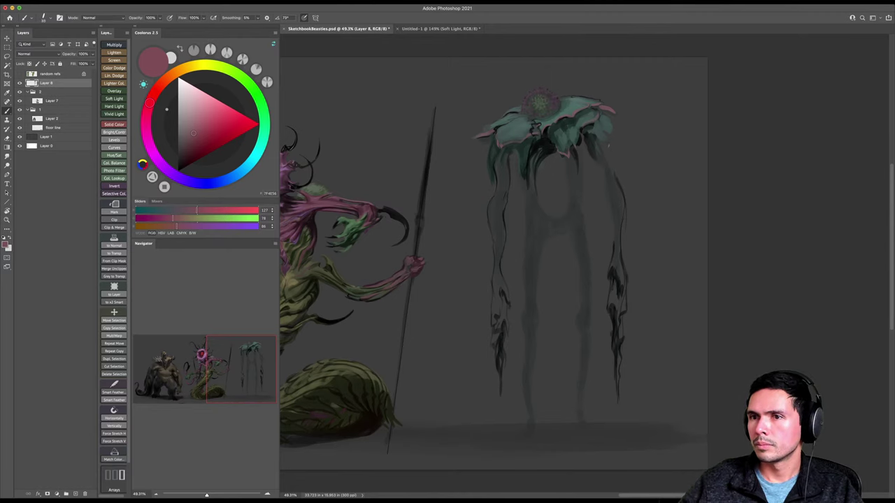
Sample a near-black green and outline the far arm from the shoulder down to the forearm.
left_click(607, 145, "alt")
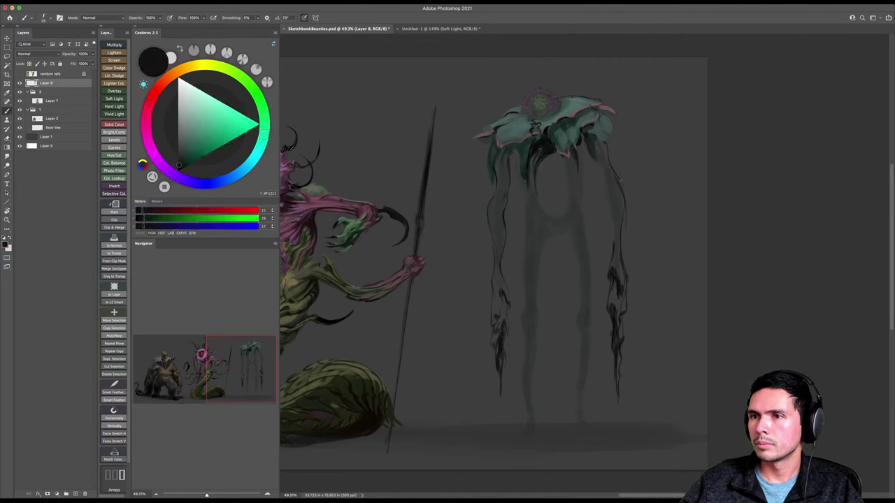
left_click_drag(581, 142, 605, 181)
left_click_drag(583, 148, 591, 166)
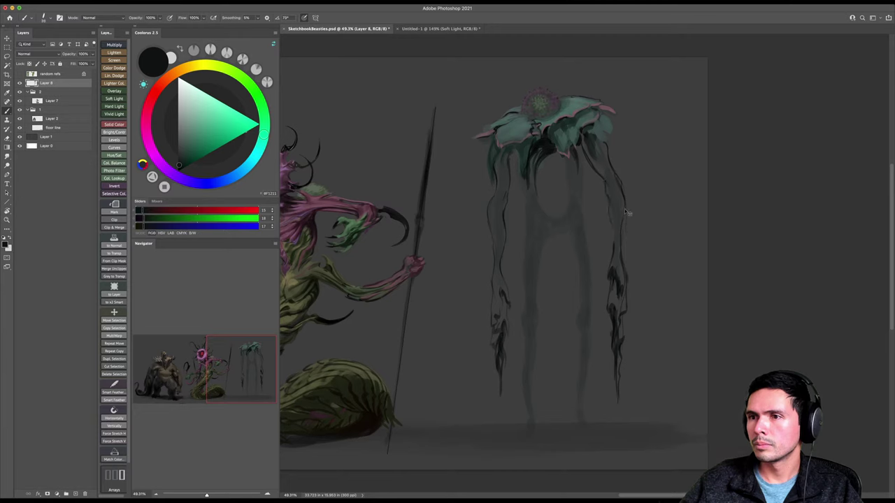
left_click_drag(628, 214, 622, 247)
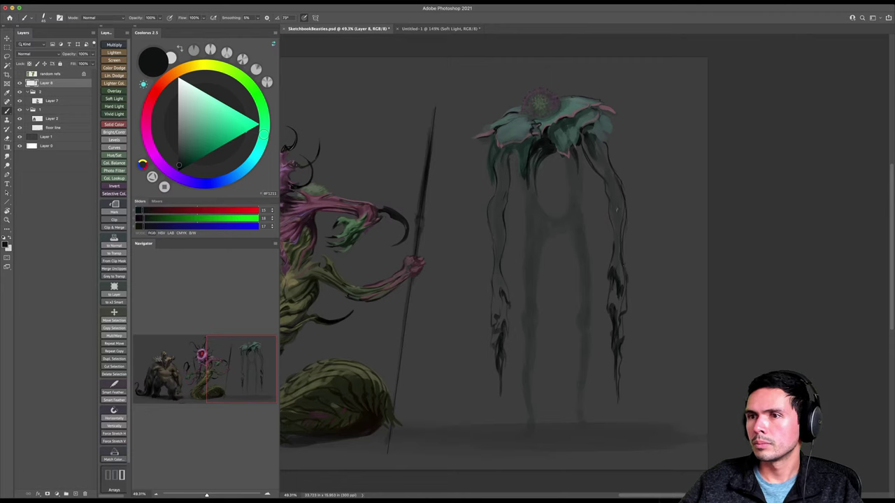
left_click_drag(623, 205, 620, 233)
Sample a dark grey and shade the far arm with a larger brush.
left_click(621, 210, "alt")
key("]")
key("]")
key("]")
key("]")
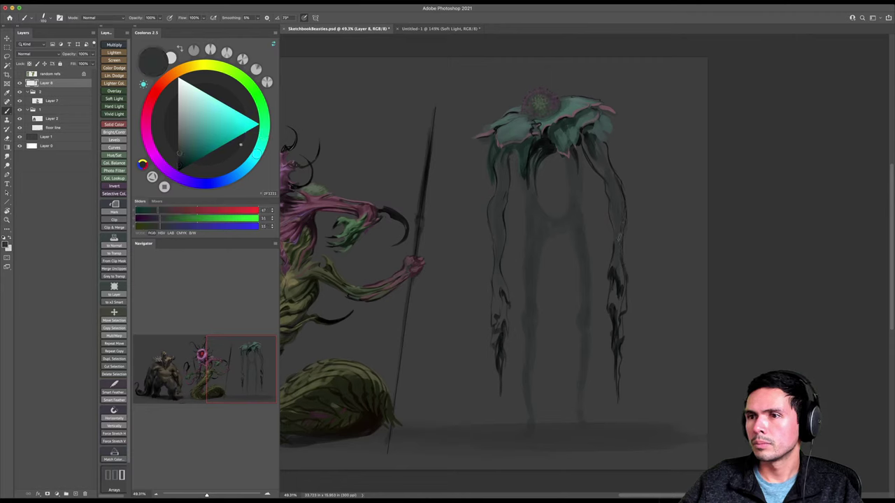
left_click_drag(595, 197, 604, 193)
Paint the arm nearest the spear with sampled petal teal and dark green shading, and line the body opening and inner legs.
left_click(509, 131, "alt")
key("]")
key("]")
key("]")
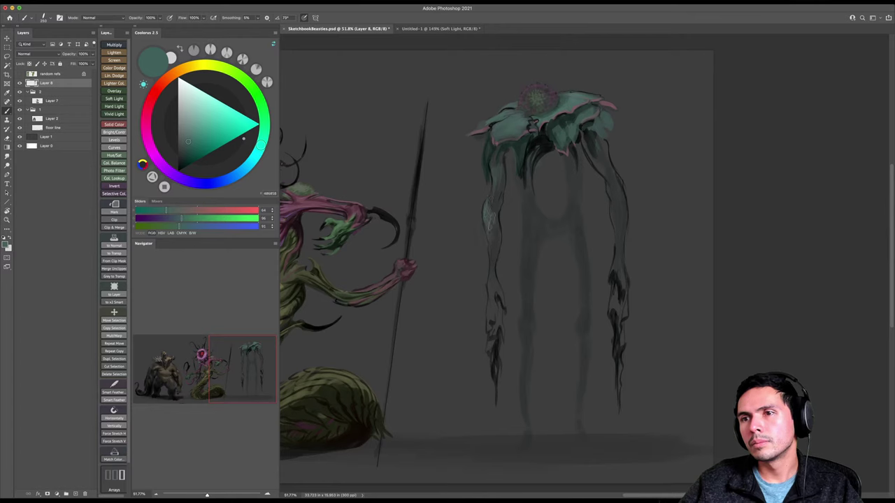
left_click(524, 147, "alt")
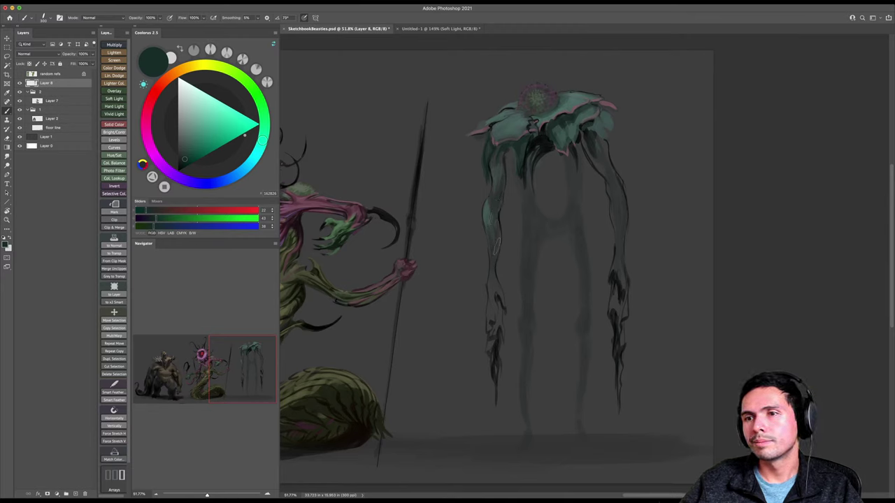
left_click_drag(490, 274, 492, 246)
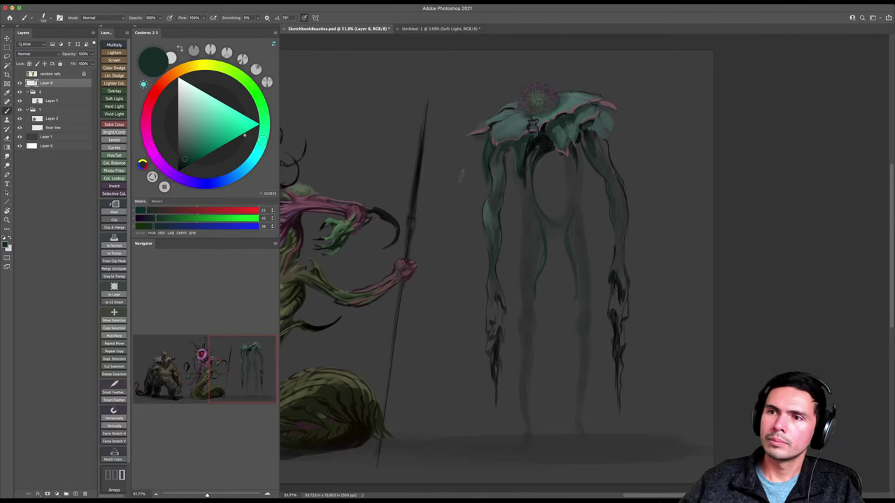
Darken the brush color, save the document and flip the canvas horizontally to view the whole lineup mirrored.
left_click(181, 162)
key("super+s")
key("z")
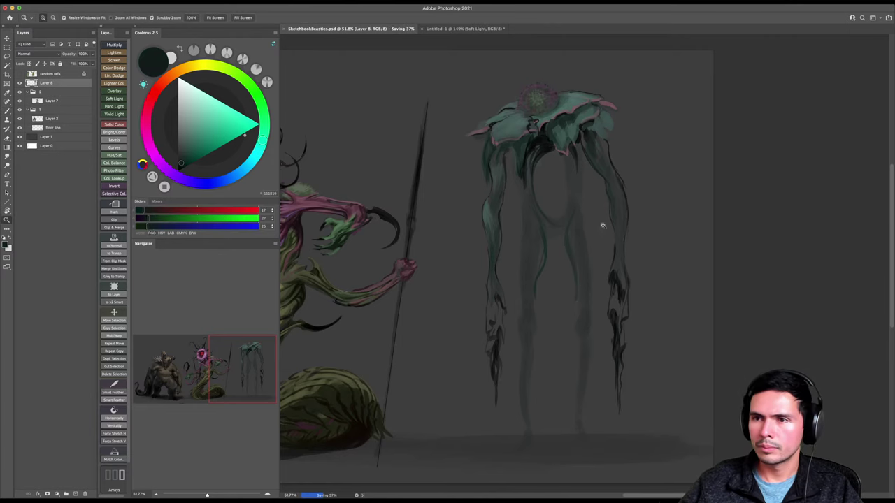
left_click_drag(605, 224, 588, 230)
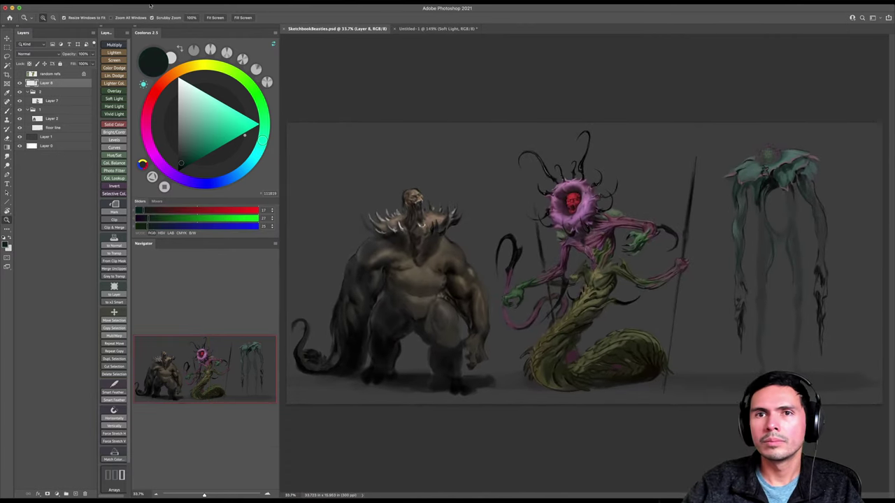
left_click(95, 3)
mouse_move(135, 65)
left_click(183, 95)
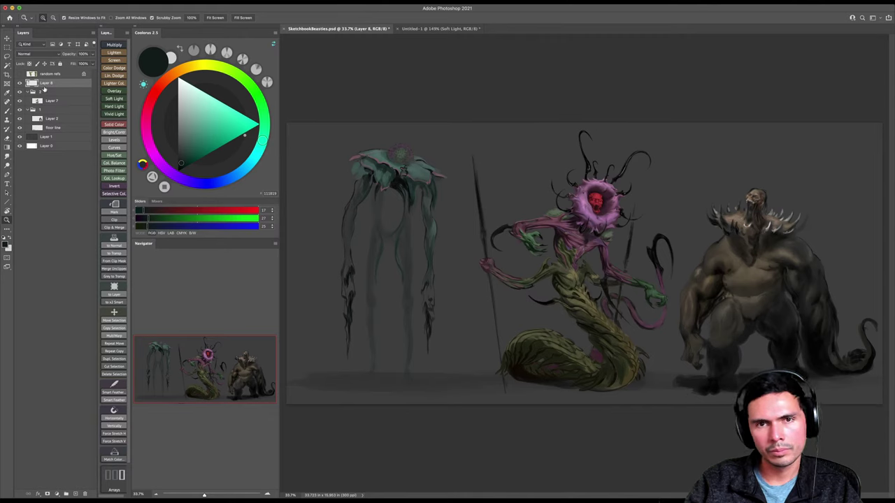
Put Layer 8 in a new group named 2 and rename the serpent creature's group as 3.
key("super+g")
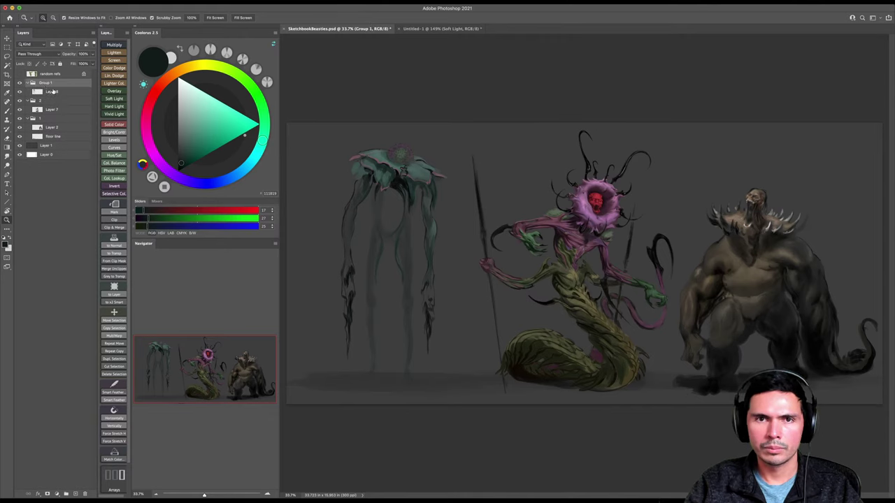
type("2")
key("Return")
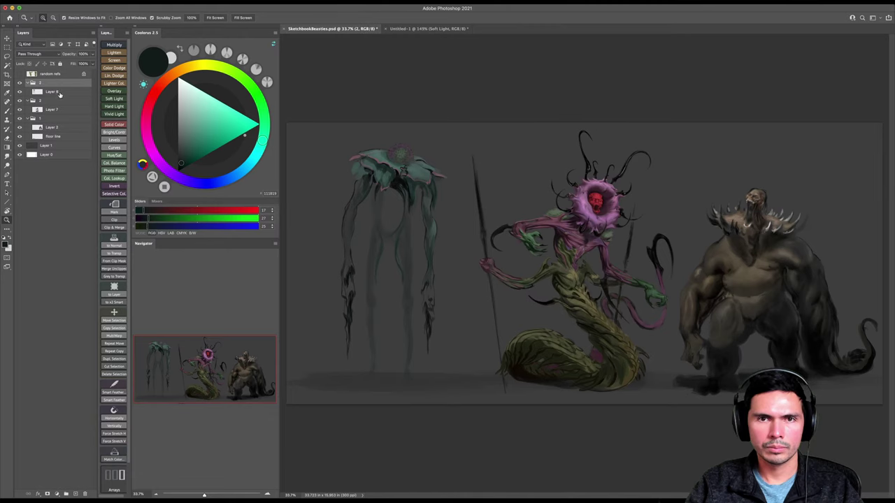
double_click(42, 101)
type("3")
key("Return")
Swap the two groups' places, moving the tall plant creature to the middle and the serpent creature to the outer end.
left_click(42, 84)
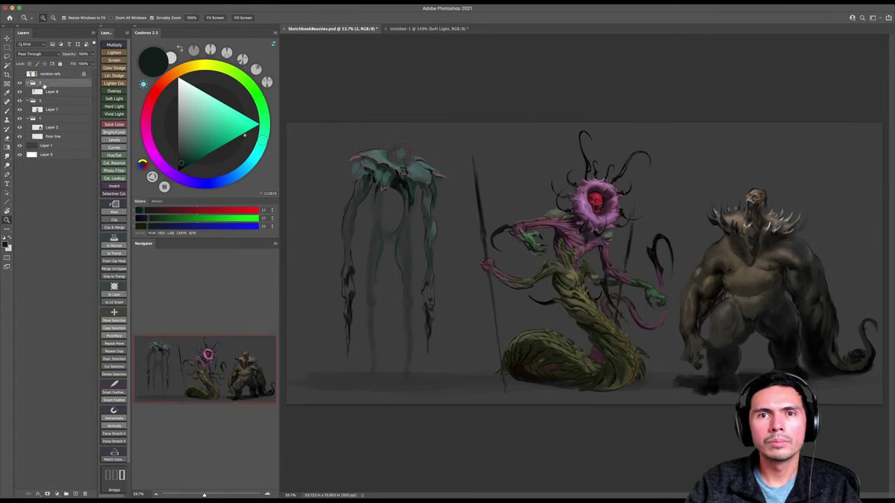
key("v")
left_click_drag(438, 208, 479, 209)
left_click(71, 102)
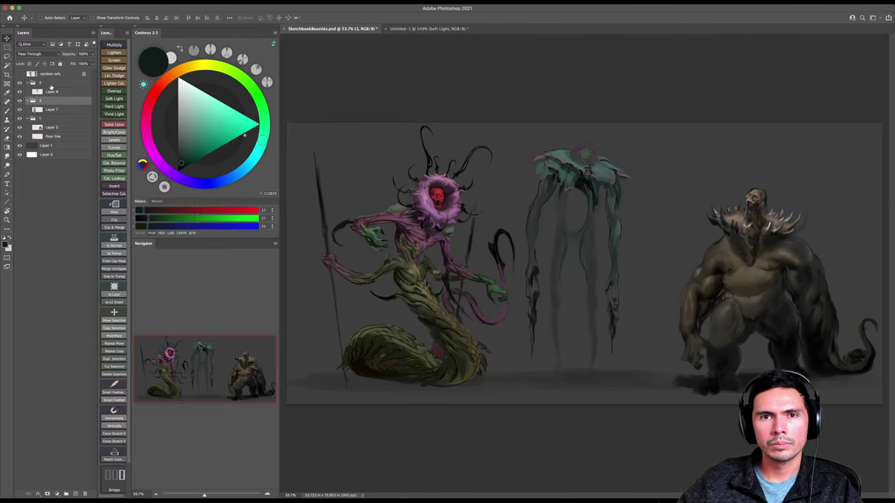
left_click(52, 84)
Flip the canvas back horizontally and shift the plant creature slightly closer to the hulking creature.
left_click(88, 3)
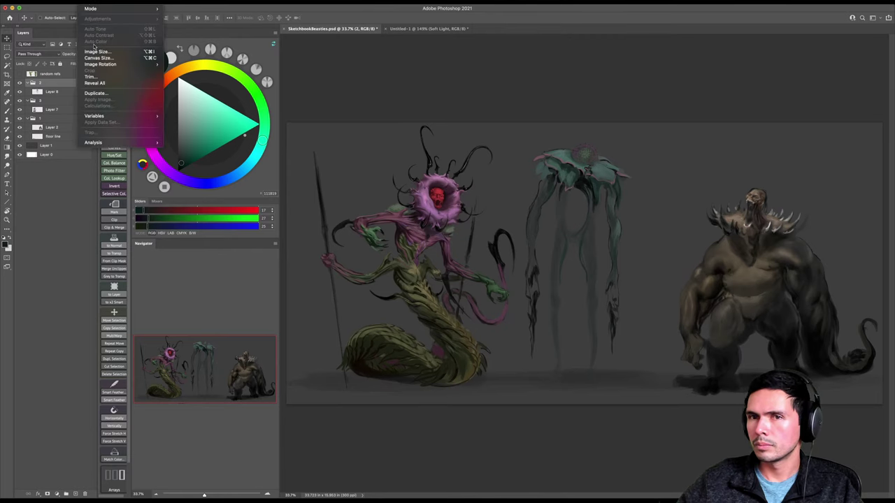
mouse_move(123, 66)
left_click(199, 94)
left_click(198, 93)
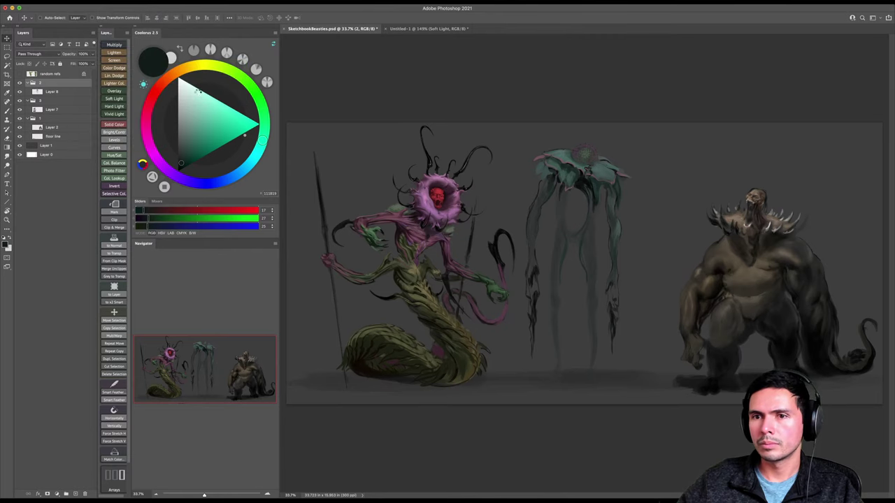
left_click_drag(605, 164, 592, 164)
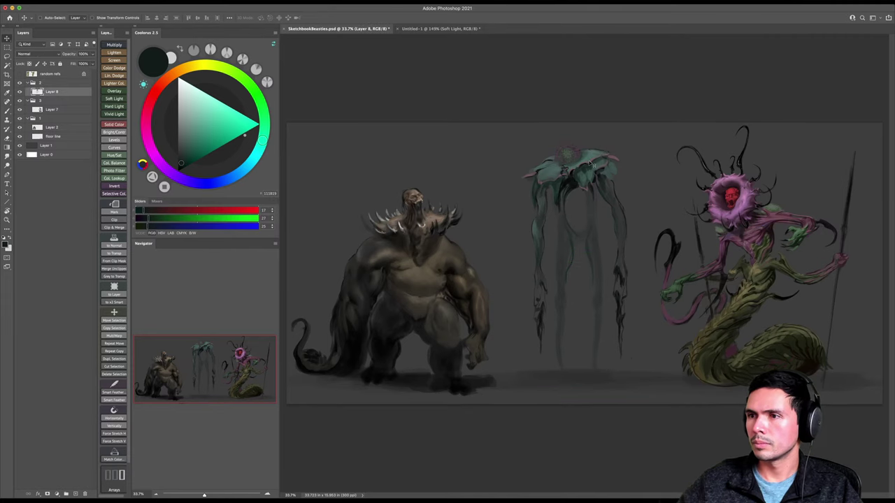
Sample a near-black from the plant creature's chest and paint dark strands hanging under the petals on its serpent-facing side.
key("z")
left_click_drag(591, 268, 600, 263)
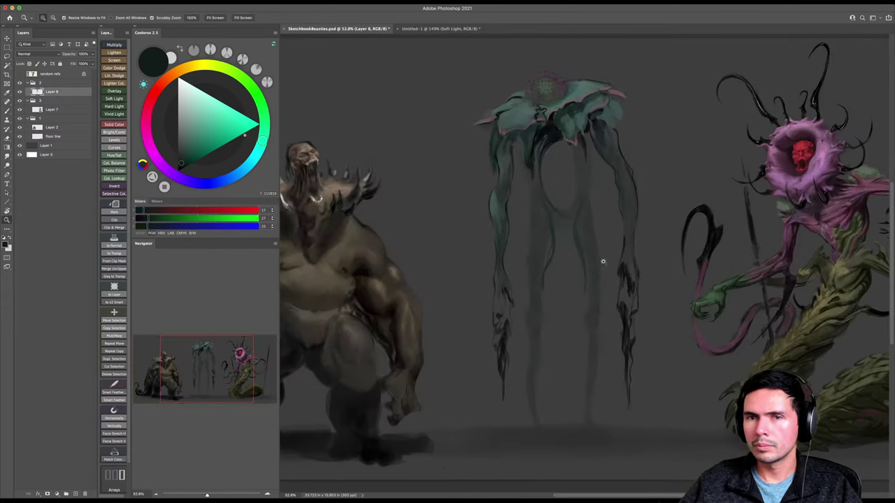
key("b")
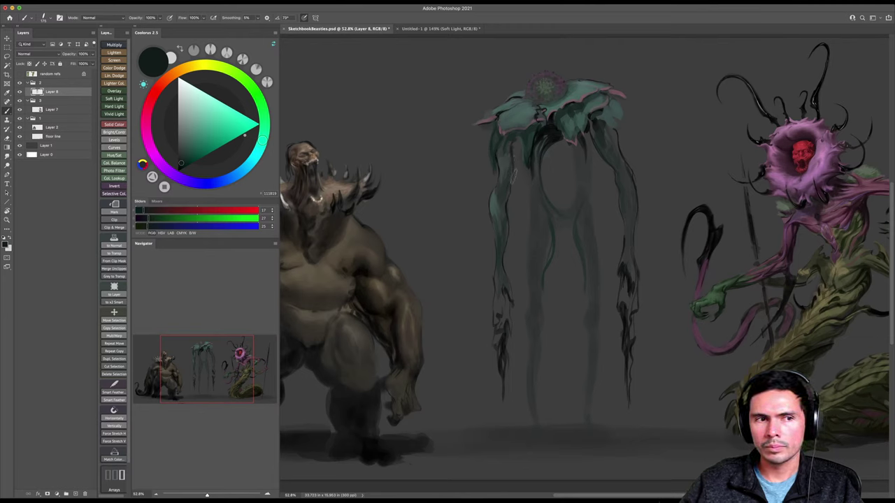
left_click(543, 131, "alt")
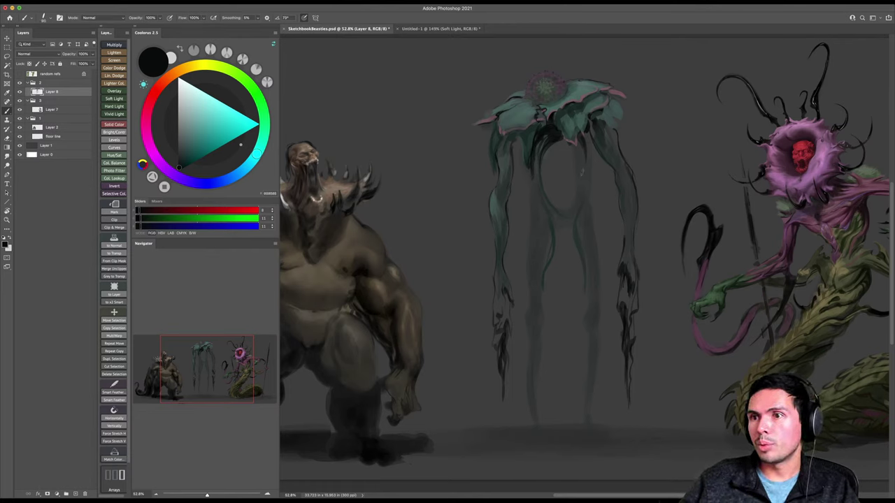
left_click_drag(574, 145, 587, 176)
left_click_drag(587, 130, 589, 183)
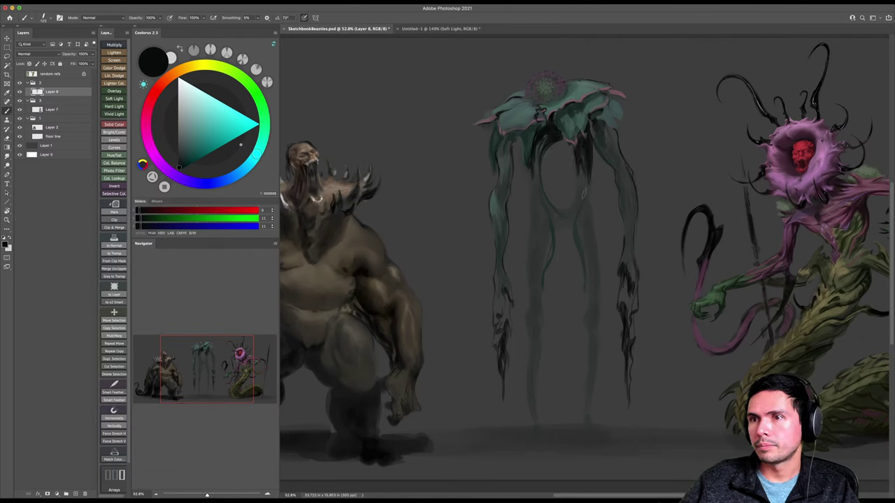
Paint dark contours around the plant creature's pelvis and inner thigh, undoing the strokes that do not fit.
left_click_drag(546, 207, 567, 222)
mouse_move(571, 225)
left_mouse_down()
mouse_move(554, 227)
mouse_move(571, 243)
mouse_move(554, 260)
left_mouse_up()
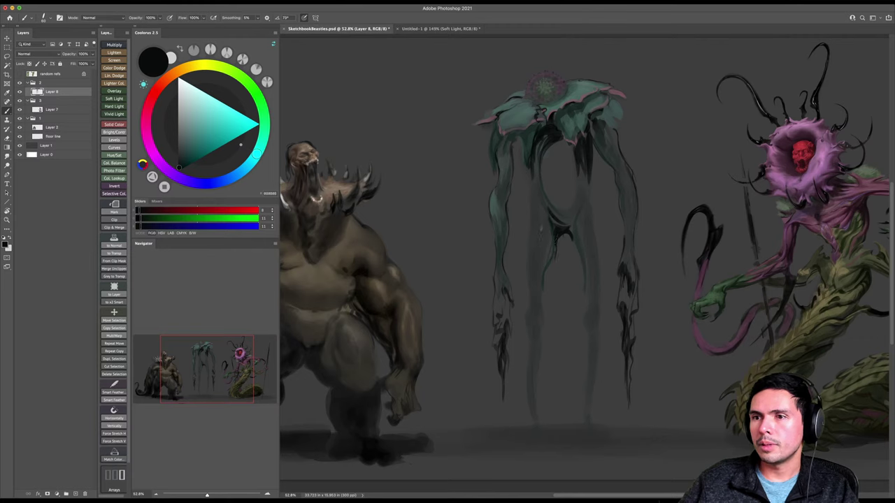
left_click_drag(539, 218, 543, 285)
key("super+z")
key("super+z")
key("super+z")
key("super+z")
left_click_drag(550, 236, 547, 267)
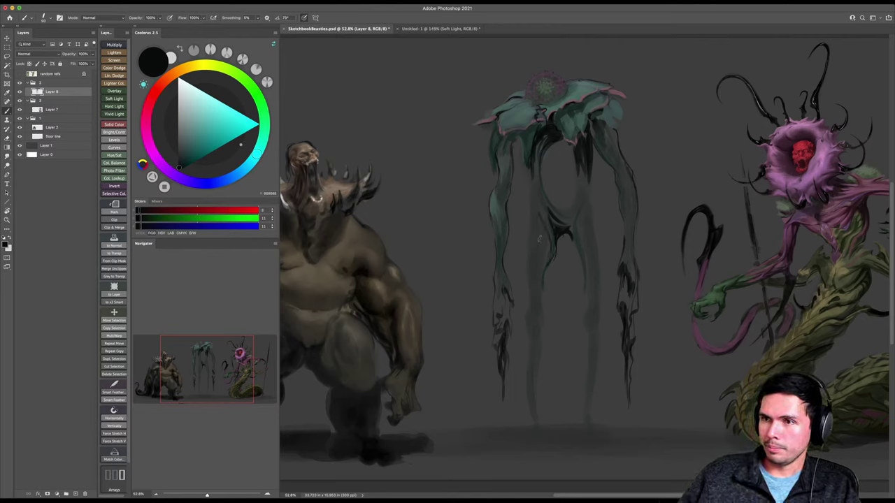
Draw dark twisting muscle contours down the leg nearer the hulking creature, from thigh to ankle.
left_click_drag(536, 229, 542, 266)
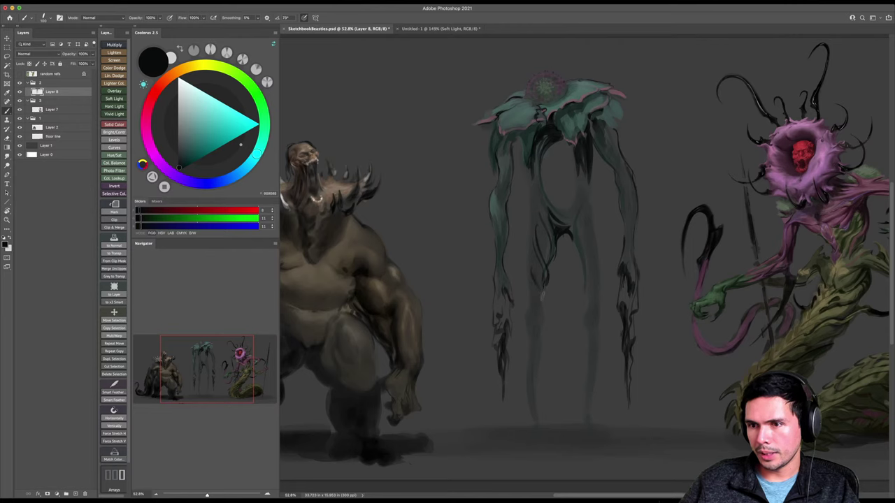
left_click_drag(535, 269, 543, 302)
key("[")
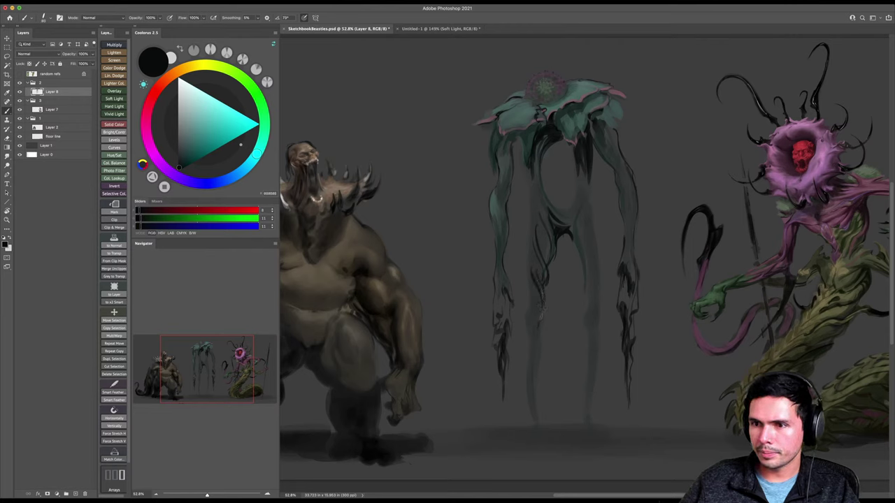
left_click_drag(539, 309, 537, 345)
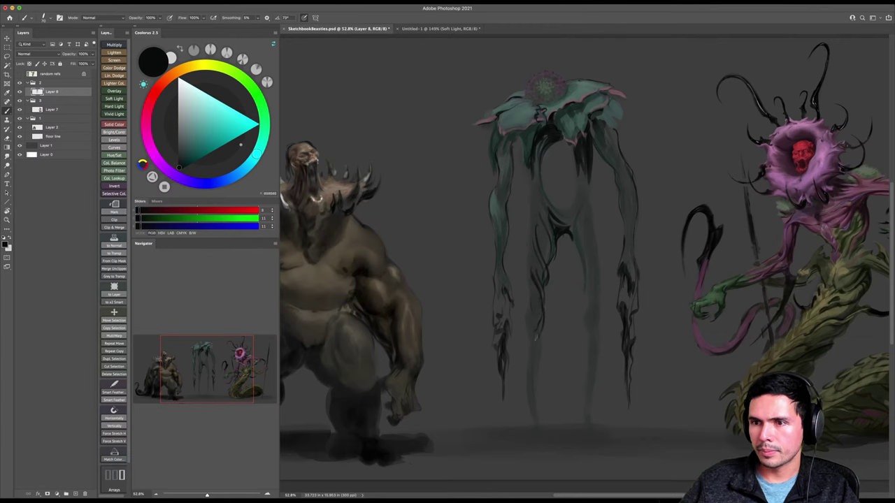
key("]")
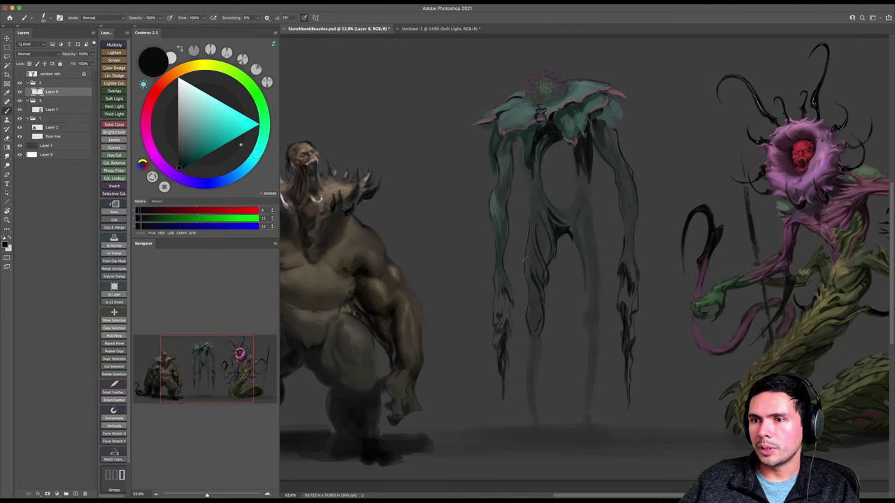
Outline both sides of the plant creature's torso in near-black, from the armpits down to the hips.
left_click_drag(520, 172, 520, 142)
key("]")
left_click_drag(596, 155, 590, 183)
mouse_move(519, 146)
left_mouse_down()
mouse_move(532, 178)
mouse_move(537, 138)
left_mouse_up()
mouse_move(528, 194)
left_mouse_down()
mouse_move(537, 164)
mouse_move(571, 196)
left_mouse_up()
key("bracketleft")
left_click_drag(594, 164, 587, 204)
left_click_drag(594, 235, 594, 209)
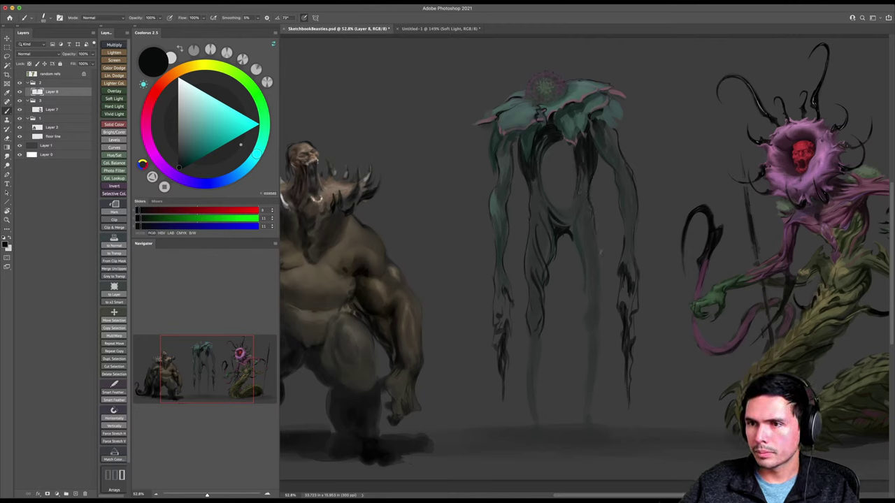
Sample teal from the petals and fill the plant creature's legs with a larger brush, from the thighs down to the shins.
key("bracketright")
key("bracketright")
key("bracketright")
key("bracketright")
key("bracketright")
key("bracketright")
key("bracketright")
key("bracketright")
key("bracketright")
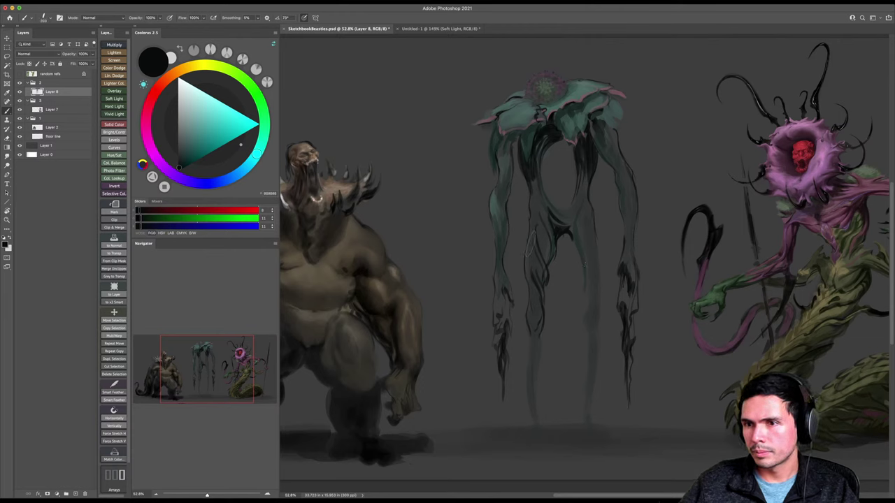
left_click(517, 123, "alt")
mouse_move(543, 253)
left_mouse_down()
mouse_move(546, 219)
mouse_move(550, 227)
left_mouse_up()
left_click_drag(535, 268, 548, 208)
mouse_move(536, 285)
left_mouse_down()
mouse_move(551, 230)
mouse_move(545, 209)
left_mouse_up()
left_click_drag(531, 311, 543, 264)
left_click_drag(535, 328, 553, 207)
mouse_move(547, 308)
left_mouse_down()
mouse_move(537, 318)
mouse_move(541, 283)
left_mouse_up()
left_click_drag(528, 334, 537, 306)
mouse_move(528, 358)
left_mouse_down()
mouse_move(531, 312)
mouse_move(529, 335)
left_mouse_up()
mouse_move(526, 385)
left_mouse_down()
mouse_move(524, 354)
mouse_move(533, 353)
left_mouse_up()
key("bracketright")
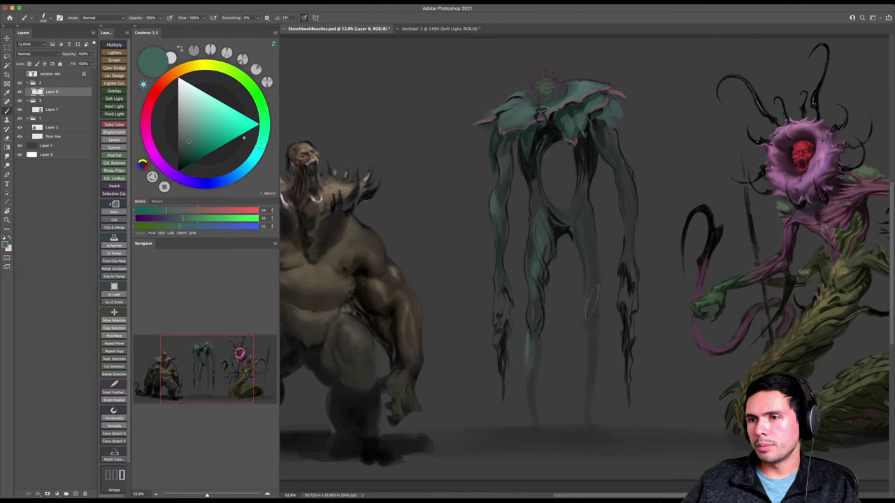
Sample a dark tone from the torso and deepen the shadows and ends of the outer shoulder petals with a smaller brush.
left_click(575, 148, "alt")
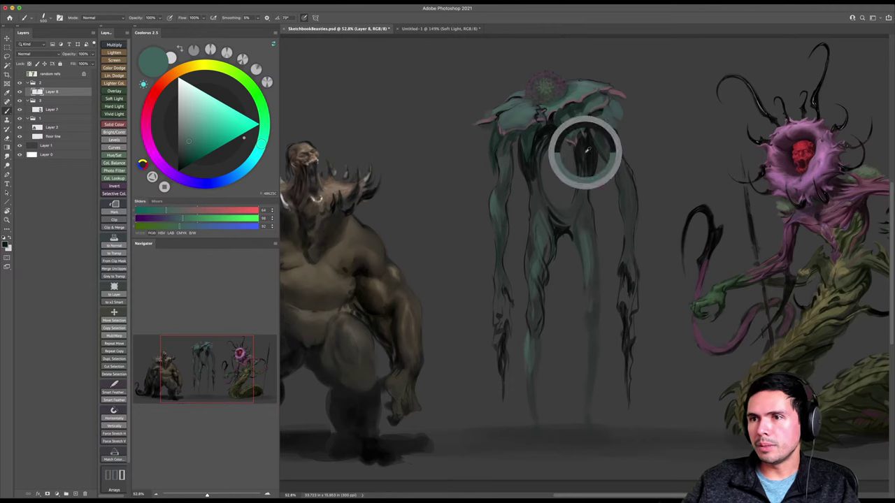
key("[")
key("[")
left_click_drag(600, 132, 617, 148)
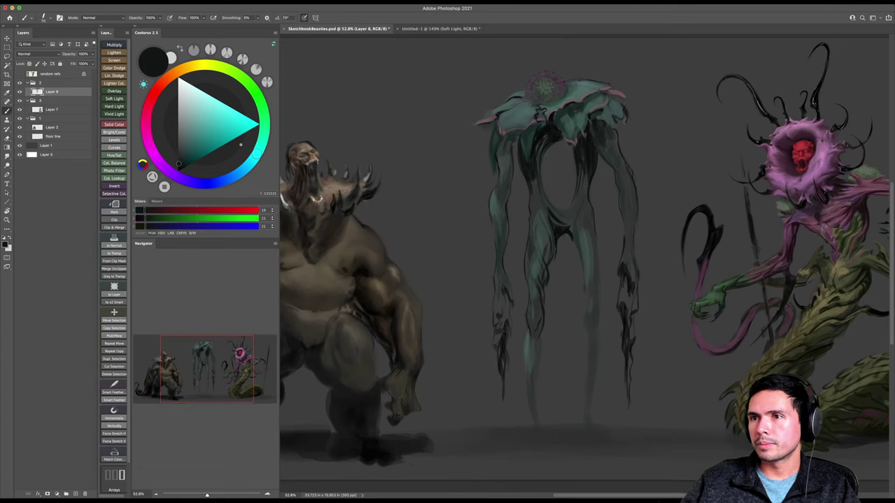
left_click_drag(623, 114, 623, 125)
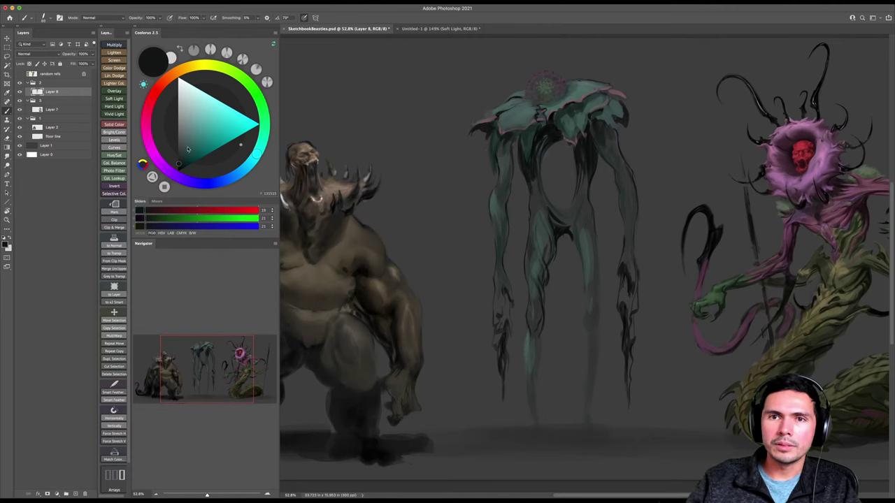
Refine the outer petal edges with sampled pink and teal, and clean up around them with the Eraser.
left_click(612, 87, "alt")
key("[")
key("[")
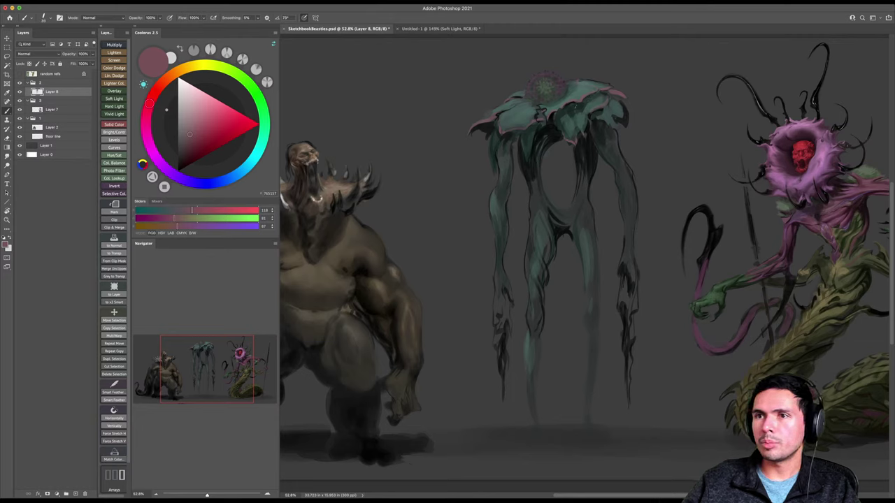
left_click(525, 111, "alt")
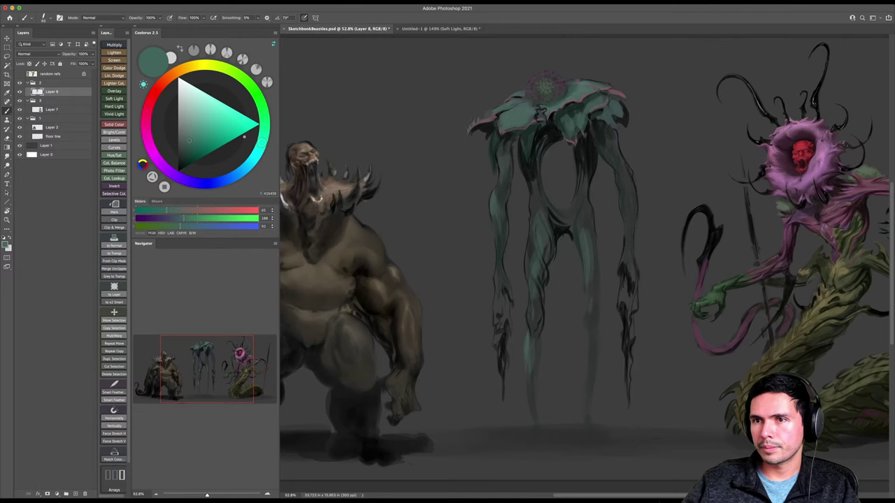
key("e")
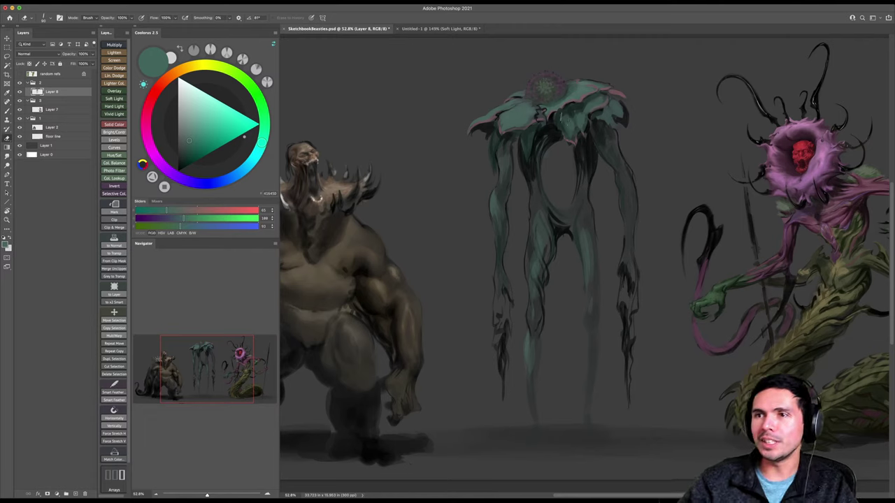
left_click(548, 131)
key("Return")
key("b")
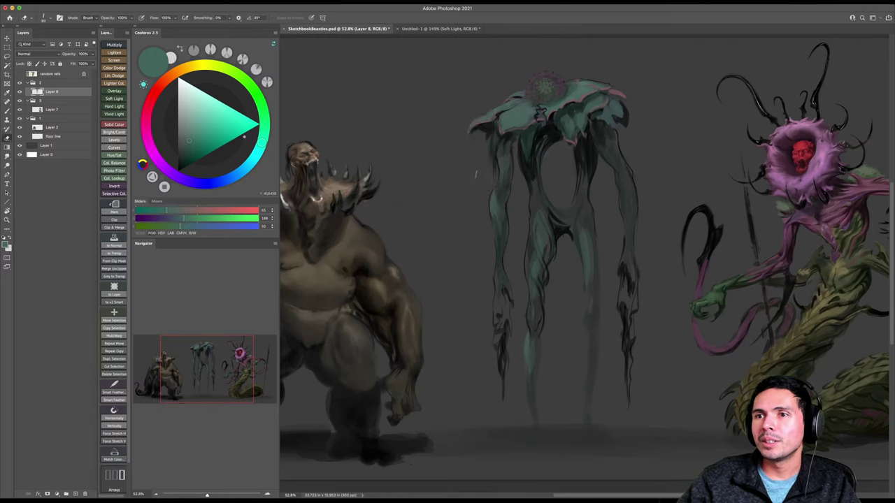
Sample dark greens beneath the petals and paint dark strands hanging across the upper chest.
key("d")
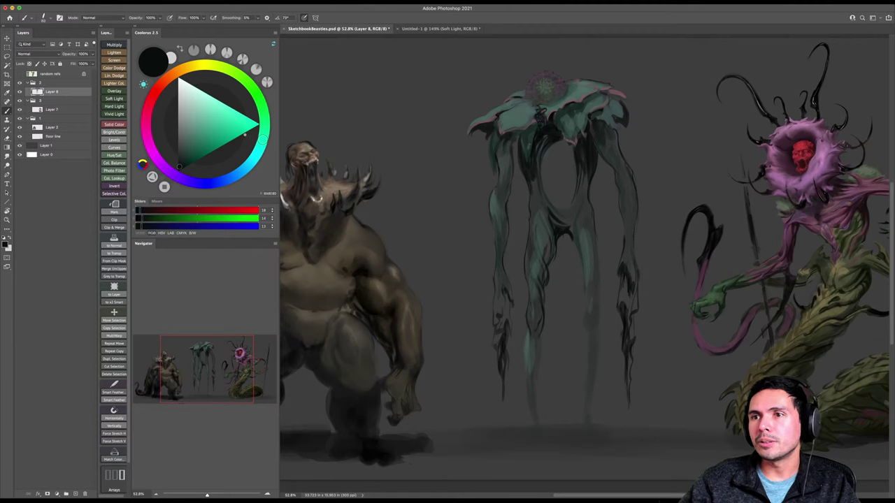
left_click(525, 145, "alt")
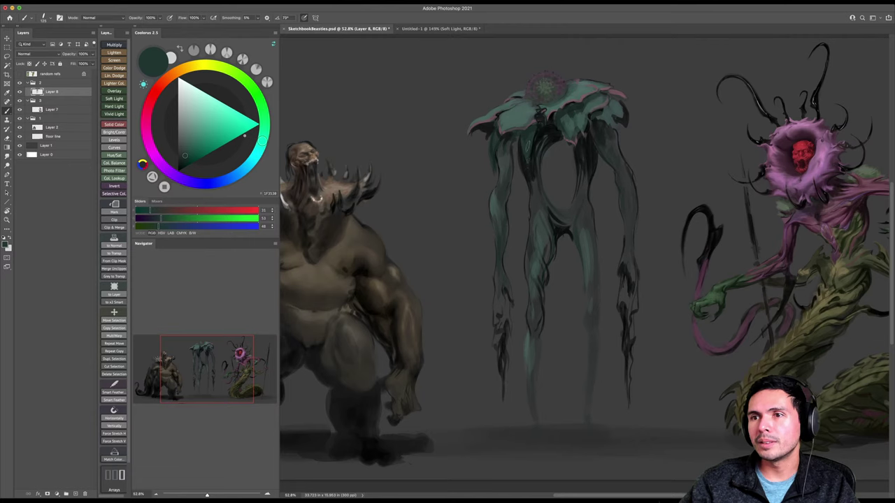
left_click(510, 134, "alt")
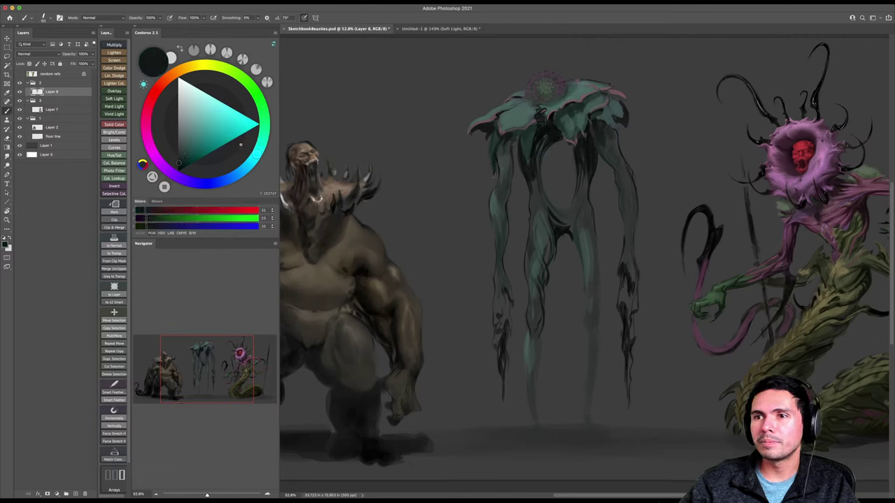
mouse_move(514, 139)
left_mouse_down()
mouse_move(516, 153)
mouse_move(548, 150)
mouse_move(551, 161)
mouse_move(556, 144)
left_mouse_up()
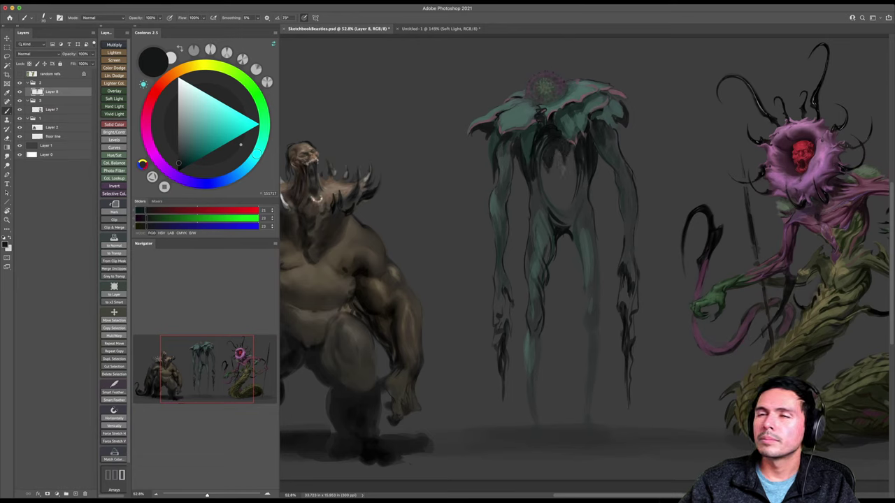
Refine the neck and shoulder shadows below the flower head with dark greens sampled around it.
left_click(550, 129, "alt")
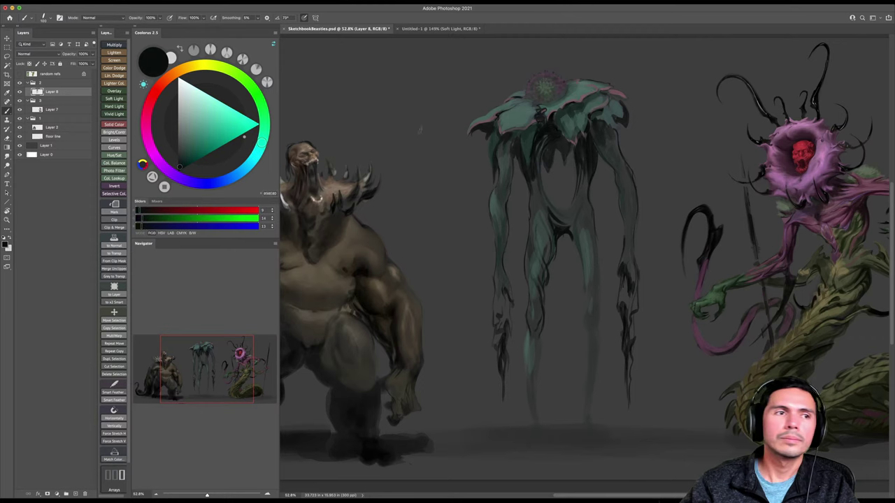
left_click(184, 164)
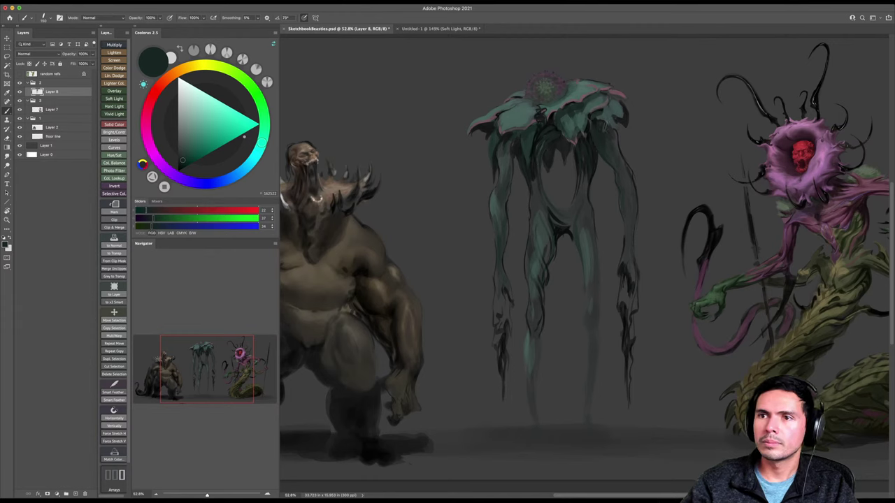
left_click(544, 120, "alt")
left_click(535, 113, "alt")
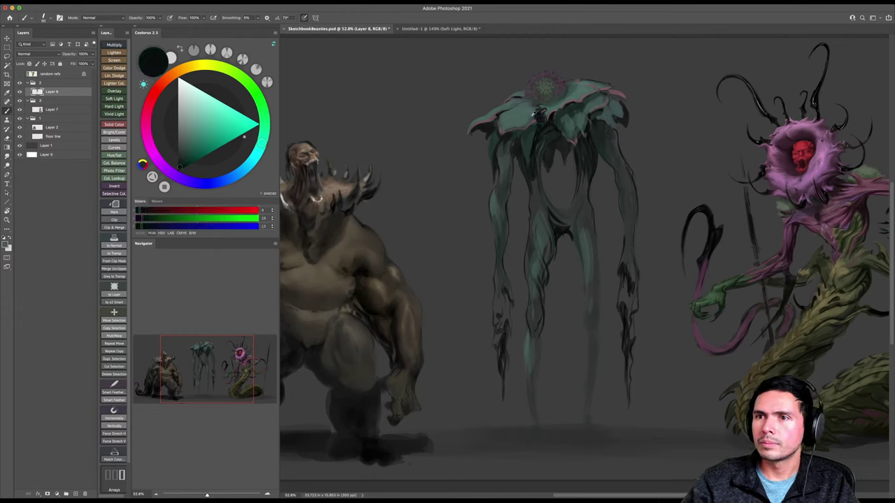
left_click(542, 114, "alt")
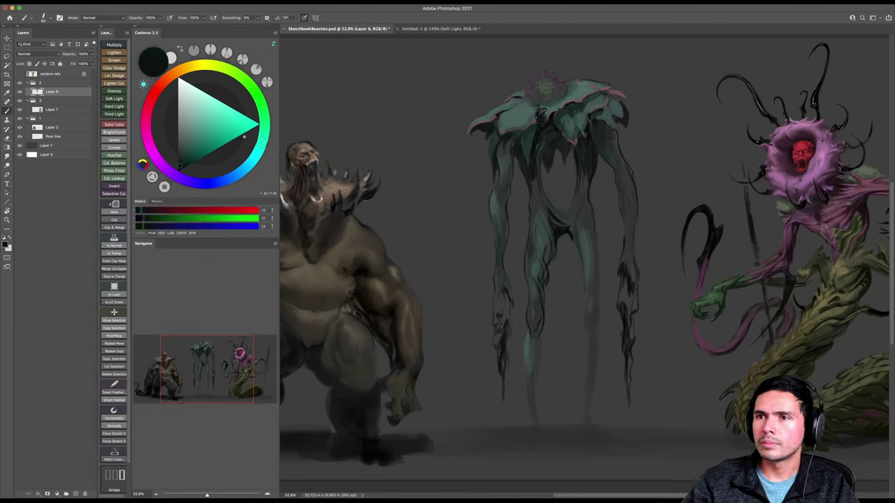
Switch to a soft round brush and blend the petals under the flower head with sampled teal and dark green.
left_click(526, 114, "alt")
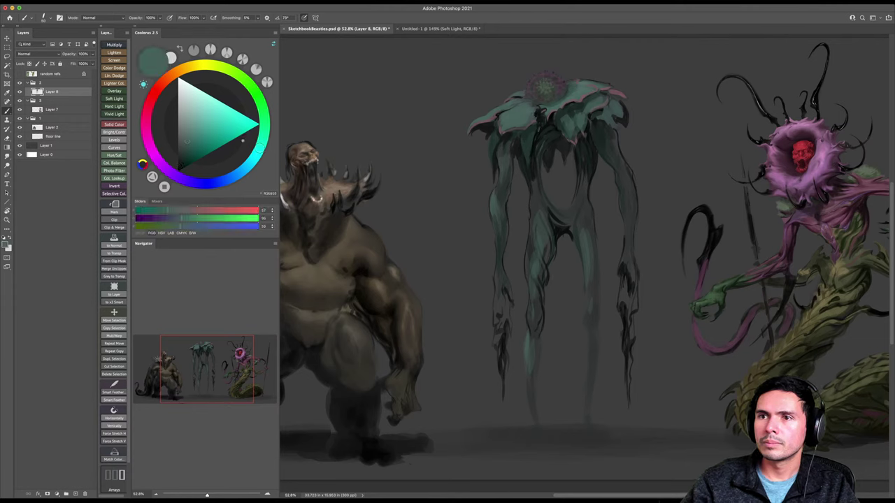
right_click(533, 114)
left_click(713, 282)
double_click(713, 282)
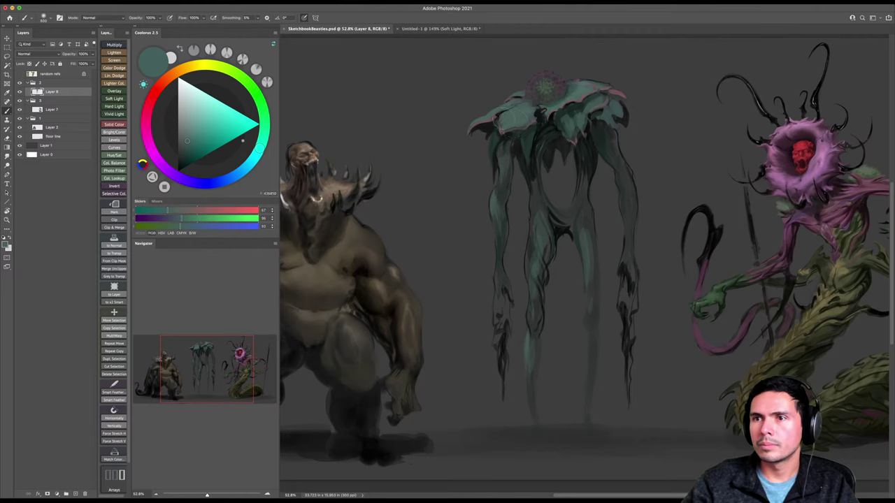
left_click(542, 114, "alt")
left_click(541, 113, "alt")
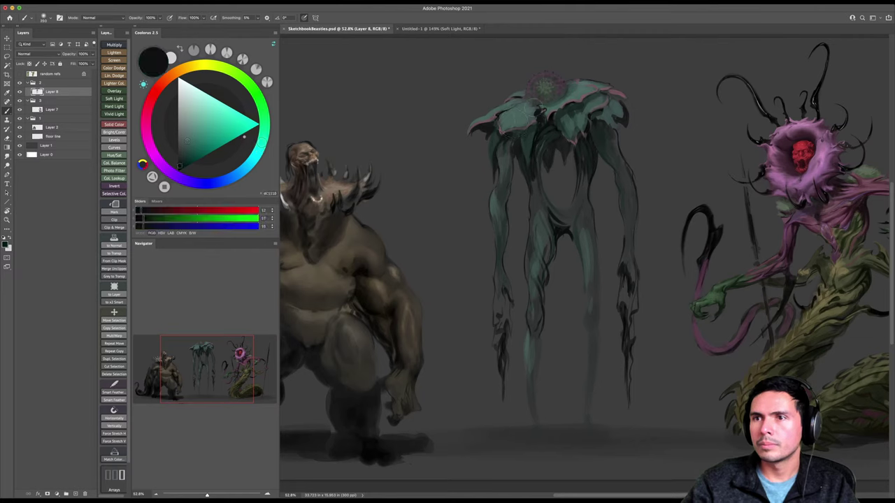
mouse_move(526, 115)
left_mouse_down()
mouse_move(522, 108)
mouse_move(542, 112)
left_mouse_up()
key("bracketleft")
key("bracketleft")
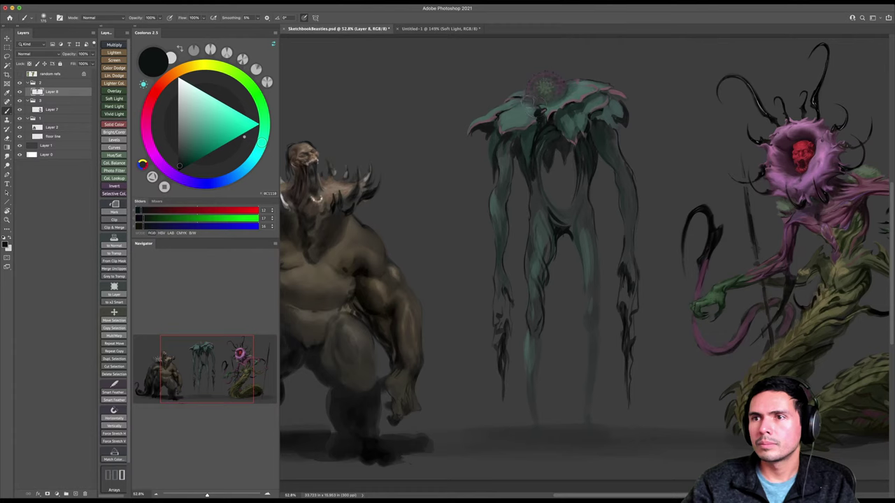
left_click_drag(536, 106, 540, 113)
Set the brush opacity to 50%, lock the layer's transparency to shade the outer petals, and sample teal from a petal.
key("5")
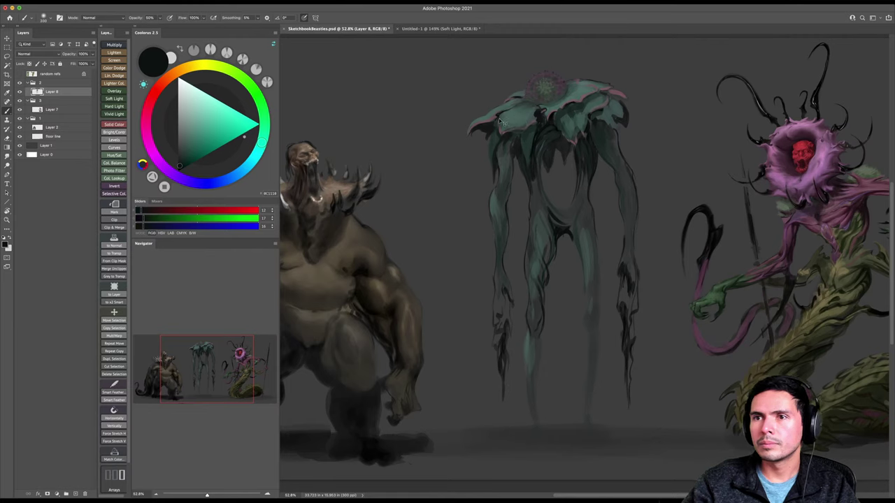
key("slash")
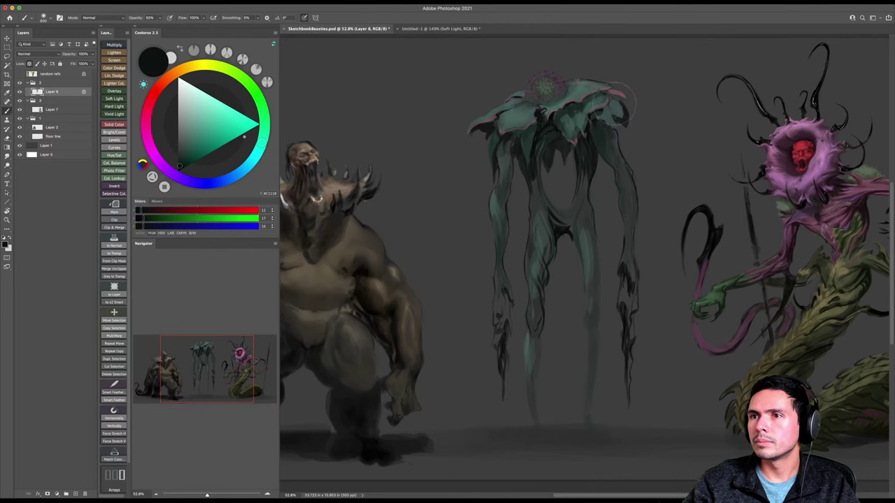
key("z")
mouse_move(552, 114)
left_mouse_down()
mouse_move(540, 125)
mouse_move(549, 125)
left_mouse_up()
key("b")
left_click(523, 114, "alt")
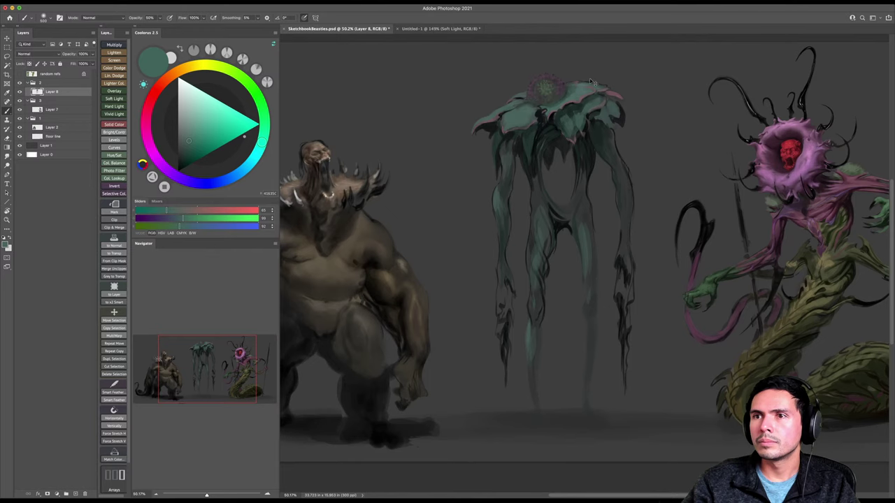
Save the document.
key("z")
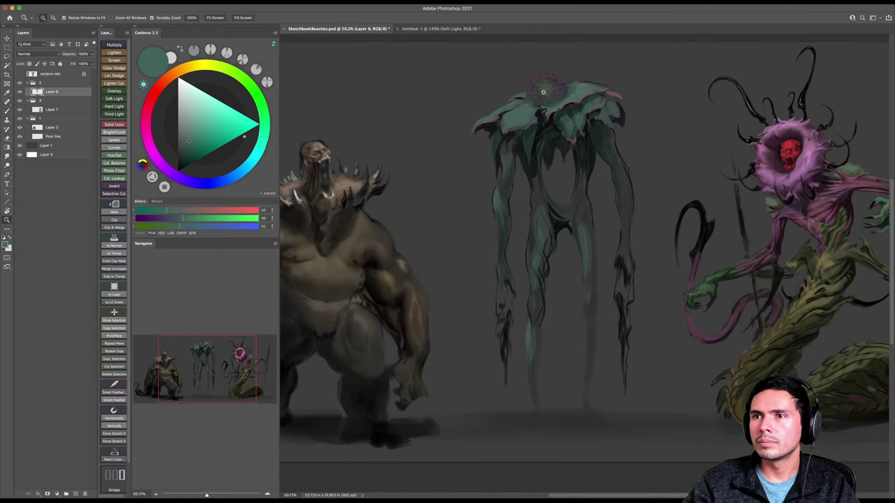
left_click_drag(546, 90, 558, 88)
key("l")
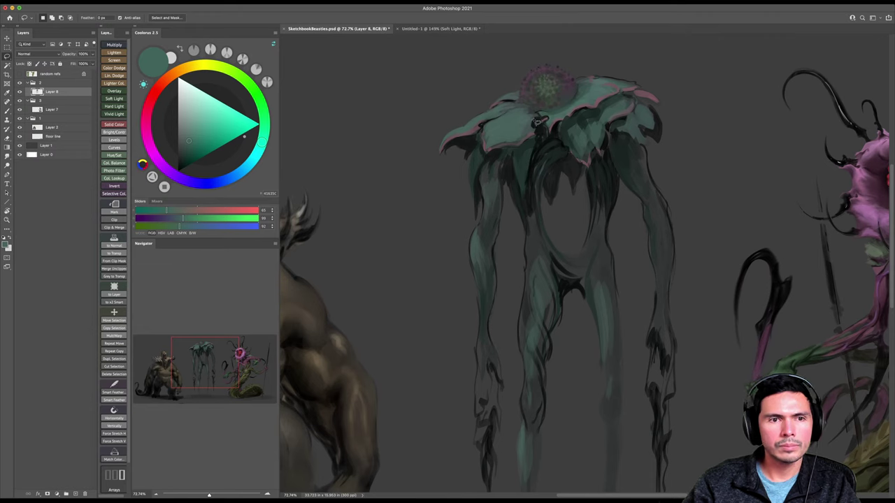
key("ctrl+s")
key("b")
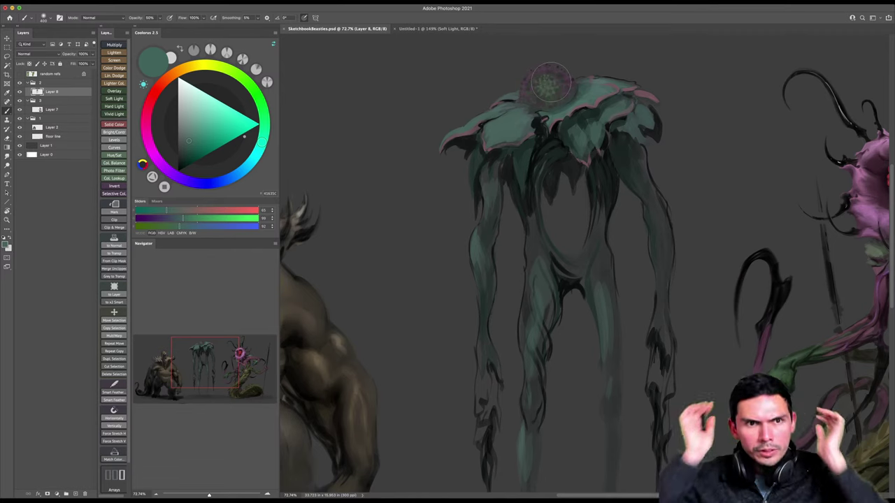
Lasso the round flower head, tracing its lower edge where it meets the petals.
key("l")
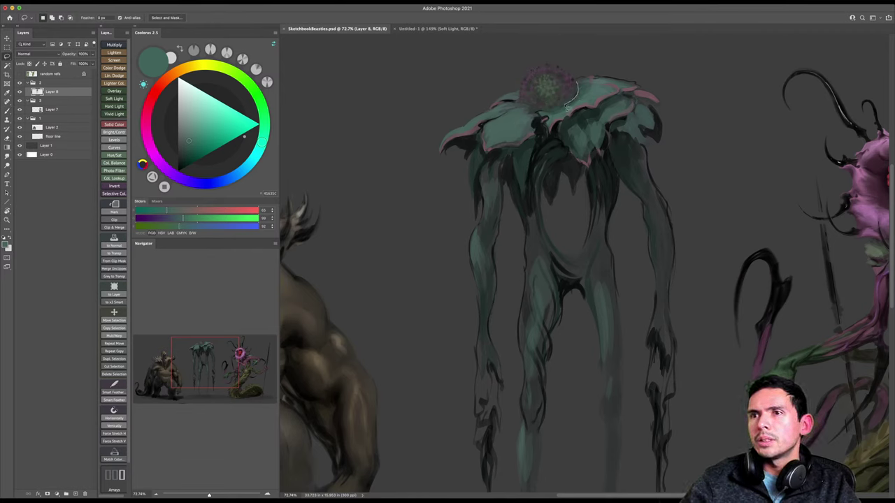
scroll(579, 73, "up", 3)
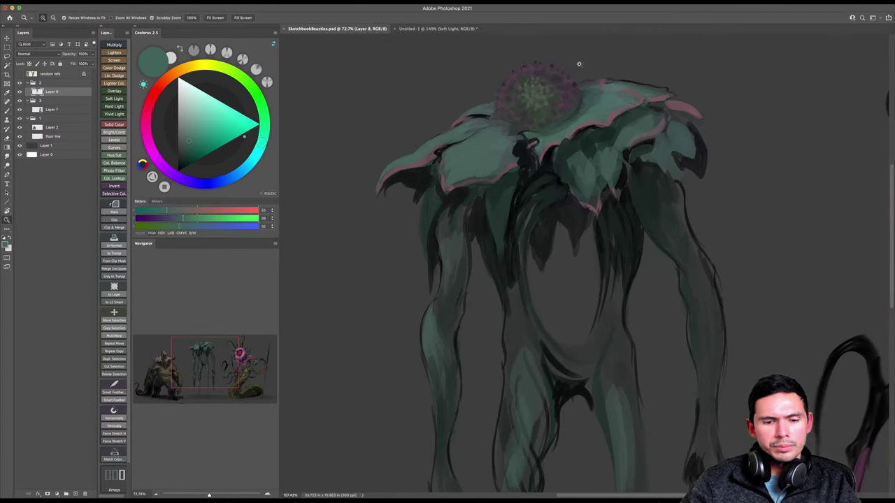
mouse_move(580, 98)
left_mouse_down()
mouse_move(576, 112)
mouse_move(531, 131)
left_mouse_up()
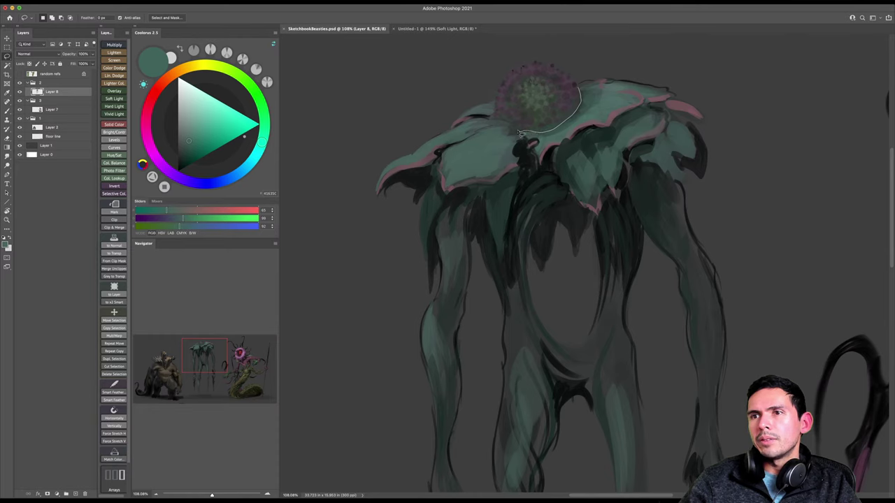
mouse_move(491, 96)
left_mouse_down()
mouse_move(505, 66)
mouse_move(572, 53)
mouse_move(585, 79)
left_mouse_up()
Switch to default black and softly darken the underside of the flower head inside the selection, undoing the first stroke.
key("b")
key("bracketright")
key("bracketright")
key("bracketright")
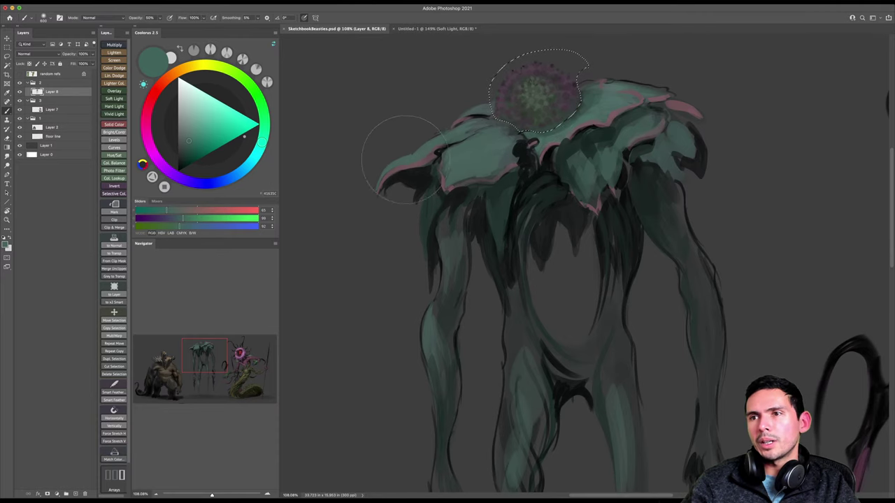
key("d")
key("bracketleft")
key("bracketleft")
key("bracketleft")
key("bracketleft")
mouse_move(522, 138)
left_mouse_down()
mouse_move(558, 151)
mouse_move(534, 137)
left_mouse_up()
key("super+z")
key("bracketright")
key("bracketright")
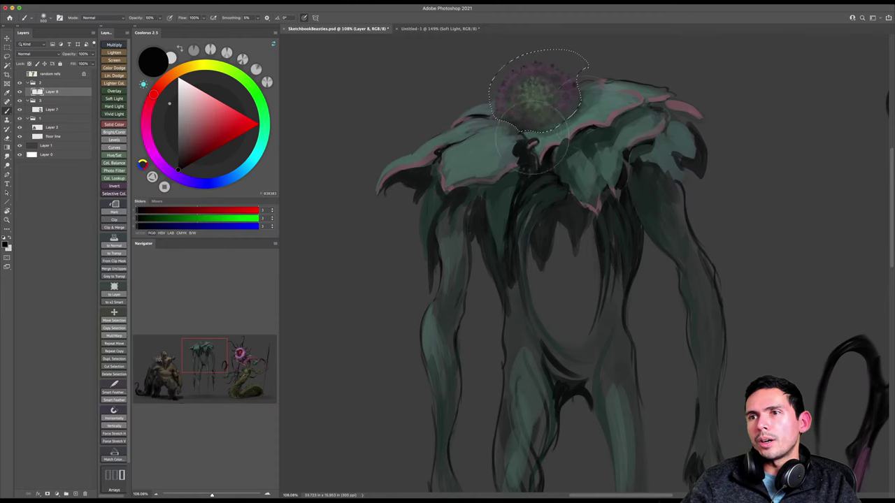
left_click_drag(573, 103, 545, 119)
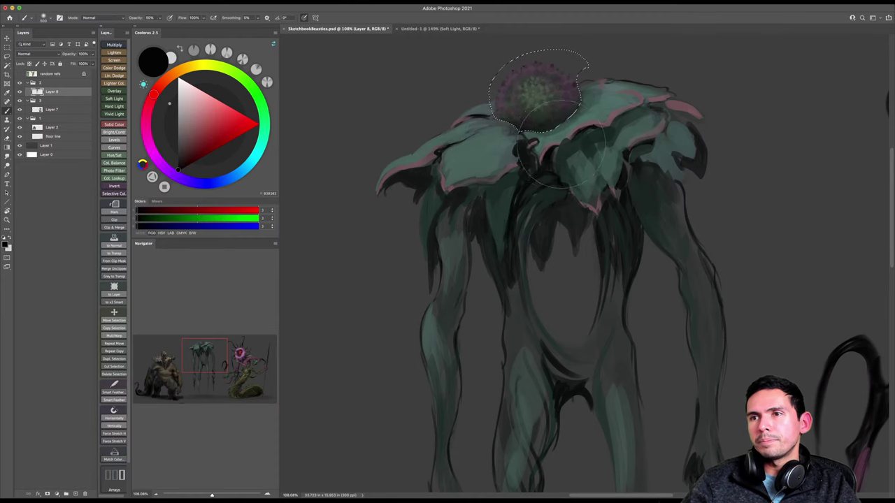
Sample teal from the petal in front of the flower head for touching up the petals around its base.
key("z")
mouse_move(579, 112)
left_mouse_down()
mouse_move(524, 115)
mouse_move(572, 120)
left_mouse_up()
key("b")
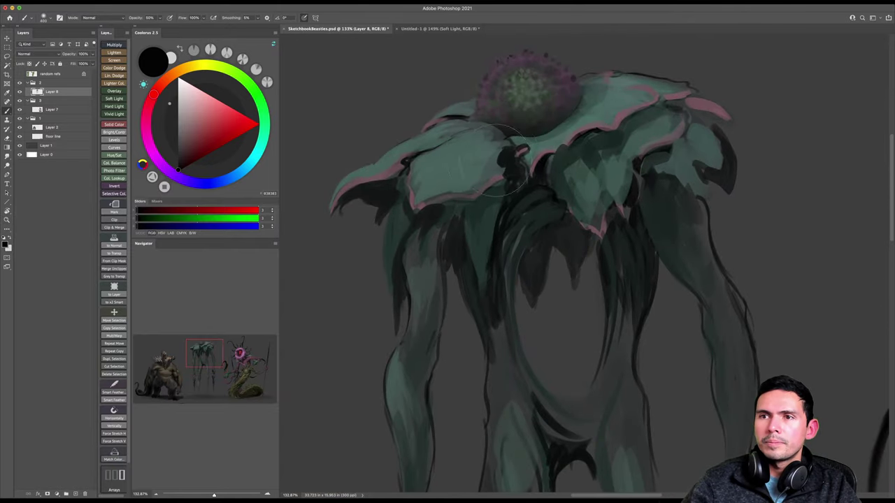
left_click(476, 146, "alt")
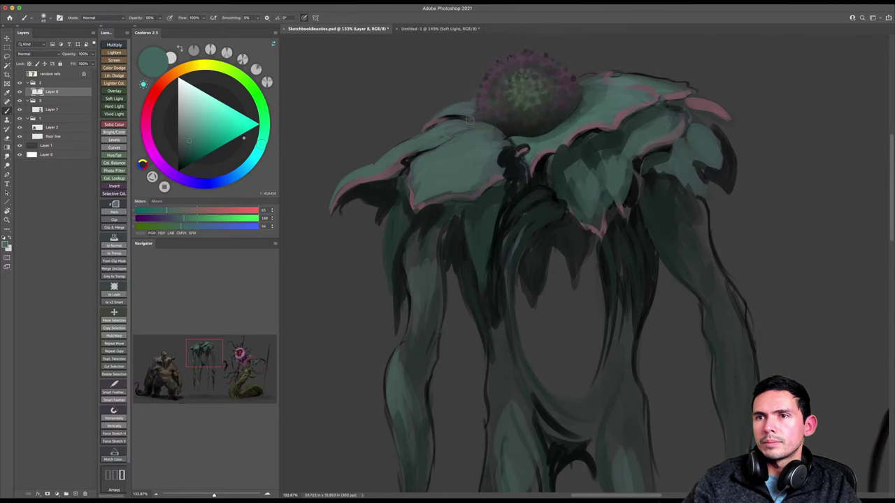
Choose a hard round brush from the presets and save the document.
key("super+space")
mouse_move(569, 221)
left_mouse_down()
mouse_move(541, 240)
mouse_move(535, 202)
left_mouse_up()
right_click(556, 199)
left_click(605, 378)
key("Return")
key("super+space")
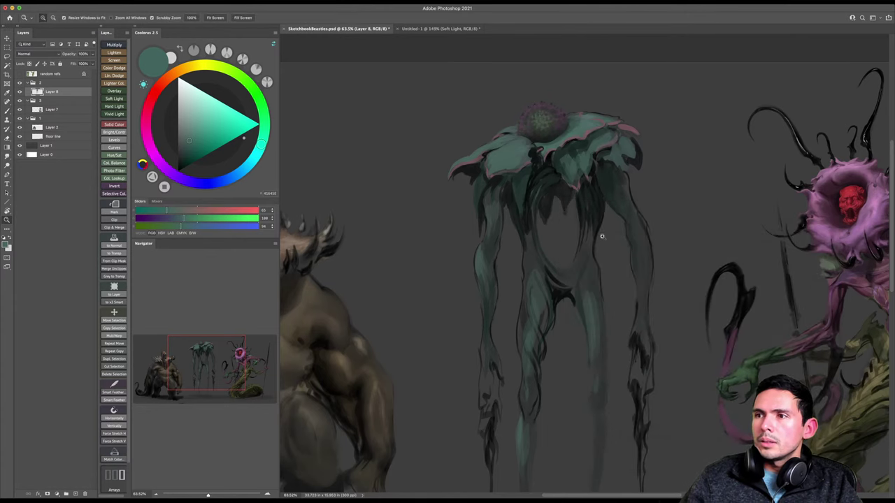
left_click_drag(599, 235, 582, 249)
scroll(583, 250, "up", 5)
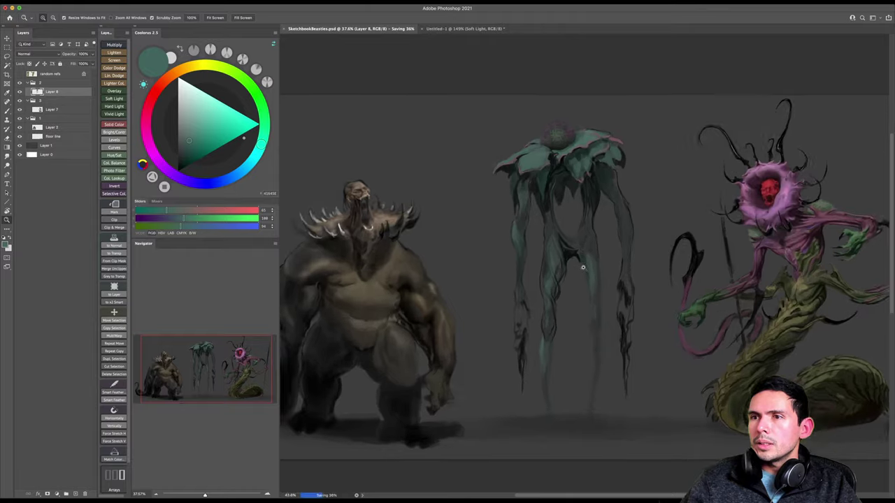
scroll(550, 164, "up", 2)
key("b")
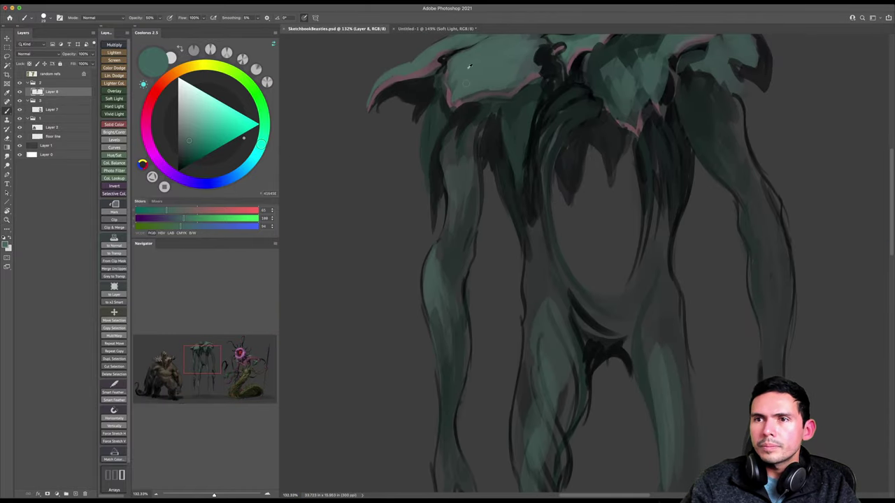
Show the random refs layer, examine the spiky pods and stems in the plant photos, and hide the layer again.
left_click(20, 74)
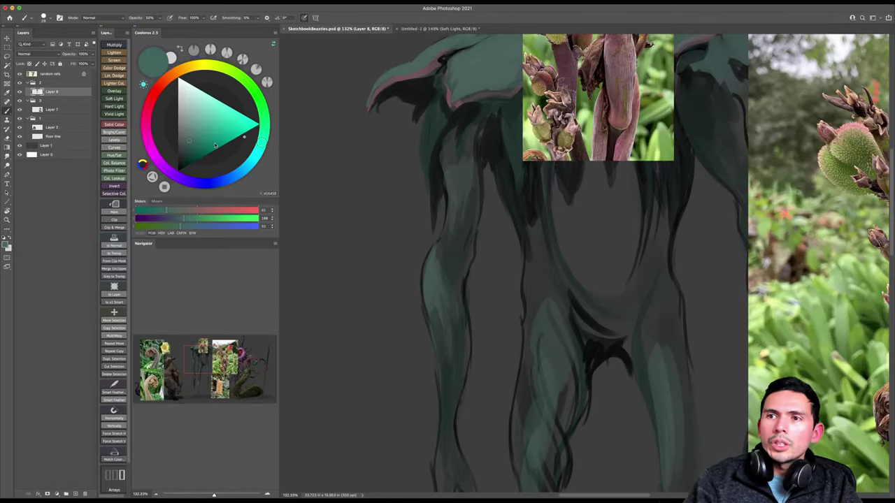
key("z")
mouse_move(611, 175)
left_mouse_down()
mouse_move(597, 203)
mouse_move(547, 207)
left_mouse_up()
left_click_drag(805, 122, 817, 118)
left_click_drag(817, 118, 769, 138)
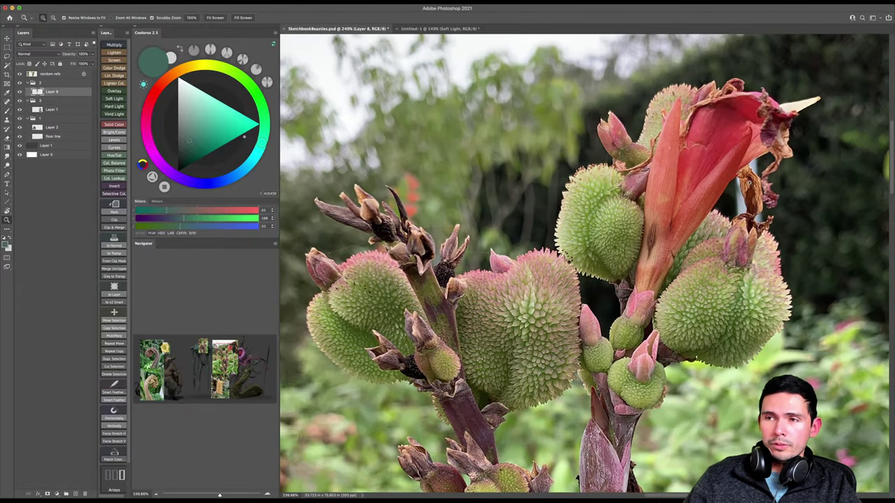
key("b")
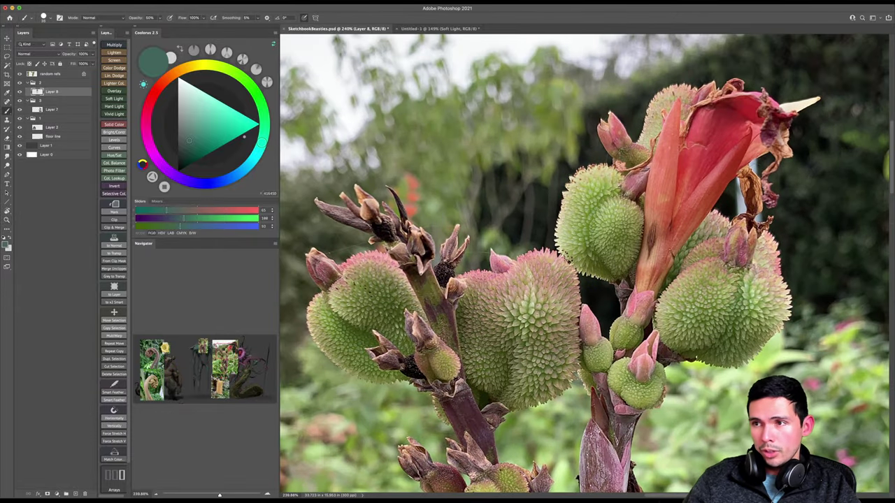
key("z")
left_click_drag(773, 190, 714, 190)
left_click_drag(769, 237, 762, 188)
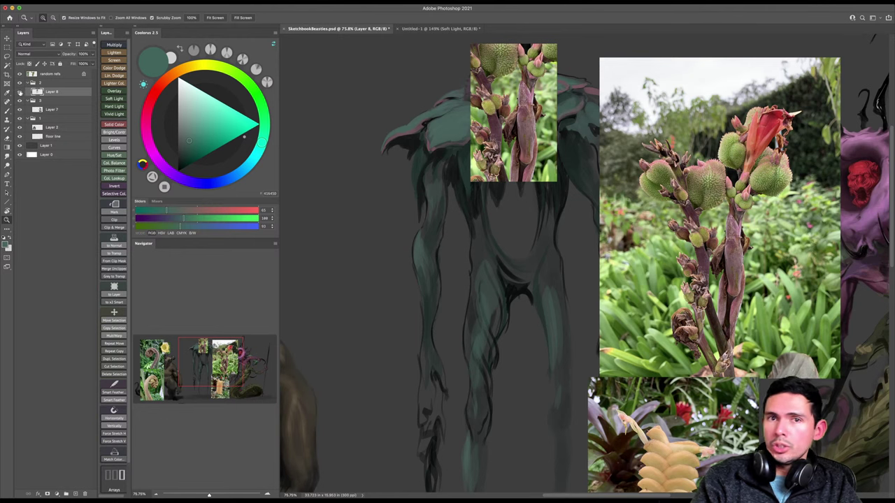
left_click(19, 93)
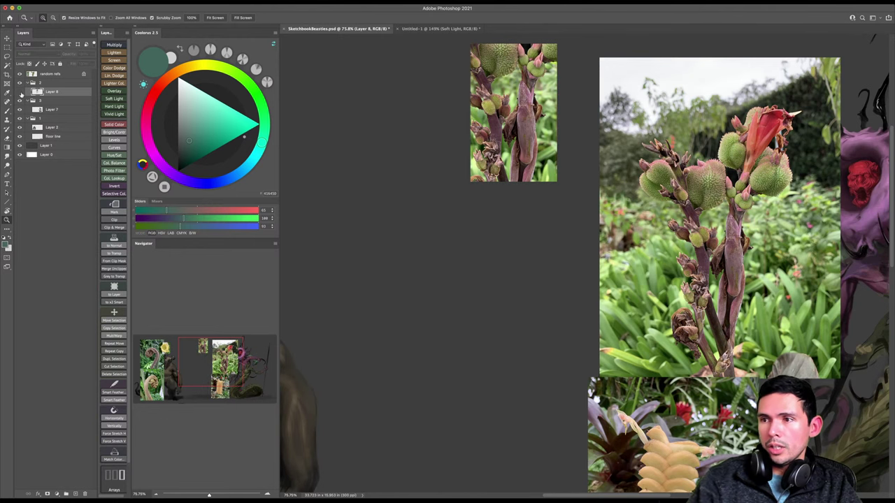
left_click(19, 92)
left_click(20, 74)
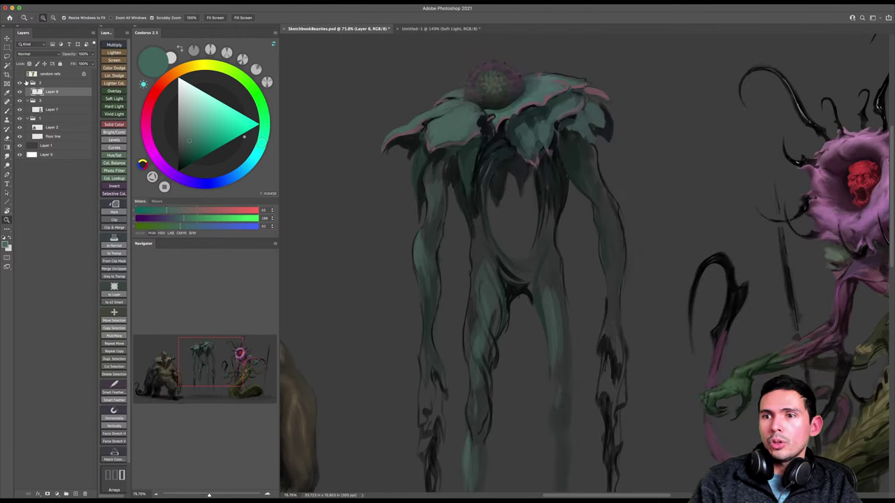
Pick a muted purple and paint it along the wrist and thumb of the creature's hand on the viewer's left.
mouse_move(412, 377)
left_mouse_down()
mouse_move(439, 359)
mouse_move(443, 319)
left_mouse_up()
key("b")
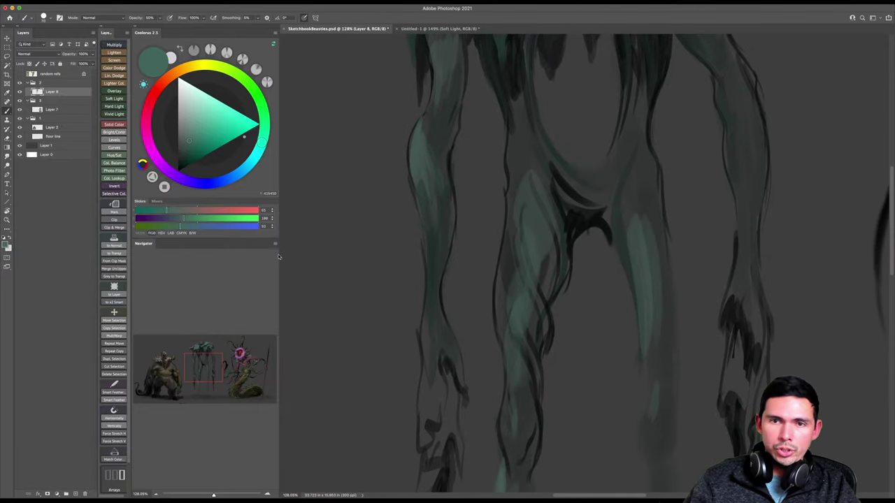
left_click(153, 142)
left_click(188, 126)
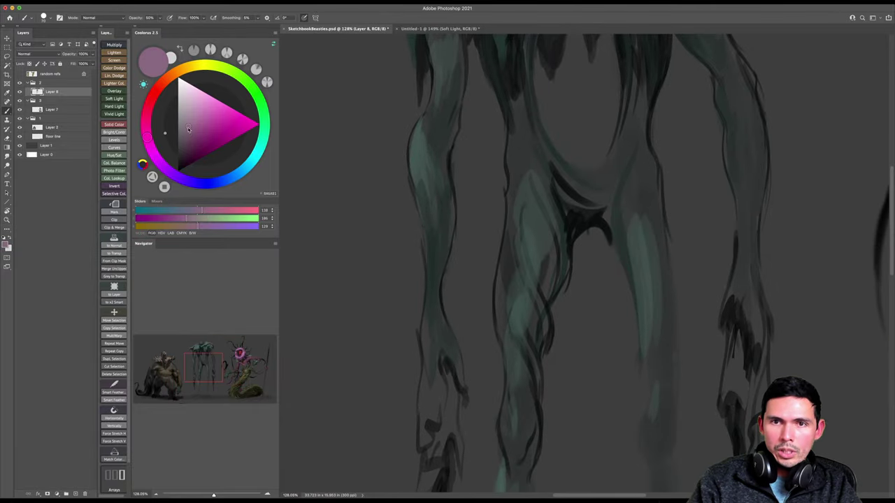
scroll(458, 316, "down", 2)
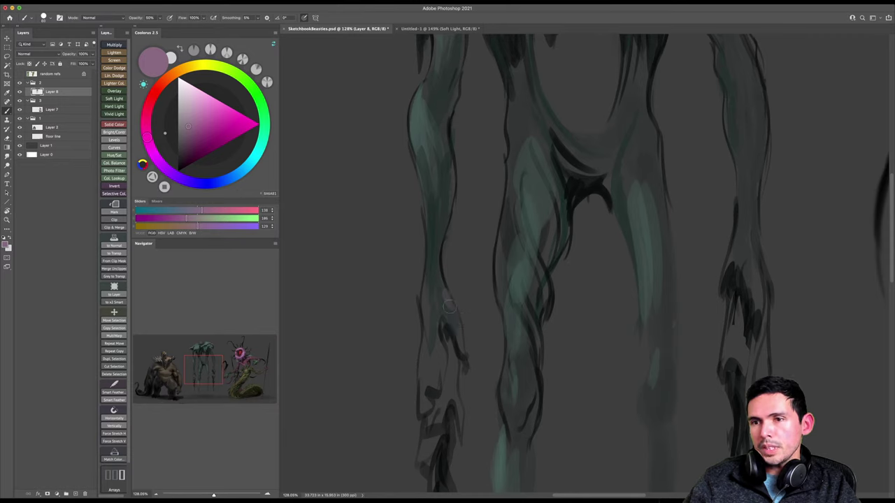
left_click_drag(450, 304, 465, 352)
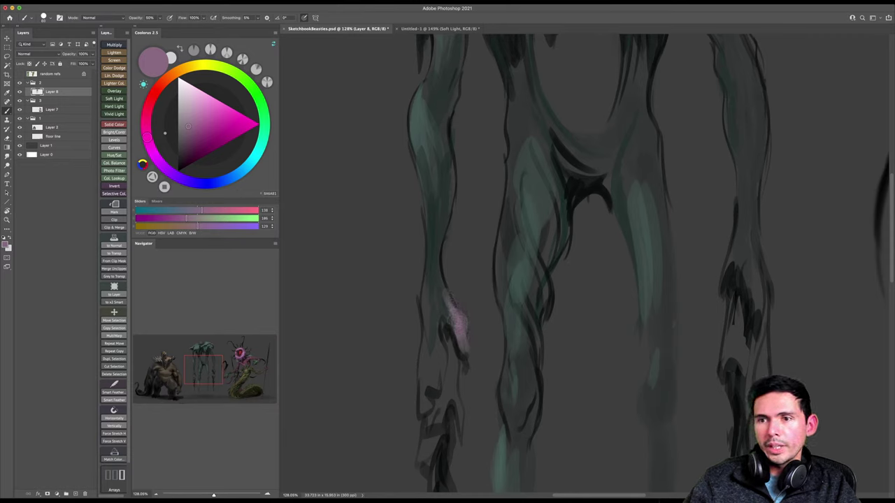
Choose a darker purple and extend it over the same hand and up the outer wrist.
left_click(187, 141)
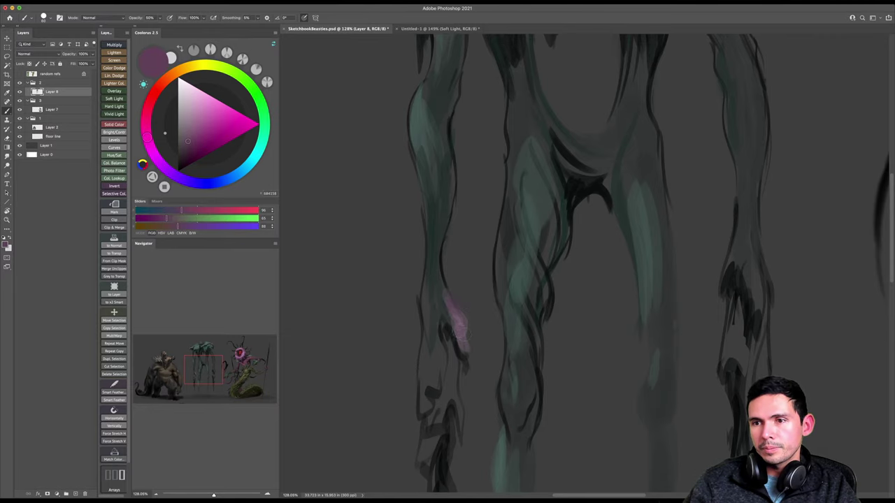
scroll(461, 349, "down", 3)
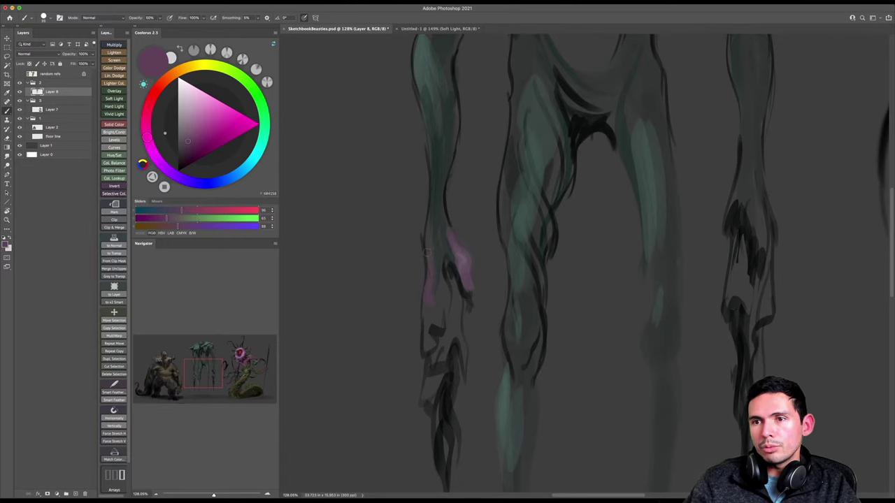
mouse_move(435, 265)
left_mouse_down()
mouse_move(443, 360)
mouse_move(457, 190)
mouse_move(430, 234)
left_mouse_up()
Show the random refs layer around the purple pod photo and add a new layer above it.
left_click(19, 74)
left_click_drag(635, 171, 612, 203)
mouse_move(579, 166)
left_mouse_down()
mouse_move(615, 158)
mouse_move(624, 144)
mouse_move(615, 204)
left_mouse_up()
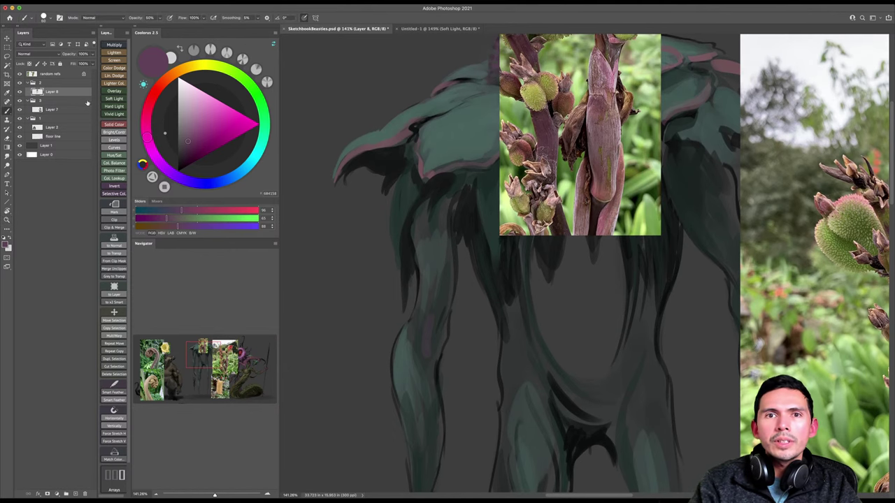
left_click(64, 74)
key("super+shift+alt+n")
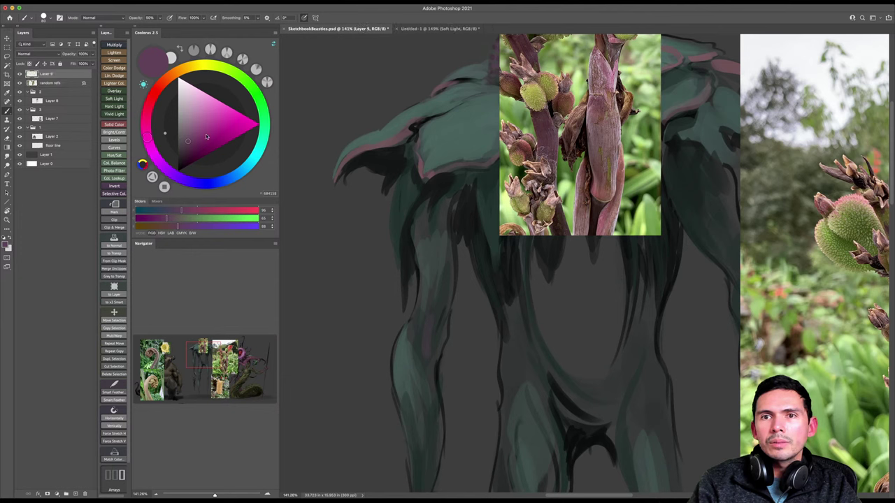
Circle the long purple pod in the smaller reference photo with bright magenta.
left_click(259, 124)
key("bracketright")
mouse_move(633, 94)
left_mouse_down()
mouse_move(571, 77)
mouse_move(595, 244)
mouse_move(639, 92)
mouse_move(570, 210)
left_mouse_up()
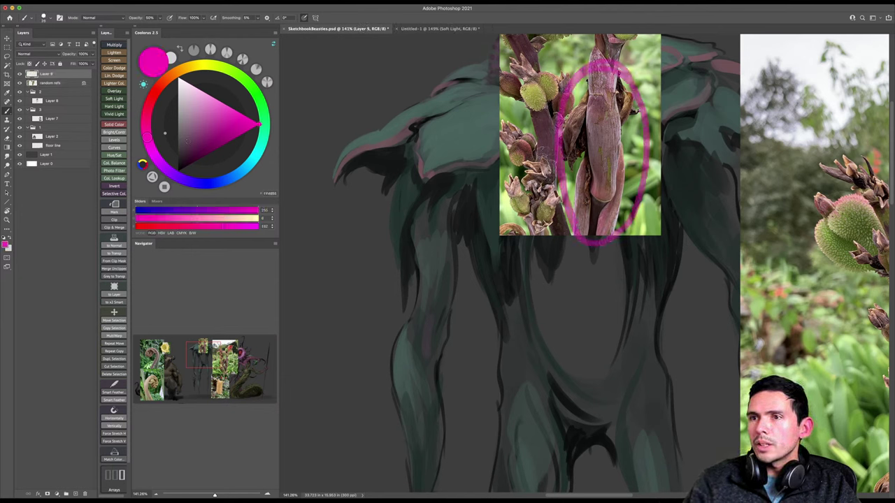
key("z")
left_click_drag(612, 119, 601, 148)
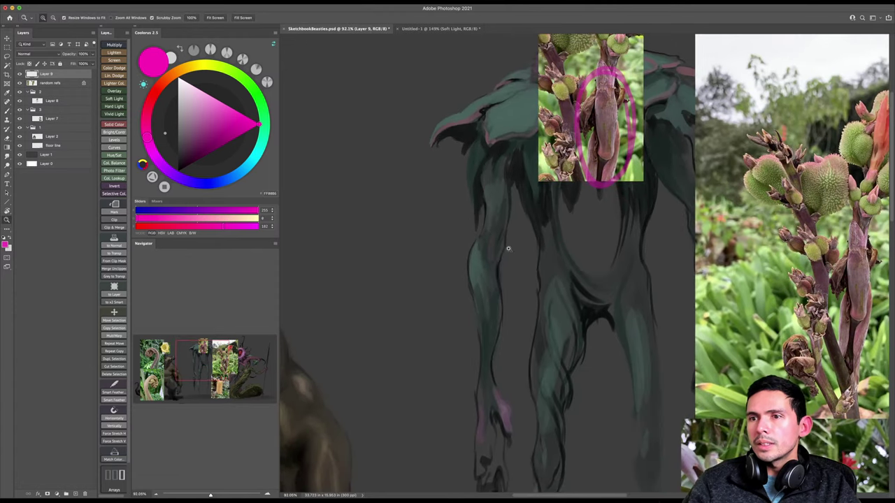
Enlarge the brush and add more magenta marks around the pod and the neighbouring stem in the reference photo.
key("b")
key("]")
key("]")
key("]")
mouse_move(627, 76)
left_mouse_down()
mouse_move(587, 80)
mouse_move(581, 129)
mouse_move(622, 157)
mouse_move(611, 178)
left_mouse_up()
mouse_move(582, 143)
left_mouse_down()
mouse_move(587, 168)
mouse_move(545, 177)
left_mouse_up()
Frame the reference photos beside the creature's arm and select the first round brush in the Standards preset group.
key("z")
mouse_move(548, 138)
left_mouse_down()
mouse_move(577, 153)
mouse_move(541, 178)
left_mouse_up()
left_click_drag(761, 311, 793, 299)
mouse_move(793, 297)
left_mouse_down()
mouse_move(734, 285)
mouse_move(688, 235)
mouse_move(560, 273)
left_mouse_up()
mouse_move(518, 300)
left_mouse_down()
mouse_move(553, 287)
mouse_move(538, 326)
mouse_move(544, 365)
mouse_move(522, 355)
mouse_move(524, 362)
left_mouse_up()
key("b")
right_click(379, 232)
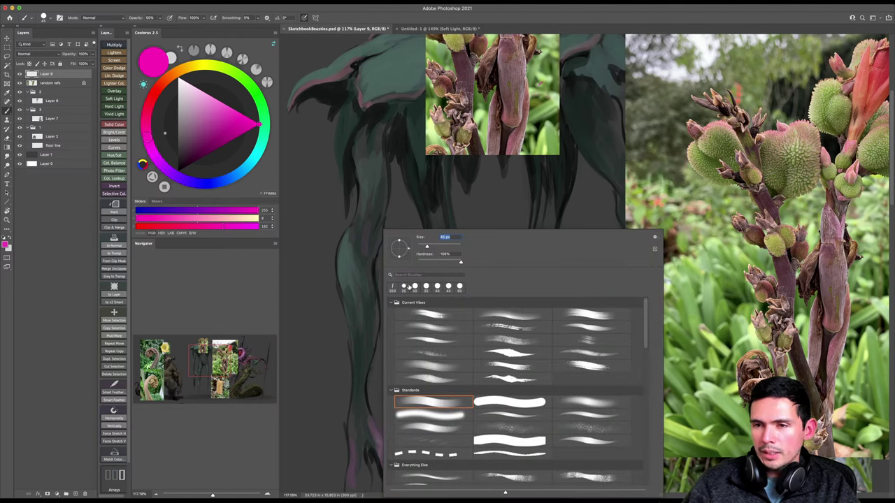
double_click(434, 401)
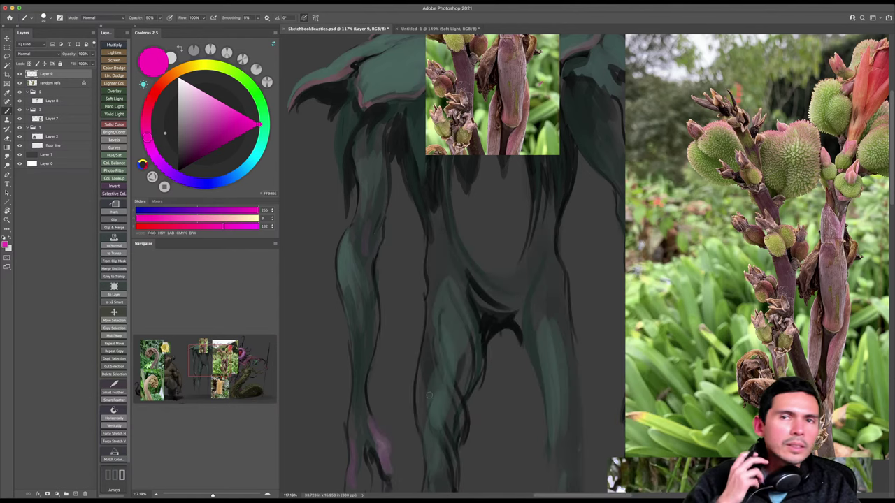
Set the brush opacity to 100% and make Layer 8 the active layer.
left_click_drag(131, 19, 188, 20)
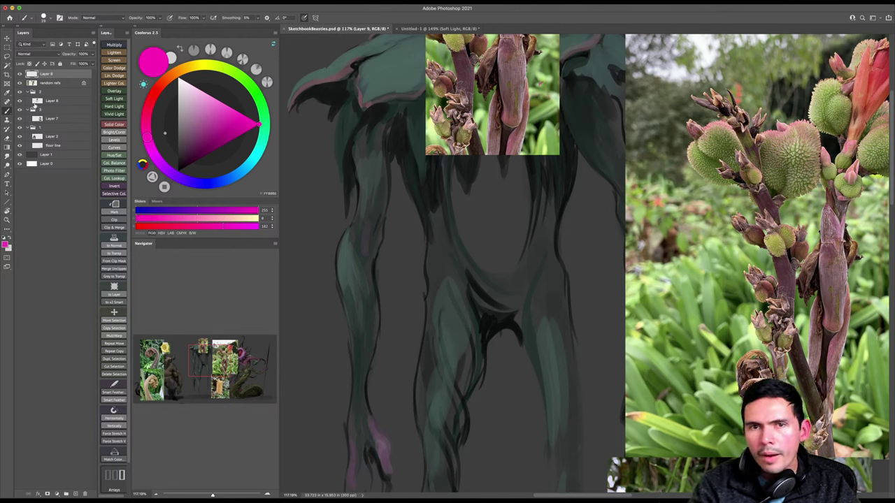
left_click(47, 83)
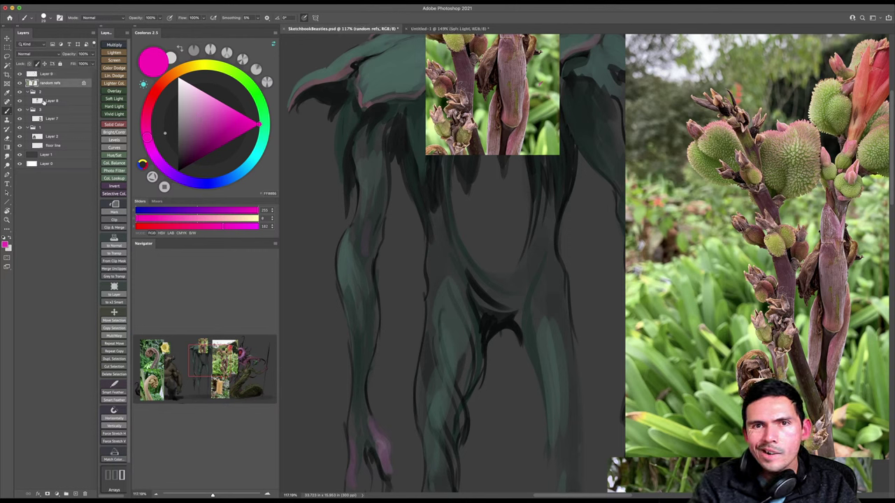
left_click(42, 102)
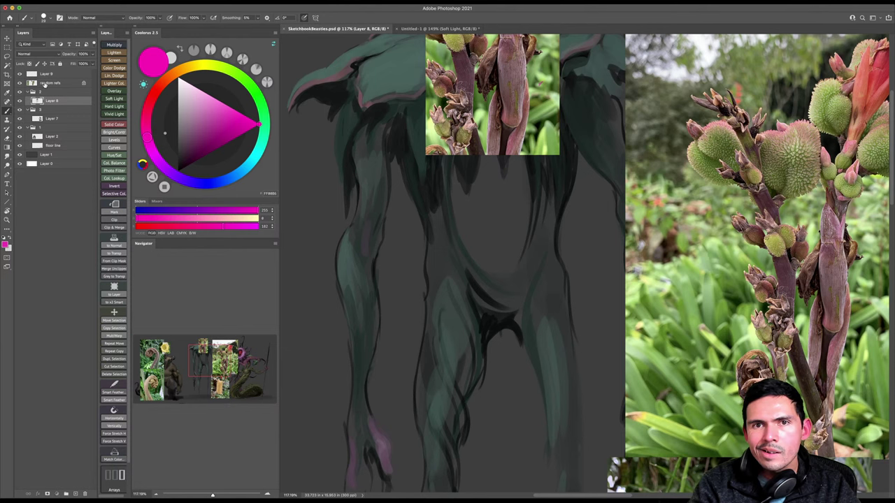
left_click(44, 83)
left_click(49, 101)
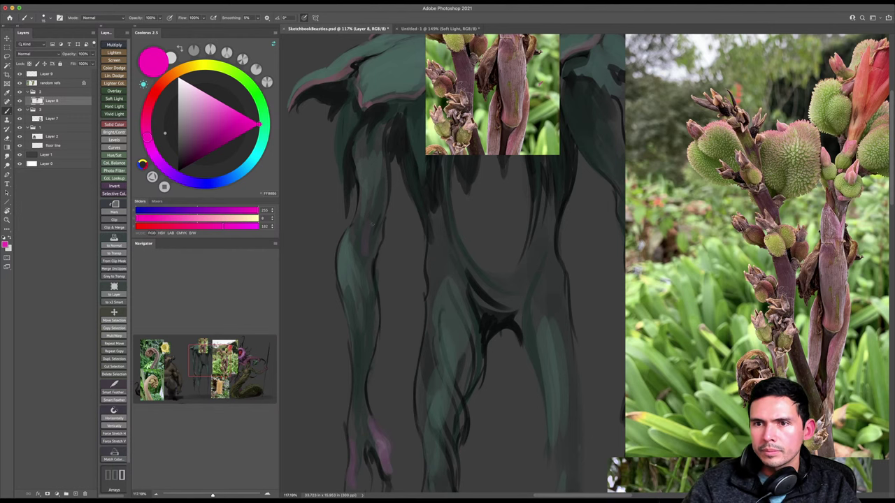
Choose the first round brush in the Standards group and paint a small pod at the elbow in dusty pink sampled from the pod photo.
left_click_drag(374, 229, 378, 223)
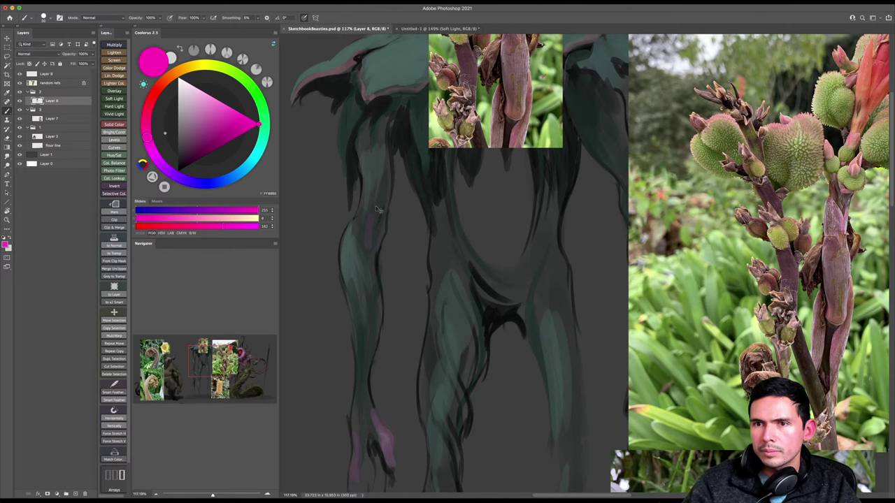
right_click(387, 220)
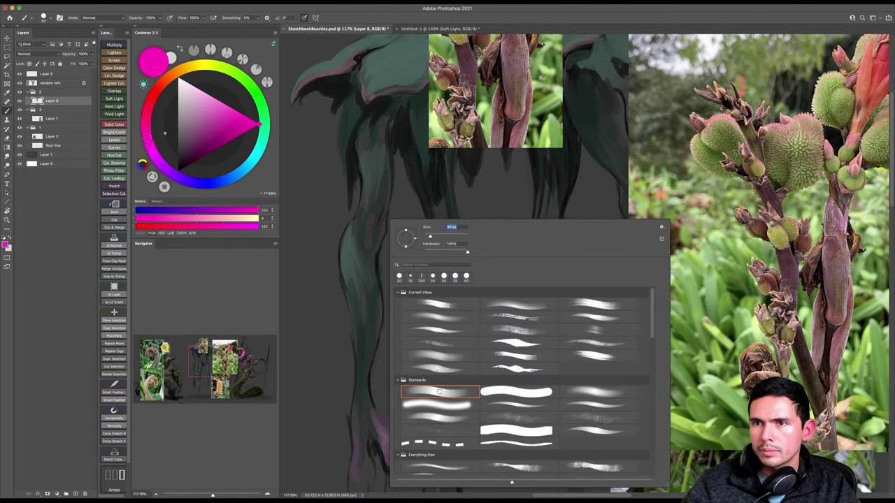
double_click(440, 392)
left_click_drag(399, 226, 403, 228)
scroll(402, 228, "up", 1)
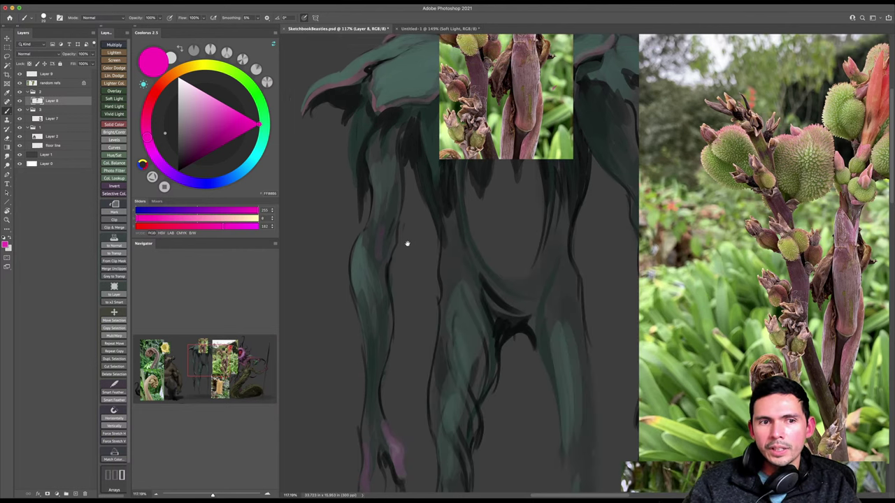
scroll(407, 242, "up", 2)
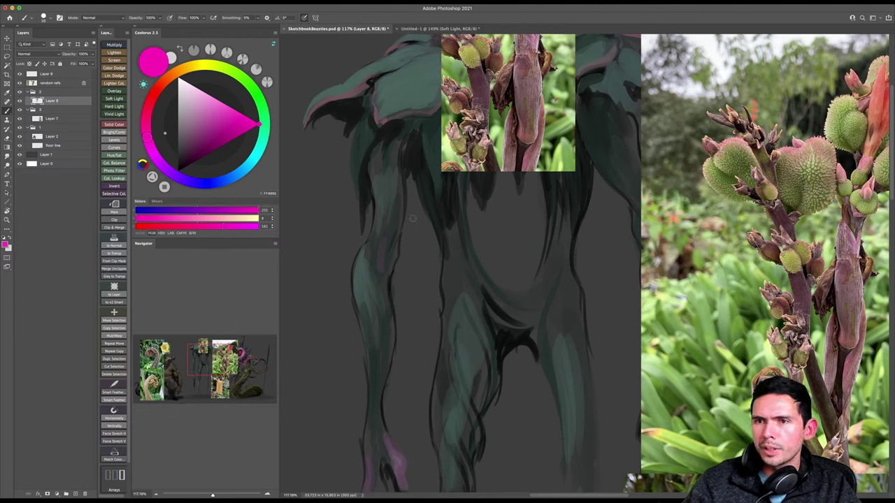
left_click(530, 80, "alt")
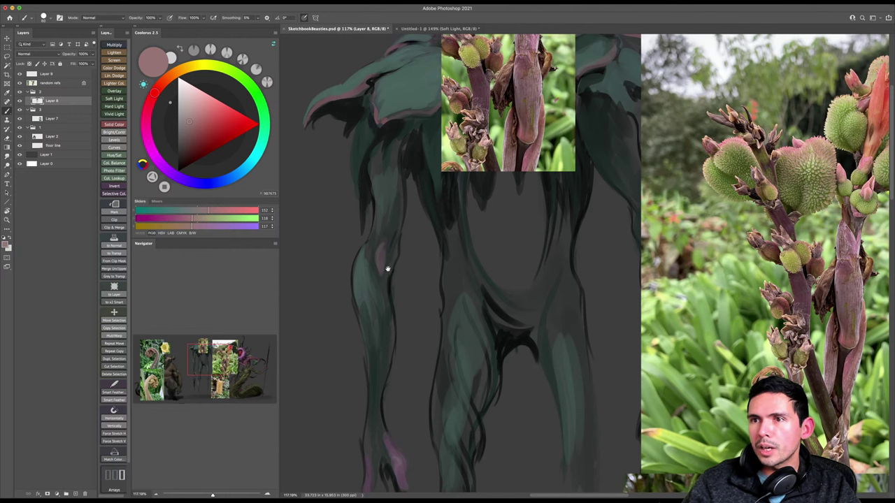
left_click_drag(387, 267, 389, 274)
Outline the elbow pod and the folds running from it down the forearm with thin near-black red lines.
left_click(182, 165)
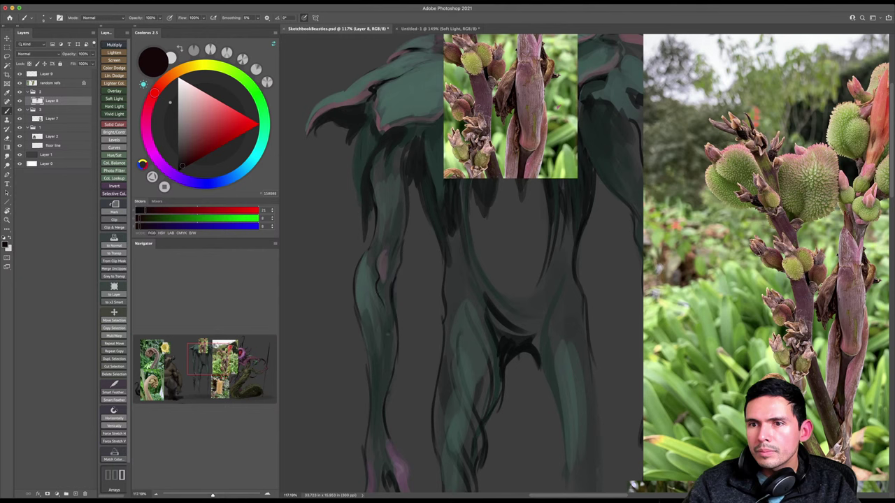
left_click_drag(389, 324, 388, 355)
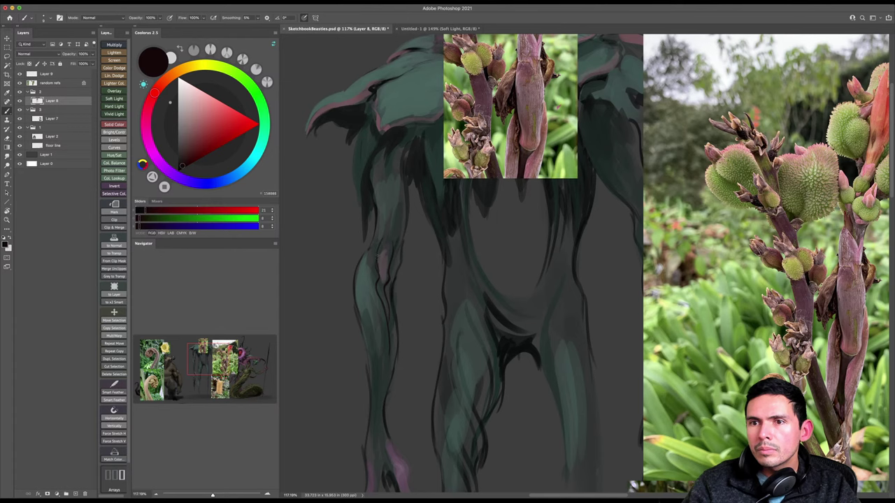
mouse_move(390, 240)
left_mouse_down()
mouse_move(386, 257)
mouse_move(399, 239)
left_mouse_up()
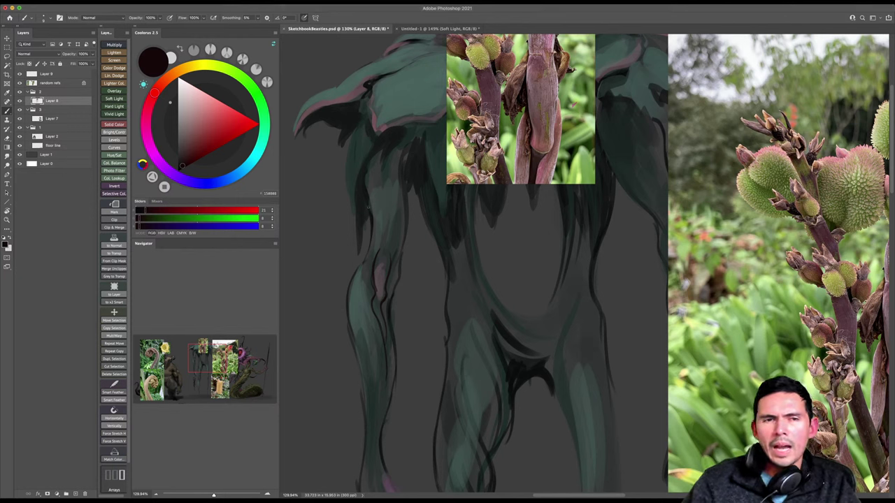
Sample muted mauve from the elbow pod and brush it with a larger tip along the pod's edge into the upper forearm.
key("bracketright")
key("bracketright")
key("bracketright")
key("bracketright")
key("bracketright")
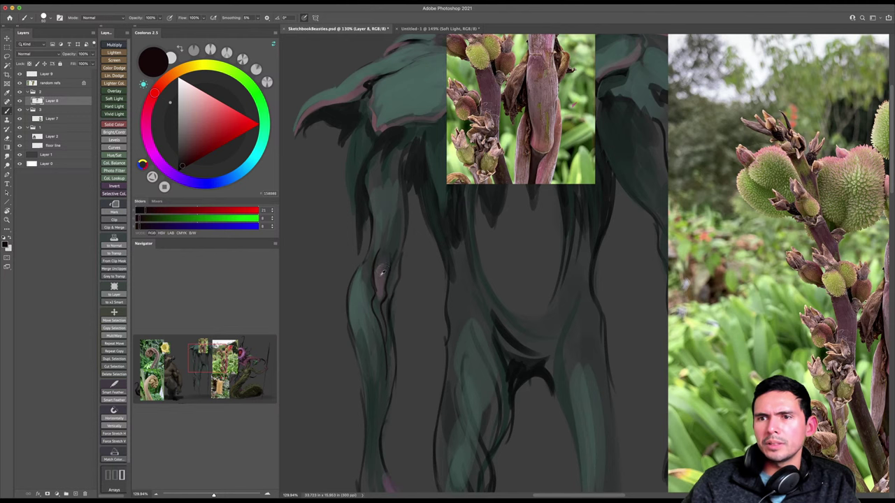
left_click(381, 274, "alt")
key("bracketright")
key("bracketright")
mouse_move(386, 267)
left_mouse_down()
mouse_move(391, 291)
mouse_move(374, 287)
mouse_move(376, 326)
left_mouse_up()
key("bracketleft")
key("bracketleft")
key("bracketleft")
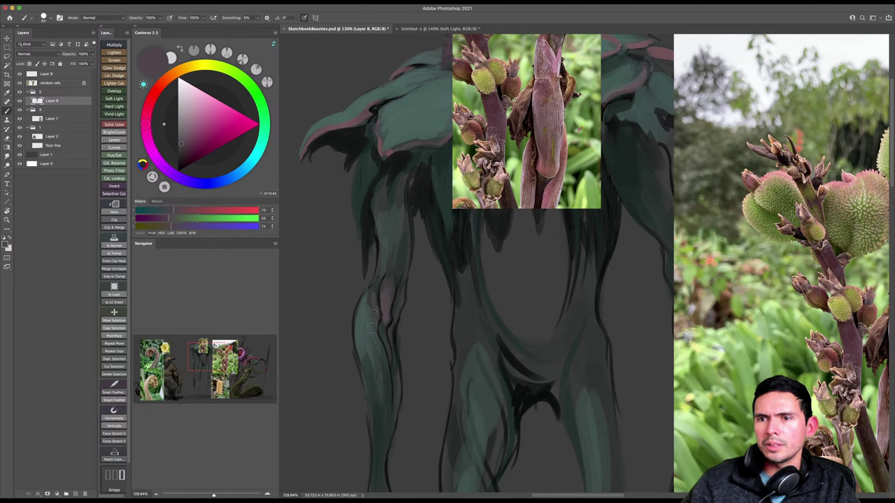
Fill out the elbow pod with its sampled mauve and darken its upper part with deep plum.
left_click(387, 315, "alt")
mouse_move(385, 317)
left_mouse_down()
mouse_move(391, 285)
mouse_move(392, 324)
left_mouse_up()
key("bracketright")
key("bracketright")
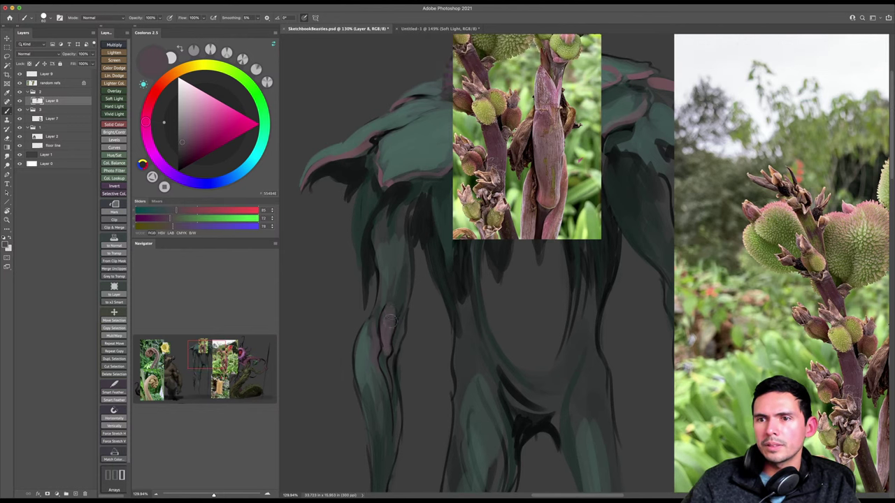
left_click(187, 156)
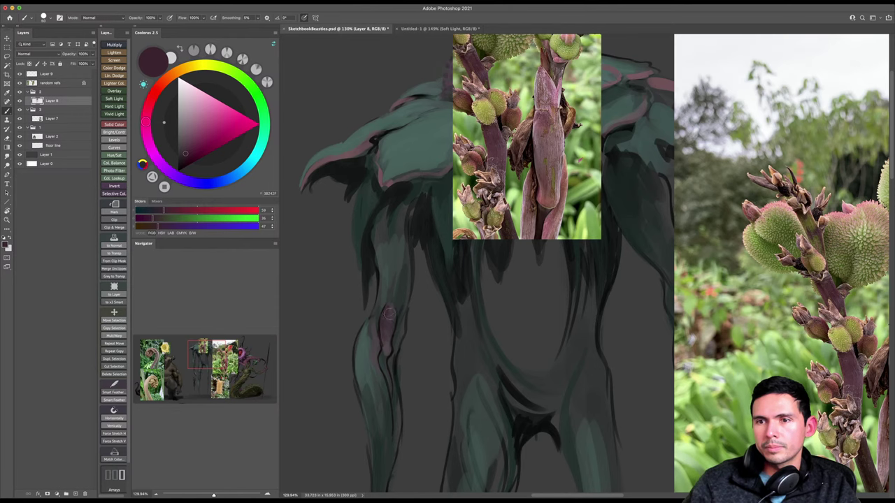
left_click_drag(394, 314, 393, 328)
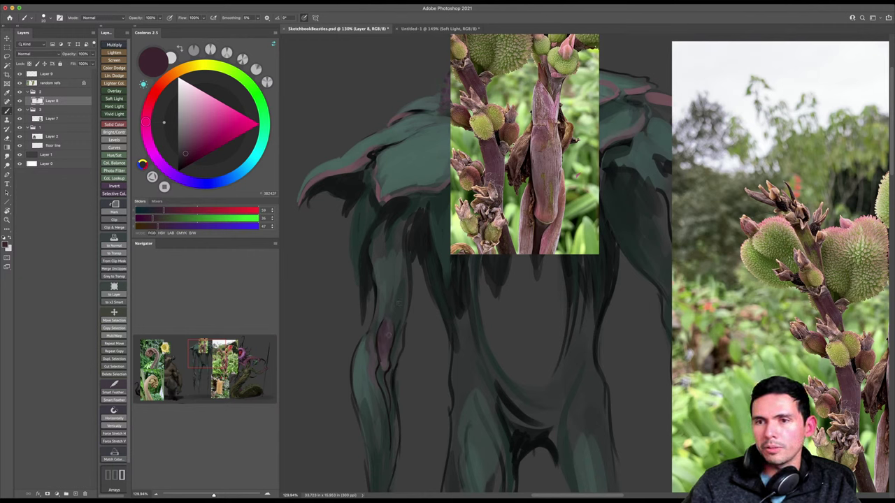
Taper the pod's upper end into a point and repaint the surrounding upper arm, alternating sampled arm teal and pod plum.
left_click(382, 306, "alt")
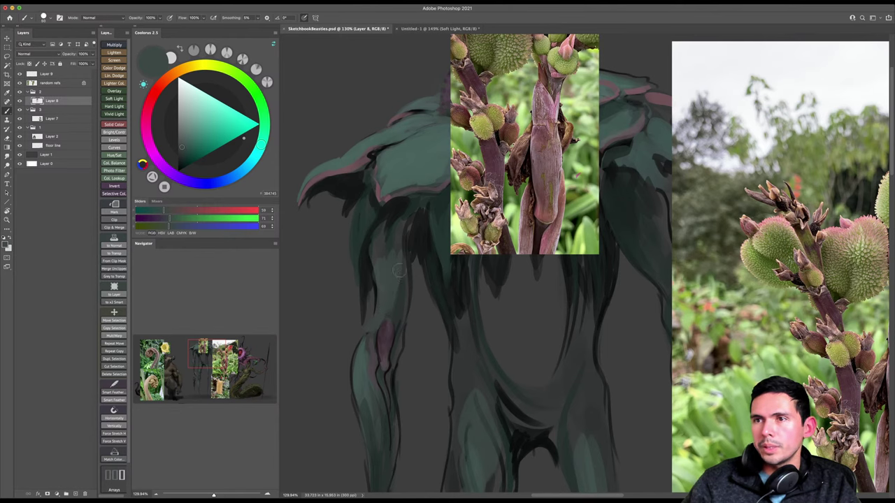
scroll(391, 300, "up", 1)
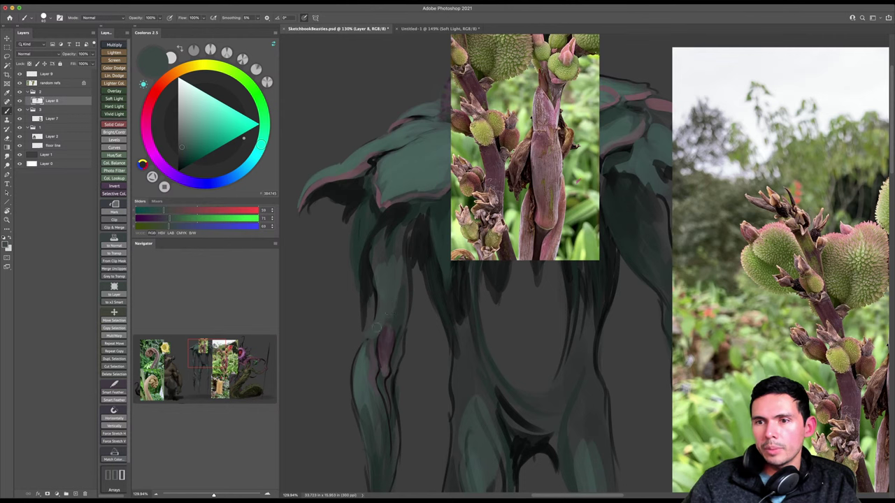
left_click(387, 334, "alt")
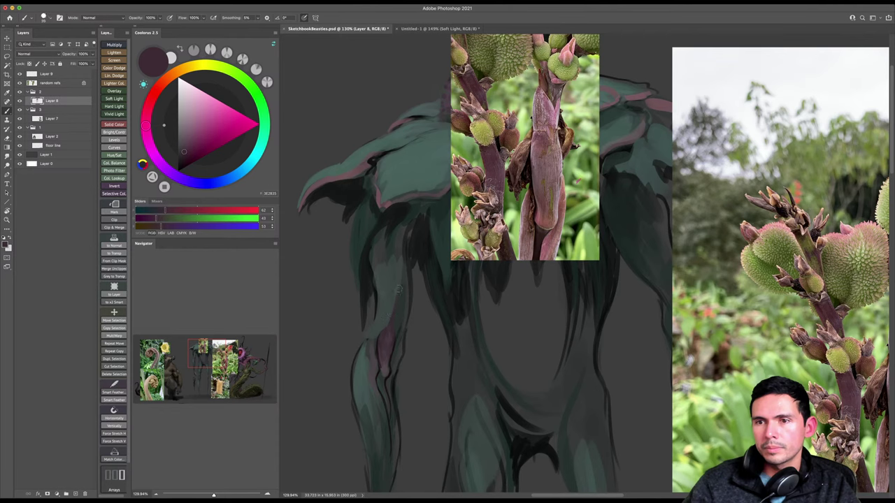
left_click(397, 287, "alt")
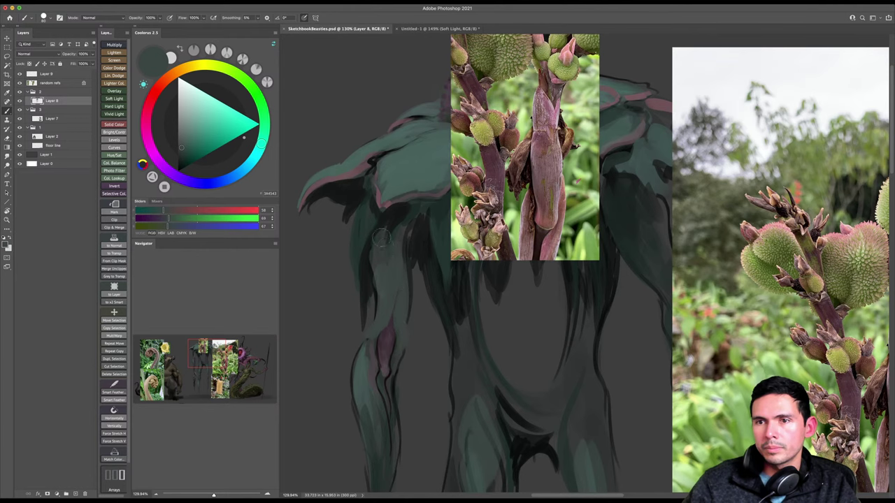
left_click_drag(402, 319, 385, 304)
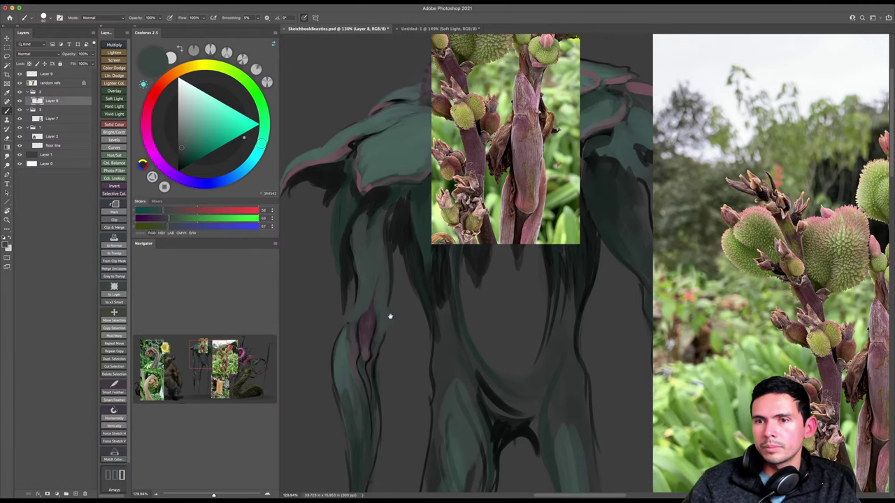
Shrink the brush and redraw the dark contours around the elbow pod and its lower tip in near-black.
left_click(364, 327, "alt")
key("[")
key("[")
key("[")
key("[")
key("[")
key("[")
key("[")
key("[")
key("[")
key("[")
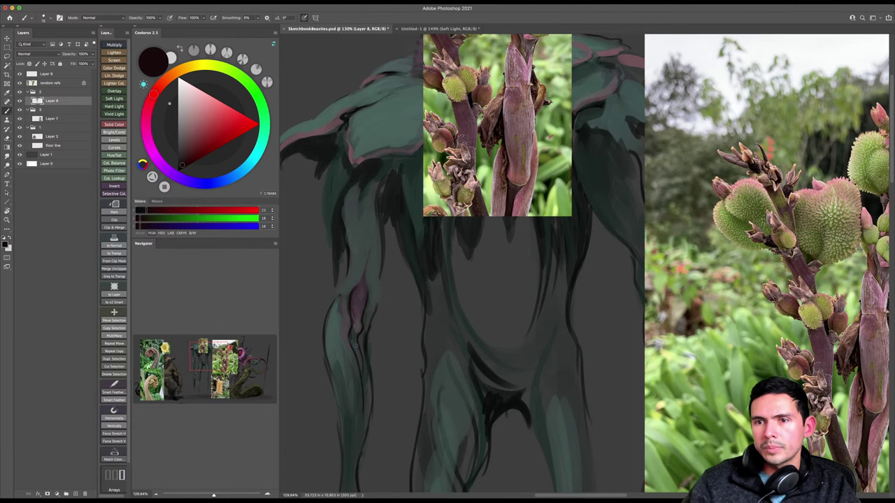
mouse_move(363, 314)
left_mouse_down()
mouse_move(361, 305)
mouse_move(386, 293)
mouse_move(375, 282)
left_mouse_up()
Sample the pod's mauve and paint lighter fine detail inside the elbow pod with a very small brush.
key("z")
key("b")
left_click(374, 287, "alt")
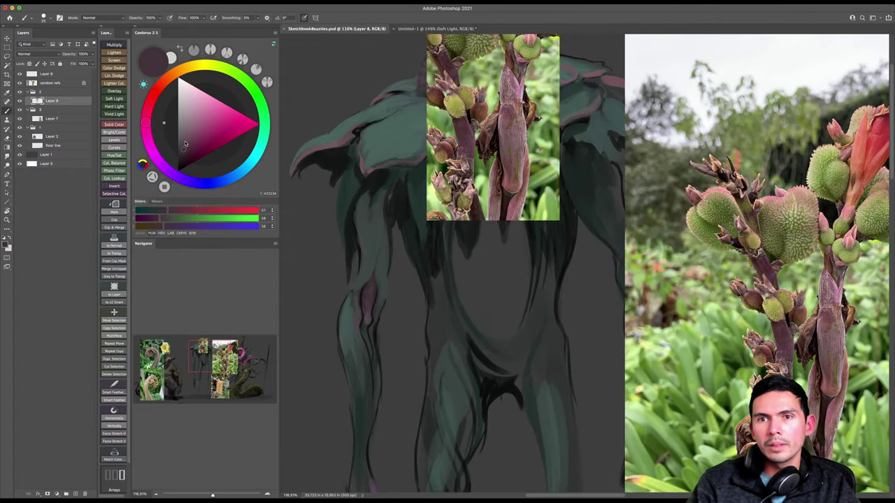
scroll(374, 288, "up", 2)
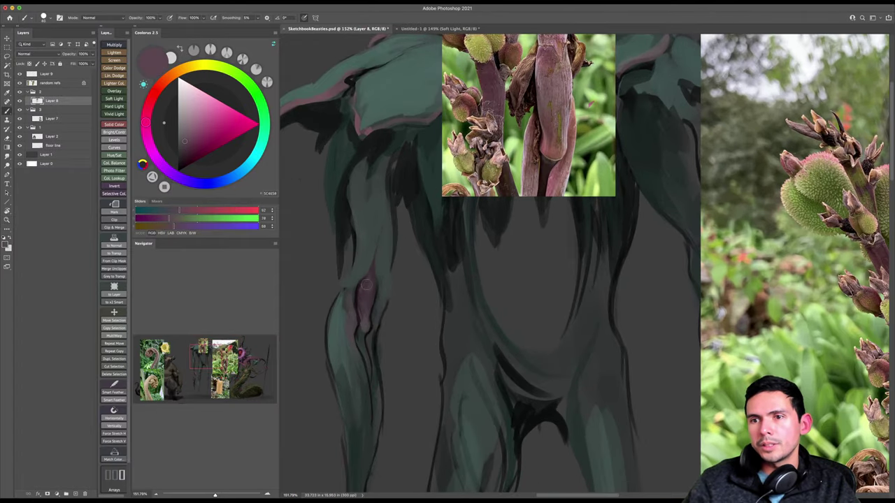
key("[")
key("[")
key("[")
key("[")
key("[")
key("[")
key("[")
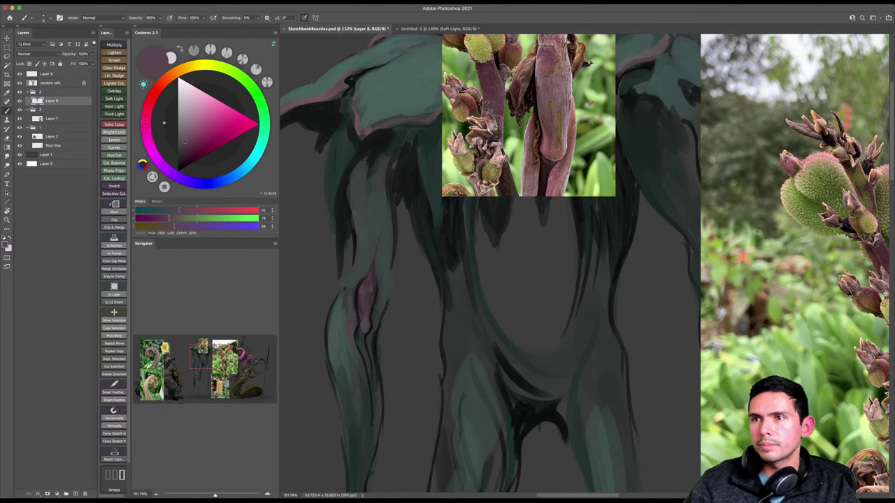
key("]")
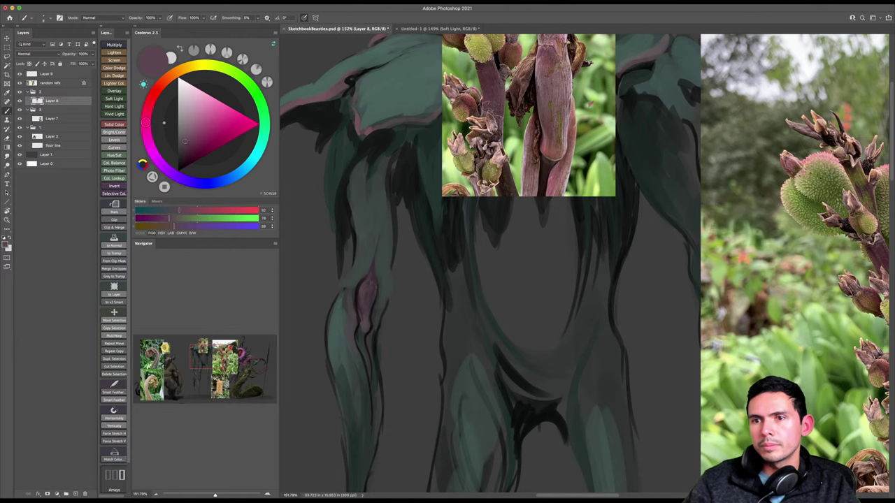
scroll(373, 346, "down", 2)
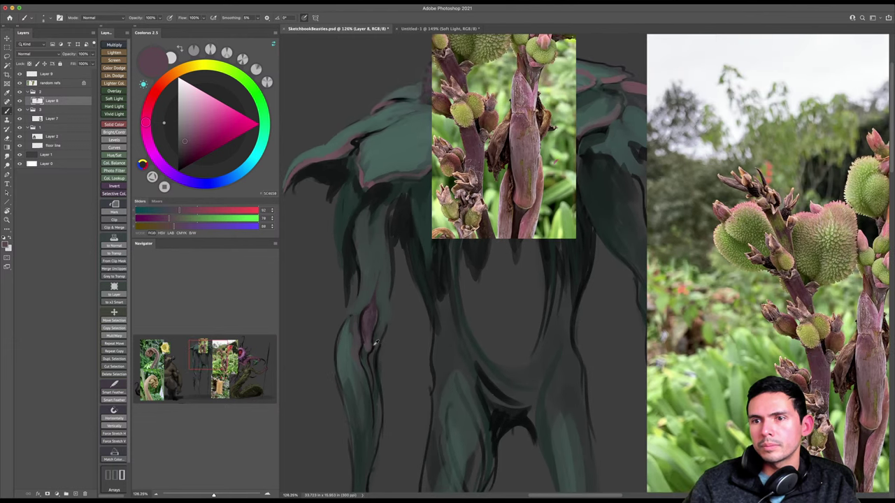
Try extending plum from the pod's tip up the arm, and save the document.
left_click(370, 303, "alt")
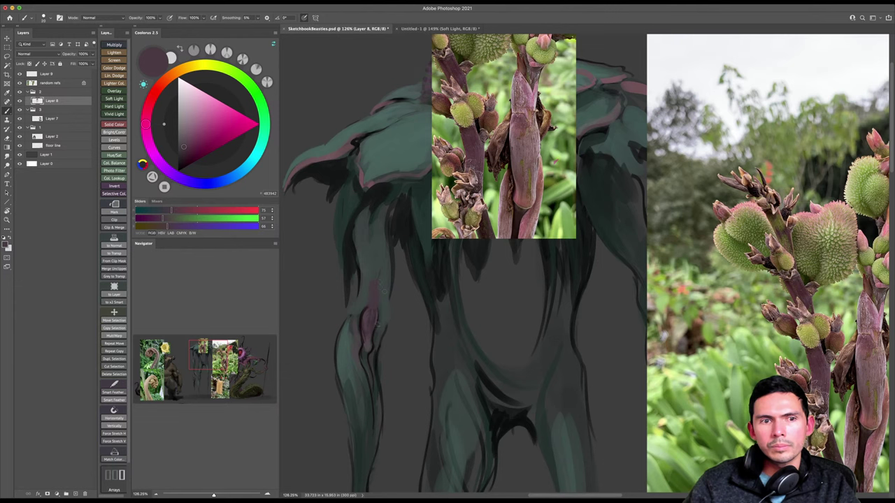
key("super+s")
key("z")
left_click(378, 294, "alt")
left_click_drag(378, 294, 395, 289)
key("b")
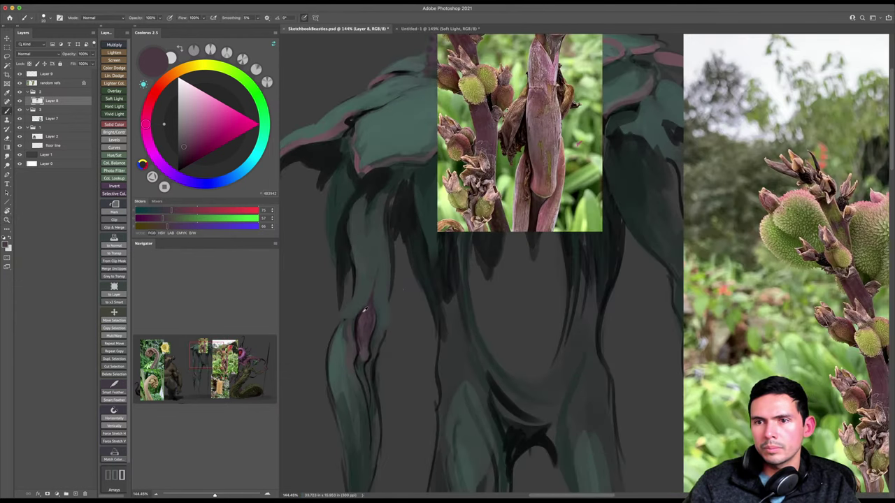
Sample dark brown beside the pod and draw a thin contour from its tip up along the upper arm.
left_click(371, 295, "alt")
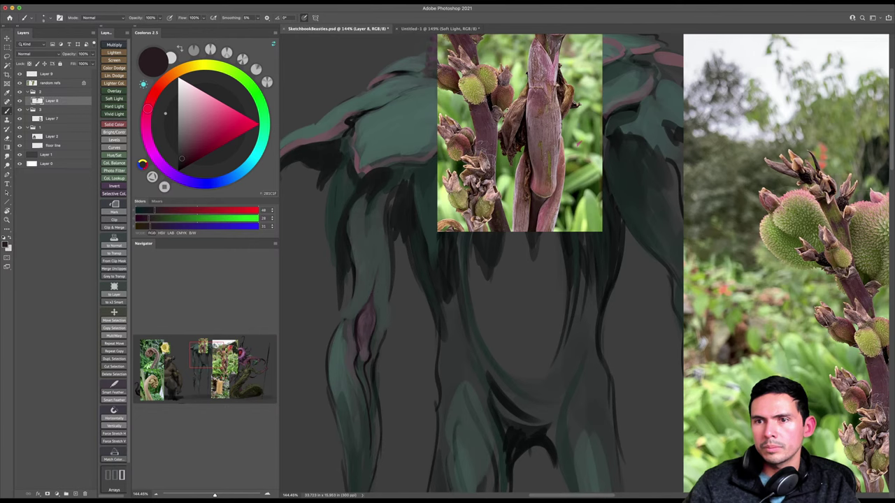
scroll(373, 261, "up", 2)
key("]")
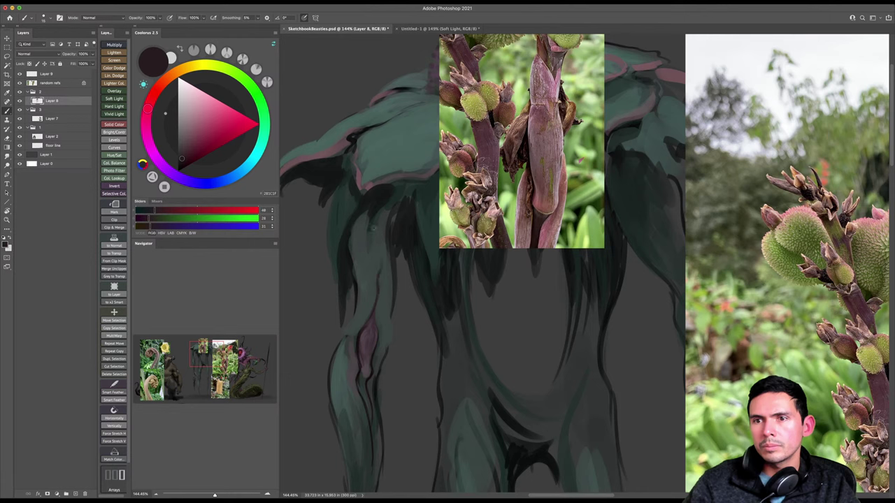
Strengthen the wavy contour down the upper arm to the pod with sampled near-black teal, and save the document.
left_click(379, 206, "alt")
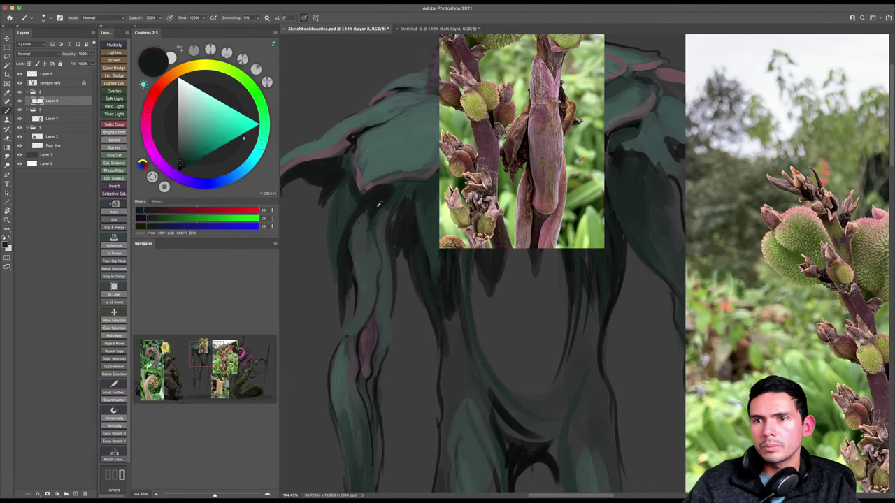
mouse_move(374, 226)
left_mouse_down()
mouse_move(382, 275)
mouse_move(399, 266)
mouse_move(402, 299)
left_mouse_up()
left_click(382, 273, "alt")
key("[")
key("ctrl+s")
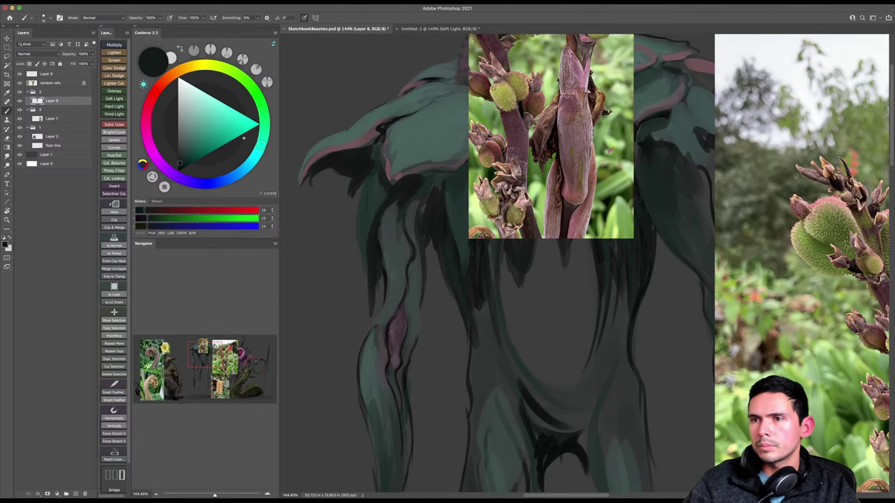
left_click_drag(392, 334, 393, 311)
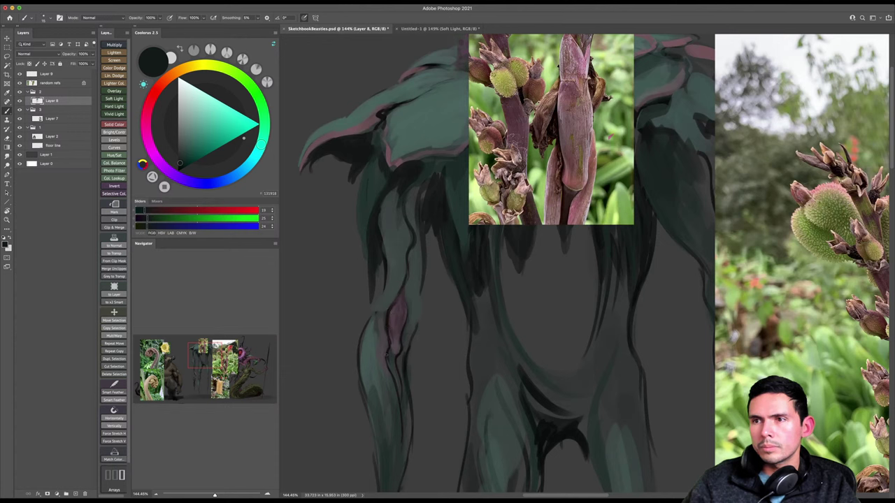
Darken the forearm beside the elbow pod, and paint thin strands of sampled plum along both sides of the pod.
key("bracketright")
key("bracketright")
left_click_drag(384, 320, 381, 356)
key("bracketleft")
left_click(395, 322, "alt")
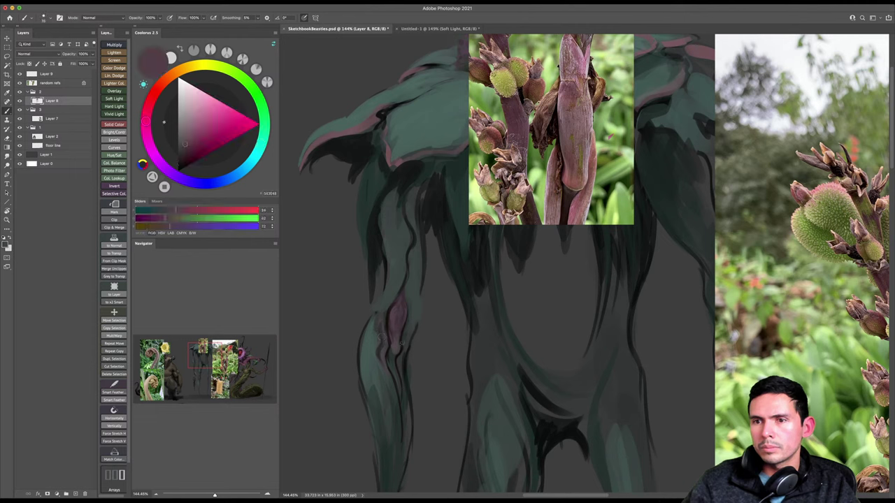
key("bracketright")
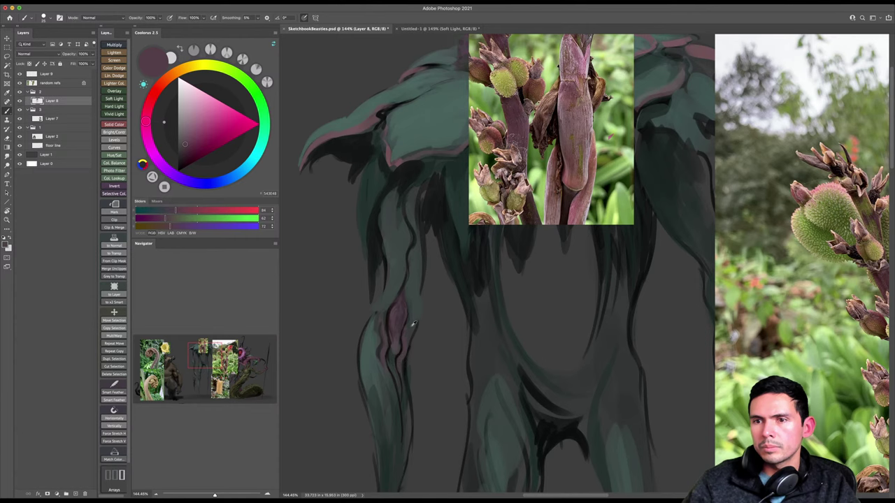
Sample dark teal beside the pod, refine the forearm contour just below it, and save the document.
left_click(412, 325, "alt")
left_click_drag(408, 361, 406, 380)
key("z")
mouse_move(414, 345)
left_mouse_down()
mouse_move(395, 350)
mouse_move(412, 332)
mouse_move(396, 275)
mouse_move(416, 300)
left_mouse_up()
key("super+s")
Move the pod stem reference photo off the creature into the empty space beside its shoulder petals.
key("v")
left_click(463, 215, "super")
left_click_drag(461, 217, 562, 205)
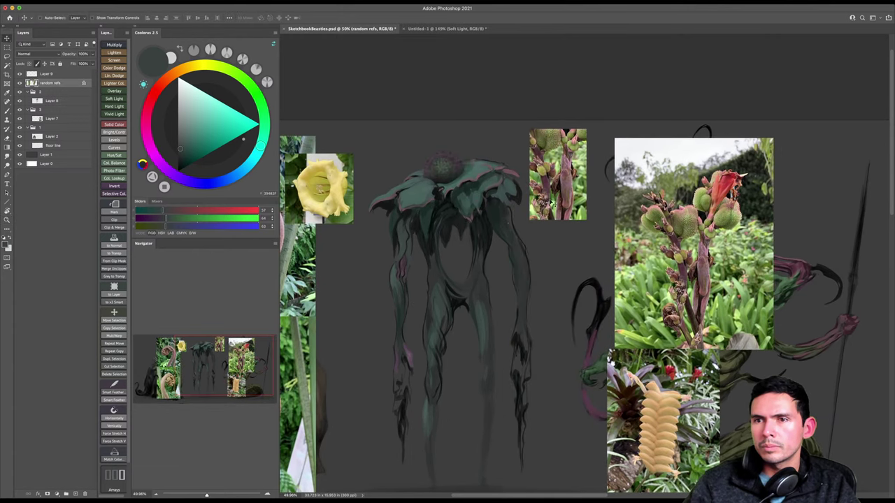
Sample the shoulder petal's teal and add a Multiply layer above the creature's Layer 8.
key("z")
left_click(443, 282)
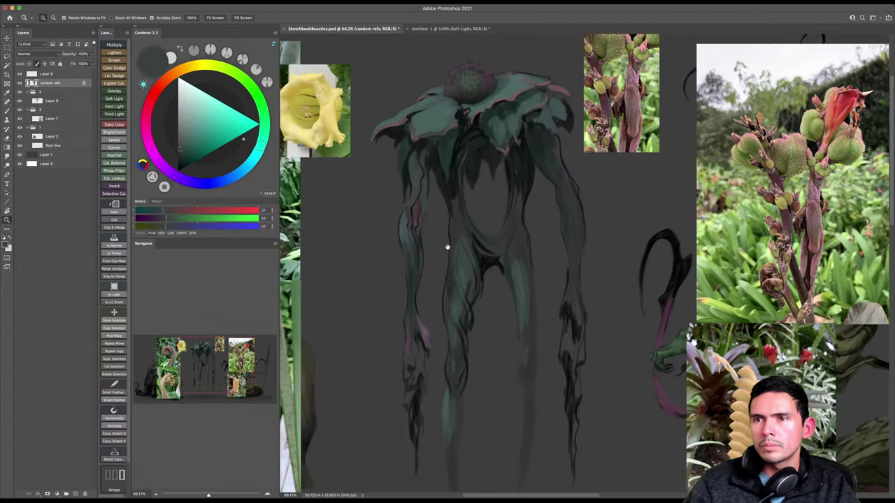
scroll(447, 246, "up", 1)
key("b")
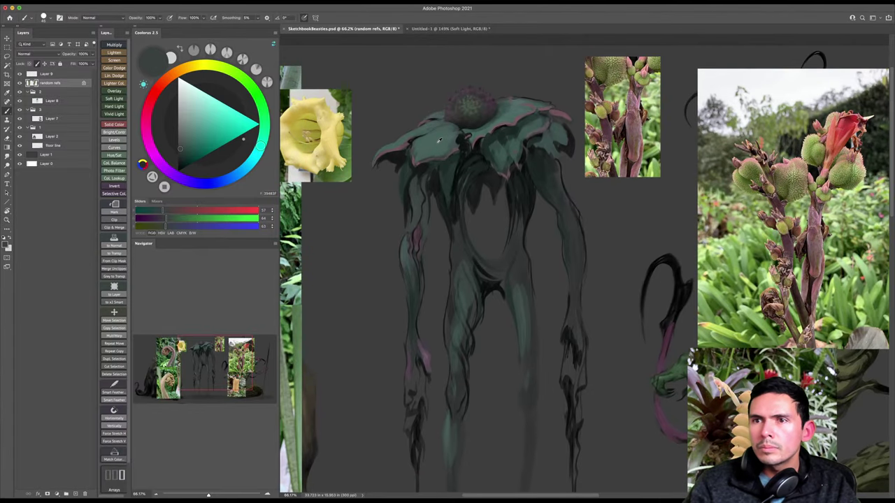
left_click(439, 139, "alt")
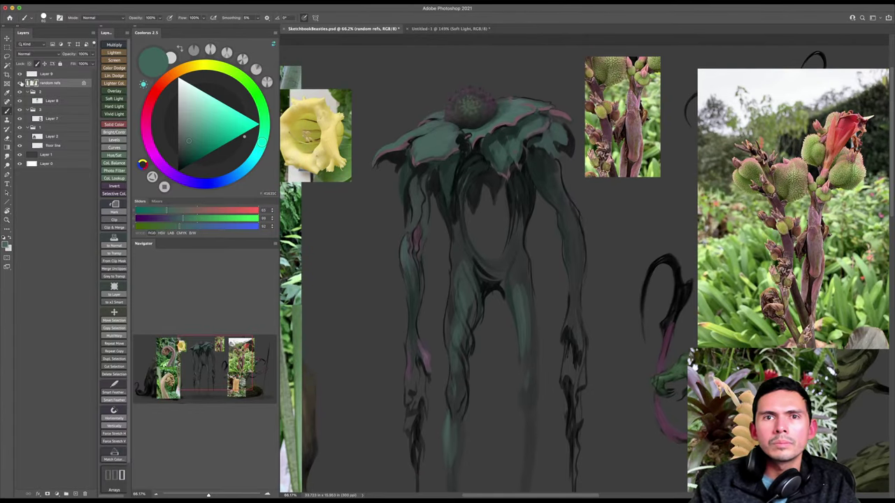
left_click(20, 83)
left_click(21, 82)
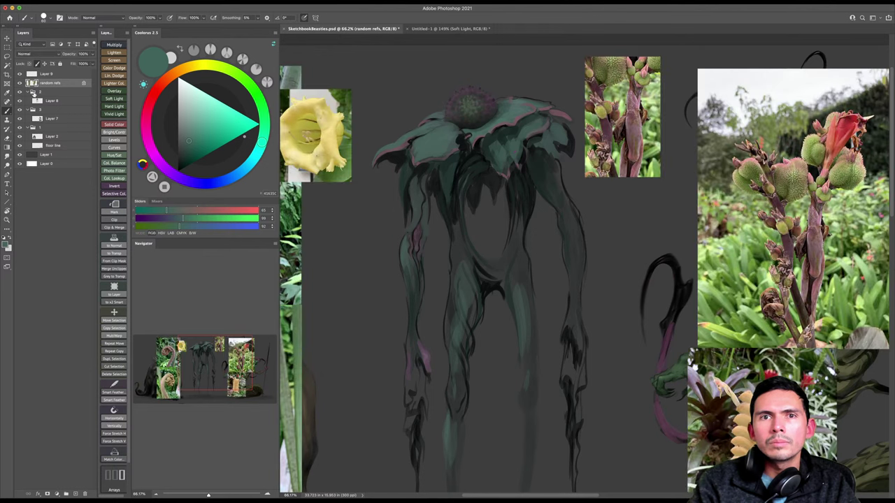
left_click(35, 100)
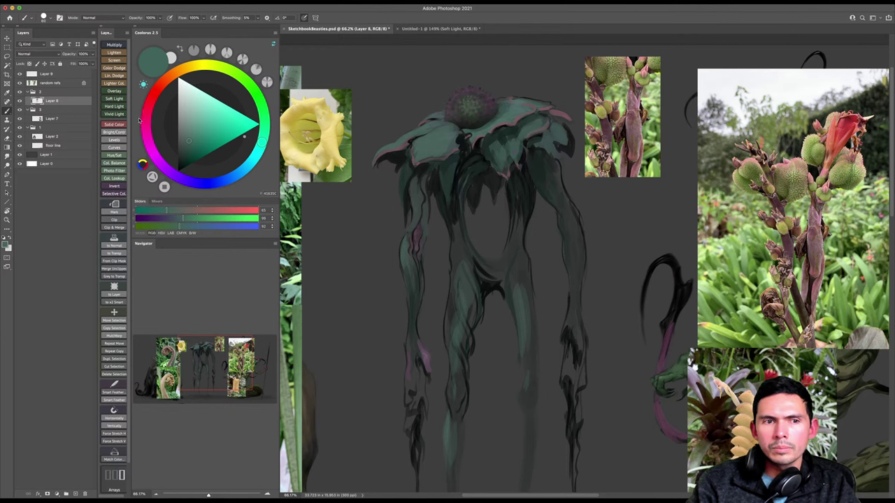
left_click(113, 45)
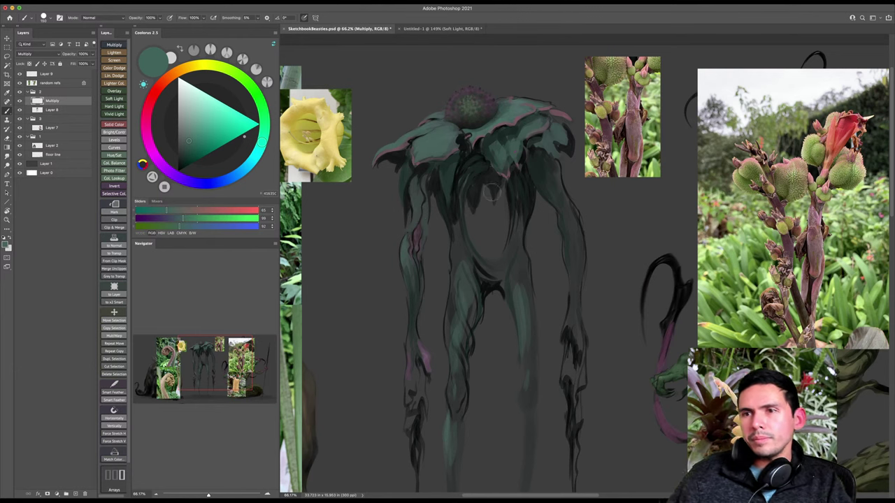
Choose a pale grey-teal for the Multiply layer and lower the brush opacity to 30%.
left_click(188, 159)
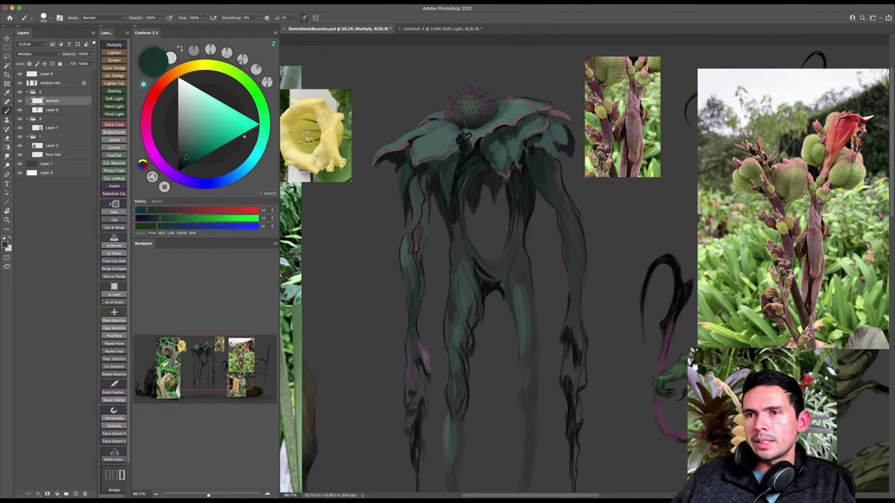
left_click(185, 98)
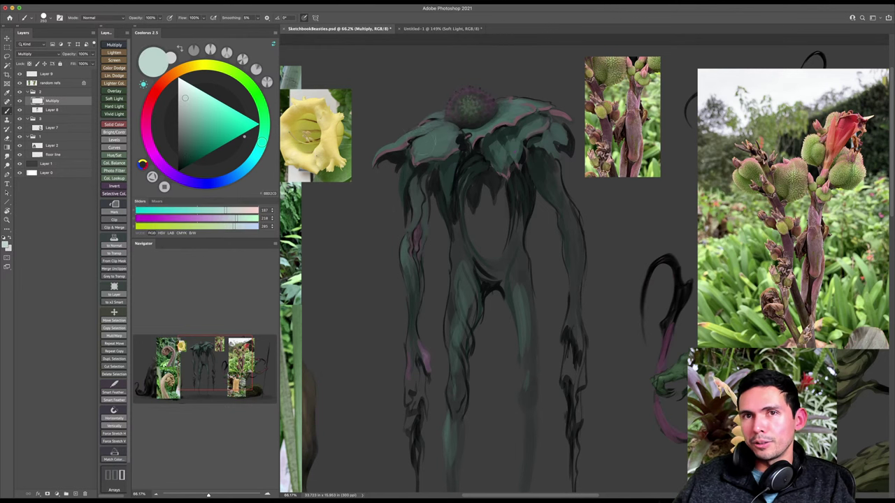
key("3")
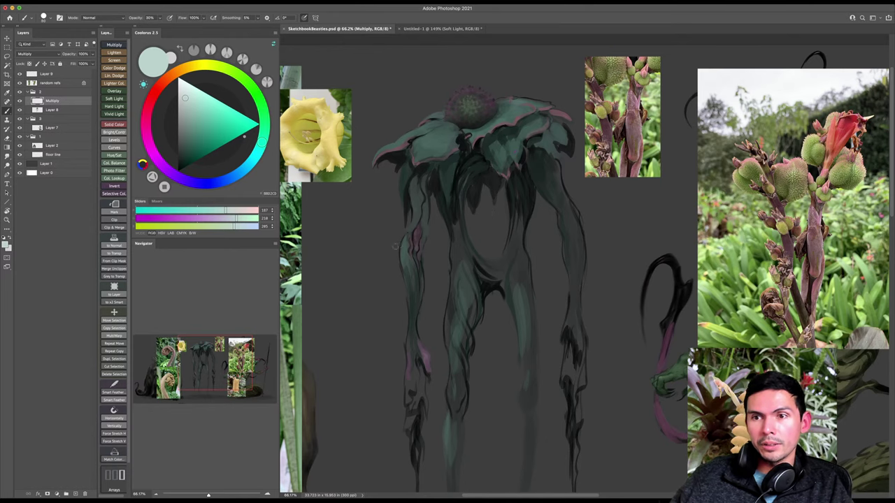
Sample near-black teal and, at 100% brush opacity, paint dark strands hanging beneath the shoulder petal beside the upper arm.
scroll(409, 241, "up", 2)
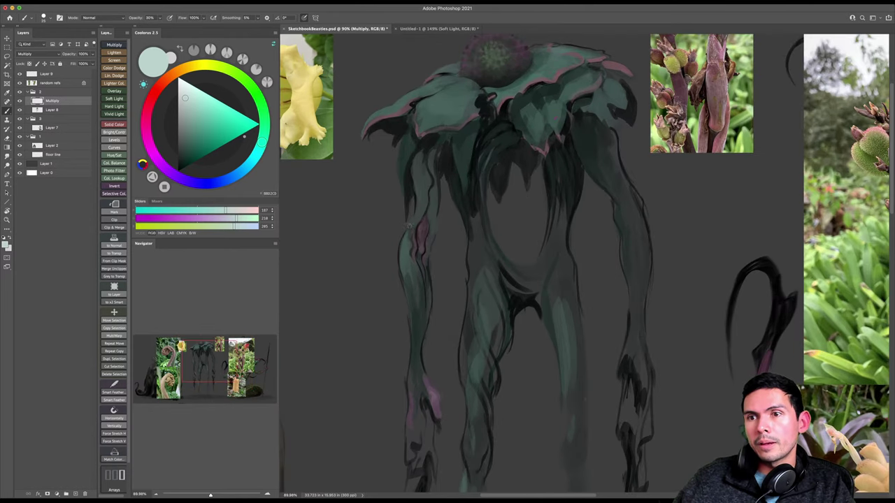
left_click(416, 213, "alt")
key("[")
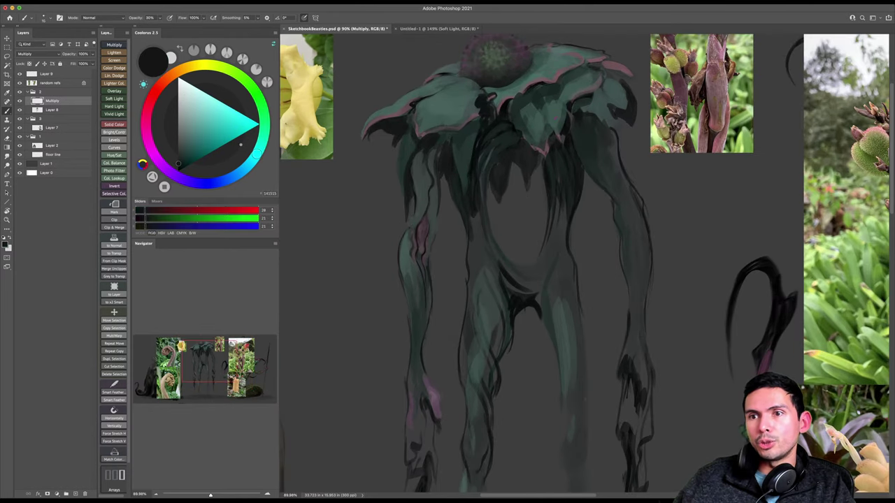
left_click(408, 184, "alt")
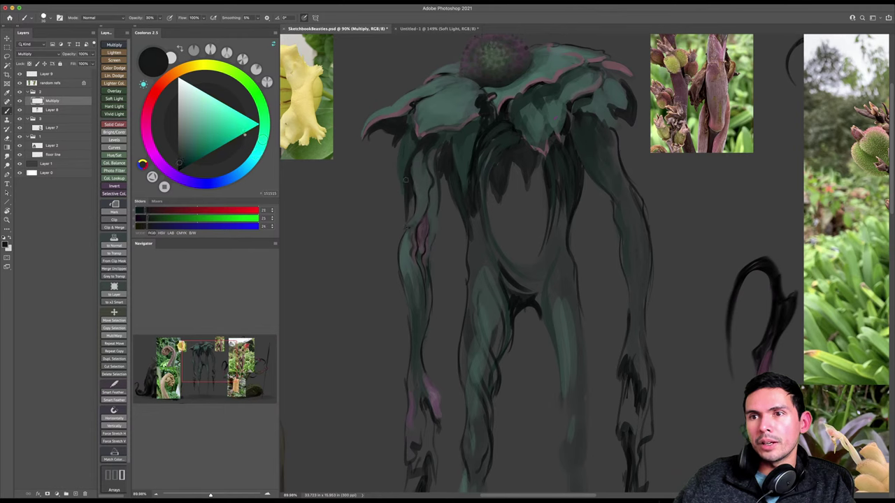
key("0")
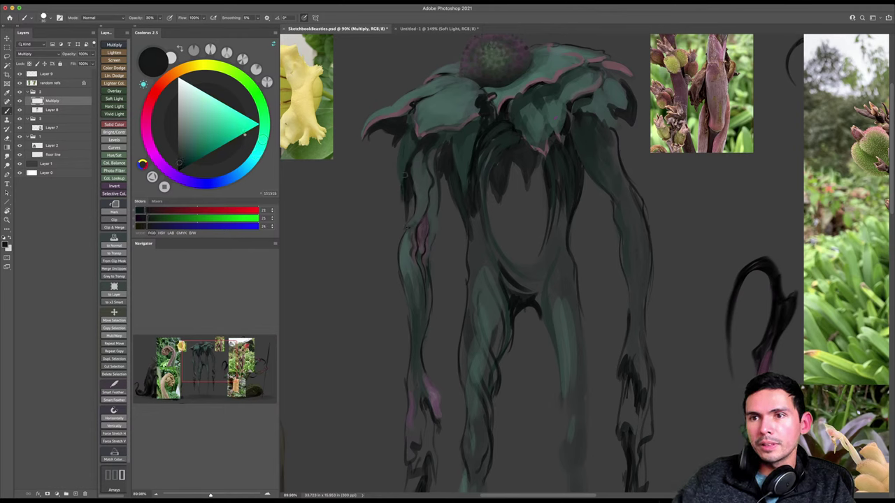
left_click_drag(414, 150, 401, 205)
left_click(402, 159, "alt")
left_click_drag(404, 155, 400, 199)
left_click_drag(405, 152, 400, 186)
left_click(408, 143, "alt")
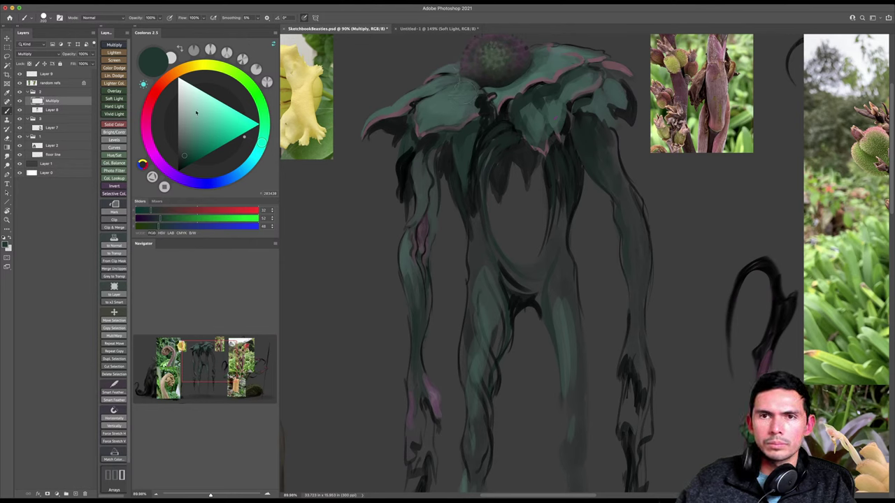
Clip the Multiply layer to Layer 8, save the document, and merge the shading down into Layer 8.
left_click(473, 87, "alt")
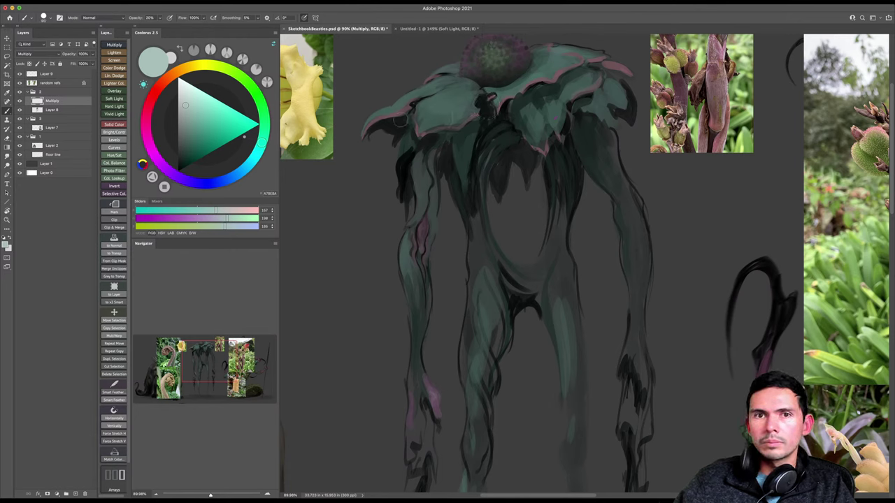
left_click(77, 104, "alt")
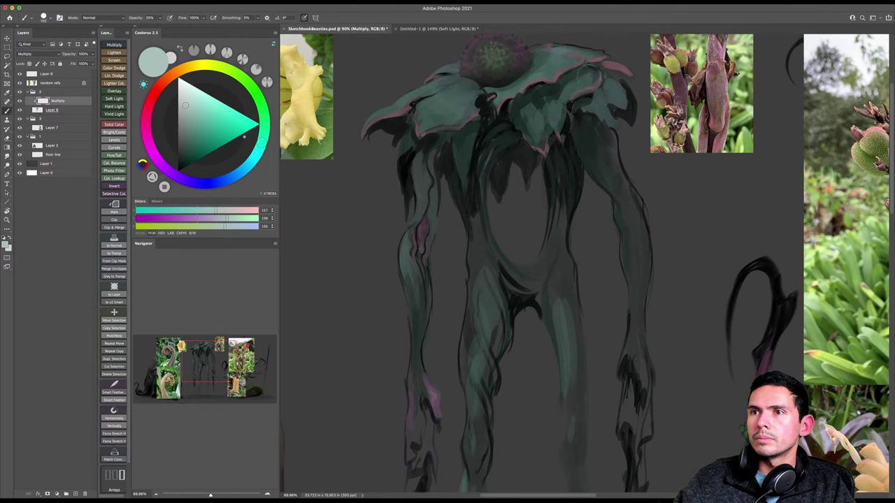
key("z")
left_click_drag(617, 118, 569, 117)
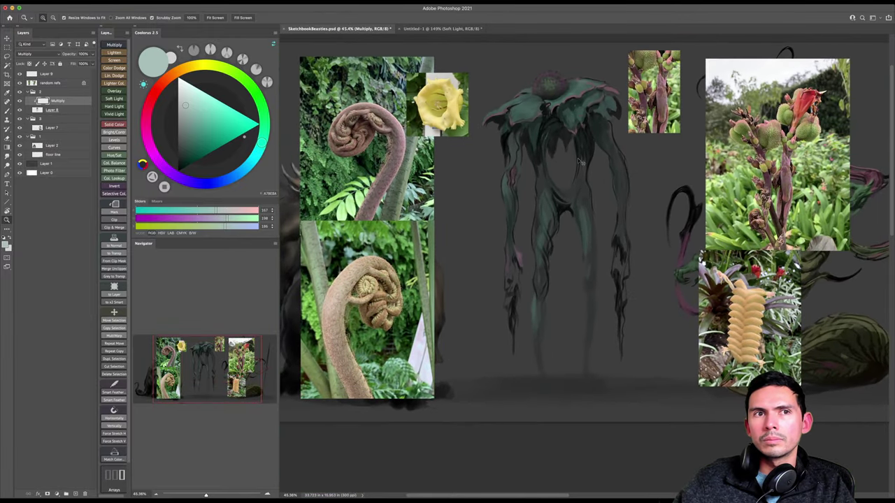
key("super+s")
key("super+0")
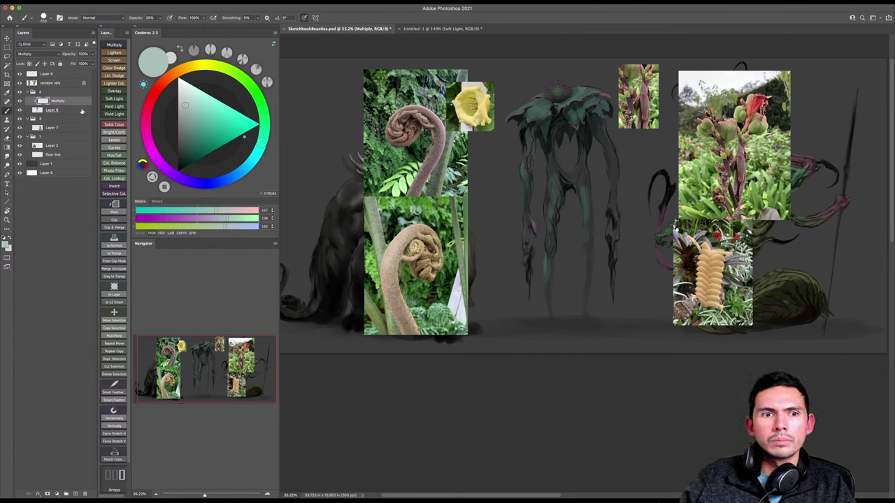
key("super+e")
Add a Color Dodge layer clipped to Layer 8 and choose a dark muted purple for it.
left_click(118, 69)
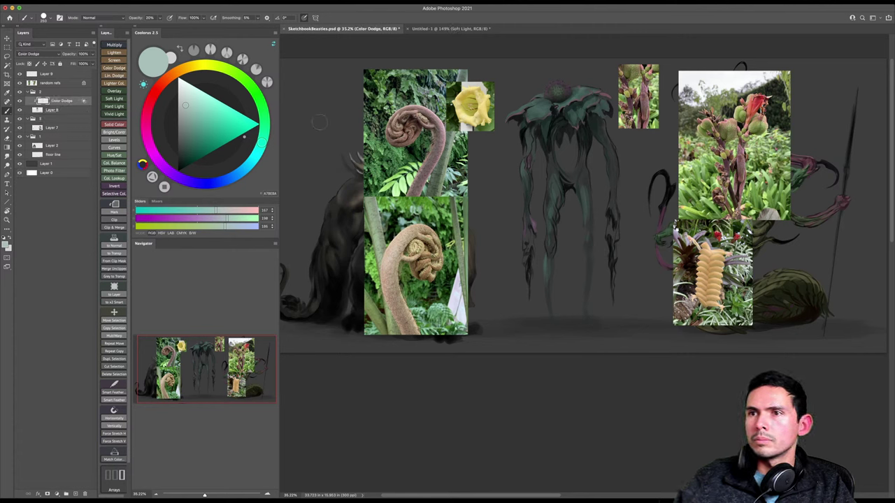
left_click(187, 132)
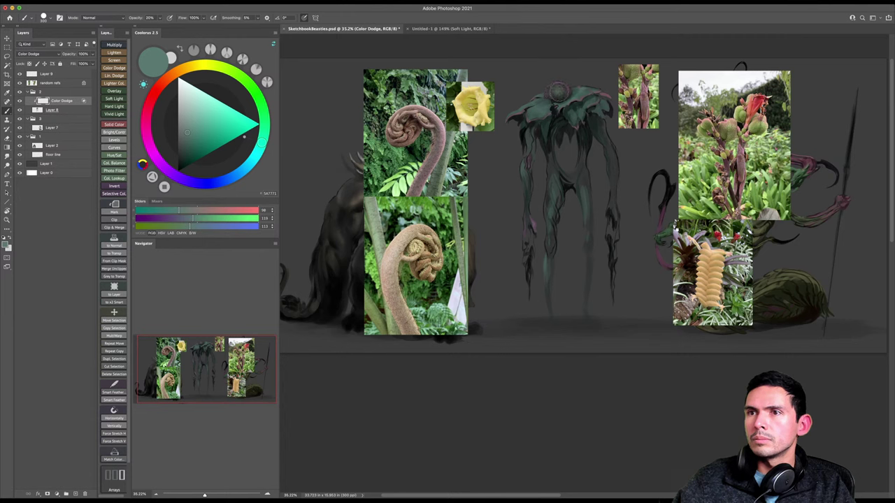
left_click(147, 139)
left_click(190, 144)
Brush a soft purple glow onto the flower head with a smaller brush, and save the document.
key("[")
key("[")
key("[")
key("[")
key("[")
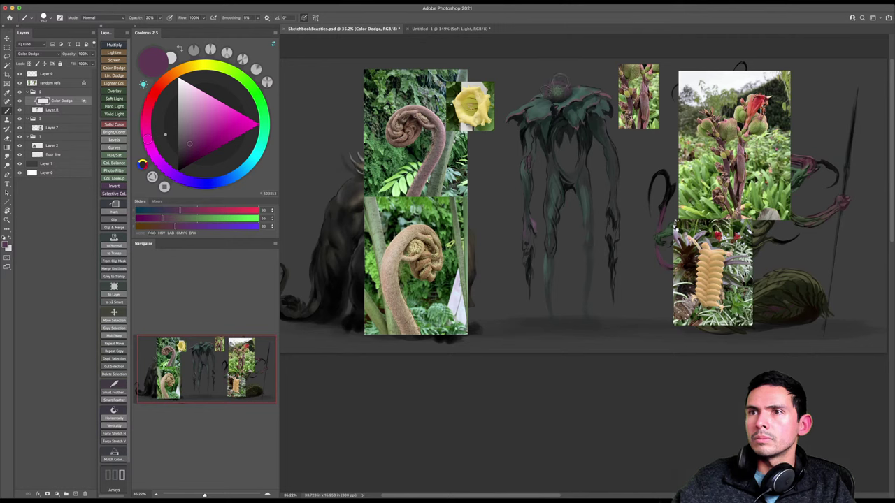
key("super+s")
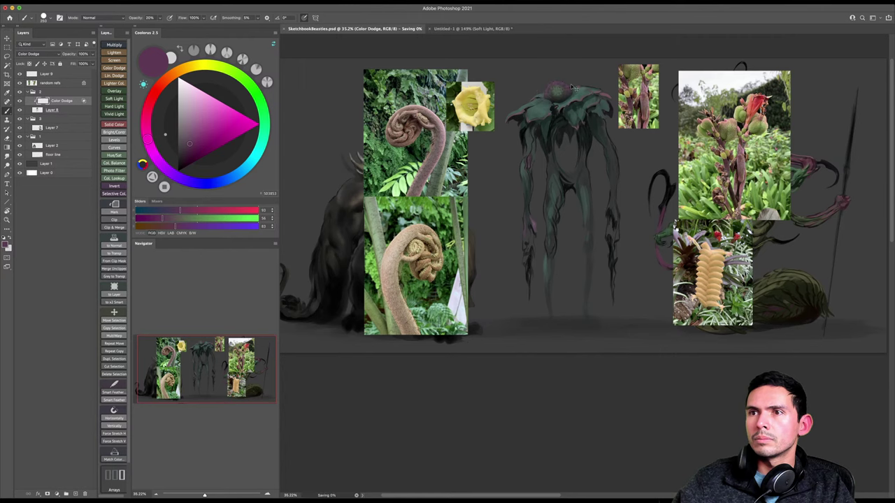
Choose the first soft tapered brush preset in the Standards group.
key("z")
left_click_drag(575, 103, 579, 85)
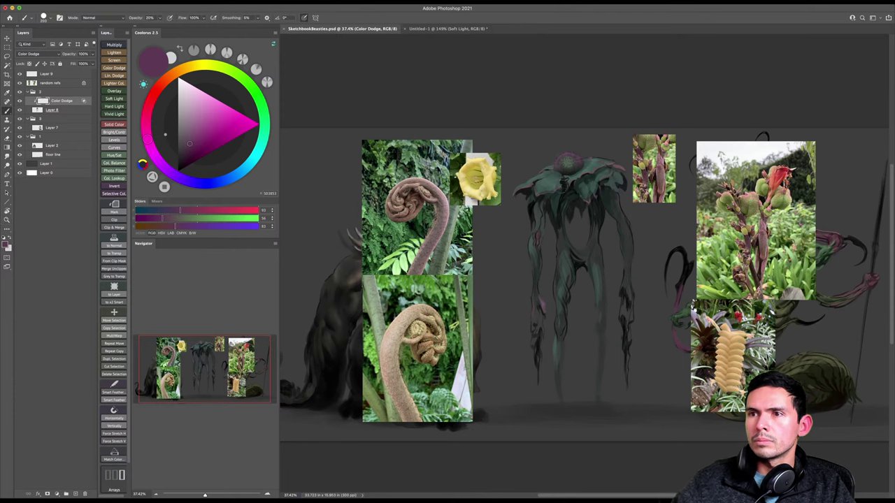
left_click_drag(575, 210, 579, 203)
key("b")
right_click(580, 183)
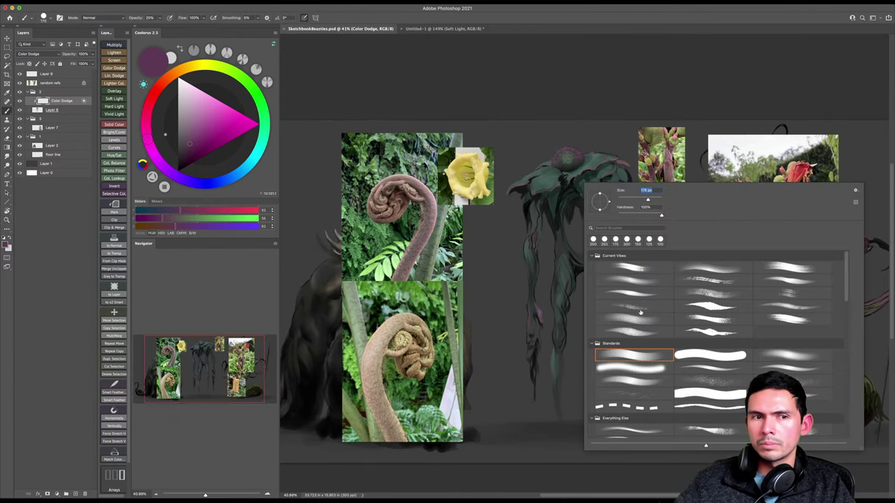
double_click(635, 357)
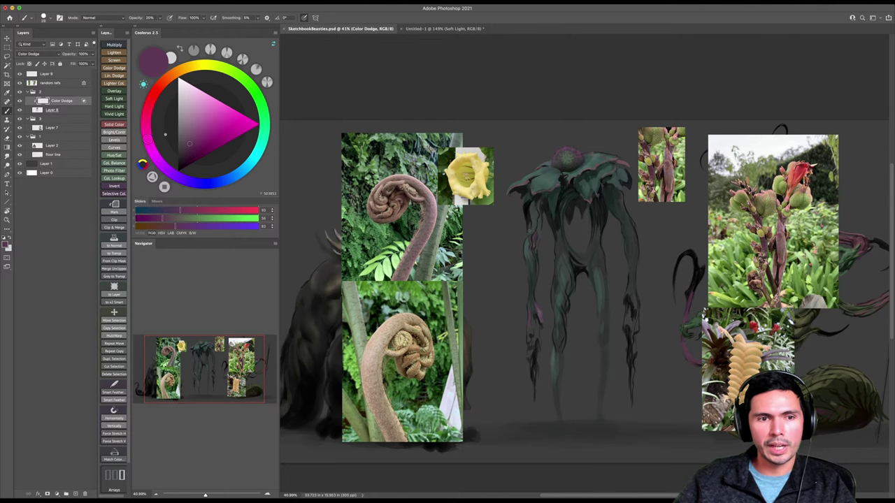
Switch to a brush preset with a 52° tip angle for work around the flower head and petals.
key("z")
mouse_move(569, 187)
left_mouse_down()
mouse_move(587, 184)
mouse_move(592, 204)
mouse_move(575, 220)
mouse_move(543, 211)
mouse_move(562, 228)
mouse_move(569, 222)
left_mouse_up()
key("b")
right_click(543, 211)
key("Return")
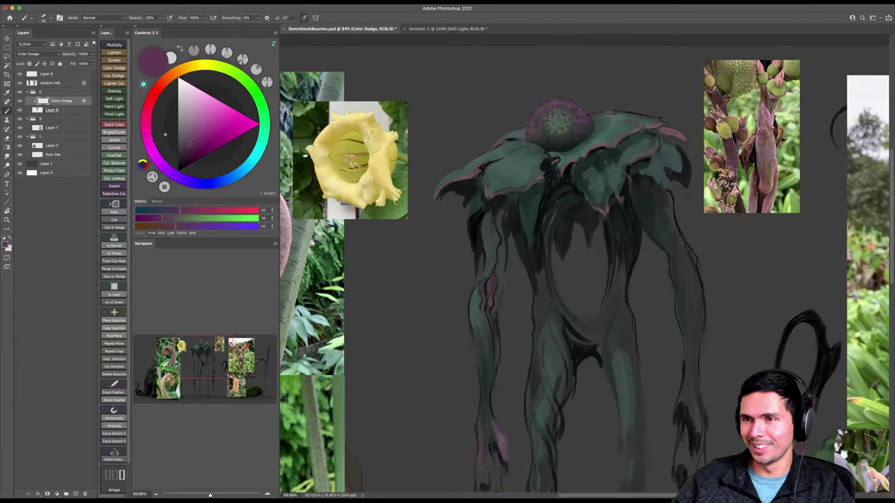
Choose a darker rose based on the pink petal edge at 100% brush opacity, and merge the Color Dodge layer into Layer 8.
left_click(674, 132, "alt")
left_click(192, 141)
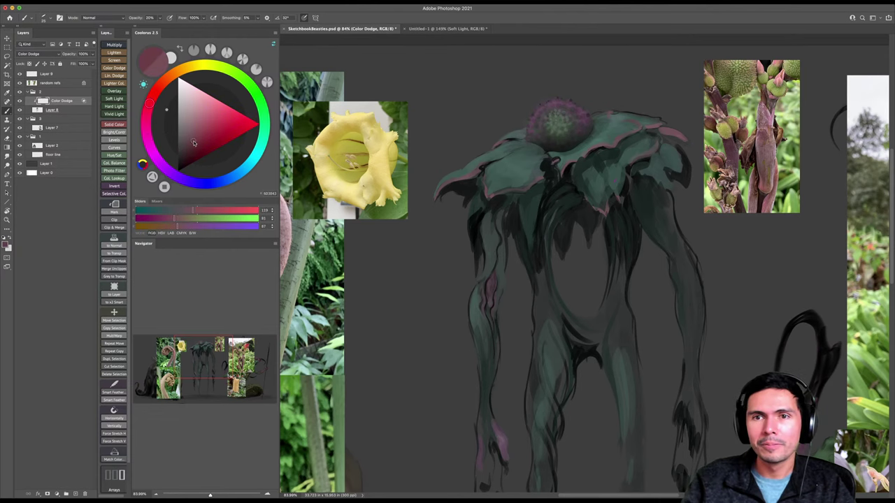
key("0")
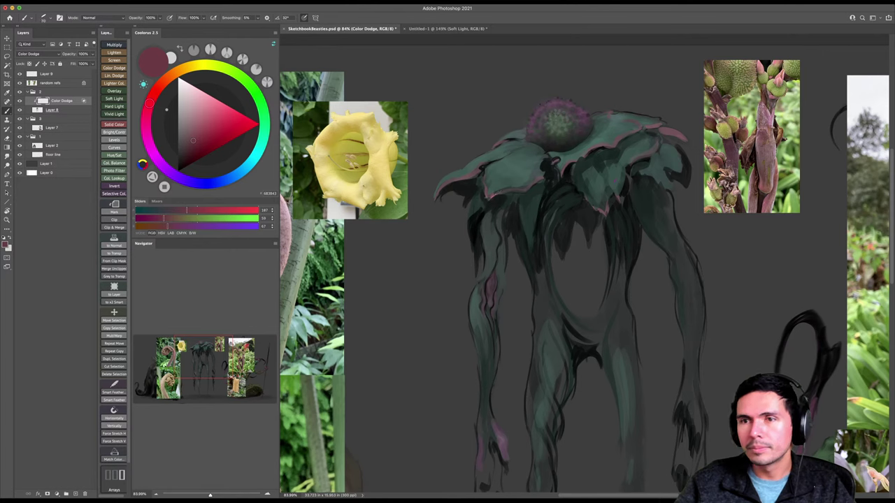
key("super+e")
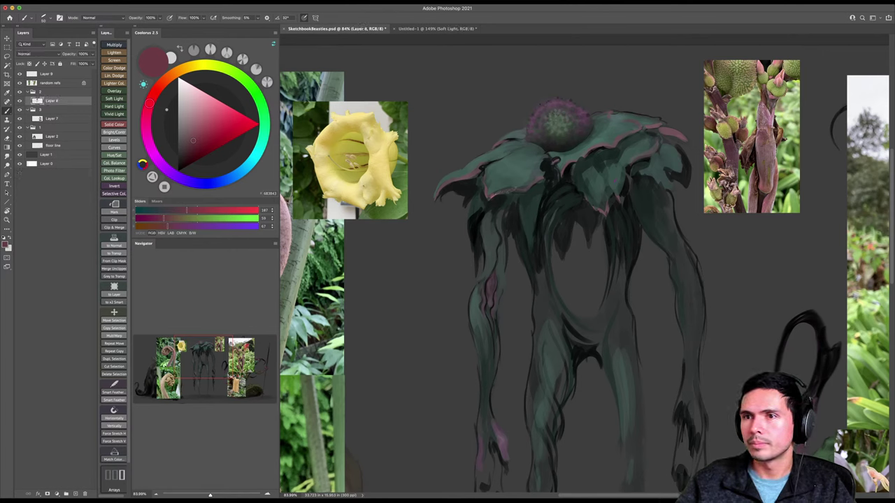
Repaint the pink edges of the shoulder petals in a deeper rose derived from the existing edge colour, using a small brush.
right_click(509, 197, "shift")
left_click(531, 209)
key("bracketright")
key("bracketright")
key("bracketright")
key("bracketright")
key("bracketright")
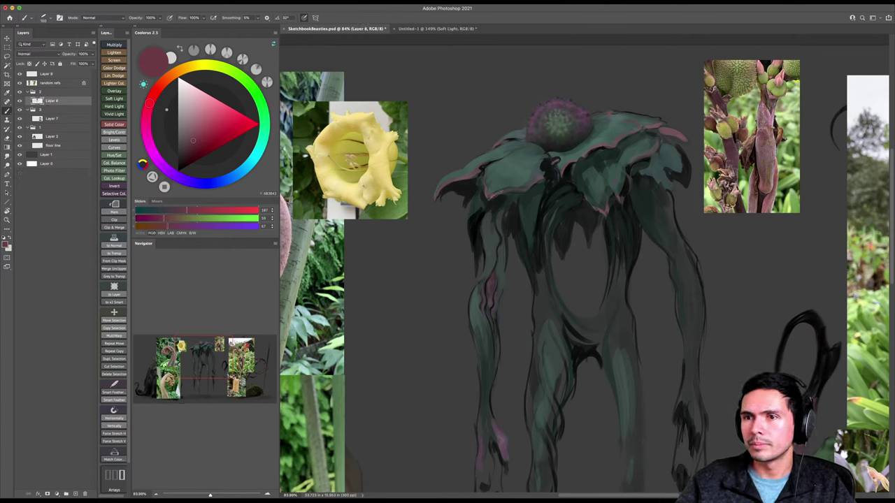
left_click(494, 195, "alt")
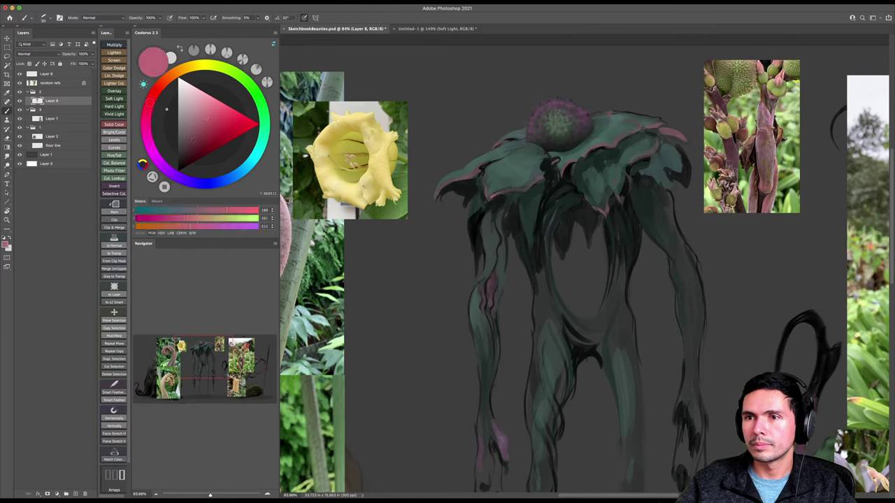
left_click(203, 127)
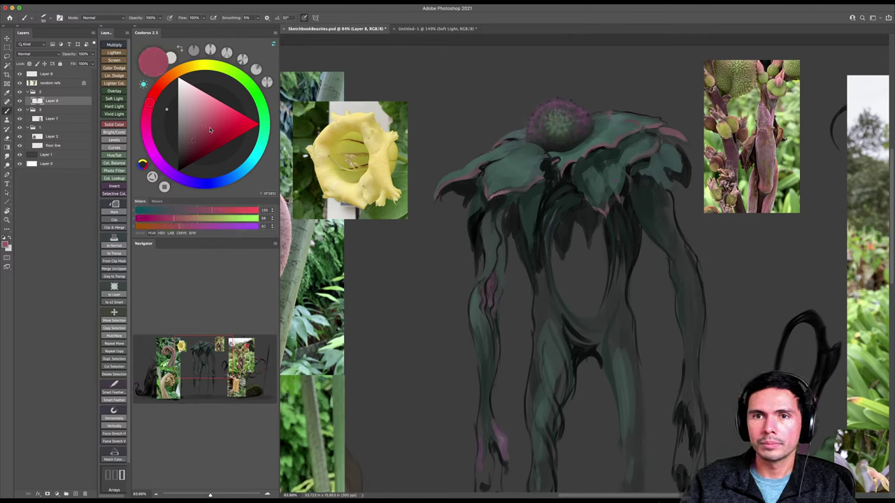
key("bracketleft")
key("bracketleft")
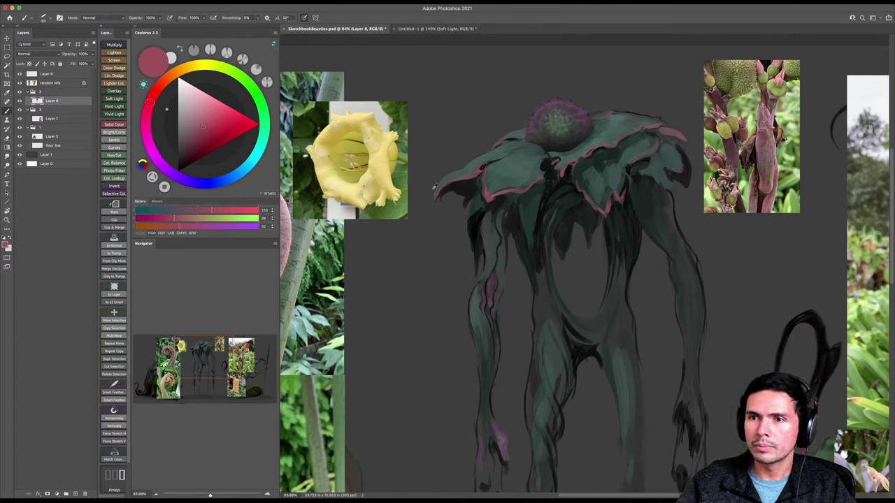
Shade the small drooping leaf beneath the left shoulder petal with near-black and dark teal sampled from the painting.
left_click(475, 218, "alt")
left_click_drag(468, 222, 468, 250)
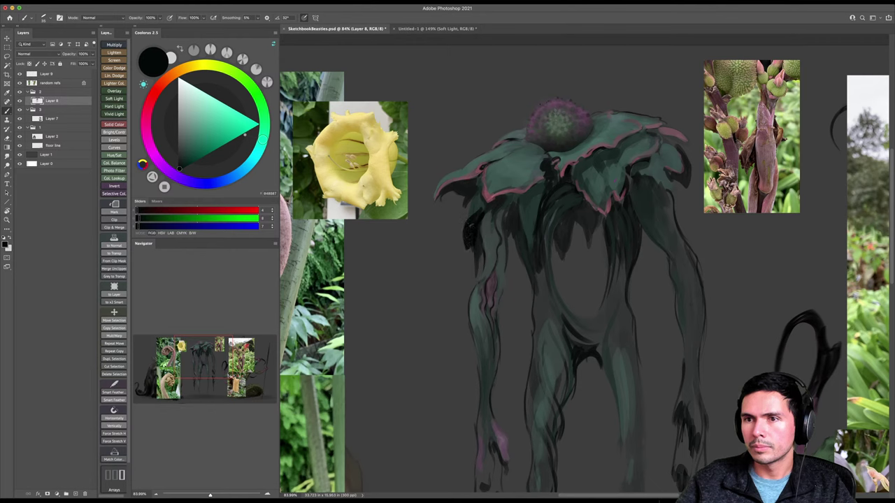
left_click(472, 206, "alt")
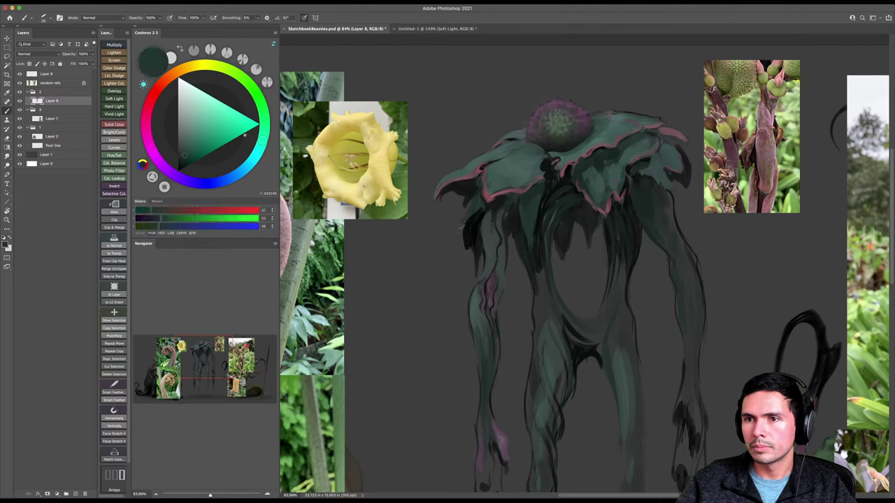
left_click(466, 230, "alt")
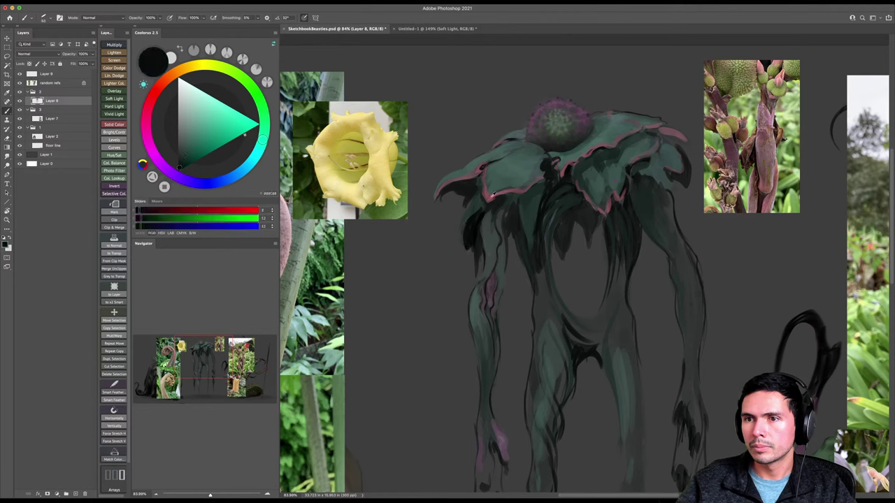
Paint a dark red edge on the drooping leaf beneath the left shoulder petal, and sample teal from the front petal.
left_click(494, 193, "alt")
key("bracketright")
key("bracketright")
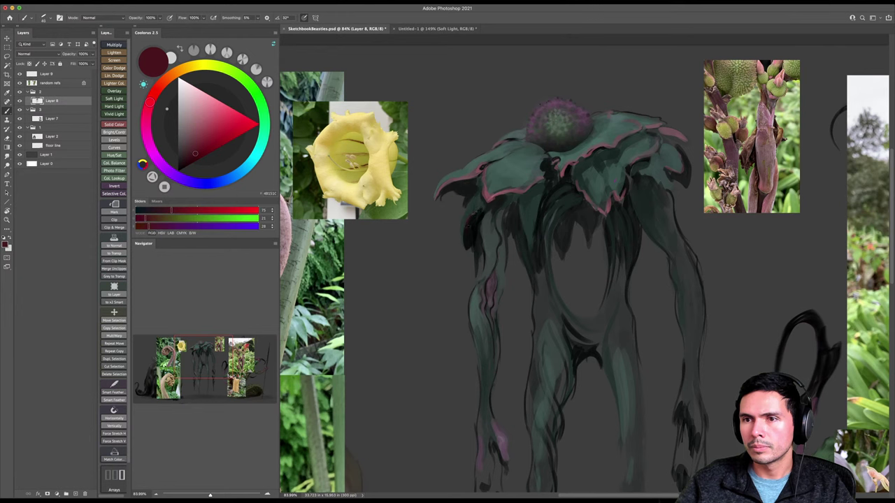
key("z")
left_click_drag(508, 255, 506, 229)
left_click_drag(538, 176, 542, 174)
key("b")
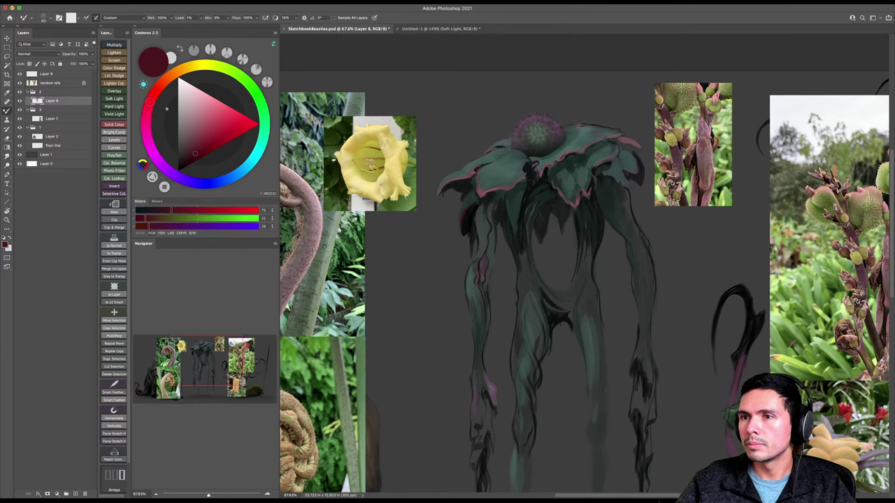
key("b")
left_click(585, 172, "alt")
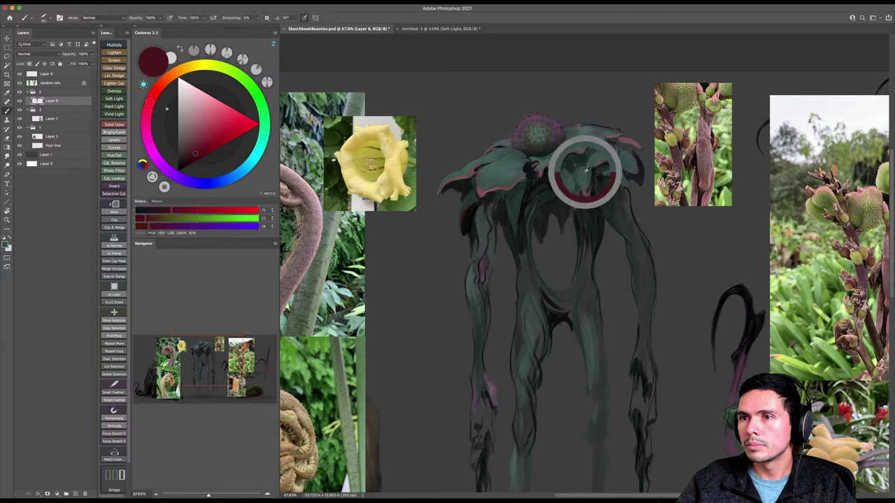
Inspect Layer 9 in isolation, delete it, select Layer 8 and save the document.
left_click(19, 101)
left_click(19, 101)
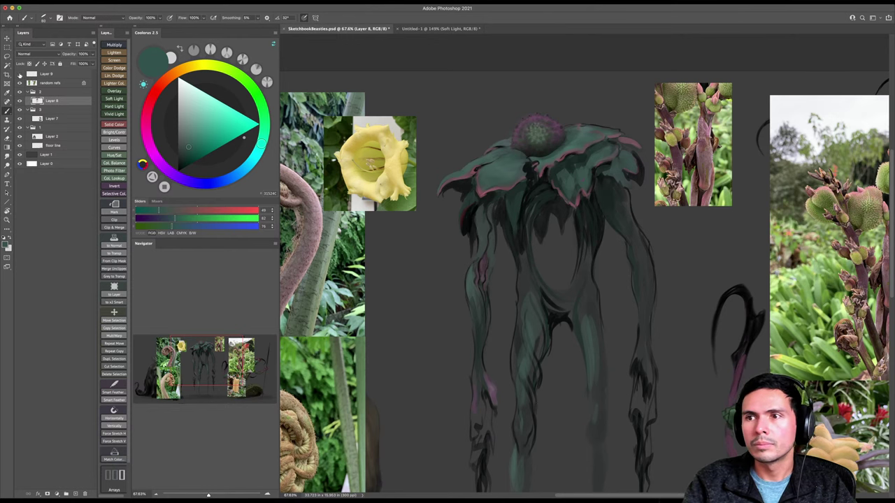
left_click(51, 76)
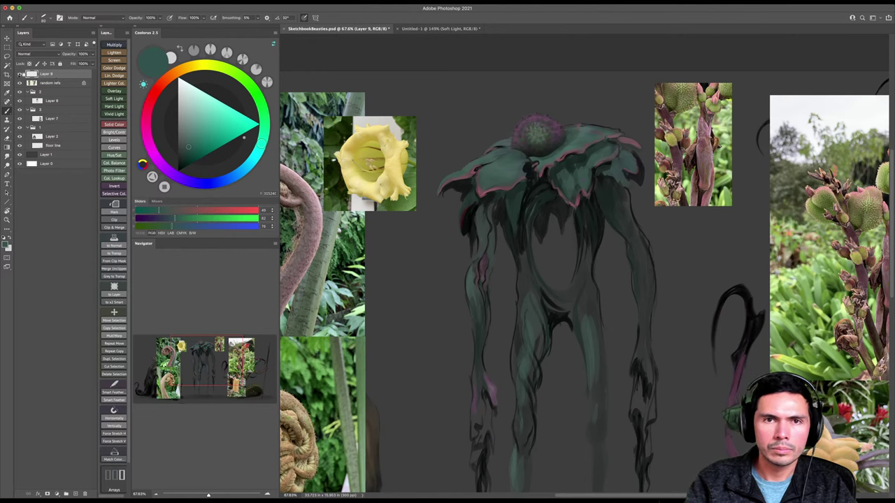
left_click(20, 75, "alt")
key("z")
mouse_move(631, 212)
left_mouse_down()
mouse_move(603, 225)
mouse_move(583, 216)
left_mouse_up()
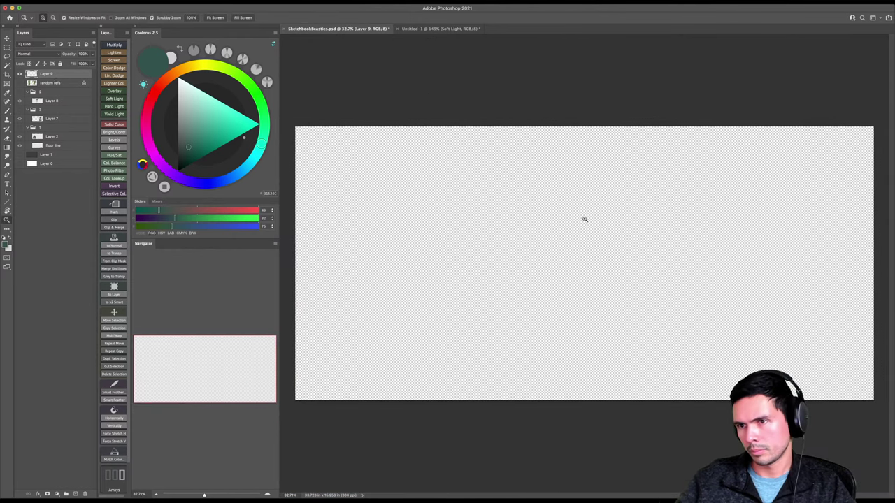
left_click(20, 74, "alt")
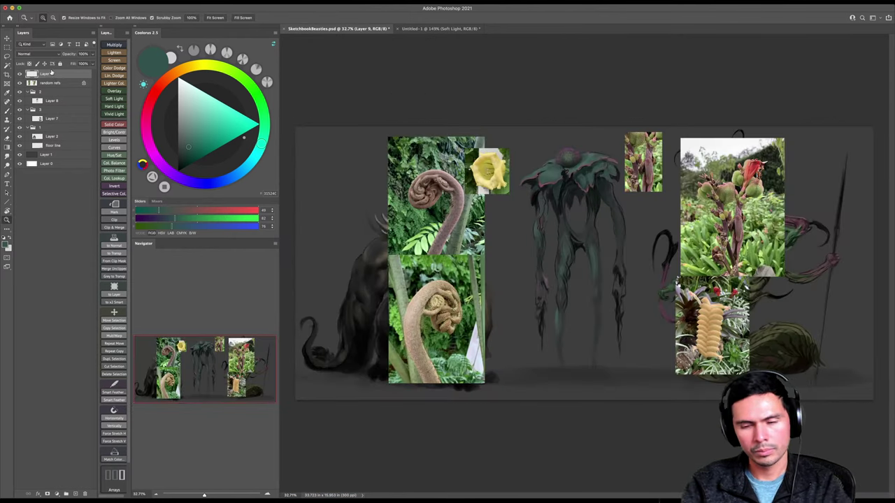
key("BackSpace")
left_click(60, 93)
key("super+s")
left_click_drag(601, 183, 619, 200)
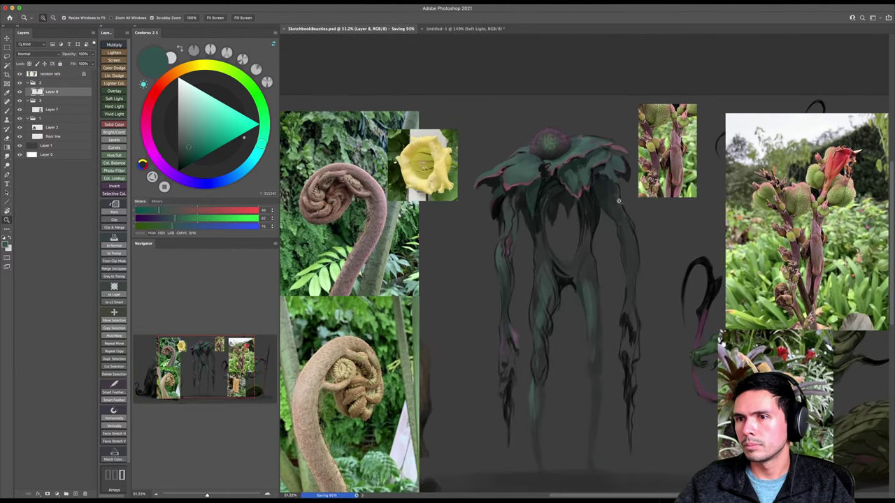
Check the document's pixel dimensions in the Image Size dialog without changing them.
left_click(85, 2)
left_click(105, 53)
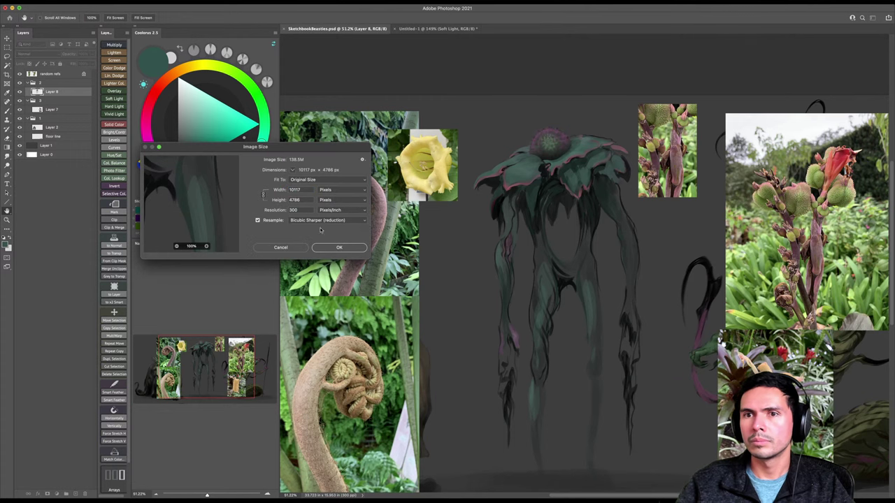
left_click(282, 247)
Paint rose folds around the opening at the left arm's elbow with the sampled petal-edge pink, checking the values in a greyscale proof.
mouse_move(581, 171)
left_mouse_down()
mouse_move(681, 183)
mouse_move(588, 210)
mouse_move(583, 184)
left_mouse_up()
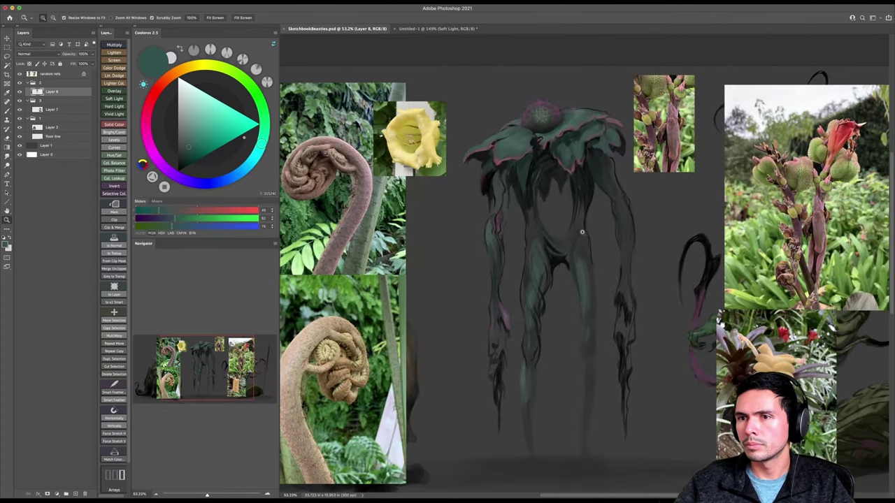
left_click_drag(582, 228, 629, 228)
left_click_drag(449, 218, 524, 215)
key("b")
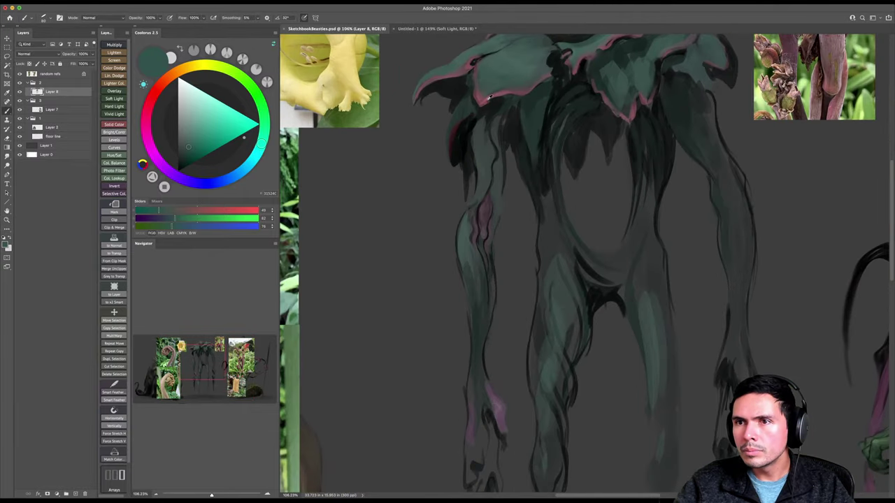
left_click(487, 98, "alt")
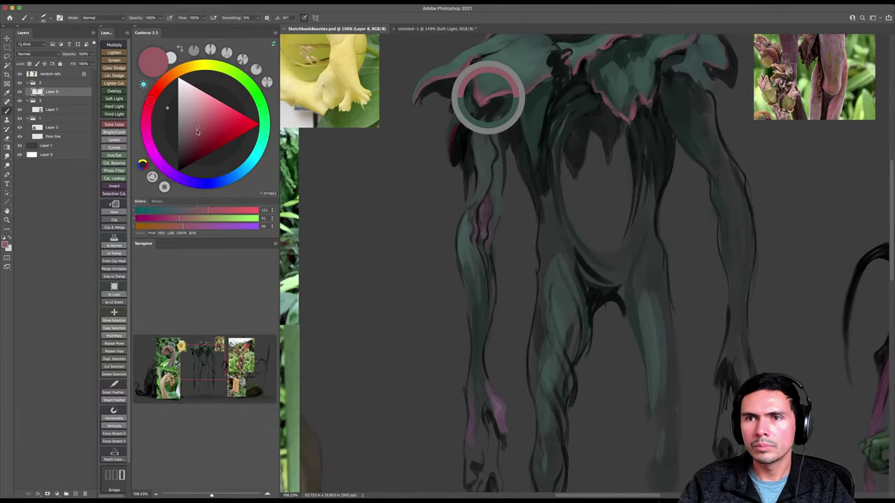
key("ctrl+y")
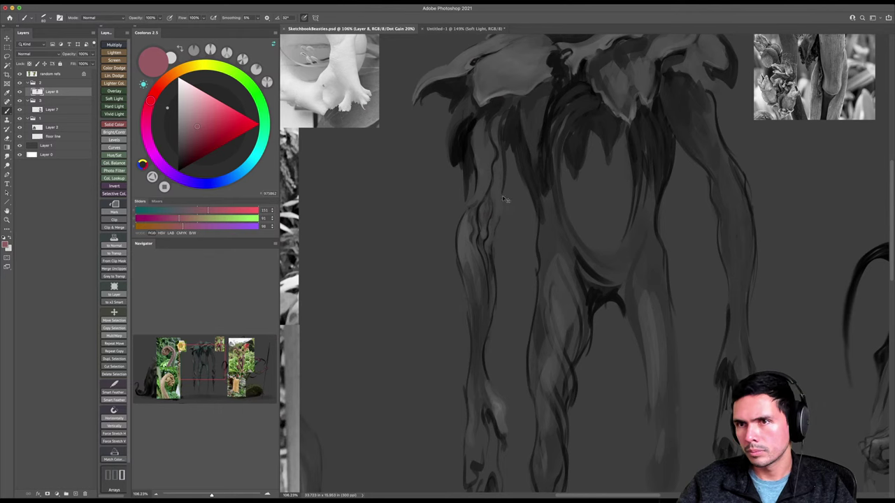
key("ctrl+y")
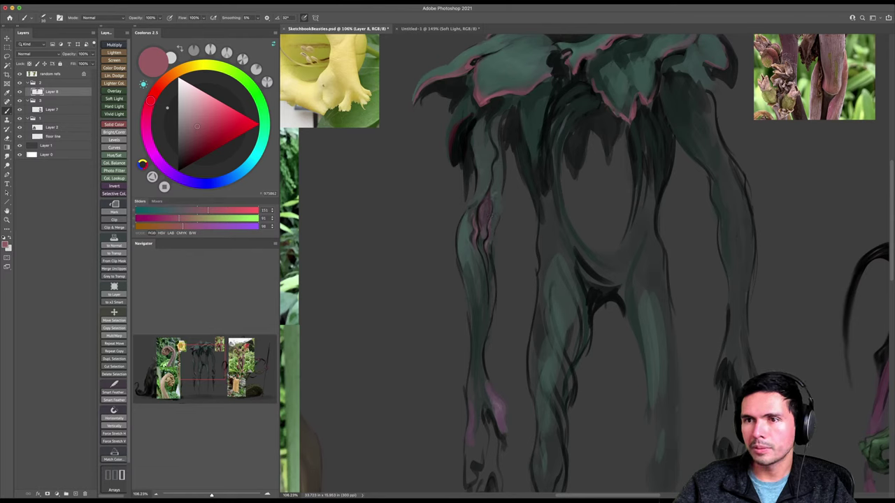
Shape pointed flaps above the elbow opening of the left arm with sampled grey-teal and a dark outline colour.
left_click(481, 191, "alt")
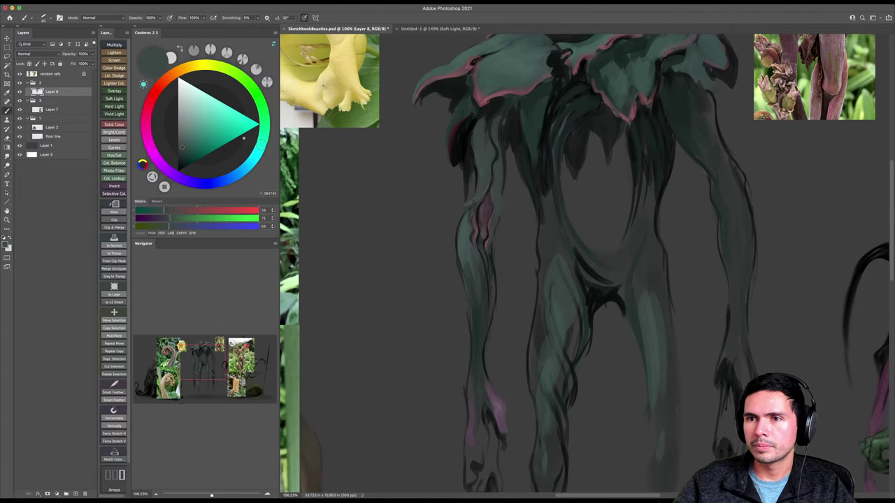
left_click(466, 213, "alt")
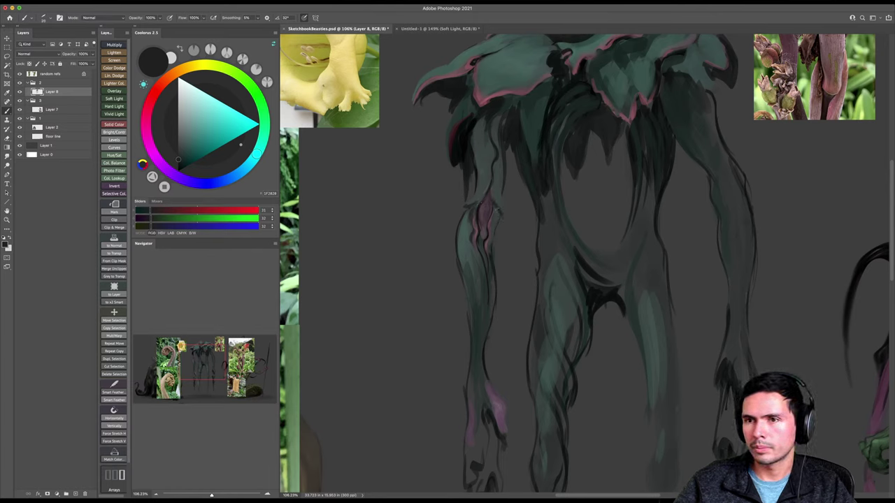
scroll(498, 225, "down", 1)
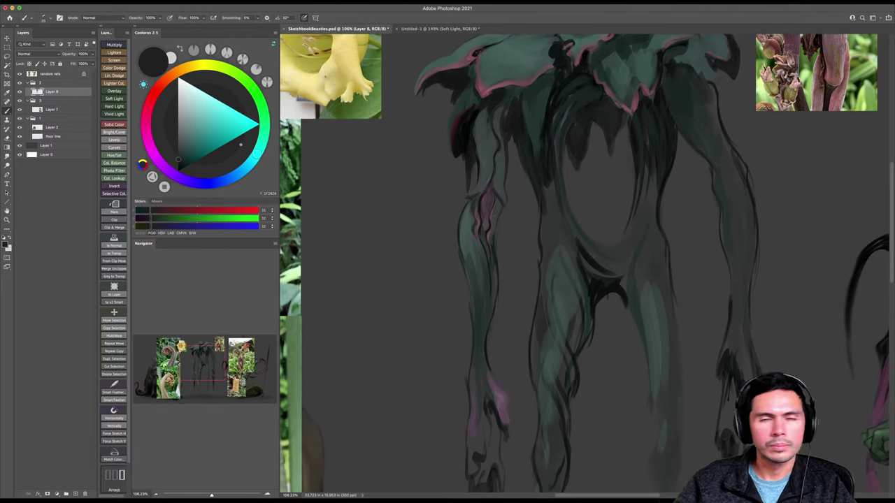
scroll(482, 221, "down", 2)
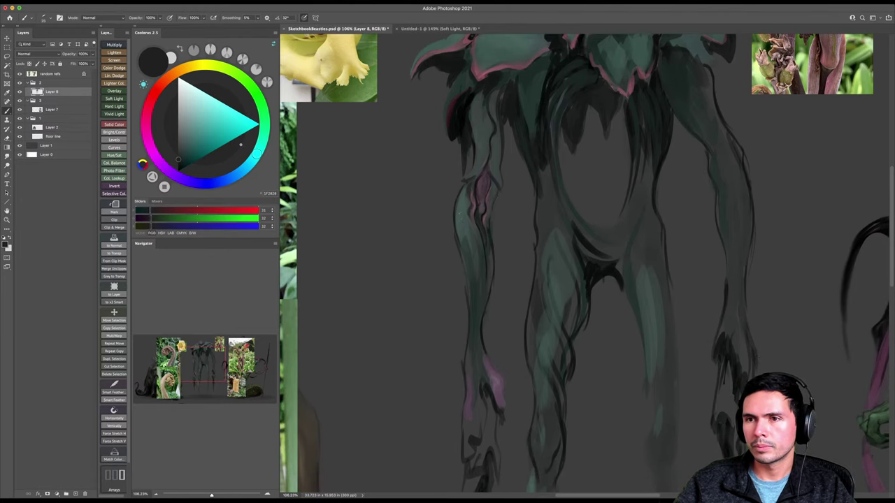
Blend sampled teal tones into the left upper arm and elbow flaps, and set the brush opacity to 40%.
left_click(472, 250, "alt")
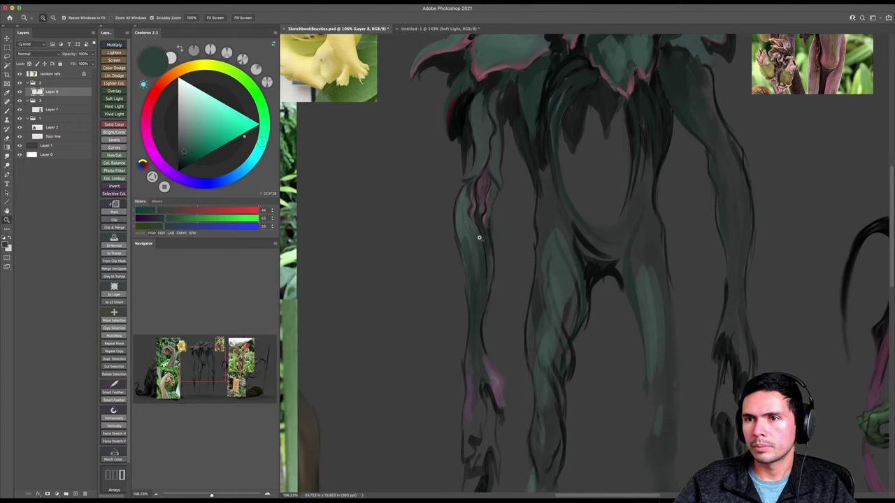
scroll(479, 236, "down", 3)
mouse_move(466, 176)
left_mouse_down()
mouse_move(489, 175)
mouse_move(463, 162)
mouse_move(447, 175)
mouse_move(518, 160)
mouse_move(483, 191)
left_mouse_up()
left_click(481, 167, "alt")
left_click(462, 161, "alt")
left_click(449, 176, "alt")
key("b")
left_click(485, 184, "alt")
left_click(184, 154)
key("]")
key("]")
key("3")
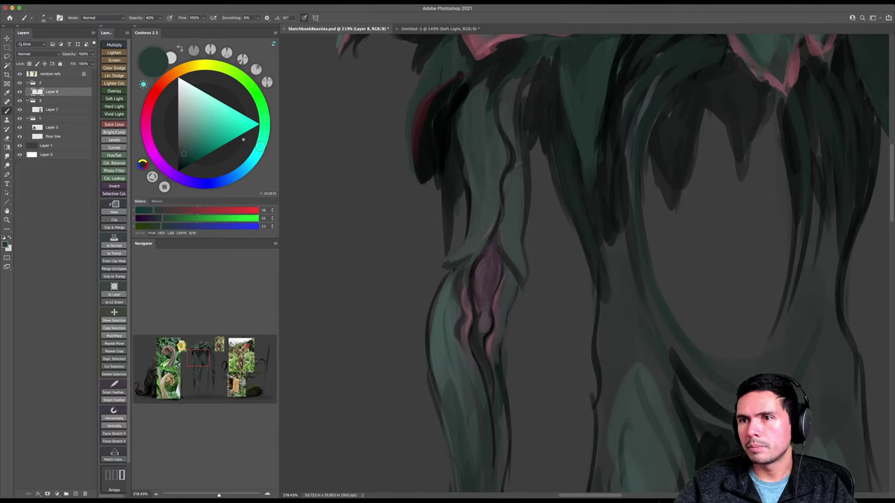
Brush fine, very dark green strands down the left upper arm using a brush preset with a 75° tip angle.
left_click(185, 165)
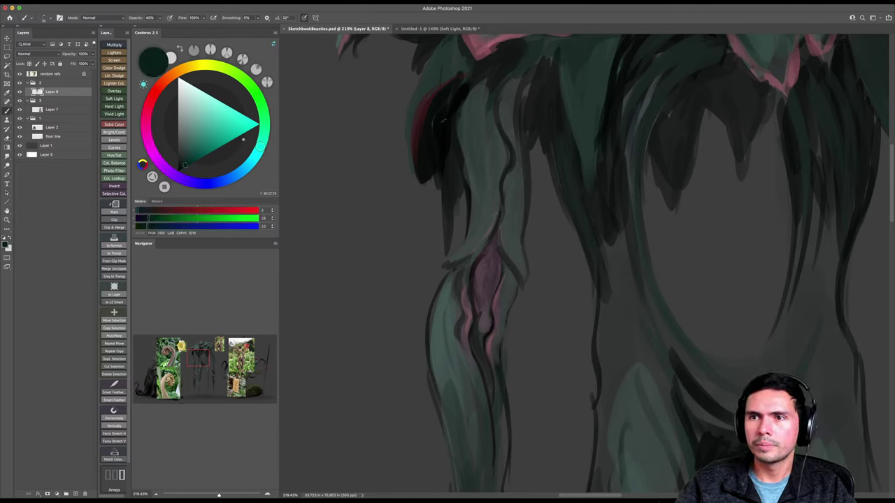
key("bracketleft")
key("bracketleft")
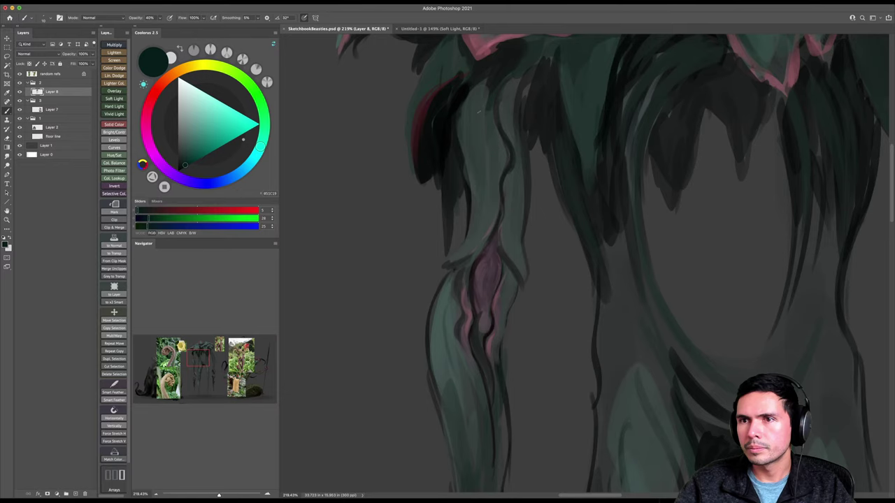
key("bracketleft")
key("bracketleft")
right_click(487, 133)
left_click(509, 141)
key("Return")
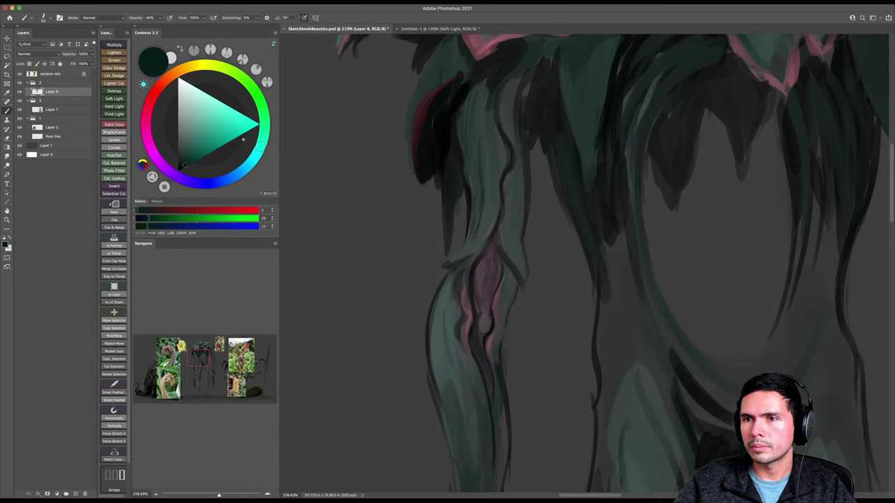
left_click_drag(476, 157, 474, 171)
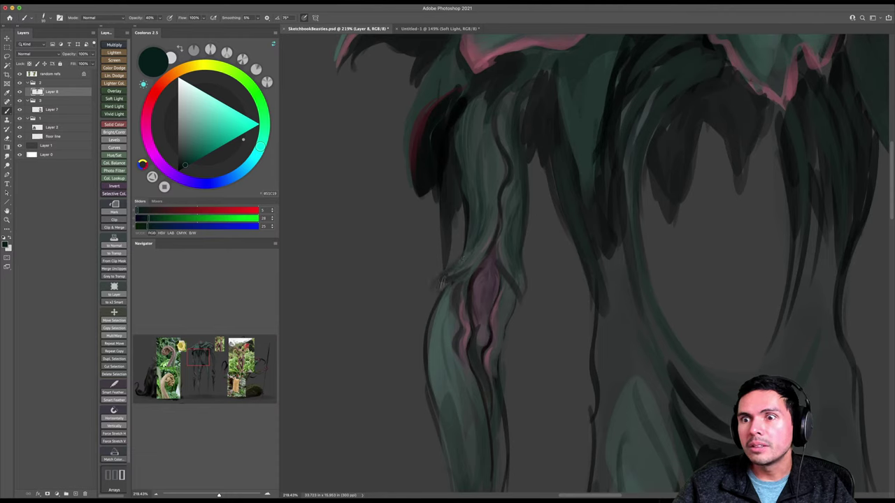
Darken the curled tips of the elbow flaps with near-black, and smudge the shading on the left upper arm.
left_click(180, 168)
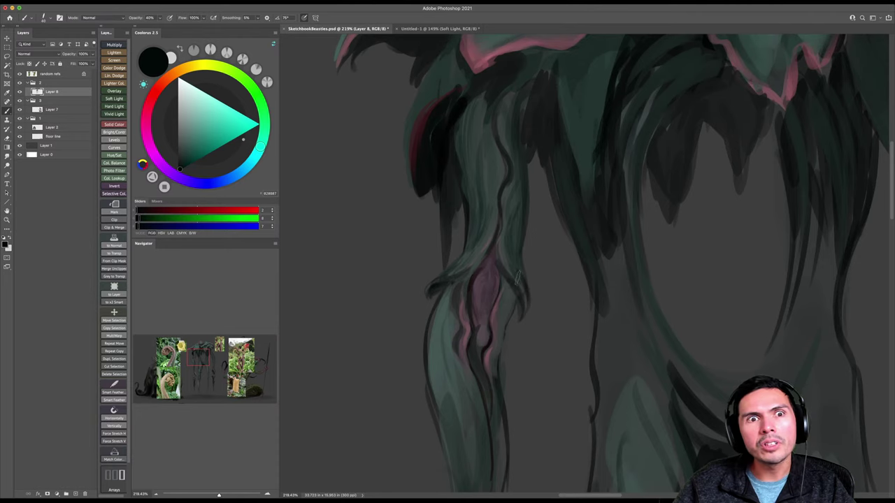
key("z")
left_click_drag(529, 294, 522, 244)
key("r")
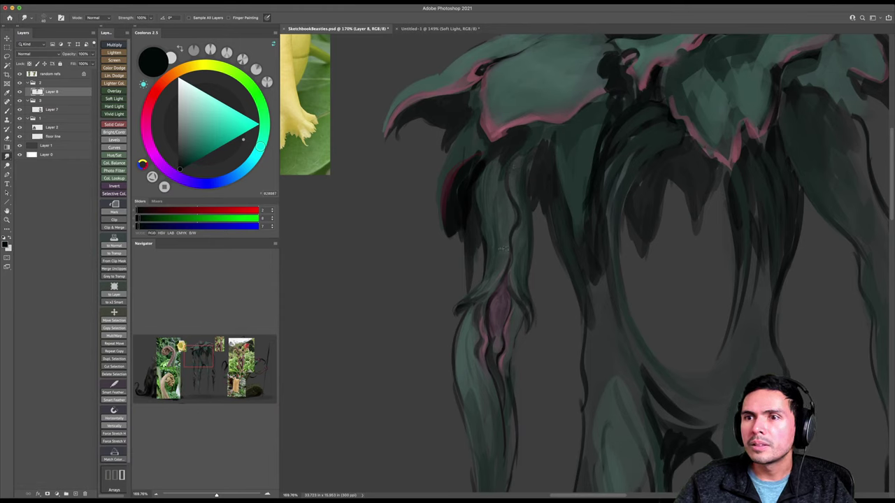
Redefine the wavy central fold of the left upper arm with near-black, and save the document.
key("b")
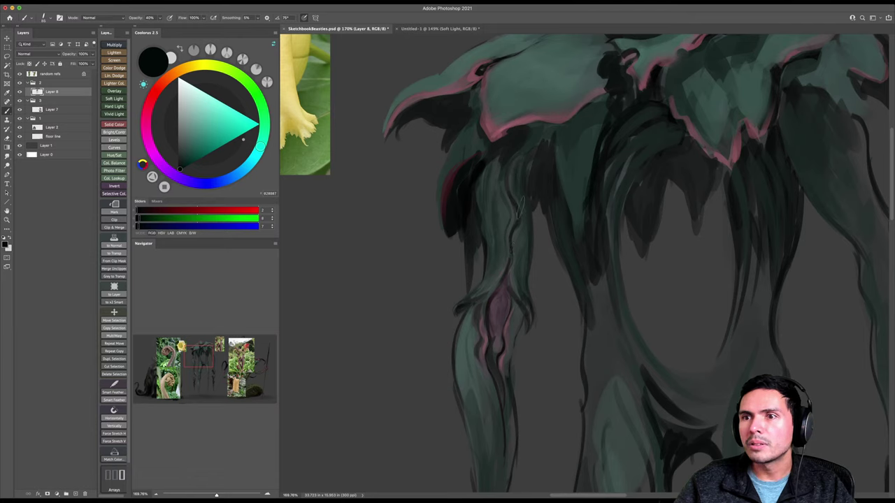
key("z")
left_click_drag(535, 256, 499, 254)
key("super+s")
mouse_move(555, 226)
left_mouse_down()
mouse_move(539, 249)
mouse_move(506, 220)
mouse_move(522, 240)
left_mouse_up()
key("b")
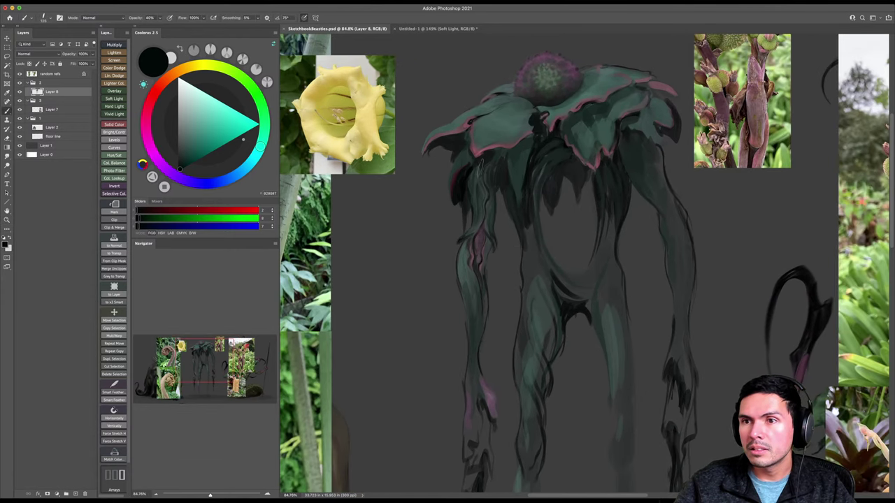
Touch up the upper folds of the left arm beneath the petals, smudge the shading there, and save the document.
key("z")
left_click_drag(469, 173, 490, 169)
key("b")
key("[")
key("[")
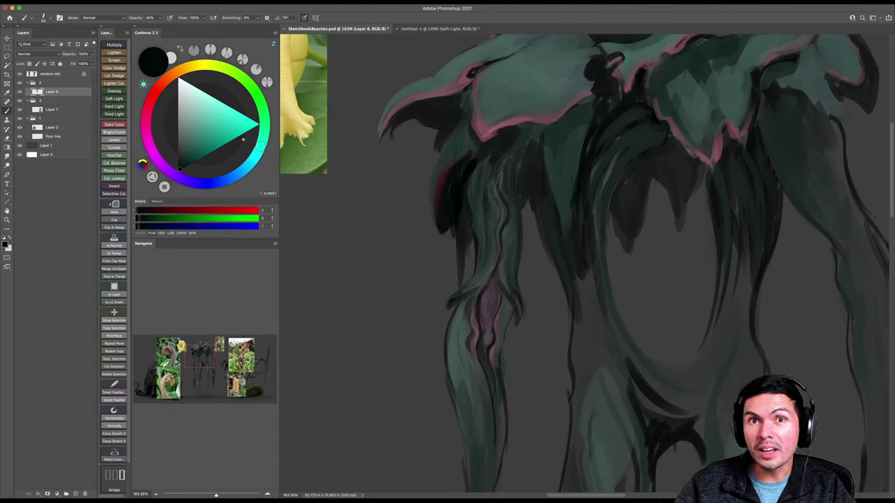
key("r")
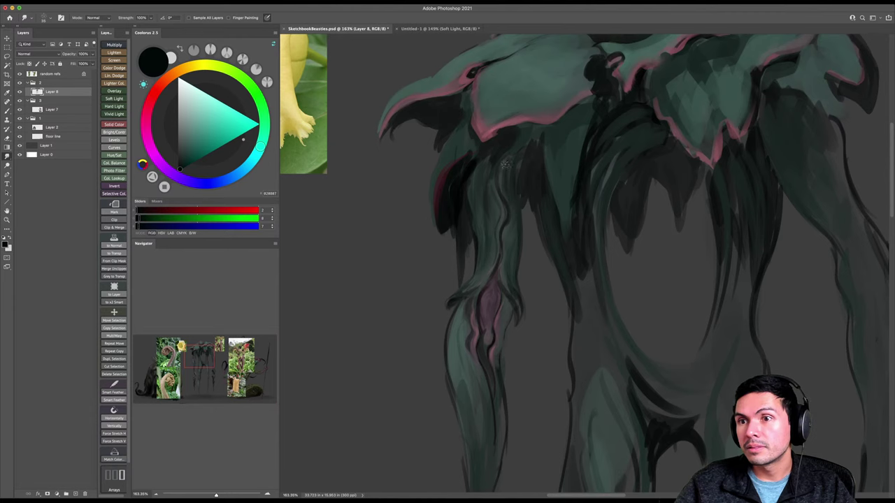
key("z")
left_click_drag(519, 182, 503, 197)
key("super+s")
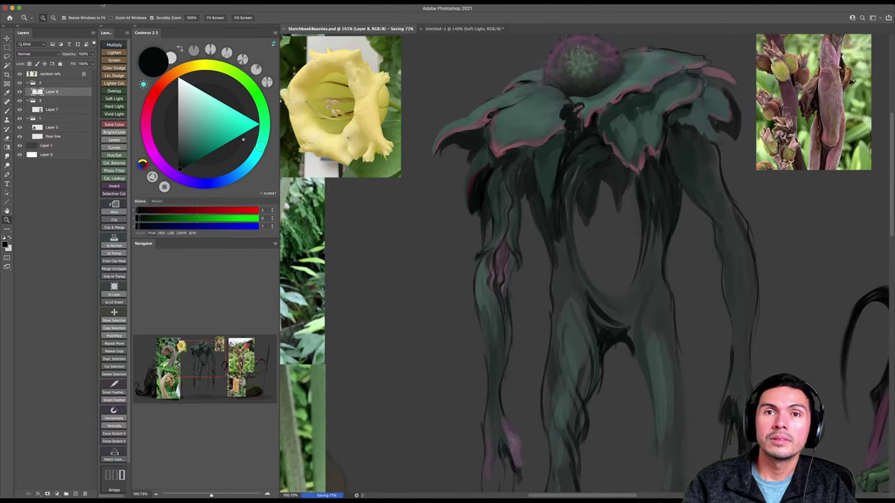
Flip the canvas horizontally to check the creature in mirror image.
left_click(90, 3)
mouse_move(105, 64)
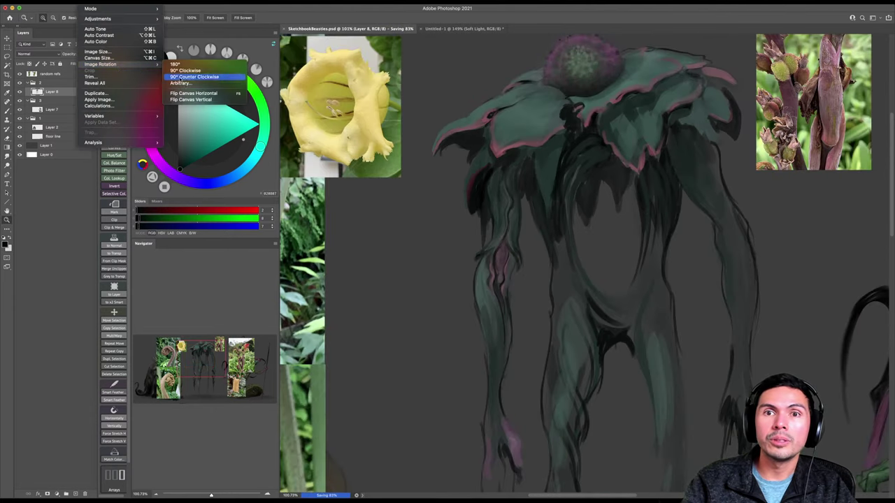
left_click(193, 93)
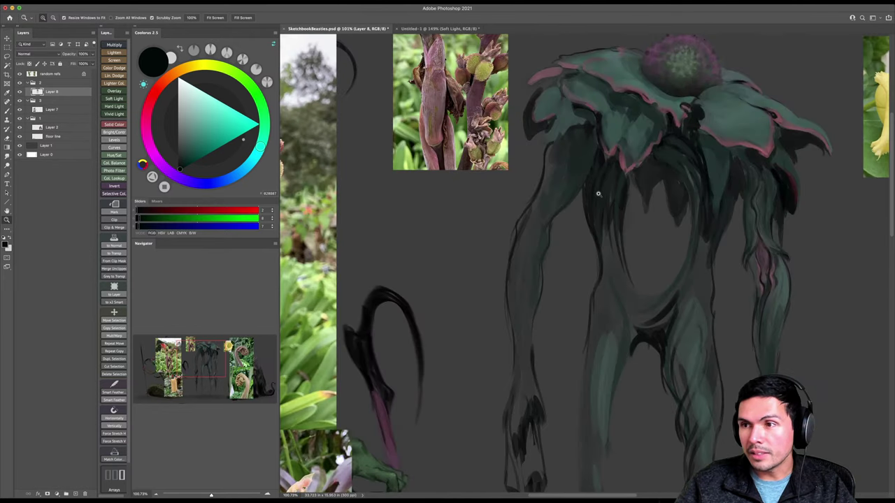
scroll(594, 210, "right", 5)
scroll(594, 209, "down", 2)
left_click_drag(591, 229, 549, 223)
left_click_drag(594, 203, 604, 204)
Sample a dark teal from beneath the shoulder petals, and set the brush opacity to 100%.
key("b")
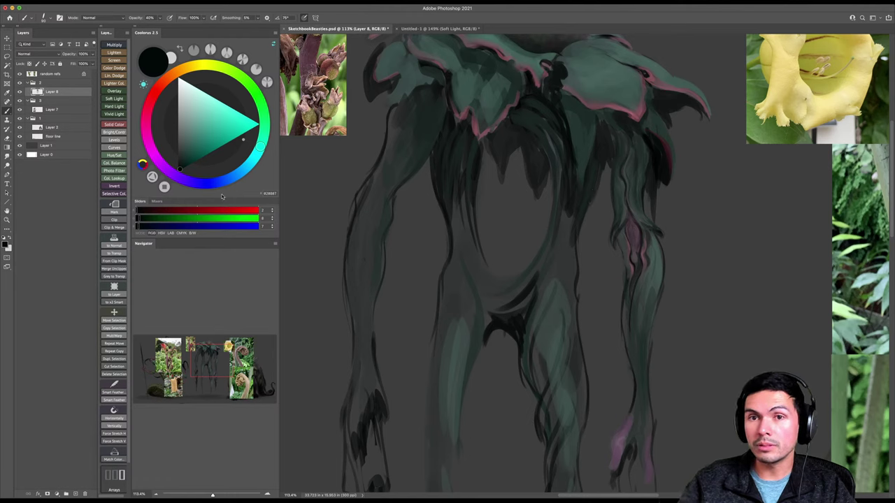
left_click(178, 171)
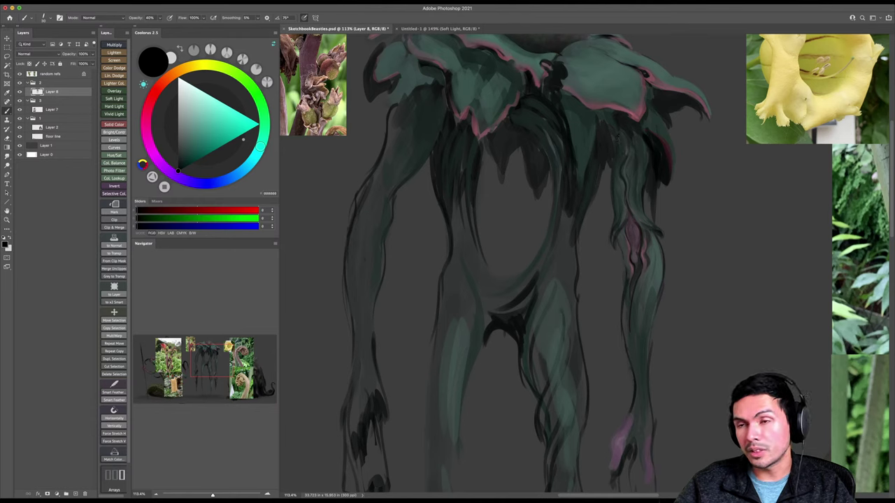
left_click(605, 116, "alt")
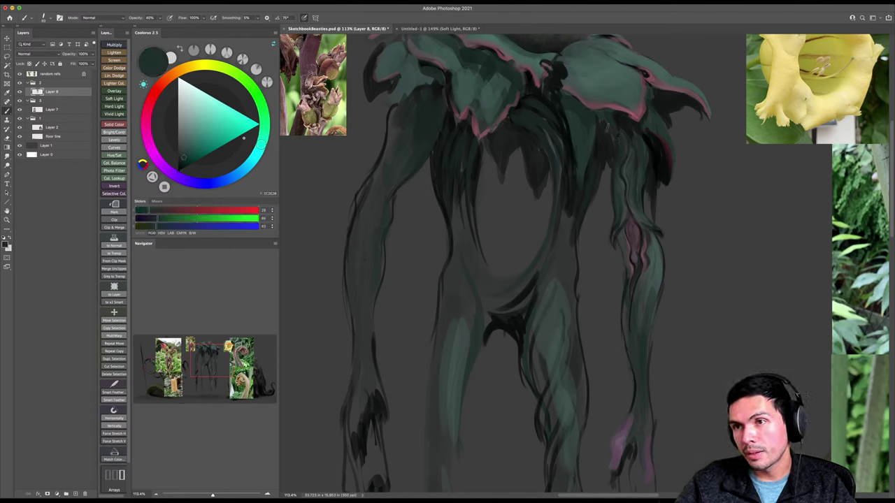
left_click(135, 19)
left_click_drag(134, 19, 170, 18)
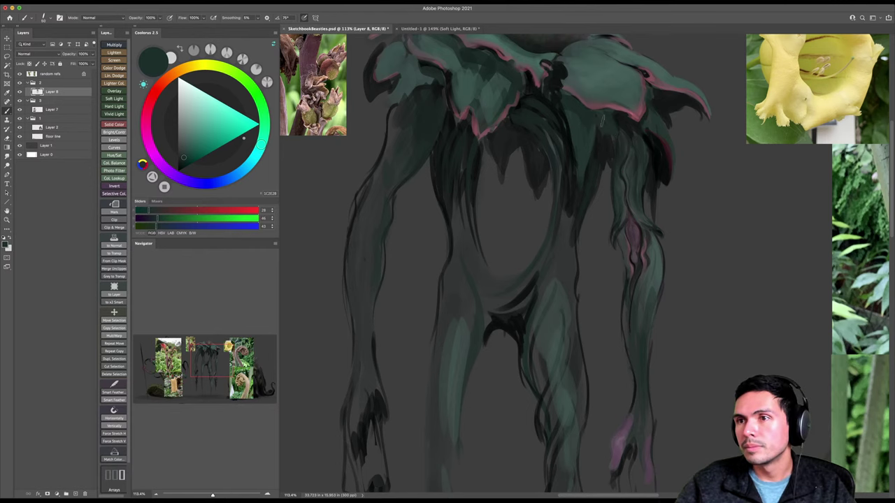
scroll(624, 212, "up", 5)
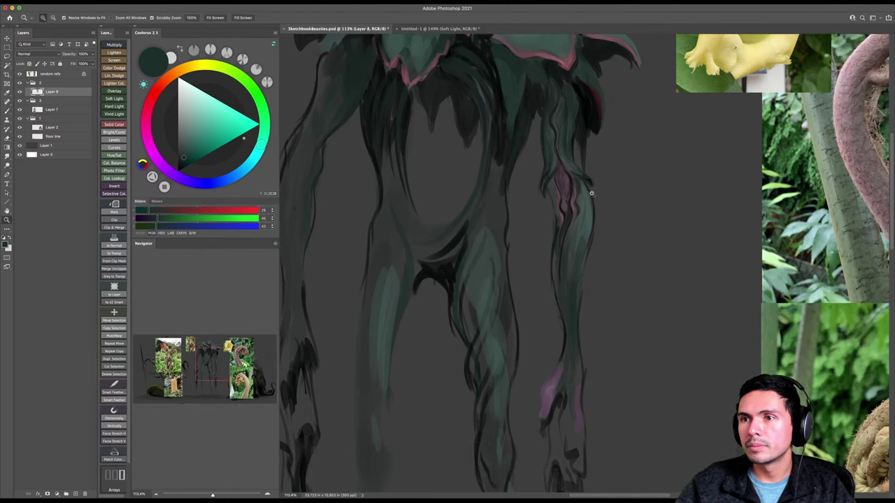
Reshape the inner elbow flap on the arm with the pink split using very dark teal, erasing a notch into its tip.
left_click(183, 166)
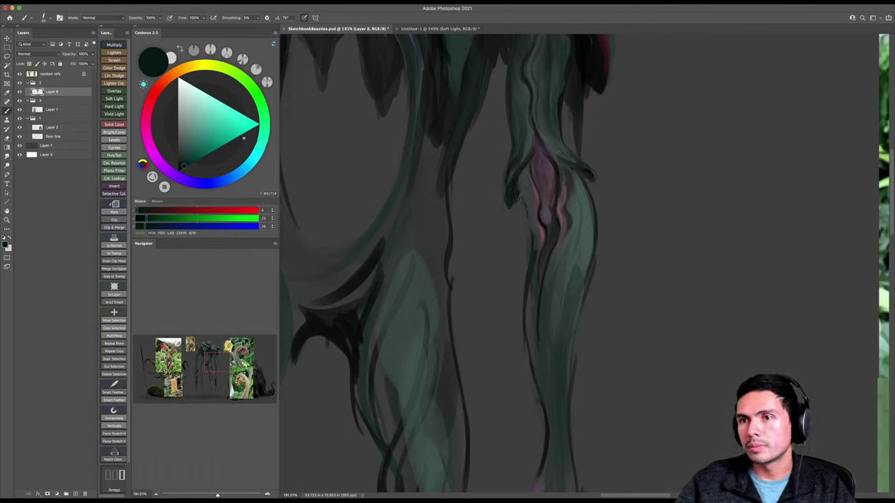
left_click_drag(508, 183, 506, 205)
key("e")
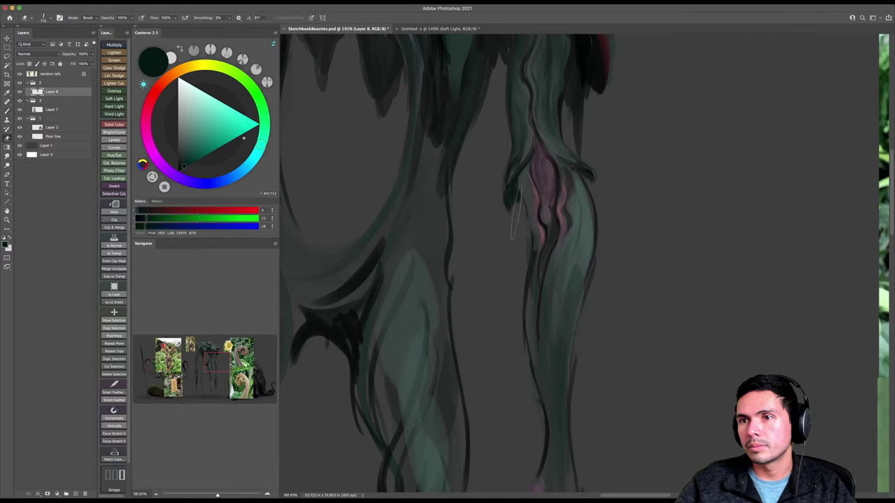
key("b")
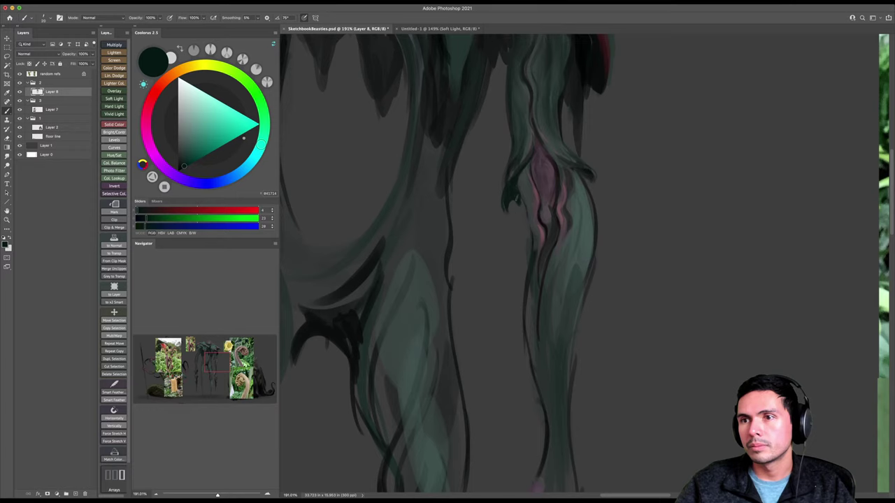
left_click_drag(515, 196, 519, 253)
key("[")
left_click(533, 198, "alt")
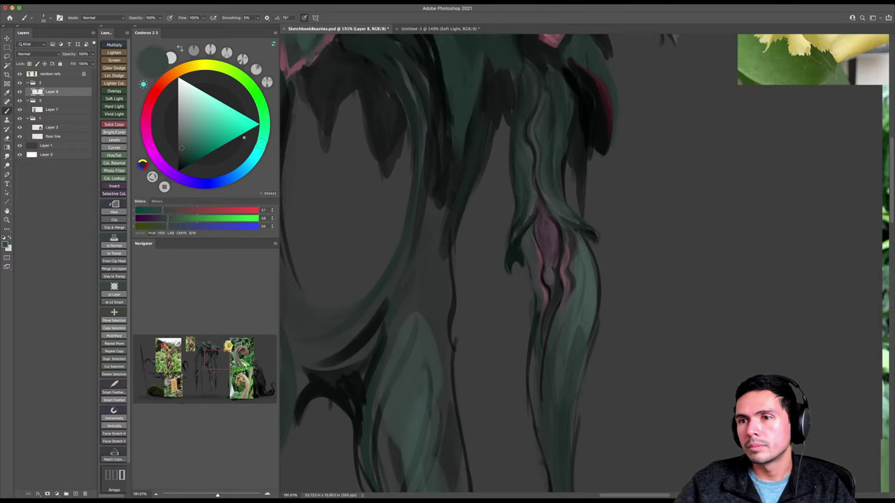
Define the inner flap's edge and the outer contour of the upper arm with very dark teal sampled from the flap.
left_click(511, 263, "alt")
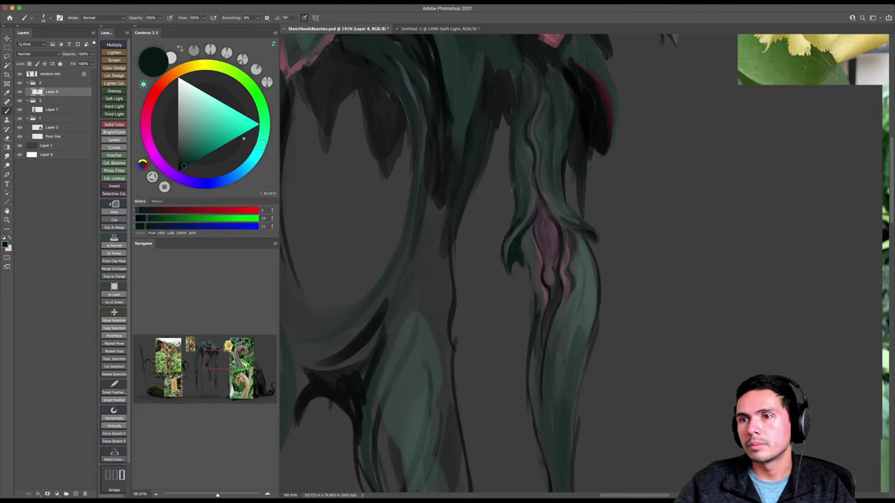
left_click_drag(562, 175, 581, 215)
key("bracketleft")
key("bracketleft")
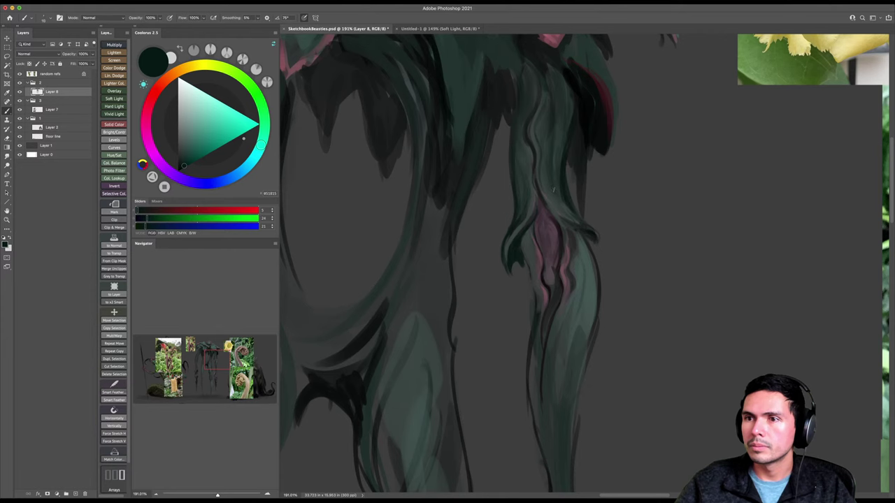
Paint very dark teal strands flowing from the pink elbow split down the forearm, redoing the first stroke.
key("z")
mouse_move(597, 219)
left_mouse_down()
mouse_move(563, 245)
mouse_move(573, 261)
left_mouse_up()
key("bracketright")
key("bracketright")
mouse_move(565, 227)
left_mouse_down()
mouse_move(550, 304)
mouse_move(551, 274)
left_mouse_up()
key("super+z")
left_click_drag(564, 239, 549, 279)
left_click_drag(565, 245, 553, 315)
left_click_drag(580, 238, 563, 311)
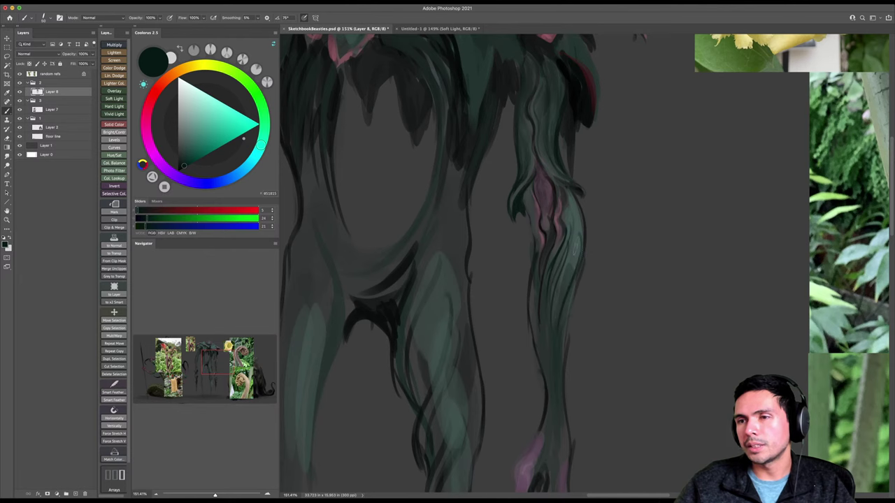
mouse_move(574, 272)
left_mouse_down()
mouse_move(557, 345)
mouse_move(547, 298)
left_mouse_up()
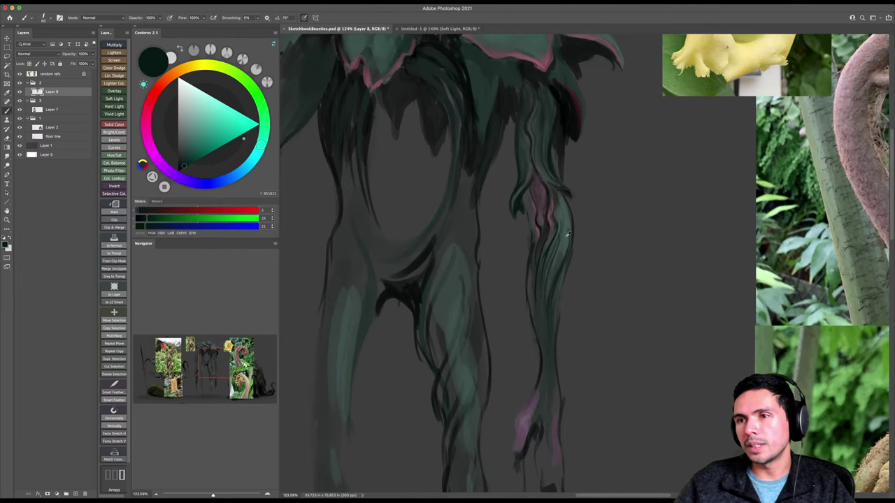
Add sampled mid-teal and dark-teal strokes between the forearm strands to separate the folds.
left_click(566, 233, "alt")
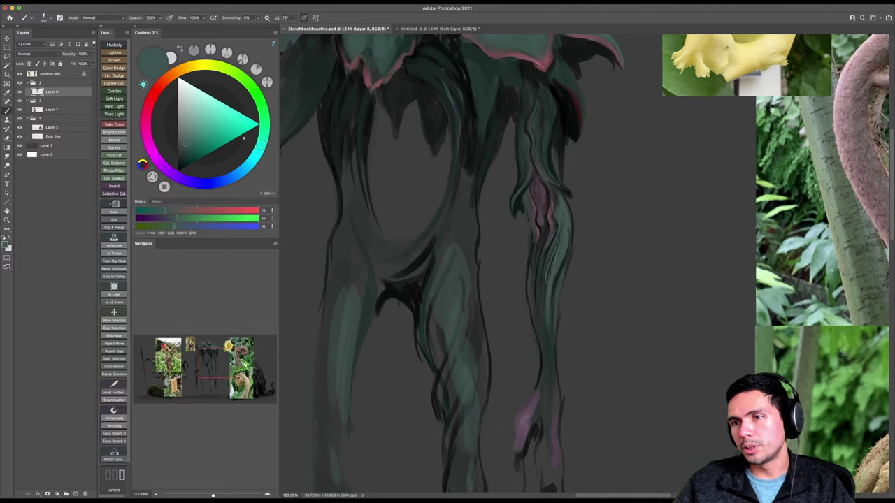
left_click(559, 274, "alt")
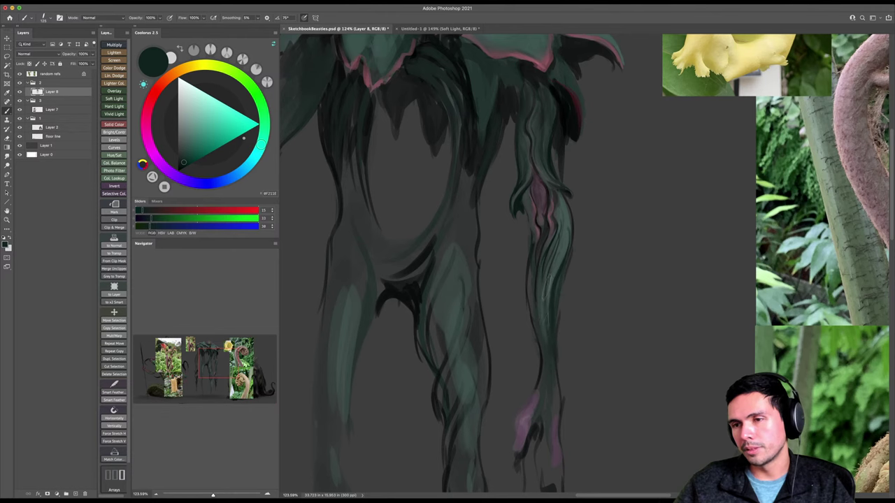
key("z")
mouse_move(570, 310)
left_mouse_down()
mouse_move(555, 322)
mouse_move(564, 313)
left_mouse_up()
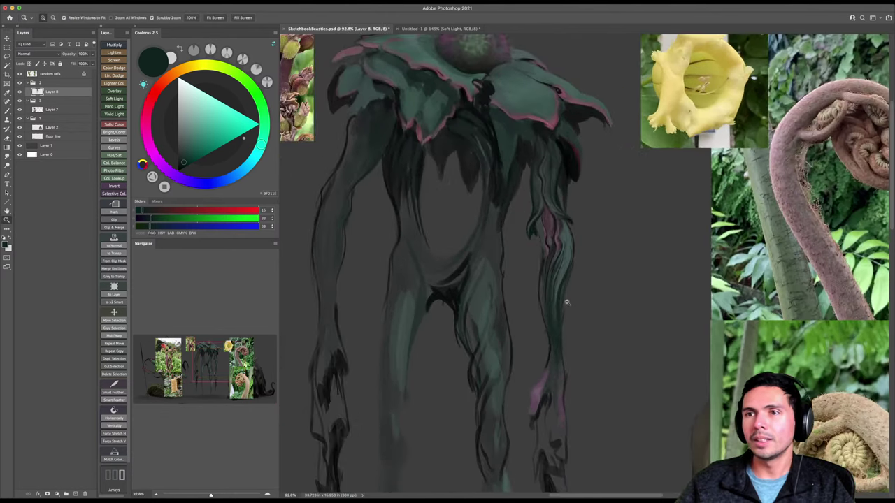
Flip the canvas horizontally back to its original orientation.
left_click(88, 2)
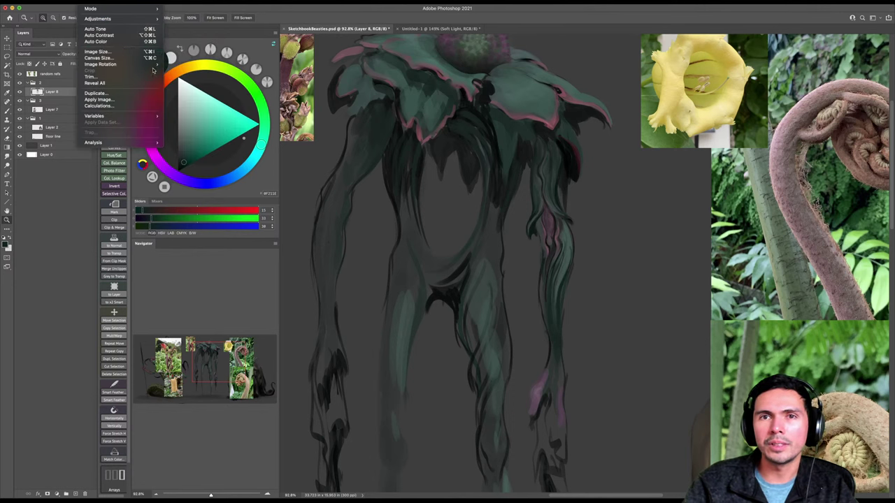
mouse_move(153, 65)
left_click(193, 93)
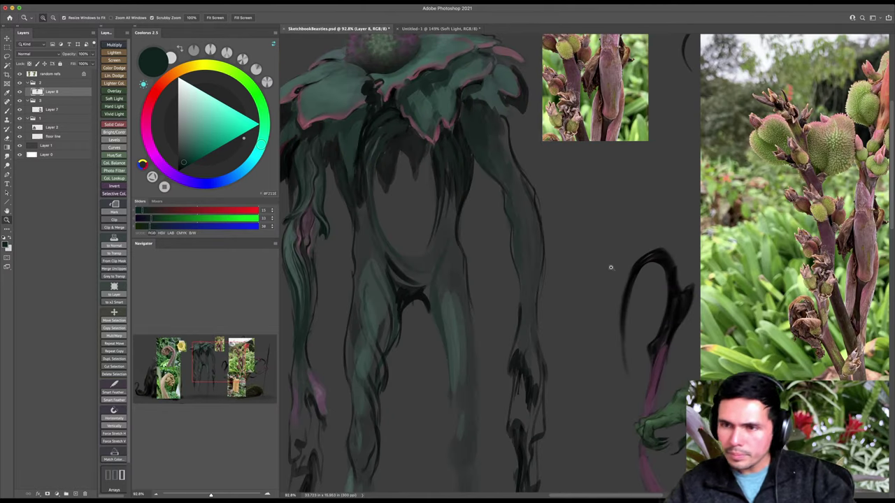
mouse_move(426, 300)
left_mouse_down()
mouse_move(459, 288)
mouse_move(495, 248)
left_mouse_up()
left_click_drag(442, 274, 447, 309)
Refine the outer side of the left forearm with sampled mid-teal highlights and a dark-teal contour.
key("b")
left_click(368, 235, "alt")
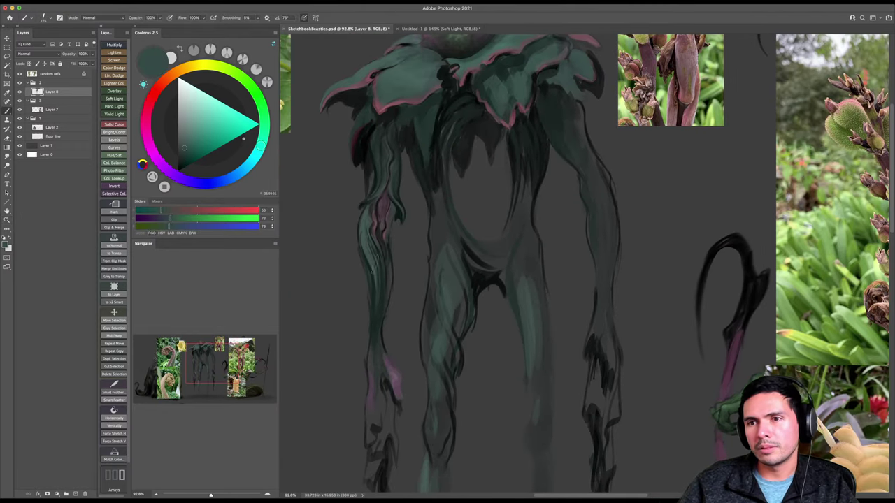
key("[")
left_click_drag(365, 267, 373, 312)
key("[")
key("]")
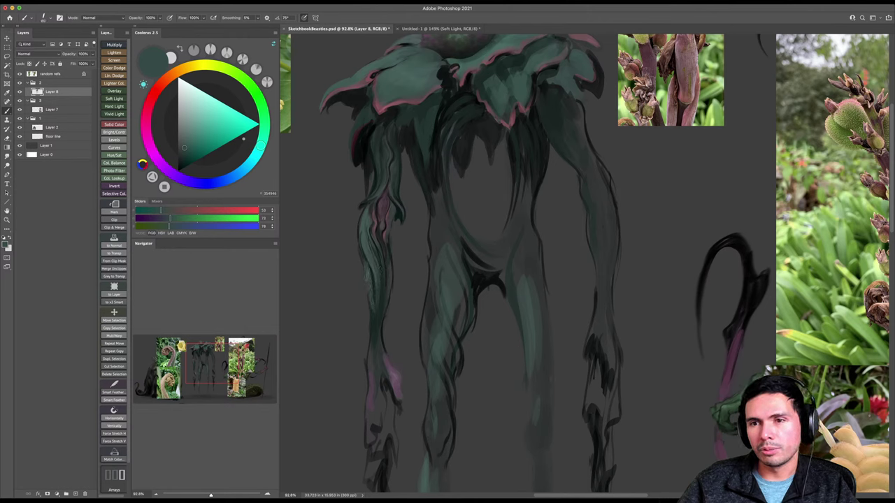
left_click(364, 274, "alt")
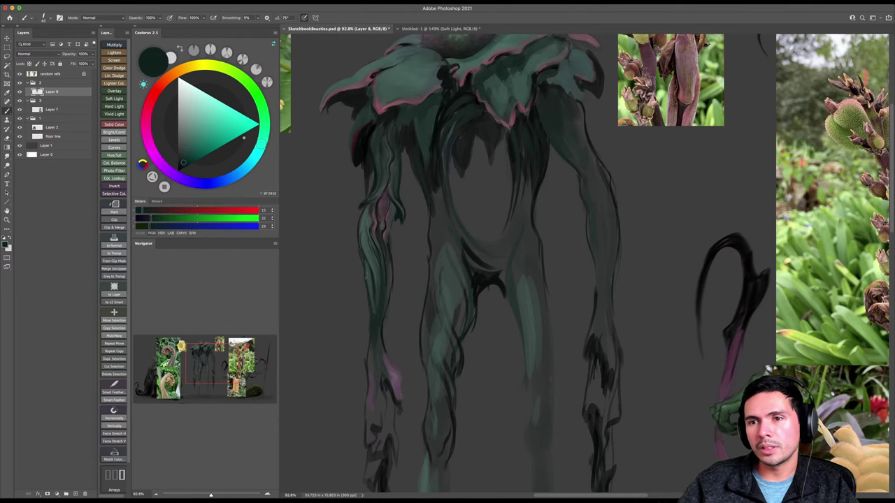
left_click(369, 256, "alt")
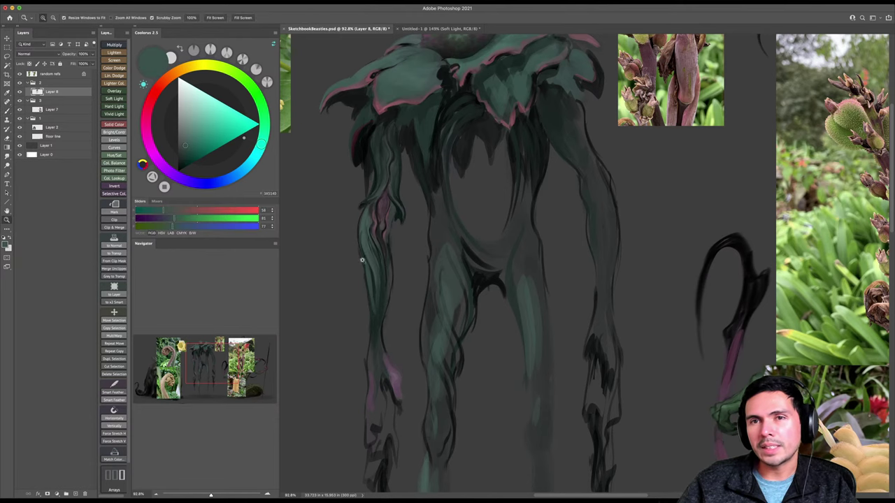
Shade the lower inner side of the left forearm with a darker teal using a much larger brush.
scroll(364, 257, "up", 2)
left_click(184, 154)
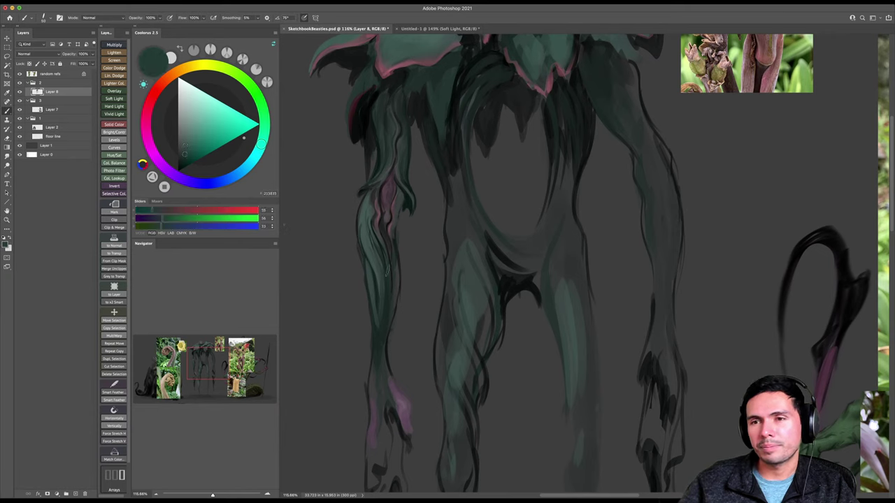
key("]")
key("]")
key("]")
key("]")
key("]")
key("]")
key("]")
key("]")
key("]")
mouse_move(379, 300)
left_mouse_down()
mouse_move(387, 260)
mouse_move(375, 274)
mouse_move(387, 253)
mouse_move(389, 308)
mouse_move(375, 259)
mouse_move(391, 315)
left_mouse_up()
Darken the left forearm's taper and wrist edge with near-black teal using a smaller brush, and undo the last stroke.
left_click(184, 163)
key("[")
key("[")
key("[")
key("[")
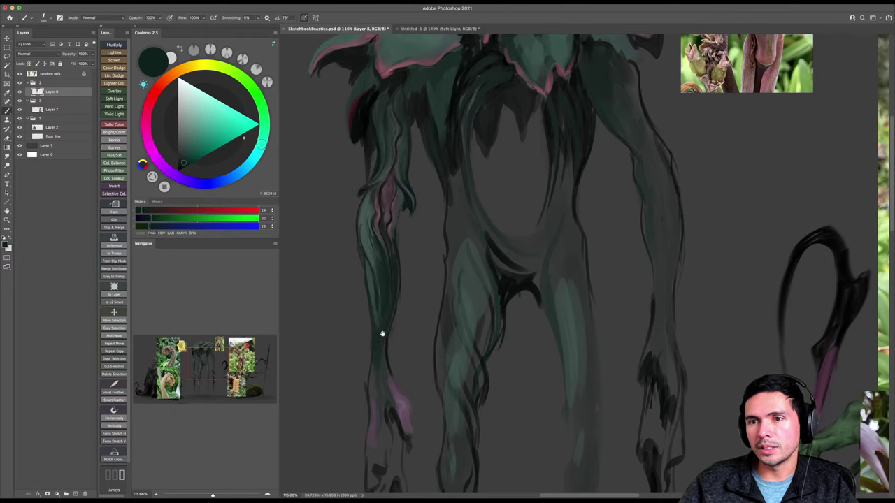
scroll(382, 336, "down", 3)
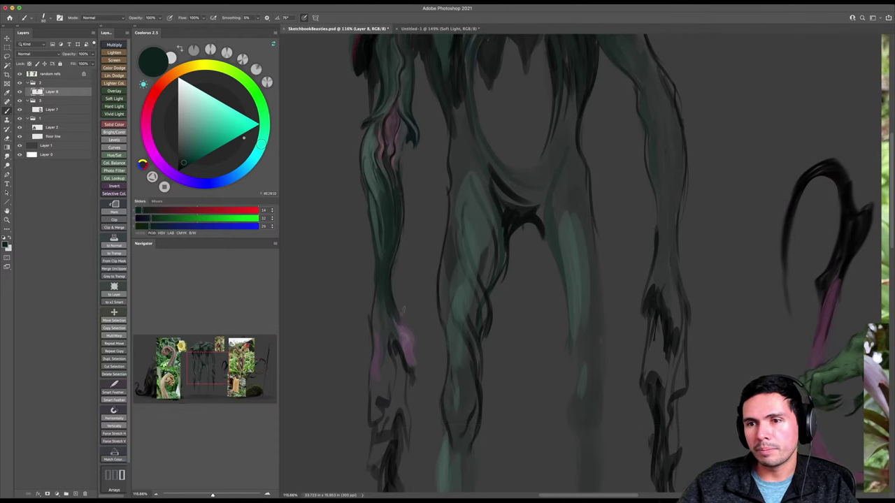
scroll(391, 302, "down", 1)
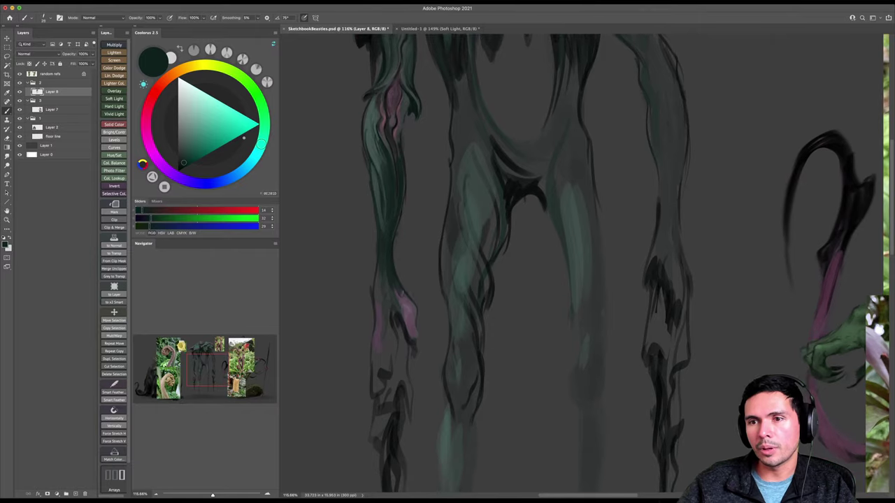
key("super+z")
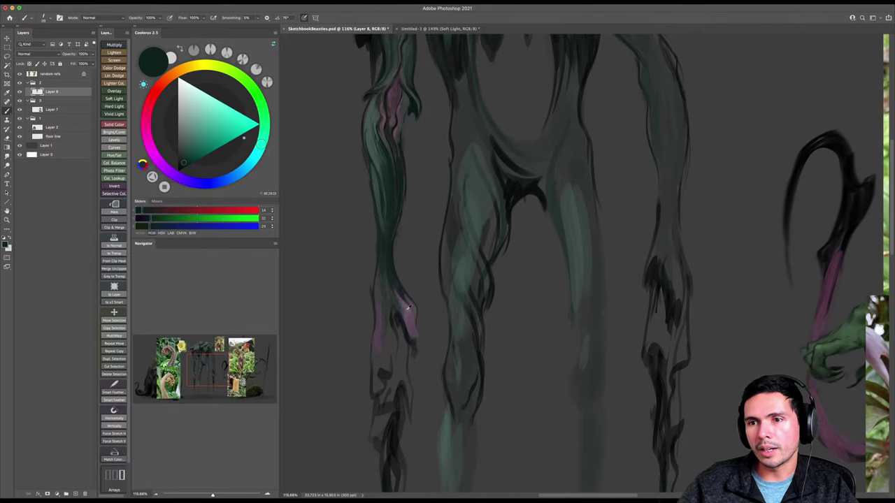
Paint sampled muted-purple strands on the left wrist and, with a smaller brush, along the lower forearm's inner edge.
left_click(409, 307, "alt")
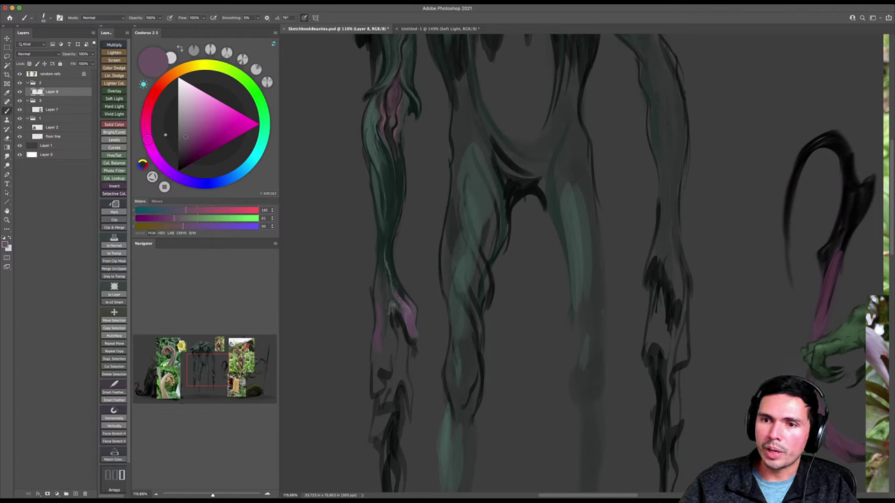
left_click_drag(386, 287, 394, 305)
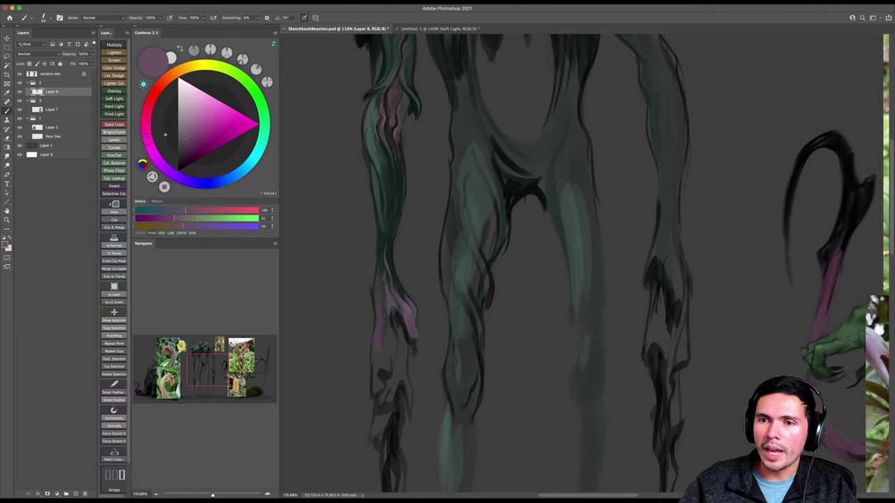
key("bracketleft")
key("bracketleft")
key("bracketleft")
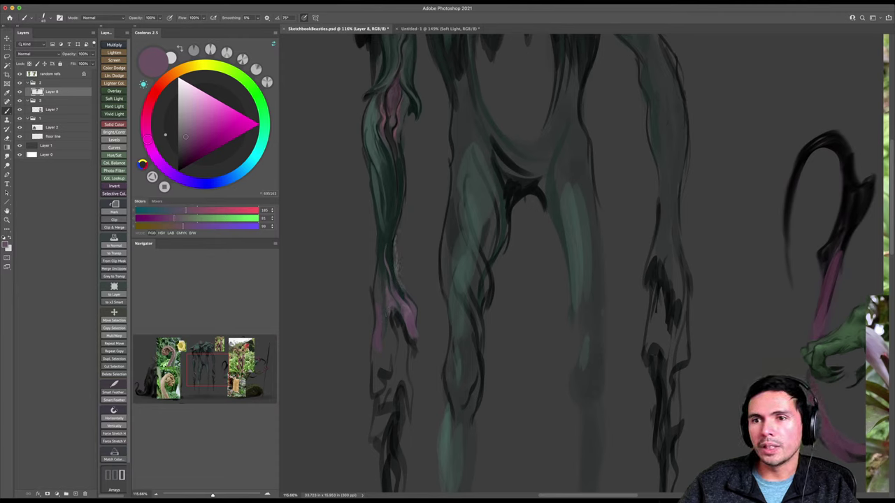
left_click_drag(403, 203, 398, 256)
Shade and outline the purple strand on the left forearm's inner edge with a very dark purple.
left_click(188, 153)
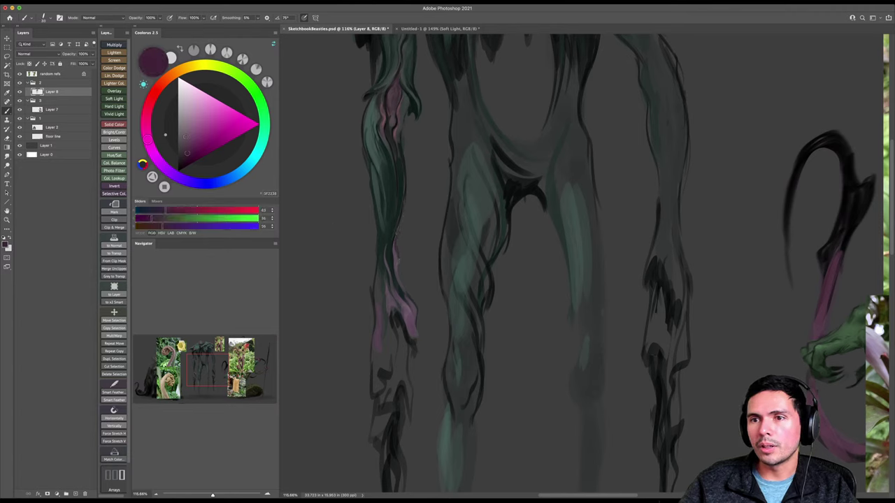
left_click(181, 160)
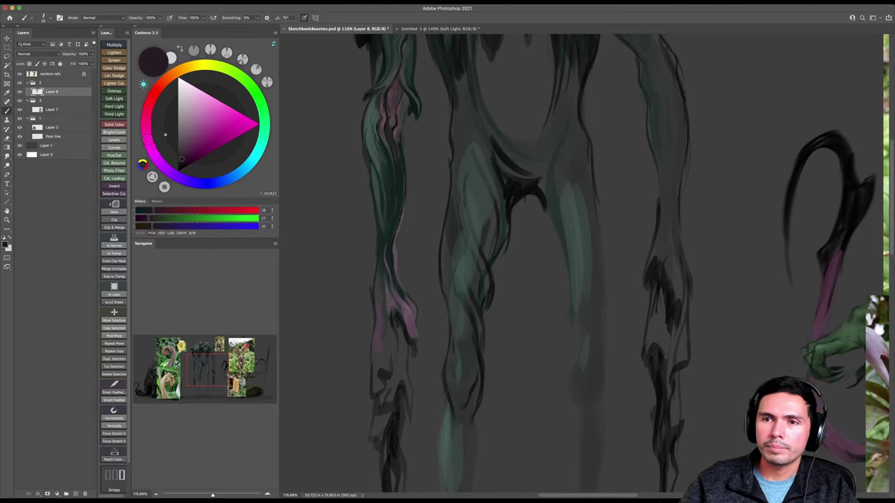
left_click_drag(404, 208, 396, 281)
left_click_drag(382, 252, 393, 280)
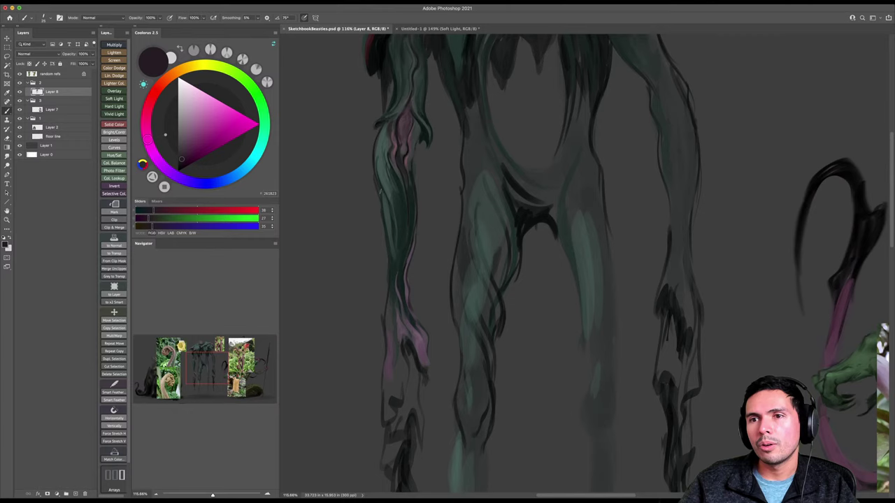
Paint the outer side of the left forearm down to the wrist with sampled mid-teal, using a progressively larger brush.
left_click(391, 225, "alt")
key("]")
key("]")
key("]")
key("]")
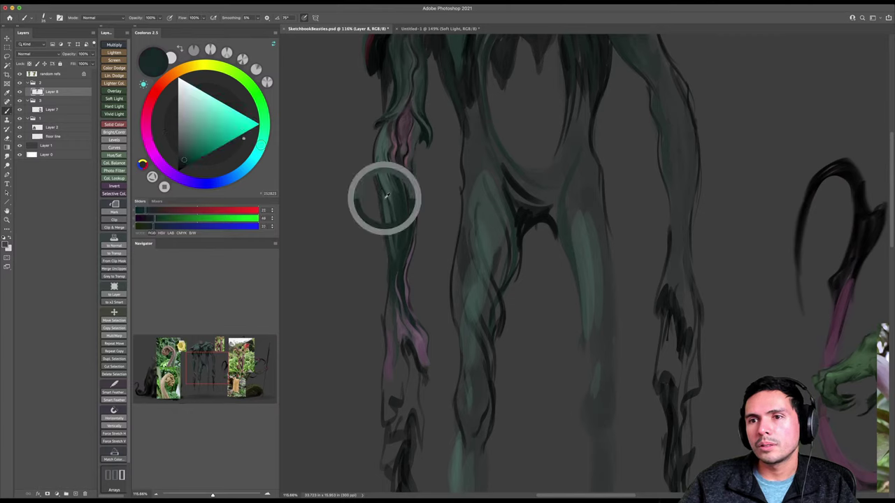
left_click(386, 195, "alt")
key("]")
key("]")
key("]")
mouse_move(381, 193)
left_mouse_down()
mouse_move(396, 251)
mouse_move(391, 321)
left_mouse_up()
key("]")
key("]")
left_click_drag(389, 269, 389, 328)
left_click_drag(389, 291, 393, 321)
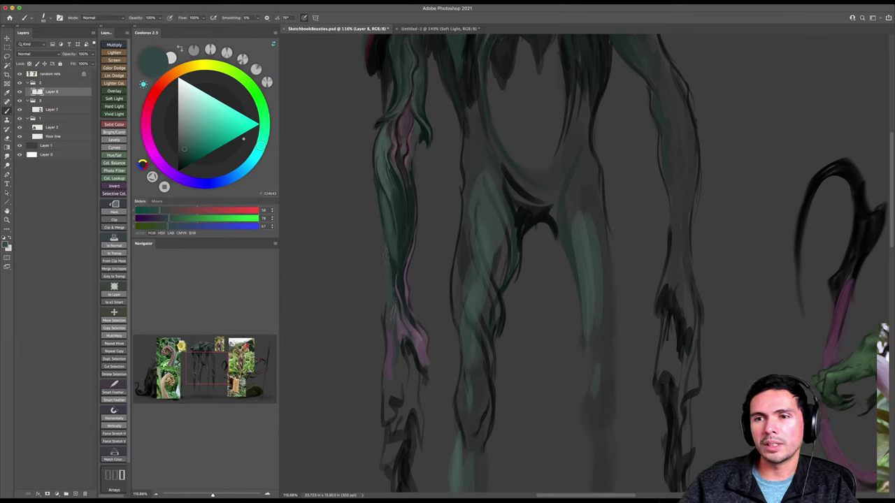
Darken the outer edge of the lower left forearm with sampled dark teal, and save the document.
left_click(394, 265, "alt")
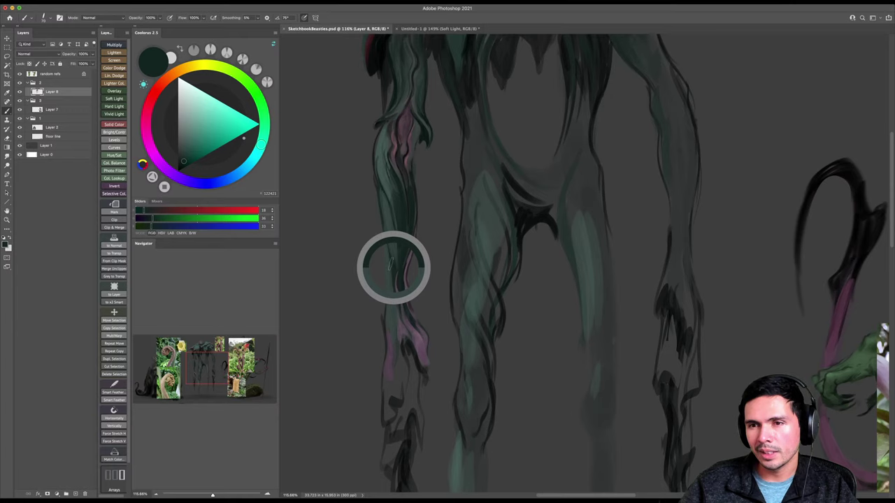
left_click_drag(383, 266, 388, 331)
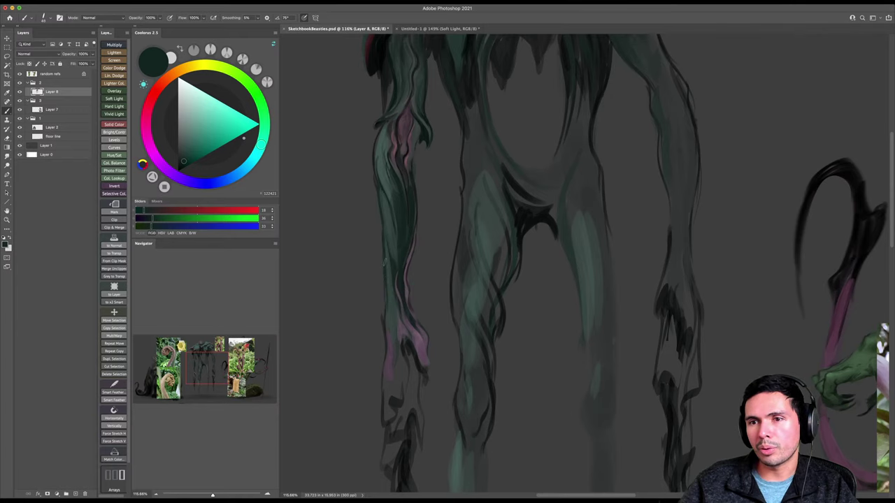
key("z")
left_click_drag(411, 273, 394, 262)
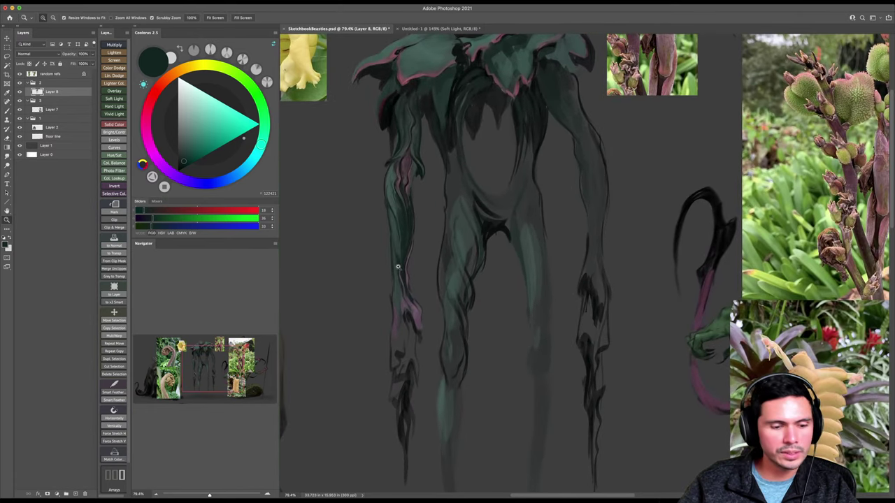
key("super+s")
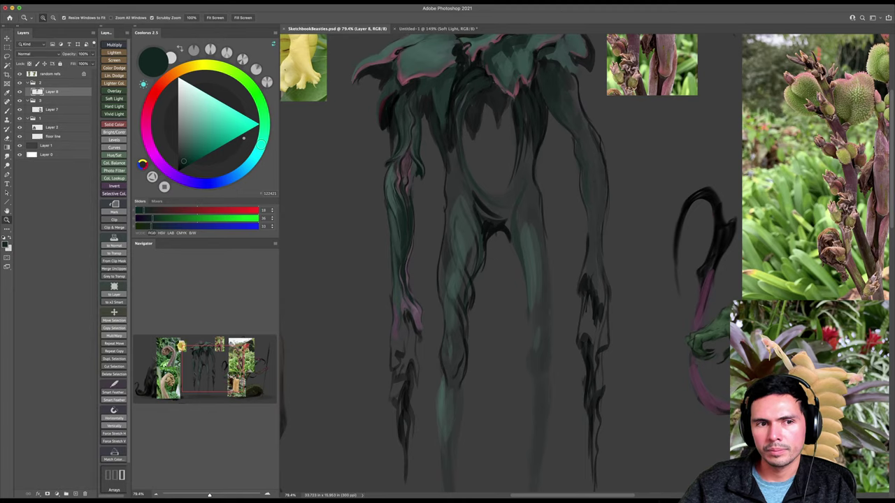
Reshape the creature's left elbow and right arm with Liquify, using brush sizes from 400 to 700, apply the warp and save.
key("super+shift+x")
key("bracketright")
key("bracketright")
left_click_drag(324, 211, 320, 206)
key("bracketleft")
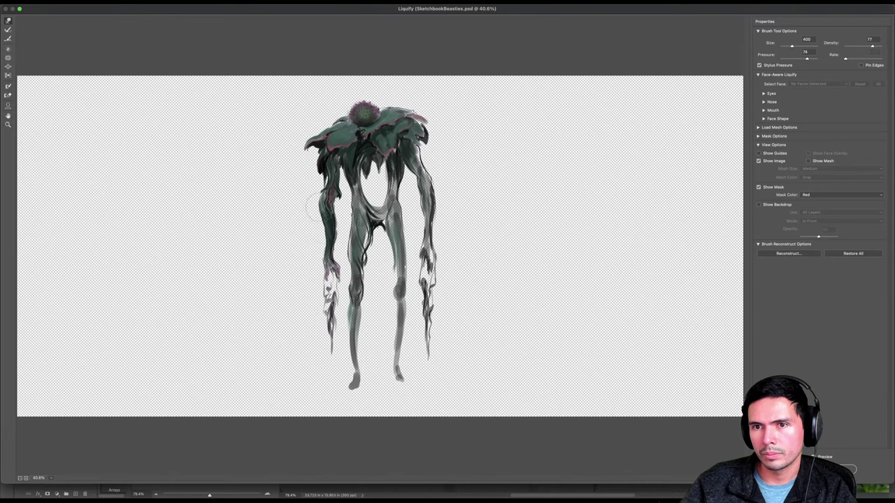
key("bracketright")
key("bracketright")
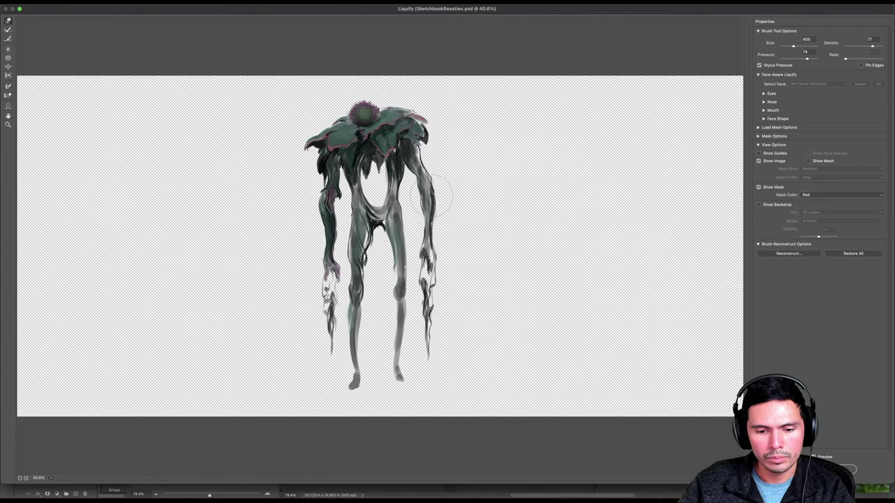
key("bracketright")
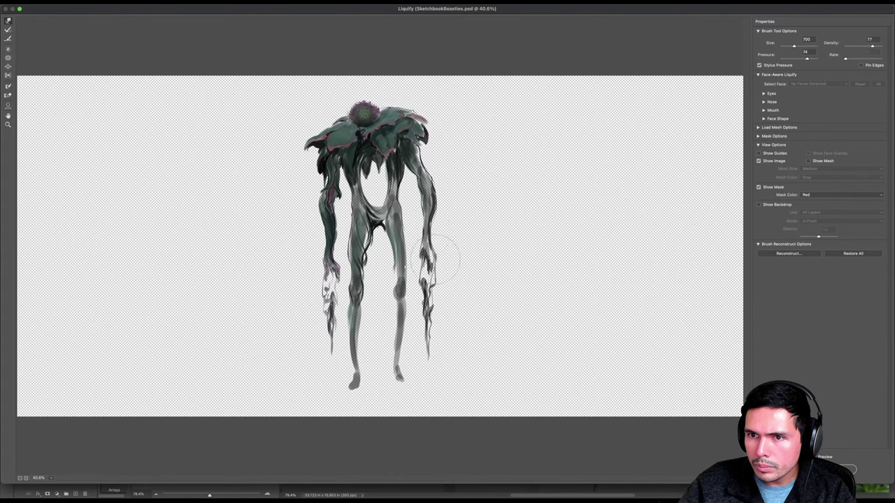
key("Return")
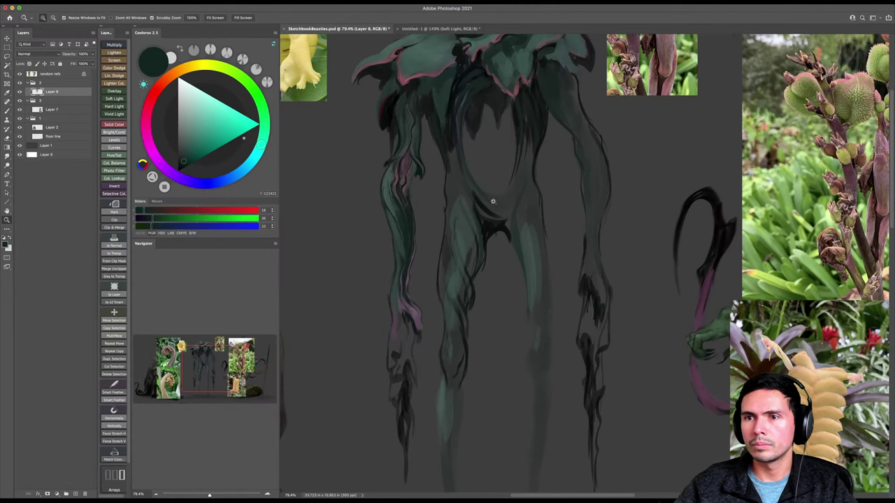
key("super+s")
Paint a thin near-black shadow line down the middle of the left forearm with a sampled color and a much smaller brush.
left_click_drag(499, 237, 477, 253)
mouse_move(474, 207)
left_mouse_down()
mouse_move(491, 196)
mouse_move(489, 223)
left_mouse_up()
key("b")
left_click(522, 263, "alt")
key("[")
key("[")
key("[")
key("[")
key("[")
key("[")
key("[")
key("[")
left_click_drag(424, 210, 429, 236)
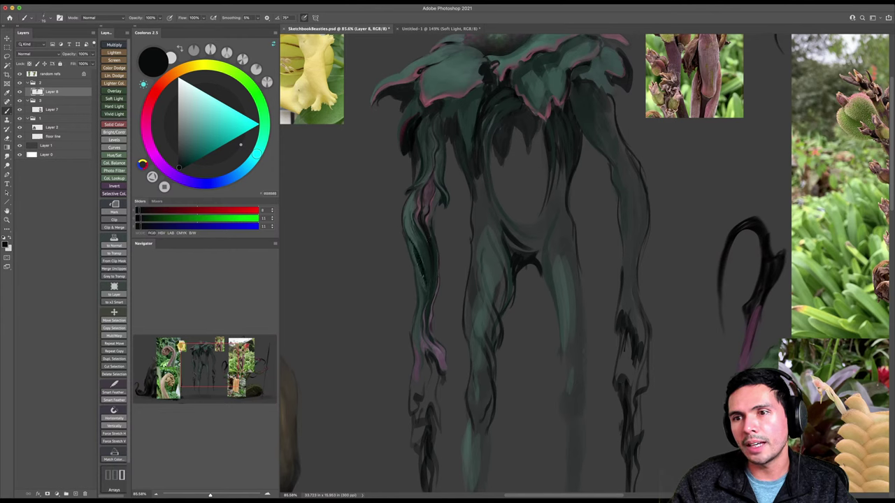
key("z")
left_click_drag(437, 262, 427, 272)
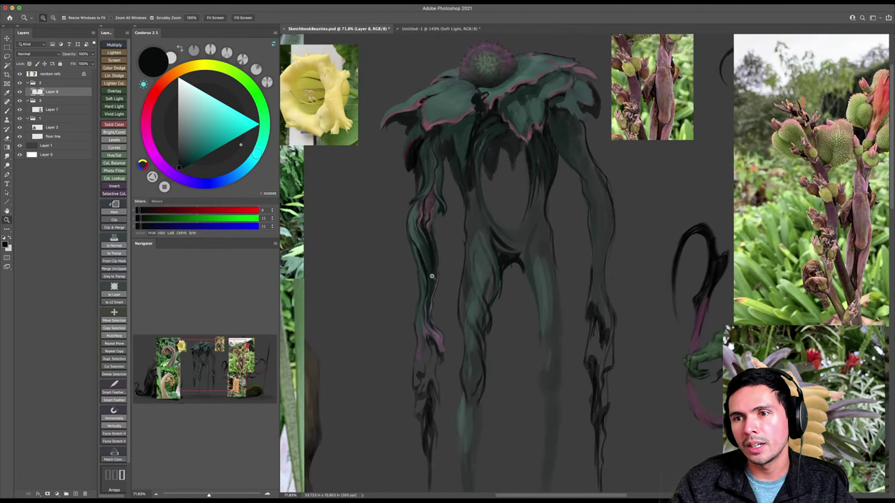
Refine the dark edge of the left upper arm beneath the petals with the Eraser and a sampled near-black brush.
scroll(440, 258, "up", 1)
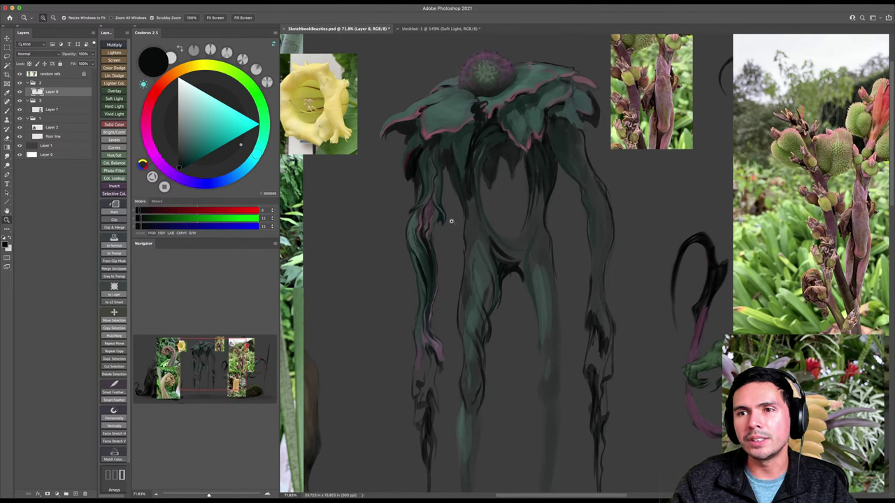
key("b")
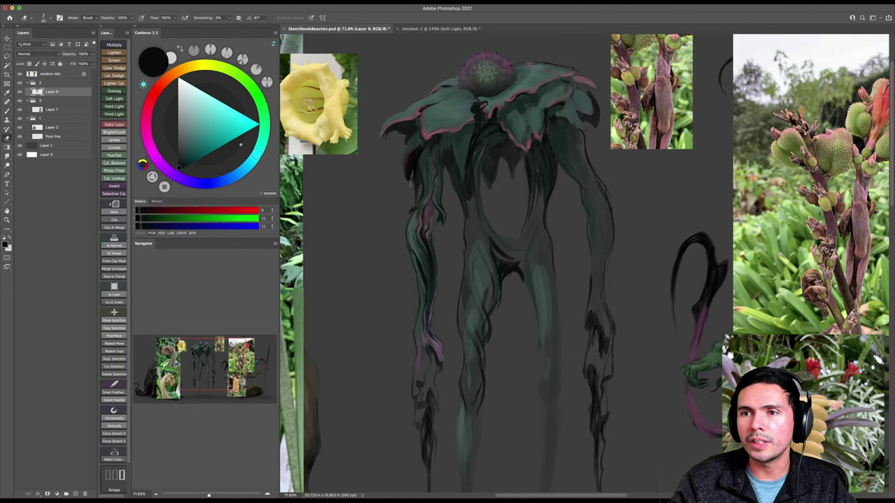
key("b")
left_click(411, 169, "alt")
key("[")
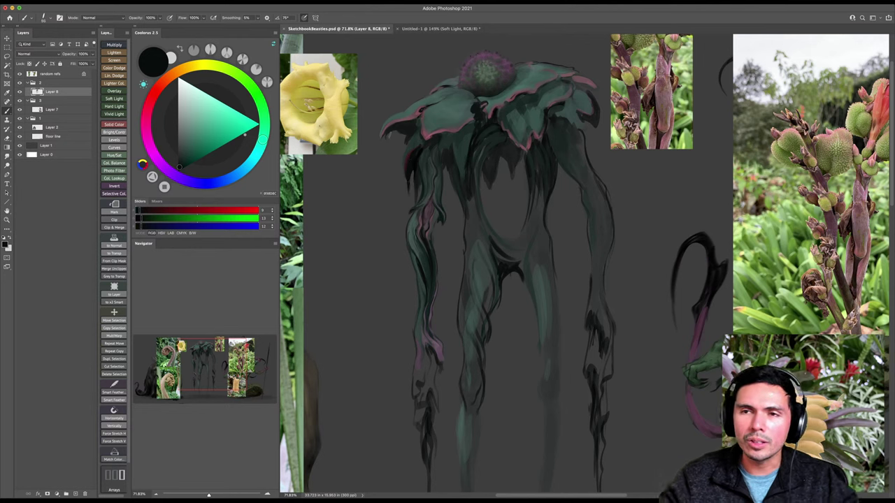
key("e")
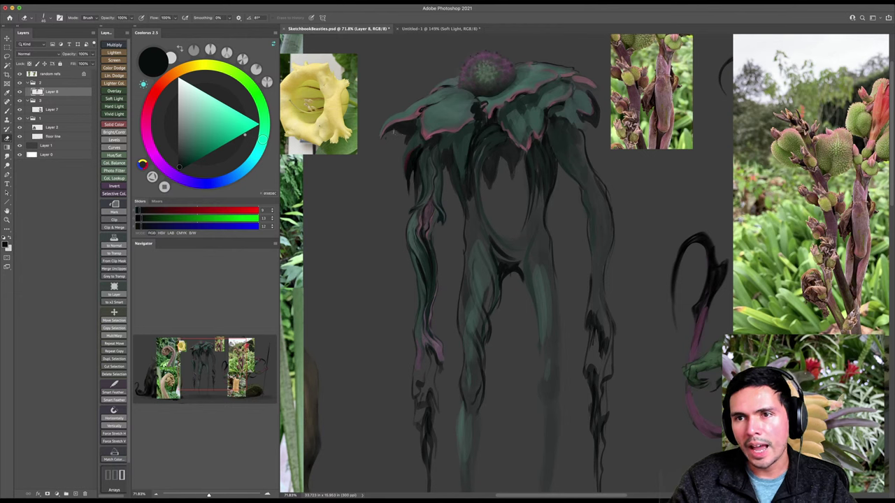
key("b")
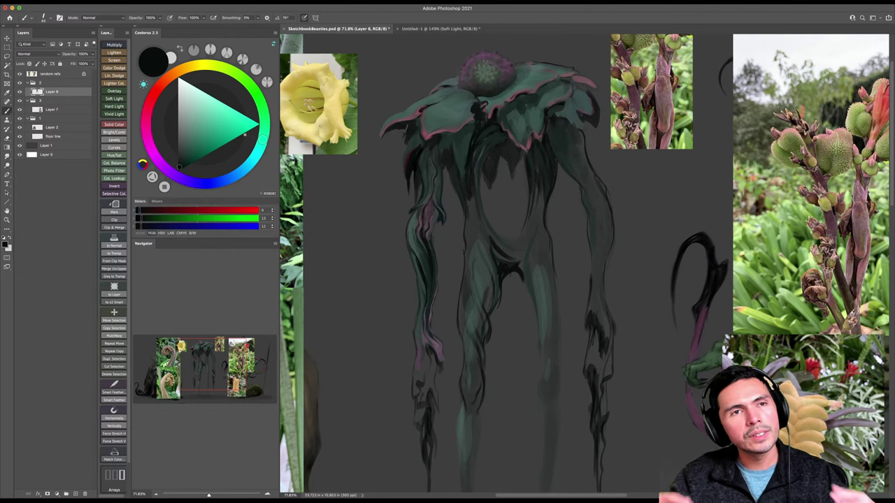
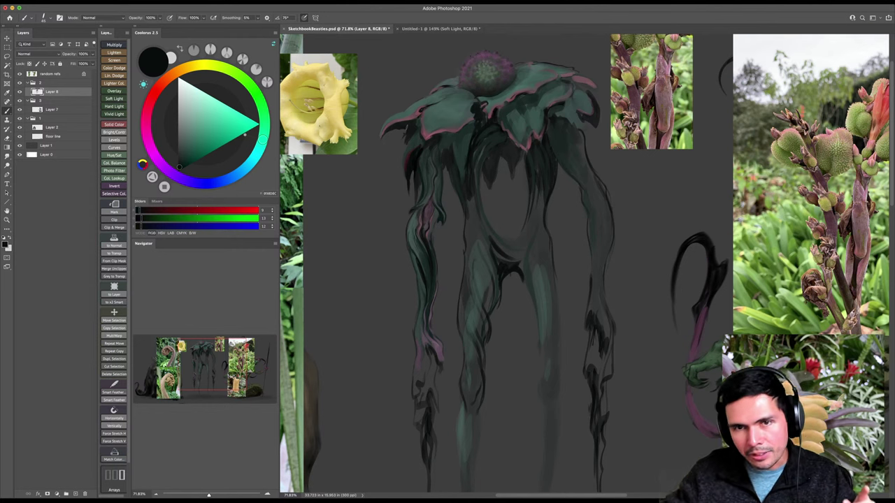
Toggle the visibility of the random refs layer.
left_click(20, 73)
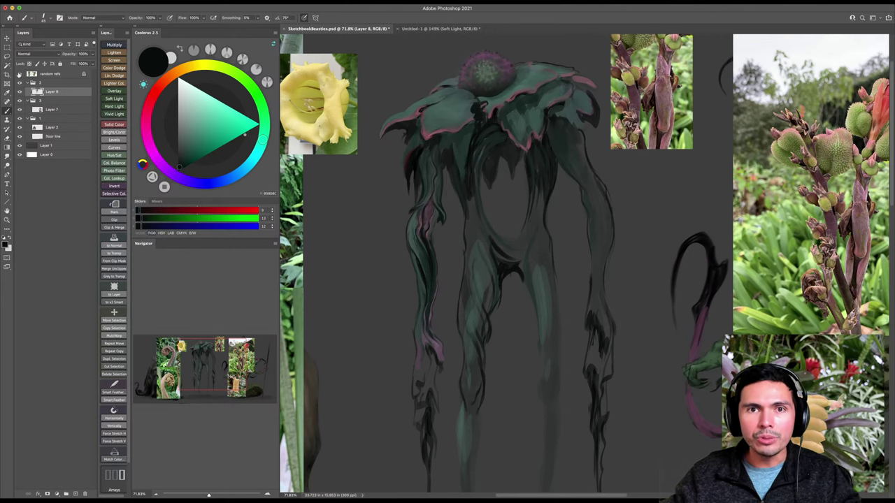
Paint muted purple sampled from the wrist onto the hand of the flower-headed creature's viewer-left arm.
key("z")
mouse_move(532, 179)
left_mouse_down()
mouse_move(512, 184)
mouse_move(547, 189)
left_mouse_up()
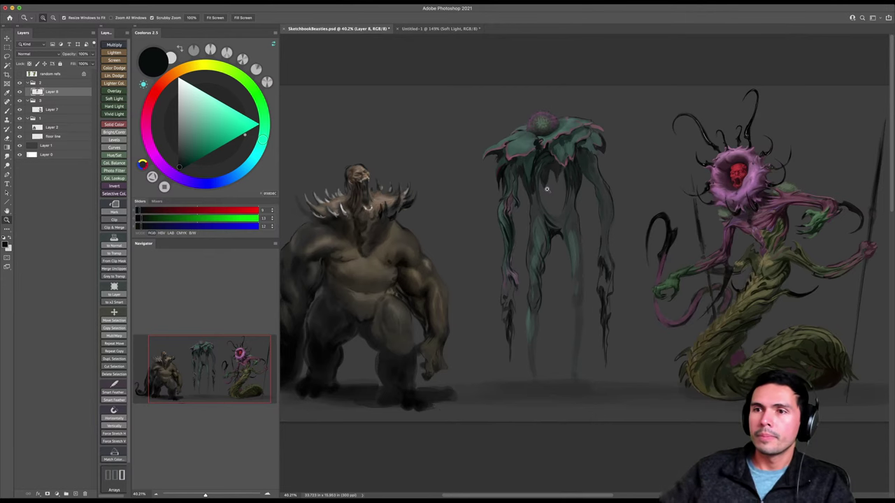
left_click_drag(492, 189, 483, 188)
left_click_drag(557, 232, 571, 234)
key("b")
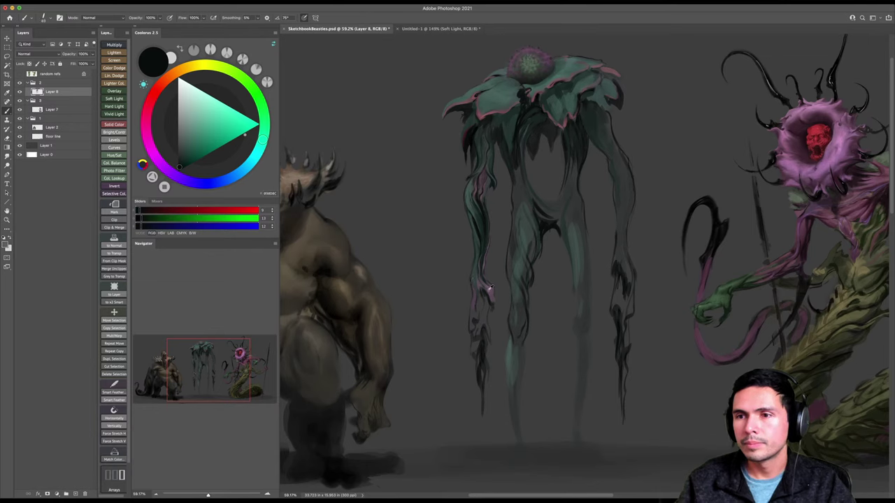
left_click(489, 289, "alt")
left_click_drag(475, 310, 471, 327)
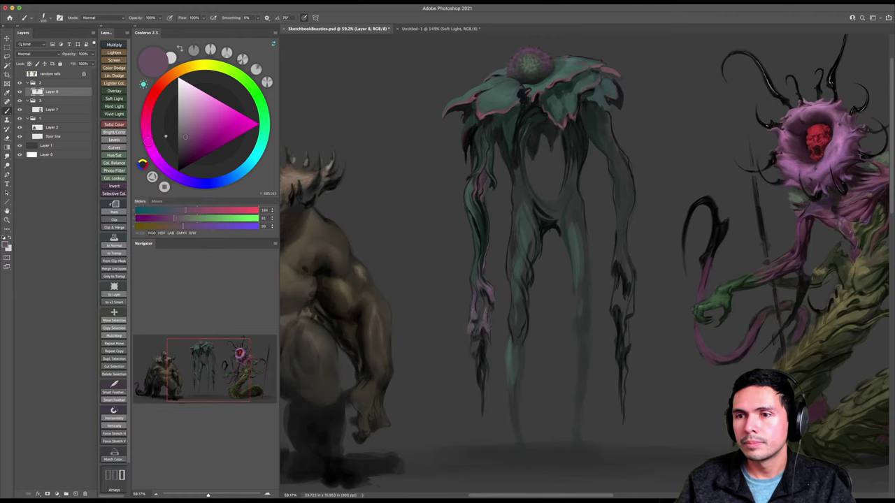
Paint teal and darker teal shadow folds on the lower part of the same hand, using tones sampled from the arm.
left_click(475, 281, "alt")
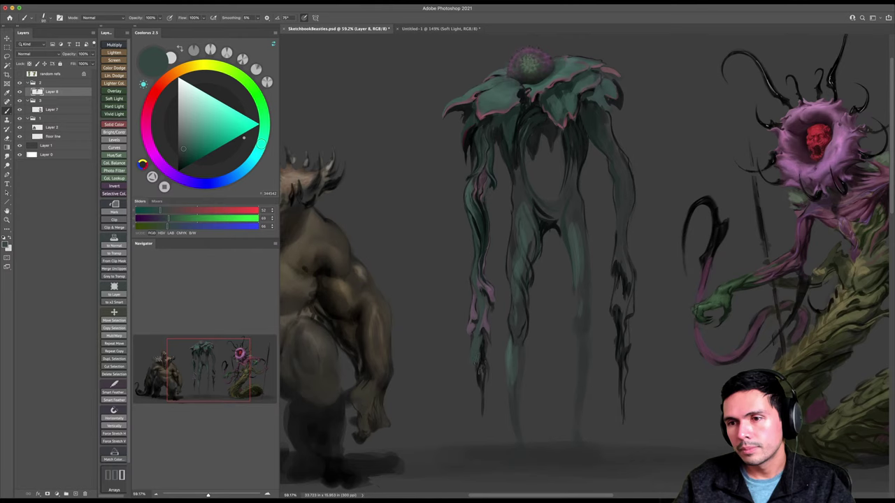
left_click(184, 162)
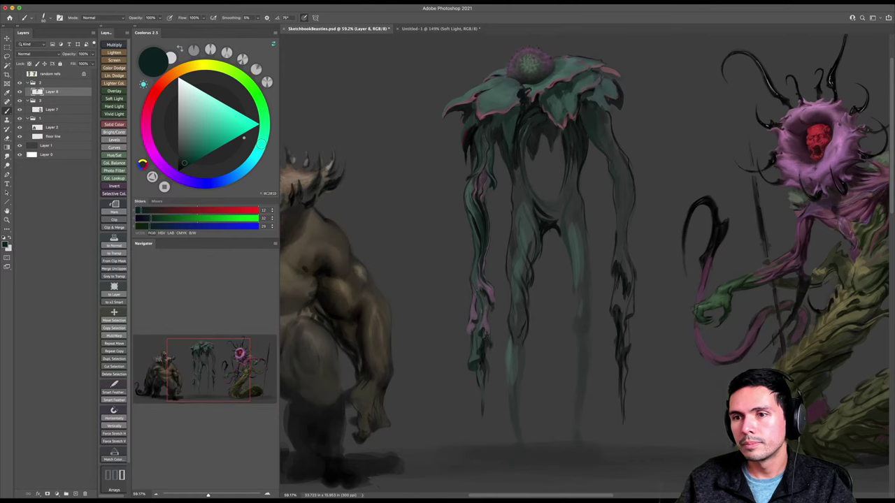
left_click(485, 326, "alt")
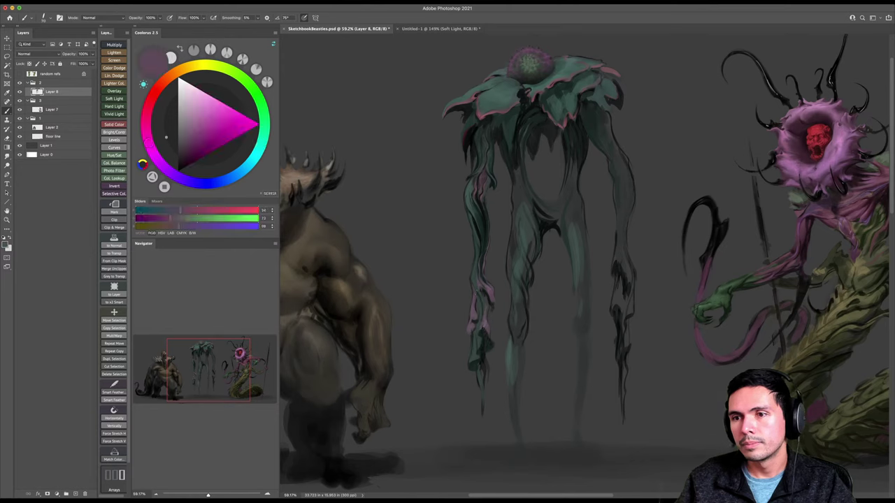
left_click(484, 340, "alt")
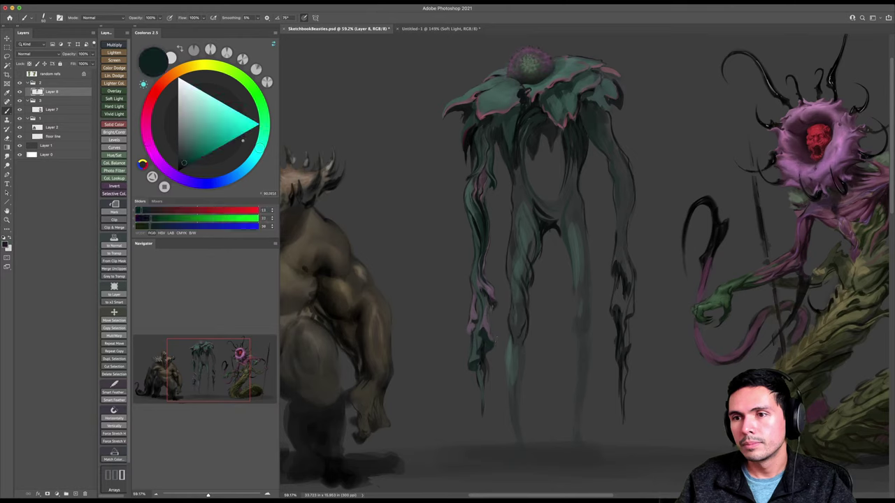
key("e")
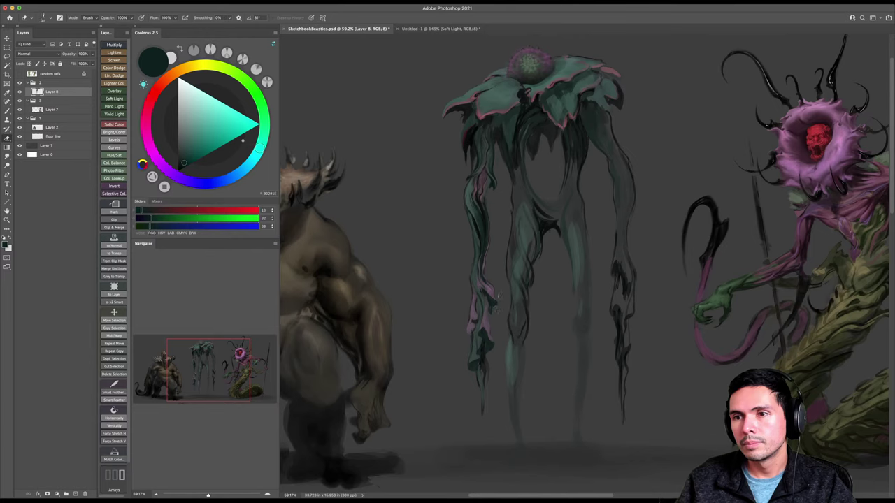
key("b")
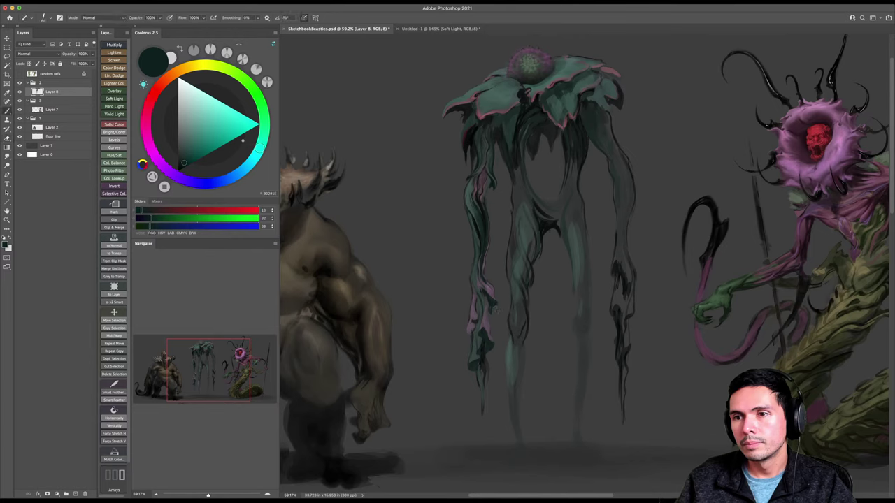
Paint sampled purple along the outer folds and drooping fingertip of the viewer-left hand, and save the document.
left_click(487, 321, "alt")
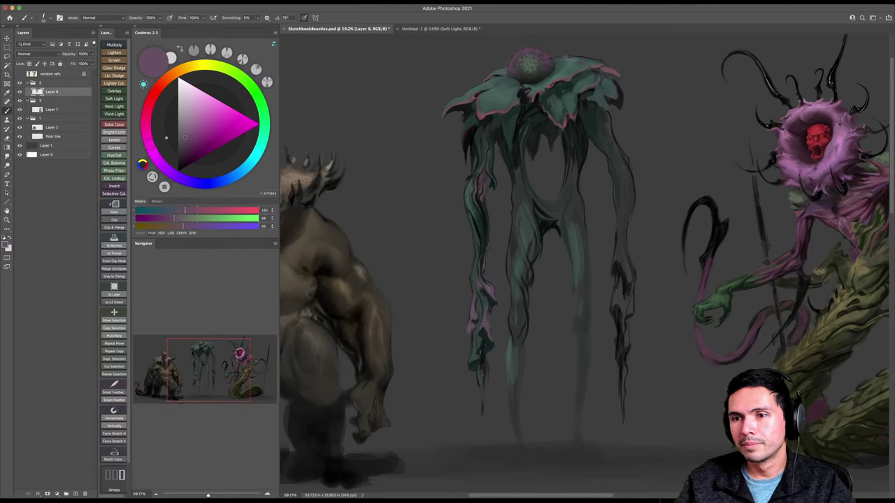
key("[")
left_click_drag(473, 341, 469, 359)
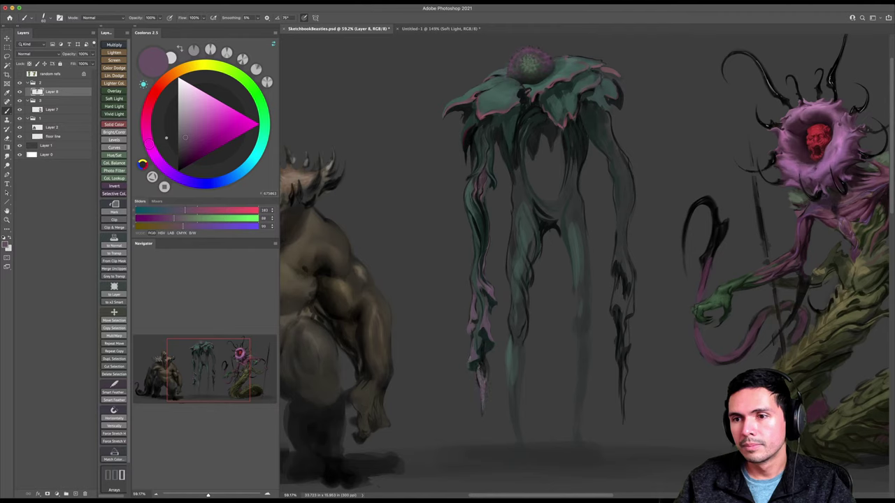
left_click(487, 344, "alt")
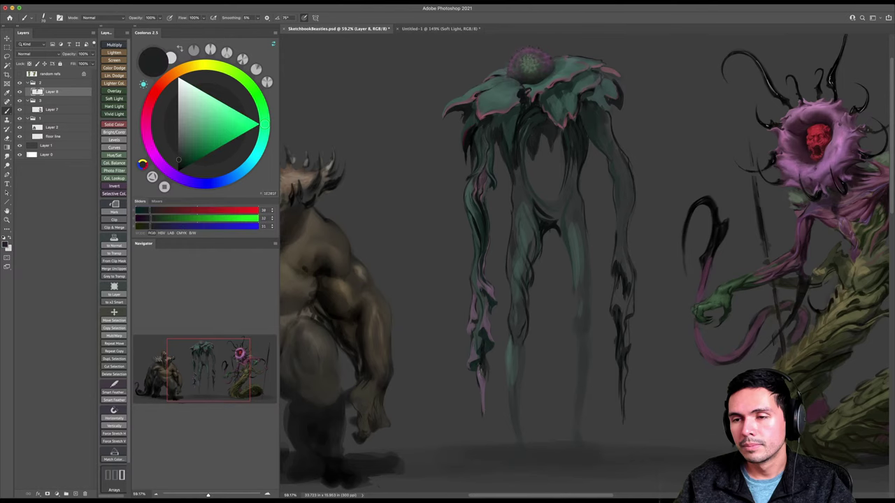
key("e")
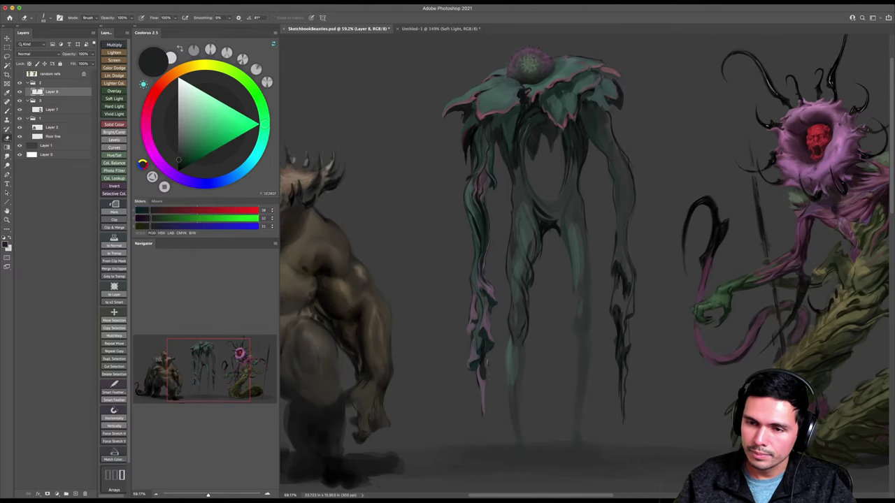
key("super+s")
Broaden the purple on the viewer-left hand and add teal tones on its forearm with colors sampled from the hand.
key("z")
mouse_move(502, 361)
left_mouse_down()
mouse_move(477, 346)
mouse_move(496, 326)
mouse_move(464, 292)
left_mouse_up()
key("b")
left_click(474, 318, "alt")
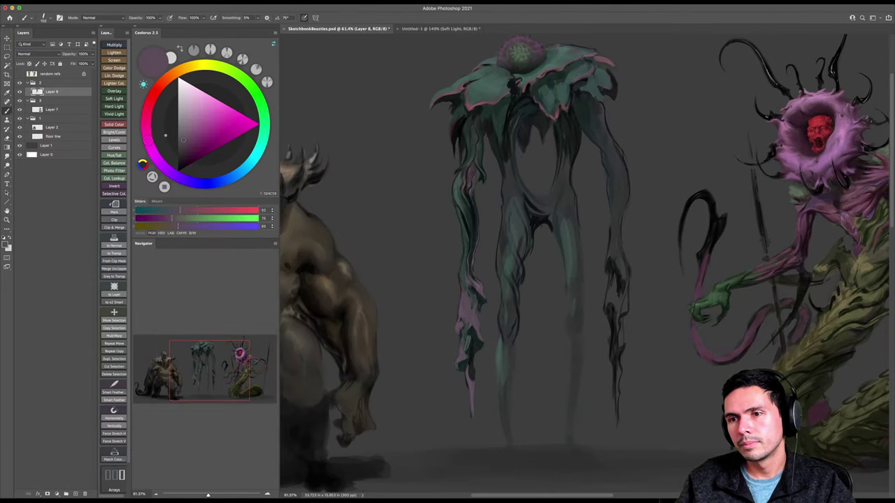
left_click(469, 337, "alt")
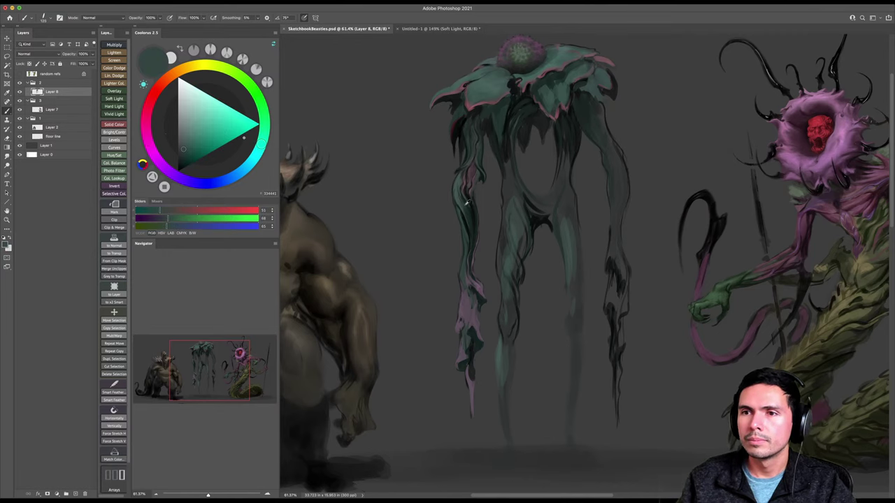
key("bracketright")
key("bracketright")
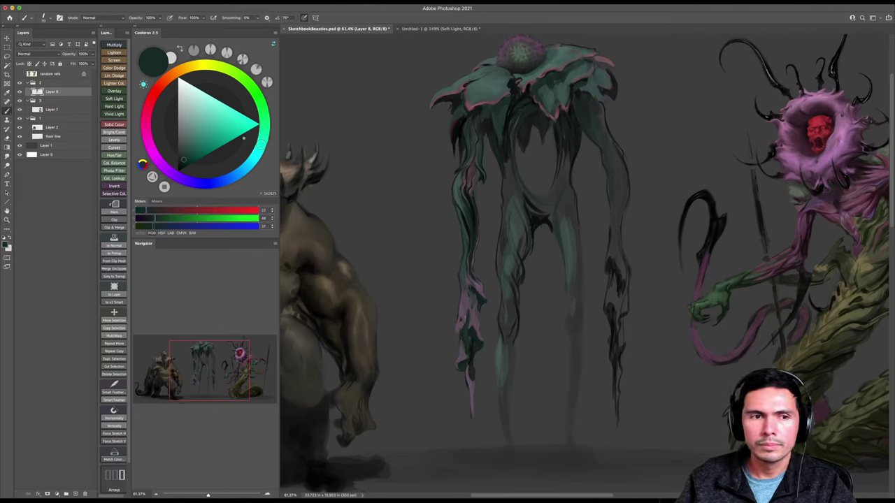
Trim the outer edge of the viewer-left hand with the Eraser and paint near-black teal (RGB 7, 18, 17) accents on its folds.
key("e")
left_click_drag(459, 305, 455, 324)
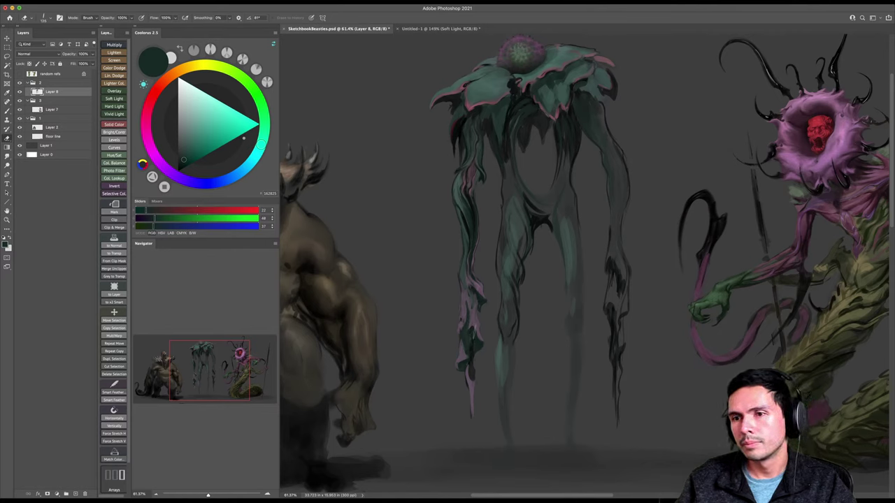
key("b")
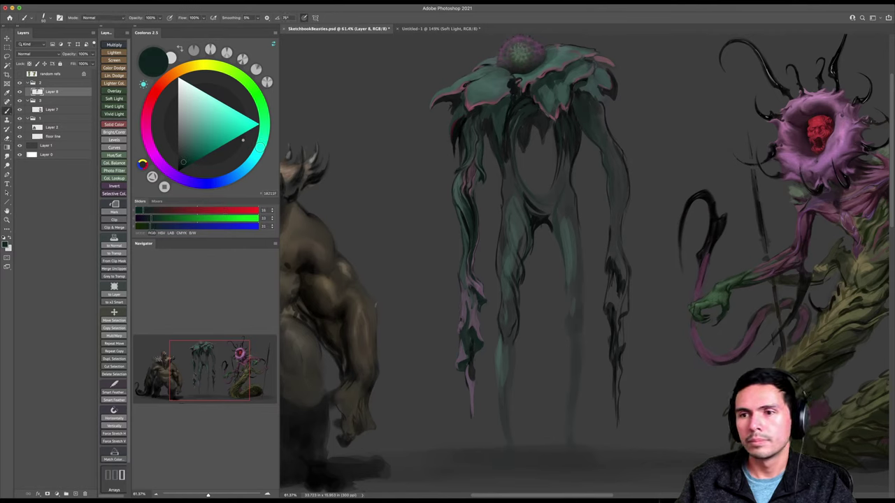
left_click(183, 169)
left_click(181, 167)
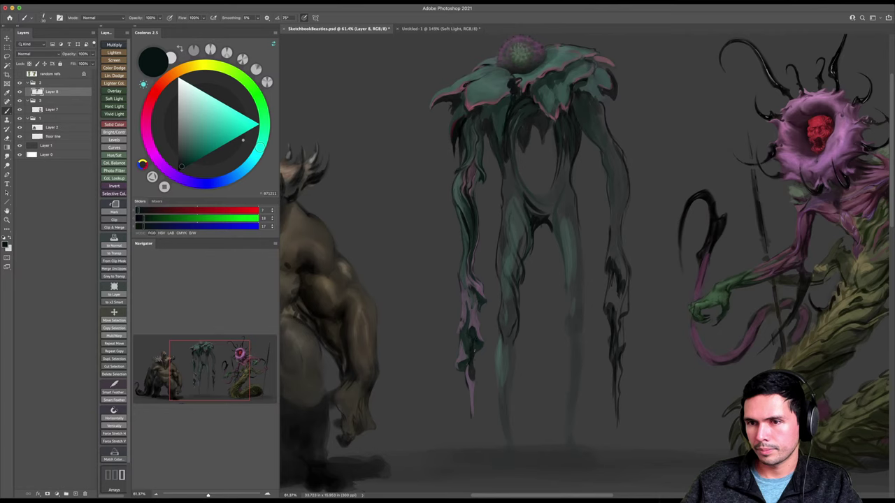
left_click_drag(455, 327, 462, 337)
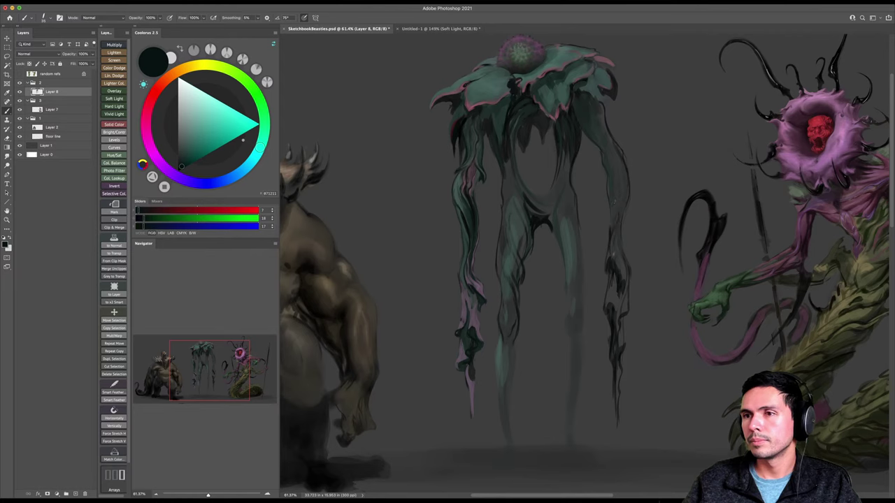
Draw dark contour lines along the viewer-right forearm and add a sampled muted pink accent at its elbow.
left_click_drag(616, 233, 617, 264)
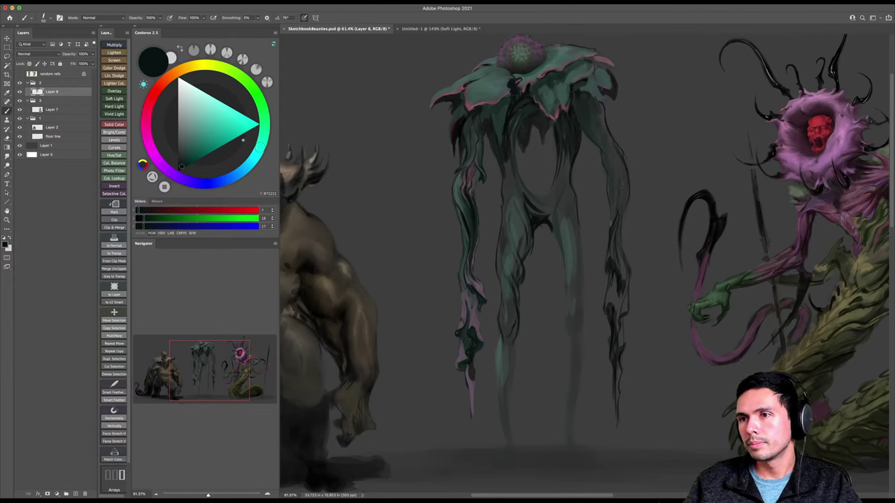
left_click(465, 179, "alt")
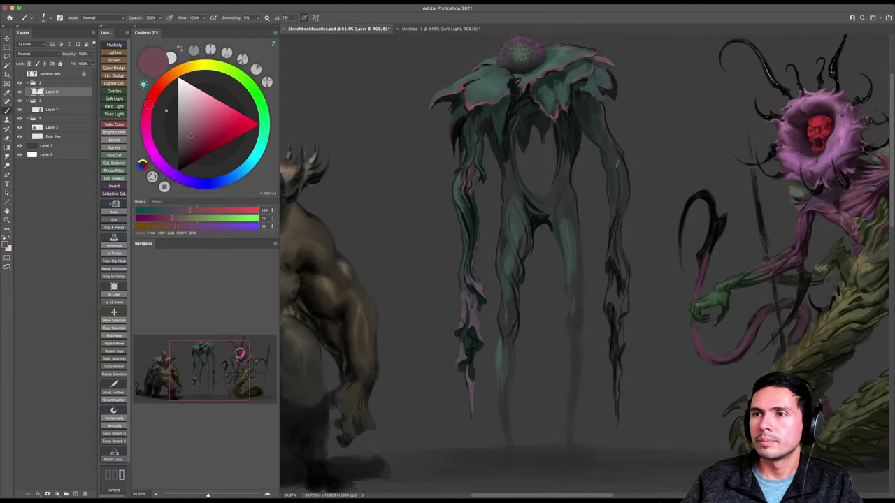
left_click(608, 156, "alt")
left_click(612, 164, "alt")
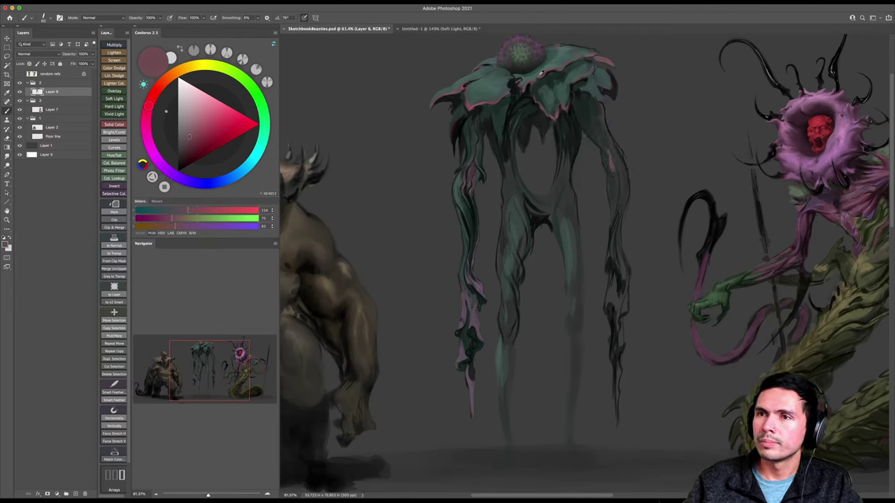
Paint sampled light teal and dark green shading on the flower head's front petals, and edge them in muted pink (RGB 118, 79, 88).
left_click(552, 79, "alt")
left_click(553, 80, "alt")
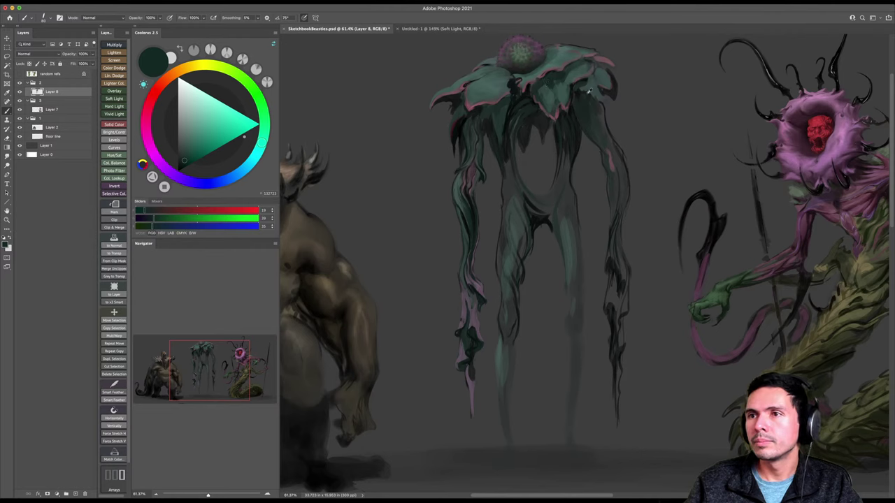
left_click(550, 82, "alt")
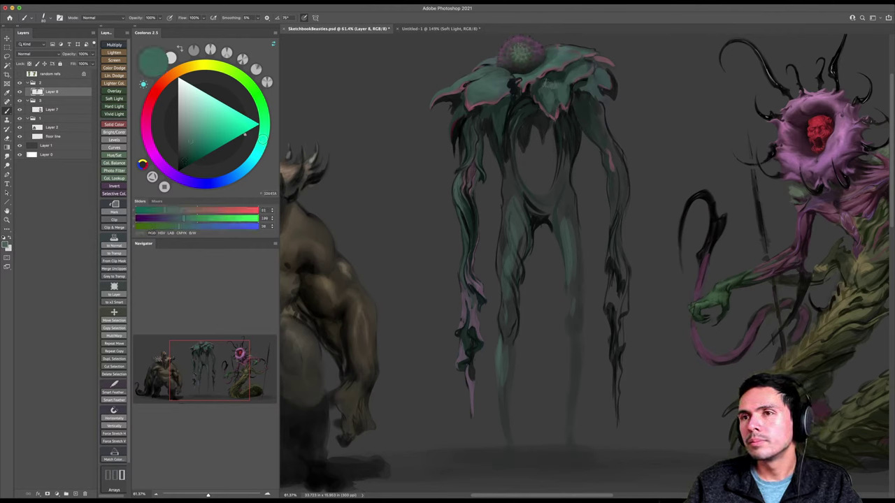
left_click(545, 84, "alt")
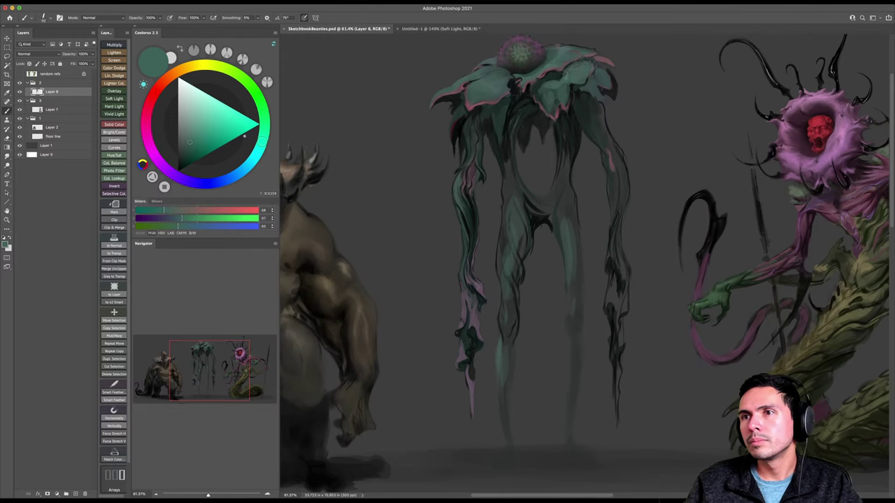
left_click(555, 75, "alt")
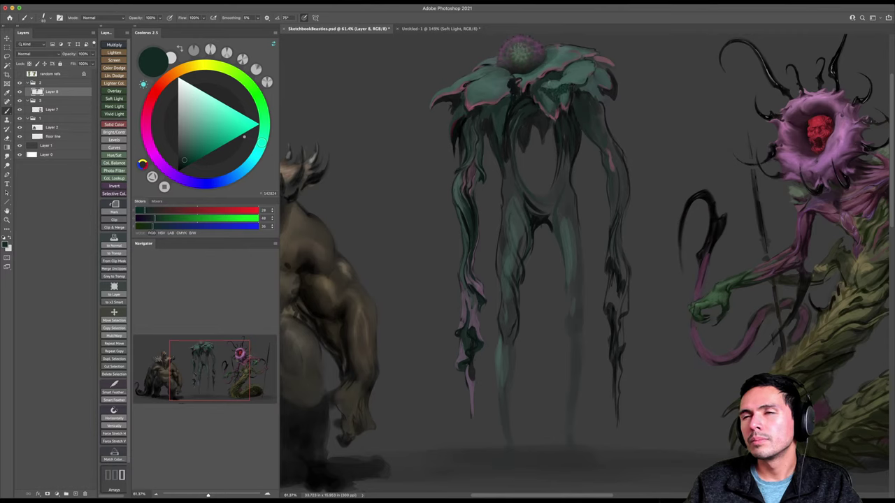
left_click(570, 75, "alt")
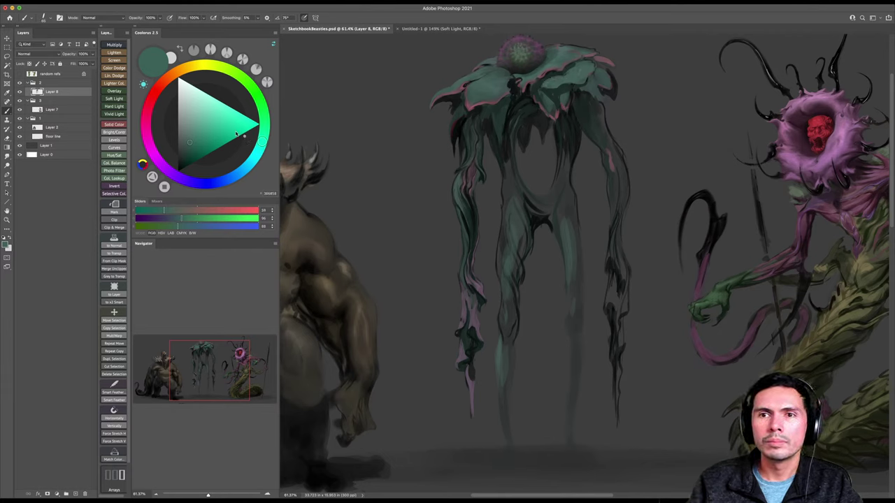
left_click_drag(260, 140, 181, 103)
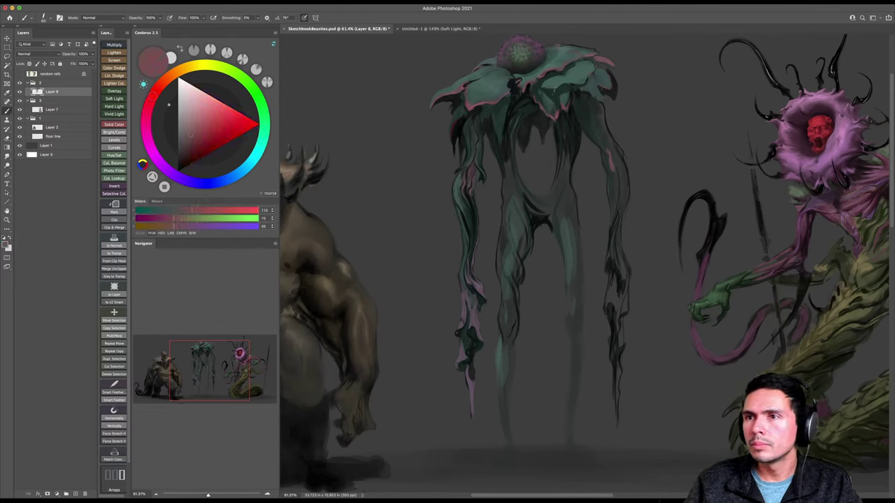
left_click(190, 134)
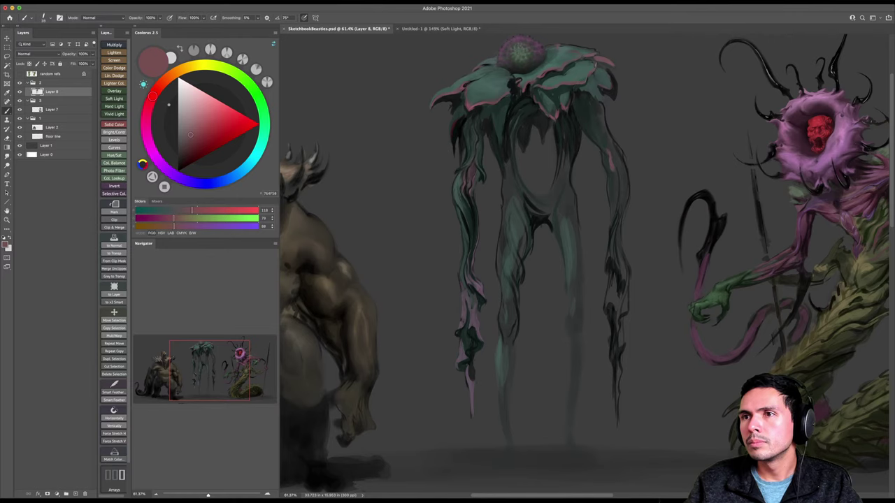
Brush soft teal over the creature's viewer-left upper thigh with a much larger brush and a color sampled from the leg.
key("z")
left_click_drag(594, 64, 581, 100)
mouse_move(591, 179)
left_mouse_down()
mouse_move(581, 195)
mouse_move(587, 207)
left_mouse_up()
key("b")
key("z")
left_click_drag(592, 175, 598, 175)
left_click(503, 222, "alt")
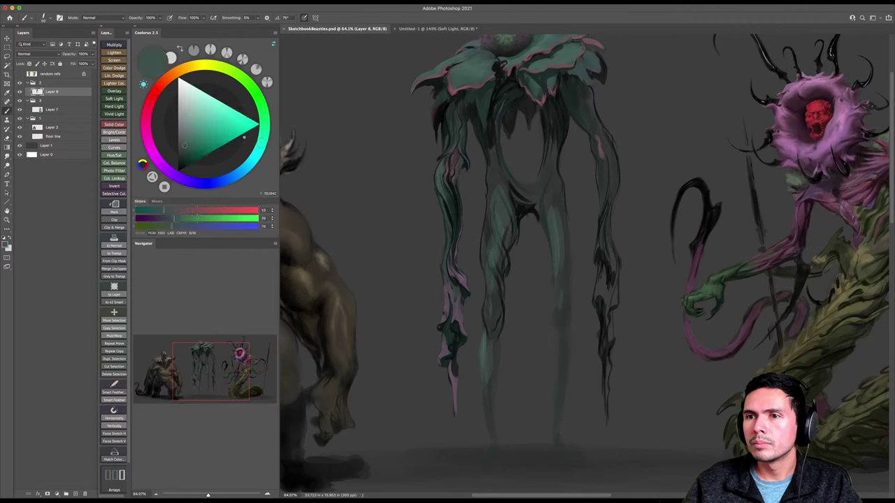
key("]")
key("]")
key("]")
key("]")
key("]")
key("]")
key("]")
key("]")
key("]")
key("]")
left_click_drag(505, 210, 503, 237)
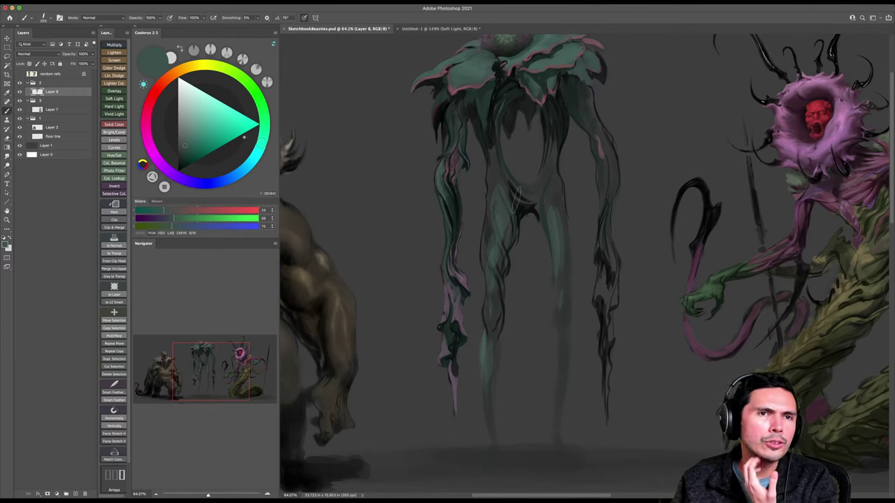
Paint teal sampled from the thigh over the viewer-right arm from shoulder to forearm, using a smaller brush for the upper arm.
left_click(501, 225, "alt")
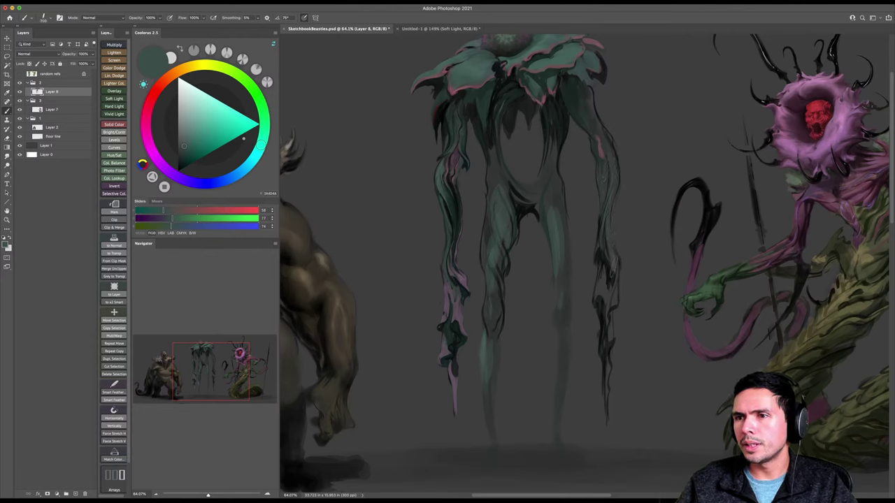
left_click_drag(607, 165, 613, 203)
key("[")
key("[")
key("[")
left_click_drag(591, 143, 620, 170)
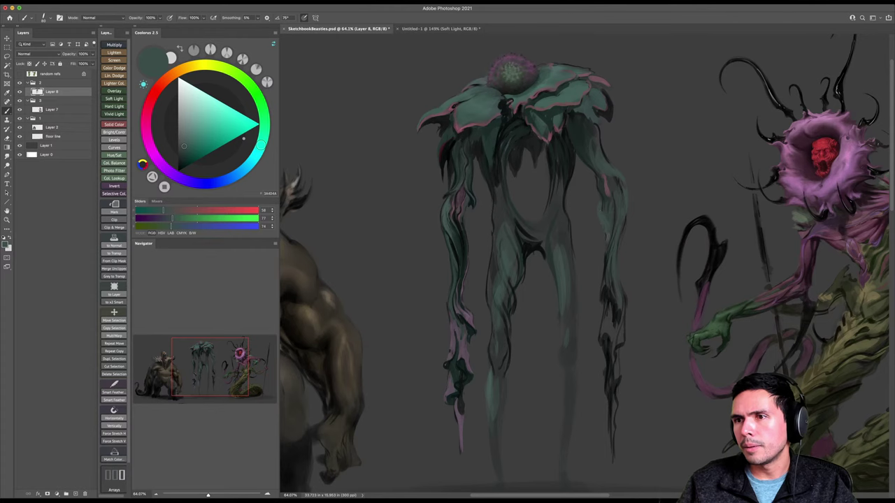
key("z")
left_click_drag(602, 201, 615, 199)
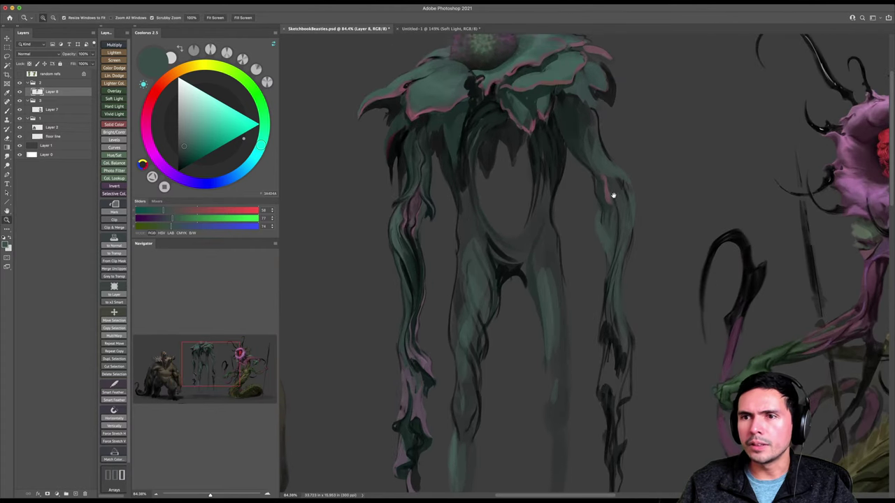
Deepen the elbow contour of the viewer-right arm with near-black green (RGB 8, 15, 12), using a larger brush.
key("b")
left_click(183, 168)
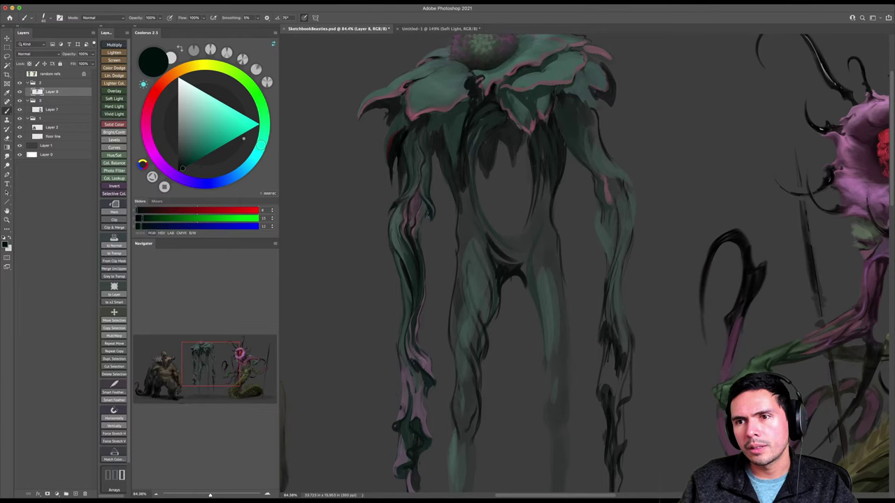
left_click_drag(427, 211, 423, 227)
key("]")
left_click_drag(595, 226, 588, 240)
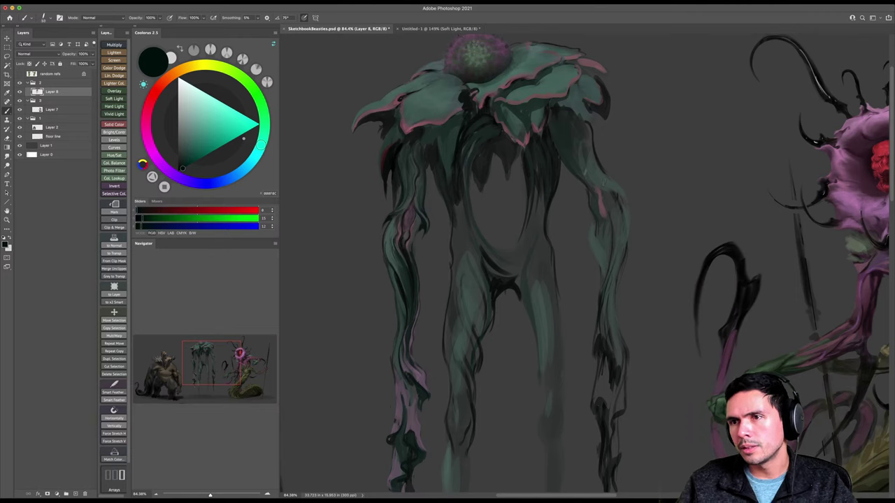
mouse_move(599, 190)
left_mouse_down()
mouse_move(629, 206)
mouse_move(618, 187)
mouse_move(627, 222)
left_mouse_up()
key("e")
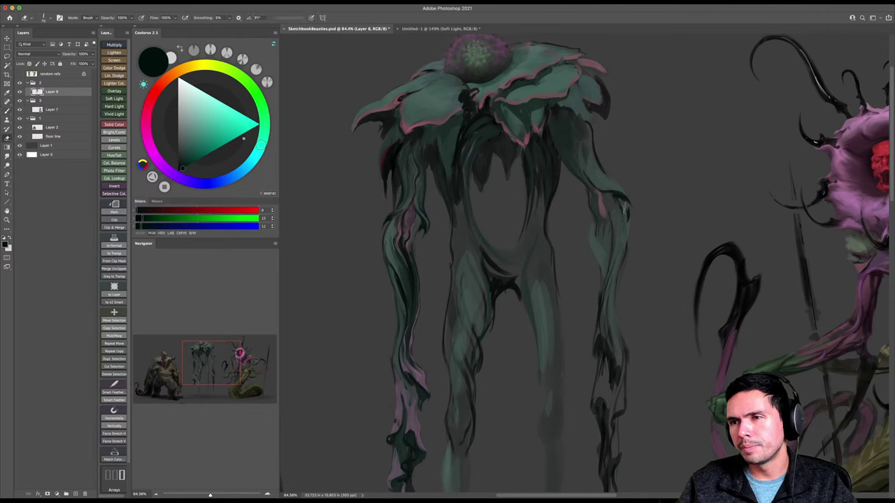
key("b")
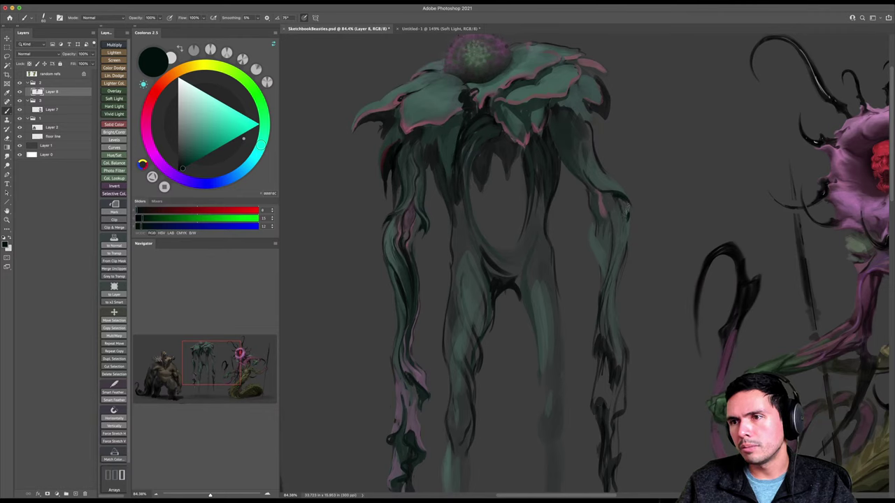
left_click_drag(625, 217, 623, 229)
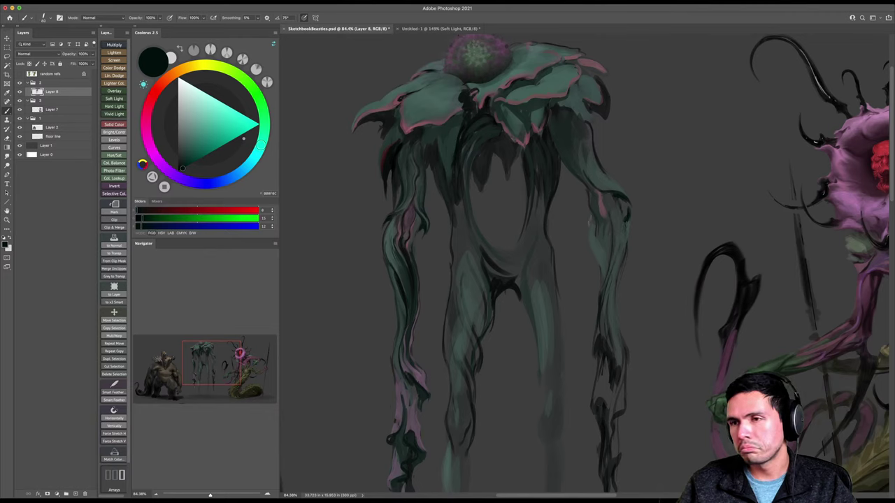
Outline the inner edge of the viewer-right forearm below the elbow in the same near-black green with a smaller brush.
key("bracketleft")
key("bracketleft")
left_click_drag(591, 225, 605, 268)
key("bracketleft")
left_click_drag(591, 222, 589, 243)
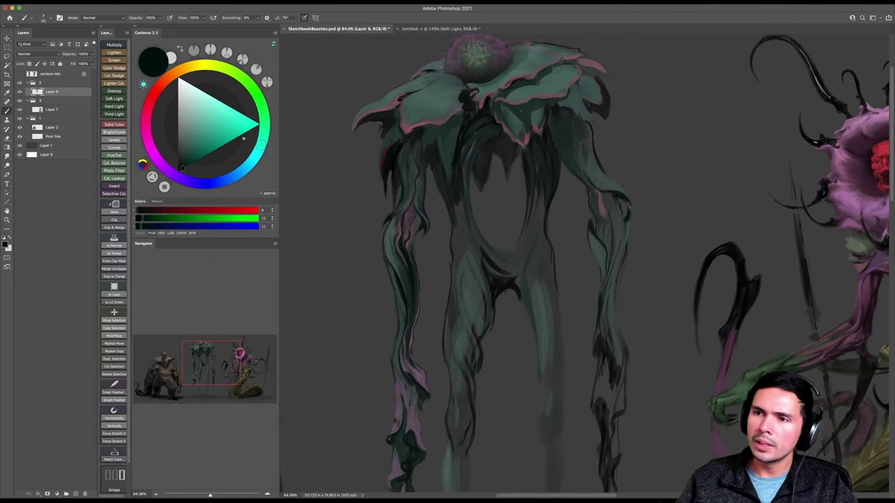
key("e")
key("b")
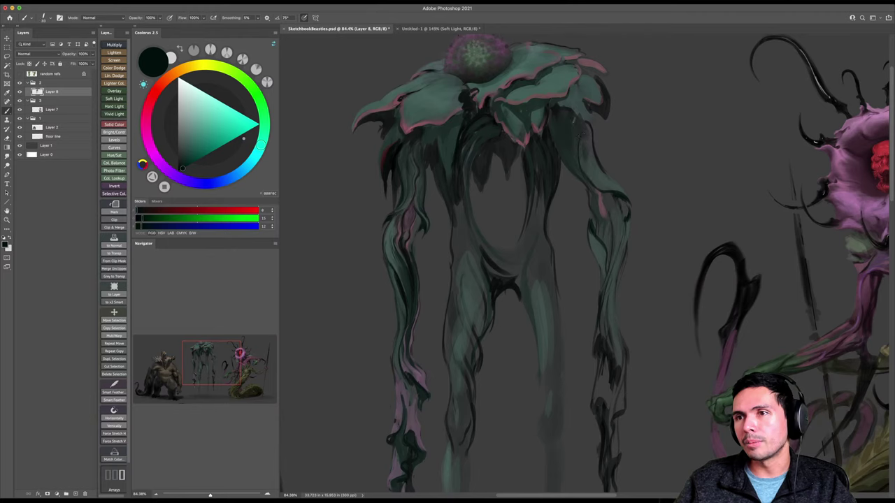
Shade the viewer-right upper arm beneath the petals in near-black green, lowering the brush opacity to 40%.
left_click_drag(584, 180, 579, 137)
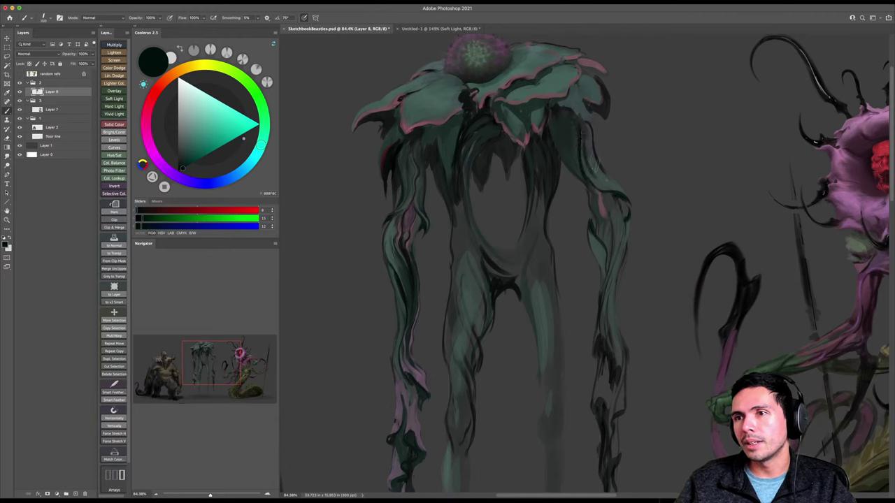
key("4")
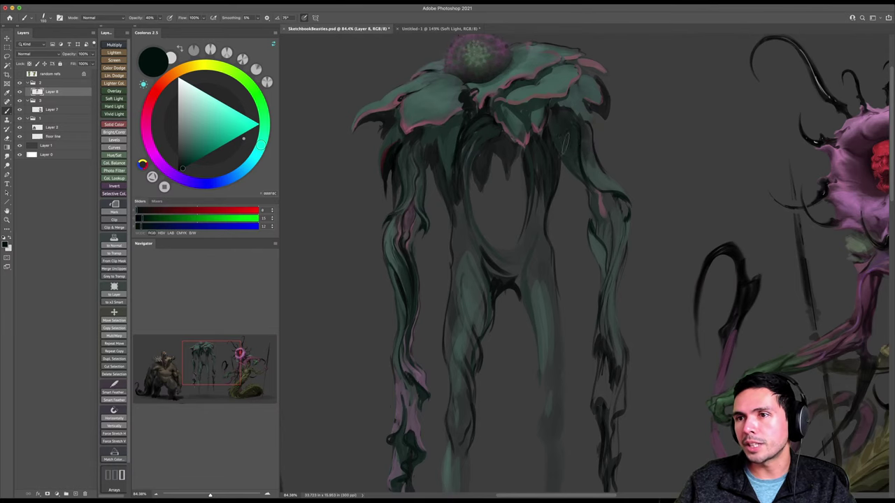
mouse_move(573, 151)
left_mouse_down()
mouse_move(578, 168)
mouse_move(586, 119)
mouse_move(649, 170)
mouse_move(622, 173)
left_mouse_up()
key("r")
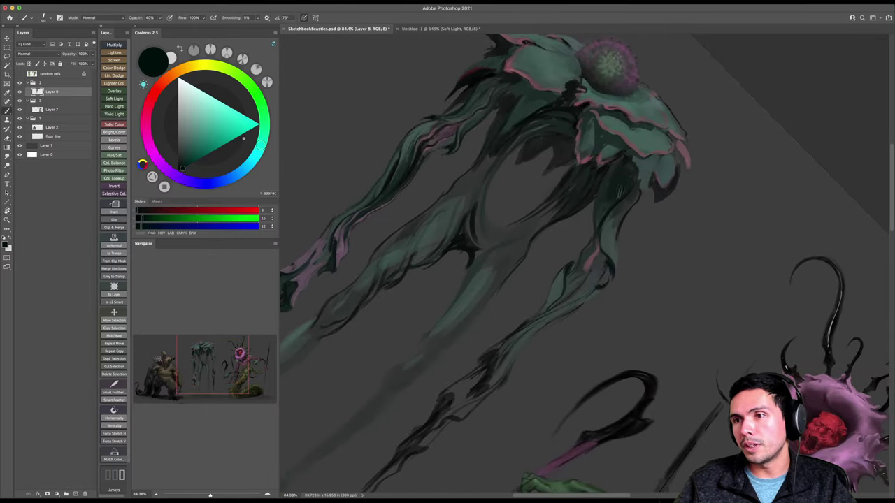
key("Escape")
key("bracketright")
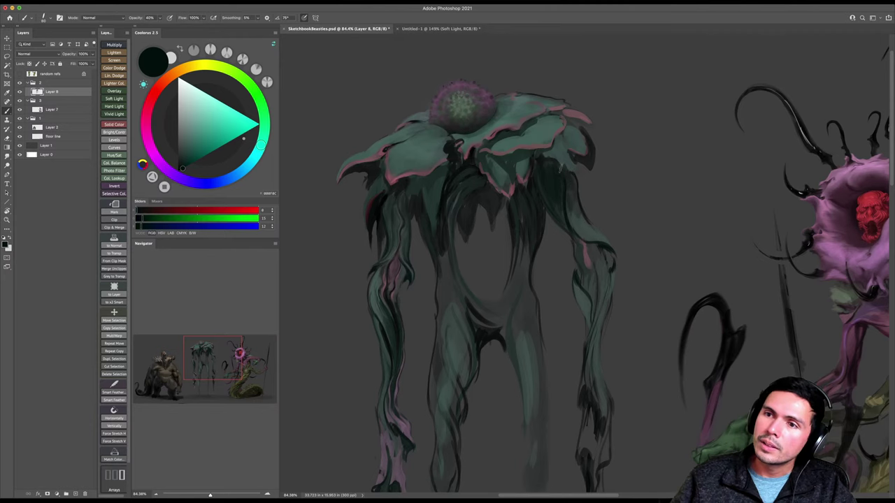
Paint the outermost viewer-right petal with teal sampled from the petals at 100% brush opacity.
left_click(563, 160, "alt")
key("0")
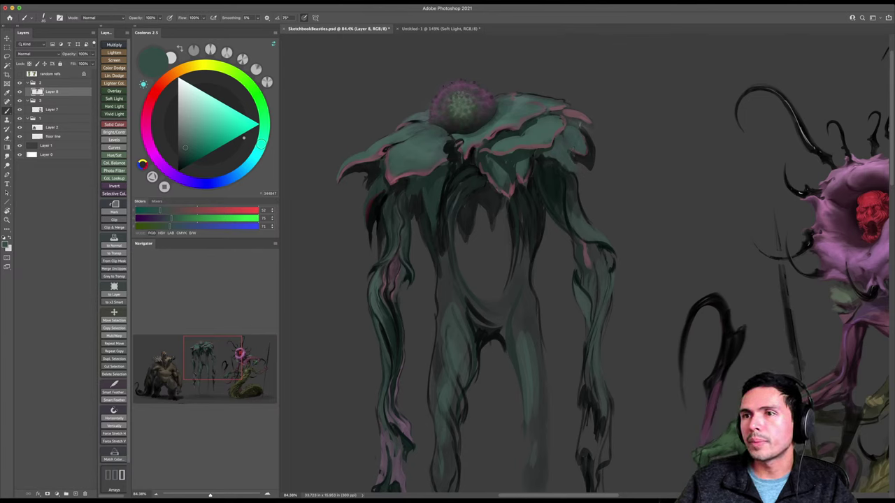
mouse_move(602, 137)
left_mouse_down()
mouse_move(589, 140)
mouse_move(611, 140)
left_mouse_up()
Paint dark green (RGB 18, 27, 24) shadow on the small front petals below the pink rim.
left_click(506, 160, "alt")
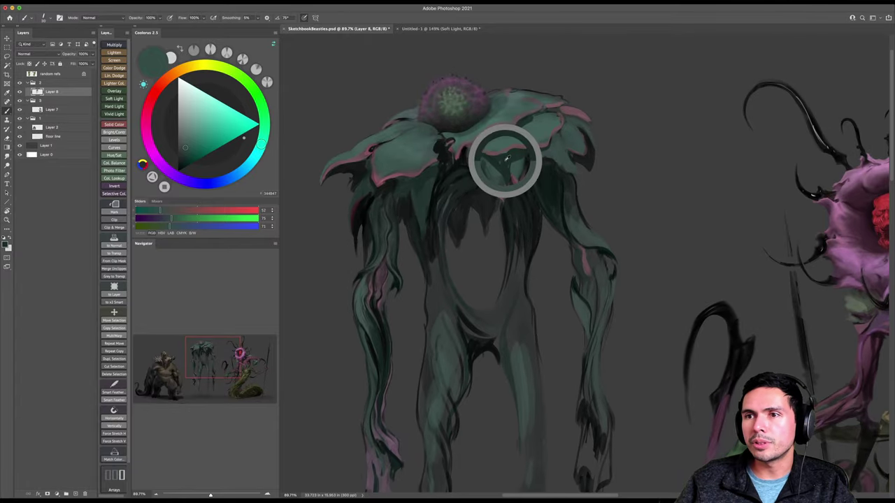
left_click_drag(195, 166, 183, 165)
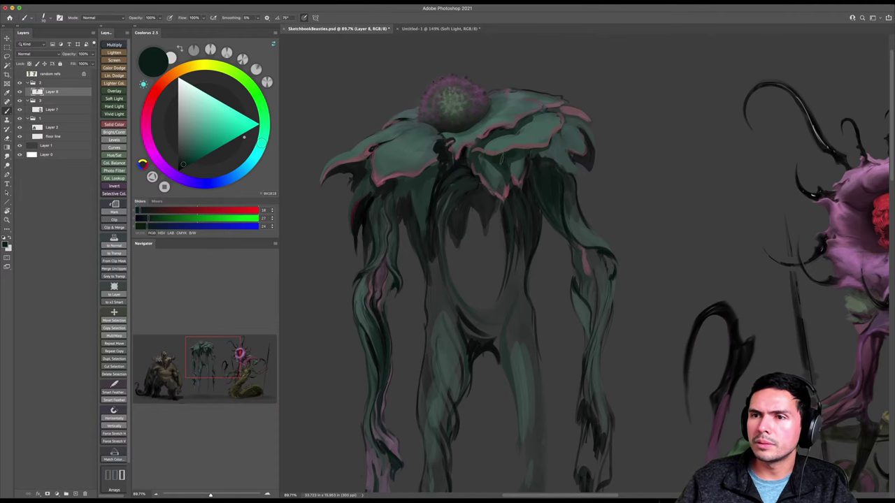
key("z")
mouse_move(516, 160)
left_mouse_down()
mouse_move(448, 167)
mouse_move(498, 163)
left_mouse_up()
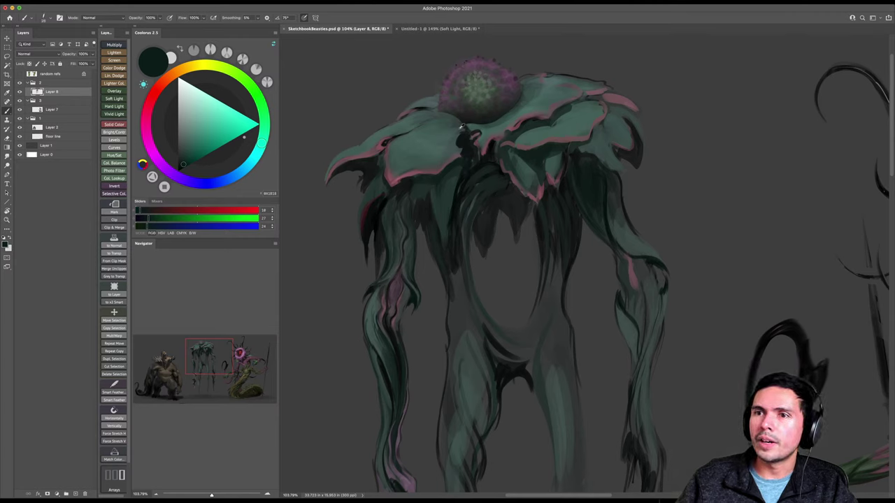
Refine the petals around the dark gap below the flower's center with sampled teal tones, and save the document.
left_click(462, 127, "alt")
key("bracketright")
key("bracketright")
key("bracketright")
left_click(470, 127, "alt")
left_click(475, 124, "alt")
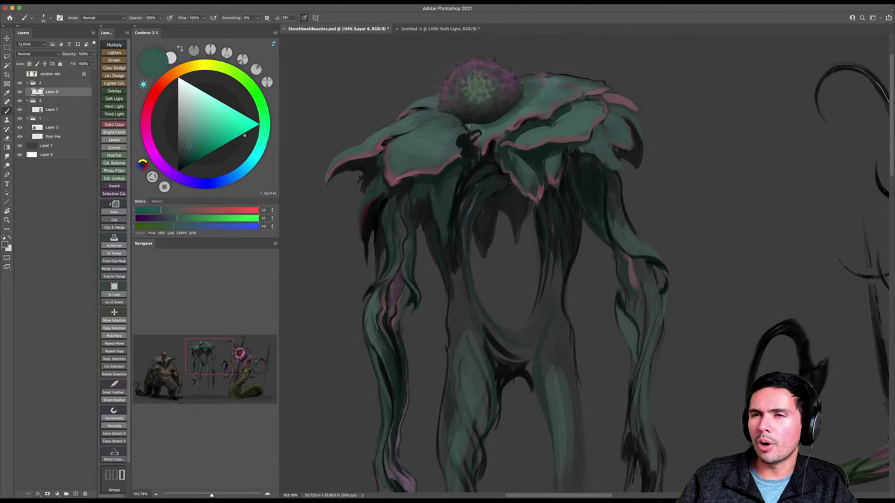
left_click(467, 136, "alt")
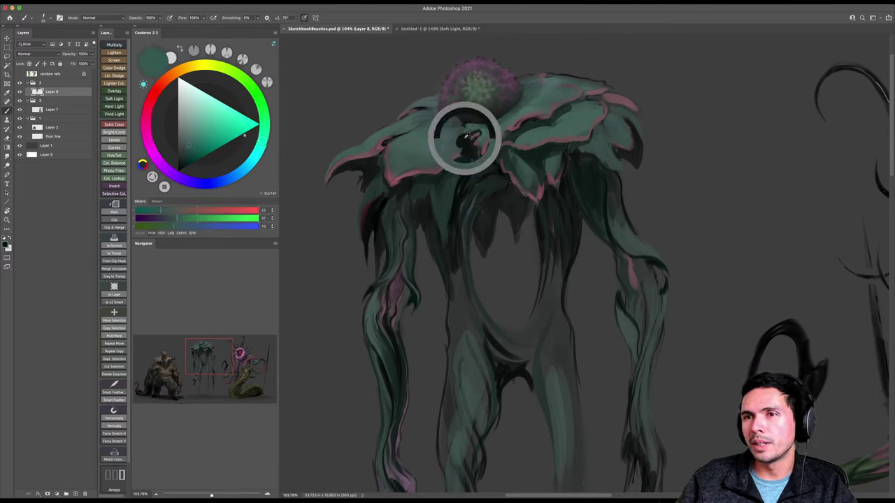
left_click(459, 133, "alt")
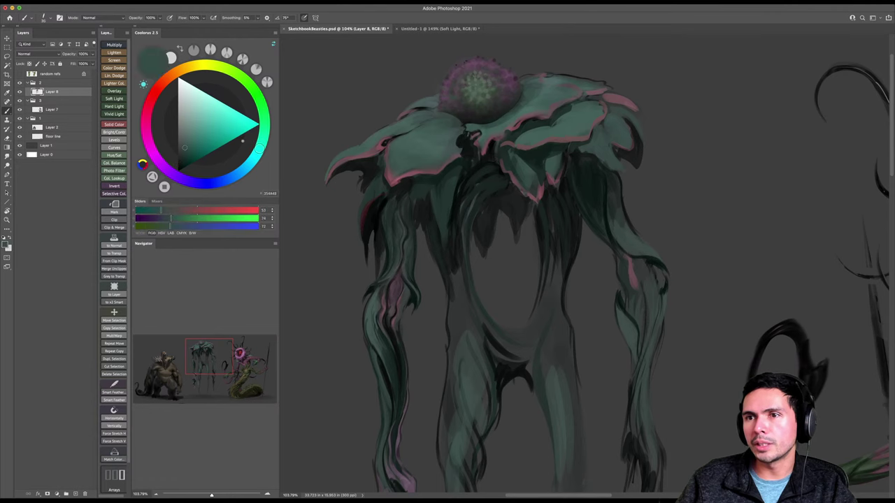
key("z")
mouse_move(492, 128)
left_mouse_down()
mouse_move(440, 127)
mouse_move(542, 133)
left_mouse_up()
key("super+s")
Shade the small back petal on the viewer-left side of the flower center with teal tones sampled from the neighboring petals.
left_click_drag(489, 172, 537, 188)
key("b")
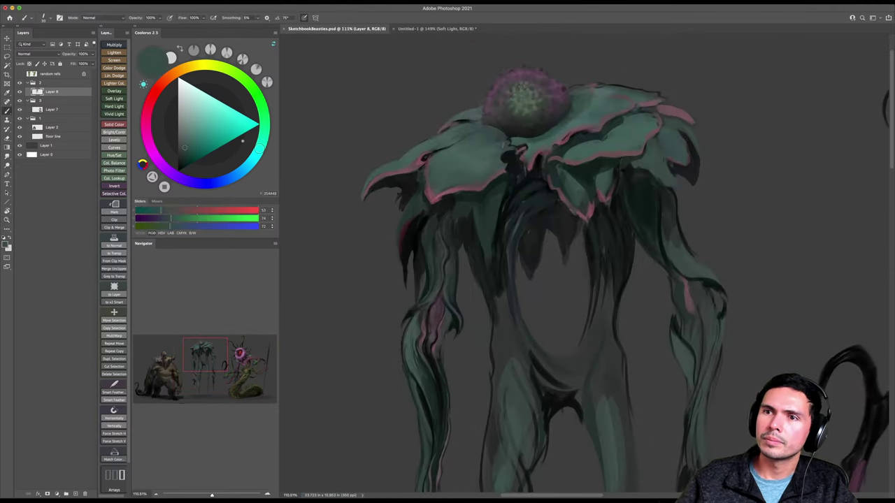
left_click(471, 119, "alt")
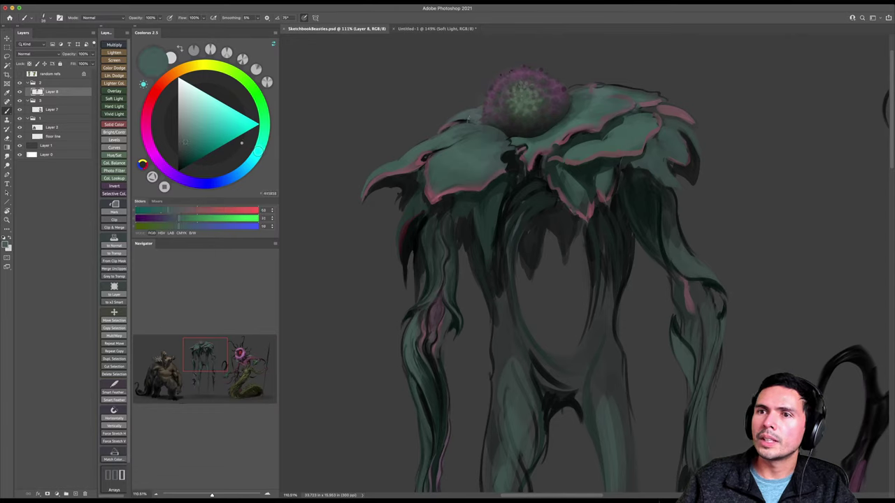
left_click(498, 131, "alt")
mouse_move(475, 124)
left_mouse_down()
mouse_move(467, 122)
mouse_move(473, 116)
left_mouse_up()
Fill out the back petal on the viewer-right side of the flower center with sampled teal, using a larger brush.
key("]")
key("]")
key("]")
key("]")
key("]")
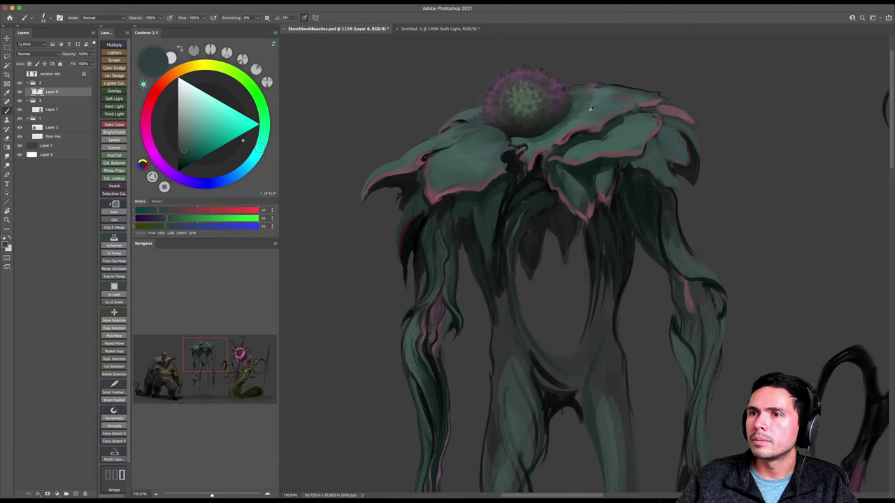
left_click(585, 112, "alt")
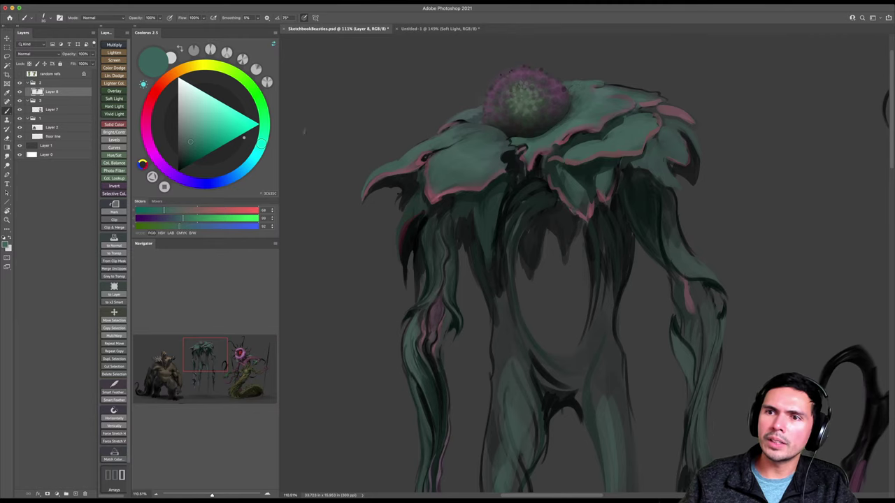
Draw a thin dark curled contour (RGB 6, 21, 21) along the upper edge of the viewer-right back petal.
key("bracketleft")
left_click(515, 164, "alt")
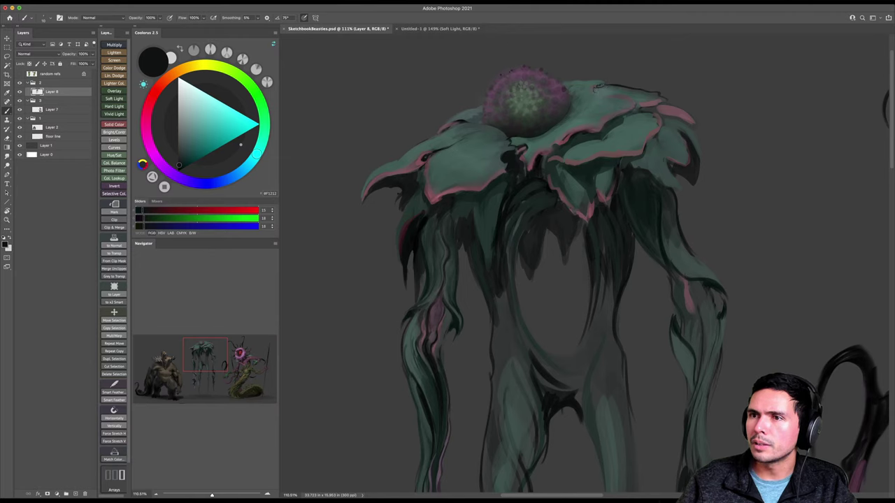
left_click(183, 166)
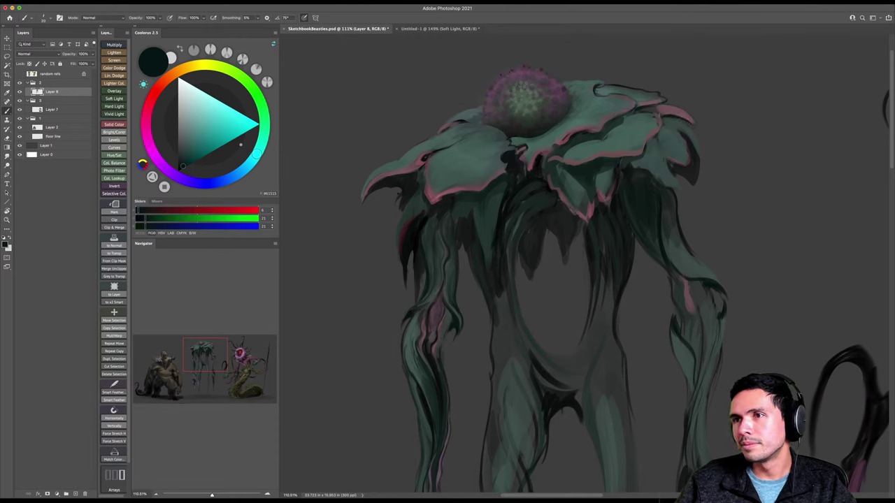
Shade the upper petals in dark green derived from a sampled petal teal, switching to a soft Standards brush at 40% opacity.
left_click(654, 111, "alt")
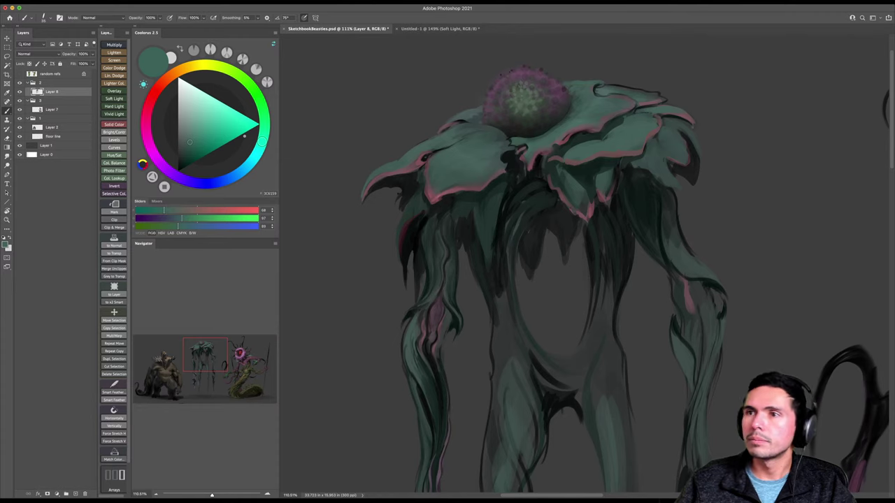
left_click(188, 154)
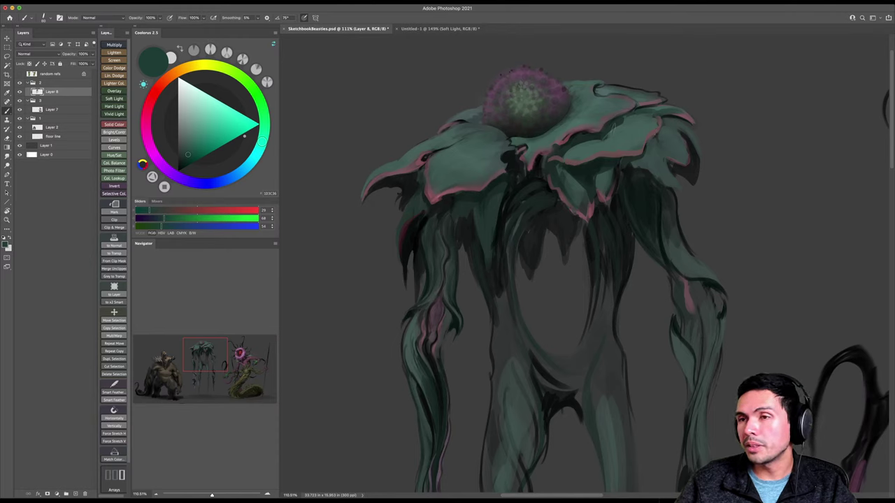
right_click(608, 128)
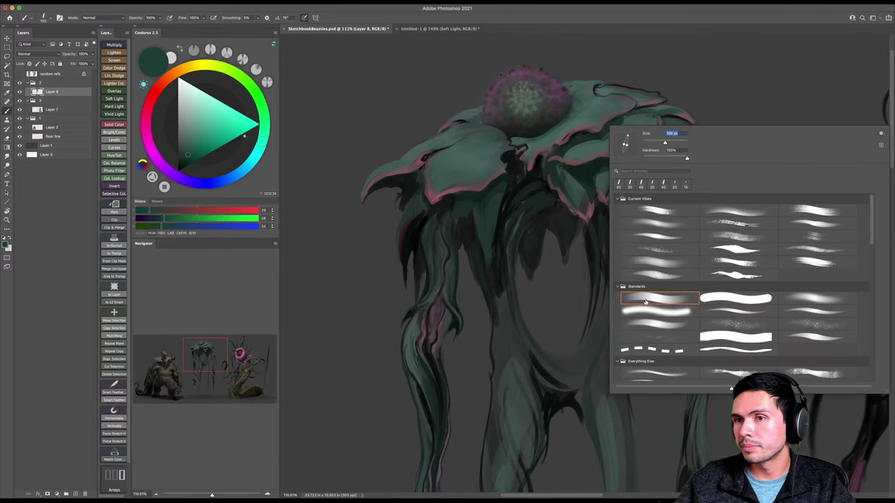
double_click(647, 304)
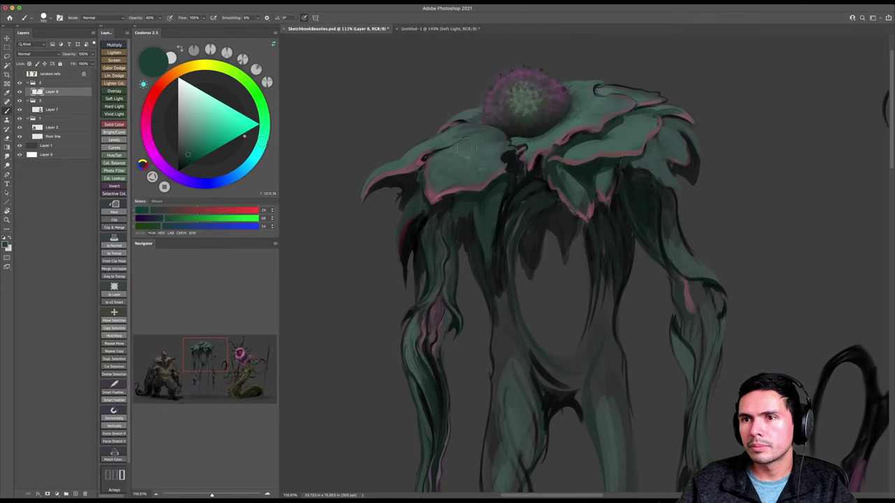
key("z")
mouse_move(499, 172)
left_mouse_down()
mouse_move(412, 173)
mouse_move(500, 168)
mouse_move(482, 158)
left_mouse_up()
key("z")
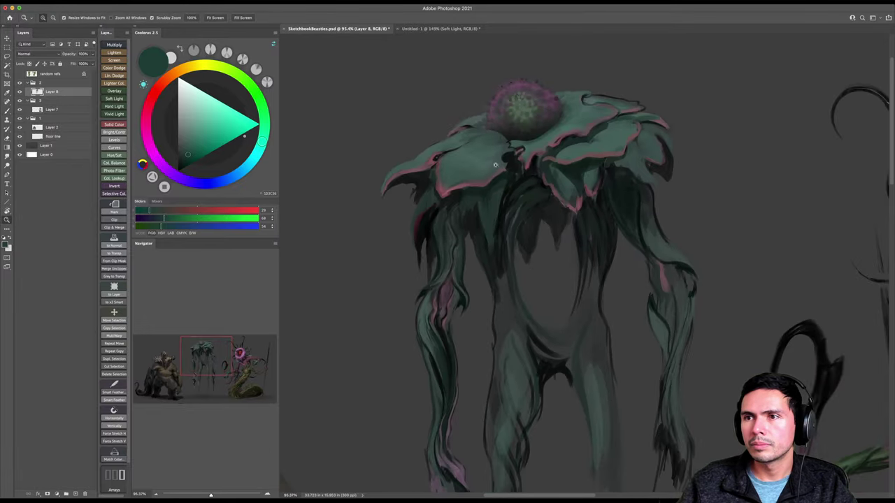
left_click_drag(682, 165, 497, 164)
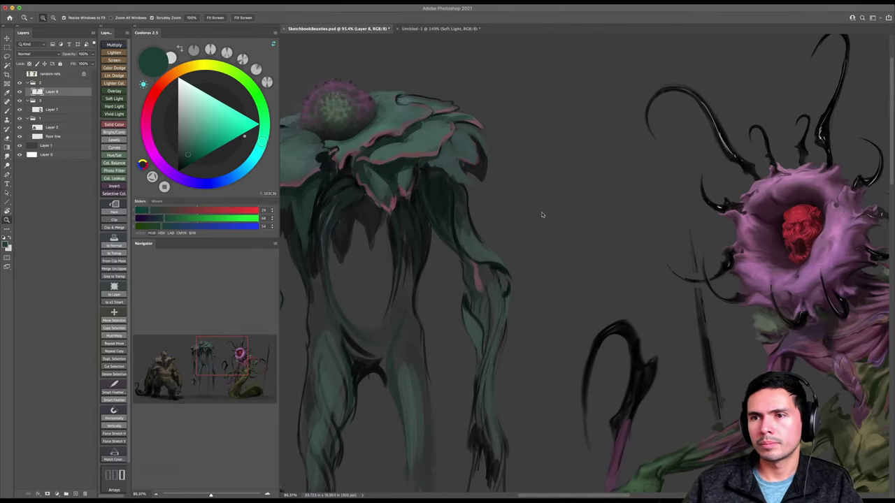
left_click_drag(404, 145, 465, 158)
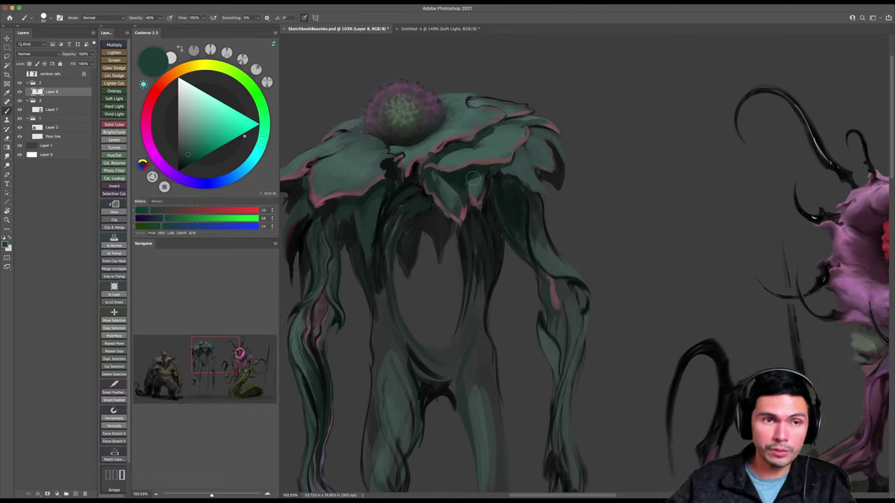
left_click_drag(451, 137, 507, 145)
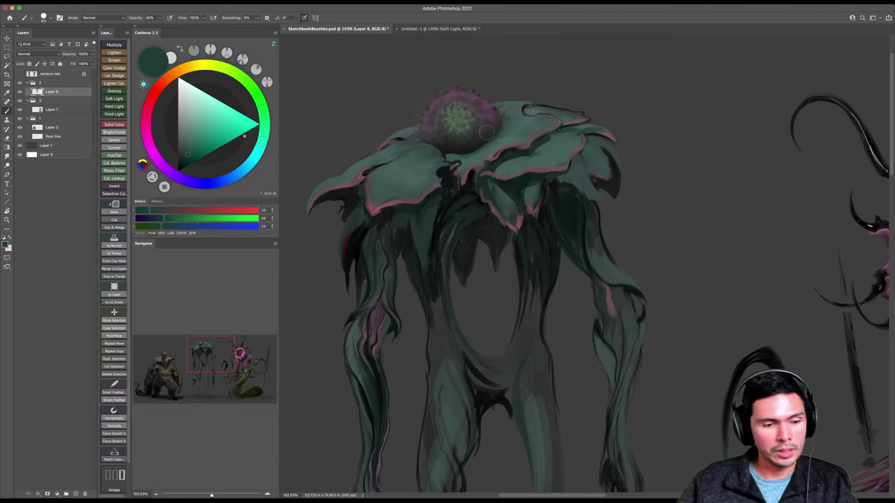
key("F2")
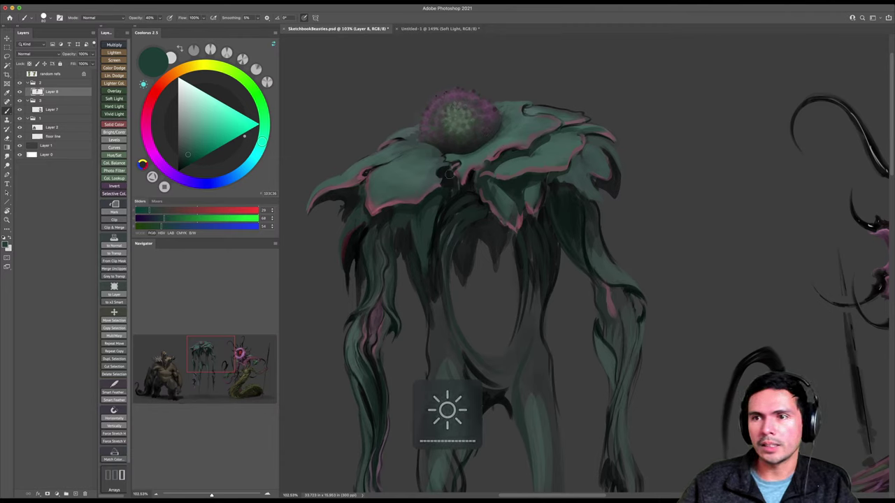
Draw a near-black contour (RGB 12, 17, 16) along the upper edge of the viewer-left front petal at 100% brush opacity.
left_click(448, 174, "alt")
key("[")
key("[")
key("[")
key("[")
key("[")
key("[")
key("[")
key("[")
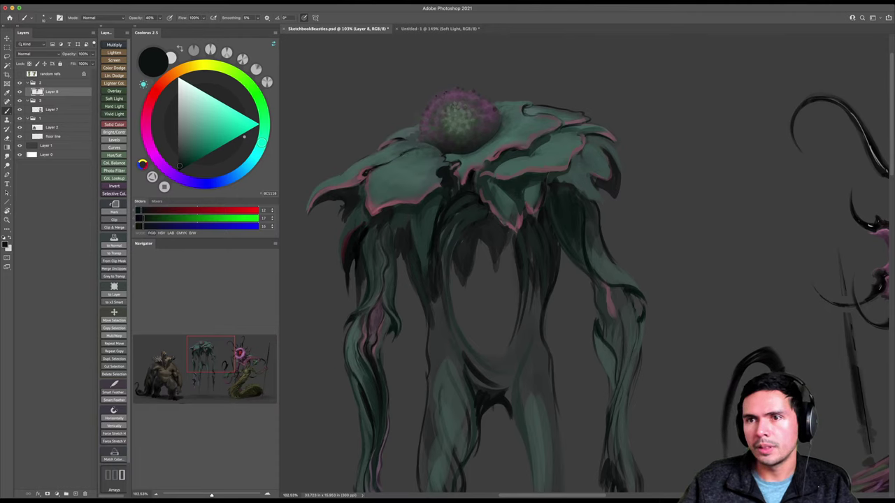
key("0")
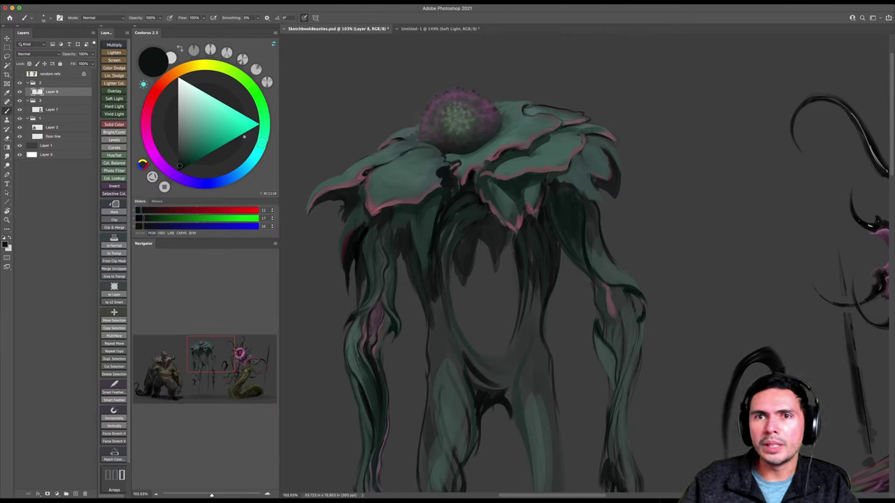
key("]")
key("]")
key("]")
key("]")
key("]")
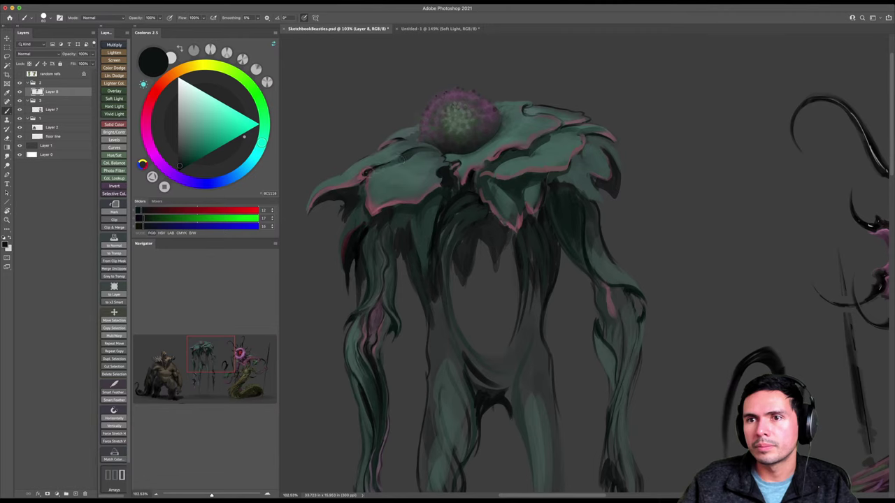
left_click_drag(425, 148, 368, 171)
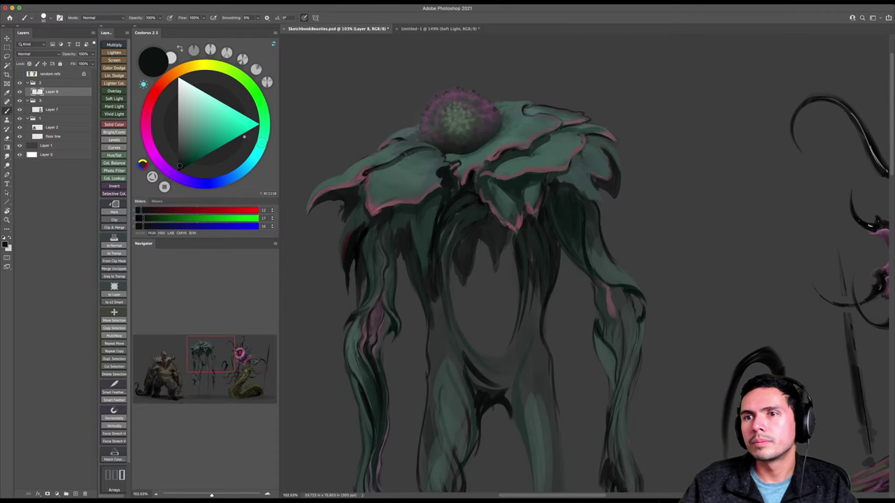
Paint vein-like shading across the viewer-left front petal with a sampled near-black at 40% opacity, using a larger brush.
left_click(392, 155, "alt")
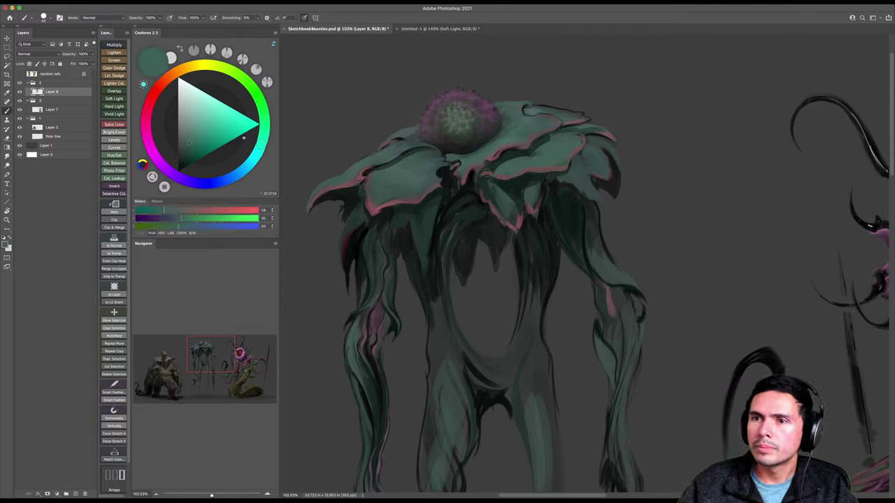
left_click(450, 168, "alt")
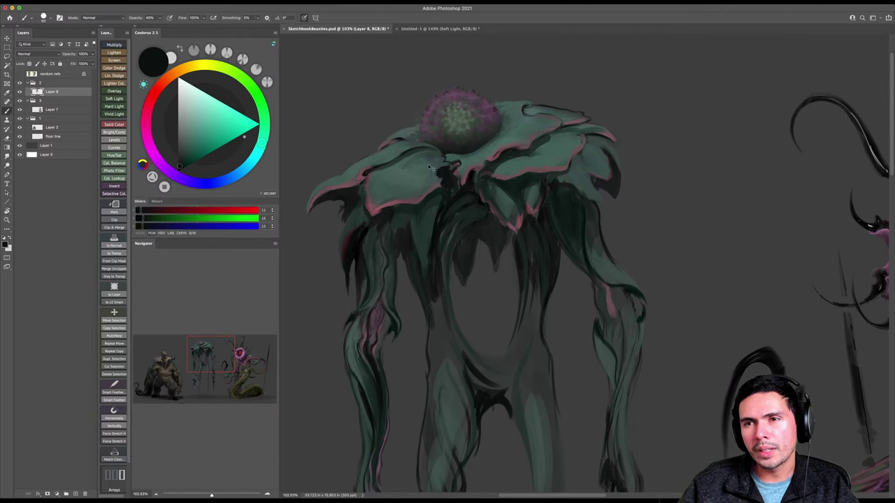
key("bracketright")
key("bracketright")
key("bracketright")
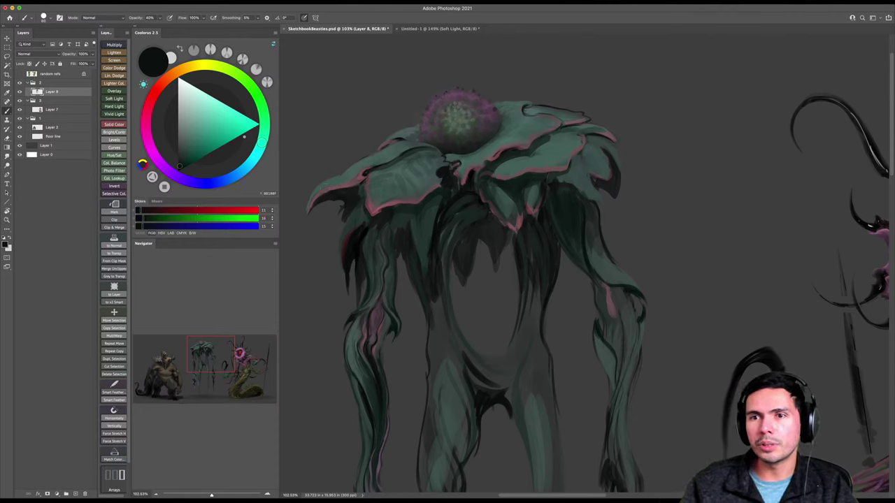
key("e")
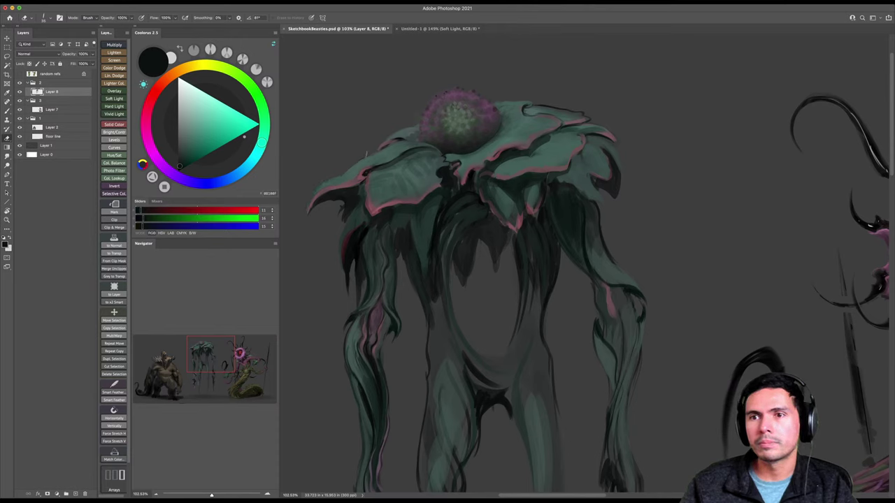
key("b")
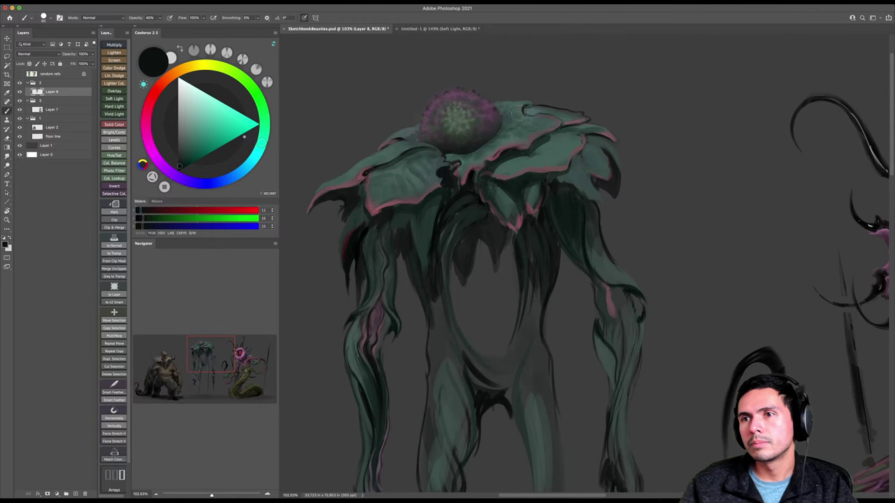
Paint matching dark veins on the viewer-right petals at 40% opacity and save the document.
key("z")
mouse_move(518, 130)
left_mouse_down()
mouse_move(485, 135)
mouse_move(563, 146)
left_mouse_up()
key("super+s")
key("b")
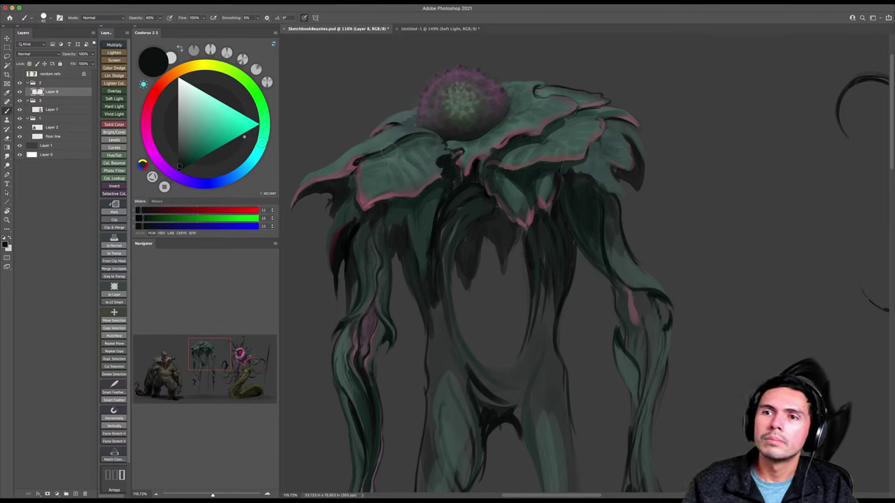
Lock the layer's transparent pixels, darken the petals further with near-black at 40% opacity, and save the document.
key("slash")
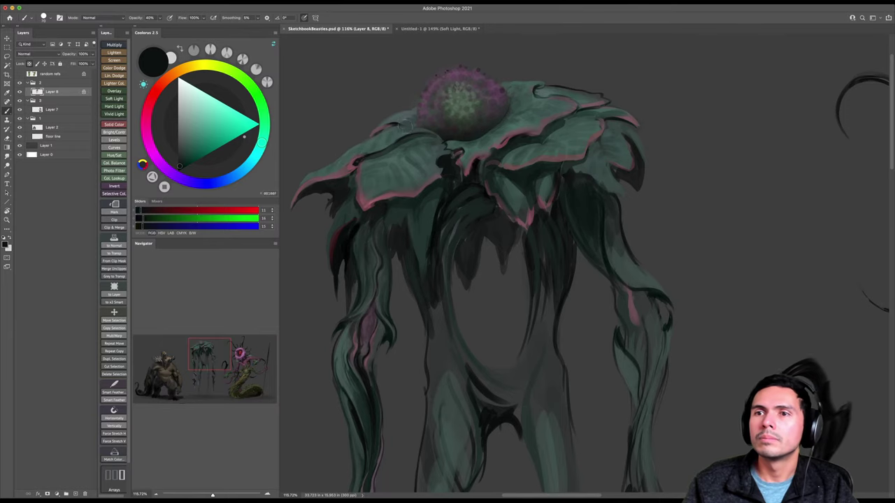
key("z")
left_click_drag(574, 124, 555, 124)
key("b")
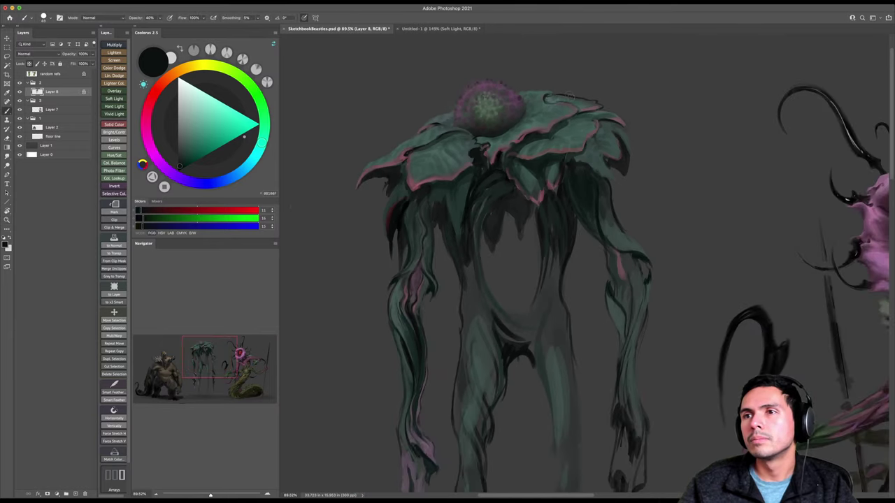
key("z")
key("super+s")
mouse_move(546, 153)
left_mouse_down()
mouse_move(529, 153)
mouse_move(500, 178)
mouse_move(491, 208)
mouse_move(487, 200)
left_mouse_up()
key("b")
key("bracketright")
key("bracketright")
key("bracketleft")
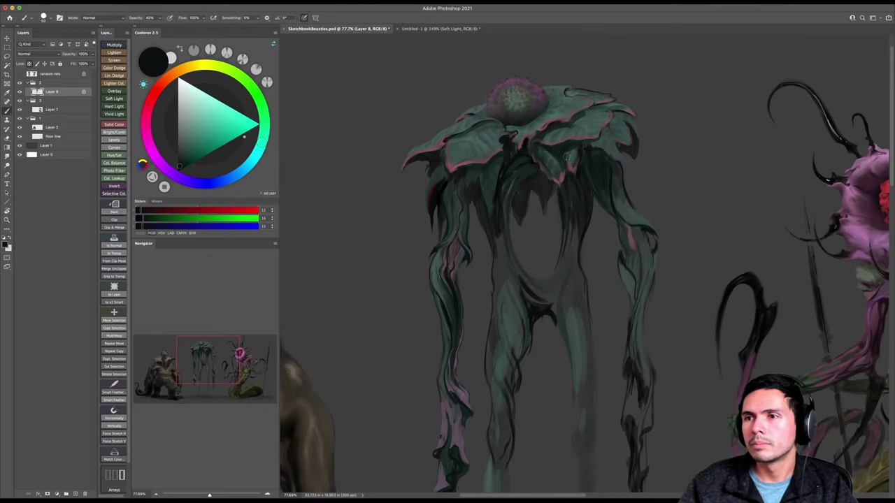
Unlock the layer's transparent pixels and erase the dark curl below the viewer-right elbow.
mouse_move(596, 243)
left_mouse_down()
mouse_move(576, 209)
mouse_move(558, 203)
mouse_move(615, 200)
left_mouse_up()
key("z")
key("b")
key("bracketright")
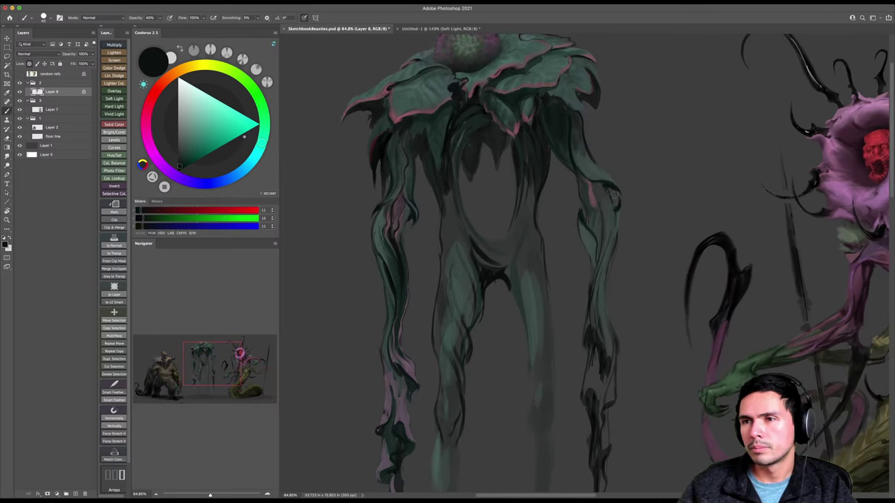
key("e")
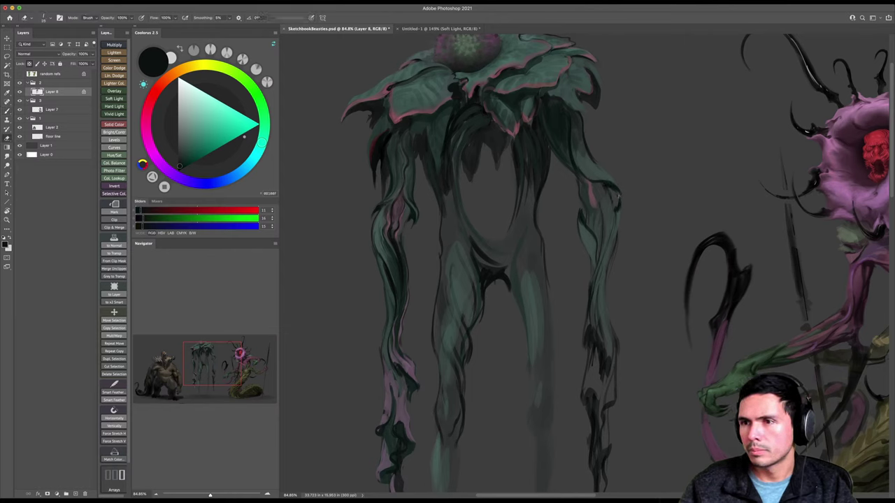
key("slash")
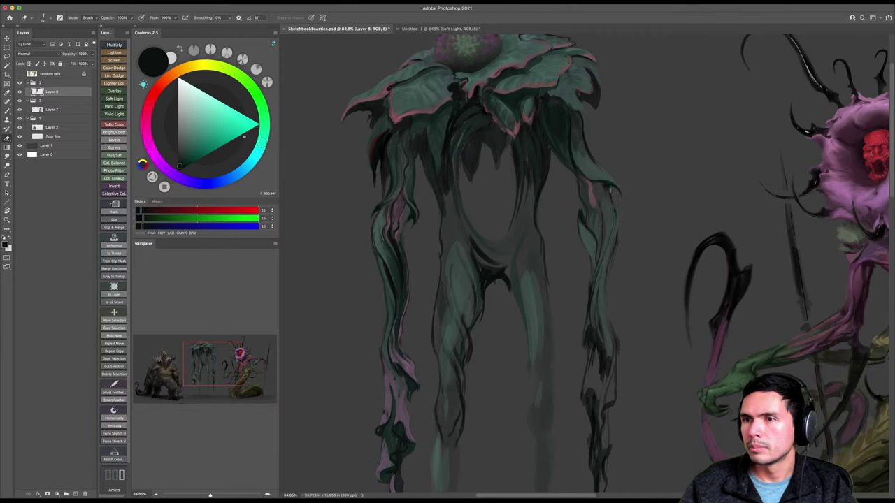
Paint a thin pointed spur off the viewer-right elbow with sampled dark green at 100% opacity, using a smaller brush.
key("b")
left_click(607, 186, "alt")
key("0")
key("bracketleft")
key("bracketleft")
key("bracketleft")
key("bracketleft")
key("bracketleft")
left_click_drag(605, 183, 622, 195)
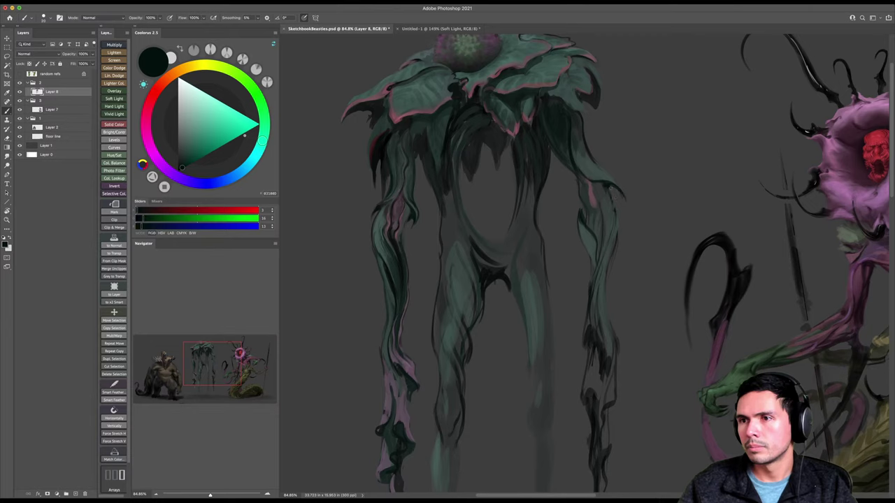
left_click(597, 168, "alt")
key("e")
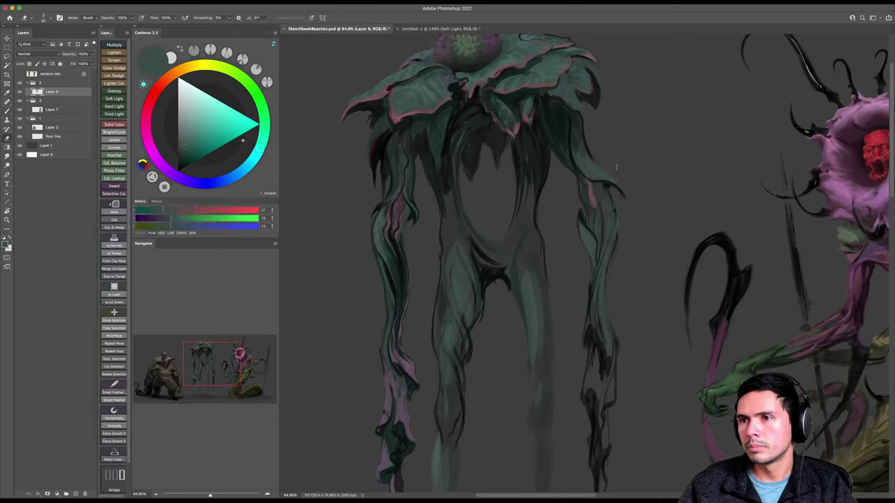
key("b")
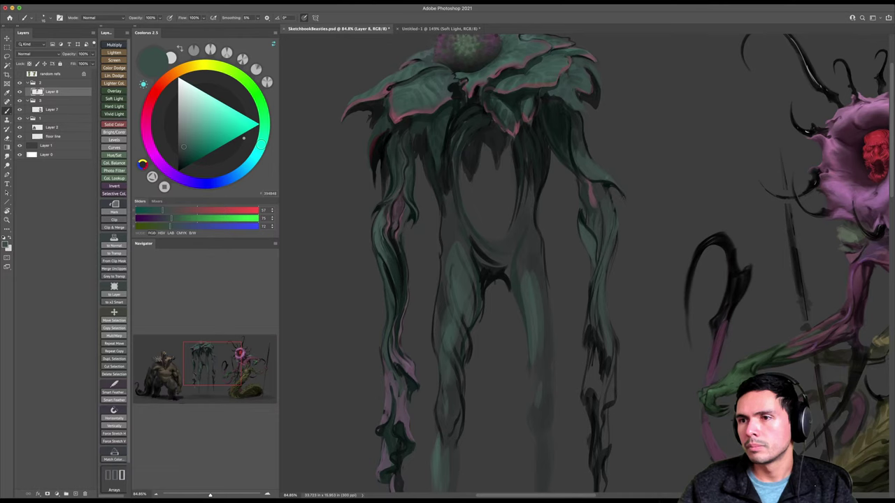
Extend the viewer-right elbow spur into a drooping dark green leaf tip with sampled arm tones.
left_click(608, 183, "alt")
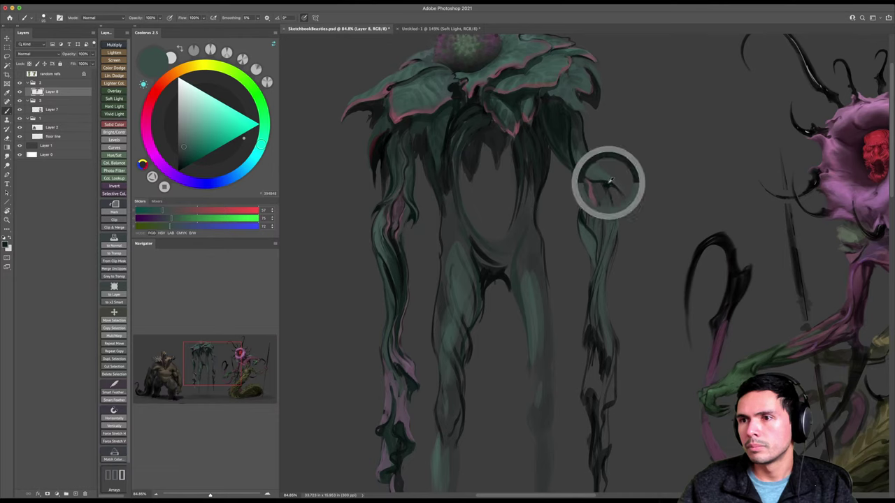
mouse_move(625, 210)
left_mouse_down()
mouse_move(608, 187)
mouse_move(614, 198)
left_mouse_up()
key("[")
key("[")
key("]")
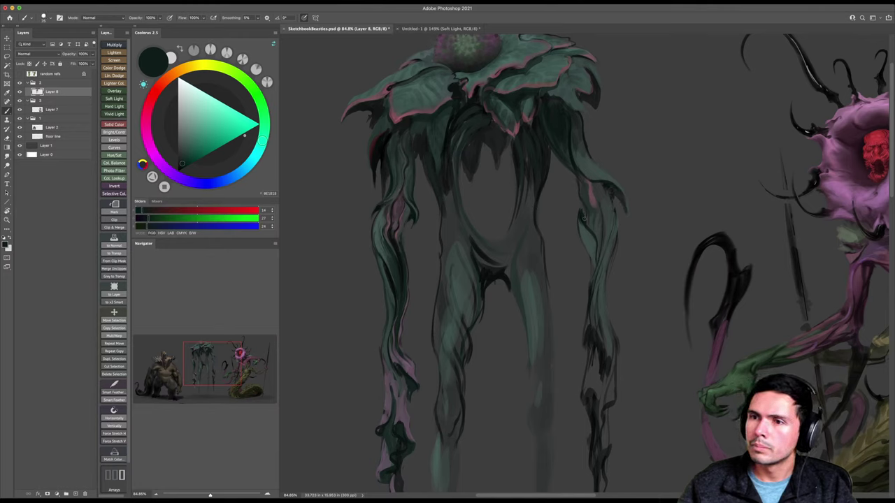
Widen the outer edge of the viewer-right forearm with a flared strand in sampled muted teal.
key("]")
key("]")
key("]")
key("]")
key("[")
mouse_move(617, 250)
left_mouse_down()
mouse_move(605, 292)
mouse_move(608, 264)
left_mouse_up()
key("[")
left_click(594, 241, "alt")
key("[")
key("[")
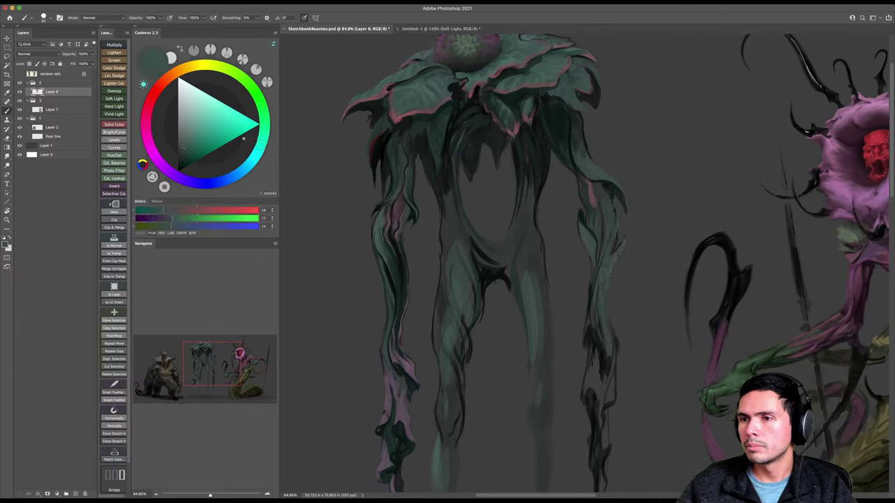
key("[")
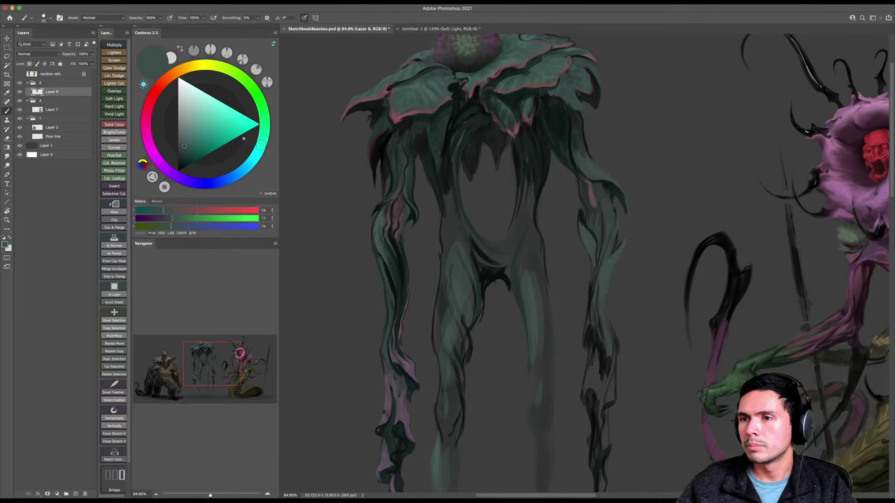
Darken the flared outer edge of the viewer-right forearm with a sampled dark green and save the document.
left_click(616, 190, "alt")
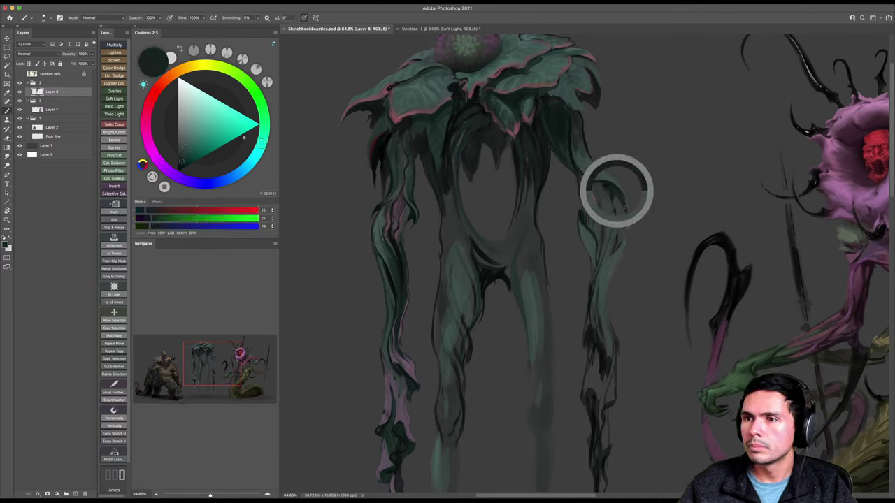
key("]")
key("]")
mouse_move(624, 233)
left_mouse_down()
mouse_move(609, 247)
mouse_move(617, 257)
mouse_move(599, 254)
mouse_move(625, 260)
left_mouse_up()
key("[")
key("z")
key("super+s")
key("b")
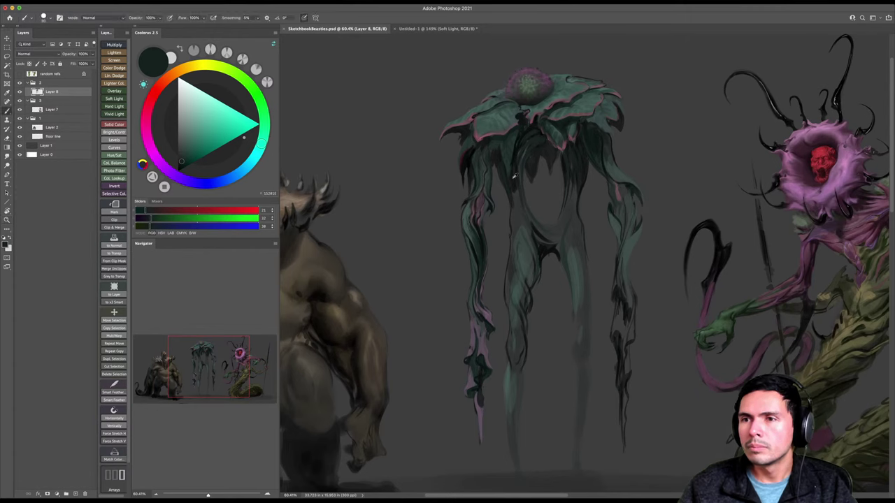
Shade the torso around the belly opening in near-black with a large soft brush at 40% opacity, and erase the spill inside the opening.
mouse_move(518, 207)
left_mouse_down()
mouse_move(516, 191)
mouse_move(514, 233)
mouse_move(536, 223)
left_mouse_up()
key("]")
key("]")
key("]")
key("]")
key("]")
key("]")
key("]")
key("]")
key("]")
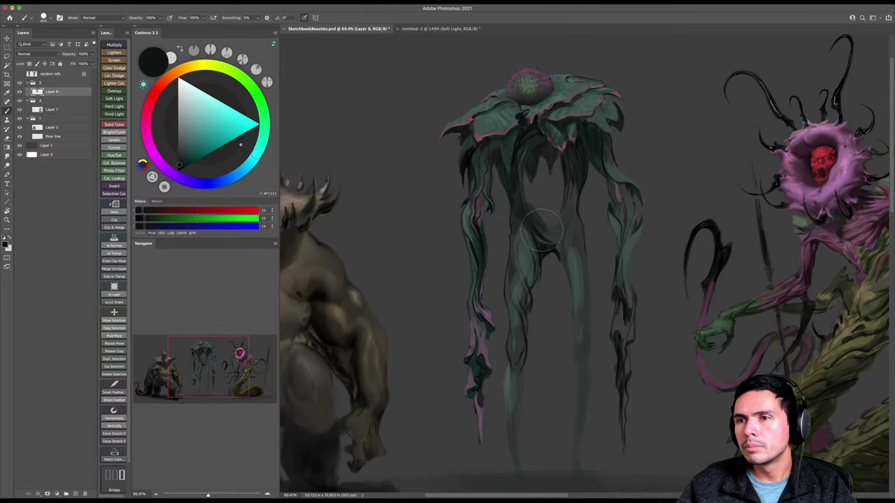
key("e")
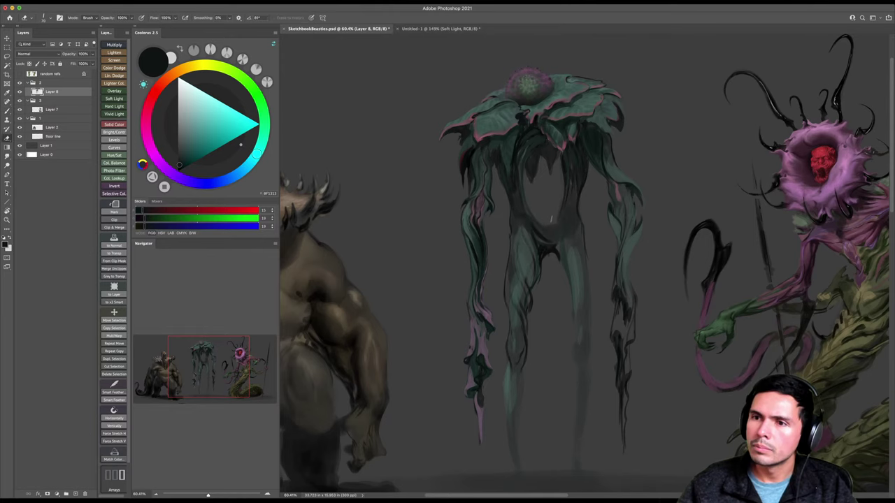
key("b")
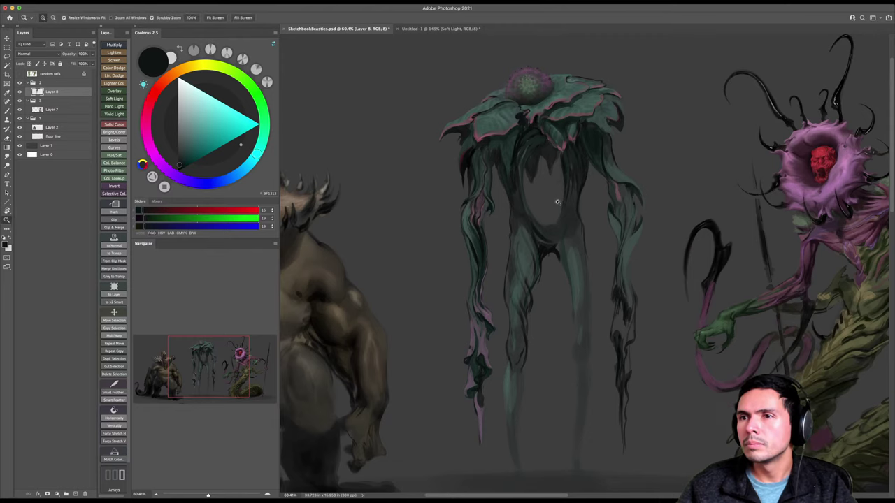
Fill the viewer-left side of the torso with a sampled dark green (RGB 22, 41, 37) and clean up the opening's edge.
scroll(563, 210, "up", 2)
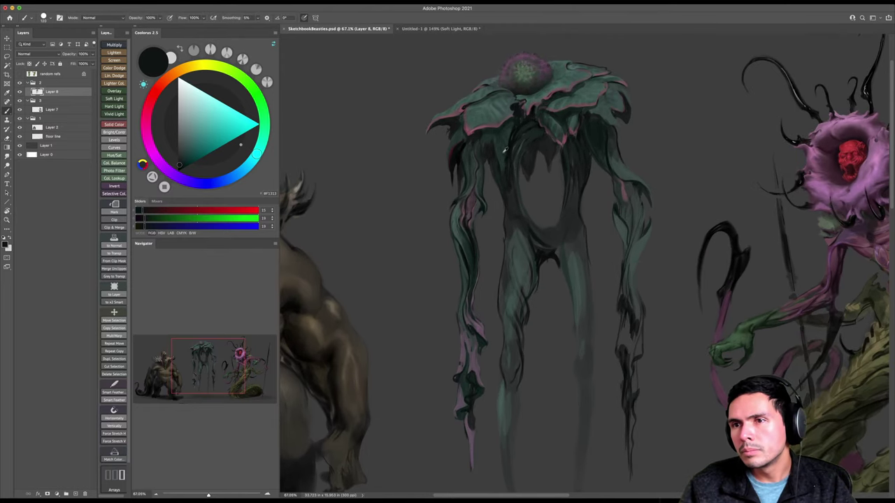
left_click(505, 149, "alt")
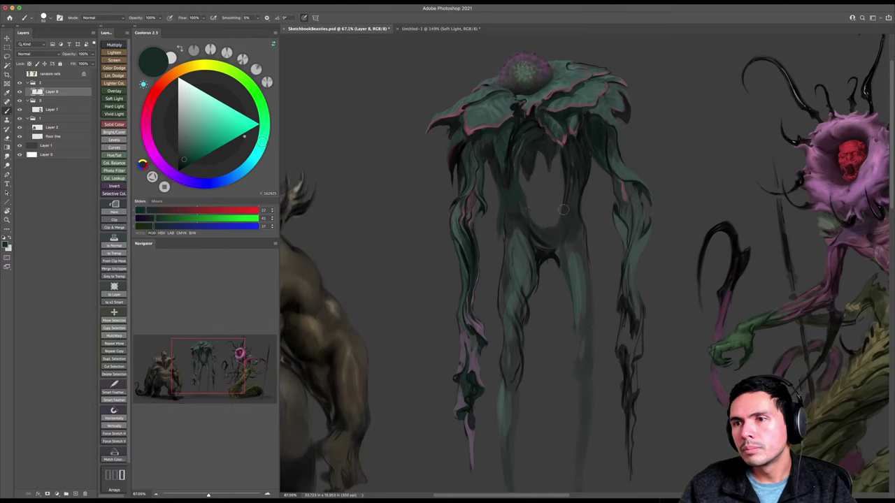
key("e")
key("b")
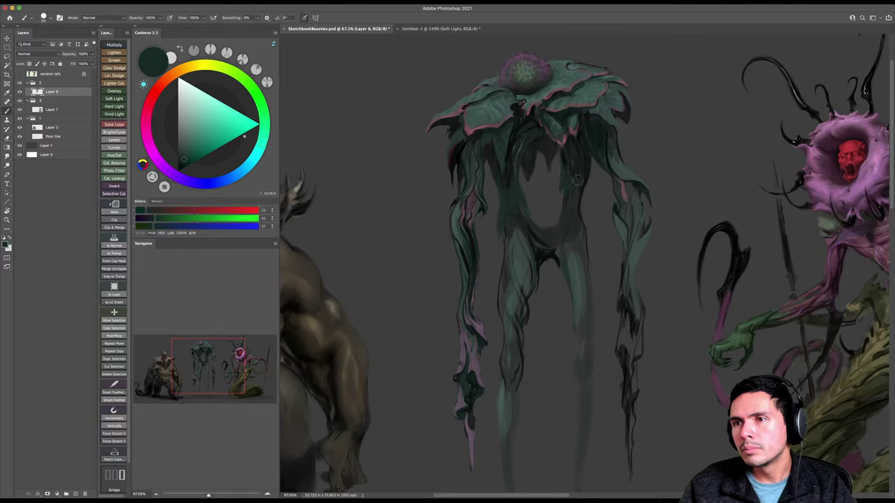
Paint the viewer-right side of the torso in dark green with sampled near-black shadows, and save the document.
left_click_drag(584, 150, 589, 181)
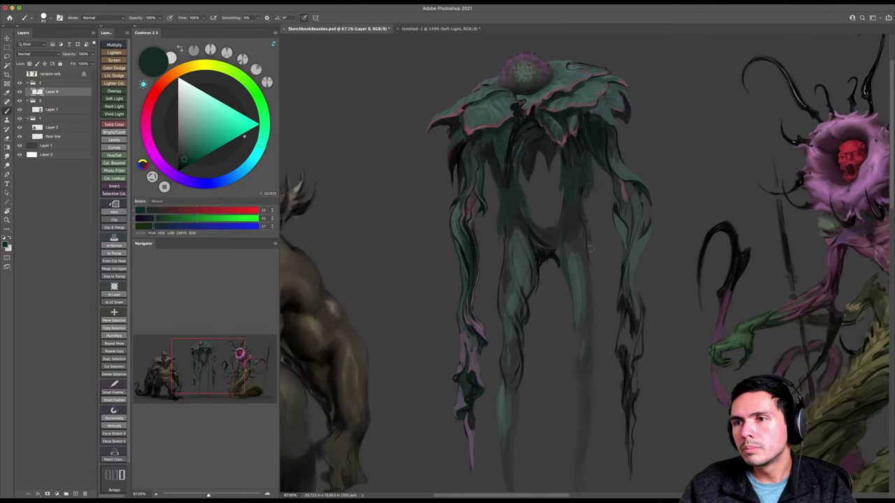
left_click(578, 138, "alt")
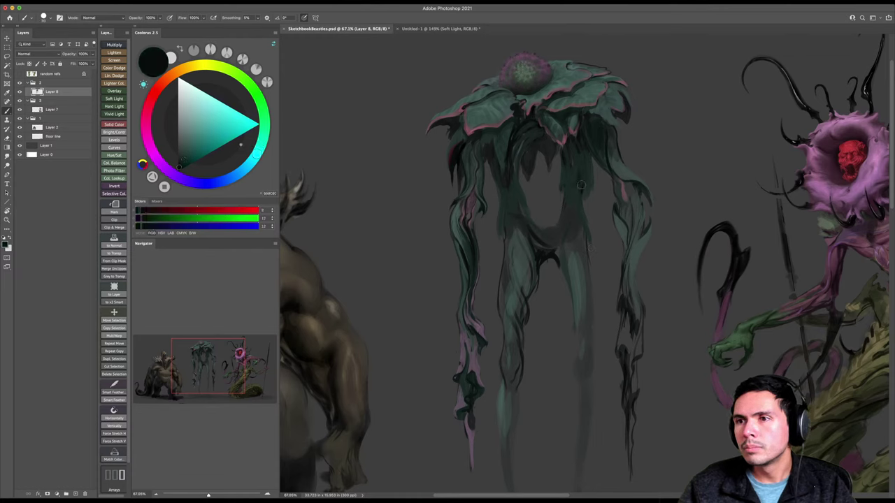
mouse_move(572, 200)
left_mouse_down()
mouse_move(579, 217)
mouse_move(560, 237)
mouse_move(571, 238)
left_mouse_up()
key("z")
key("super+s")
Erase the belly opening into a clean oval and repaint its rim in a sampled dark green (RGB 21, 36, 33).
key("e")
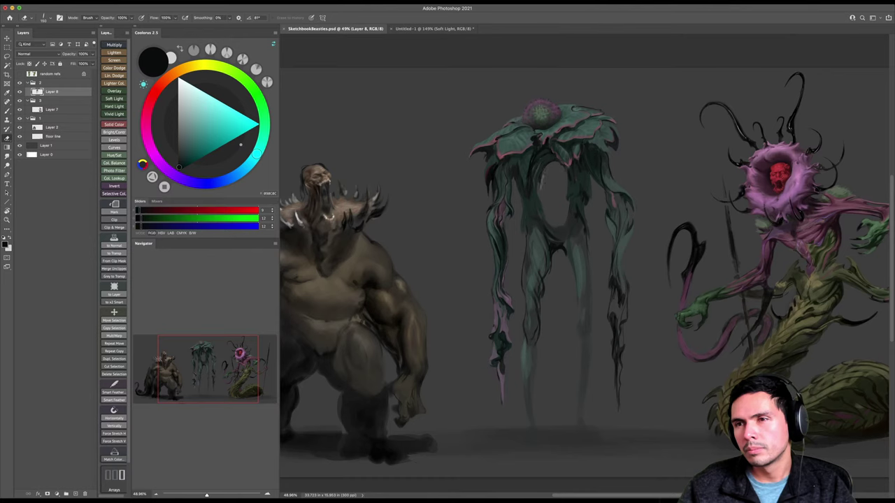
key("z")
mouse_move(594, 233)
left_mouse_down()
mouse_move(578, 232)
mouse_move(605, 208)
left_mouse_up()
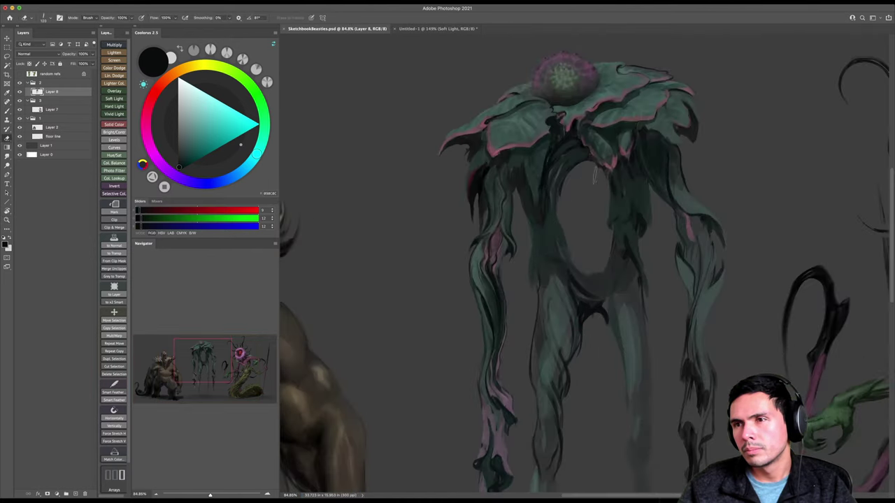
left_click(567, 160, "alt")
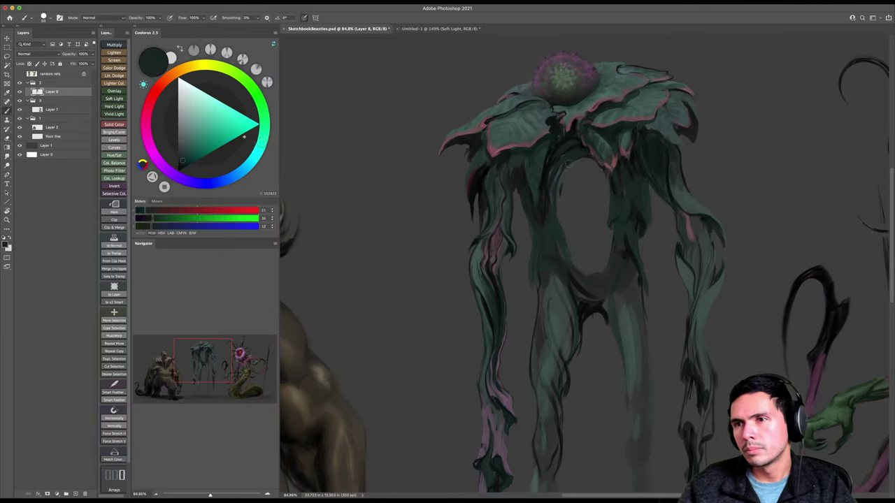
left_click_drag(555, 177, 566, 248)
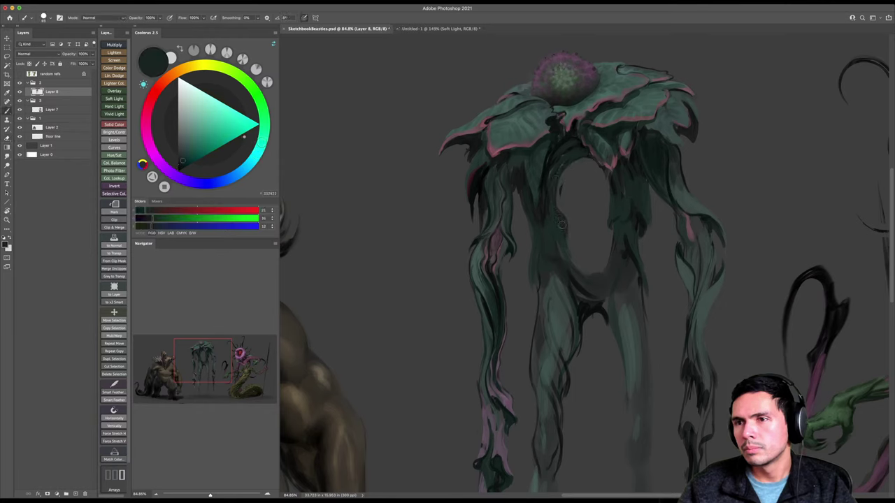
left_click_drag(591, 164, 603, 186)
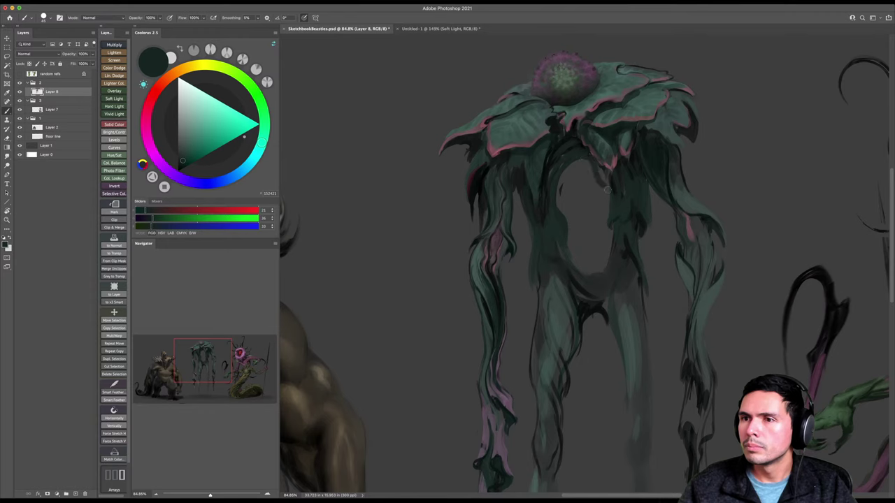
Erase along the viewer-right inner edge of the belly opening to smooth its oval outline.
key("e")
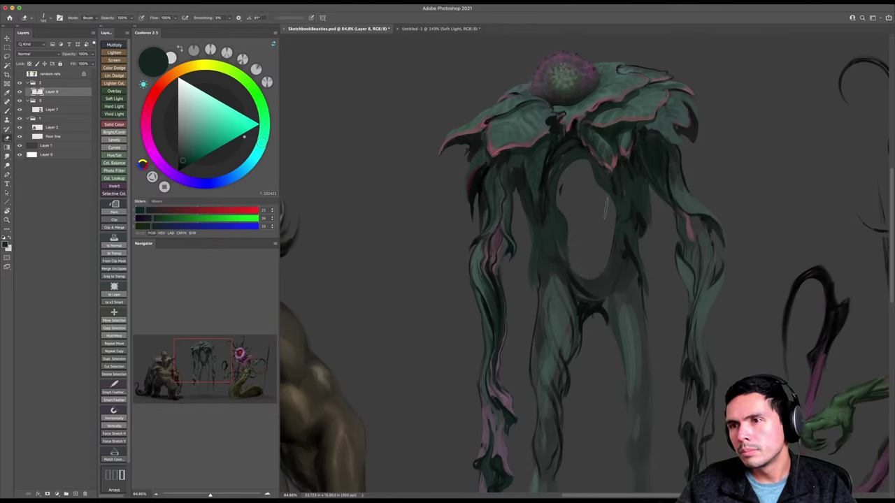
key("space")
left_click_drag(595, 265, 576, 203)
key("z")
left_click(576, 203)
key("e")
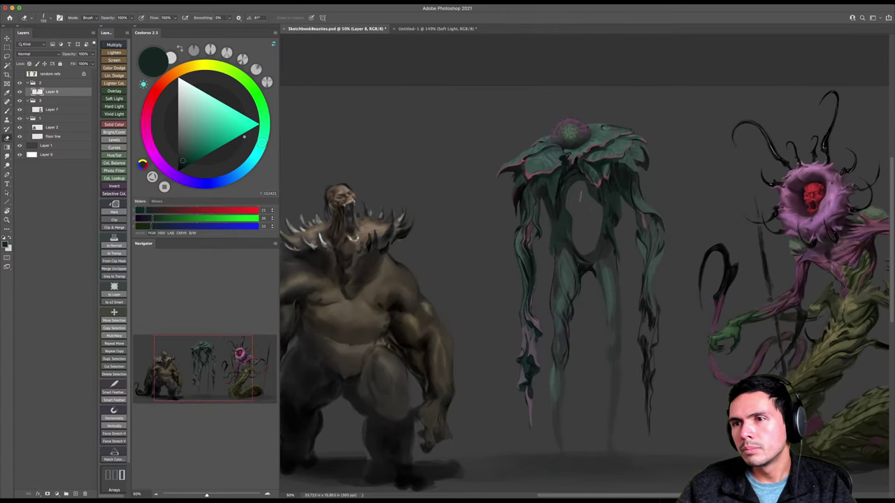
key("z")
left_click_drag(621, 212, 613, 213)
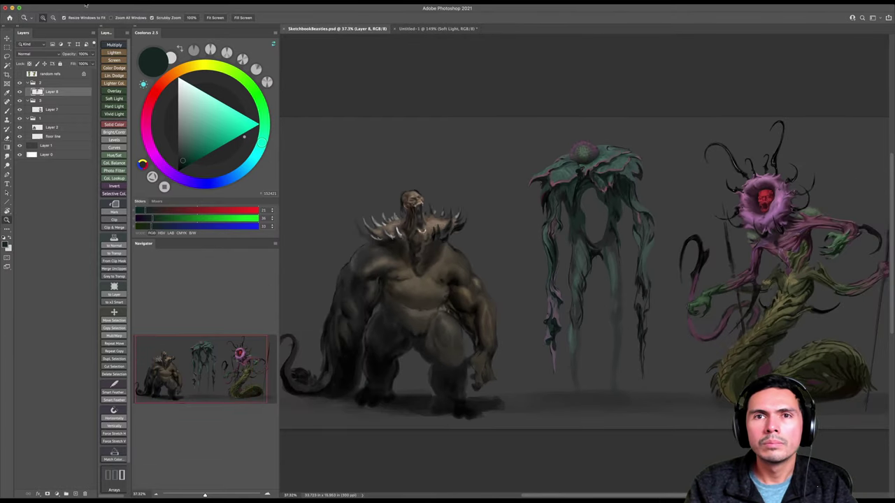
Flip the canvas horizontally, sample a near-black tone from the plant creature, and save the document.
left_click(95, 4)
mouse_move(122, 65)
left_click(193, 93)
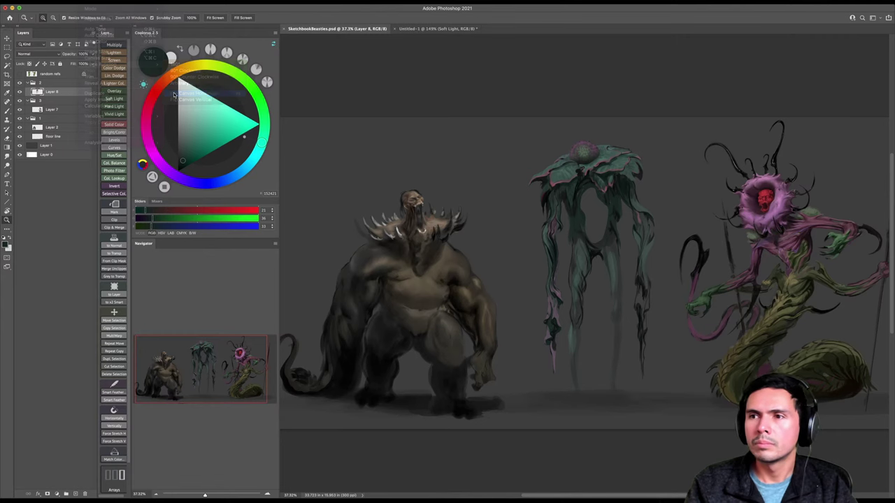
mouse_move(615, 223)
left_mouse_down()
mouse_move(625, 230)
mouse_move(613, 196)
mouse_move(640, 167)
mouse_move(619, 207)
mouse_move(629, 232)
left_mouse_up()
key("b")
left_click(646, 149, "alt")
key("z")
key("super+s")
Lock Layer 8's transparent pixels and darken the plant creature's viewer-left leg in dark grey (RGB 26, 26, 26) with a large brush.
mouse_move(610, 268)
left_mouse_down()
mouse_move(621, 216)
mouse_move(605, 202)
mouse_move(545, 205)
left_mouse_up()
key("b")
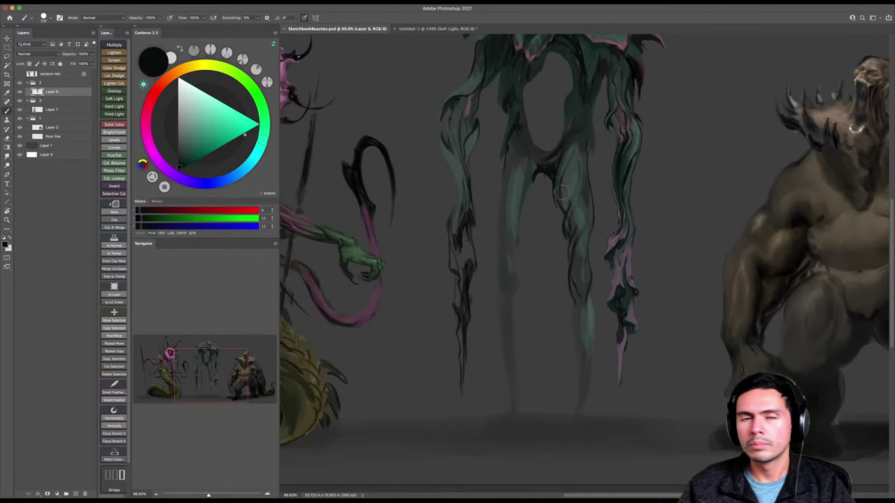
right_click(546, 206)
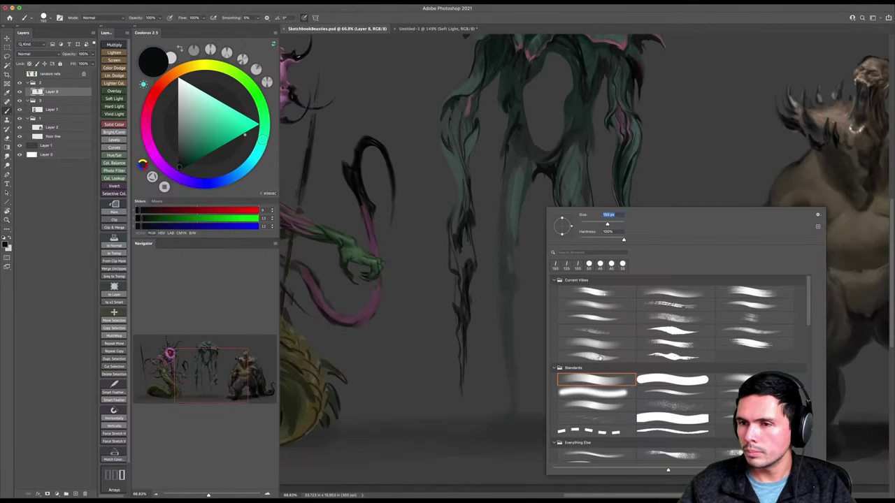
double_click(598, 380)
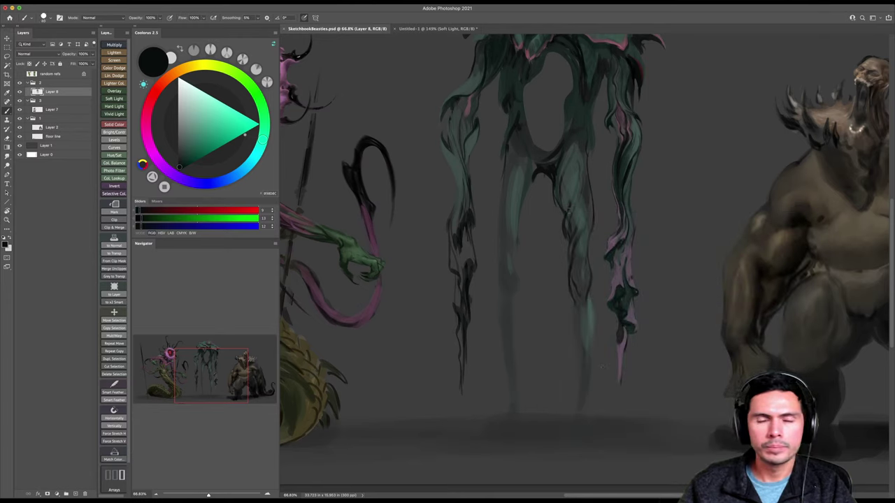
scroll(546, 238, "up", 1)
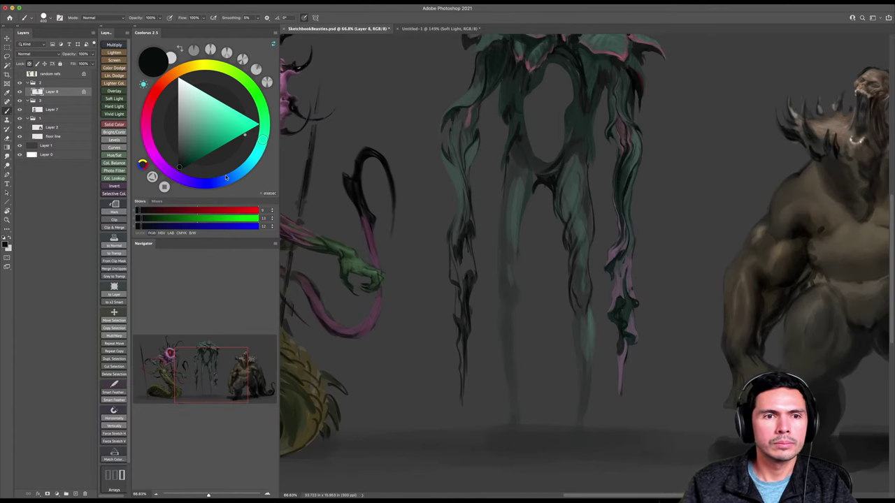
left_click(179, 162)
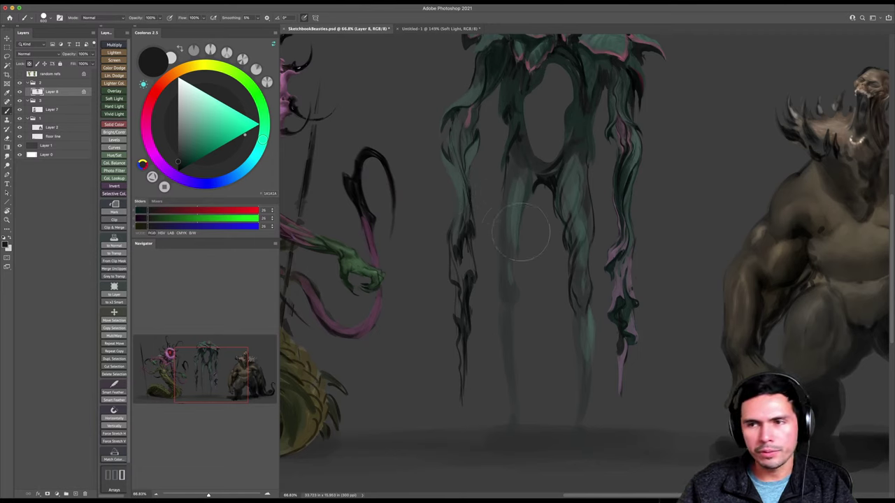
key("bracketright")
key("bracketright")
left_click_drag(511, 225, 510, 418)
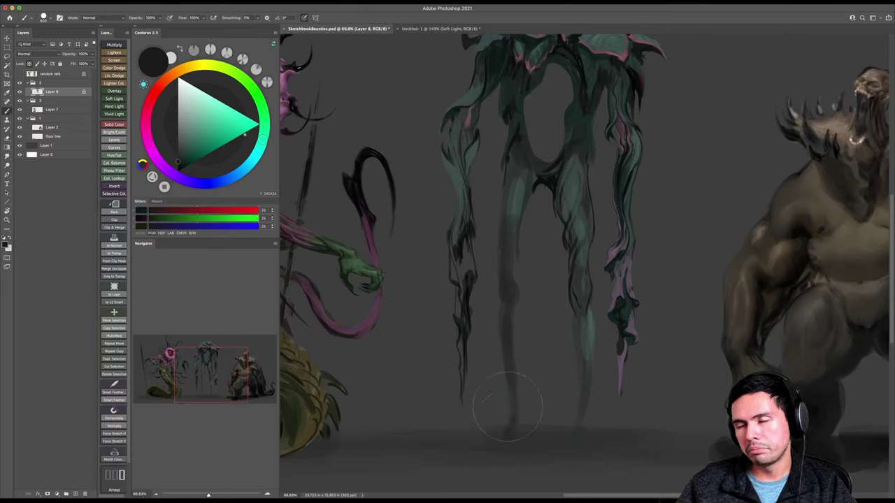
mouse_move(512, 223)
left_mouse_down()
mouse_move(517, 197)
mouse_move(506, 256)
mouse_move(511, 371)
left_mouse_up()
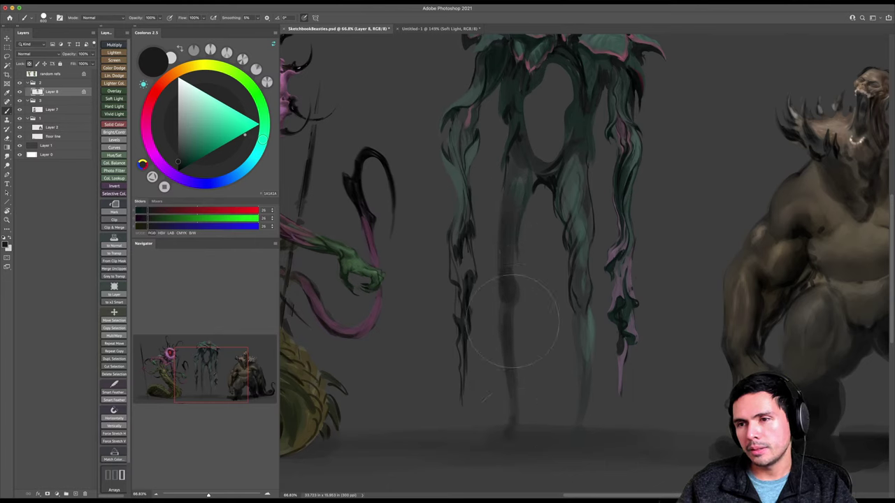
left_click(180, 168)
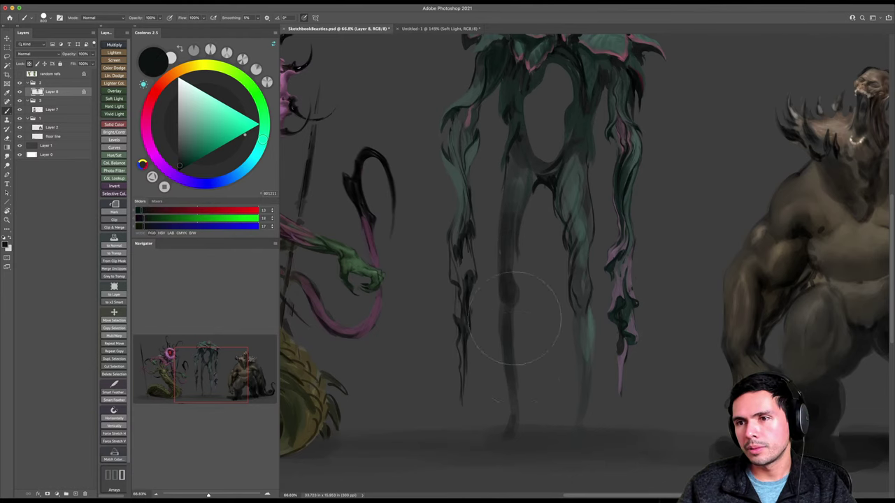
Paint the viewer-left thigh in sampled teal with a smaller brush, and deepen the crotch and lower opening rim in near-black.
key("z")
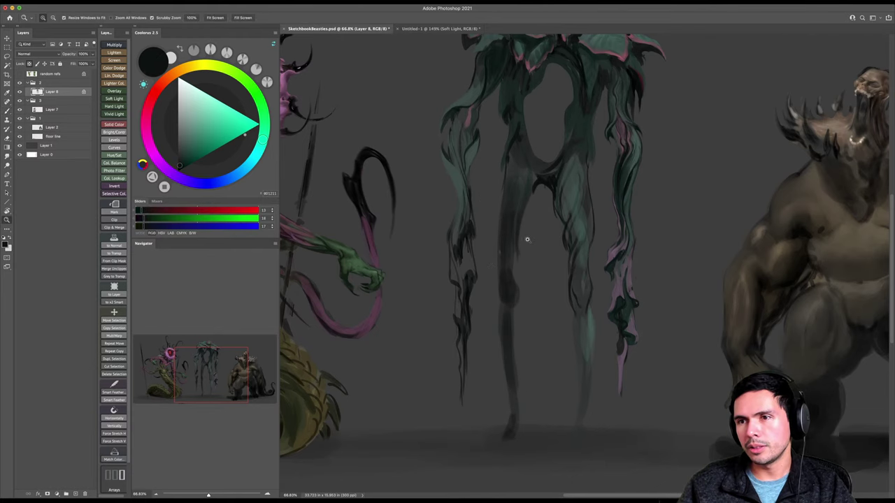
left_click_drag(527, 238, 516, 254)
left_click_drag(516, 255, 503, 275)
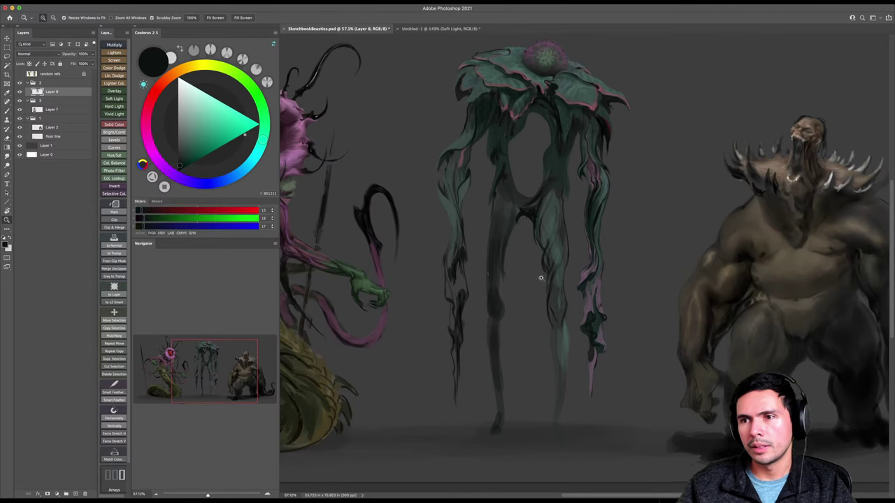
left_click(538, 279)
key("b")
left_click(557, 204, "alt")
key("[")
key("[")
key("[")
key("[")
key("[")
key("[")
key("[")
key("[")
key("[")
key("[")
key("[")
key("[")
key("[")
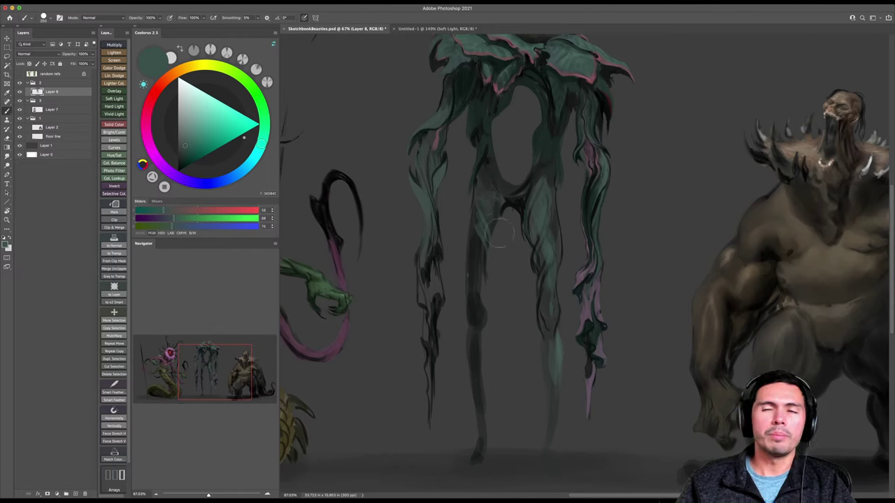
left_click(516, 201, "alt")
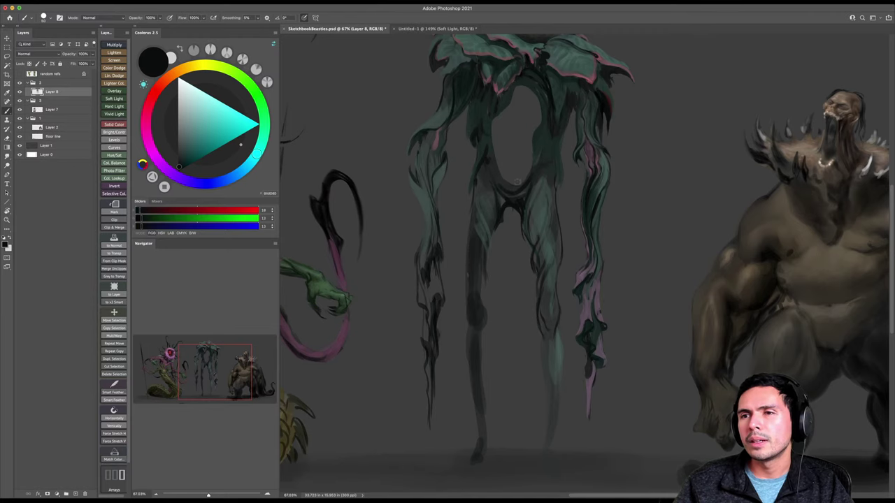
left_click_drag(509, 169, 511, 196)
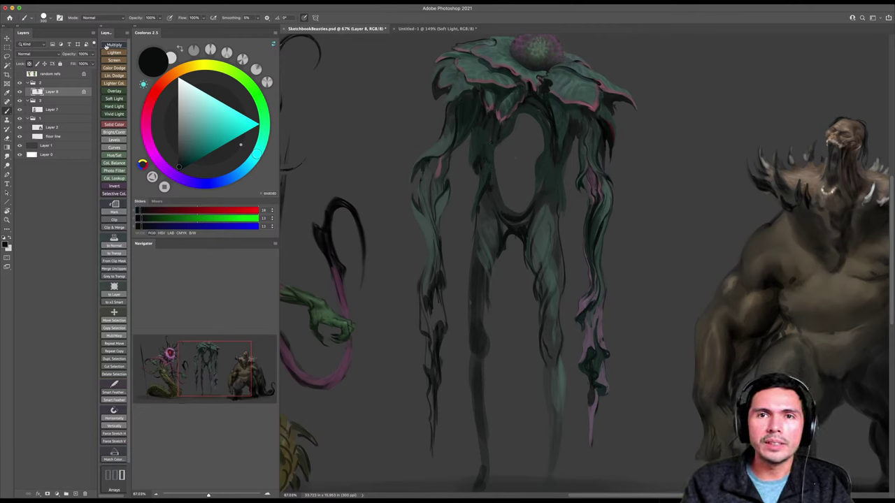
Add a Multiply layer above Layer 8, clip it to that layer, and save the document.
left_click(113, 45)
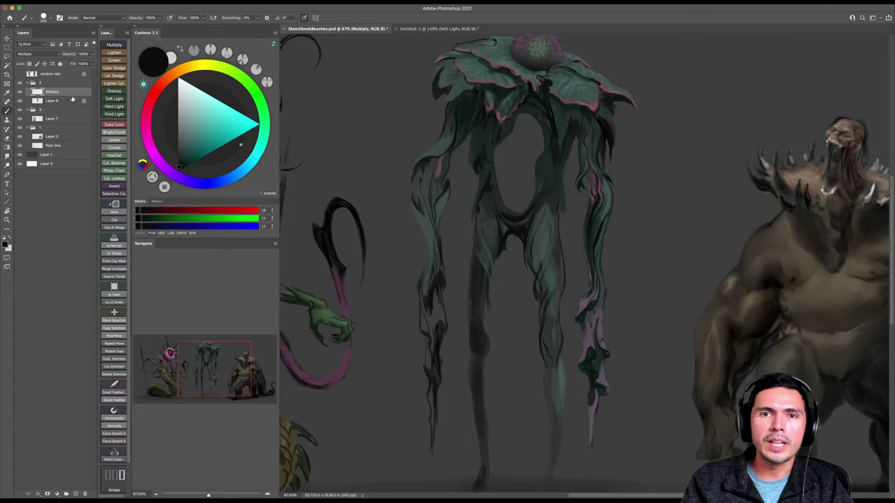
key("super+s")
left_click(67, 101)
left_click(69, 92)
left_click(71, 94, "alt")
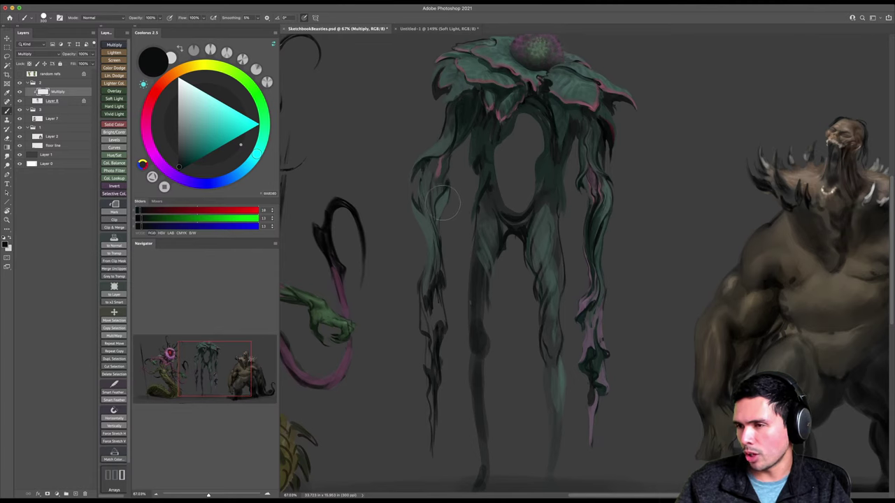
Shade the torso and arms beneath the flower petals in near-black on the Multiply layer with a soft brush at 50% opacity.
right_click(472, 176)
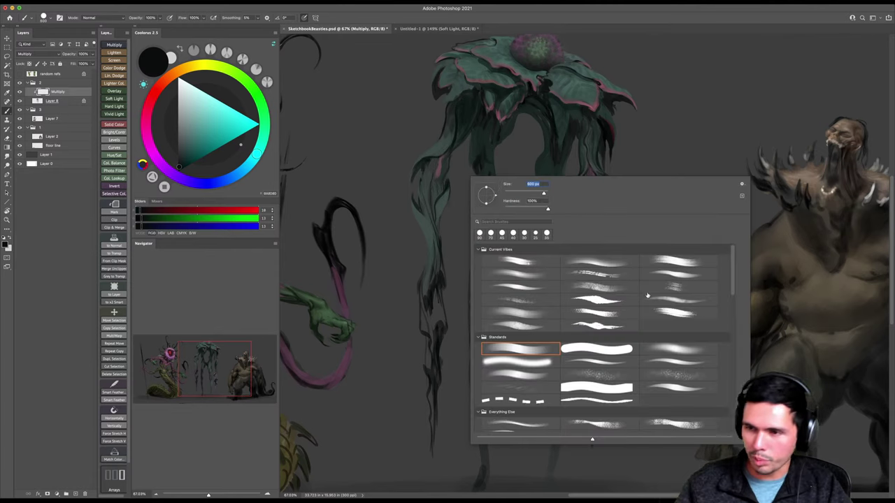
double_click(655, 349)
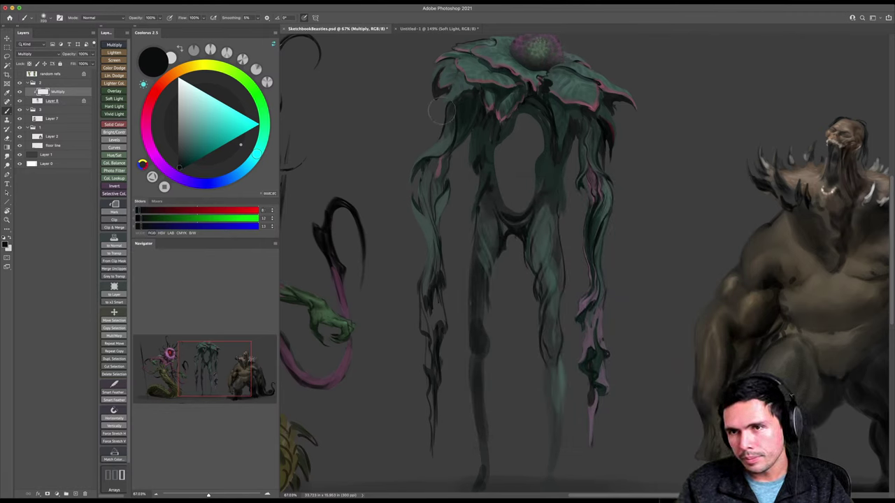
key("5")
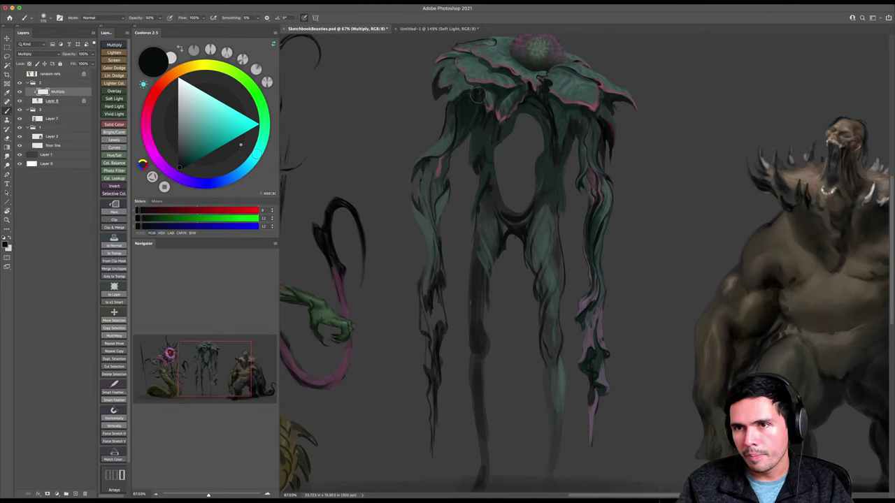
key("bracketleft")
key("bracketleft")
key("bracketright")
key("bracketright")
key("bracketright")
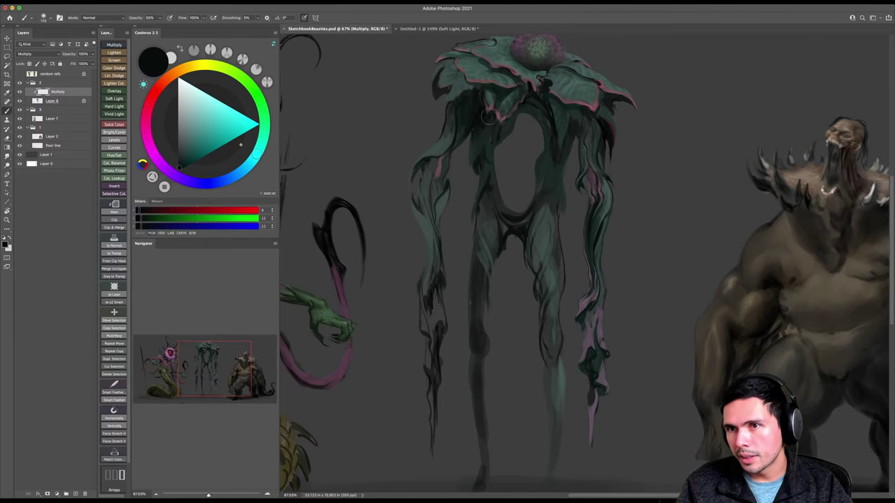
left_click_drag(504, 141, 502, 172)
key("bracketright")
key("bracketright")
key("bracketright")
key("bracketright")
key("bracketright")
key("bracketright")
key("bracketright")
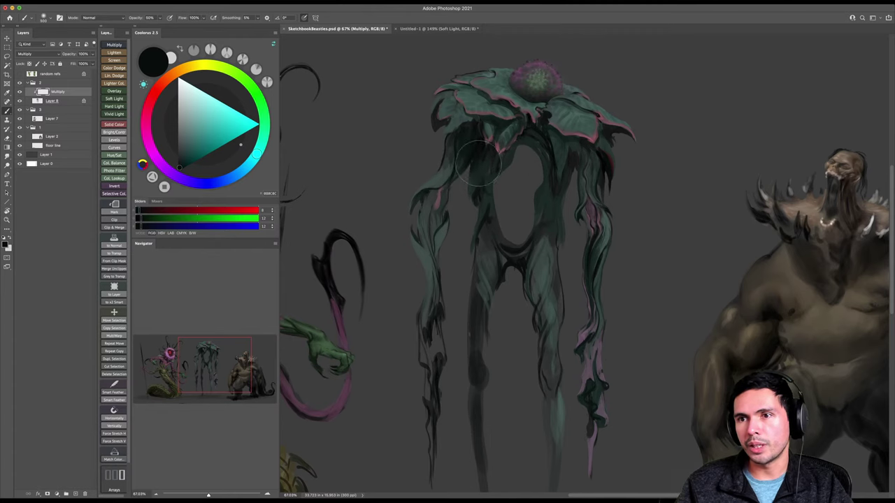
key("bracketright")
left_click_drag(501, 181, 495, 188)
left_click_drag(535, 164, 565, 168)
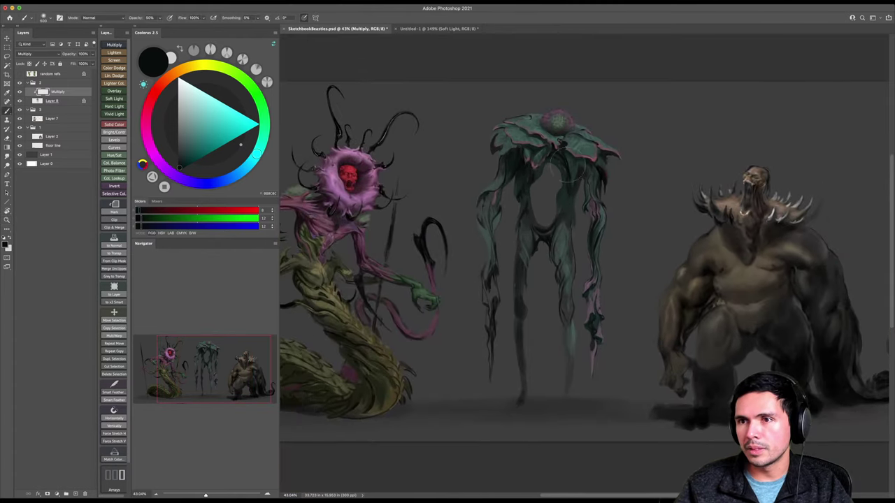
Deepen the shadows under the petals with the first Standards brush at 50% opacity, and save the document.
right_click(553, 169)
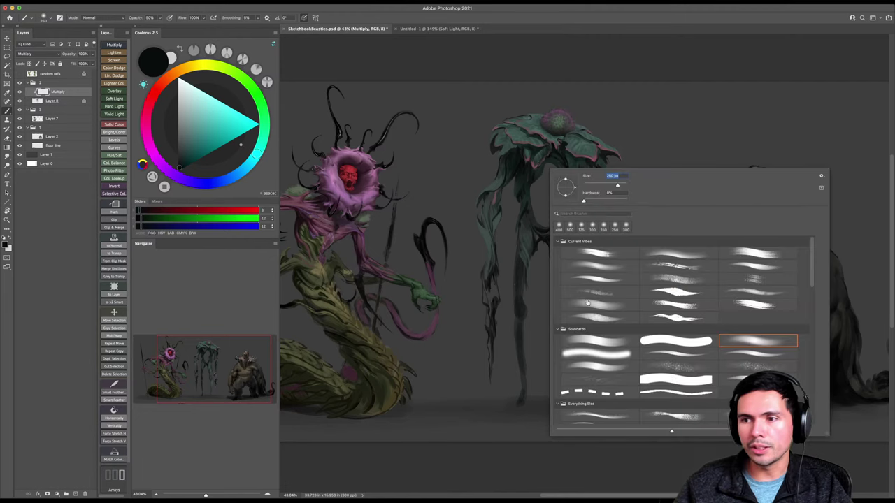
double_click(581, 342)
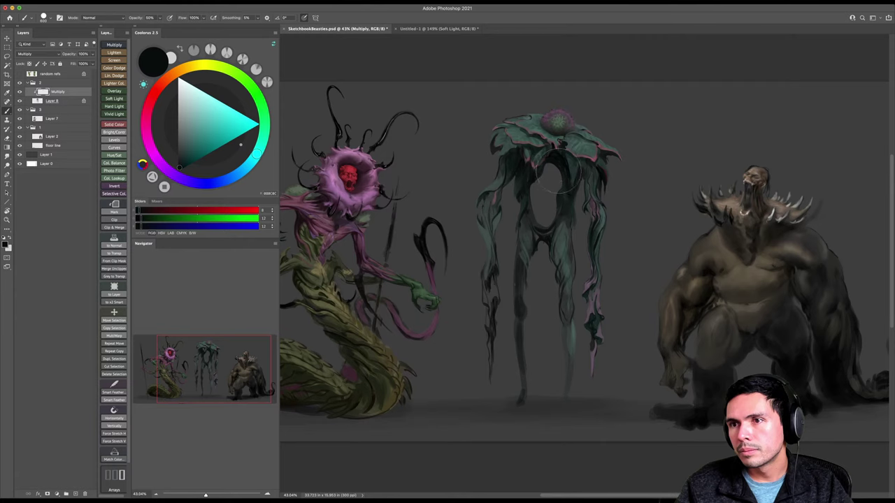
key("z")
mouse_move(579, 202)
left_mouse_down()
mouse_move(574, 214)
mouse_move(581, 210)
mouse_move(584, 224)
left_mouse_up()
key("super+s")
key("b")
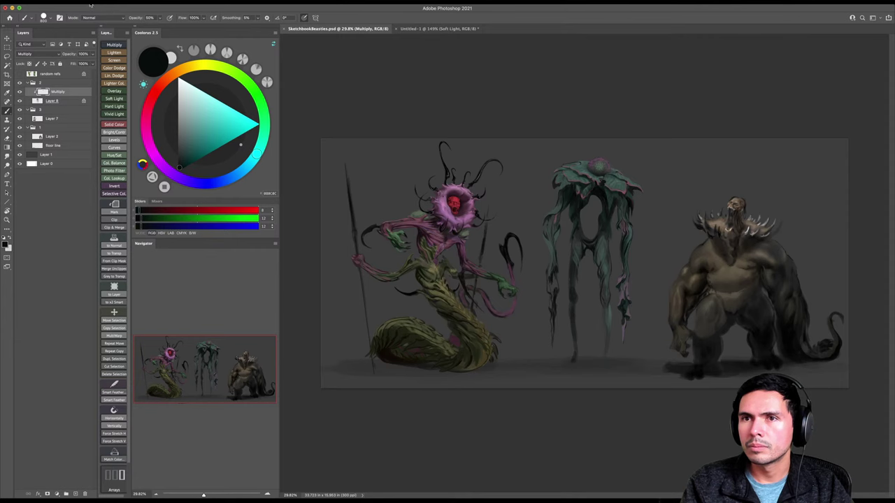
Flip the canvas horizontally and reduce the brush size for work on the plant creature's legs.
left_click(91, 5)
mouse_move(111, 67)
left_click(192, 93)
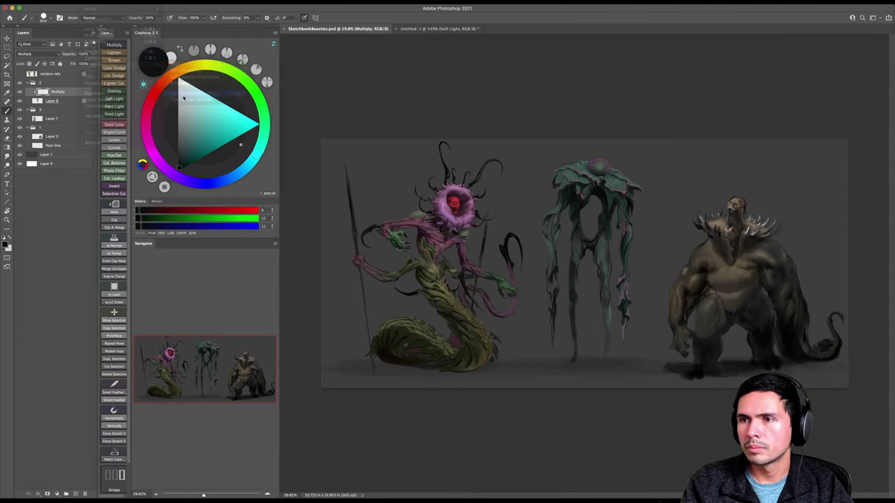
key("z")
left_click_drag(606, 319, 605, 322)
key("bracketleft")
key("bracketleft")
key("bracketleft")
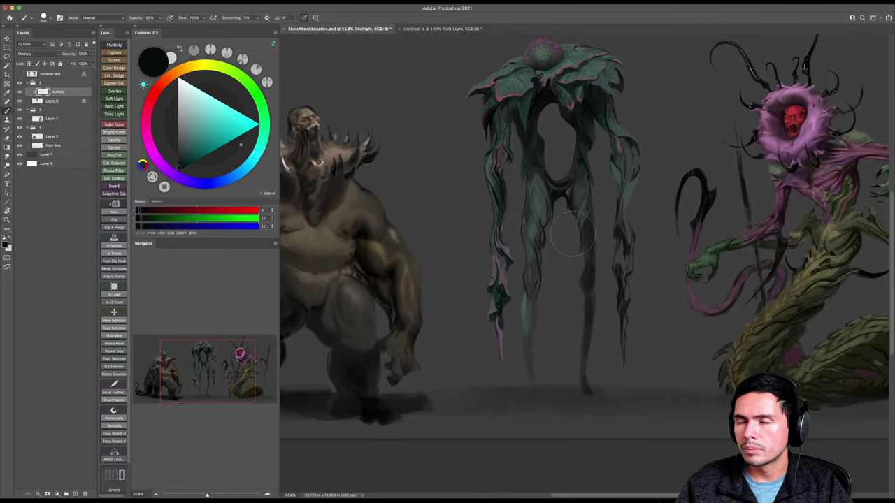
Adjust the brush and merge the clipped Multiply layer down into Layer 8.
right_click(572, 234)
left_click_drag(601, 248, 598, 243)
key("Return")
key("bracketleft")
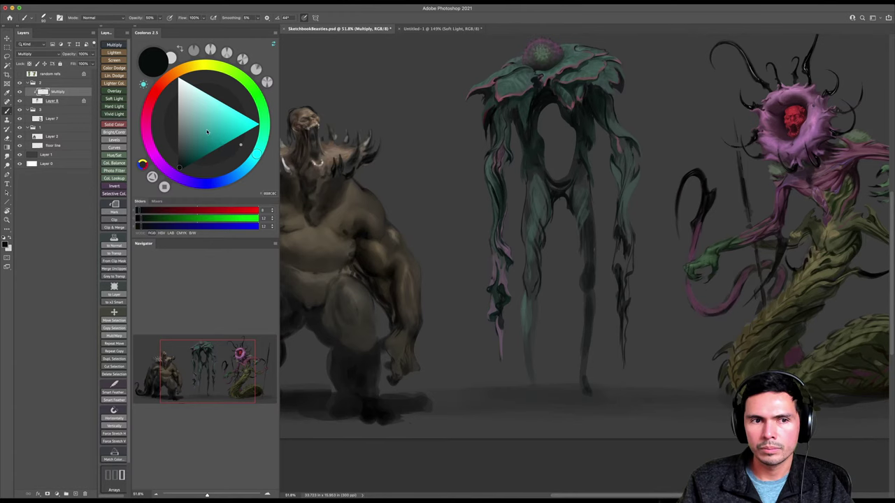
key("super+space")
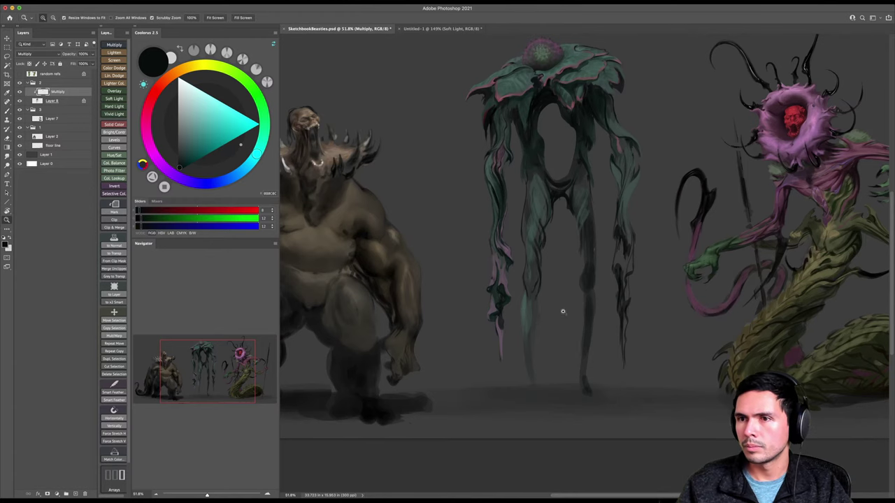
left_click_drag(562, 312, 574, 311)
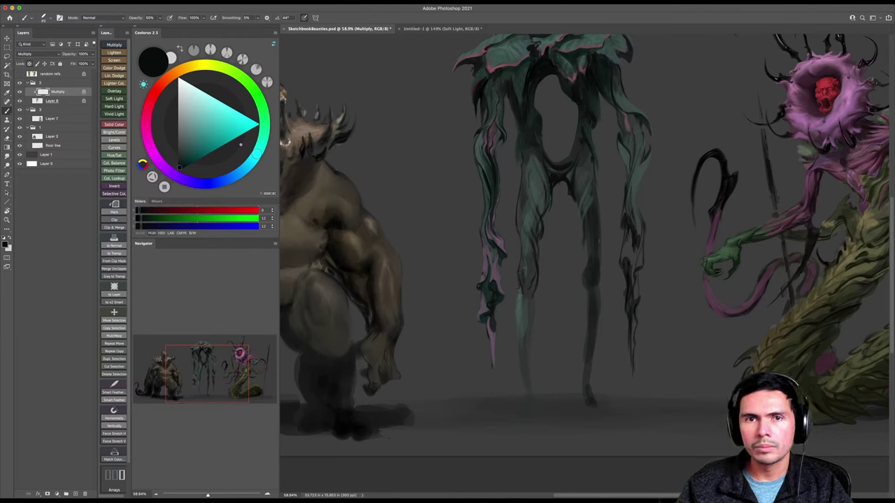
key("ctrl+e")
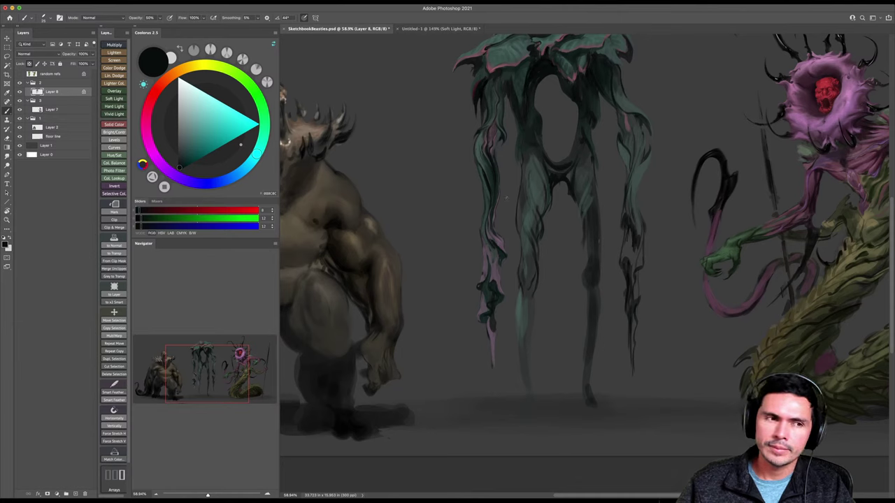
Sketch the inner calf contour of the plant creature's left leg in near-black sampled from the groin.
left_click(562, 180, "alt")
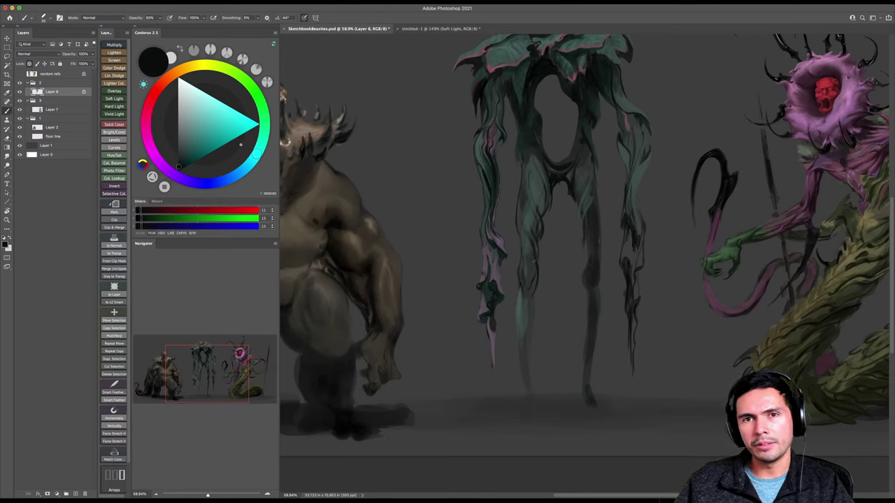
left_click_drag(531, 315, 528, 383)
key("[")
mouse_move(536, 298)
left_mouse_down()
mouse_move(534, 375)
mouse_move(534, 348)
left_mouse_up()
key("e")
key("z")
left_click_drag(533, 348, 526, 346)
key("b")
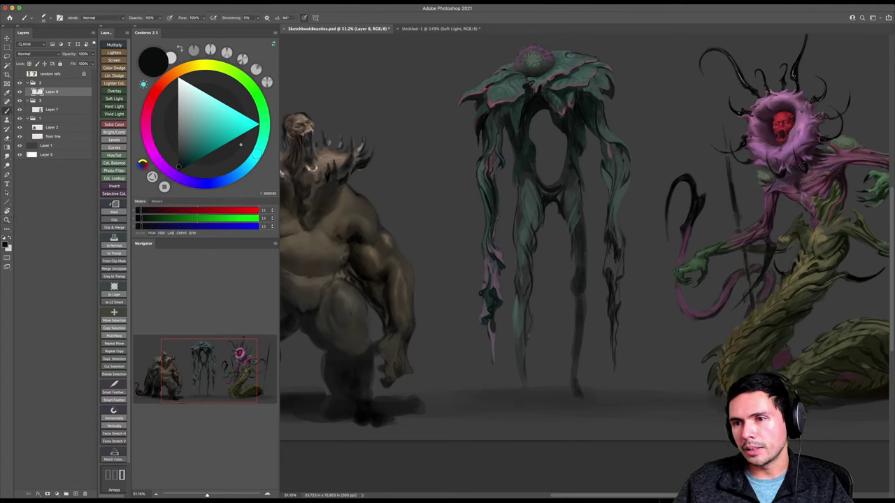
Outline both sides of the left lower leg in near-black, tapering them from the calf to the ankle.
left_click_drag(526, 346, 527, 360)
left_click_drag(528, 367, 529, 381)
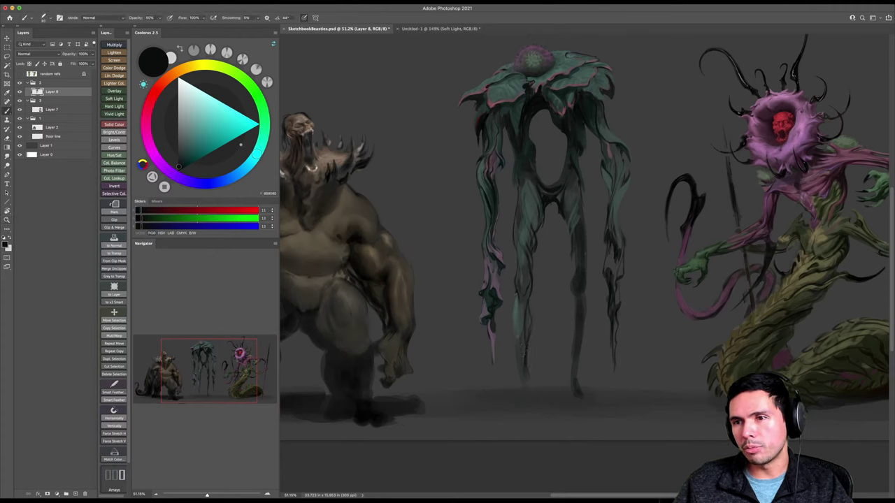
left_click_drag(510, 312, 515, 363)
left_click_drag(516, 374, 517, 386)
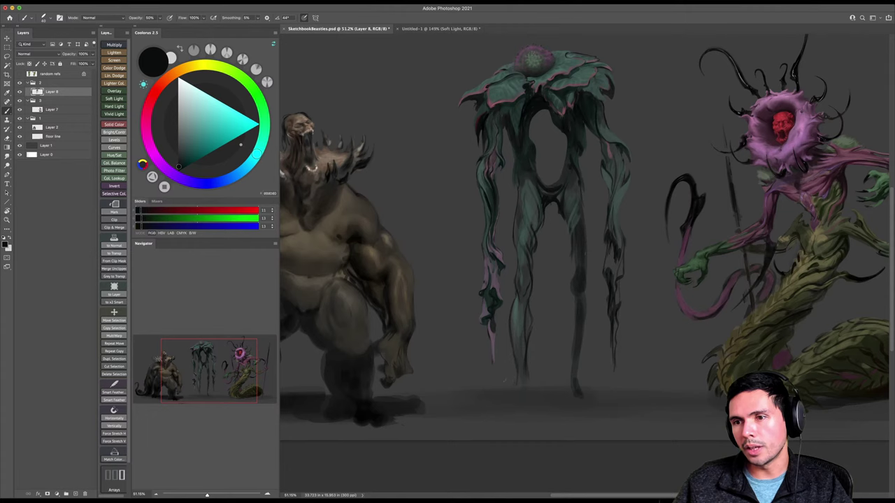
left_click_drag(522, 315, 541, 328)
key("z")
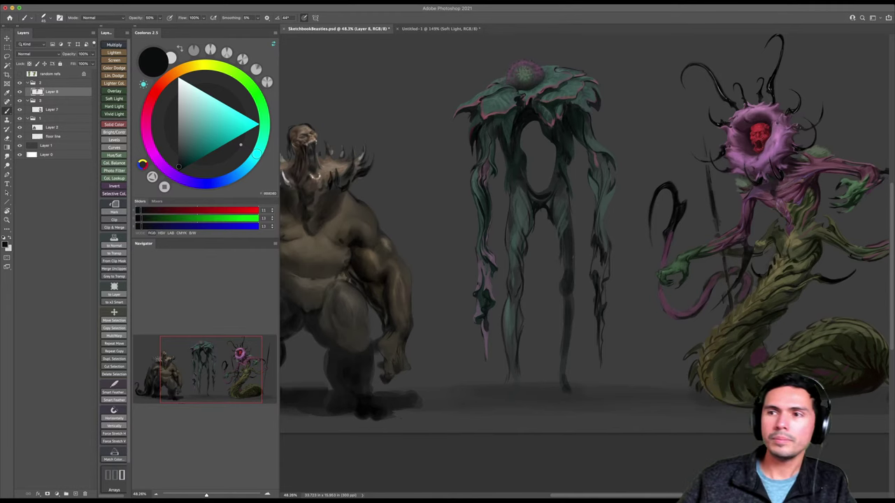
Lighten the right thigh with muted green sampled from the left thigh, and set the brush opacity to 100%.
left_click_drag(561, 258, 563, 263)
key("]")
key("]")
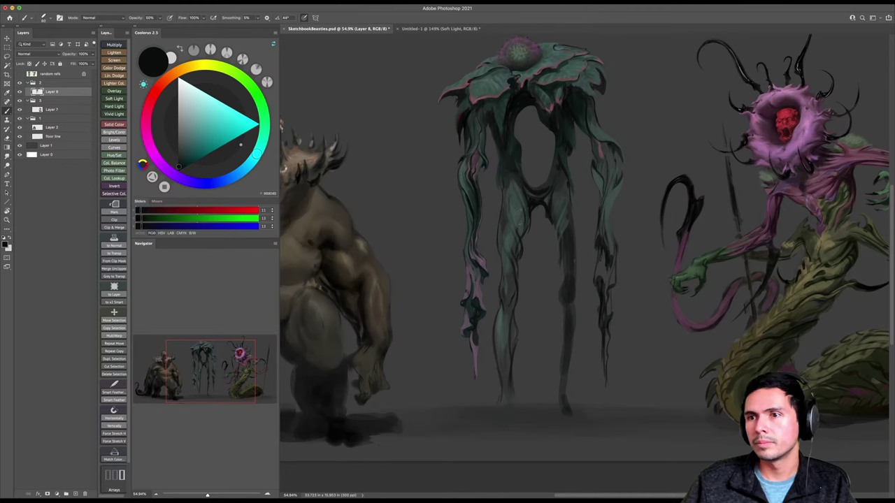
left_click(518, 212, "alt")
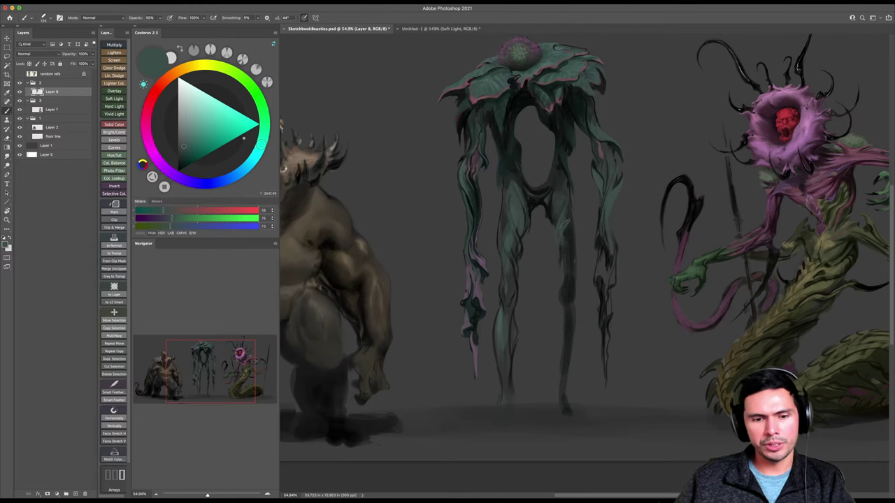
key("0")
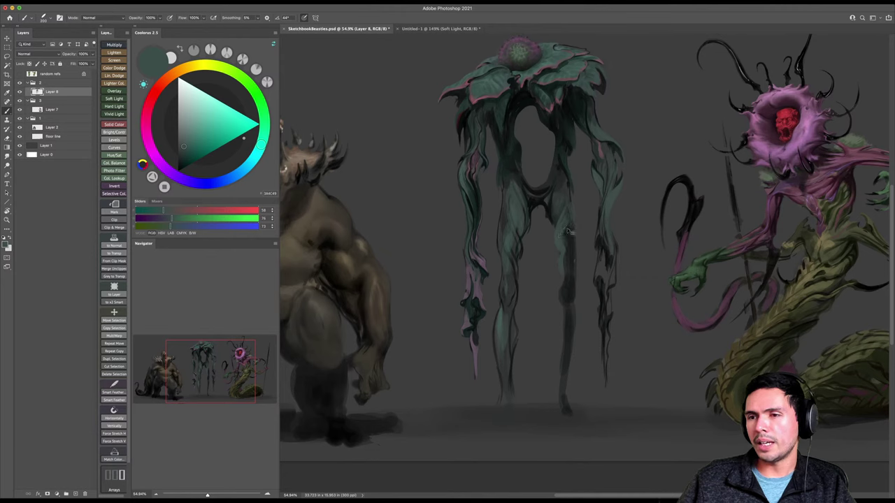
Paint a flat foot below the left ankle in muted green and refine its heel and top edge.
mouse_move(503, 396)
left_mouse_down()
mouse_move(494, 420)
mouse_move(504, 423)
mouse_move(507, 409)
mouse_move(491, 426)
left_mouse_up()
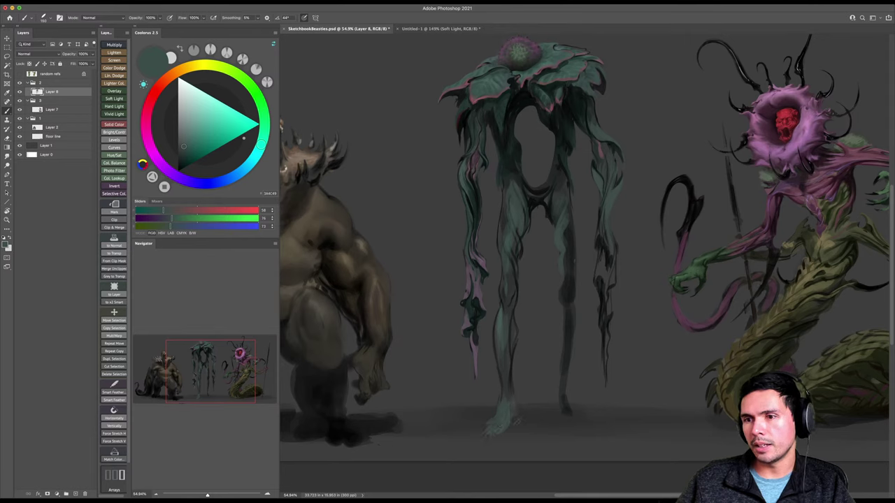
left_click_drag(509, 412, 512, 419)
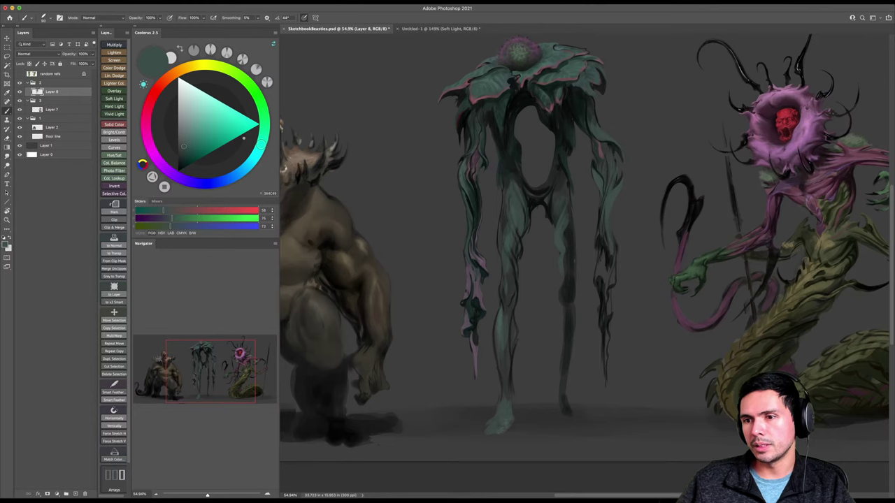
key("e")
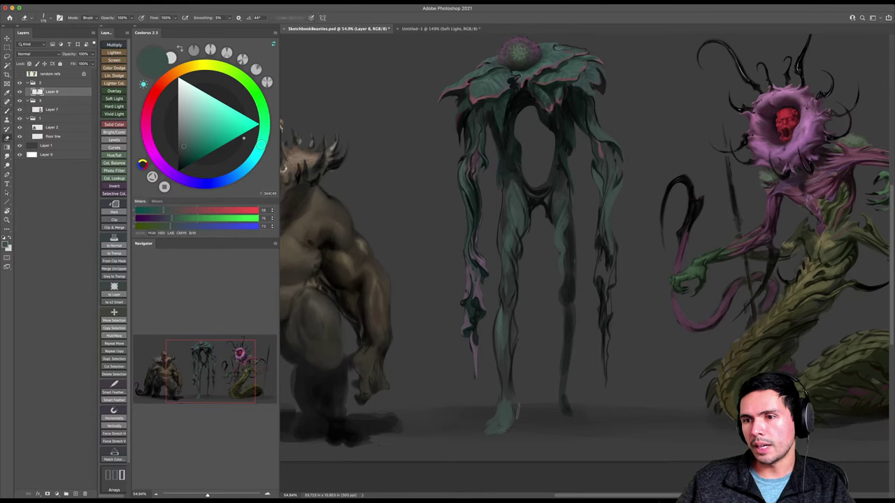
key("b")
left_click_drag(511, 402, 513, 417)
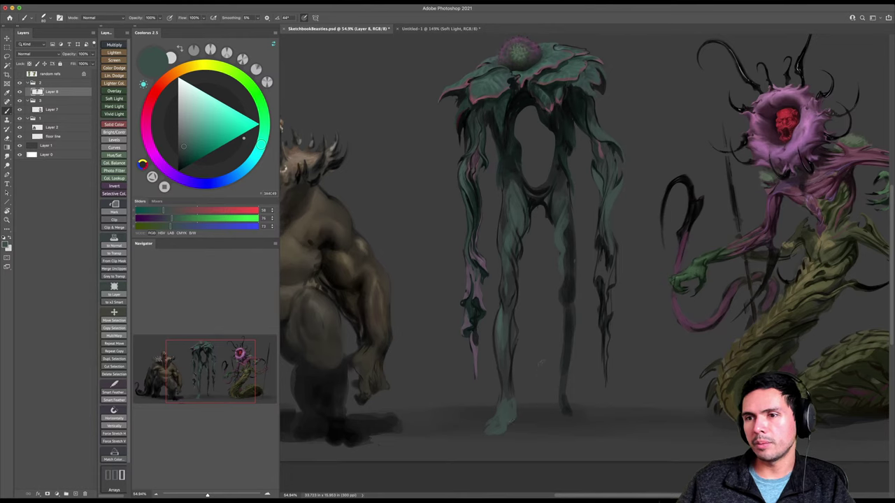
Model the left knee and shin by alternating sampled dark and muted green strokes.
left_click(592, 285, "alt")
key("[")
left_click_drag(513, 328, 503, 385)
left_click(501, 323, "alt")
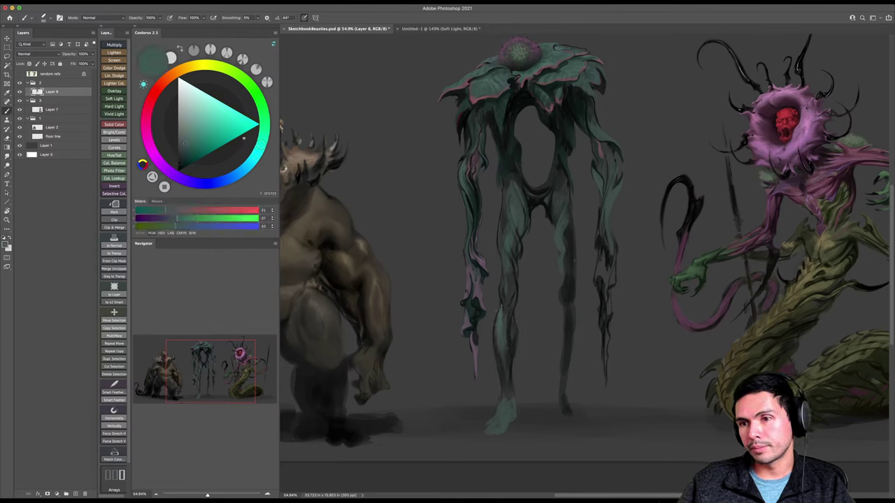
left_click(539, 296, "alt")
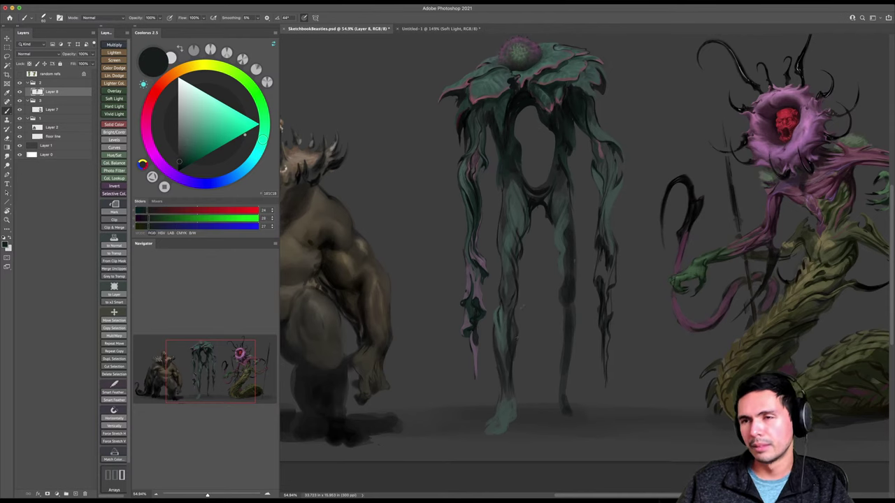
left_click_drag(501, 292, 497, 321)
key("e")
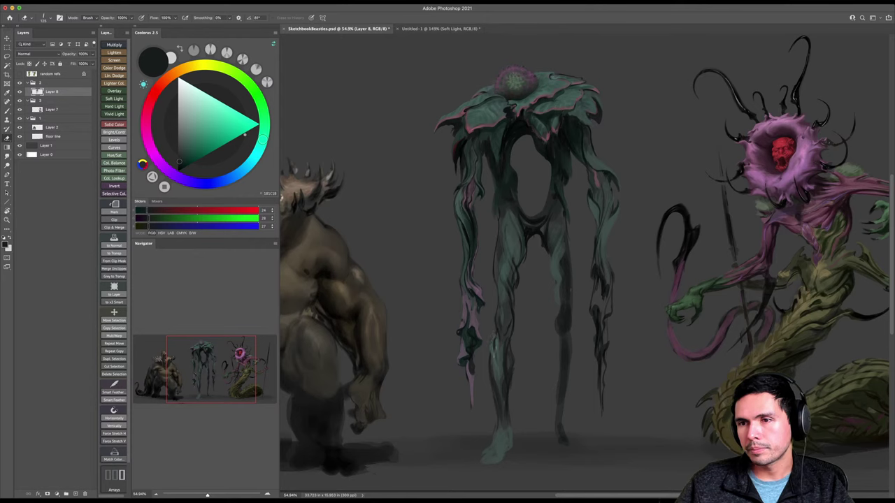
key("b")
Paint a thin near-black strand hanging along the outer edge of the left thigh using sampled colours.
left_click(508, 243, "alt")
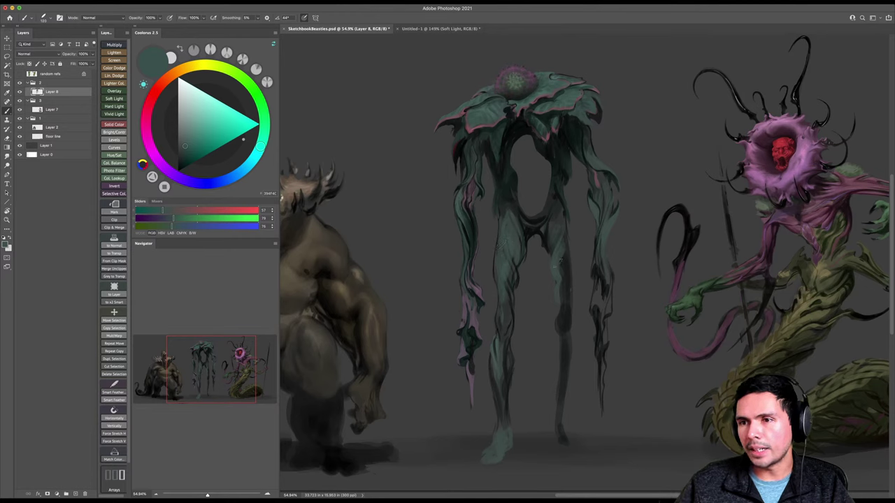
left_click(496, 240, "alt")
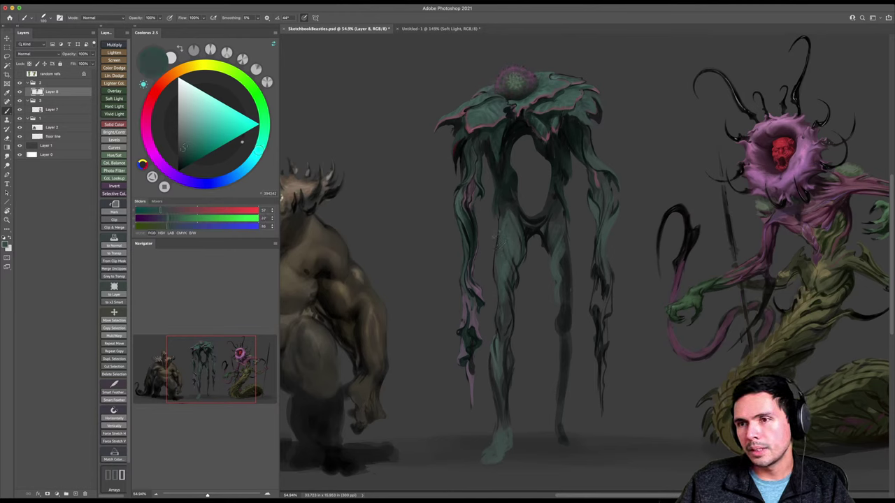
left_click(526, 232, "alt")
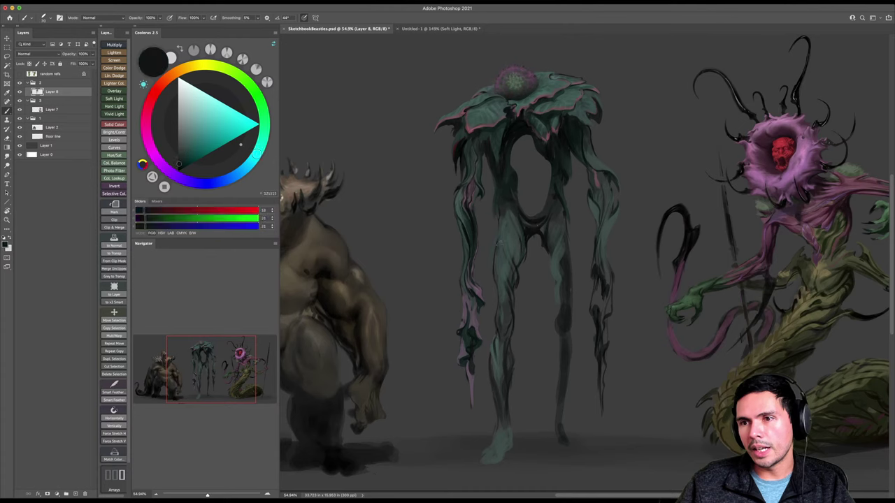
left_click_drag(494, 247, 493, 289)
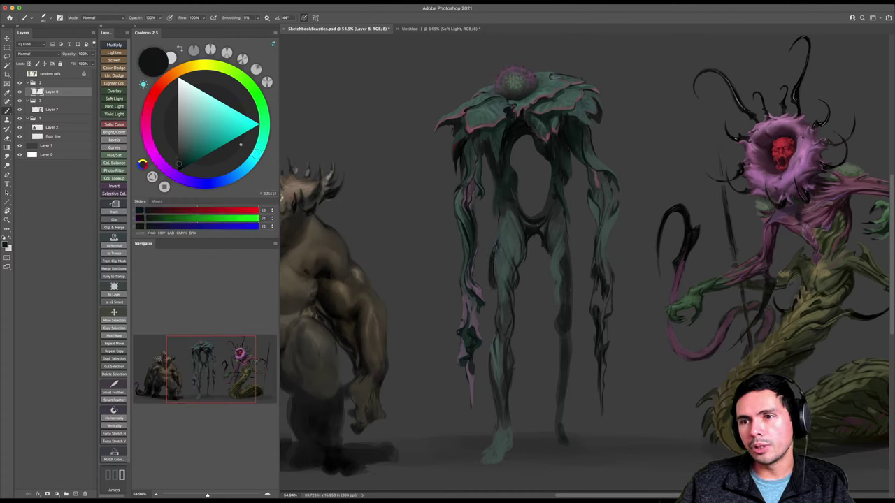
key("e")
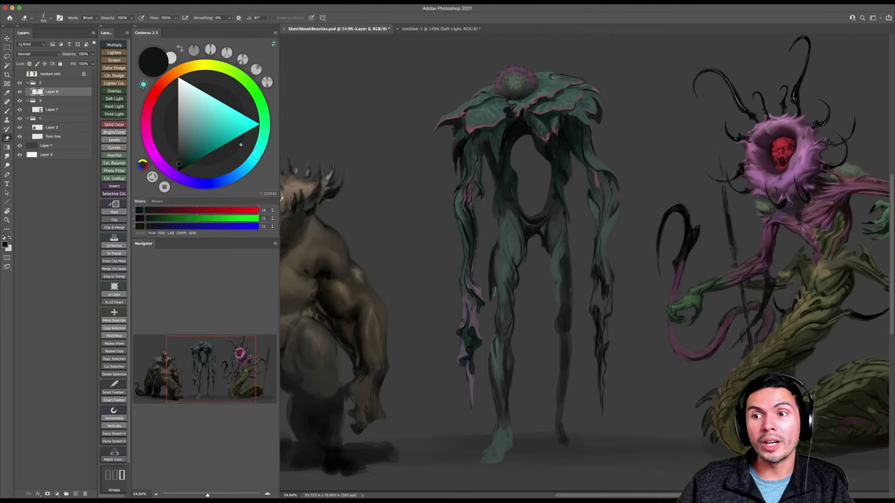
key("b")
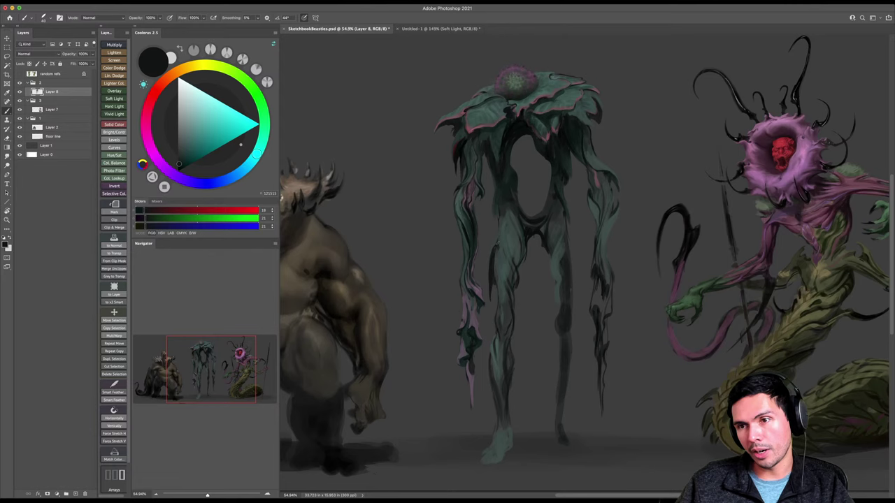
Define the folds of the upper left thigh with a smaller brush in sampled muted green and near-black.
key("[")
key("[")
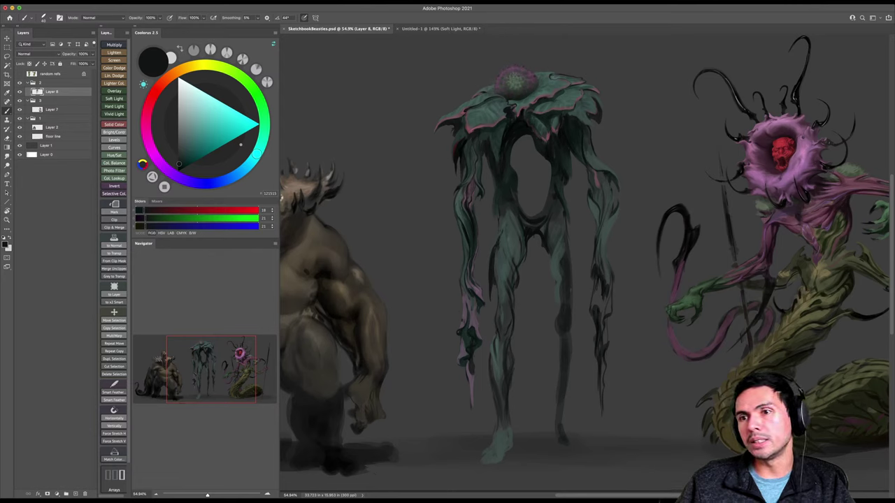
left_click(503, 226, "alt")
key("[")
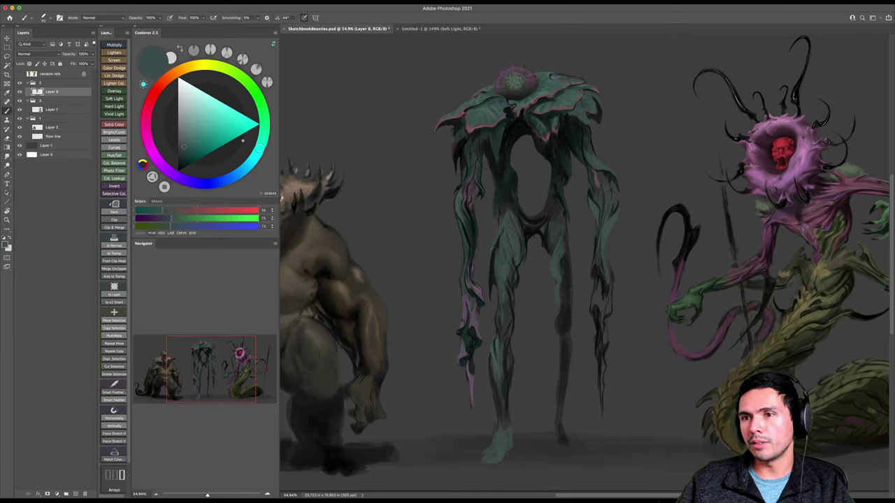
key("d")
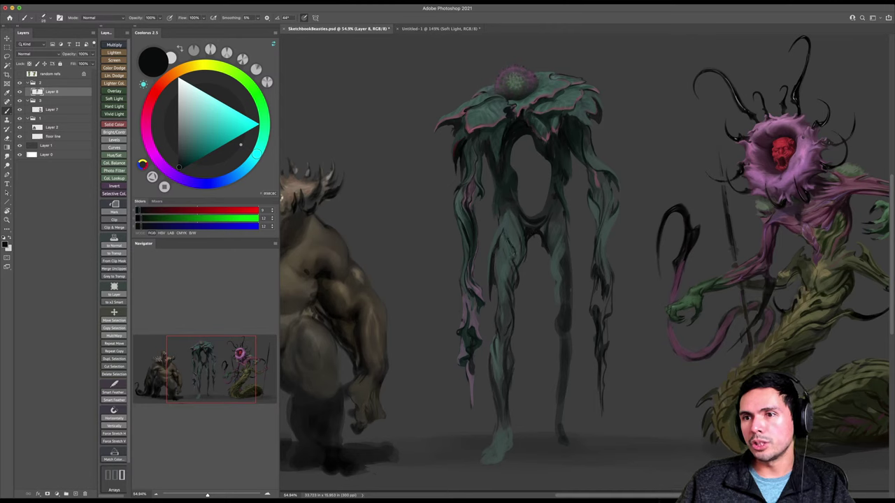
key("bracketright")
key("bracketright")
Add a dark pointed flap hanging from the inner left thigh toward the knee in sampled near-black.
left_click(517, 238, "alt")
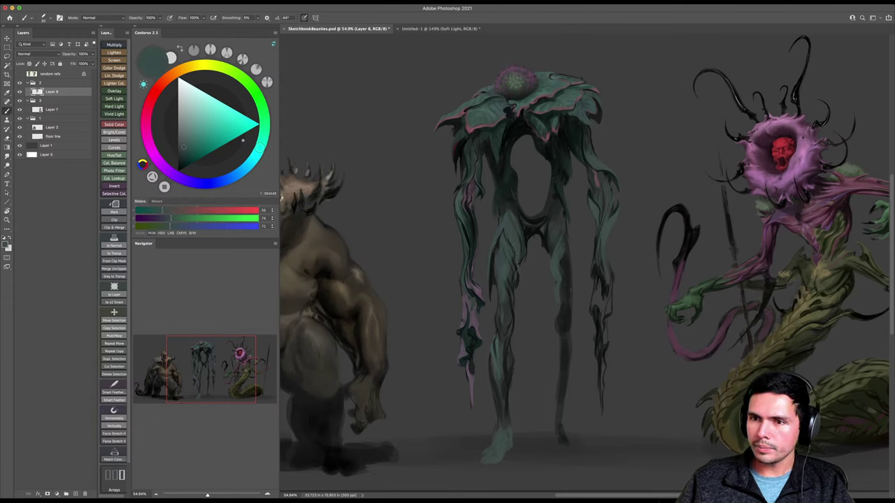
left_click(533, 233, "alt")
key("bracketright")
key("bracketright")
mouse_move(518, 279)
left_mouse_down()
mouse_move(520, 312)
mouse_move(517, 299)
left_mouse_up()
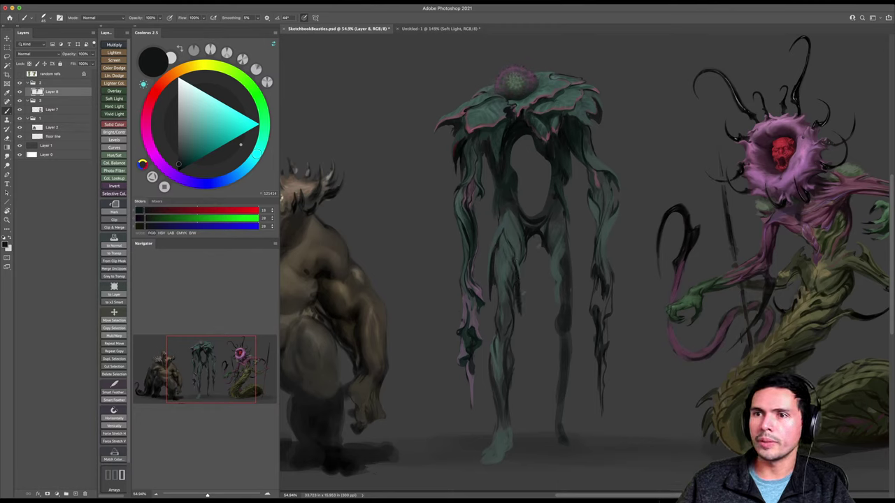
mouse_move(518, 267)
left_mouse_down()
mouse_move(518, 241)
mouse_move(520, 257)
left_mouse_up()
Refine the groin and top of the left thigh with sampled dark green and near-black, varying the brush size.
key("bracketright")
key("bracketright")
key("bracketright")
key("bracketright")
key("bracketright")
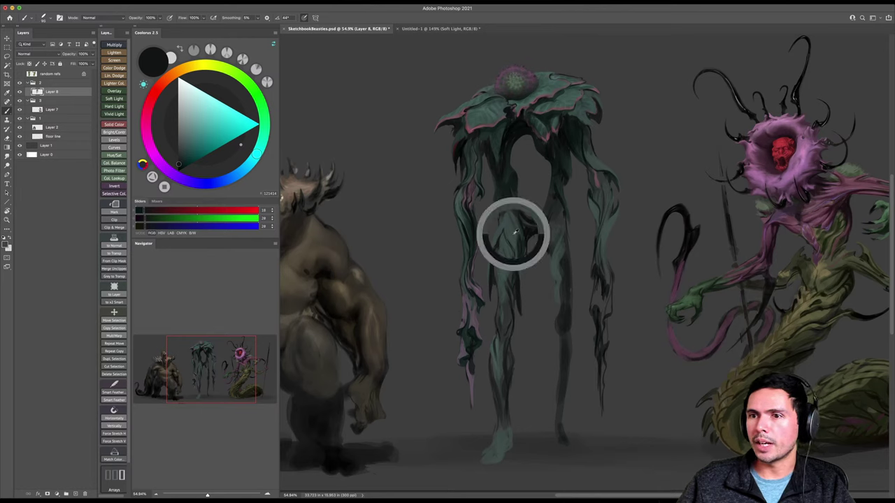
left_click(515, 232, "alt")
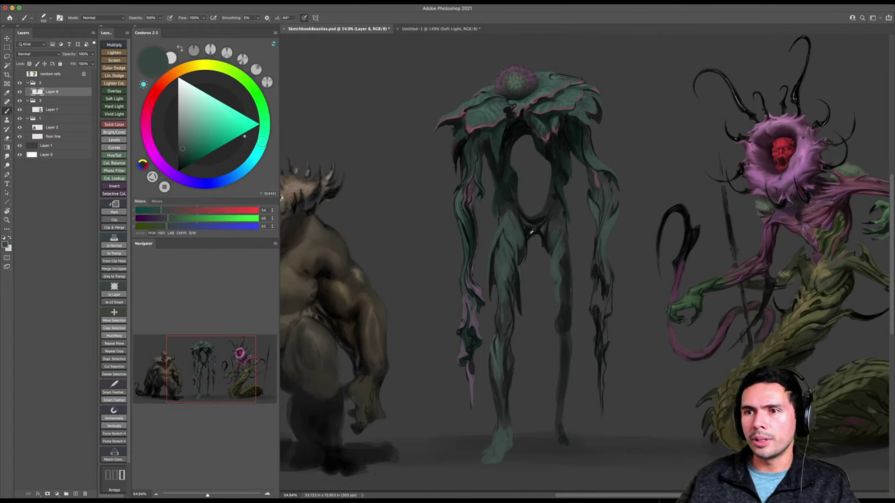
left_click(529, 233, "alt")
key("[")
key("[")
key("[")
key("[")
key("[")
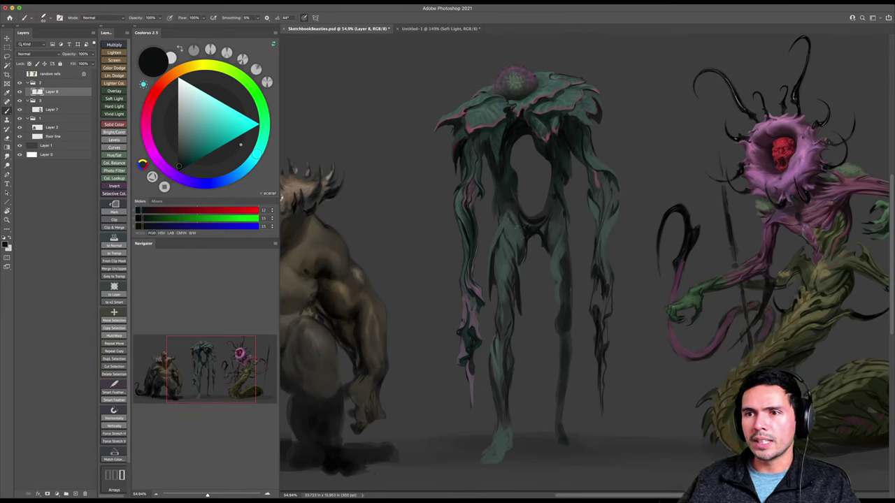
Widen the outer contour of the right thigh down to the knee in sampled dark green, varying the brush size.
left_click(515, 227, "alt")
left_click(508, 203, "alt")
key("]")
key("]")
key("]")
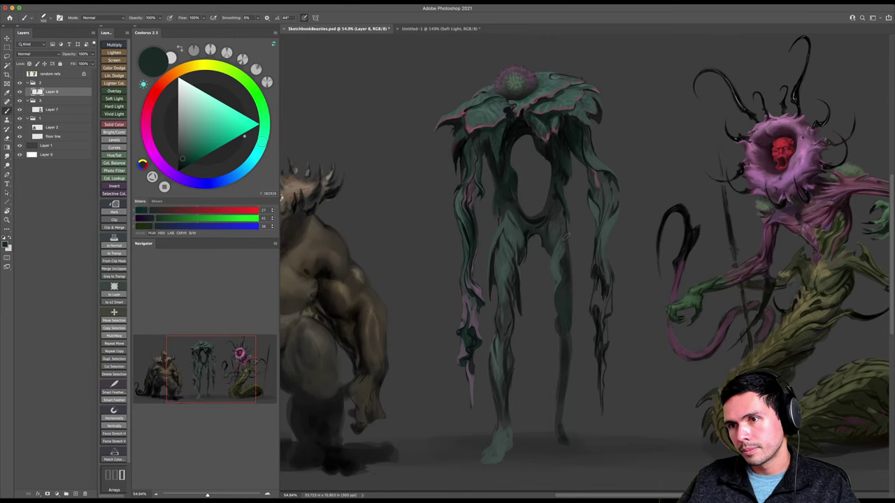
left_click_drag(566, 238, 571, 307)
key("bracketleft")
key("e")
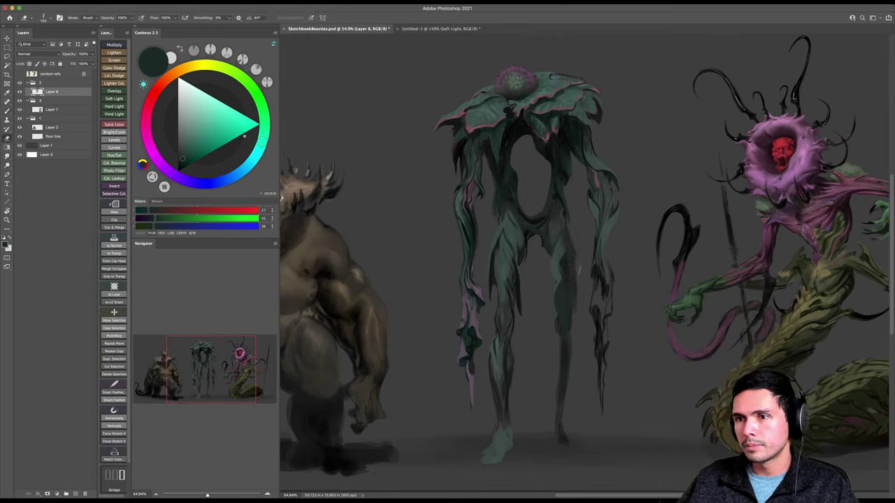
key("b")
mouse_move(575, 292)
left_mouse_down()
mouse_move(573, 327)
mouse_move(568, 308)
left_mouse_up()
key("bracketleft")
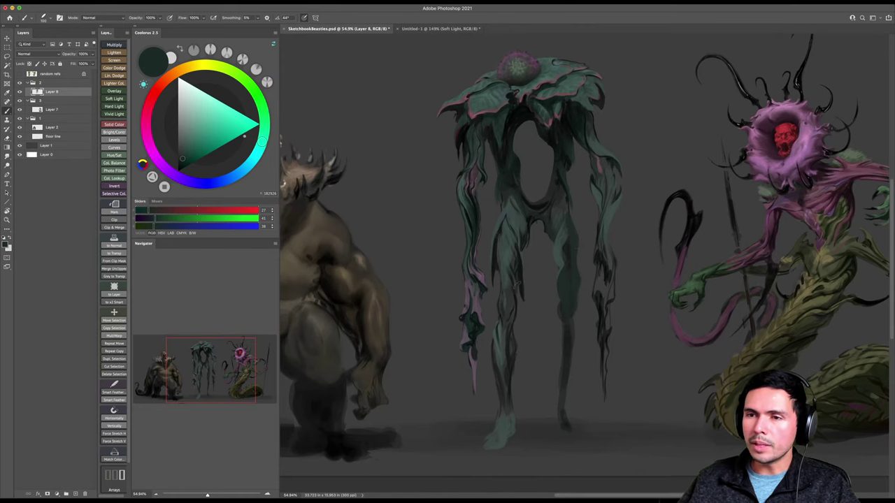
Refine the right arm's hanging strands with sampled muted and dark greens and try to erase along their edge.
left_click(504, 312, "alt")
left_click(463, 196, "alt")
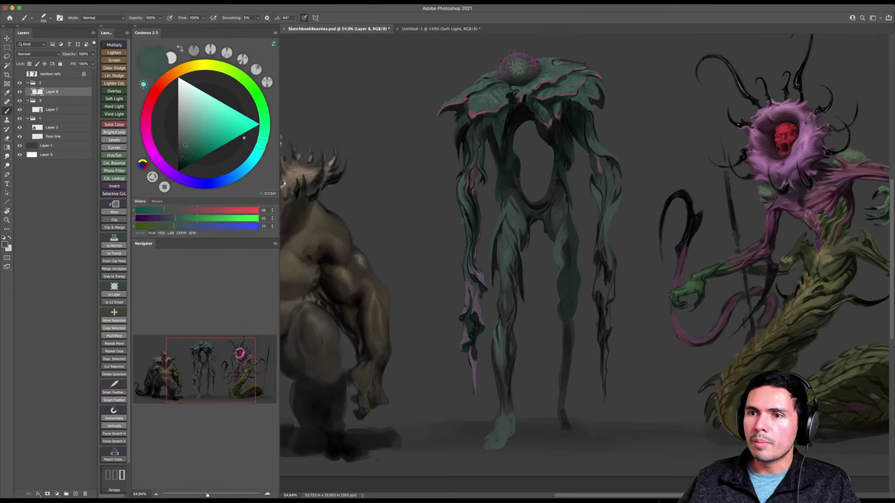
left_click(464, 235, "alt")
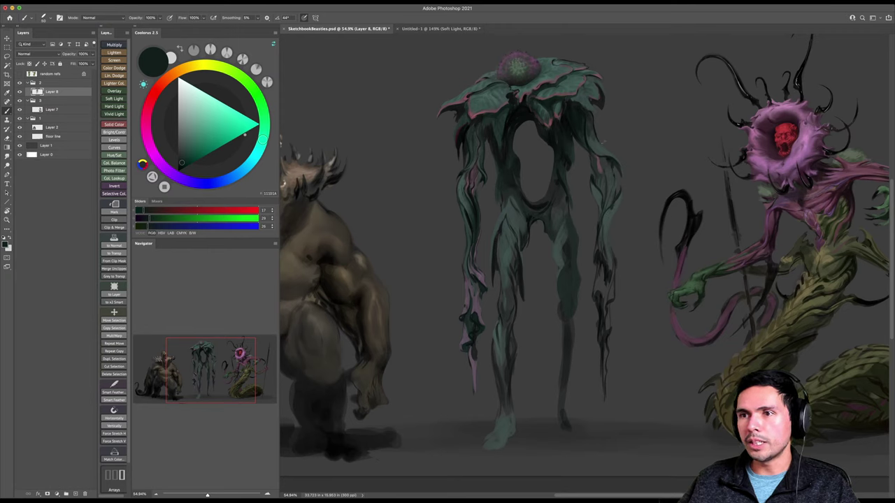
key("e")
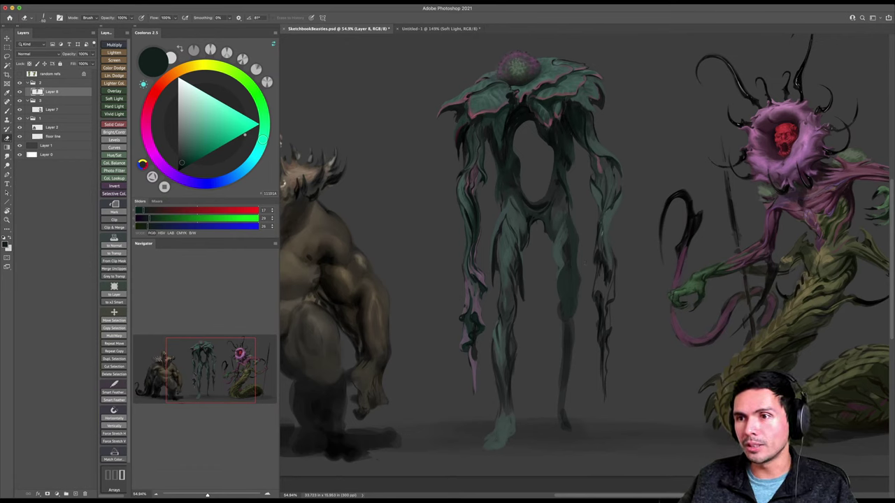
left_click(600, 230)
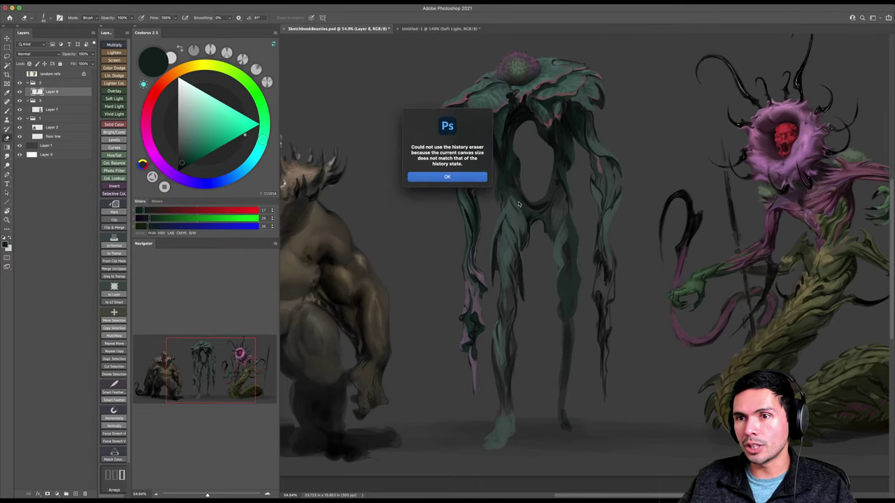
left_click(467, 179)
Define the folds of the left arm's hanging strands with a smaller brush in near-black and muted green.
key("b")
left_click(513, 115, "alt")
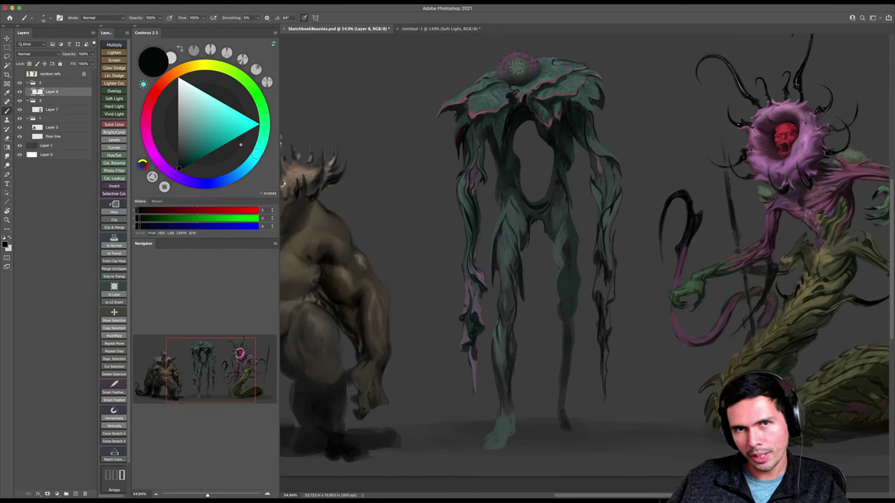
left_click(185, 144)
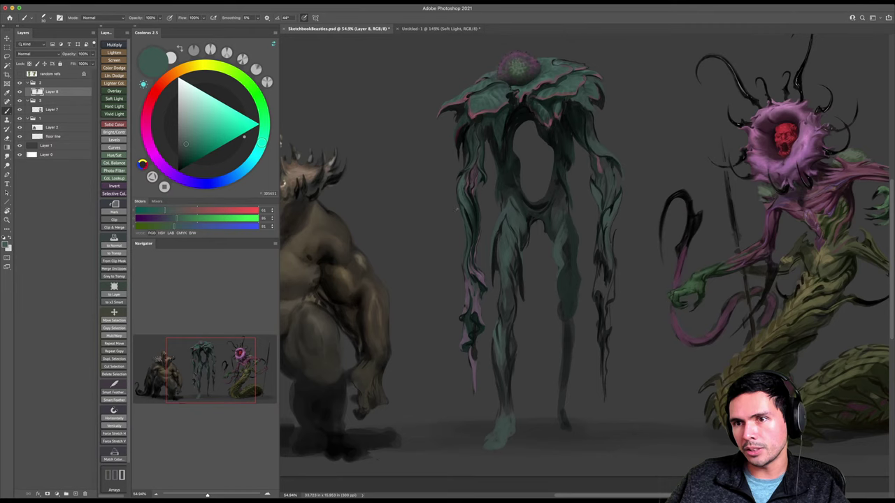
left_click(459, 213, "alt")
key("[")
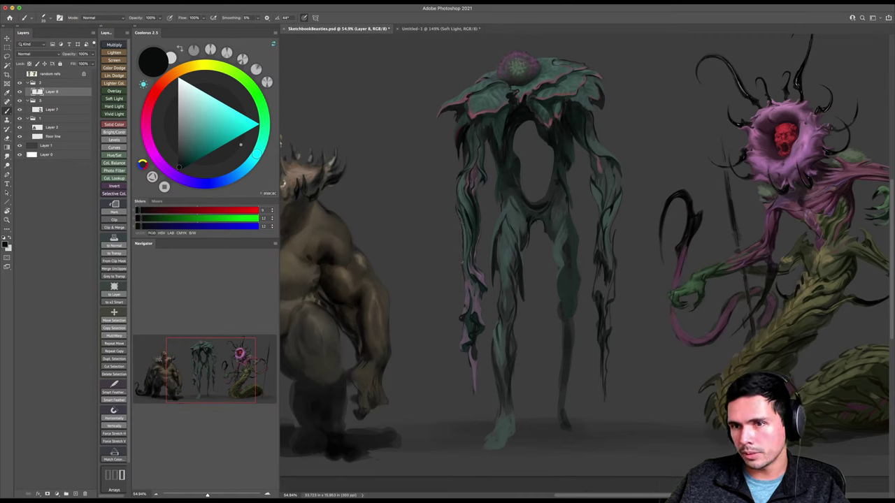
Paint the lower strands of the right arm in sampled dark grey-green with a larger brush.
key("bracketright")
key("bracketright")
key("bracketright")
key("bracketright")
key("bracketright")
key("bracketright")
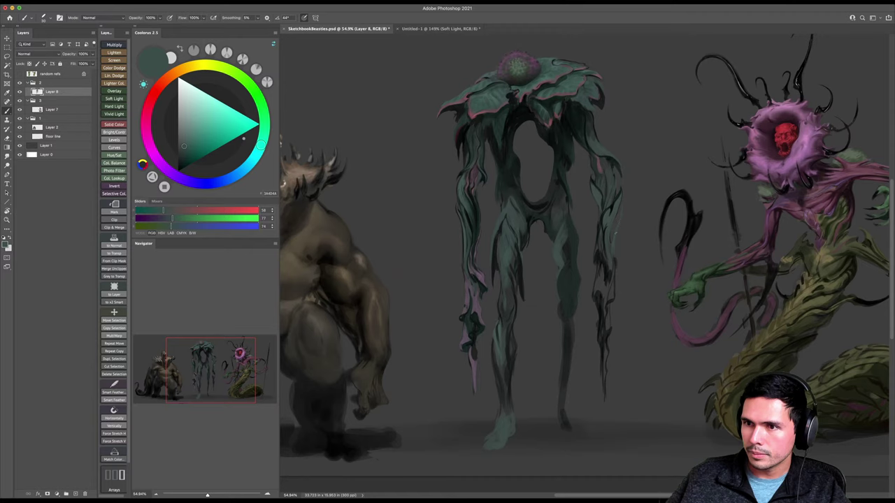
left_click(615, 233, "alt")
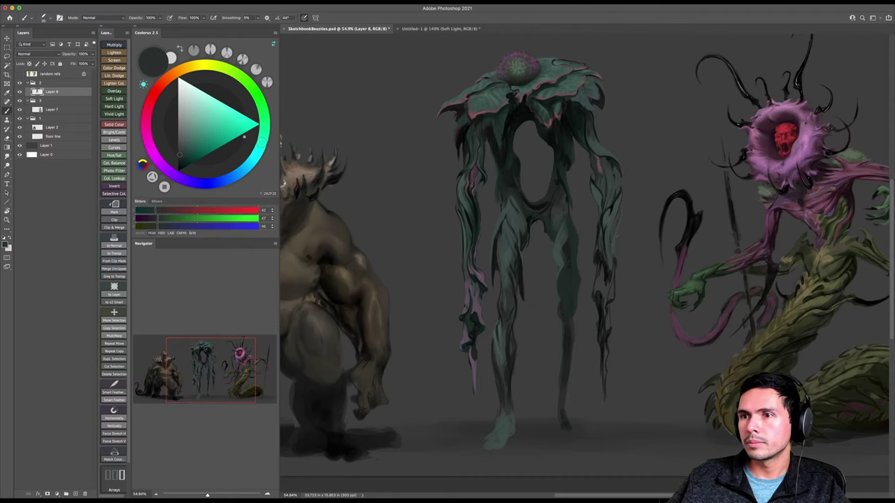
left_click_drag(615, 234, 605, 249)
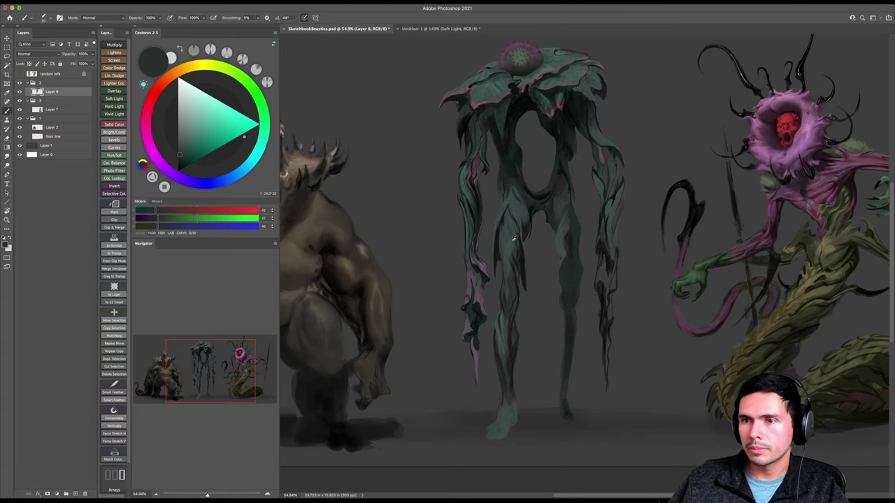
Shade the left leg from knee to shin in dark green sampled from the right thigh, using a larger brush.
left_click(606, 249, "alt")
key("bracketright")
key("bracketright")
key("bracketright")
key("bracketright")
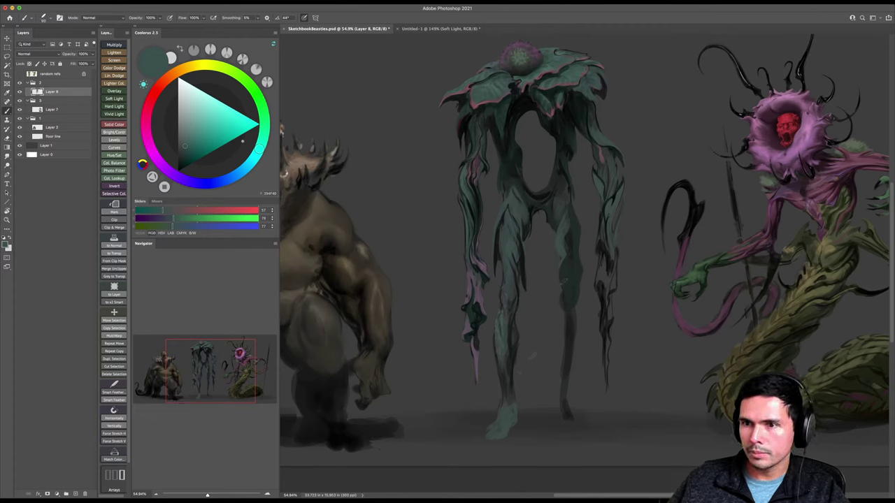
left_click(569, 273, "alt")
left_click_drag(511, 287, 508, 366)
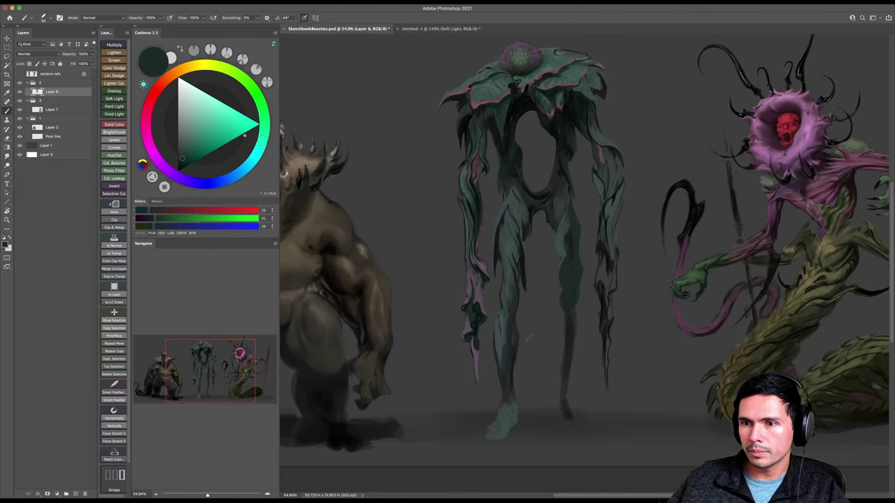
Deepen the inner edge of the left calf with near-black sampled from the torso shadow.
scroll(529, 338, "down", 2)
left_click(559, 155, "alt")
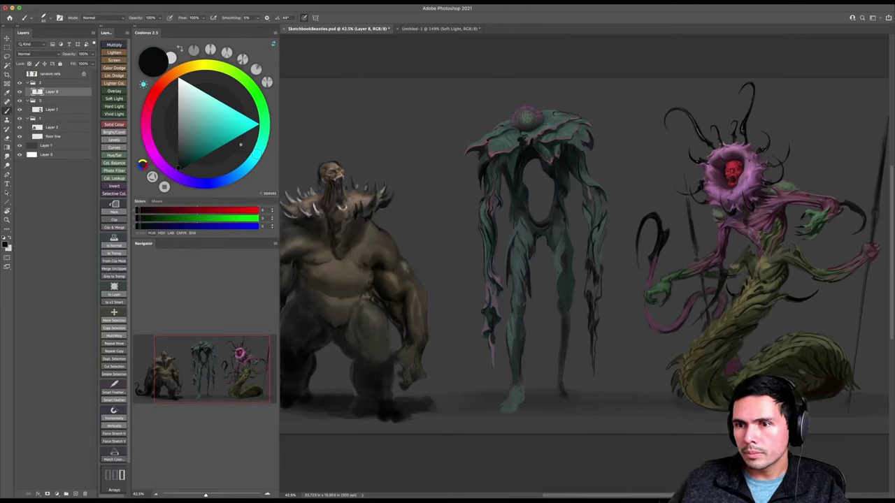
key("bracketright")
key("bracketright")
key("bracketright")
left_click_drag(523, 318, 520, 366)
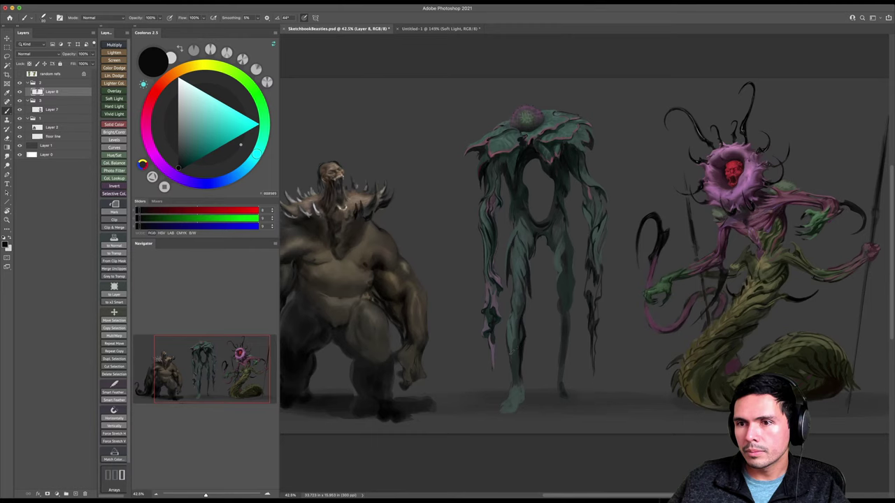
Tint the left ankle with sampled muted purple and the left foot with pink sampled from the leaf edge.
left_click(495, 300, "alt")
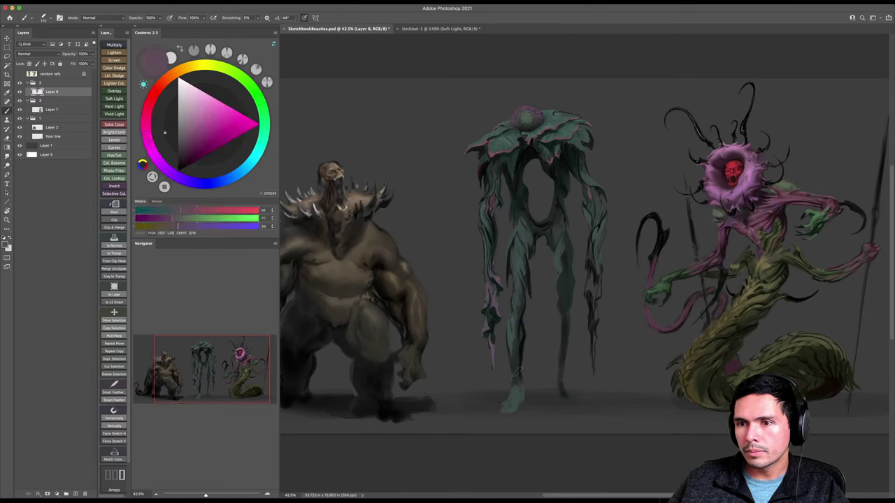
left_click_drag(515, 355, 518, 384)
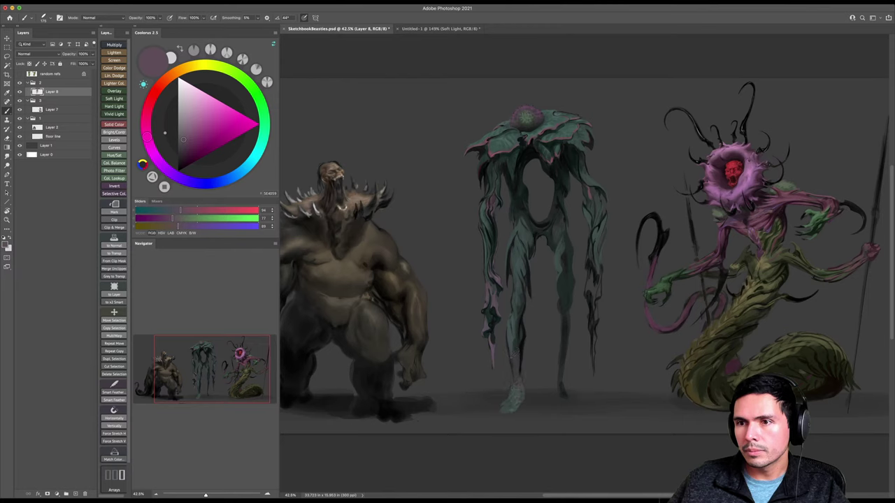
left_click(492, 156, "alt")
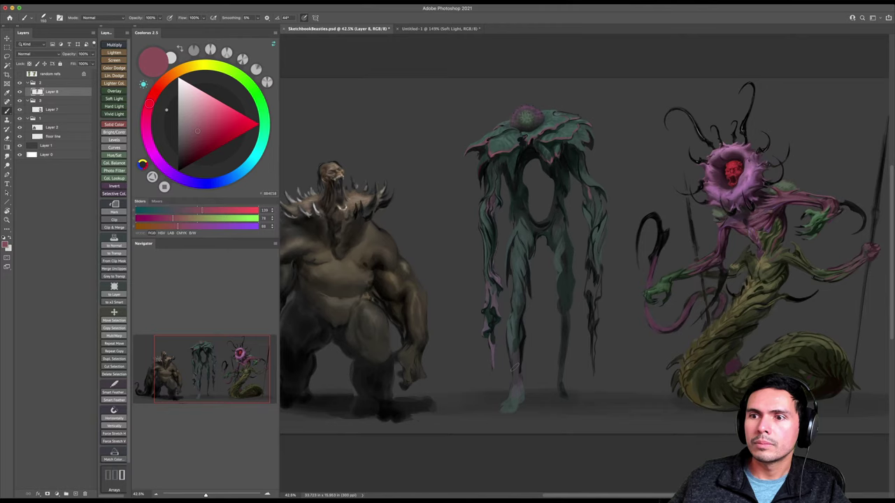
left_click_drag(516, 384, 509, 409)
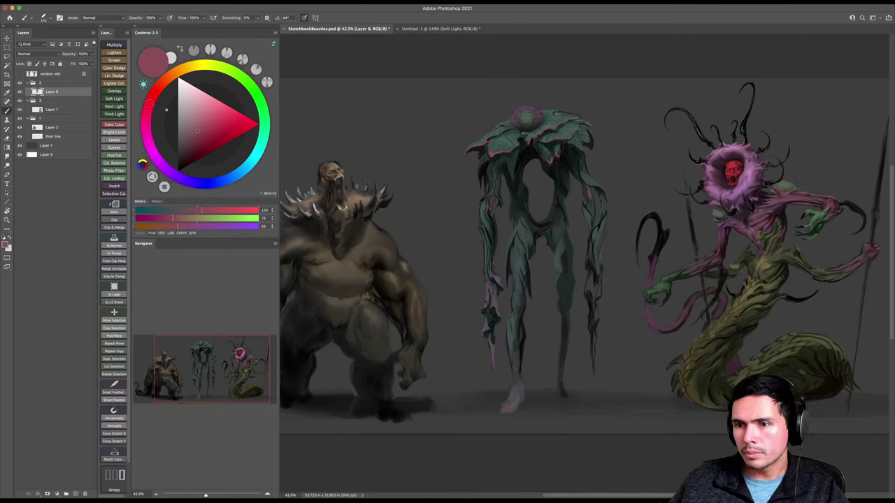
left_click(195, 141)
key("bracketleft")
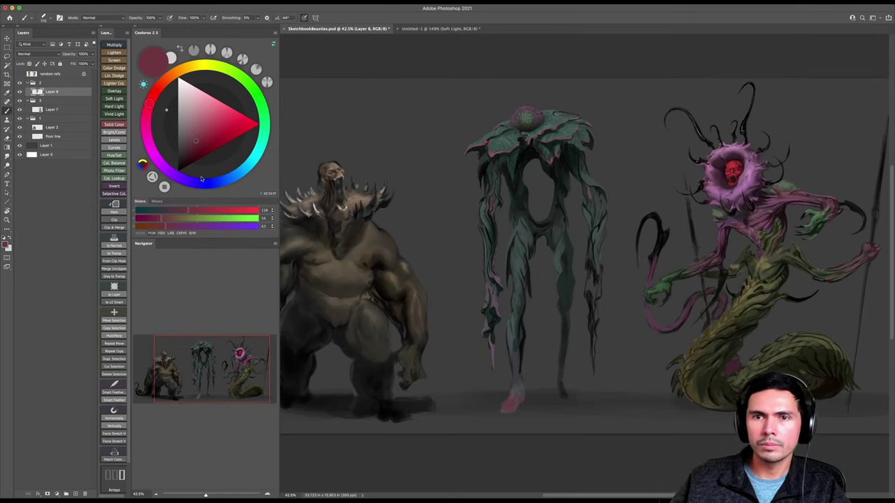
Shade the left foot and colour the right foot in darker shades of crimson.
left_click(189, 149)
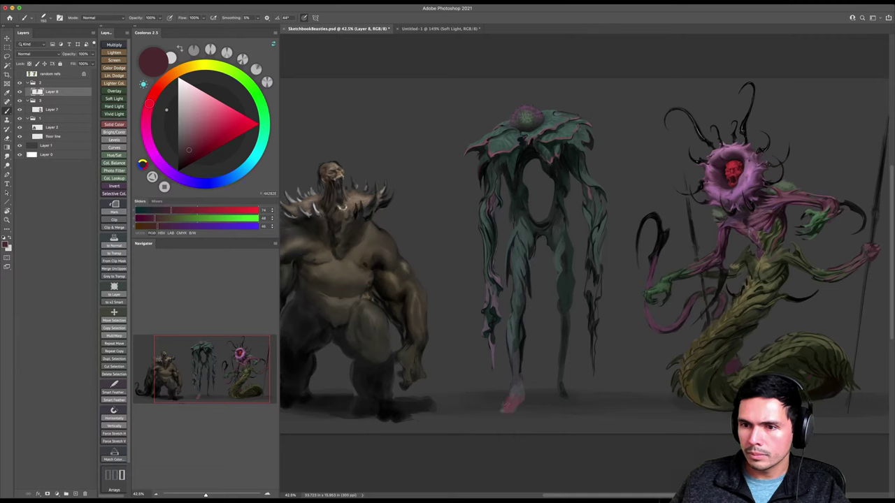
left_click_drag(517, 403, 509, 411)
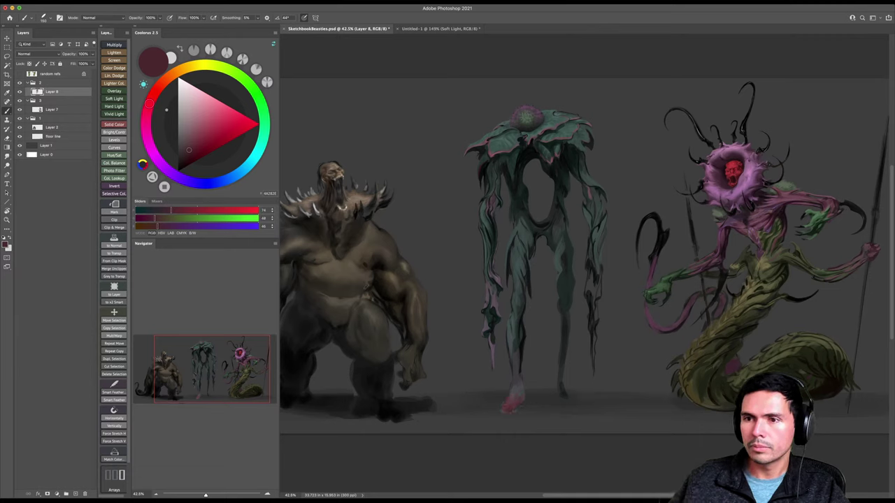
left_click(187, 157)
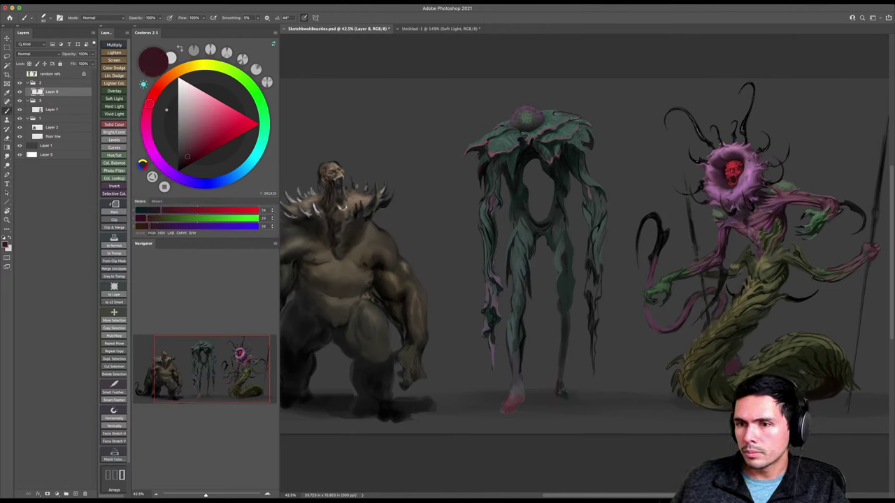
left_click_drag(512, 409, 524, 407)
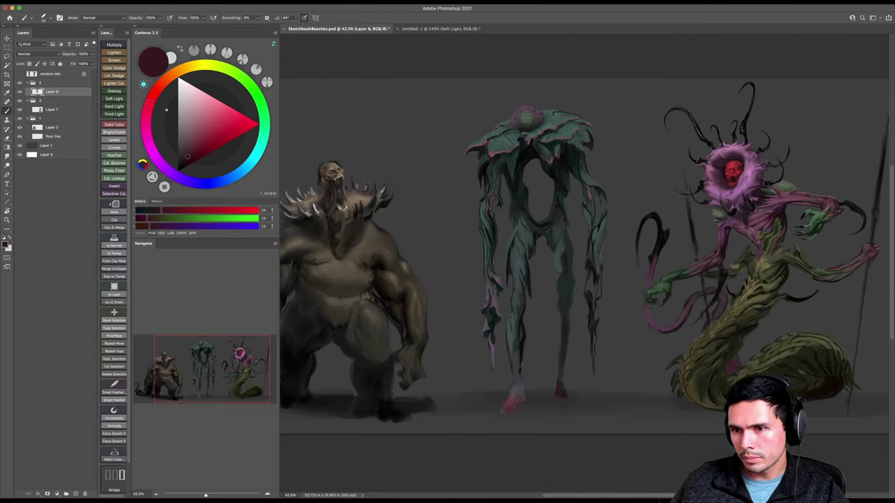
Shape both feet into slender pointed forms in dark crimson, blending the ankles with sampled muted green.
key("e")
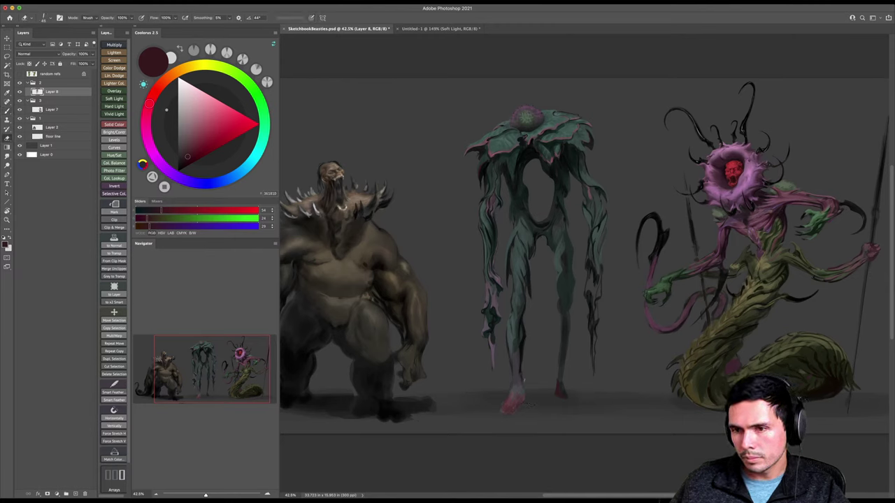
key("b")
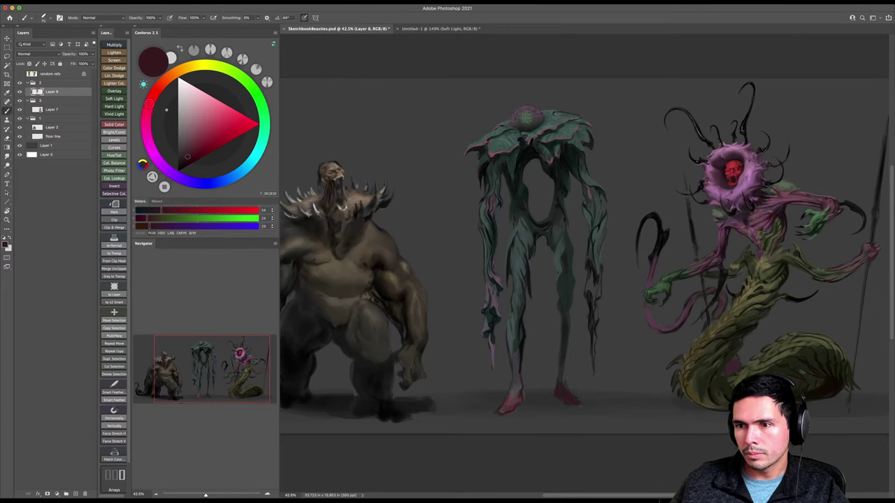
left_click(515, 333, "alt")
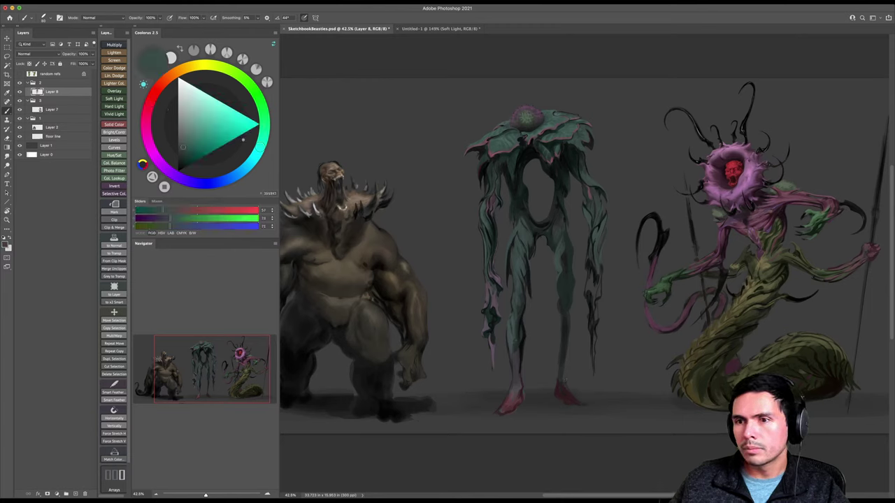
left_click(509, 409, "alt")
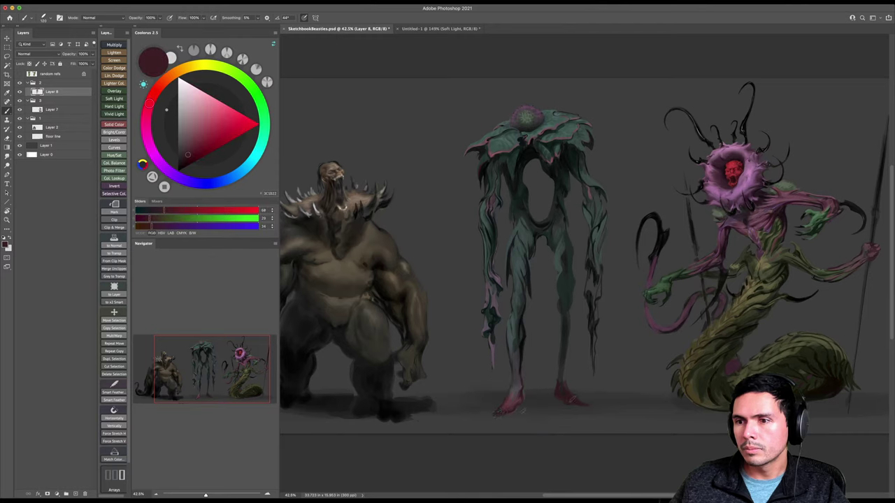
Add muted crimson accents to the hanging strands with a smaller brush.
key("v")
left_click_drag(558, 369, 559, 362)
key("b")
key("z")
mouse_move(529, 304)
left_mouse_down()
mouse_move(535, 301)
mouse_move(531, 320)
left_mouse_up()
key("b")
left_click(524, 237, "alt")
key("z")
left_click_drag(523, 236, 523, 251)
key("b")
left_click(481, 113, "alt")
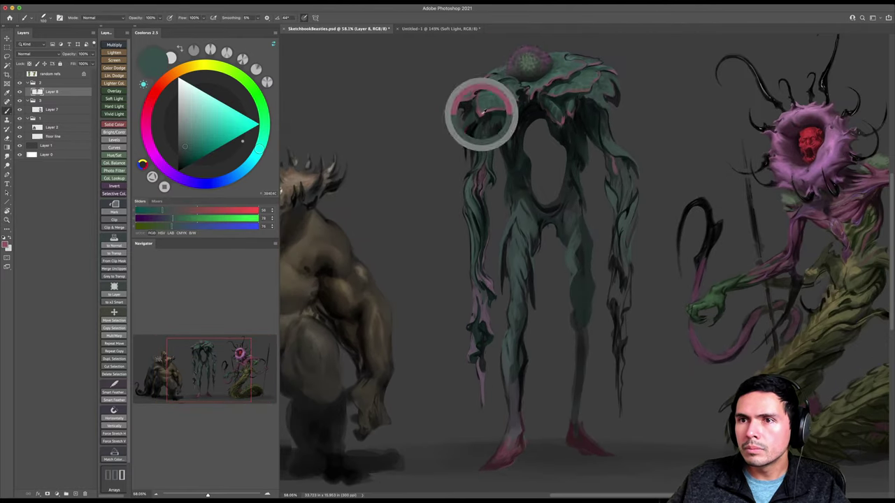
left_click(200, 138)
key("bracketleft")
key("bracketleft")
key("bracketleft")
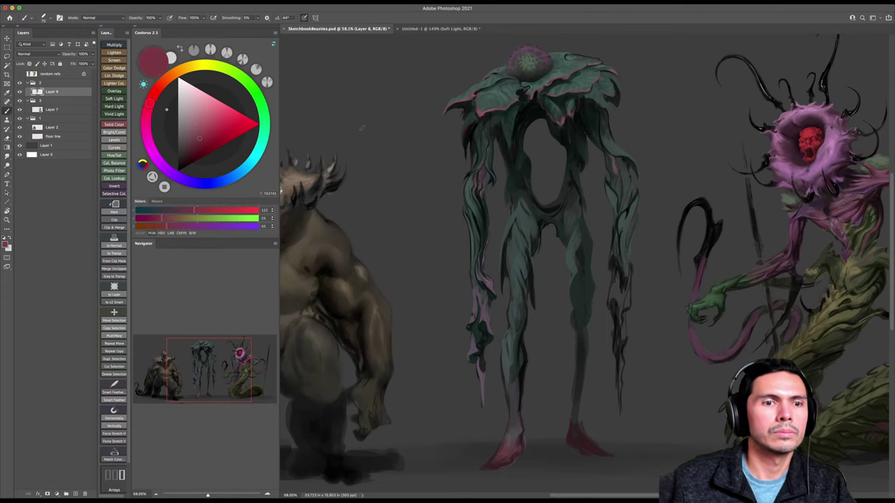
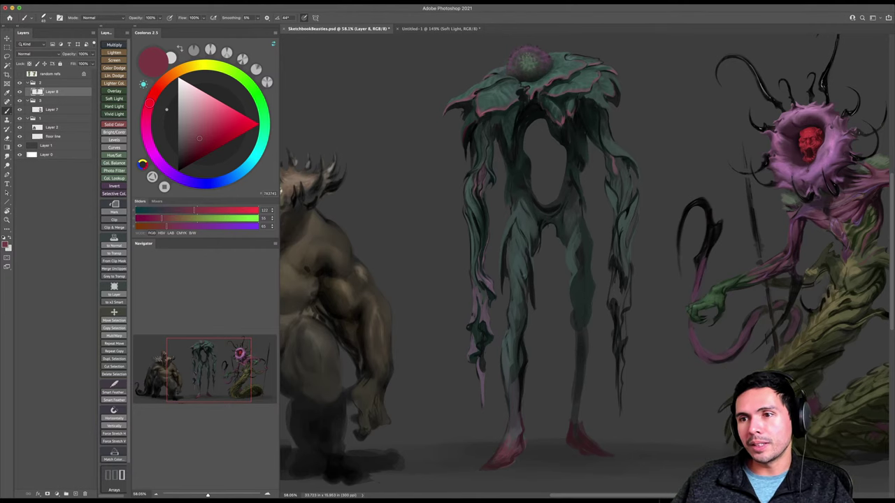
Refine the edges of the torso opening and the right side of the body with sampled dark teal and near-black.
left_click(529, 229, "alt")
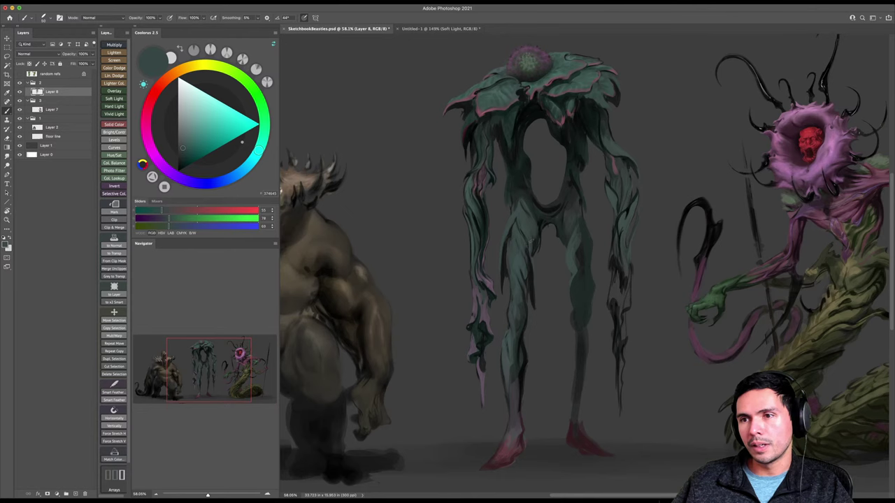
left_click(519, 122, "alt")
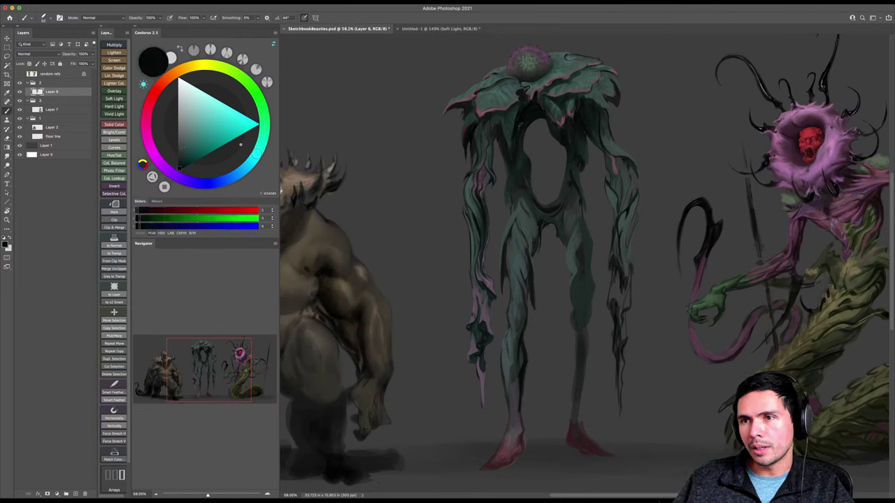
left_click_drag(518, 153, 523, 173)
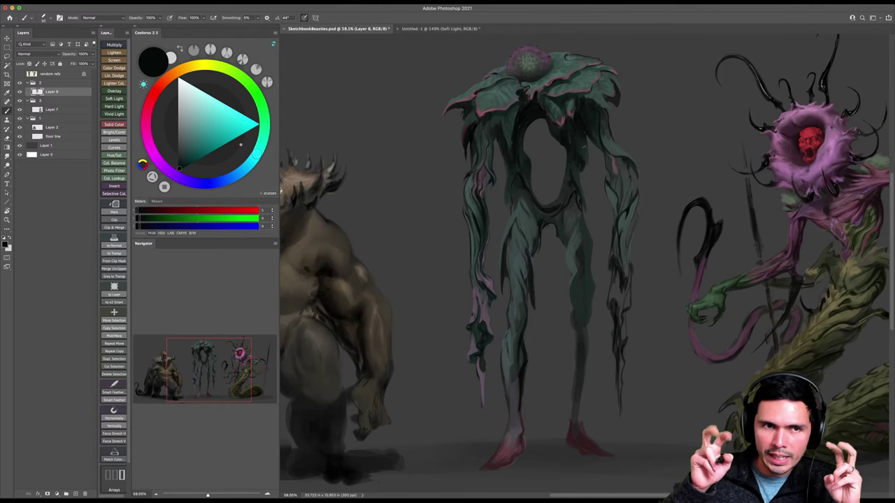
left_click(577, 163, "alt")
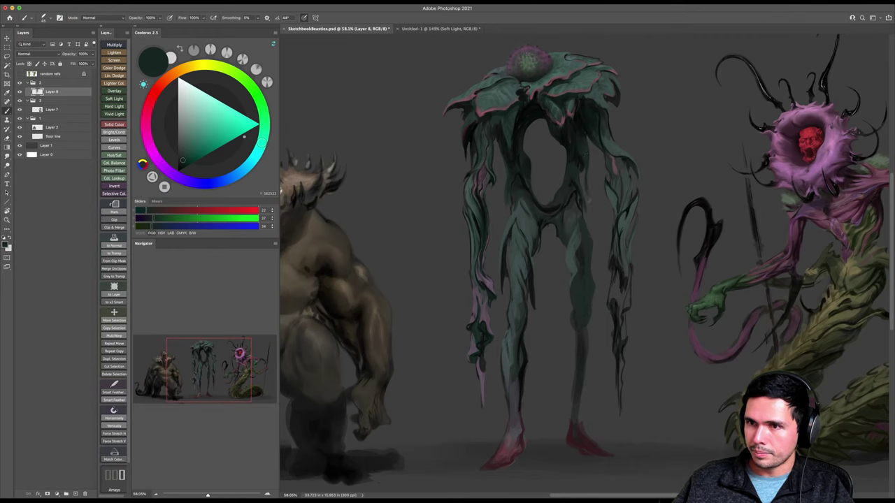
left_click(583, 160, "alt")
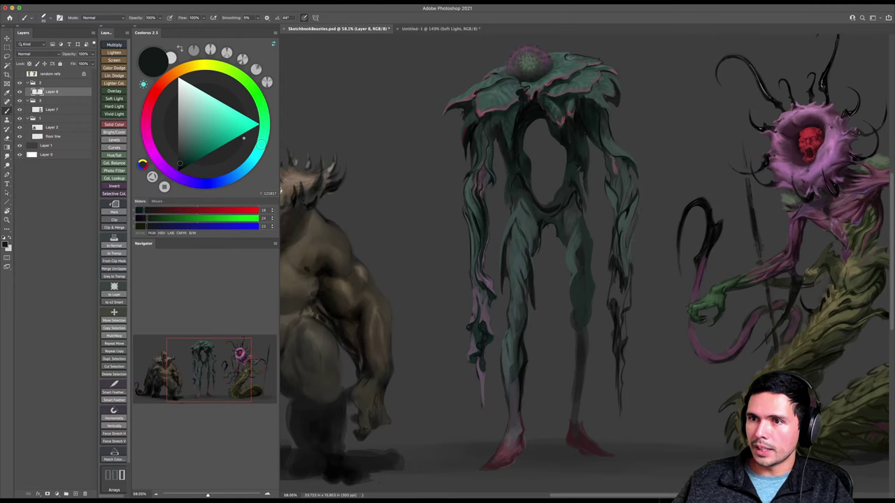
key("e")
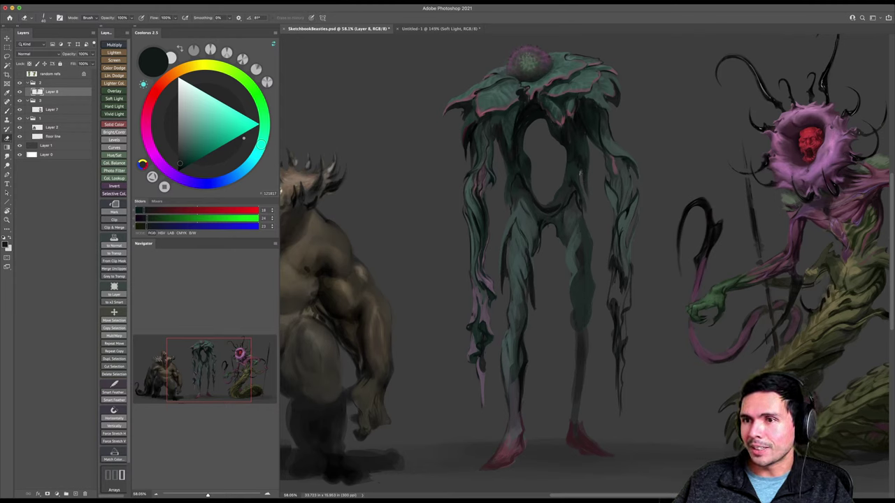
key("z")
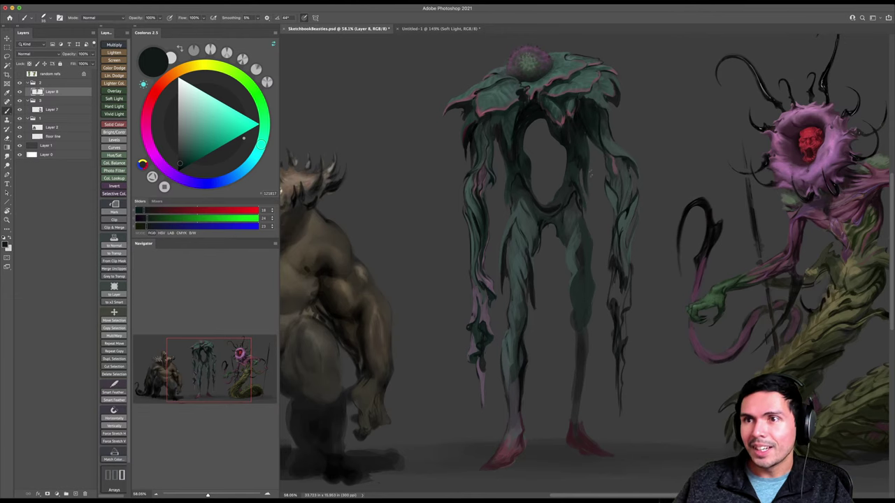
left_click_drag(597, 179, 595, 181)
Clean up the left leg's contour with sampled dark green paint, erasing stray edges along the calf.
key("b")
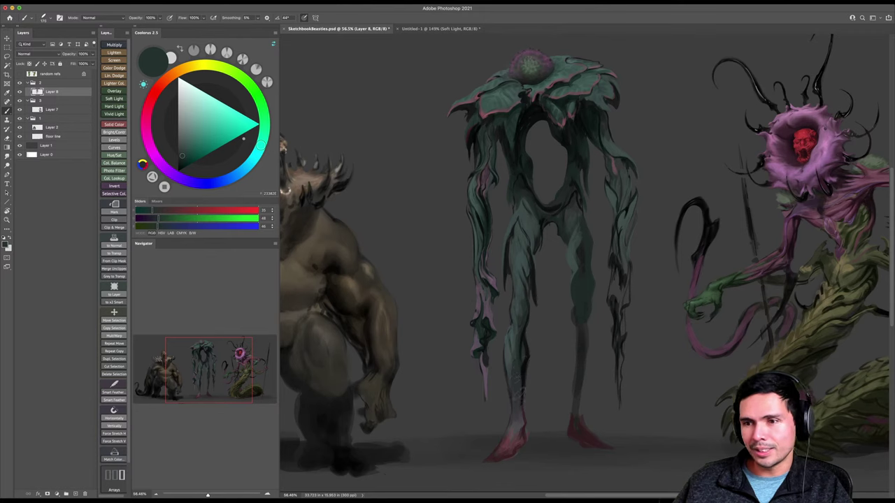
key("r")
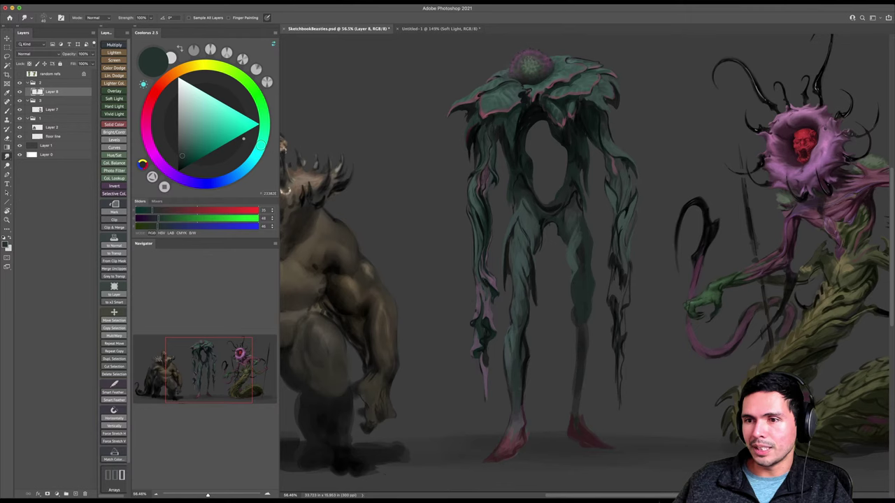
key("b")
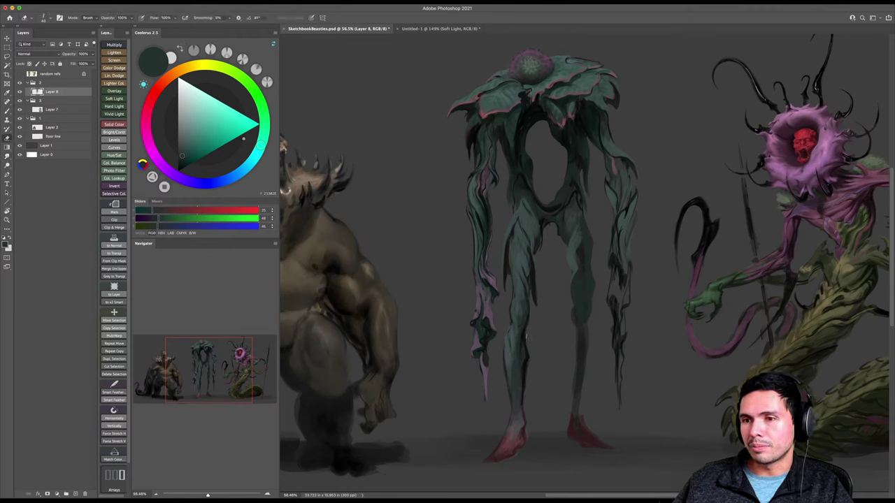
key("b")
left_click(533, 294, "alt")
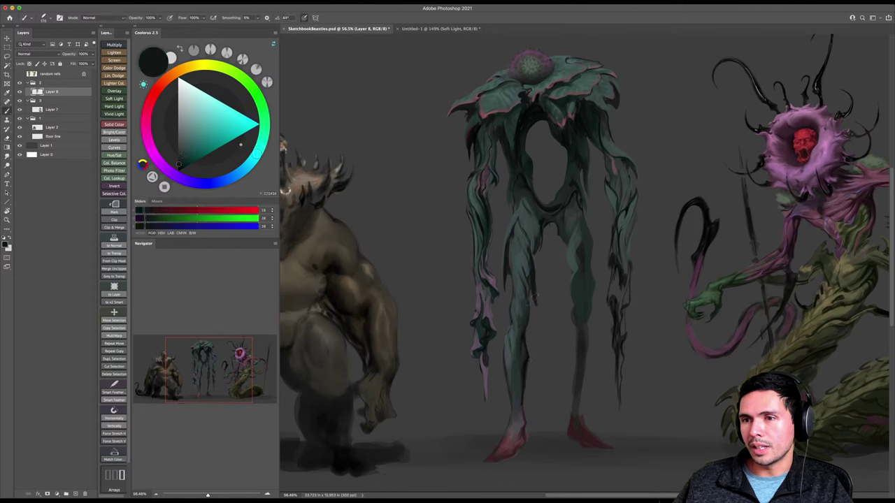
key("e")
left_click_drag(529, 346, 524, 396)
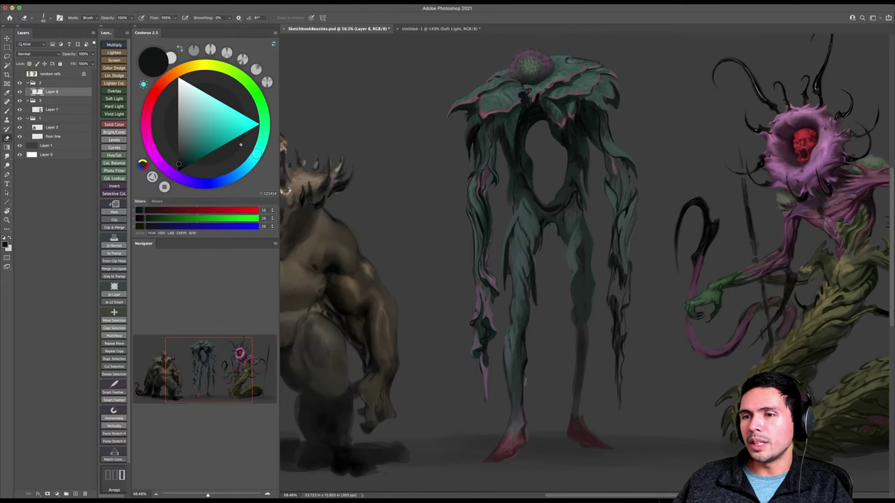
left_click_drag(547, 353, 534, 363)
Deepen the shadows running up the left leg from calf to thigh with sampled near-black and a smaller brush.
key("b")
left_click(509, 346, "alt")
key("bracketleft")
key("bracketleft")
left_click_drag(510, 345, 518, 258)
mouse_move(524, 296)
left_mouse_down()
mouse_move(522, 276)
mouse_move(520, 294)
left_mouse_up()
key("bracketleft")
key("bracketleft")
key("bracketleft")
key("bracketright")
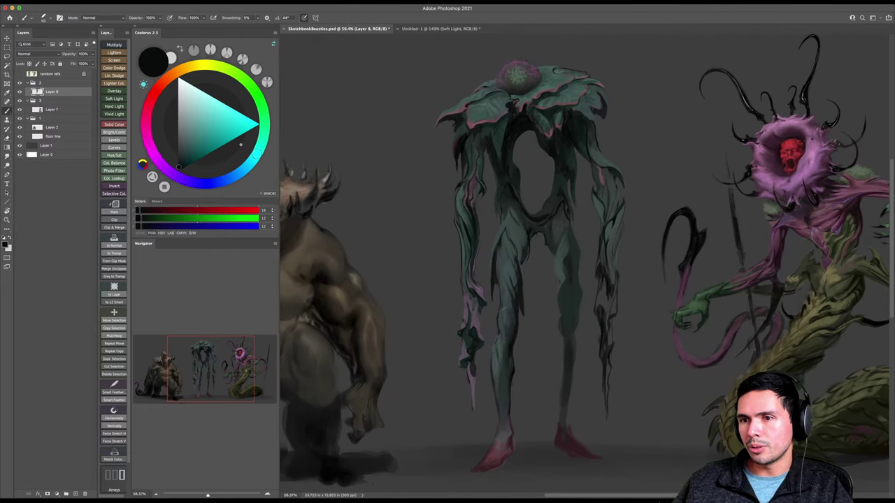
Model the left knee with short strokes of teal and near-black sampled from the surrounding leg.
left_click(504, 300, "alt")
key("bracketright")
left_click_drag(507, 309, 512, 328)
left_click(514, 305, "alt")
left_click_drag(501, 301, 511, 307)
left_click(513, 316, "alt")
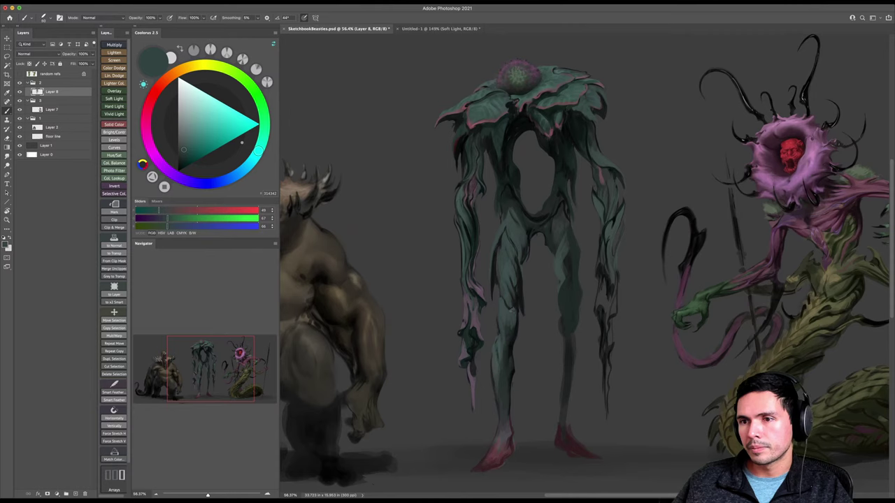
left_click(510, 309, "alt")
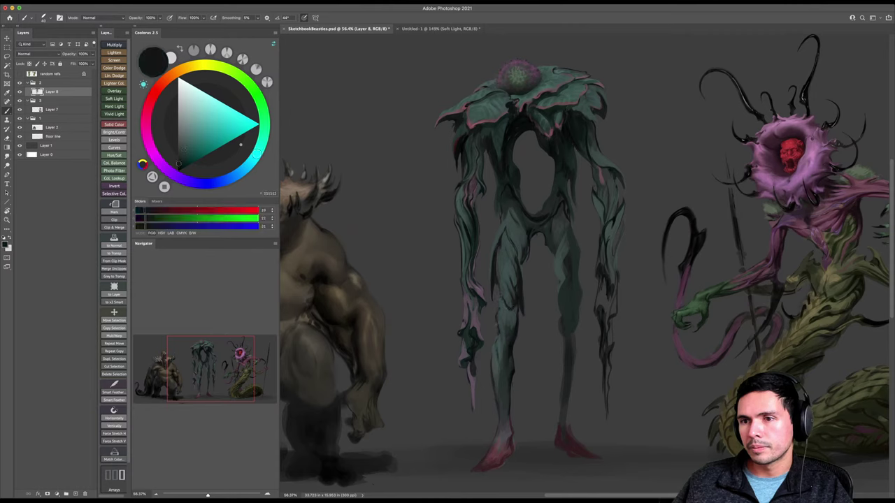
left_click(506, 298, "alt")
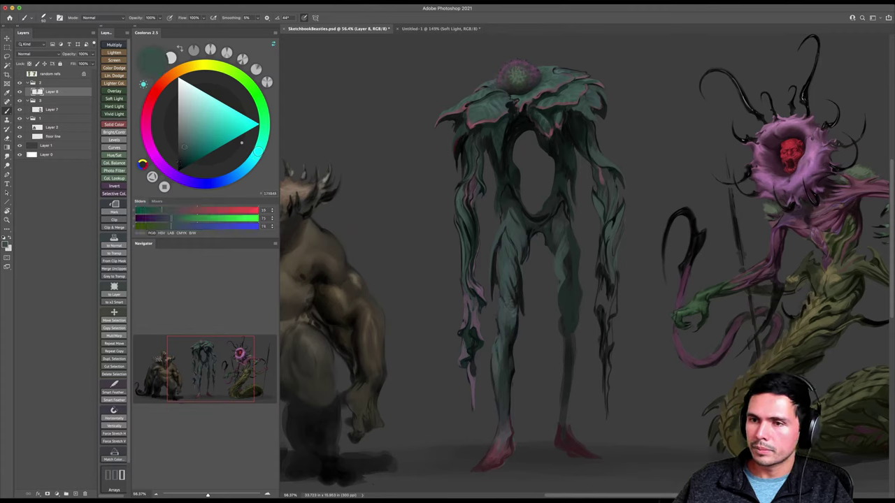
left_click_drag(511, 278, 508, 305)
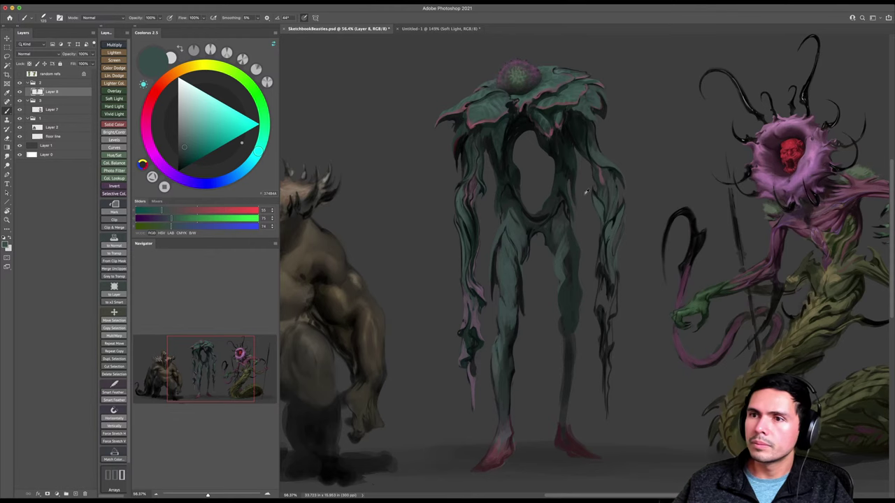
Lock Layer 8's transparent pixels and glaze sampled near-black over the left thigh and knee with a large brush at 30% opacity.
left_click(570, 136, "alt")
key("]")
key("]")
key("]")
key("]")
key("]")
key("3")
key("/")
key("]")
key("]")
key("]")
key("]")
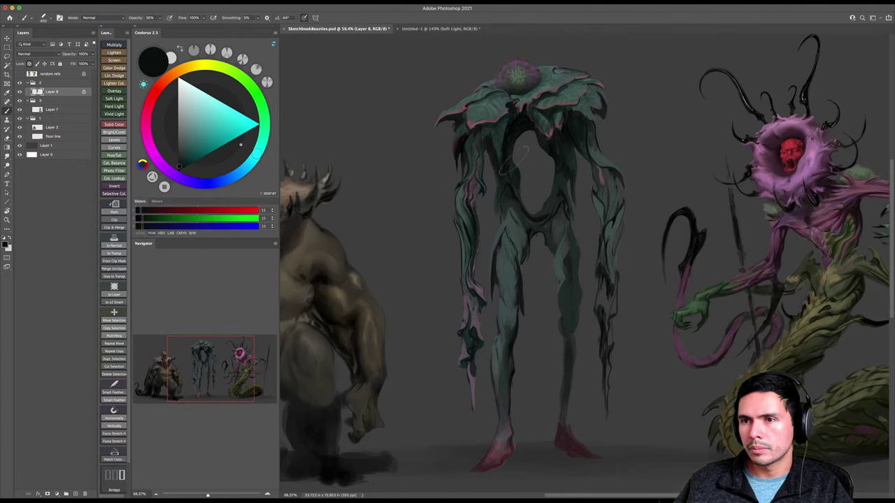
left_click(511, 132, "alt")
mouse_move(513, 271)
left_mouse_down()
mouse_move(514, 352)
mouse_move(508, 319)
left_mouse_up()
Darken the left shin and calf with soft strokes of near-black sampled from the leg's shadow.
key("[")
key("[")
key("[")
left_click_drag(509, 359, 507, 379)
key("]")
key("]")
key("]")
left_click(508, 307, "alt")
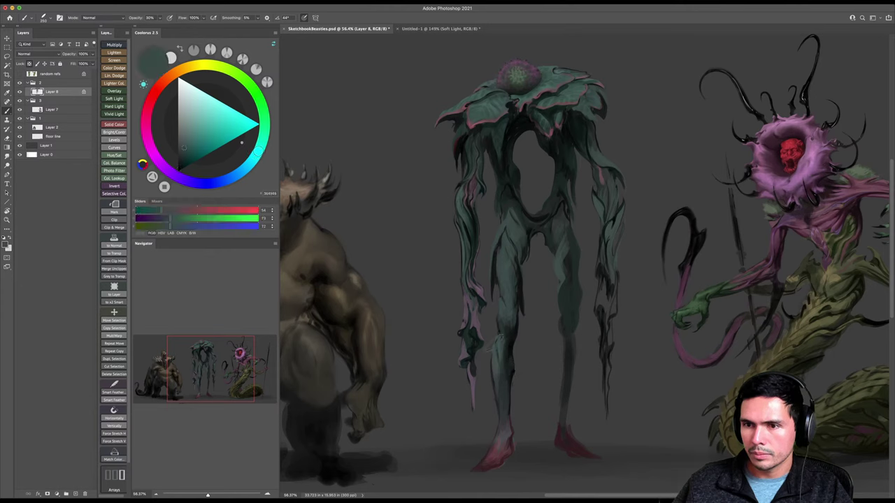
left_click(513, 342, "alt")
mouse_move(510, 356)
left_mouse_down()
mouse_move(509, 395)
mouse_move(501, 372)
mouse_move(502, 417)
mouse_move(506, 367)
mouse_move(504, 394)
mouse_move(497, 393)
left_mouse_up()
Blend the left leg's shading with the Smudge tool and save the document.
key("r")
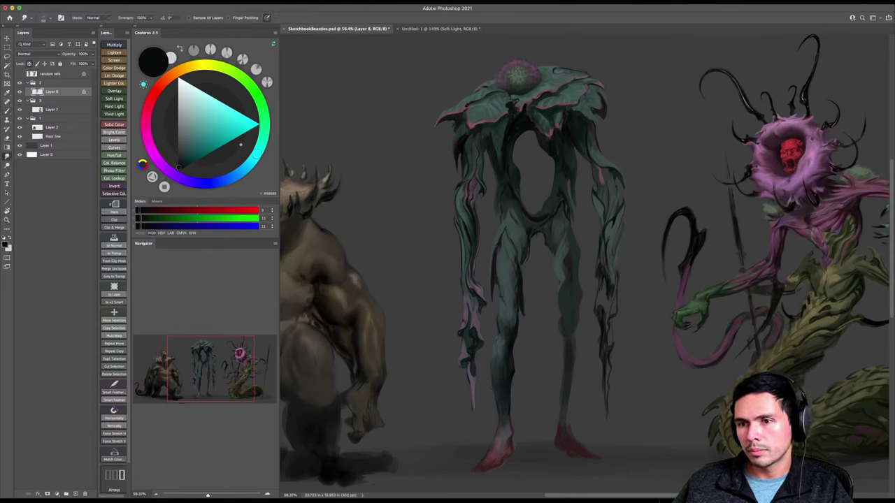
key("b")
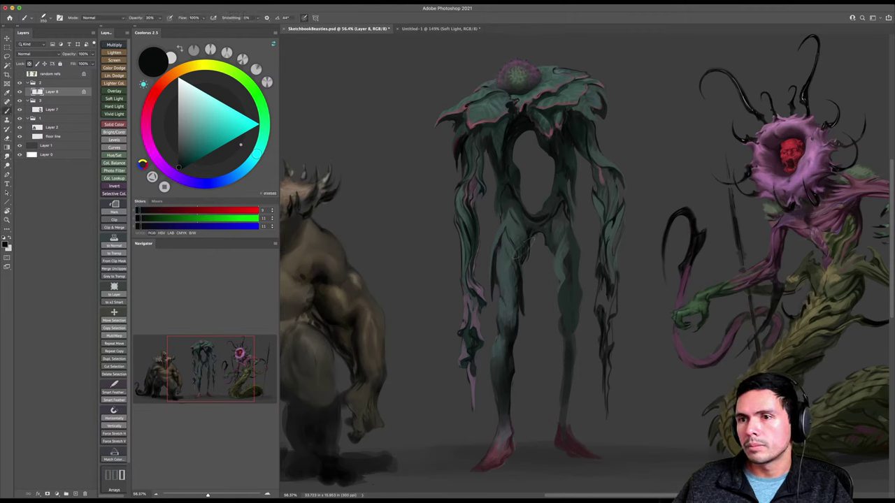
key("r")
key("z")
mouse_move(537, 264)
left_mouse_down()
mouse_move(531, 272)
mouse_move(560, 299)
left_mouse_up()
key("super+s")
Paint a thin near-black strand hanging from the left thigh past the knee with a small brush at full opacity on unlocked pixels.
key("b")
key("[")
key("[")
key("[")
key("[")
key("[")
key("[")
key("[")
key("[")
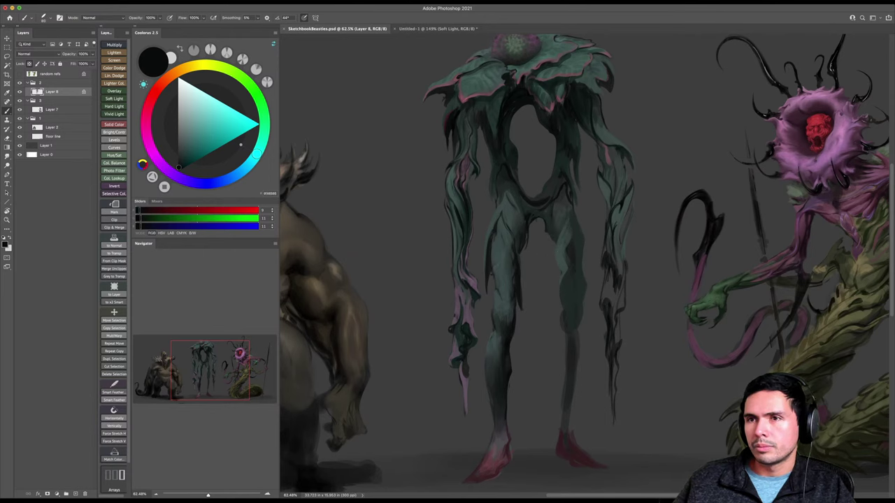
left_click(494, 269, "alt")
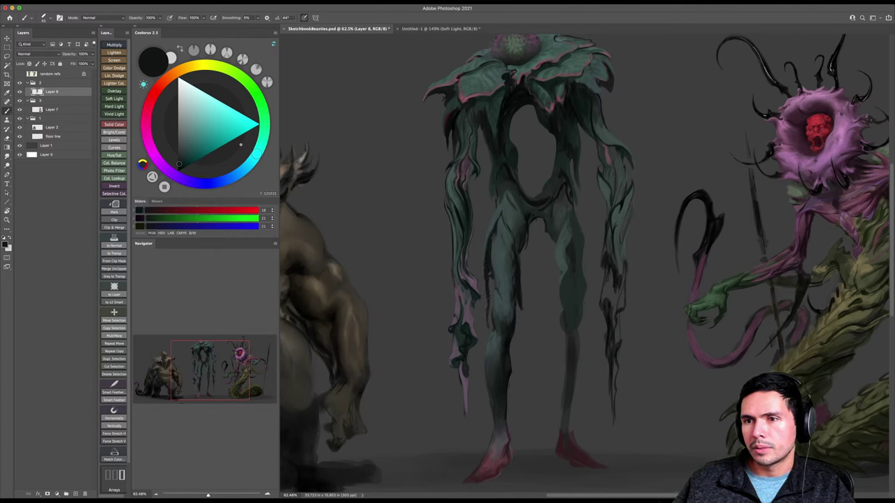
left_click_drag(520, 257, 520, 350)
Reshape the right leg's knee, calf and ankle with near-black strokes down to the foot.
key("z")
mouse_move(553, 277)
left_mouse_down()
mouse_move(520, 287)
mouse_move(561, 286)
left_mouse_up()
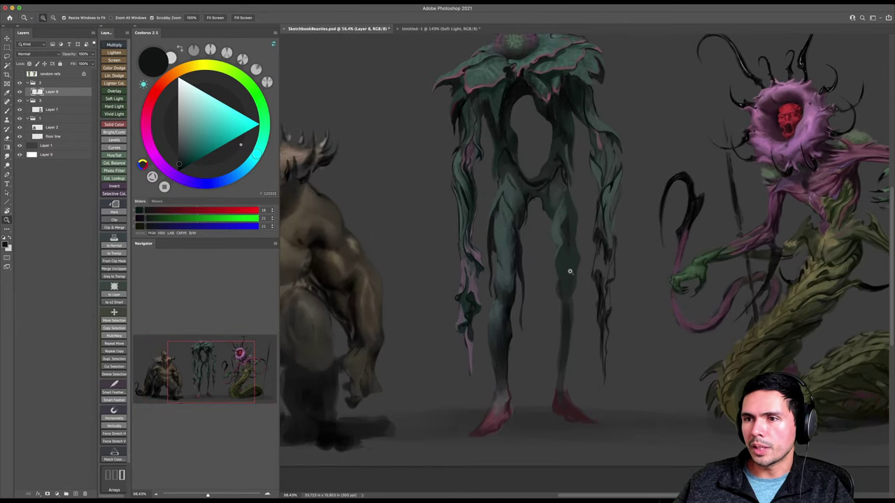
key("b")
key("b")
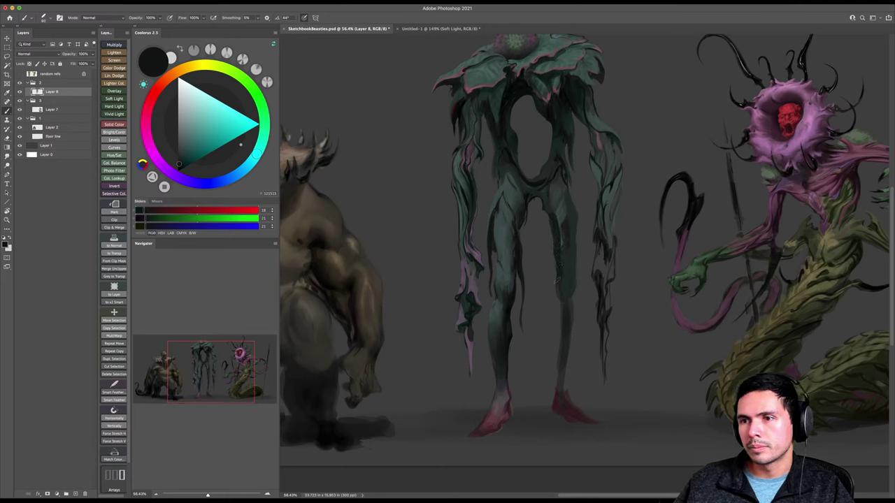
mouse_move(557, 294)
left_mouse_down()
mouse_move(556, 375)
mouse_move(559, 302)
mouse_move(564, 336)
mouse_move(567, 298)
mouse_move(560, 406)
left_mouse_up()
key("]")
key("]")
key("[")
left_click_drag(562, 362, 568, 400)
mouse_move(573, 299)
left_mouse_down()
mouse_move(572, 286)
mouse_move(571, 315)
left_mouse_up()
Darken the right thigh along its outer edge and inner top, and soften the strokes with the Smudge tool.
key("[")
left_click_drag(574, 208, 576, 287)
left_click_drag(575, 232, 577, 282)
mouse_move(564, 214)
left_mouse_down()
mouse_move(564, 280)
mouse_move(569, 231)
left_mouse_up()
mouse_move(565, 198)
left_mouse_down()
mouse_move(562, 236)
mouse_move(557, 190)
mouse_move(569, 211)
left_mouse_up()
key("r")
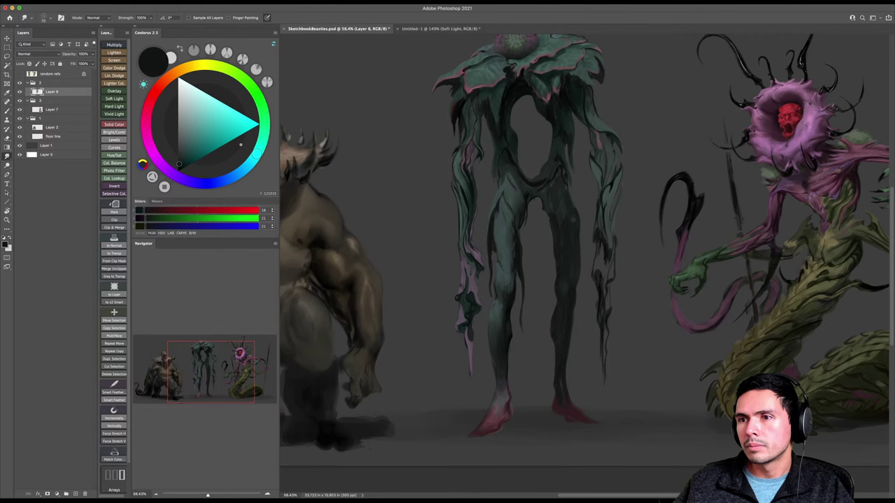
Save the document.
key("z")
left_click_drag(573, 231, 557, 235)
key("ctrl+s")
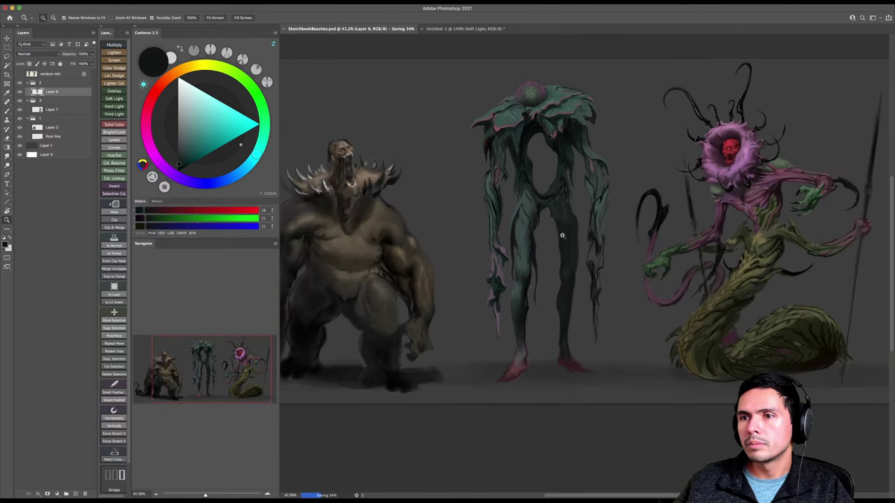
left_click(557, 239)
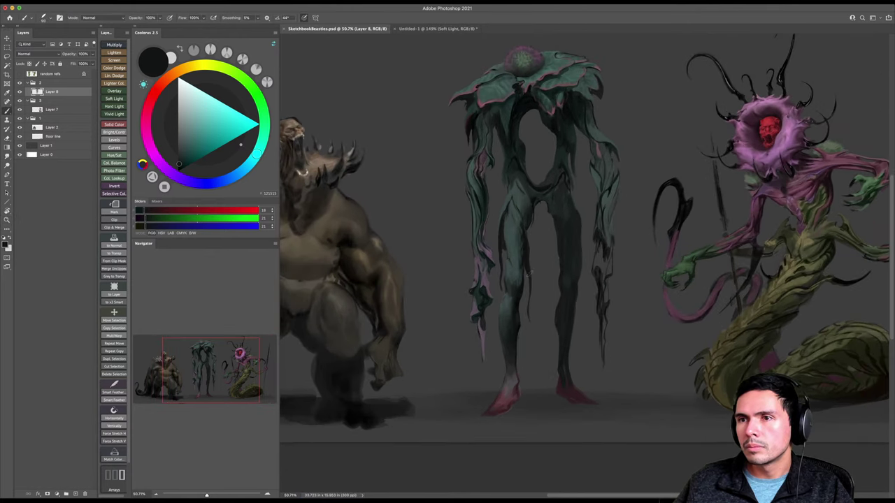
Flip the whole canvas horizontally to check the lineup in mirror view.
left_click_drag(536, 260, 519, 276)
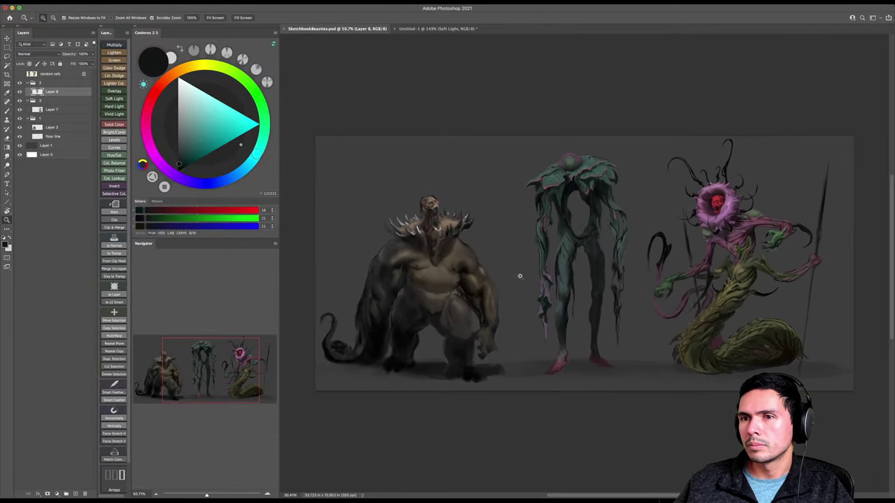
left_click(86, 3)
mouse_move(119, 63)
left_click(220, 94)
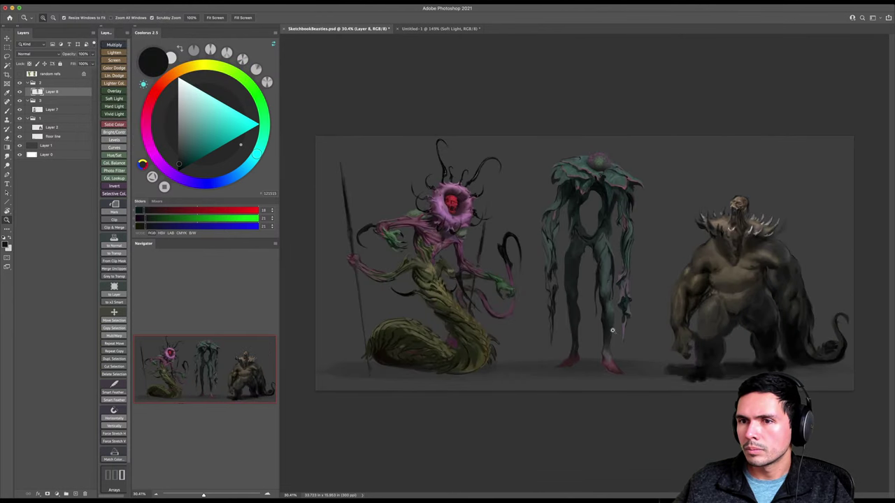
Try a sampled dark teal stroke along the inner thigh of the darker leg, and undo it.
left_click_drag(609, 301, 627, 309)
key("b")
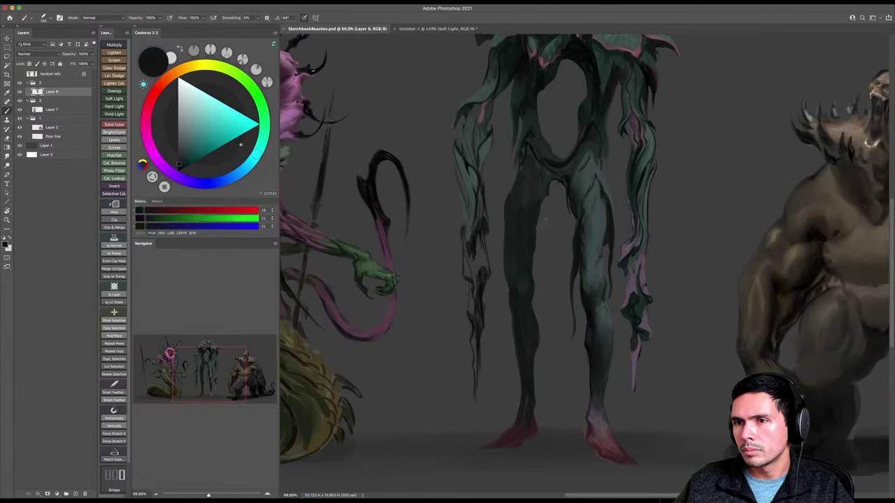
left_click(536, 204, "alt")
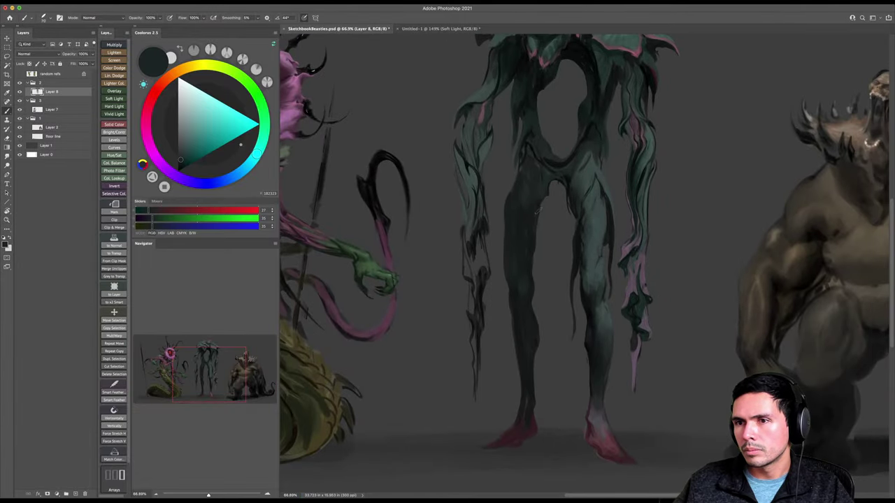
left_click(529, 214, "alt")
left_click_drag(538, 237, 538, 253)
key("super+z")
key("super+z")
Refine the inner and outer contours of the darker leg from thigh to knee with a larger brush.
key("]")
key("]")
key("]")
key("]")
key("]")
left_click_drag(539, 201, 540, 269)
left_click_drag(538, 234, 541, 288)
key("super+z")
key("]")
key("]")
key("]")
key("]")
left_click_drag(542, 205, 545, 341)
left_click_drag(506, 228, 502, 334)
Paint thin ragged near-black strands hanging along the inner thigh of the darker leg with a smaller brush.
key("z")
left_click_drag(519, 305, 571, 218)
key("b")
left_click_drag(526, 270, 531, 302)
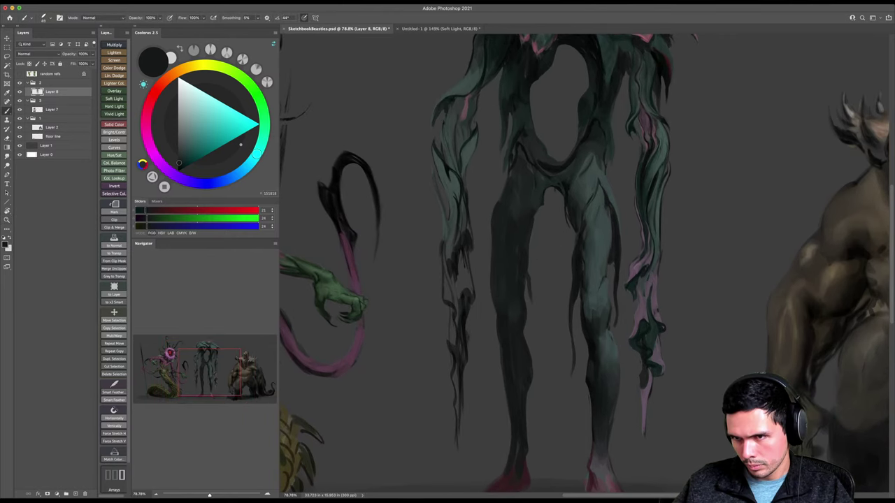
key("super+z")
key("[")
left_click_drag(533, 219, 531, 314)
left_click_drag(529, 260, 533, 298)
left_click_drag(533, 232, 531, 264)
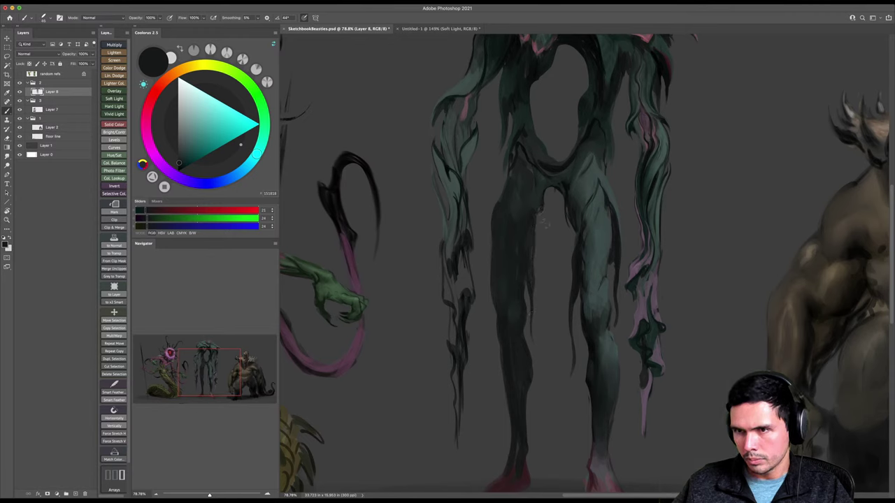
left_click_drag(542, 207, 541, 238)
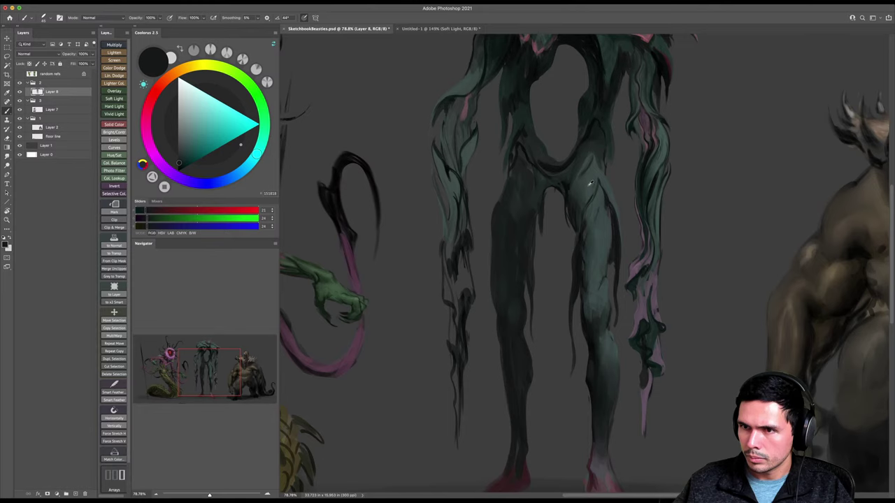
Paint a small near-black accent at the top outer edge of the lighter thigh, using dark tones sampled from the figure.
left_click(539, 208, "alt")
key("]")
key("]")
scroll(523, 216, "up", 5)
left_click(591, 213, "alt")
scroll(588, 219, "up", 4)
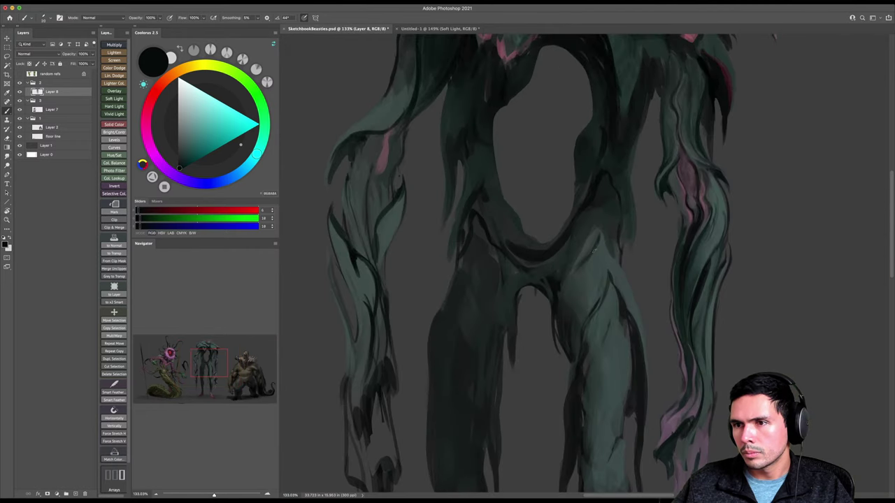
left_click_drag(606, 242, 615, 257)
Soften the upper inner contour of the lighter thigh with muted teal sampled from the leg.
left_click(605, 250, "alt")
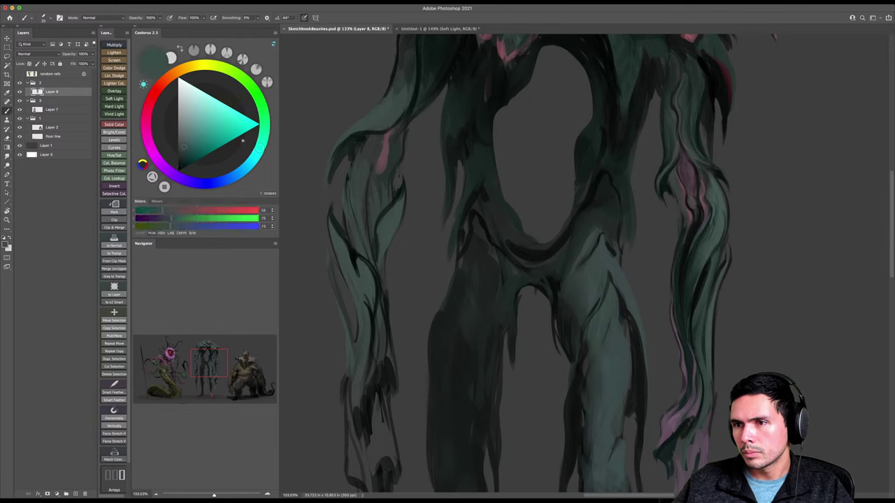
left_click_drag(594, 246, 580, 263)
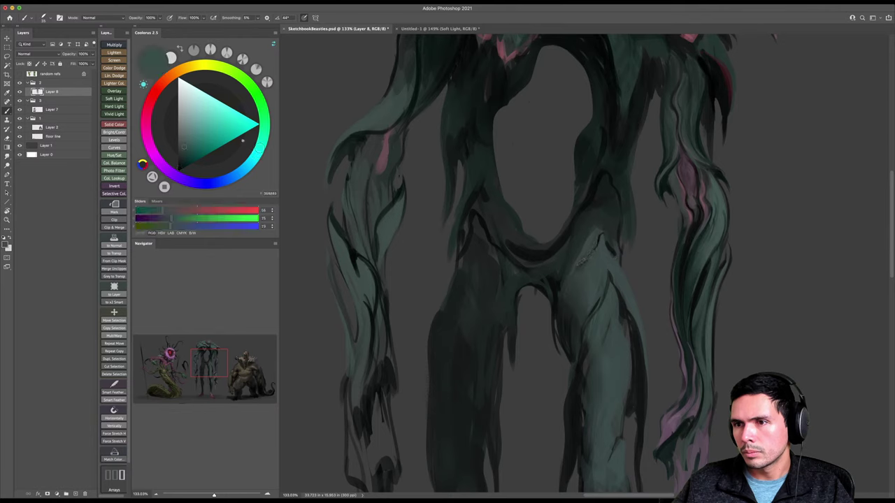
left_click_drag(557, 307, 573, 263)
key("]")
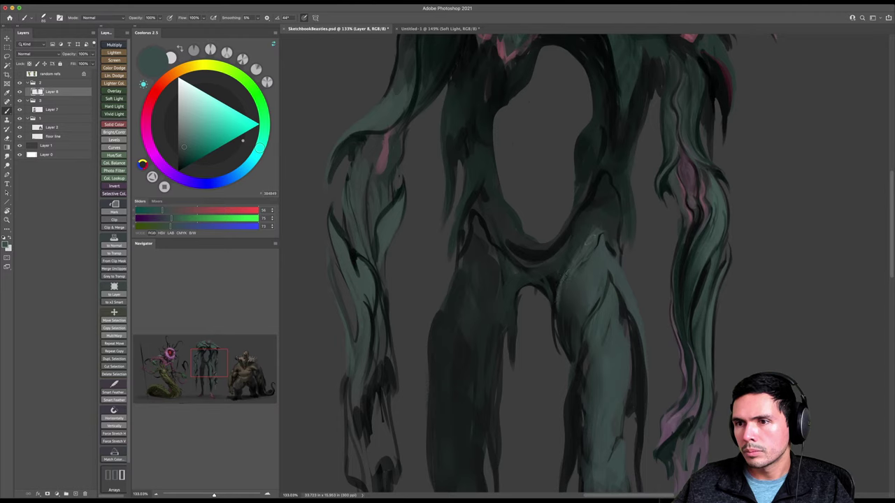
Darken the outer hip contour of the lighter leg with sampled dark teal and a smaller brush.
left_click(561, 271, "alt")
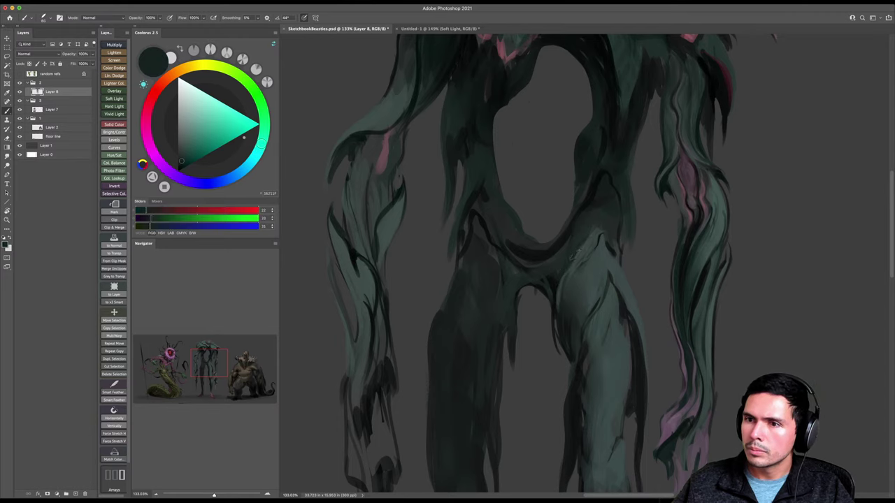
key("[")
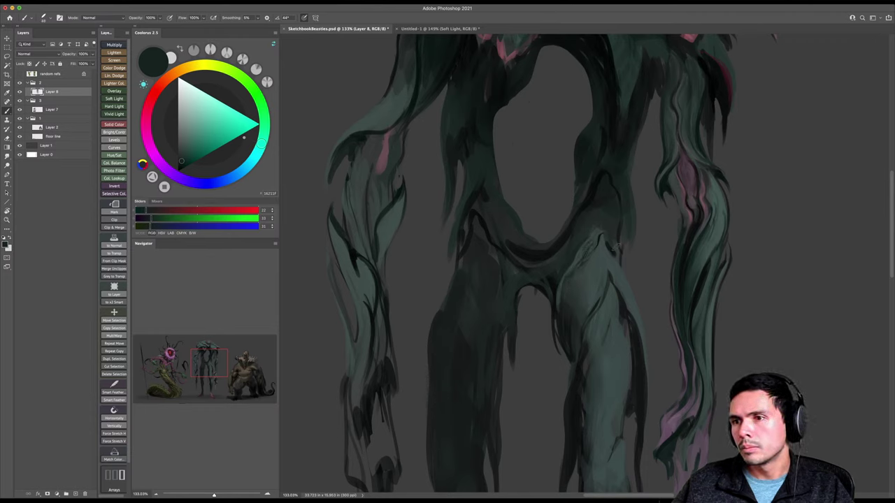
left_click_drag(615, 243, 621, 267)
left_click(616, 266, "alt")
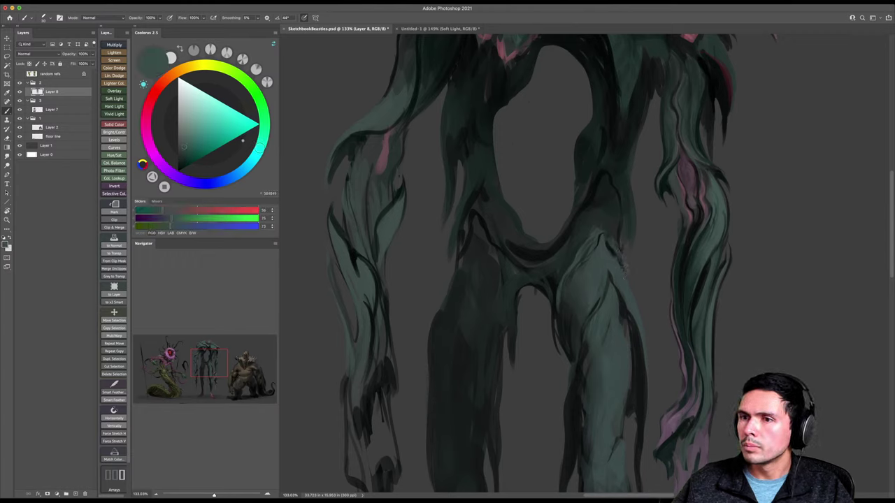
left_click(611, 246, "alt")
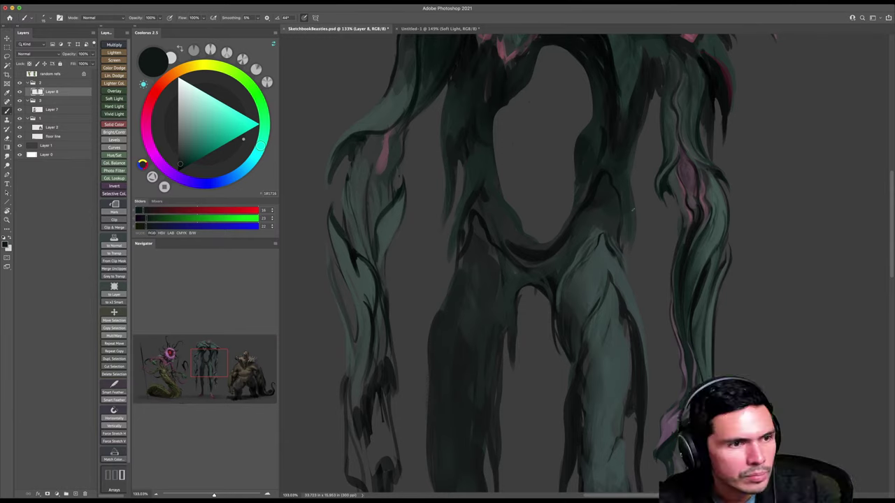
Deepen the shadow along the pelvis rim beneath the torso opening, between the two thighs.
left_click_drag(574, 258, 547, 265)
key("bracketright")
key("bracketright")
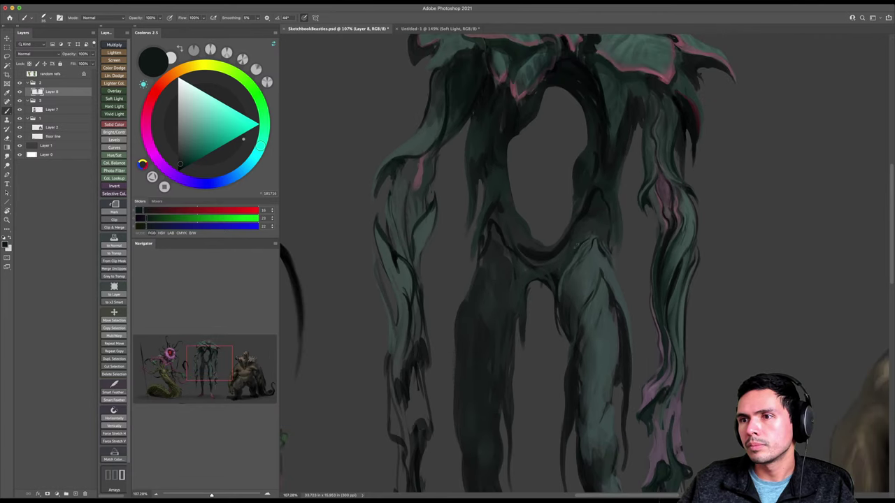
left_click(586, 211, "alt")
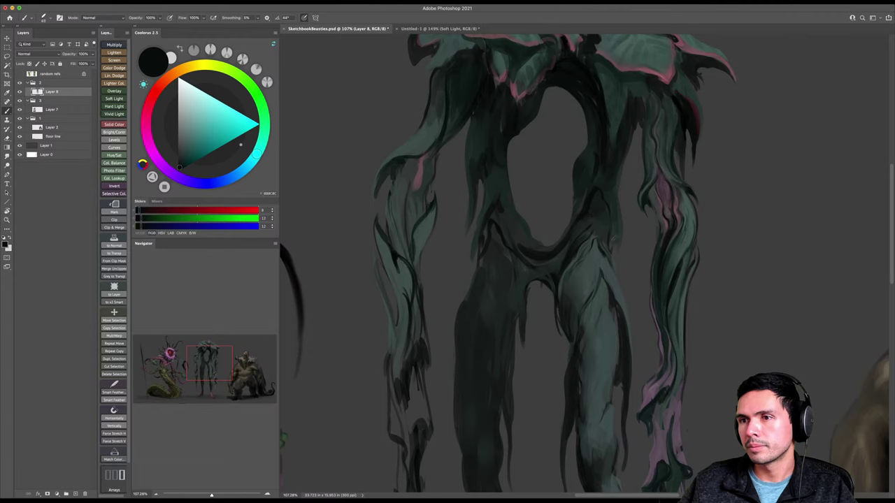
Paint near-black strokes on the hip above the lighter thigh, beside the torso opening.
left_click_drag(605, 214, 609, 231)
mouse_move(613, 196)
left_mouse_down()
mouse_move(618, 258)
mouse_move(604, 261)
mouse_move(606, 225)
left_mouse_up()
key("bracketright")
key("bracketright")
Lock the layer's transparent pixels and shade the darker leg from knee to calf with near-black.
key("z")
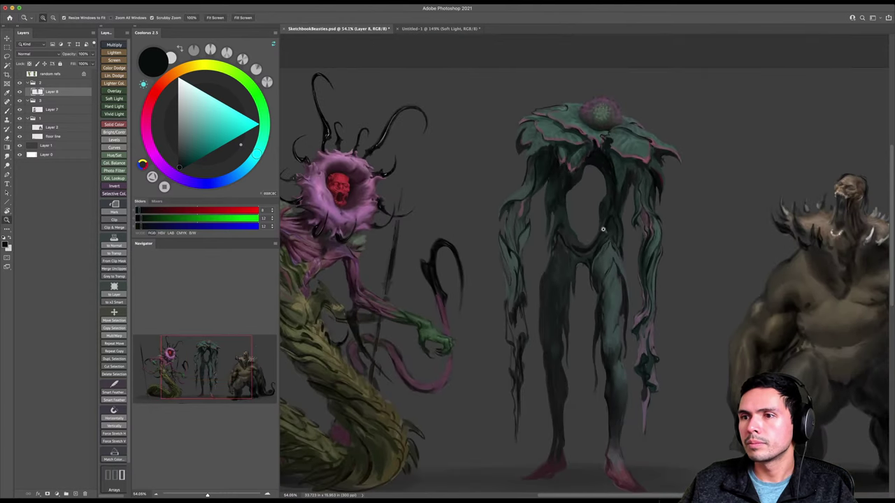
left_click_drag(594, 278, 570, 210)
scroll(591, 340, "up", 3)
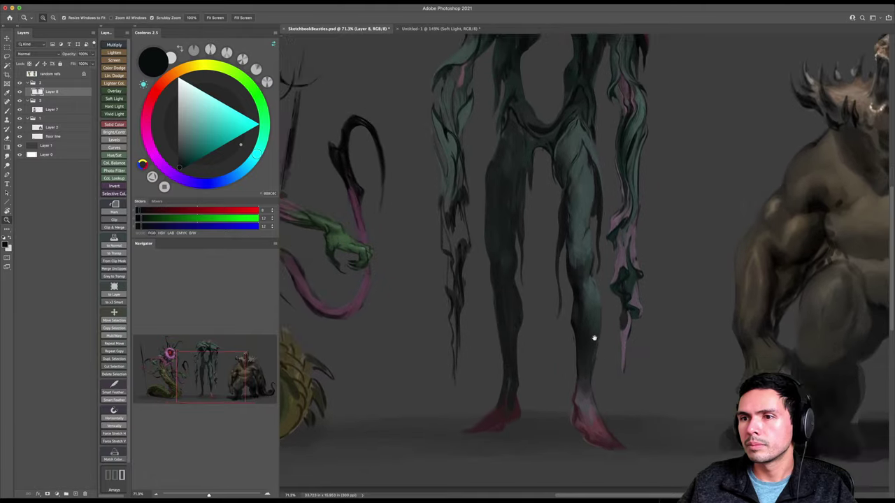
key("b")
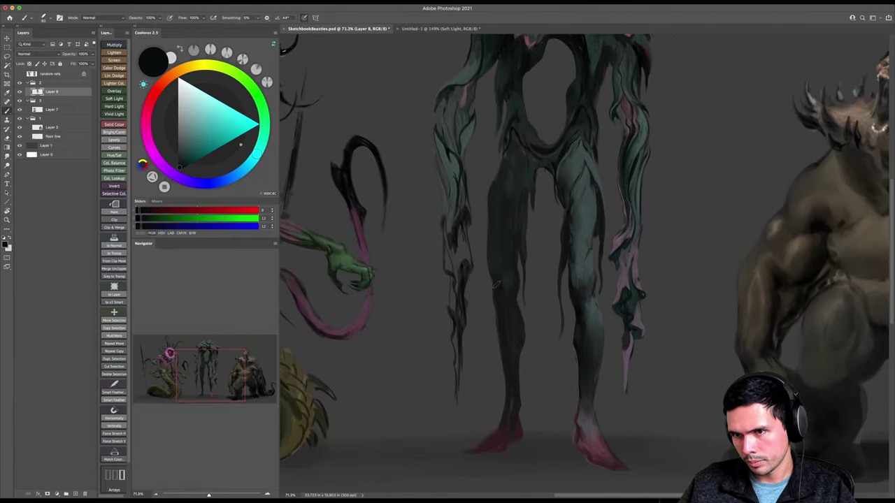
key("slash")
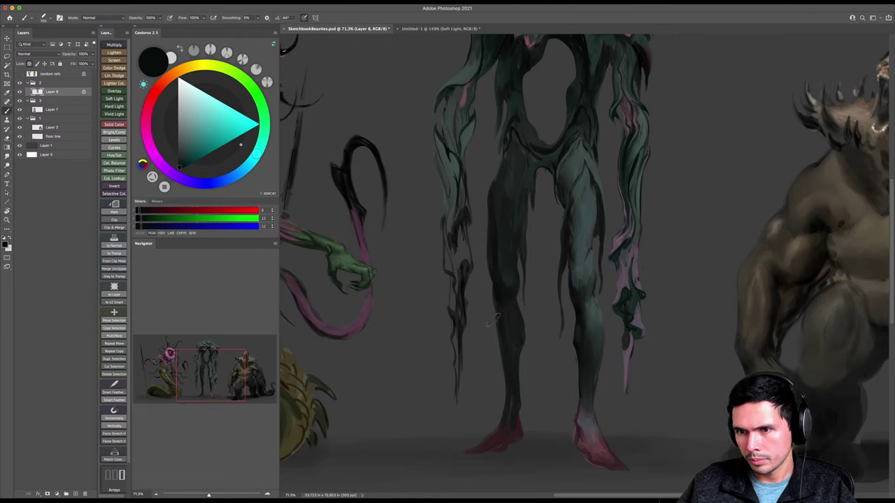
left_click_drag(495, 403, 506, 372)
Sample the muted purple of the round bulb on top of the flower head as the brush colour.
key("z")
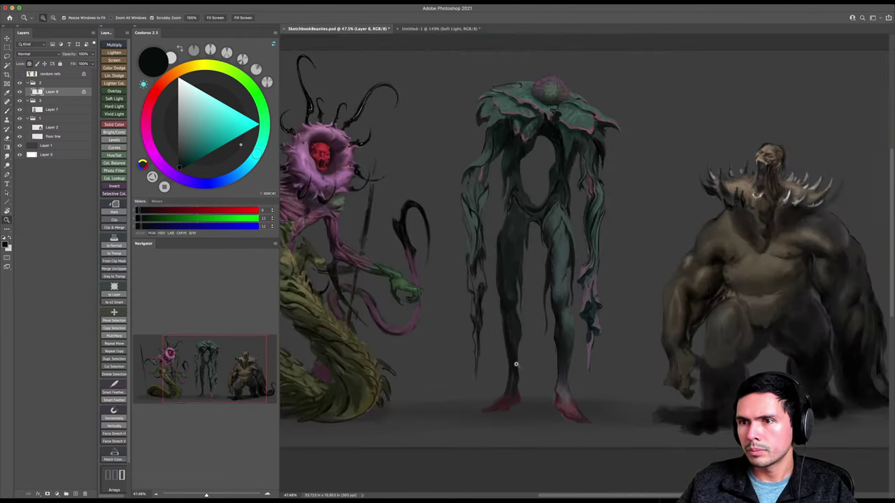
left_click_drag(560, 340, 555, 340)
key("b")
left_click(545, 72, "alt")
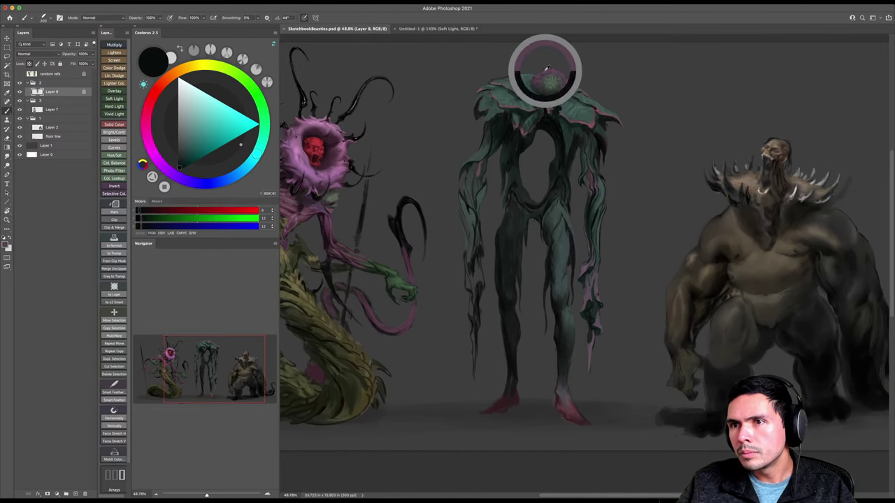
key("z")
left_click_drag(548, 70, 589, 61)
key("b")
left_click(556, 79, "alt")
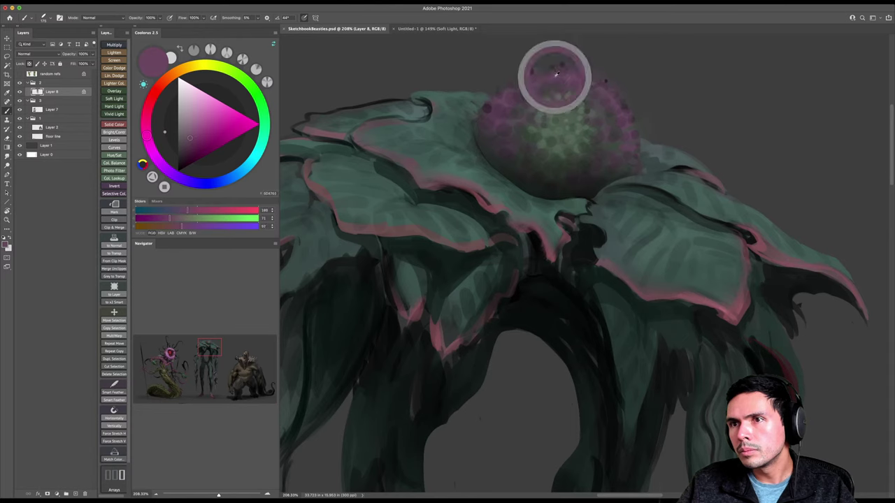
Tint the foot of the lighter leg with the purple sampled from the flower head.
key("z")
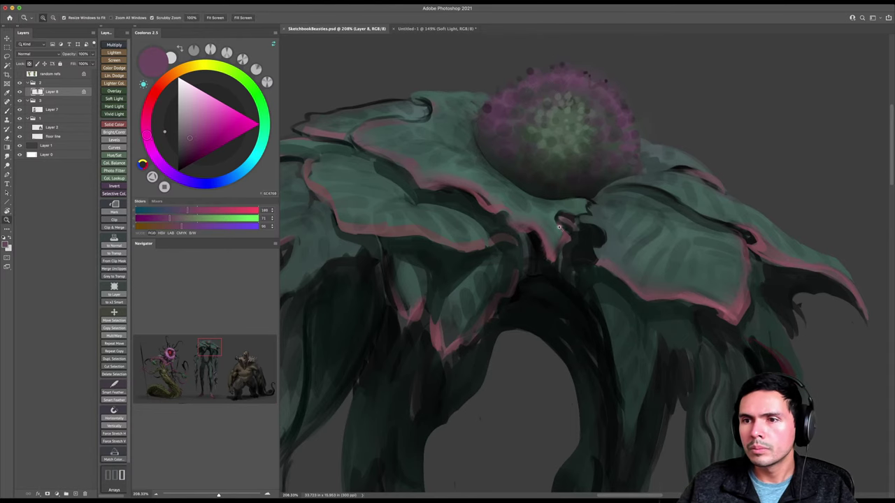
left_click_drag(530, 218, 489, 219)
left_click_drag(505, 285, 551, 225)
mouse_move(569, 324)
left_mouse_down()
mouse_move(558, 261)
mouse_move(557, 314)
left_mouse_up()
key("b")
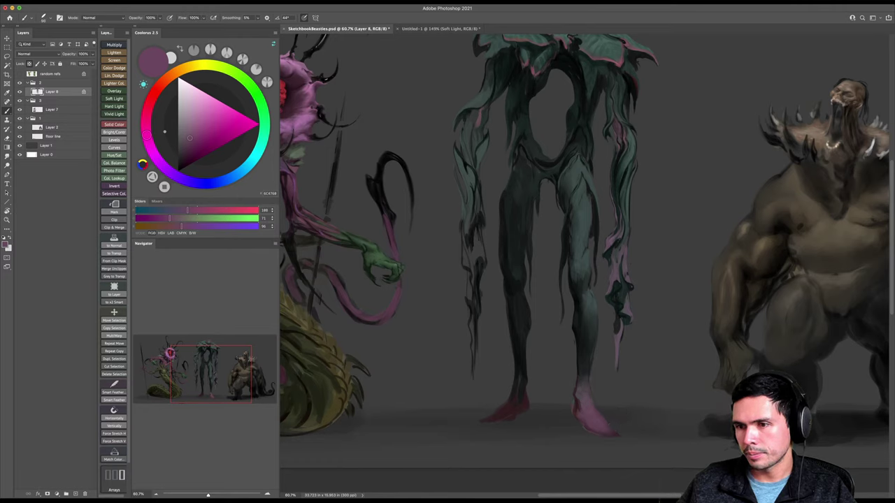
Brush dark teal sampled from the shin down the lighter leg's ankle onto the foot, undoing one attempted stroke.
left_click(586, 368, "alt")
key("]")
key("]")
key("]")
key("]")
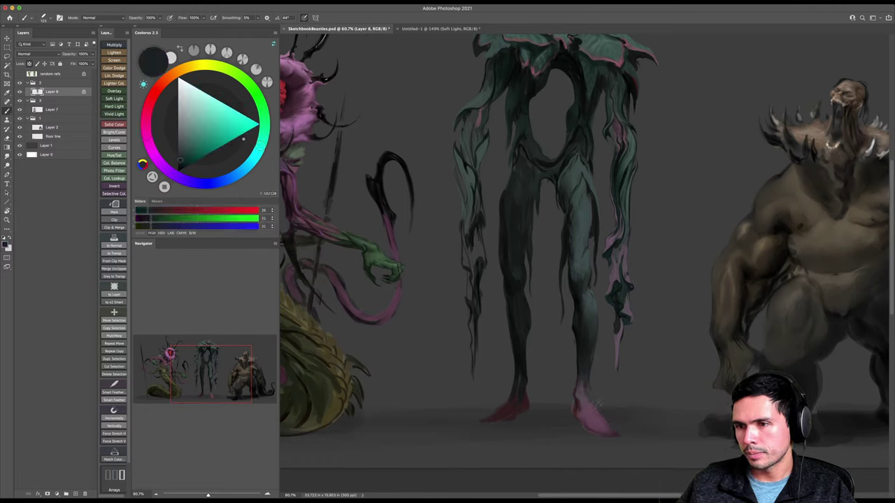
key("super+z")
key("]")
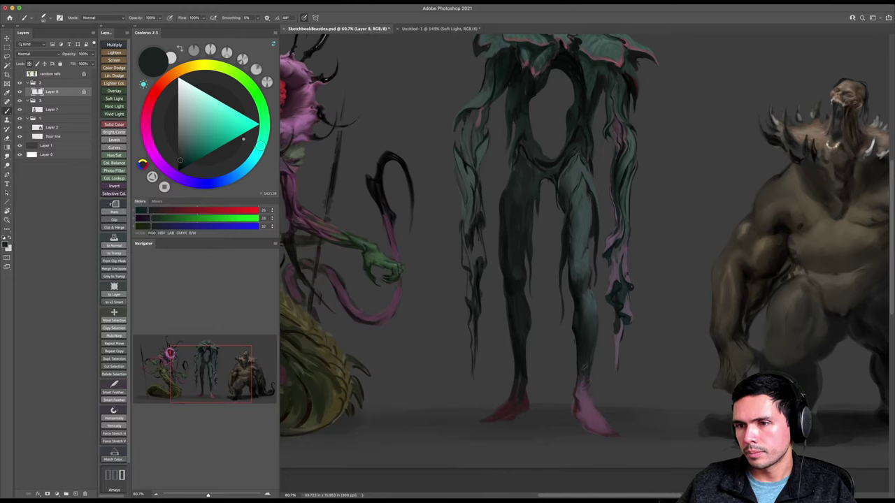
left_click_drag(580, 383, 584, 409)
Shade the ankle and foot of the lighter leg with a sampled dark purple.
left_click(595, 409, "alt")
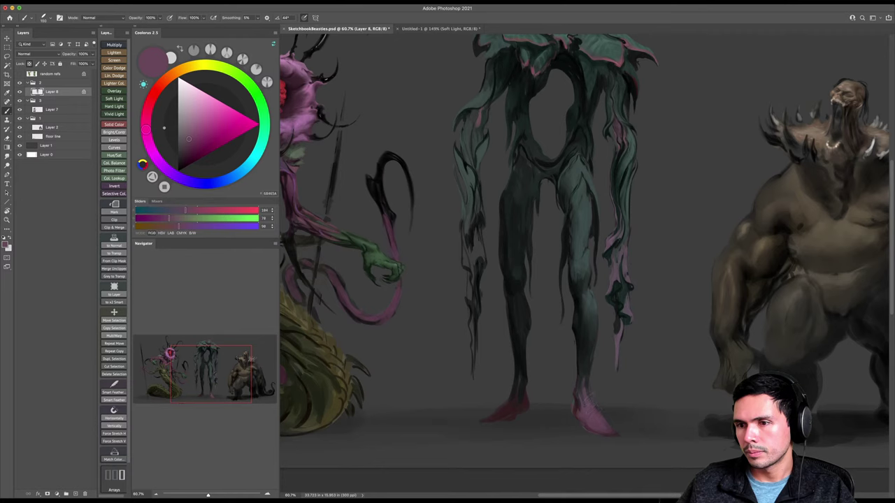
left_click(590, 397, "alt")
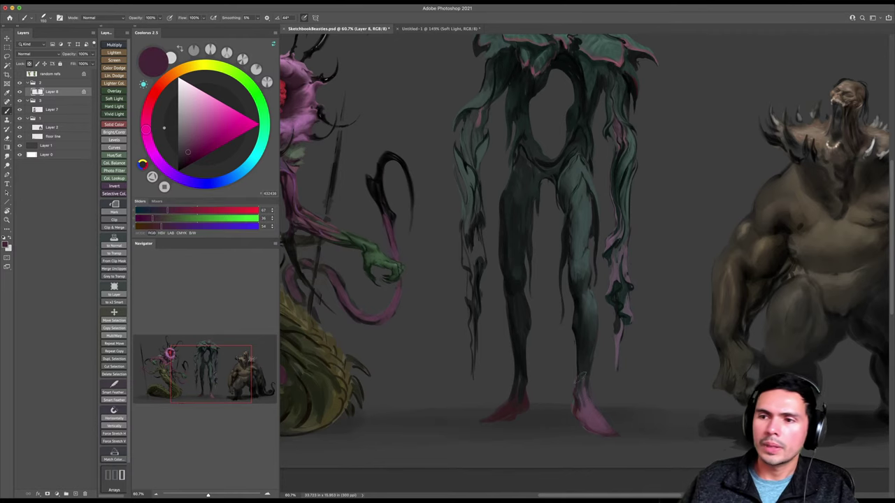
key("z")
left_click_drag(590, 397, 589, 378)
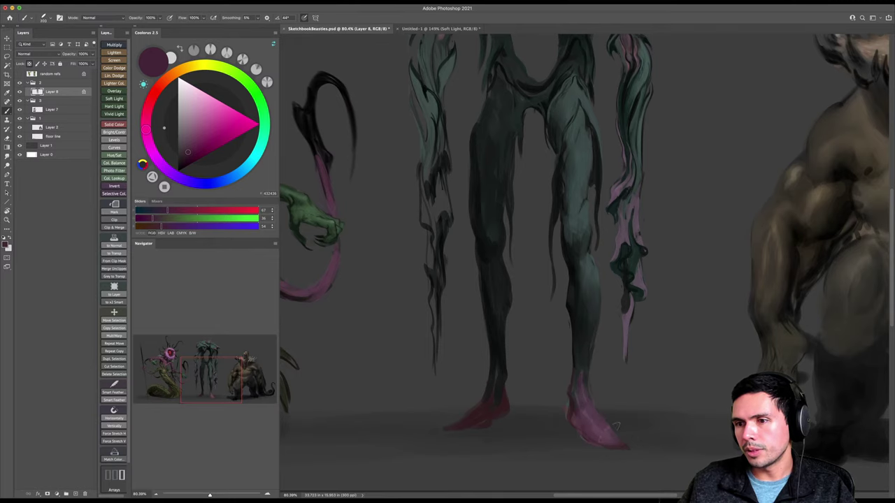
left_click_drag(598, 422, 575, 413)
left_click_drag(608, 370, 633, 358)
left_click_drag(625, 353, 605, 353)
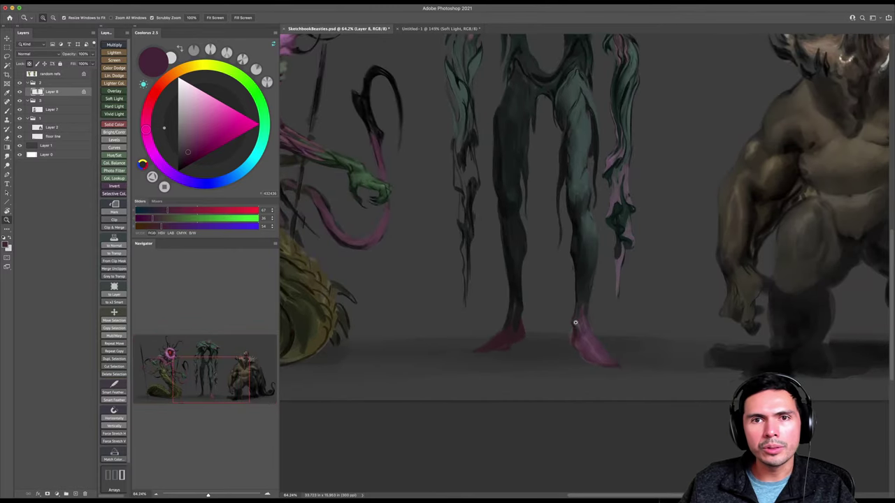
Recolour the darker leg's foot with a slightly darker purple, reducing the brush size for the smaller area.
key("b")
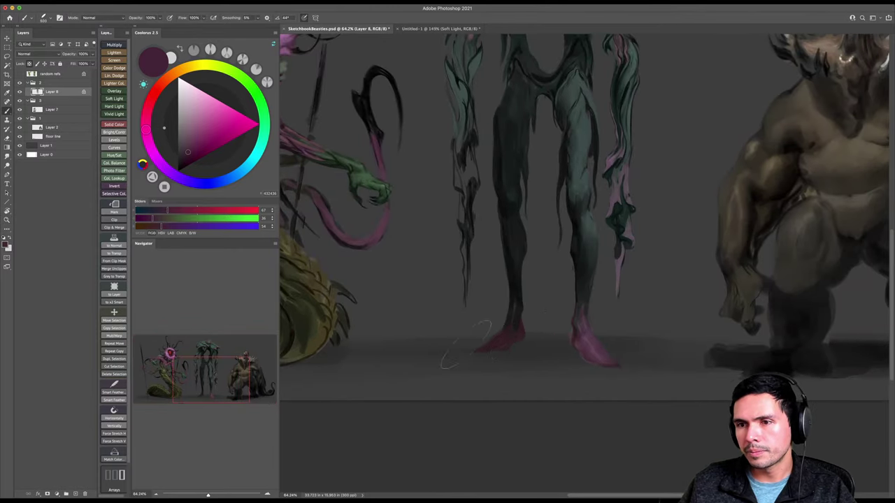
left_click(188, 155)
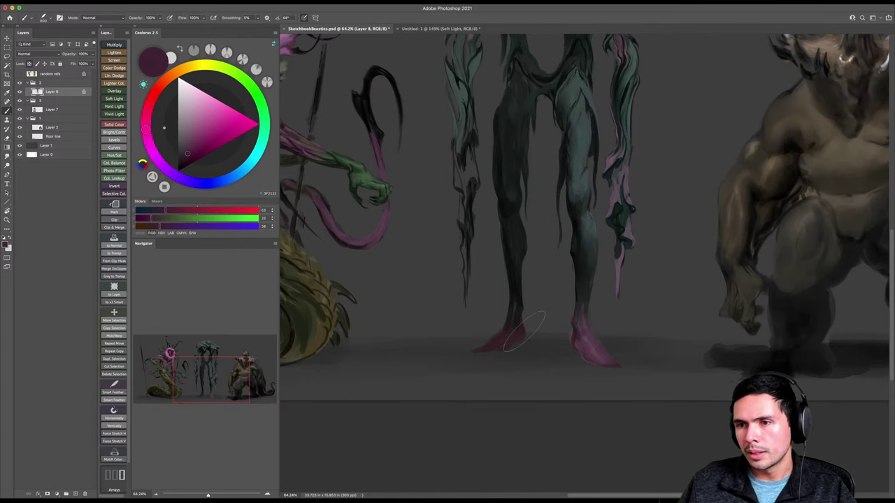
key("[")
key("[")
key("[")
key("[")
key("[")
key("[")
key("[")
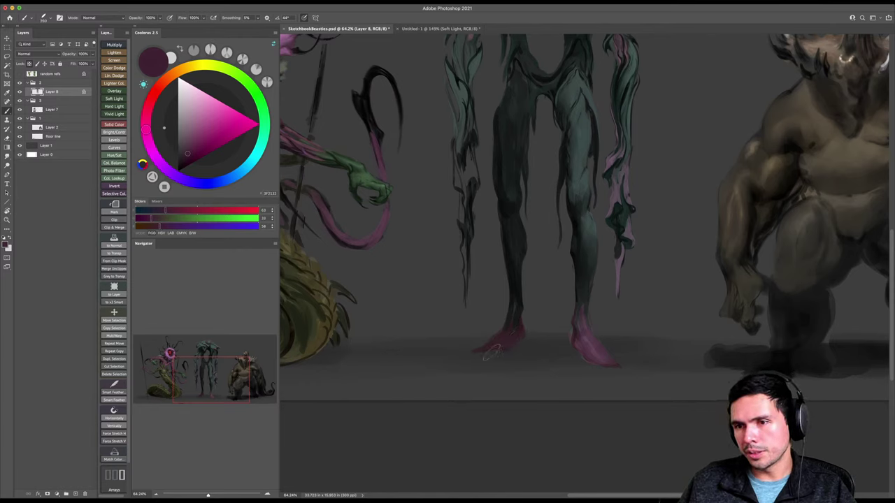
key("]")
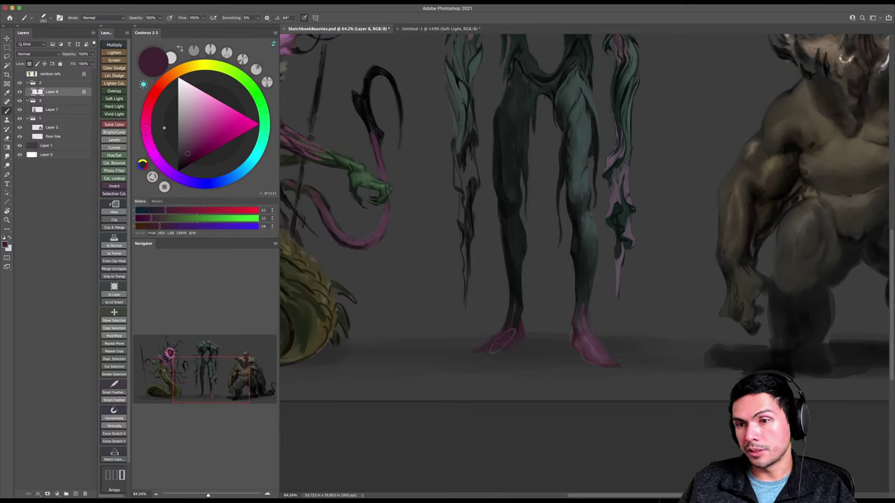
Deepen the darker leg's foot with a darker purple, and unlock the layer's transparent pixels.
left_click(188, 158)
mouse_move(509, 348)
left_mouse_down()
mouse_move(468, 354)
mouse_move(517, 341)
mouse_move(492, 348)
left_mouse_up()
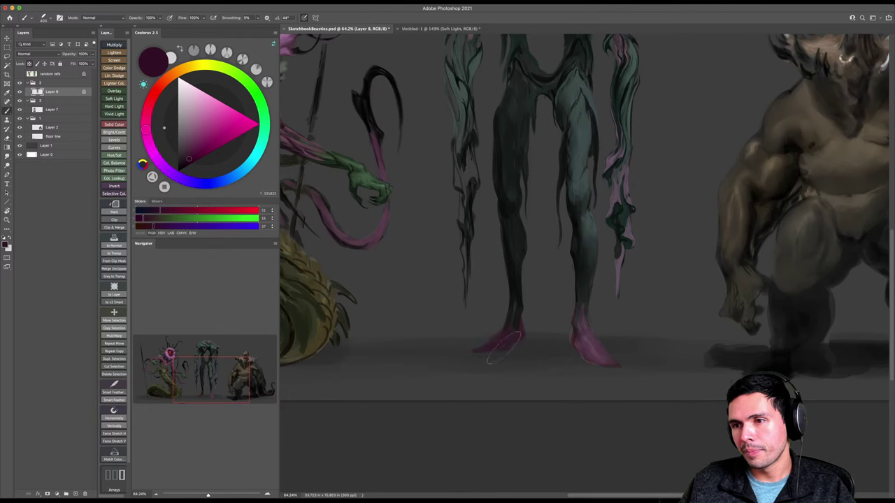
key("z")
key("super+0")
key("/")
mouse_move(613, 351)
left_mouse_down()
mouse_move(637, 339)
mouse_move(622, 358)
left_mouse_up()
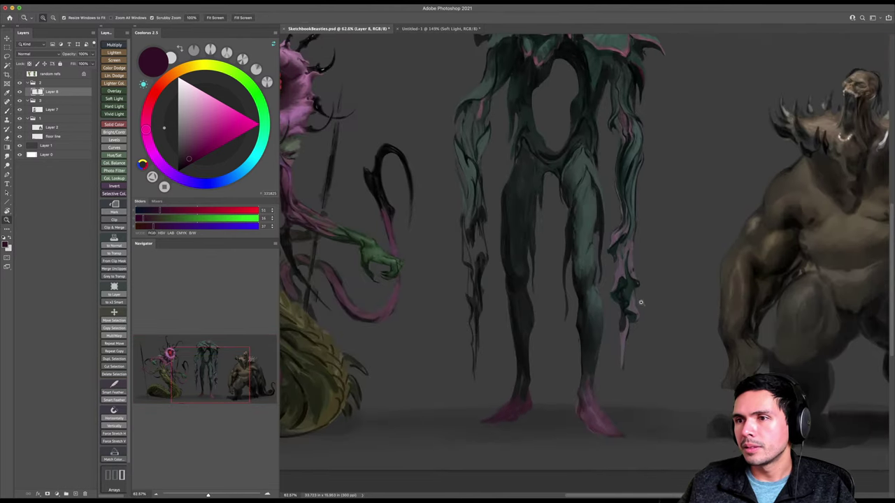
Glaze dark purple over the pink lower strands of the arm beside the lighter leg at 30% brush opacity.
key("b")
key("z")
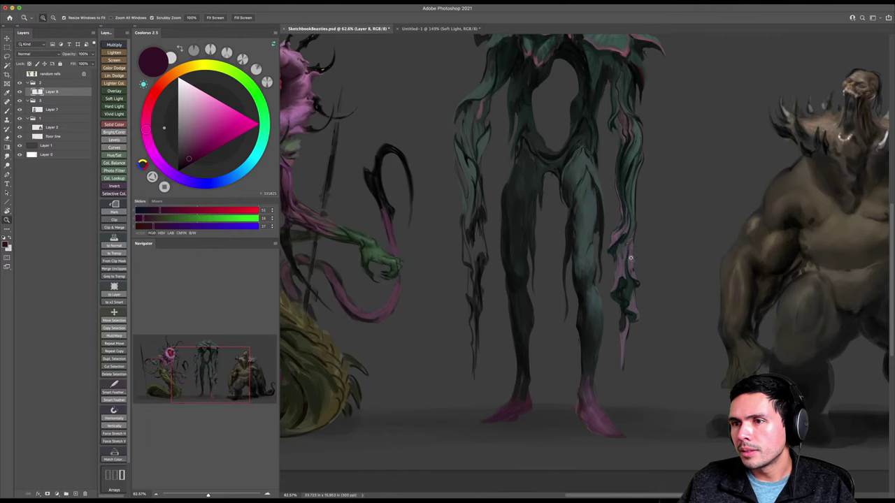
left_click_drag(630, 246, 642, 246)
key("b")
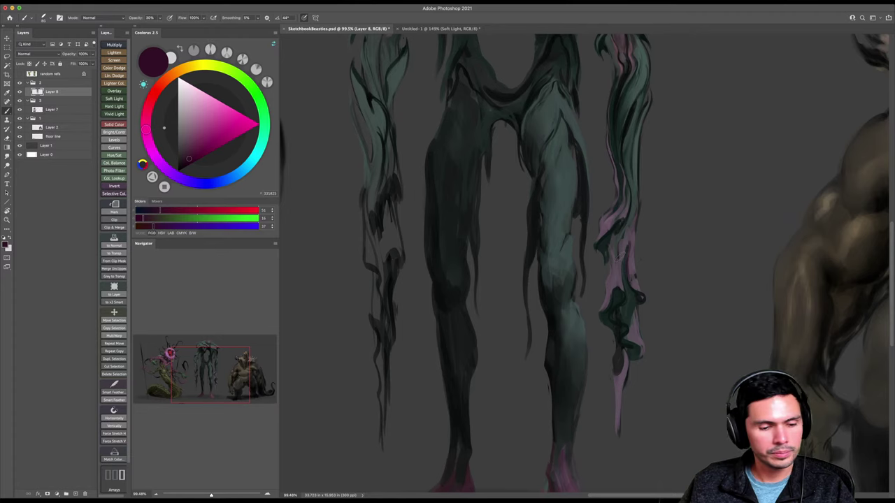
mouse_move(616, 264)
left_mouse_down()
mouse_move(606, 304)
mouse_move(638, 342)
left_mouse_up()
key("bracketright")
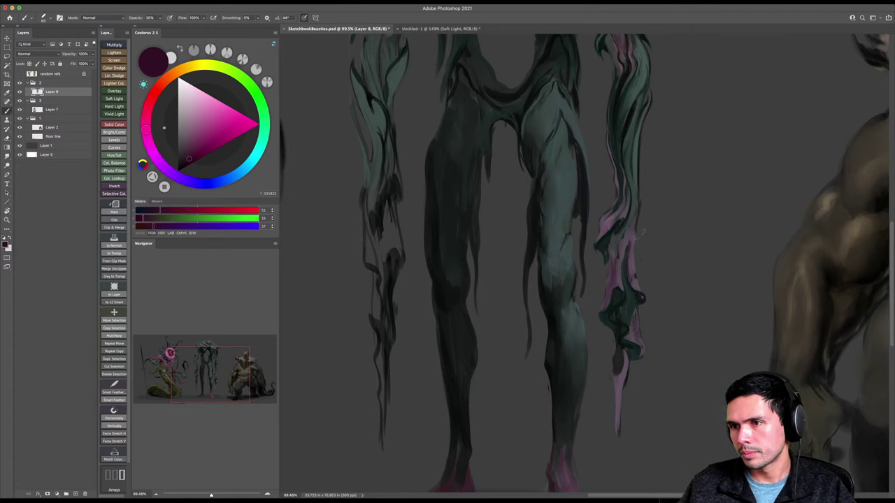
left_click_drag(637, 233, 633, 271)
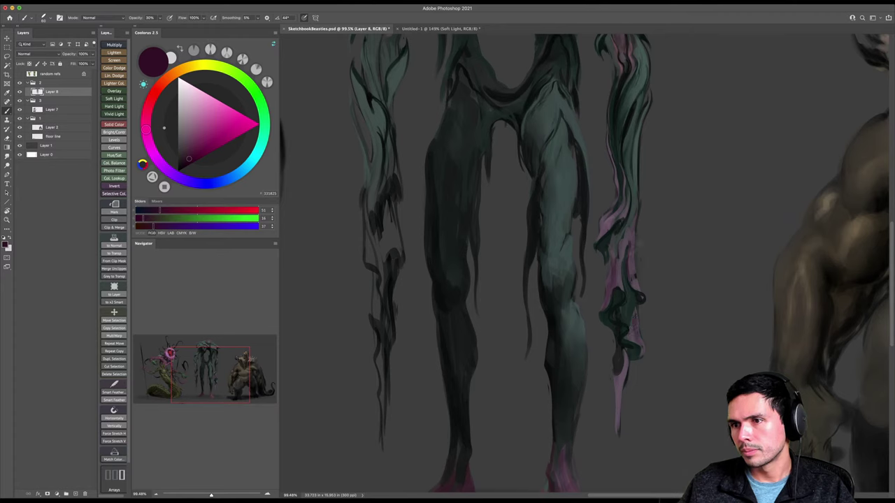
Add another dark purple stroke to the lower strands of the arm beside the lighter leg.
mouse_move(615, 222)
left_mouse_down()
mouse_move(611, 262)
mouse_move(624, 268)
left_mouse_up()
key("bracketleft")
key("z")
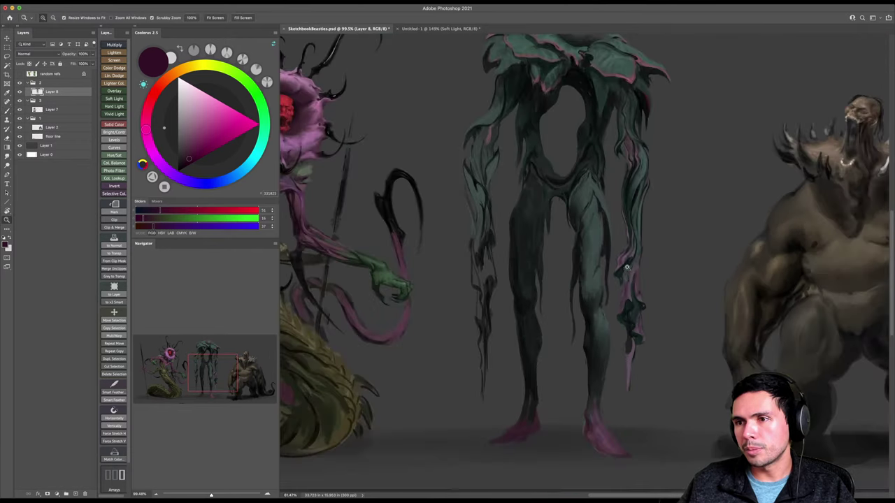
left_click_drag(502, 244, 484, 259)
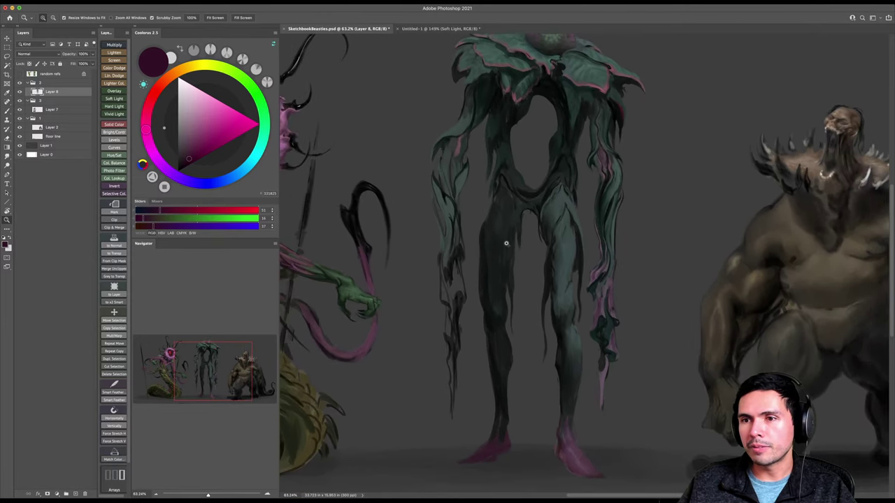
scroll(499, 241, "up", 1)
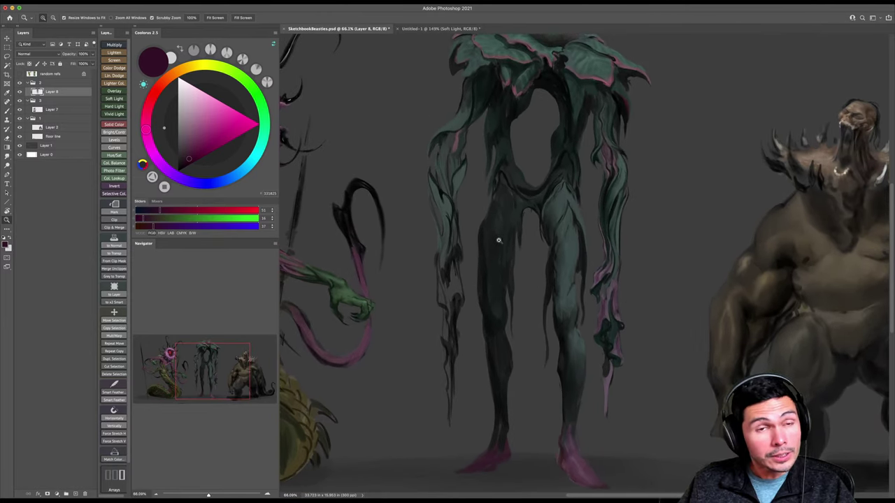
Rotate the brush tip and paint the lighter leg's thigh with a sampled muted teal at 100% opacity.
key("b")
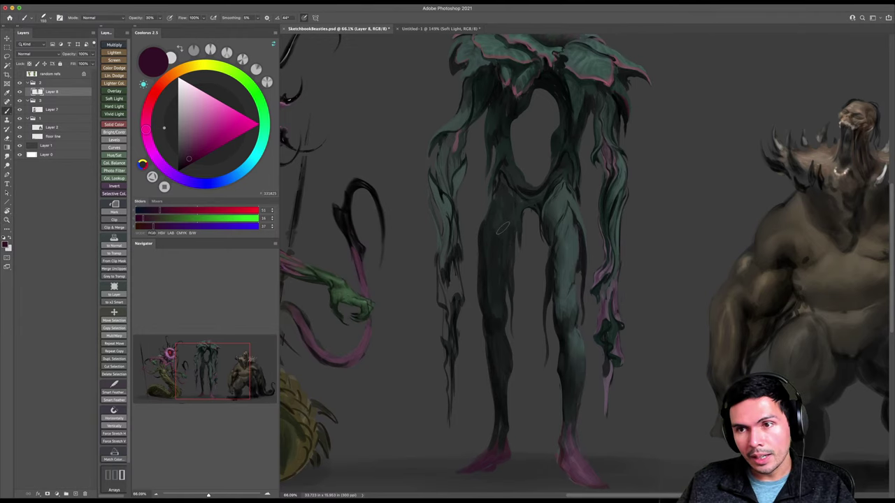
scroll(502, 228, "down", 1)
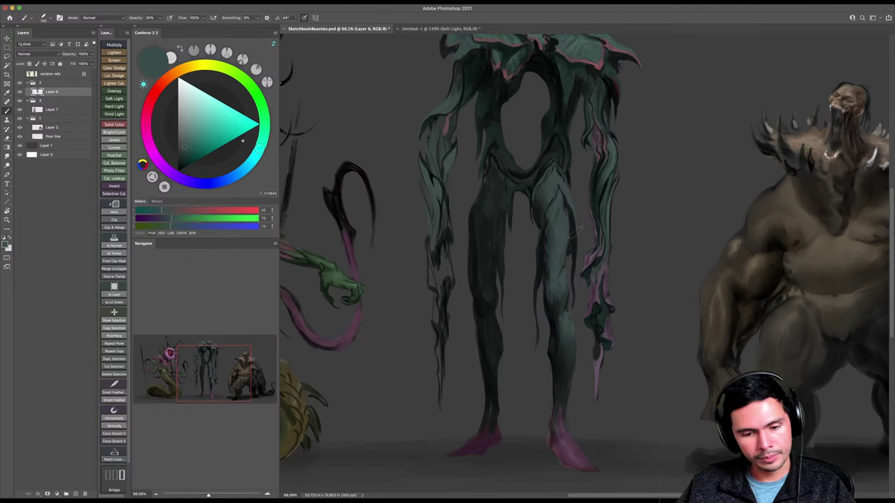
scroll(565, 233, "up", 2)
key("0")
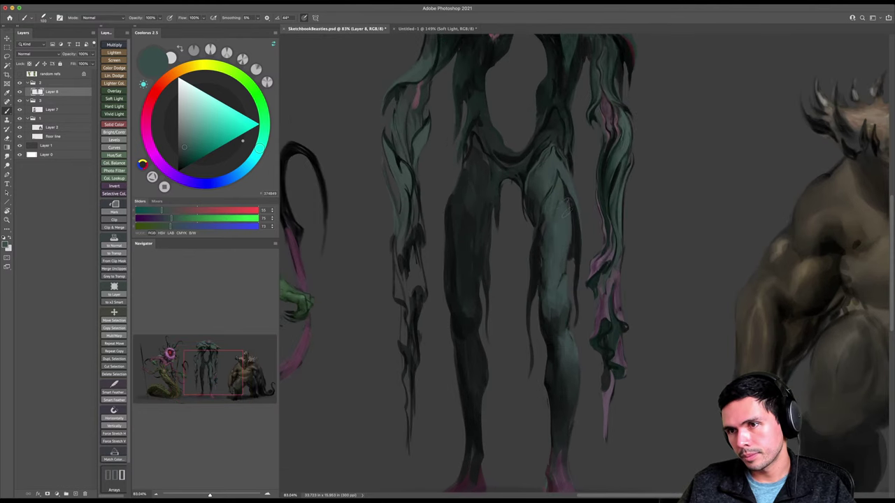
right_click(571, 212)
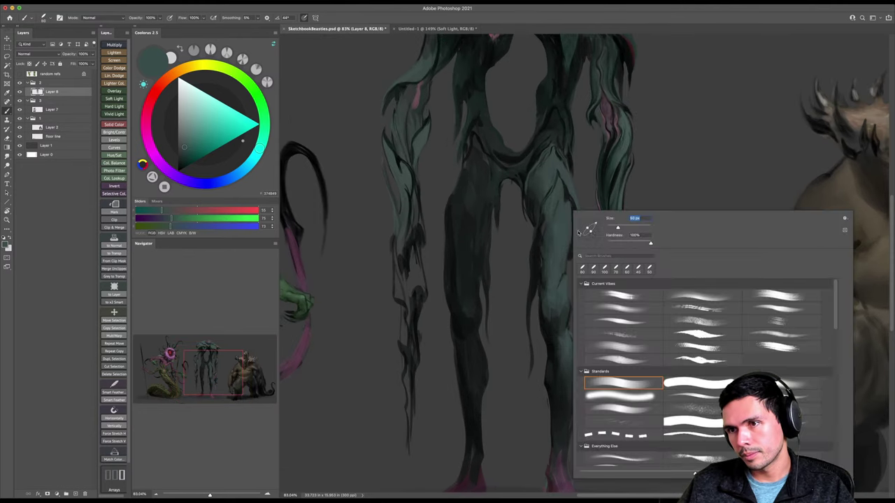
mouse_move(594, 223)
left_mouse_down()
mouse_move(589, 217)
mouse_move(572, 231)
mouse_move(565, 261)
left_mouse_up()
key("Return")
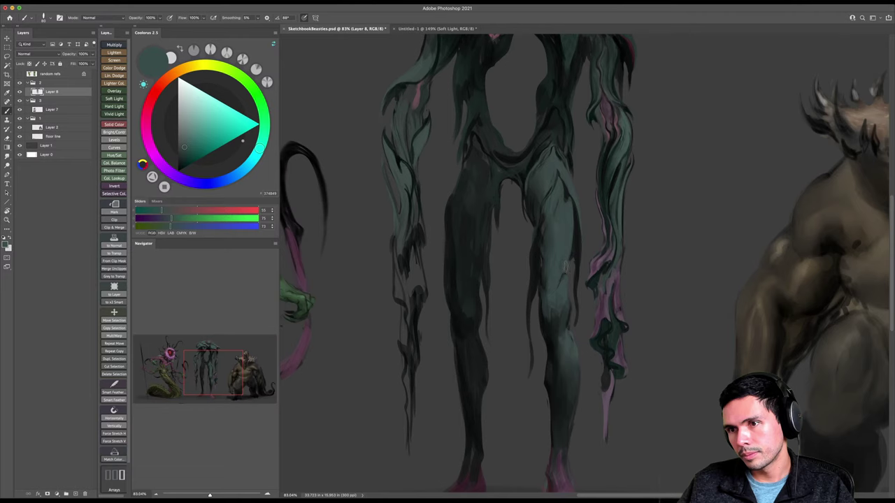
left_click_drag(556, 262, 562, 233)
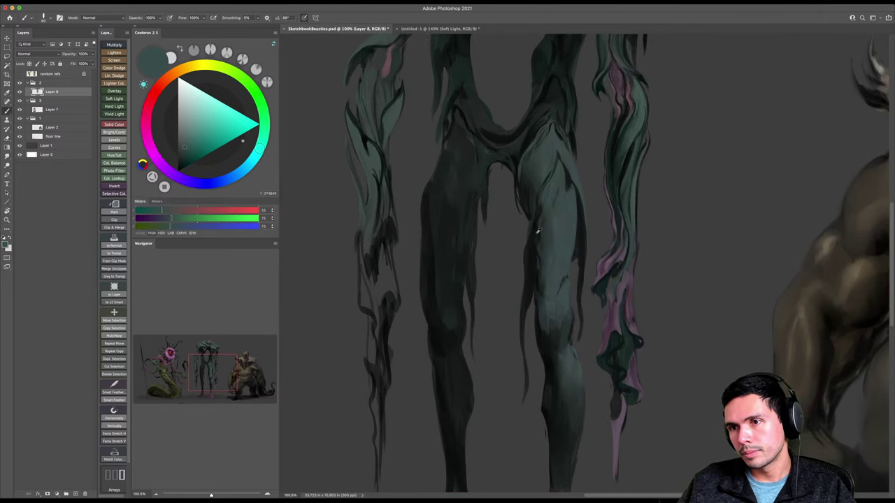
Shade folds down the lighter leg's thigh with a sampled near-black teal at 50% opacity, using an enlarged brush.
left_click(538, 231, "alt")
key("5")
key("bracketright")
key("bracketright")
key("bracketright")
key("bracketright")
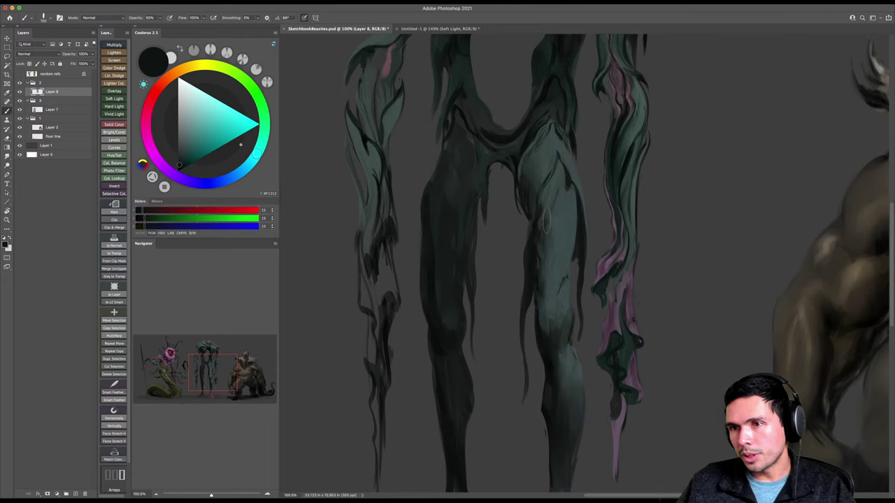
key("bracketright")
key("bracketright")
mouse_move(567, 190)
left_mouse_down()
mouse_move(556, 267)
mouse_move(566, 262)
left_mouse_up()
Darken the upper part of the lighter leg's thigh with broader strokes of the same near-black teal.
key("bracketright")
key("bracketright")
key("bracketright")
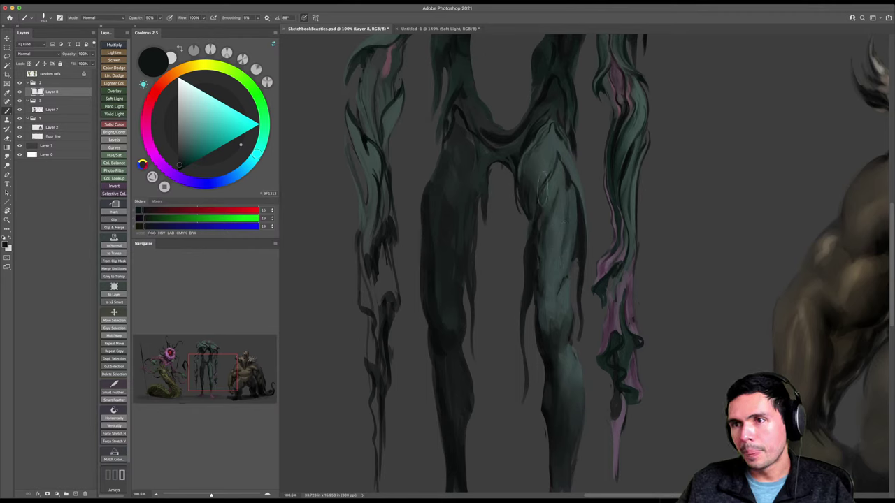
key("bracketleft")
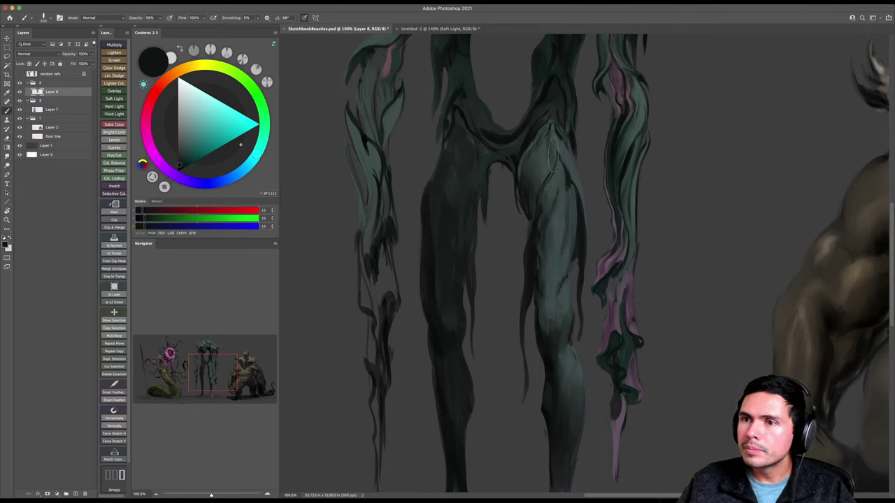
key("r")
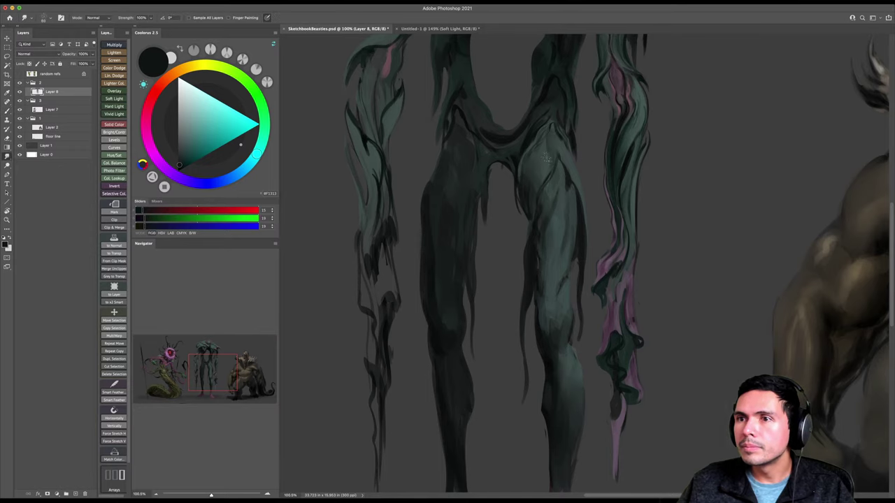
key("b")
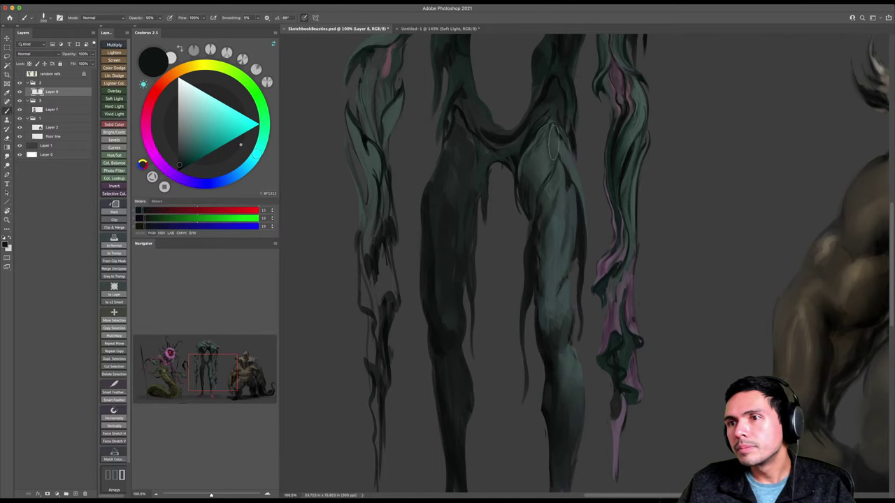
Blend the lighter leg's thigh with mid-tone teals sampled from it, and save the document.
key("z")
mouse_move(557, 196)
left_mouse_down()
mouse_move(536, 205)
mouse_move(559, 209)
left_mouse_up()
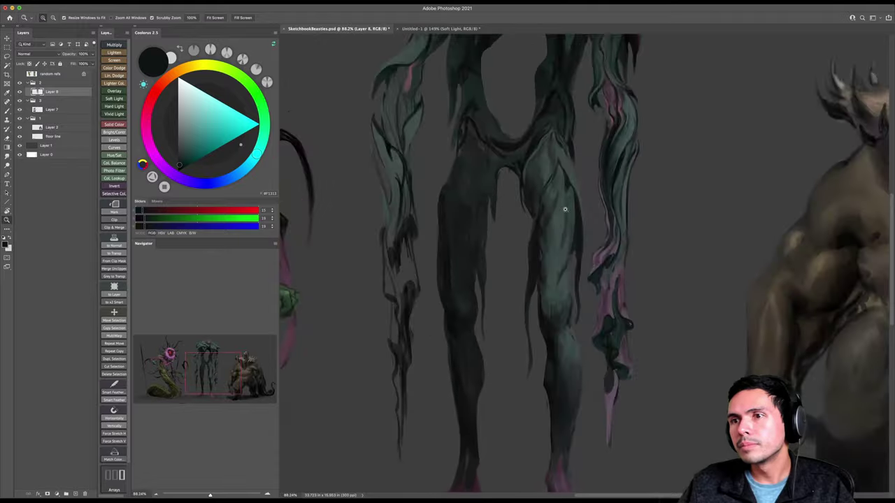
left_click_drag(567, 175, 578, 175)
key("b")
left_click(557, 225, "alt")
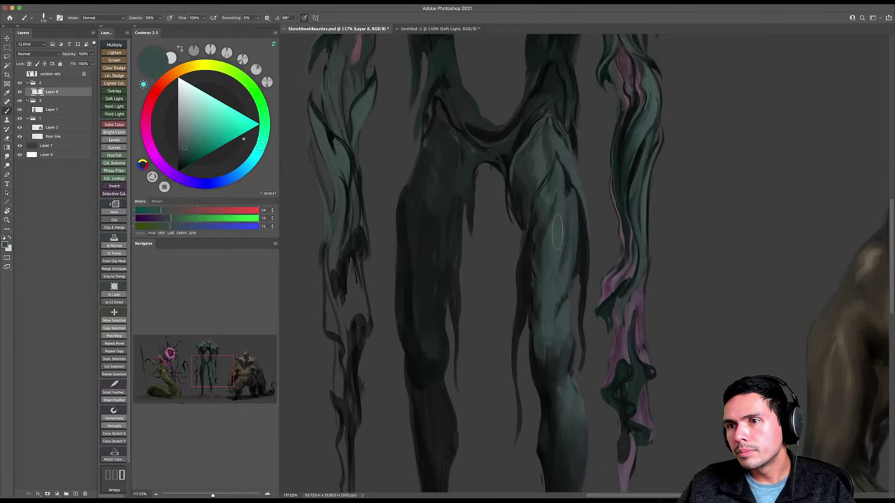
left_click(557, 231, "alt")
key("ctrl+s")
Add fine lighter teal strokes down the lighter leg's thigh toward the knee with a smaller brush.
key("z")
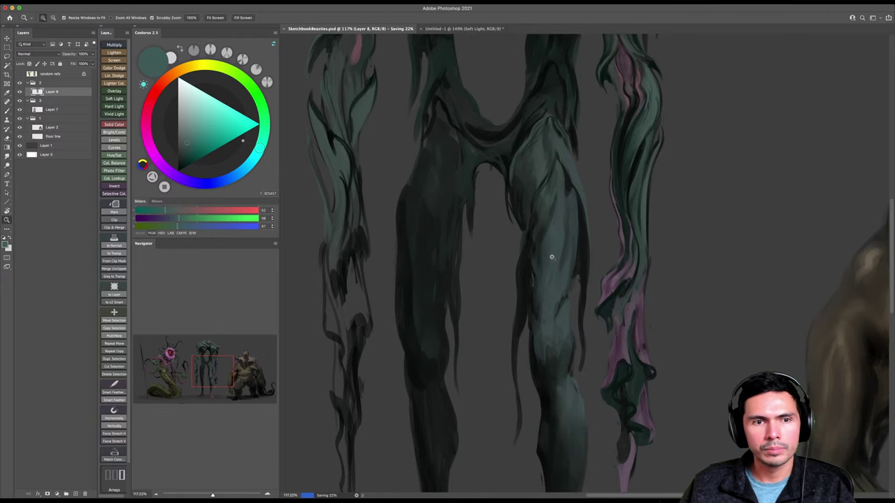
left_click_drag(551, 257, 554, 257)
key("b")
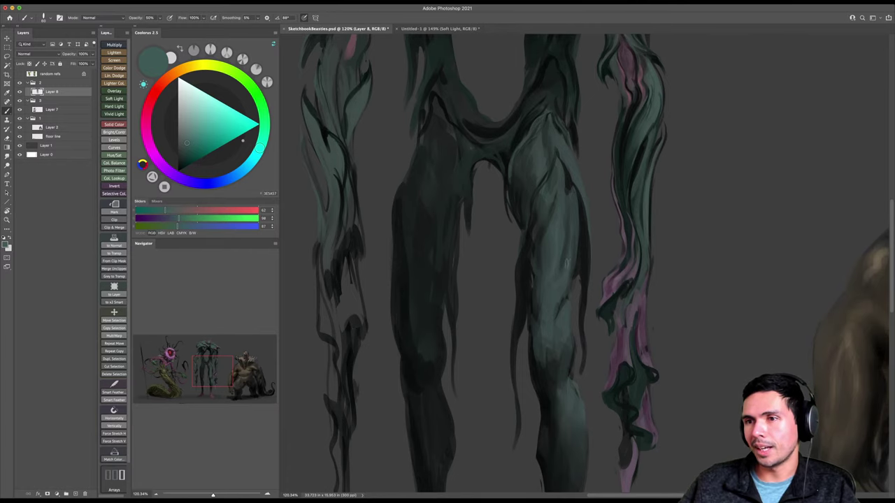
scroll(555, 288, "down", 3)
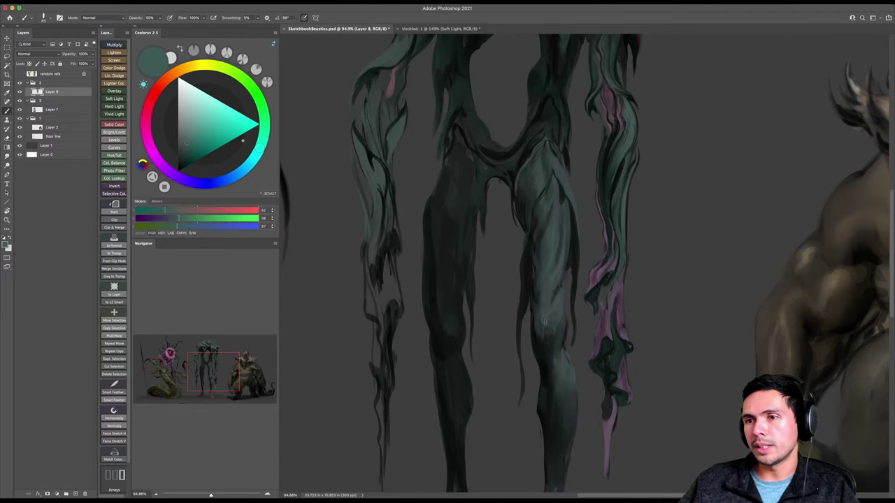
key("z")
mouse_move(561, 302)
left_mouse_down()
mouse_move(535, 316)
mouse_move(558, 310)
left_mouse_up()
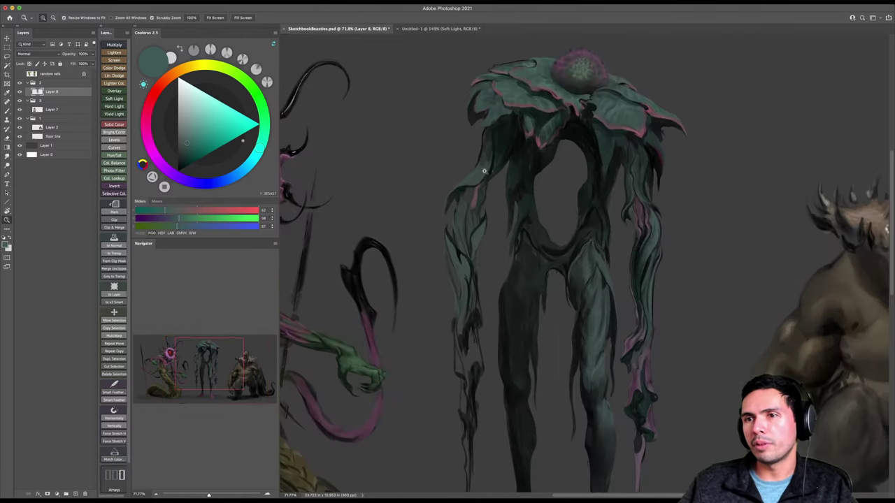
Paint drooping near-black tips beneath the outer petals of the flower head with a sampled dark colour at 100% opacity.
scroll(469, 177, "up", 2)
key("b")
left_click(537, 158, "alt")
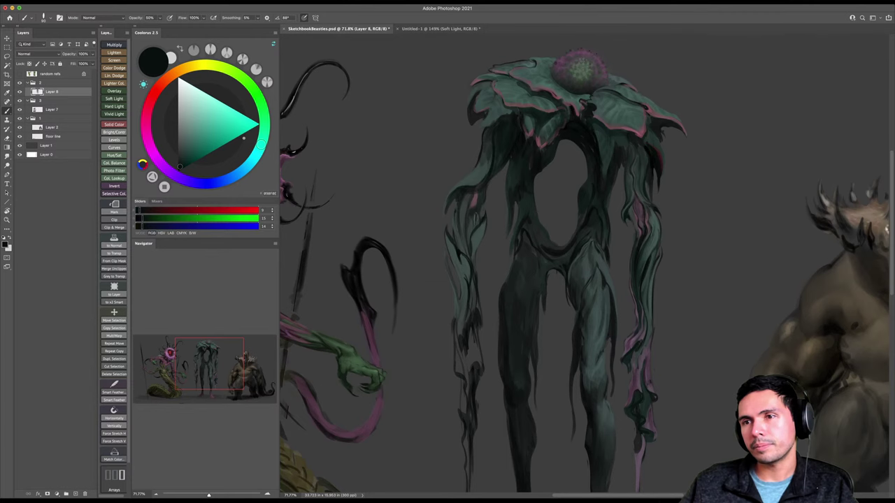
key("z")
left_click_drag(508, 209, 499, 182)
left_click_drag(456, 121, 471, 122)
key("b")
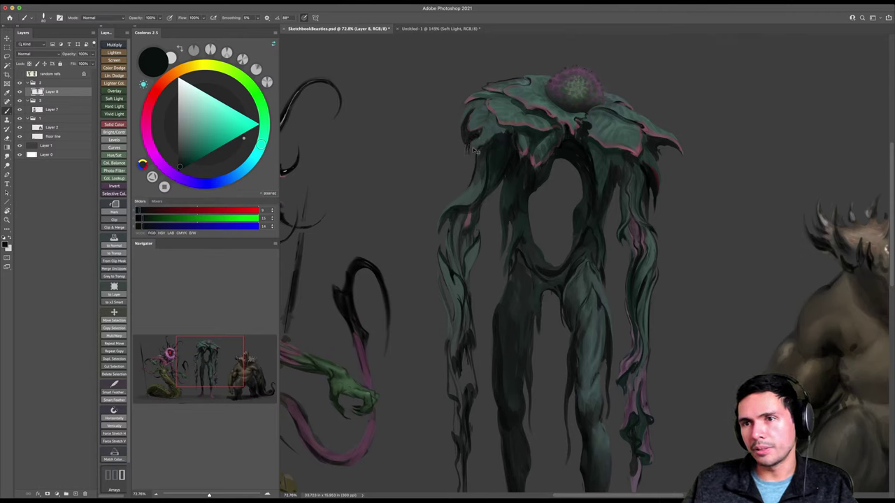
left_click_drag(469, 141, 464, 177)
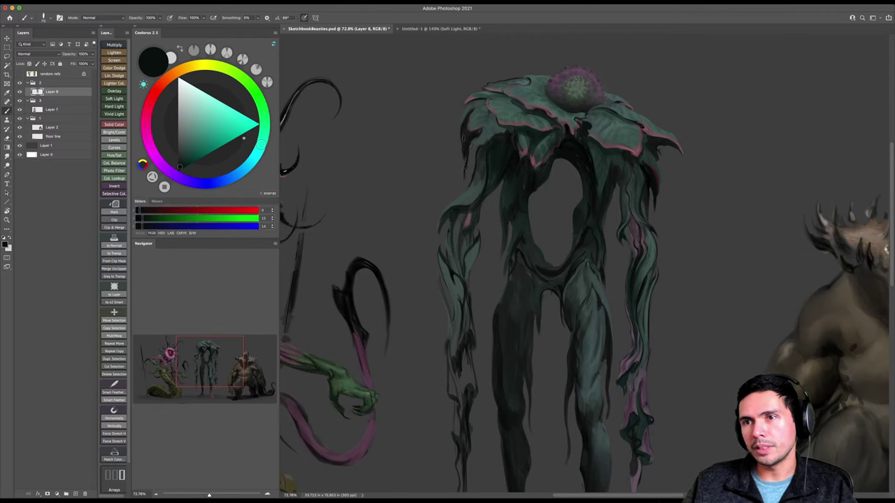
key("bracketleft")
key("bracketleft")
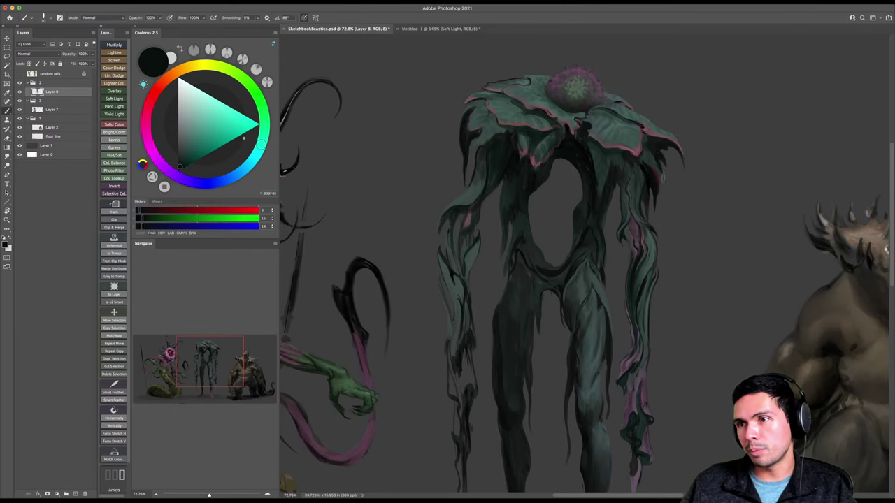
Extend and trim the dark hanging tips under the outer petal on the lighter leg's side, using a smaller, rotated eraser tip.
key("e")
scroll(666, 175, "up", 2)
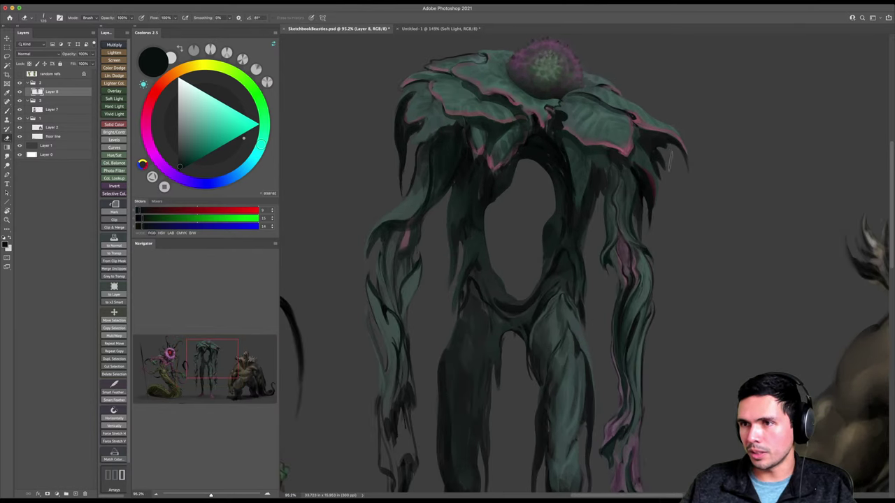
right_click(667, 162)
left_click_drag(632, 183, 627, 181)
left_click(688, 150)
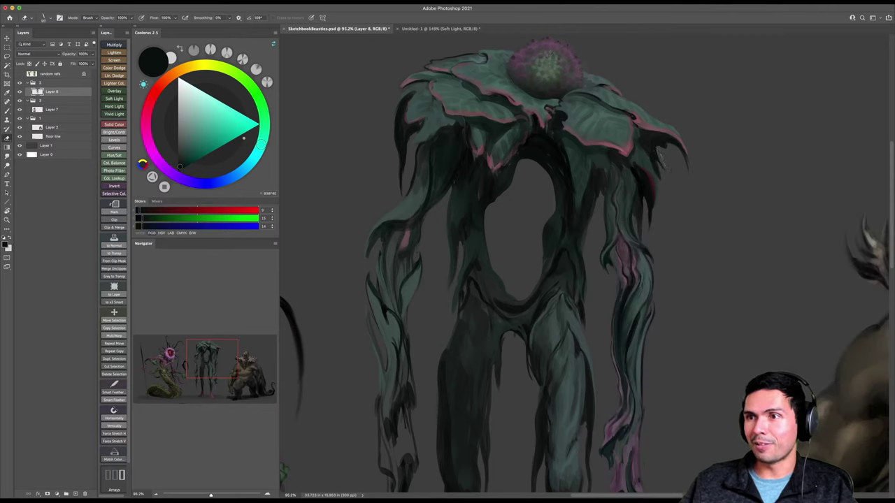
key("b")
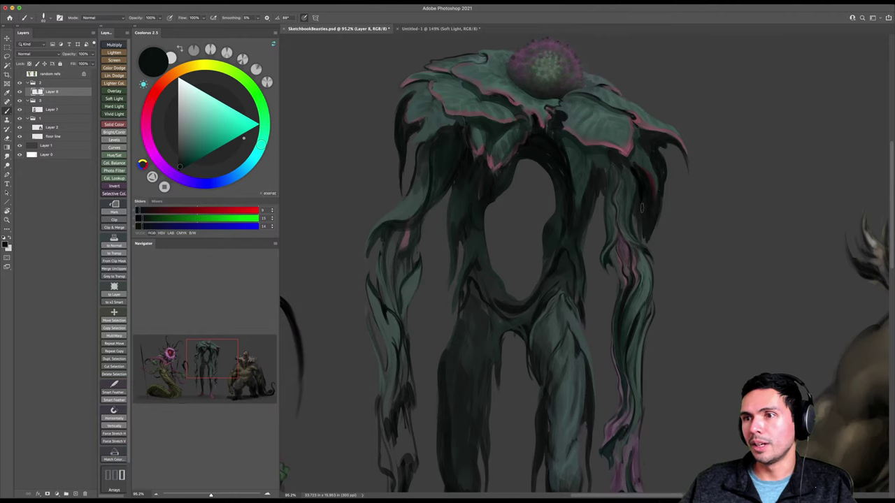
key("e")
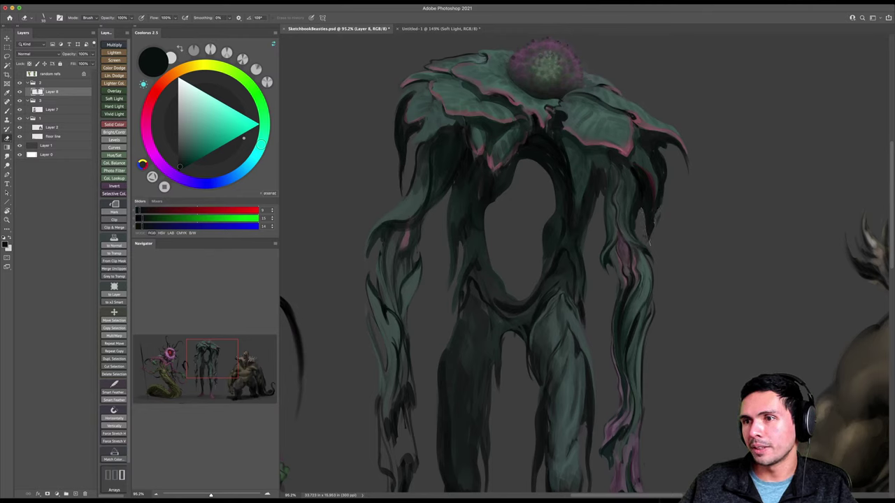
key("b")
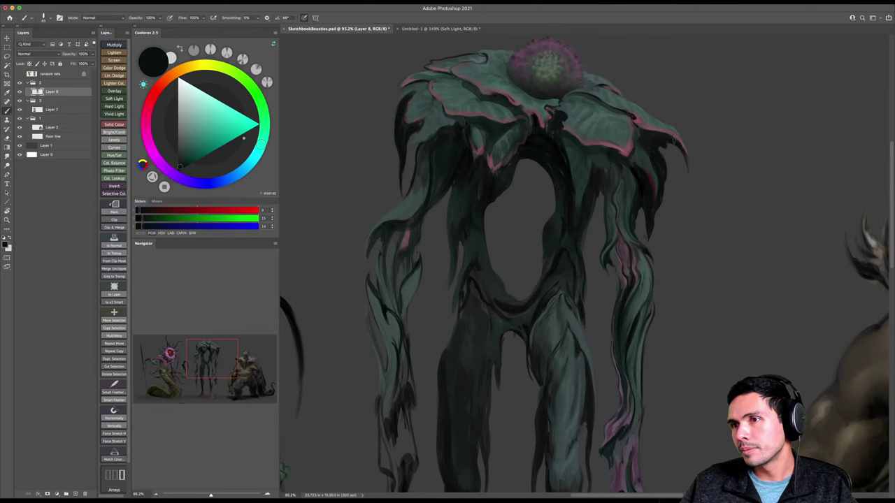
Redefine the rim of the outer petal on the darker leg's side with near-black and a sampled dusty pink.
key("z")
left_click_drag(691, 174, 684, 153)
left_click_drag(441, 114, 475, 114)
key("b")
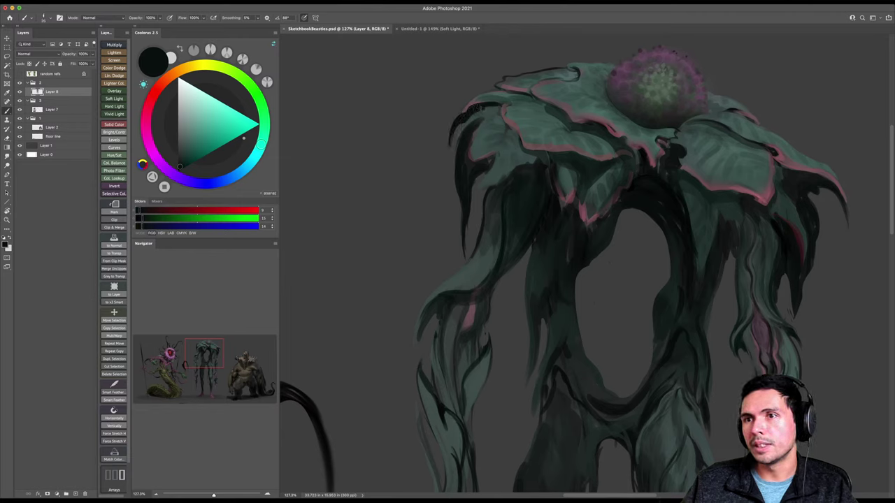
left_click(513, 83, "alt")
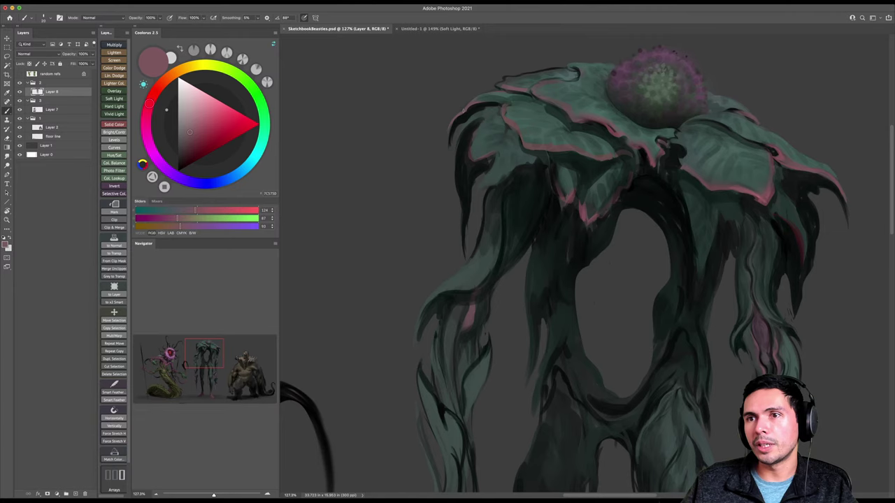
Shade the rear petals beside the flower bulb with a sampled teal darkened to a deep green.
left_click(462, 110, "alt")
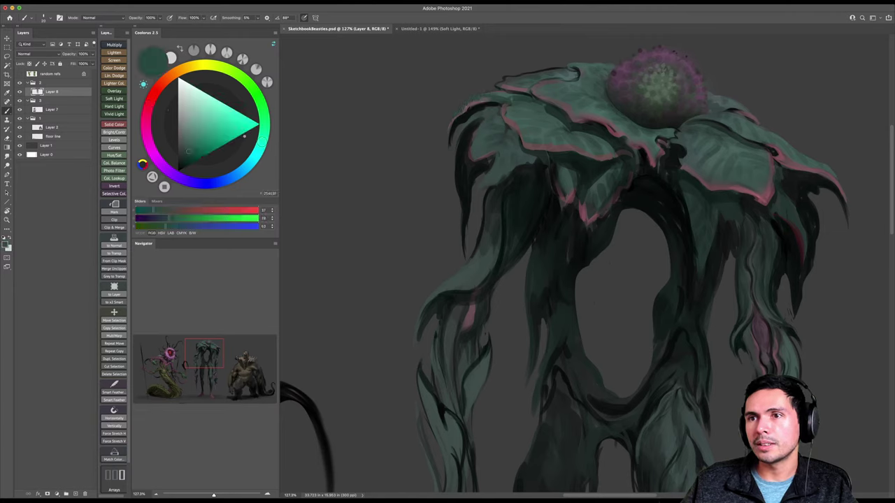
left_click(186, 159)
key("[")
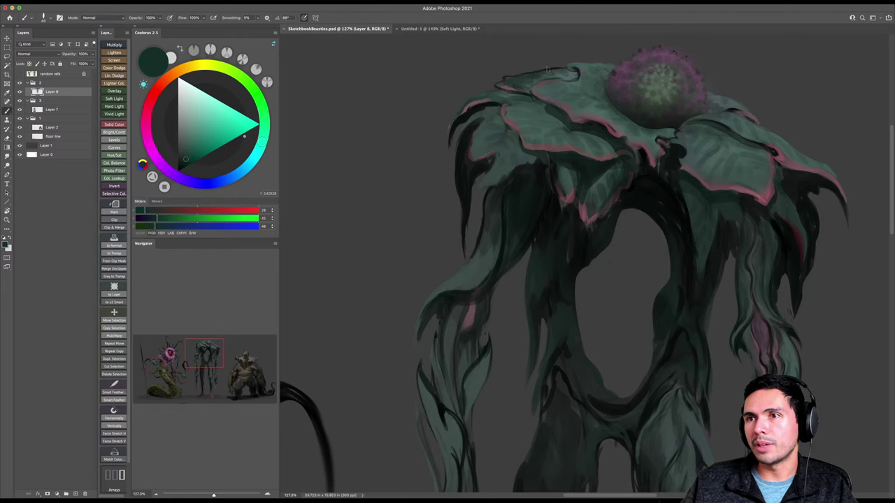
left_click_drag(561, 94, 548, 106)
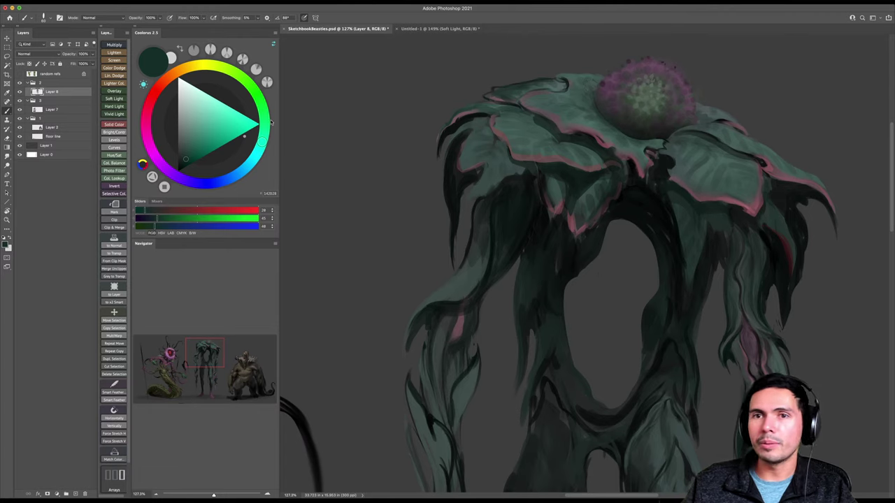
Deepen the shading on the petals around the base of the flower bulb with a sampled near-black green at 50% opacity.
left_click(621, 135, "alt")
key("5")
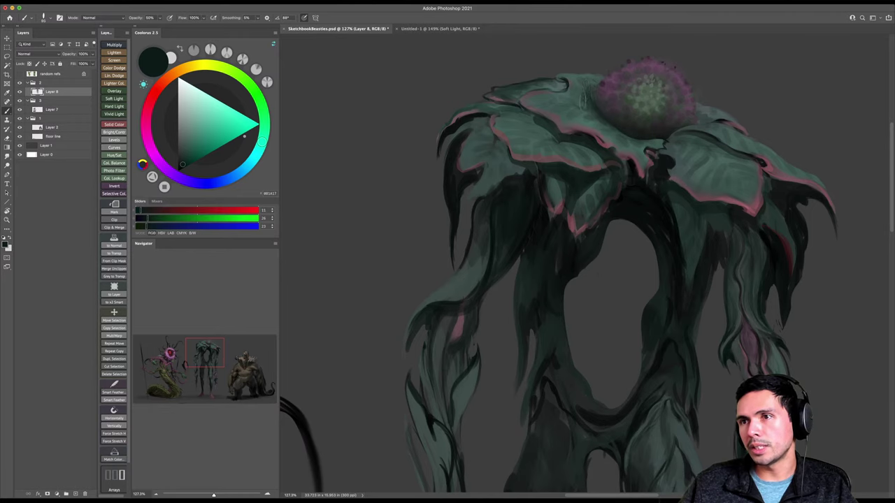
key("z")
left_click_drag(616, 130, 573, 131)
left_click_drag(623, 154, 607, 148)
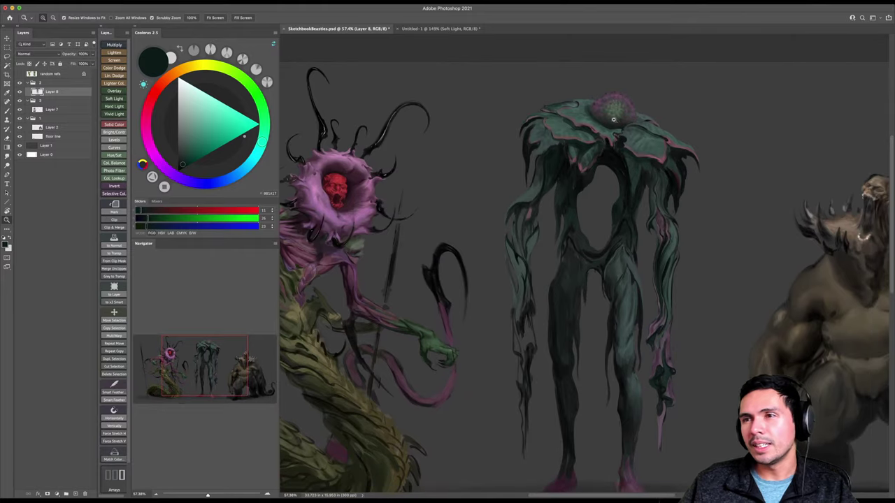
left_click_drag(580, 98, 624, 98)
key("b")
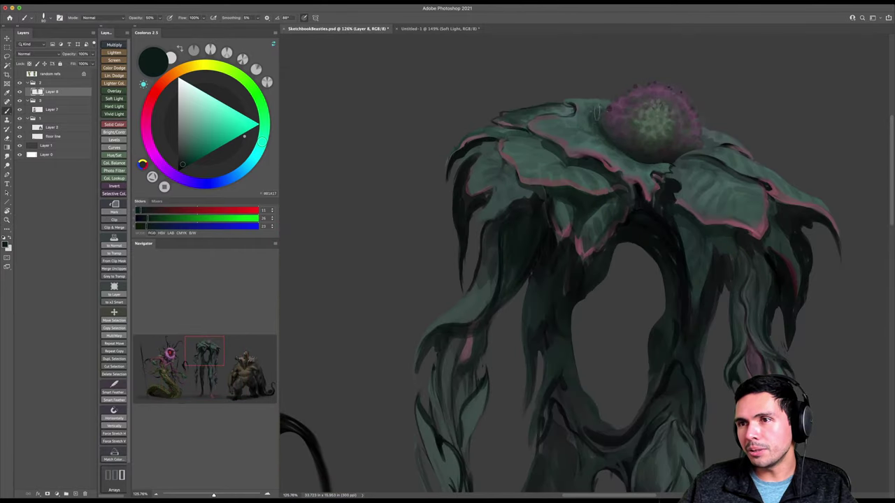
key("r")
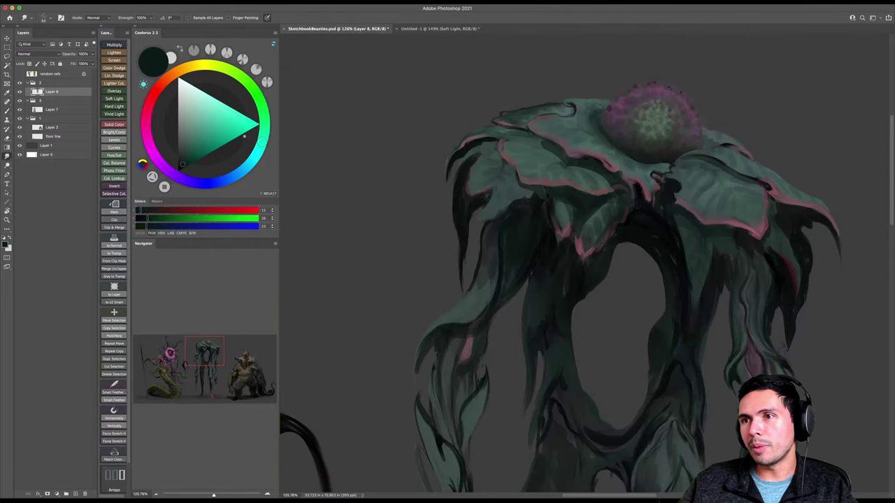
key("b")
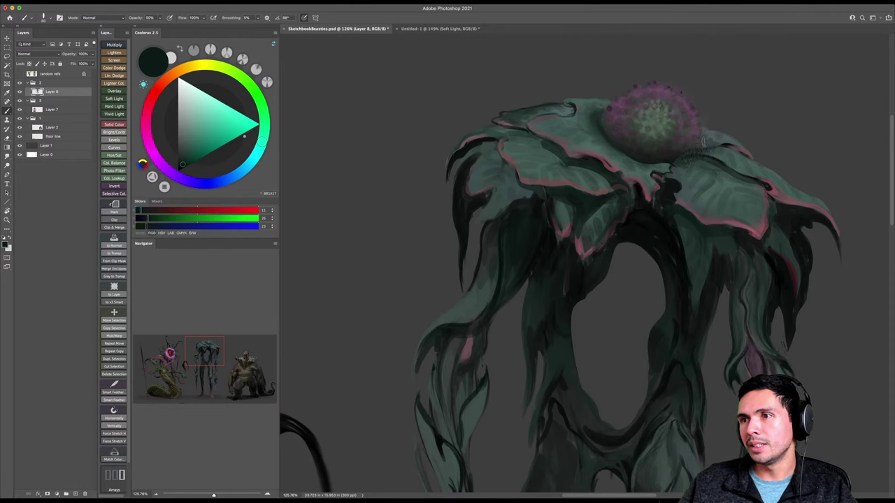
Blend sampled mid-teal tones across the petal surface in front of the flower bulb at 50% opacity.
key("z")
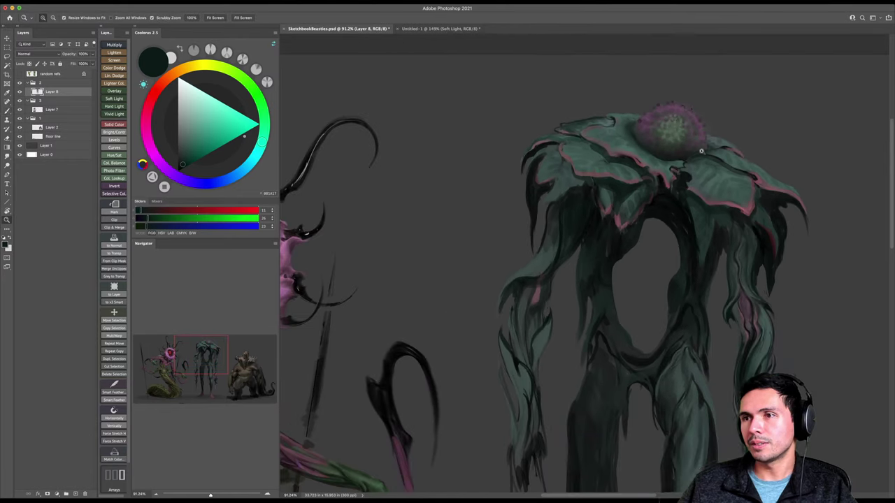
left_click_drag(710, 145, 701, 150)
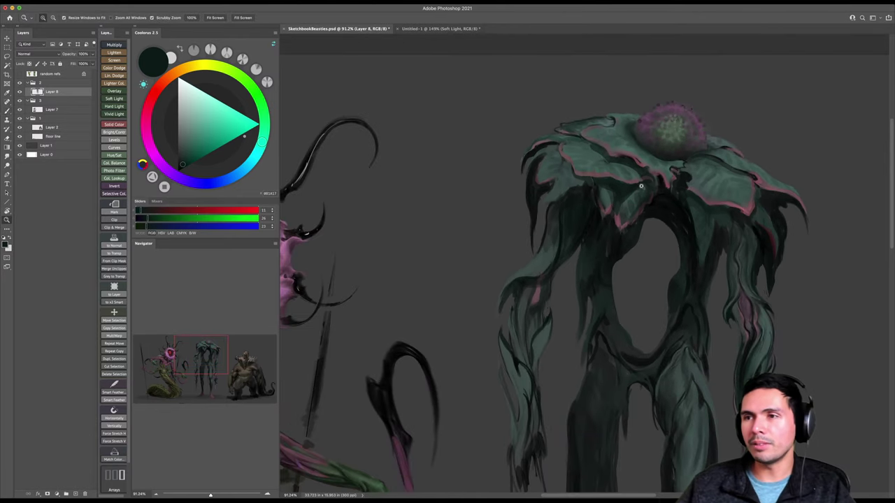
mouse_move(652, 175)
left_mouse_down()
mouse_move(645, 193)
mouse_move(599, 190)
left_mouse_up()
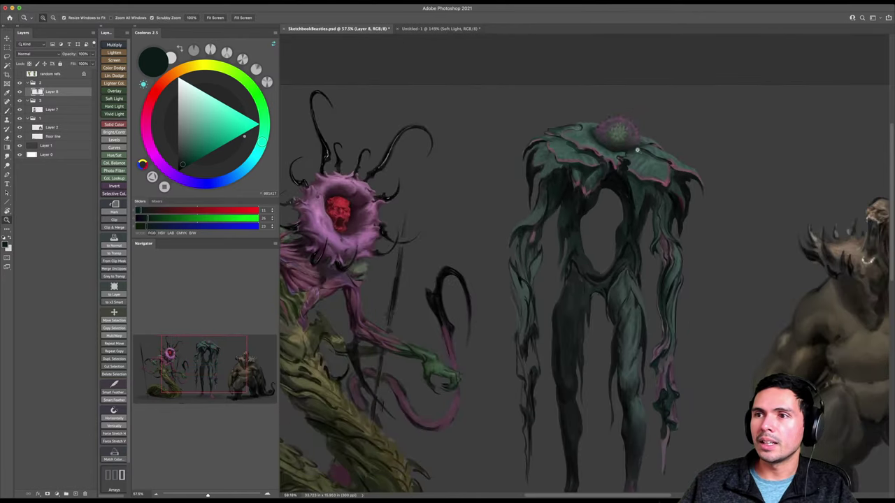
left_click_drag(633, 150, 652, 144)
key("b")
left_click(521, 104, "alt")
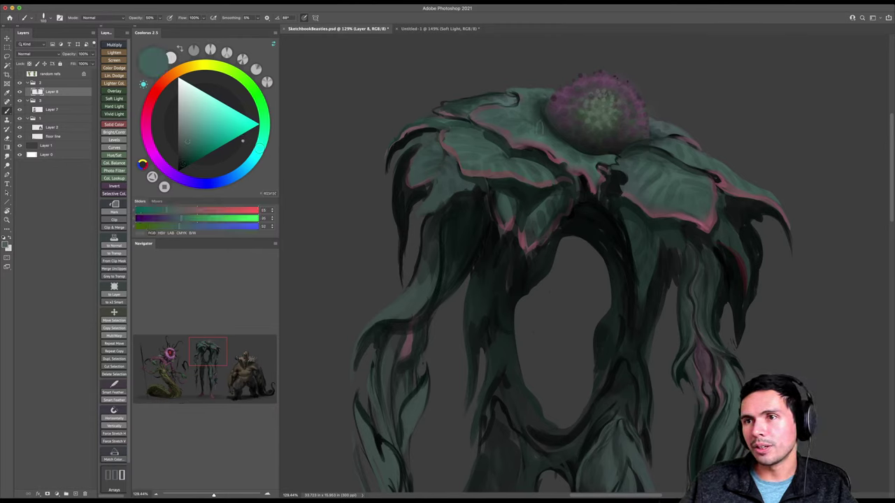
left_click(520, 137, "alt")
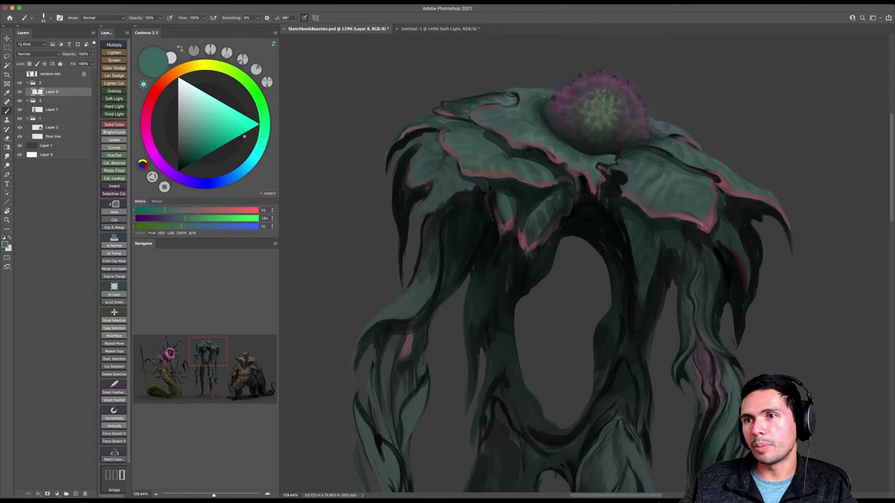
left_click(548, 138, "alt")
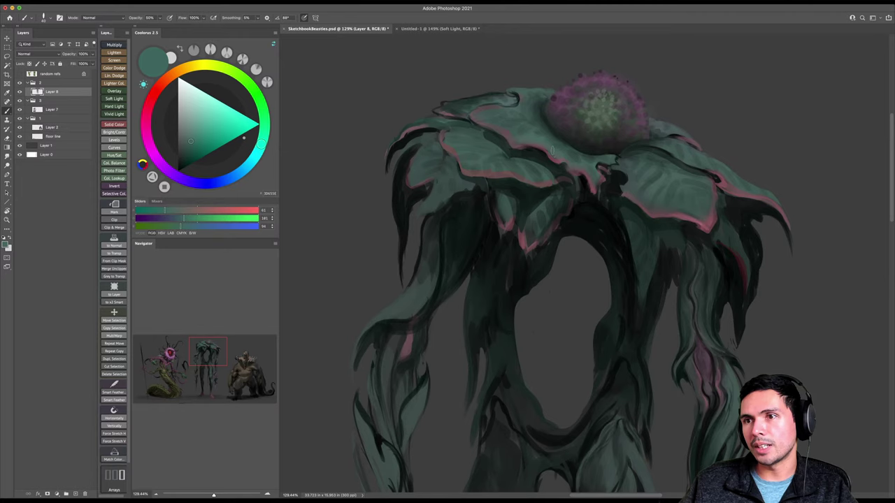
left_click(540, 128, "alt")
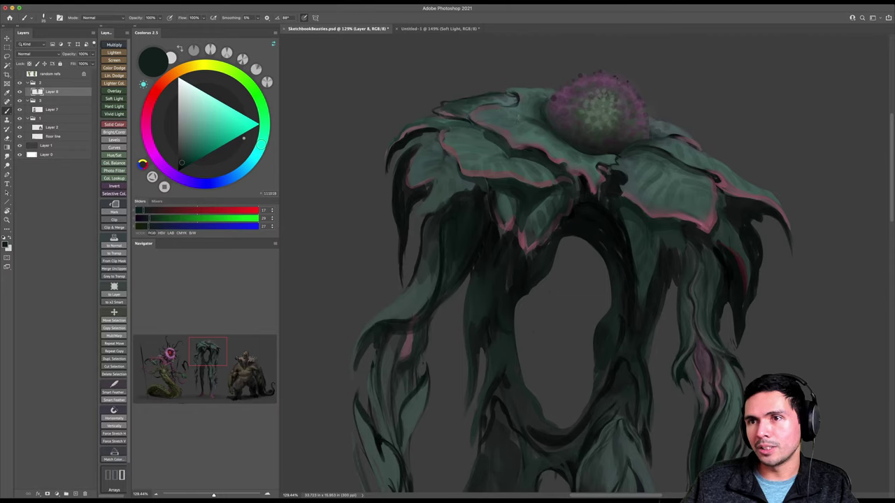
Extend the dusty-pink rim along the outer end of the upper petal, alternating sampled teal and pink at 100% opacity.
left_click(473, 102, "alt")
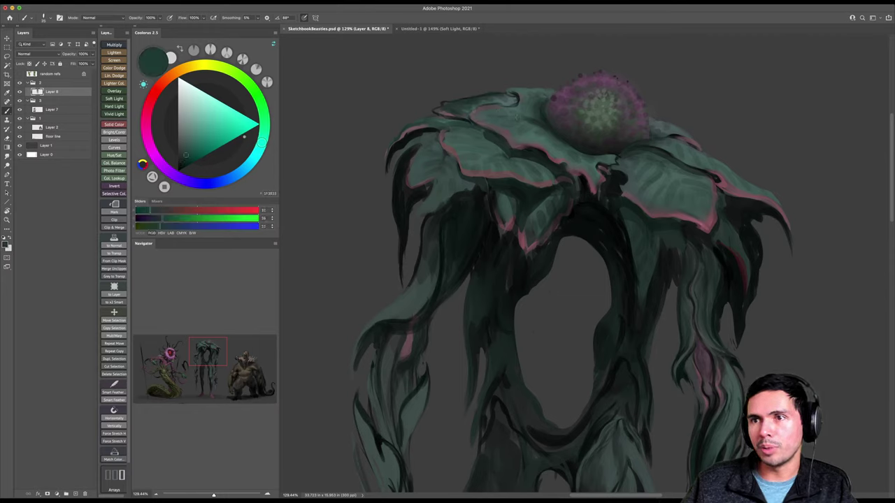
left_click(479, 117, "alt")
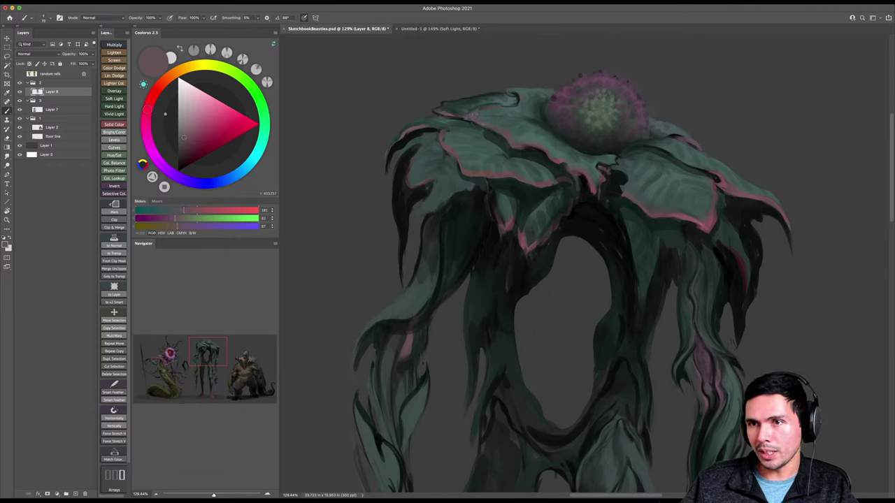
left_click(488, 109, "alt")
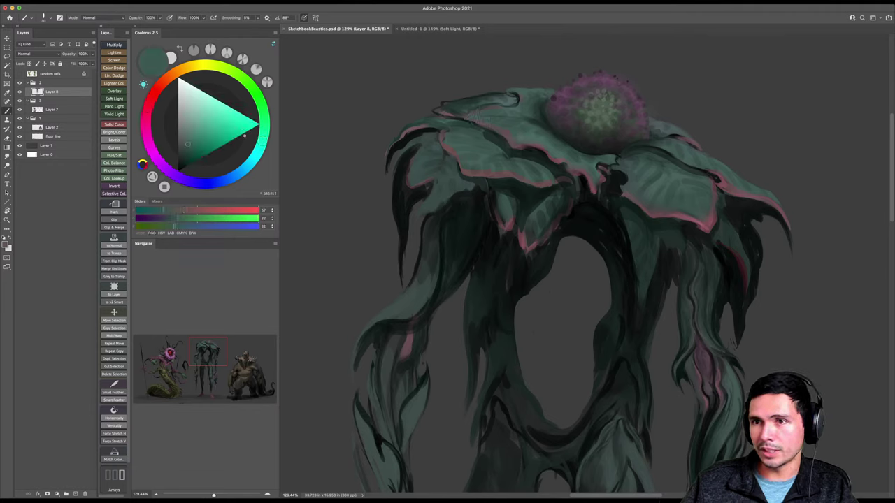
left_click(527, 145, "alt")
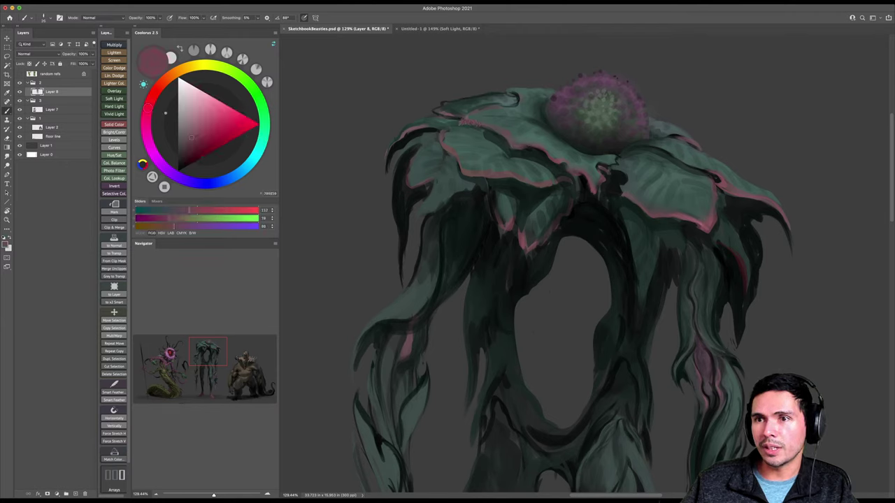
left_click(480, 118, "alt")
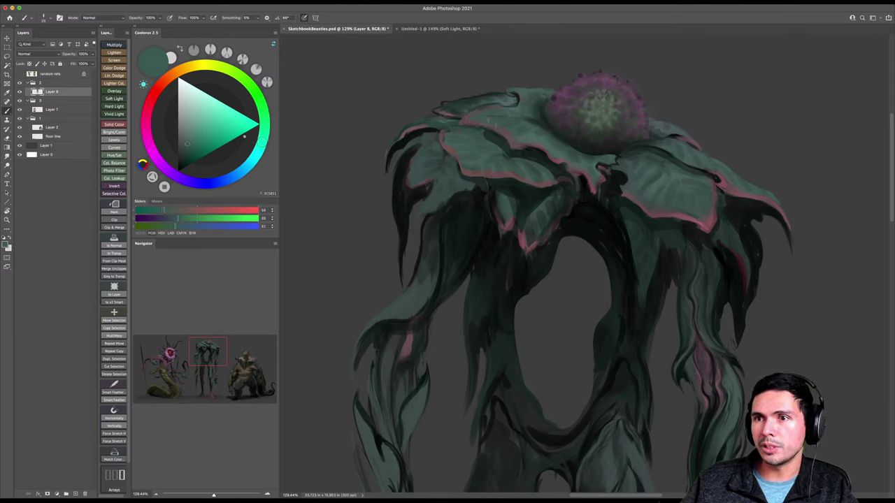
Define the shadow beneath the upper petal's pink rim with sampled near-black and teal strokes.
key("z")
left_click_drag(522, 138, 473, 131)
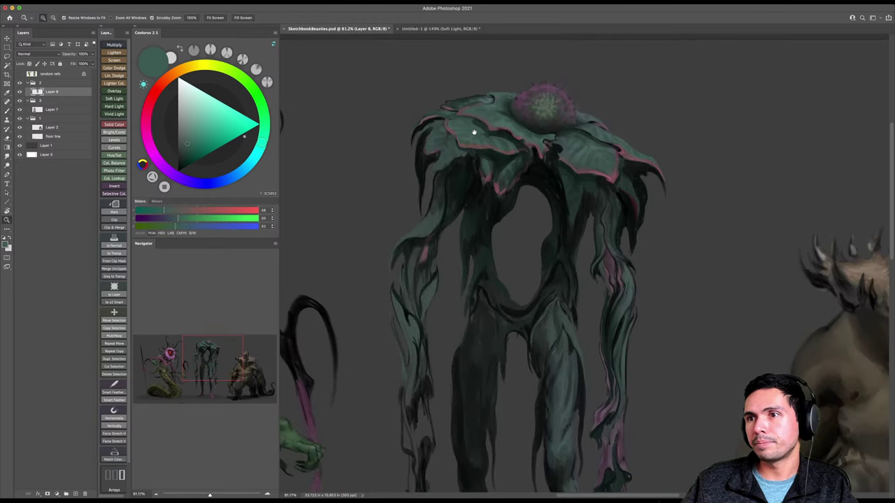
mouse_move(605, 128)
left_mouse_down()
mouse_move(599, 139)
mouse_move(614, 137)
left_mouse_up()
key("z")
left_click_drag(494, 108, 525, 130)
key("b")
left_click(520, 130, "alt")
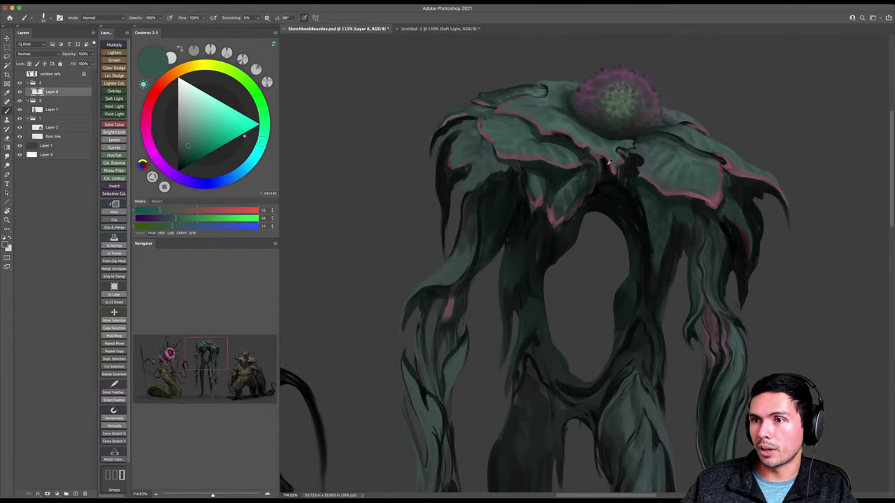
left_click(631, 160, "alt")
left_click_drag(498, 114, 513, 121)
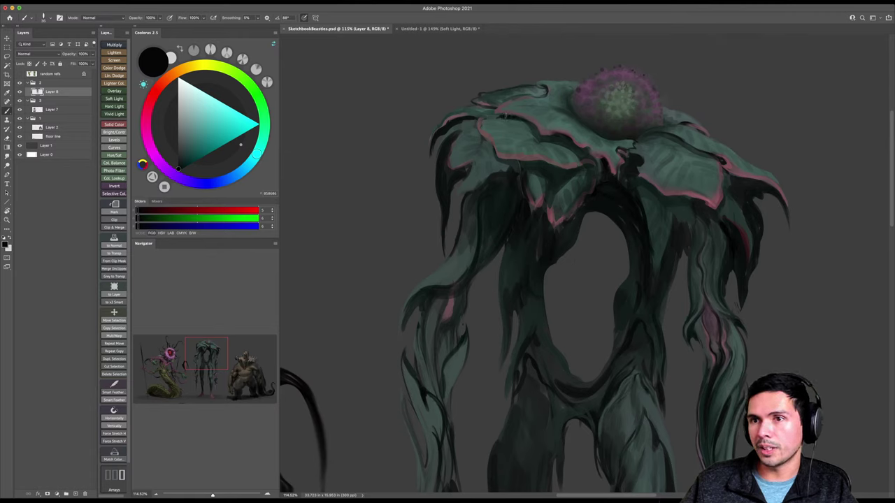
left_click(518, 123, "alt")
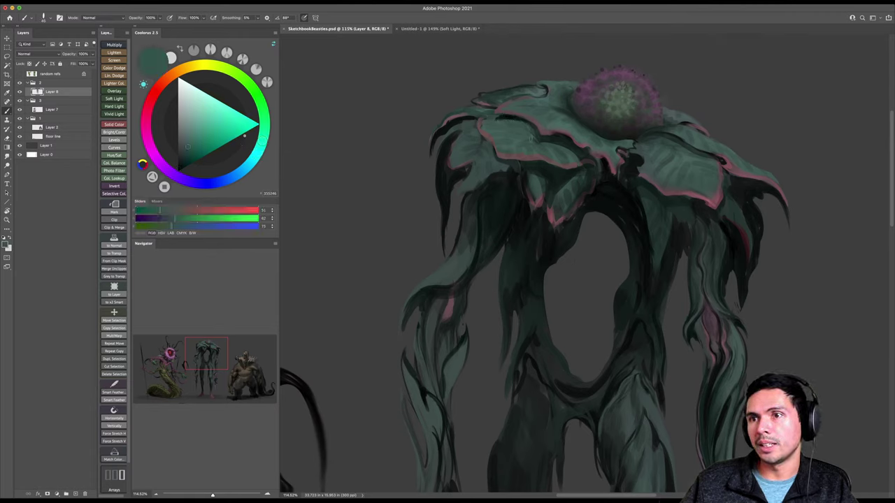
left_click(538, 138, "alt")
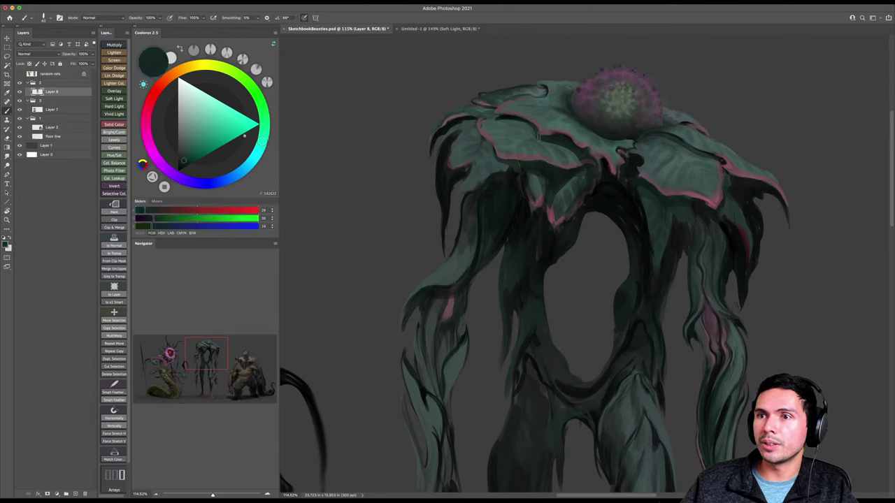
Darken the lower petal beneath the upper petal's rim with dark green at 40% opacity, using a larger brush.
key("4")
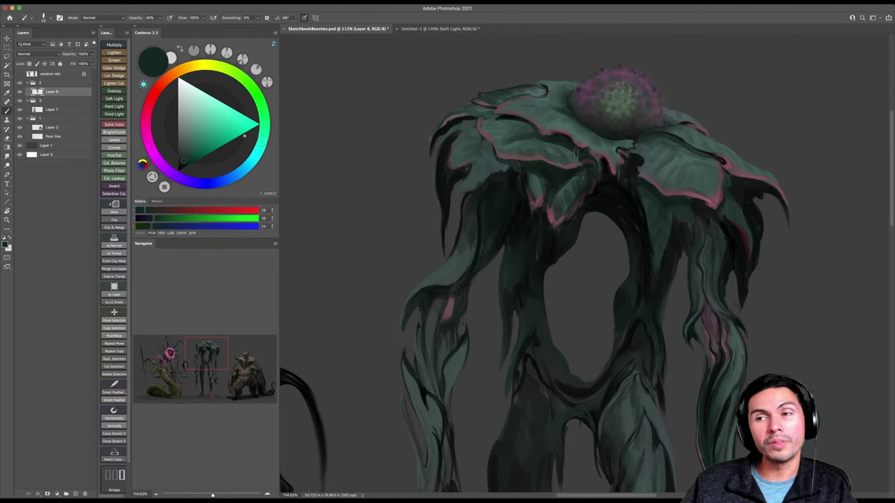
key("r")
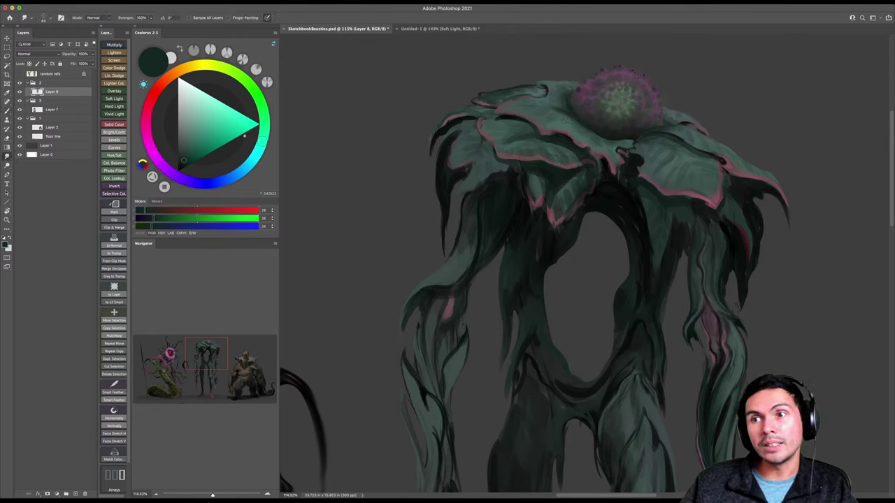
key("b")
left_click_drag(498, 110, 544, 102)
key("]")
key("]")
key("]")
key("]")
key("]")
key("]")
key("]")
key("]")
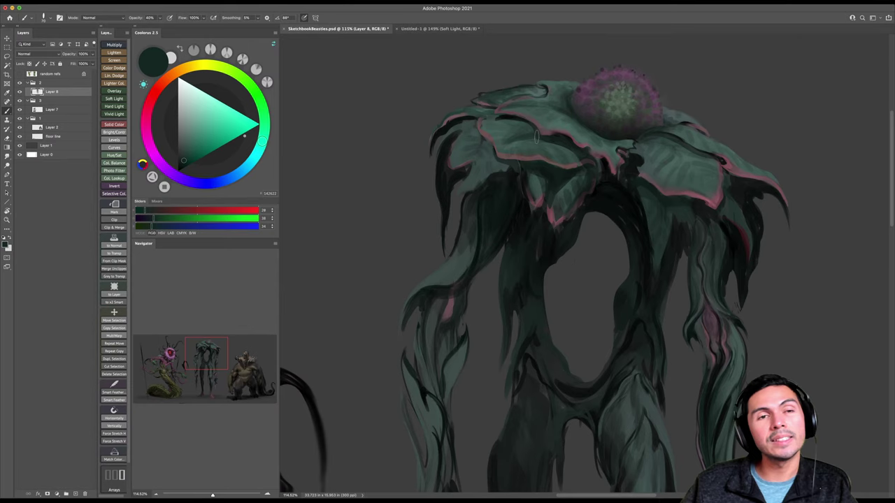
Refine the flower creature's petal shadows using dark green sampled from the broad petal, with brush opacity at 100%.
key("r")
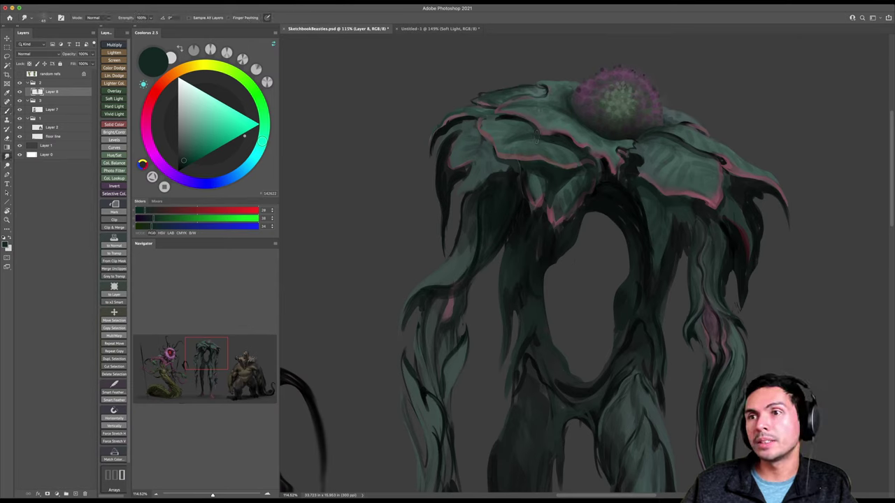
key("b")
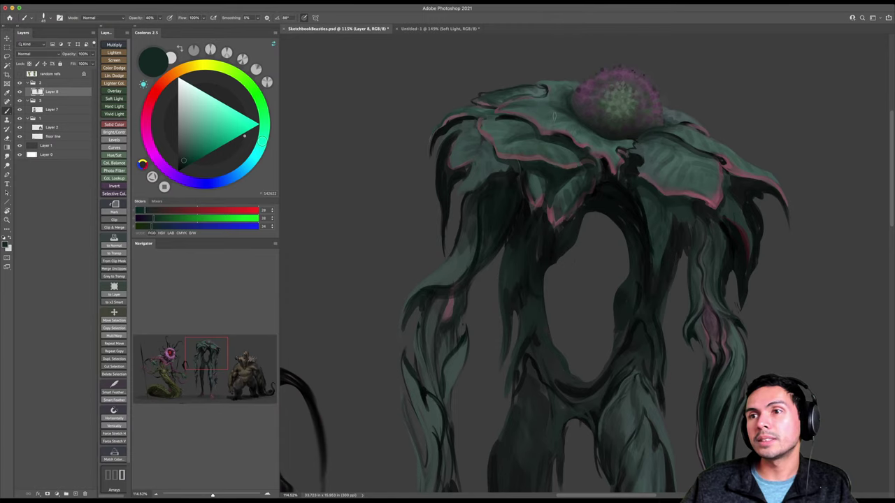
scroll(666, 168, "down", 2)
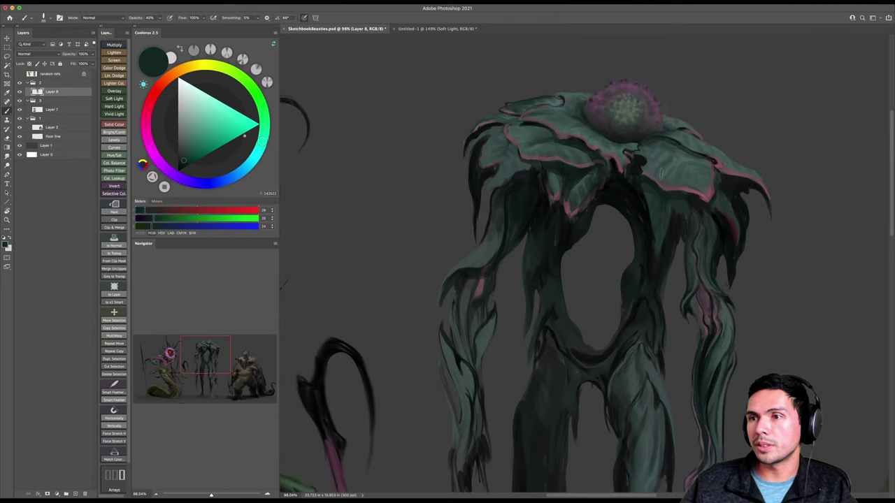
left_click(662, 190, "alt")
key("0")
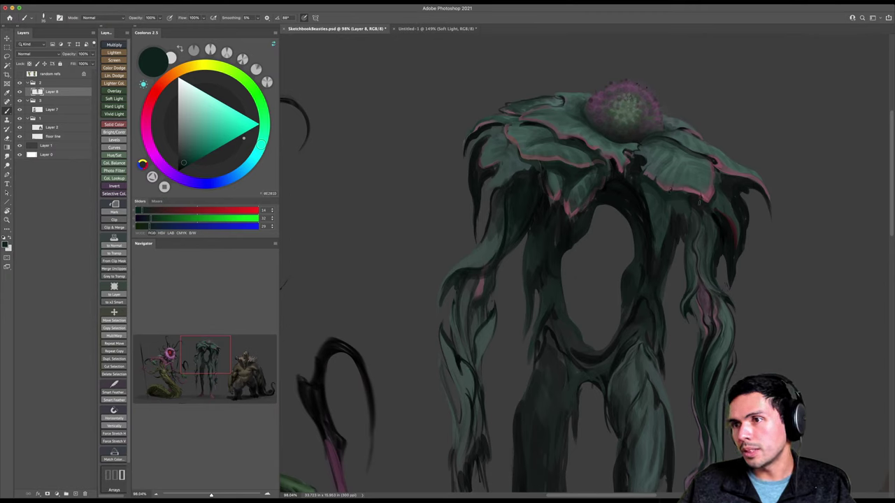
key("z")
left_click_drag(723, 189, 703, 225)
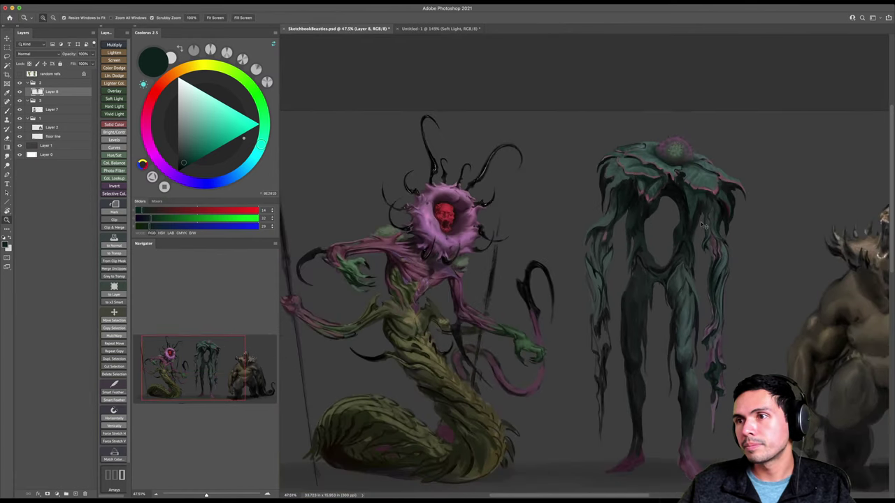
left_click_drag(666, 177, 693, 177)
key("b")
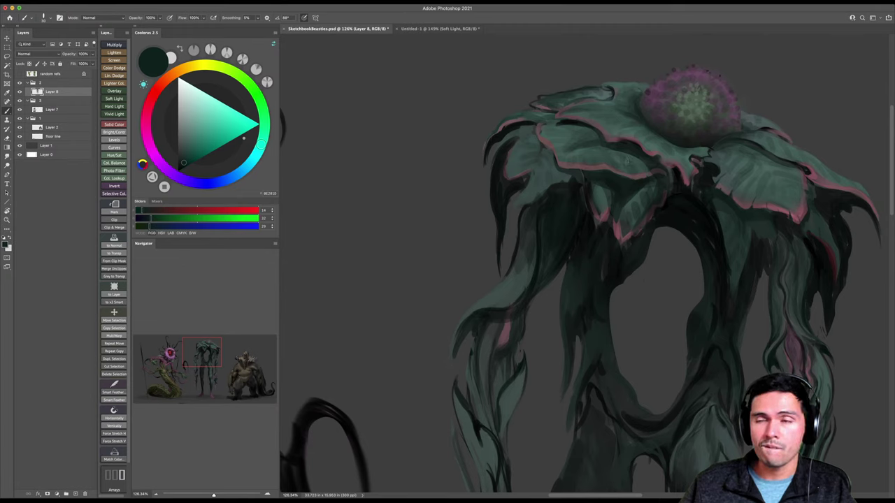
Darken the front petal folds at 50% brush opacity and touch up the drooping petal's edge at 100%.
key("5")
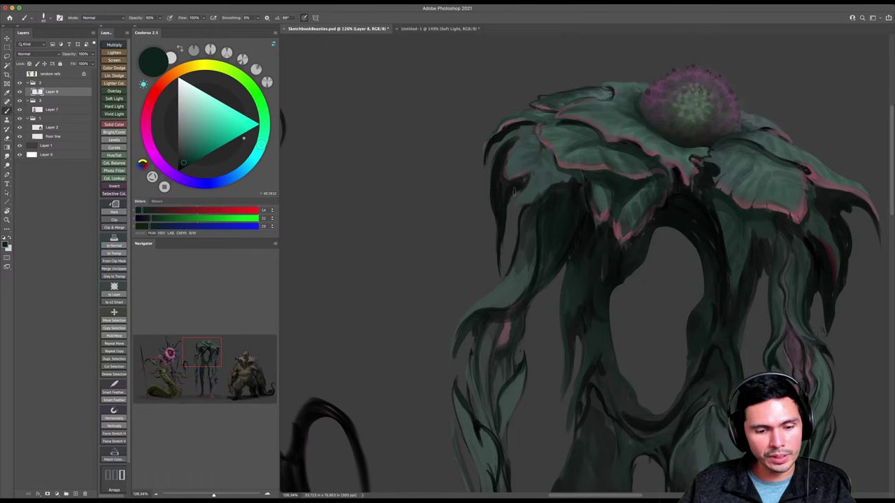
key("0")
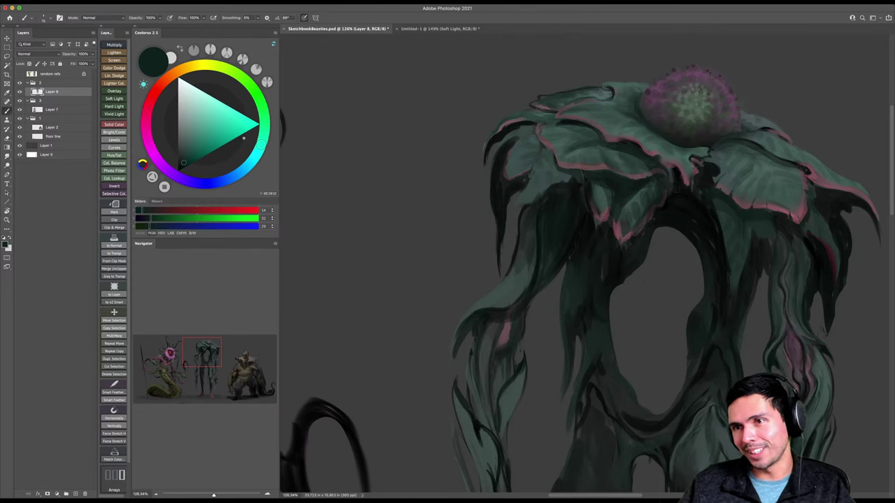
mouse_move(516, 206)
left_mouse_down()
mouse_move(537, 202)
mouse_move(555, 215)
mouse_move(536, 210)
mouse_move(565, 208)
mouse_move(569, 235)
mouse_move(551, 173)
mouse_move(548, 237)
mouse_move(570, 229)
mouse_move(575, 191)
mouse_move(562, 208)
left_mouse_up()
Shade the calf of the creature's shadowed leg with dark tones sampled from that leg, and save the document.
key("z")
key("b")
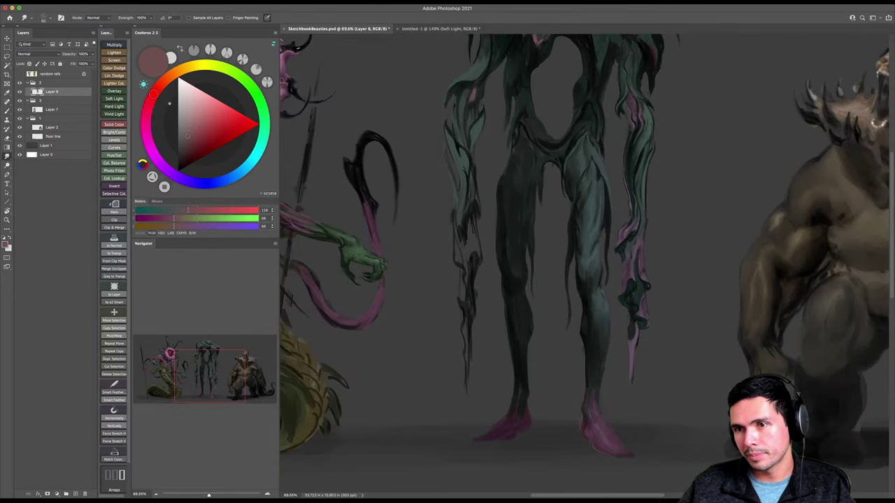
left_click(505, 230, "alt")
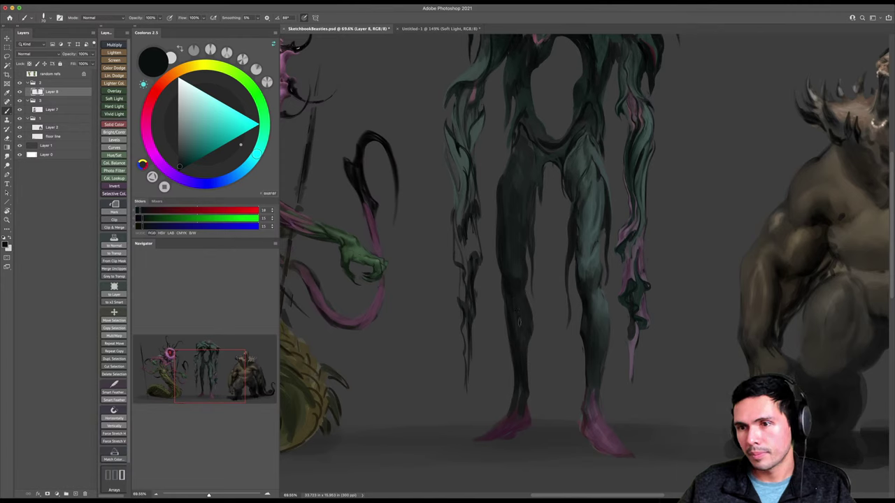
left_click(523, 314, "alt")
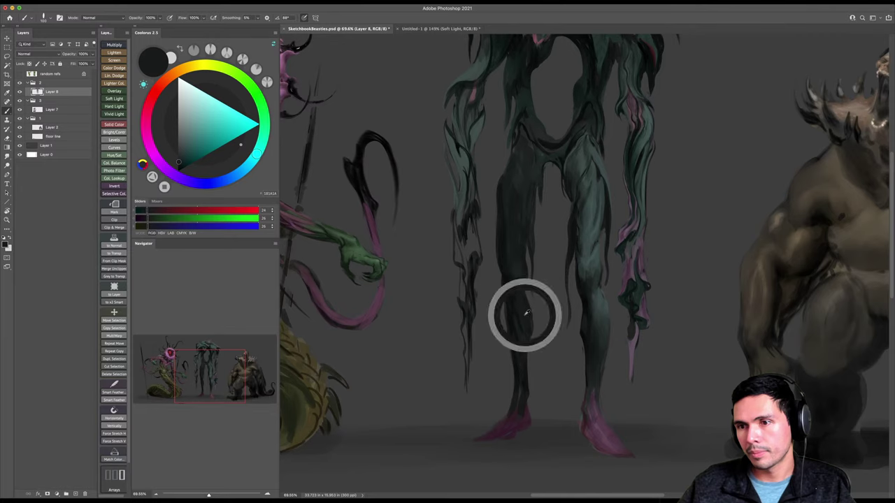
scroll(533, 408, "down", 2)
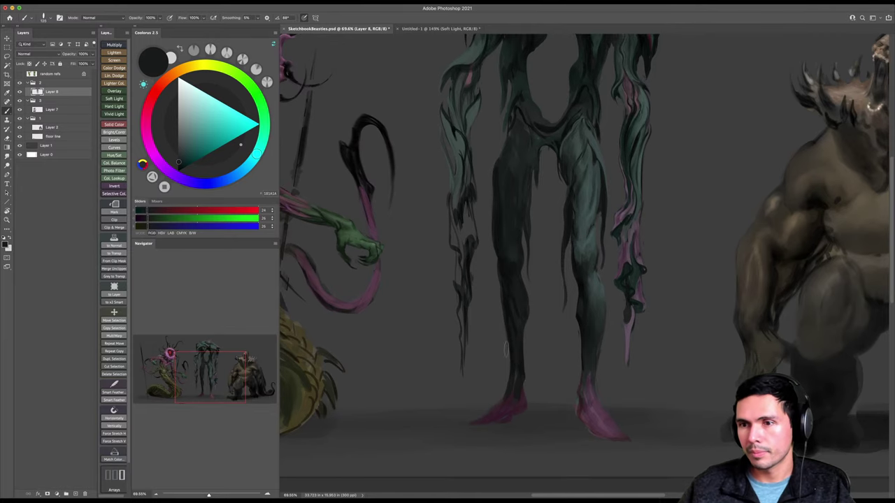
scroll(509, 353, "up", 2)
key("ctrl+s")
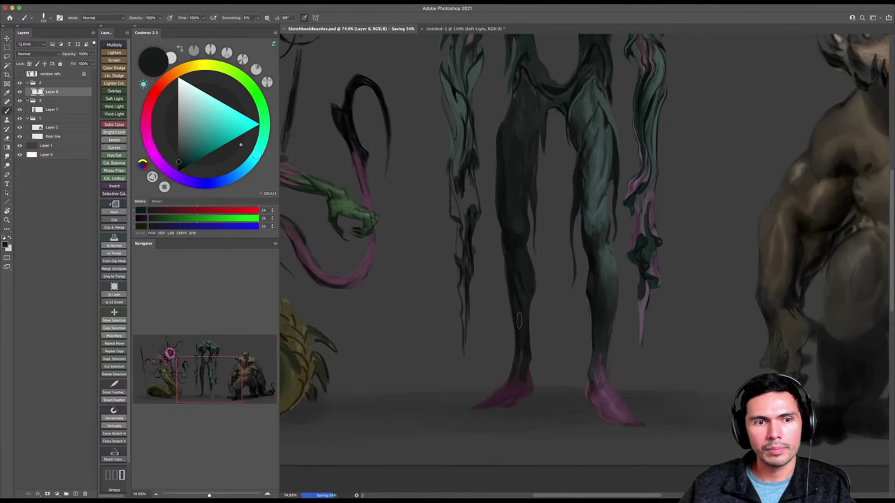
With transparent pixels locked, darken the shadowed leg's shin and ankle using sampled near-black and dark magenta with an enlarged brush.
left_click(517, 322, "alt")
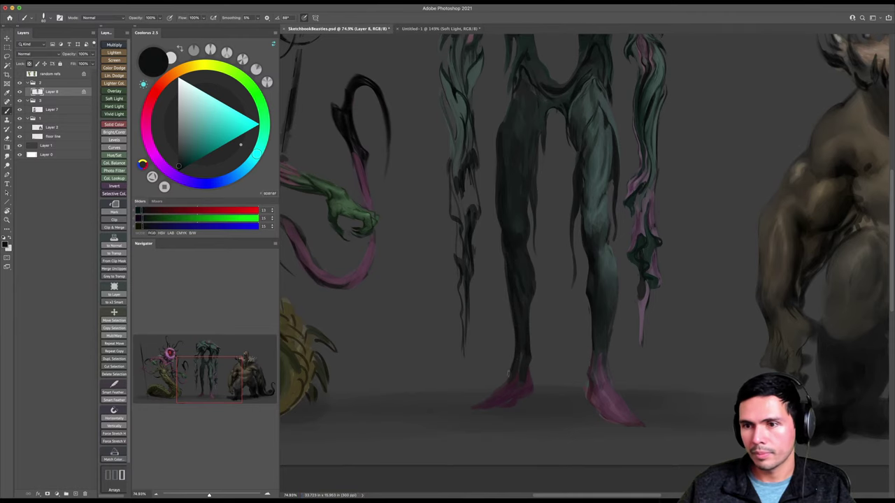
scroll(506, 363, "down", 1)
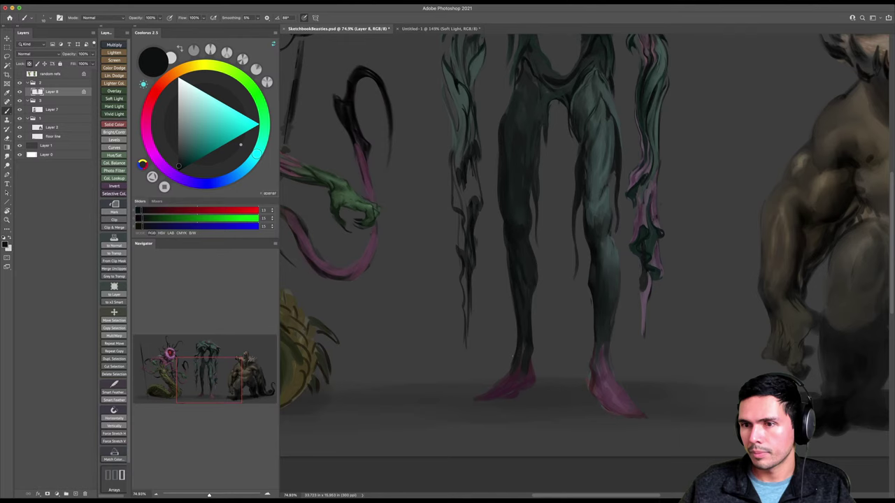
left_click(515, 360, "alt")
key("]")
key("]")
key("]")
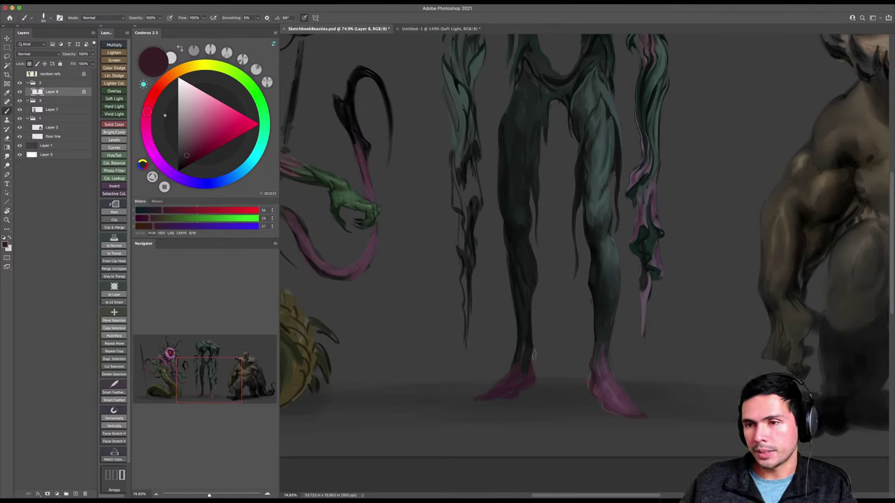
Repaint the shadowed foot with dark magenta sampled from it, cleaning its edge and extending the pointed toe.
left_click(514, 376, "alt")
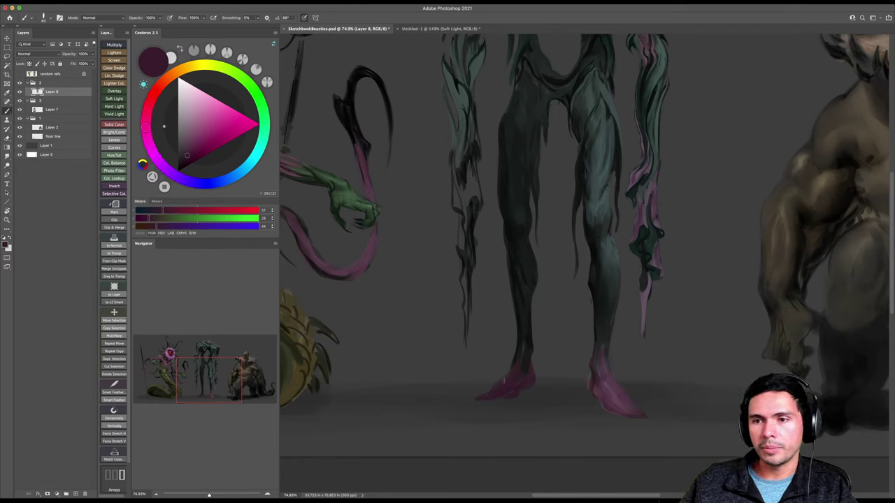
key("e")
key("b")
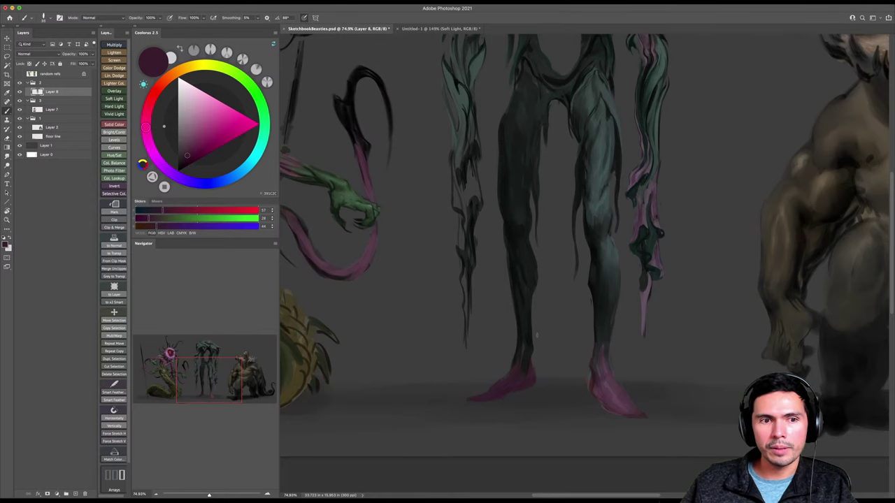
Reshape the heel and sole of the lit foot with dark magenta.
key("z")
left_click_drag(553, 334, 527, 319)
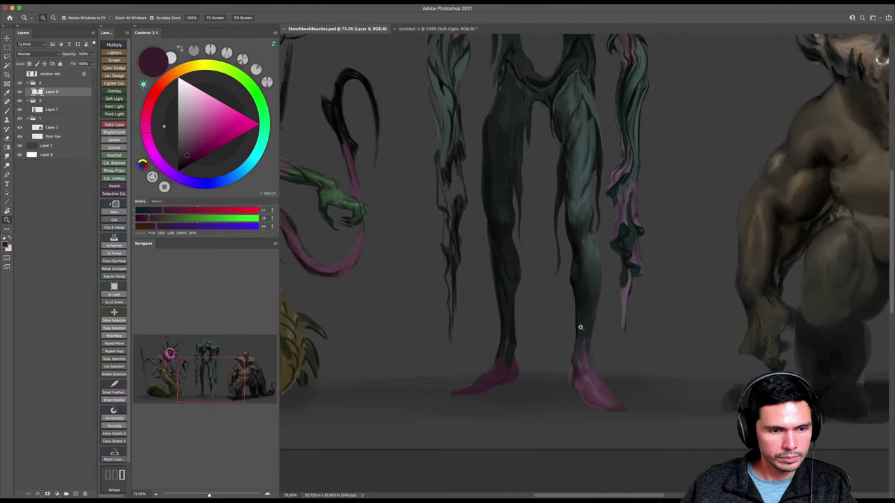
key("b")
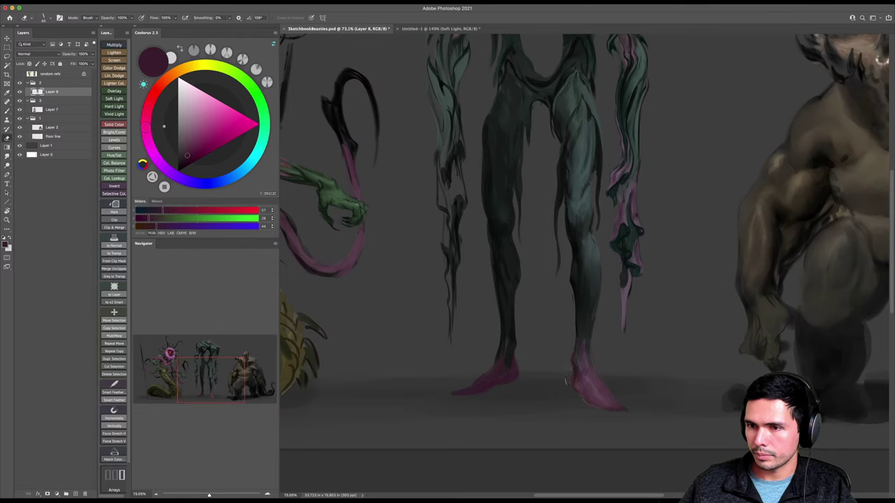
key("b")
left_click_drag(574, 381, 581, 393)
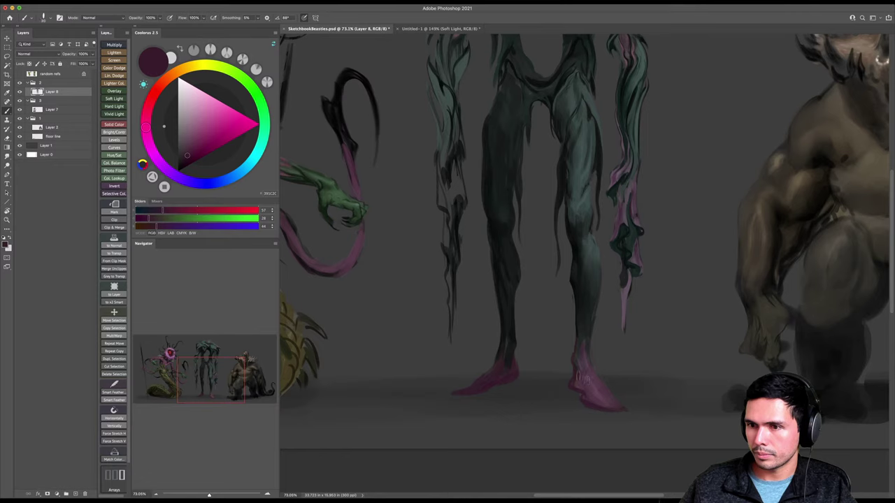
Model the lit foot's ankle, heel and toe with dark and mid magenta tones sampled from the foot.
left_click(579, 376, "alt")
left_click_drag(577, 369, 580, 387)
left_click(579, 376, "alt")
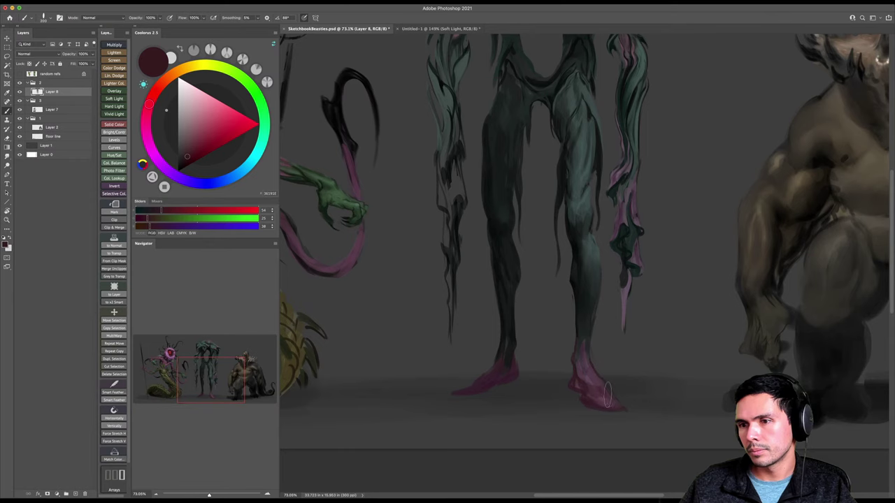
left_click(601, 383, "alt")
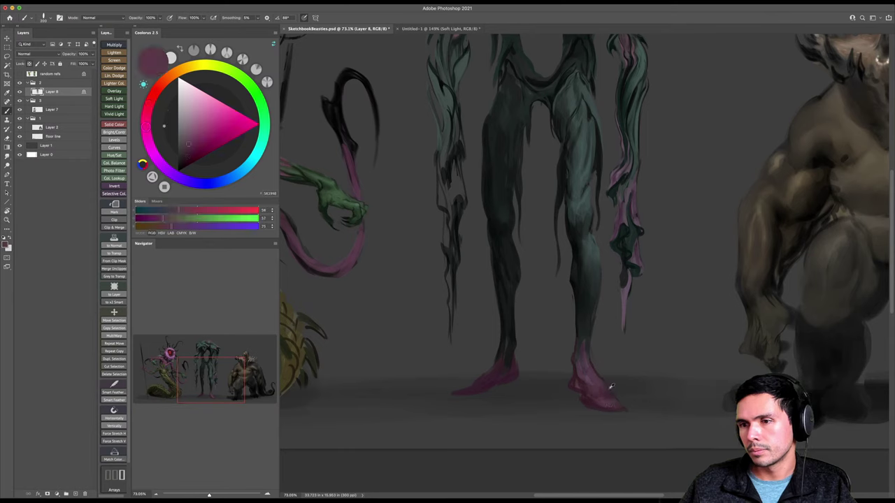
left_click(605, 393, "alt")
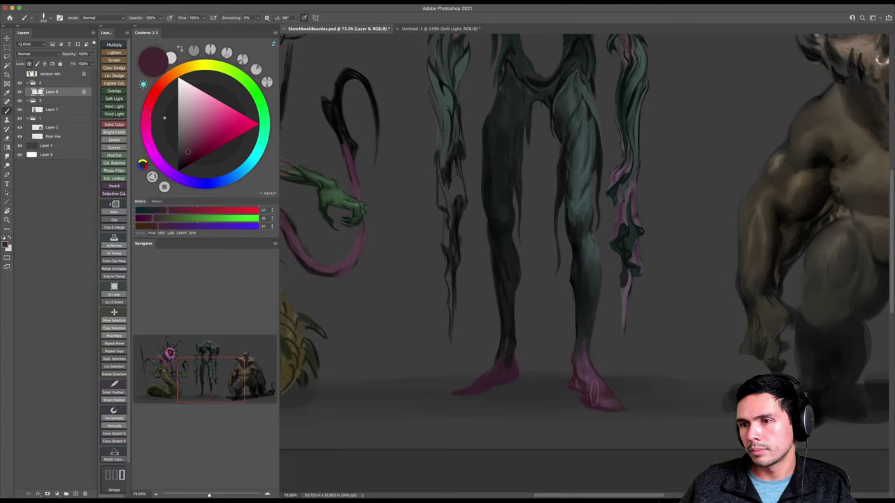
Darken magenta sampled from the shadowed foot to 210B18 and paint the shadow along its sole and toe.
key("z")
mouse_move(612, 365)
left_mouse_down()
mouse_move(562, 381)
mouse_move(616, 381)
left_mouse_up()
key("b")
left_click(539, 360, "alt")
left_click(186, 162)
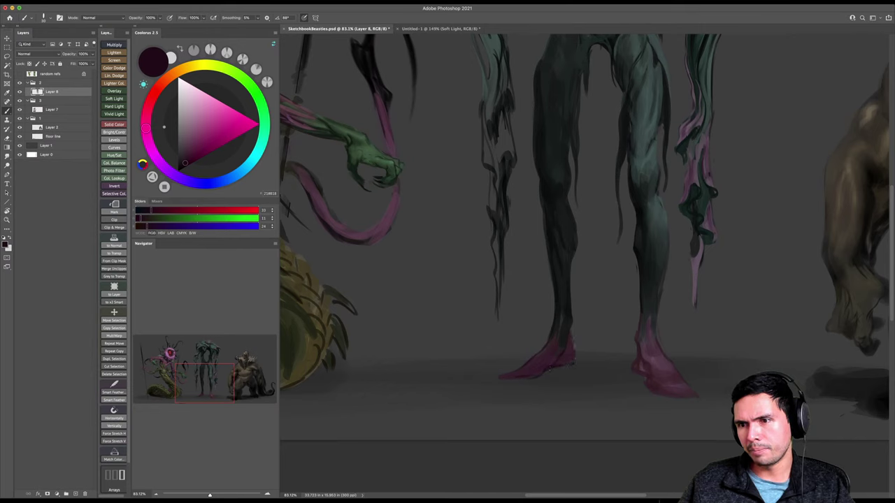
left_click_drag(537, 376, 506, 379)
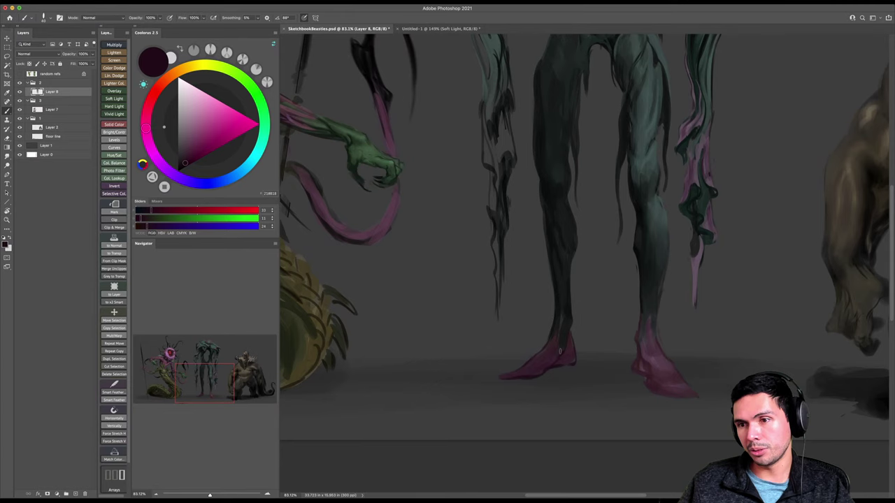
Shade the shadowed foot and ankle with a smaller brush at 40% opacity, finishing at 100% with dark gray sampled from the shin.
key("4")
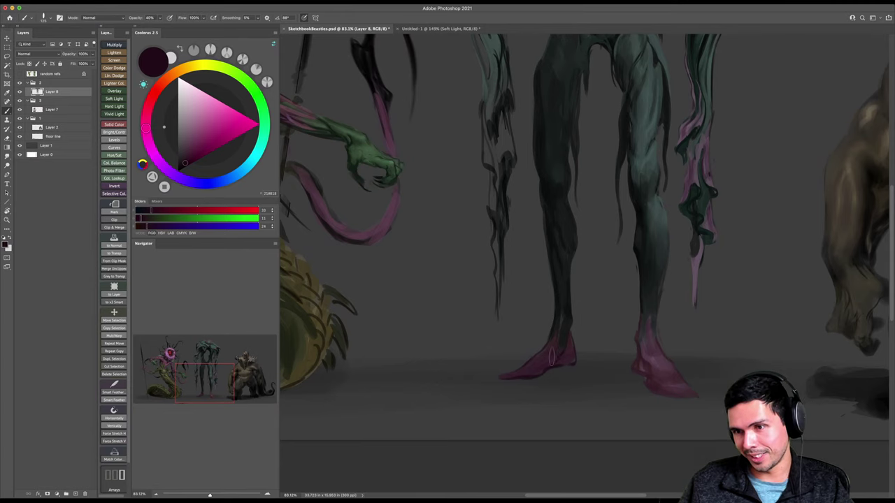
key("[")
key("[")
key("[")
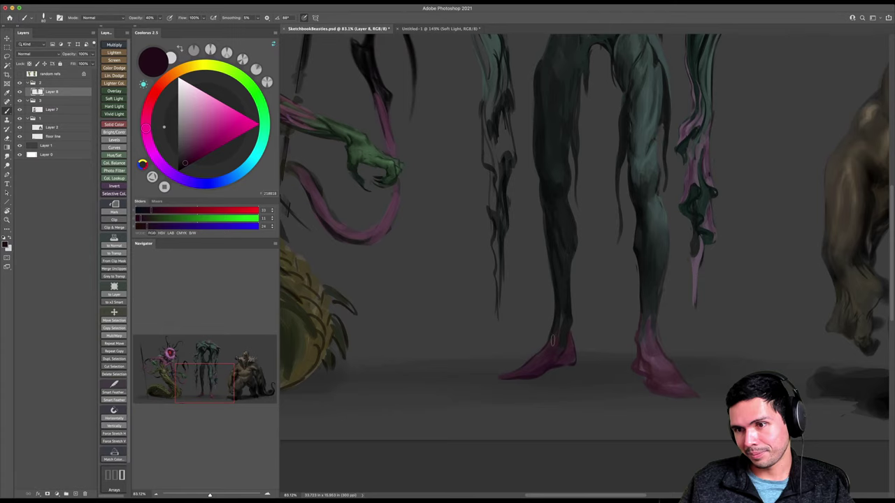
left_click_drag(552, 340, 569, 355)
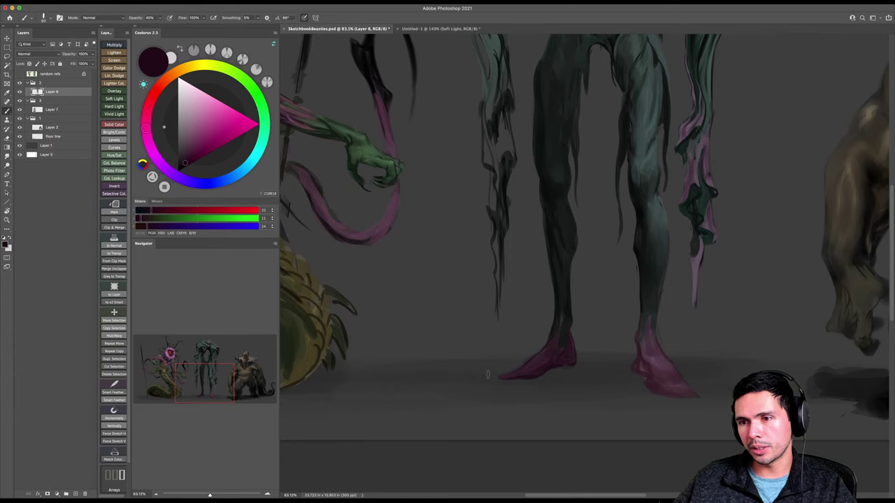
key("0")
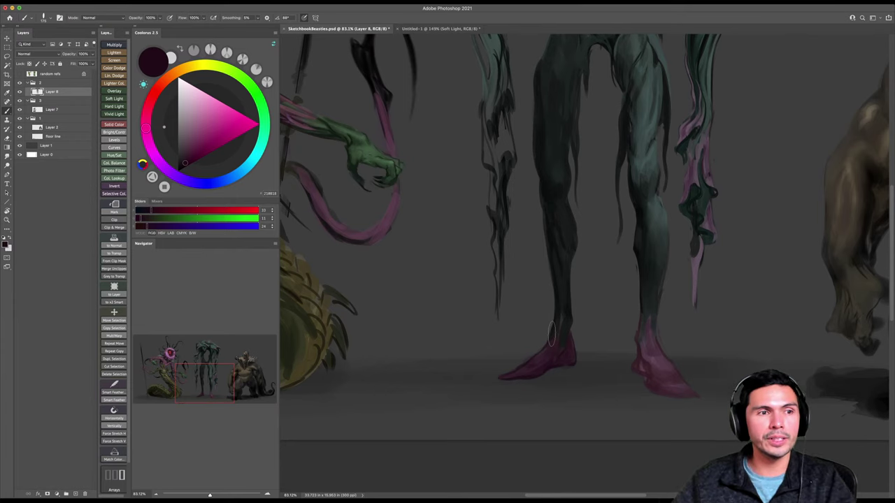
left_click(559, 322, "alt")
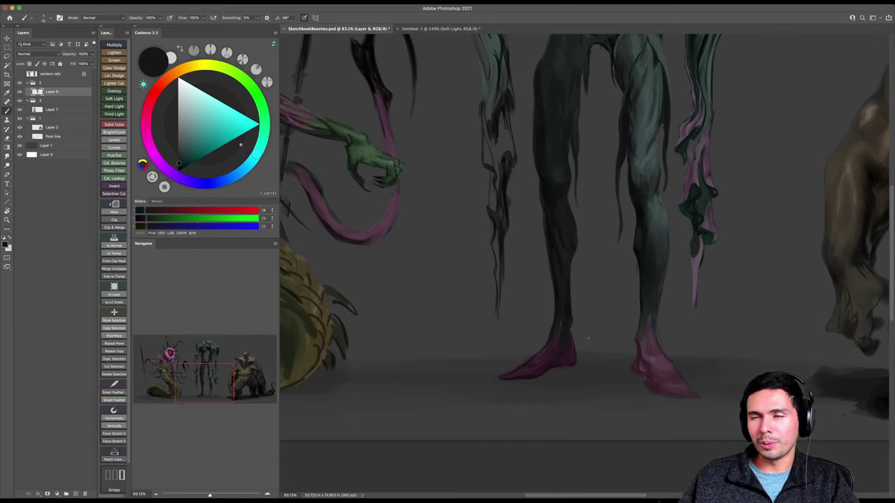
Extend the thin tendrils hanging between the legs with wavy tips, using near-black sampled beside the lit leg.
key("z")
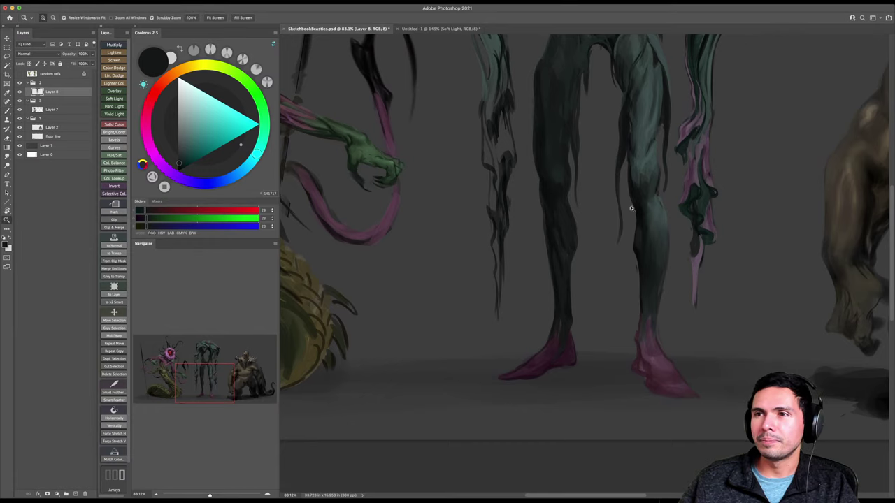
left_click_drag(549, 377, 489, 377)
key("z")
left_click_drag(594, 219, 631, 219)
left_click(623, 206, "alt")
key("bracketright")
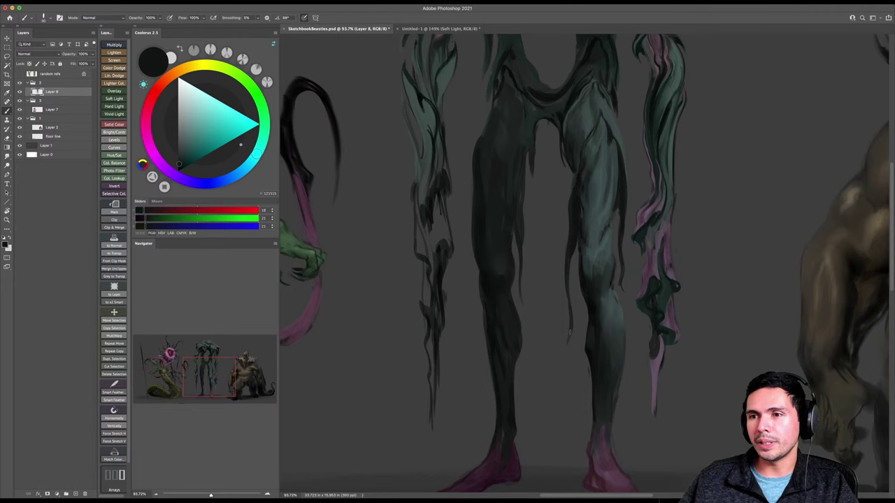
left_click_drag(569, 326, 571, 374)
key("[")
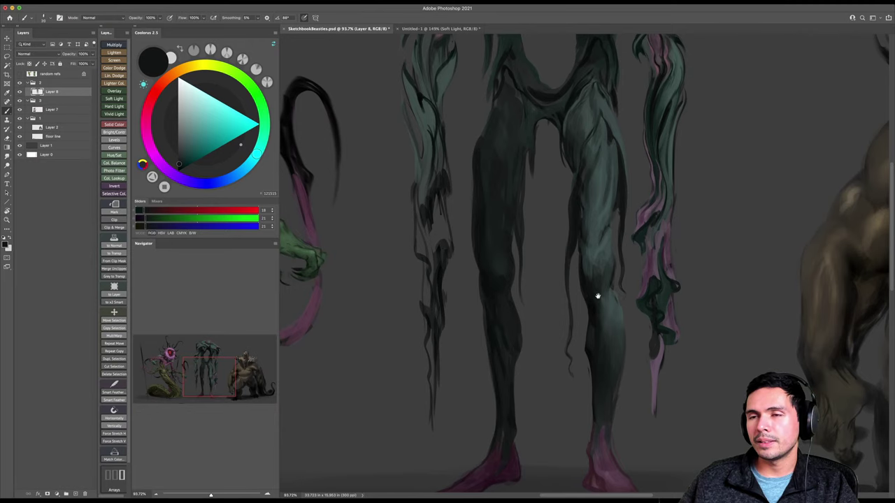
left_click_drag(597, 296, 598, 315)
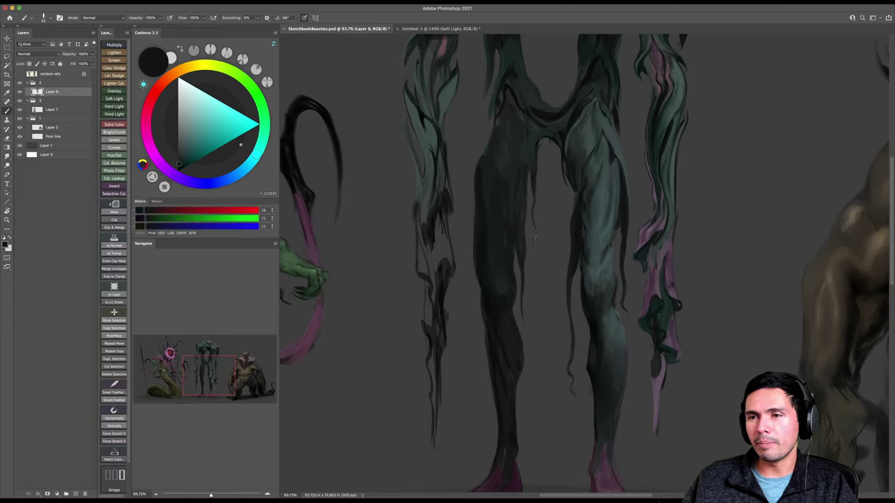
Tint the lower strands of the shadowed arm down to the tip with muted purple sampled there, using a larger brush.
key("z")
left_click_drag(562, 224, 541, 275)
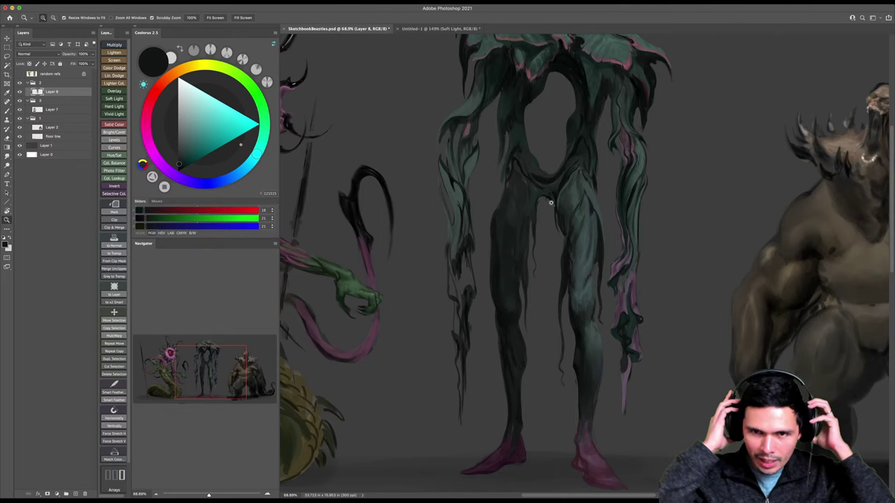
key("b")
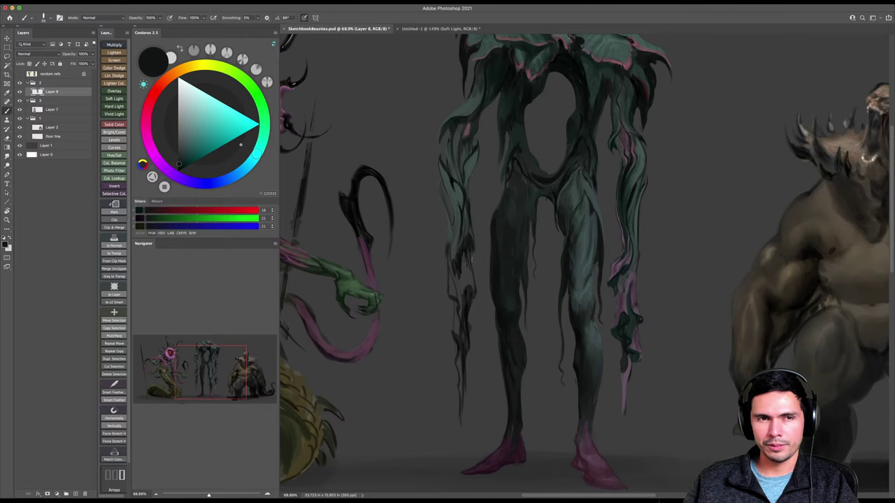
left_click(472, 267, "alt")
key("bracketright")
key("bracketright")
key("bracketright")
key("bracketright")
key("bracketright")
key("bracketright")
key("bracketright")
key("bracketright")
key("bracketright")
key("bracketright")
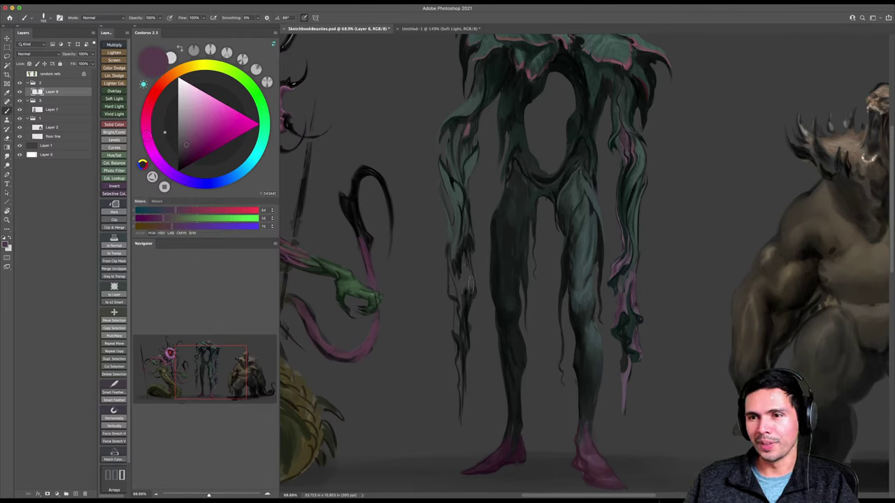
mouse_move(463, 272)
left_mouse_down()
mouse_move(458, 301)
mouse_move(451, 270)
left_mouse_up()
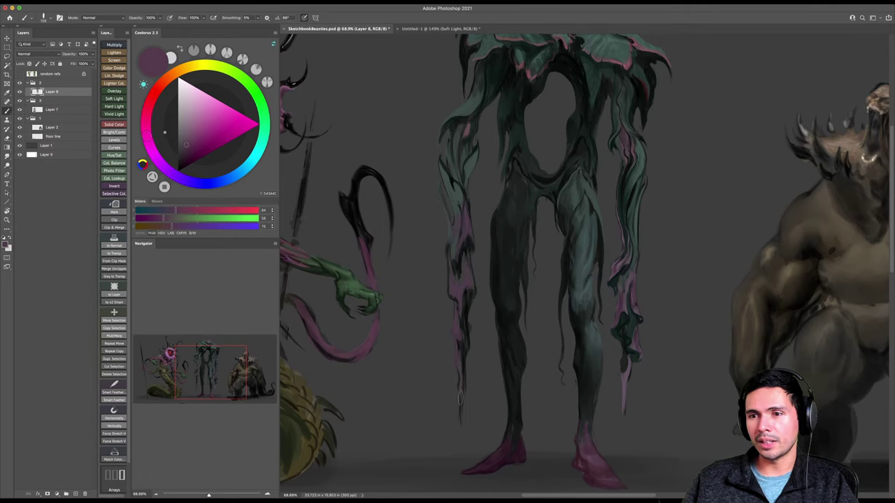
key("e")
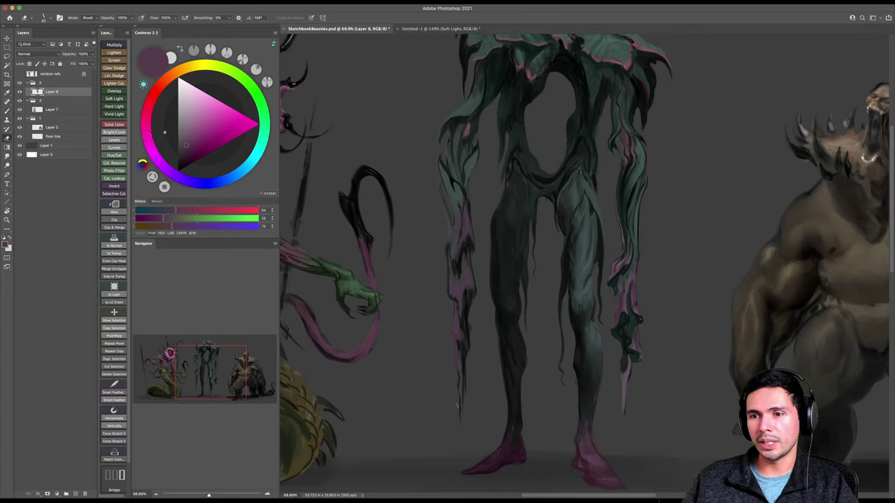
key("b")
left_click_drag(473, 266, 472, 305)
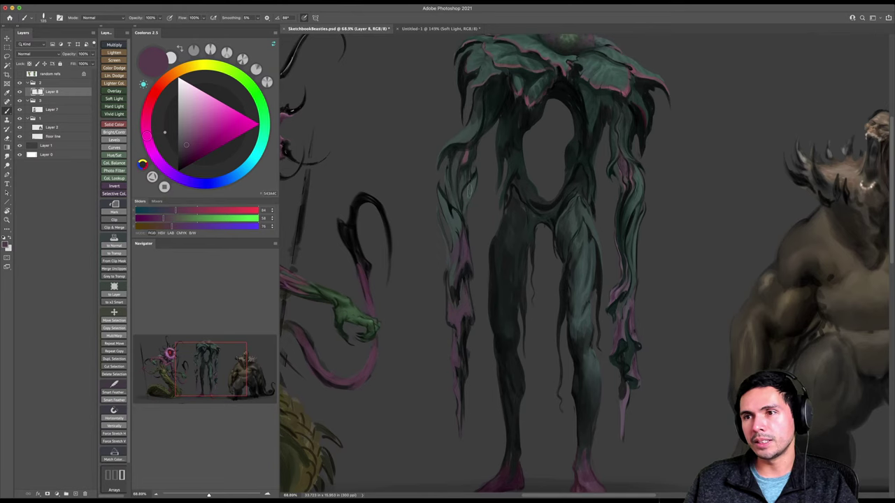
Accent the petal creases with a smaller brush, using near-black and dark green sampled from the drooping tip and petals.
left_click_drag(465, 193, 463, 220)
key("z")
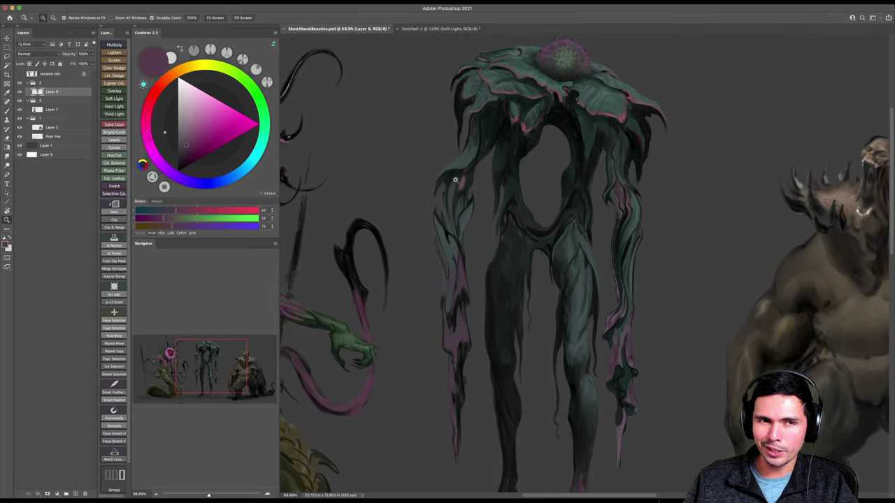
left_click_drag(455, 180, 473, 195)
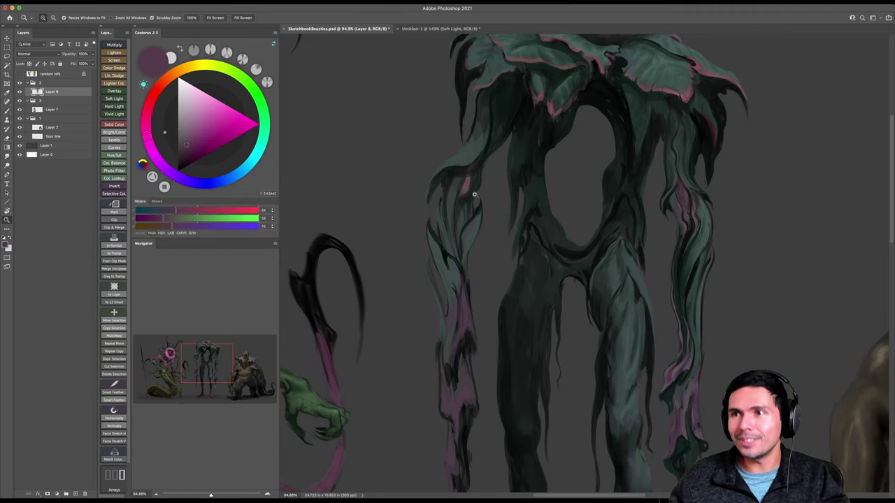
left_click_drag(475, 194, 460, 270)
left_click(700, 177, "alt")
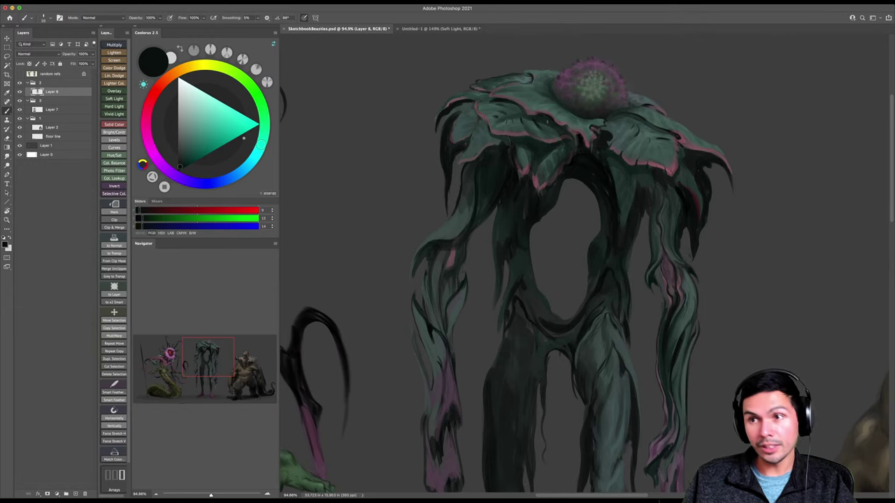
left_click(549, 119, "alt")
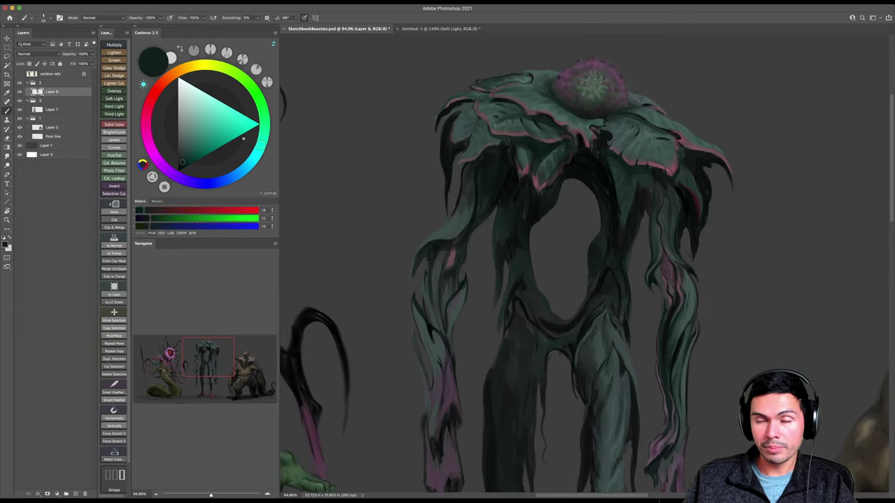
key("[")
left_click_drag(463, 121, 476, 112)
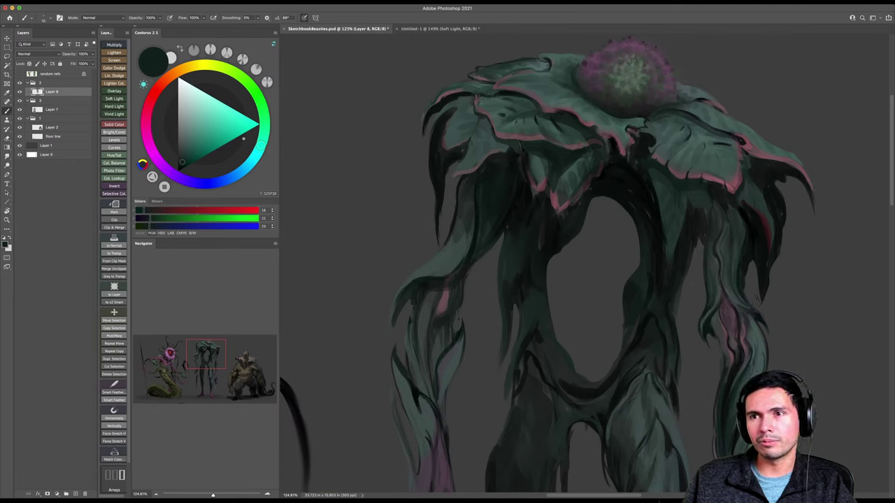
Touch up the petals above the shadowed arm with dusty pink, mid green and dark green sampled from the creature.
left_click(478, 99, "alt")
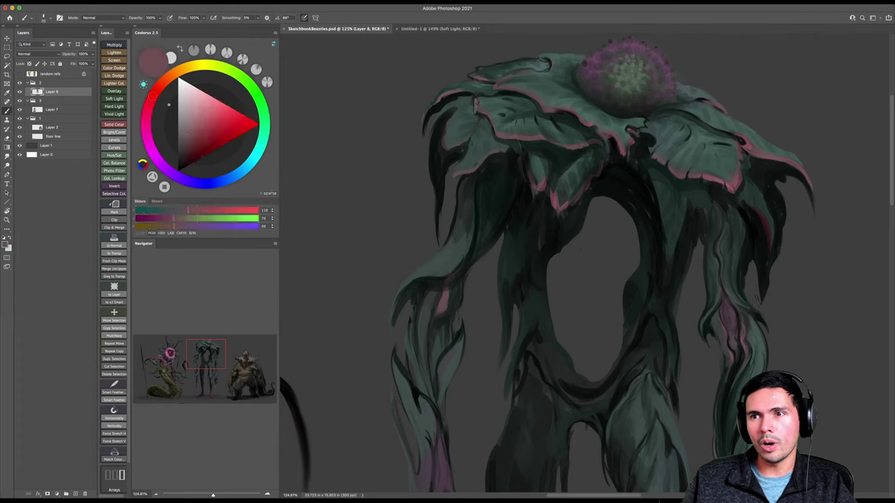
left_click(495, 115, "alt")
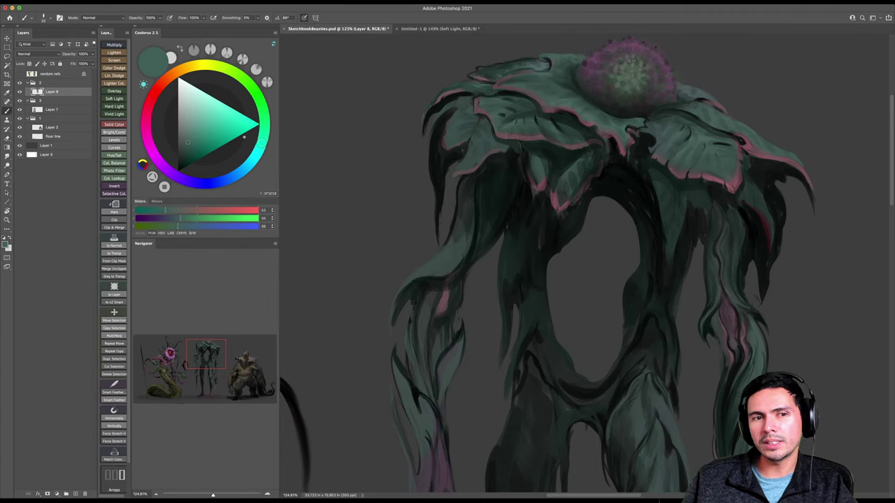
left_click(507, 227, "alt")
key("bracketleft")
key("bracketleft")
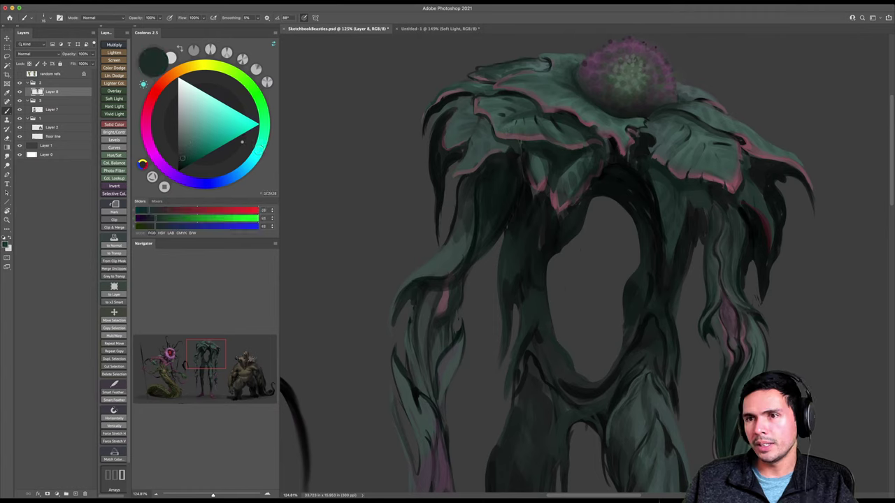
Darken the green sampled under the petals and deepen the shadows beneath them where the shadowed arm begins.
left_click(507, 151, "alt")
key("bracketright")
key("bracketright")
left_click(183, 166)
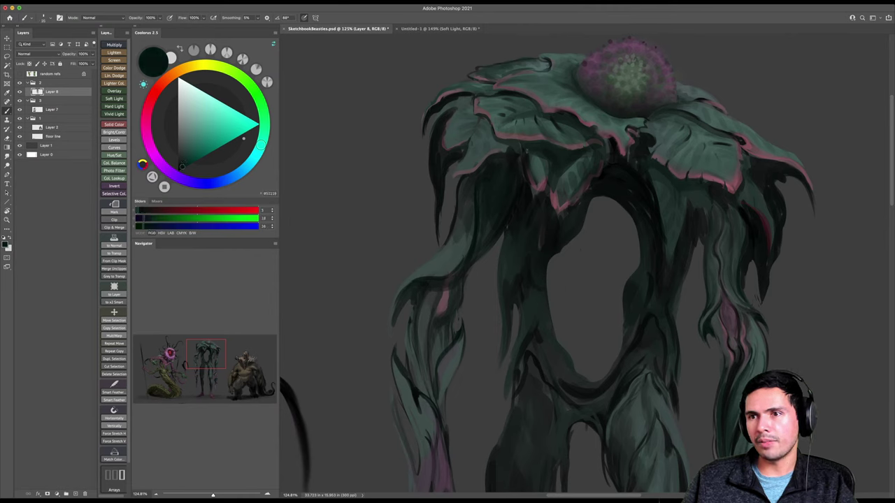
left_click(519, 145, "alt")
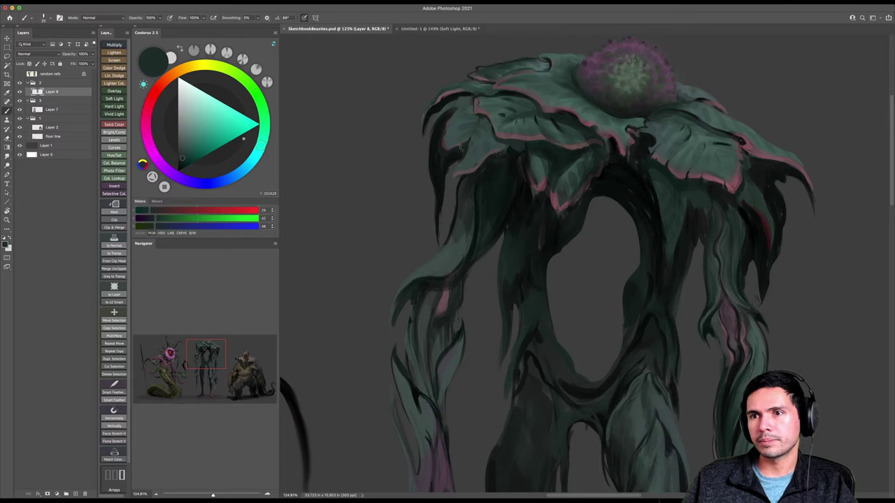
Shade the outer drooping petals with a larger brush at 50% opacity in near-black green, and save the document.
left_click(456, 148, "alt")
key("5")
key("]")
key("]")
key("]")
key("]")
key("]")
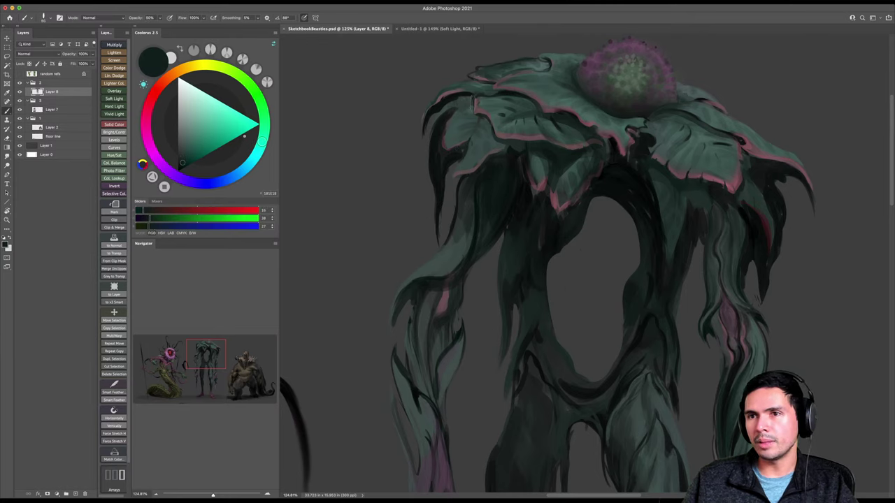
left_click(179, 164)
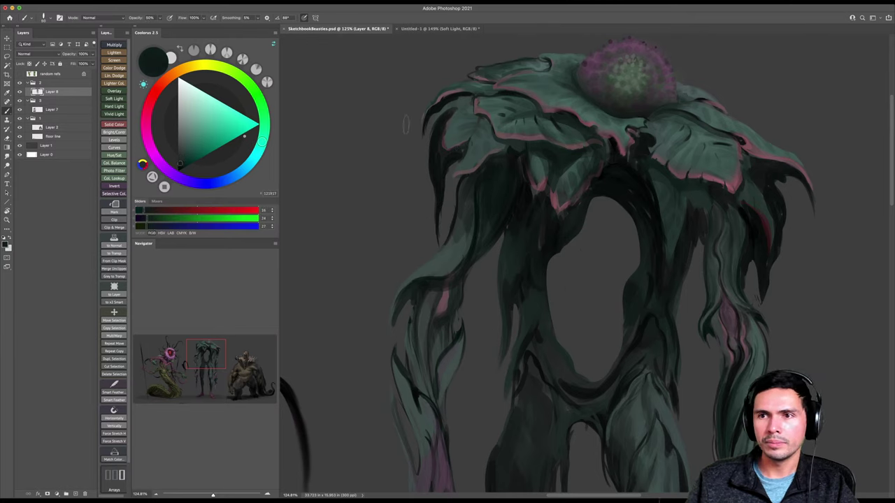
key("]")
mouse_move(455, 117)
left_mouse_down()
mouse_move(477, 119)
mouse_move(474, 140)
mouse_move(490, 155)
mouse_move(479, 147)
mouse_move(500, 146)
mouse_move(487, 162)
mouse_move(464, 162)
left_mouse_up()
key("z")
key("super+s")
Refine the curled petal beside the flower center with muted teal sampled from its edge.
left_click_drag(531, 101, 573, 102)
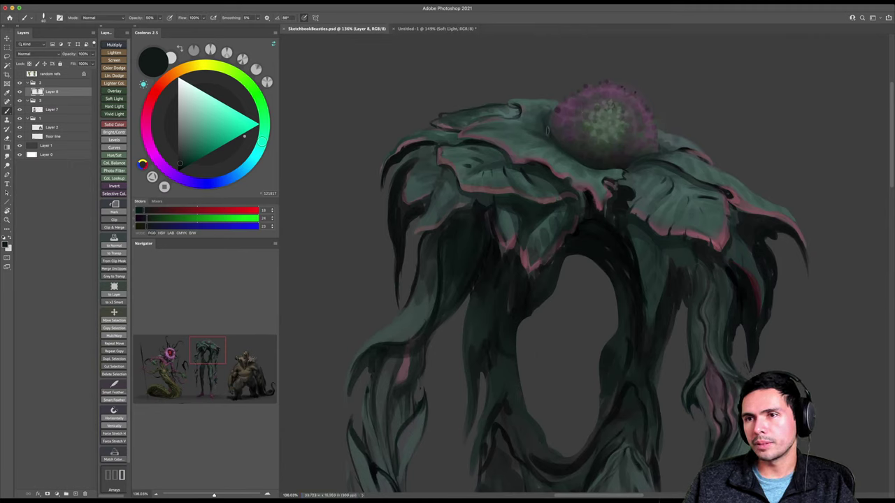
left_click(512, 109, "alt")
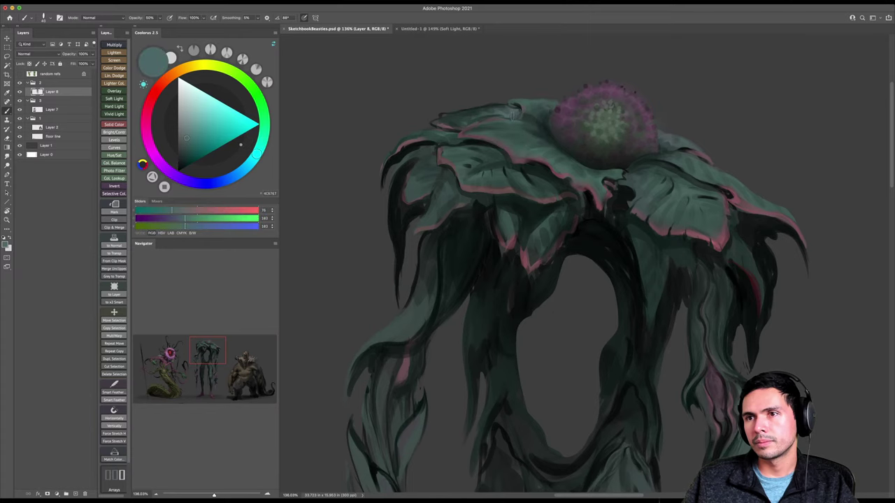
key("z")
mouse_move(545, 128)
left_mouse_down()
mouse_move(489, 133)
mouse_move(542, 168)
mouse_move(535, 172)
mouse_move(533, 148)
mouse_move(539, 173)
mouse_move(549, 176)
mouse_move(540, 139)
left_mouse_up()
key("b")
Brighten the purple strands of the shadowed arm with a mauve sampled there, reducing the brush size for finer strokes.
scroll(502, 181, "down", 2)
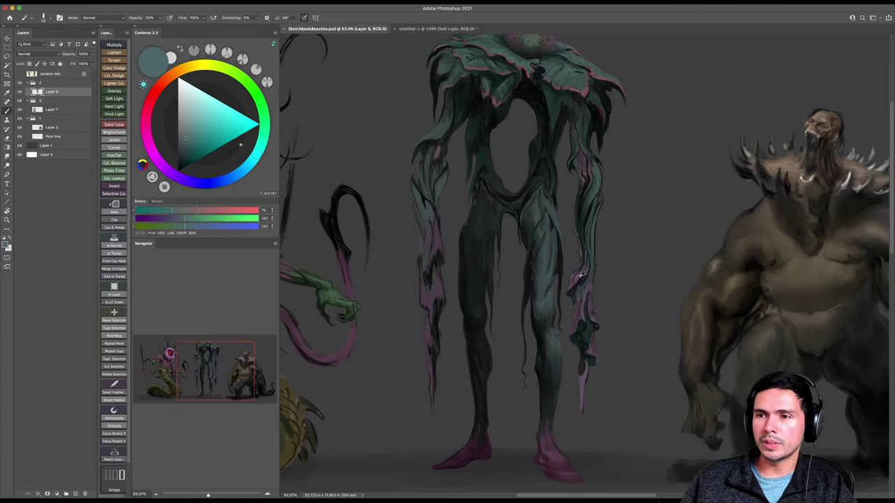
left_click(582, 277, "alt")
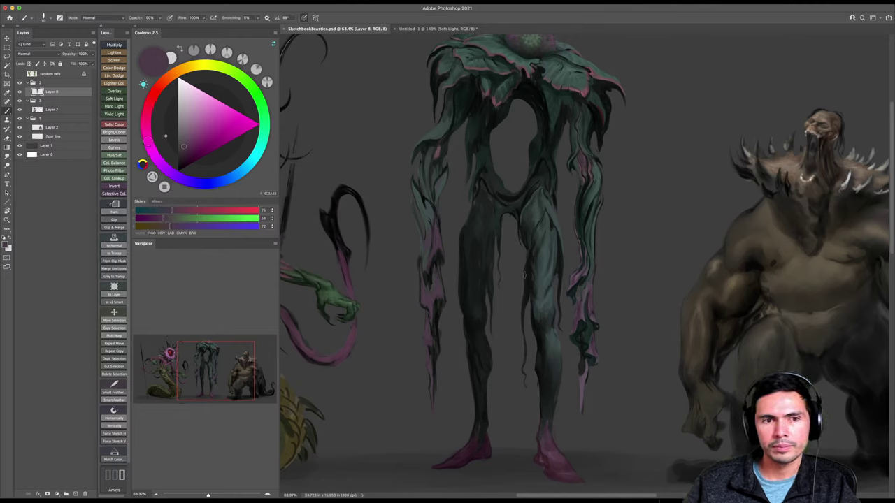
left_click(445, 290, "alt")
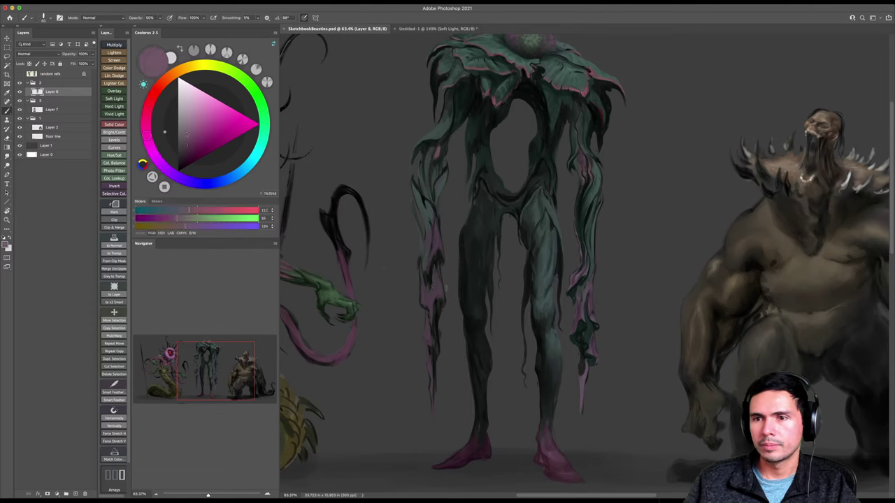
left_click_drag(436, 287, 435, 295)
key("[")
key("[")
key("[")
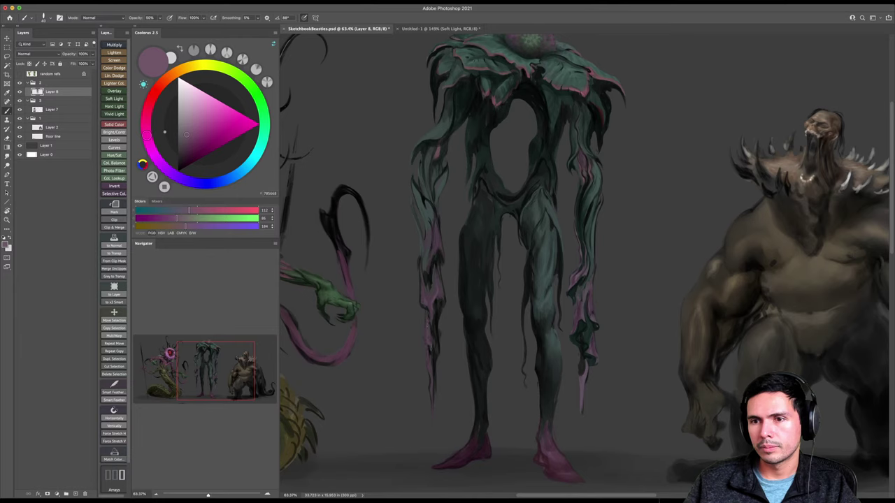
mouse_move(433, 255)
left_mouse_down()
mouse_move(432, 263)
mouse_move(435, 250)
left_mouse_up()
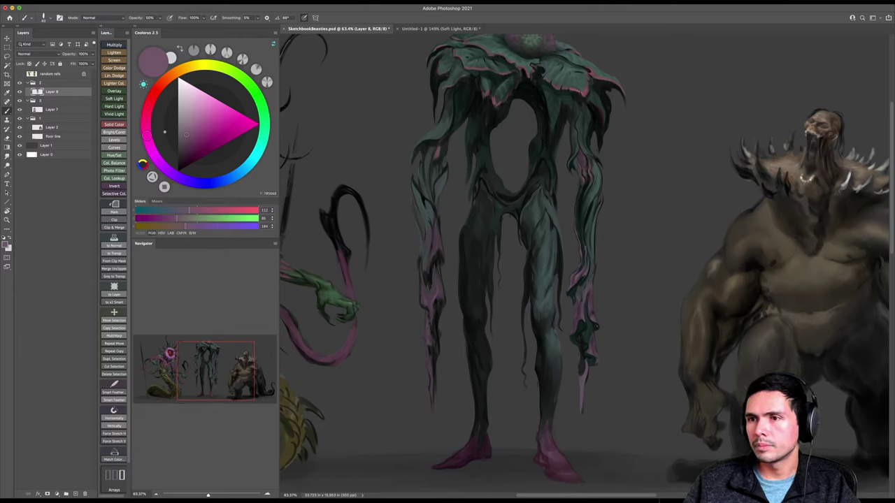
Add a thin mauve stroke along the inner edge of the lit arm and reduce the brush size.
left_click_drag(584, 221, 583, 245)
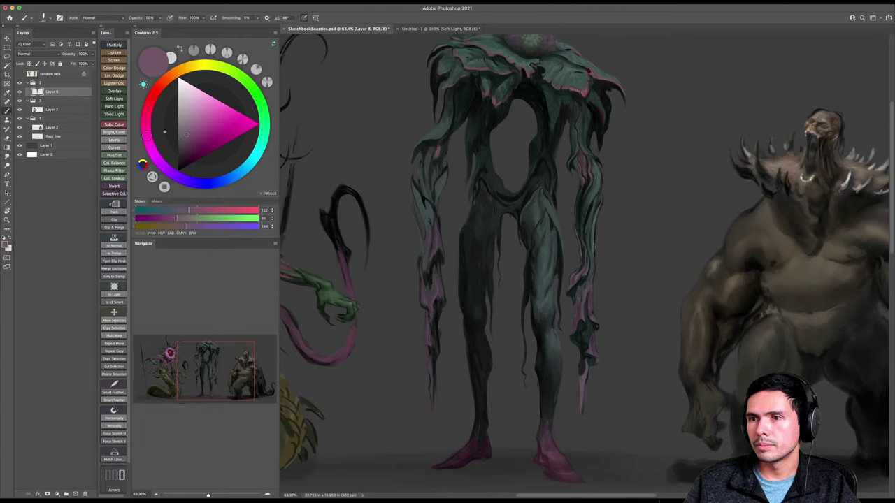
key("bracketleft")
key("bracketleft")
key("bracketleft")
key("bracketleft")
Deepen the darkest shadows around the torso opening with near-black sampled from beneath the petals.
key("z")
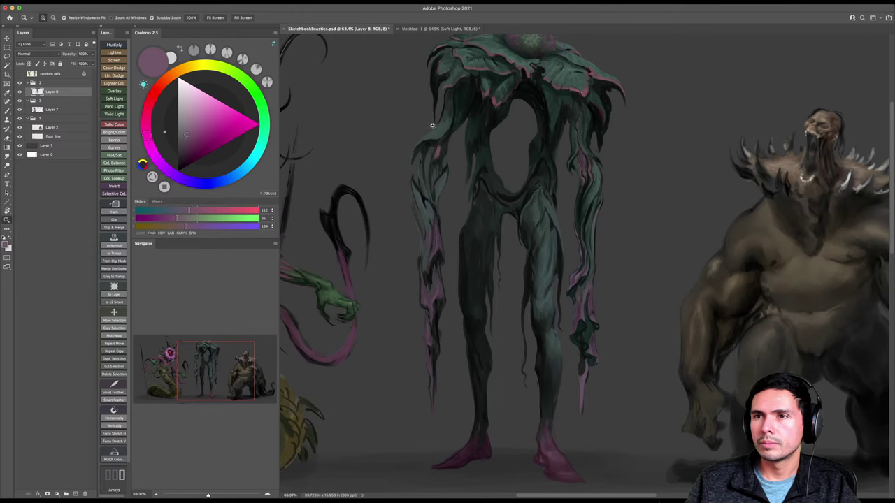
left_click_drag(431, 127, 448, 127)
left_click(534, 84, "alt")
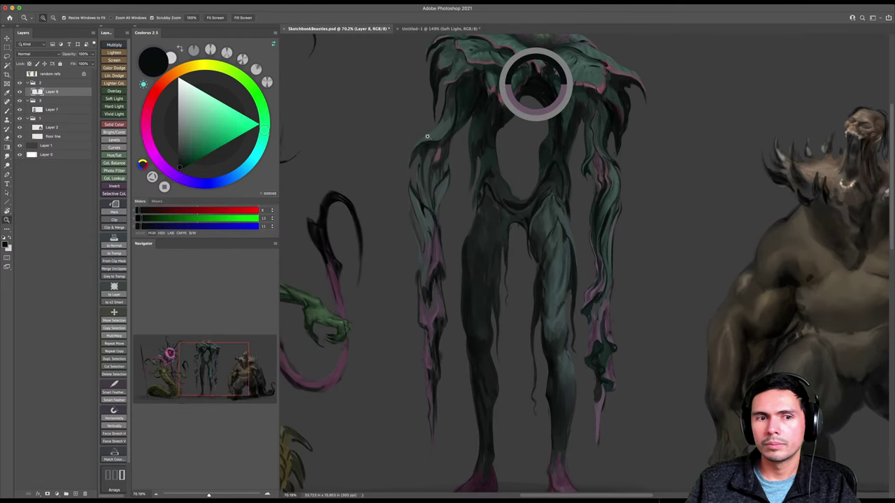
scroll(431, 132, "up", 2)
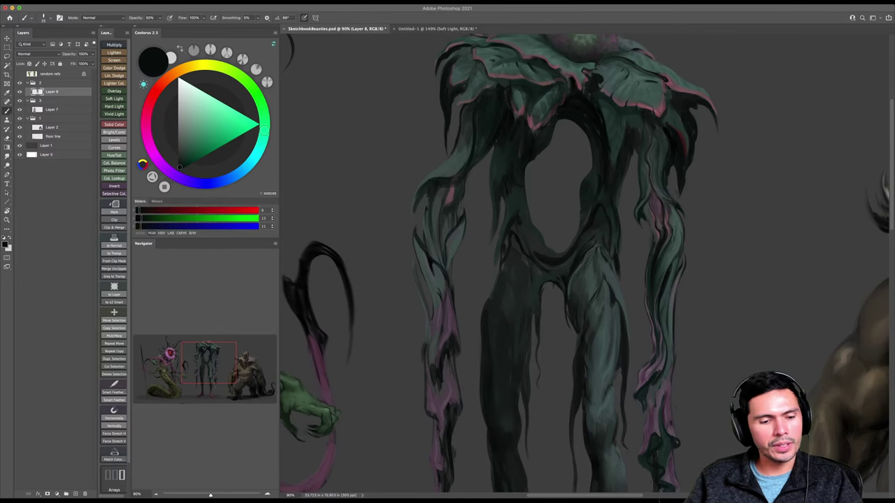
Refine the shadows beneath the petals and around the shadowed arm with dark green sampled from those areas.
key("z")
mouse_move(568, 332)
left_mouse_down()
mouse_move(553, 337)
mouse_move(573, 340)
mouse_move(569, 326)
left_mouse_up()
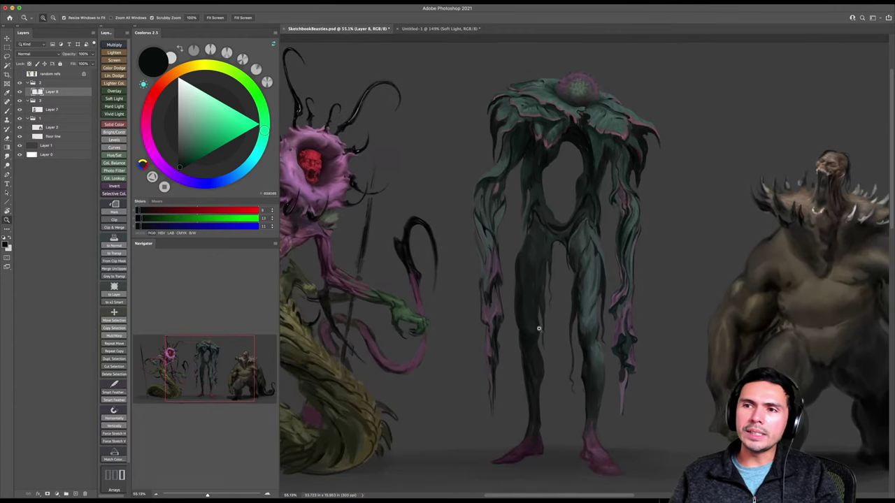
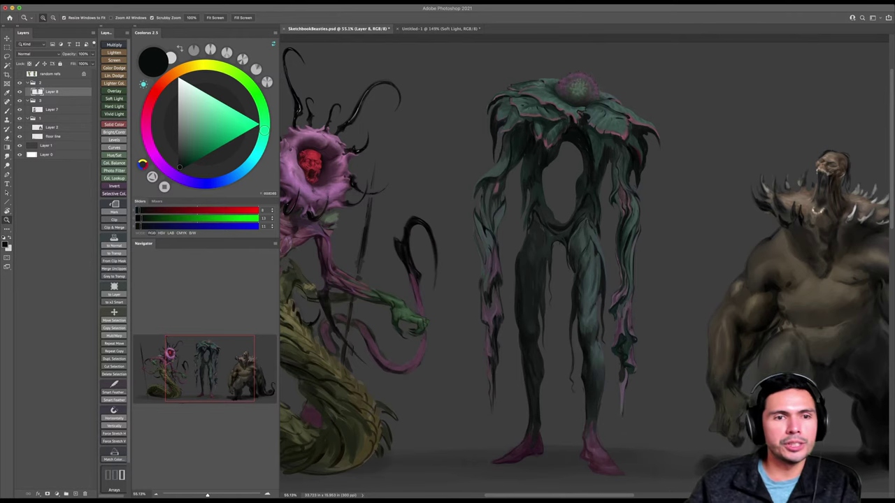
key("b")
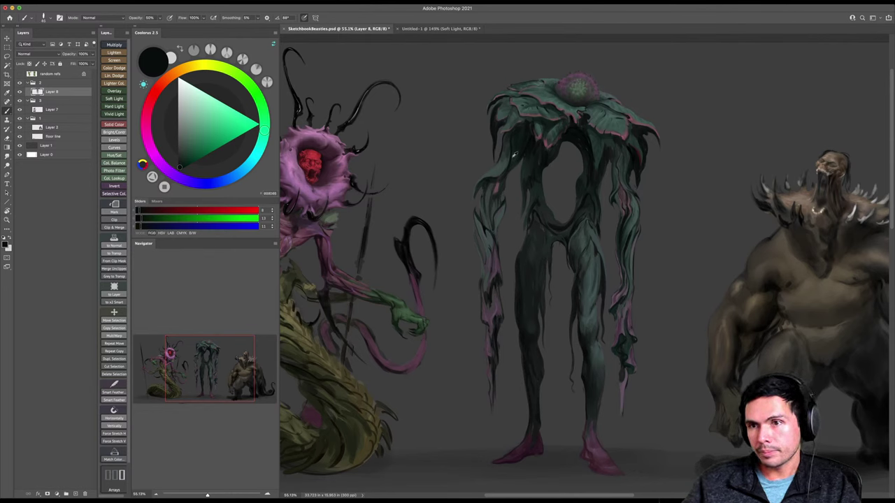
left_click(511, 162, "alt")
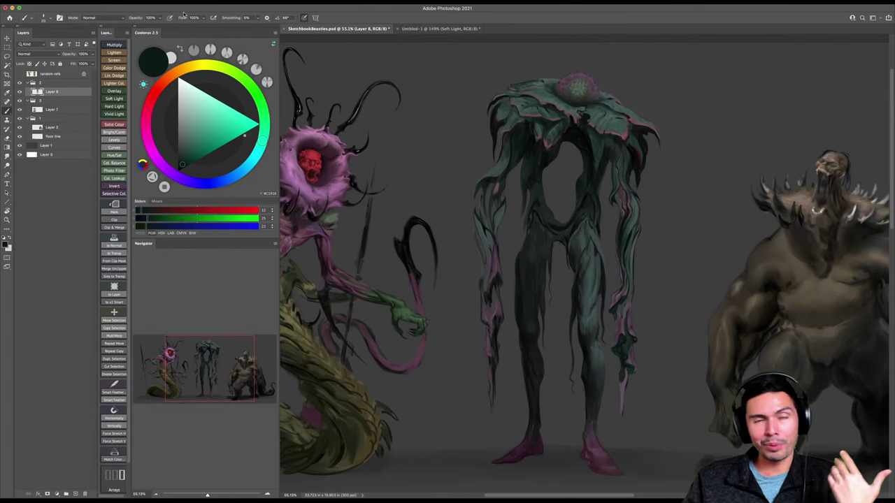
left_click(552, 120, "alt")
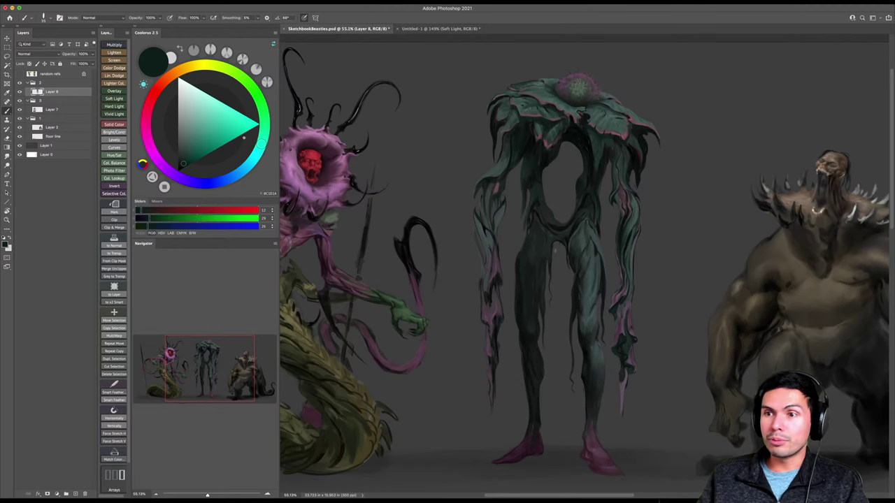
Touch up the legs with near-black sampled below the torso opening and muted teal sampled from the lit knee.
left_click(559, 221, "alt")
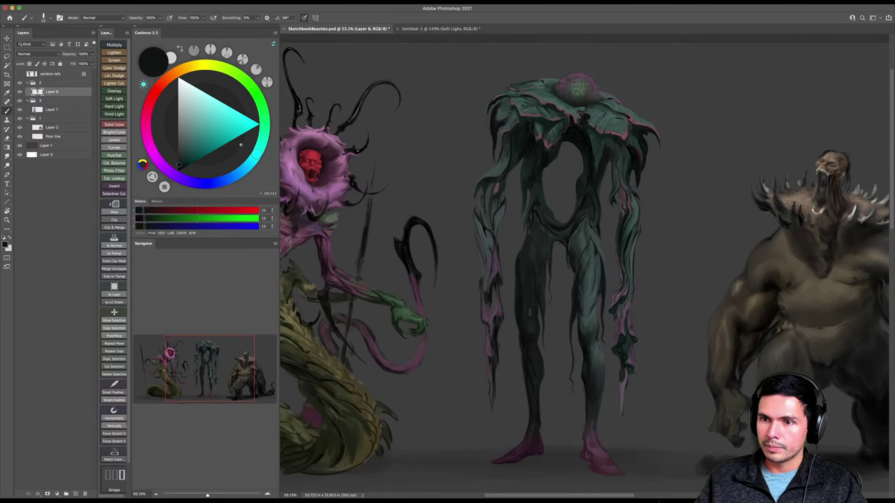
left_click(588, 315, "alt")
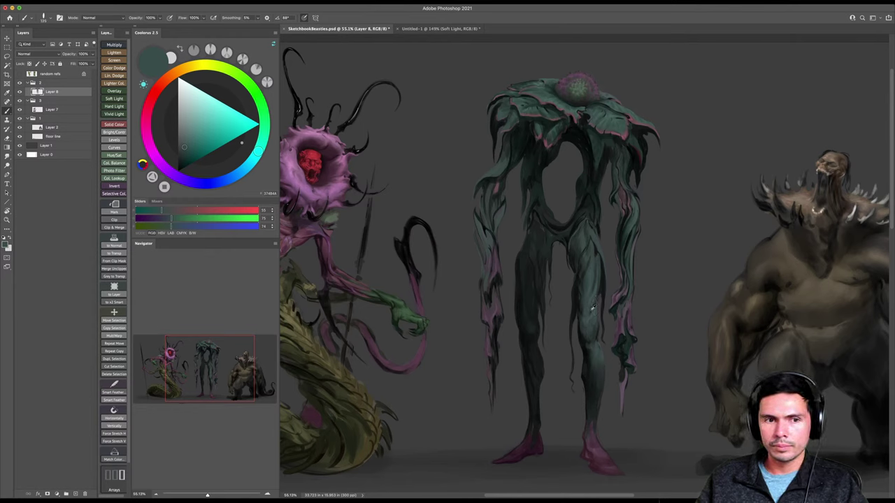
left_click(595, 314, "alt")
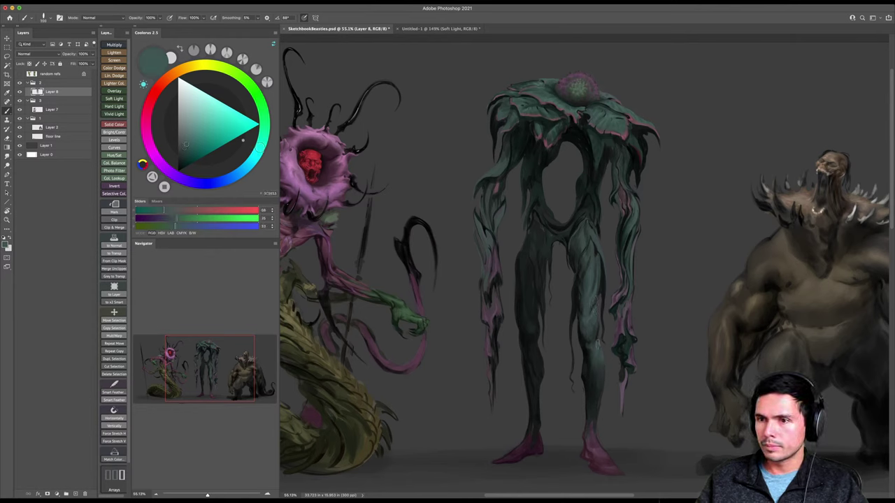
Show the random refs reference photos and make their layer active for rearranging.
key("z")
left_click_drag(599, 348, 629, 348)
key("space")
mouse_move(627, 344)
left_mouse_down()
mouse_move(597, 274)
mouse_move(545, 307)
left_mouse_up()
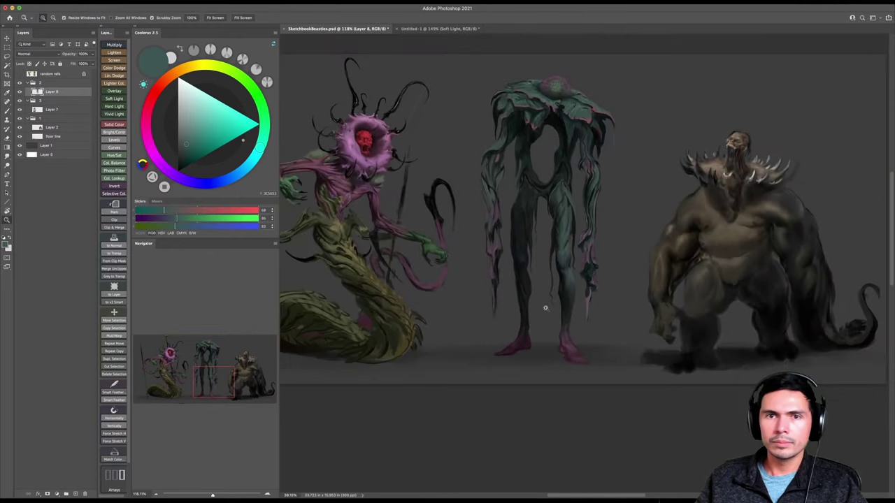
left_click(20, 74)
key("v")
left_click(477, 130, "super")
Select the small cropped flower-stalk photo and place it beside the creature's lit lower leg.
key("m")
left_click_drag(495, 146, 438, 53)
key("v")
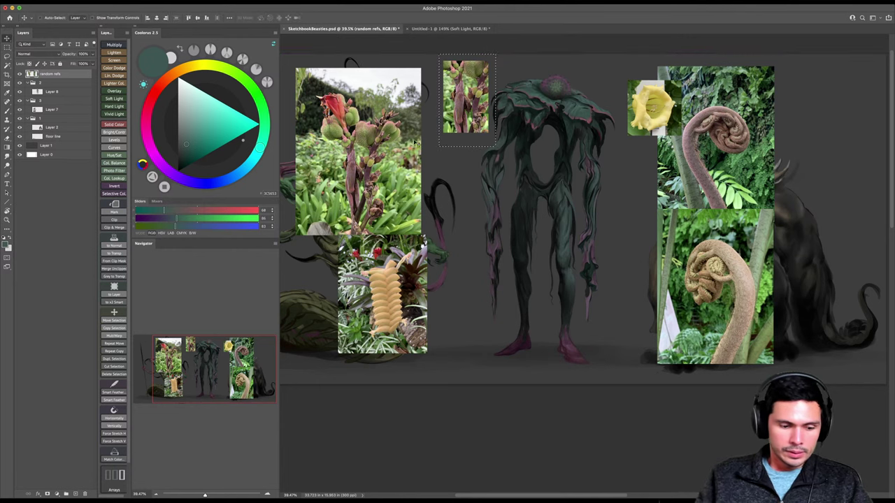
left_click_drag(474, 118, 473, 120)
left_click_drag(478, 205, 489, 313)
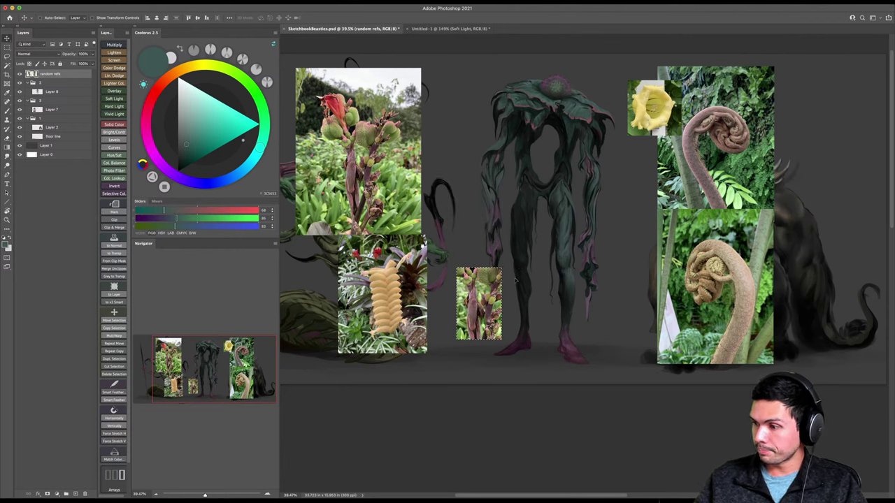
left_click_drag(505, 283, 642, 272)
Select the large flower-stalk photo with the shell ginger photo below it and move both closer to the creature.
key("z")
left_click_drag(588, 293, 608, 278)
left_click_drag(508, 256, 494, 260)
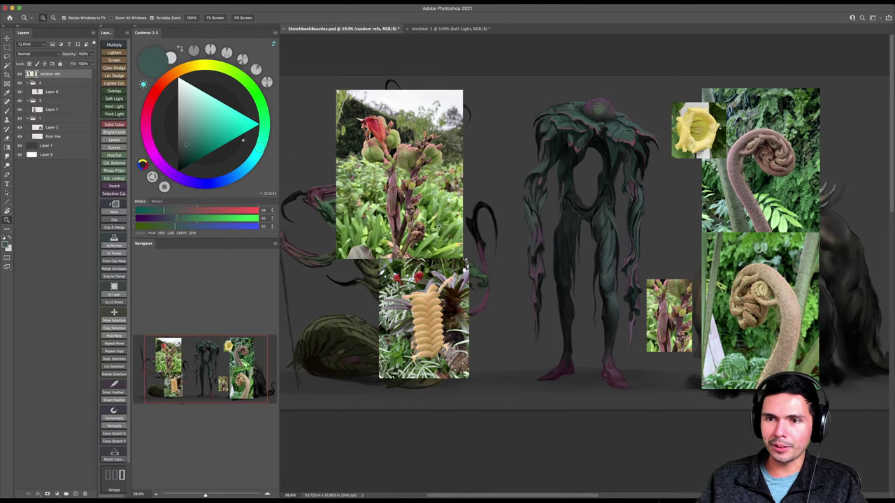
key("m")
mouse_move(481, 73)
left_mouse_down()
mouse_move(366, 393)
mouse_move(306, 378)
left_mouse_up()
key("v")
left_click_drag(413, 329, 459, 329)
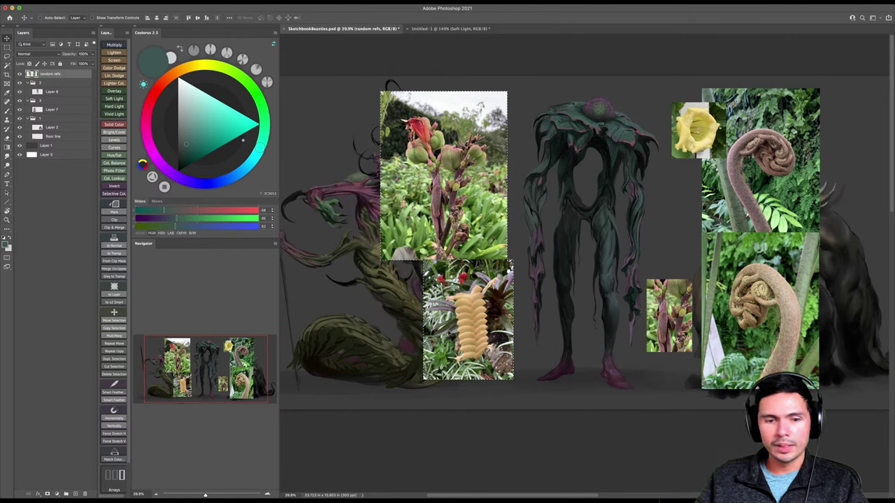
Examine the sheath and stem forms in the flower-stalk photos as reference for the creature's legs.
key("z")
left_click_drag(424, 228, 462, 209)
left_click_drag(462, 155, 430, 315)
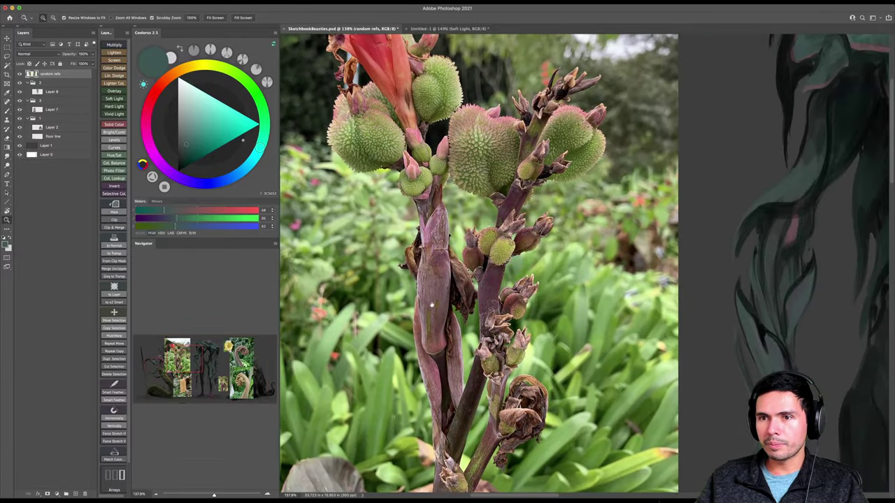
left_click_drag(450, 234, 442, 204)
left_click_drag(463, 361, 431, 299)
left_click_drag(470, 381, 423, 277)
left_click_drag(442, 349, 342, 326)
left_click_drag(564, 264, 583, 260)
left_click_drag(583, 269, 581, 278)
scroll(582, 279, "up", 3)
Switch to the creature's Layer 8 and clean up the outer edge of the lit knee with the Eraser.
key("b")
left_click(541, 214, "alt")
key("e")
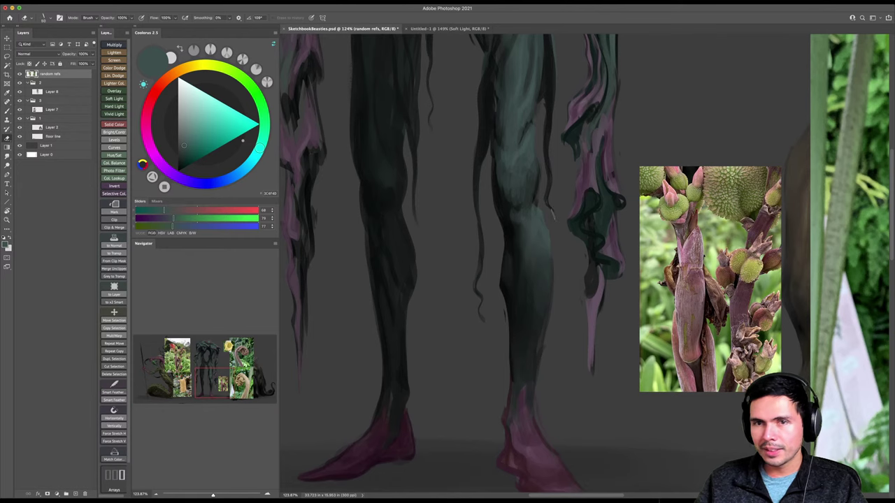
left_click(38, 93)
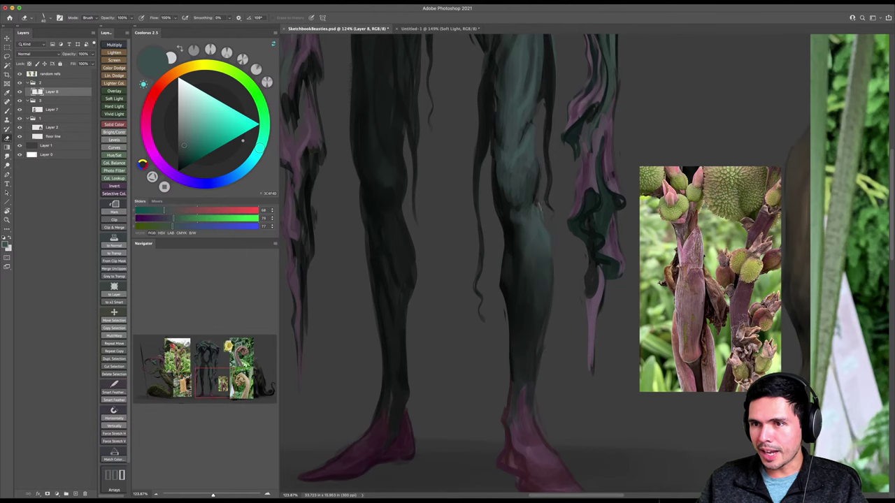
scroll(539, 214, "up", 2)
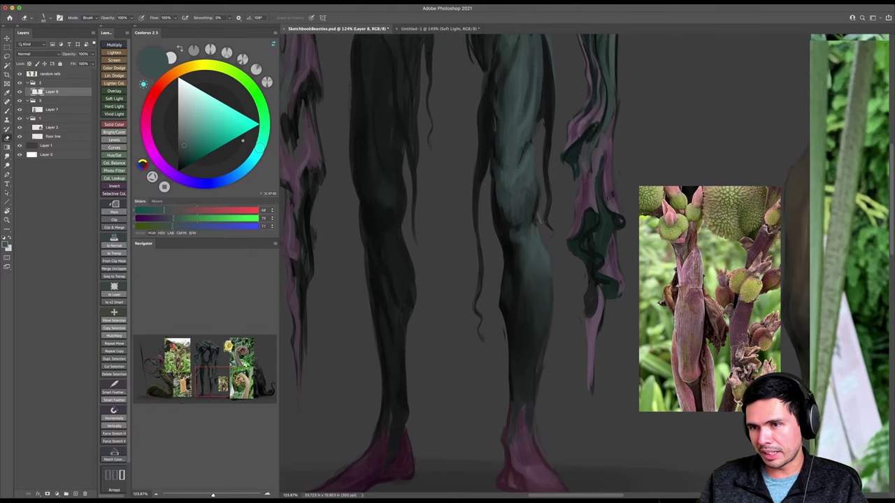
Refine the hanging strand beside the lit knee with near-black sampled from it, using a smaller brush.
key("b")
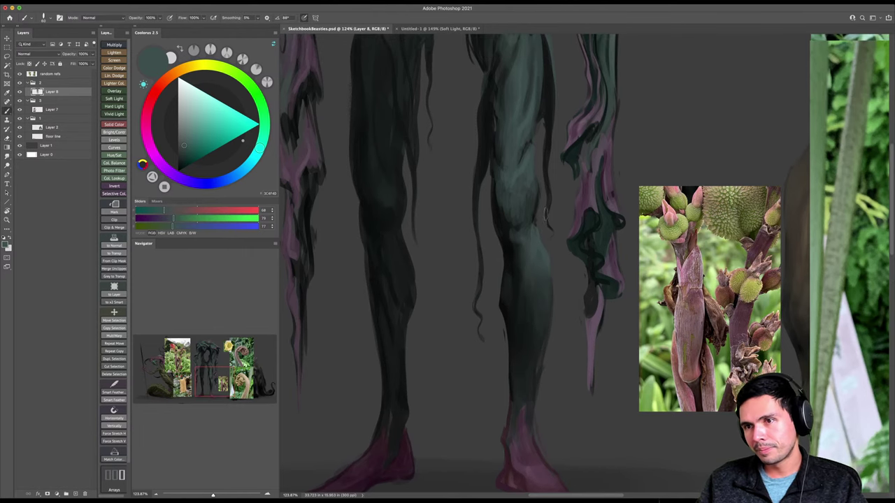
left_click(550, 157, "alt")
left_click_drag(551, 225, 564, 243)
key("[")
key("[")
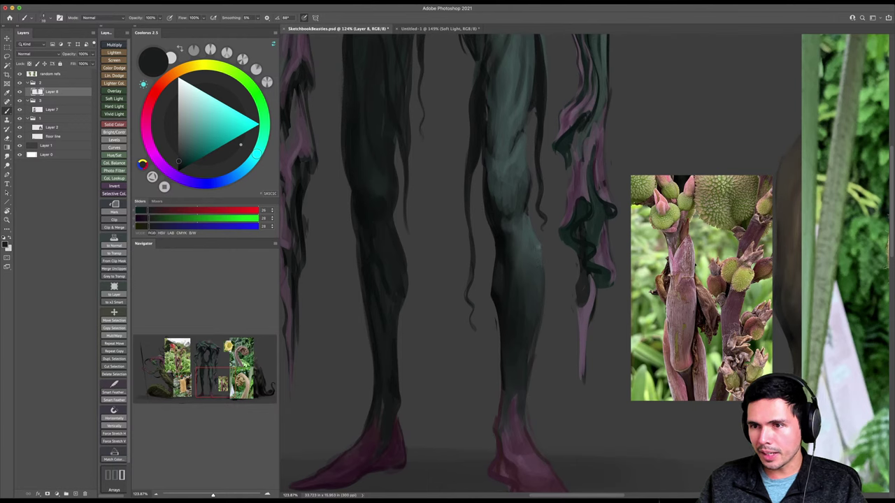
Paint an overlapping sheath-like fold on the outer side of the lit calf with sampled teal and dark slate tones.
left_click(538, 246, "alt")
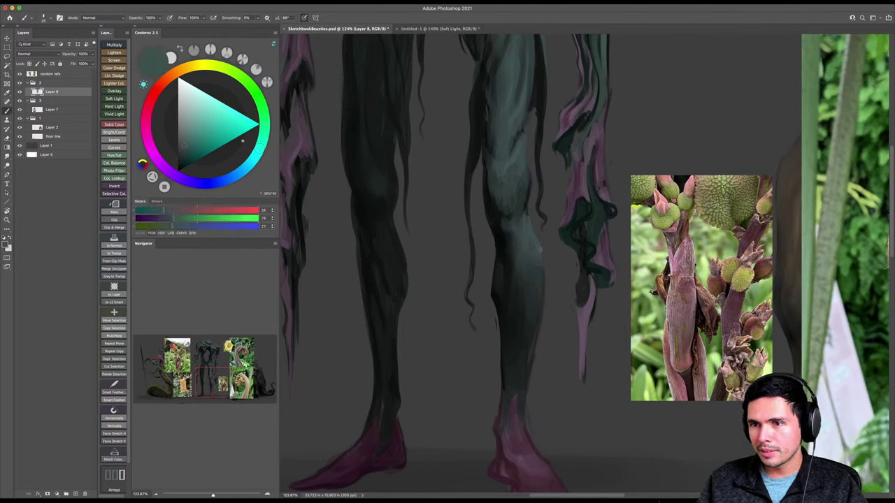
left_click(526, 273, "alt")
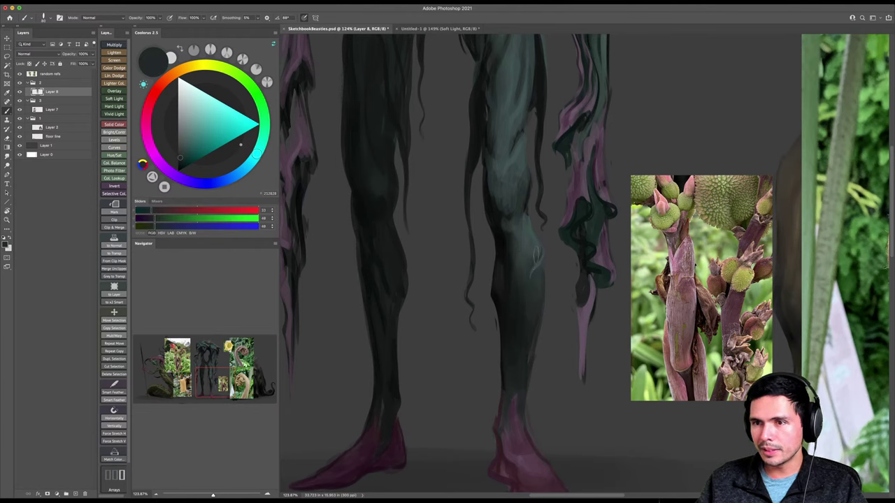
left_click(543, 267, "alt")
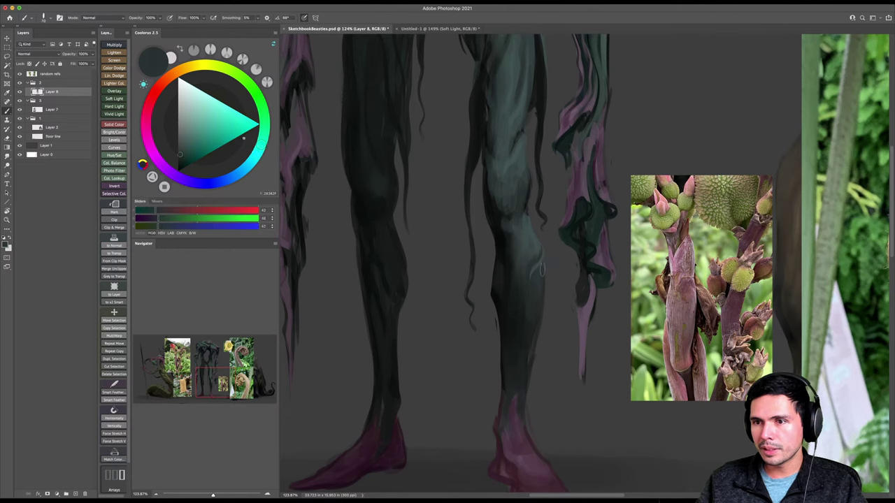
left_click(542, 271, "alt")
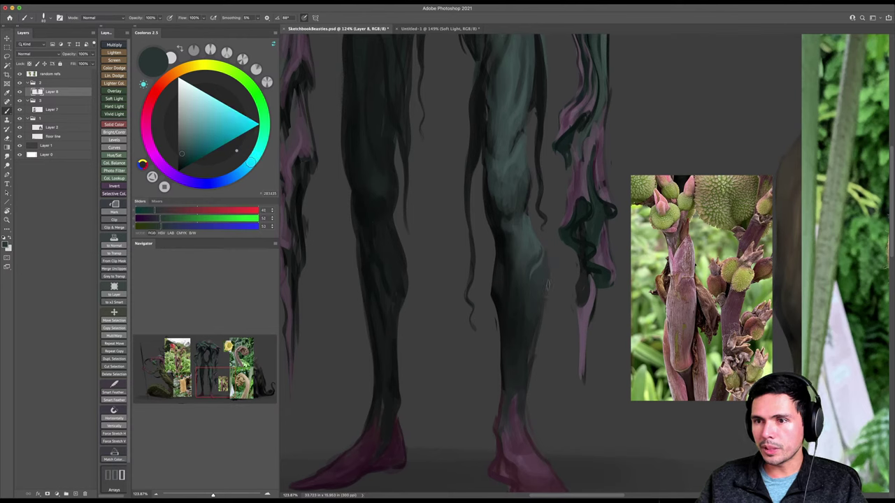
left_click(507, 267, "alt")
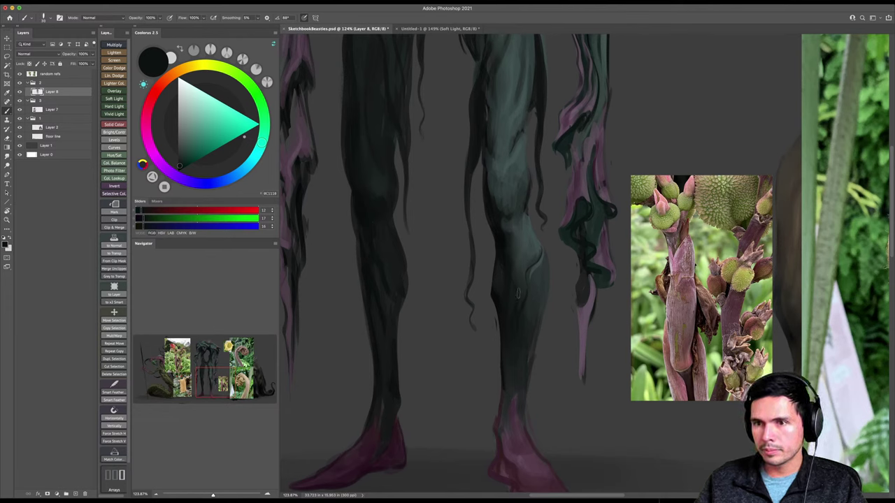
Deepen the creases down to the lit ankle and blend the calf fold with muted teal and near-black sampled nearby.
key("z")
mouse_move(510, 385)
left_mouse_down()
mouse_move(499, 390)
mouse_move(516, 370)
left_mouse_up()
key("space")
left_click_drag(517, 370, 513, 335)
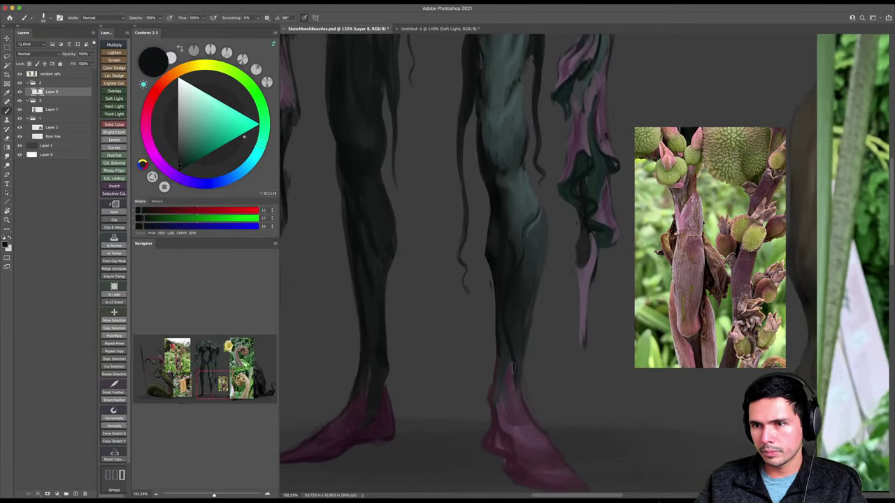
left_click(535, 223, "alt")
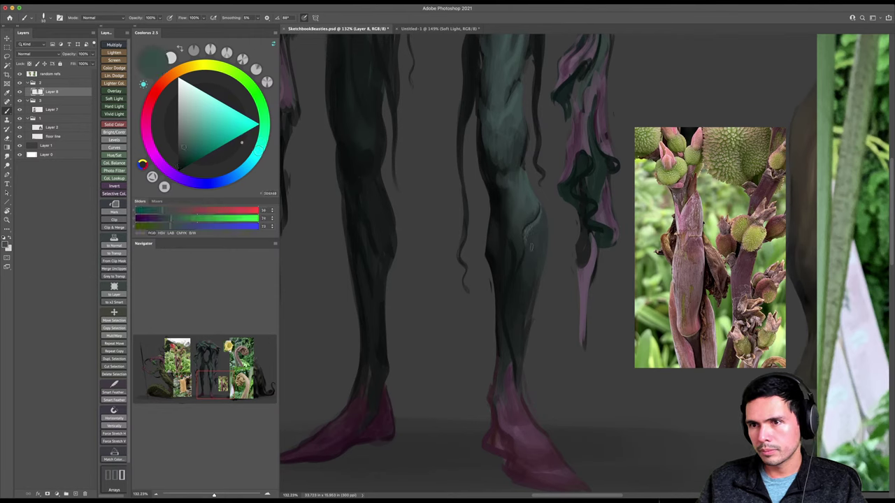
left_click(539, 238, "alt")
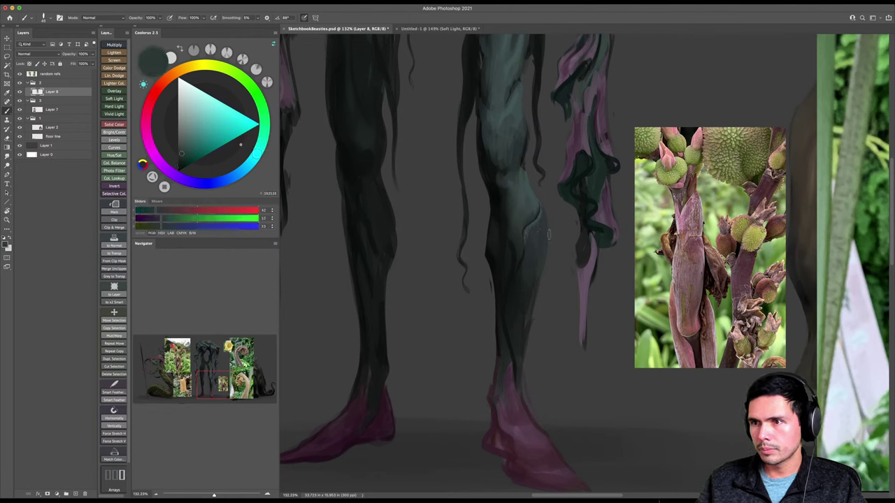
left_click(540, 224, "alt")
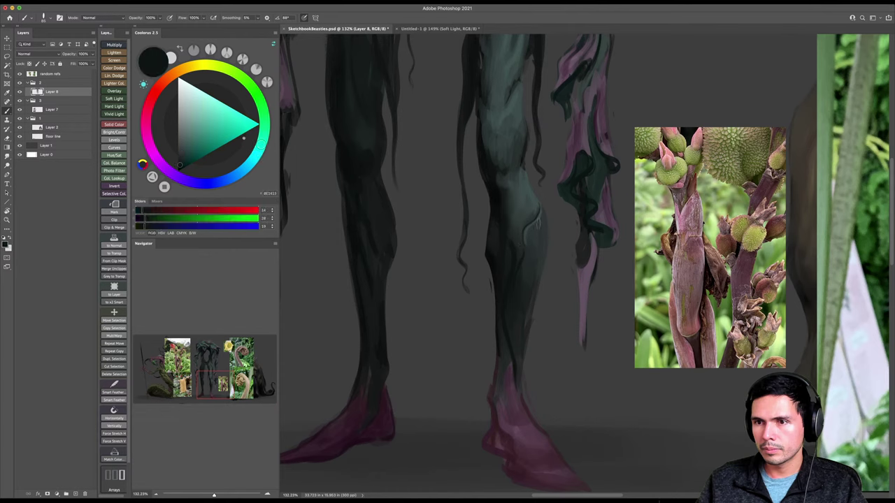
Set the brush angle to 104°, draw fine dark lines along the calf fold, and undo the last outer-edge stroke.
right_click(539, 224)
left_click(555, 232)
left_click(531, 237)
left_click_drag(532, 225, 529, 239)
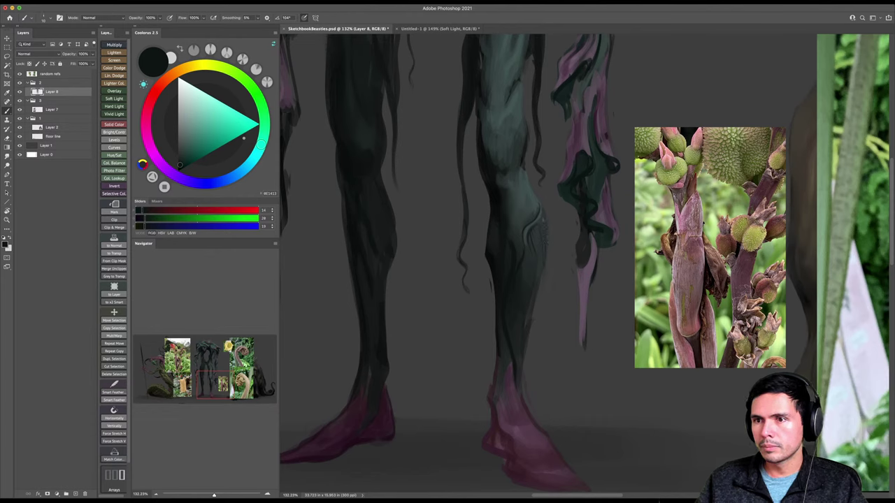
left_click_drag(546, 234, 533, 311)
key("super+z")
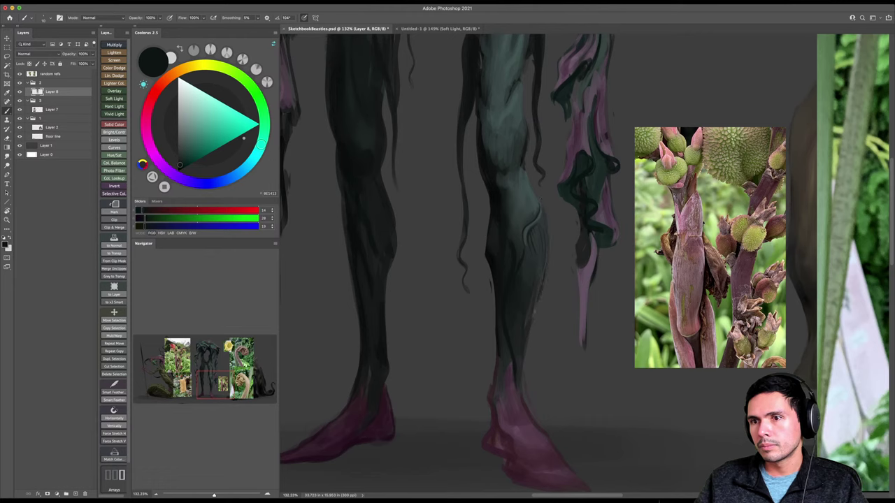
Shade the lit calf and add fine streaks toward the ankle with dark slate, near-black and teal sampled from the leg.
left_click(539, 267, "alt")
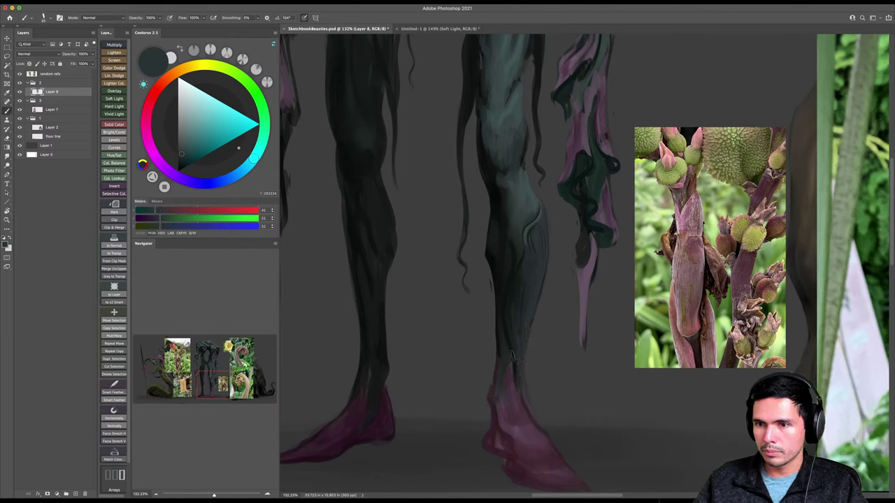
left_click(511, 350, "alt")
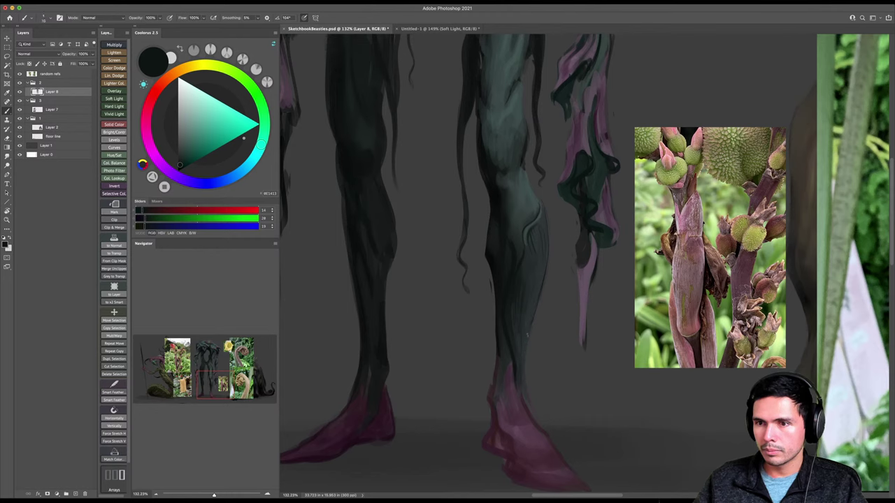
left_click_drag(525, 331, 522, 370)
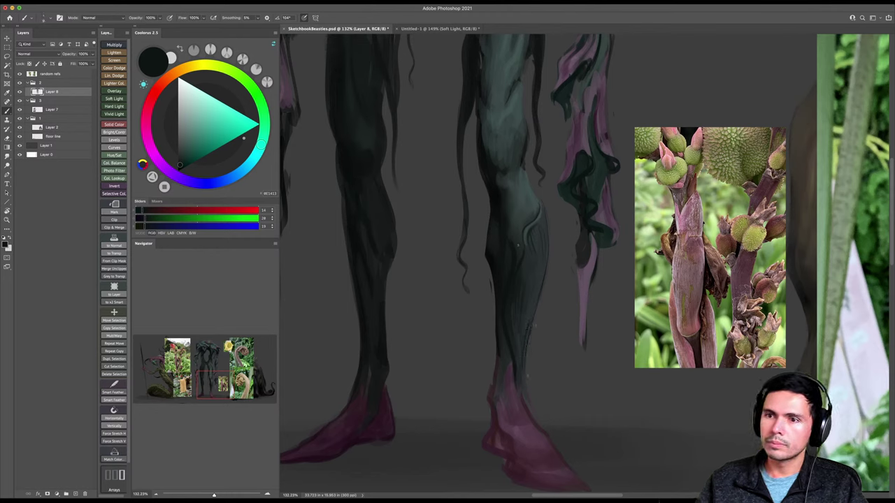
left_click(530, 190, "alt")
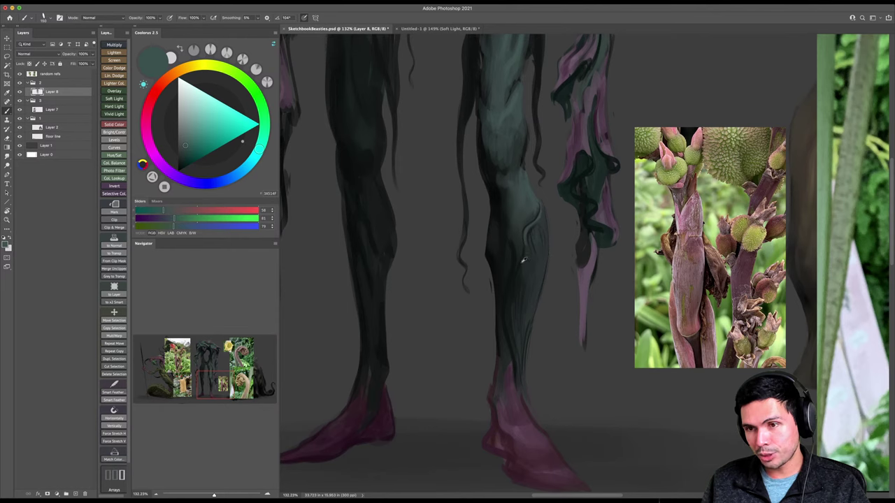
left_click(517, 260, "alt")
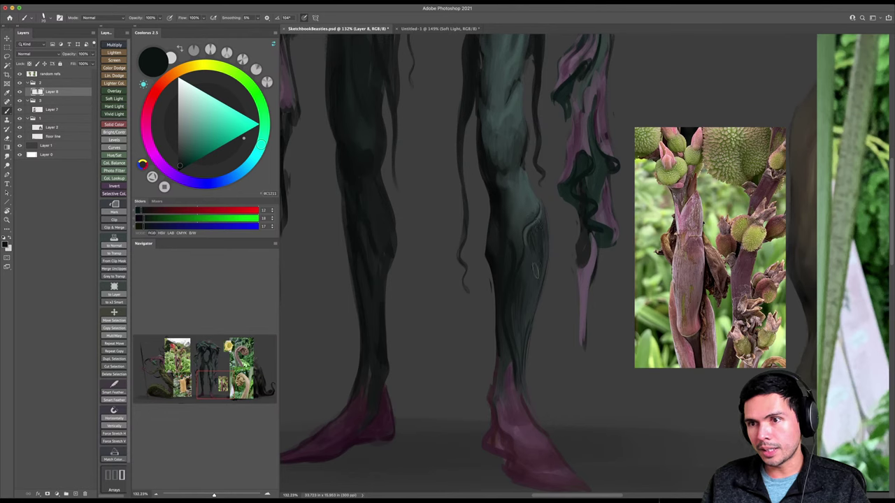
Smooth the outer side of the lit calf and add fine streaks with dark slate and near-black tones sampled from the leg.
left_click(536, 257, "alt")
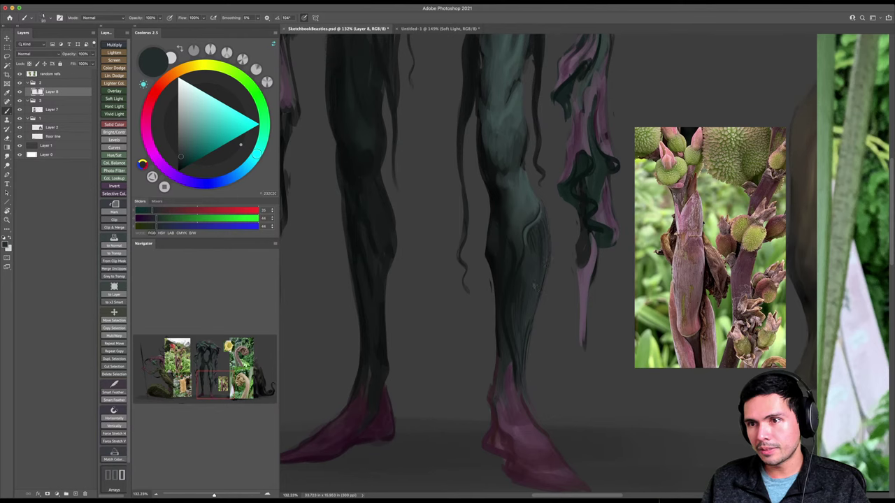
key("[")
left_click(527, 279, "alt")
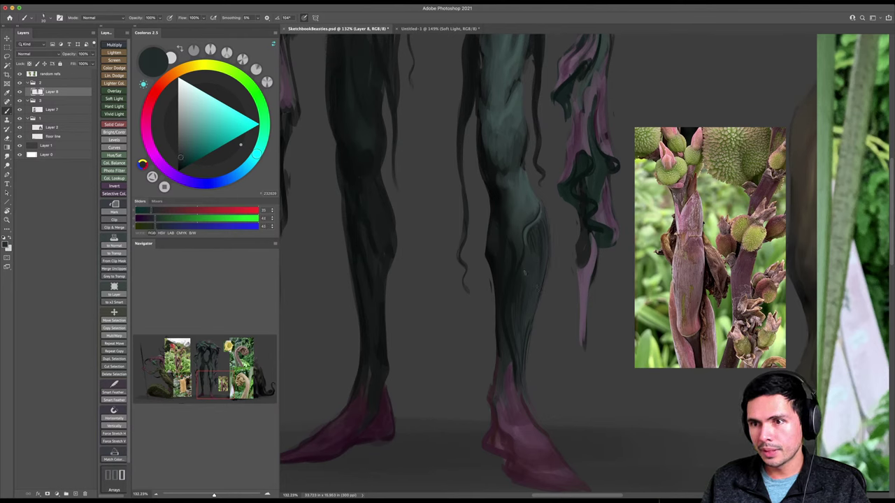
left_click(522, 273, "alt")
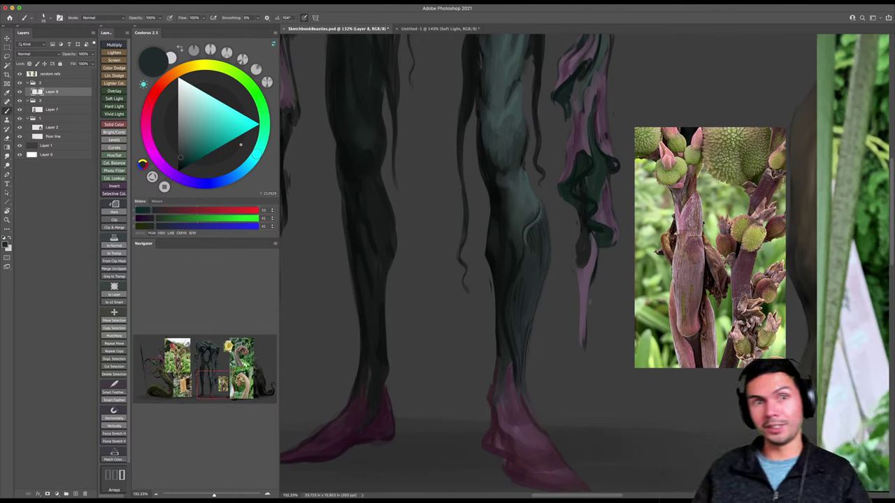
left_click(518, 246, "alt")
left_click(502, 216, "alt")
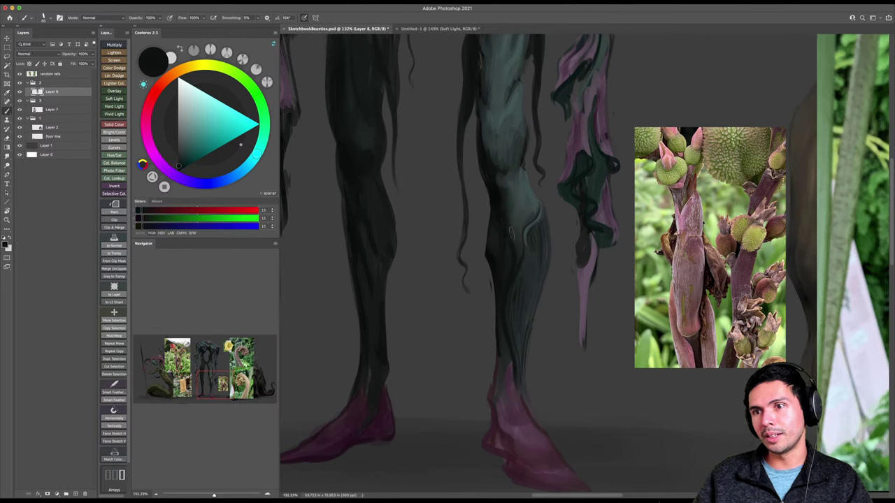
Paint the edge of a second sheath-like fold along the inner side of the lit calf in sampled muted teal.
left_click(534, 227, "alt")
left_click_drag(521, 263, 513, 285)
key("bracketright")
left_click_drag(492, 218, 503, 248)
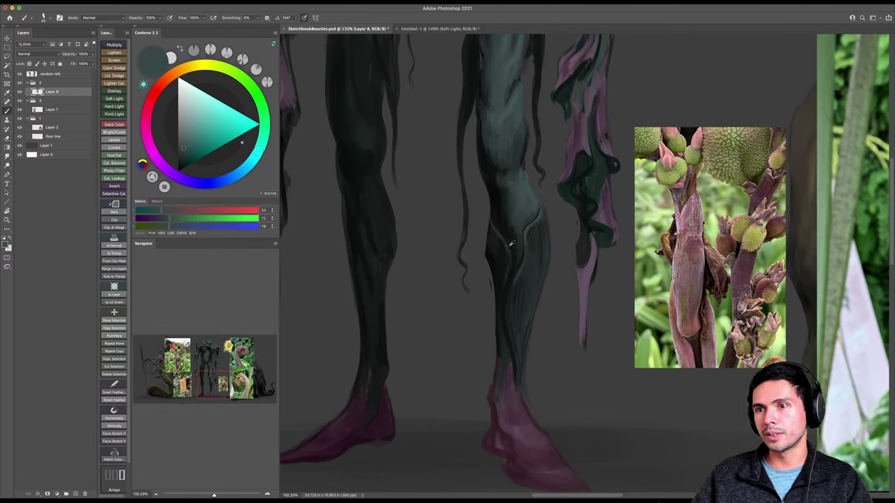
Darken the area around the inner calf fold with sampled near-black and clean up the leg's inner contour down to the ankle.
left_click(489, 224, "alt")
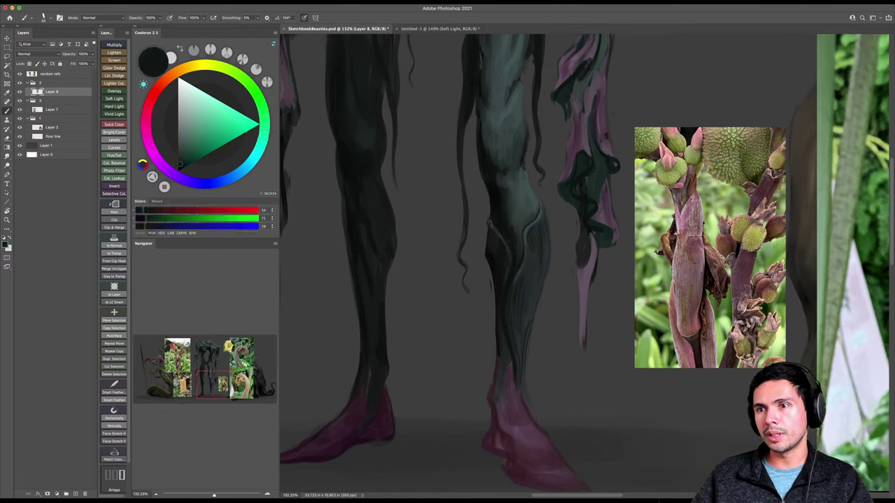
mouse_move(486, 258)
left_mouse_down()
mouse_move(494, 340)
mouse_move(494, 312)
left_mouse_up()
key("e")
key("b")
left_click(499, 292, "alt")
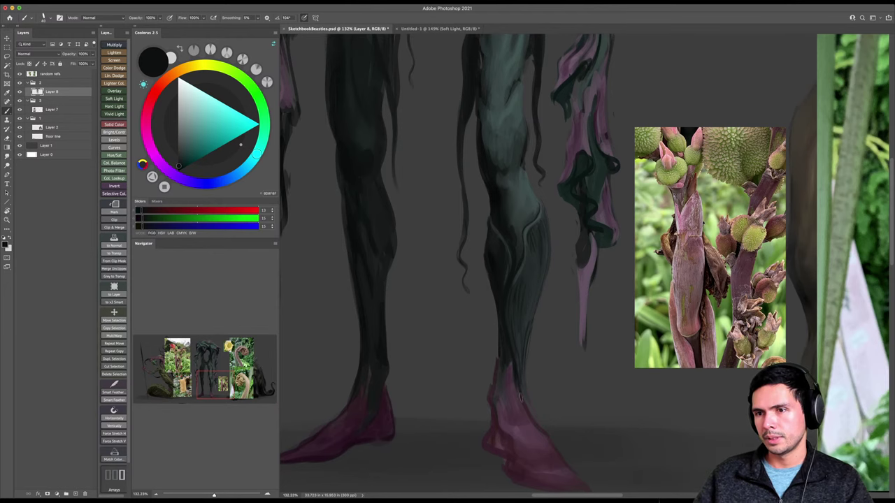
Refine the outer calf fold's lit rim with sampled muted teal and deepen the crease between the two folds with near-black.
key("z")
left_click_drag(528, 311, 499, 339)
left_click_drag(526, 286, 559, 271)
key("b")
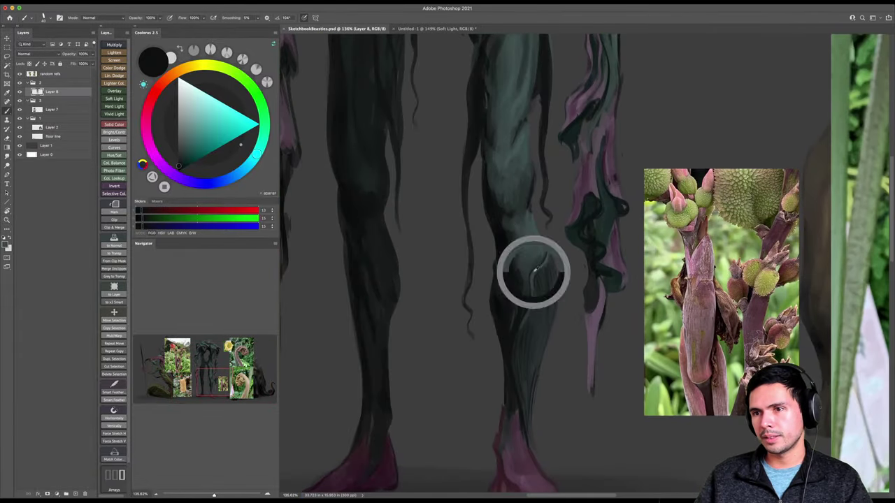
left_click(535, 269, "alt")
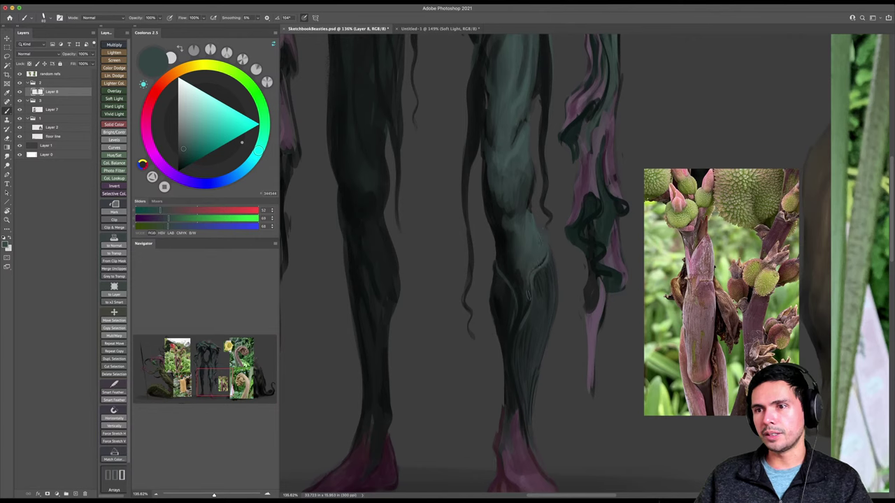
left_click(520, 283, "alt")
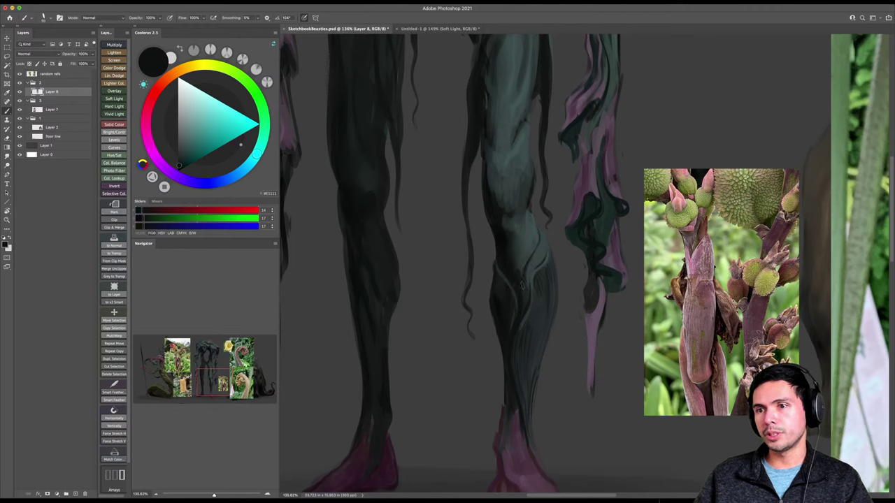
key("]")
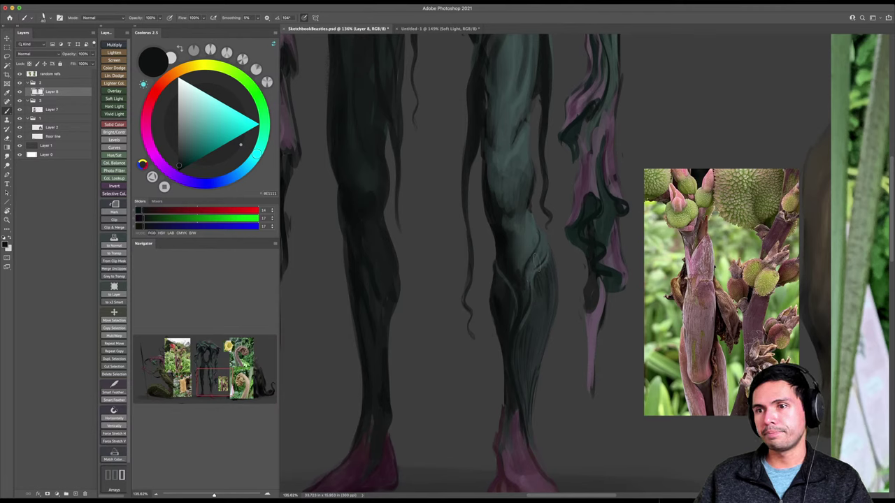
Paint a small overlapping fold above the outer calf fold with sampled muted teal and dark slate tones.
key("z")
mouse_move(545, 244)
left_mouse_down()
mouse_move(515, 274)
mouse_move(542, 260)
mouse_move(523, 259)
mouse_move(543, 271)
left_mouse_up()
key("b")
key("z")
key("b")
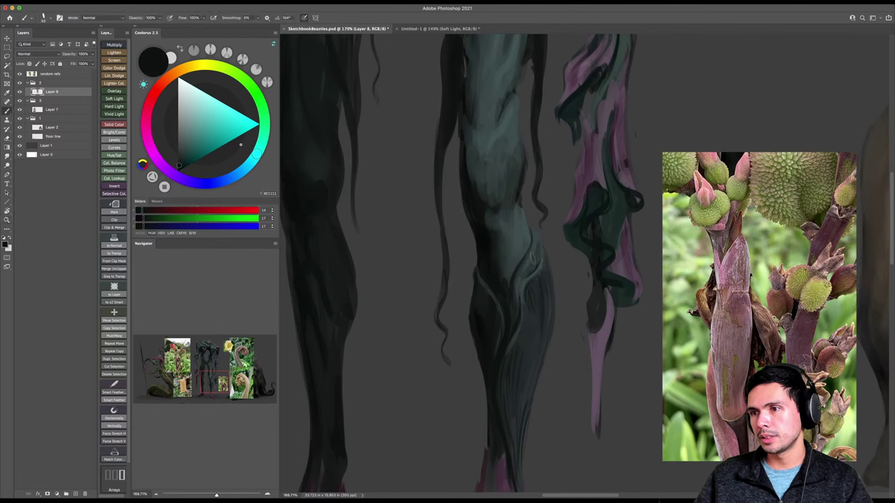
left_click(535, 245, "alt")
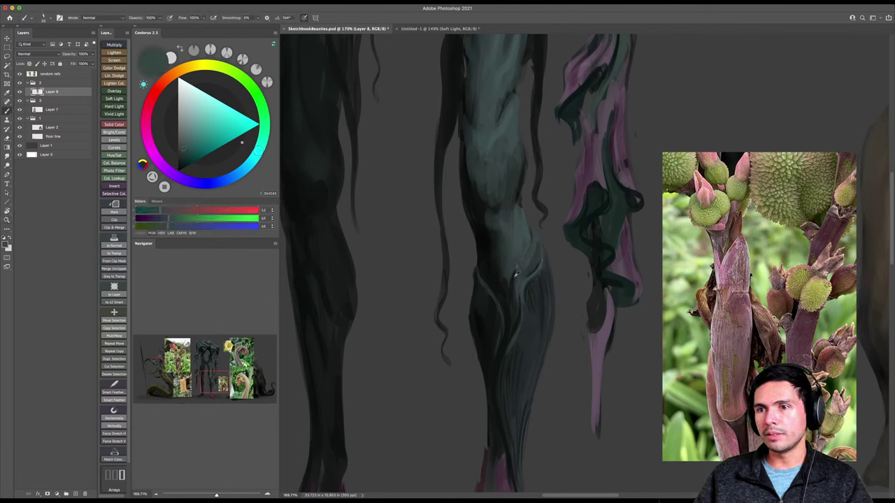
left_click(515, 273, "alt")
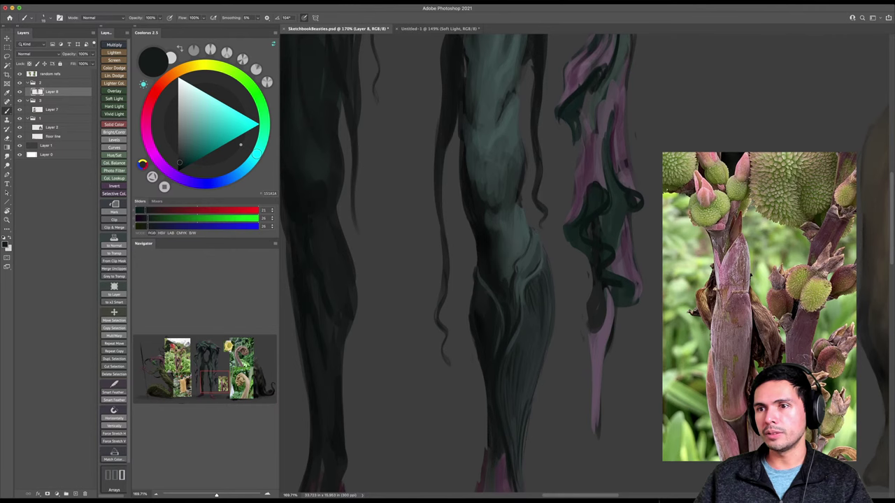
Shade the area under the lit knee and carve a near-black crease that shapes a pointed sheath above the calf.
scroll(521, 266, "down", 3)
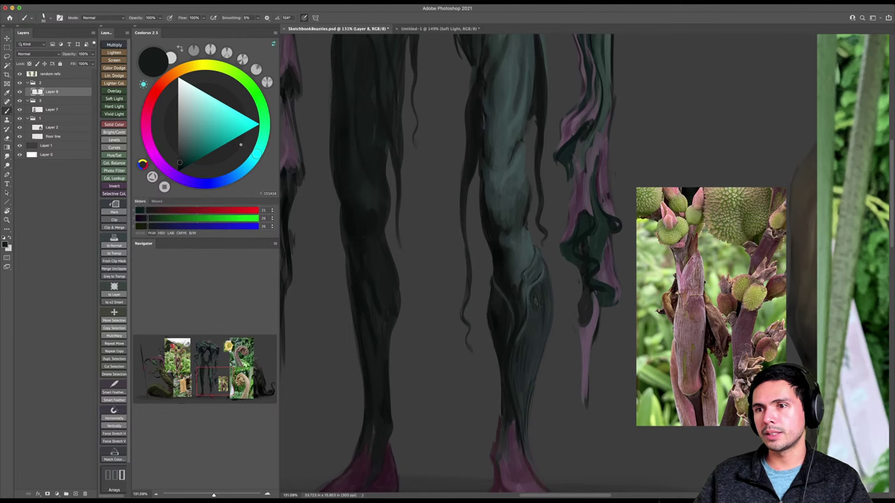
scroll(517, 246, "up", 2)
left_click(522, 248, "alt")
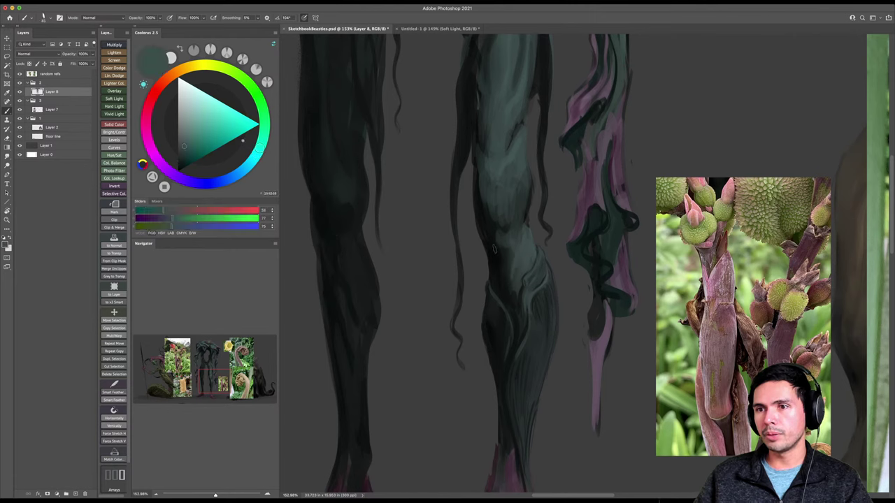
left_click(508, 262, "alt")
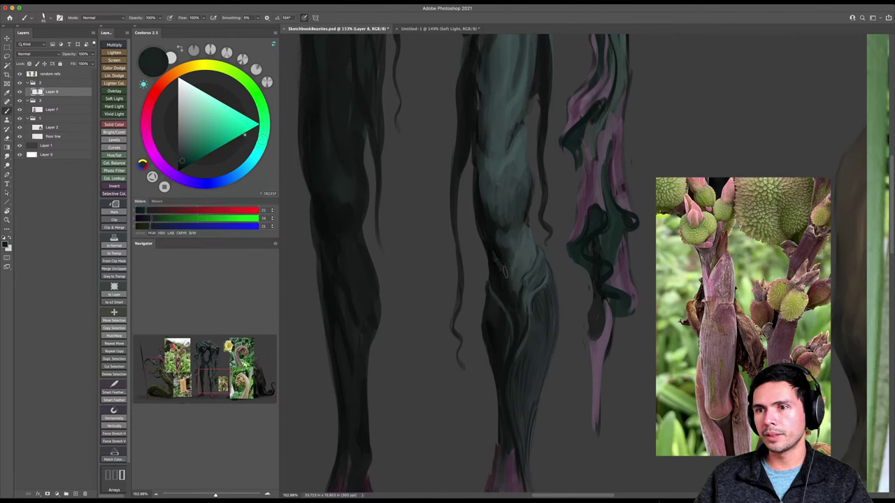
left_click(497, 254, "alt")
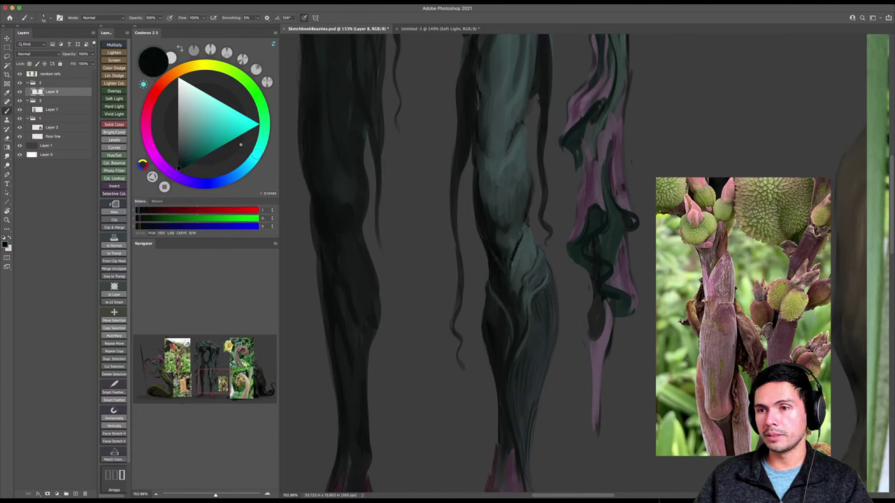
Add fine streaks to the pointed sheath below the knee with muted teal and dark slate sampled from the calf.
left_click(519, 257, "alt")
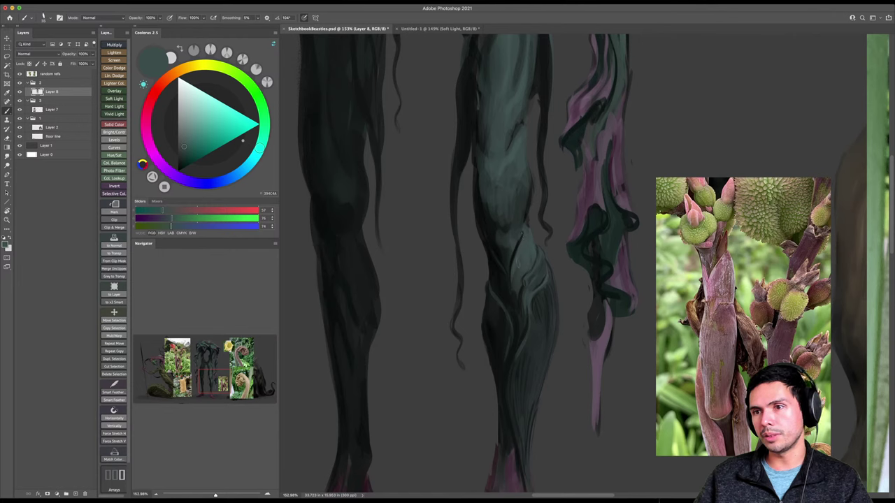
left_click(546, 304, "alt")
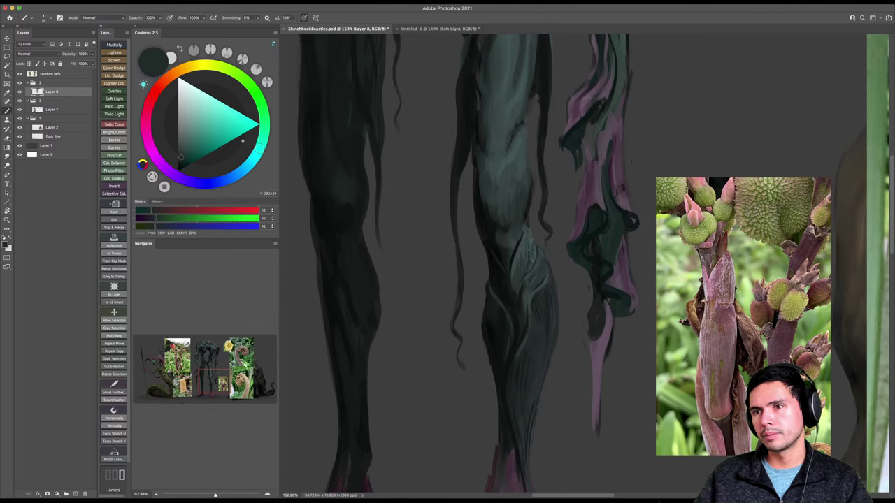
left_click(524, 240, "alt")
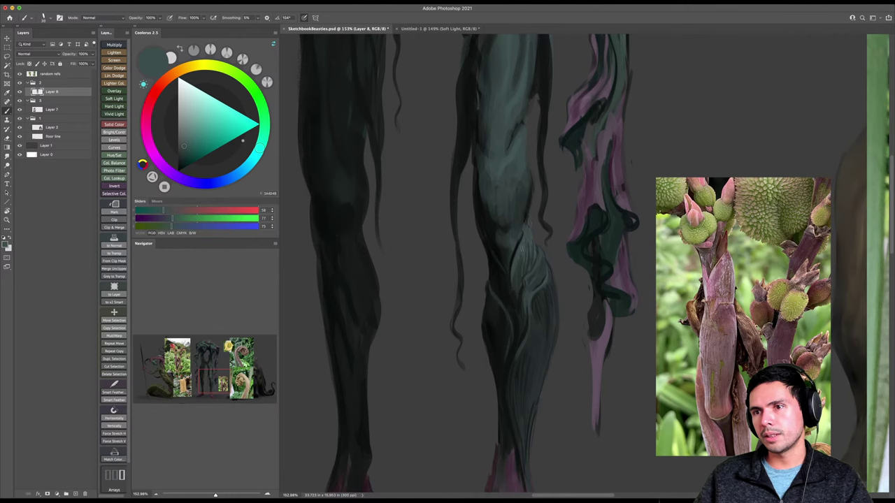
left_click(548, 297, "alt")
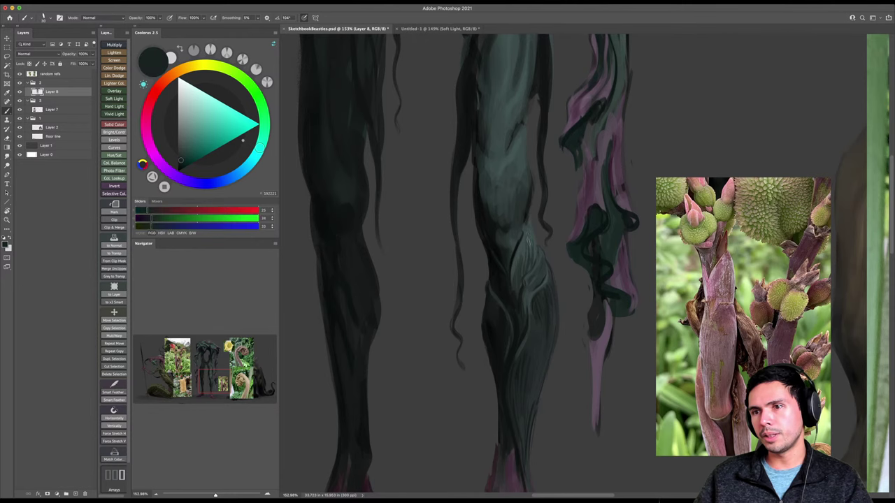
Set the brush mode to Color Dodge and brighten the edges of the sheath below the knee and the outer calf fold.
key("z")
mouse_move(528, 257)
left_mouse_down()
mouse_move(500, 278)
mouse_move(536, 237)
mouse_move(543, 259)
mouse_move(523, 263)
mouse_move(537, 290)
mouse_move(533, 254)
mouse_move(538, 273)
mouse_move(548, 244)
left_mouse_up()
key("b")
key("z")
key("b")
right_click(543, 239, "shift")
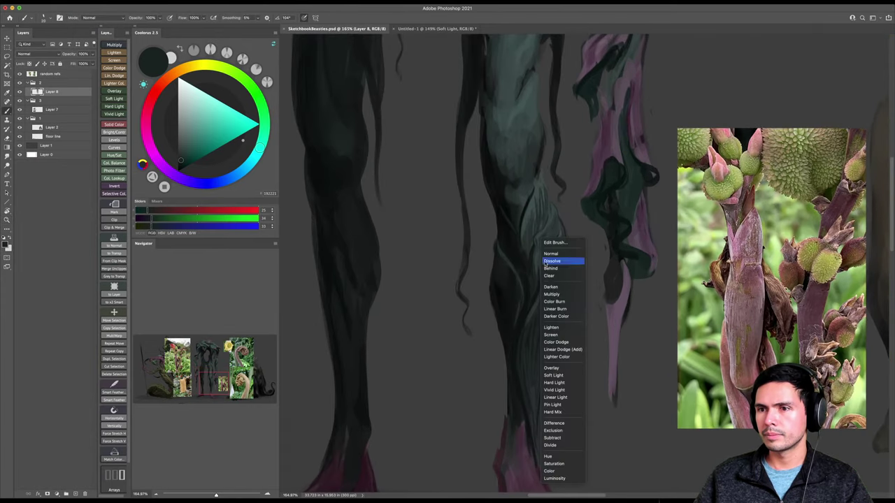
left_click(555, 341)
left_click(533, 203)
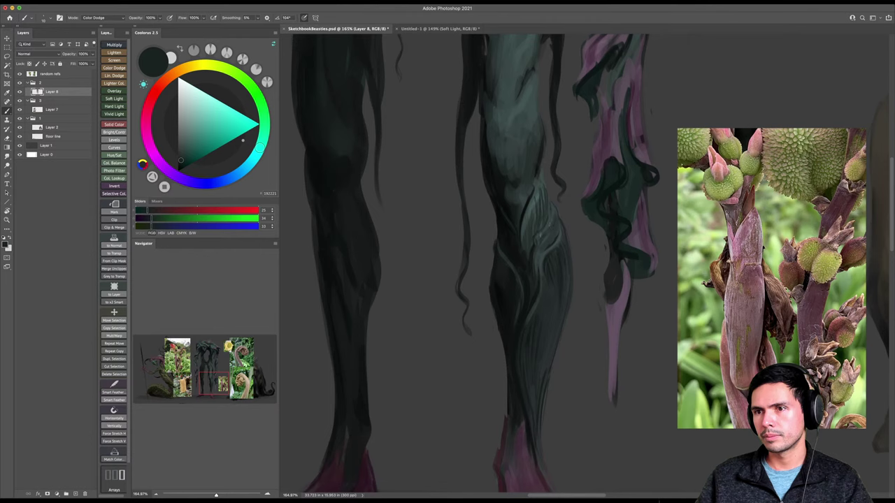
mouse_move(545, 267)
left_mouse_down()
mouse_move(546, 255)
mouse_move(531, 330)
left_mouse_up()
Add further Color Dodge highlights along the calf folds, enlarging the brush for the inner fold's rim.
key("[")
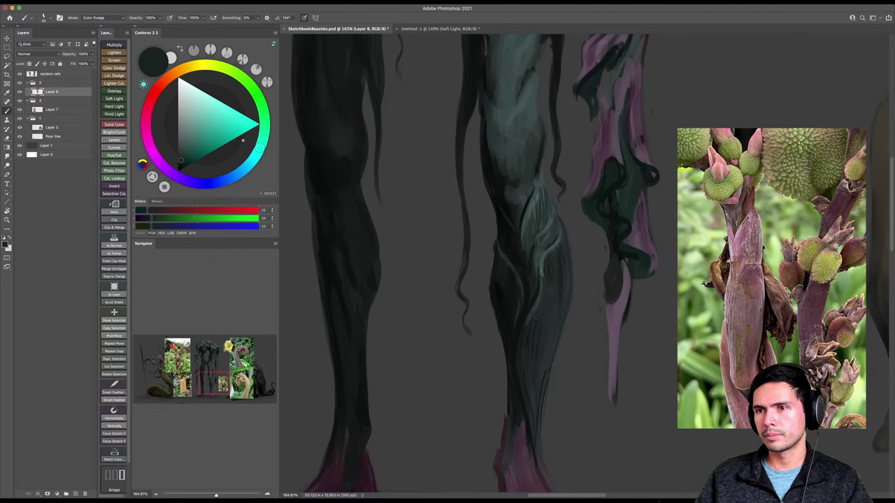
key("]")
key("]")
key("]")
key("]")
mouse_move(508, 266)
left_mouse_down()
mouse_move(518, 289)
mouse_move(515, 275)
left_mouse_up()
Save the document and review the creature's legs against the whole canvas.
key("z")
key("super+s")
left_click_drag(534, 235, 514, 249)
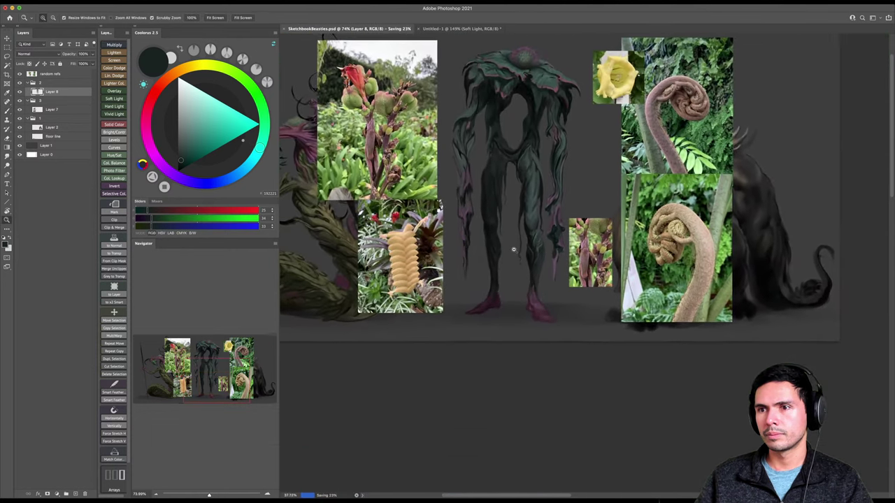
scroll(514, 248, "down", 2)
scroll(528, 244, "down", 3)
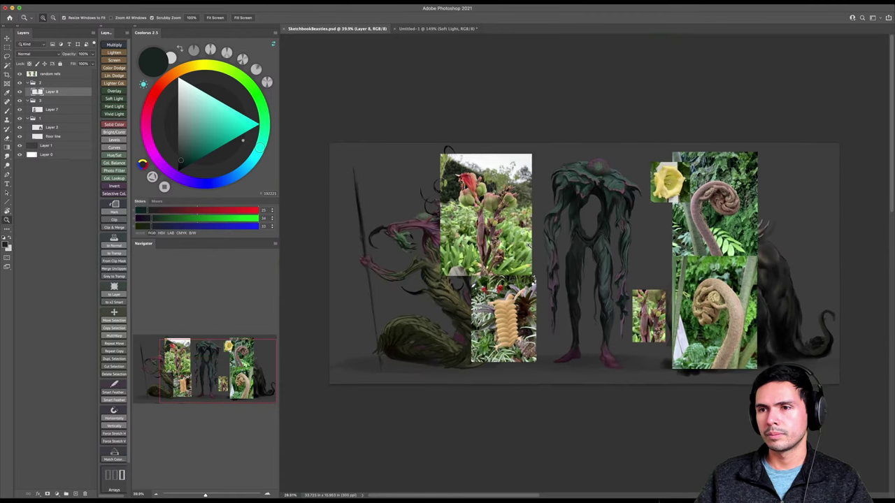
scroll(527, 246, "up", 1)
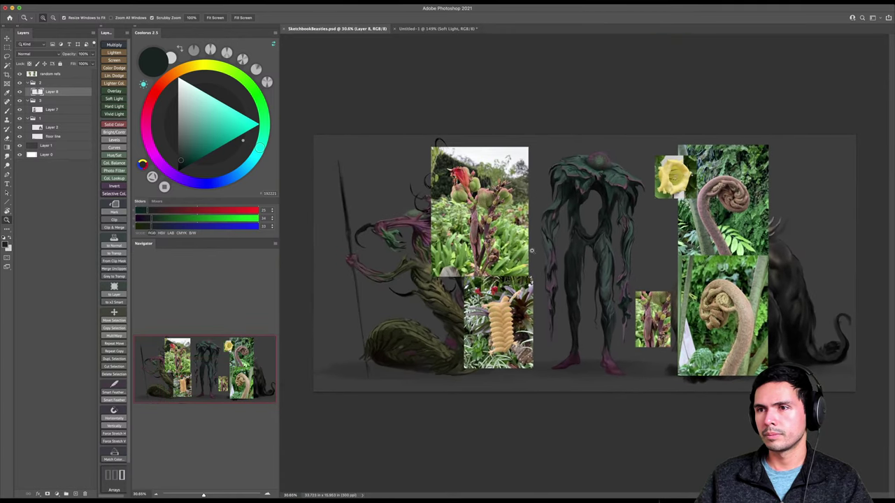
scroll(528, 246, "up", 4)
Choose another recent brush and rotate its tip to a nearly vertical angle.
key("b")
right_click(545, 216)
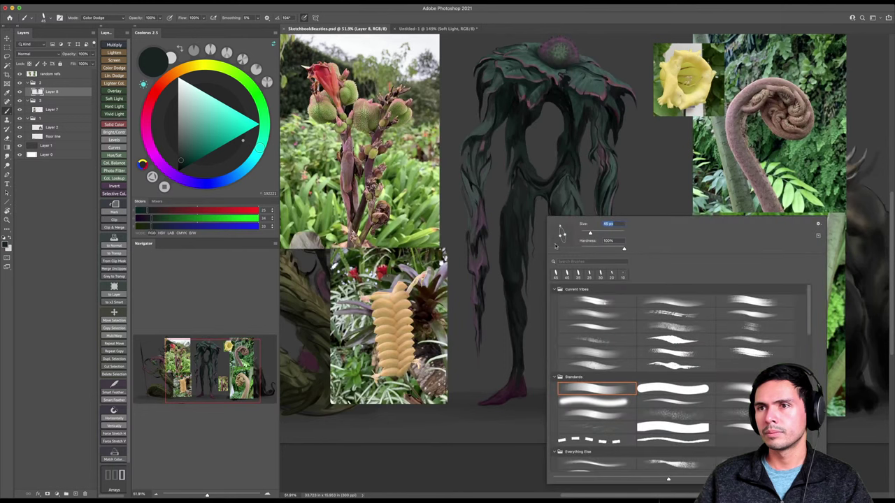
left_click(573, 274)
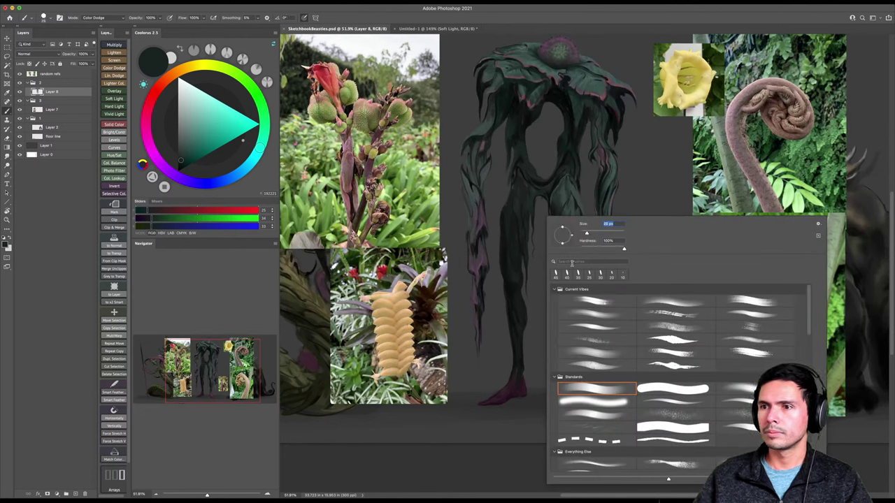
left_click_drag(562, 228, 561, 226)
key("Return")
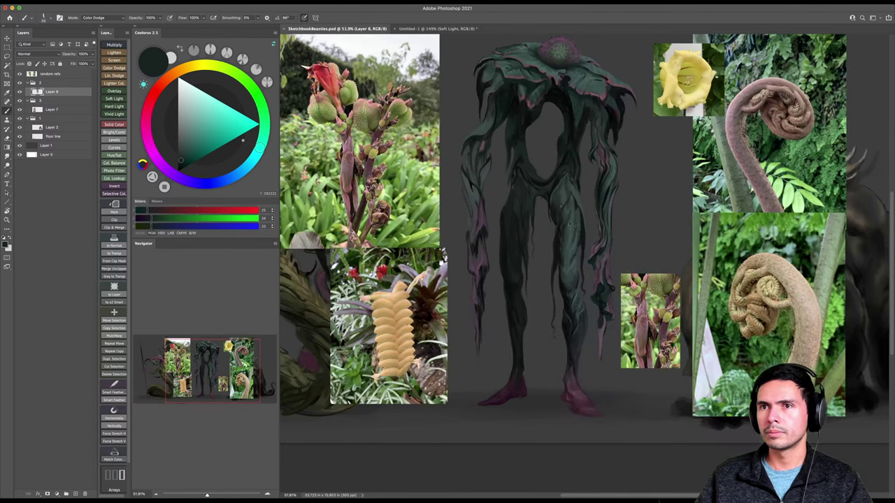
Sample dark mauve from the lit leg's foot and paint over the ankle with an enlarged Color Dodge brush.
key("z")
mouse_move(583, 366)
left_mouse_down()
mouse_move(585, 239)
mouse_move(579, 261)
mouse_move(559, 268)
mouse_move(571, 281)
mouse_move(559, 271)
left_mouse_up()
key("b")
left_click(532, 367, "alt")
key("]")
key("]")
left_click_drag(524, 339, 527, 355)
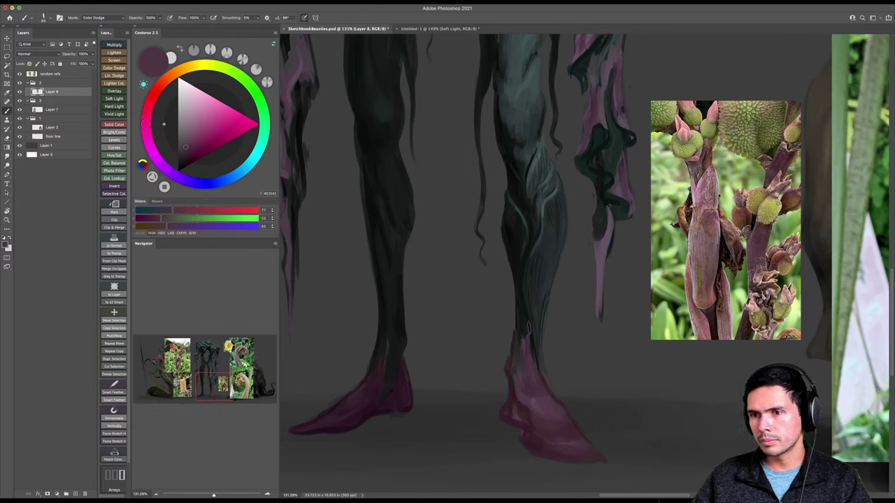
Switch the brush to Normal mode and paint a pointed mauve sheath over the lit leg's ankle using sampled tones.
right_click(506, 310, "shift")
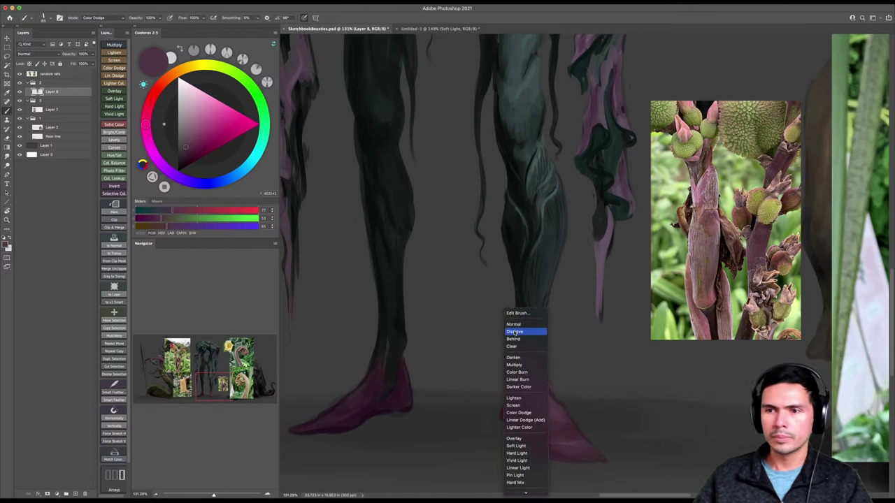
left_click(513, 324)
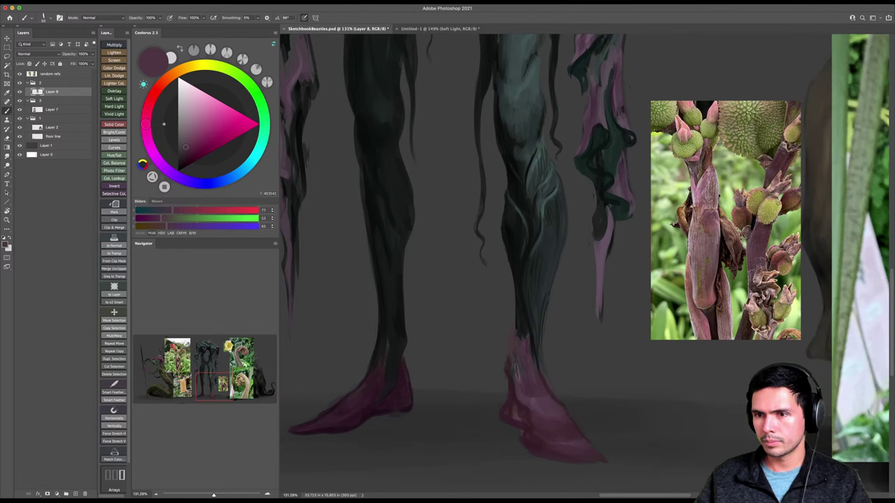
left_click(517, 343, "alt")
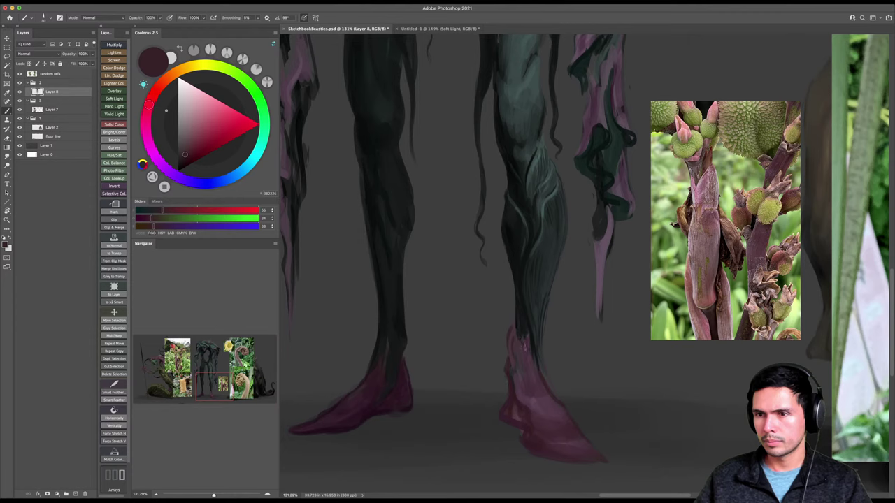
left_click(517, 347, "alt")
left_click_drag(528, 337, 533, 361)
key("]")
key("]")
key("]")
key("]")
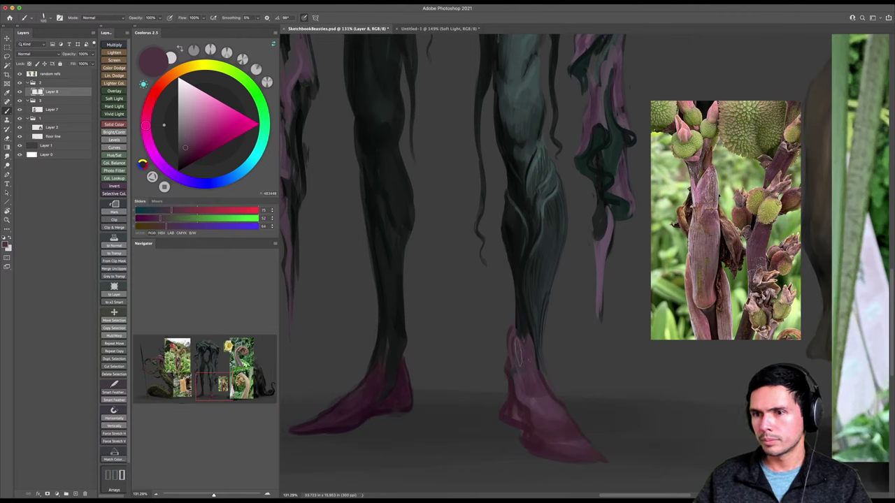
Outline the ankle fold with sampled dark mauve and paint a black gap running down across the top of the foot.
left_click(512, 377, "alt")
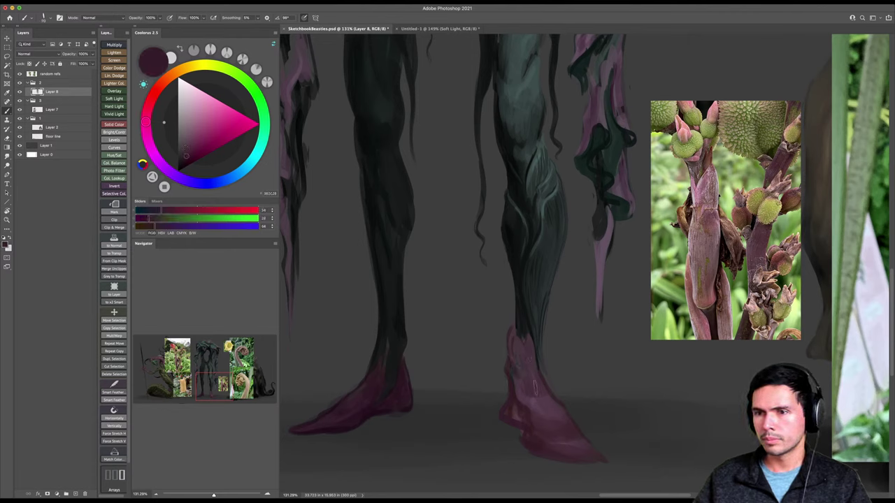
key("d")
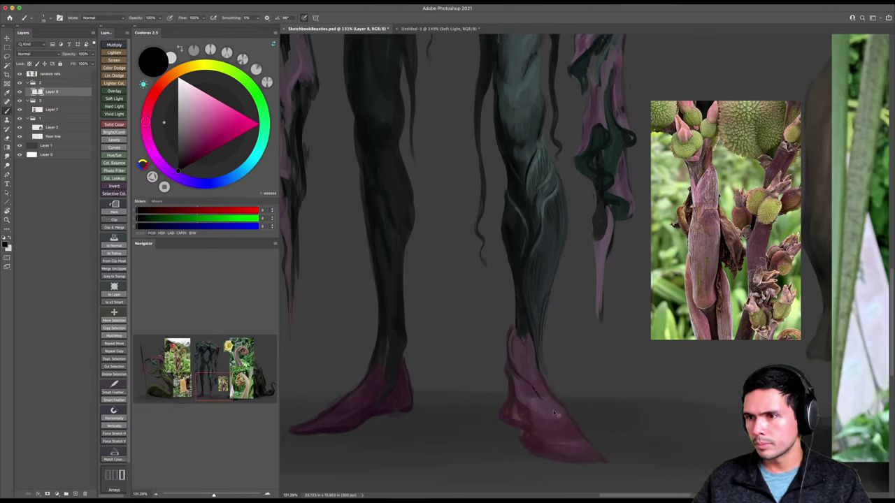
mouse_move(534, 389)
left_mouse_down()
mouse_move(550, 421)
mouse_move(562, 420)
mouse_move(541, 400)
mouse_move(562, 414)
mouse_move(547, 414)
mouse_move(545, 386)
mouse_move(569, 425)
left_mouse_up()
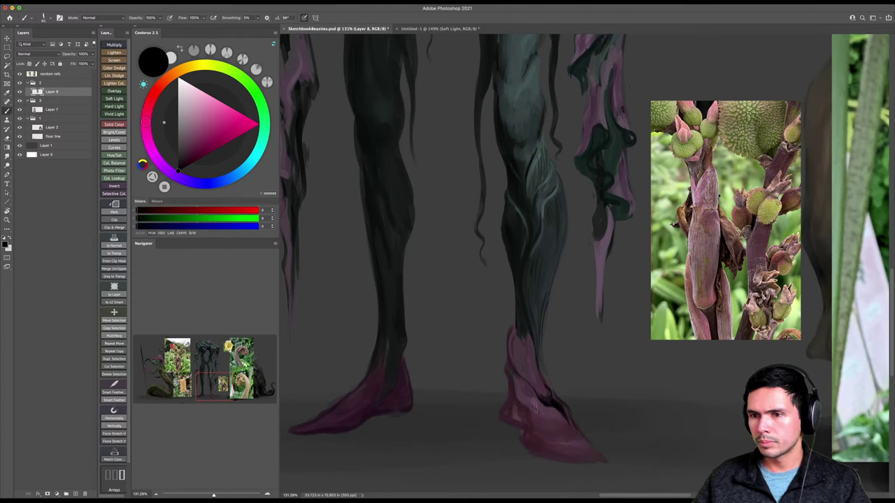
Sample mauves from the foot and ankle and blend them into the folds around the black gap.
left_click(548, 414, "alt")
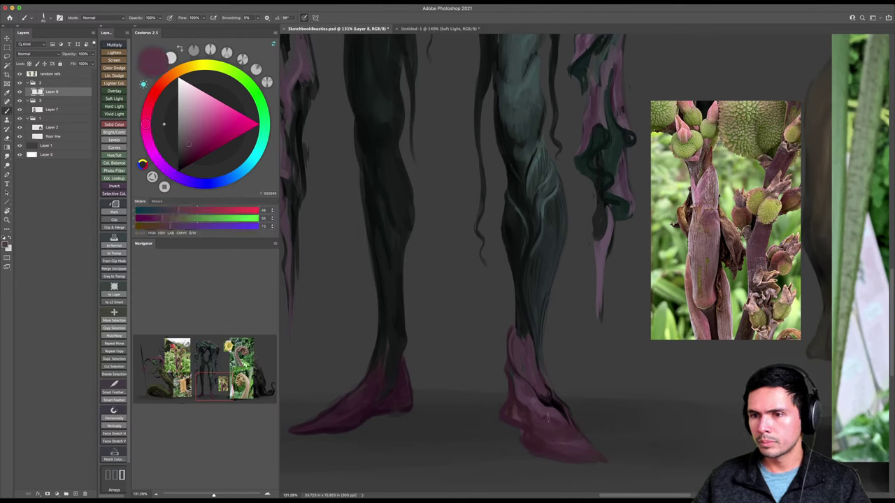
left_click(525, 390, "alt")
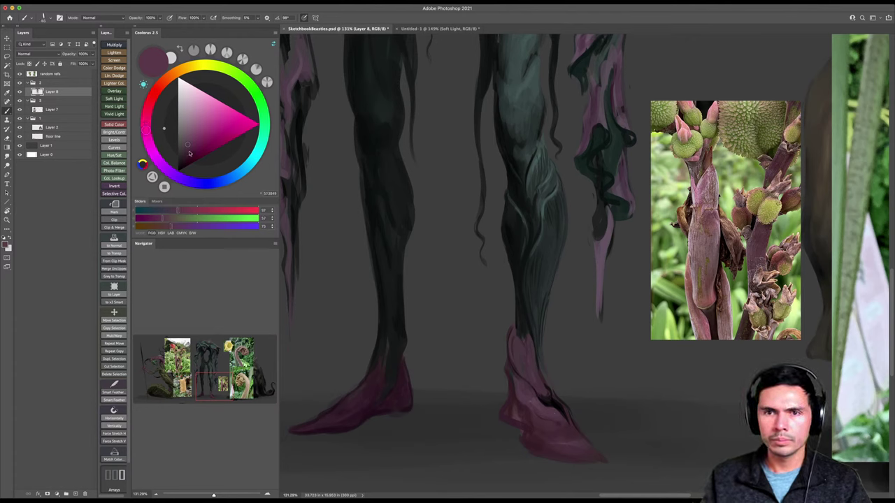
left_click(521, 368, "alt")
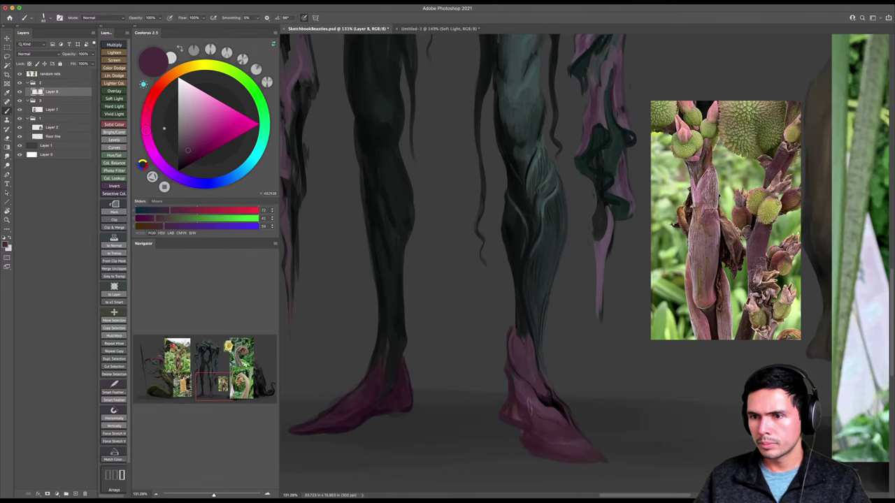
Sample black from the foot's gap and darken the recess around the ankle sheath's pointed tips.
key("z")
mouse_move(550, 408)
left_mouse_down()
mouse_move(525, 413)
mouse_move(547, 409)
left_mouse_up()
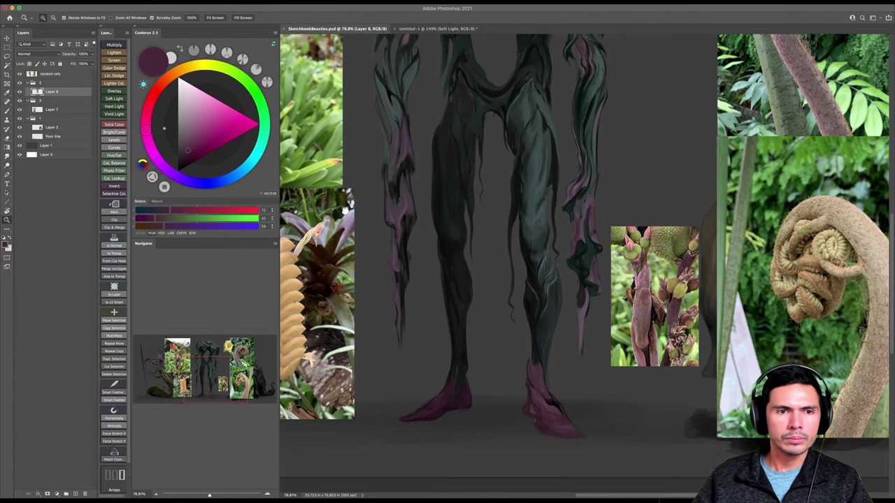
left_click_drag(539, 374, 548, 374)
key("b")
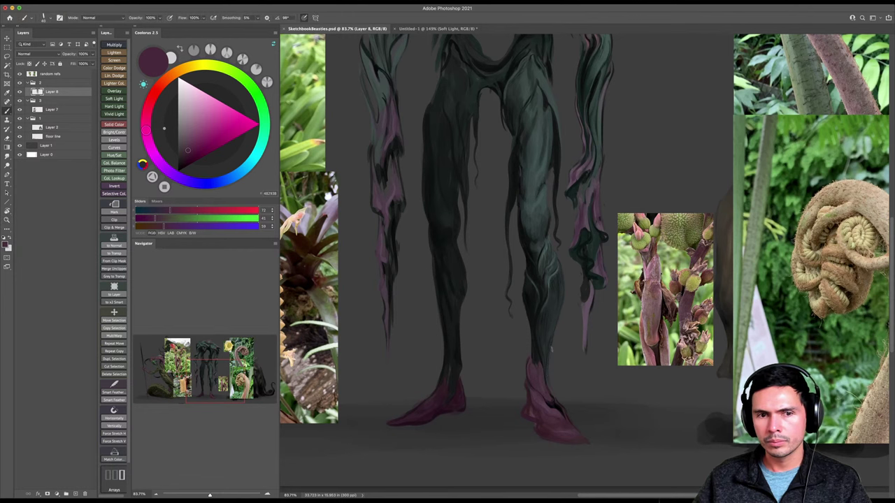
key("z")
left_click_drag(531, 372, 559, 371)
key("b")
left_click(567, 420, "alt")
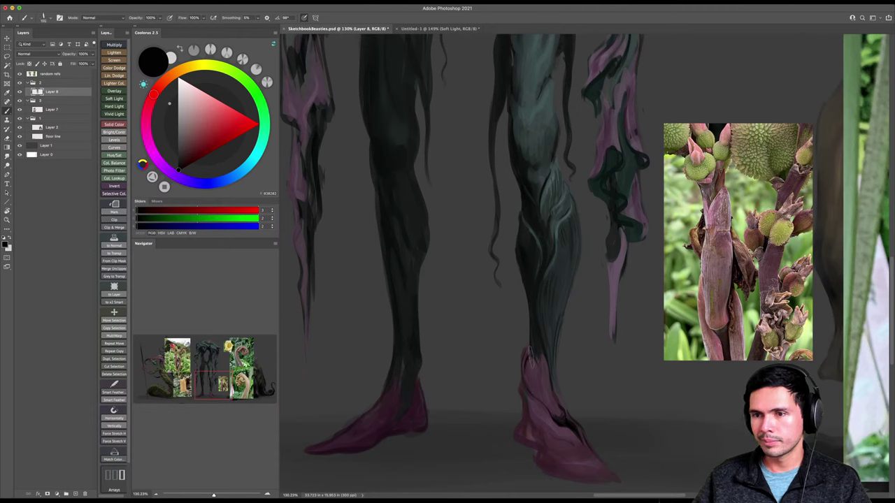
mouse_move(539, 360)
left_mouse_down()
mouse_move(540, 379)
mouse_move(529, 389)
mouse_move(539, 399)
left_mouse_up()
Shade the ankle and heel folds with a darker purple based on the sampled mauve, and smudge the transitions.
left_click(533, 376, "alt")
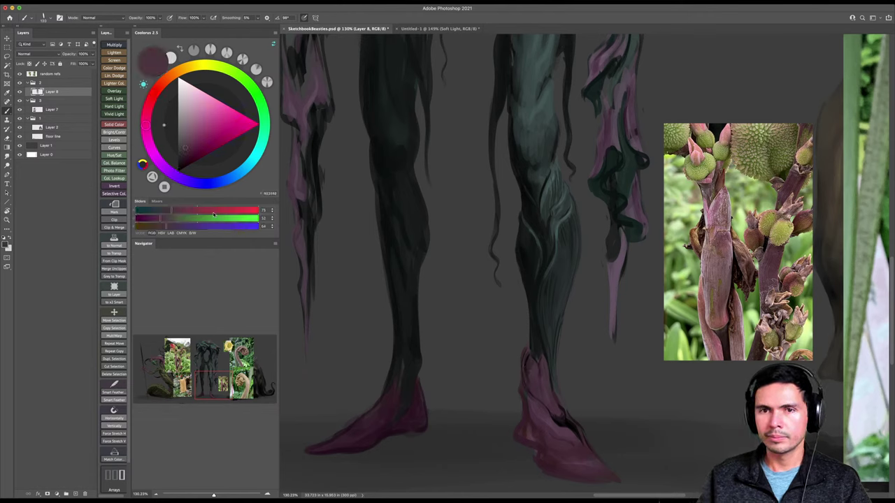
left_click(186, 164)
left_click_drag(555, 408, 541, 388)
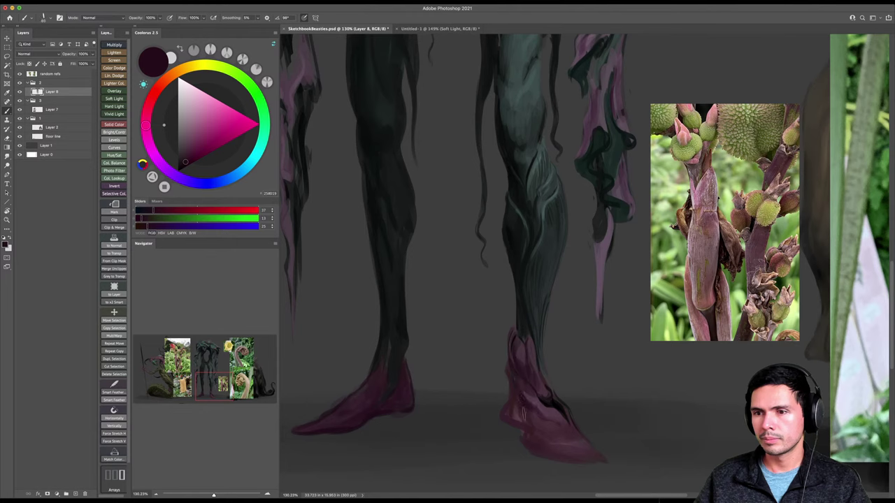
key("r")
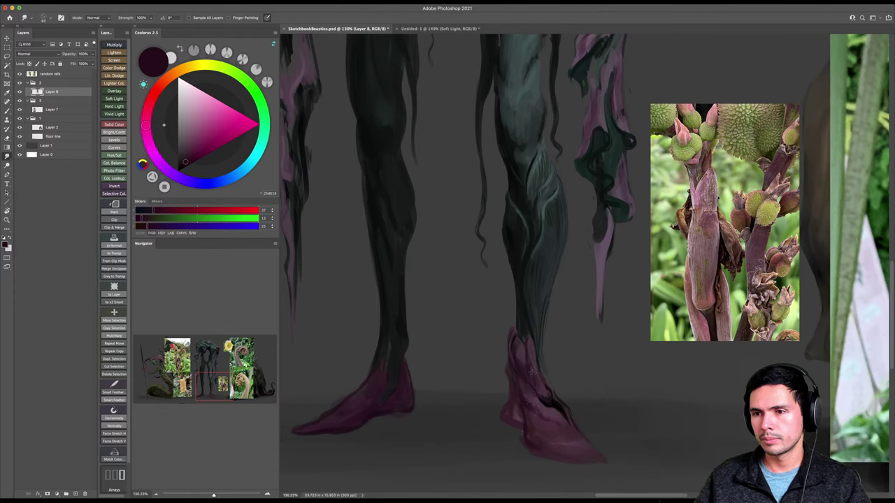
key("b")
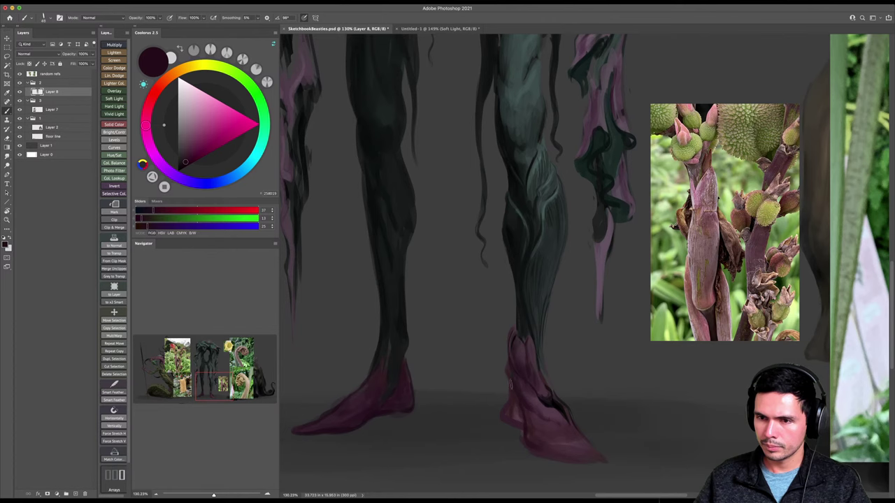
Paint dark purple flaps on both sides of the ankle and trim the inner flap to a point with the Eraser.
key("z")
mouse_move(531, 415)
left_mouse_down()
mouse_move(504, 417)
mouse_move(548, 401)
mouse_move(537, 399)
mouse_move(538, 337)
mouse_move(543, 357)
mouse_move(546, 344)
mouse_move(527, 373)
mouse_move(527, 362)
mouse_move(537, 392)
left_mouse_up()
key("z")
left_click_drag(556, 426, 591, 393)
key("b")
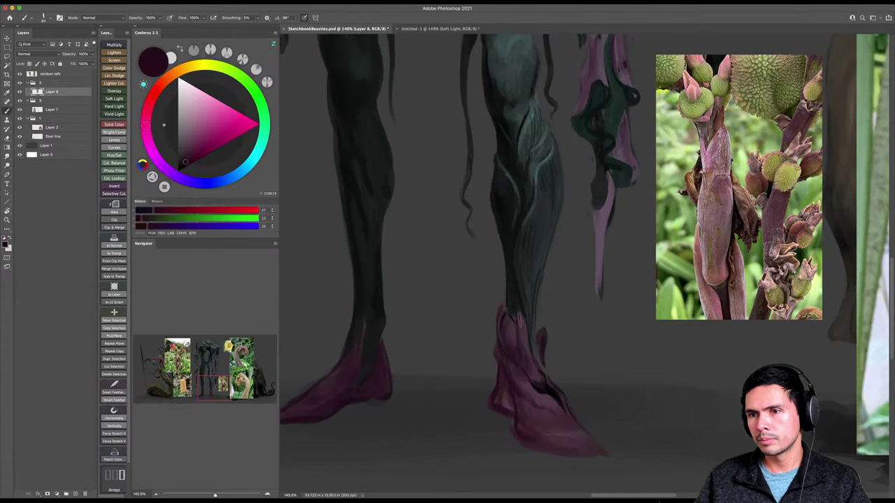
mouse_move(499, 327)
left_mouse_down()
mouse_move(504, 284)
mouse_move(505, 319)
left_mouse_up()
key("super+z")
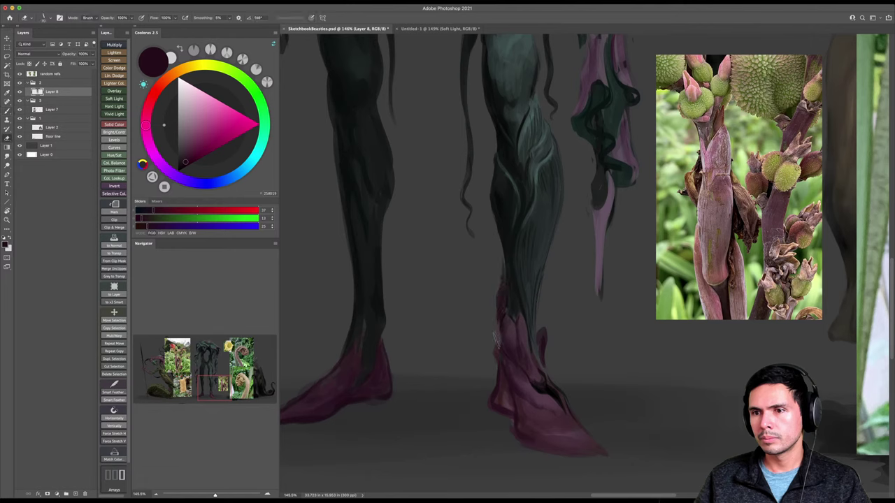
left_click_drag(503, 272, 498, 326)
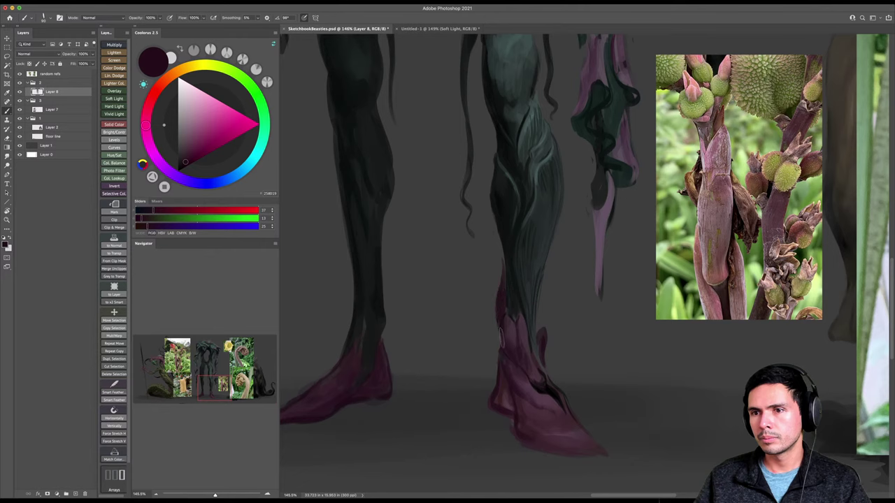
Extend the outer ankle flap upward along the calf with a smaller dark purple brush.
key("bracketleft")
key("bracketleft")
key("bracketleft")
key("bracketleft")
key("bracketleft")
left_click_drag(542, 282, 541, 350)
Build up the thickness of the outer ankle flap with an enlarged dark purple brush.
key("bracketright")
key("bracketright")
key("bracketright")
key("bracketright")
left_click_drag(539, 311, 542, 337)
mouse_move(542, 287)
left_mouse_down()
mouse_move(539, 327)
mouse_move(538, 319)
left_mouse_up()
Reduce the brush, sample the ankle's muted mauve and paint lighter tones on the inner flap.
key("bracketleft")
key("bracketleft")
left_click_drag(559, 377, 527, 366)
key("bracketleft")
left_click(488, 317, "alt")
mouse_move(470, 287)
left_mouse_down()
mouse_move(484, 332)
mouse_move(489, 281)
mouse_move(474, 297)
left_mouse_up()
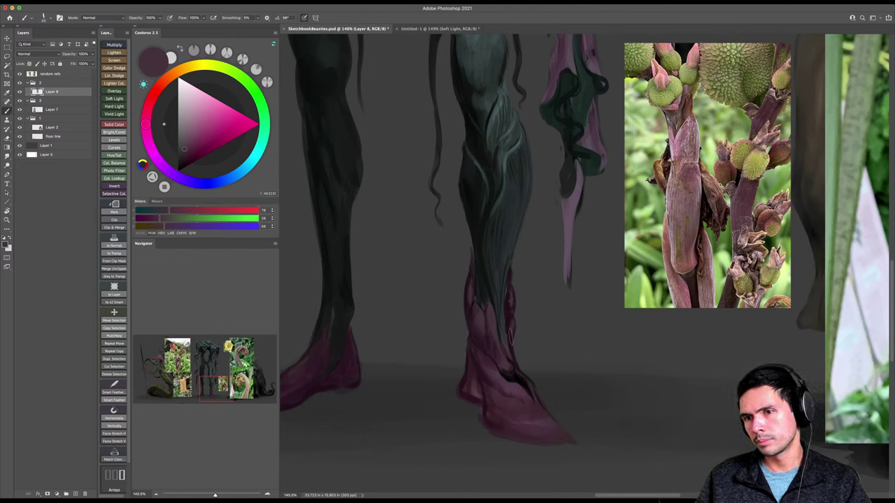
Save the document and paint a dark purple strip from the outer ankle flap down to the foot using sampled colours.
key("z")
mouse_move(527, 314)
left_mouse_down()
mouse_move(493, 326)
mouse_move(542, 317)
left_mouse_up()
key("super+s")
mouse_move(542, 317)
left_mouse_down()
mouse_move(511, 304)
mouse_move(504, 319)
mouse_move(517, 339)
left_mouse_up()
key("b")
left_click(480, 279, "alt")
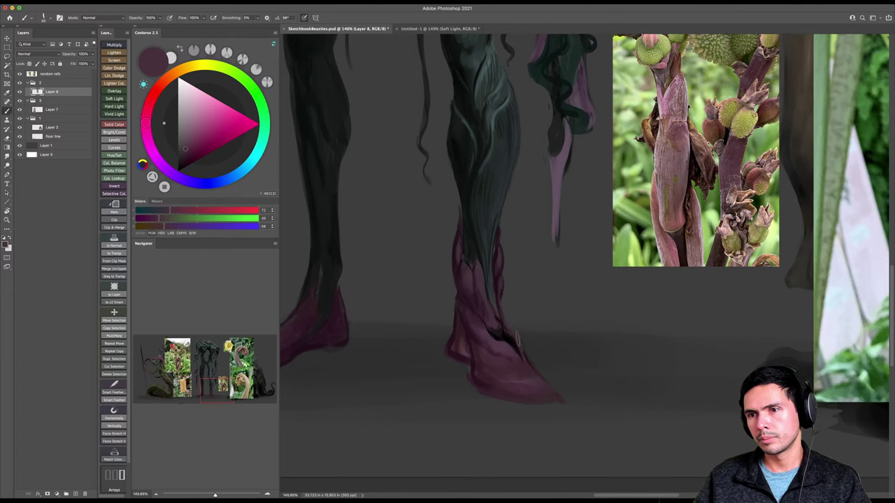
left_click(498, 277, "alt")
left_click_drag(500, 283, 516, 328)
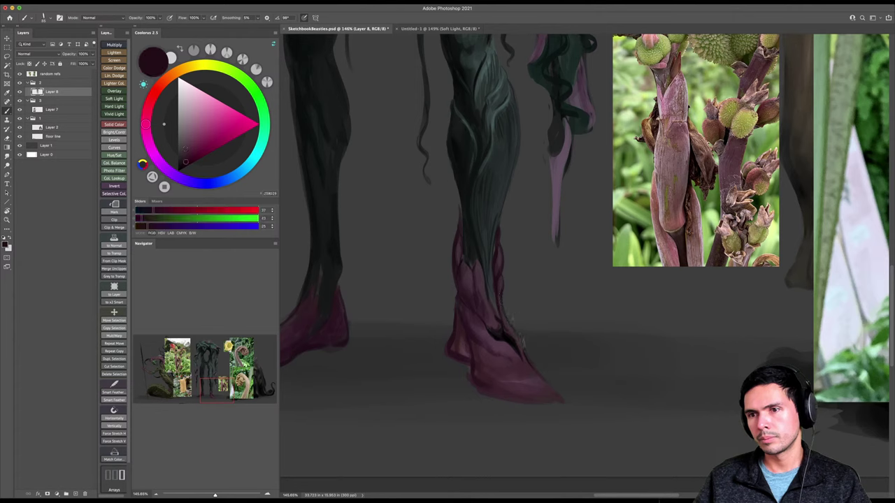
Sample black from the foot's gap and deepen it down toward the toes with an adjusted brush size.
key("[")
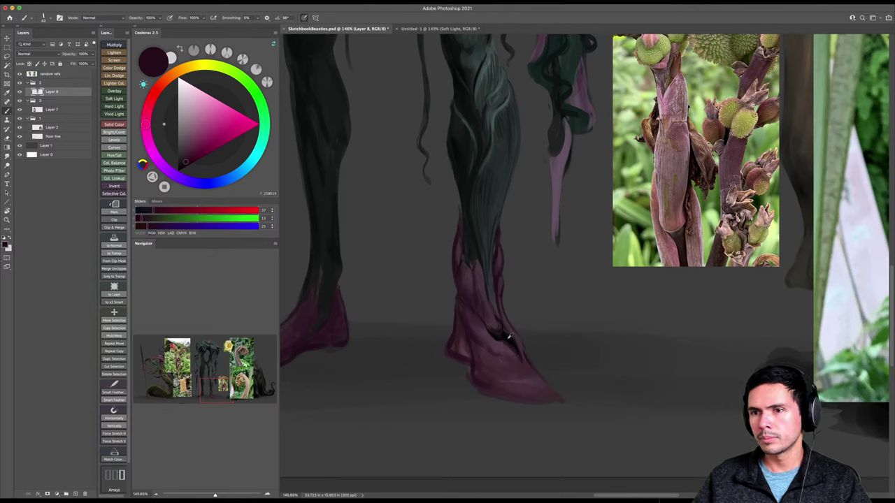
left_click(505, 339, "alt")
key("]")
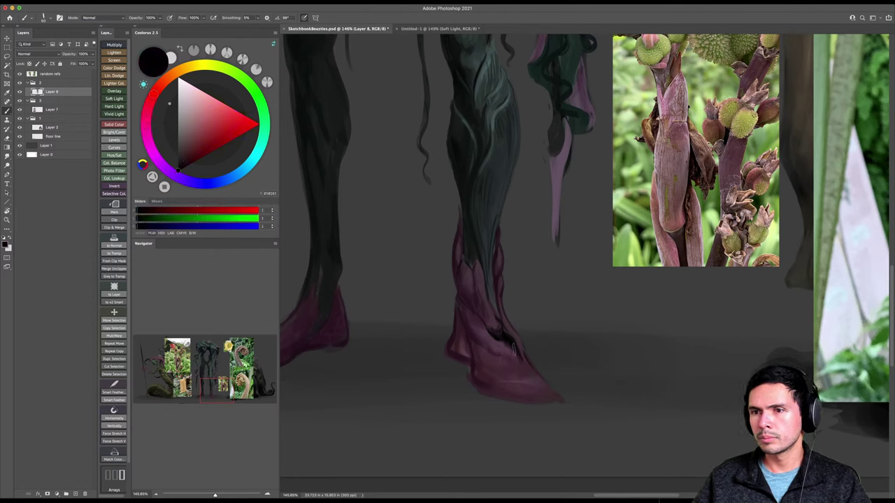
mouse_move(509, 342)
left_mouse_down()
mouse_move(521, 378)
mouse_move(545, 378)
mouse_move(533, 381)
mouse_move(513, 354)
left_mouse_up()
Try painting over the toe area with a large dark patch and sampled mauve, and undo these strokes.
left_click(513, 353, "alt")
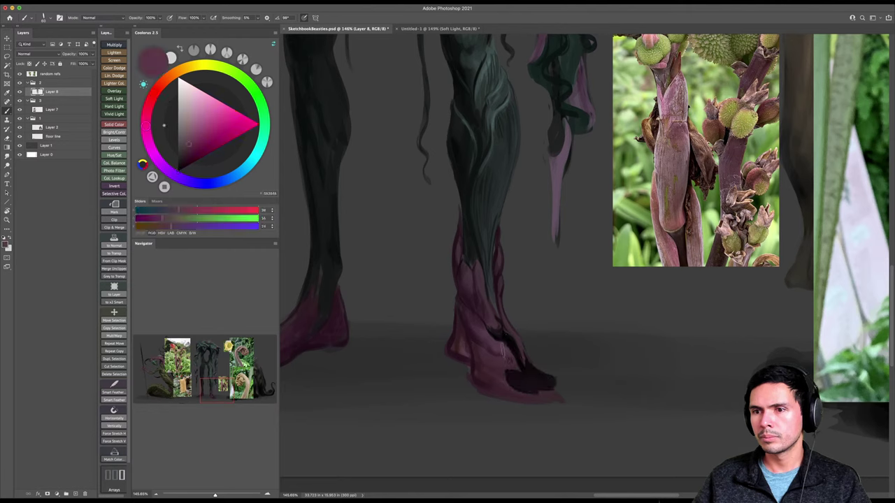
mouse_move(525, 395)
left_mouse_down()
mouse_move(553, 382)
mouse_move(527, 360)
mouse_move(552, 377)
mouse_move(549, 394)
mouse_move(555, 381)
mouse_move(534, 392)
mouse_move(584, 387)
left_mouse_up()
key("z")
key("super+z")
key("super+z")
key("b")
key("r")
mouse_move(582, 280)
left_mouse_down()
mouse_move(501, 296)
mouse_move(579, 395)
mouse_move(558, 341)
mouse_move(524, 338)
mouse_move(535, 337)
left_mouse_up()
key("Escape")
Mix a dark reddish brown from the gap's sampled black and paint inner tissue inside the foot's opening.
key("z")
key("b")
left_click(472, 317, "alt")
key("d")
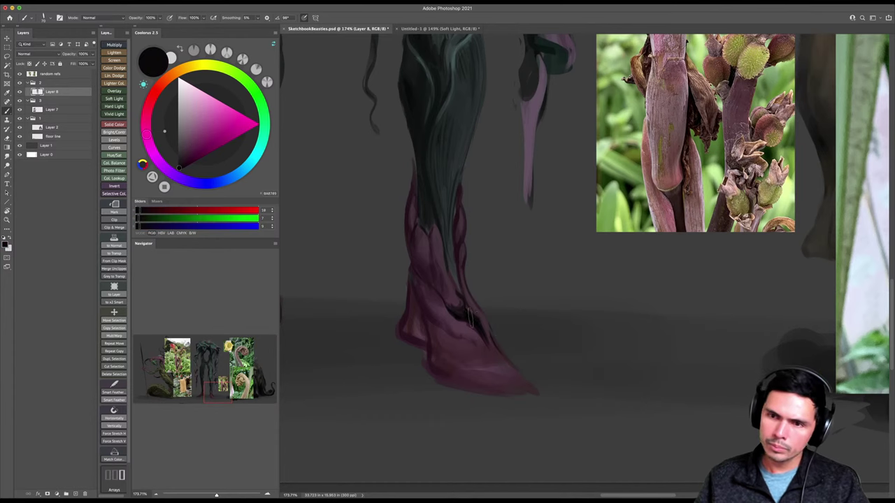
left_click(152, 103)
left_click(181, 164)
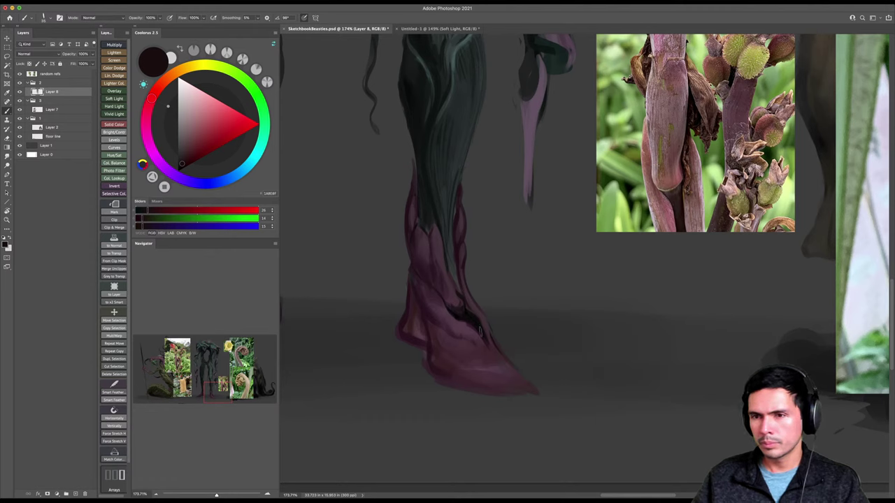
left_click(477, 330, "alt")
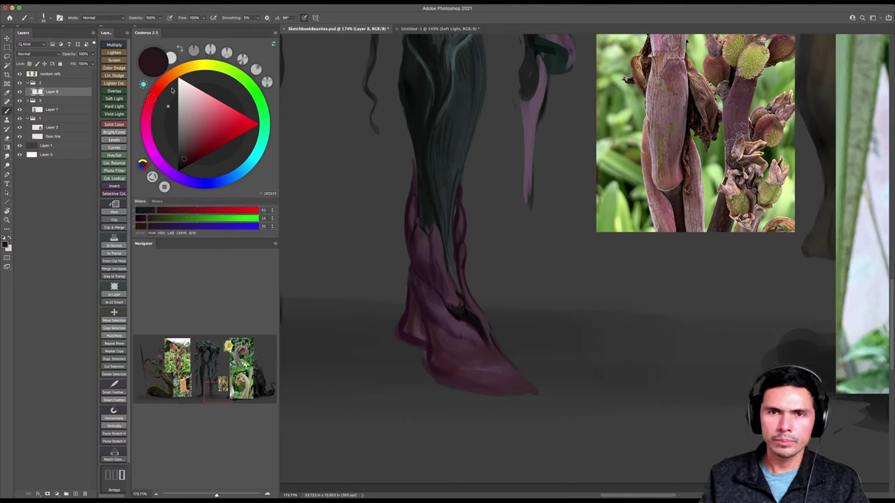
key("[")
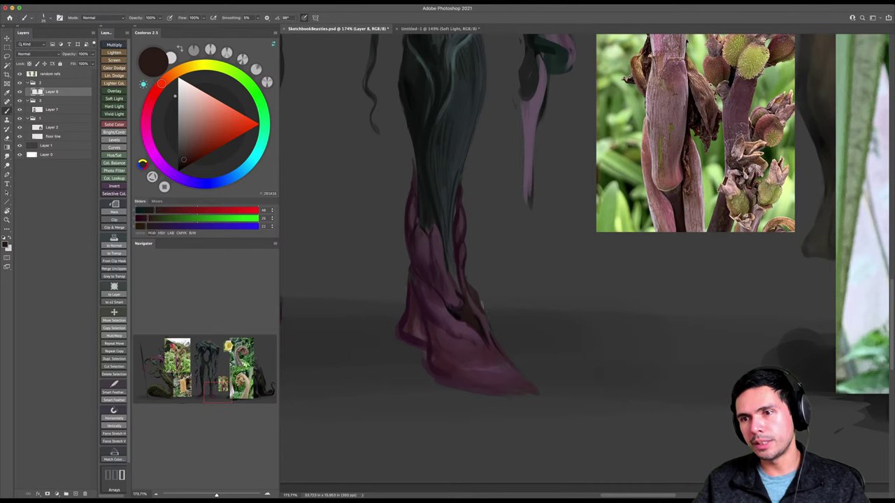
Sample dark purple from the outer flap, define the foot's folds with it and soften them with the Smudge tool.
left_click(464, 263, "alt")
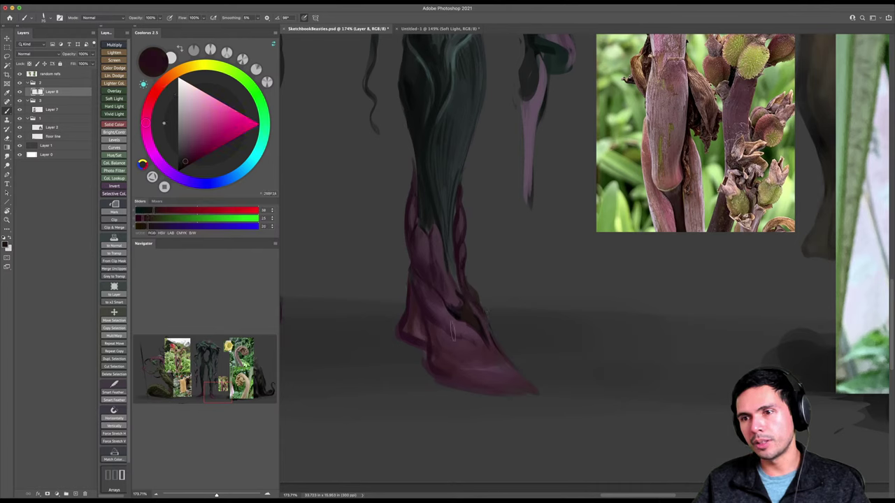
key("r")
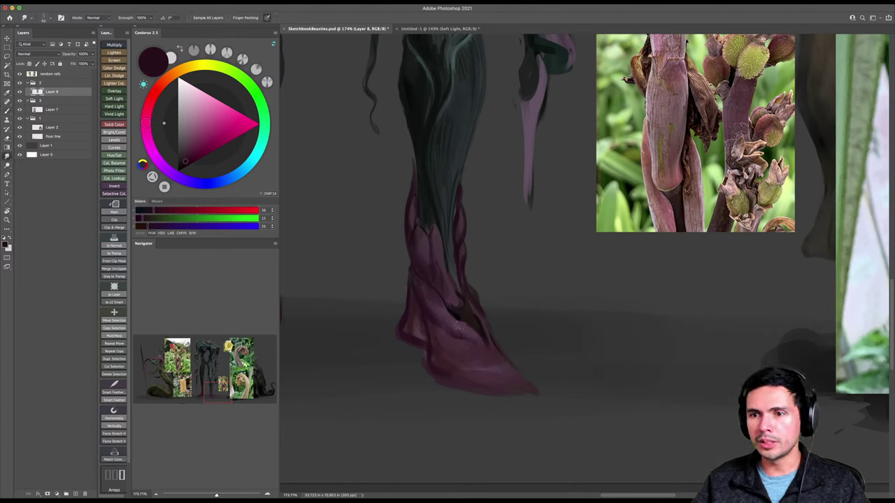
key("b")
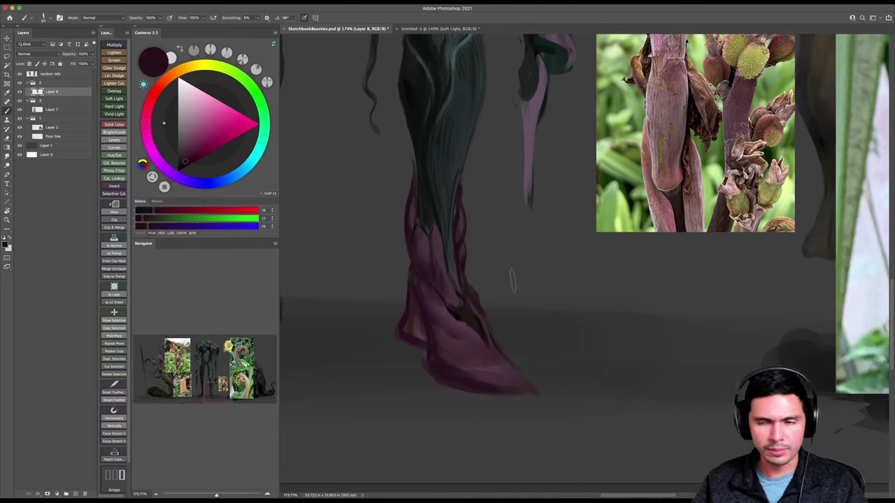
Sample dark tones from the calf, reinforce the shadows between its folds and review the legs at a wider view.
left_click_drag(485, 294, 551, 323)
key("z")
left_click_drag(537, 278, 517, 278)
left_click(508, 162, "alt")
key("z")
left_click_drag(547, 184, 517, 239)
left_click_drag(517, 239, 509, 239)
left_click(472, 217, "alt")
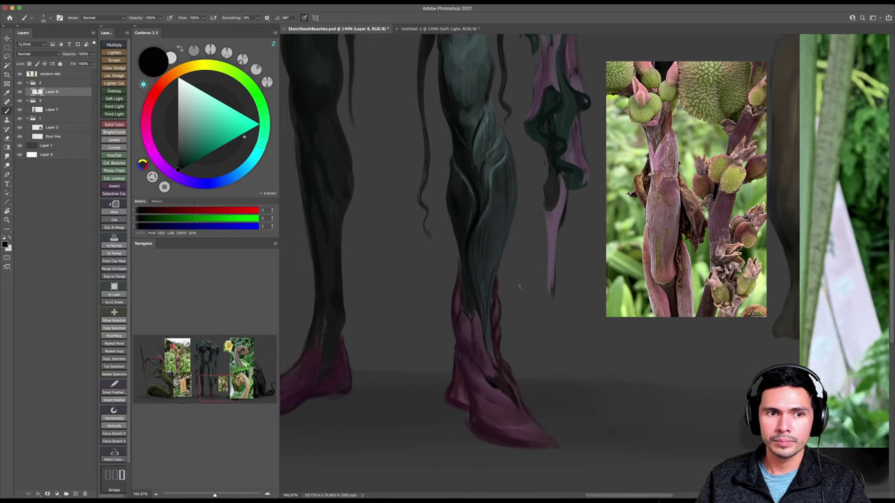
key("z")
left_click_drag(534, 279, 522, 278)
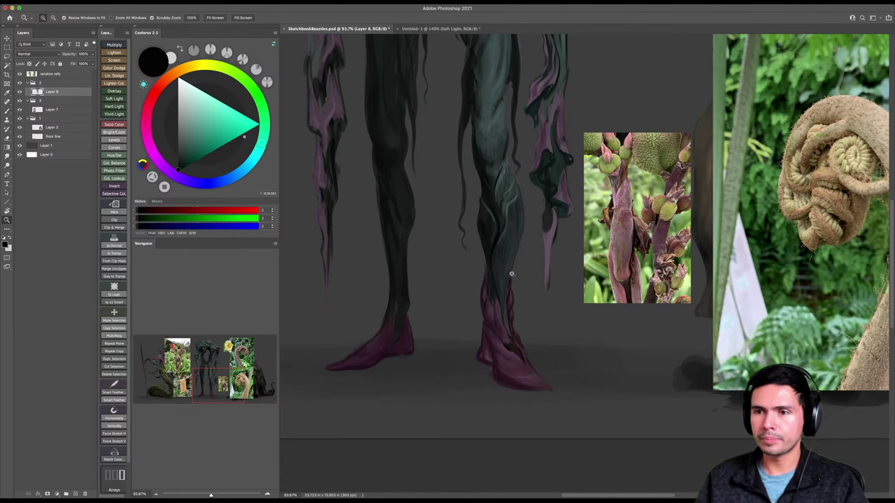
Sample dark browns from the opening in the front foot and refine the inner tissue and rim with them.
mouse_move(499, 326)
left_mouse_down()
mouse_move(536, 315)
mouse_move(505, 320)
left_mouse_up()
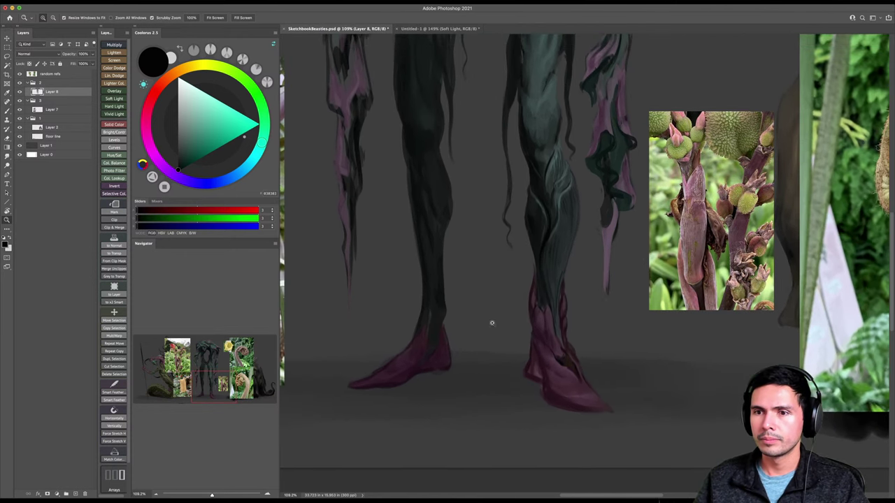
key("b")
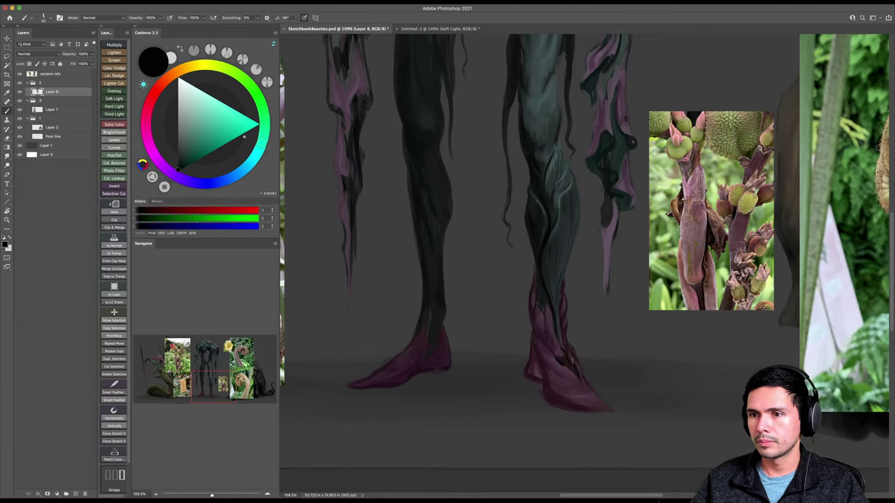
key("z")
left_click_drag(570, 362, 559, 342)
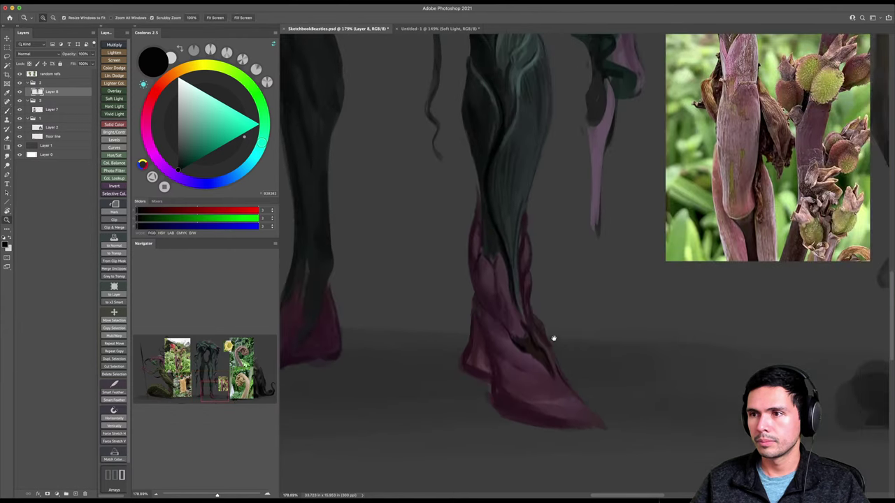
left_click(529, 344, "alt")
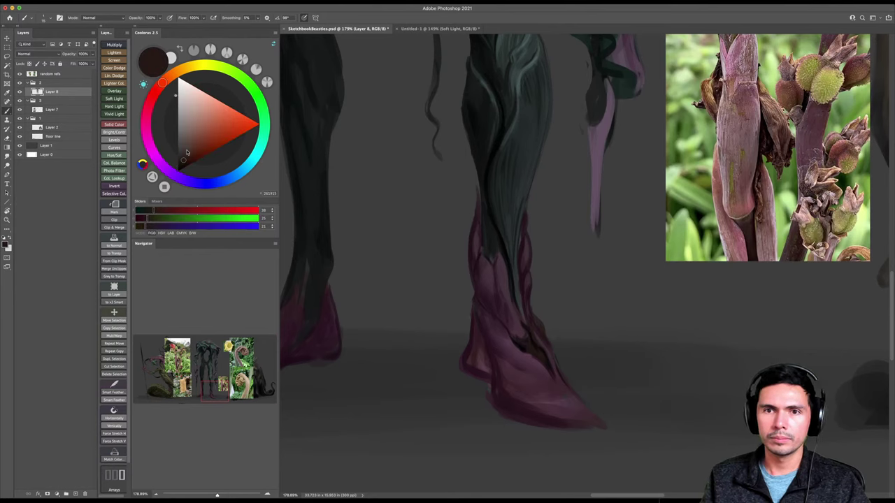
left_click(518, 343, "alt")
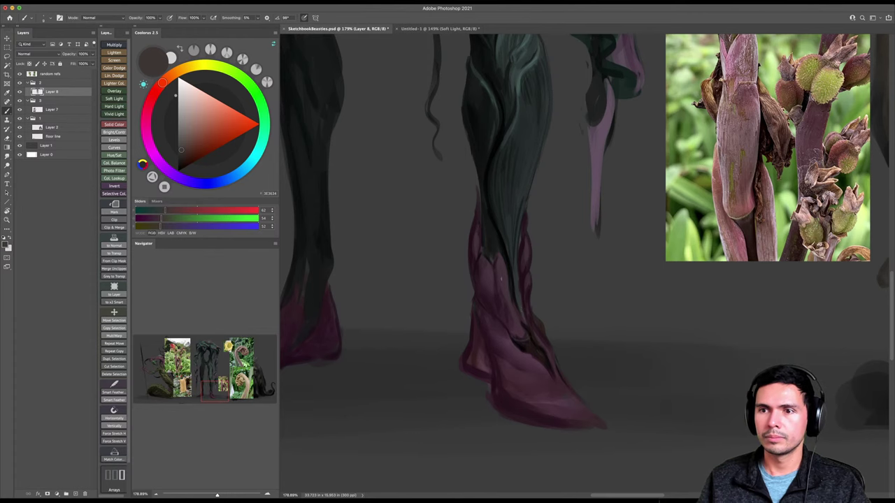
Mix a near-black purple from the ankle's sampled mauve, deepen the shadows between the front ankle's folds and soften them with the Smudge tool.
scroll(506, 301, "down", 2)
left_click(504, 301, "alt")
left_click(181, 167)
key("bracketright")
key("bracketright")
key("bracketright")
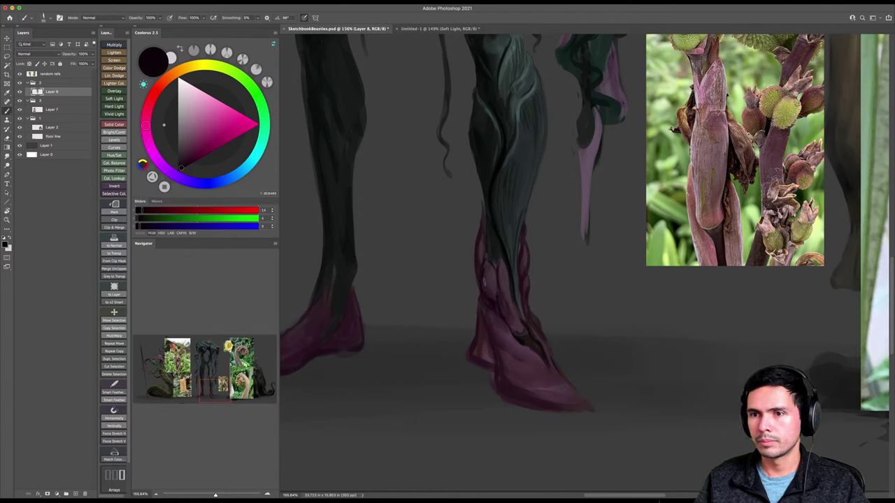
key("r")
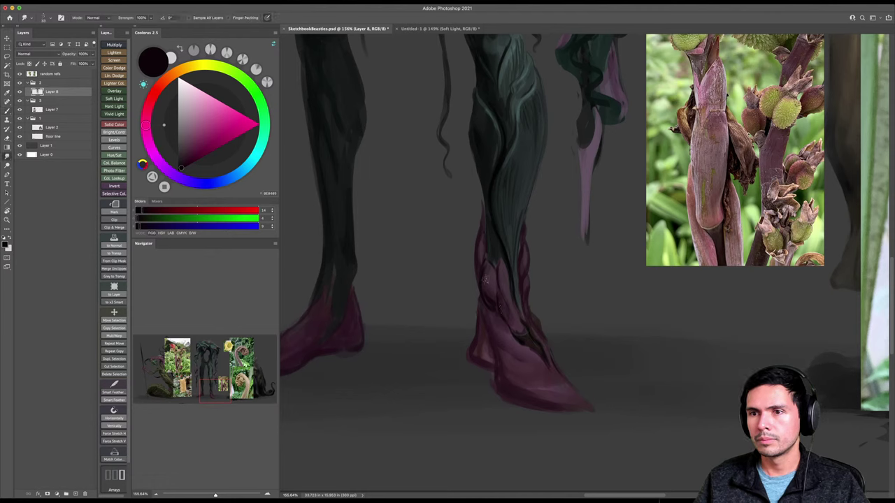
key("b")
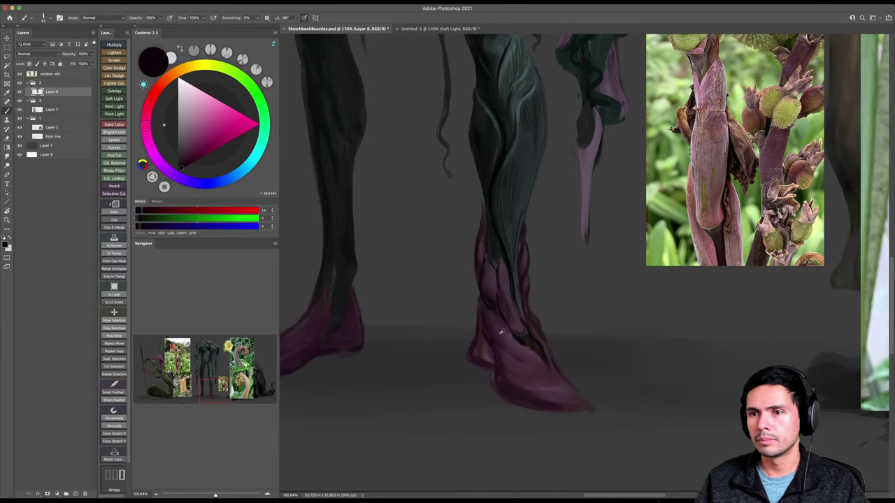
Build up the fold across the front foot's instep with sampled mauve and near-black purple, smudge it and save the document.
left_click(500, 333, "alt")
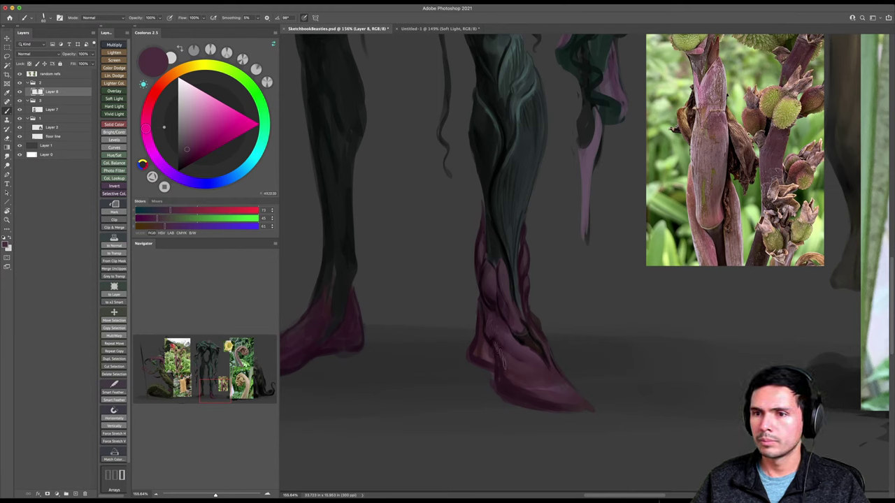
left_click(493, 340, "alt")
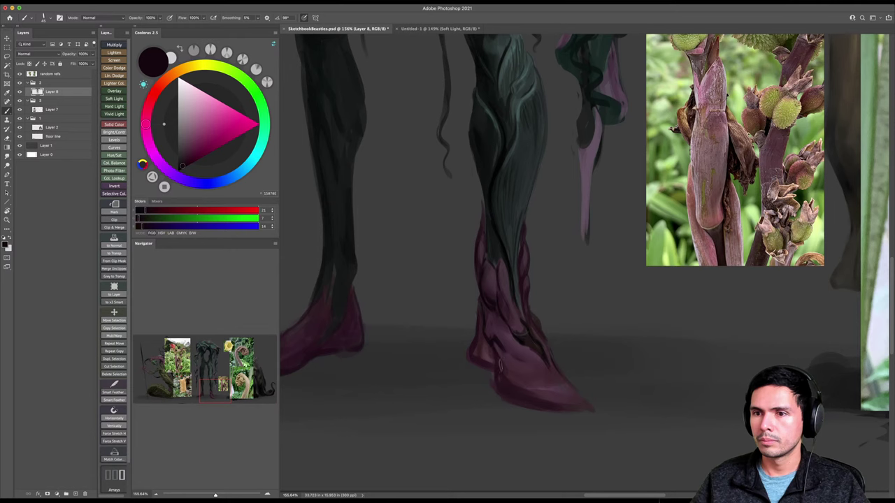
key("r")
key("z")
mouse_move(499, 332)
left_mouse_down()
mouse_move(479, 342)
mouse_move(481, 357)
mouse_move(505, 340)
left_mouse_up()
key("super+s")
Sample dark purples and mauve from the front foot, shade its heel side and instep with them and blend with the Smudge tool.
key("b")
left_click(505, 338, "alt")
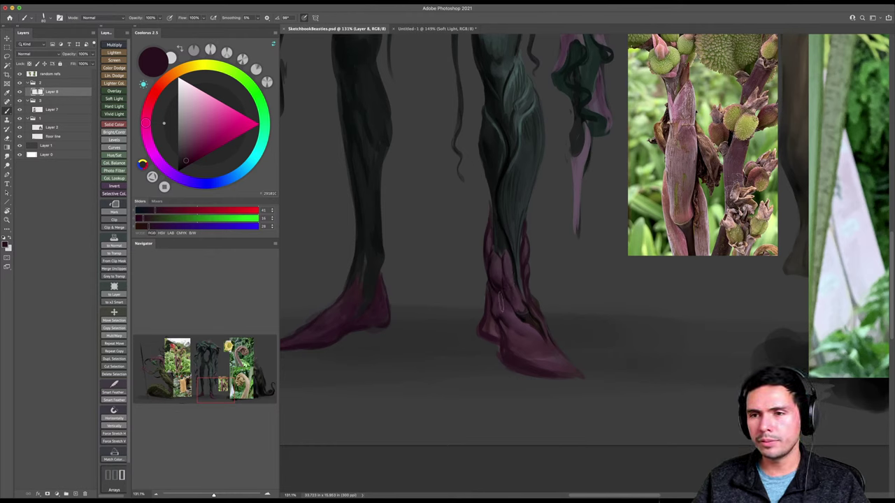
left_click_drag(489, 329, 498, 323)
left_click(494, 320, "alt")
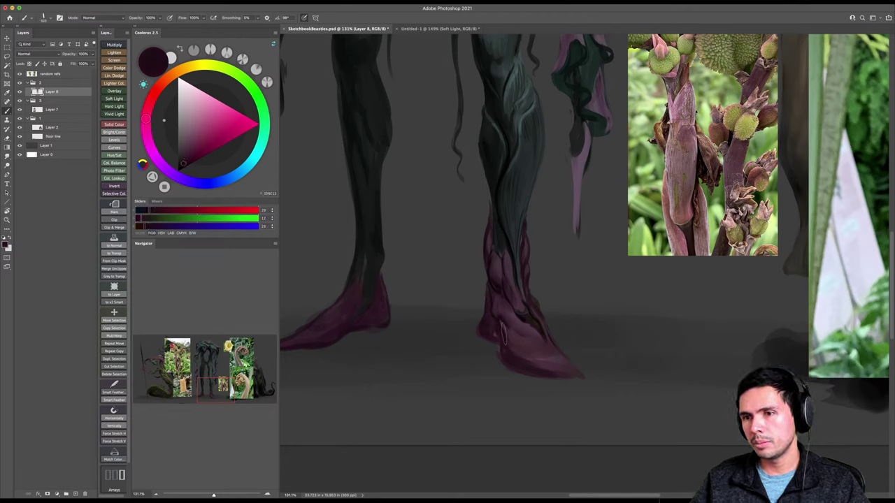
left_click(521, 335, "alt")
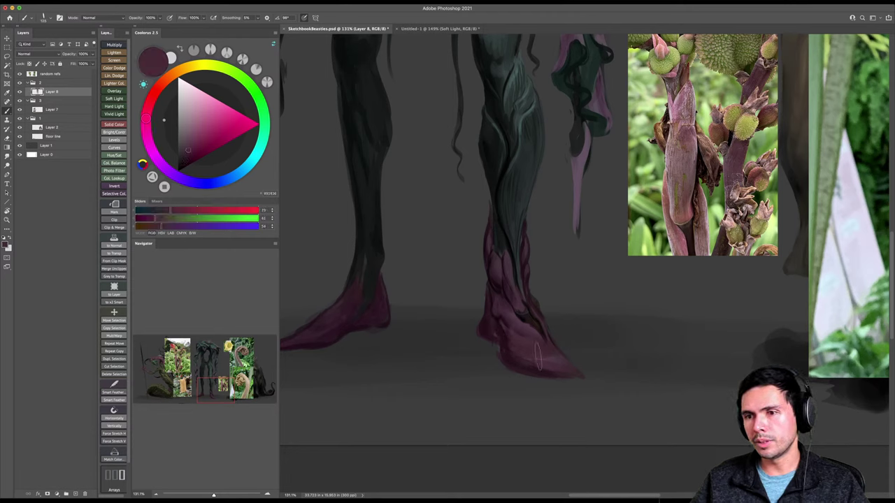
key("r")
key("b")
Glaze sampled dark purple over the top of the front foot with a large brush at 40% opacity.
scroll(542, 328, "down", 3)
left_click(517, 340, "alt")
key("4")
key("bracketright")
key("bracketright")
key("bracketright")
key("bracketright")
key("bracketright")
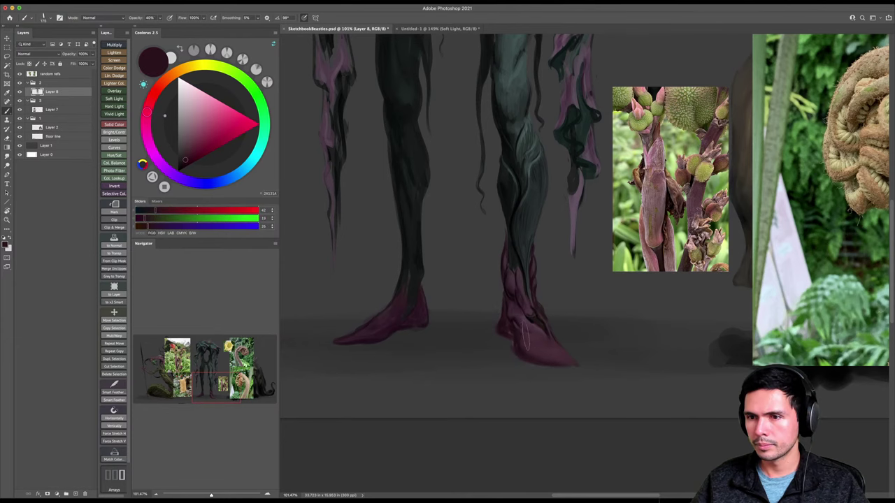
key("bracketleft")
key("bracketleft")
scroll(522, 336, "up", 3)
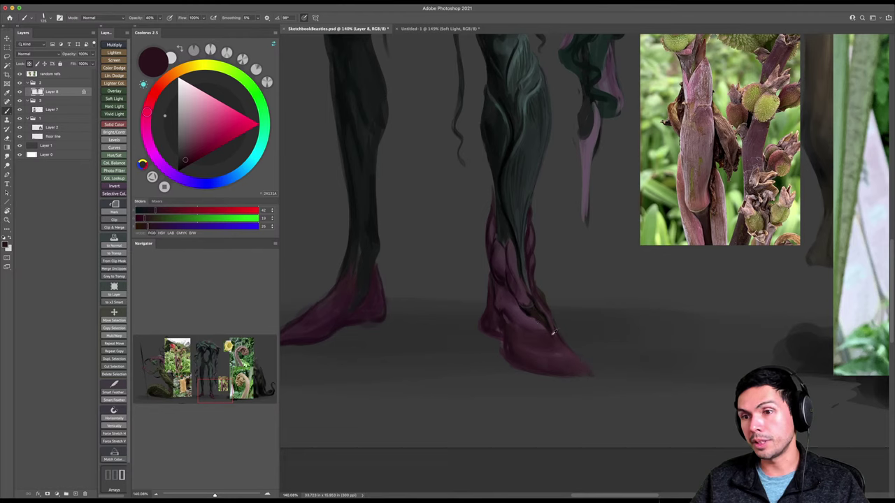
Lighten the front foot's toe with sampled mauve, smudge it, unlock the layer's transparent pixels and save the document.
left_click(532, 323, "alt")
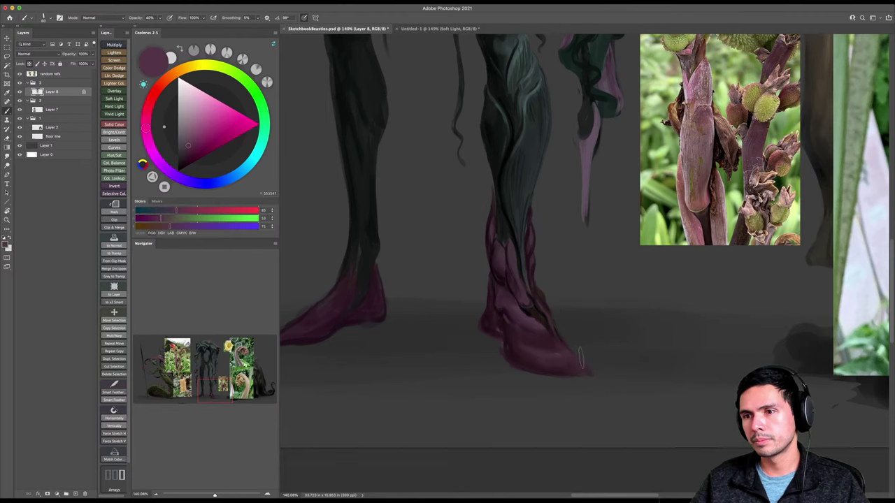
key("z")
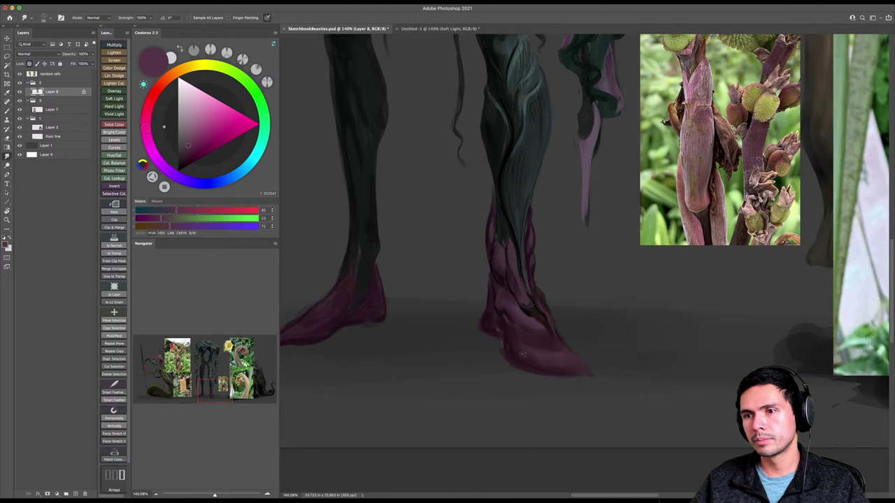
mouse_move(580, 364)
left_mouse_down()
mouse_move(539, 367)
mouse_move(536, 344)
left_mouse_up()
key("ctrl+s")
key("slash")
key("super+s")
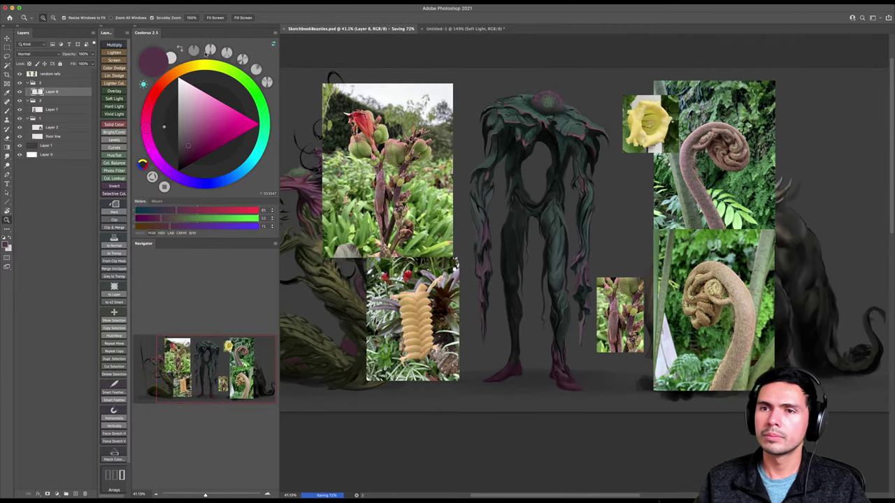
Flip the canvas horizontally and check the creature's proportions down to its feet.
left_click(88, 1)
mouse_move(137, 66)
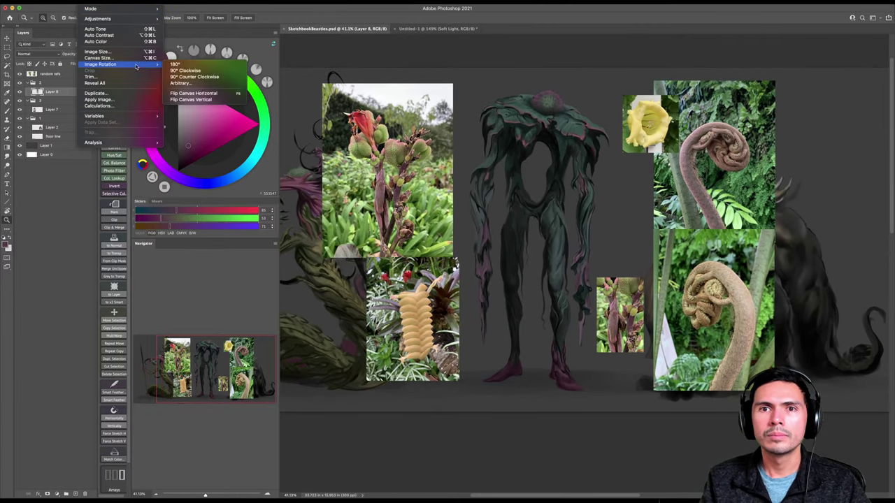
left_click(193, 93)
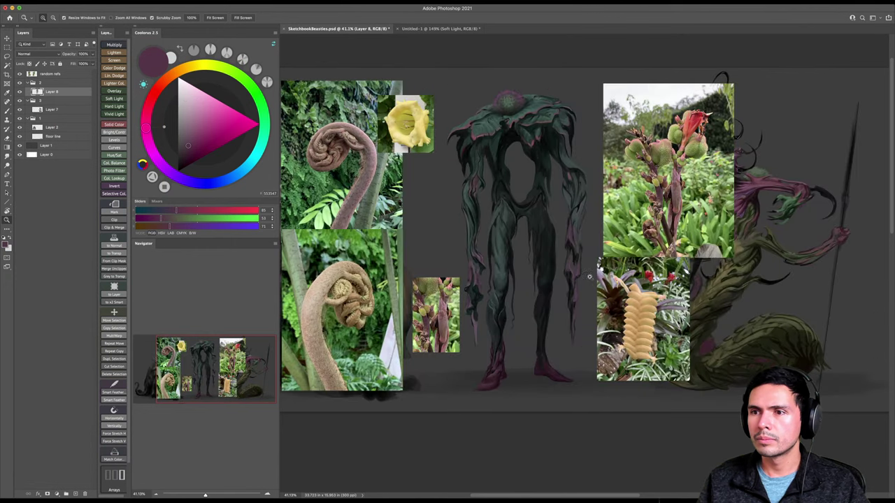
mouse_move(575, 291)
left_mouse_down()
mouse_move(566, 291)
mouse_move(579, 289)
left_mouse_up()
left_click_drag(544, 319, 550, 316)
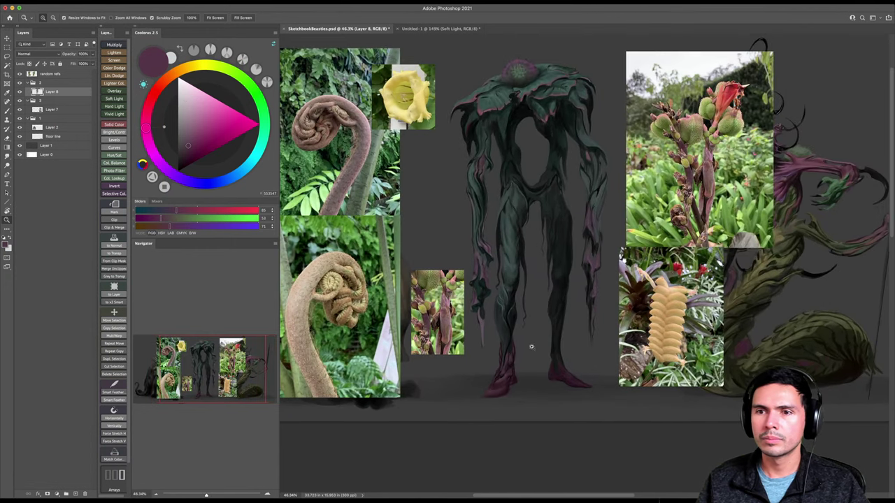
scroll(549, 316, "up", 5)
Refine the front foot's ankle edge and rounded toe contour with sampled purples at 90% brush opacity and the Eraser.
key("b")
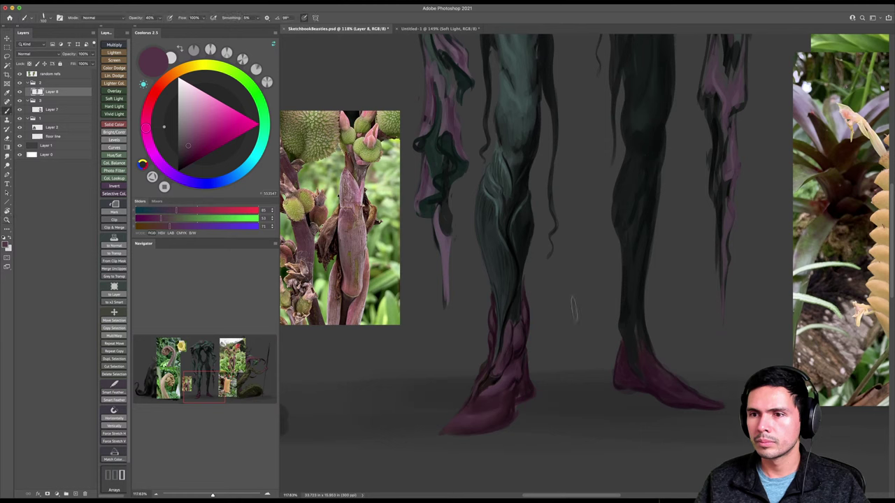
left_click(517, 336, "alt")
key("9")
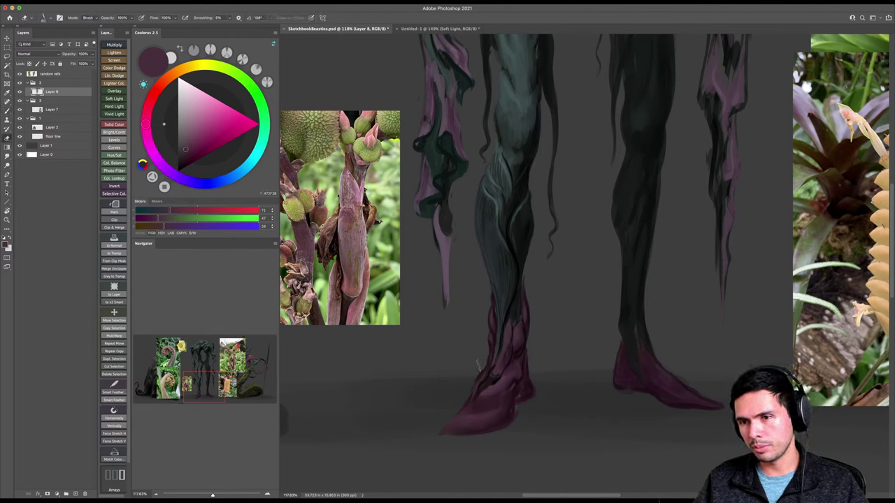
left_click(487, 363, "alt")
left_click(486, 363, "alt")
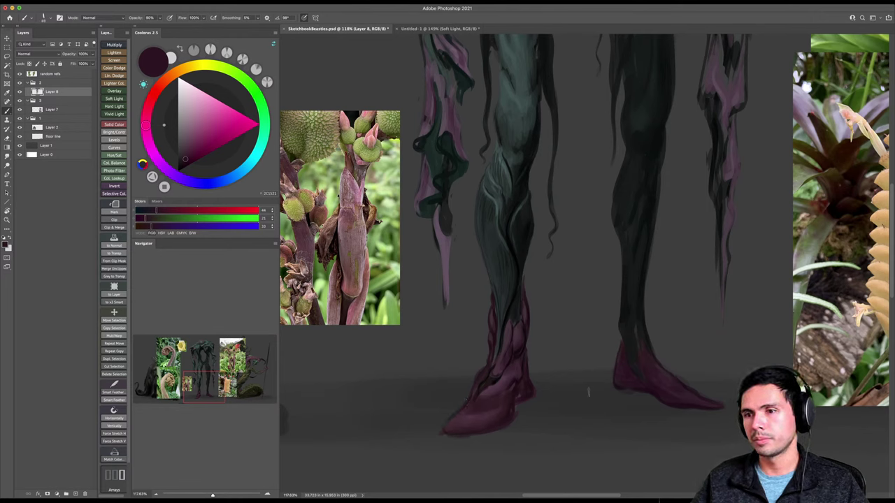
left_click_drag(523, 406, 492, 408)
key("e")
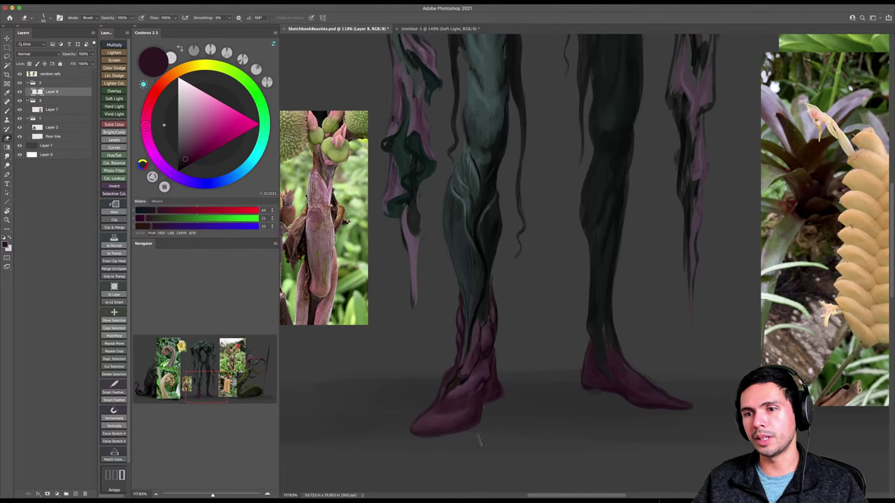
Lock the layer's transparent pixels, shade the front foot's heel and underside with sampled dark purple and save the document.
scroll(471, 426, "right", 3)
key("b")
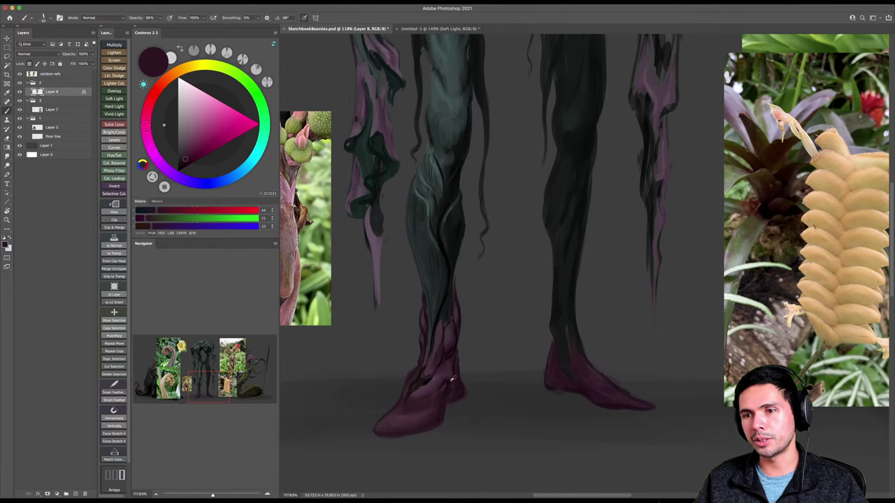
left_click(389, 431, "alt")
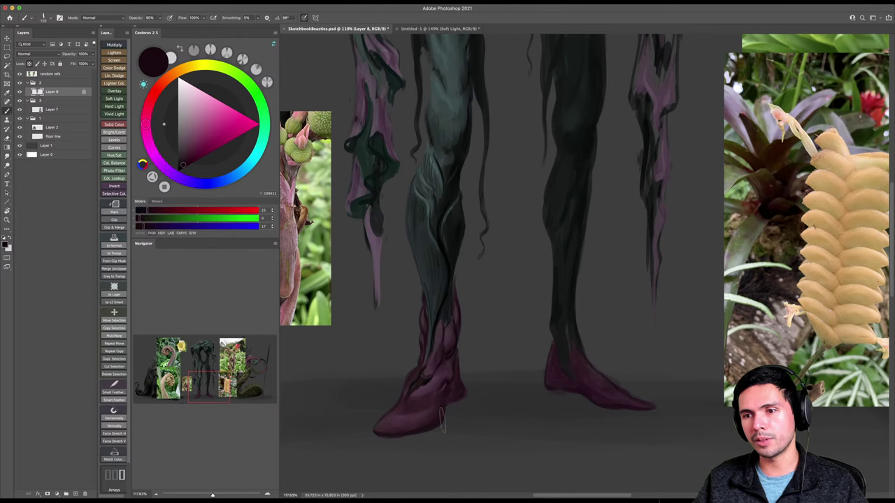
left_click_drag(496, 394, 476, 391)
key("super+s")
Paint a pointed sheath edge on the rear ankle with a smaller brush and sampled purples, then save the document.
key("[")
key("[")
key("[")
left_click(418, 338, "alt")
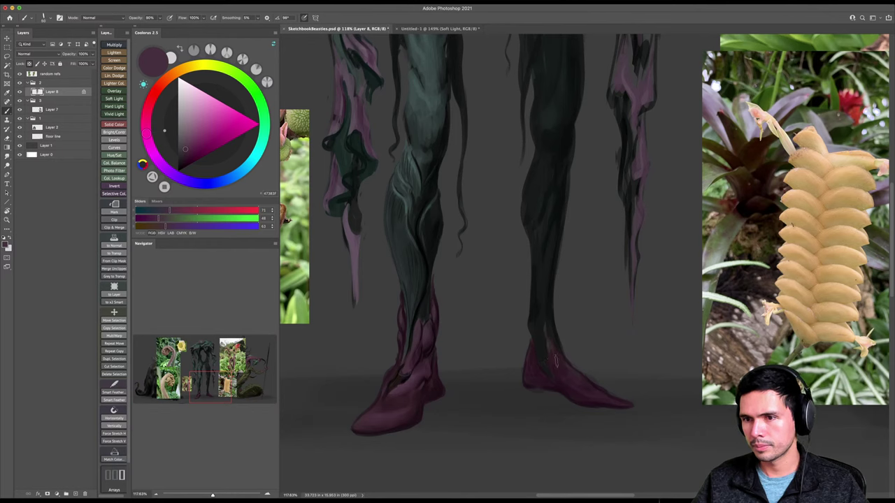
left_click(554, 355, "alt")
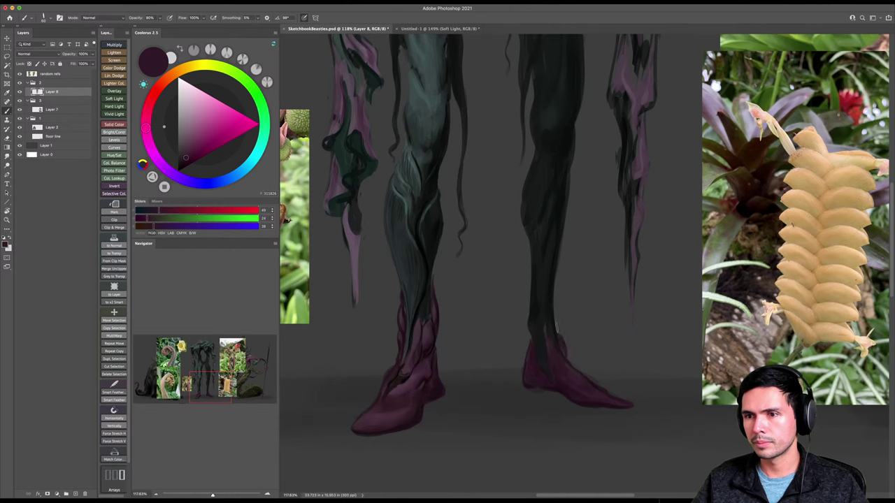
scroll(455, 320, "up", 4)
left_click_drag(435, 261, 459, 258)
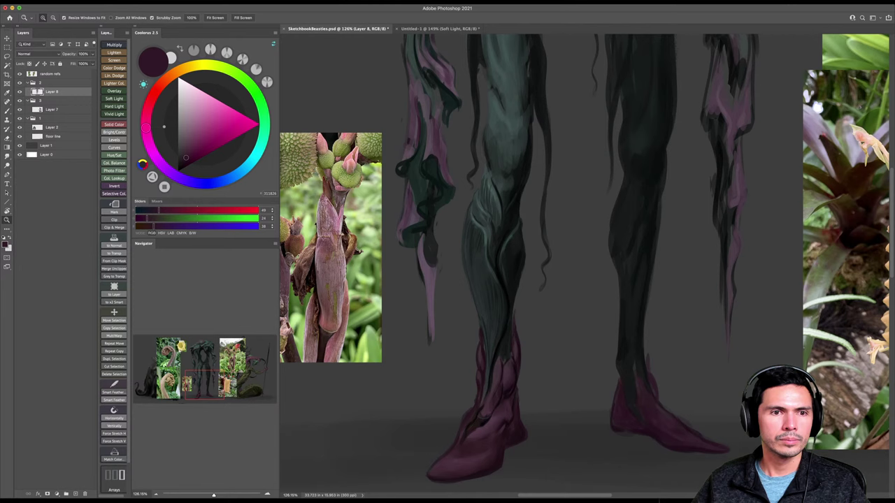
mouse_move(561, 294)
left_mouse_down()
mouse_move(583, 285)
mouse_move(529, 297)
left_mouse_up()
key("super+s")
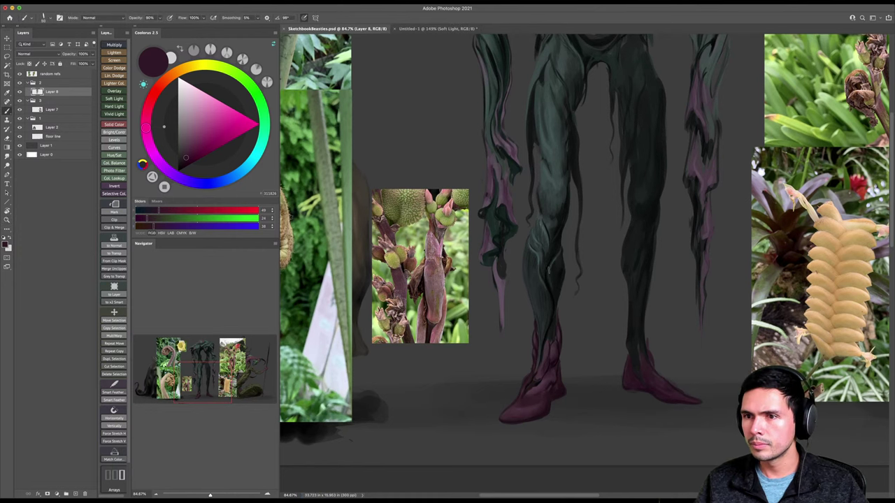
Paint a small purple bud inside the split of the front calf and define its edges with sampled dark tones.
scroll(540, 276, "up", 5)
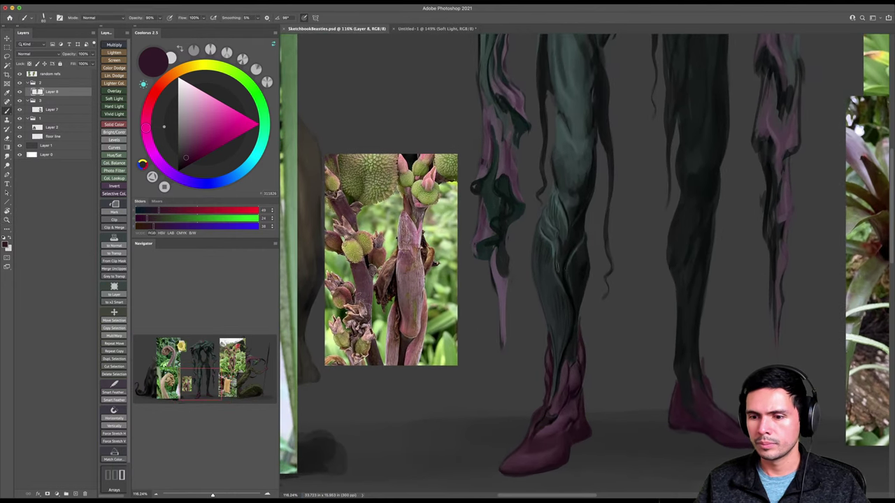
left_click_drag(561, 265, 561, 272)
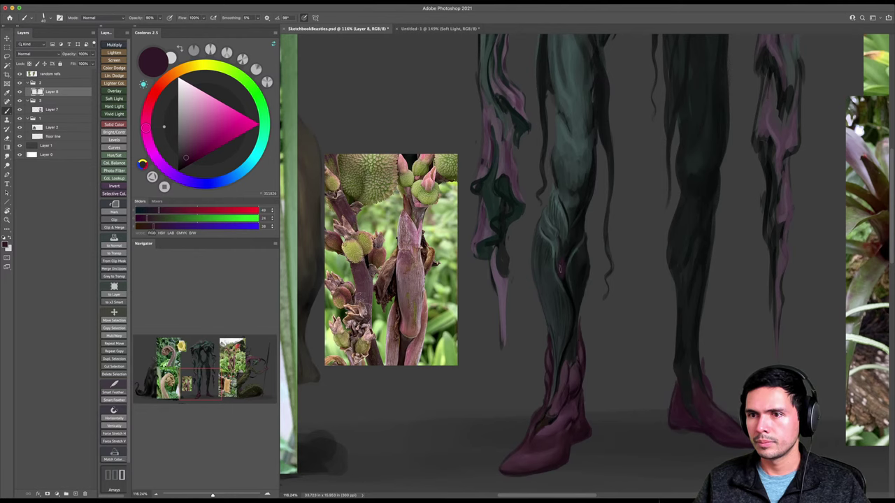
scroll(556, 267, "up", 2)
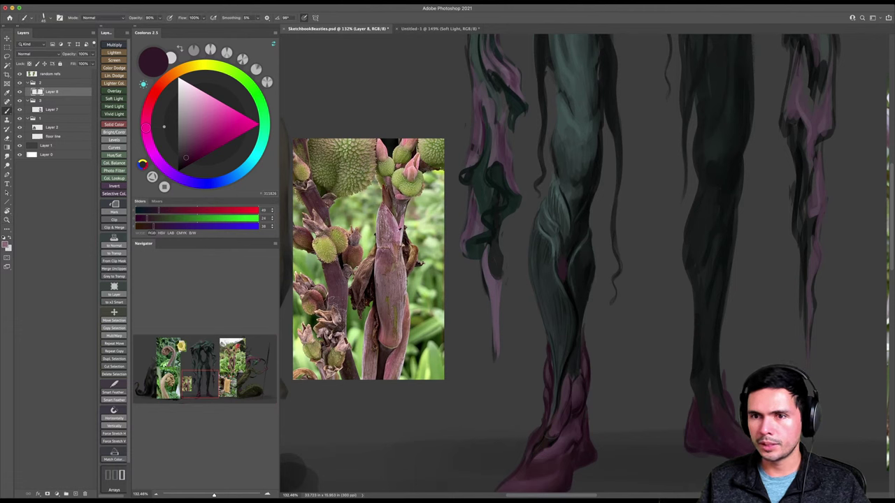
left_click(568, 262, "alt")
left_click(562, 269, "alt")
left_click(566, 286, "alt")
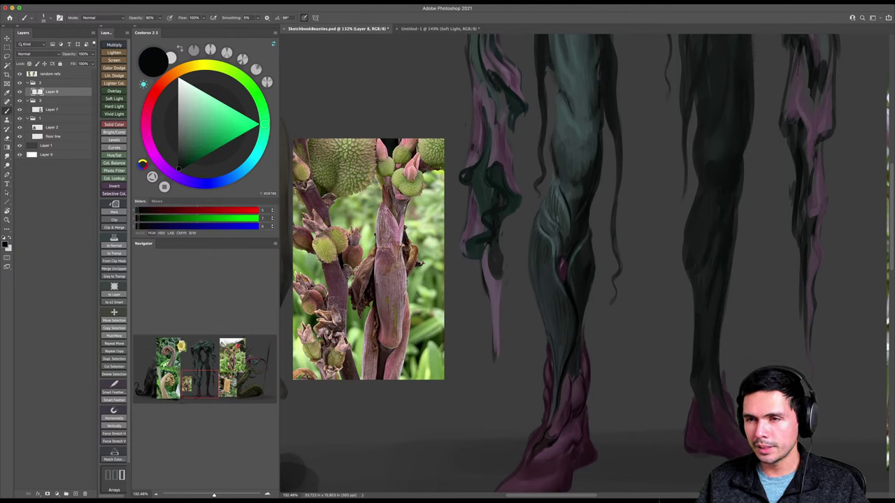
Refine the pointed tip of the sheath at the top of the front calf with sampled teal and dark green tones.
scroll(548, 223, "up", 4)
scroll(558, 239, "up", 1)
key("z")
mouse_move(579, 248)
left_mouse_down()
mouse_move(562, 249)
mouse_move(577, 248)
left_mouse_up()
left_click_drag(539, 297, 559, 297)
key("b")
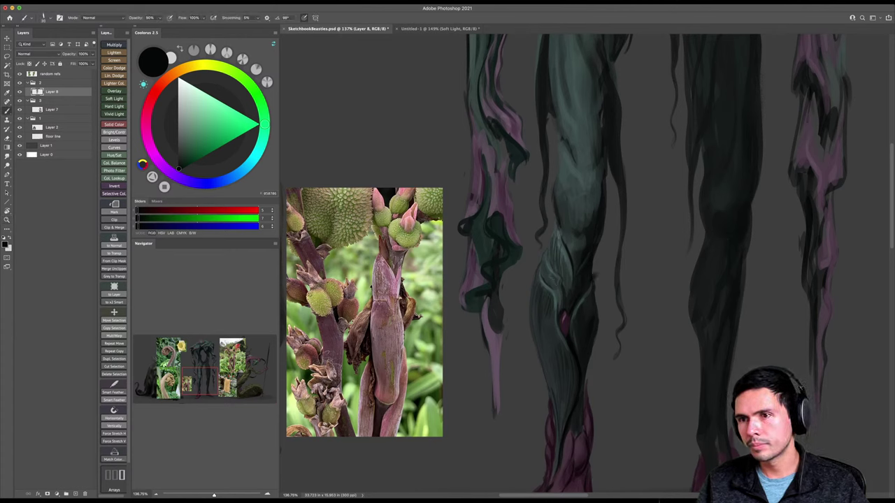
left_click(565, 243, "alt")
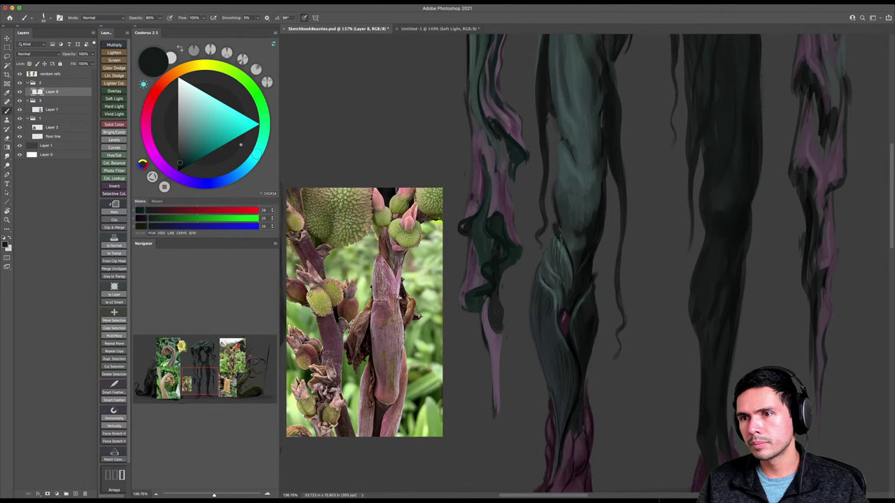
left_click(553, 225, "alt")
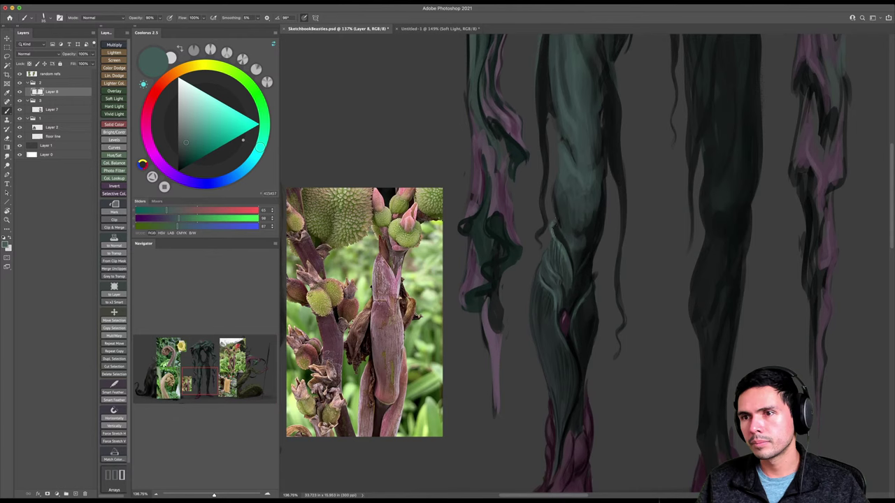
left_click(556, 227, "alt")
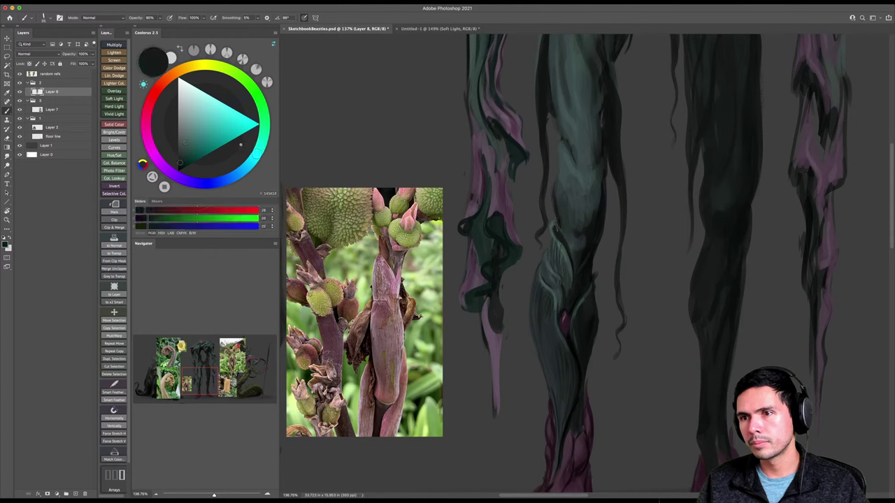
left_click(550, 236, "alt")
left_click_drag(558, 252, 553, 238)
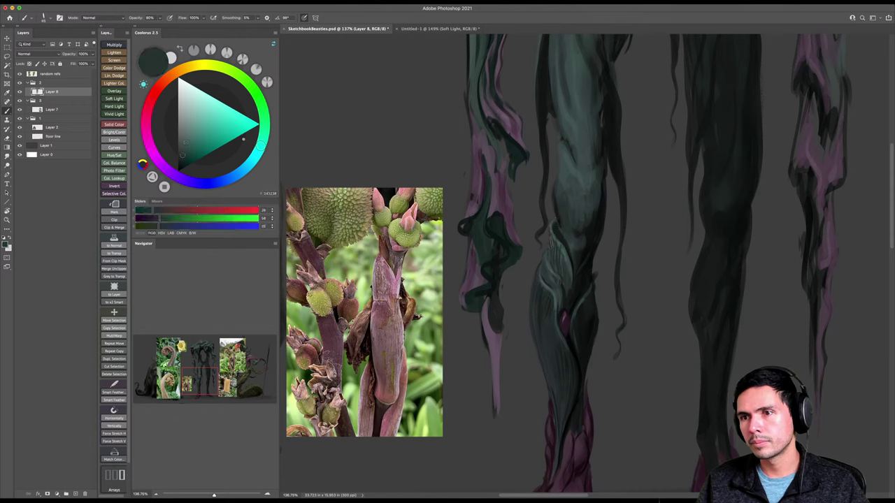
Deepen the shadows between the front knee and calf sheath with sampled dark teal and purple, using a smaller brush, and save the document.
left_click(552, 263, "alt")
left_click(562, 255, "alt")
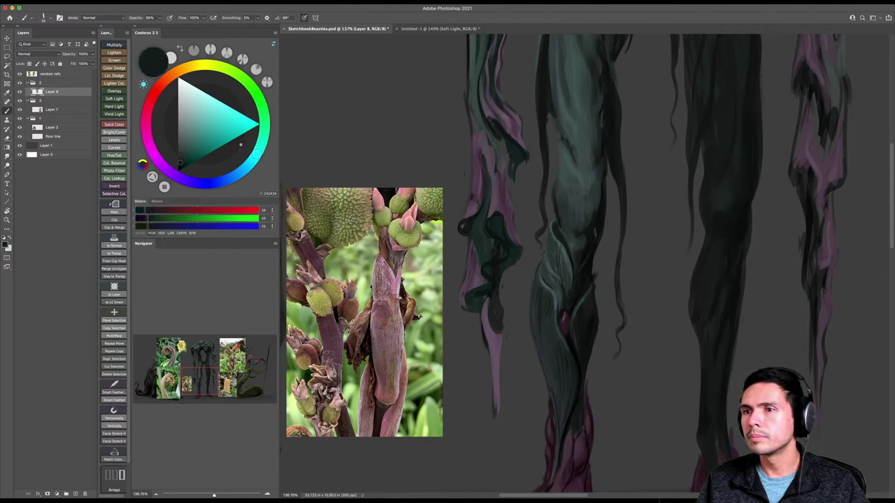
left_click_drag(545, 203, 566, 204)
key("super+s")
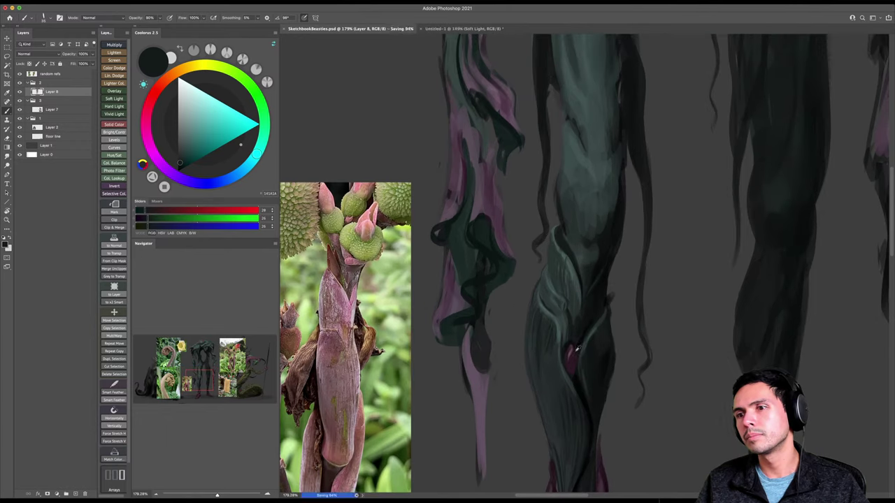
left_click(576, 327, "alt")
key("bracketleft")
key("bracketleft")
left_click_drag(584, 285, 587, 267)
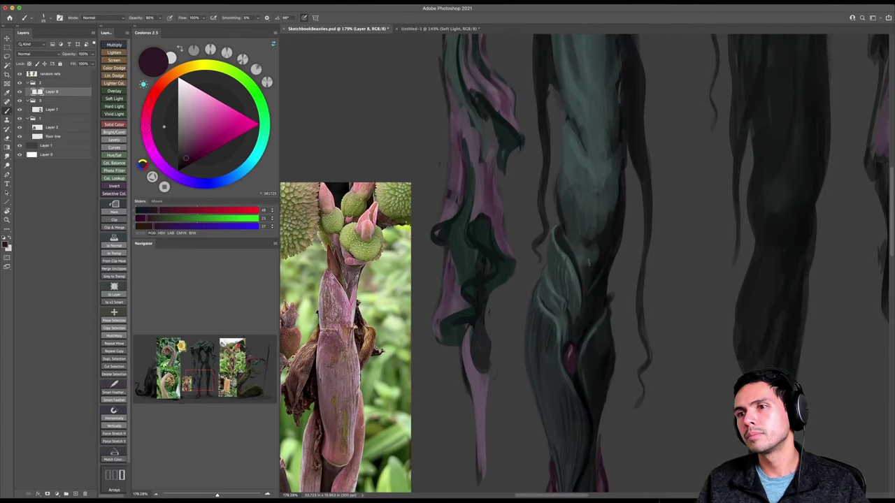
scroll(581, 237, "down", 2)
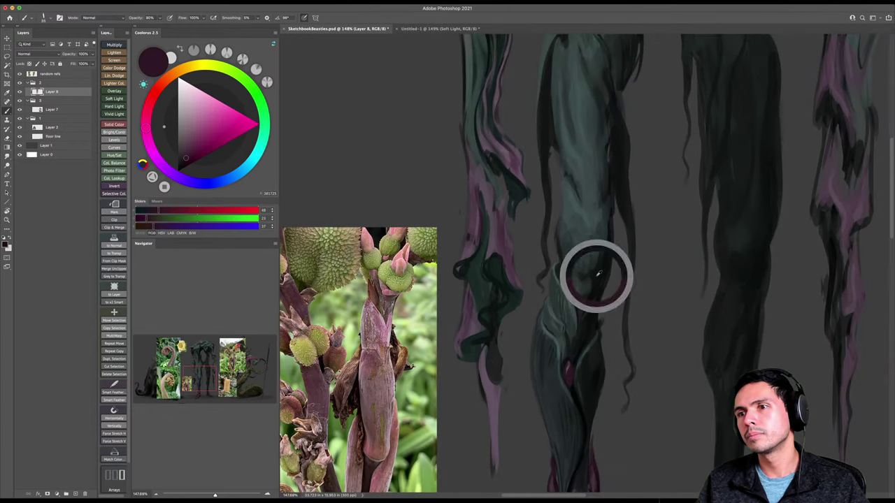
left_click(590, 263, "alt")
left_click_drag(579, 246, 612, 235)
Paint a V-shaped overlapping fold across the front knee with sampled teal and near-black tones, adding short crease lines beneath it.
left_click(608, 190, "alt")
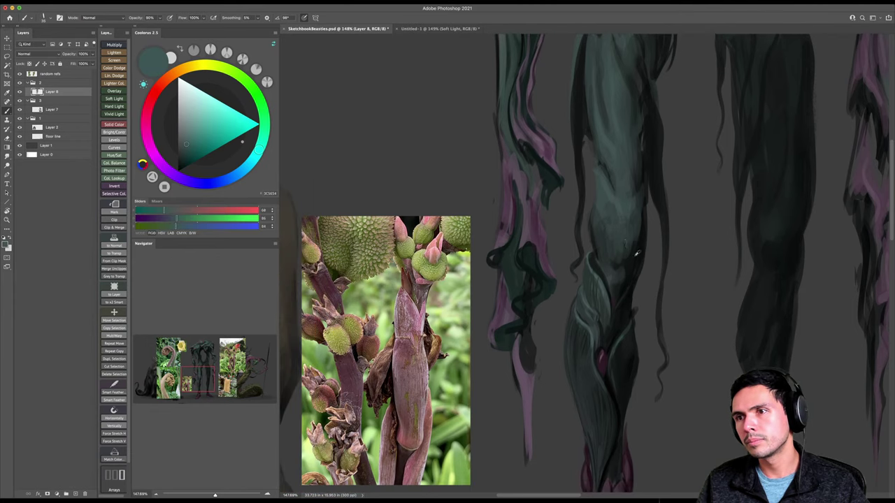
left_click(634, 254, "alt")
left_click_drag(596, 167, 621, 212)
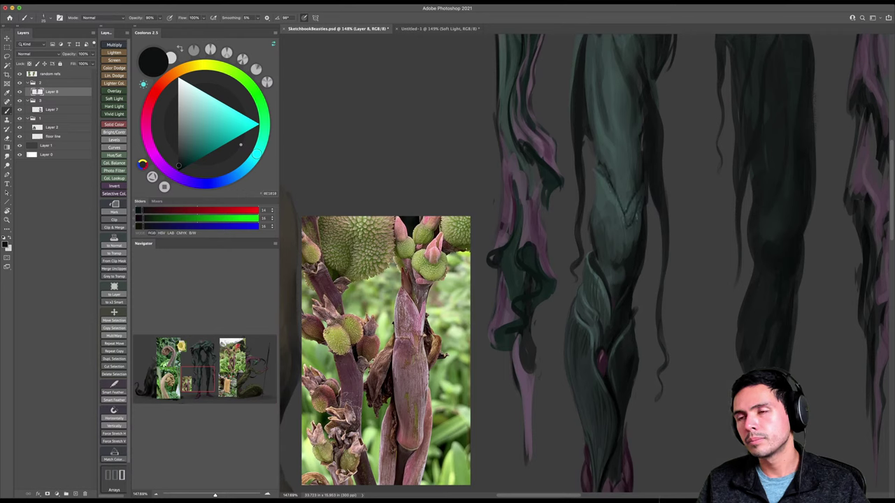
left_click_drag(620, 211, 630, 252)
key("super+z")
key("]")
left_click_drag(622, 210, 629, 247)
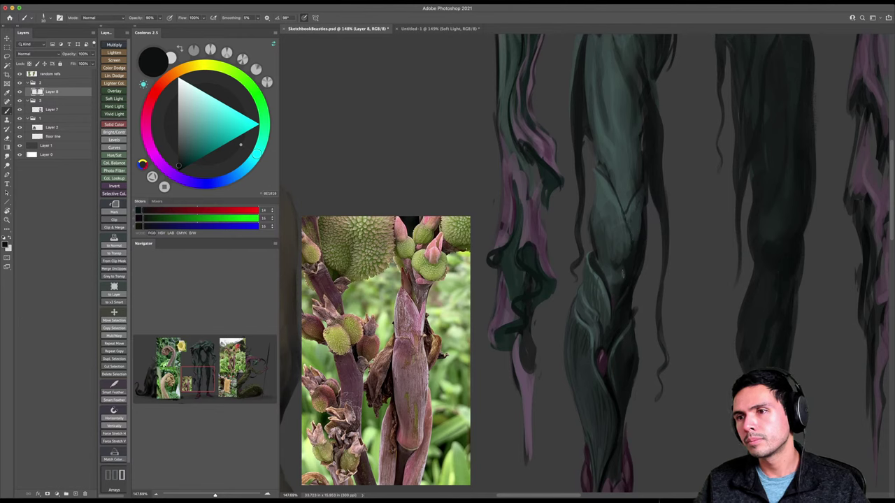
mouse_move(633, 209)
left_mouse_down()
mouse_move(631, 257)
mouse_move(627, 232)
left_mouse_up()
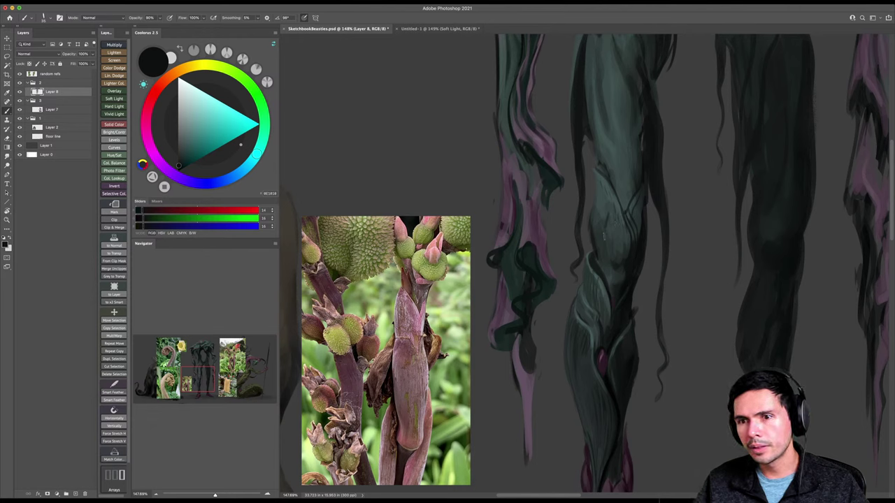
Paint fine vertical striations over the front knee below the V-shaped fold with near-black and sampled teal, then save the document.
left_click_drag(607, 208, 606, 243)
key("]")
left_click_drag(604, 209, 606, 245)
mouse_move(602, 198)
left_mouse_down()
mouse_move(598, 234)
mouse_move(613, 251)
left_mouse_up()
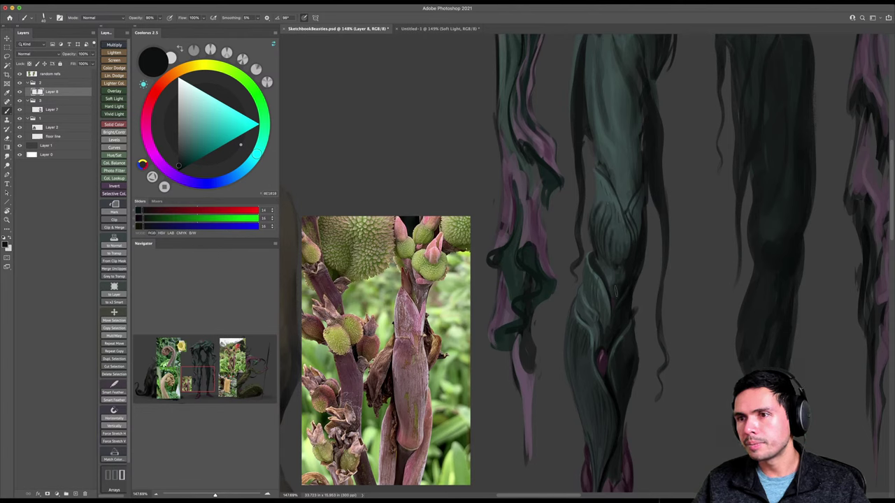
left_click(619, 232, "alt")
key("]")
left_click_drag(613, 231, 614, 254)
mouse_move(606, 222)
left_mouse_down()
mouse_move(606, 263)
mouse_move(595, 255)
mouse_move(621, 277)
mouse_move(574, 268)
left_mouse_up()
key("[")
key("z")
key("super+s")
left_click_drag(648, 228, 626, 242)
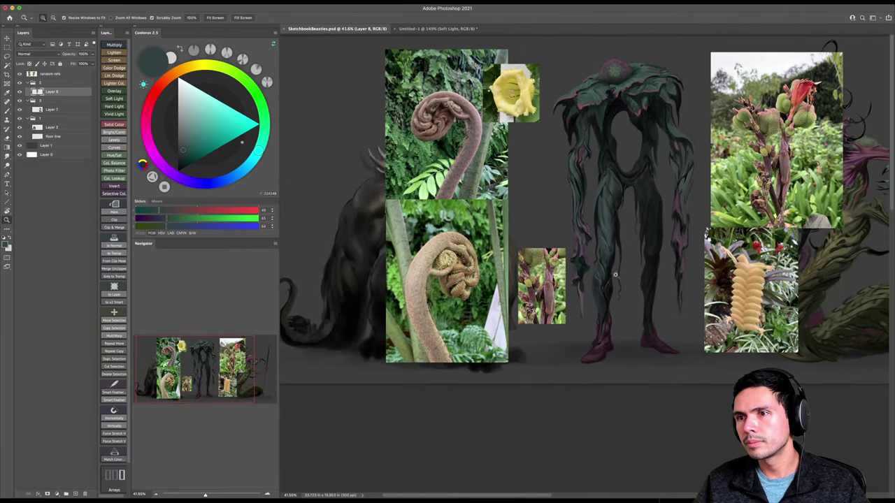
Tint the edges of the front leg's knee and calf sheaths with dull purple sampled from the hanging arm.
scroll(616, 274, "up", 5)
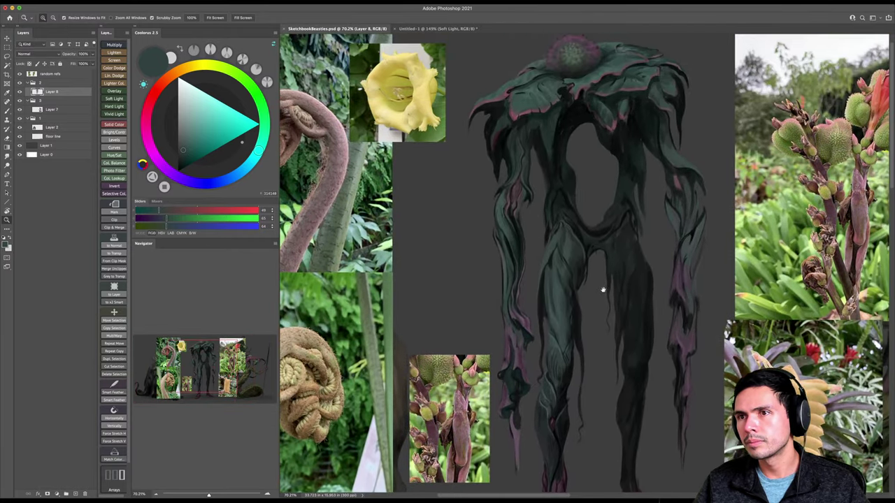
left_click_drag(603, 287, 606, 275)
left_click_drag(605, 275, 596, 262)
key("b")
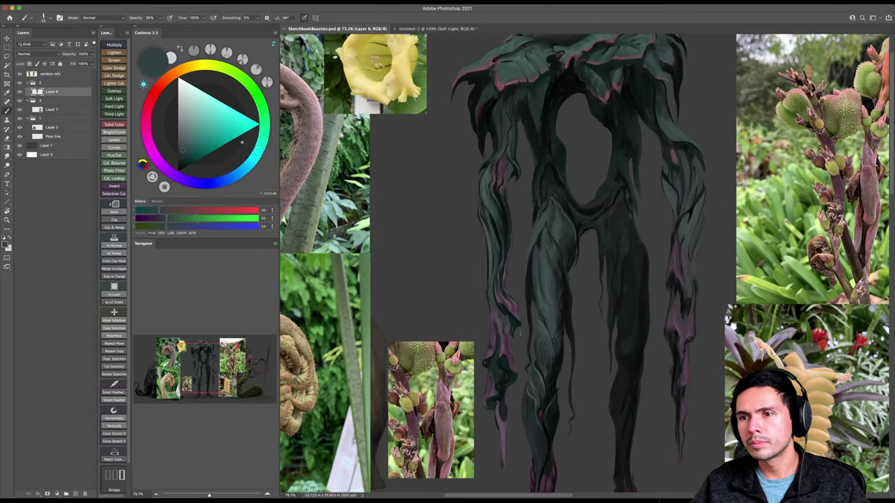
left_click(509, 347, "alt")
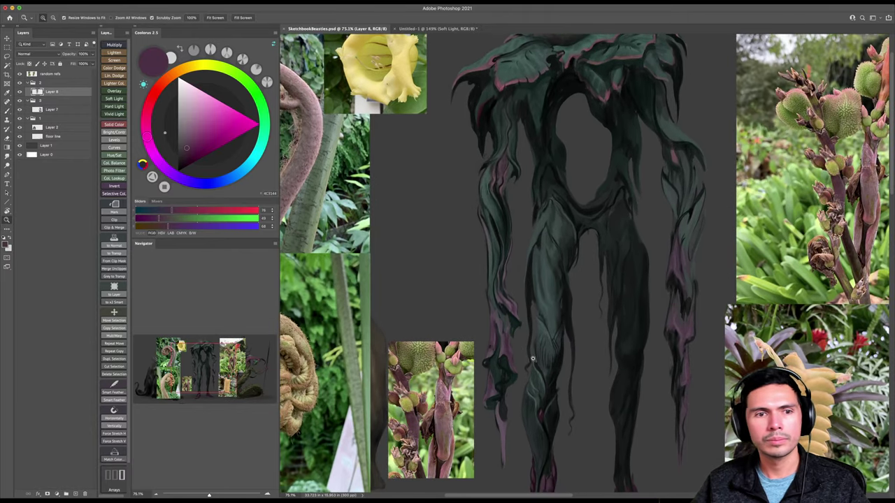
scroll(555, 352, "up", 3)
scroll(566, 276, "up", 2)
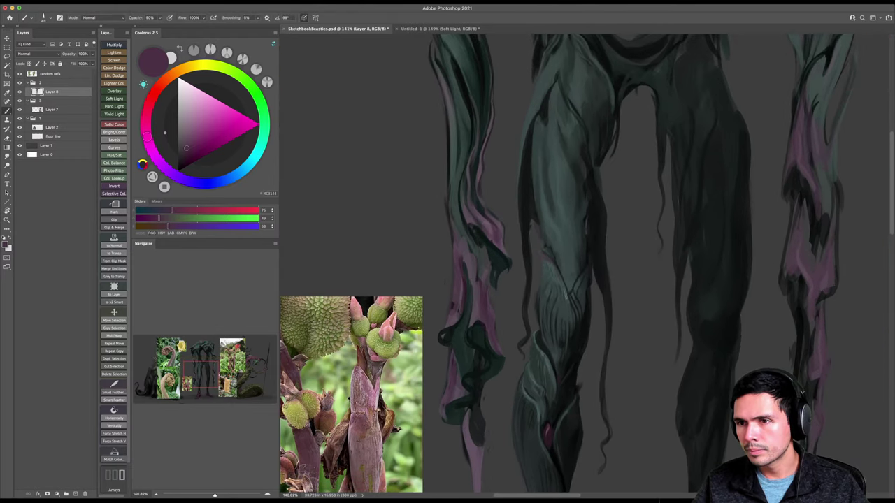
scroll(587, 267, "down", 2)
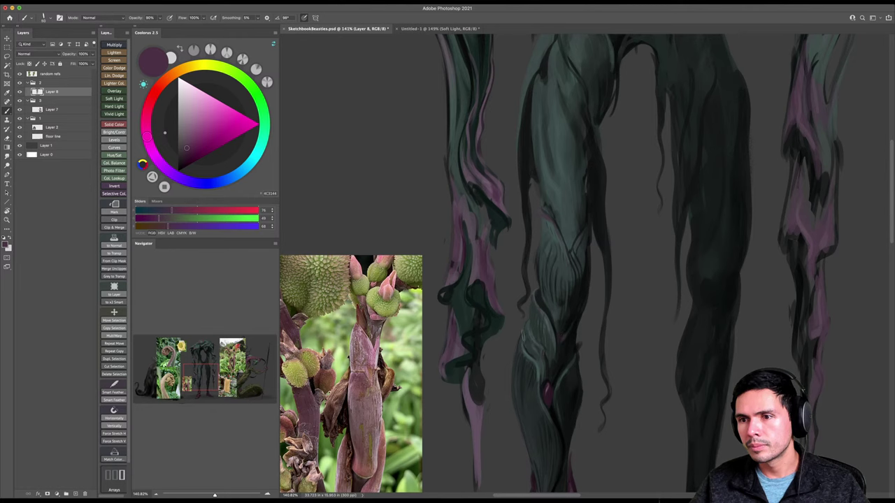
scroll(537, 328, "down", 2)
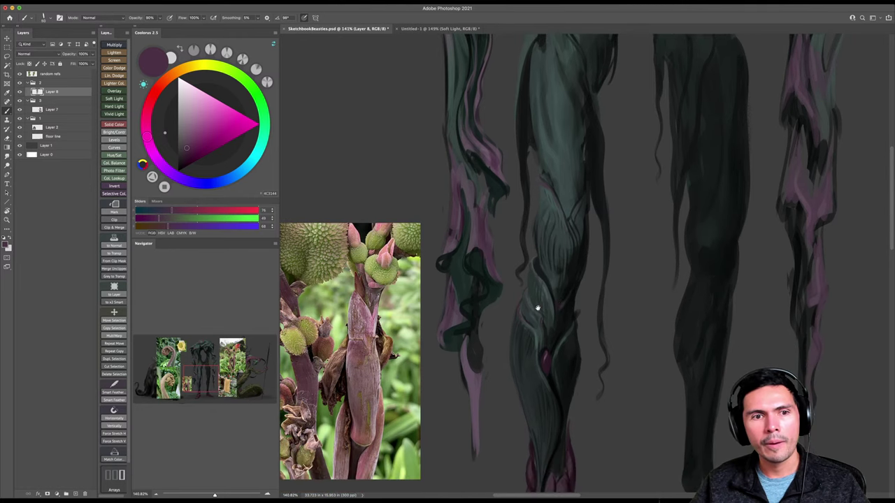
scroll(549, 350, "down", 1)
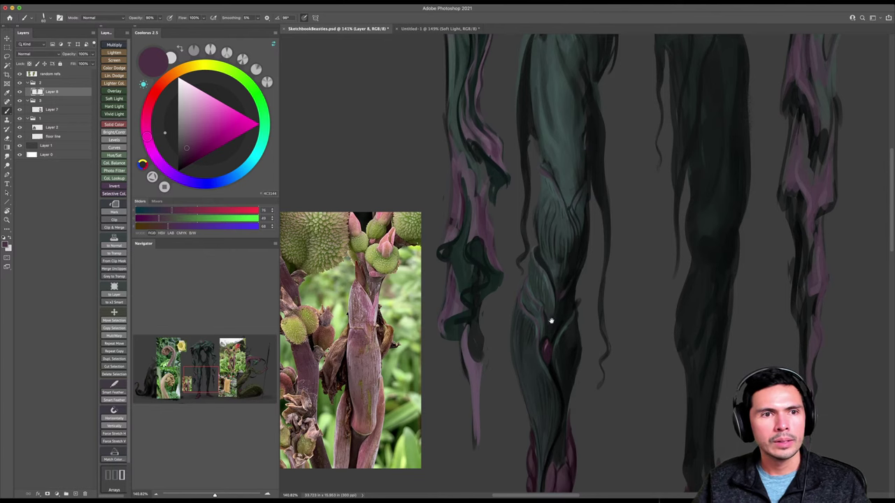
scroll(551, 322, "down", 1)
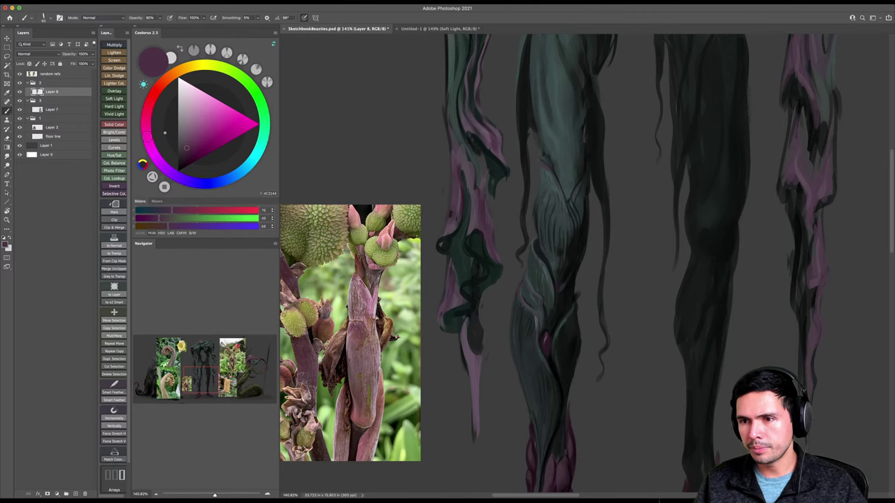
scroll(552, 349, "down", 1)
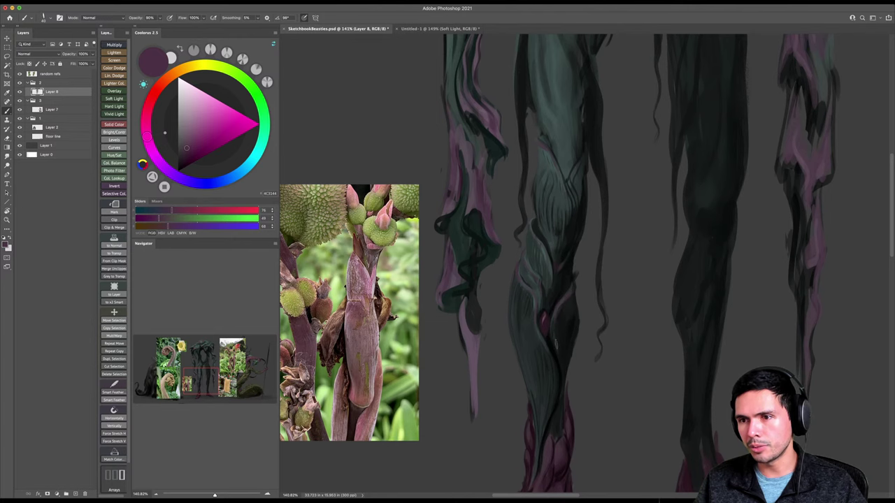
Repaint the pink rim of the leaf above the hanging arm with a brighter purple picked from the color wheel.
key("z")
mouse_move(571, 285)
left_mouse_down()
mouse_move(540, 305)
mouse_move(577, 279)
mouse_move(565, 299)
mouse_move(557, 377)
left_mouse_up()
key("b")
key("z")
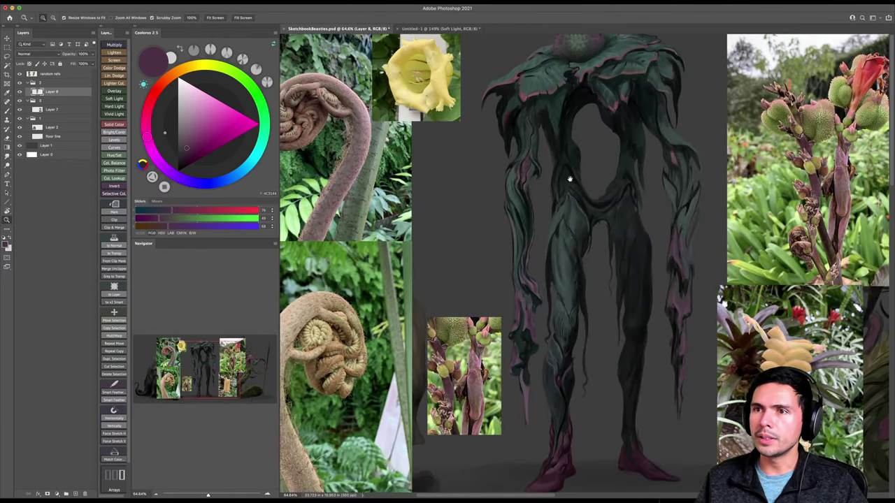
left_click_drag(521, 92, 570, 90)
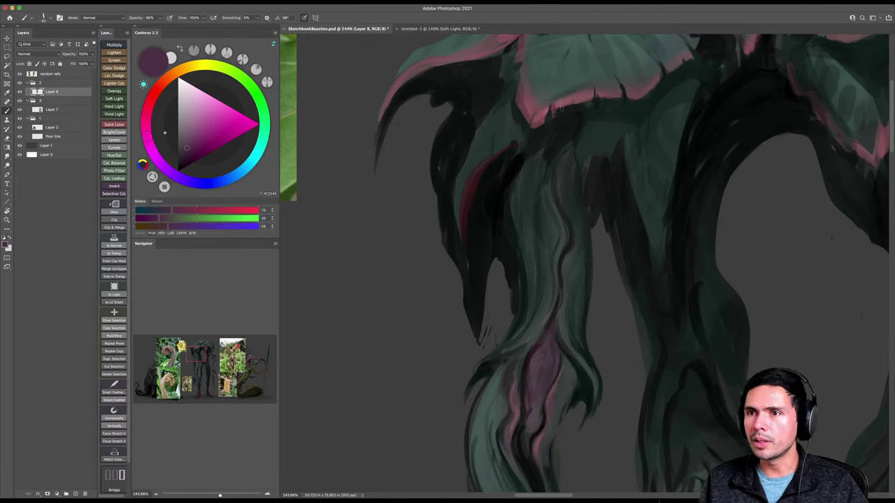
left_click(560, 97, "alt")
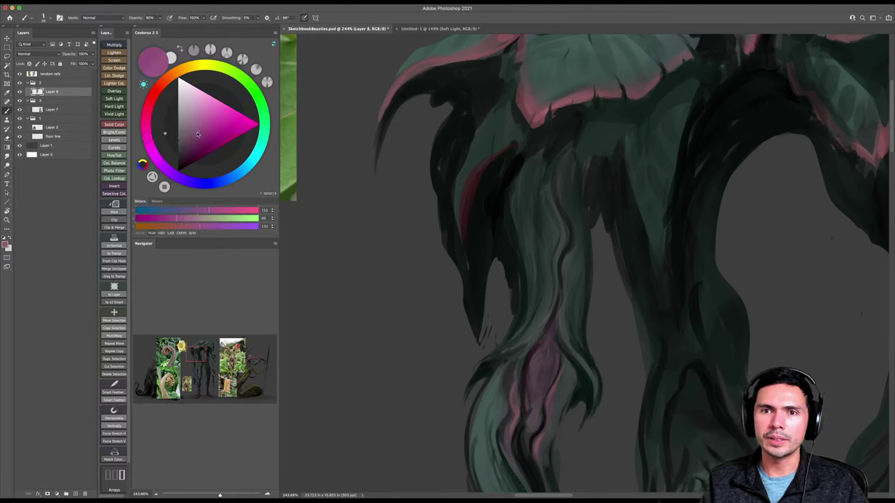
left_click(197, 134)
mouse_move(561, 105)
left_mouse_down()
mouse_move(538, 113)
mouse_move(548, 106)
mouse_move(534, 97)
mouse_move(540, 102)
mouse_move(528, 106)
mouse_move(522, 83)
left_mouse_up()
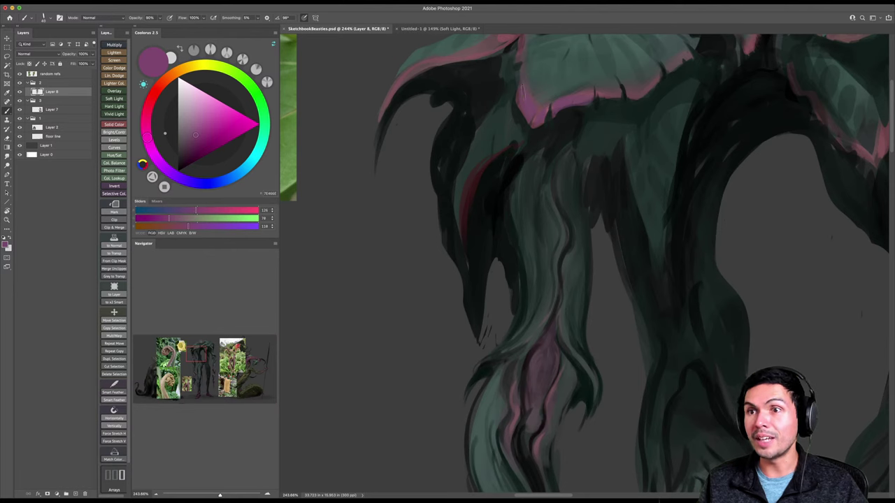
Outline the front calf's sheath edges around the small bud with the brighter purple.
key("z")
left_click_drag(645, 100, 591, 279)
mouse_move(606, 364)
left_mouse_down()
mouse_move(572, 272)
mouse_move(533, 216)
left_mouse_up()
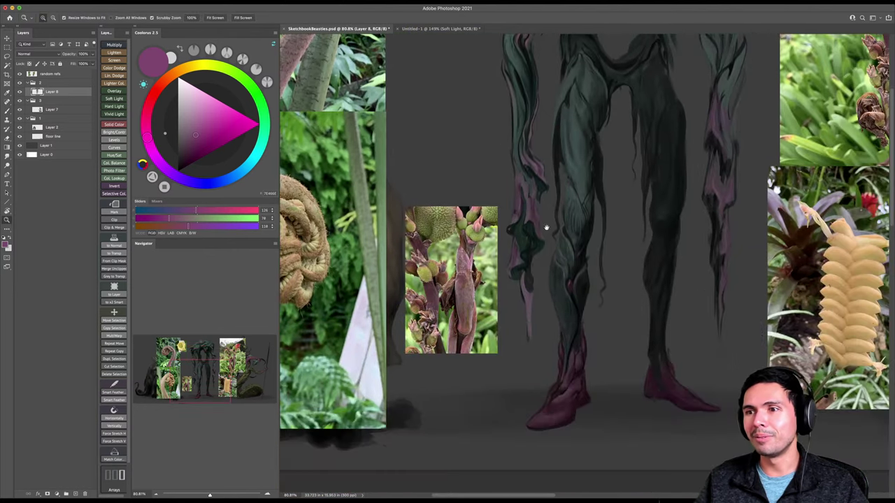
left_click_drag(579, 290, 622, 290)
key("b")
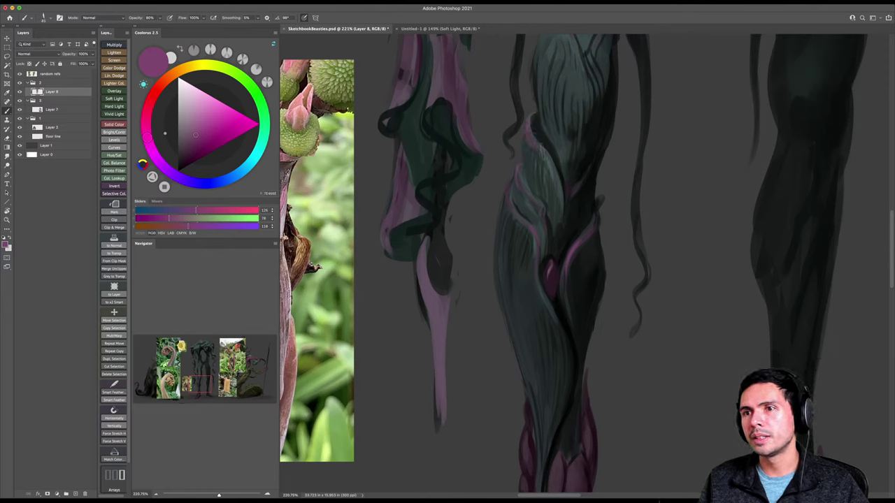
key("z")
key("b")
mouse_move(571, 203)
left_mouse_down()
mouse_move(590, 173)
mouse_move(574, 212)
mouse_move(560, 213)
mouse_move(542, 245)
left_mouse_up()
Extend the brighter purple edging up to the V-shaped fold on the front knee.
key("z")
left_click_drag(542, 246, 522, 236)
left_click_drag(573, 228, 558, 241)
mouse_move(558, 242)
left_mouse_down()
mouse_move(529, 283)
mouse_move(539, 300)
left_mouse_up()
left_click_drag(525, 215, 548, 214)
key("b")
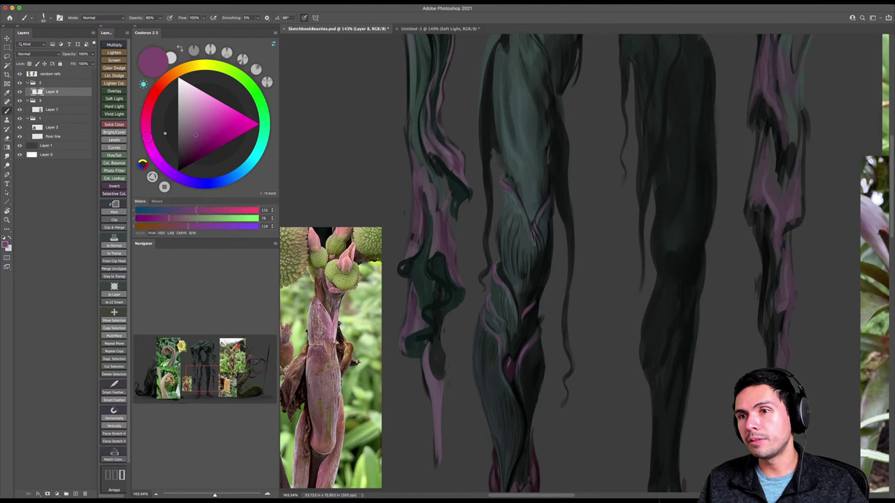
Outline the front thigh's pointed sheath with the brighter purple, continuing the line down the thigh's inner edge.
key("z")
left_click_drag(548, 208, 531, 208)
scroll(531, 208, "up", 4)
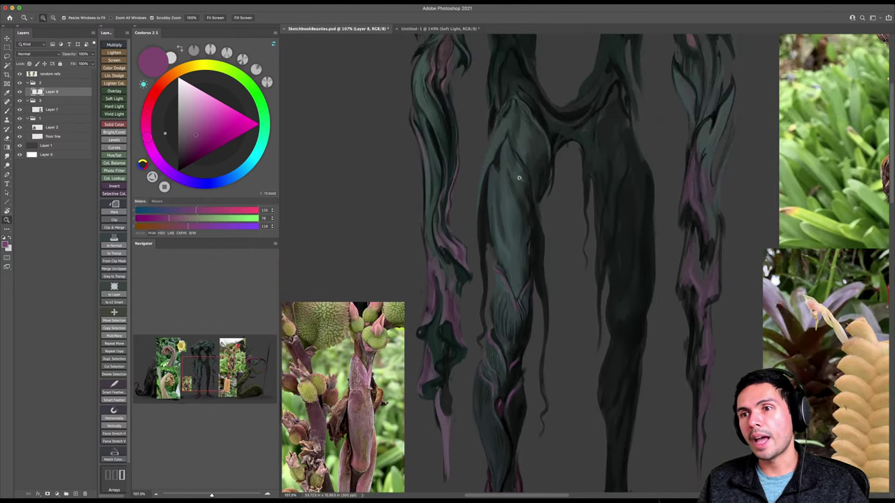
key("b")
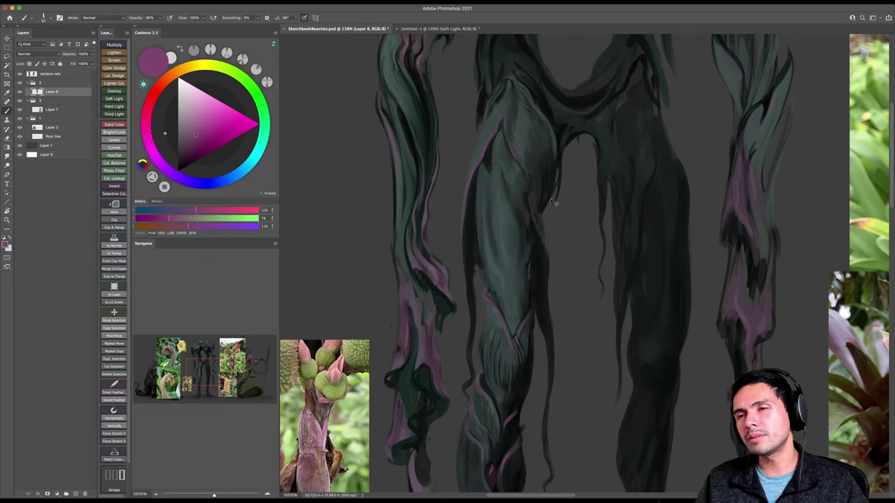
key("z")
left_click_drag(546, 278, 509, 279)
mouse_move(538, 249)
left_mouse_down()
mouse_move(524, 245)
mouse_move(562, 266)
mouse_move(557, 182)
left_mouse_up()
left_click_drag(510, 246, 524, 238)
key("b")
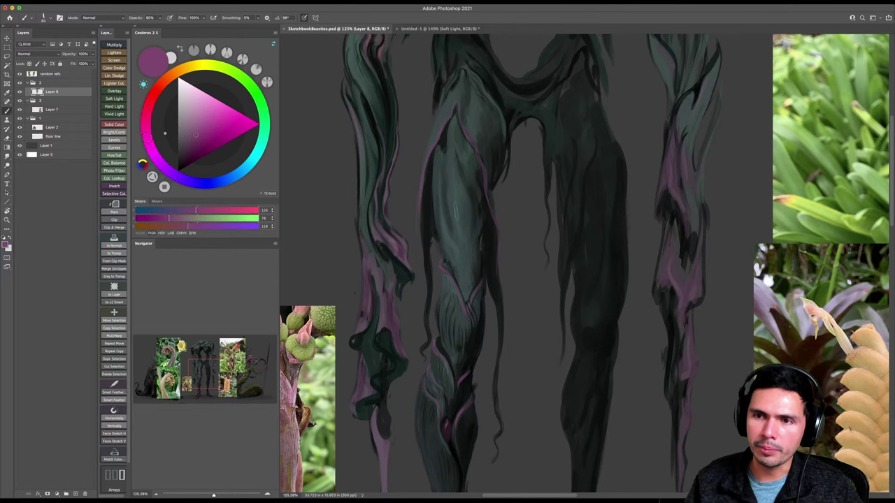
key("z")
mouse_move(610, 198)
left_mouse_down()
mouse_move(589, 221)
mouse_move(606, 220)
left_mouse_up()
key("b")
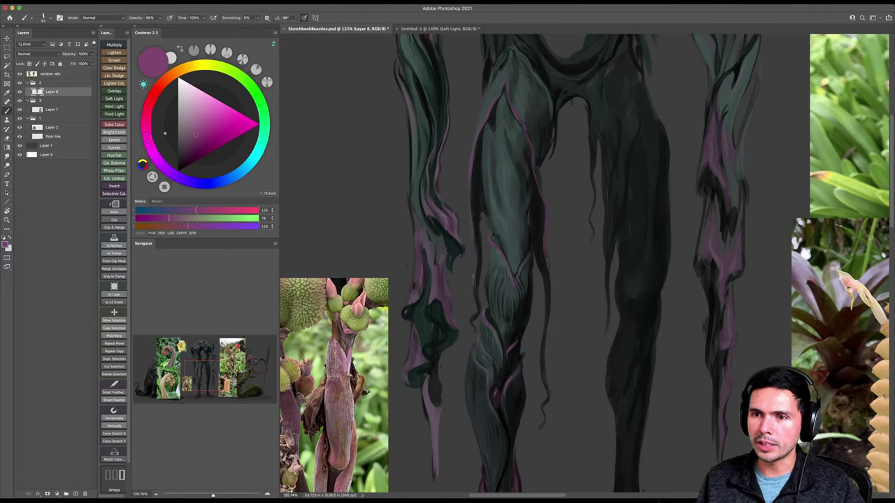
Save the document and flip the whole canvas horizontally to check the painting in mirror view.
key("z")
left_click_drag(497, 278, 477, 284)
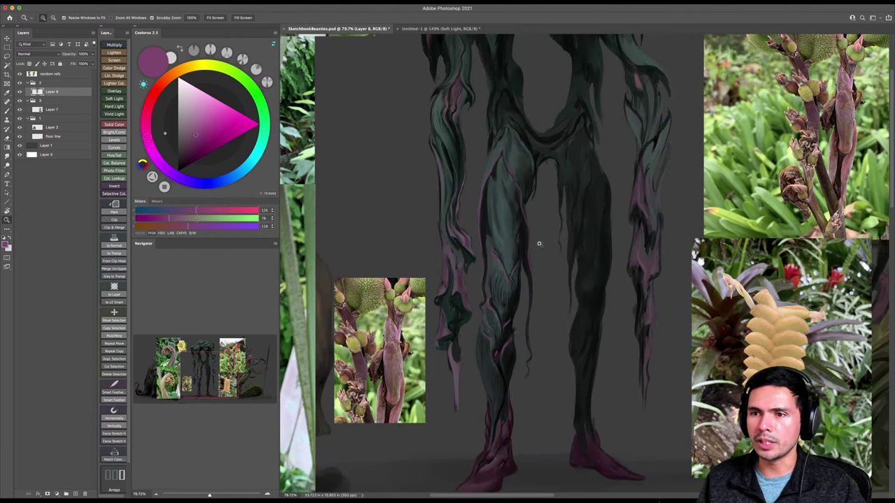
key("a")
key("super")
key("super+s")
left_click_drag(570, 240, 552, 232)
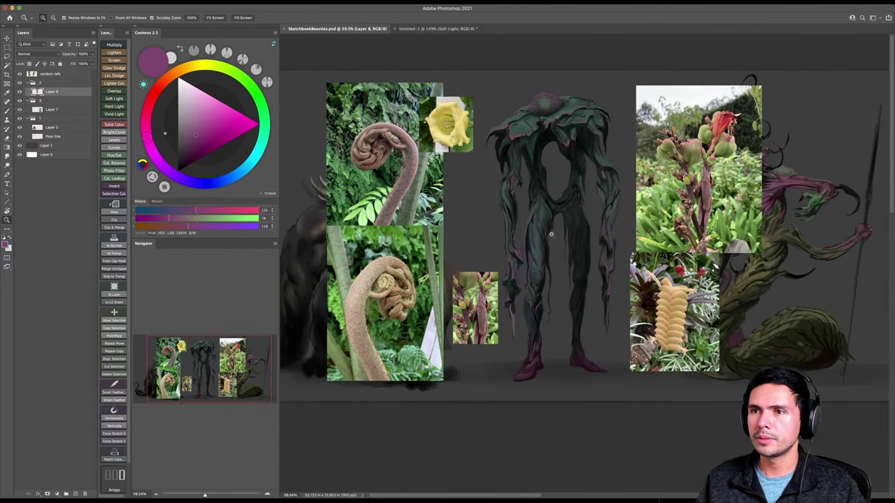
left_click(89, 5)
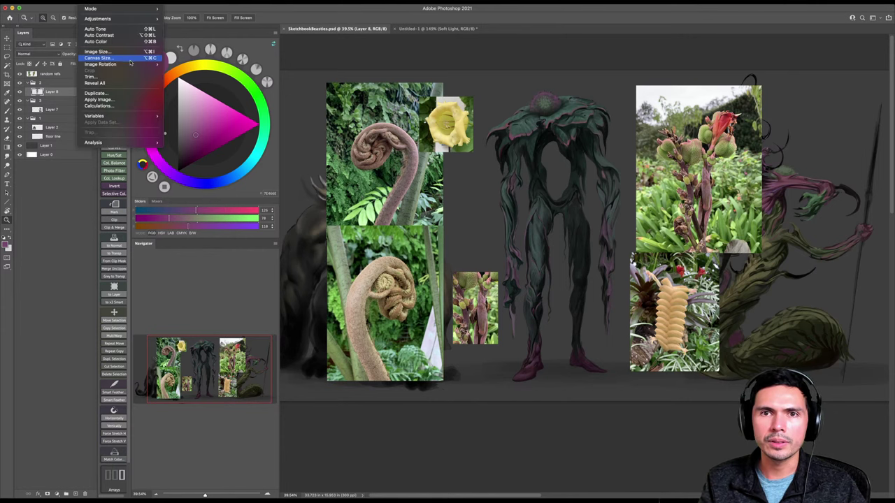
mouse_move(125, 67)
left_click(185, 94)
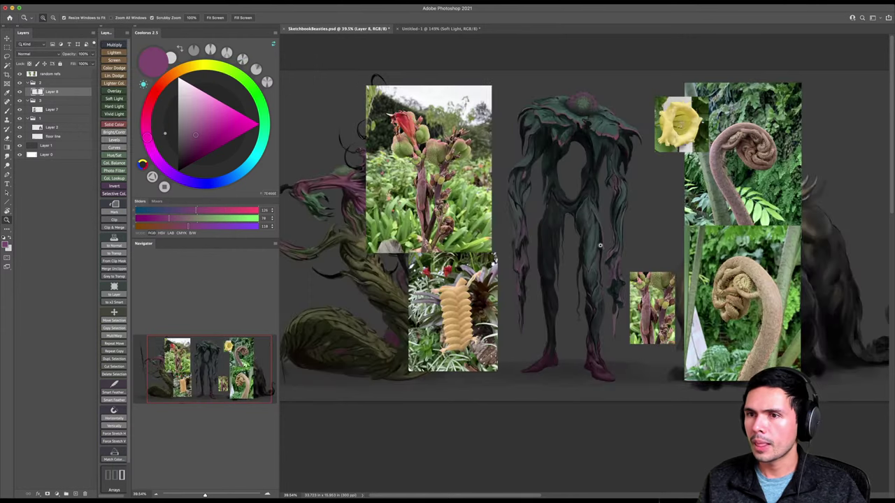
Outline a pointed sheath on the dark rear thigh with a darker purple picked from the color wheel.
mouse_move(577, 255)
left_mouse_down()
mouse_move(605, 246)
mouse_move(601, 263)
left_mouse_up()
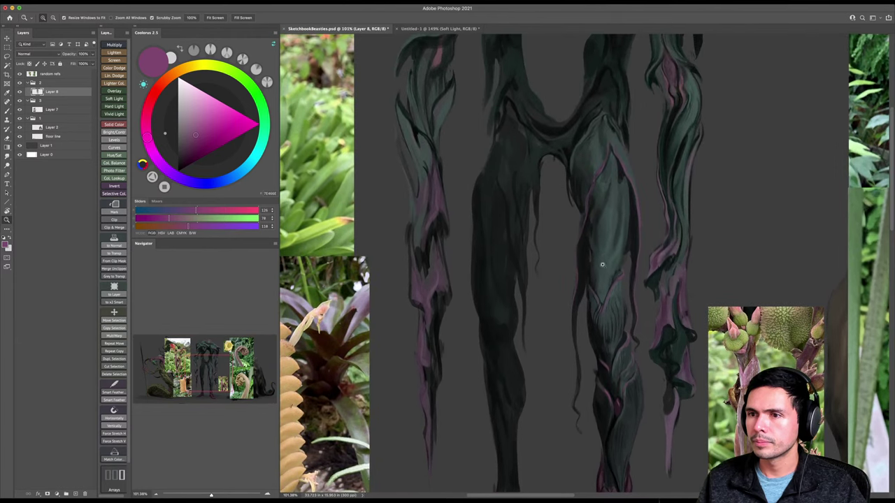
key("b")
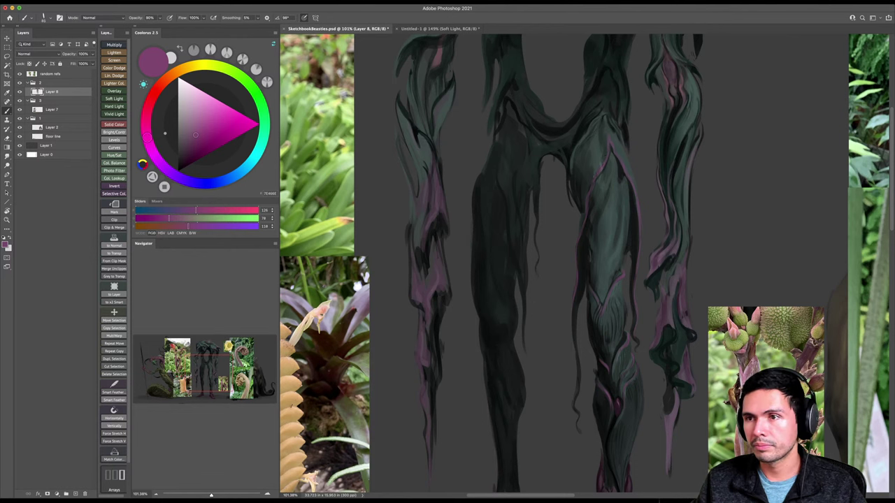
key("z")
left_click_drag(603, 189, 579, 197)
key("space")
key("[")
key("[")
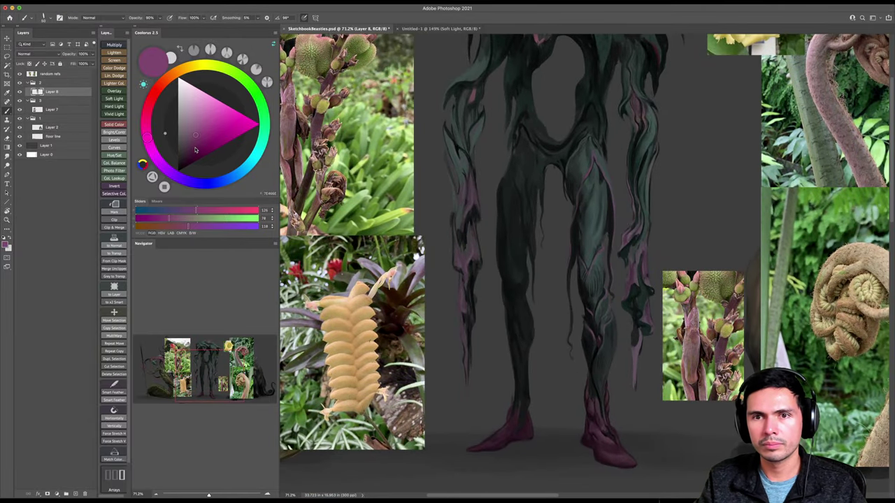
left_click(195, 150)
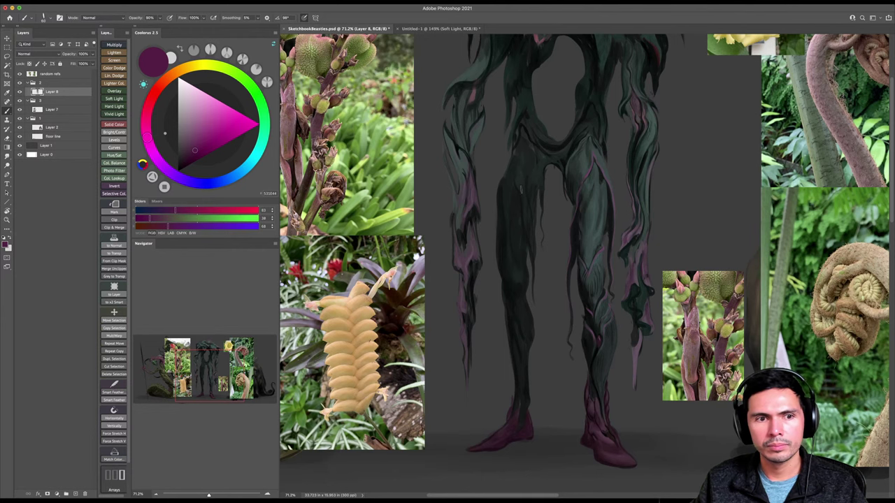
scroll(523, 189, "up", 2)
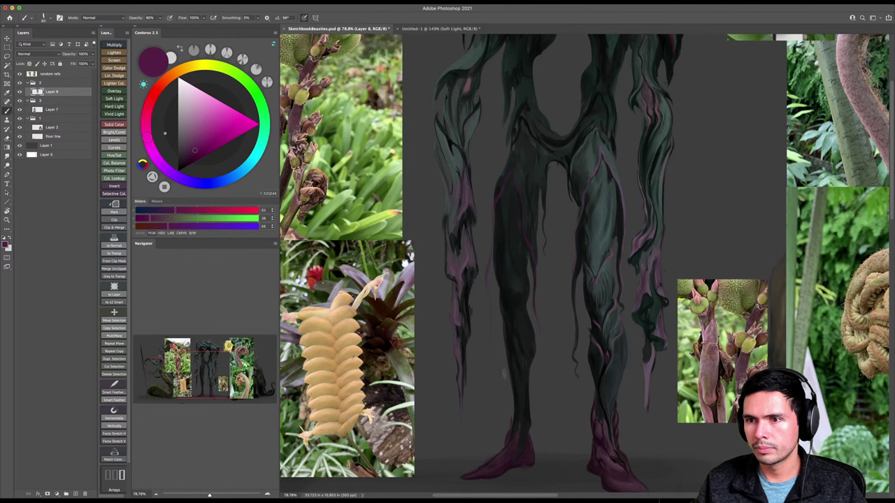
Extend the dark purple edging down the rear thigh's inner side and along its hanging tendril.
key("z")
mouse_move(521, 198)
left_mouse_down()
mouse_move(508, 283)
mouse_move(507, 264)
left_mouse_up()
key("b")
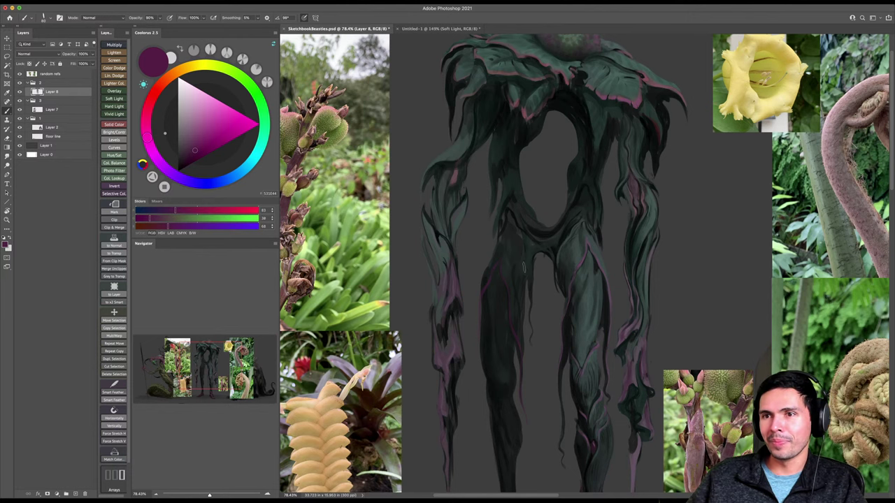
left_click_drag(529, 274, 525, 254)
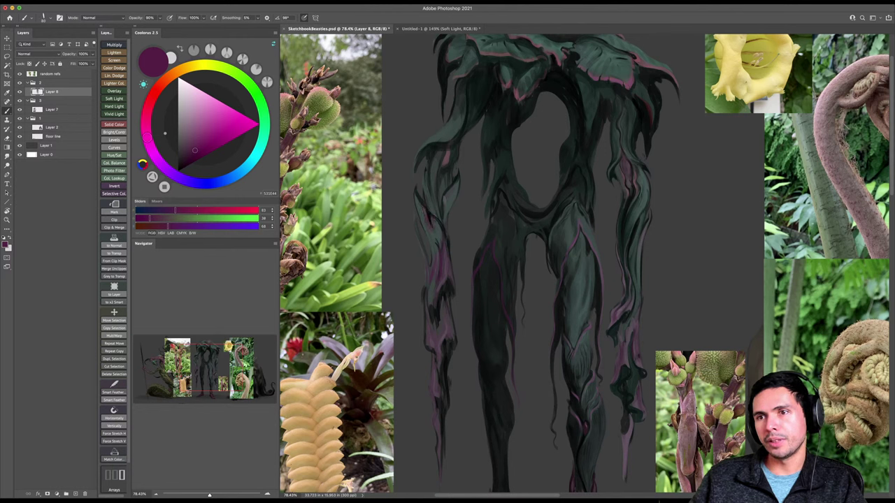
key("z")
left_click_drag(437, 203, 421, 213)
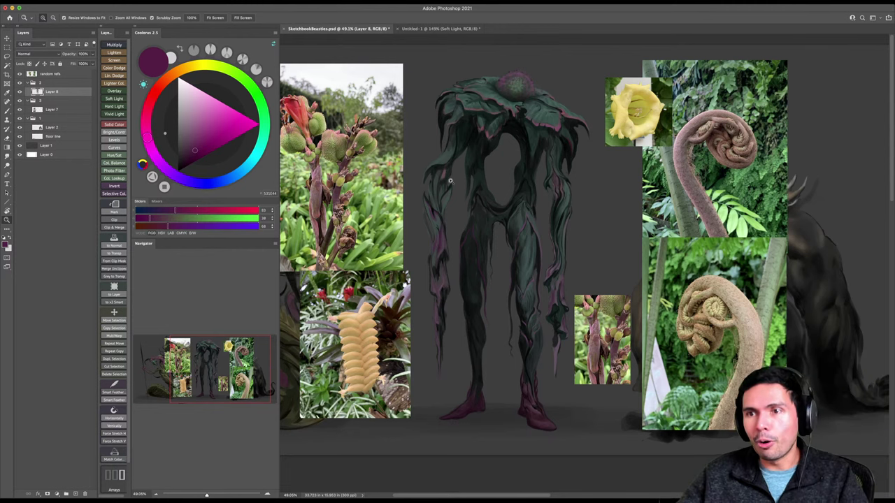
left_click_drag(520, 316, 545, 258)
left_click_drag(536, 277, 537, 276)
Shade the rear calf and refine its contour down to the ankle with dark tones sampled from the leg.
key("b")
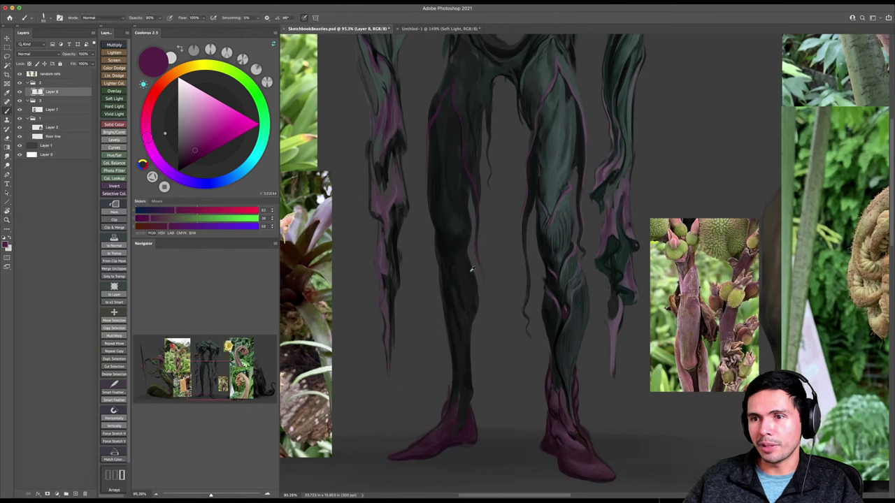
left_click(471, 268, "alt")
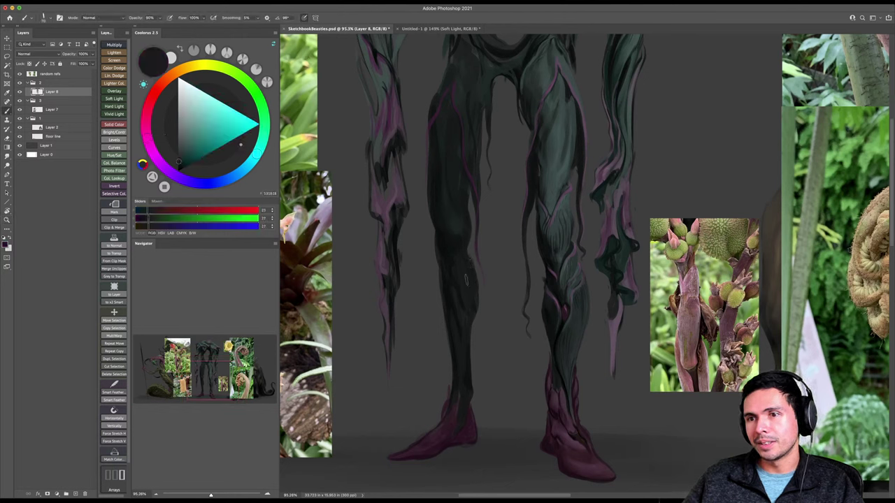
left_click(454, 278, "alt")
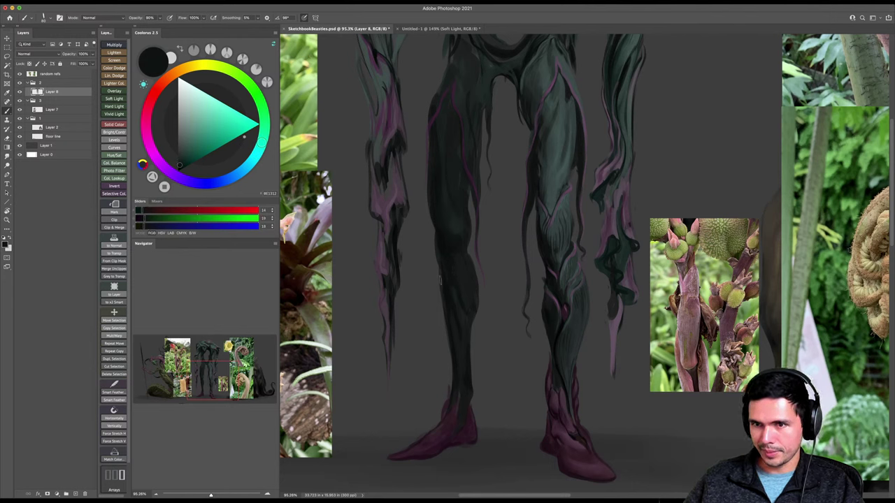
key("[")
left_click_drag(480, 293, 473, 355)
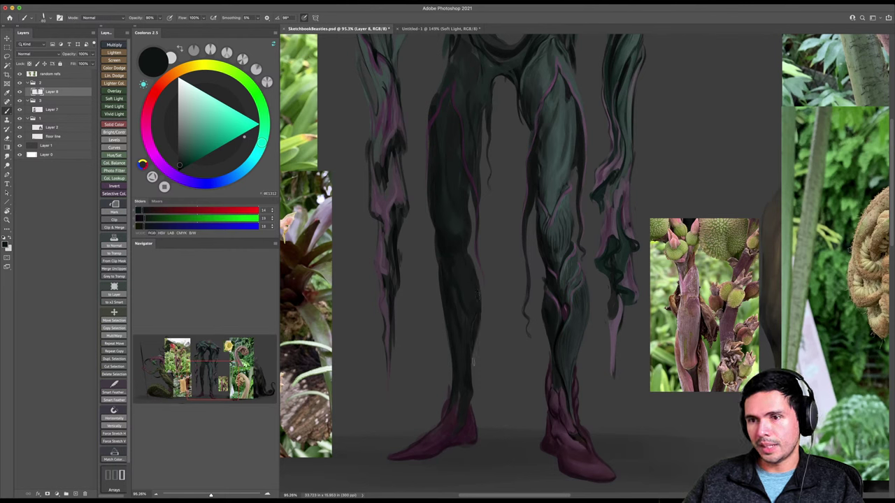
Paint subtle folds on the rear thigh with a sampled dark blue-gray and a near-black tone.
key("z")
left_click_drag(481, 302, 456, 326)
left_click_drag(473, 267, 487, 255)
key("b")
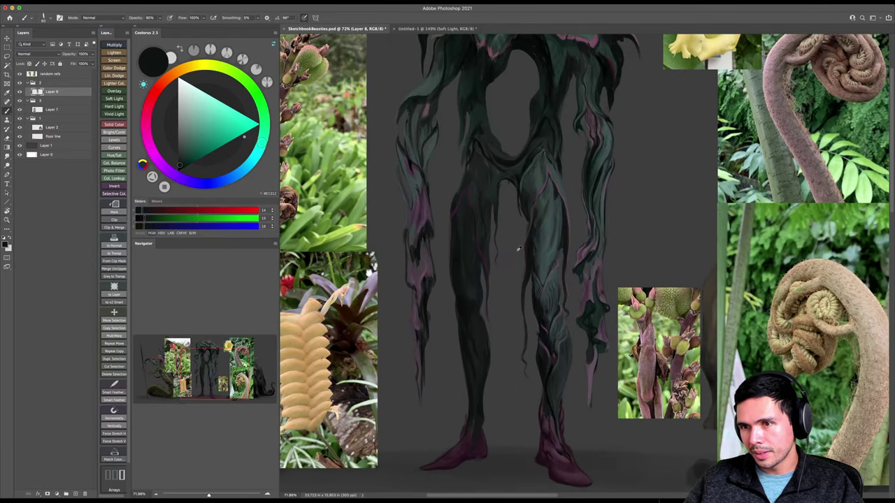
left_click(478, 203, "alt")
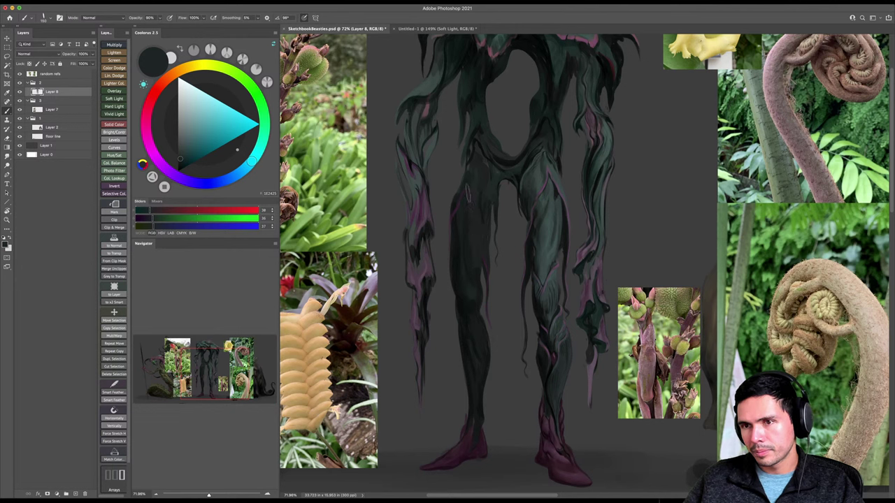
left_click(532, 251, "alt")
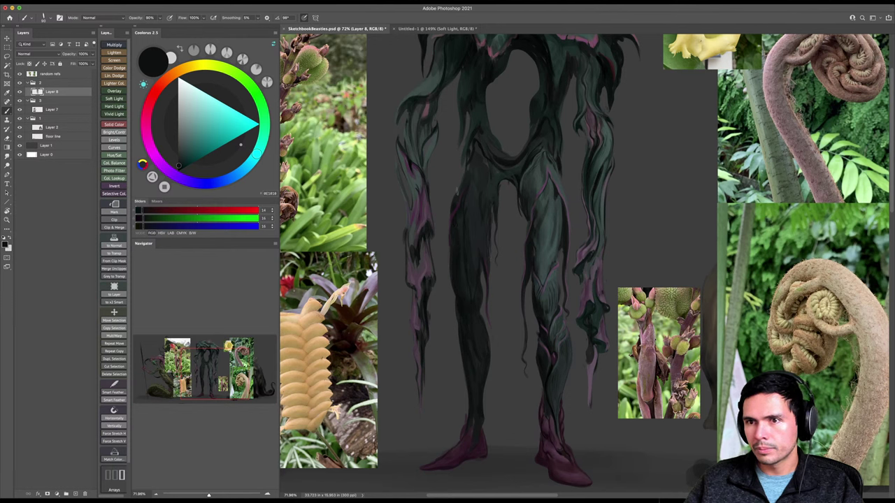
scroll(465, 158, "up", 2)
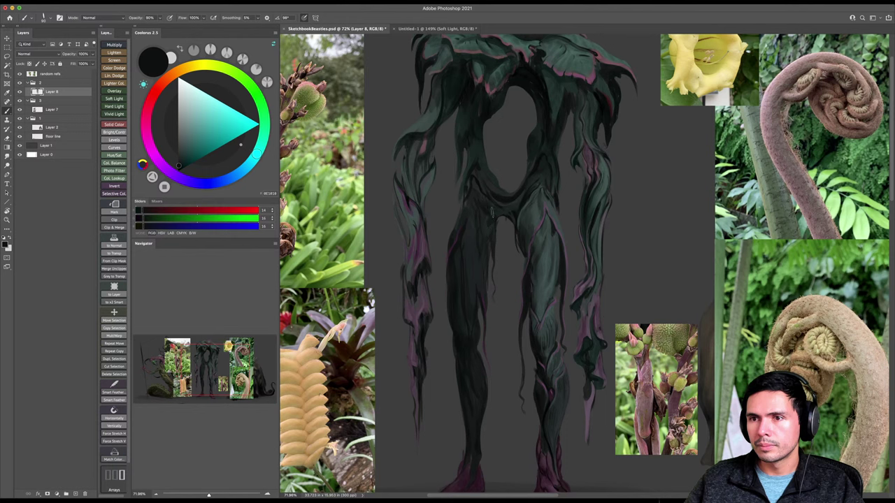
Hide the random refs layer to view the three creatures together, and save the document.
key("z")
mouse_move(499, 236)
left_mouse_down()
mouse_move(491, 236)
mouse_move(492, 258)
mouse_move(493, 242)
left_mouse_up()
key("super+s")
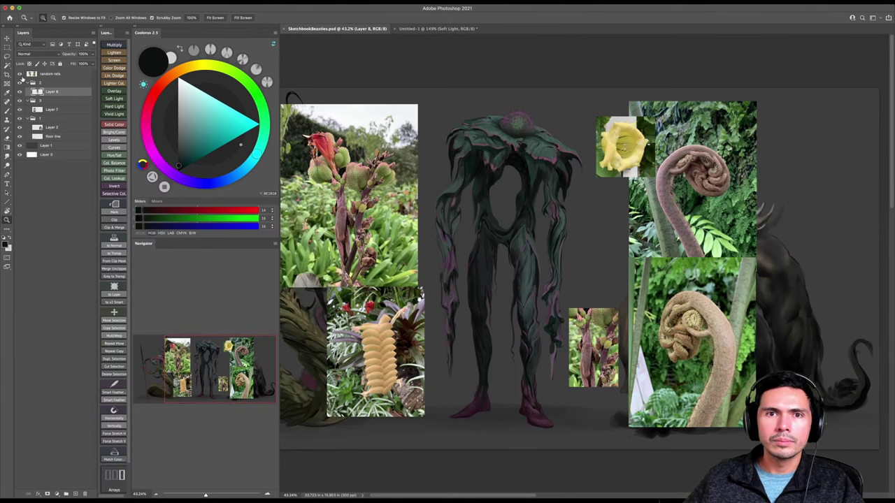
left_click(20, 73)
scroll(481, 180, "down", 2)
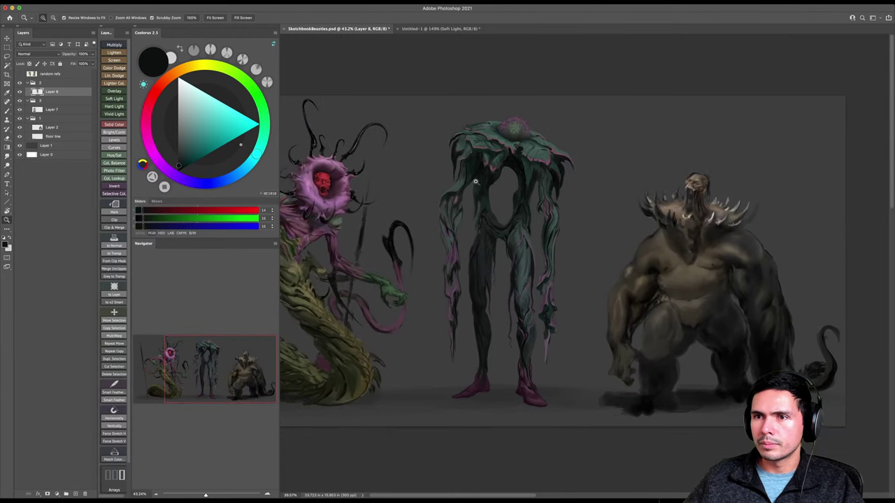
key("ctrl+s")
Touch up the flower-headed creature's dark accents with near-black picked from the color wheel, and save the document.
key("b")
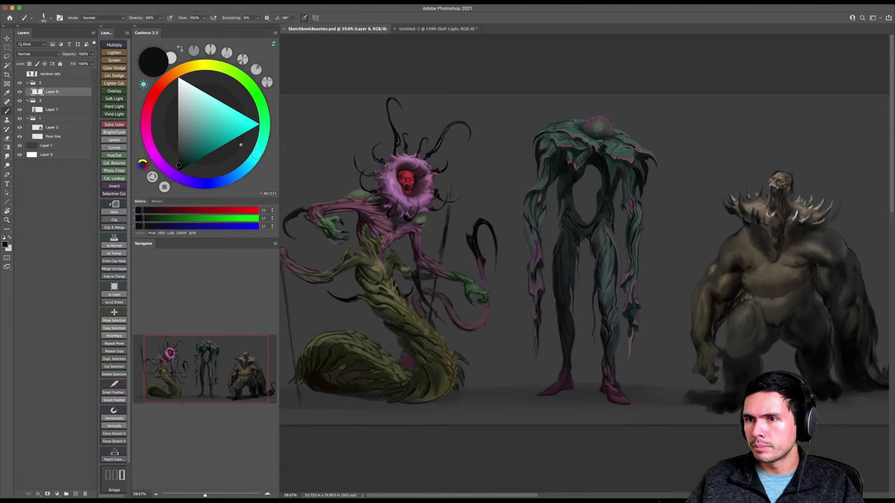
key("e")
key("b")
left_click(179, 170)
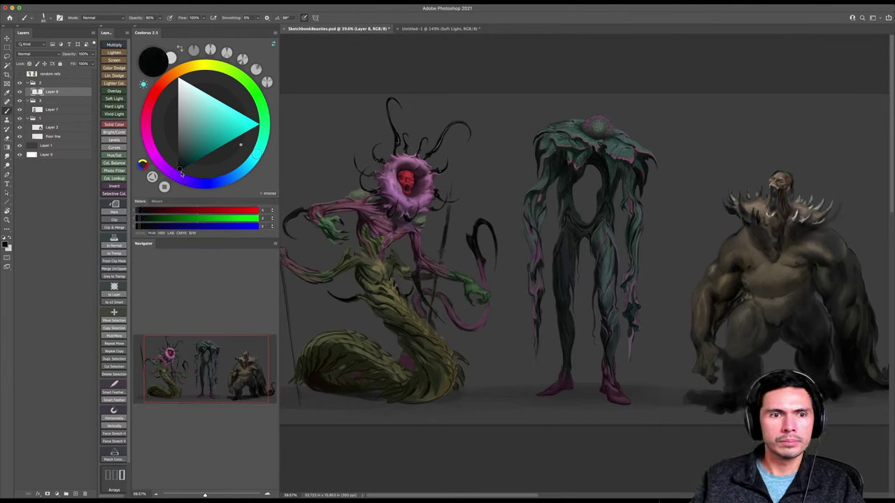
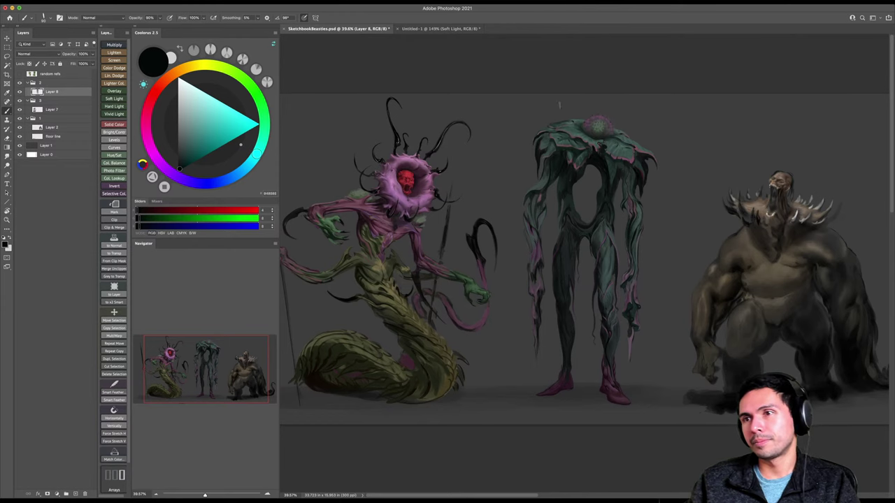
scroll(558, 141, "up", 6)
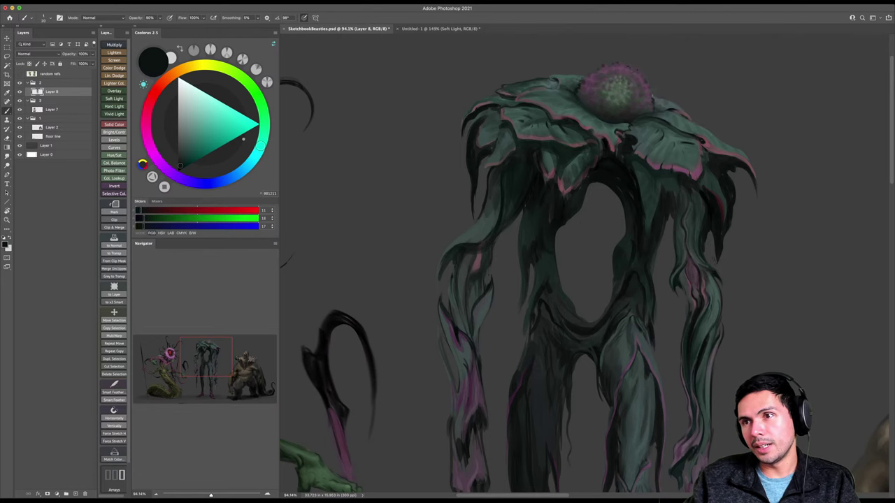
key("z")
left_click_drag(605, 111, 576, 113)
key("super+s")
Reshape the inner edge of the purple forearm beside the rear leg with sampled arm colors and the eraser.
left_click_drag(501, 280, 534, 280)
key("b")
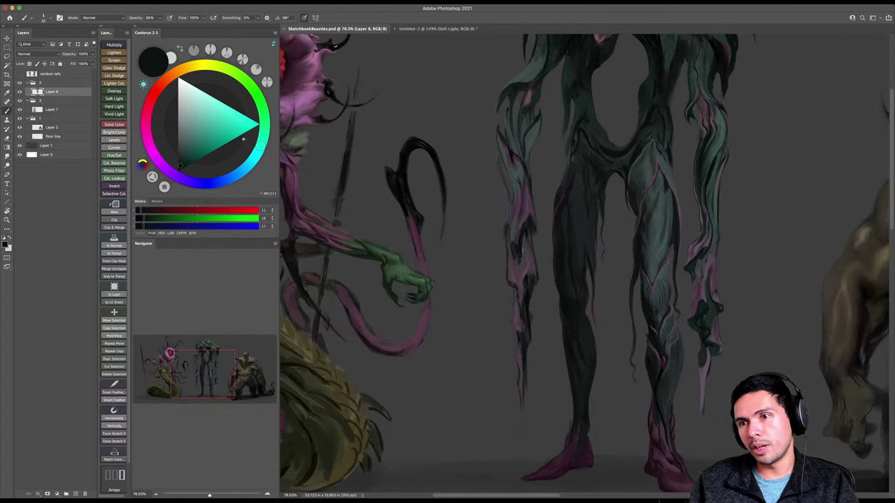
left_click(521, 269, "alt")
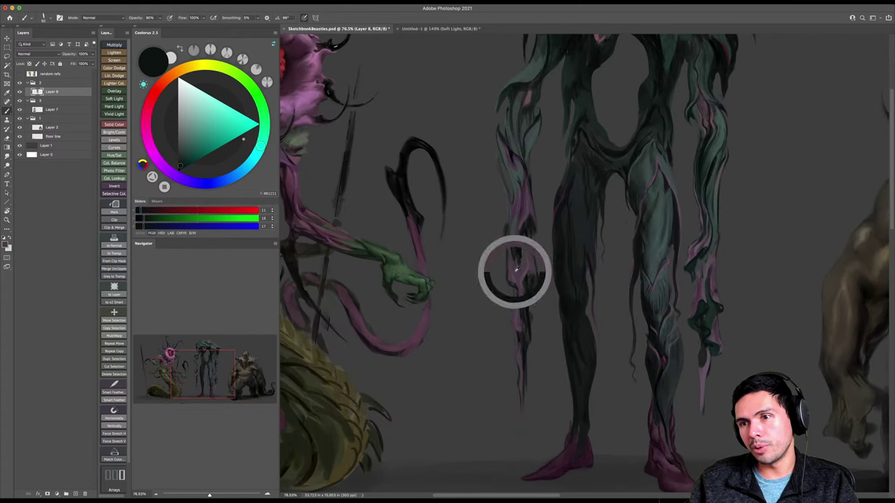
left_click(529, 271, "alt")
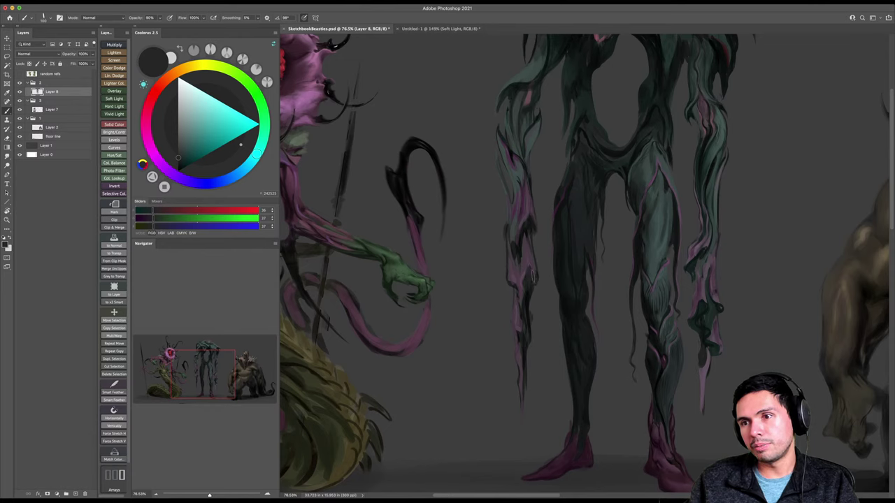
key("e")
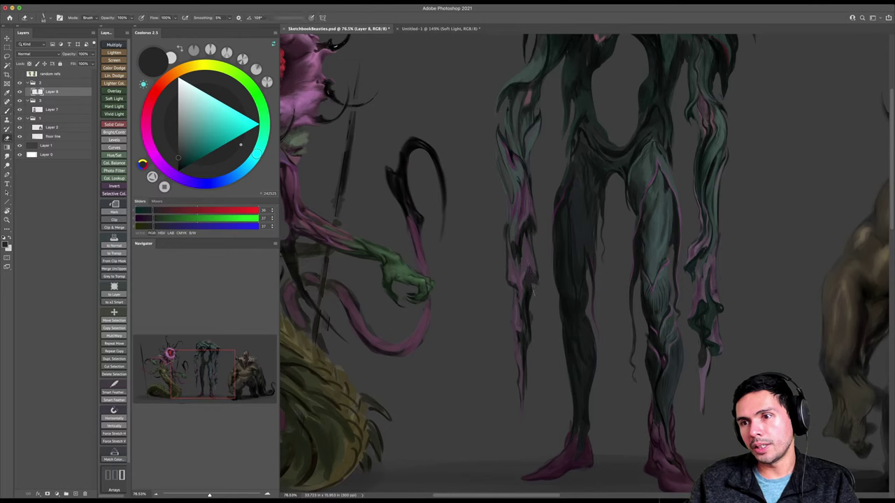
key("b")
Paint near-black folds down the same purple forearm with a smaller brush.
left_click(528, 227, "alt")
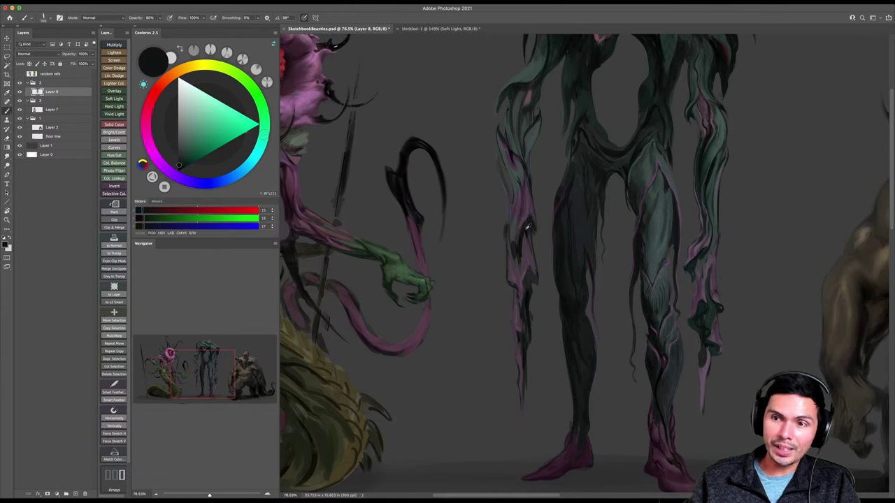
key("bracketleft")
key("bracketleft")
mouse_move(530, 227)
left_mouse_down()
mouse_move(534, 278)
mouse_move(525, 290)
mouse_move(509, 287)
left_mouse_up()
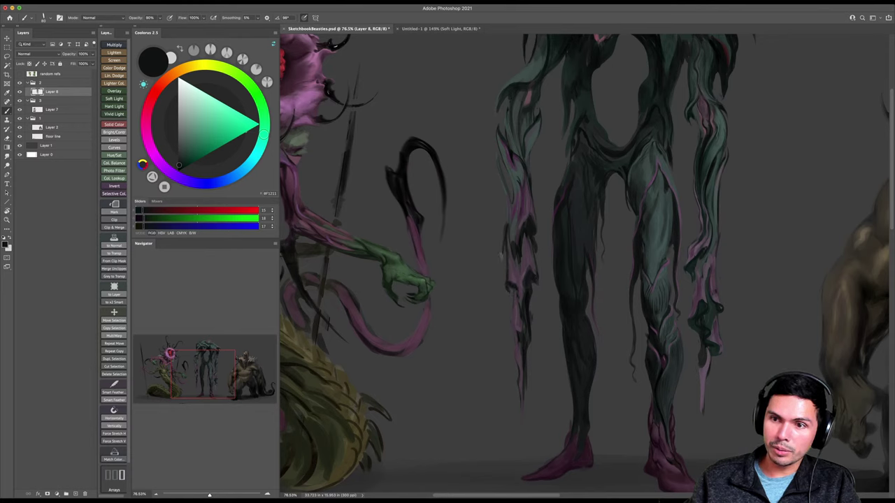
Clean up the purple forearm beside the rear leg using sampled purple, the eraser and sampled near-black.
left_click(522, 204, "alt")
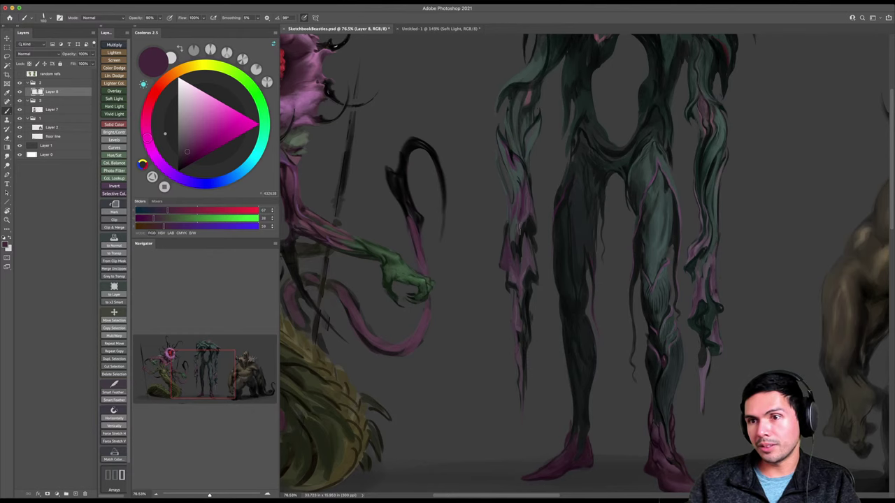
key("e")
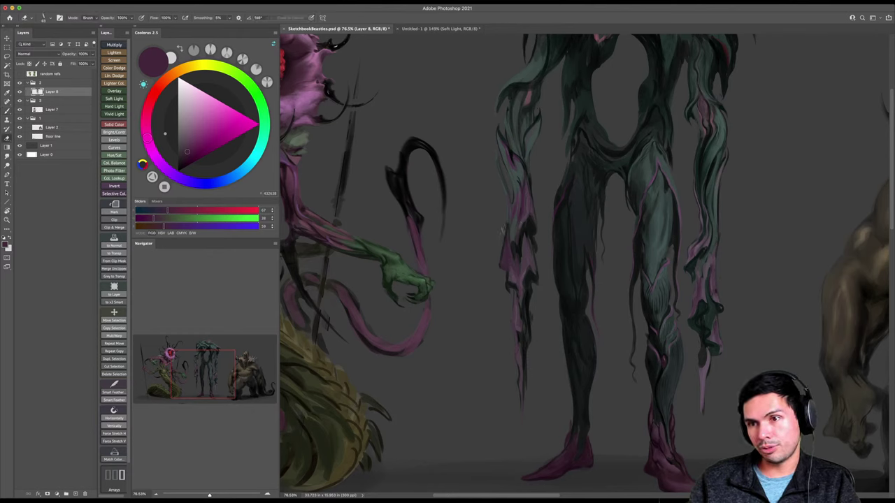
key("b")
left_click(523, 239, "alt")
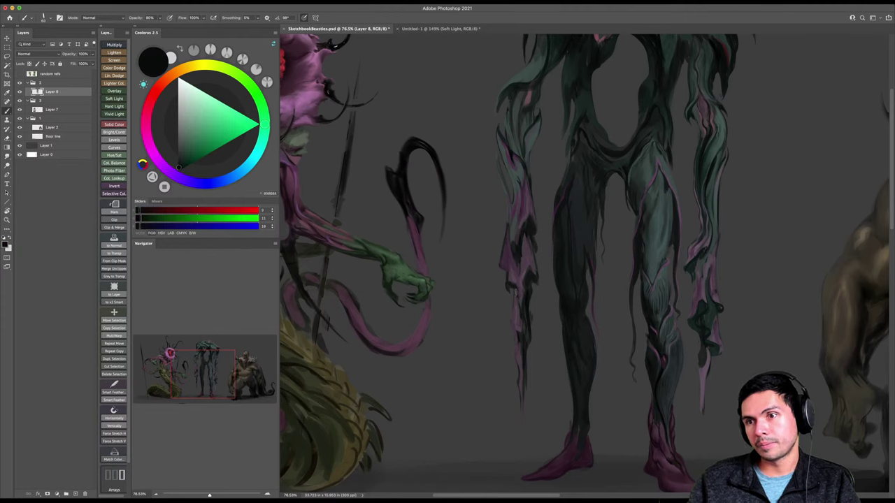
Darken the forearm's lower end with a larger near-black brush and trim its edges with the eraser.
key("bracketright")
key("bracketright")
mouse_move(522, 305)
left_mouse_down()
mouse_move(517, 341)
mouse_move(512, 332)
mouse_move(522, 357)
mouse_move(528, 352)
mouse_move(524, 406)
left_mouse_up()
key("e")
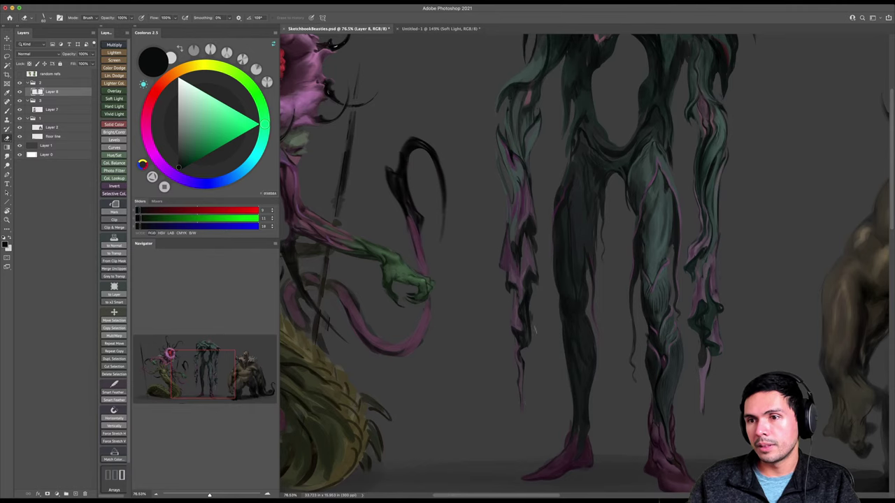
left_click_drag(529, 341, 518, 330)
left_click_drag(531, 297, 510, 356)
key("b")
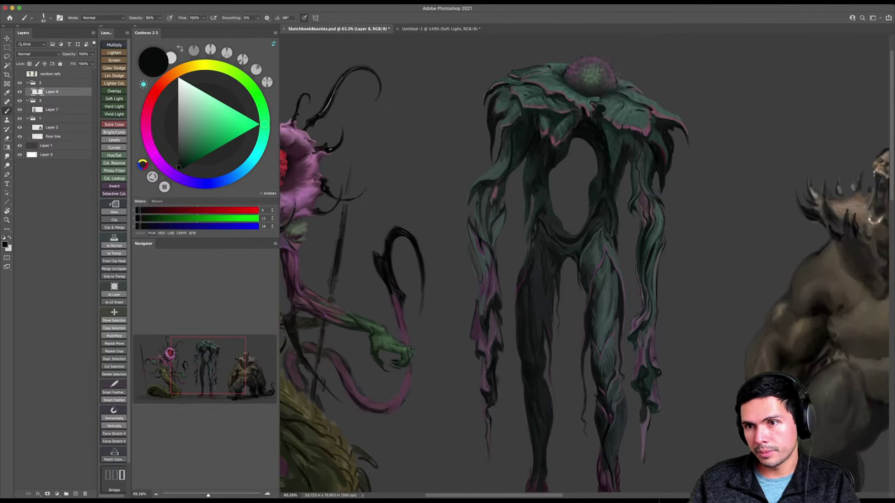
Paint near-black fold lines around the pink gap at the elbow of the same arm.
scroll(466, 193, "up", 3)
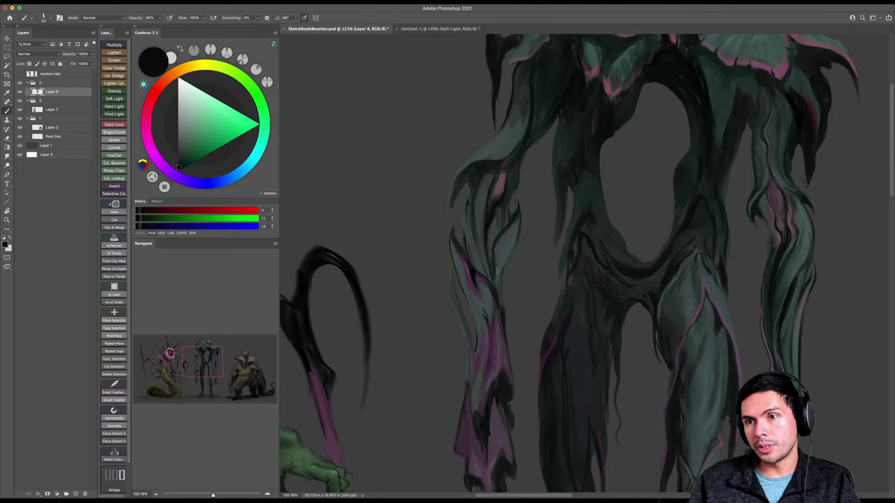
left_click_drag(489, 268, 492, 215)
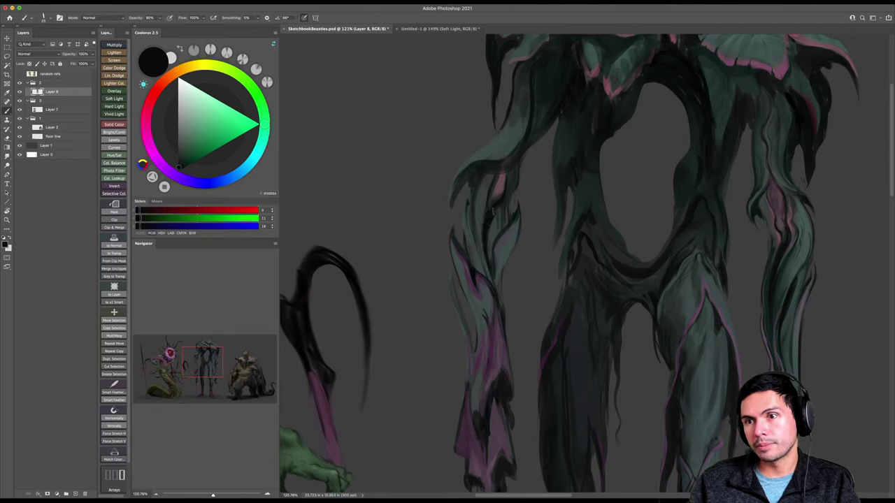
key("]")
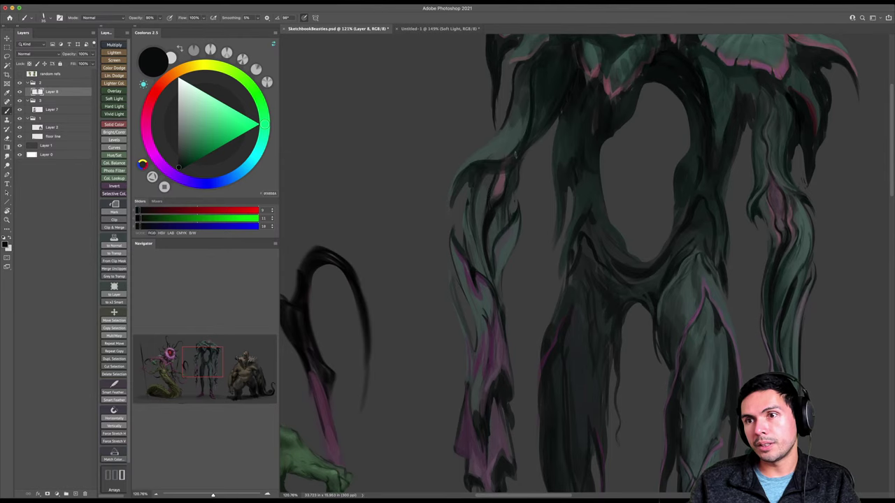
left_click_drag(512, 181, 495, 241)
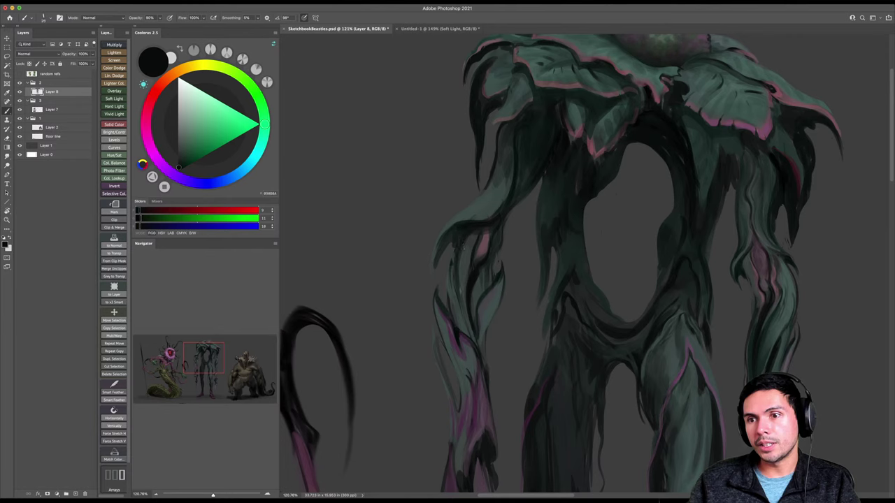
Model the sheath-like folds below the elbow with sampled dark greens and near-black.
left_click(461, 262, "alt")
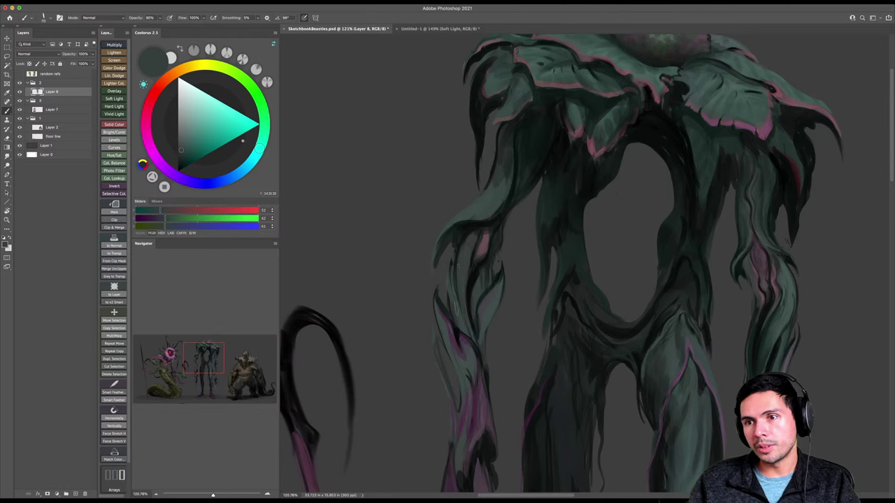
left_click(472, 282, "alt")
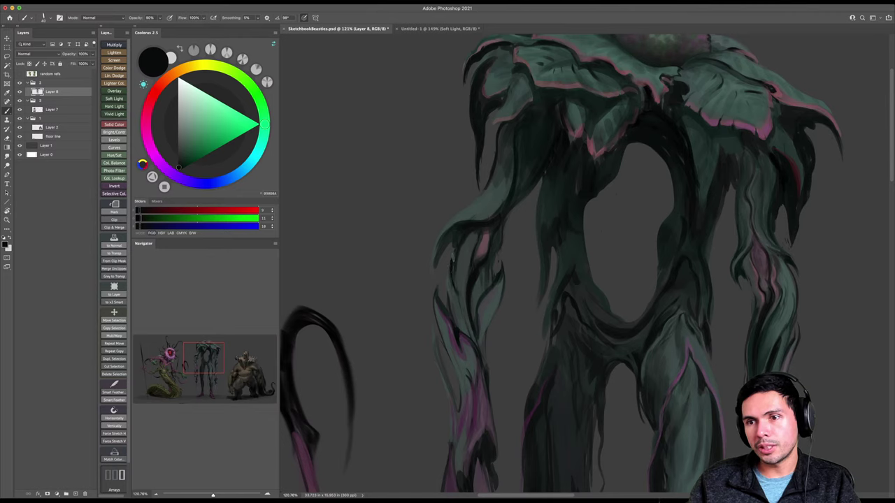
left_click_drag(448, 270, 444, 296)
left_click(455, 288, "alt")
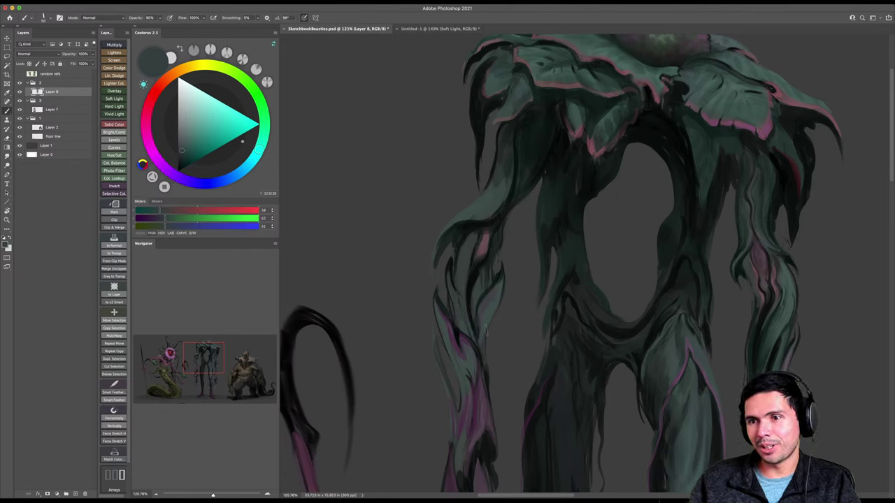
left_click(491, 313, "alt")
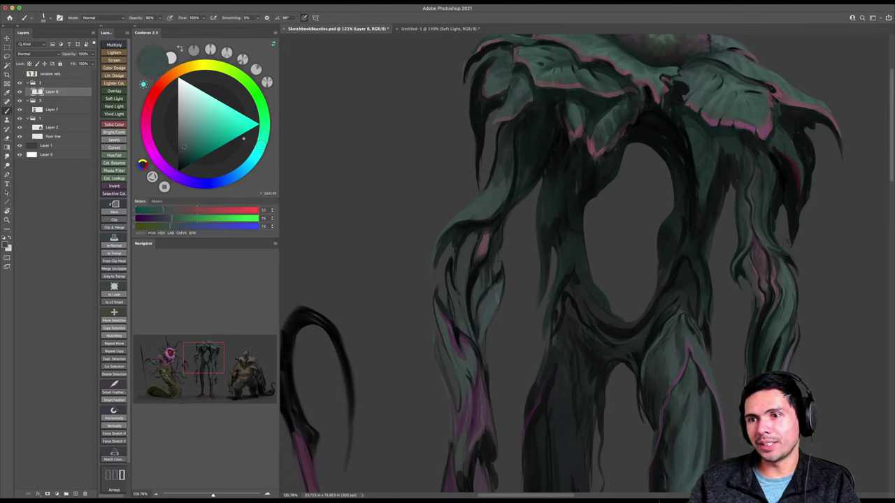
left_click_drag(495, 288, 478, 311)
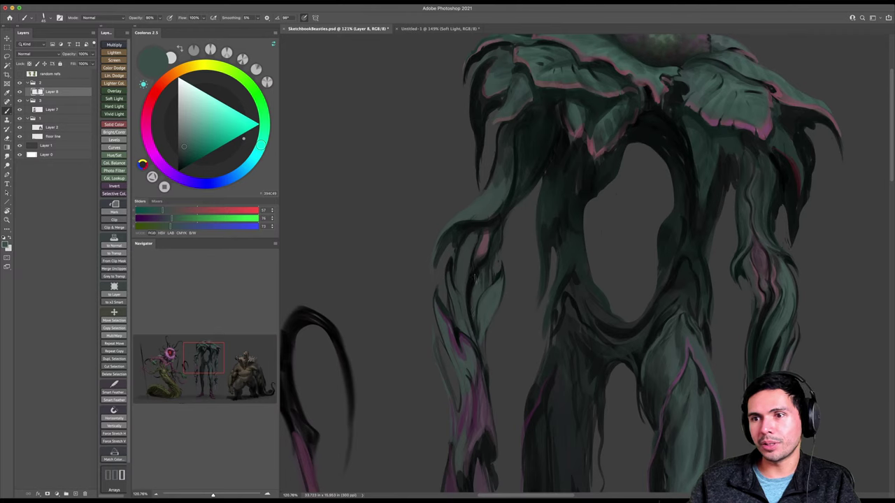
Outline the leaf-shaped fold on the elbow's inner side with sampled near-black and dark green.
left_click(474, 277, "alt")
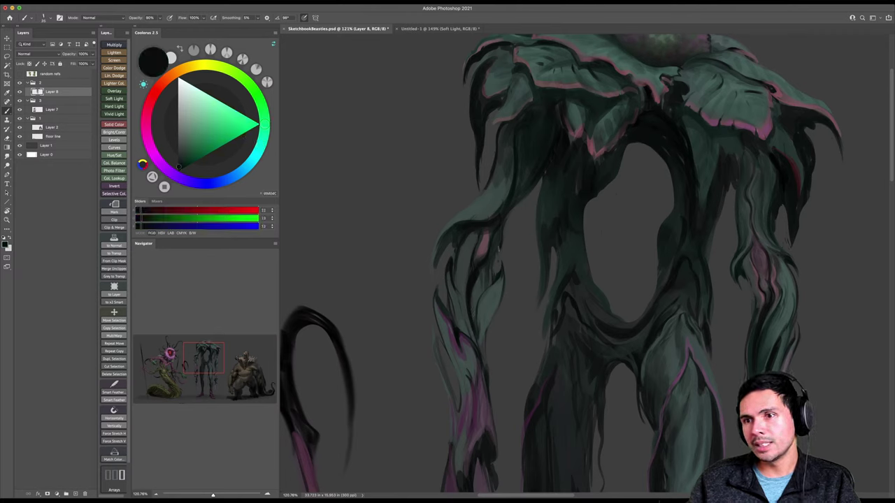
left_click_drag(498, 286, 487, 342)
left_click(503, 274, "alt")
mouse_move(501, 277)
left_mouse_down()
mouse_move(492, 328)
mouse_move(499, 284)
mouse_move(488, 318)
mouse_move(495, 288)
mouse_move(496, 300)
mouse_move(492, 305)
mouse_move(495, 289)
mouse_move(486, 299)
mouse_move(500, 270)
mouse_move(497, 250)
mouse_move(519, 244)
left_mouse_up()
key("r")
key("z")
key("b")
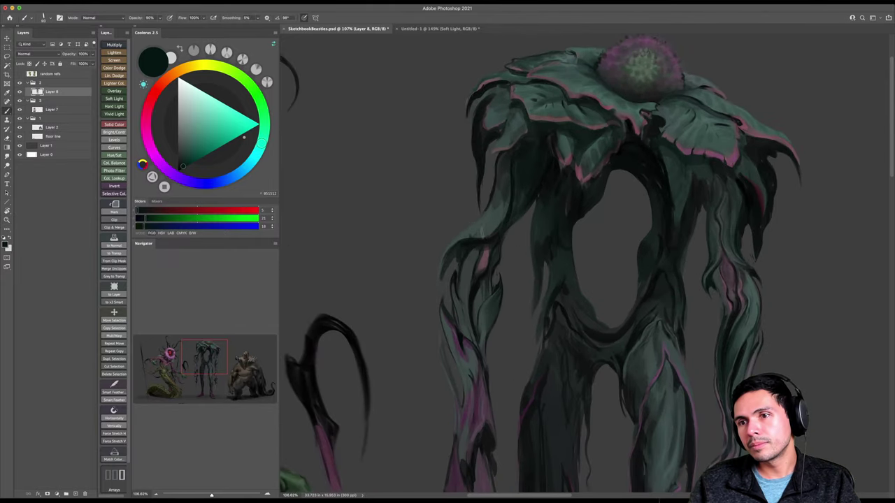
Strengthen the dark folds above the elbow with sampled near-black, and save the document.
left_click(473, 240, "alt")
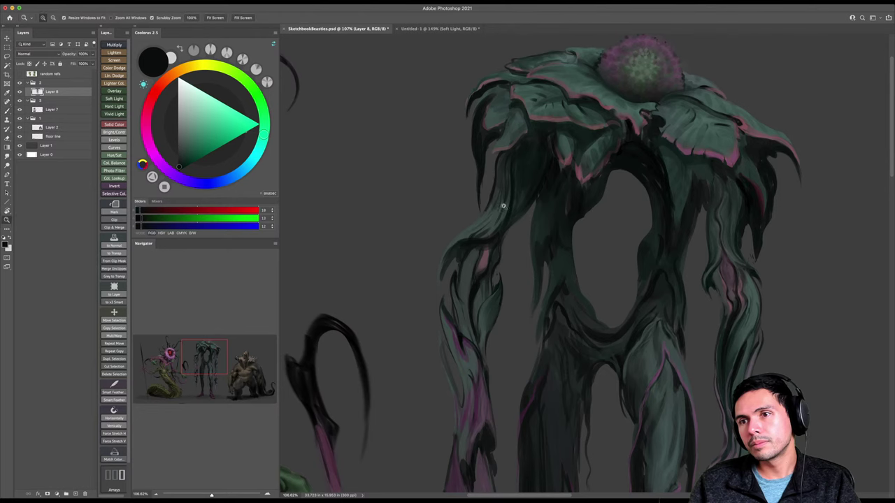
key("z")
left_click_drag(506, 205, 475, 228)
key("super+s")
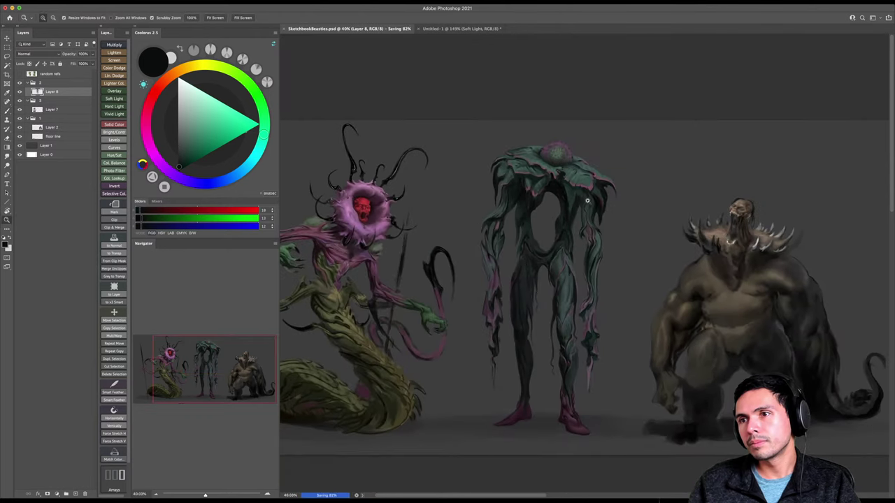
Refine the rear leg's outer edge from thigh to knee with the near-black brush and the eraser.
left_click_drag(587, 200, 593, 202)
mouse_move(528, 377)
left_mouse_down()
mouse_move(539, 362)
mouse_move(516, 263)
left_mouse_up()
left_click_drag(493, 292, 503, 292)
key("b")
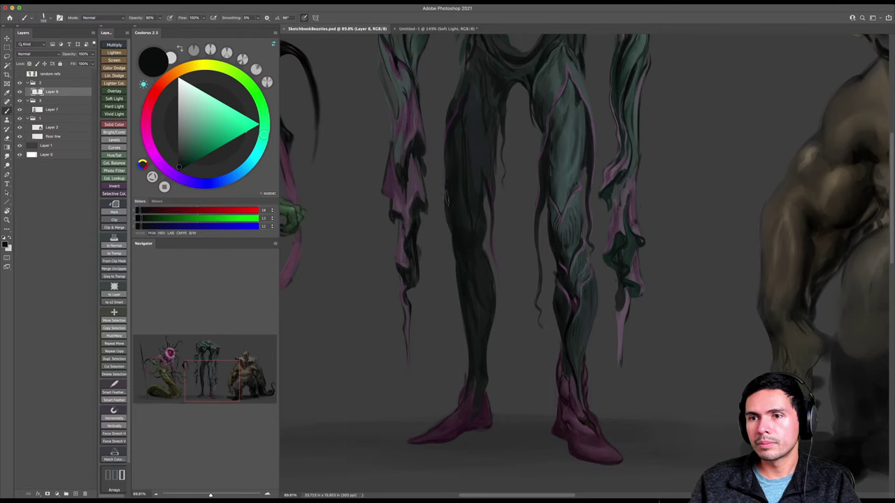
key("e")
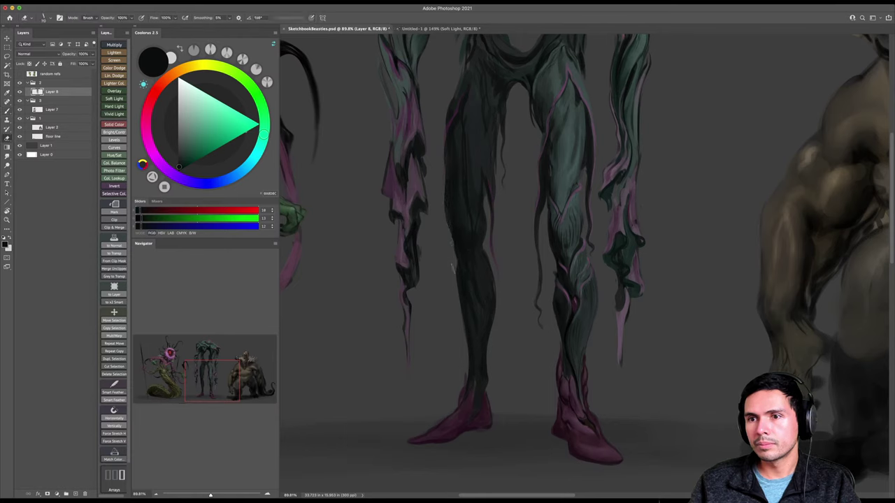
key("b")
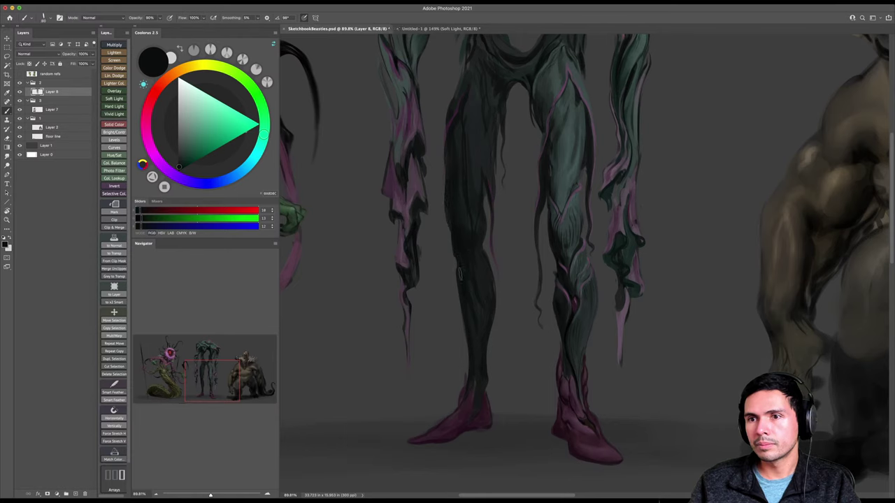
key("e")
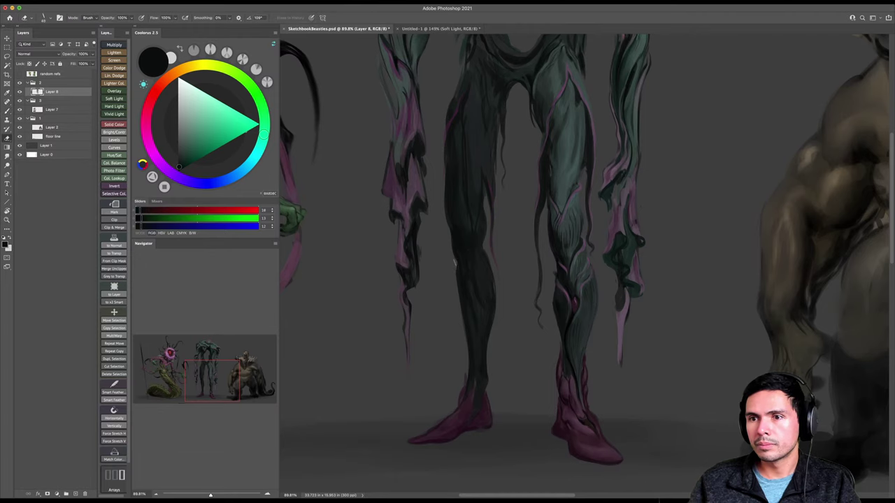
Touch up the outer contour of the rear lower leg with near-black.
key("z")
left_click_drag(458, 323, 423, 320)
key("b")
key("z")
left_click_drag(449, 267, 476, 267)
key("b")
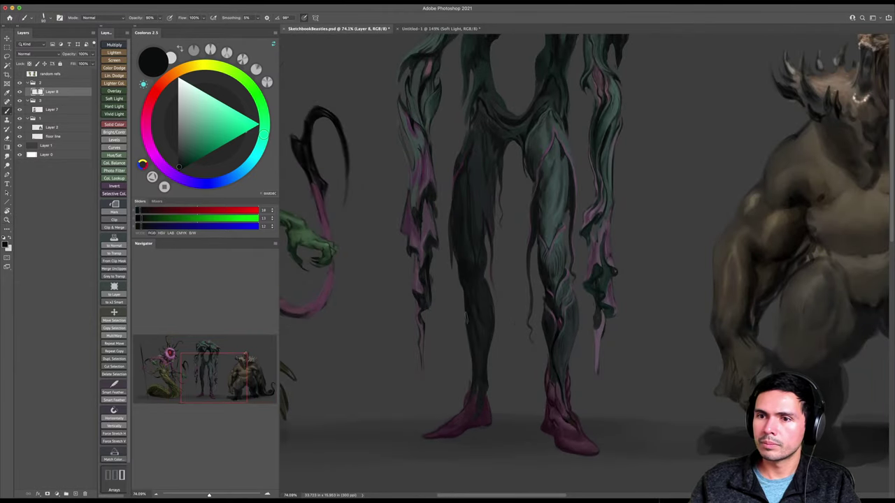
Build out the inner bulge of the rear calf with near-black strokes, using a larger brush.
key("z")
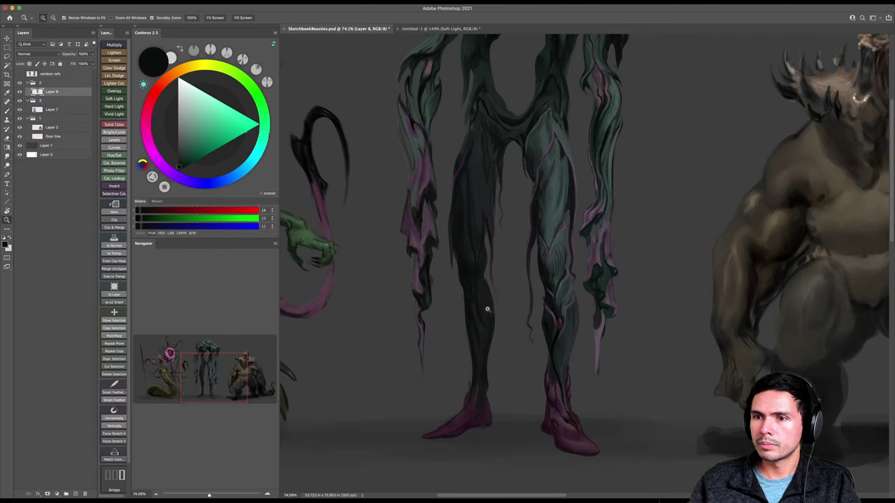
left_click_drag(484, 311, 495, 311)
left_click_drag(488, 264, 500, 317)
mouse_move(497, 285)
left_mouse_down()
mouse_move(498, 305)
mouse_move(488, 301)
mouse_move(501, 320)
mouse_move(498, 342)
left_mouse_up()
key("bracketleft")
key("bracketright")
key("bracketright")
key("bracketright")
left_click_drag(502, 309, 494, 357)
Smooth the rear calf with sampled dark gray, using a smaller brush for its inner edge.
left_click(494, 303, "alt")
left_click(495, 302, "alt")
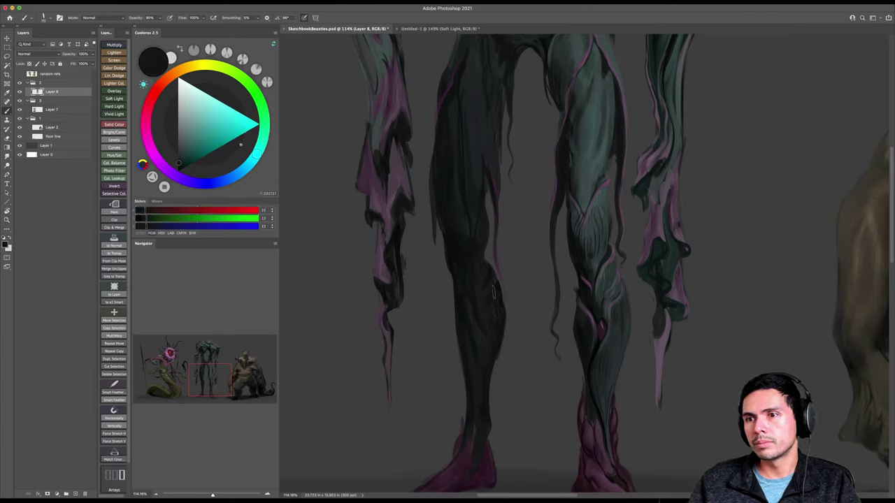
left_click_drag(499, 308, 481, 343)
key("bracketleft")
key("bracketleft")
key("bracketleft")
key("bracketleft")
left_click_drag(496, 286, 490, 360)
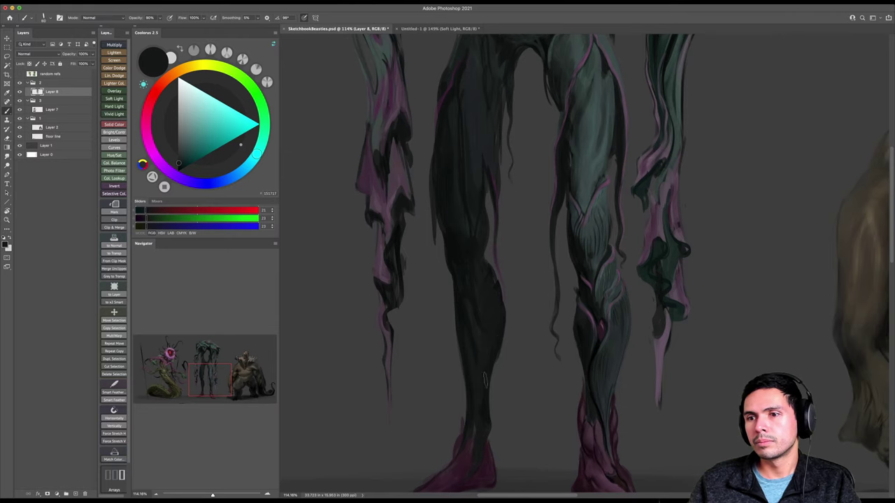
Sample purple from the front hanging arm, darken it on the color wheel, and save the document.
scroll(489, 361, "down", 2)
left_click(465, 246, "alt")
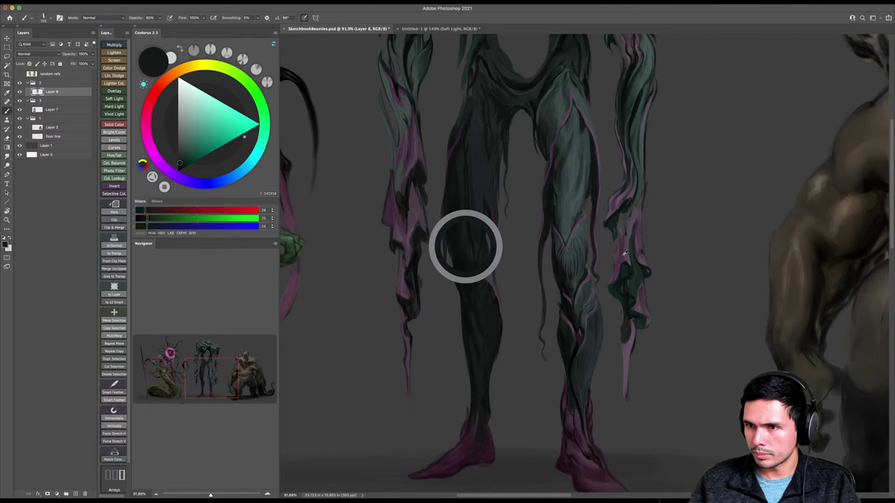
left_click(622, 259, "alt")
key("bracketleft")
left_click(185, 163)
left_click(185, 162)
key("z")
left_click_drag(556, 323, 564, 324)
key("super+s")
key("super+space")
left_click_drag(563, 303, 568, 303)
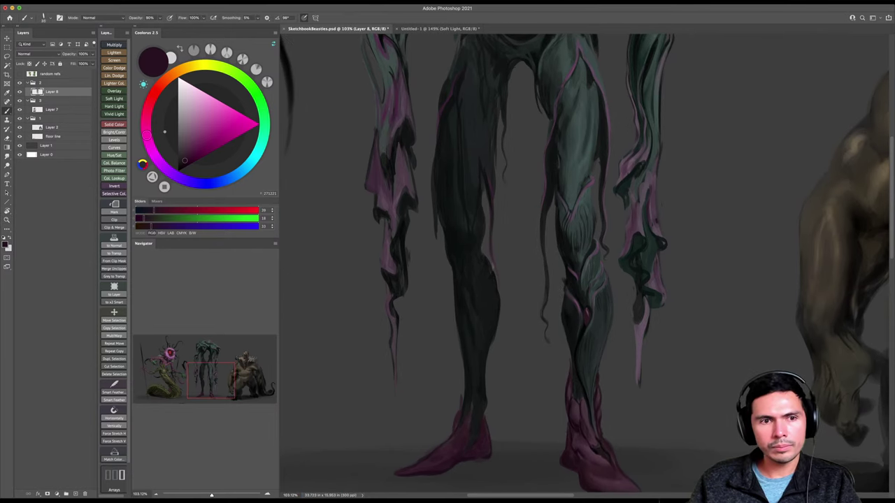
key("super+s")
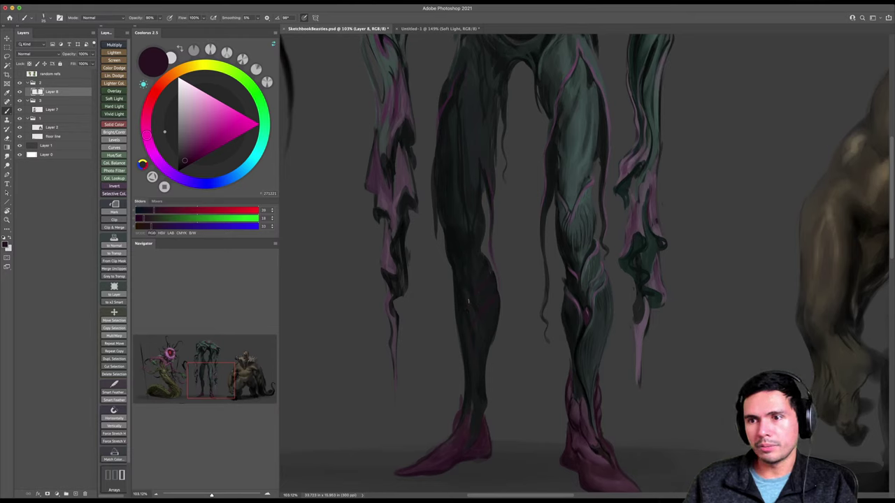
Tint the rear calf with dark purple, undoing one stroke and blending with sampled near-black.
left_click_drag(453, 275, 459, 321)
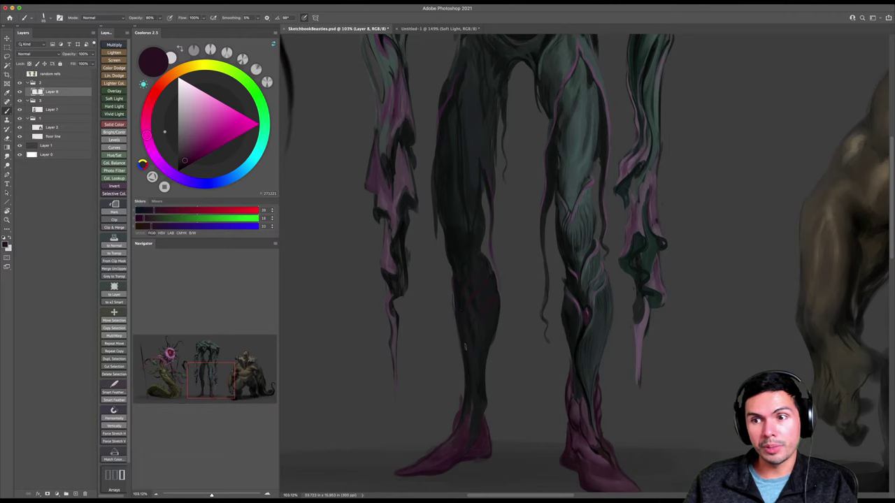
key("super+z")
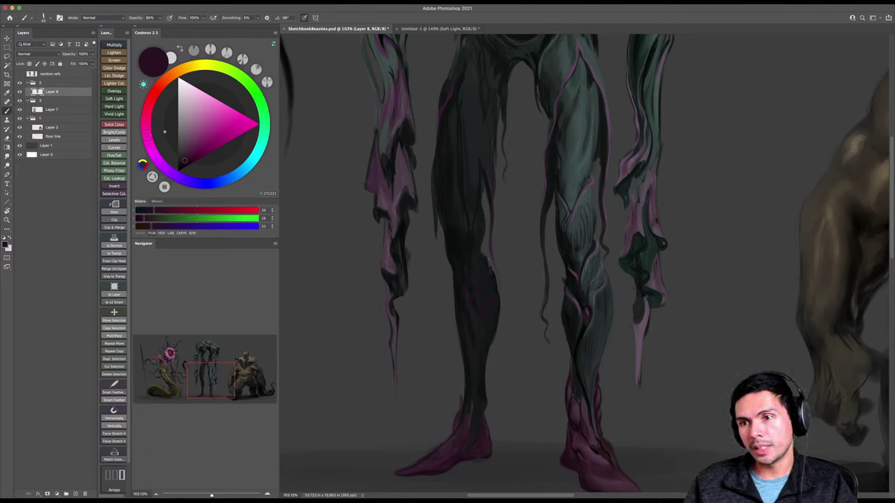
left_click(480, 305, "alt")
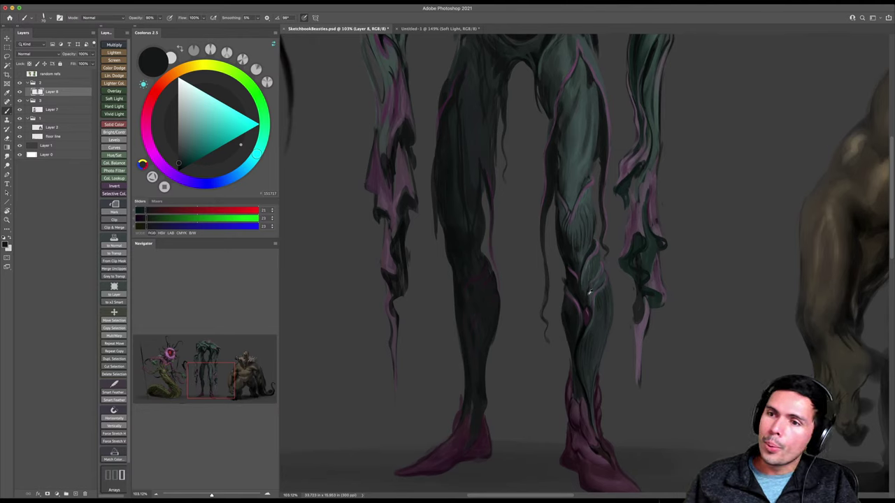
left_click(640, 212, "alt")
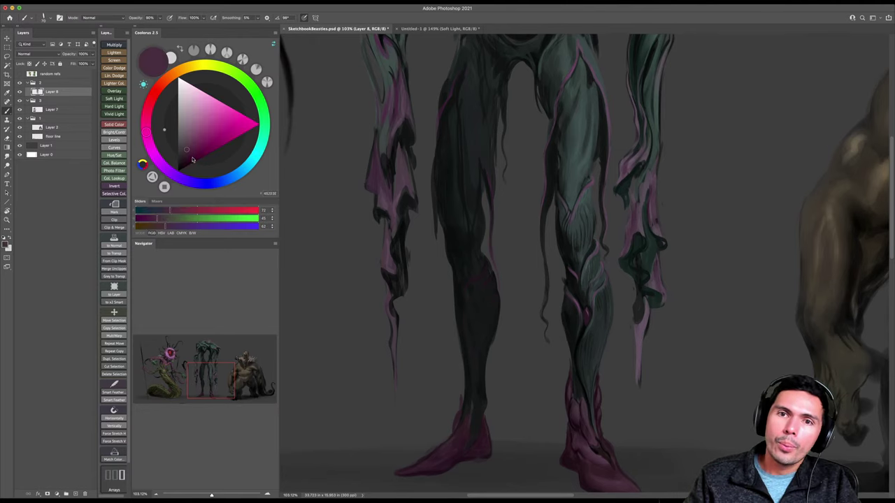
left_click(490, 277, "alt")
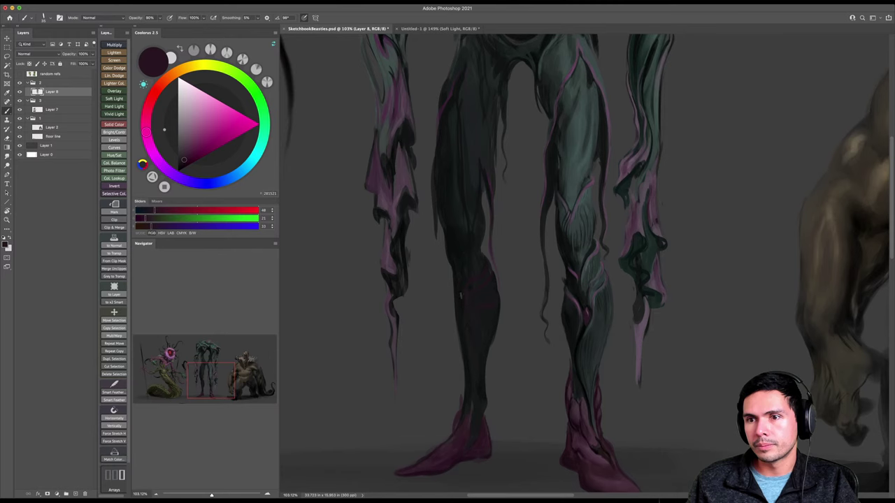
key("z")
mouse_move(505, 302)
left_mouse_down()
mouse_move(480, 324)
mouse_move(499, 259)
left_mouse_up()
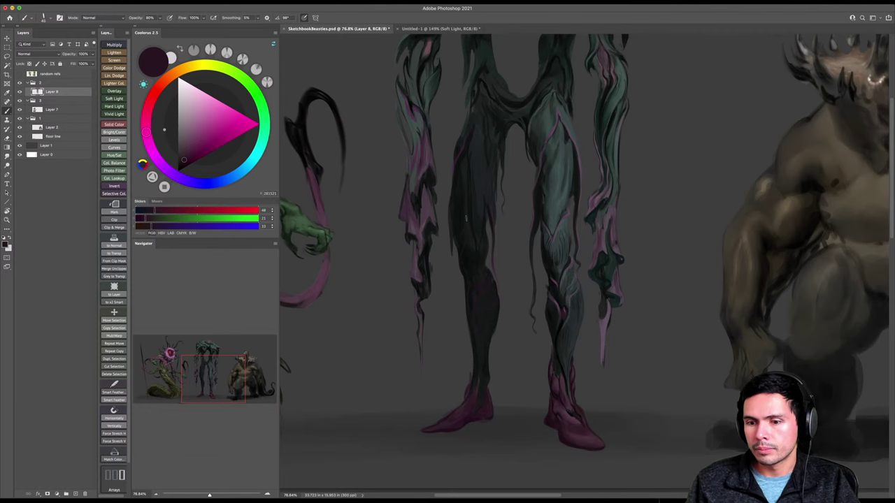
Save the document and check the leafy creature's tinted rear calf against the full lineup.
key("z")
left_click_drag(511, 239, 475, 239)
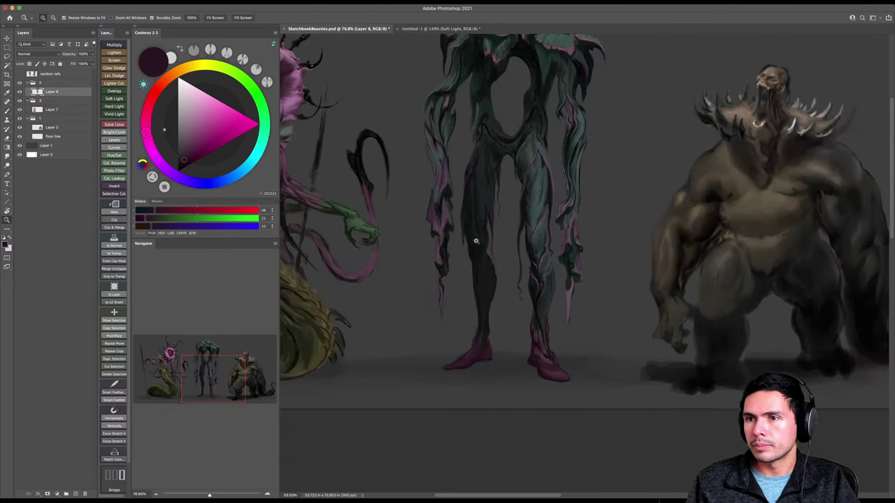
left_click_drag(561, 241, 562, 263)
key("super+s")
scroll(557, 260, "down", 2)
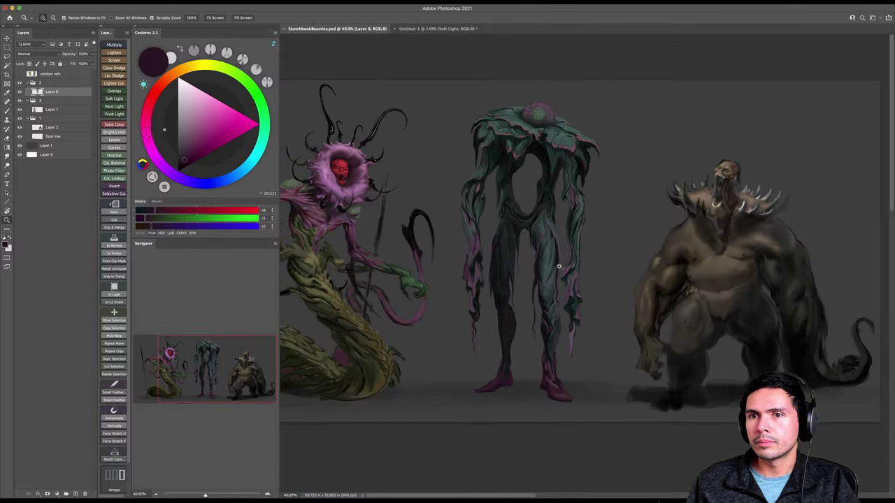
scroll(552, 258, "down", 2)
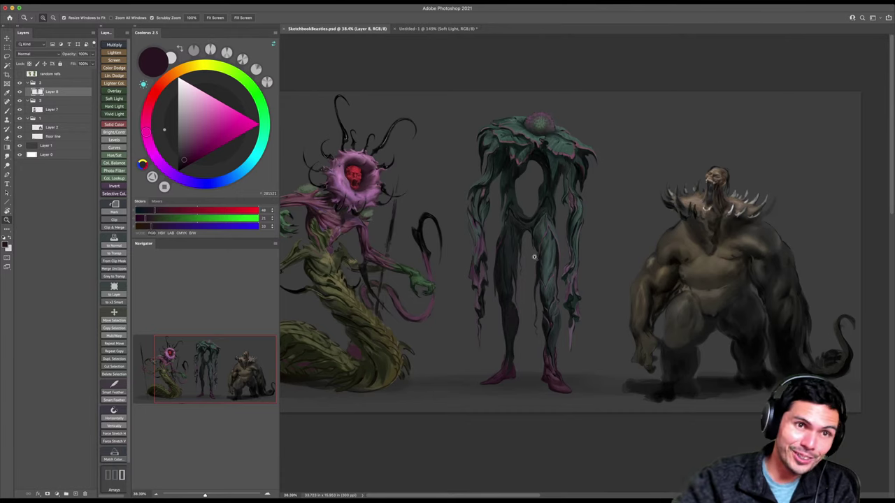
Set the brush color to black, paint a dark accent in the purple folds of the arm beside the rear leg, and save.
left_click_drag(476, 270, 492, 269)
key("b")
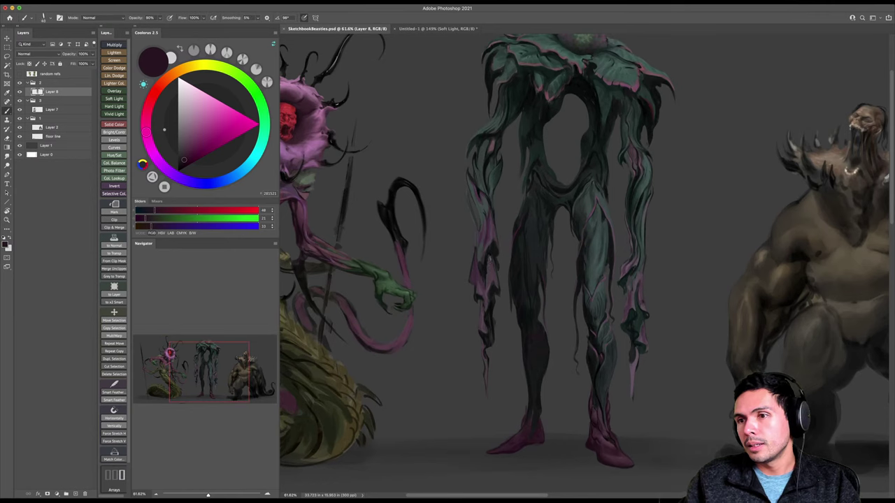
left_click_drag(184, 161, 173, 199)
mouse_move(485, 247)
left_mouse_down()
mouse_move(479, 276)
mouse_move(477, 239)
mouse_move(471, 284)
mouse_move(478, 295)
mouse_move(492, 289)
left_mouse_up()
left_click_drag(487, 210, 471, 208)
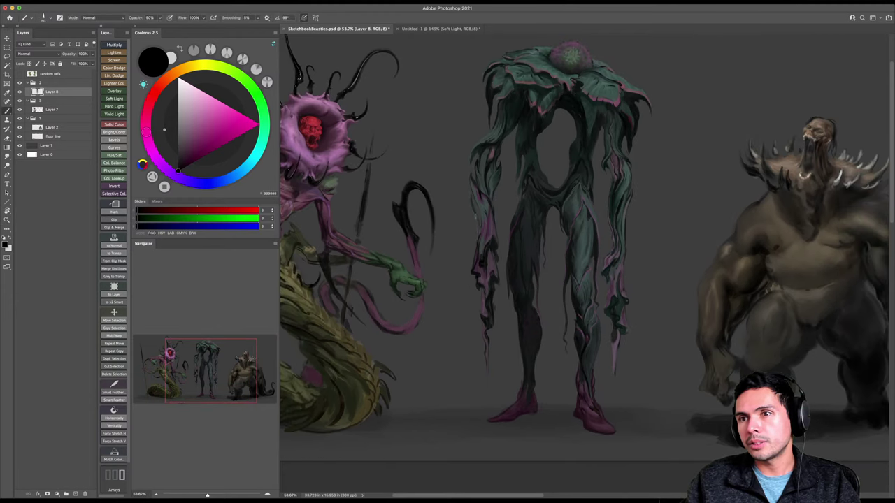
key("z")
scroll(508, 212, "down", 2)
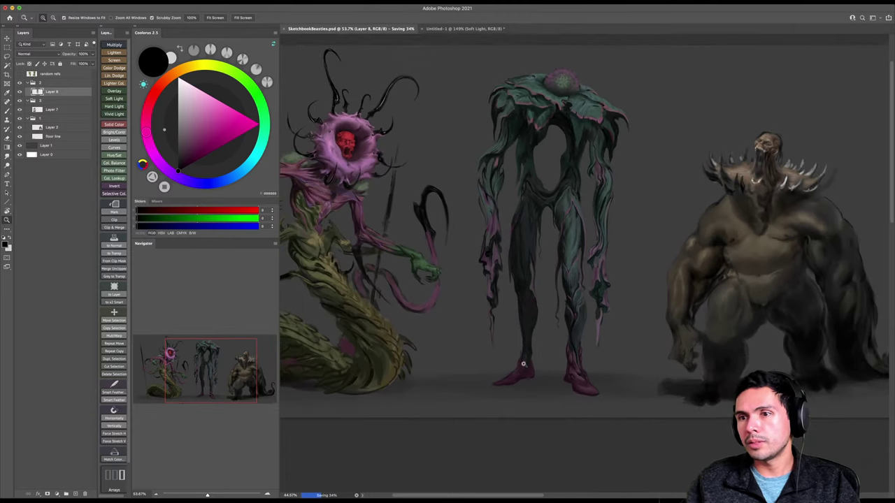
scroll(534, 313, "down", 3)
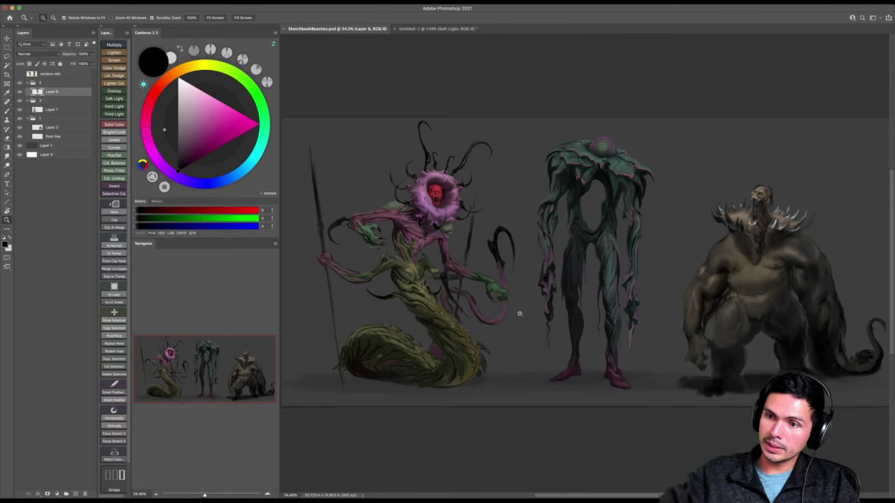
Sample purple from the arm beside the rear leg and paint it over the opposite arm's pale hanging tip, using a larger brush.
scroll(613, 326, "up", 3)
key("b")
left_click(456, 164, "alt")
key("]")
key("]")
left_click_drag(636, 309, 630, 357)
key("]")
left_click_drag(632, 293, 630, 334)
Darken the purple to near-black and shade the same hanging arm tip, adjusting the brush size between strokes.
left_click(182, 164)
key("[")
key("[")
key("[")
key("]")
left_click_drag(633, 302, 629, 357)
key("]")
key("]")
key("]")
left_click_drag(634, 323, 631, 359)
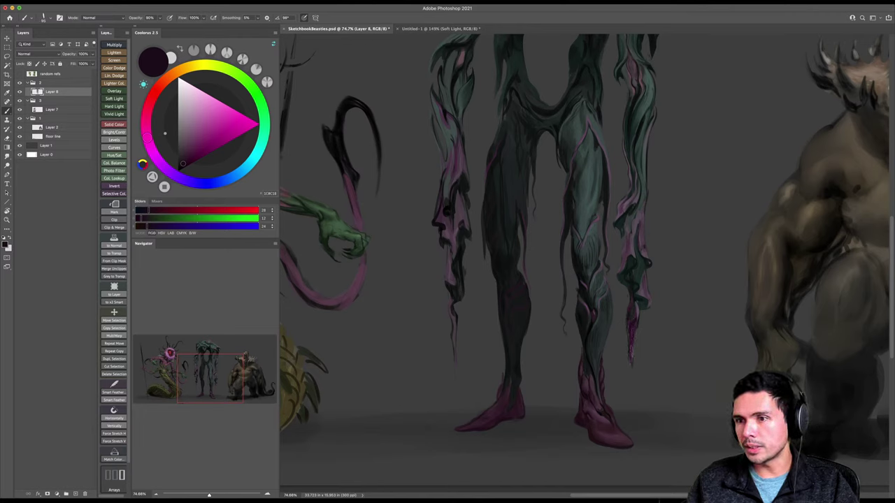
Enlarge the brush and save the document with the darkened arm tip.
key("]")
key("]")
key("[")
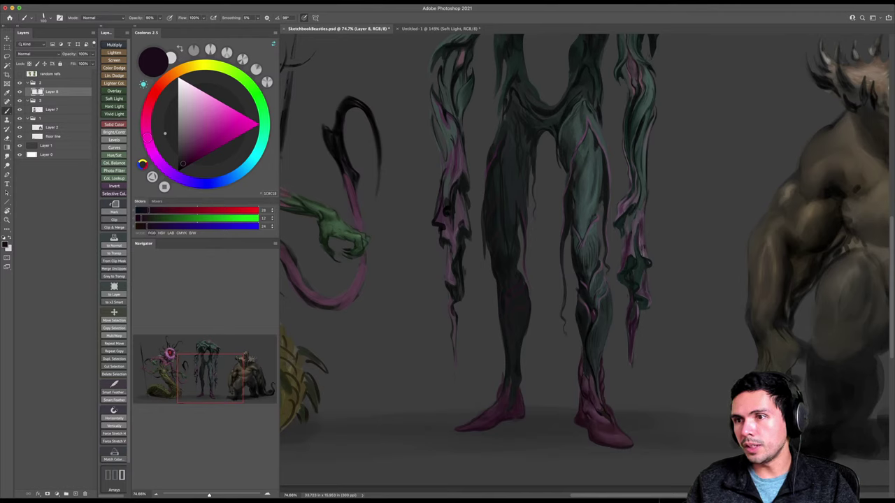
key("]")
key("]")
key("]")
key("]")
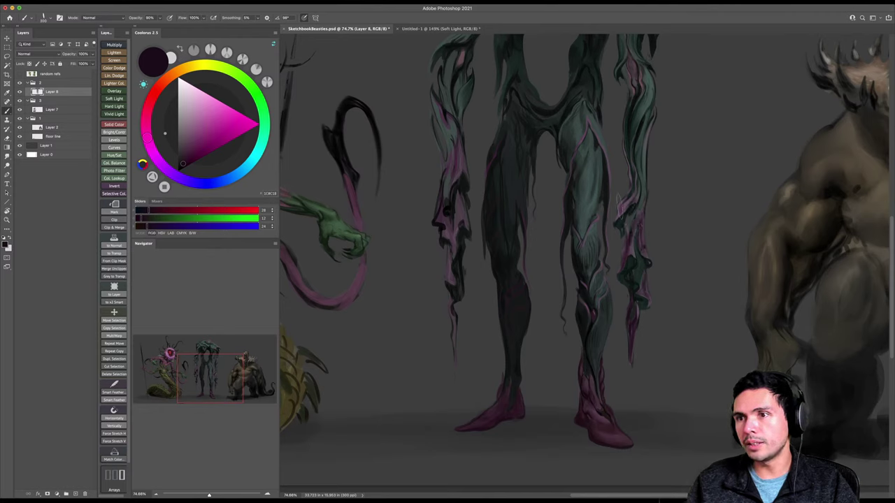
key("z")
left_click_drag(649, 220, 628, 229)
key("super+s")
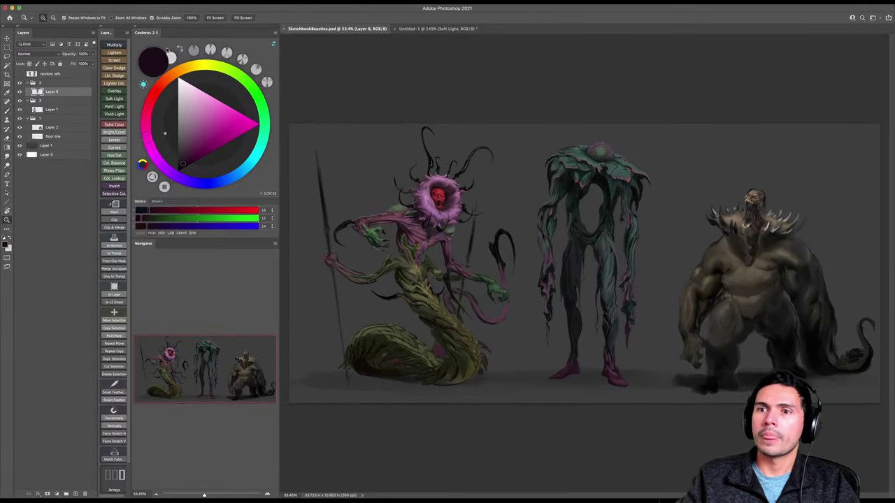
Flip the canvas horizontally and show the whole lineup in full-screen mode.
left_click(79, 11)
mouse_move(129, 65)
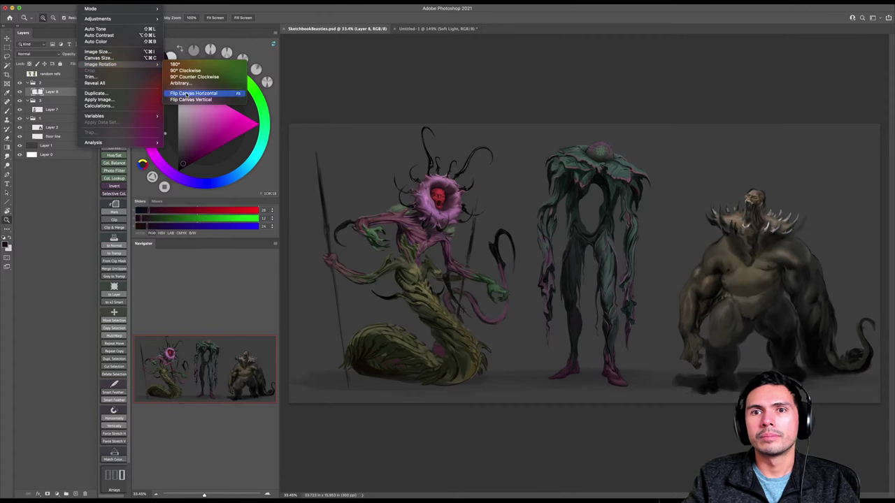
left_click(186, 94)
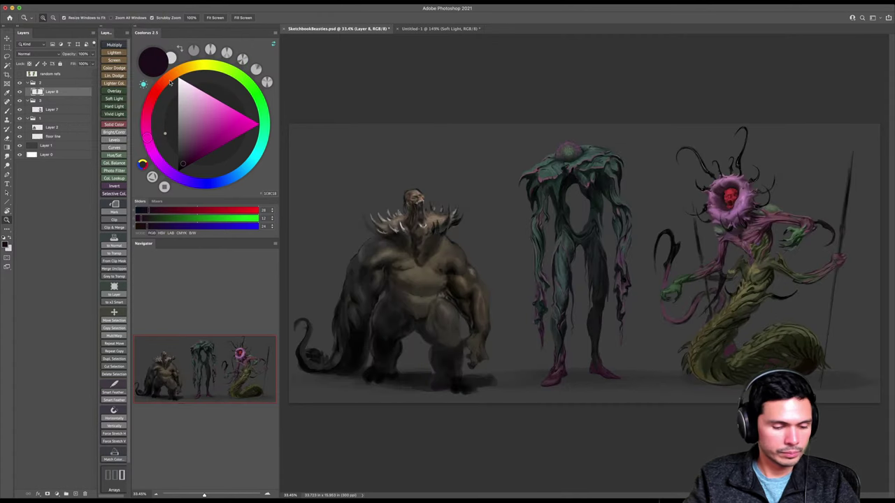
key("f")
key("f")
key("ctrl+0")
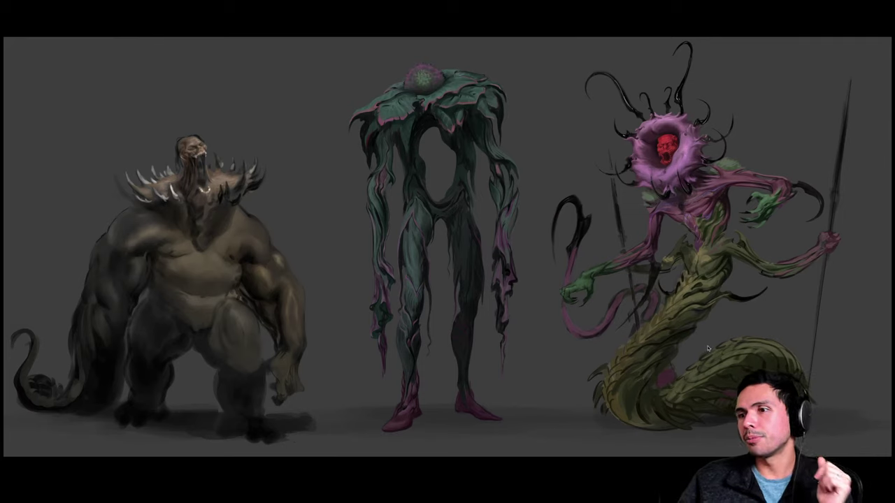
Examine the purple flower-headed serpent creature's head, spikes, torso and arms up close in the mirrored view.
scroll(711, 108, "up", 2)
scroll(711, 108, "up", 2)
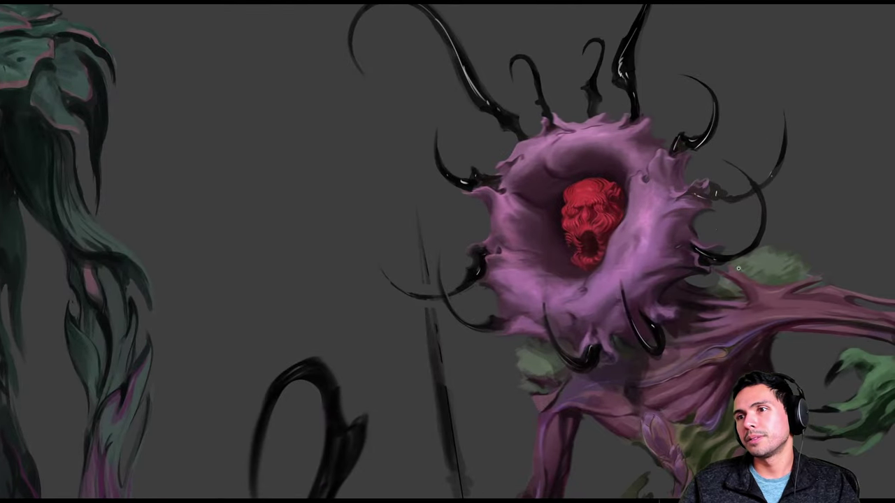
scroll(765, 287, "up", 2)
left_click_drag(761, 294, 732, 295)
left_click_drag(762, 340, 665, 306)
left_click_drag(663, 338, 638, 200)
left_click_drag(571, 343, 562, 326)
scroll(561, 325, "down", 2)
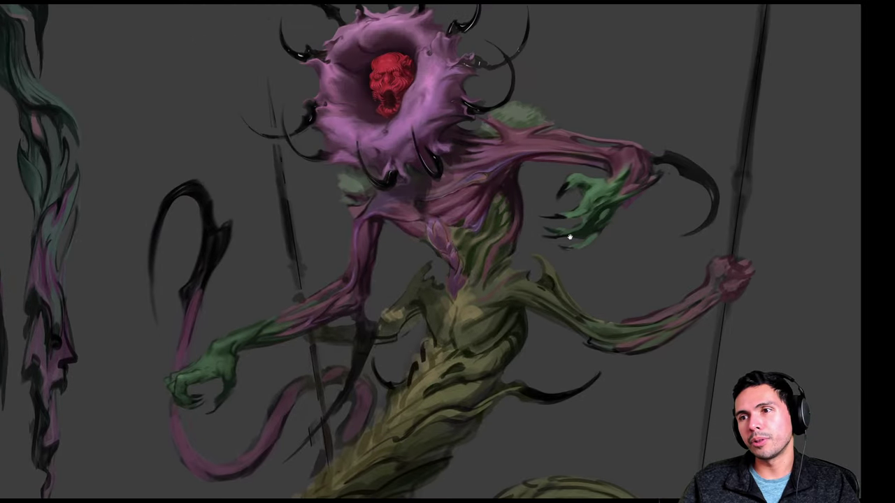
scroll(590, 264, "up", 3)
left_click_drag(547, 223, 639, 290)
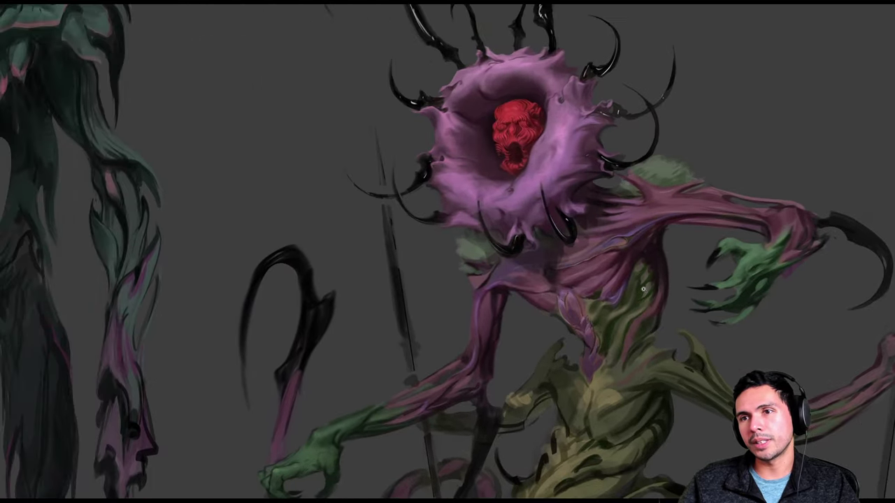
scroll(640, 290, "down", 2)
left_click_drag(356, 294, 389, 282)
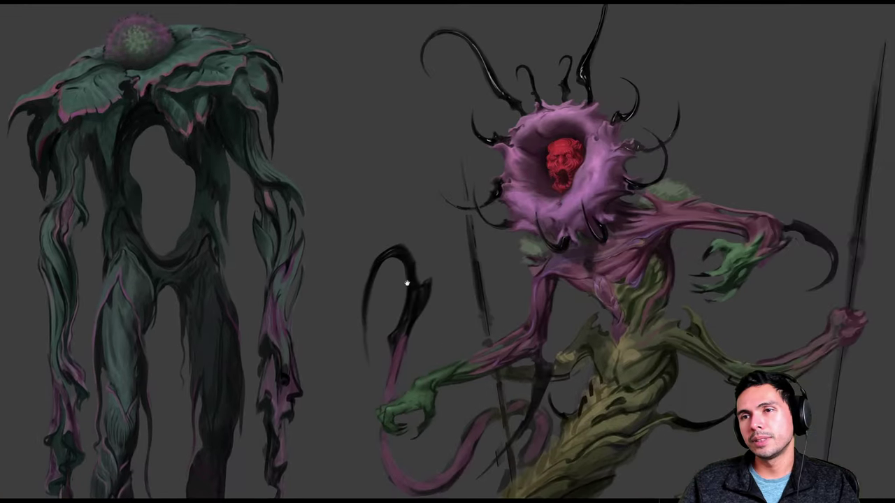
left_click_drag(609, 308, 545, 296)
scroll(666, 307, "up", 1)
scroll(666, 307, "up", 1)
mouse_move(698, 316)
left_mouse_down()
mouse_move(658, 321)
mouse_move(673, 353)
mouse_move(656, 351)
left_mouse_up()
Examine the leafy creature's canopy, hanging arms, legs and feet up close, and fit the whole lineup back on screen.
left_click_drag(482, 326, 843, 348)
left_click_drag(628, 323, 657, 321)
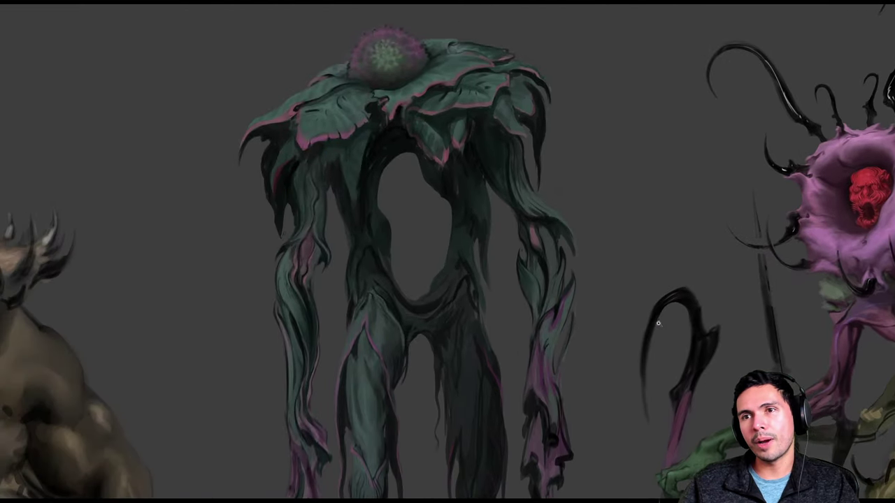
scroll(657, 322, "down", 2)
scroll(647, 337, "down", 1)
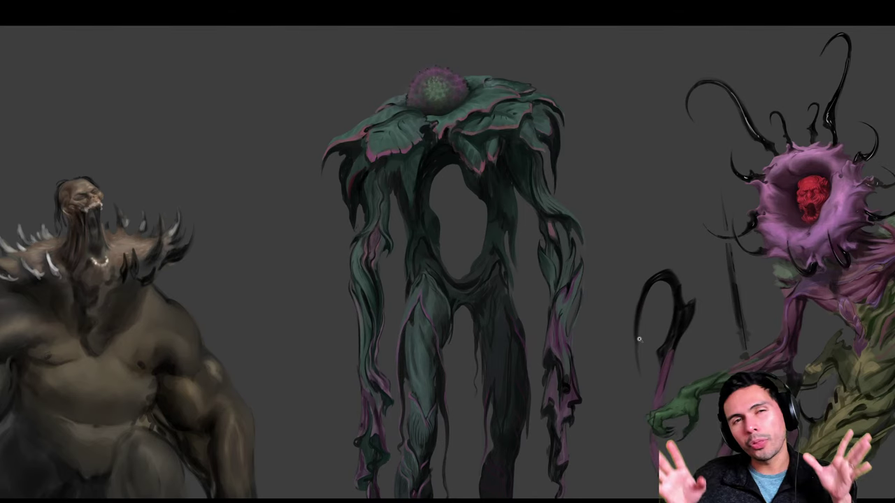
left_click_drag(609, 363, 594, 248)
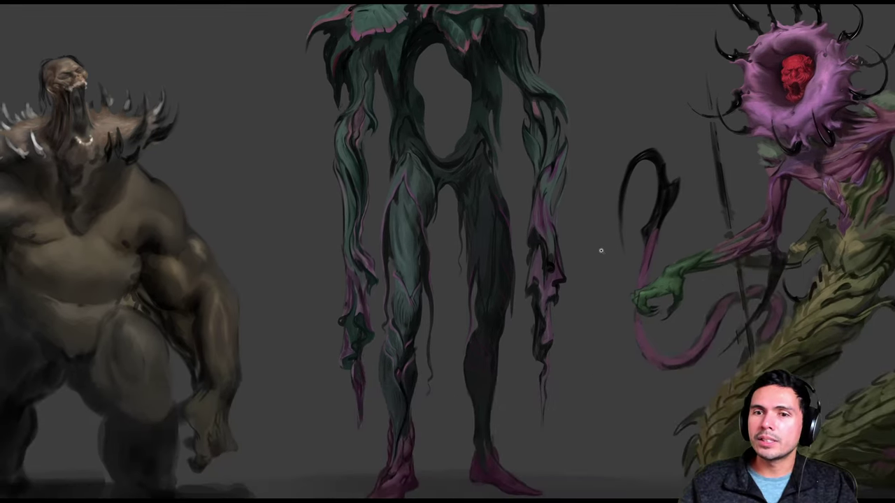
scroll(592, 255, "down", 2)
scroll(591, 263, "up", 5)
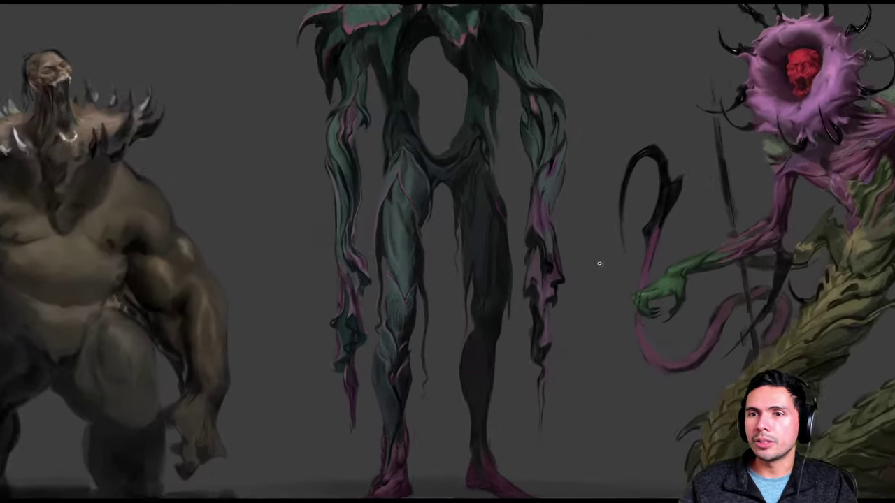
scroll(577, 271, "down", 1)
scroll(579, 274, "up", 4)
scroll(574, 275, "down", 2)
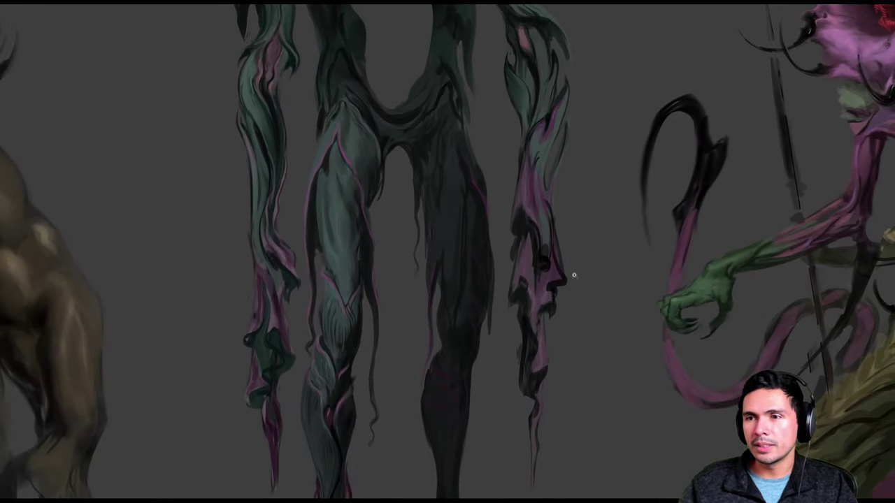
scroll(579, 274, "down", 3)
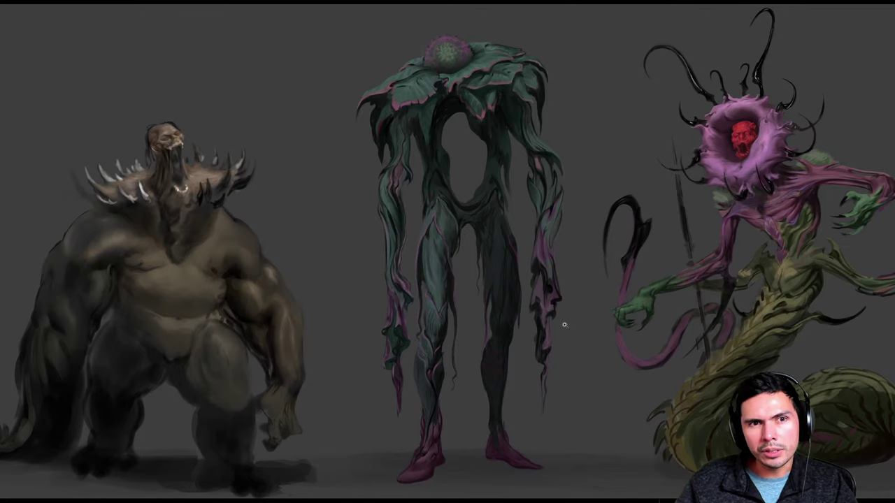
left_click_drag(434, 475, 500, 442)
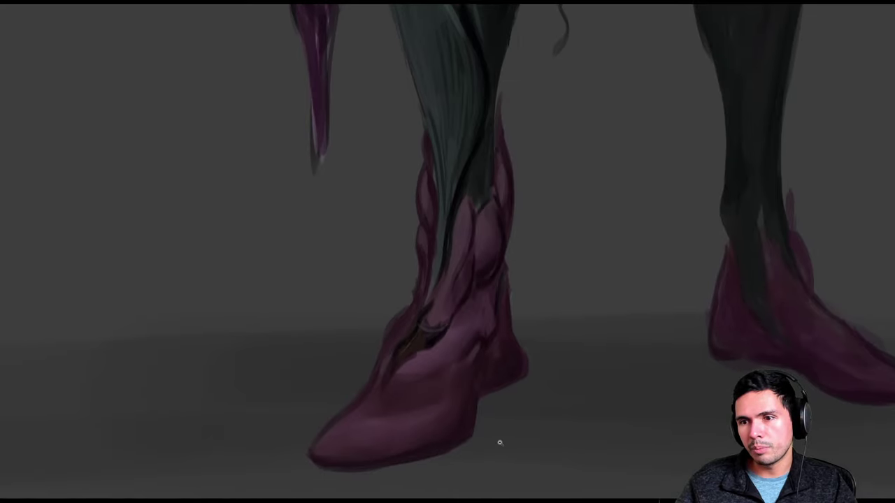
left_click_drag(521, 426, 506, 426)
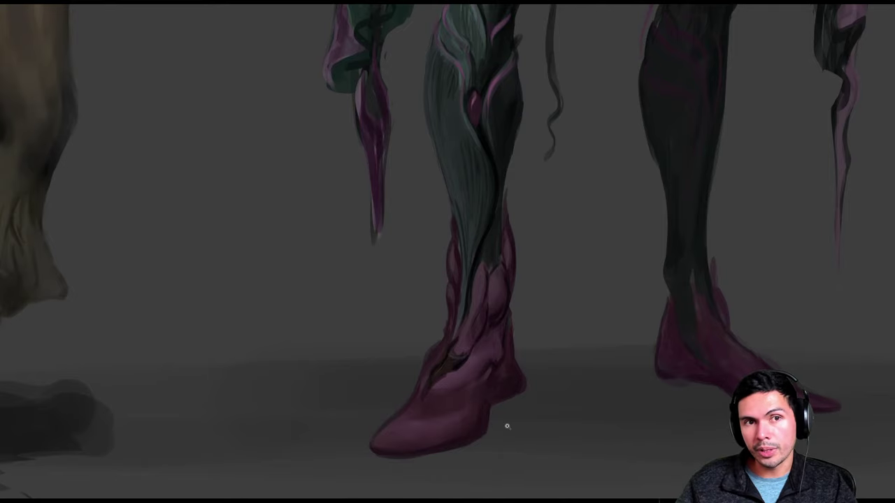
scroll(506, 425, "down", 6)
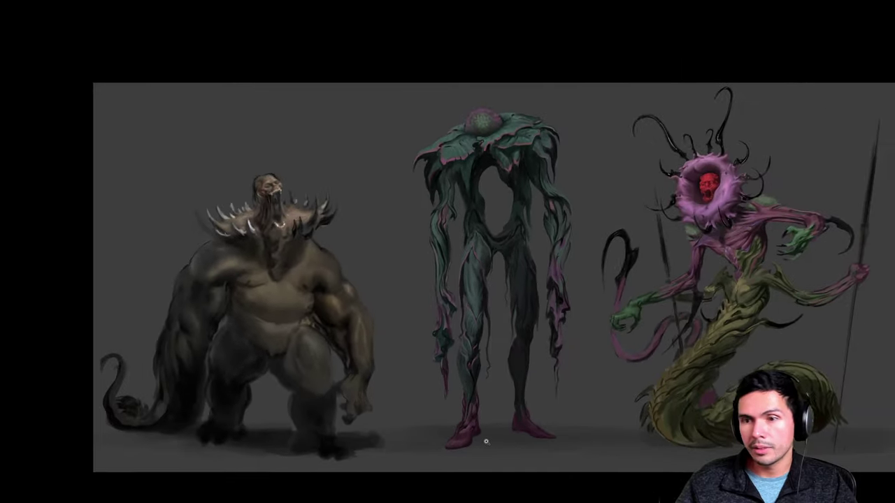
left_click_drag(486, 441, 487, 441)
key("ctrl+0")
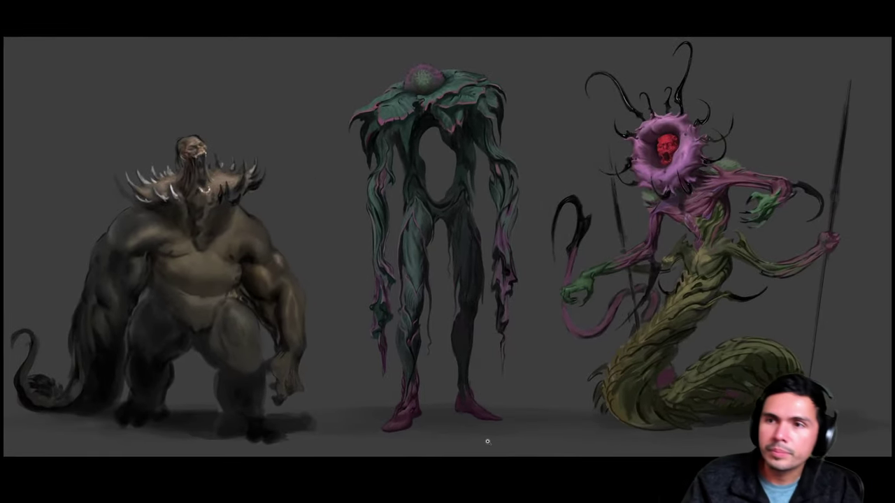